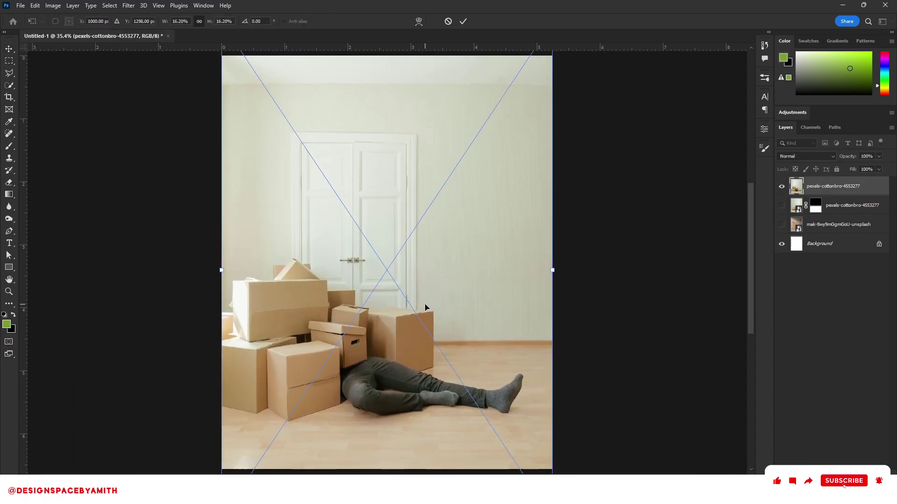
# Step: Commit the placement of the boxes photo on the canvas at 16.20% scale
pyautogui.press('Return')
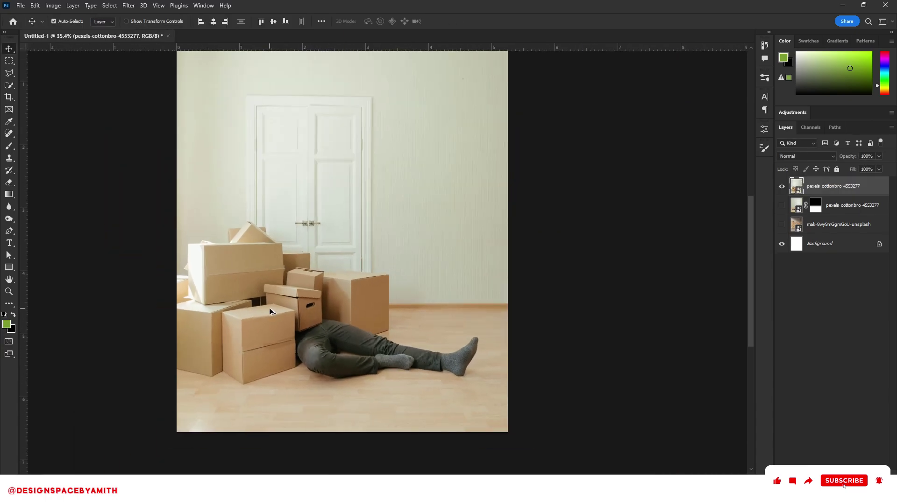
pyautogui.scroll(8, 356, 335)
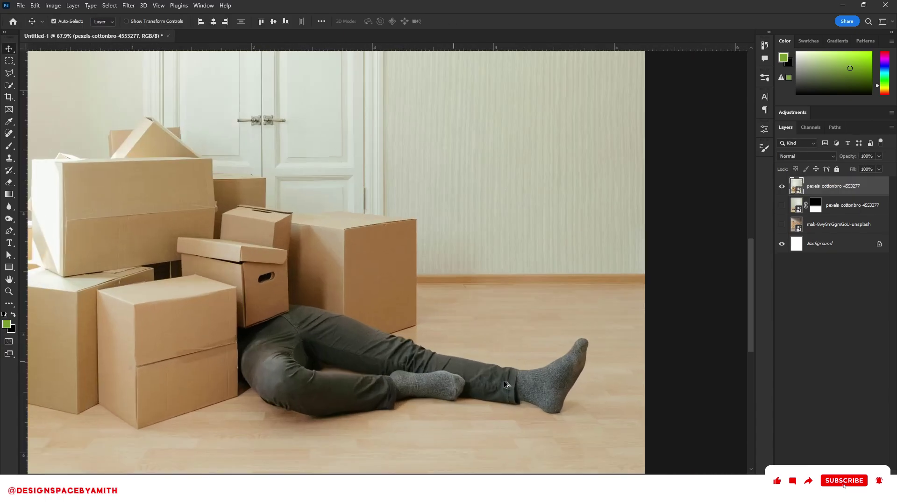
pyautogui.moveTo(504, 381); pyautogui.dragTo(457, 294)
pyautogui.scroll(-2, 374, 280)
pyautogui.moveTo(190, 232); pyautogui.dragTo(460, 291)
pyautogui.scroll(-5, 460, 293)
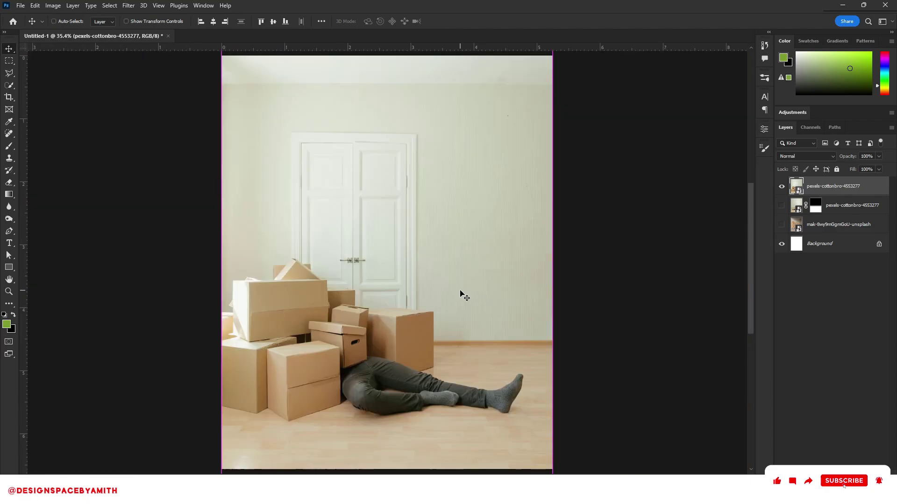
# Step: Start a Polygonal Lasso outline around the boxes, tracing the outer side and upper edge of the large sunlit box
pyautogui.click(10, 74)
pyautogui.scroll(9, 220, 313)
pyautogui.click(195, 303)
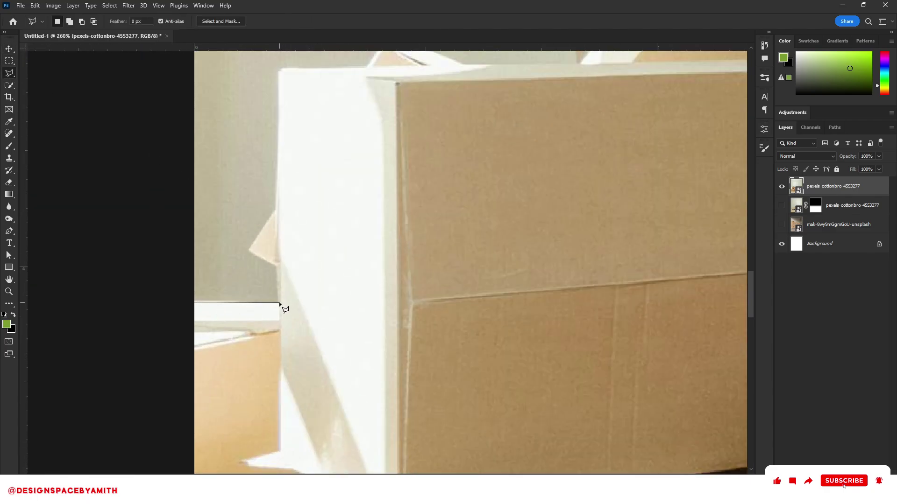
pyautogui.click(277, 209)
pyautogui.scroll(3, 276, 210)
pyautogui.click(279, 146)
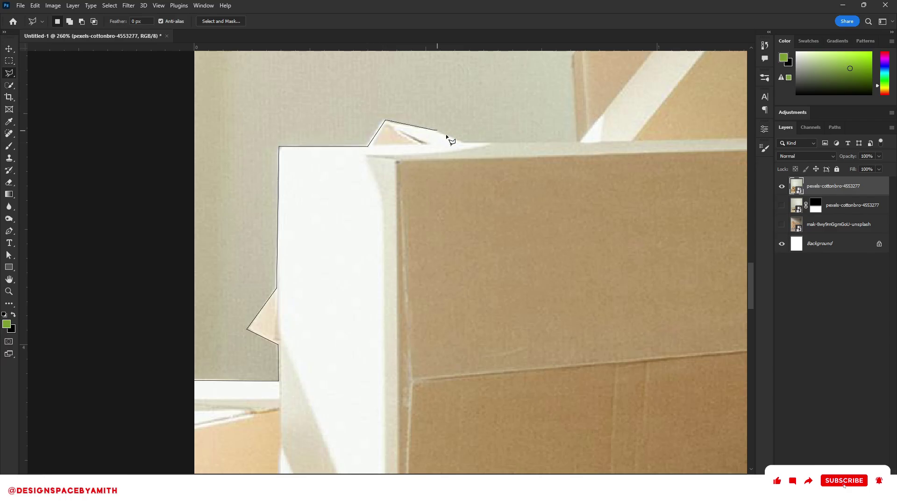
pyautogui.click(576, 142)
# Step: Continue the outline around the tilted box and the box behind it, to the far upper corner of the large box
pyautogui.moveTo(575, 142); pyautogui.dragTo(147, 401)
pyautogui.click(143, 313)
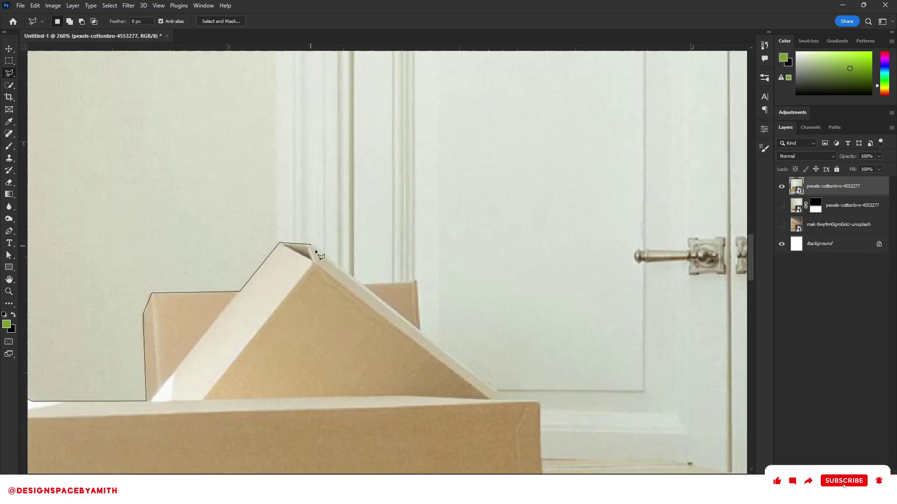
pyautogui.click(314, 262)
pyautogui.click(360, 283)
pyautogui.click(417, 282)
pyautogui.click(419, 331)
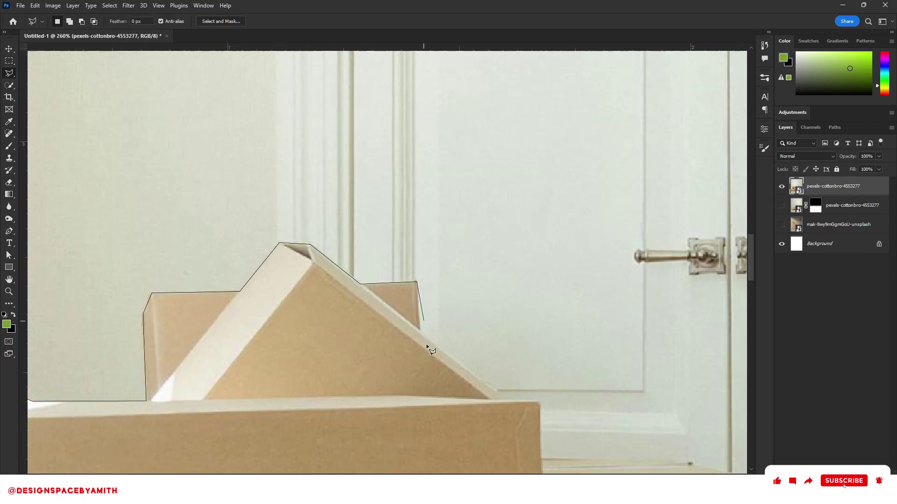
pyautogui.click(496, 390)
pyautogui.click(496, 399)
pyautogui.click(539, 402)
# Step: Continue the outline over the remaining stacked boxes and down the large rear box to where it meets the trousers
pyautogui.moveTo(538, 402); pyautogui.dragTo(395, 147)
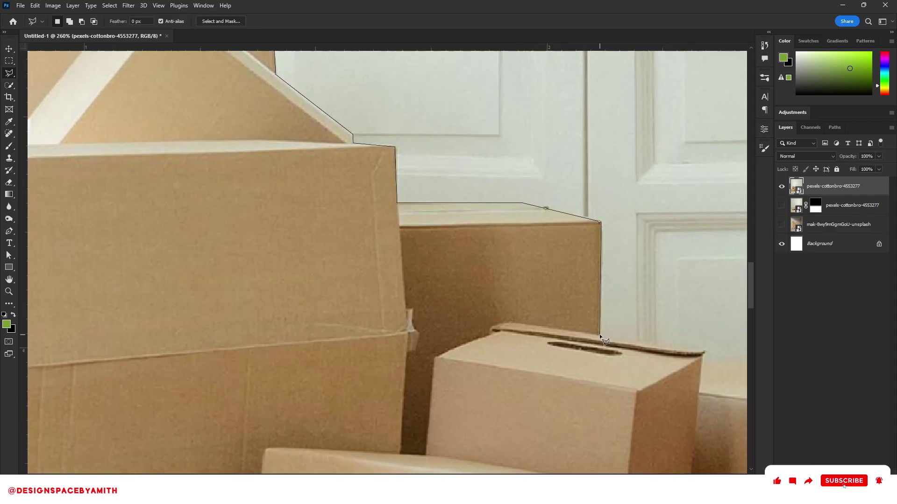
pyautogui.click(705, 349)
pyautogui.moveTo(706, 350); pyautogui.dragTo(167, 206)
pyautogui.click(350, 194)
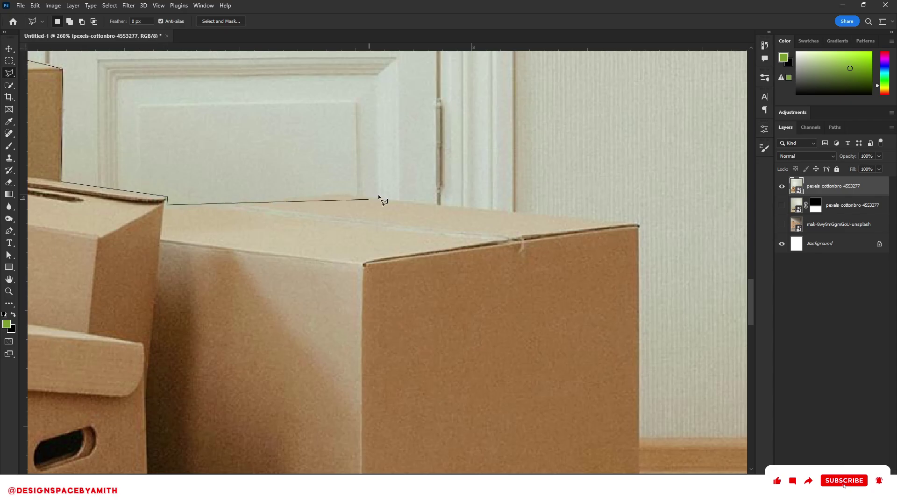
pyautogui.click(637, 223)
pyautogui.scroll(-5, 638, 252)
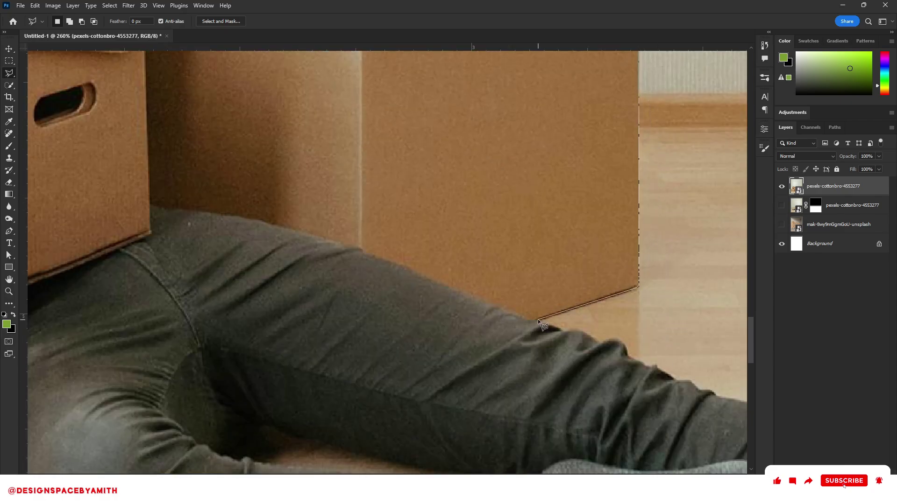
pyautogui.click(539, 320)
# Step: Run the outline across the legs and along the front boxes' base, closing the selection at its starting point
pyautogui.hotkey('ctrl', '-')
pyautogui.hotkey('ctrl', '-')
pyautogui.hotkey('ctrl', '-')
pyautogui.hotkey('ctrl', '+')
pyautogui.click(186, 391)
pyautogui.moveTo(186, 392); pyautogui.dragTo(568, 292)
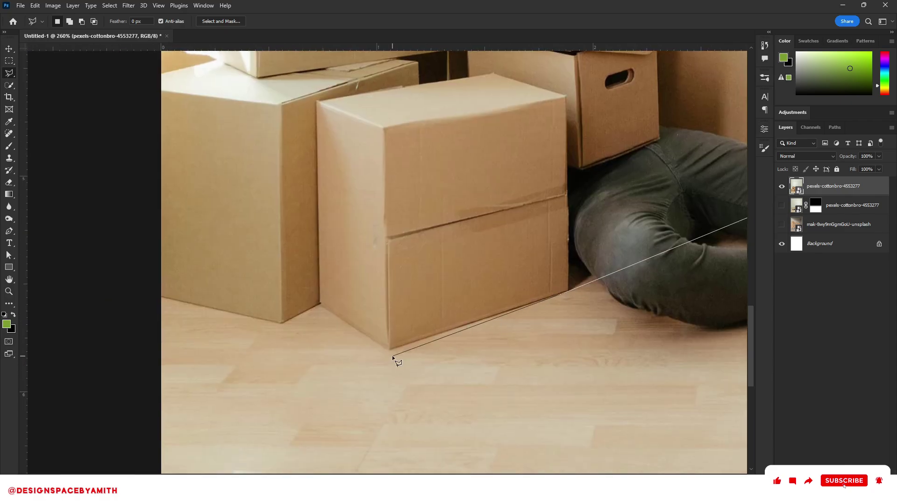
pyautogui.click(392, 356)
pyautogui.click(139, 300)
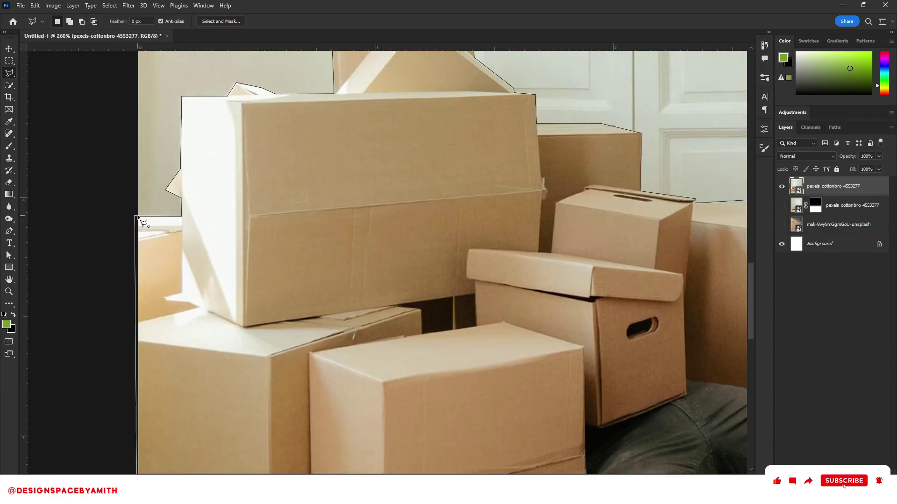
pyautogui.click(139, 219)
# Step: Mask the photo layer to the boxes selection and rasterize the layer
pyautogui.hotkey('ctrl', '0')
pyautogui.click(830, 476)
pyautogui.scroll(8, 375, 371)
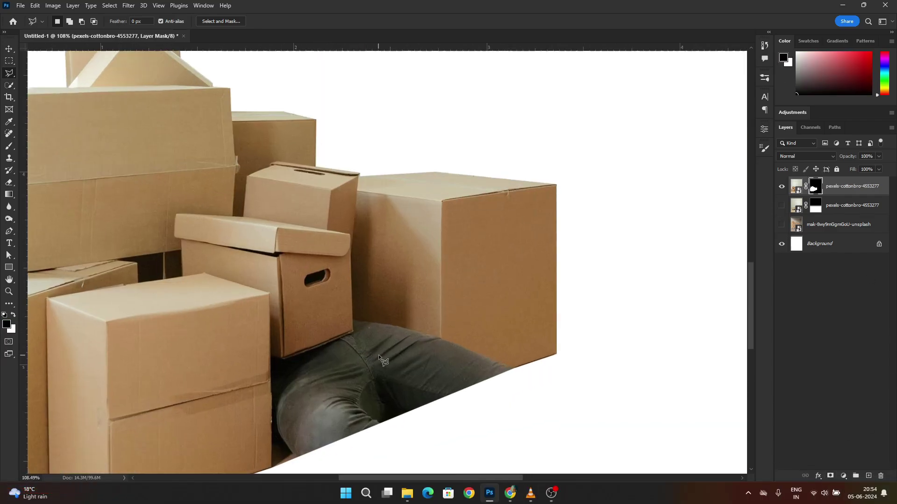
pyautogui.moveTo(378, 355); pyautogui.dragTo(371, 269)
pyautogui.rightClick(859, 186)
pyautogui.click(797, 280)
pyautogui.scroll(-1, 467, 122)
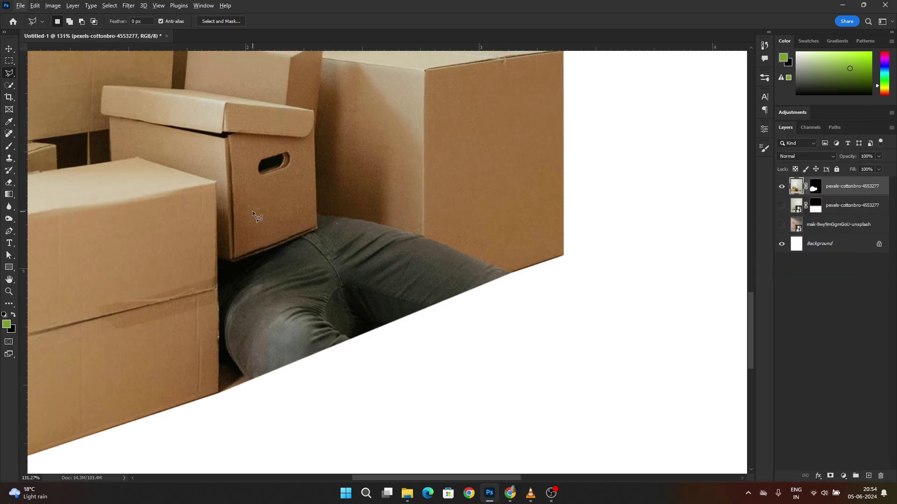
# Step: Lasso the remaining legs between the boxes, replace them with a Content-Aware fill and deselect
pyautogui.moveTo(9, 77); pyautogui.dragTo(44, 74)
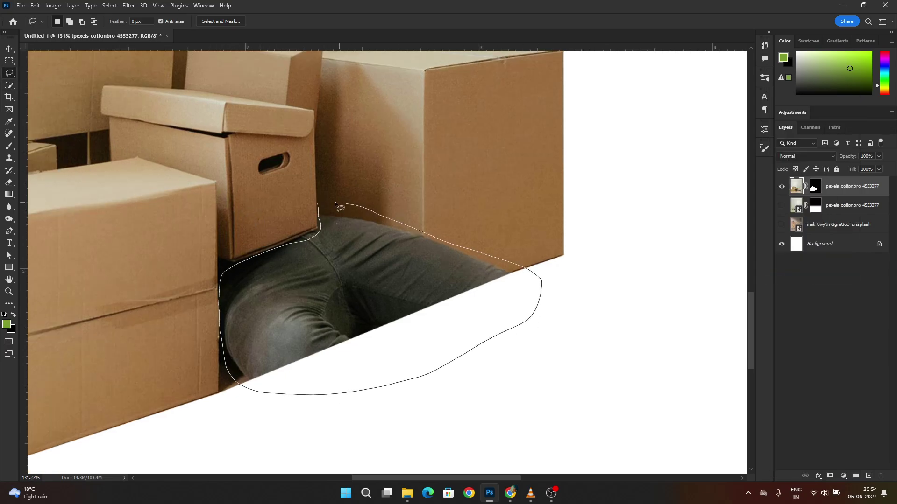
pyautogui.moveTo(335, 204); pyautogui.dragTo(334, 206)
pyautogui.hotkey('shift', 'F5')
pyautogui.press('Return')
pyautogui.scroll(-3, 424, 280)
pyautogui.hotkey('ctrl', 'd')
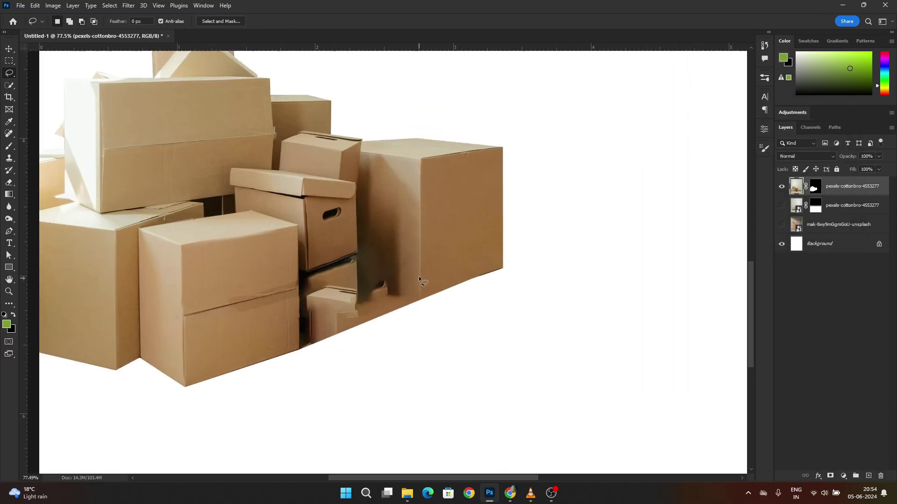
# Step: Lasso the leftover artifact at the base of the rear box's shaded side and fill it with Content-Aware at 100% opacity
pyautogui.scroll(3, 419, 279)
pyautogui.moveTo(263, 286); pyautogui.dragTo(264, 288)
pyautogui.hotkey('shift', 'F5')
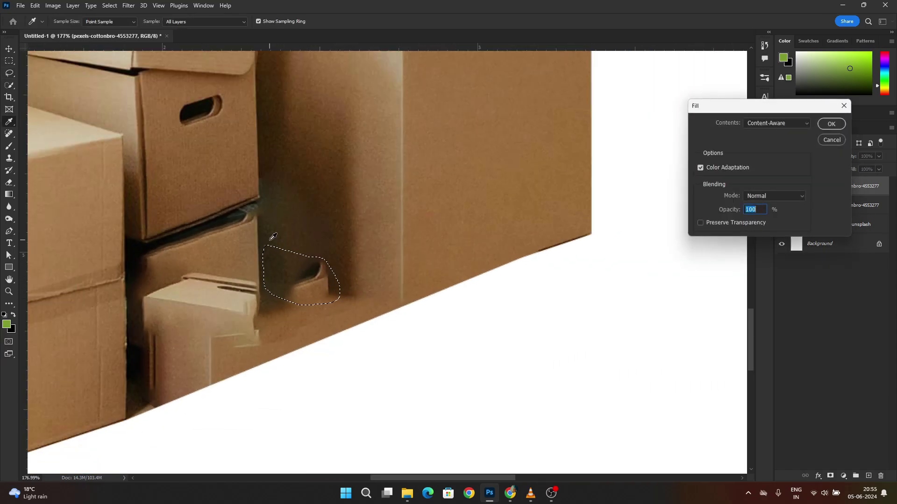
pyautogui.press('Return')
pyautogui.hotkey('ctrl', 'd')
# Step: Clone-stamp dark cardboard texture over the smudge near the base of the rear box's shaded side
pyautogui.click(10, 158)
pyautogui.scroll(2, 412, 313)
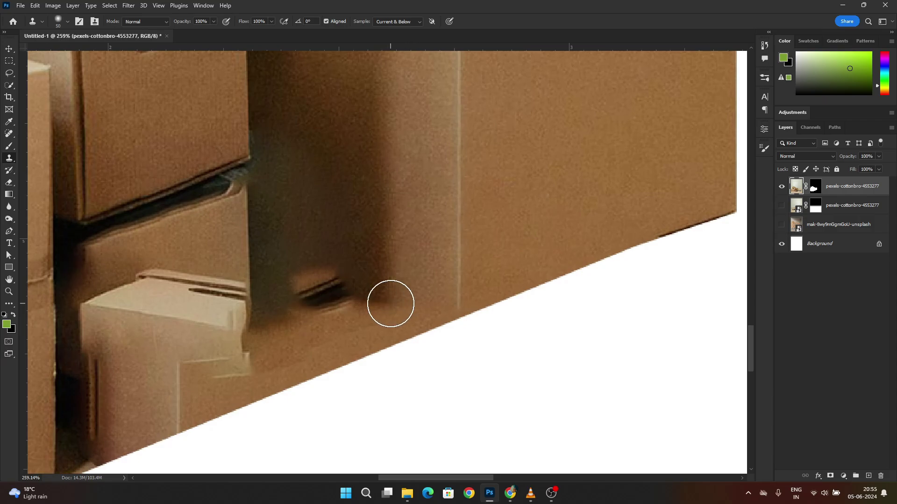
pyautogui.keyDown('alt'); pyautogui.click(388, 306); pyautogui.keyUp('alt')
pyautogui.moveTo(349, 299)
pyautogui.mouseDown()
pyautogui.moveTo(374, 301)
pyautogui.moveTo(283, 269)
pyautogui.moveTo(297, 250)
pyautogui.mouseUp()
pyautogui.hotkey('ctrl', 'z')
pyautogui.keyDown('alt'); pyautogui.click(348, 241); pyautogui.keyUp('alt')
pyautogui.keyDown('alt'); pyautogui.click(337, 198); pyautogui.keyUp('alt')
pyautogui.moveTo(305, 187); pyautogui.dragTo(306, 187)
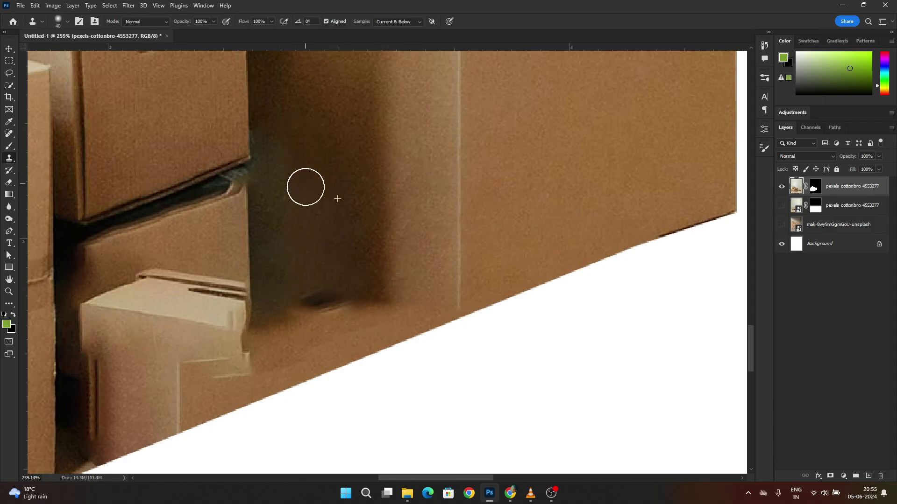
# Step: Blend the rear box's shaded side with Clone Stamp strokes at 50% opacity
pyautogui.press(']')
pyautogui.scroll(2, 350, 146)
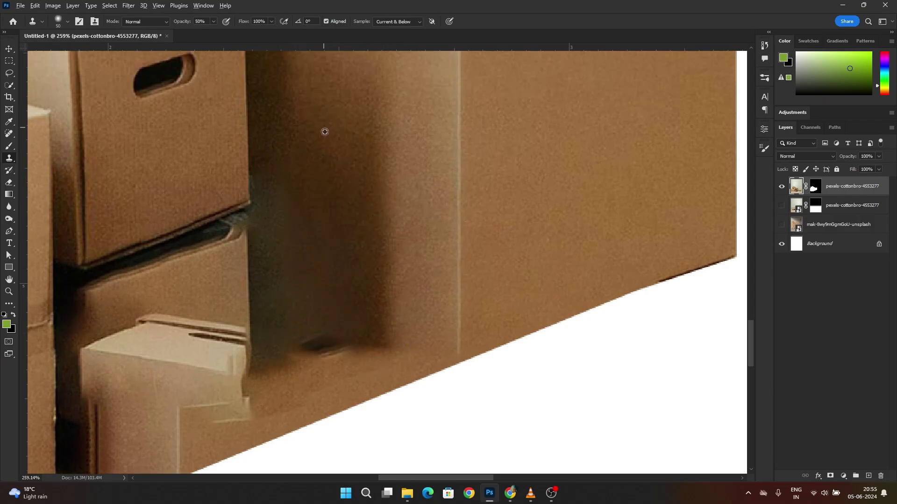
pyautogui.moveTo(325, 252)
pyautogui.mouseDown()
pyautogui.moveTo(330, 310)
pyautogui.moveTo(357, 326)
pyautogui.moveTo(346, 203)
pyautogui.moveTo(321, 242)
pyautogui.moveTo(347, 152)
pyautogui.moveTo(329, 122)
pyautogui.moveTo(327, 323)
pyautogui.moveTo(361, 324)
pyautogui.mouseUp()
pyautogui.moveTo(316, 243)
pyautogui.mouseDown()
pyautogui.moveTo(341, 274)
pyautogui.moveTo(298, 171)
pyautogui.moveTo(252, 125)
pyautogui.moveTo(264, 250)
pyautogui.mouseUp()
pyautogui.scroll(1, 266, 116)
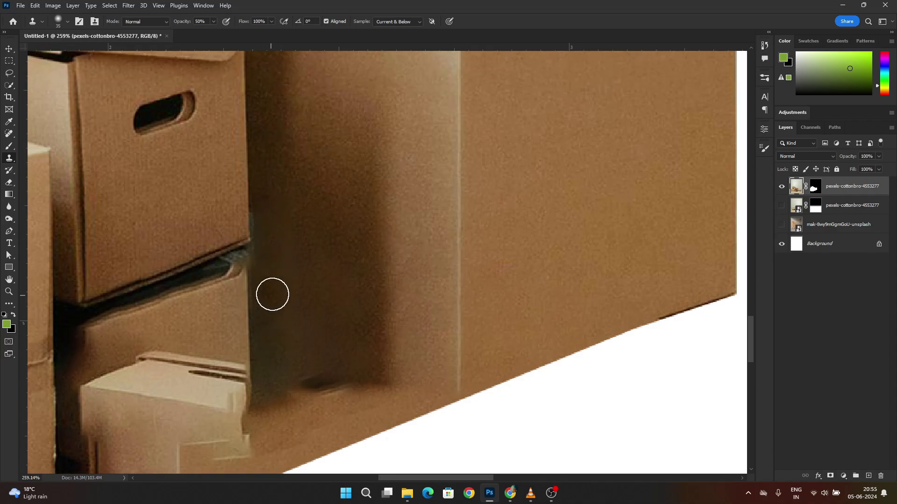
# Step: Clone the dark shading along the edge between the handled box and the rear box with a 15 px brush
pyautogui.scroll(-3, 300, 296)
pyautogui.scroll(5, 271, 198)
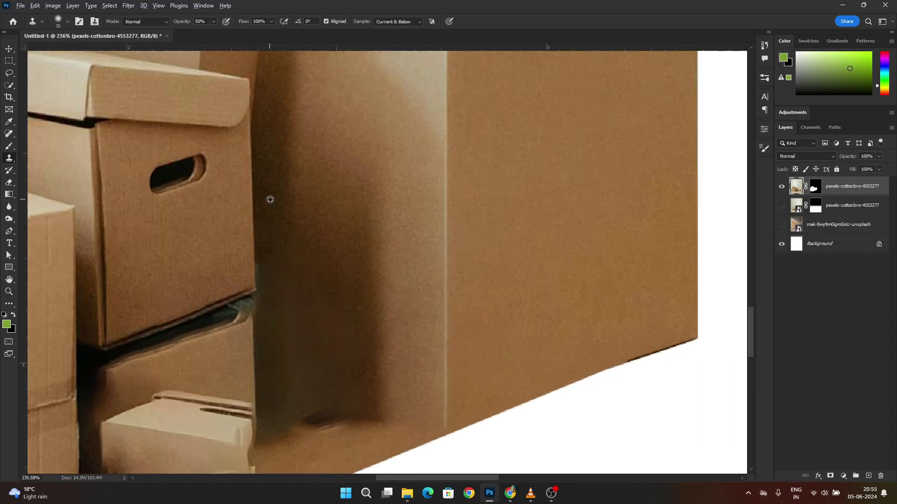
pyautogui.press('[')
pyautogui.press('[')
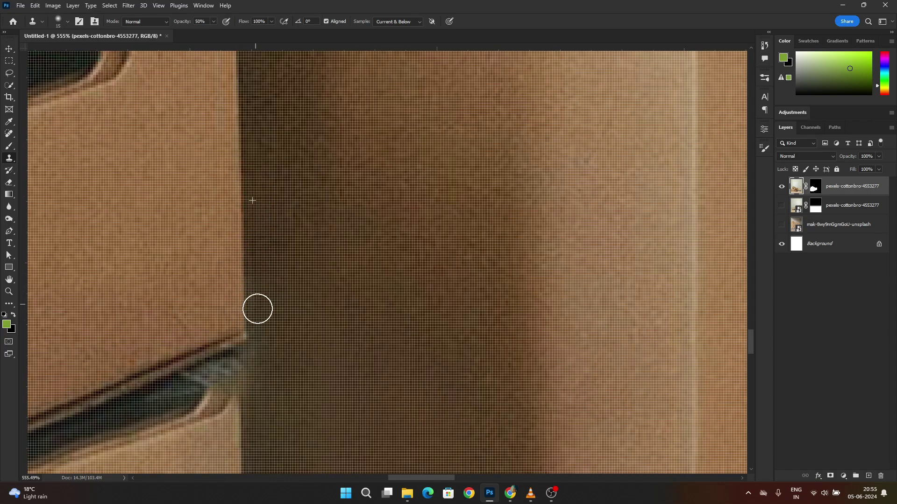
pyautogui.scroll(-4, 257, 309)
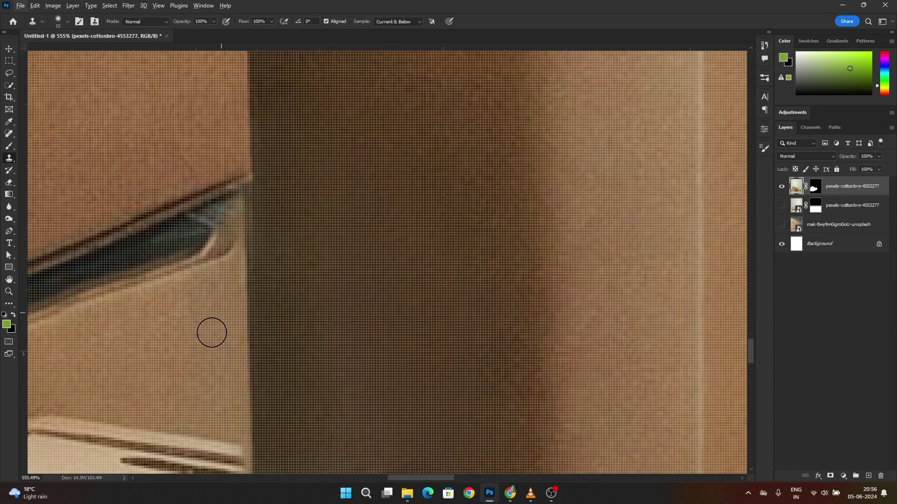
# Step: Retouch the gap beneath the handled box's lower corner using a smaller Clone Stamp brush at 100% opacity
pyautogui.scroll(-3, 290, 184)
pyautogui.scroll(3, 269, 209)
pyautogui.press('[')
pyautogui.press('[')
pyautogui.press('[')
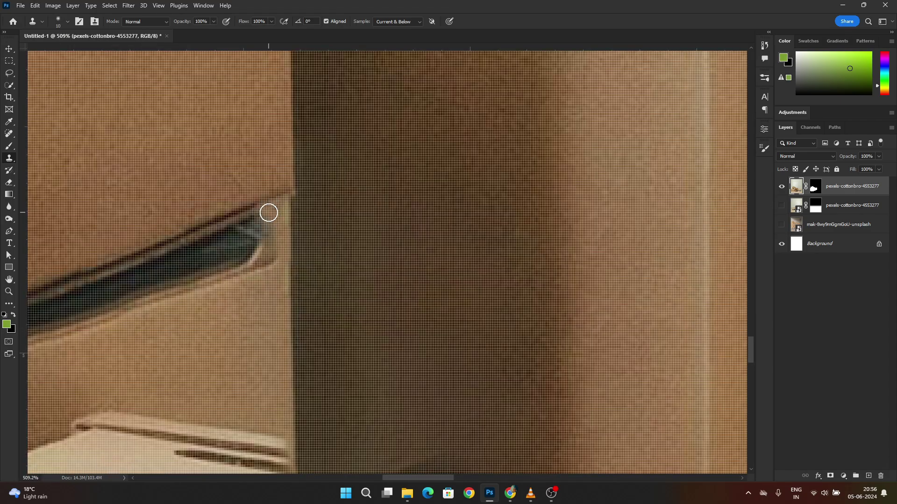
# Step: Select the uneven area beneath the rear box with the Polygonal Lasso, hide it by filling the layer mask black, and deselect
pyautogui.scroll(-5, 289, 193)
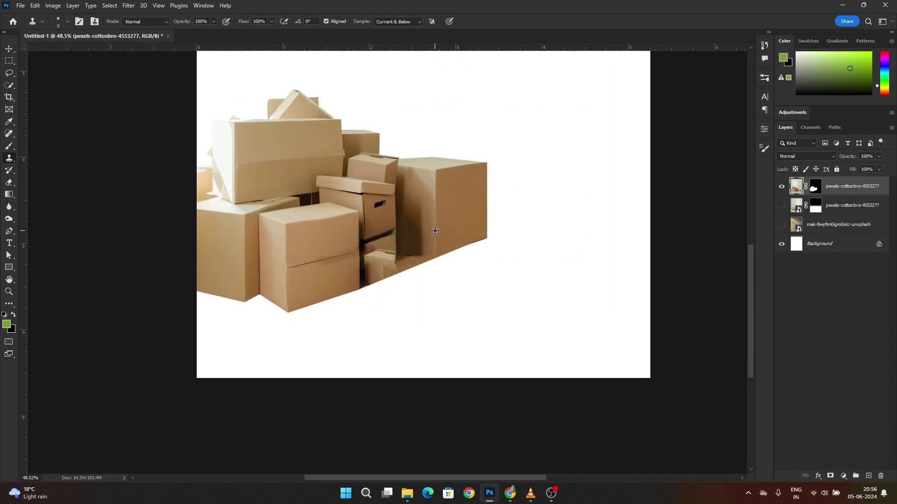
pyautogui.scroll(3, 372, 226)
pyautogui.scroll(-3, 312, 283)
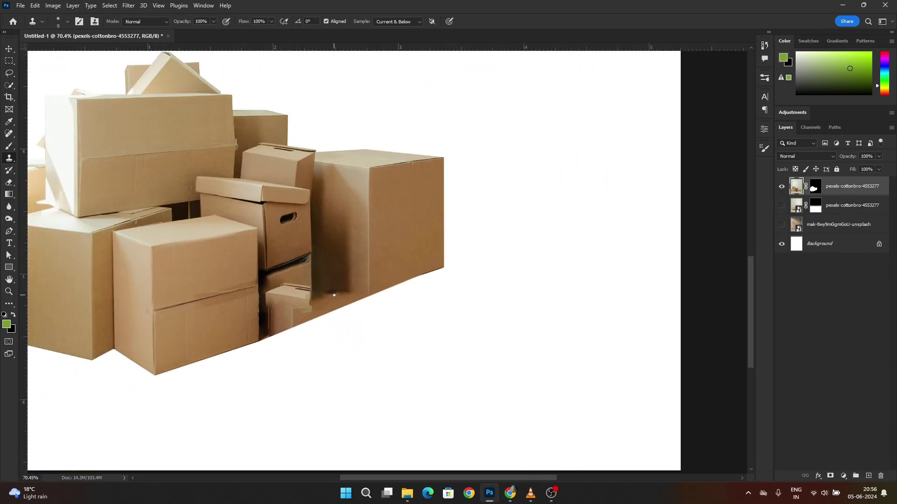
pyautogui.rightClick(8, 75)
pyautogui.click(47, 81)
pyautogui.scroll(5, 325, 319)
pyautogui.click(547, 202)
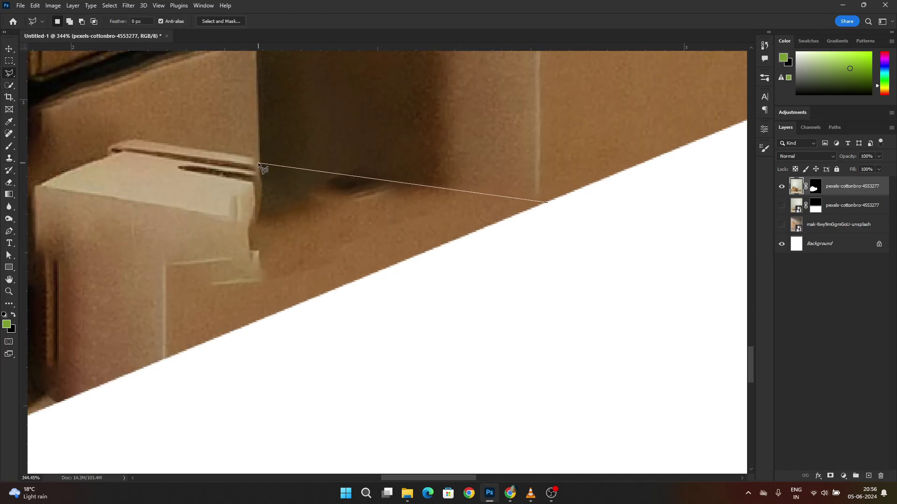
pyautogui.click(262, 354)
pyautogui.click(547, 308)
pyautogui.click(547, 203)
pyautogui.click(814, 187)
pyautogui.hotkey('alt', 'BackSpace')
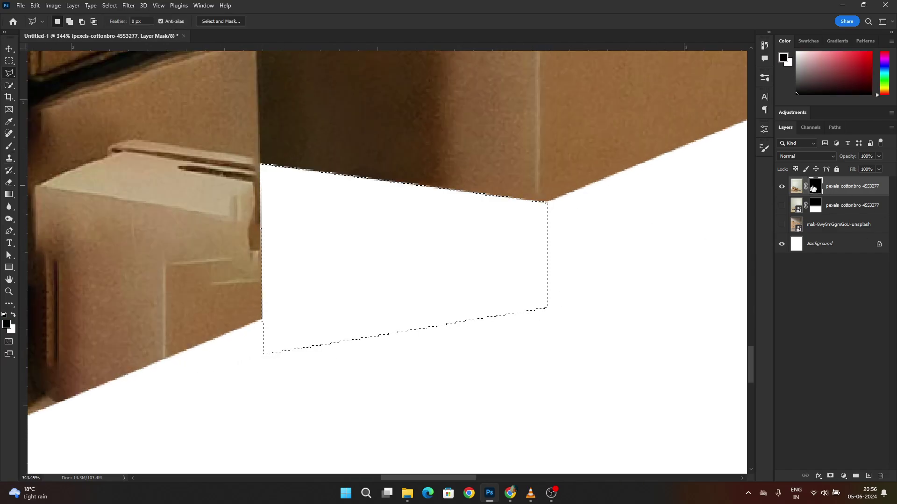
pyautogui.hotkey('ctrl', 'd')
pyautogui.hotkey('ctrl', '0')
# Step: Lasso a freehand patch on the lower front face of the foremost box
pyautogui.scroll(6, 406, 377)
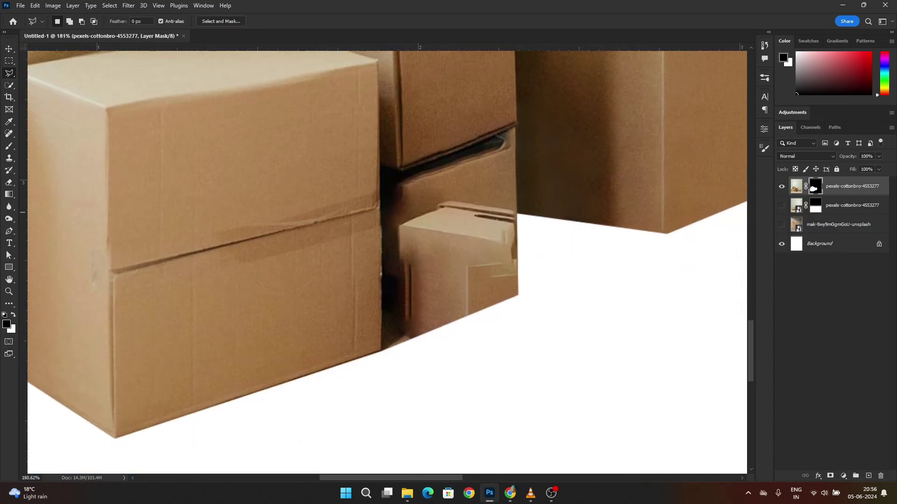
pyautogui.rightClick(8, 73)
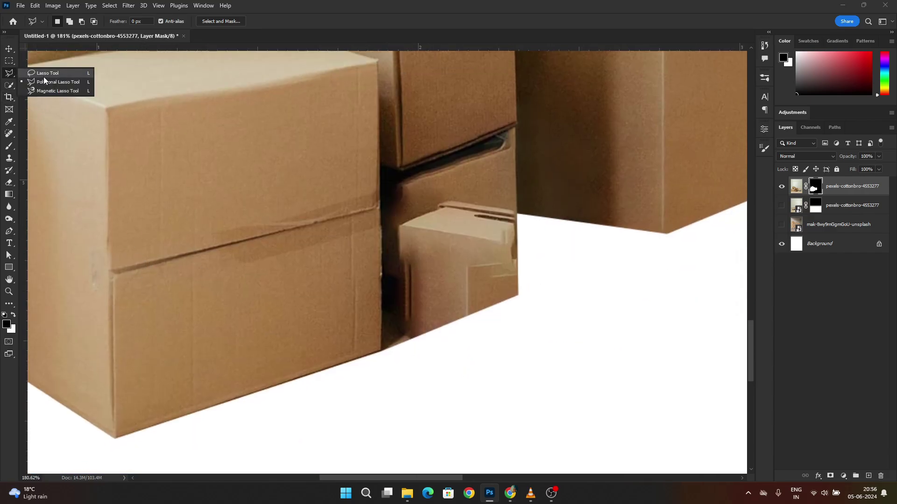
pyautogui.click(44, 73)
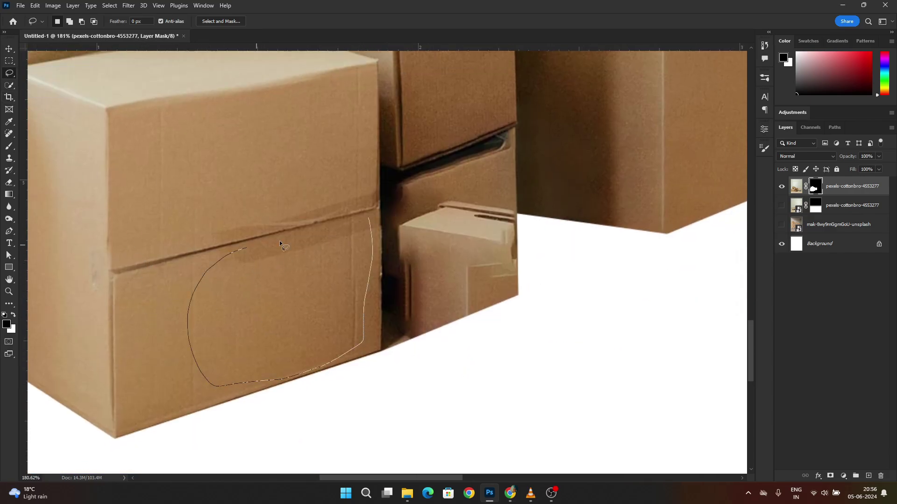
pyautogui.moveTo(281, 243); pyautogui.dragTo(261, 246)
pyautogui.moveTo(384, 353); pyautogui.dragTo(213, 250)
# Step: Duplicate the boxes layer and clip the copy to the original
pyautogui.hotkey('ctrl', 'j')
pyautogui.rightClick(840, 184)
pyautogui.click(794, 304)
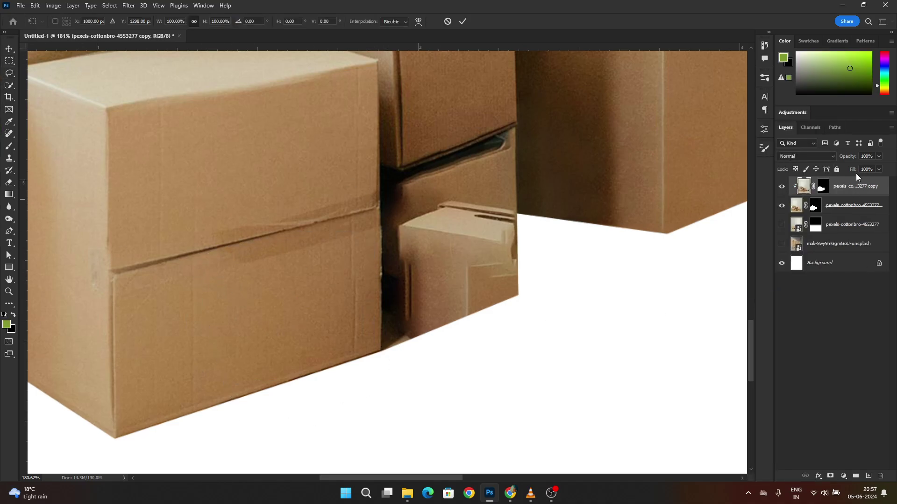
pyautogui.scroll(-6, 475, 246)
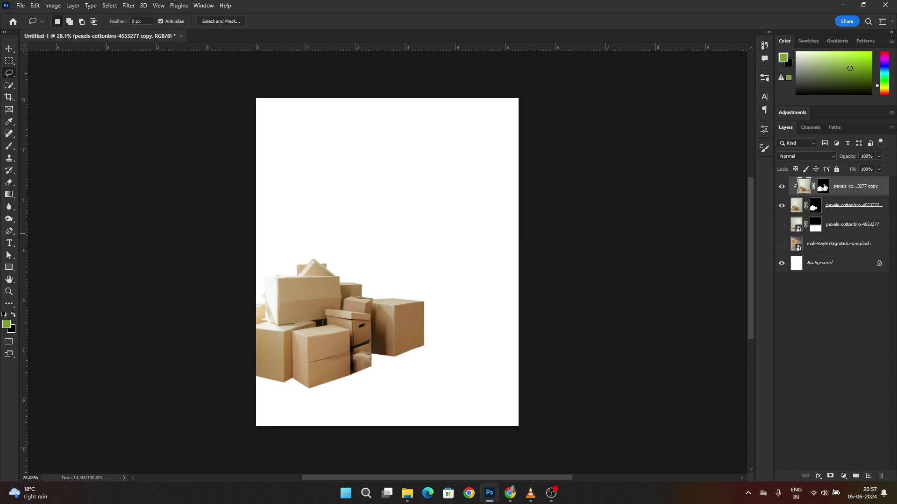
# Step: Replace the duplicate layer's mask with one revealing only a rectangular patch of the front box's lower front face
pyautogui.click(822, 186)
pyautogui.scroll(6, 339, 377)
pyautogui.press('m')
pyautogui.moveTo(247, 206); pyautogui.dragTo(406, 416)
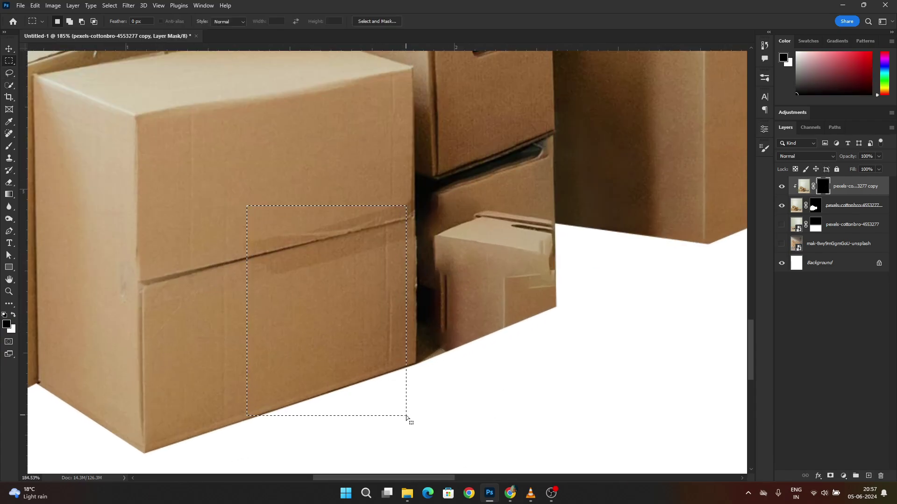
pyautogui.moveTo(822, 186); pyautogui.dragTo(880, 476)
pyautogui.click(483, 185)
pyautogui.click(830, 475)
# Step: Move the masked cardboard patch over the damaged small box beneath the handled box
pyautogui.hotkey('ctrl', 't')
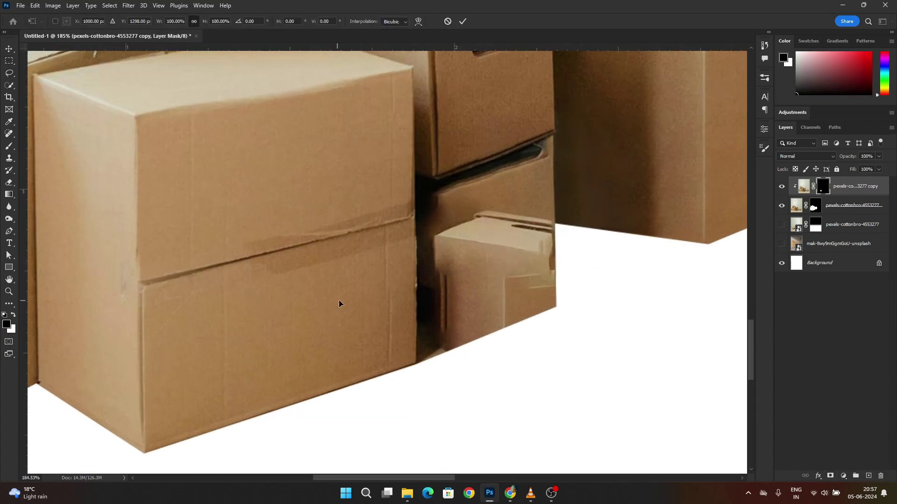
pyautogui.click(802, 187)
pyautogui.hotkey('ctrl', 't')
pyautogui.scroll(-5, 388, 280)
pyautogui.scroll(4, 384, 296)
pyautogui.moveTo(354, 286); pyautogui.dragTo(490, 237)
pyautogui.scroll(-5, 512, 226)
pyautogui.moveTo(628, 197); pyautogui.dragTo(401, 250)
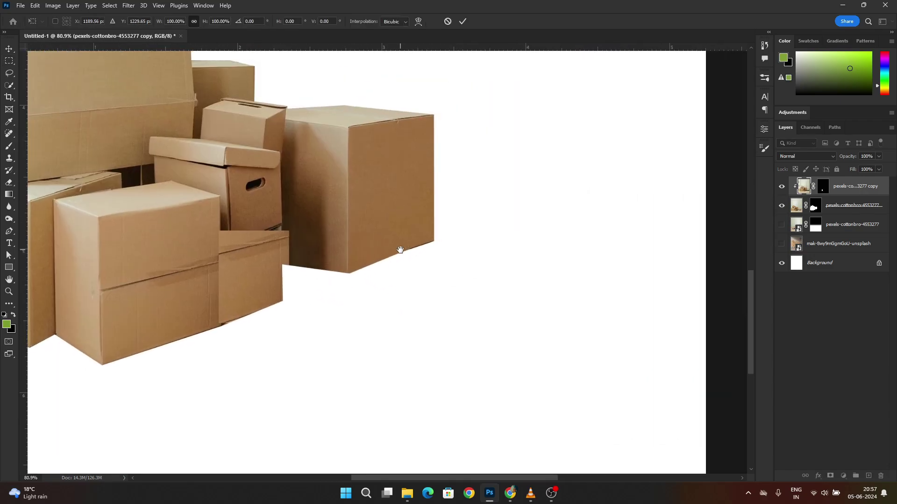
pyautogui.press('Return')
# Step: Convert the patch layer to a smart object, then rotate it about -5° and distort it to match the small box's lower edge
pyautogui.rightClick(861, 187)
pyautogui.click(808, 244)
pyautogui.scroll(2, 291, 248)
pyautogui.hotkey('ctrl', 't')
pyautogui.moveTo(313, 265); pyautogui.dragTo(312, 260)
pyautogui.scroll(8, 265, 293)
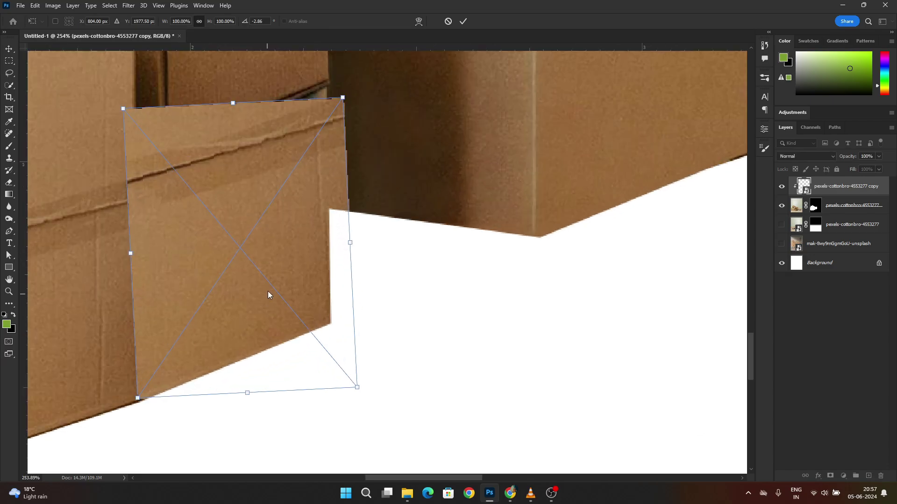
pyautogui.moveTo(137, 398); pyautogui.dragTo(121, 404)
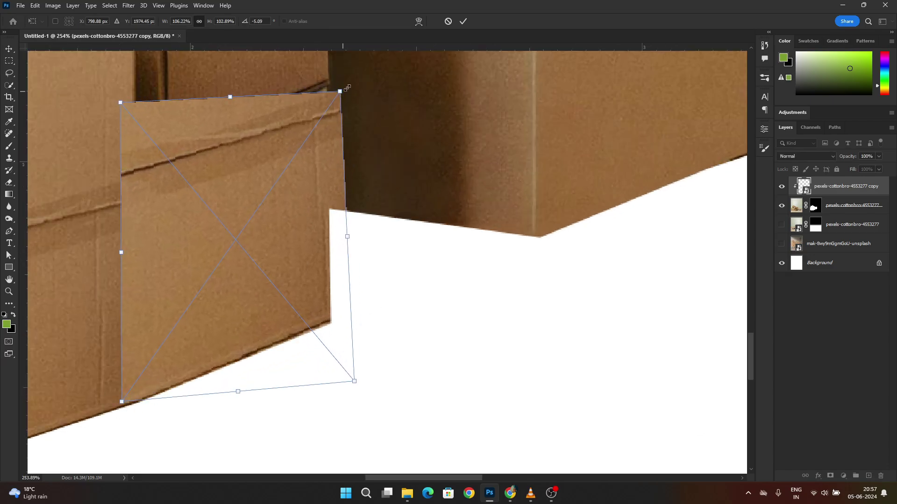
pyautogui.press('Return')
# Step: Add a layer mask to the patch and paint black along its left edge with a soft, reduced brush
pyautogui.click(781, 187)
pyautogui.click(781, 186)
pyautogui.click(830, 476)
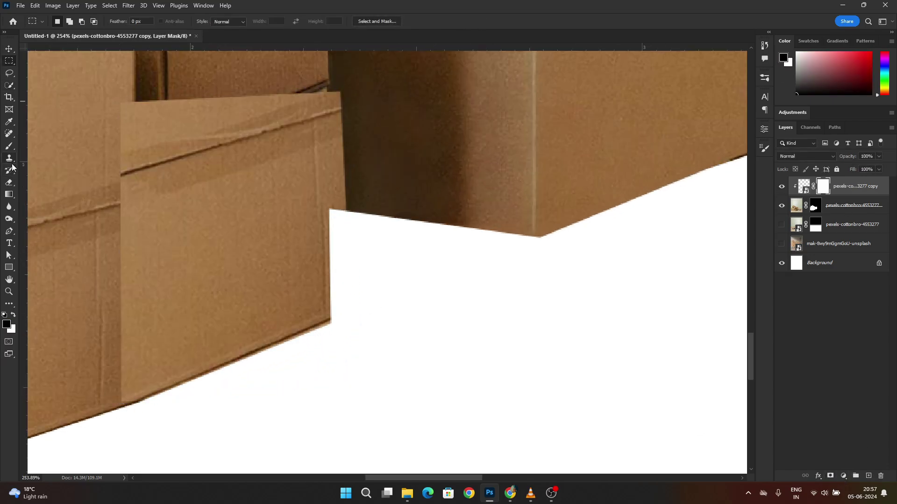
pyautogui.click(9, 147)
pyautogui.click(154, 279)
pyautogui.hotkey('ctrl', 'z')
pyautogui.press('[')
pyautogui.press('[')
pyautogui.press('[')
pyautogui.press('[')
pyautogui.press('[')
pyautogui.press('[')
pyautogui.press('[')
pyautogui.press('[')
pyautogui.press('[')
pyautogui.press('[')
pyautogui.press('[')
pyautogui.press('[')
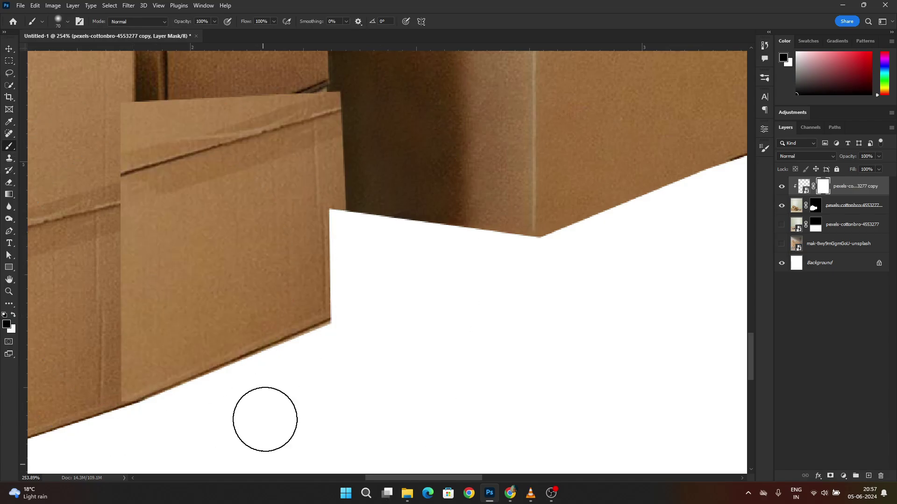
pyautogui.press(']')
pyautogui.moveTo(117, 135); pyautogui.dragTo(110, 340)
# Step: Mask out the patch's top edge where it overlaps the handled box, using a 60 px black brush
pyautogui.press(']')
pyautogui.moveTo(156, 183); pyautogui.dragTo(166, 296)
pyautogui.hotkey('ctrl', 'z')
pyautogui.press('[')
pyautogui.press('[')
pyautogui.press('[')
pyautogui.moveTo(135, 123); pyautogui.dragTo(306, 92)
pyautogui.scroll(1, 312, 184)
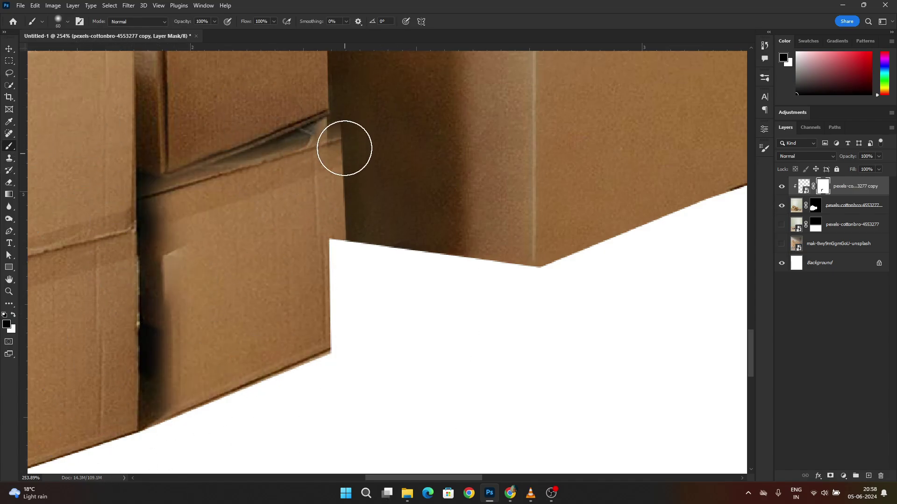
# Step: Mask the patch off the dark gap and the rear box beside it with a 30 px black brush
pyautogui.press('[')
pyautogui.press('[')
pyautogui.press('[')
pyautogui.press('[')
pyautogui.press('[')
pyautogui.moveTo(327, 126)
pyautogui.mouseDown()
pyautogui.moveTo(203, 170)
pyautogui.moveTo(159, 202)
pyautogui.moveTo(205, 181)
pyautogui.mouseUp()
pyautogui.moveTo(343, 139); pyautogui.dragTo(340, 286)
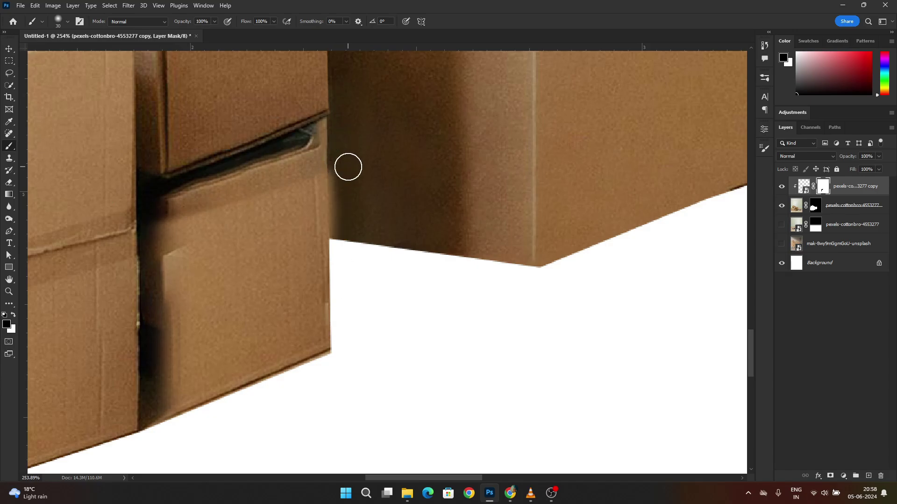
pyautogui.moveTo(330, 157); pyautogui.dragTo(332, 236)
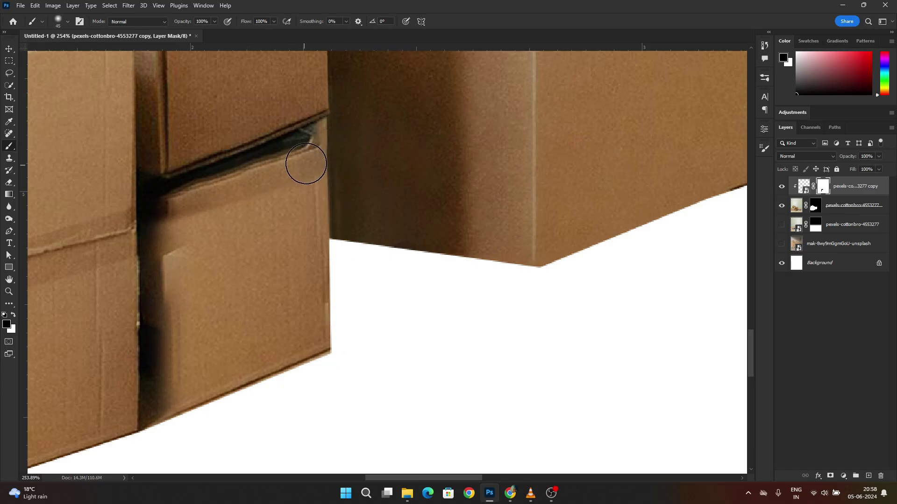
# Step: Blend the patch's upper part into the small box using an 80 px mask brush at 50% opacity
pyautogui.press(']')
pyautogui.press(']')
pyautogui.press(']')
pyautogui.press(']')
pyautogui.press('5')
pyautogui.moveTo(329, 143)
pyautogui.mouseDown()
pyautogui.moveTo(284, 169)
pyautogui.moveTo(17, 257)
pyautogui.mouseUp()
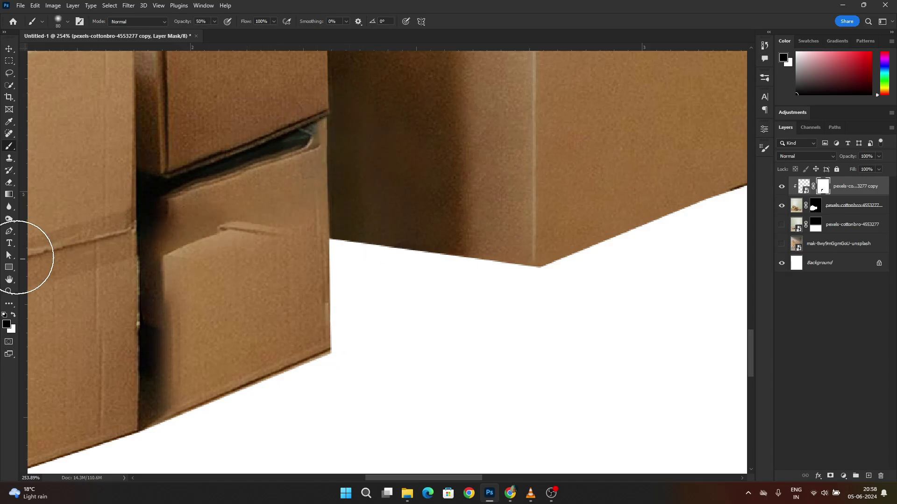
# Step: Paint white on the patch mask at 100% opacity to restore a clean, straight left edge and an even front face
pyautogui.press('0')
pyautogui.press('[')
pyautogui.press('[')
pyautogui.press('[')
pyautogui.moveTo(180, 252)
pyautogui.mouseDown()
pyautogui.moveTo(182, 283)
pyautogui.moveTo(171, 266)
pyautogui.mouseUp()
pyautogui.press('x')
pyautogui.hotkey('ctrl', 'z')
pyautogui.click(181, 399)
pyautogui.keyDown('shift'); pyautogui.click(176, 256); pyautogui.keyUp('shift')
pyautogui.moveTo(247, 246)
pyautogui.mouseDown()
pyautogui.moveTo(267, 297)
pyautogui.moveTo(225, 216)
pyautogui.moveTo(192, 207)
pyautogui.moveTo(181, 319)
pyautogui.moveTo(181, 253)
pyautogui.mouseUp()
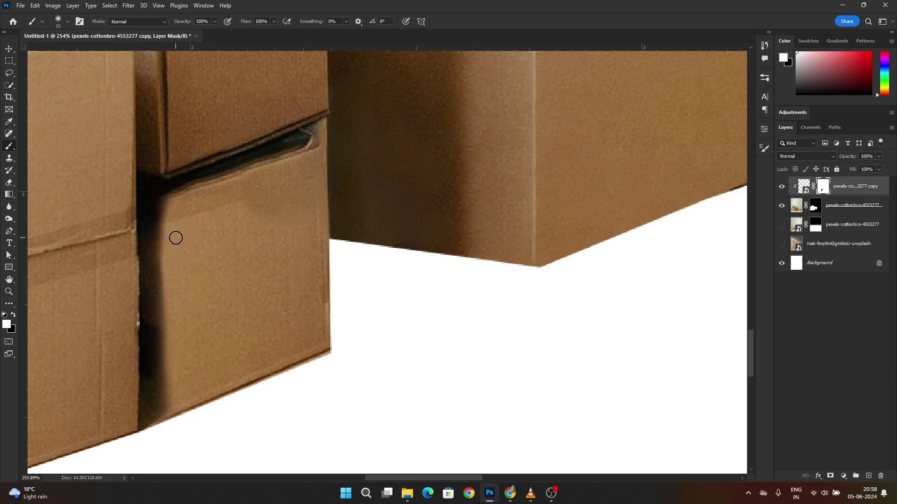
pyautogui.keyDown('shift'); pyautogui.click(163, 204); pyautogui.keyUp('shift')
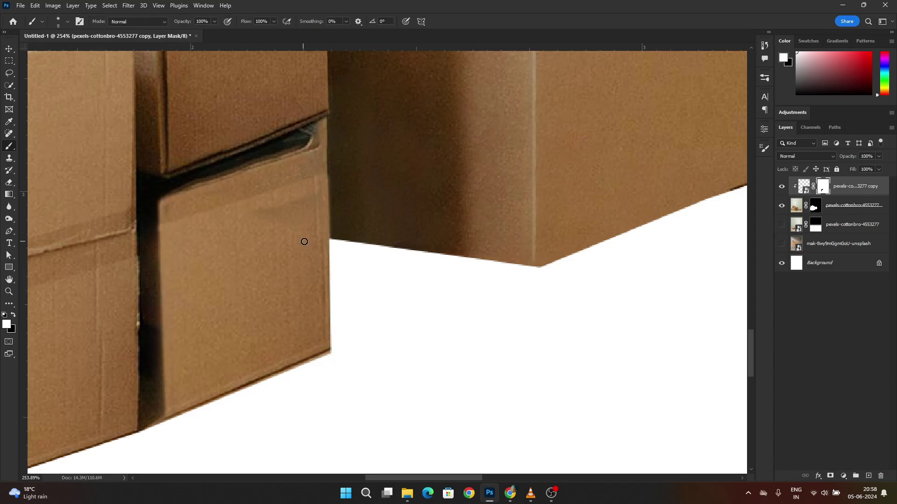
pyautogui.scroll(-10, 285, 216)
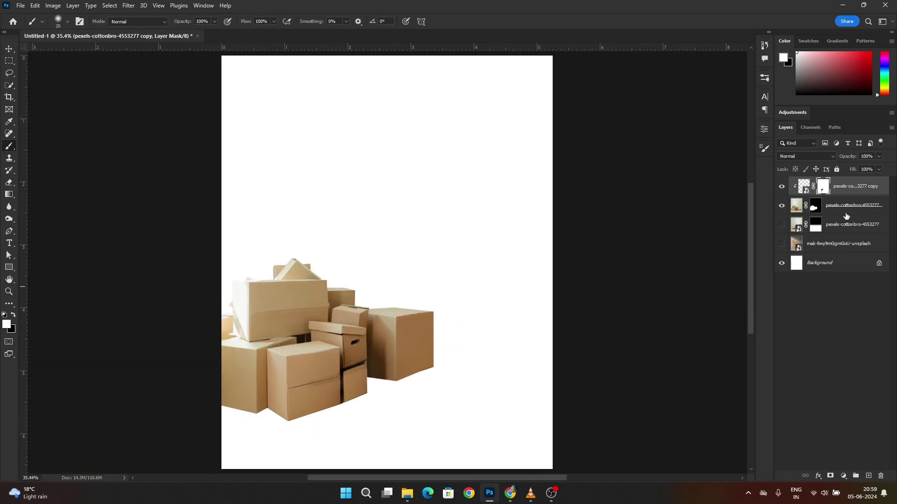
# Step: Combine the patch and the boxes layer into a single smart object
pyautogui.keyDown('shift'); pyautogui.click(846, 216); pyautogui.keyUp('shift')
pyautogui.rightClick(846, 216)
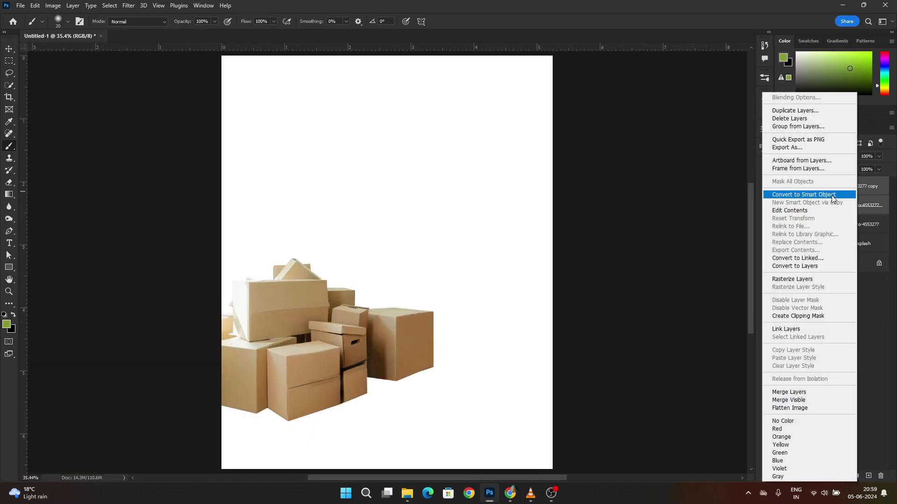
pyautogui.click(824, 195)
# Step: Delete the mak-8wy9mGgmGoU-unsplash warehouse layer and the original pexels-cottonbro-4553277 room photo layer
pyautogui.click(782, 225)
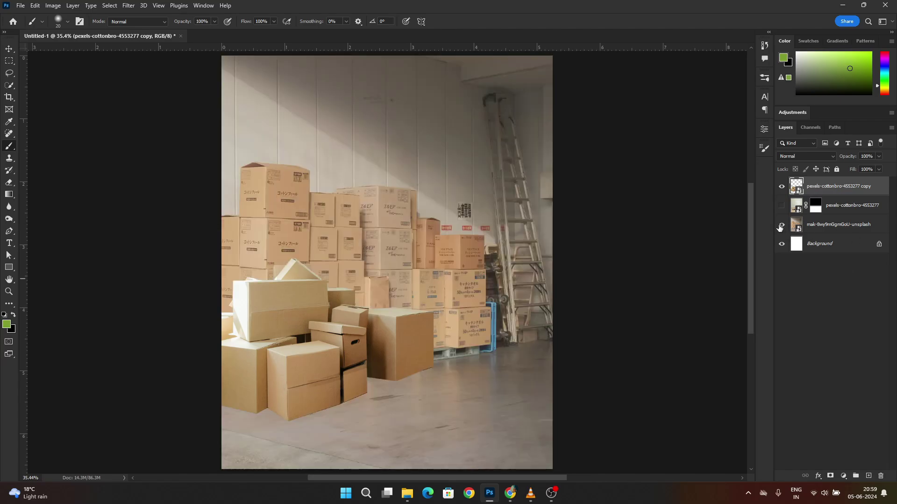
pyautogui.click(838, 225)
pyautogui.press('Delete')
pyautogui.click(781, 206)
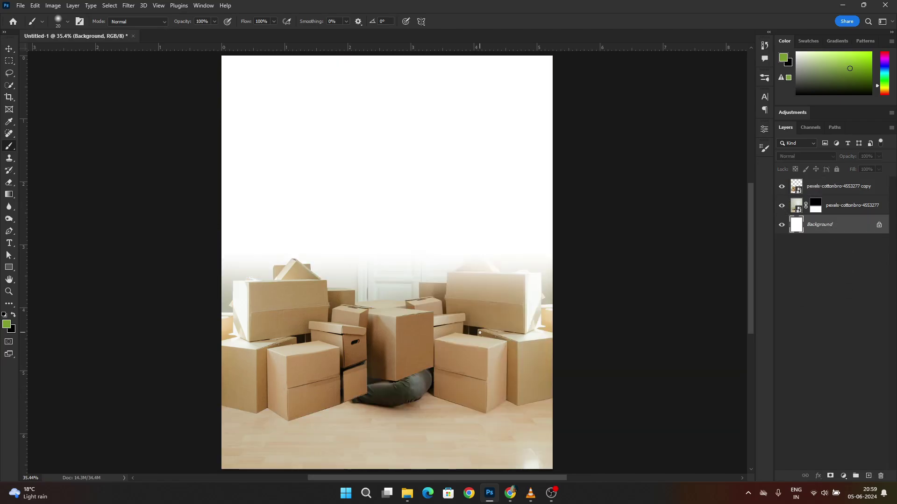
pyautogui.press('v')
pyautogui.moveTo(479, 332); pyautogui.dragTo(480, 253)
pyautogui.press('Delete')
# Step: Place pexels-shvets-production-7203788 from the File Explorer folder behind the boxes, enlarging it to about 12% to fill the canvas
pyautogui.moveTo(402, 496)
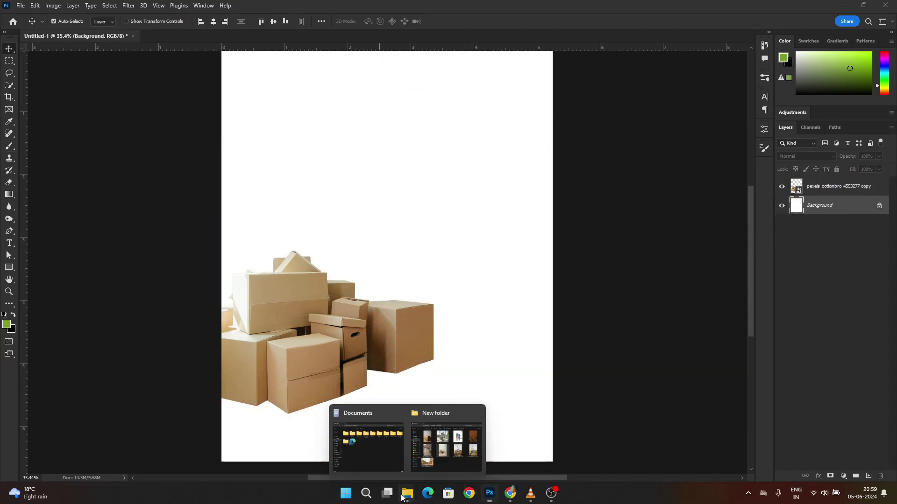
pyautogui.click(446, 444)
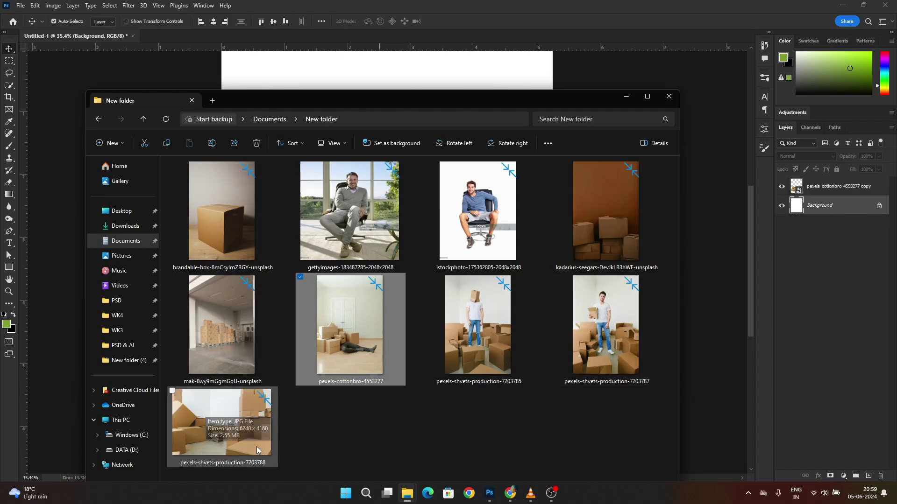
pyautogui.moveTo(256, 449); pyautogui.dragTo(498, 278)
pyautogui.moveTo(552, 256); pyautogui.dragTo(722, 257)
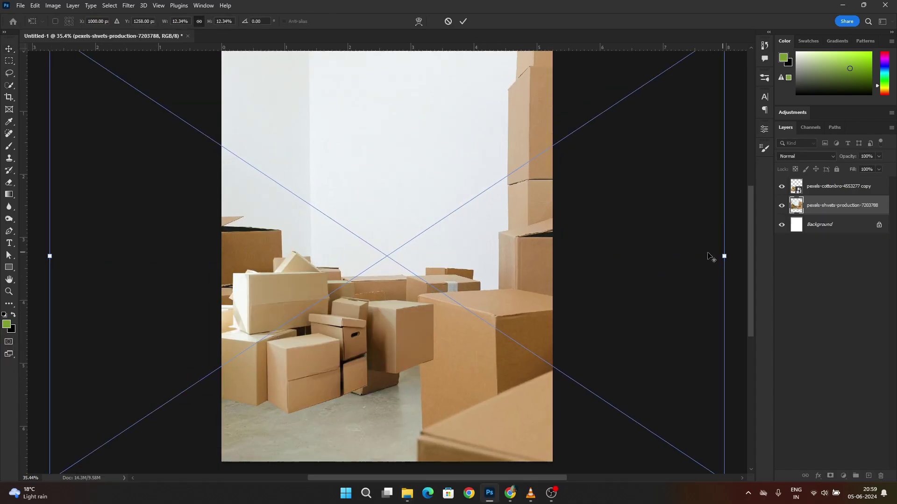
pyautogui.moveTo(480, 216); pyautogui.dragTo(500, 196)
pyautogui.press('Return')
pyautogui.scroll(-1, 331, 323)
pyautogui.moveTo(344, 327); pyautogui.dragTo(265, 405)
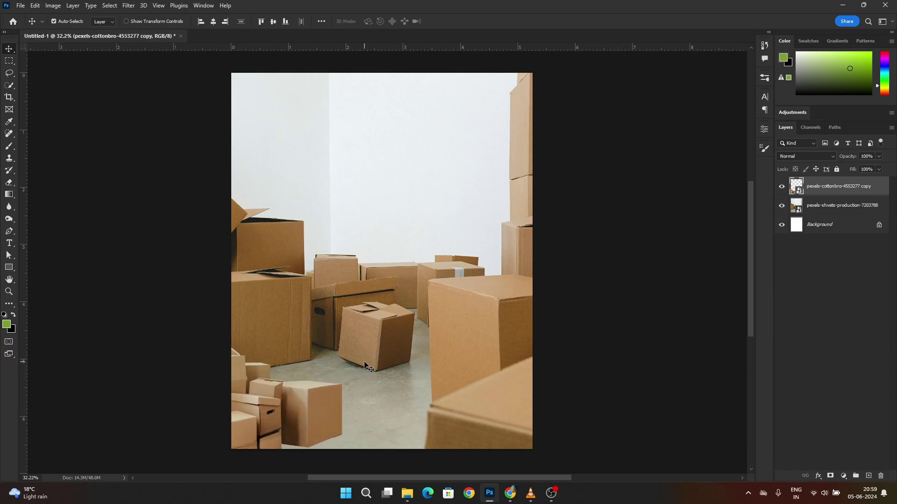
pyautogui.moveTo(327, 413)
pyautogui.mouseDown()
pyautogui.moveTo(350, 409)
pyautogui.moveTo(330, 406)
pyautogui.mouseUp()
pyautogui.hotkey('ctrl', 'z')
pyautogui.hotkey('ctrl', 'z')
# Step: Enlarge the cut-out boxes and position them, slightly tilted, in the canvas's lower-left corner, partly beyond its edges
pyautogui.hotkey('ctrl', 't')
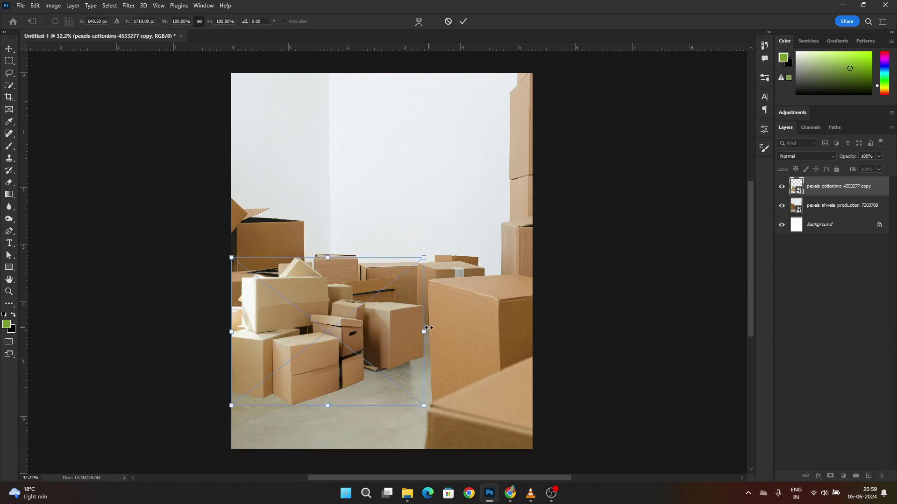
pyautogui.moveTo(428, 328); pyautogui.dragTo(519, 328)
pyautogui.moveTo(441, 349); pyautogui.dragTo(270, 421)
pyautogui.moveTo(325, 405)
pyautogui.mouseDown()
pyautogui.moveTo(348, 406)
pyautogui.moveTo(316, 395)
pyautogui.mouseUp()
pyautogui.press('Return')
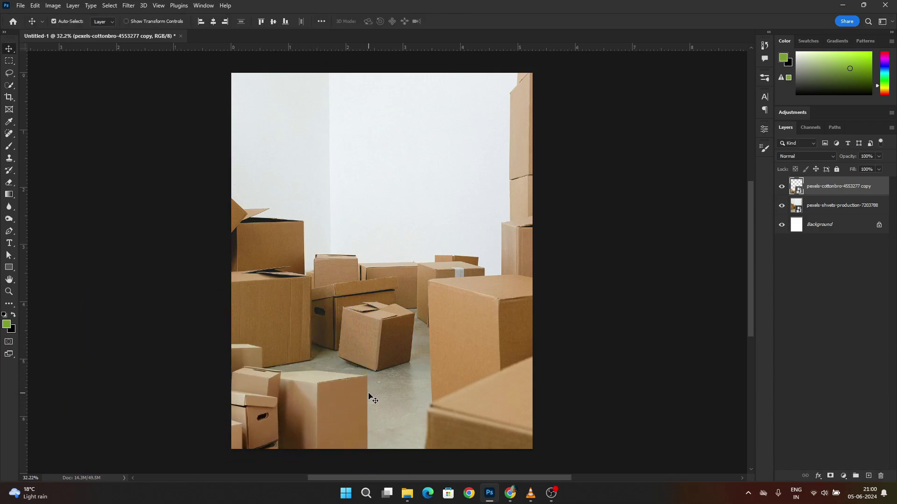
pyautogui.hotkey('ctrl', 't')
pyautogui.moveTo(407, 352)
pyautogui.mouseDown()
pyautogui.moveTo(410, 363)
pyautogui.moveTo(402, 355)
pyautogui.mouseUp()
pyautogui.press('Return')
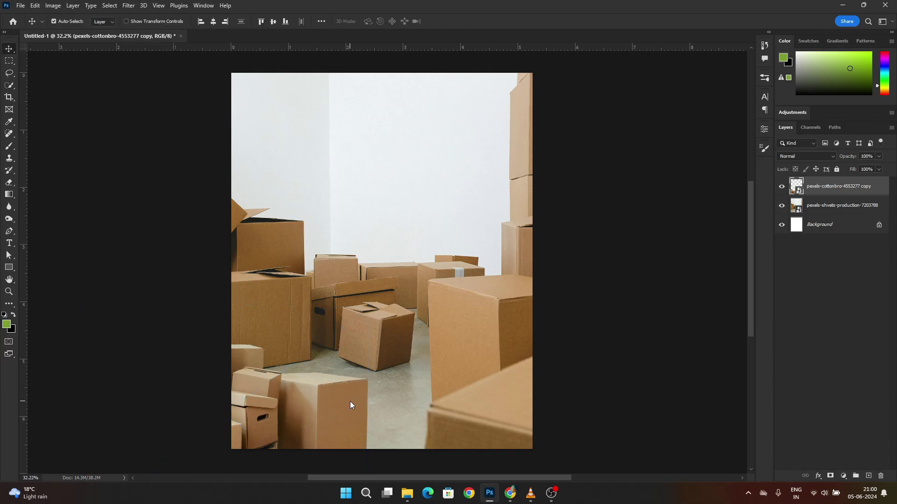
# Step: Apply a Gaussian Blur with a 2-pixel radius to the cut-out boxes
pyautogui.click(128, 5)
pyautogui.click(264, 166)
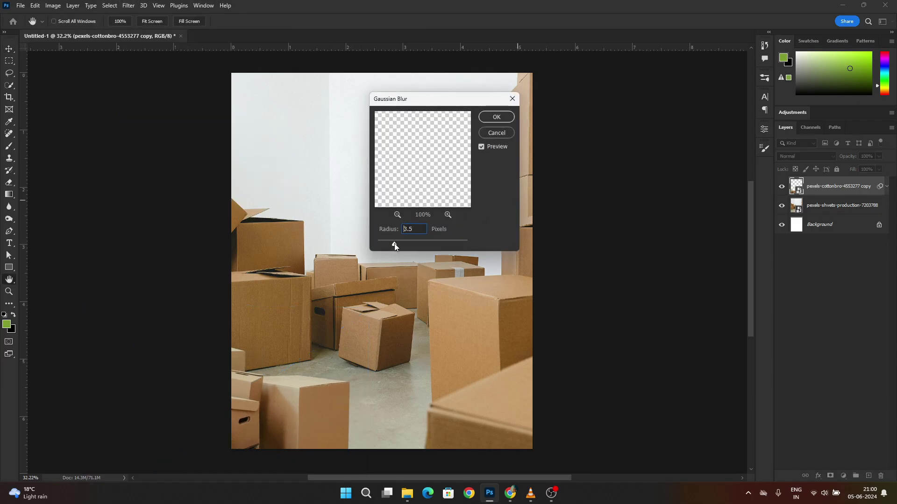
pyautogui.moveTo(394, 243); pyautogui.dragTo(397, 243)
pyautogui.write('2')
pyautogui.press('Return')
pyautogui.press('v')
pyautogui.scroll(1, 481, 306)
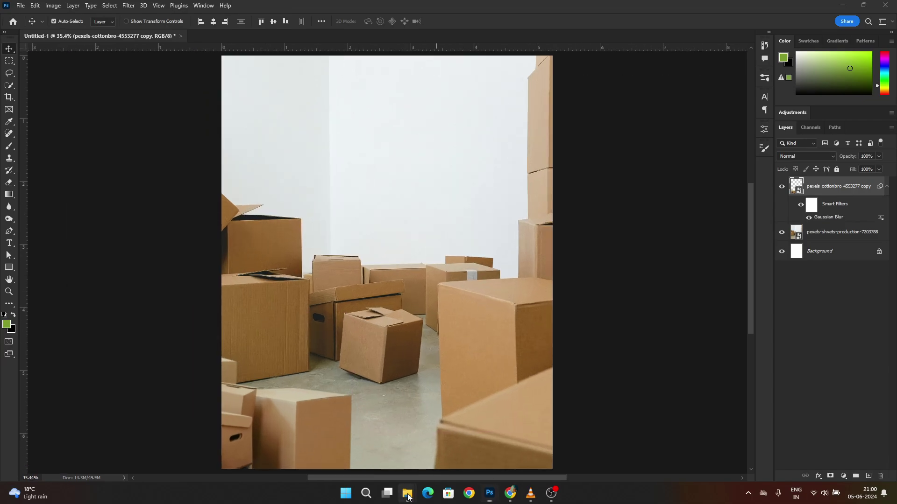
# Step: Start a Pen path on the background photo at the canvas's left edge and trace the open flaps of the upper-left boxes
pyautogui.scroll(1, 536, 96)
pyautogui.click(256, 258)
pyautogui.scroll(16, 231, 243)
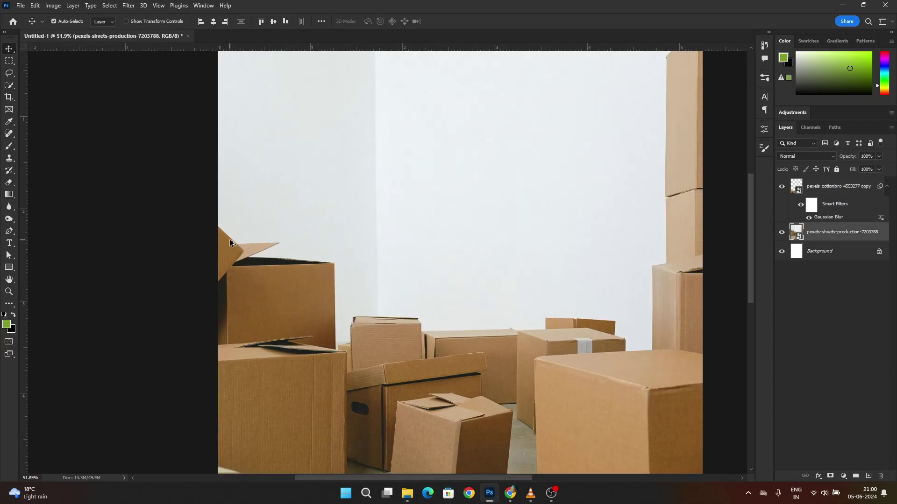
pyautogui.press('p')
pyautogui.scroll(4, 223, 206)
pyautogui.click(190, 195)
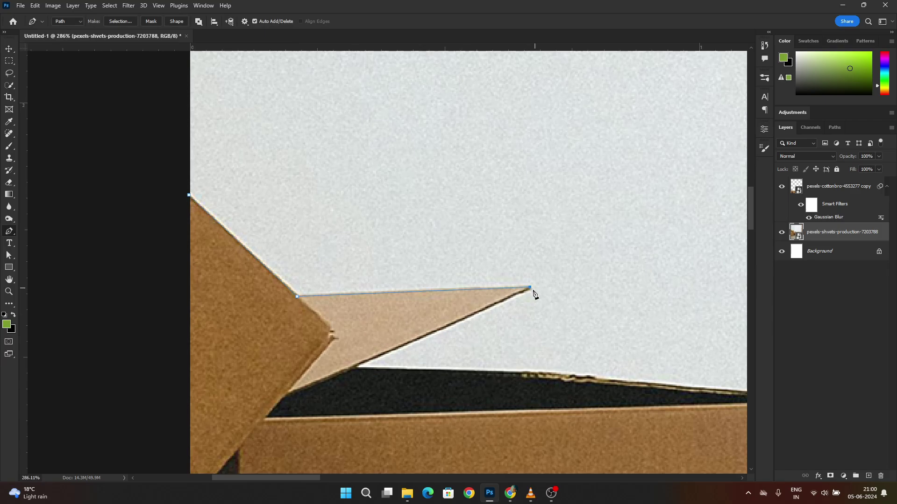
pyautogui.scroll(1, 413, 349)
pyautogui.moveTo(516, 344); pyautogui.dragTo(283, 277)
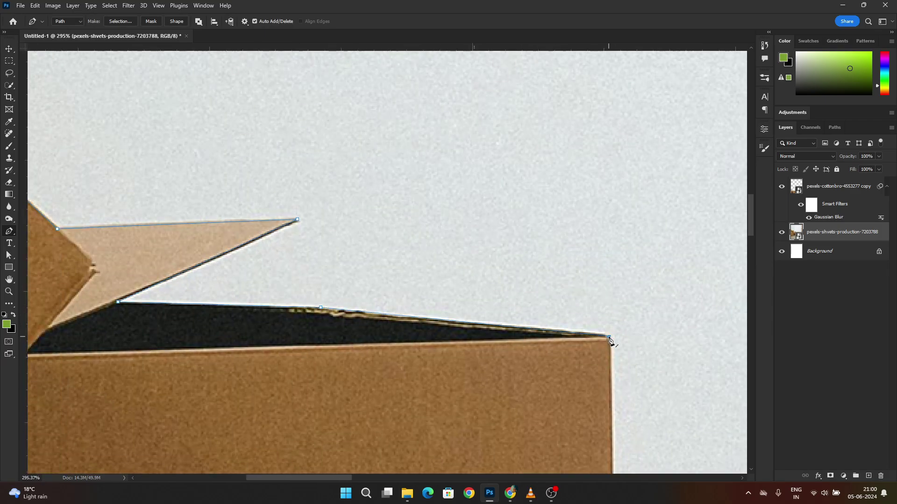
# Step: Continue the path down the open box's right edge and around the small box tucked behind it
pyautogui.scroll(-5, 609, 340)
pyautogui.scroll(7, 317, 326)
pyautogui.click(316, 326)
pyautogui.click(314, 385)
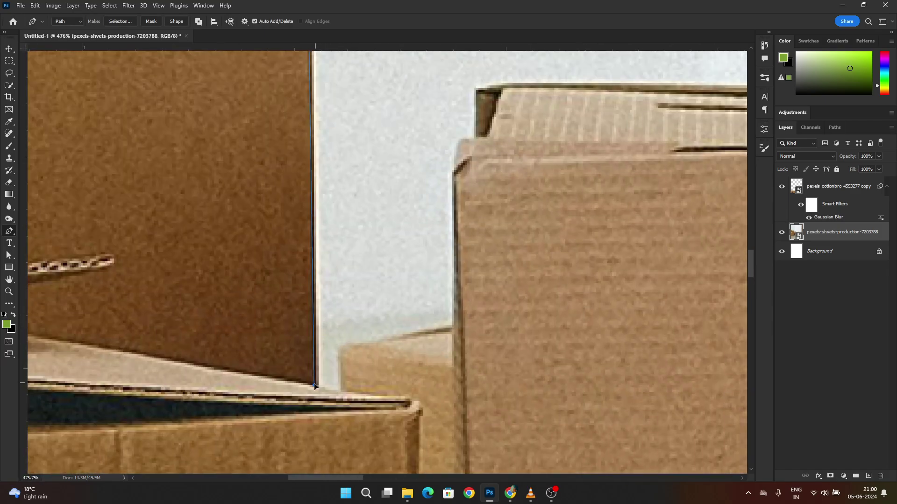
pyautogui.moveTo(474, 296); pyautogui.dragTo(385, 391)
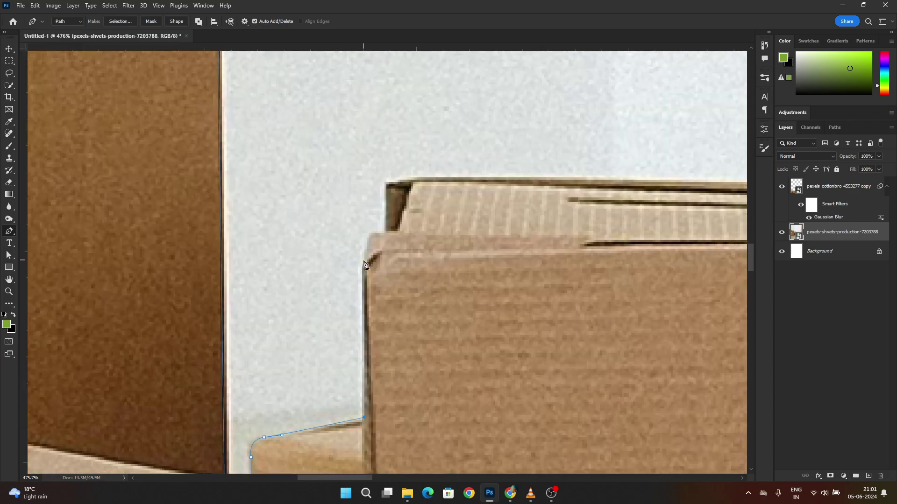
# Step: Trace the path over the next box's folded top flaps and down its right edge
pyautogui.click(383, 233)
pyautogui.scroll(2, 386, 238)
pyautogui.moveTo(724, 244); pyautogui.dragTo(443, 283)
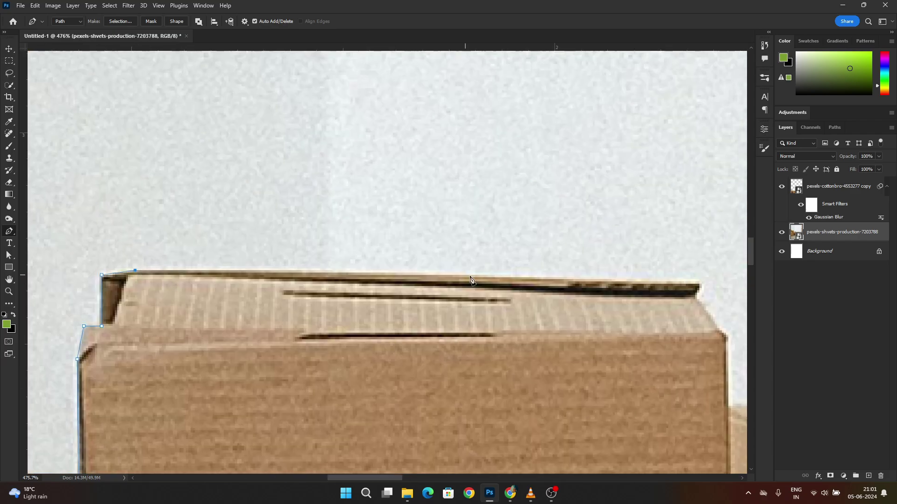
pyautogui.click(562, 280)
pyautogui.moveTo(699, 282); pyautogui.dragTo(246, 261)
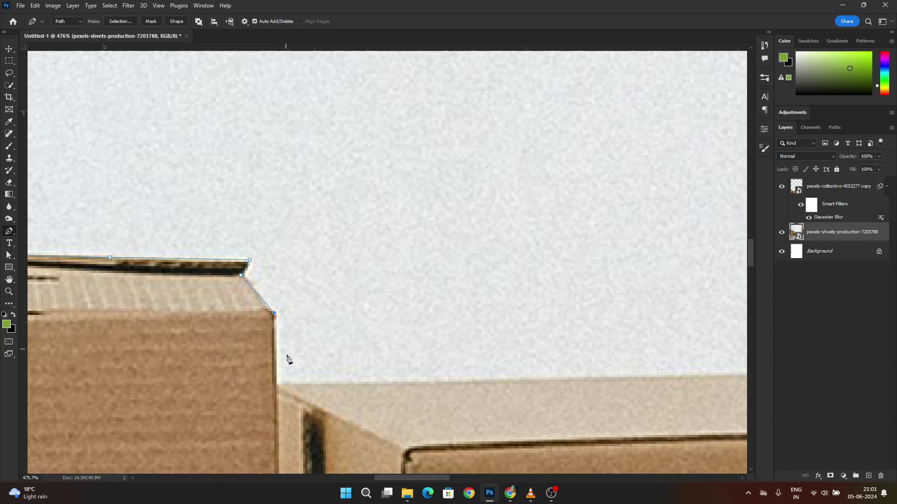
pyautogui.click(276, 385)
# Step: Continue the path along the top edge of the wide box in the back row
pyautogui.scroll(-4, 119, 322)
pyautogui.scroll(5, 638, 258)
pyautogui.click(487, 315)
pyautogui.moveTo(551, 334); pyautogui.dragTo(221, 284)
# Step: Continue the Pen path along the next box's top edge and around the light cardboard panel behind it
pyautogui.click(221, 286)
pyautogui.click(233, 277)
pyautogui.moveTo(499, 268); pyautogui.dragTo(309, 290)
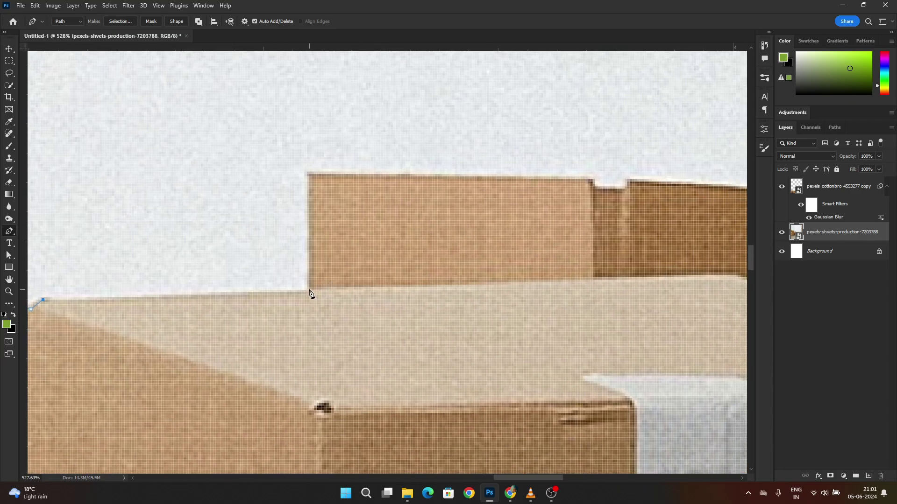
pyautogui.click(589, 180)
pyautogui.moveTo(590, 182); pyautogui.dragTo(196, 283)
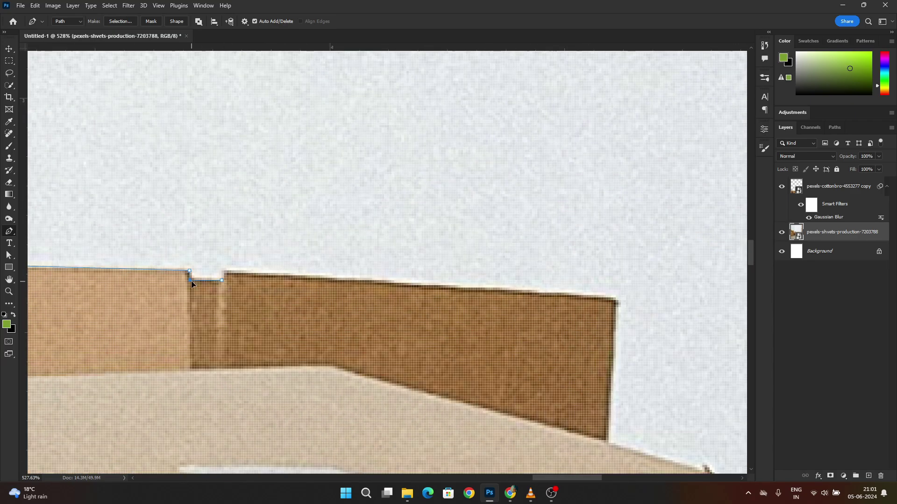
# Step: Trace the path around the dark flap, down the taped box's outer edge and along the foreground box to the tall stack
pyautogui.click(606, 442)
pyautogui.moveTo(606, 443); pyautogui.dragTo(315, 283)
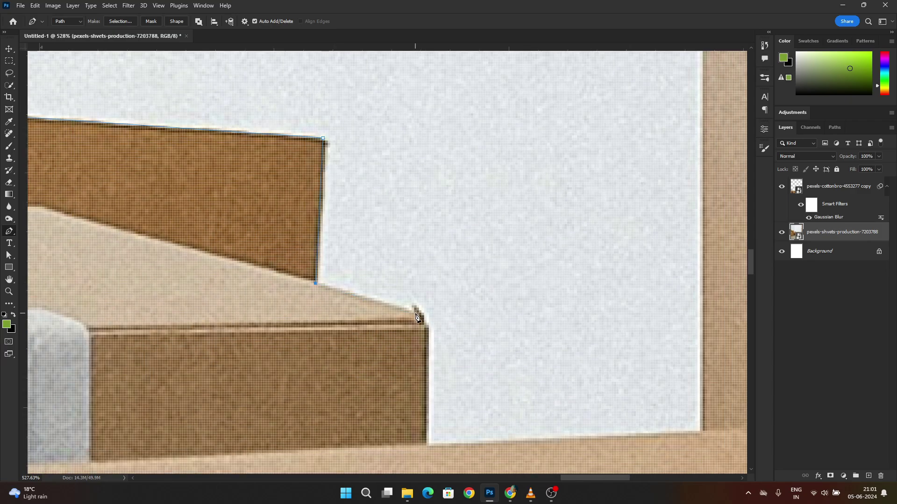
pyautogui.click(428, 444)
pyautogui.moveTo(427, 444); pyautogui.dragTo(427, 390)
pyautogui.click(700, 372)
pyautogui.moveTo(701, 371); pyautogui.dragTo(369, 359)
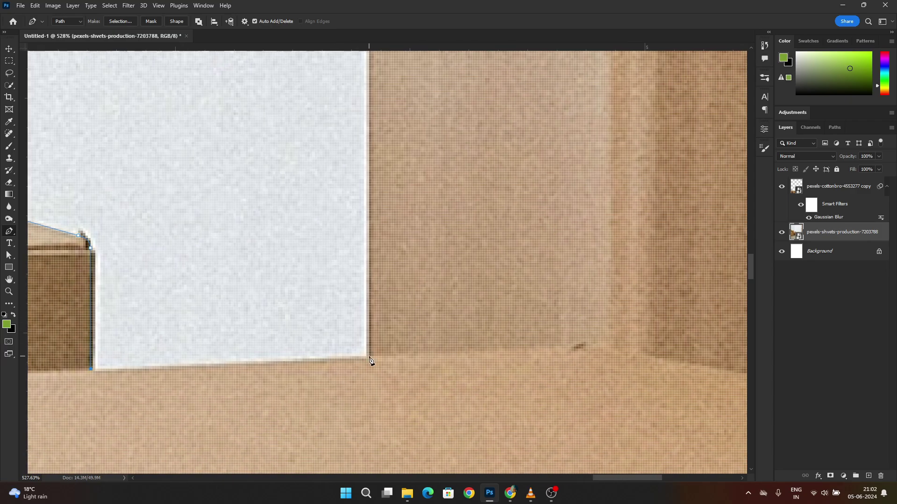
# Step: Trace the path up the inner edge of the tall box stack, including the gap between boxes, to the canvas top
pyautogui.scroll(-4, 369, 359)
pyautogui.moveTo(383, 60); pyautogui.dragTo(317, 350)
pyautogui.scroll(5, 317, 354)
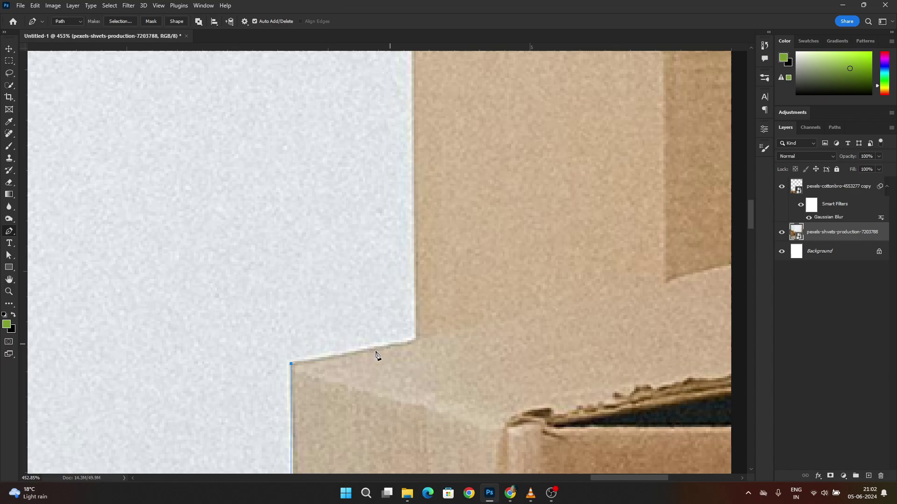
pyautogui.click(416, 340)
pyautogui.scroll(-4, 417, 341)
pyautogui.moveTo(468, 85); pyautogui.dragTo(394, 285)
pyautogui.scroll(5, 367, 246)
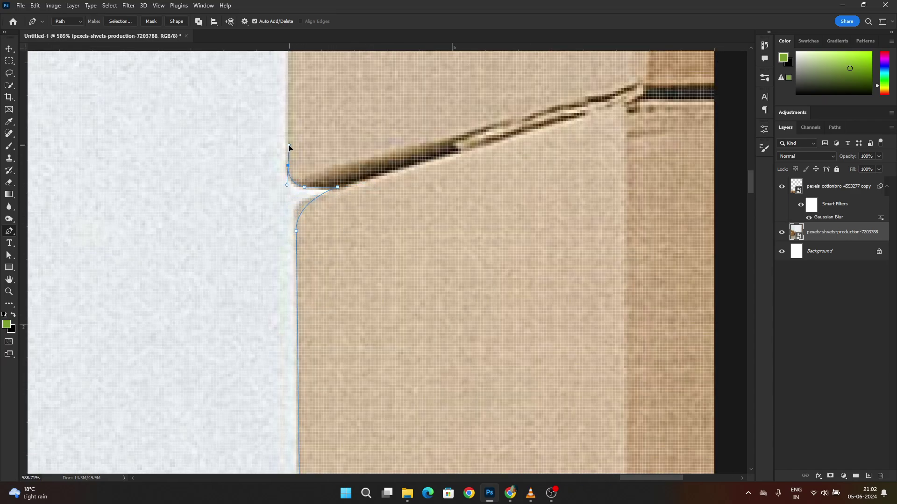
pyautogui.scroll(-6, 288, 149)
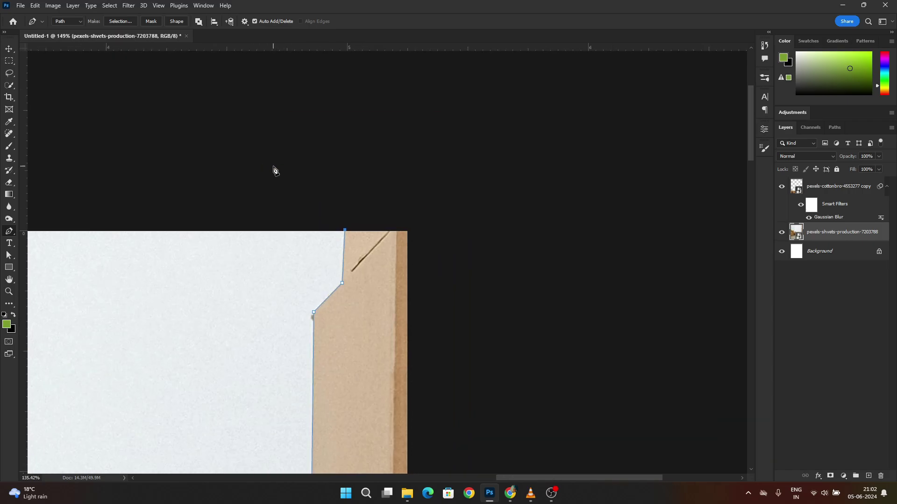
# Step: Close the path around the boxes and use it as a selection to mask out the photo's white wall
pyautogui.scroll(-8, 275, 170)
pyautogui.hotkey('ctrl', 'Return')
pyautogui.click(831, 475)
pyautogui.hotkey('ctrl', '0')
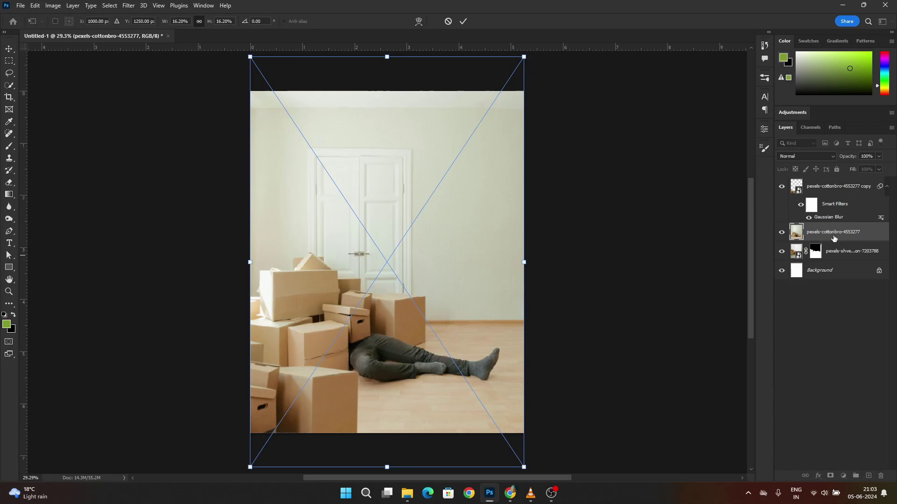
# Step: Place the pexels-cottonbro-4553277 room photo beneath the masked boxes, then flip it horizontally and resize it
pyautogui.press('Return')
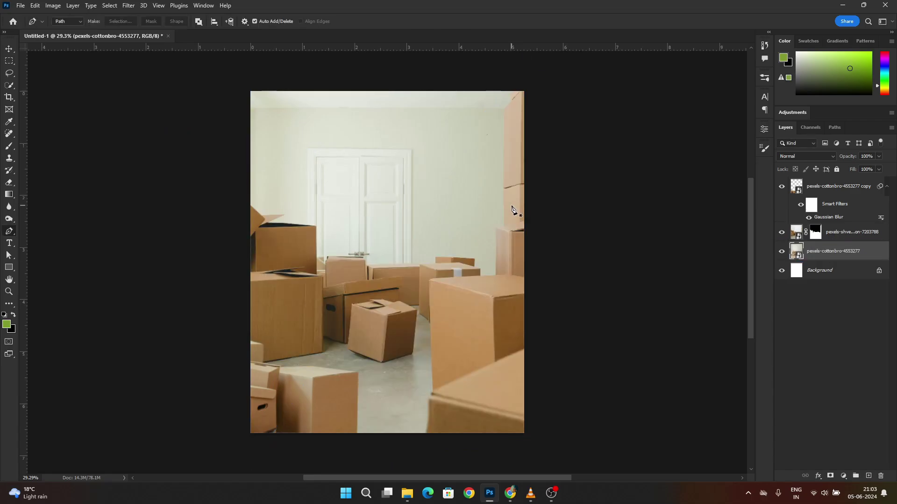
pyautogui.hotkey('ctrl', 't')
pyautogui.rightClick(407, 174)
pyautogui.click(449, 343)
pyautogui.moveTo(387, 56); pyautogui.dragTo(393, 63)
pyautogui.moveTo(468, 241); pyautogui.dragTo(453, 204)
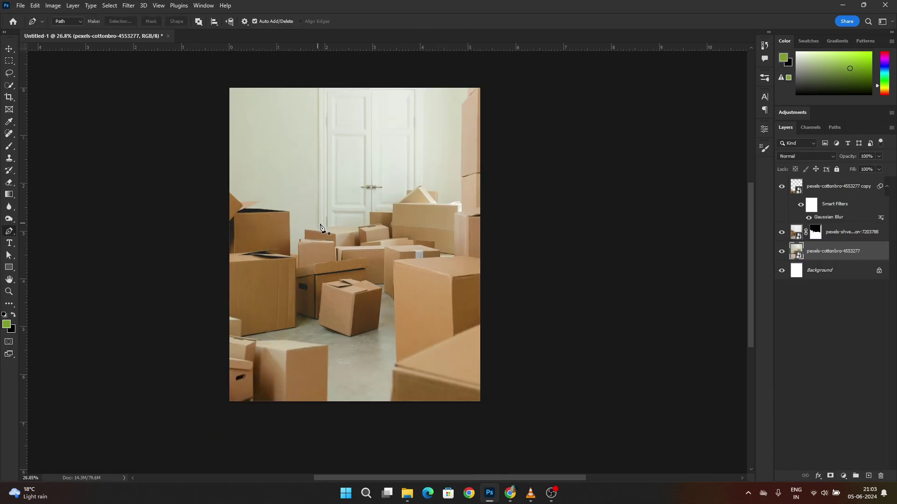
# Step: Flip the room photo horizontally again so the door sits in the left half, and apply the transform
pyautogui.rightClick(349, 201)
pyautogui.click(393, 386)
pyautogui.press('Return')
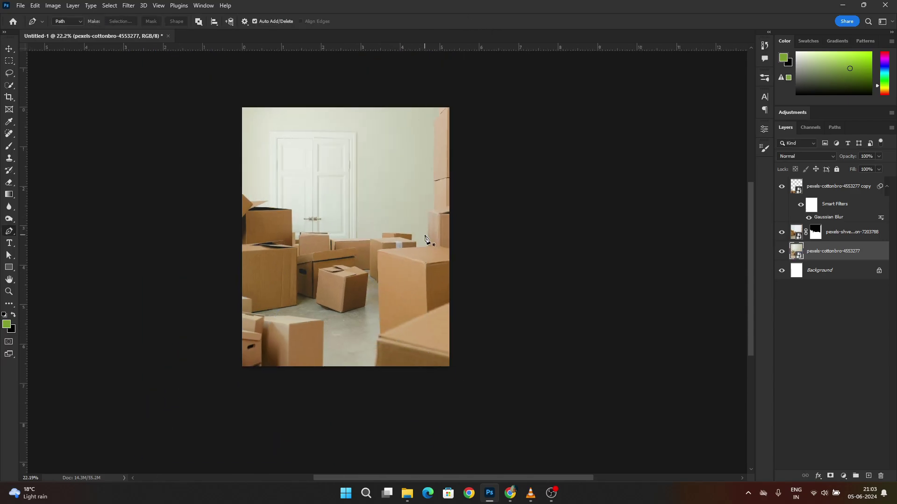
pyautogui.hotkey('ctrl', '0')
pyautogui.press('p')
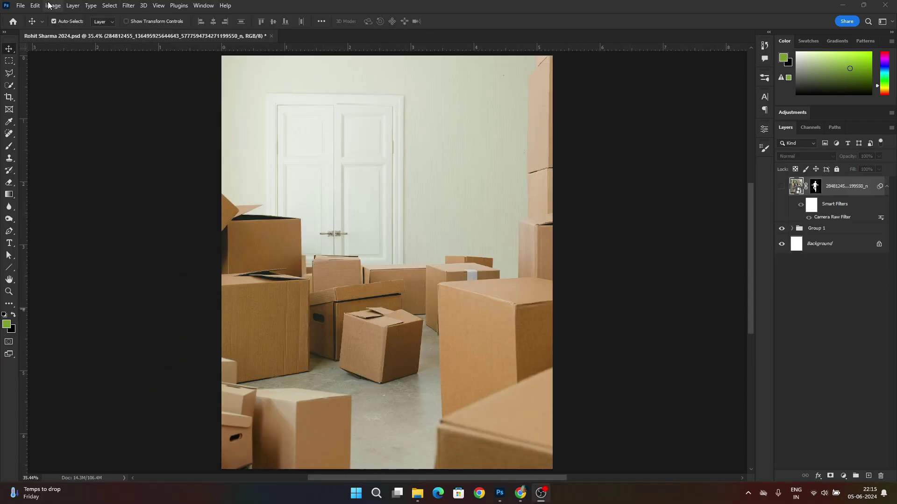
pyautogui.click(417, 494)
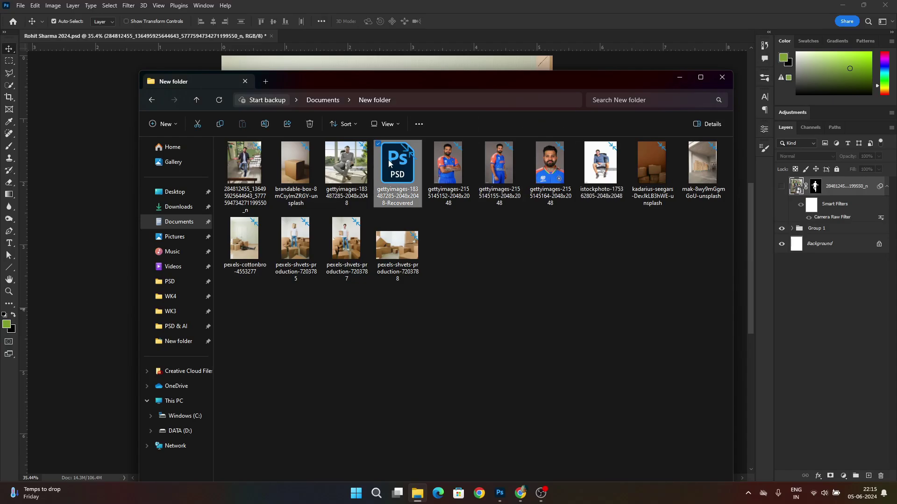
pyautogui.click(683, 82)
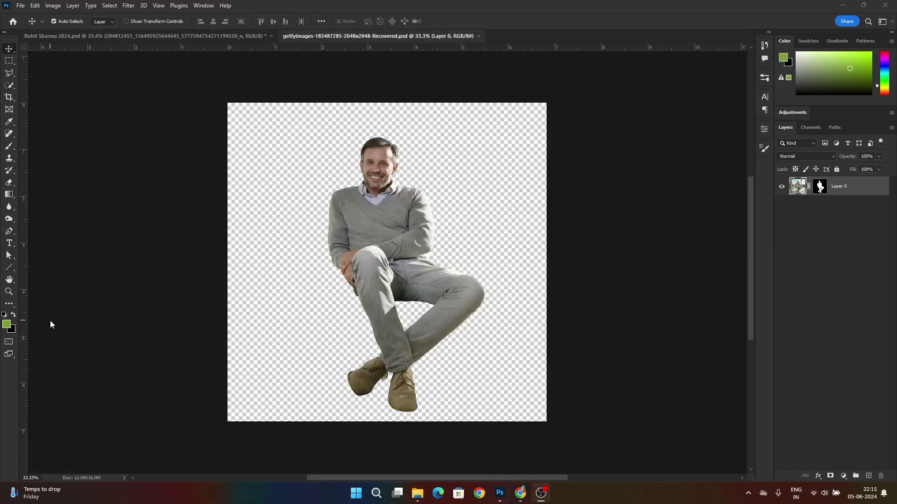
pyautogui.click(868, 475)
pyautogui.moveTo(826, 185); pyautogui.dragTo(834, 212)
pyautogui.hotkey('ctrl', 'BackSpace')
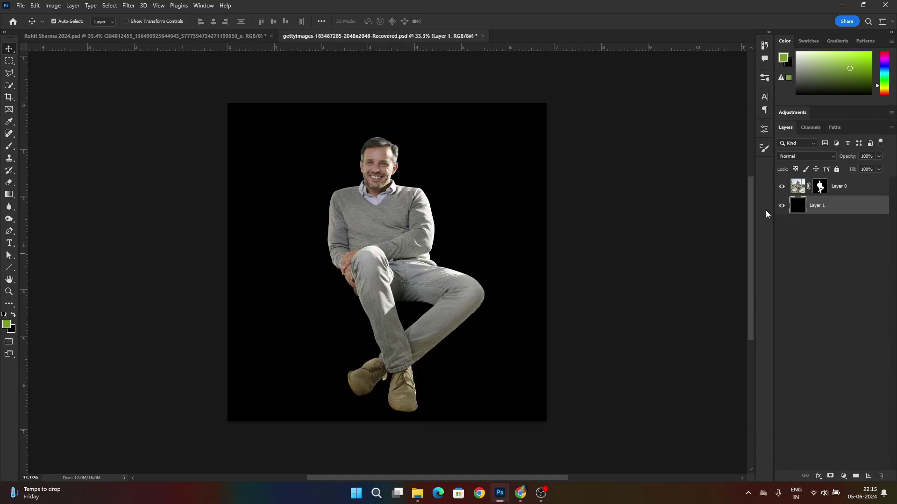
# Step: Paint black on Layer 0's mask with a 70 px hard round brush to hide the man's hair and face
pyautogui.scroll(9, 370, 158)
pyautogui.moveTo(370, 134); pyautogui.dragTo(275, 184)
pyautogui.click(820, 187)
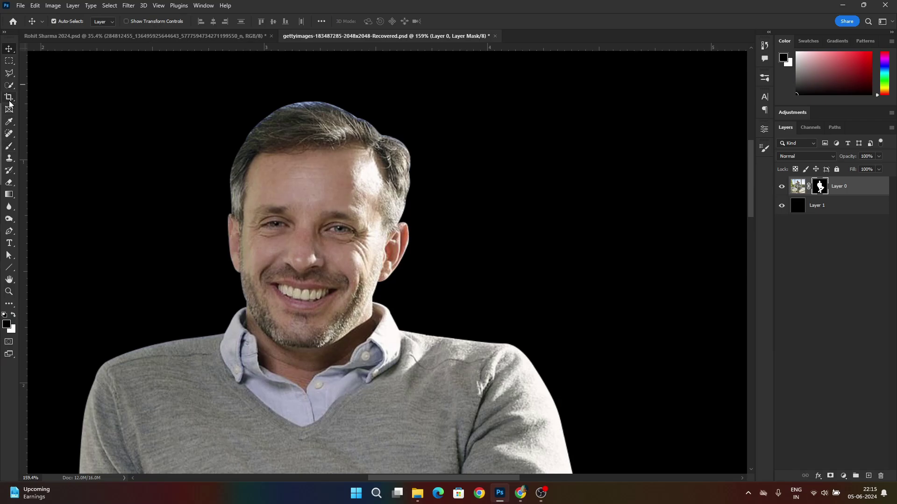
pyautogui.click(9, 146)
pyautogui.click(61, 21)
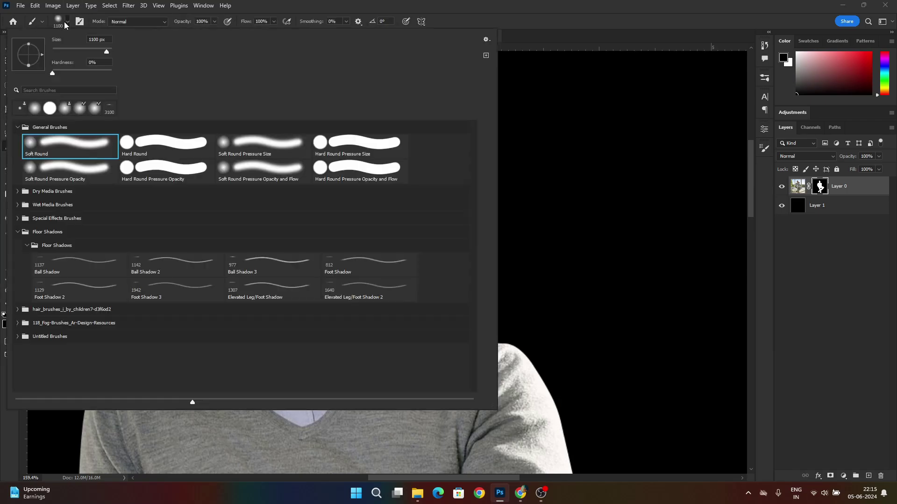
pyautogui.click(501, 4)
pyautogui.press('[')
pyautogui.press('[')
pyautogui.press('[')
pyautogui.press('[')
pyautogui.press('[')
pyautogui.press('[')
pyautogui.press('[')
pyautogui.press('[')
pyautogui.press('[')
pyautogui.press('[')
pyautogui.press('[')
pyautogui.press('[')
pyautogui.press('[')
pyautogui.press('[')
pyautogui.press('[')
pyautogui.press('[')
pyautogui.press('[')
pyautogui.press('[')
pyautogui.press('[')
pyautogui.moveTo(417, 141)
pyautogui.mouseDown()
pyautogui.moveTo(255, 153)
pyautogui.moveTo(234, 95)
pyautogui.mouseUp()
pyautogui.scroll(1, 329, 234)
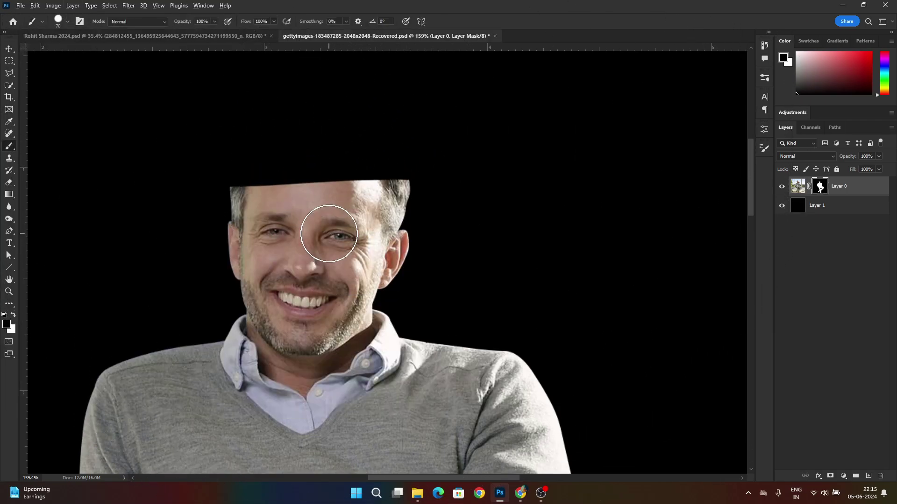
pyautogui.scroll(1, 329, 233)
pyautogui.moveTo(444, 287)
pyautogui.mouseDown()
pyautogui.moveTo(527, 206)
pyautogui.moveTo(250, 320)
pyautogui.moveTo(242, 312)
pyautogui.moveTo(352, 310)
pyautogui.moveTo(373, 299)
pyautogui.mouseUp()
pyautogui.hotkey('ctrl', '0')
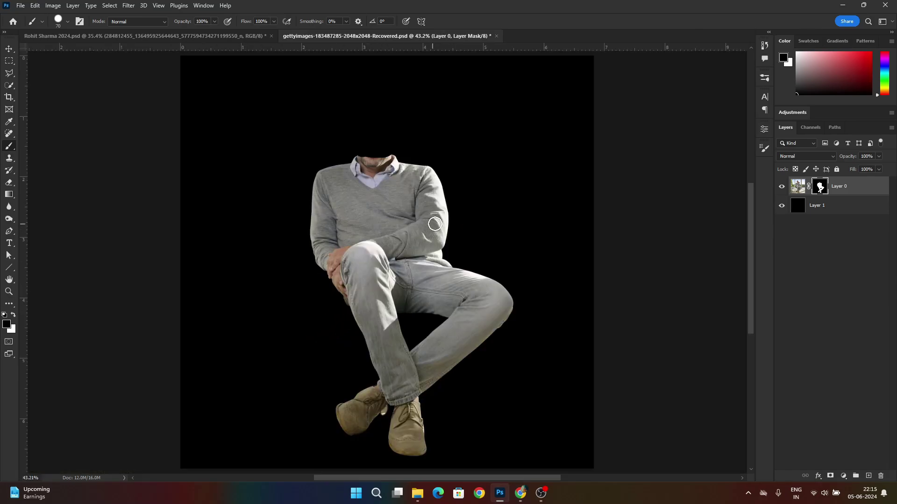
pyautogui.click(416, 495)
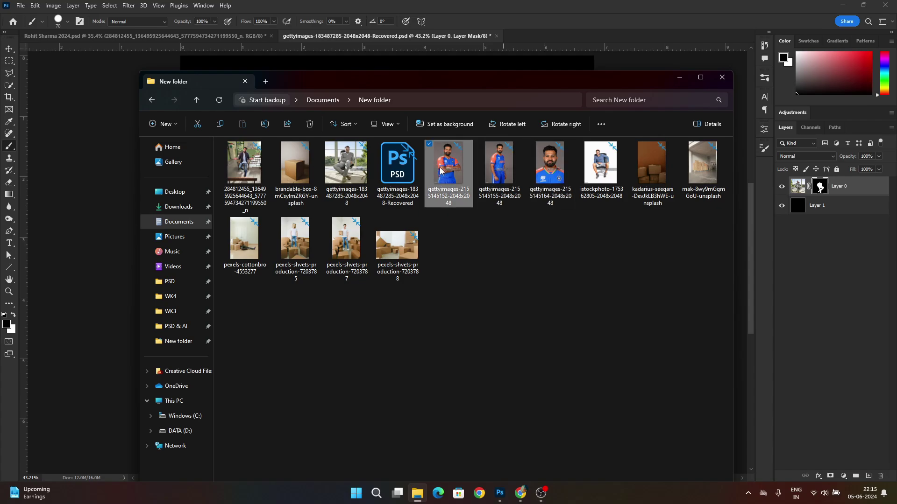
pyautogui.moveTo(440, 172); pyautogui.dragTo(82, 187)
pyautogui.moveTo(463, 198); pyautogui.dragTo(663, 257)
pyautogui.rightClick(610, 213)
pyautogui.click(668, 384)
pyautogui.moveTo(719, 228); pyautogui.dragTo(386, 256)
pyautogui.moveTo(386, 256); pyautogui.dragTo(454, 212)
pyautogui.click(448, 22)
pyautogui.hotkey('ctrl', '0')
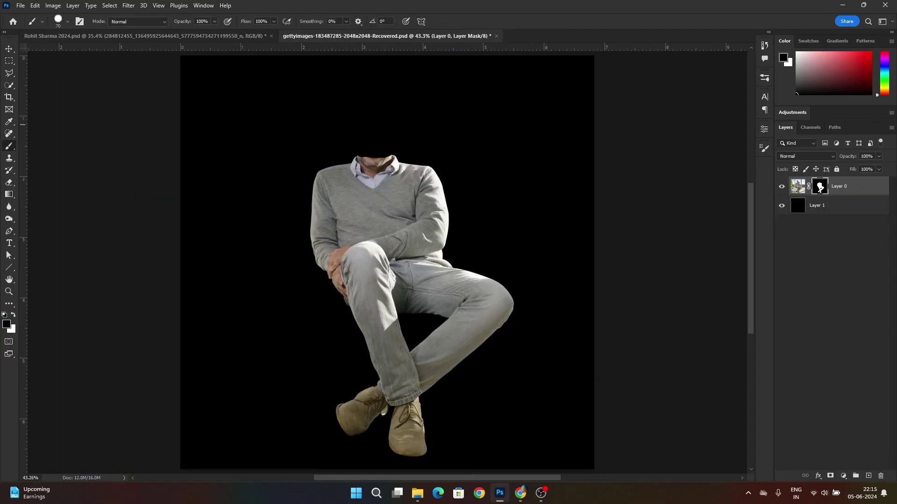
pyautogui.click(418, 493)
pyautogui.middleClick(419, 494)
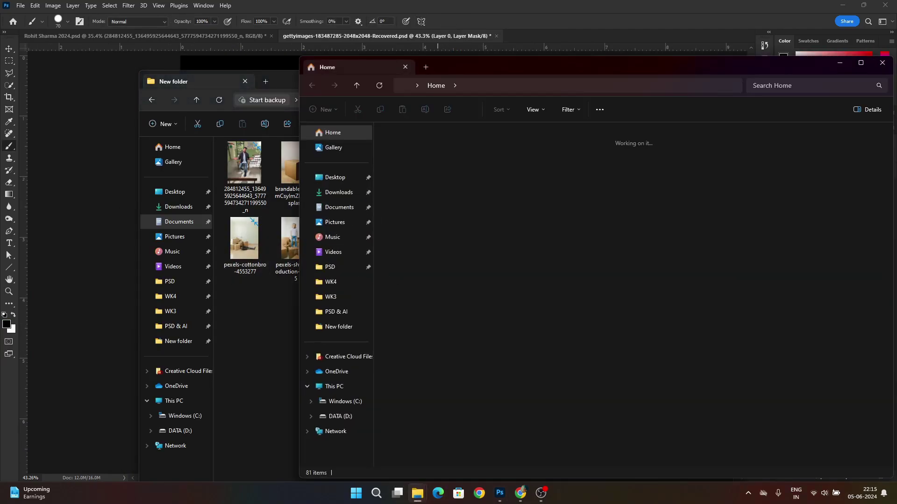
pyautogui.moveTo(411, 69); pyautogui.dragTo(0, 73)
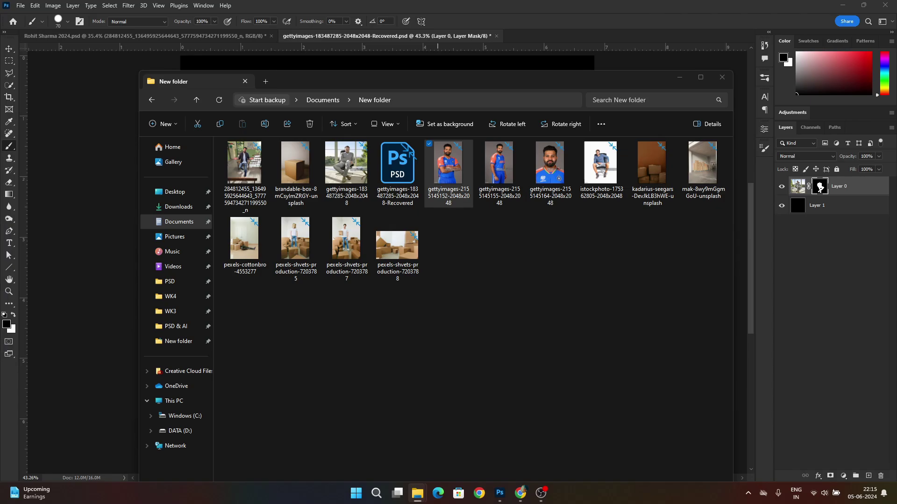
pyautogui.moveTo(0, 253); pyautogui.dragTo(425, 252)
pyautogui.rightClick(454, 242)
pyautogui.moveTo(513, 226)
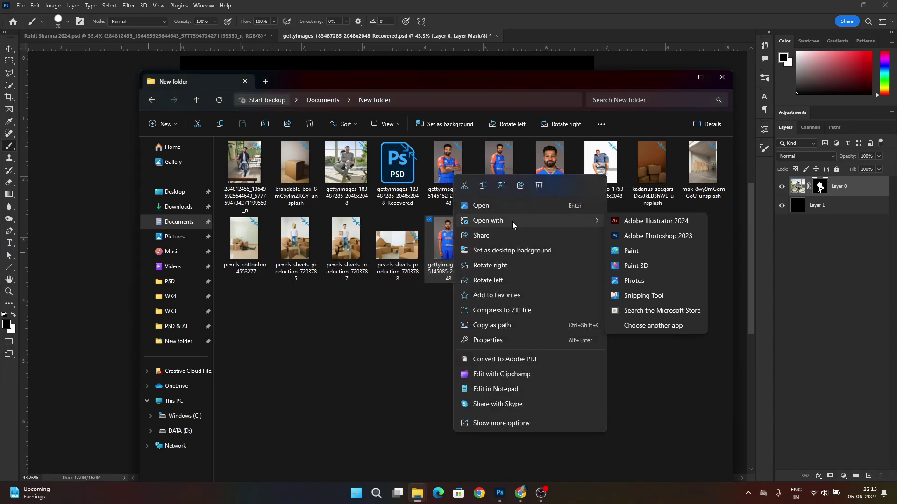
pyautogui.click(658, 236)
pyautogui.scroll(5, 191, 126)
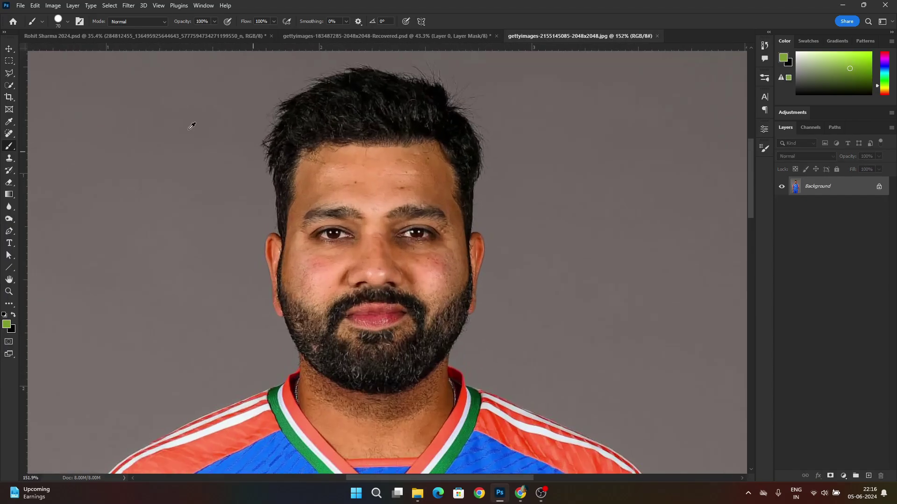
# Step: Draw a loose Lasso selection around the head and jersey collar and copy it to a new layer
pyautogui.click(9, 73)
pyautogui.rightClick(9, 73)
pyautogui.click(40, 70)
pyautogui.scroll(-2, 306, 102)
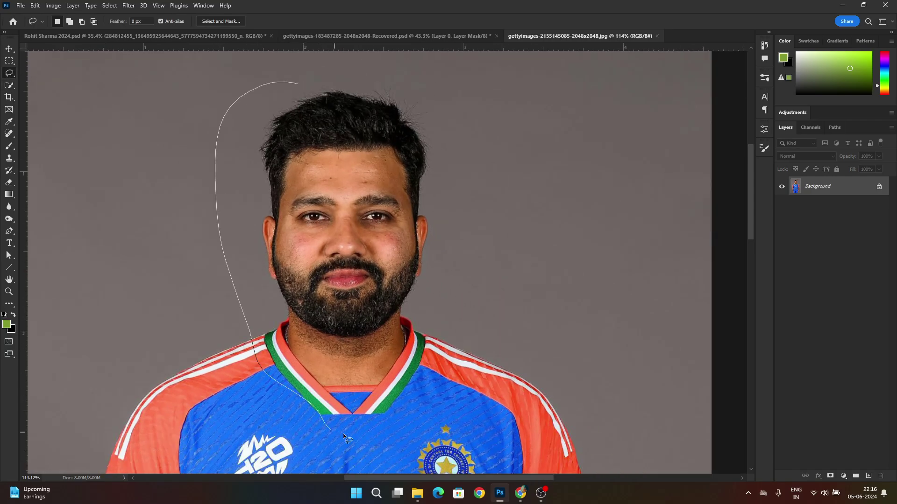
pyautogui.moveTo(421, 103); pyautogui.dragTo(317, 83)
pyautogui.hotkey('ctrl', 'j')
# Step: Convert the head layer to a Smart Object and bring it into the seated man's document at 73% opacity
pyautogui.rightClick(828, 187)
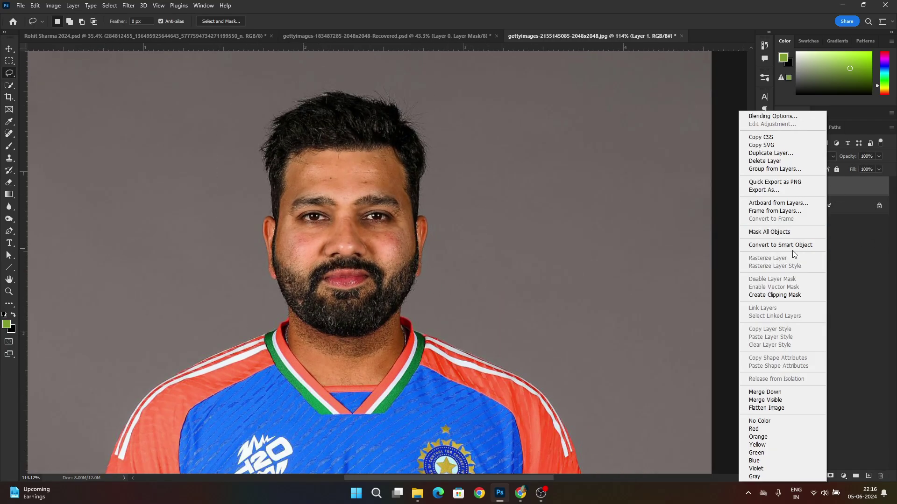
pyautogui.click(785, 244)
pyautogui.moveTo(817, 187)
pyautogui.mouseDown()
pyautogui.moveTo(336, 35)
pyautogui.moveTo(411, 125)
pyautogui.moveTo(350, 35)
pyautogui.moveTo(411, 136)
pyautogui.mouseUp()
pyautogui.scroll(5, 411, 136)
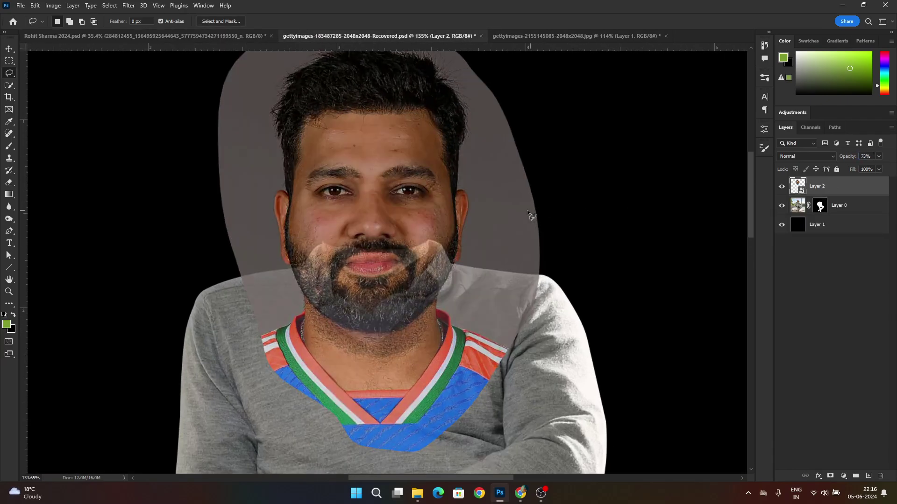
# Step: Scale the head down, tilt it slightly counterclockwise and align it over the seated man's neck
pyautogui.press('v')
pyautogui.moveTo(440, 303); pyautogui.dragTo(444, 267)
pyautogui.hotkey('ctrl', 't')
pyautogui.moveTo(544, 204); pyautogui.dragTo(495, 209)
pyautogui.moveTo(409, 283)
pyautogui.mouseDown()
pyautogui.moveTo(449, 227)
pyautogui.moveTo(396, 274)
pyautogui.moveTo(407, 280)
pyautogui.mouseUp()
pyautogui.moveTo(577, 252); pyautogui.dragTo(580, 241)
pyautogui.moveTo(468, 277); pyautogui.dragTo(465, 289)
pyautogui.click(463, 21)
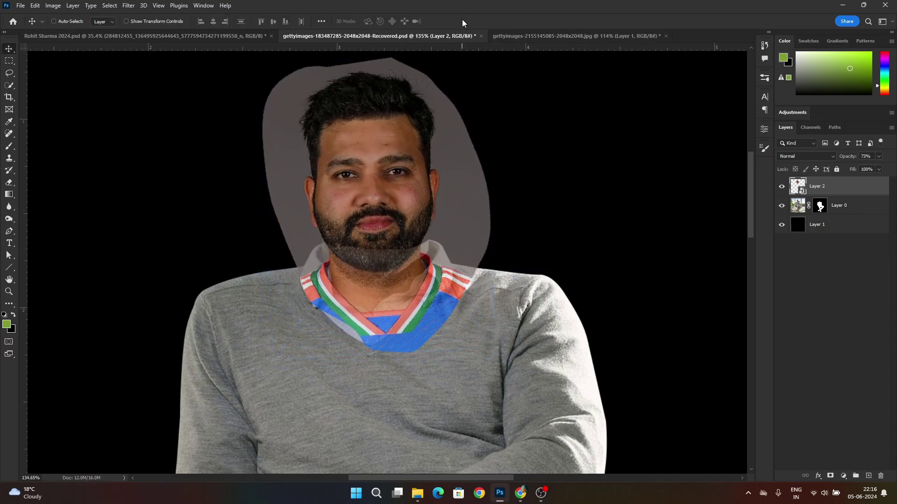
# Step: Fine-tune the head's size to about 78% so that it suits the body
pyautogui.scroll(-12, 412, 80)
pyautogui.hotkey('ctrl', 't')
pyautogui.moveTo(374, 104); pyautogui.dragTo(379, 95)
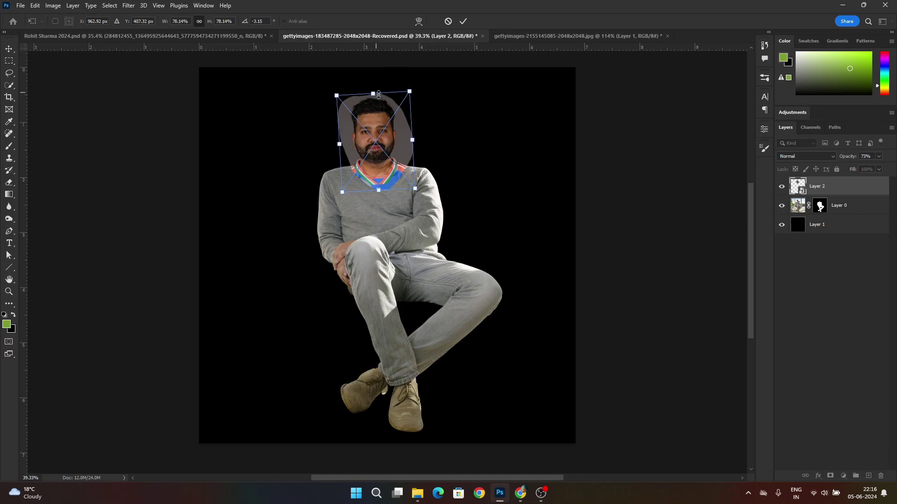
pyautogui.press('Return')
pyautogui.scroll(-3, 404, 106)
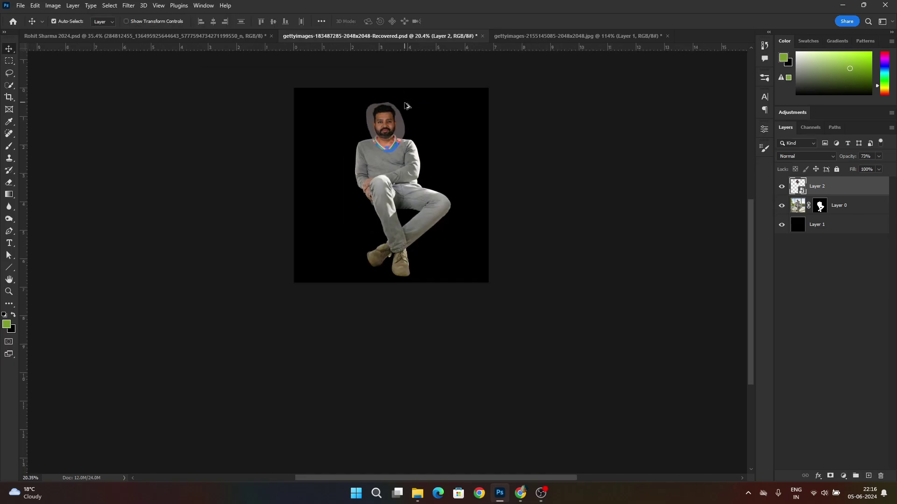
# Step: Set the head layer's opacity to 94% and add a layer mask to it
pyautogui.scroll(4, 397, 107)
pyautogui.scroll(9, 397, 106)
pyautogui.press('9')
pyautogui.press('4')
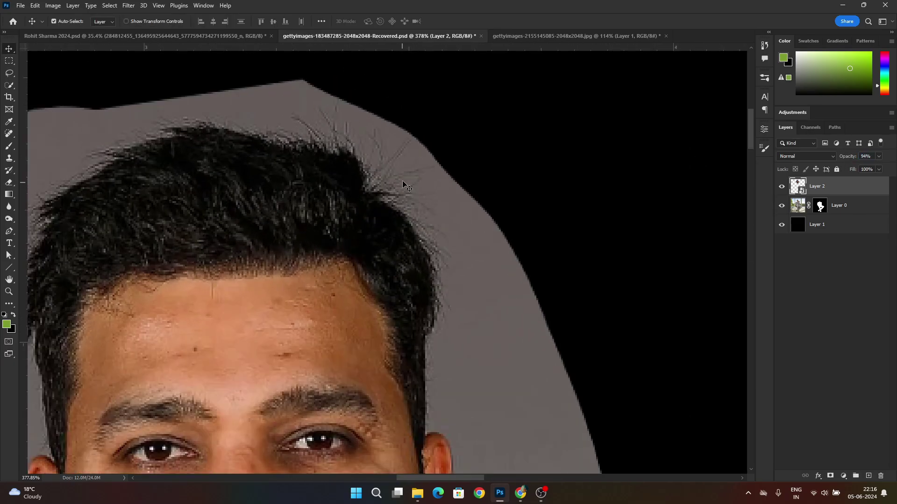
pyautogui.press('b')
pyautogui.click(829, 476)
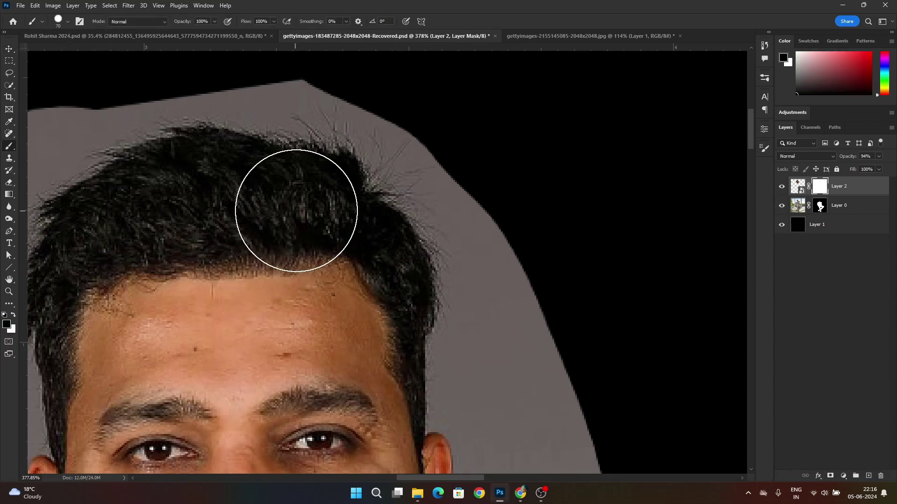
# Step: Paint black on the head layer's mask with a small brush to hide the grey background beside the right-hand ear and hairline
pyautogui.scroll(-2, 296, 210)
pyautogui.press('[')
pyautogui.press('[')
pyautogui.press('[')
pyautogui.press('[')
pyautogui.press('[')
pyautogui.press('[')
pyautogui.press('[')
pyautogui.scroll(-3, 445, 352)
pyautogui.press('[')
pyautogui.press('[')
pyautogui.moveTo(456, 289); pyautogui.dragTo(439, 419)
pyautogui.scroll(-2, 455, 304)
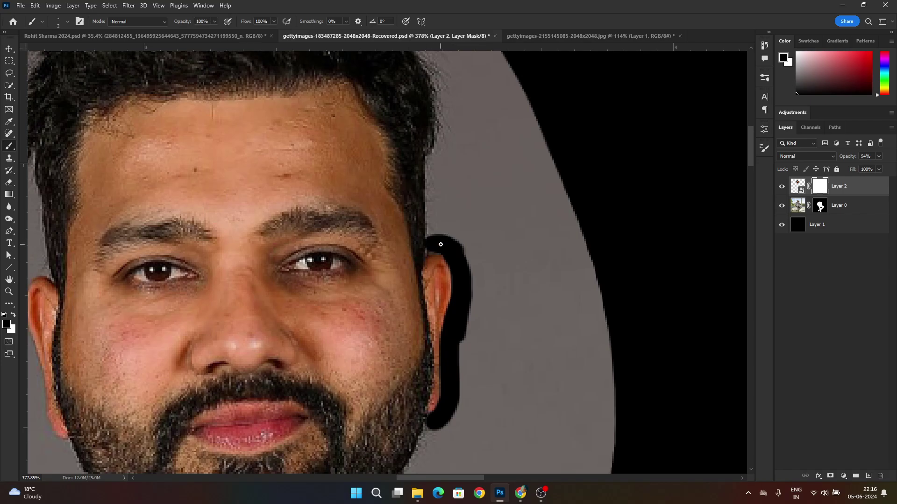
pyautogui.moveTo(429, 252)
pyautogui.mouseDown()
pyautogui.moveTo(454, 175)
pyautogui.moveTo(466, 175)
pyautogui.moveTo(439, 161)
pyautogui.moveTo(441, 230)
pyautogui.mouseUp()
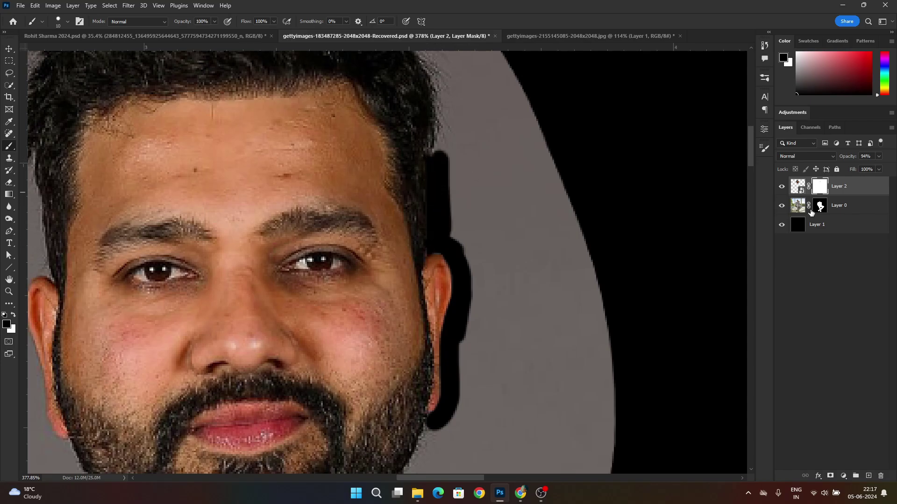
# Step: Hide the body layer and the black backing layer, and restore the head layer's opacity to 100%
pyautogui.moveTo(782, 225); pyautogui.dragTo(782, 205)
pyautogui.scroll(-5, 464, 226)
pyautogui.moveTo(842, 157); pyautogui.dragTo(853, 157)
pyautogui.scroll(3, 433, 150)
pyautogui.scroll(-4, 437, 147)
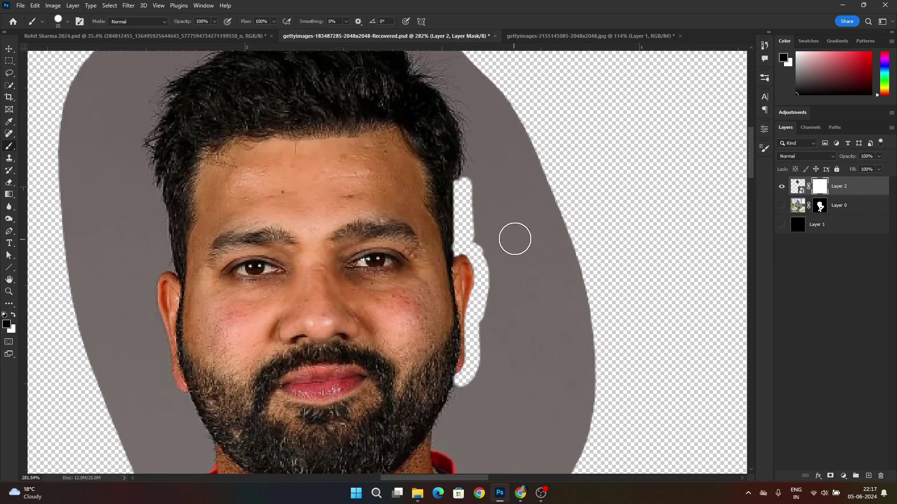
# Step: Paint black on the head layer's mask to hide the grey background from the right-hand beard and jersey shoulder up to the hair
pyautogui.moveTo(467, 316)
pyautogui.mouseDown()
pyautogui.moveTo(448, 372)
pyautogui.moveTo(554, 438)
pyautogui.mouseUp()
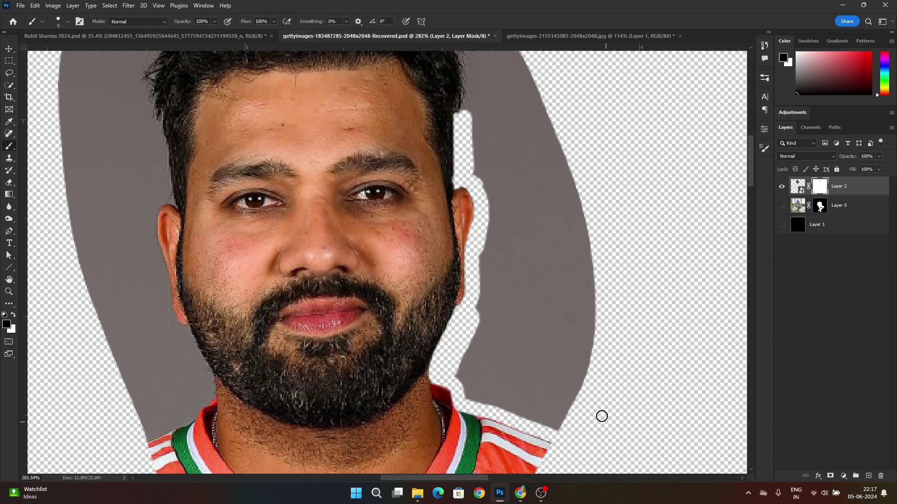
pyautogui.press(']')
pyautogui.press(']')
pyautogui.press(']')
pyautogui.press(']')
pyautogui.press(']')
pyautogui.moveTo(473, 382); pyautogui.dragTo(632, 426)
pyautogui.scroll(-4, 560, 400)
pyautogui.moveTo(566, 405)
pyautogui.mouseDown()
pyautogui.moveTo(513, 337)
pyautogui.moveTo(509, 222)
pyautogui.moveTo(535, 168)
pyautogui.mouseUp()
pyautogui.hotkey('ctrl', 'z')
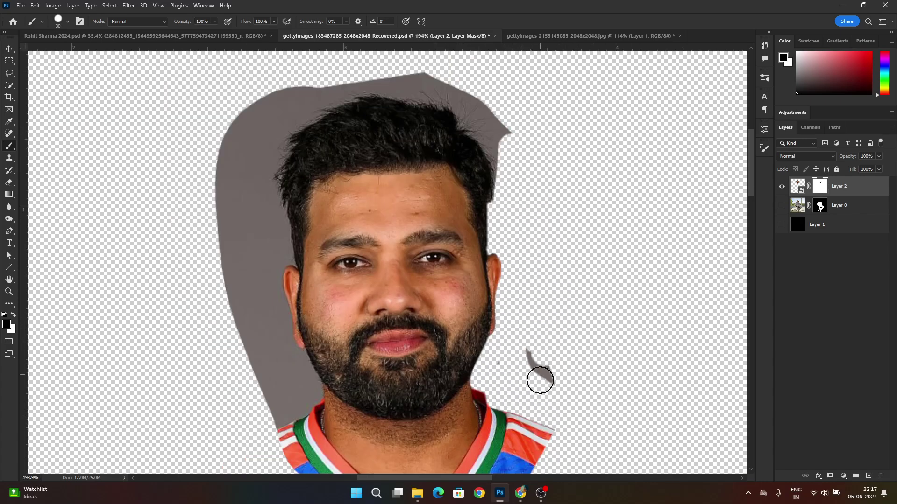
# Step: Mask out the grey background along the left-hand ear, beard edge and jersey shoulder with a 15 px brush
pyautogui.moveTo(270, 287); pyautogui.dragTo(271, 308)
pyautogui.scroll(3, 305, 406)
pyautogui.scroll(-2, 304, 406)
pyautogui.press('[')
pyautogui.press('[')
pyautogui.press('[')
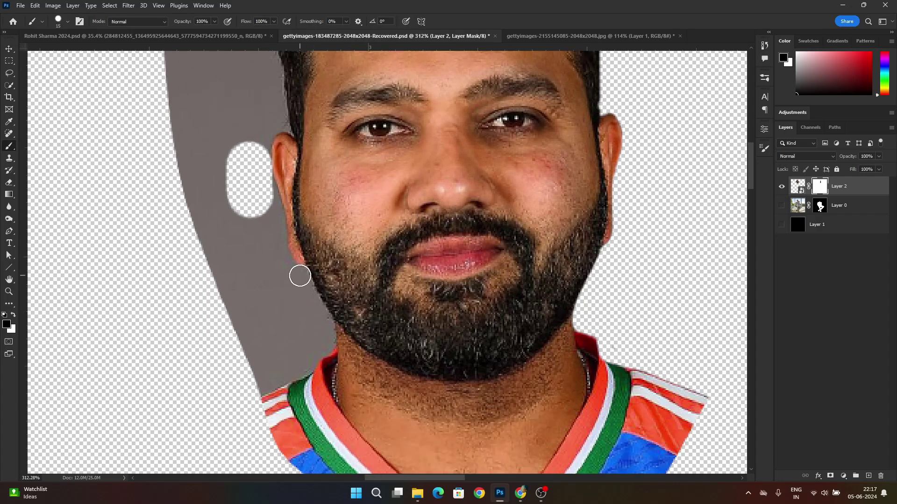
pyautogui.moveTo(301, 276)
pyautogui.mouseDown()
pyautogui.moveTo(314, 298)
pyautogui.moveTo(315, 359)
pyautogui.moveTo(265, 386)
pyautogui.mouseUp()
pyautogui.moveTo(296, 277); pyautogui.dragTo(274, 226)
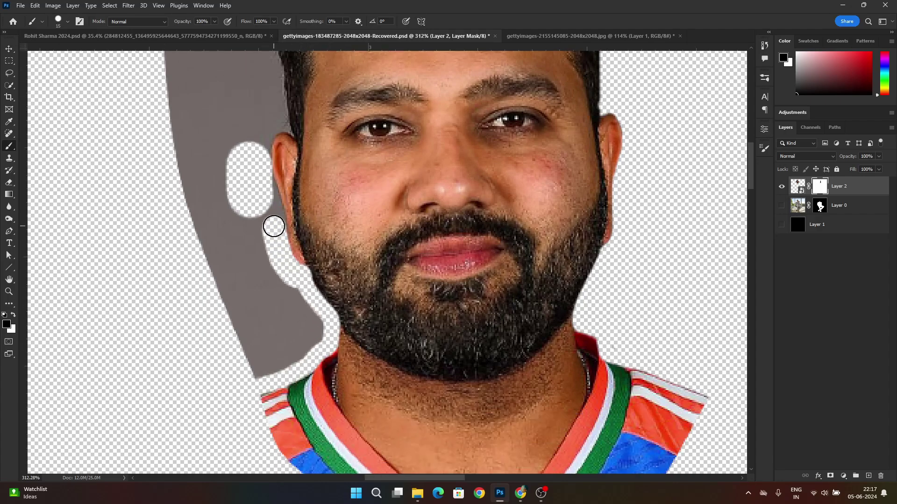
pyautogui.moveTo(265, 133)
pyautogui.mouseDown()
pyautogui.moveTo(259, 159)
pyautogui.moveTo(274, 251)
pyautogui.mouseUp()
# Step: Hide the remaining grey on the left-hand side and around the crown of the hair with a larger brush
pyautogui.press(']')
pyautogui.press(']')
pyautogui.press(']')
pyautogui.press(']')
pyautogui.moveTo(294, 309)
pyautogui.mouseDown()
pyautogui.moveTo(285, 352)
pyautogui.moveTo(205, 155)
pyautogui.moveTo(199, 360)
pyautogui.mouseUp()
pyautogui.scroll(5, 182, 150)
pyautogui.moveTo(475, 80)
pyautogui.mouseDown()
pyautogui.moveTo(392, 78)
pyautogui.moveTo(234, 170)
pyautogui.moveTo(334, 41)
pyautogui.mouseUp()
pyautogui.press('[')
pyautogui.scroll(-4, 240, 219)
pyautogui.moveTo(296, 77)
pyautogui.mouseDown()
pyautogui.moveTo(248, 191)
pyautogui.moveTo(279, 284)
pyautogui.mouseUp()
# Step: Refine the head mask where the left-hand hairline meets the ear, using a very small brush
pyautogui.press('[')
pyautogui.press('[')
pyautogui.press('[')
pyautogui.press('[')
pyautogui.moveTo(230, 317); pyautogui.dragTo(252, 265)
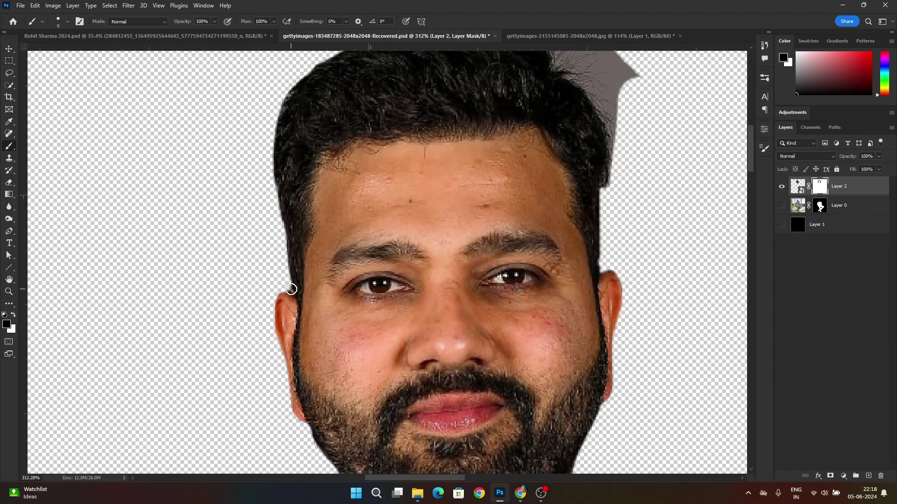
pyautogui.keyDown('alt'); pyautogui.scroll(5, 291, 290); pyautogui.keyUp('alt')
pyautogui.press('[')
pyautogui.press('[')
pyautogui.press('[')
pyautogui.press('[')
pyautogui.press('[')
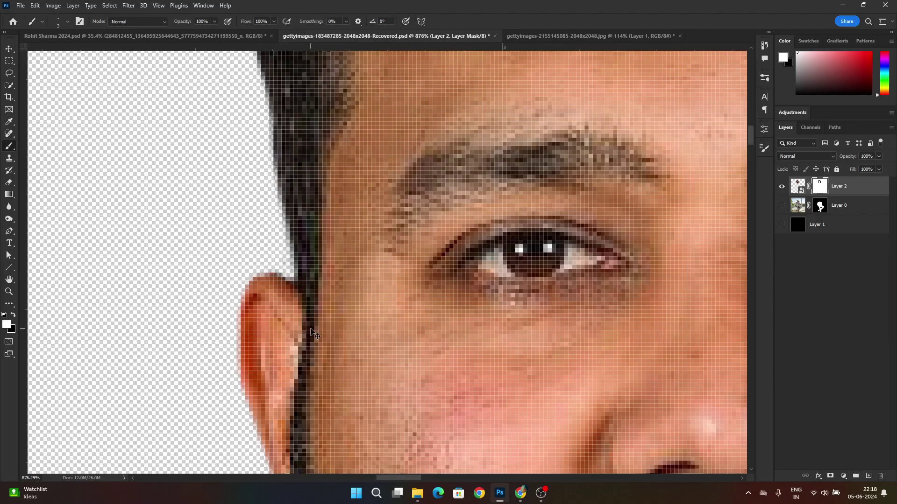
# Step: Paint black on the head mask with a 30 px brush to hide the grey background around the upper right-hand hair
pyautogui.hotkey('ctrl', '0')
pyautogui.keyDown('alt'); pyautogui.scroll(10, 387, 91); pyautogui.keyUp('alt')
pyautogui.press(']')
pyautogui.press(']')
pyautogui.press(']')
pyautogui.press(']')
pyautogui.press(']')
pyautogui.press(']')
pyautogui.press(']')
pyautogui.press(']')
pyautogui.press(']')
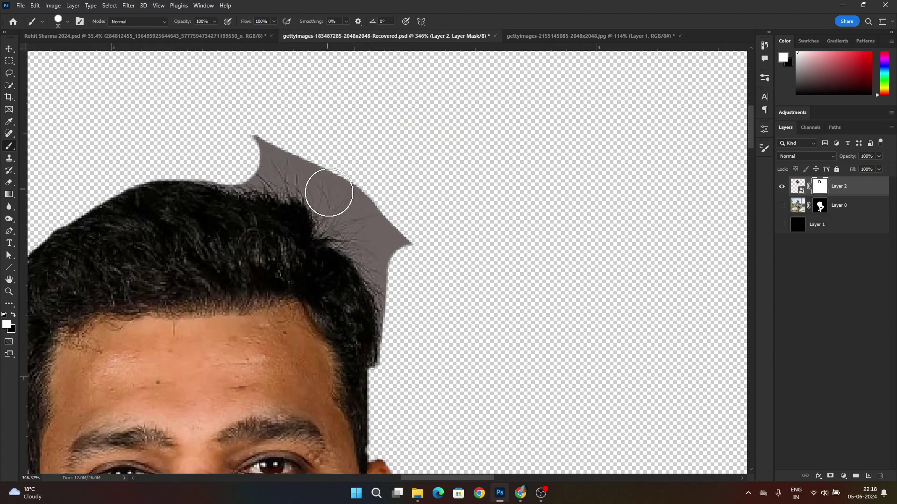
pyautogui.press('x')
pyautogui.moveTo(328, 193)
pyautogui.mouseDown()
pyautogui.moveTo(337, 215)
pyautogui.moveTo(214, 138)
pyautogui.moveTo(331, 202)
pyautogui.moveTo(233, 167)
pyautogui.moveTo(340, 222)
pyautogui.moveTo(393, 308)
pyautogui.mouseUp()
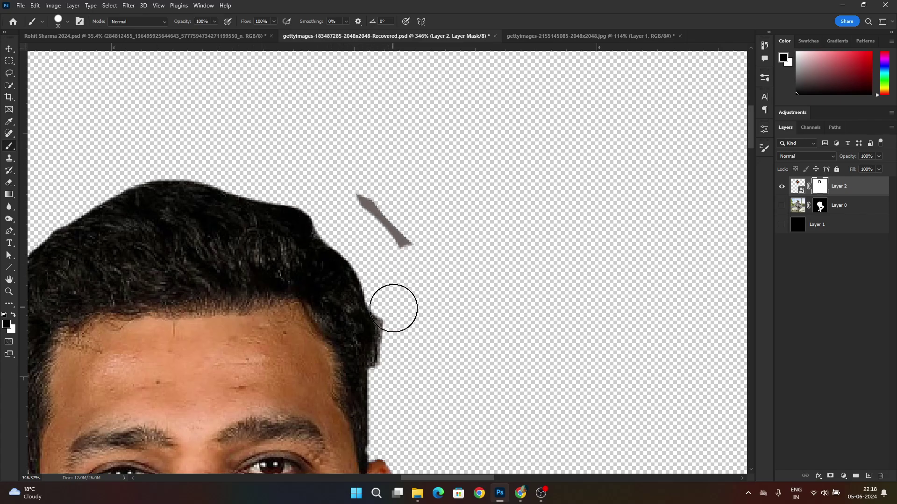
pyautogui.scroll(-2, 480, 257)
pyautogui.hotkey('ctrl', '0')
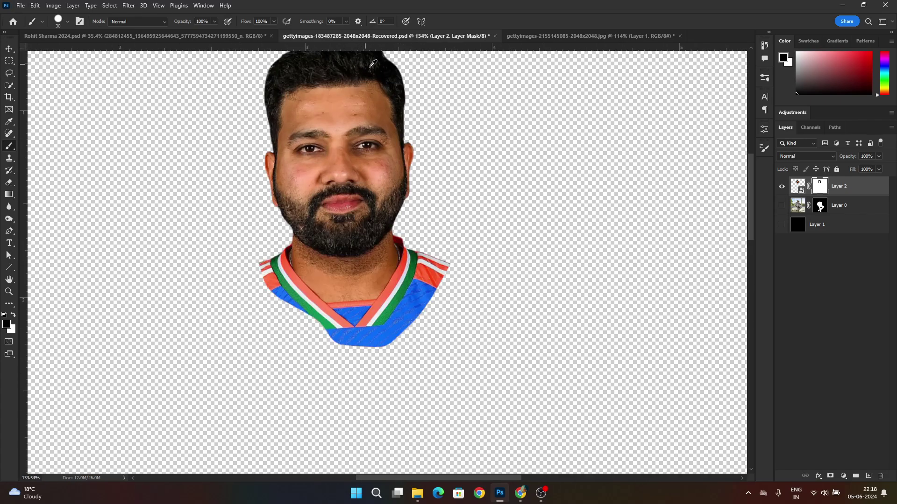
# Step: Show the body layer again and move the head slightly upward over the sweater's neckline
pyautogui.click(782, 206)
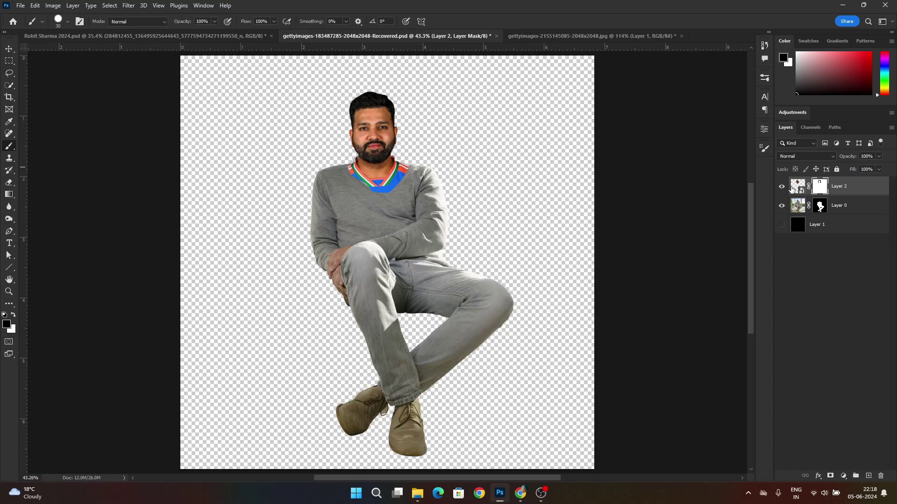
pyautogui.scroll(15, 380, 153)
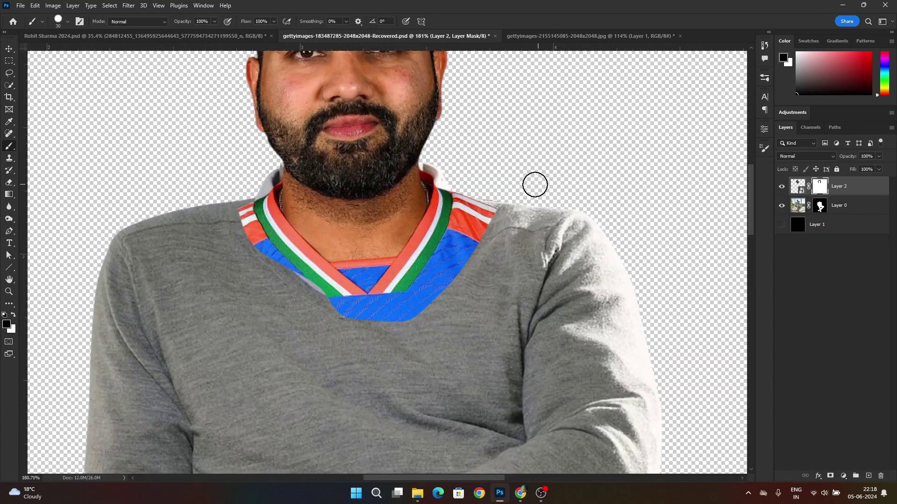
pyautogui.hotkey('ctrl', '0')
pyautogui.scroll(2, 515, 220)
pyautogui.press('v')
pyautogui.scroll(2, 420, 203)
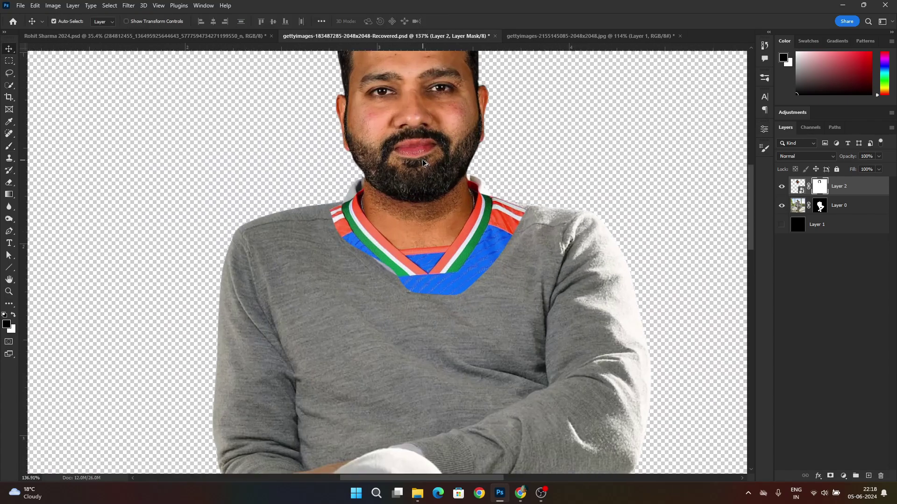
pyautogui.moveTo(427, 175); pyautogui.dragTo(430, 165)
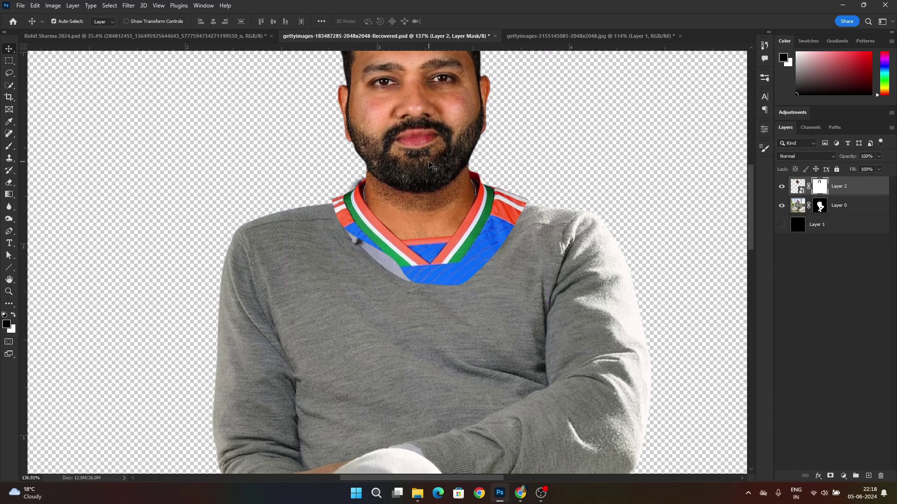
# Step: Readjust the head layer with Free Transform so that the neck and jersey collar sit in the sweater's neckline
pyautogui.hotkey('ctrl', '0')
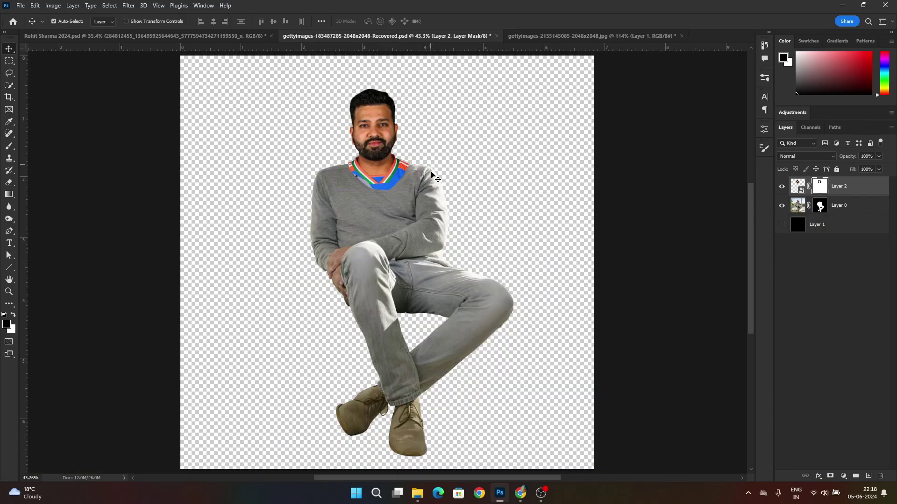
pyautogui.scroll(3, 431, 172)
pyautogui.hotkey('ctrl', 't')
pyautogui.moveTo(377, 153); pyautogui.dragTo(377, 183)
pyautogui.press('Return')
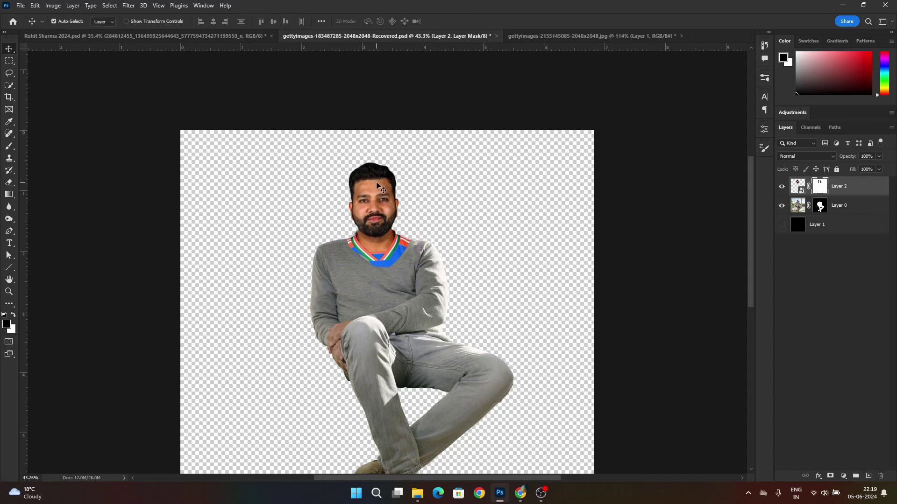
pyautogui.scroll(-3, 377, 185)
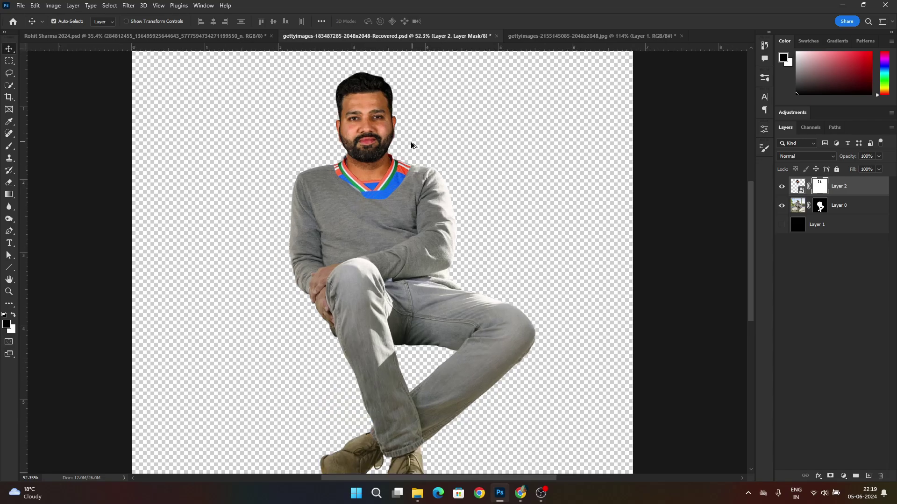
# Step: Paint black on the body layer's mask to hide the original collar showing on both sides of the new neck
pyautogui.scroll(4, 377, 185)
pyautogui.scroll(-1, 378, 185)
pyautogui.click(820, 206)
pyautogui.press('b')
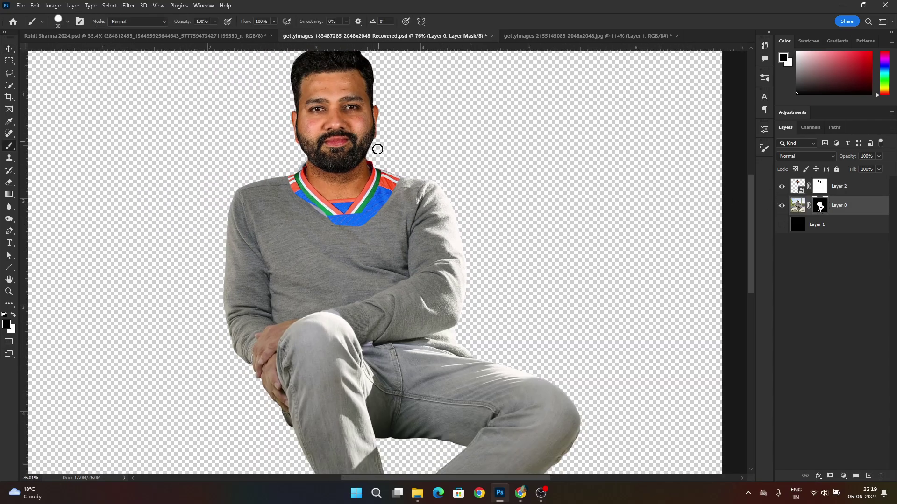
pyautogui.scroll(7, 379, 200)
pyautogui.moveTo(270, 201); pyautogui.dragTo(465, 201)
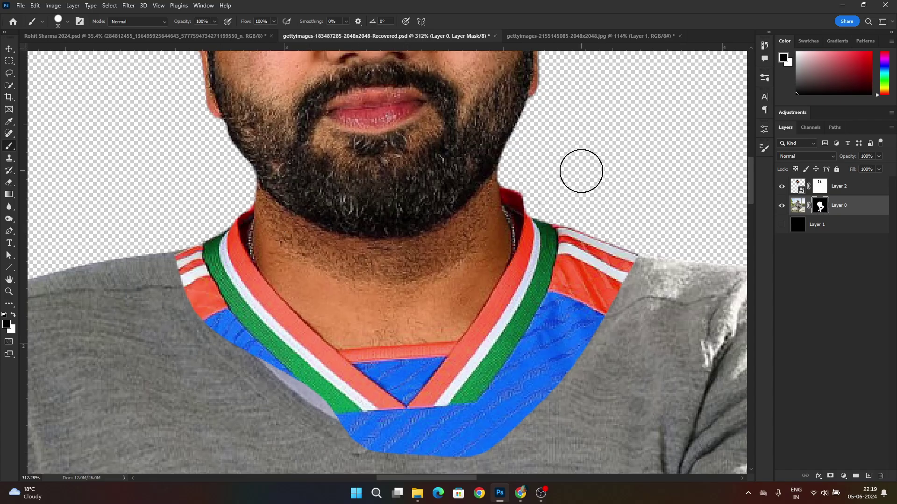
pyautogui.scroll(-4, 445, 109)
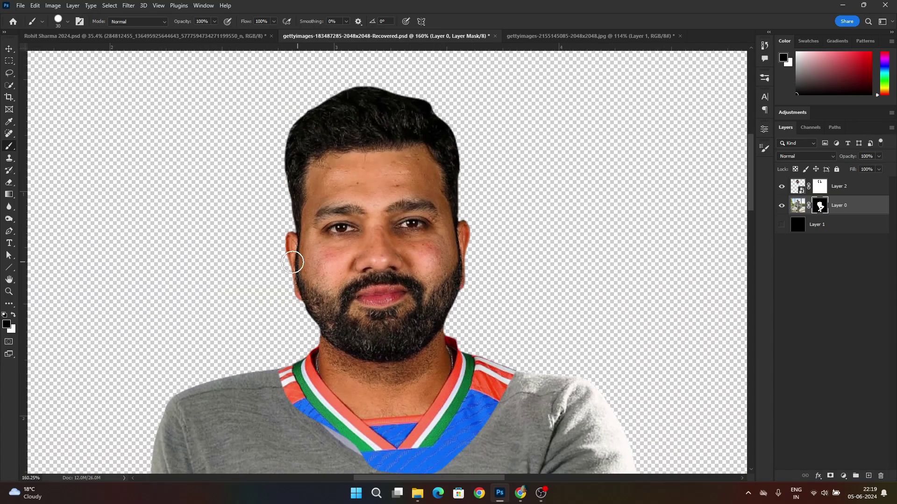
pyautogui.press(']')
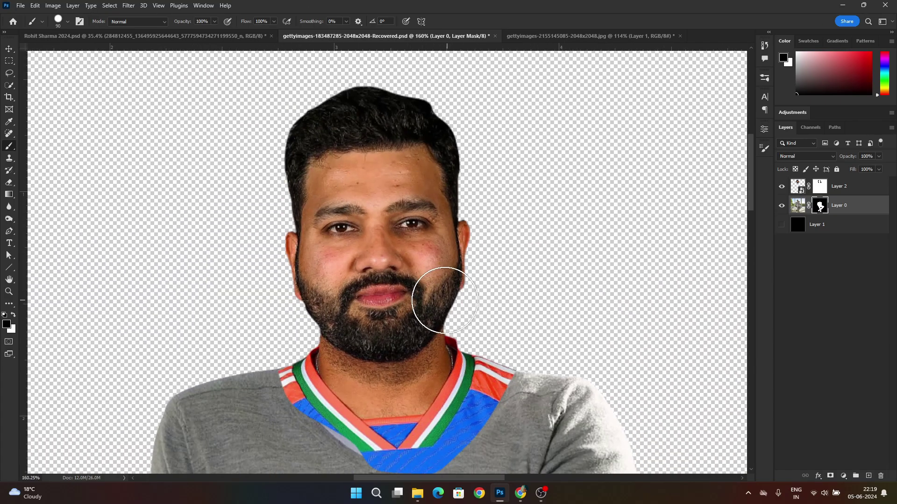
pyautogui.press('[')
pyautogui.press('[')
pyautogui.press('[')
pyautogui.press('[')
pyautogui.press('[')
# Step: Trace the right-hand edge of the hair, ear and jaw with the Pen tool and convert the path to a selection
pyautogui.scroll(7, 444, 226)
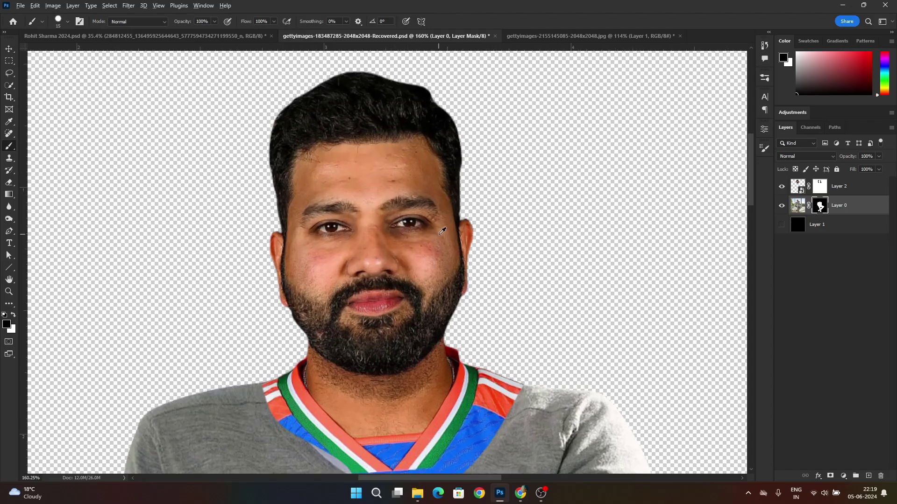
pyautogui.scroll(-2, 460, 243)
pyautogui.scroll(2, 476, 236)
pyautogui.press('p')
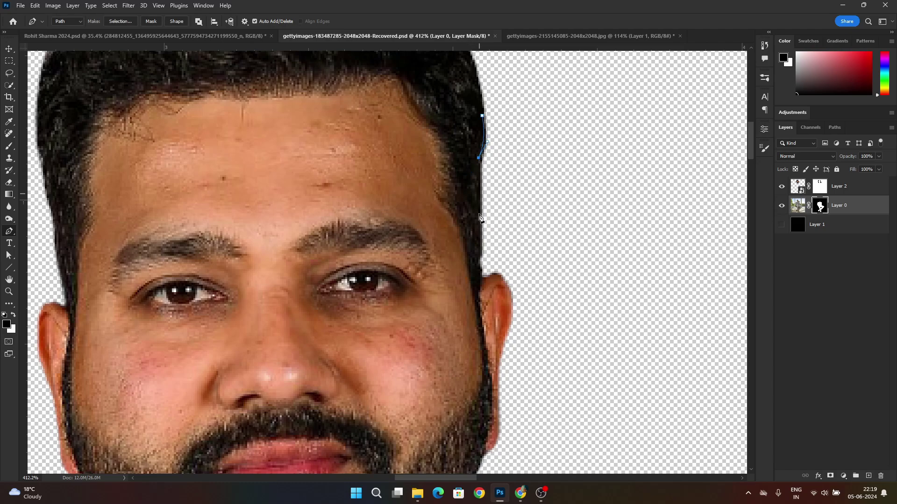
pyautogui.scroll(1, 498, 295)
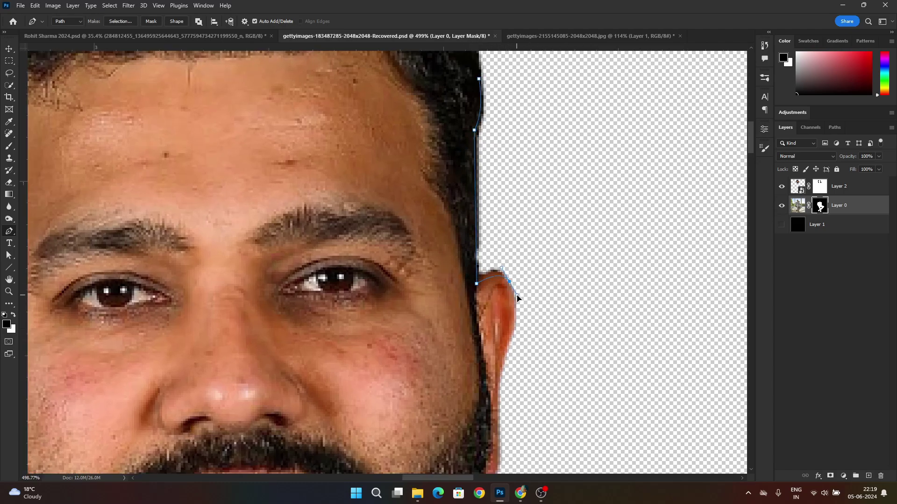
pyautogui.scroll(-1, 511, 286)
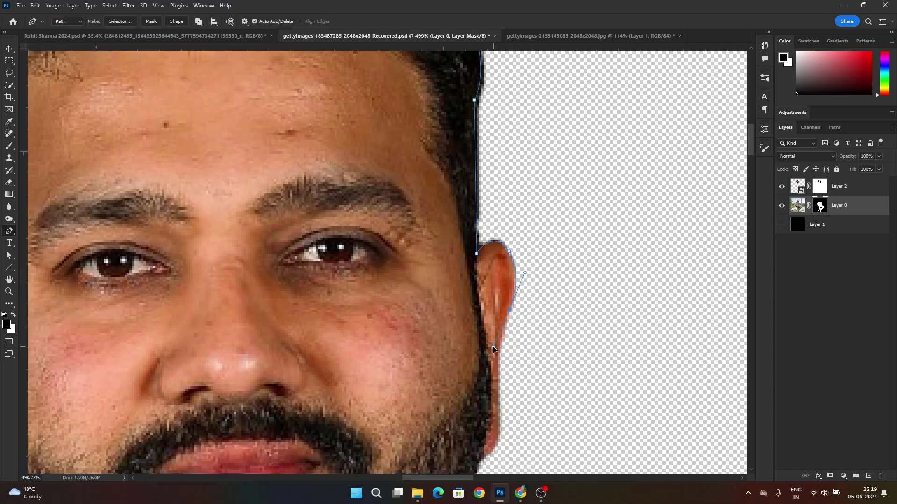
pyautogui.scroll(-4, 512, 400)
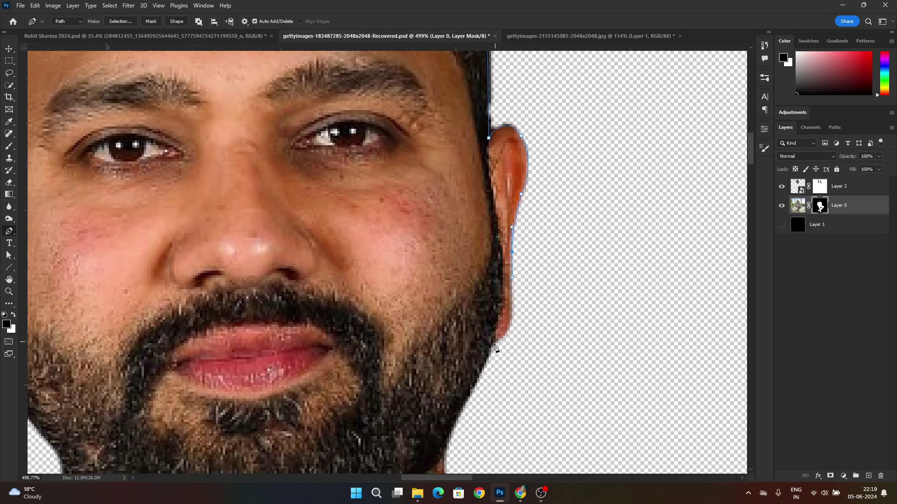
pyautogui.scroll(-6, 589, 364)
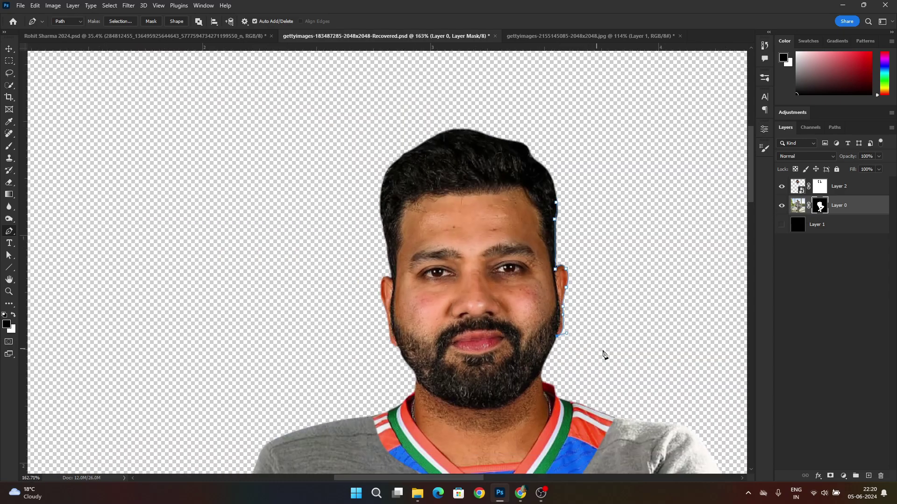
pyautogui.scroll(5, 556, 176)
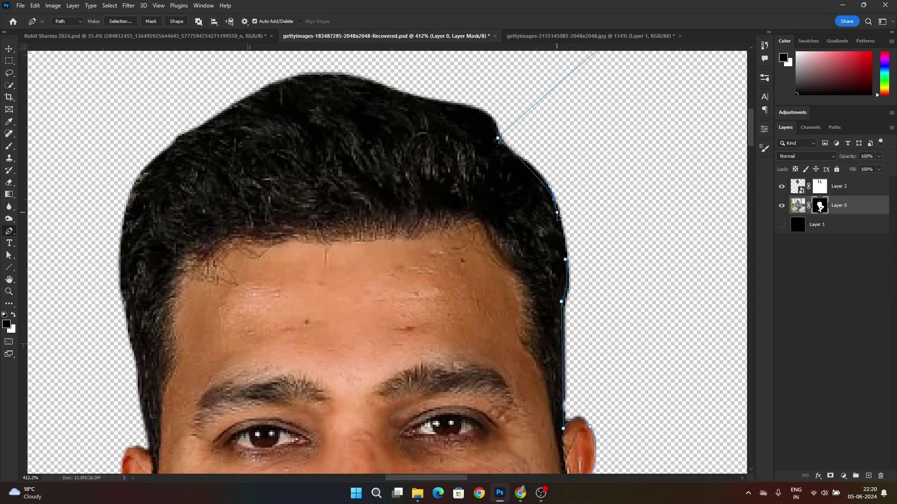
pyautogui.press('Return')
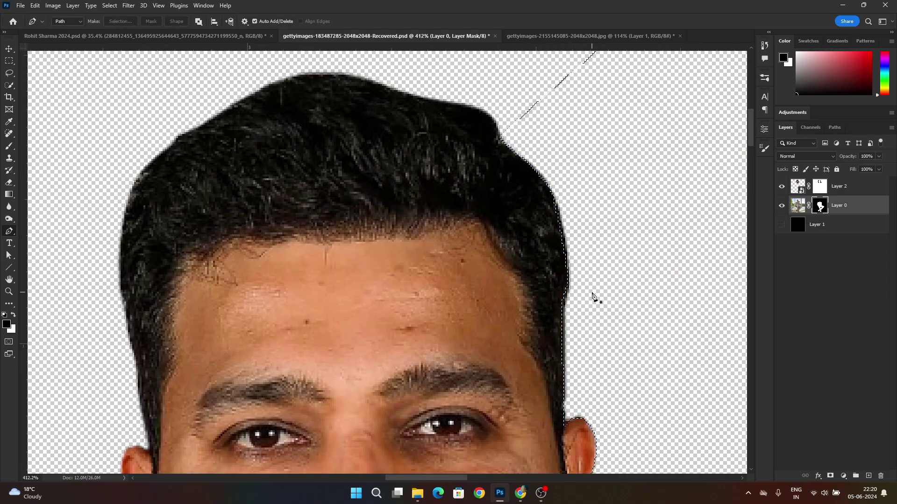
# Step: Paint black on the head layer's mask inside the selection to clean the right-hand hair and ear edge, then deselect
pyautogui.scroll(-1, 584, 302)
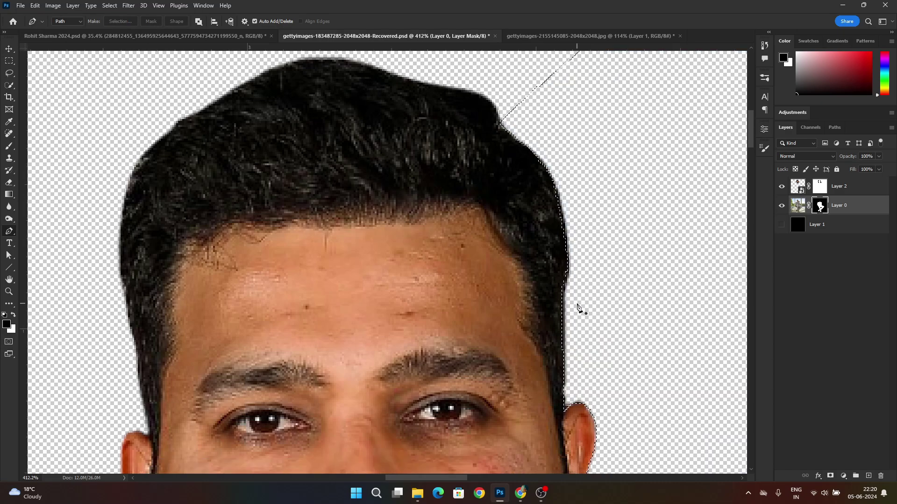
pyautogui.press('b')
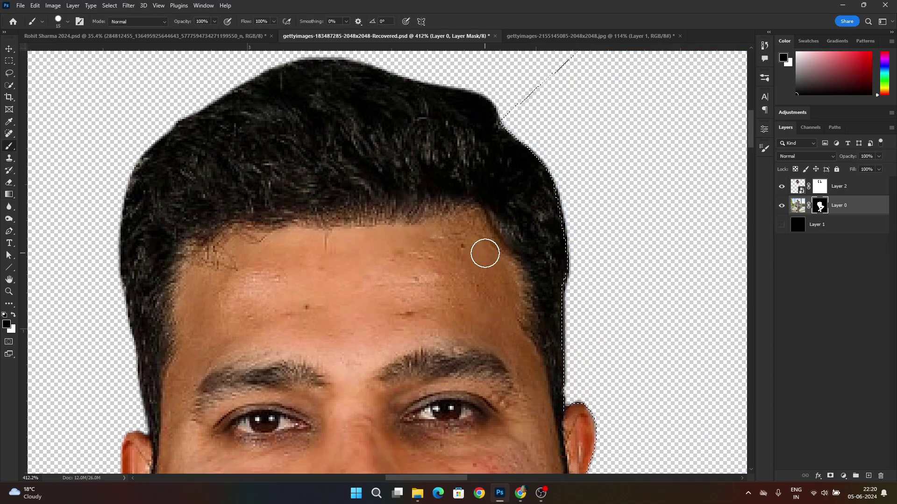
pyautogui.click(819, 189)
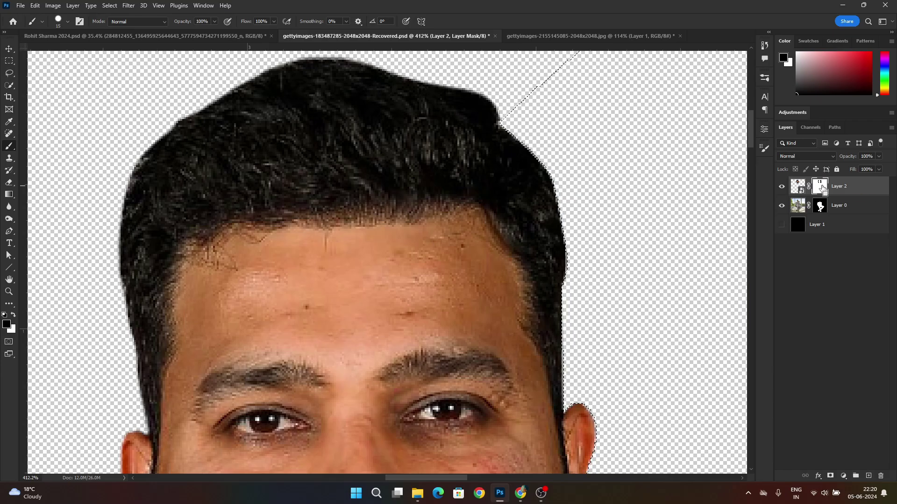
pyautogui.scroll(-6, 629, 196)
pyautogui.scroll(-3, 628, 206)
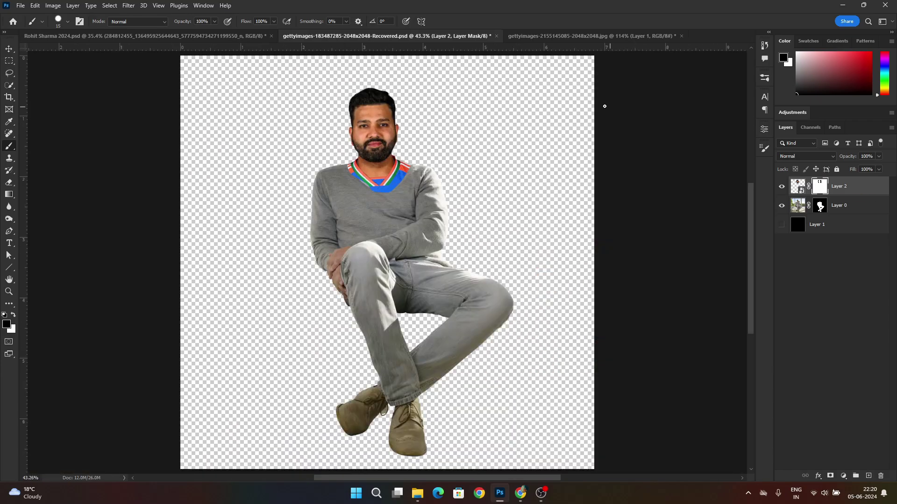
pyautogui.click(553, 35)
pyautogui.click(388, 35)
pyautogui.click(217, 35)
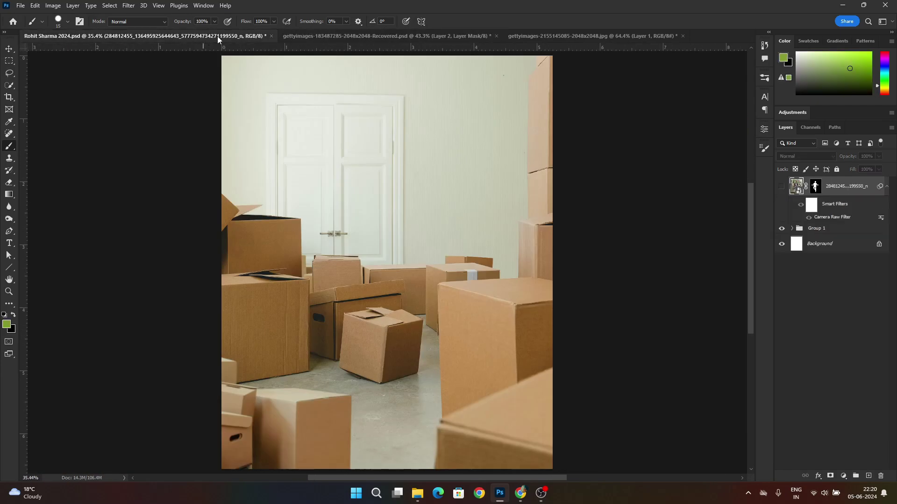
pyautogui.click(572, 36)
pyautogui.click(417, 494)
pyautogui.click(368, 442)
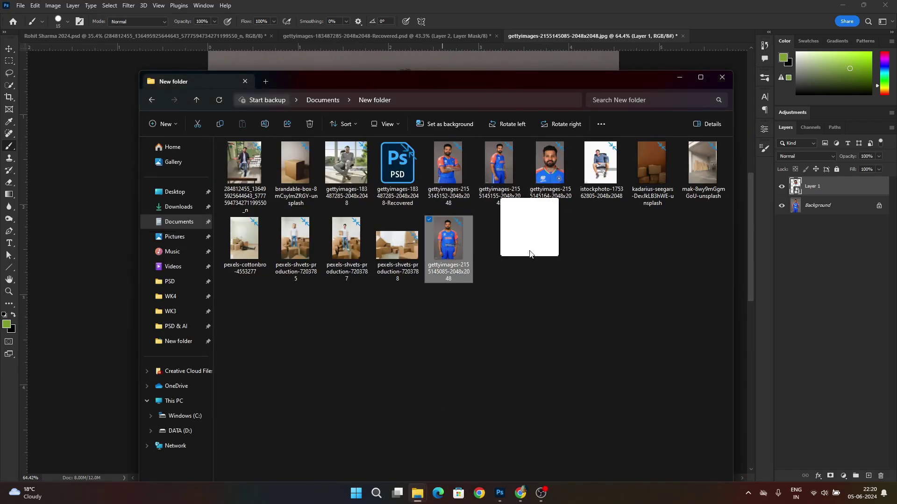
# Step: Lasso the left-hand shoulder, sleeve and World Cup logo in the jersey photo and copy that area of the Background to a new layer
pyautogui.click(680, 79)
pyautogui.click(545, 38)
pyautogui.press('l')
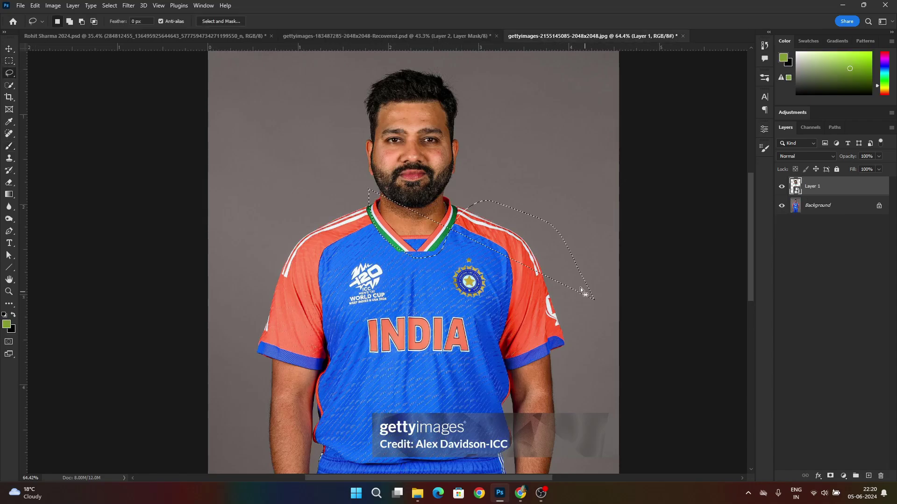
pyautogui.scroll(-2, 415, 346)
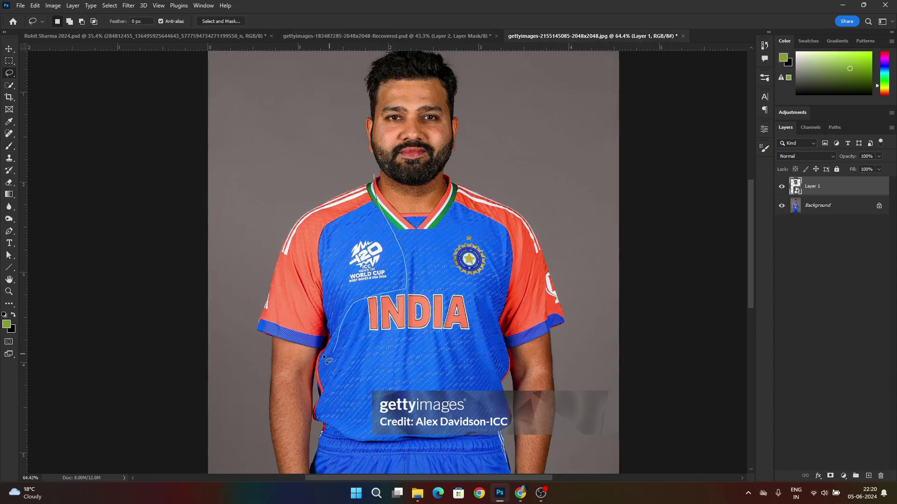
pyautogui.moveTo(297, 196); pyautogui.dragTo(359, 176)
pyautogui.click(815, 210)
pyautogui.hotkey('ctrl', 'j')
# Step: Bring the copied sleeve piece into the seated-man document and convert it to a Smart Object
pyautogui.moveTo(815, 210)
pyautogui.mouseDown()
pyautogui.moveTo(528, 46)
pyautogui.moveTo(393, 37)
pyautogui.moveTo(369, 221)
pyautogui.mouseUp()
pyautogui.rightClick(833, 185)
pyautogui.click(800, 246)
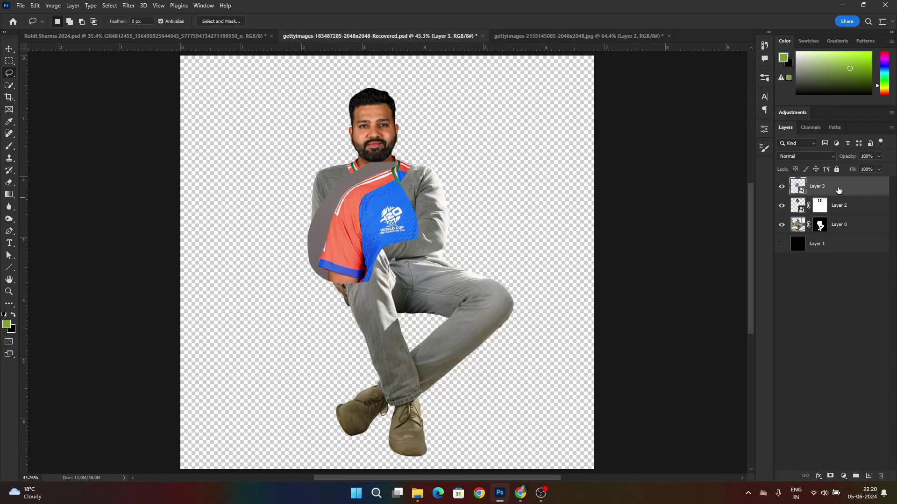
# Step: Move the sleeve piece below the head layer and clip it to the body layer
pyautogui.moveTo(838, 189); pyautogui.dragTo(836, 210)
pyautogui.rightClick(839, 212)
pyautogui.click(792, 316)
# Step: Scale the sleeve piece to about 74%, position it over the left-hand shoulder, and pull its upper inner corner down toward the collar
pyautogui.scroll(8, 354, 141)
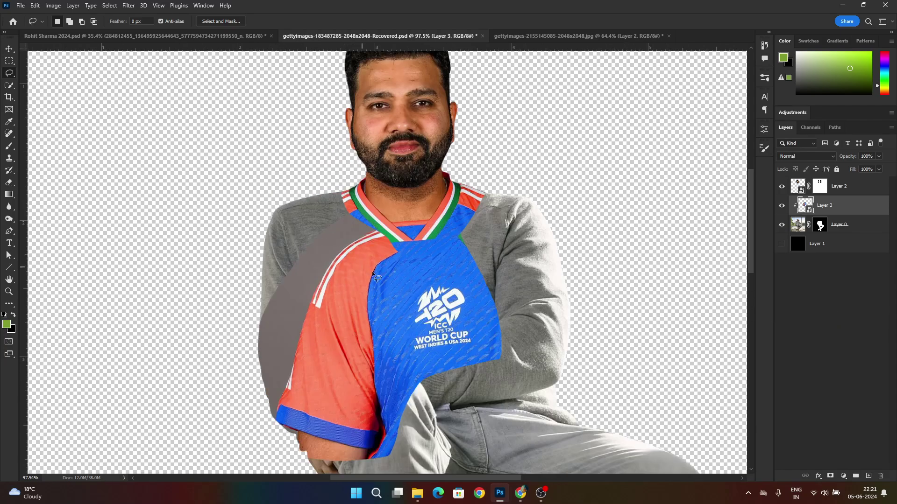
pyautogui.hotkey('ctrl', 't')
pyautogui.moveTo(431, 337); pyautogui.dragTo(336, 326)
pyautogui.scroll(-3, 336, 326)
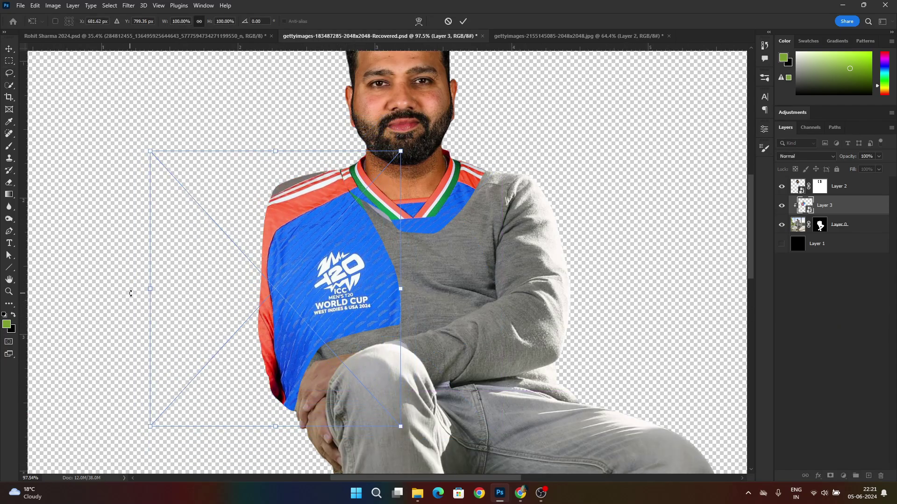
pyautogui.moveTo(150, 288); pyautogui.dragTo(222, 265)
pyautogui.moveTo(323, 300); pyautogui.dragTo(310, 270)
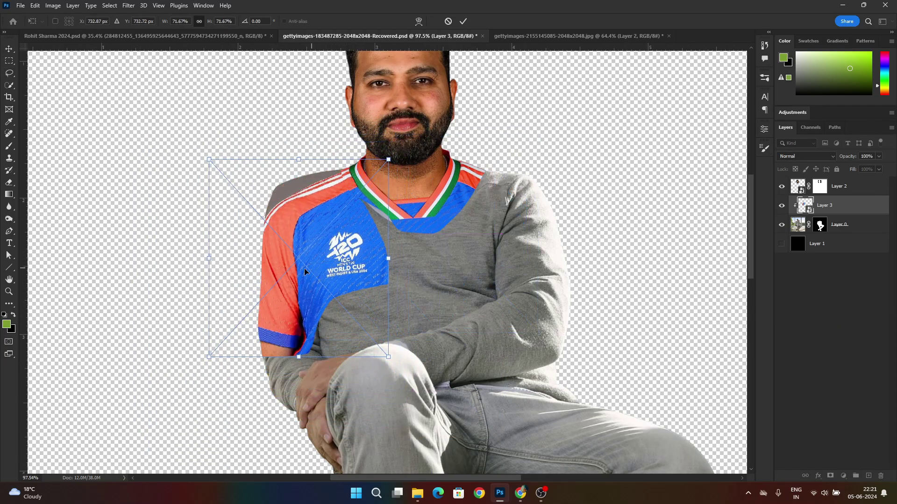
pyautogui.moveTo(208, 254)
pyautogui.mouseDown()
pyautogui.moveTo(230, 252)
pyautogui.moveTo(224, 265)
pyautogui.moveTo(203, 264)
pyautogui.mouseUp()
pyautogui.moveTo(319, 282); pyautogui.dragTo(331, 264)
pyautogui.moveTo(401, 138); pyautogui.dragTo(395, 164)
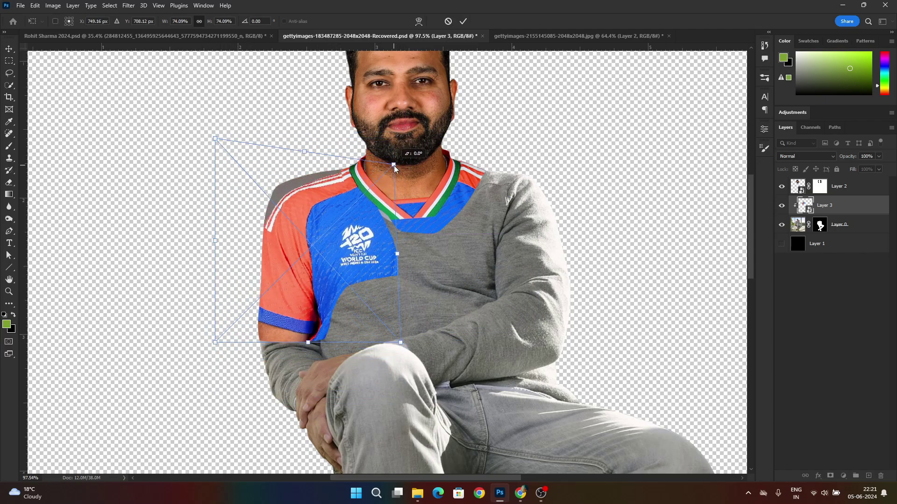
# Step: Warp the sleeve piece so its shoulder stripes, outer sleeve and cuff follow the sweater's outline, and apply the transform
pyautogui.click(419, 21)
pyautogui.moveTo(269, 189); pyautogui.dragTo(342, 195)
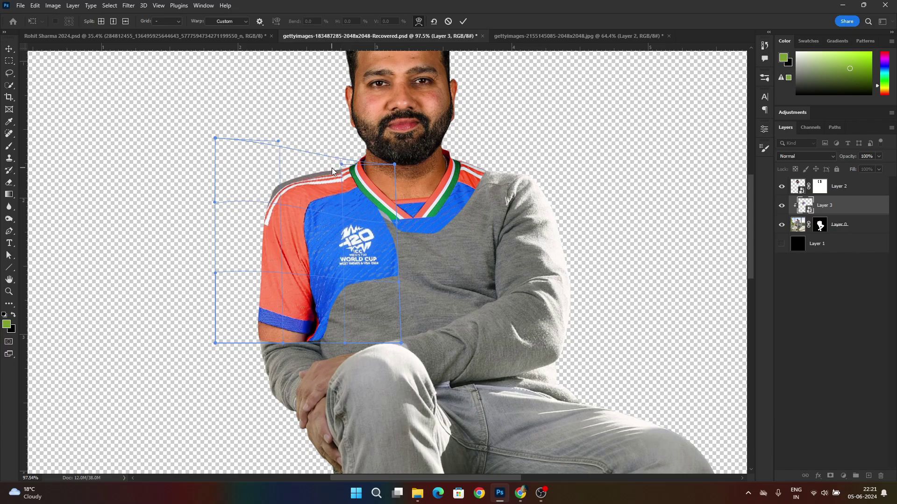
pyautogui.moveTo(307, 343); pyautogui.dragTo(305, 337)
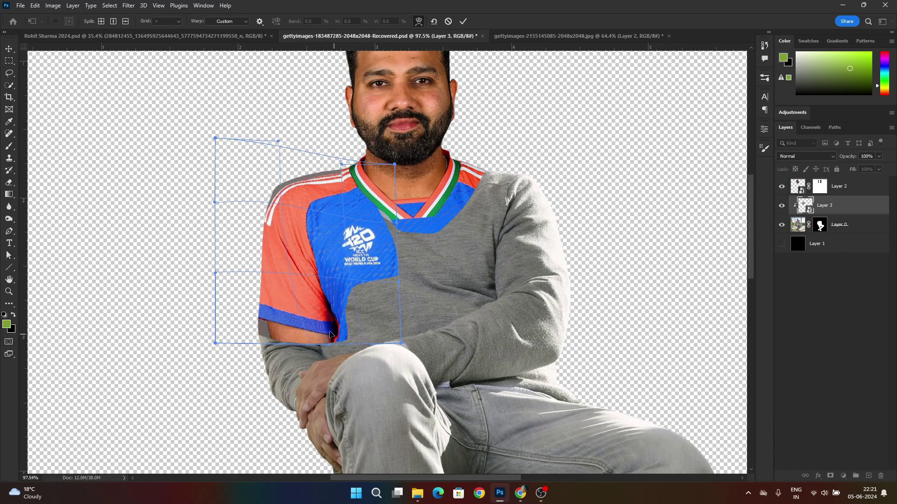
pyautogui.hotkey('ctrl', 'z')
pyautogui.moveTo(230, 332); pyautogui.dragTo(252, 338)
pyautogui.moveTo(351, 334); pyautogui.dragTo(358, 330)
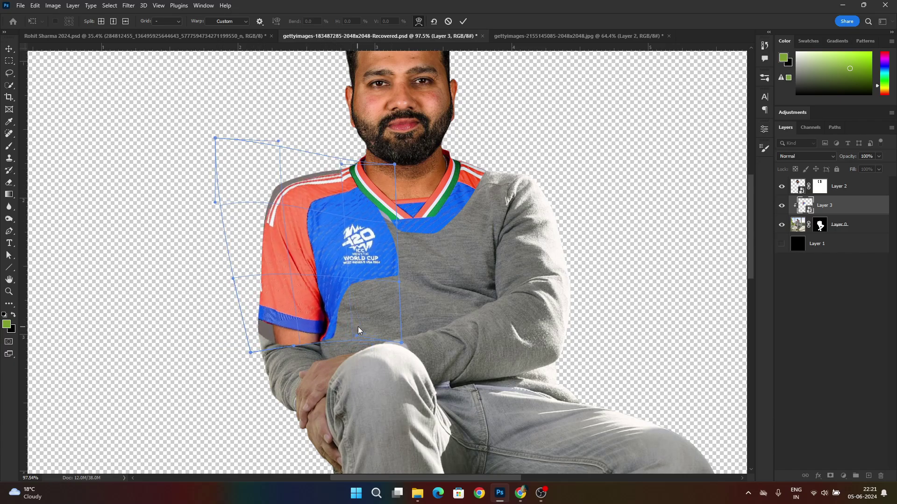
pyautogui.moveTo(274, 321); pyautogui.dragTo(263, 322)
pyautogui.moveTo(339, 330); pyautogui.dragTo(342, 330)
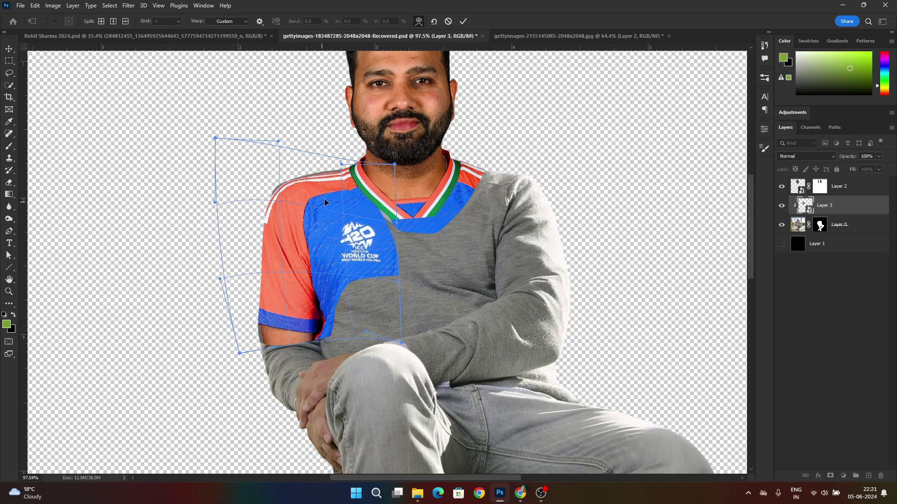
pyautogui.moveTo(273, 251); pyautogui.dragTo(271, 249)
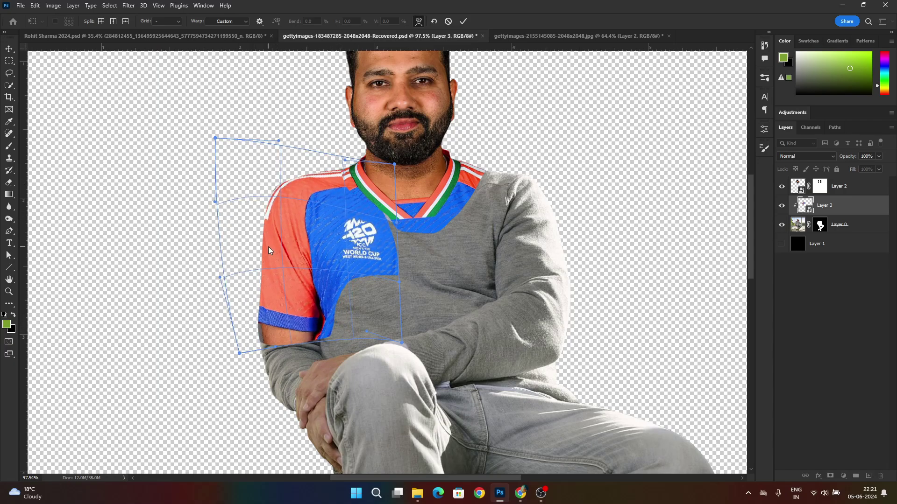
pyautogui.moveTo(392, 239); pyautogui.dragTo(391, 254)
pyautogui.press('Return')
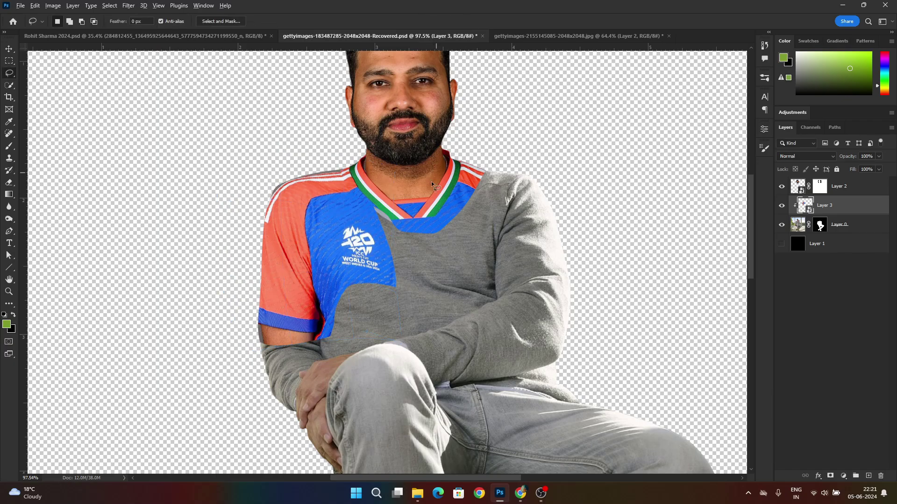
# Step: Release the sleeve piece from its clipping mask
pyautogui.hotkey('ctrl', '0')
pyautogui.scroll(5, 349, 171)
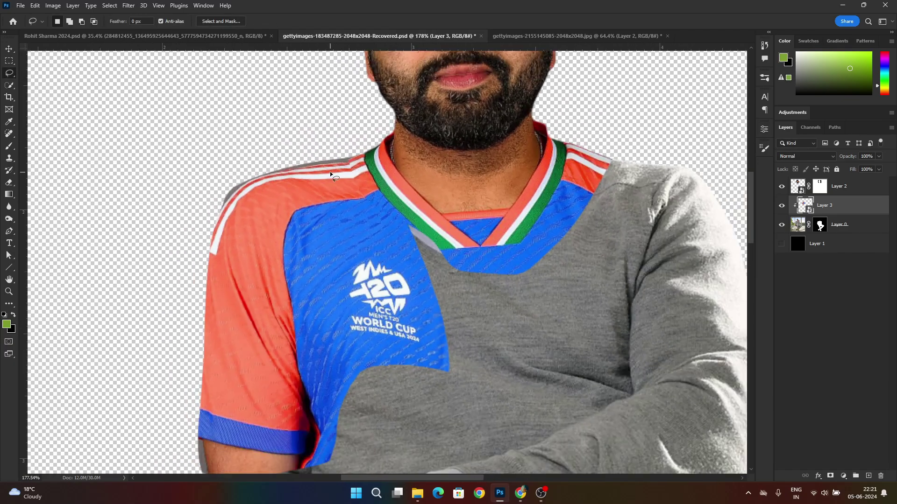
pyautogui.hotkey('ctrl', '0')
pyautogui.rightClick(872, 202)
pyautogui.click(813, 316)
# Step: Trace the jersey's outer edge with the Pen tool from the collar over the shoulder and down the sleeve to the cuff
pyautogui.scroll(5, 346, 171)
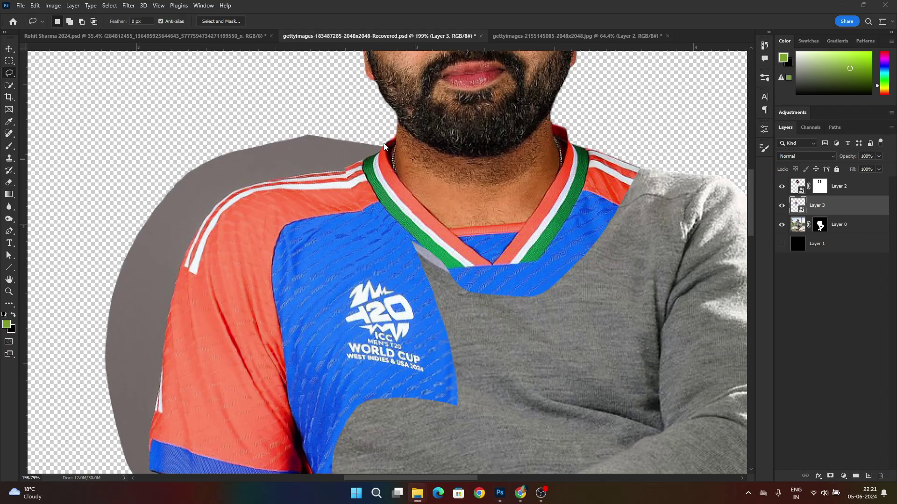
pyautogui.scroll(4, 384, 147)
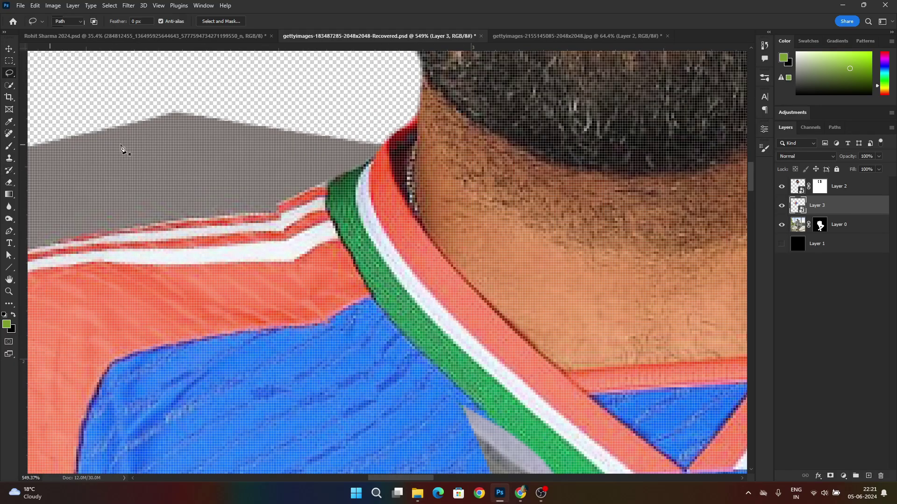
pyautogui.press('p')
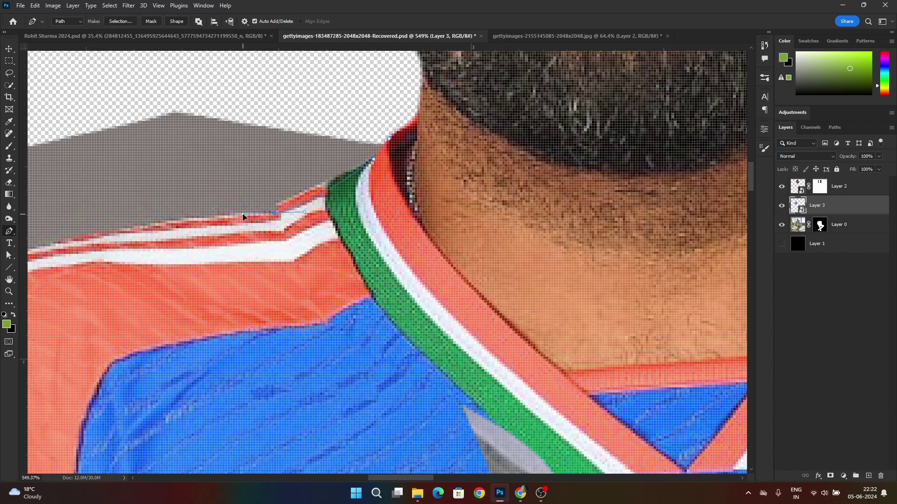
pyautogui.moveTo(243, 215); pyautogui.dragTo(584, 80)
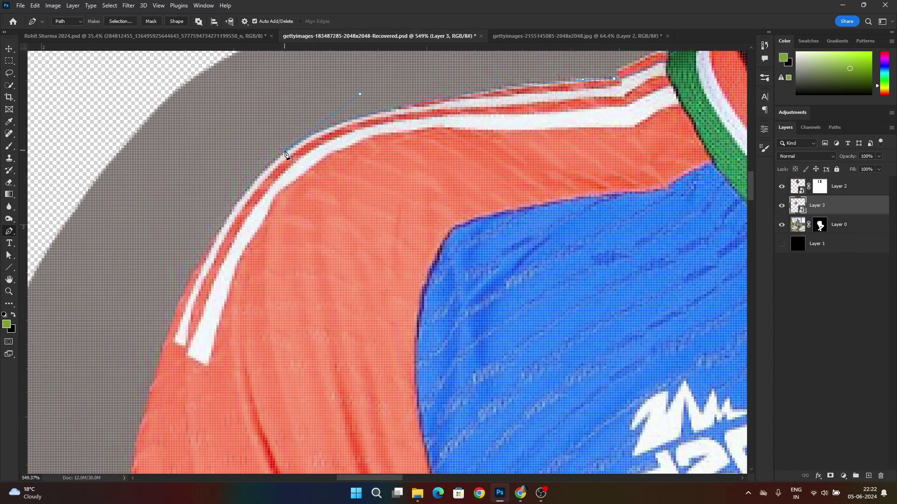
pyautogui.scroll(-2, 286, 154)
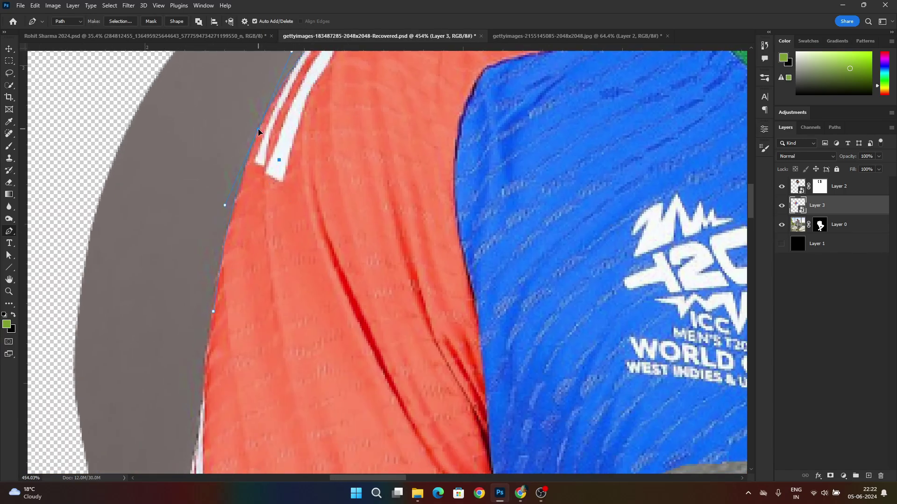
pyautogui.scroll(-4, 261, 133)
pyautogui.moveTo(225, 410); pyautogui.dragTo(258, 326)
pyautogui.scroll(2, 258, 327)
pyautogui.click(240, 296)
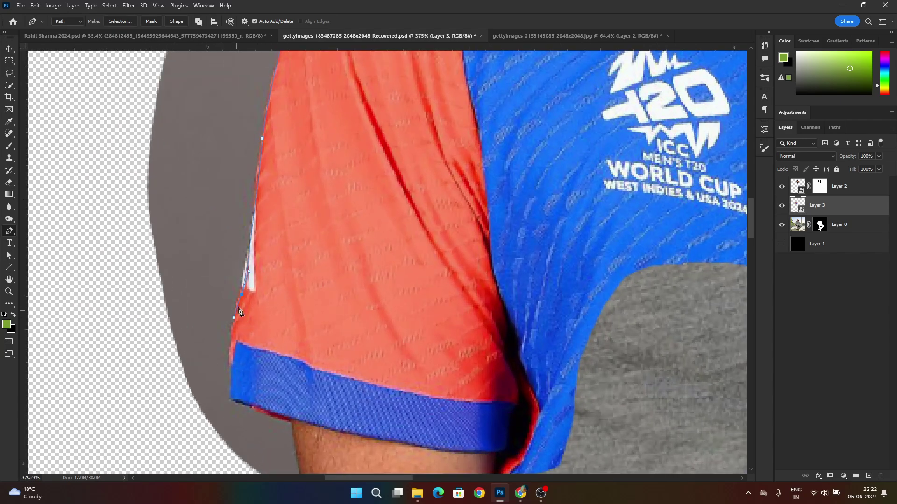
pyautogui.scroll(3, 232, 401)
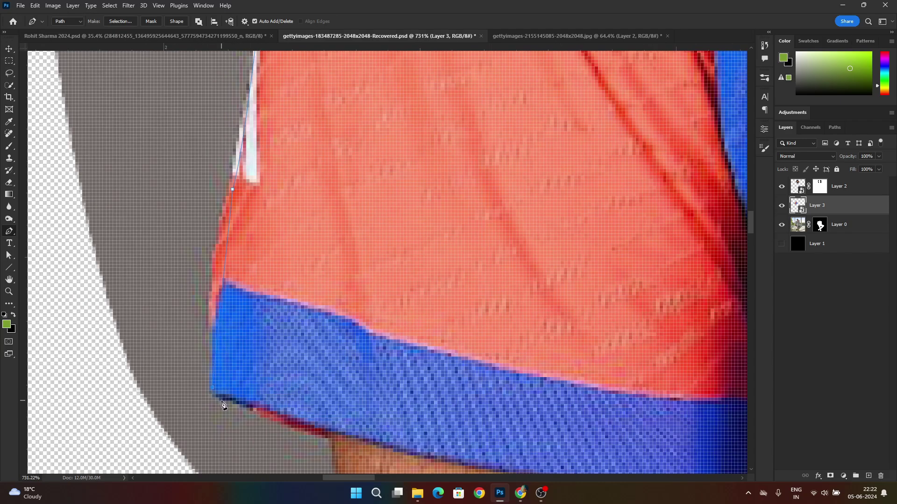
pyautogui.scroll(-8, 329, 443)
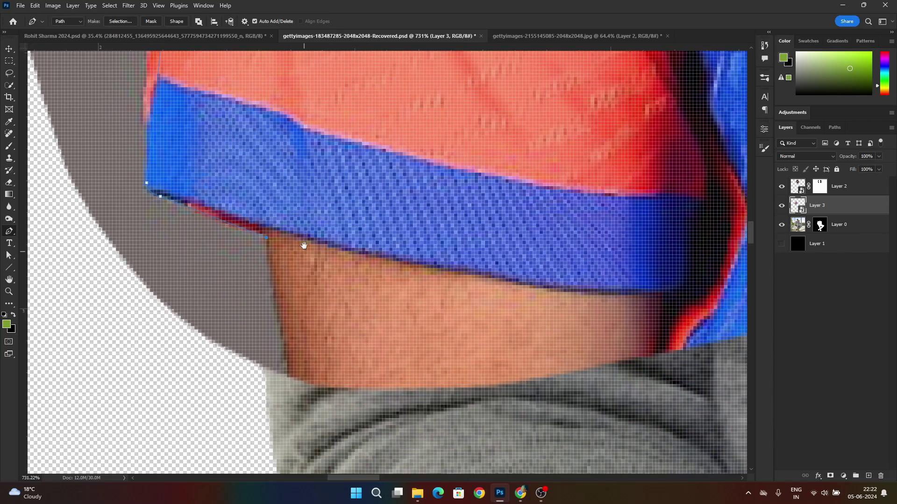
# Step: Close the path around the grey backdrop outside the sleeve, convert it to a selection, and hide that area with a layer mask
pyautogui.scroll(-4, 321, 292)
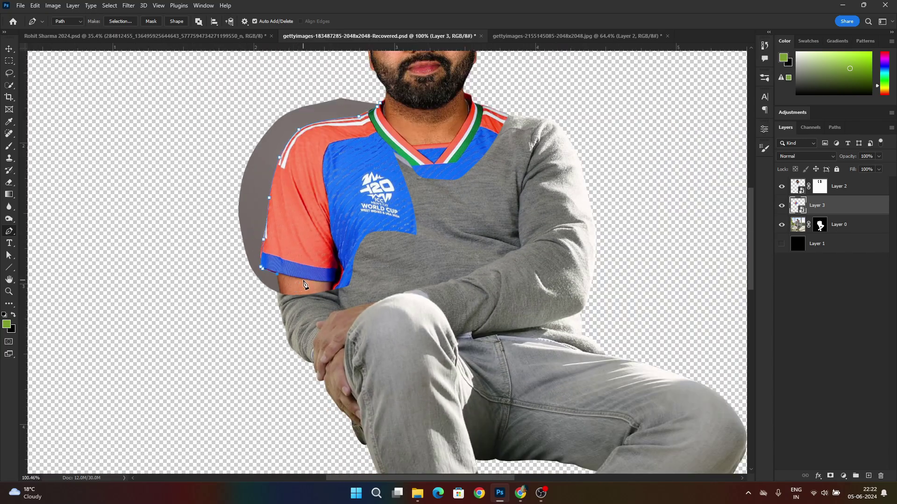
pyautogui.scroll(2, 283, 301)
pyautogui.click(203, 310)
pyautogui.scroll(-3, 151, 275)
pyautogui.click(122, 158)
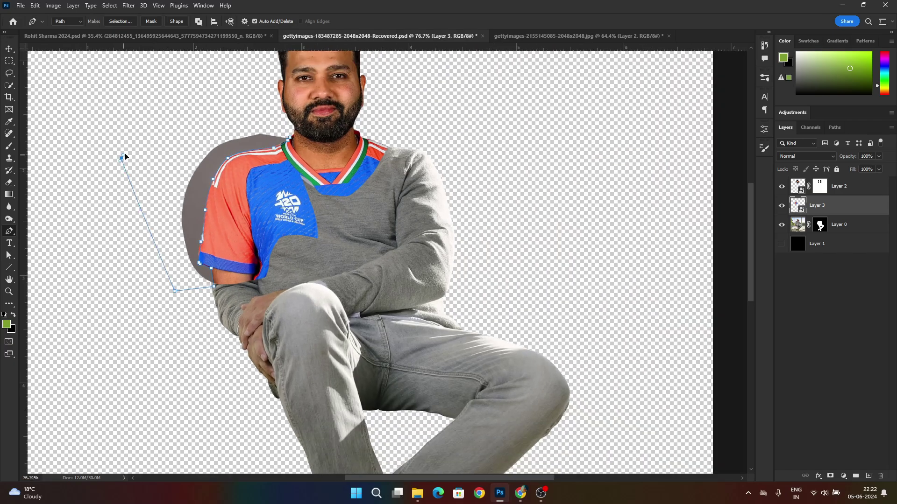
pyautogui.hotkey('ctrl', 'Return')
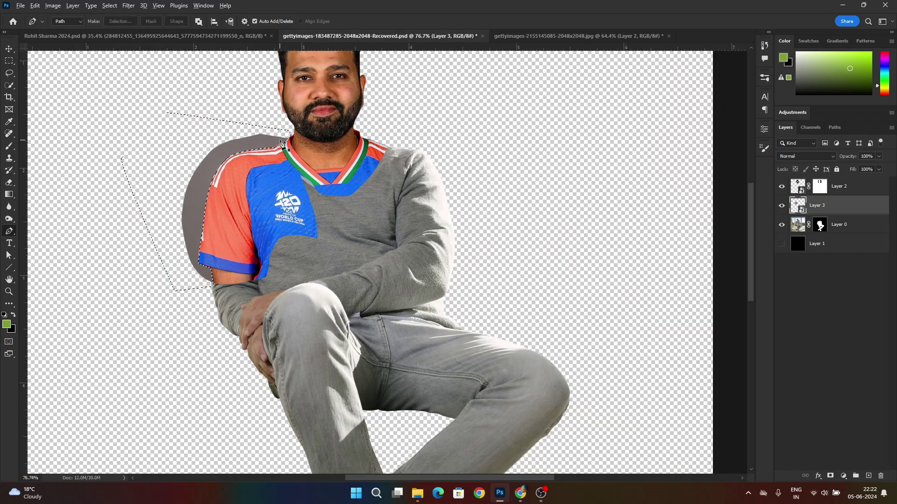
pyautogui.keyDown('alt'); pyautogui.click(830, 476); pyautogui.keyUp('alt')
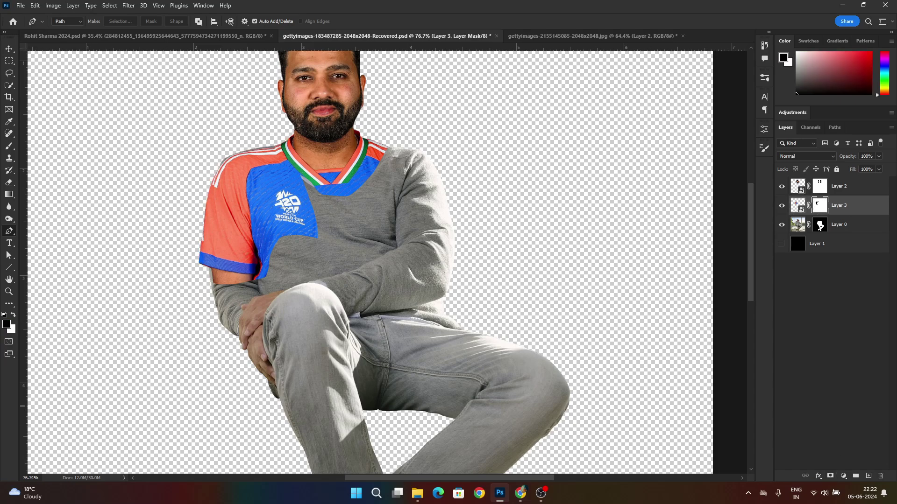
pyautogui.moveTo(626, 154); pyautogui.dragTo(643, 195)
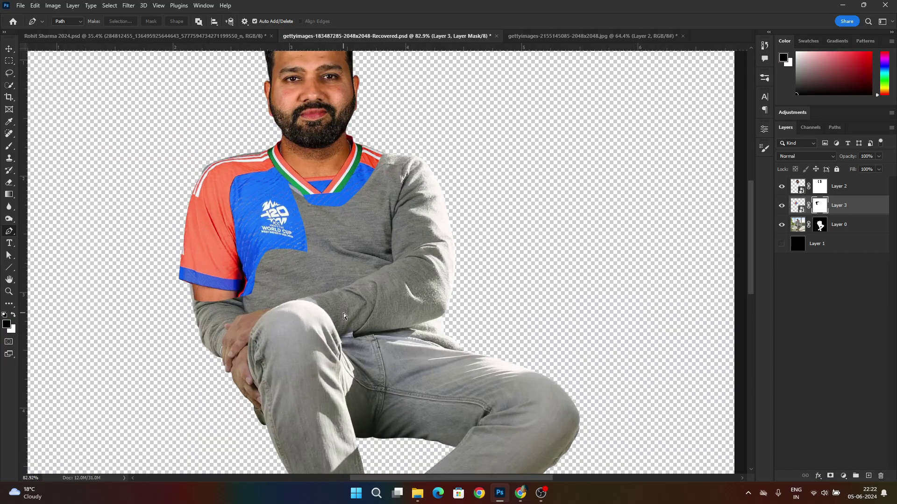
pyautogui.hotkey('ctrl', '0')
pyautogui.click(589, 36)
pyautogui.press('l')
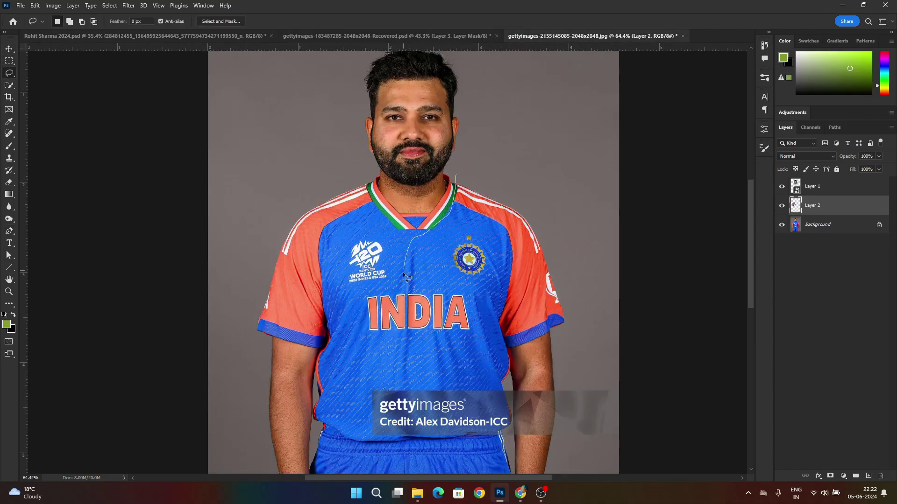
pyautogui.moveTo(401, 287)
pyautogui.mouseDown()
pyautogui.moveTo(352, 286)
pyautogui.moveTo(353, 338)
pyautogui.moveTo(481, 343)
pyautogui.mouseUp()
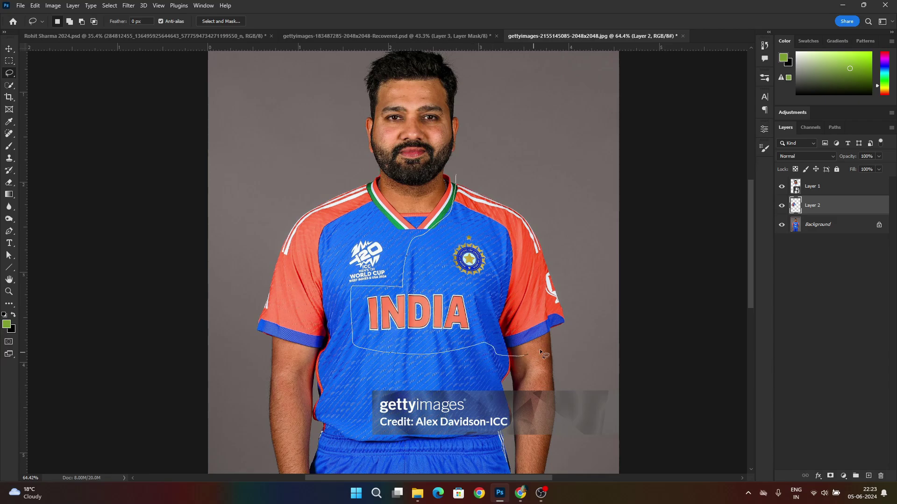
pyautogui.moveTo(472, 166); pyautogui.dragTo(457, 173)
# Step: Copy the selected jersey area from the Background to a new layer, convert it to a Smart Object, and bring it into the seated-man document
pyautogui.click(836, 228)
pyautogui.hotkey('ctrl', 'j')
pyautogui.rightClick(831, 227)
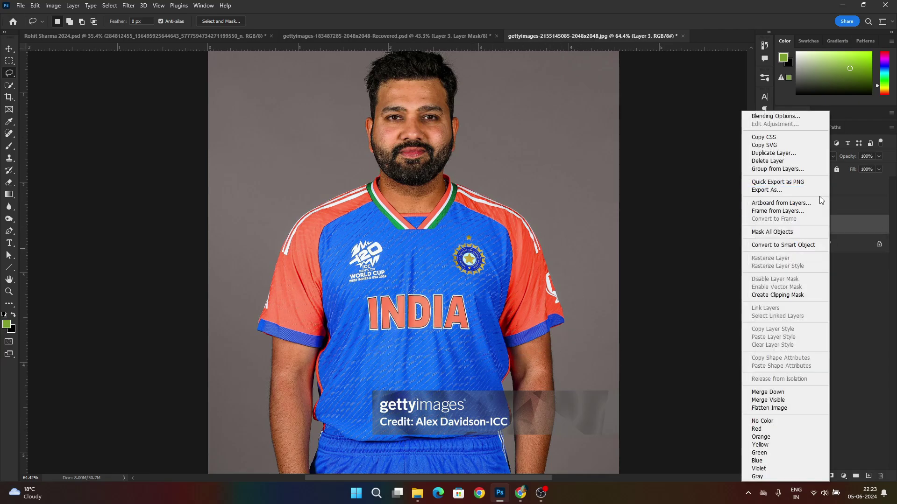
pyautogui.click(820, 244)
pyautogui.moveTo(825, 226); pyautogui.dragTo(420, 206)
# Step: Try scaling the chest and sleeve piece to about 87.5% over the right-hand shoulder, then cancel the transform and undo the placement
pyautogui.scroll(8, 411, 205)
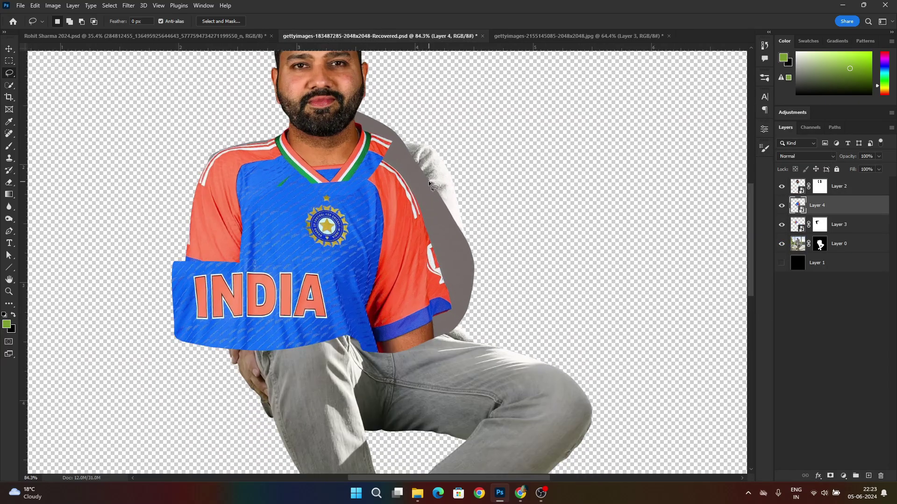
pyautogui.hotkey('ctrl', 't')
pyautogui.moveTo(322, 237); pyautogui.dragTo(404, 254)
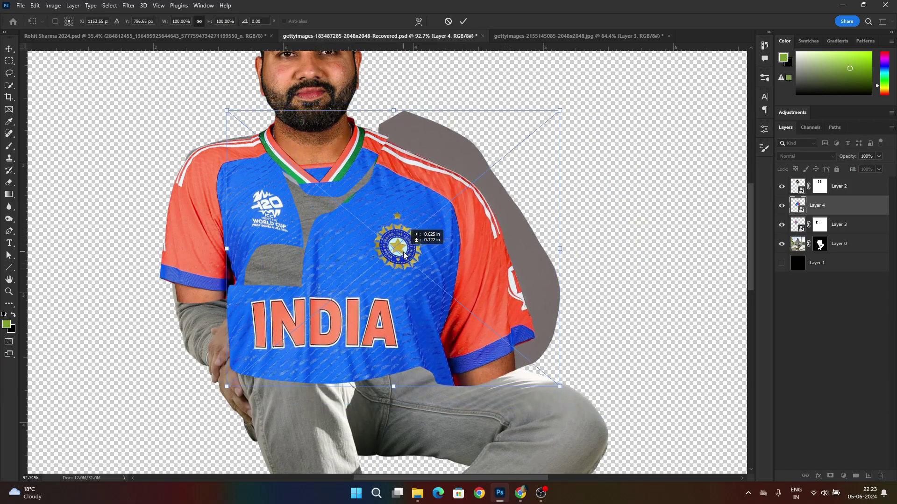
pyautogui.moveTo(560, 248); pyautogui.dragTo(516, 249)
pyautogui.moveTo(374, 269); pyautogui.dragTo(432, 272)
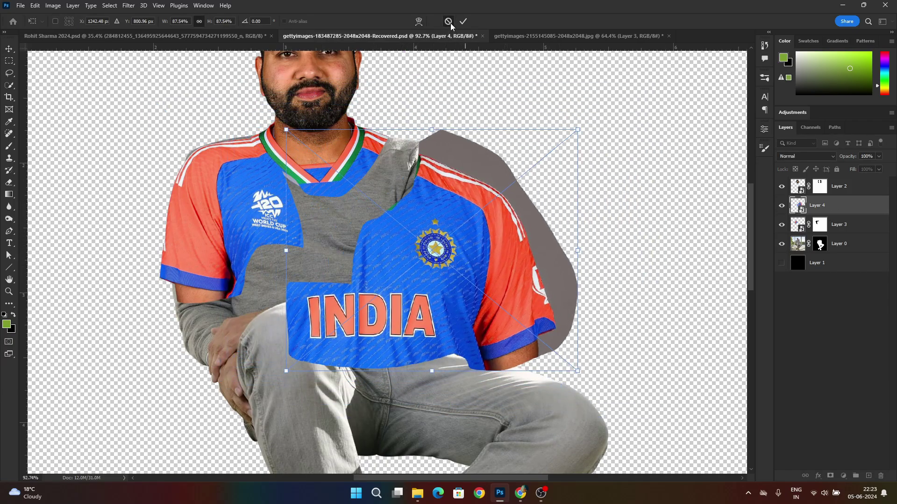
pyautogui.click(448, 21)
pyautogui.hotkey('ctrl', 'z')
# Step: Undo the copied layer in the jersey photo and extend the restored lasso selection over the right-hand side of the collar and neck
pyautogui.click(520, 35)
pyautogui.scroll(5, 484, 248)
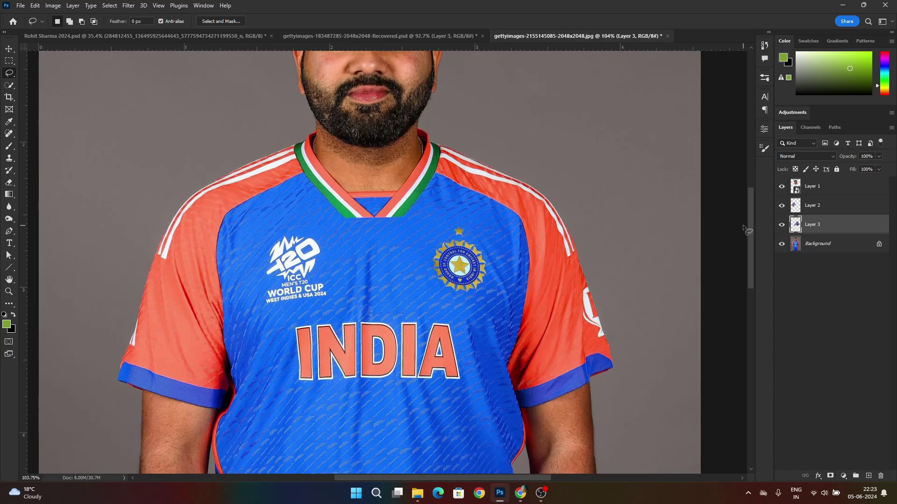
pyautogui.hotkey('ctrl', 'z')
pyautogui.moveTo(364, 253); pyautogui.dragTo(364, 256)
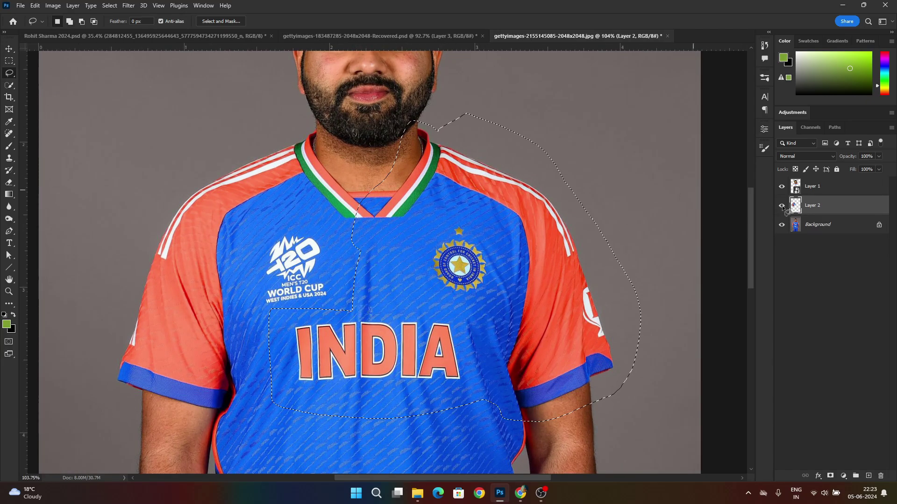
# Step: Duplicate the extended selection from the Background as a new layer, make it a Smart Object, and bring it into the seated-man document
pyautogui.click(840, 231)
pyautogui.hotkey('ctrl', 'j')
pyautogui.rightClick(836, 227)
pyautogui.click(779, 245)
pyautogui.moveTo(831, 228); pyautogui.dragTo(327, 191)
# Step: Scale the imported jersey piece to 90.54%, move its layer above Layer 2, and position it over the chest and right-hand shoulder
pyautogui.hotkey('ctrl', 't')
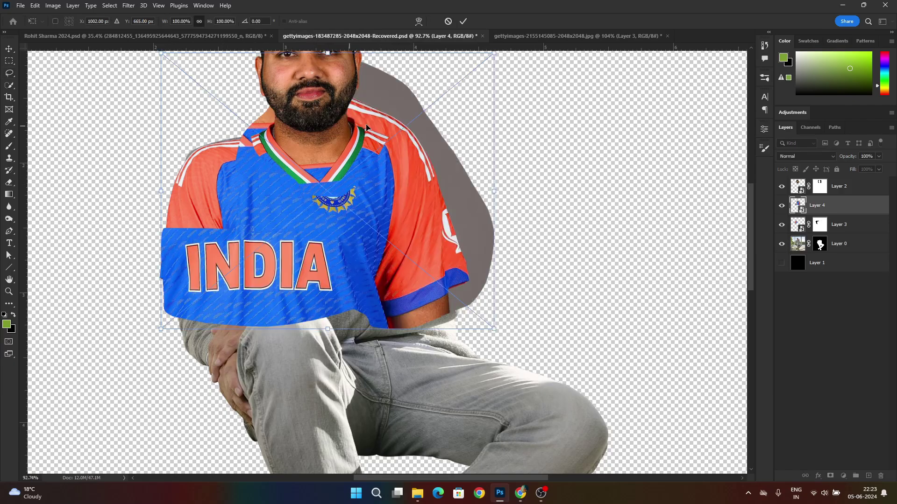
pyautogui.moveTo(220, 101); pyautogui.dragTo(279, 160)
pyautogui.moveTo(821, 207); pyautogui.dragTo(815, 183)
pyautogui.hotkey('ctrl', 't')
pyautogui.moveTo(404, 176); pyautogui.dragTo(411, 152)
pyautogui.moveTo(397, 90); pyautogui.dragTo(374, 117)
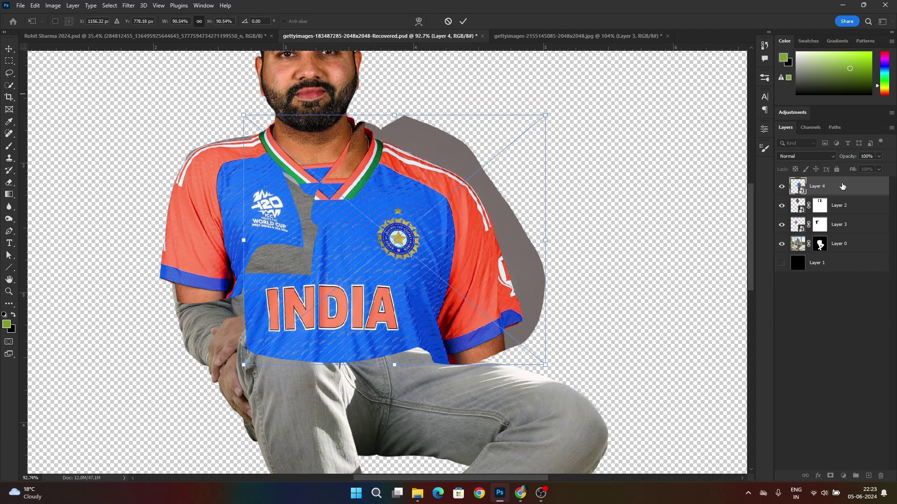
# Step: Lower Layer 4's opacity to 49%, align its collar with the head layer's collar, and scale the piece to 85.81%
pyautogui.moveTo(848, 157); pyautogui.dragTo(824, 157)
pyautogui.scroll(4, 401, 154)
pyautogui.moveTo(406, 160); pyautogui.dragTo(382, 143)
pyautogui.scroll(-1, 315, 372)
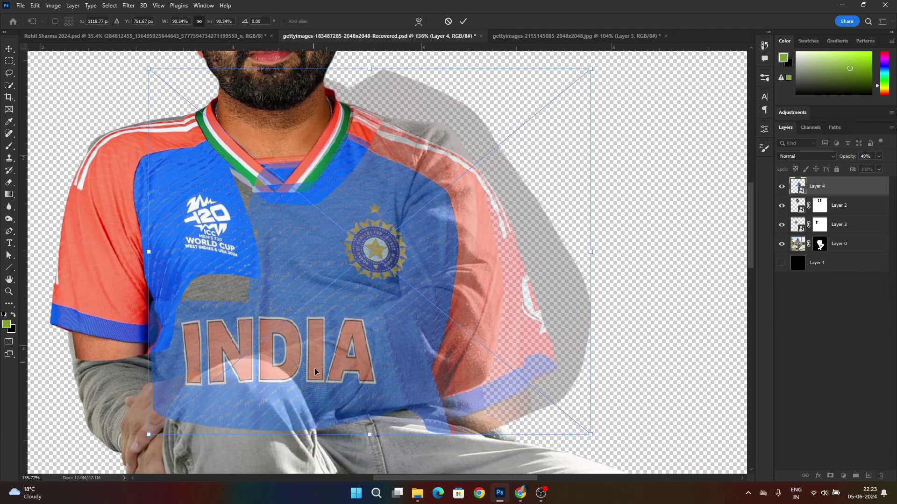
pyautogui.moveTo(369, 434); pyautogui.dragTo(369, 415)
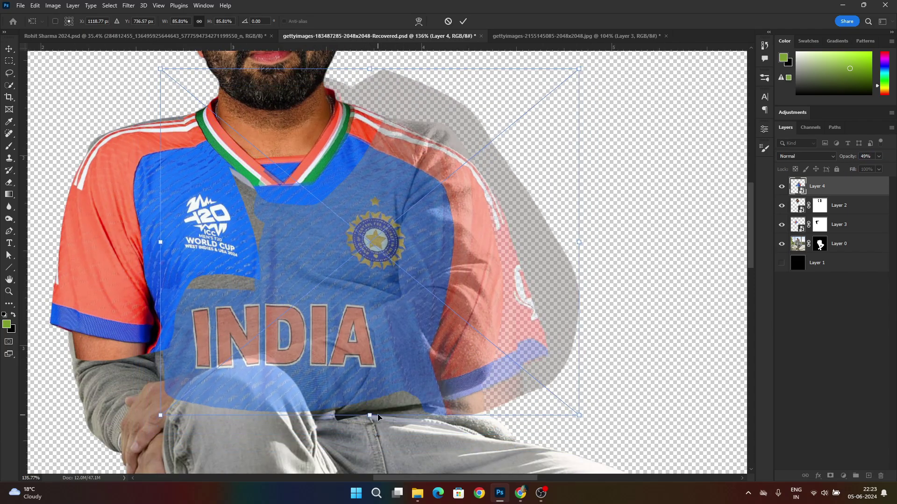
pyautogui.click(463, 21)
# Step: Check Layer 4 at full opacity against the body and set its opacity to 51%
pyautogui.press('0')
pyautogui.scroll(-6, 482, 210)
pyautogui.scroll(2, 565, 243)
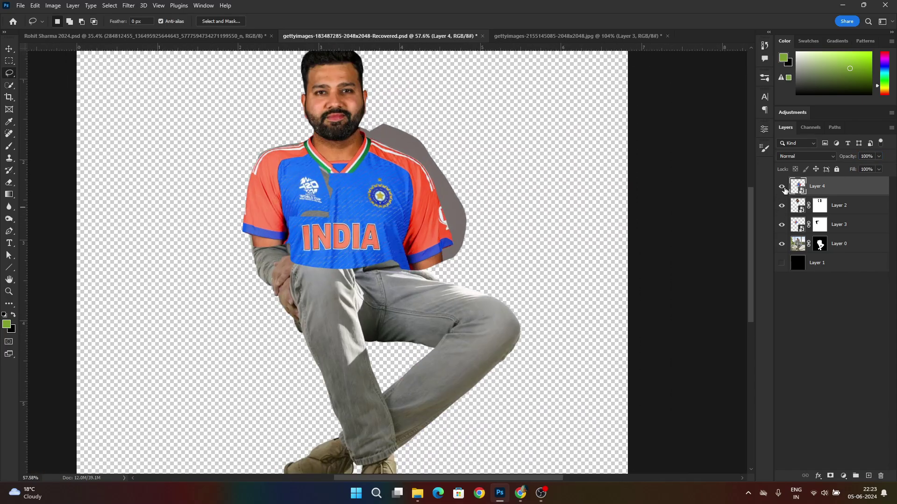
pyautogui.press('5')
pyautogui.press('1')
pyautogui.scroll(2, 445, 189)
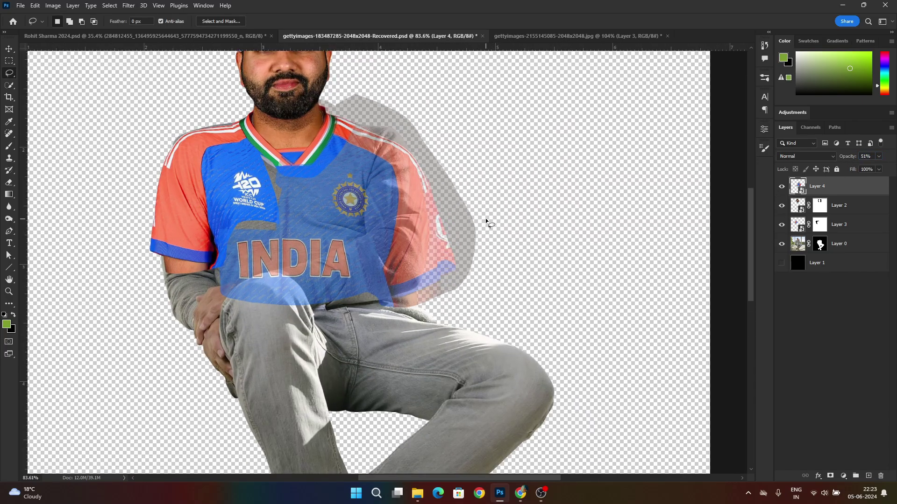
pyautogui.press('v')
pyautogui.moveTo(418, 228); pyautogui.dragTo(292, 228)
pyautogui.hotkey('ctrl', 'z')
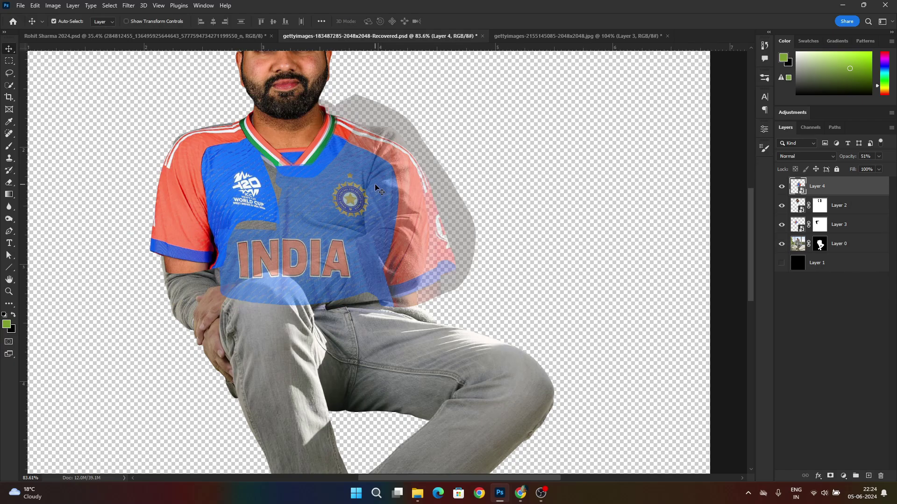
# Step: Warp Layer 4 so that the INDIA lettering lifts and the collar and shoulder follow the seated torso
pyautogui.hotkey('ctrl', 't')
pyautogui.click(419, 21)
pyautogui.moveTo(452, 248); pyautogui.dragTo(415, 195)
pyautogui.hotkey('ctrl', 'z')
pyautogui.moveTo(276, 268); pyautogui.dragTo(284, 251)
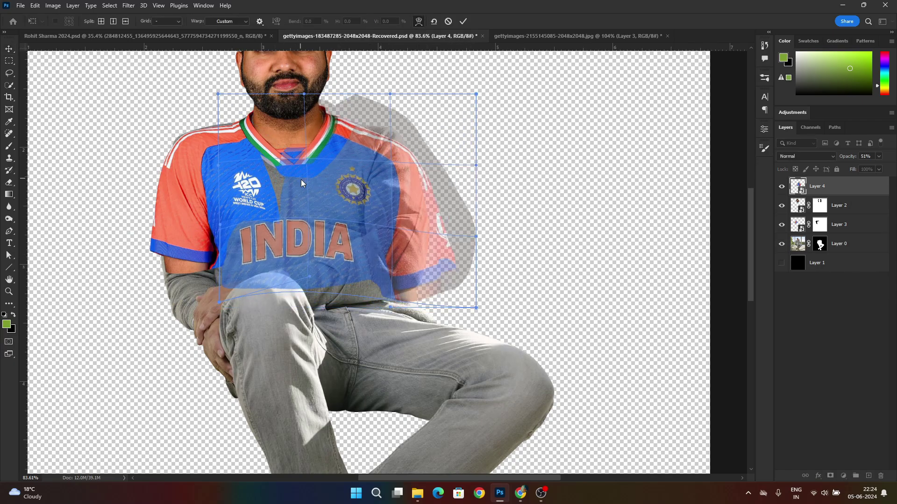
pyautogui.moveTo(301, 179); pyautogui.dragTo(296, 183)
pyautogui.moveTo(382, 110); pyautogui.dragTo(378, 103)
# Step: Pull the sleeve inward and shift the team badge and lettering toward the collar in Layer 4's warp, and apply it
pyautogui.moveTo(476, 308); pyautogui.dragTo(359, 236)
pyautogui.hotkey('ctrl', 'z')
pyautogui.moveTo(224, 224); pyautogui.dragTo(232, 212)
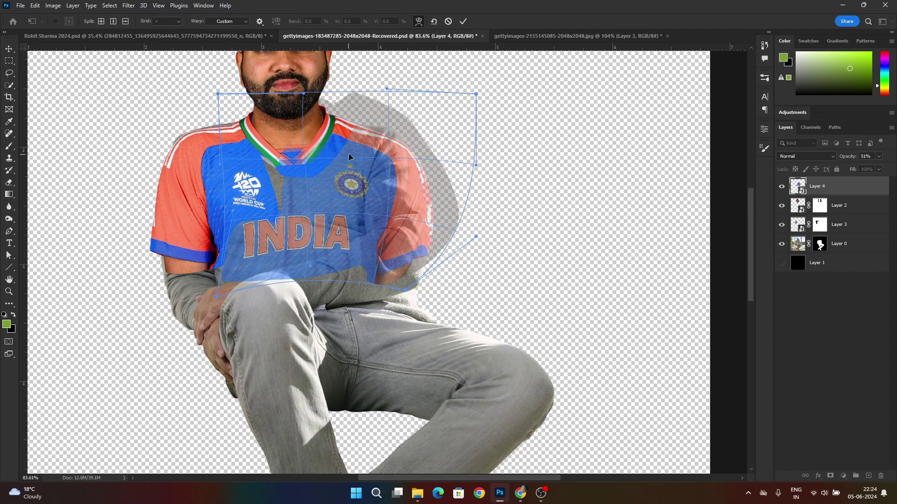
pyautogui.moveTo(349, 153); pyautogui.dragTo(347, 158)
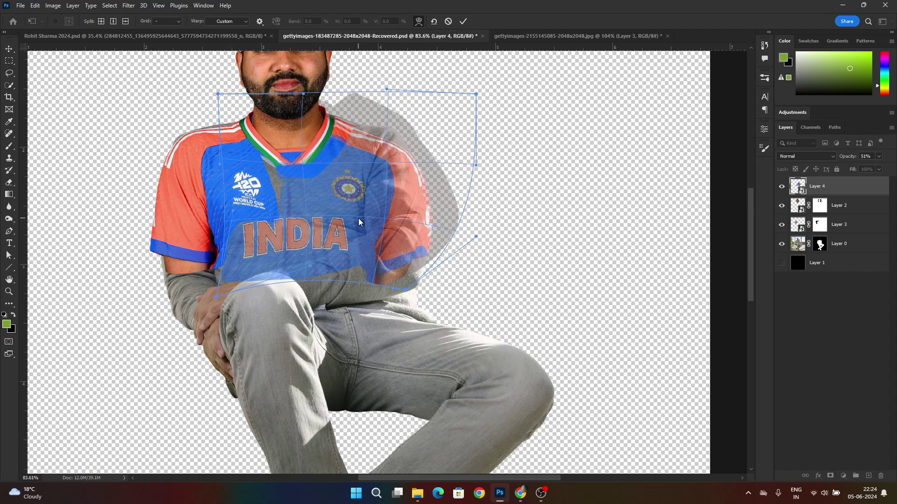
pyautogui.moveTo(358, 222); pyautogui.dragTo(263, 171)
pyautogui.click(465, 22)
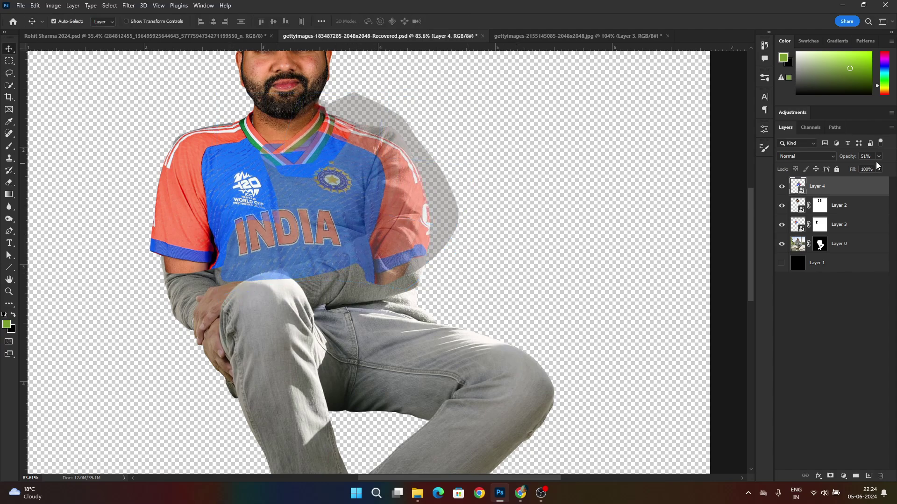
# Step: Set Layer 4's opacity to 100%, place it below Layer 2, and compare the jersey with and without it
pyautogui.moveTo(850, 157); pyautogui.dragTo(887, 157)
pyautogui.moveTo(803, 188); pyautogui.dragTo(796, 219)
pyautogui.scroll(-5, 407, 164)
pyautogui.scroll(5, 411, 160)
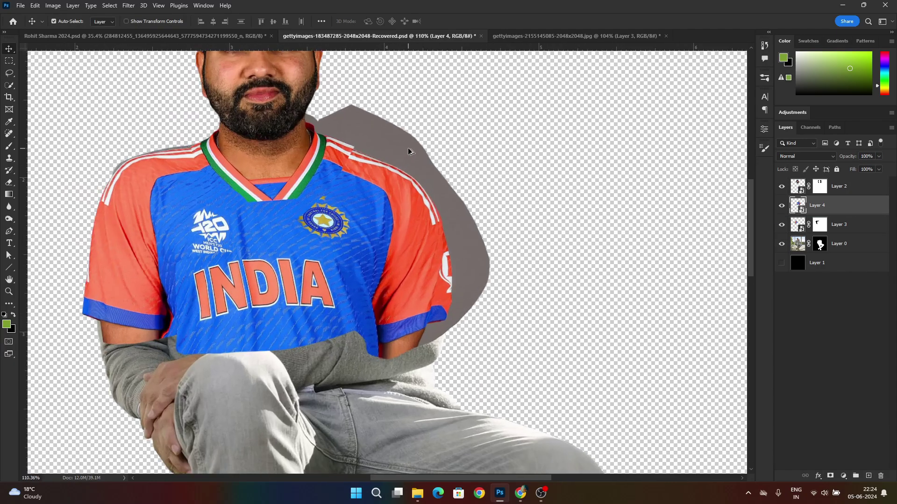
pyautogui.click(783, 206)
pyautogui.click(782, 206)
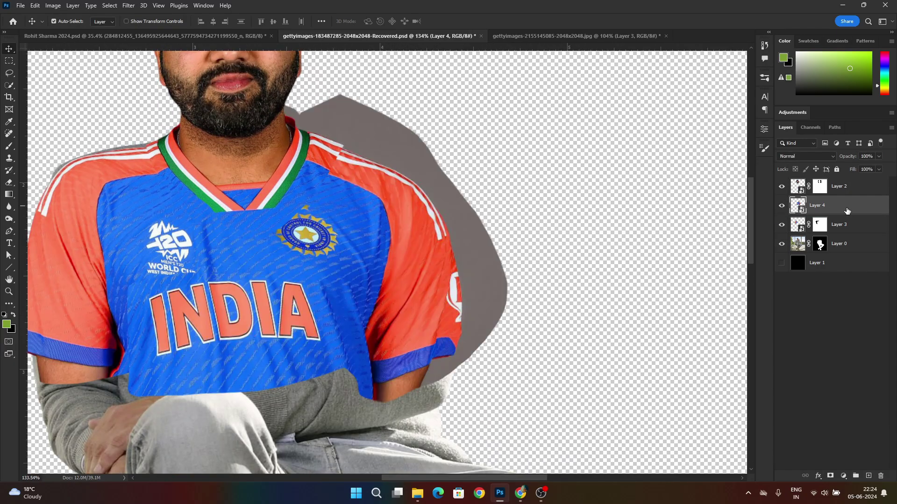
# Step: Warp Layer 4 near the collar so that its shoulder stripes line up with those beside the collar
pyautogui.hotkey('ctrl', 't')
pyautogui.click(418, 21)
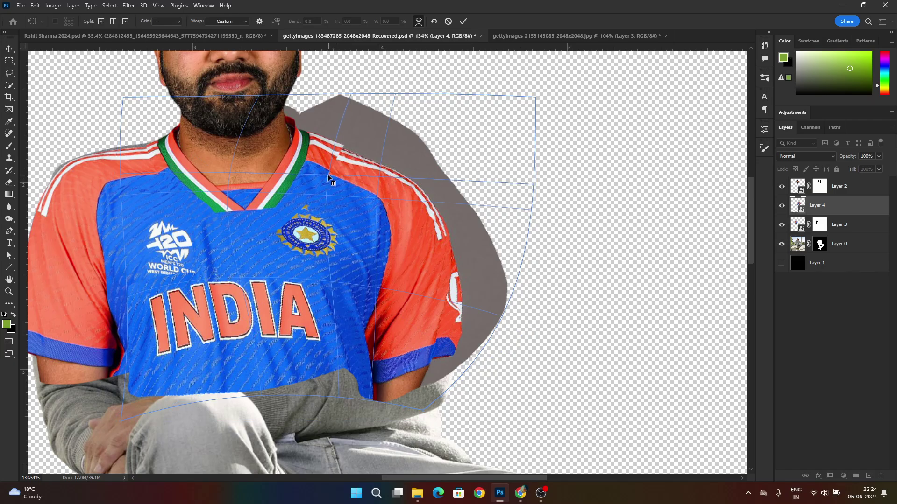
pyautogui.moveTo(327, 175); pyautogui.dragTo(331, 172)
pyautogui.press('Return')
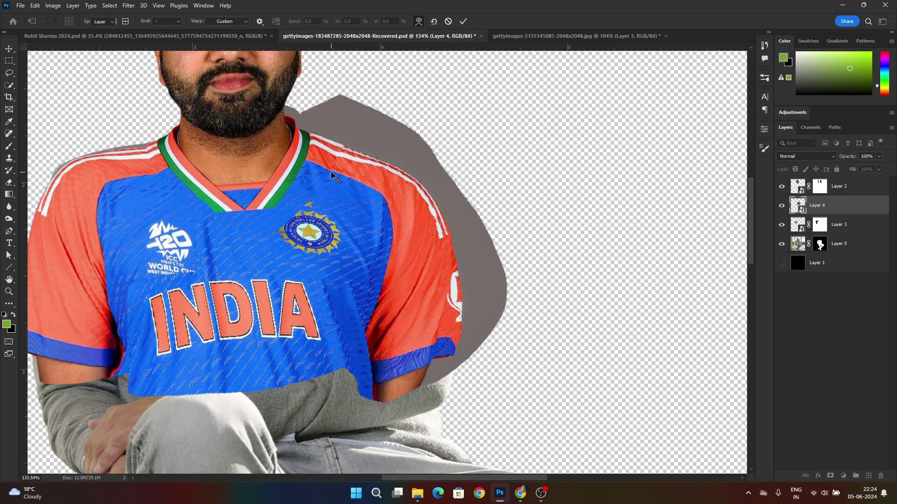
pyautogui.press('Return')
# Step: Warp Layer 4 again to draw the outer edge of the right-hand shoulder and sleeve inward
pyautogui.scroll(-4, 538, 190)
pyautogui.scroll(4, 477, 195)
pyautogui.hotkey('ctrl', 't')
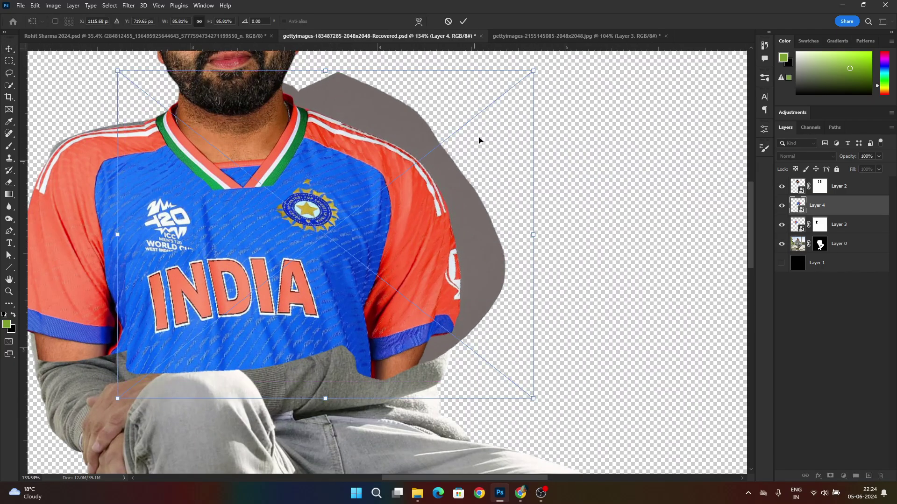
pyautogui.click(419, 21)
pyautogui.moveTo(494, 202); pyautogui.dragTo(460, 205)
pyautogui.moveTo(491, 274); pyautogui.dragTo(471, 308)
pyautogui.press('Return')
# Step: Add a layer mask to Layer 4 and trace a Pen path from the collar along the shoulder to the sleeve cuff
pyautogui.click(830, 475)
pyautogui.scroll(2, 420, 308)
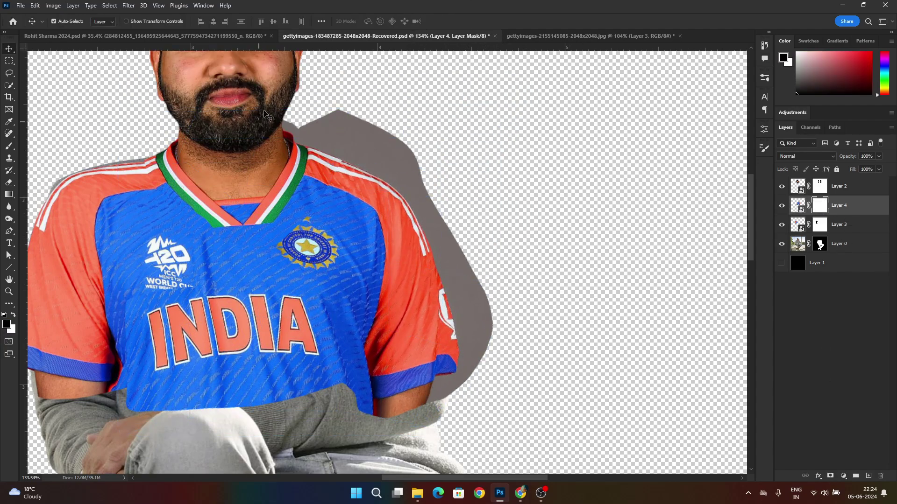
pyautogui.press('p')
pyautogui.scroll(5, 301, 146)
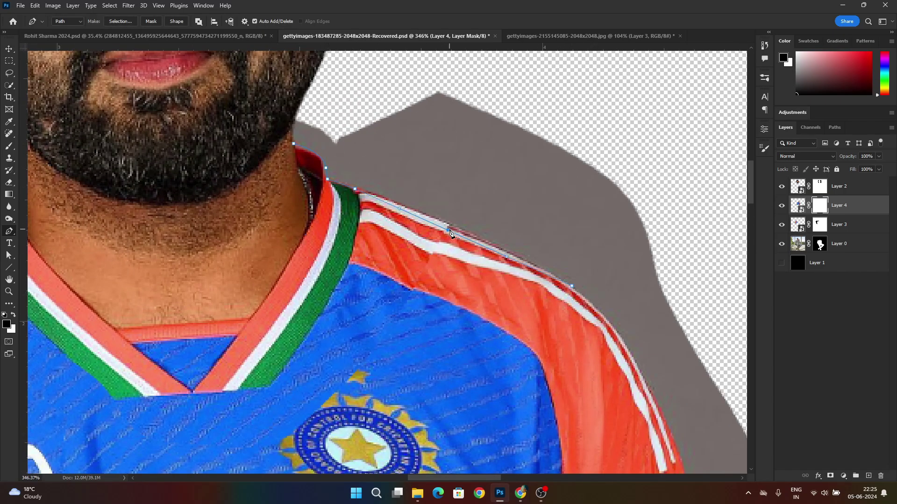
pyautogui.moveTo(452, 229); pyautogui.dragTo(454, 226)
pyautogui.moveTo(550, 266); pyautogui.dragTo(360, 71)
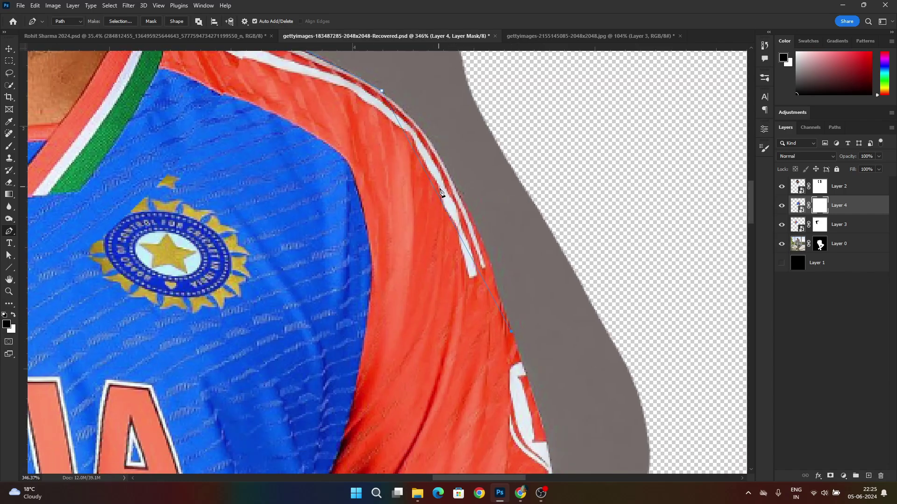
pyautogui.moveTo(548, 341); pyautogui.dragTo(454, 53)
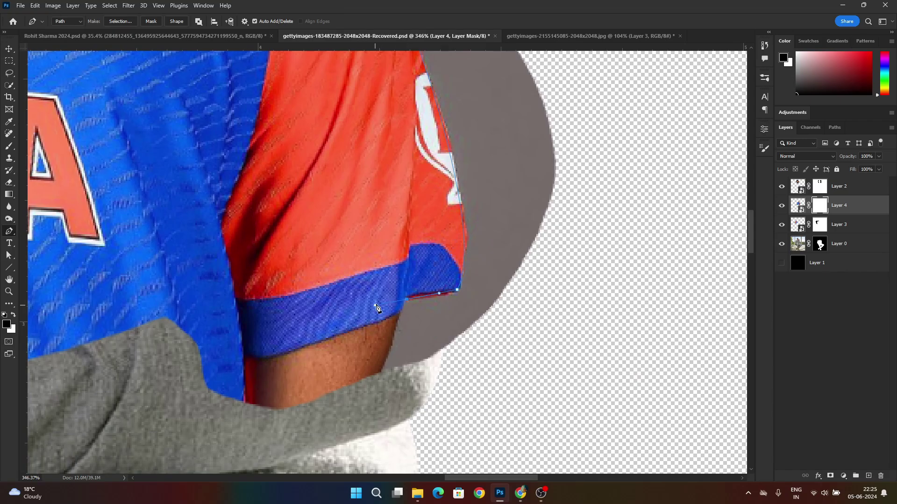
pyautogui.scroll(-8, 502, 357)
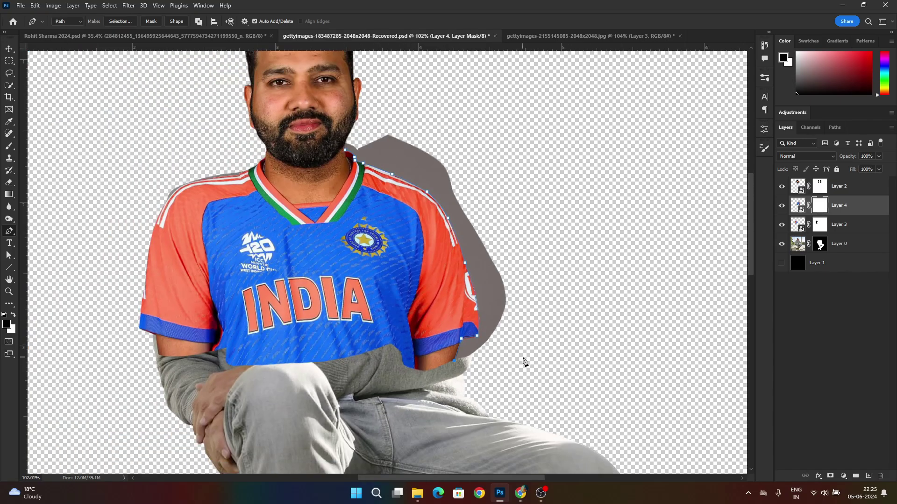
# Step: Close the path around the grey backdrop, convert it to a selection, fill it with black on Layer 4's mask, and deselect
pyautogui.scroll(10, 413, 232)
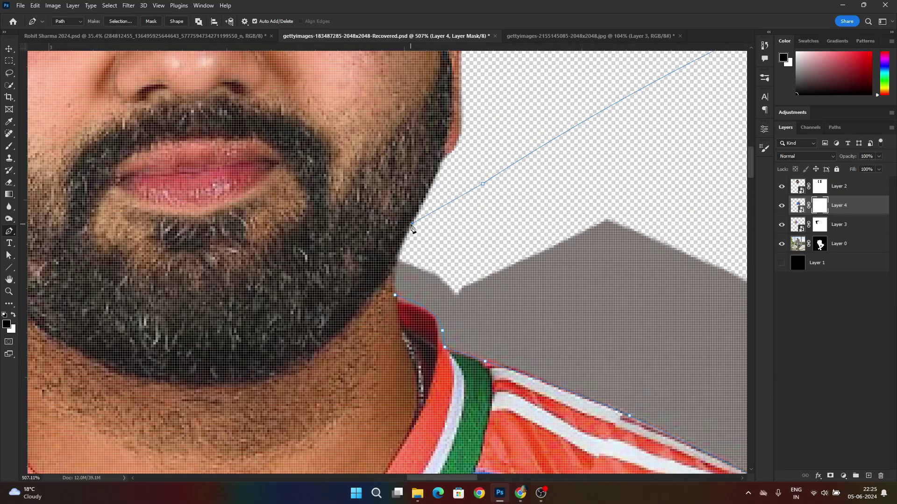
pyautogui.click(395, 295)
pyautogui.hotkey('ctrl', 'Return')
pyautogui.hotkey('alt', 'BackSpace')
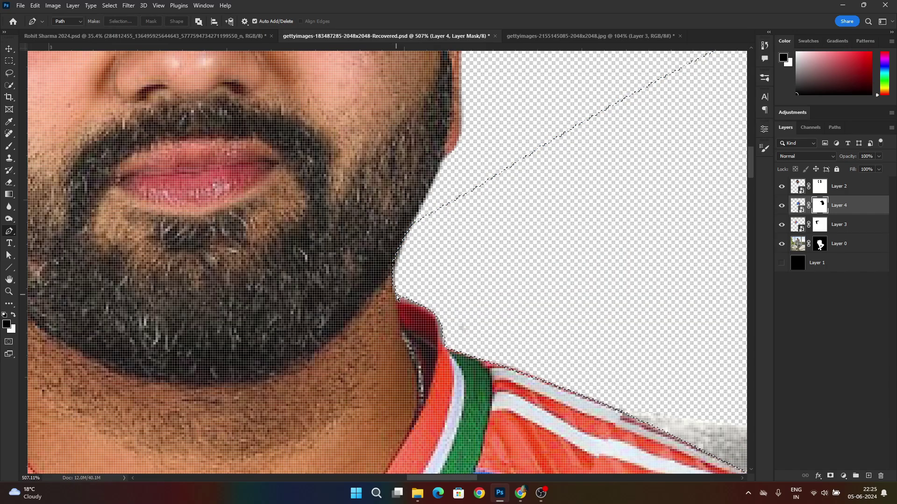
pyautogui.hotkey('ctrl', 'd')
pyautogui.hotkey('ctrl', '0')
pyautogui.scroll(-4, 443, 160)
pyautogui.scroll(3, 457, 140)
pyautogui.scroll(3, 450, 224)
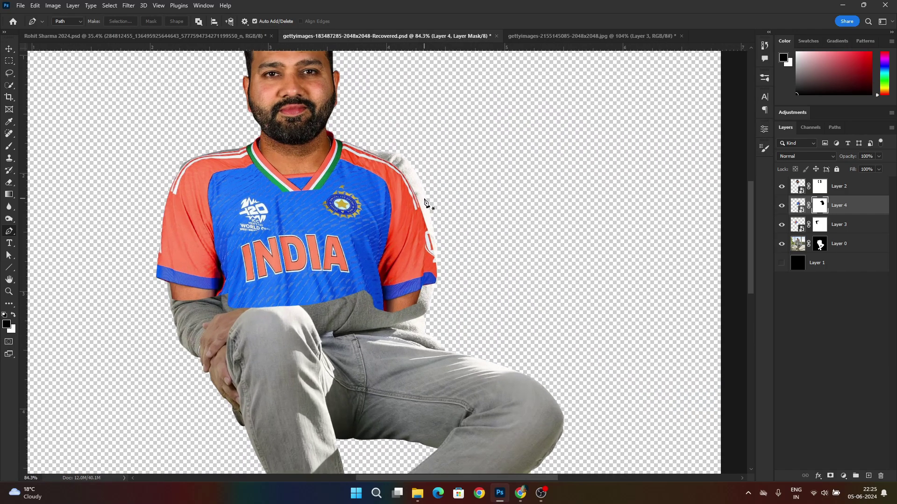
# Step: Create a new layer above Layer 3, move Layer 4's mask onto it, and set Layer 4's opacity to 87%
pyautogui.press('v')
pyautogui.click(859, 227)
pyautogui.click(867, 476)
pyautogui.moveTo(819, 206); pyautogui.dragTo(821, 224)
pyautogui.click(828, 210)
pyautogui.moveTo(846, 158); pyautogui.dragTo(840, 158)
# Step: Start a warp on Layer 4 and add a crosswise split to its grid beside the right-hand armpit
pyautogui.scroll(5, 452, 145)
pyautogui.hotkey('ctrl', 't')
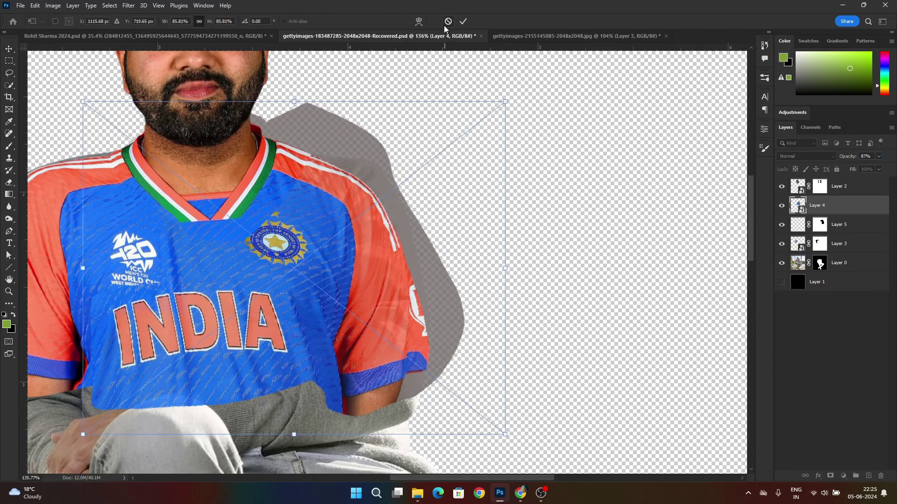
pyautogui.click(418, 21)
pyautogui.moveTo(380, 239); pyautogui.dragTo(419, 201)
pyautogui.hotkey('ctrl', 'z')
pyautogui.keyDown('alt'); pyautogui.click(402, 352); pyautogui.keyUp('alt')
pyautogui.hotkey('ctrl', 'z')
pyautogui.keyDown('alt'); pyautogui.click(331, 311); pyautogui.keyUp('alt')
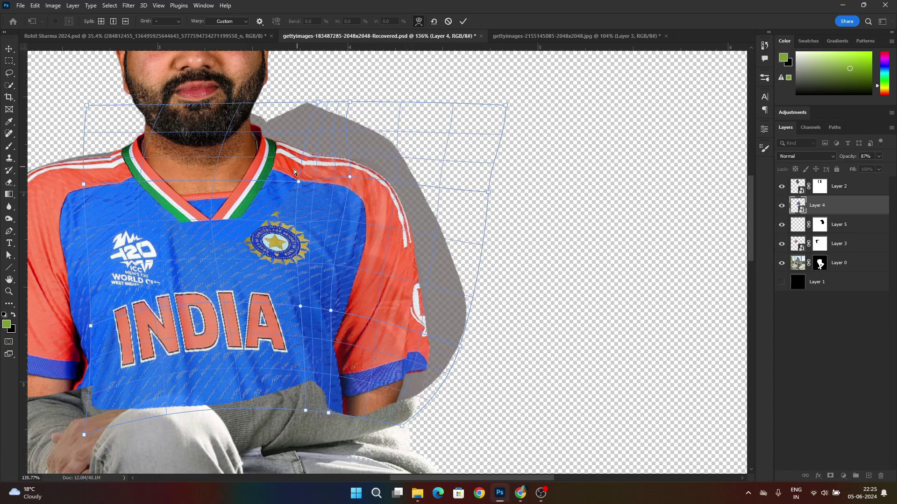
# Step: Adjust the warp points along the sleeve, armpit and shoulder to widen the right-hand side of the jersey, and apply the warp
pyautogui.moveTo(432, 268); pyautogui.dragTo(436, 266)
pyautogui.moveTo(415, 358); pyautogui.dragTo(420, 356)
pyautogui.moveTo(321, 390); pyautogui.dragTo(326, 387)
pyautogui.moveTo(299, 181); pyautogui.dragTo(299, 178)
pyautogui.click(463, 21)
pyautogui.scroll(-6, 461, 243)
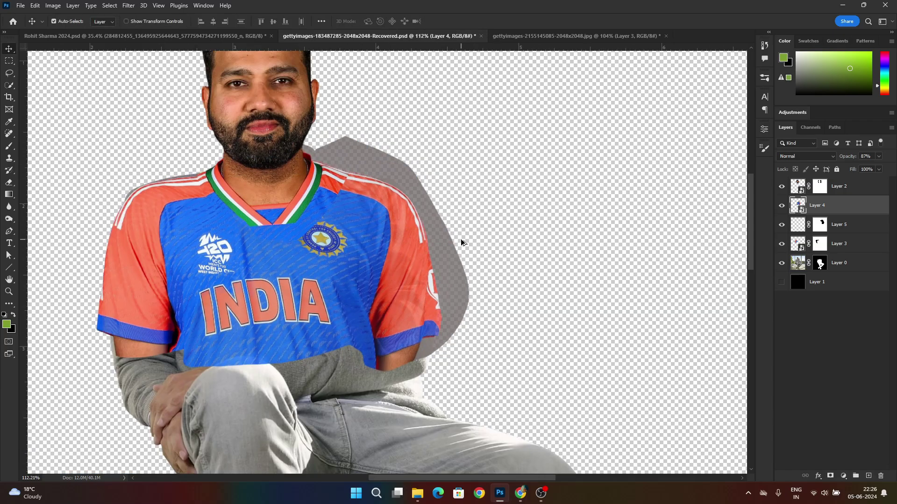
# Step: Return the mask to Layer 4, restore its opacity to 100%, and set up a size 40 brush on the mask
pyautogui.scroll(-3, 448, 187)
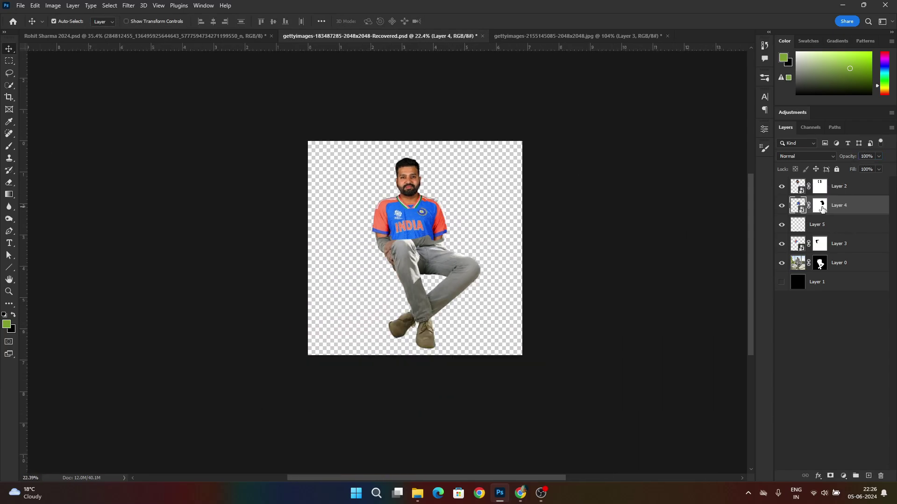
pyautogui.scroll(9, 396, 191)
pyautogui.press('b')
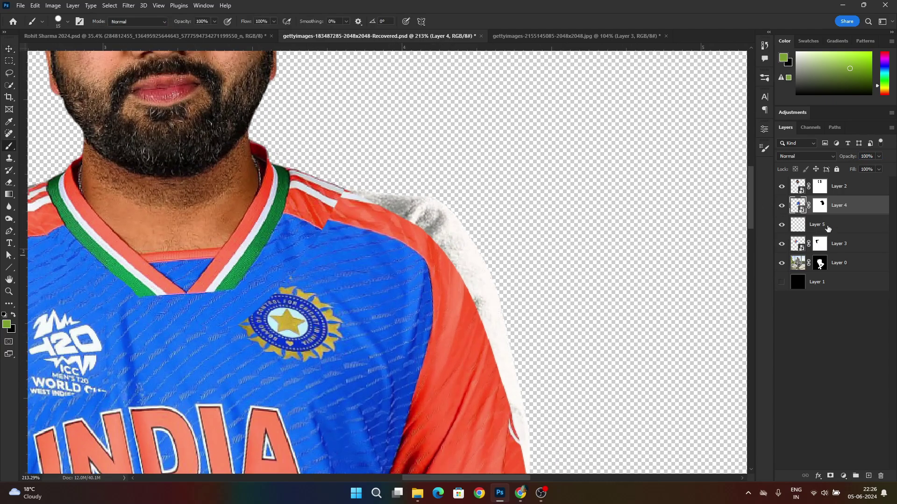
pyautogui.click(820, 205)
pyautogui.press('d')
pyautogui.scroll(1, 366, 217)
pyautogui.press(']')
pyautogui.press(']')
pyautogui.press('x')
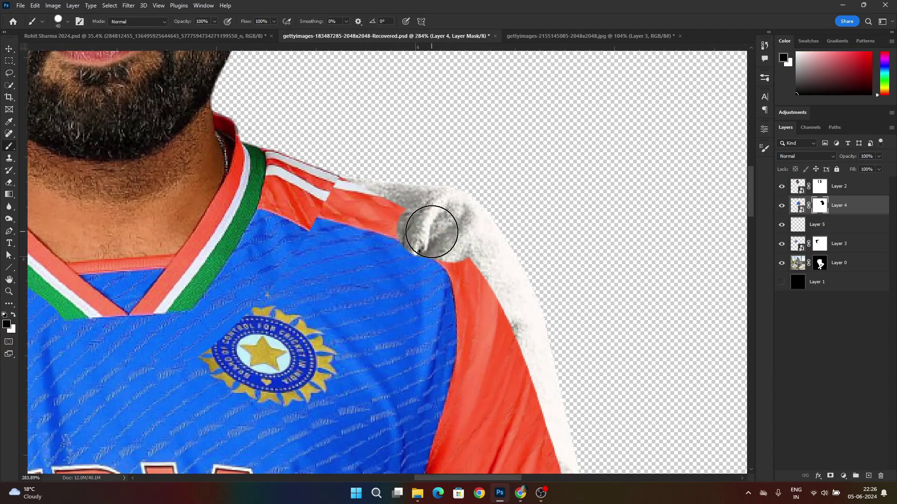
# Step: Paint on Layer 4's mask to reveal the full right-hand shoulder and outer sleeve edge
pyautogui.moveTo(321, 196)
pyautogui.mouseDown()
pyautogui.moveTo(446, 204)
pyautogui.moveTo(439, 228)
pyautogui.moveTo(464, 261)
pyautogui.mouseUp()
pyautogui.press('x')
pyautogui.press('x')
pyautogui.moveTo(416, 218)
pyautogui.mouseDown()
pyautogui.moveTo(486, 265)
pyautogui.moveTo(542, 427)
pyautogui.moveTo(488, 224)
pyautogui.mouseUp()
pyautogui.moveTo(476, 166); pyautogui.dragTo(489, 436)
pyautogui.scroll(-1, 519, 381)
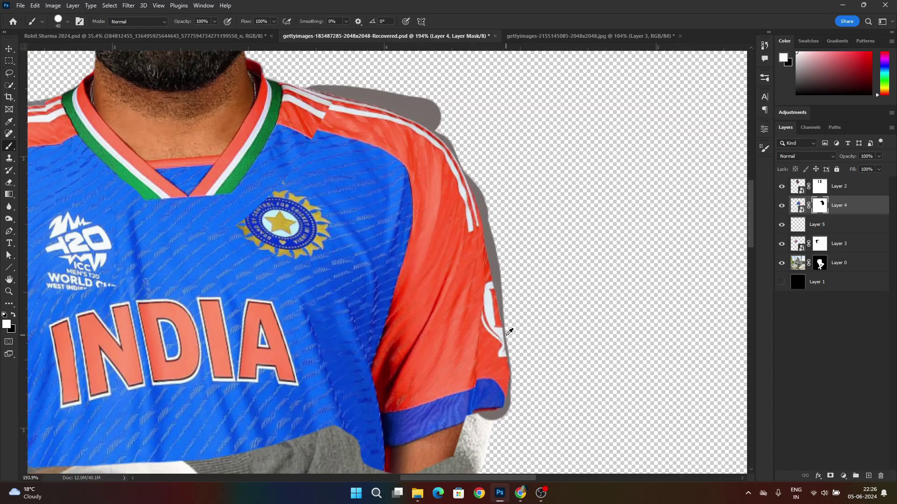
# Step: Paint black on Layer 4's mask to remove the grey backdrop along the right-hand shoulder and sleeve
pyautogui.scroll(1, 405, 219)
pyautogui.scroll(1, 296, 102)
pyautogui.press('x')
pyautogui.moveTo(296, 103)
pyautogui.mouseDown()
pyautogui.moveTo(431, 140)
pyautogui.moveTo(505, 181)
pyautogui.moveTo(558, 257)
pyautogui.mouseUp()
pyautogui.scroll(3, 505, 173)
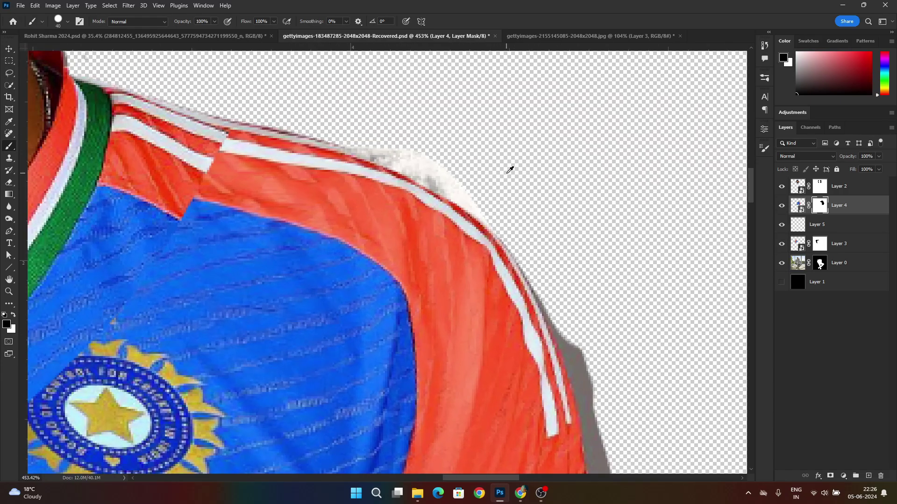
pyautogui.hotkey('ctrl', 'z')
pyautogui.moveTo(506, 186)
pyautogui.mouseDown()
pyautogui.moveTo(412, 129)
pyautogui.moveTo(174, 66)
pyautogui.mouseUp()
pyautogui.moveTo(593, 284); pyautogui.dragTo(360, 131)
pyautogui.scroll(-3, 362, 132)
pyautogui.moveTo(296, 57)
pyautogui.mouseDown()
pyautogui.moveTo(319, 81)
pyautogui.moveTo(353, 153)
pyautogui.moveTo(383, 281)
pyautogui.moveTo(445, 450)
pyautogui.mouseUp()
pyautogui.scroll(-4, 388, 183)
pyautogui.moveTo(413, 279); pyautogui.dragTo(413, 367)
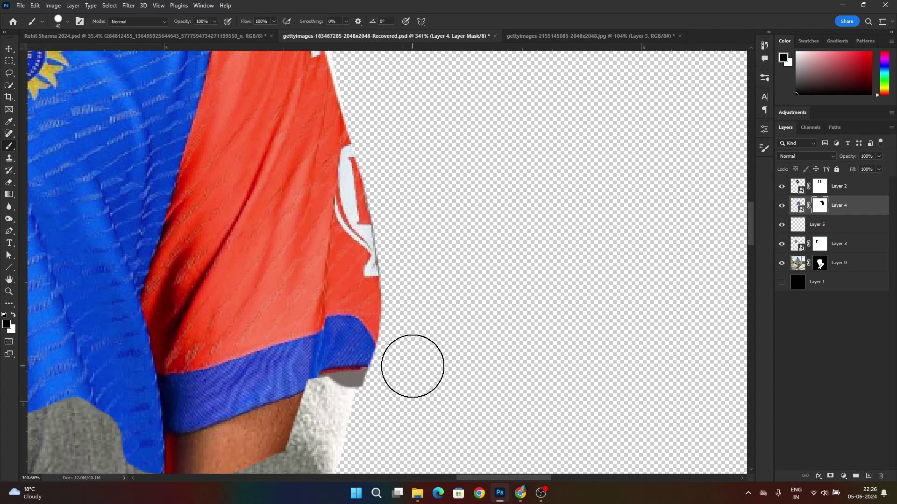
pyautogui.hotkey('ctrl', '0')
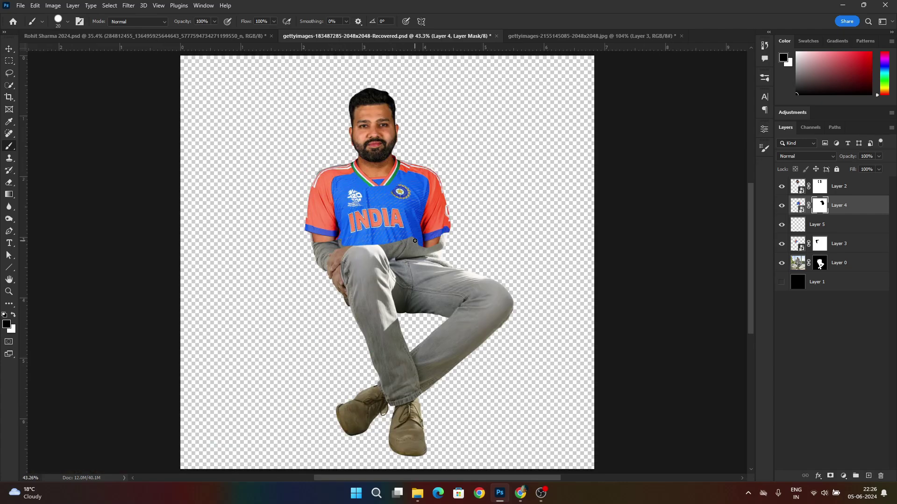
pyautogui.scroll(10, 411, 164)
pyautogui.press('v')
pyautogui.keyDown('ctrl'); pyautogui.click(402, 180); pyautogui.keyUp('ctrl')
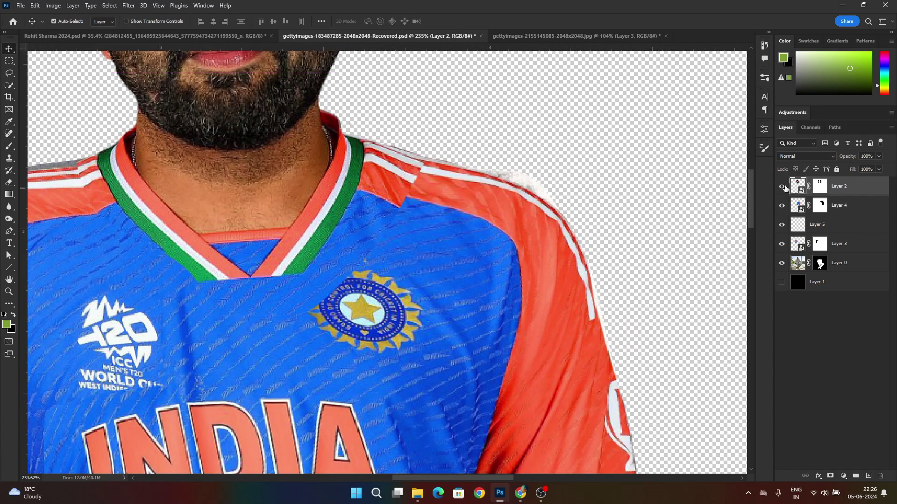
pyautogui.hotkey('ctrl', 't')
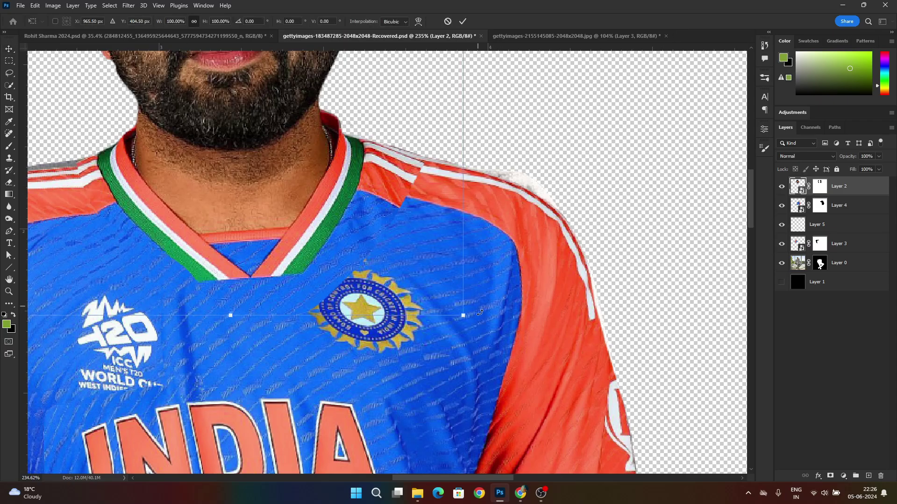
pyautogui.click(418, 21)
pyautogui.press('Return')
pyautogui.moveTo(463, 318); pyautogui.dragTo(464, 301)
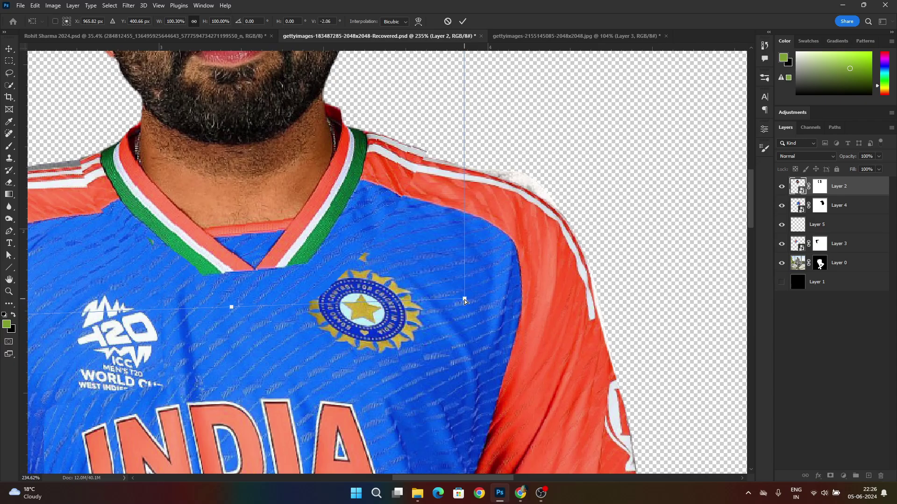
pyautogui.click(418, 21)
pyautogui.press('Return')
pyautogui.press('Escape')
# Step: Convert Layer 2, the head and collar layer, into a smart object that includes its mask
pyautogui.click(843, 206)
pyautogui.rightClick(851, 192)
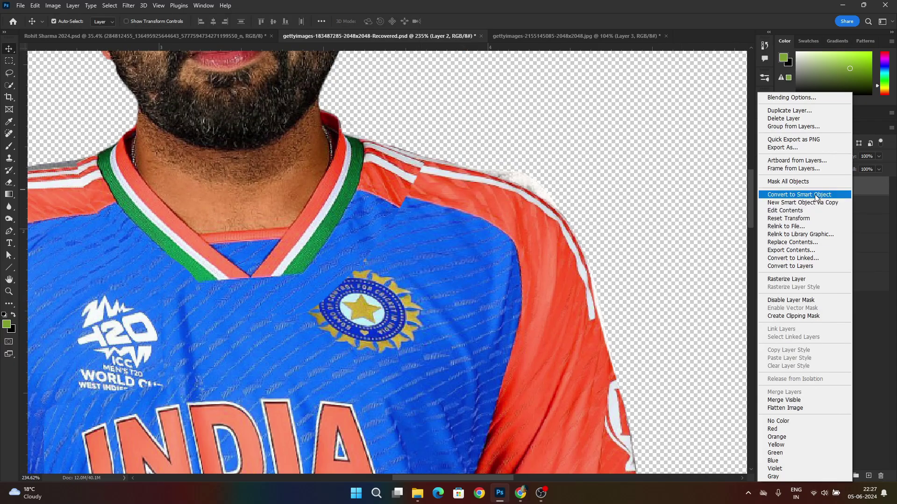
pyautogui.click(815, 195)
# Step: Split Layer 2's warp grid at the right-hand shoulder, pull the collar piece until its stripes meet the jersey's, and apply the warp
pyautogui.hotkey('ctrl', 't')
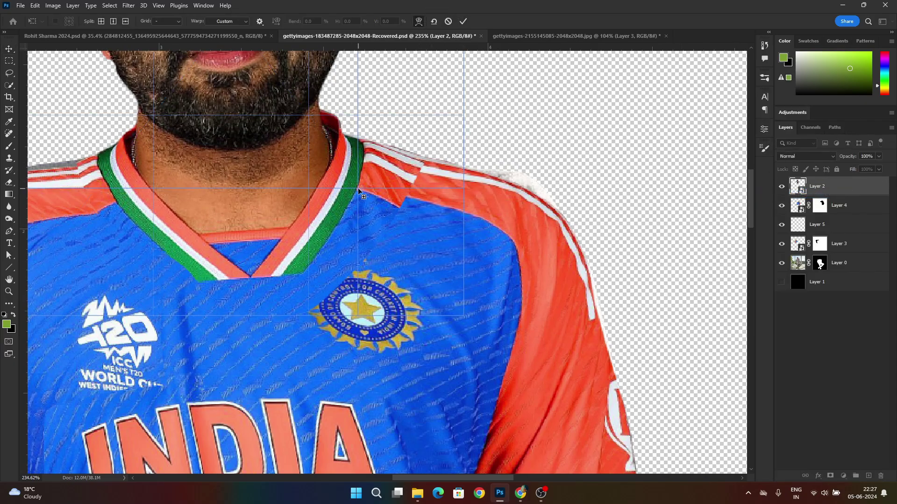
pyautogui.click(358, 188)
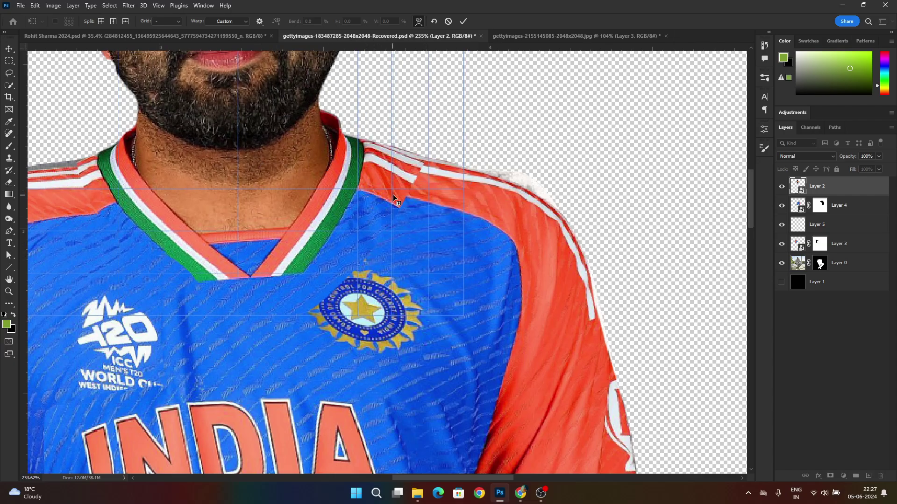
pyautogui.moveTo(401, 206); pyautogui.dragTo(416, 184)
pyautogui.moveTo(365, 162); pyautogui.dragTo(384, 158)
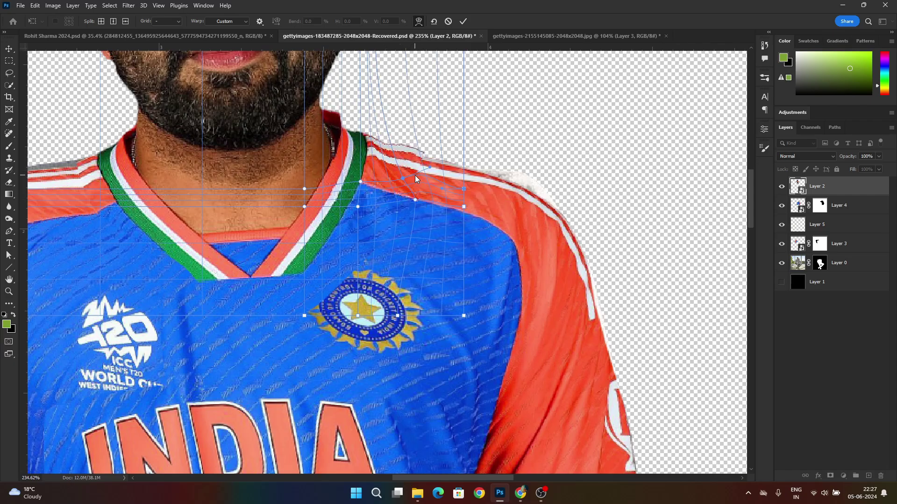
pyautogui.click(463, 21)
pyautogui.hotkey('ctrl', '0')
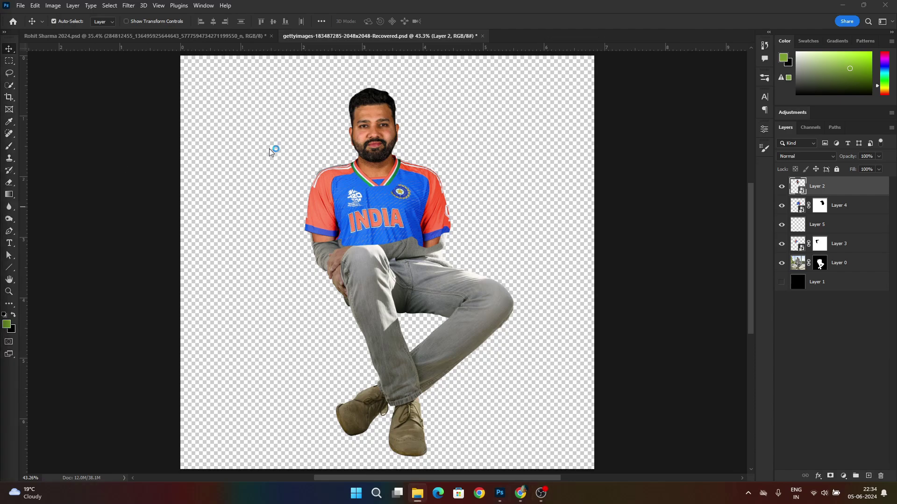
# Step: In the crossed-arms jersey photo, lasso both arms with the sleeve cuffs and copy them to a new layer
pyautogui.scroll(5, 472, 318)
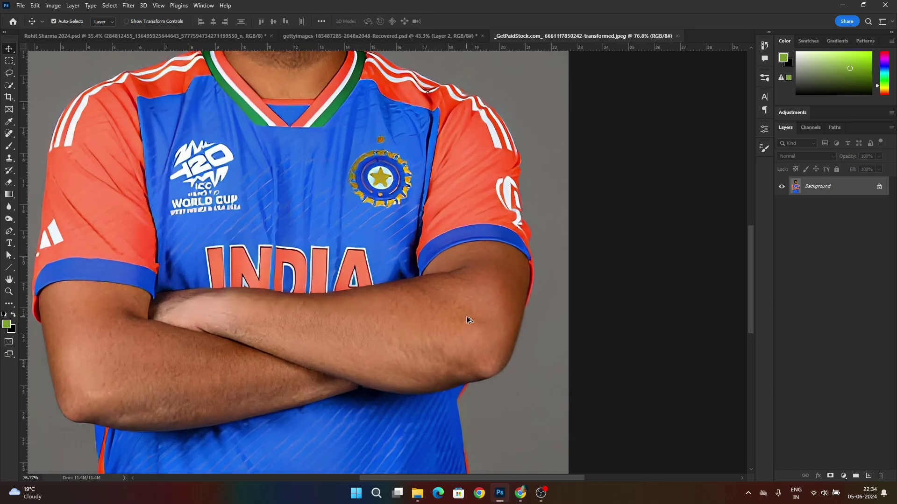
pyautogui.press('l')
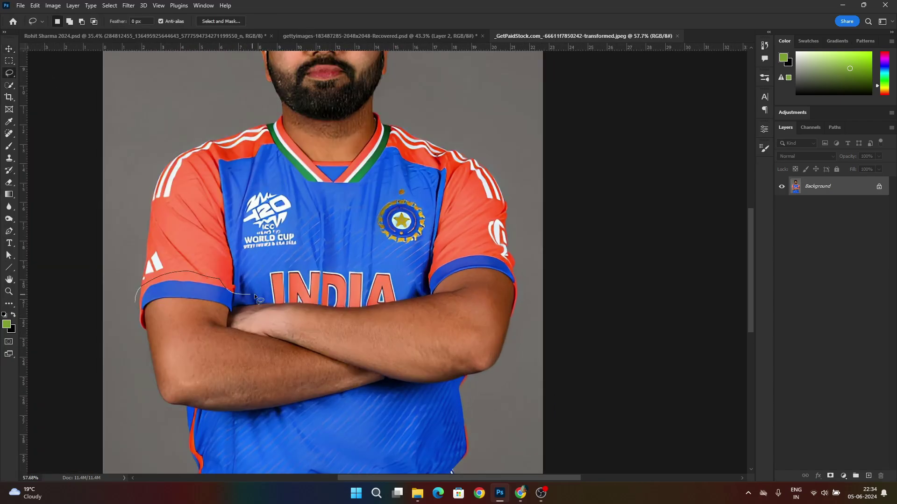
pyautogui.moveTo(154, 415); pyautogui.dragTo(131, 294)
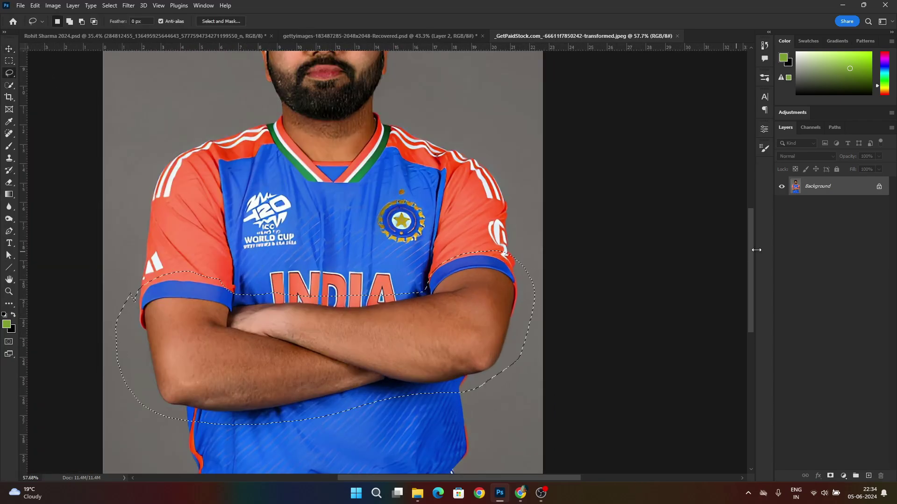
pyautogui.hotkey('ctrl', 'j')
# Step: Convert the copied arms layer to a smart object and bring it into the seated man composite
pyautogui.rightClick(835, 181)
pyautogui.click(815, 244)
pyautogui.moveTo(834, 185); pyautogui.dragTo(358, 255)
# Step: Scale the crossed arms down to about 12% over the torso and lower the layer's opacity to 56%
pyautogui.scroll(8, 487, 239)
pyautogui.hotkey('ctrl', 't')
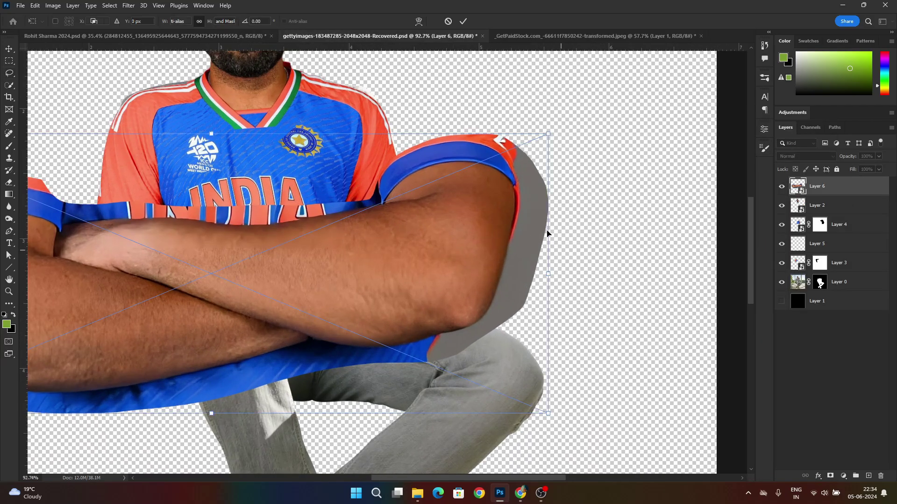
pyautogui.moveTo(553, 269); pyautogui.dragTo(330, 261)
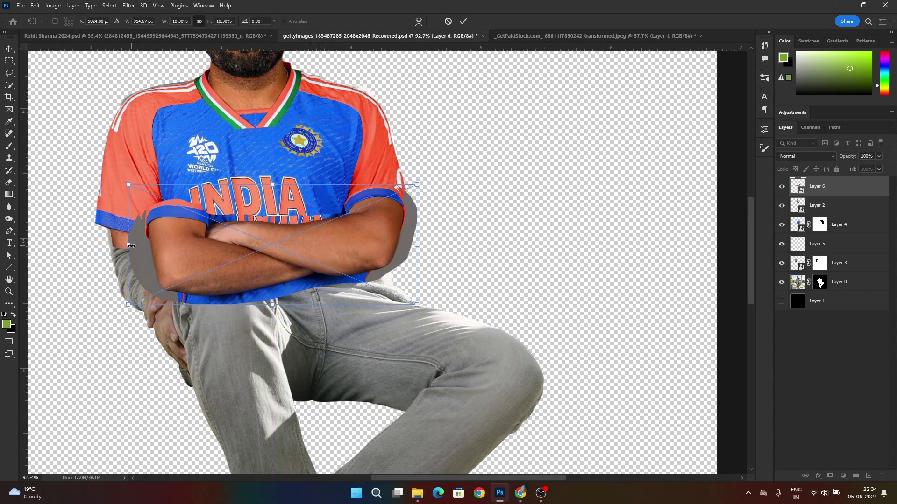
pyautogui.moveTo(131, 245); pyautogui.dragTo(74, 245)
pyautogui.moveTo(849, 158); pyautogui.dragTo(828, 158)
pyautogui.moveTo(365, 247); pyautogui.dragTo(343, 246)
pyautogui.press('Return')
# Step: With Layer 4 hidden, rotate Layer 6 about -8° onto the grey sweater's arm, then show Layer 4 and restore Layer 6's opacity to 100%
pyautogui.click(781, 224)
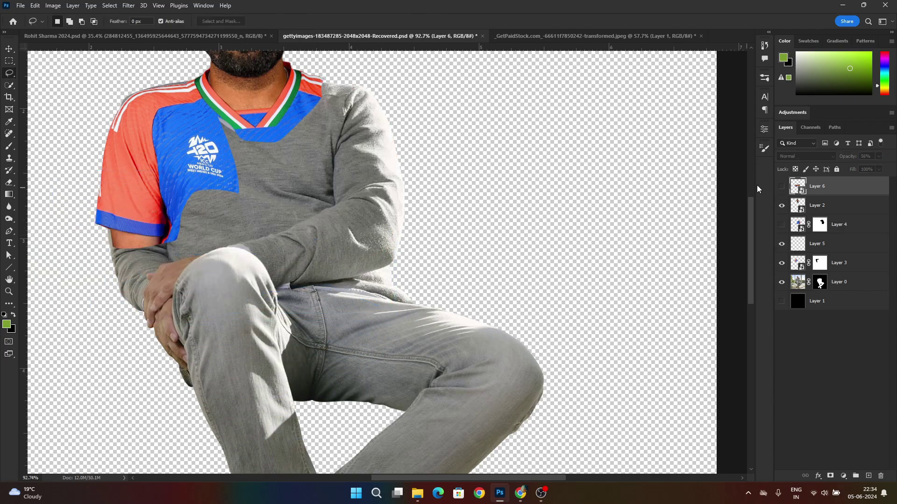
pyautogui.press('l')
pyautogui.moveTo(384, 227); pyautogui.dragTo(406, 225)
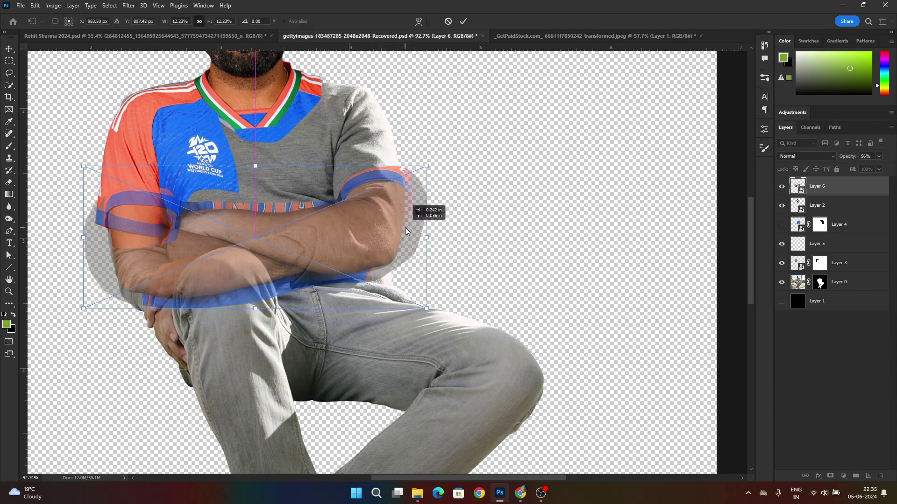
pyautogui.moveTo(474, 211); pyautogui.dragTo(473, 192)
pyautogui.moveTo(399, 196); pyautogui.dragTo(398, 221)
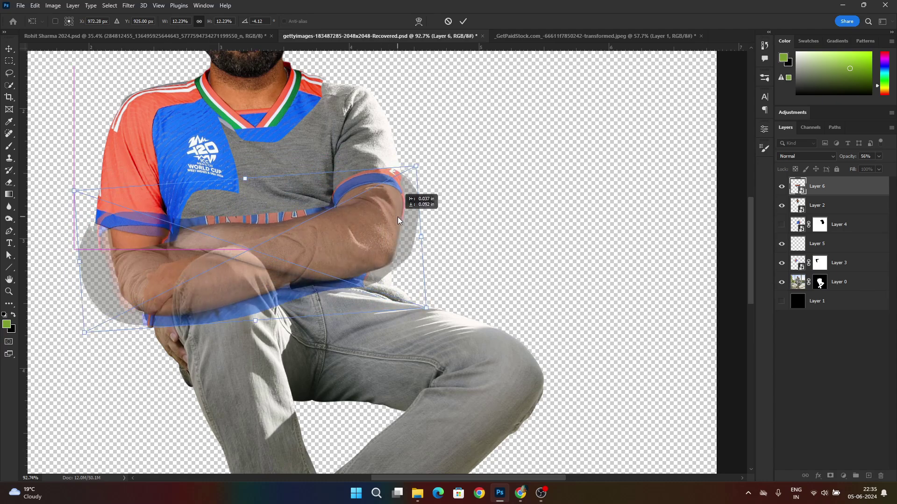
pyautogui.moveTo(80, 197)
pyautogui.mouseDown()
pyautogui.moveTo(126, 205)
pyautogui.moveTo(89, 221)
pyautogui.moveTo(82, 201)
pyautogui.mouseUp()
pyautogui.moveTo(449, 171); pyautogui.dragTo(466, 162)
pyautogui.moveTo(380, 217)
pyautogui.mouseDown()
pyautogui.moveTo(383, 233)
pyautogui.moveTo(383, 226)
pyautogui.mouseUp()
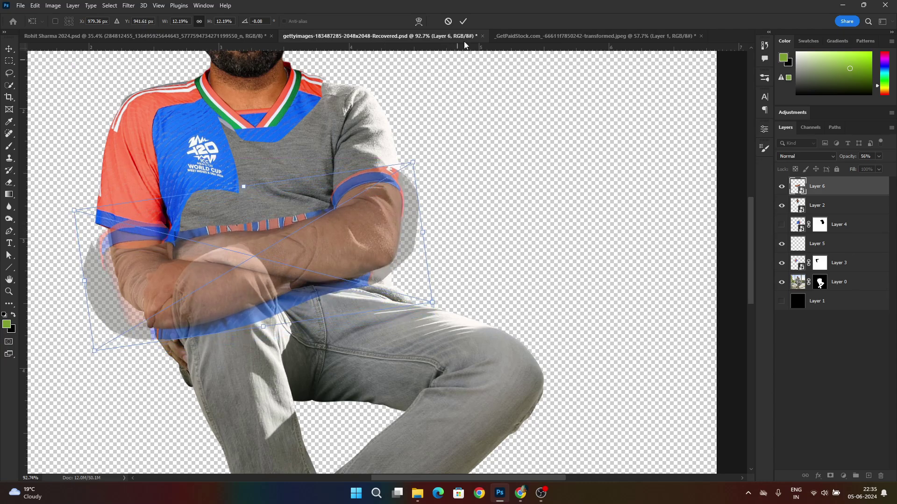
pyautogui.click(464, 21)
pyautogui.click(781, 224)
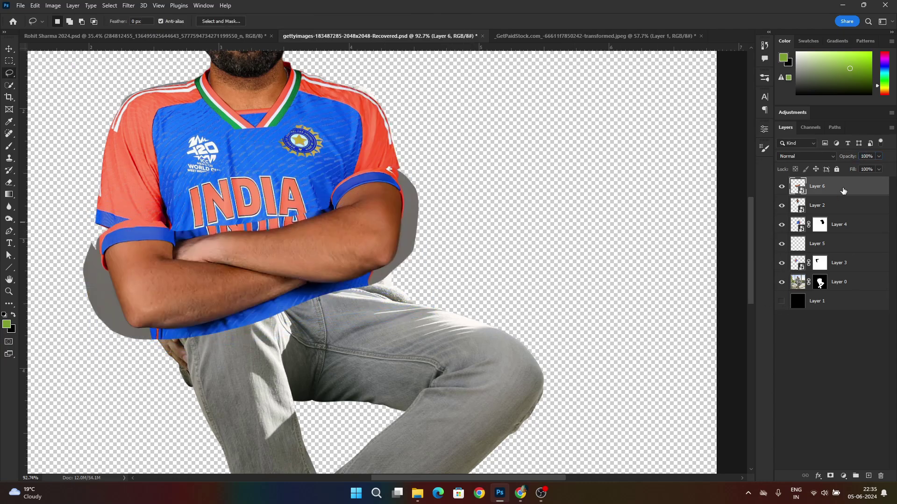
# Step: Try Layer 6 beneath Layer 4, and return it to the top of the layer stack
pyautogui.moveTo(843, 190); pyautogui.dragTo(827, 231)
pyautogui.scroll(3, 360, 228)
pyautogui.hotkey('ctrl', ']')
pyautogui.hotkey('ctrl', ']')
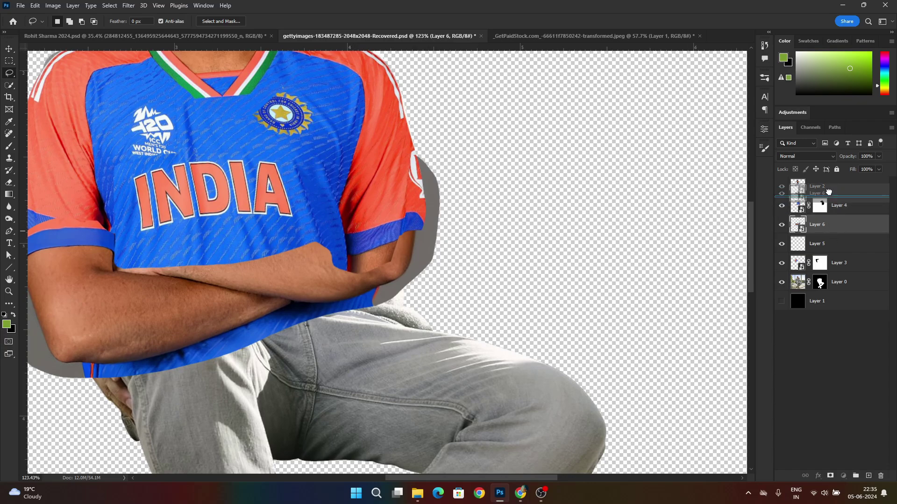
# Step: Warp Layer 6 around the right-hand sleeve cuff to line it up with the jersey's sleeve edge, and apply the warp
pyautogui.hotkey('ctrl', 't')
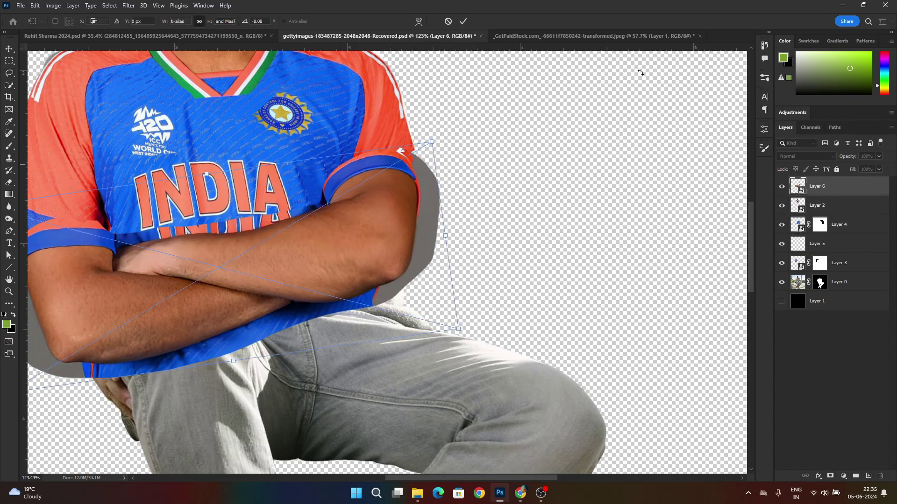
pyautogui.click(418, 22)
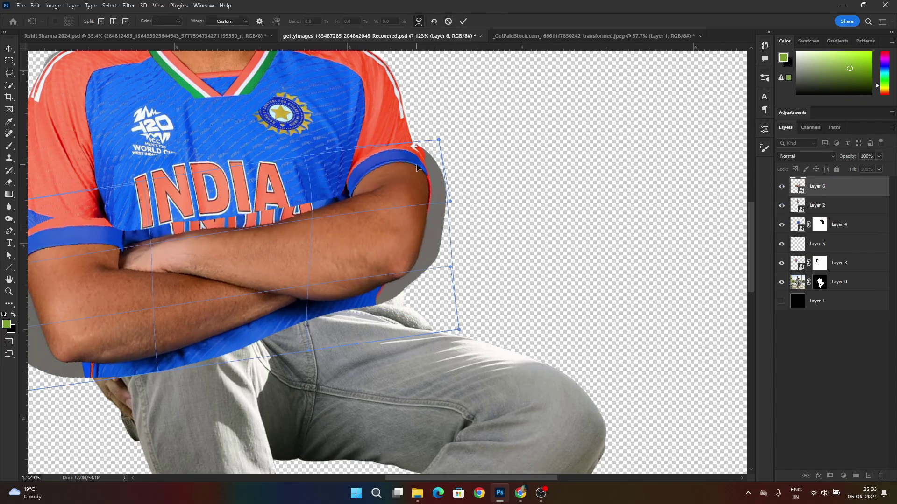
pyautogui.moveTo(416, 167); pyautogui.dragTo(411, 175)
pyautogui.click(463, 21)
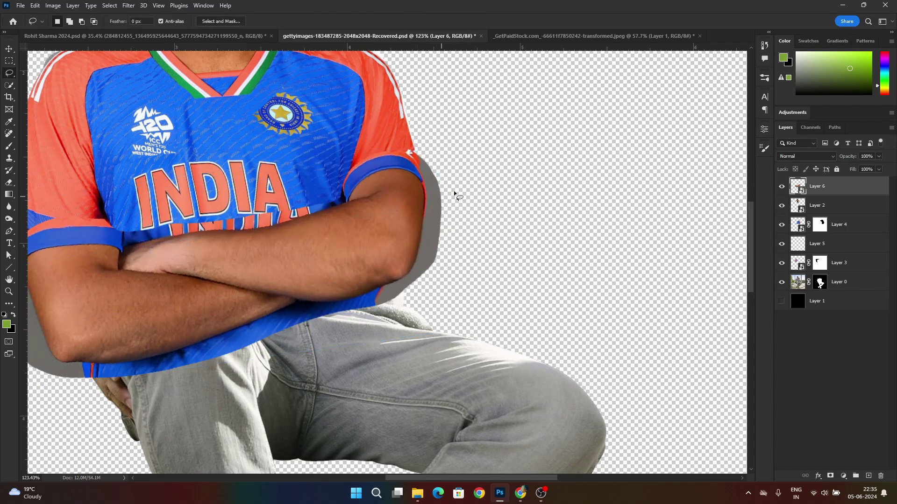
# Step: Add a mask to Layer 6 and paint out the grey backdrop around the right-hand arm and elbow with a size 60 brush
pyautogui.click(831, 476)
pyautogui.press('b')
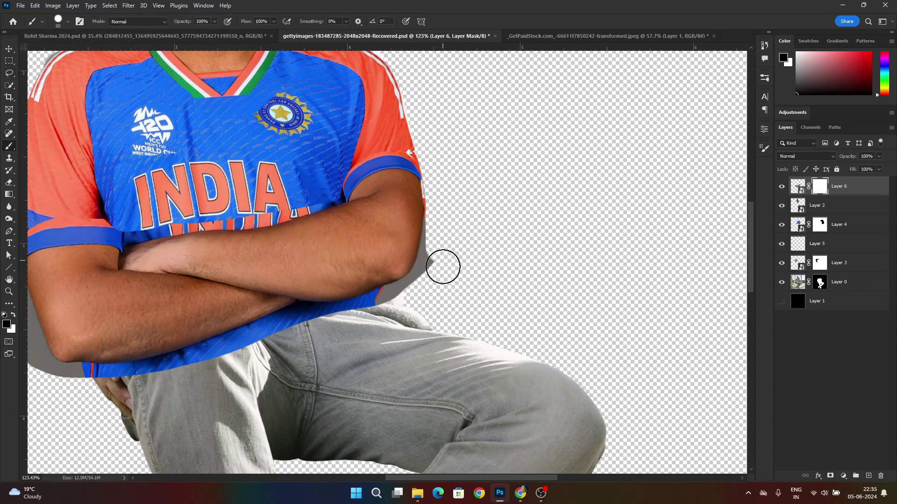
pyautogui.scroll(3, 448, 194)
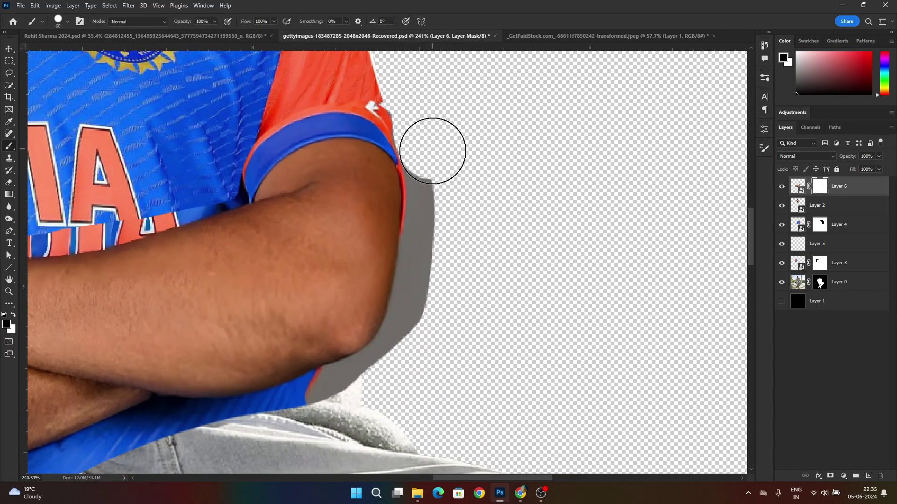
pyautogui.moveTo(432, 150); pyautogui.dragTo(445, 210)
pyautogui.moveTo(431, 247)
pyautogui.mouseDown()
pyautogui.moveTo(388, 366)
pyautogui.moveTo(262, 420)
pyautogui.moveTo(182, 435)
pyautogui.mouseUp()
# Step: Refine Layer 6's mask under the elbow, restoring the forearm's edge and removing the leftover backdrop and blue hem
pyautogui.scroll(2, 375, 258)
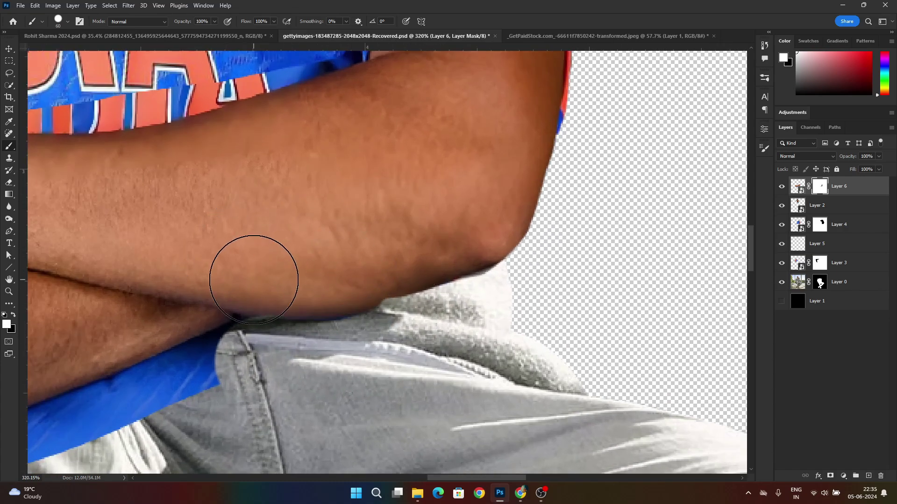
pyautogui.moveTo(251, 270); pyautogui.dragTo(496, 237)
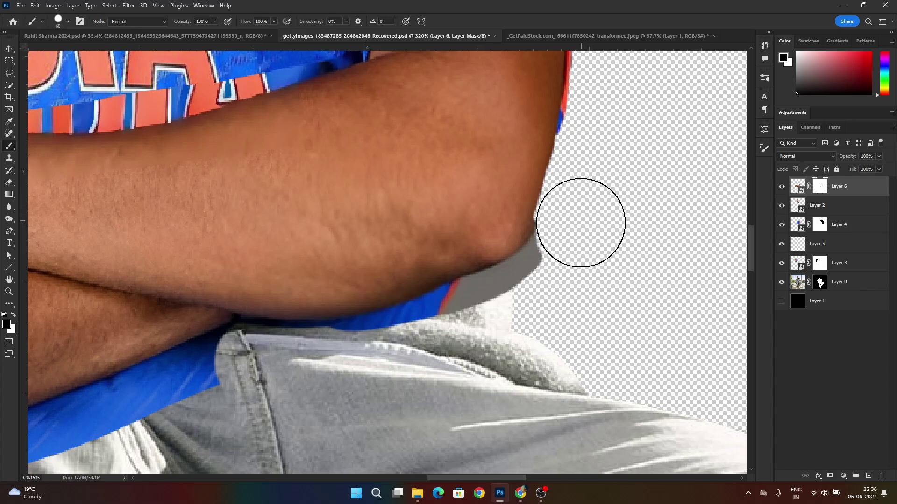
pyautogui.moveTo(580, 223)
pyautogui.mouseDown()
pyautogui.moveTo(504, 296)
pyautogui.moveTo(300, 371)
pyautogui.moveTo(430, 352)
pyautogui.mouseUp()
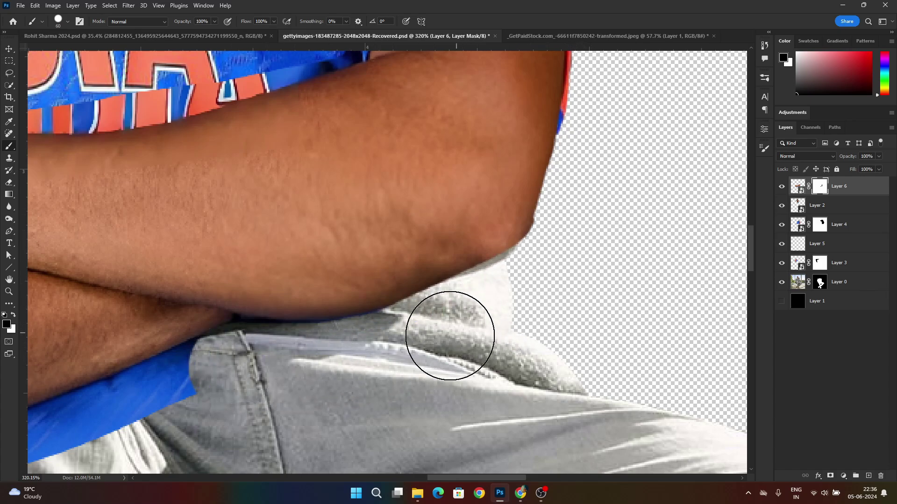
pyautogui.press('x')
pyautogui.scroll(1, 486, 214)
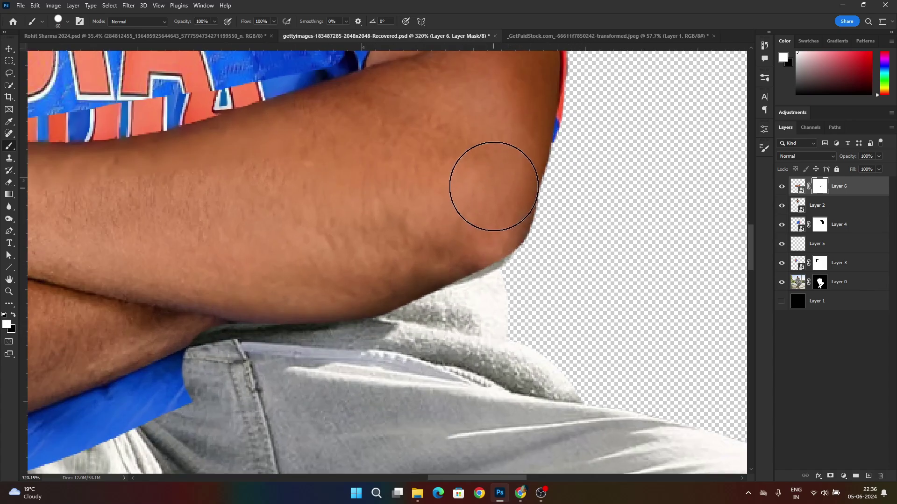
# Step: Paint black on Layer 6's mask to remove the jersey hem and lower forearm covering the raised knee and clasped hands
pyautogui.scroll(-5, 574, 227)
pyautogui.scroll(3, 460, 270)
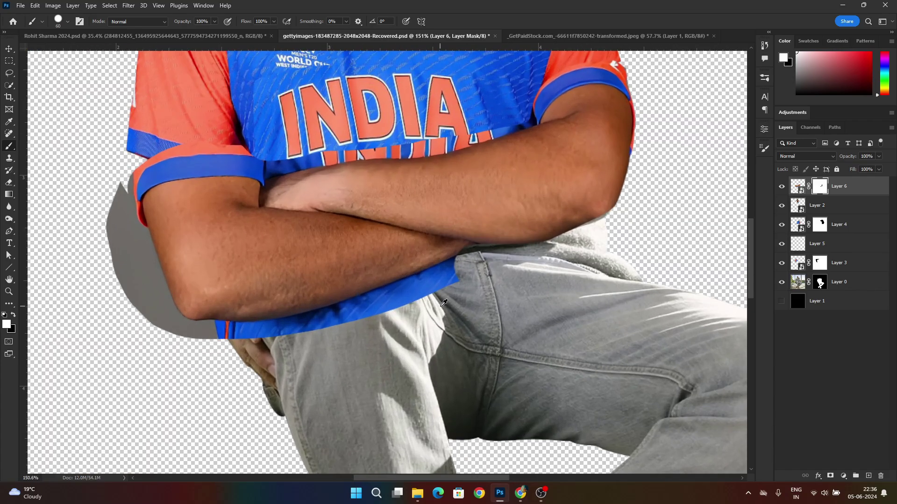
pyautogui.moveTo(491, 267)
pyautogui.mouseDown()
pyautogui.moveTo(296, 218)
pyautogui.moveTo(241, 215)
pyautogui.moveTo(174, 250)
pyautogui.moveTo(163, 233)
pyautogui.mouseUp()
pyautogui.press('x')
pyautogui.moveTo(461, 291)
pyautogui.mouseDown()
pyautogui.moveTo(367, 341)
pyautogui.moveTo(160, 370)
pyautogui.moveTo(120, 252)
pyautogui.mouseUp()
pyautogui.scroll(2, 150, 199)
pyautogui.moveTo(190, 173)
pyautogui.mouseDown()
pyautogui.moveTo(184, 108)
pyautogui.moveTo(196, 86)
pyautogui.mouseUp()
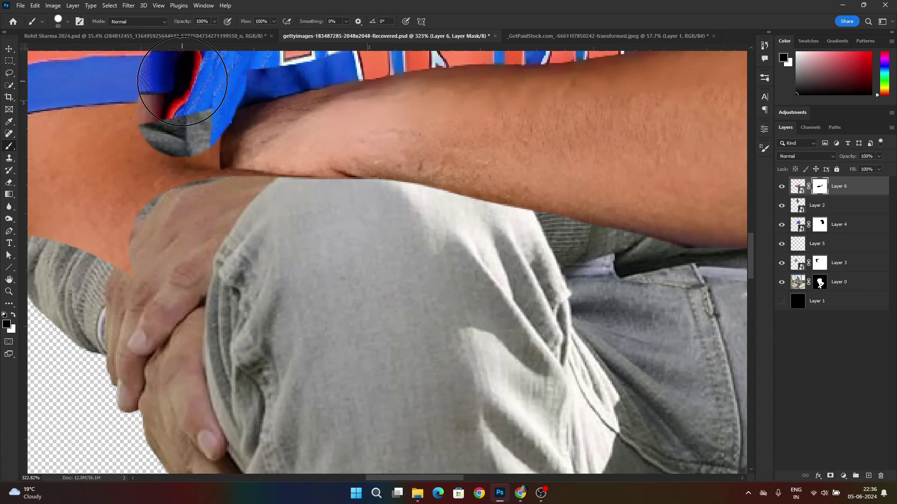
# Step: Mask out Layer 6's duplicate INDIA lettering and the remaining left-hand arm, cuff and grey backdrop
pyautogui.scroll(4, 196, 87)
pyautogui.moveTo(707, 159)
pyautogui.mouseDown()
pyautogui.moveTo(537, 213)
pyautogui.moveTo(331, 228)
pyautogui.moveTo(233, 247)
pyautogui.moveTo(147, 281)
pyautogui.moveTo(79, 259)
pyautogui.moveTo(122, 196)
pyautogui.mouseUp()
pyautogui.scroll(-4, 119, 357)
pyautogui.moveTo(120, 357)
pyautogui.mouseDown()
pyautogui.moveTo(248, 310)
pyautogui.moveTo(134, 210)
pyautogui.moveTo(102, 241)
pyautogui.mouseUp()
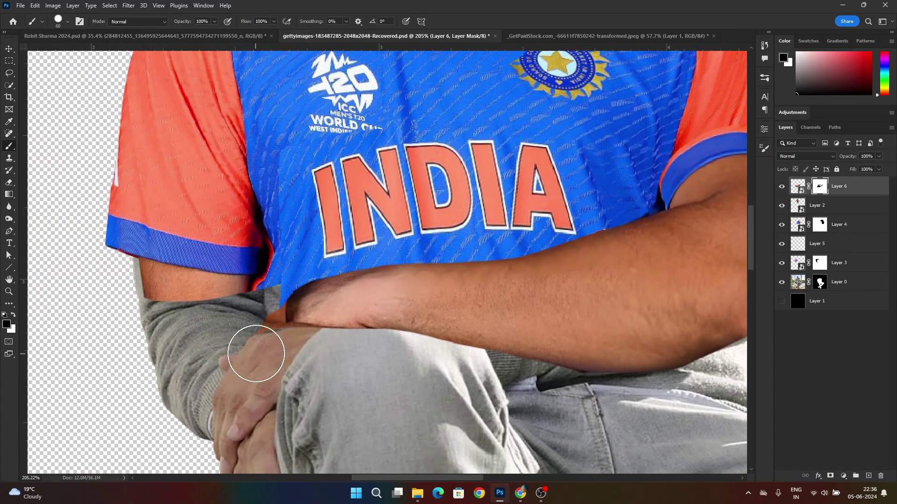
# Step: Touch up Layer 6's mask below the INDIA lettering and around the wrist end of the forearm
pyautogui.press('x')
pyautogui.scroll(-2, 340, 313)
pyautogui.scroll(-2, 617, 337)
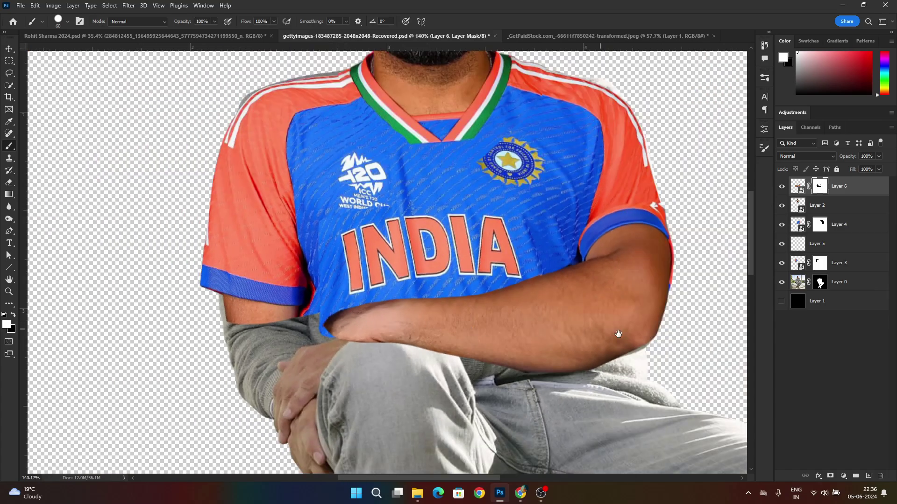
pyautogui.scroll(4, 529, 371)
pyautogui.scroll(-3, 593, 282)
pyautogui.scroll(-3, 543, 181)
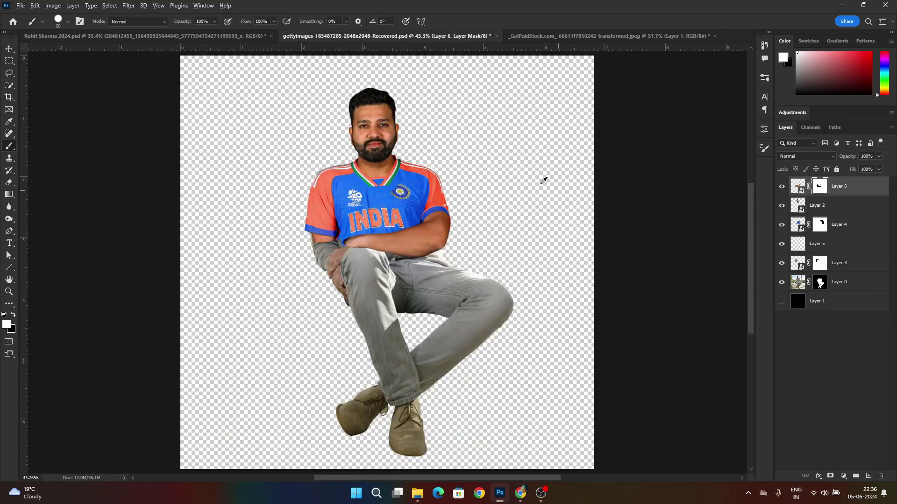
pyautogui.scroll(-1, 418, 202)
pyautogui.scroll(3, 445, 196)
pyautogui.scroll(4, 445, 196)
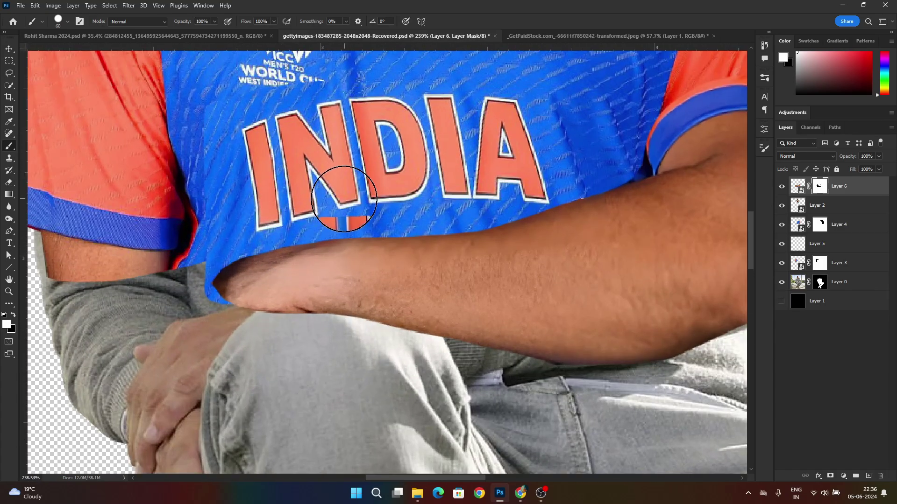
pyautogui.moveTo(344, 199); pyautogui.dragTo(364, 199)
pyautogui.scroll(-4, 171, 279)
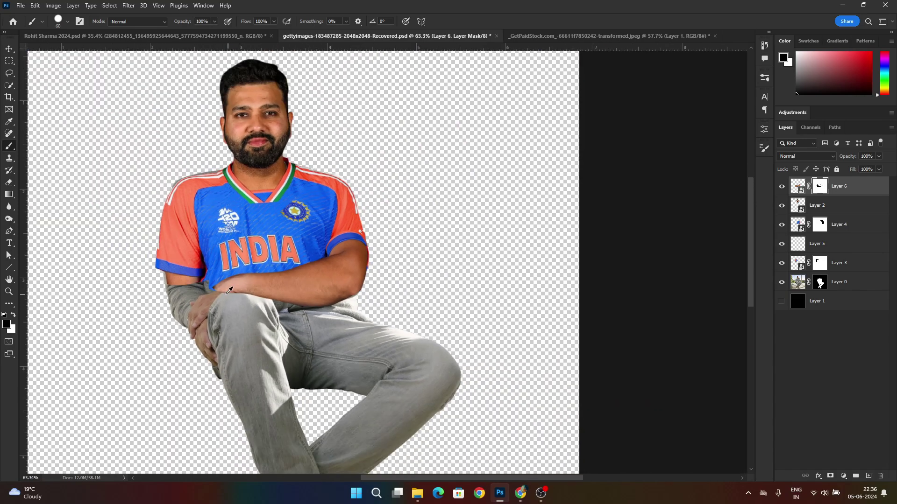
pyautogui.scroll(4, 262, 227)
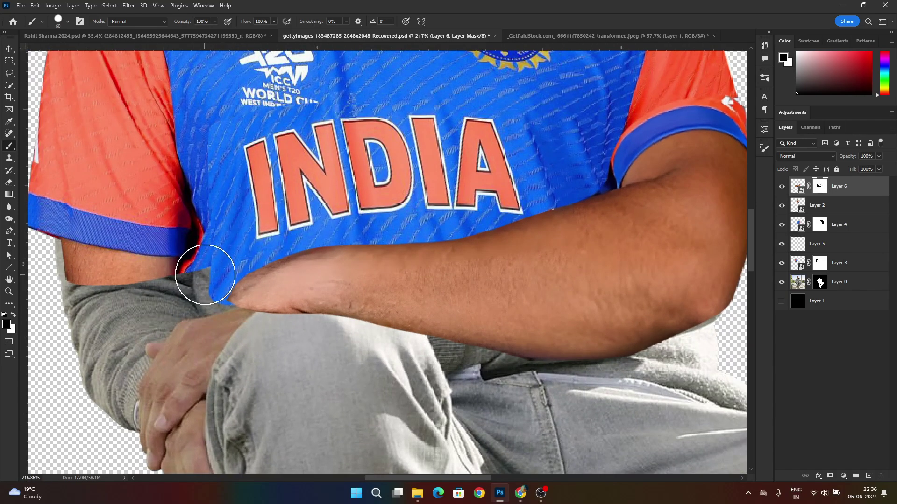
pyautogui.scroll(-4, 406, 249)
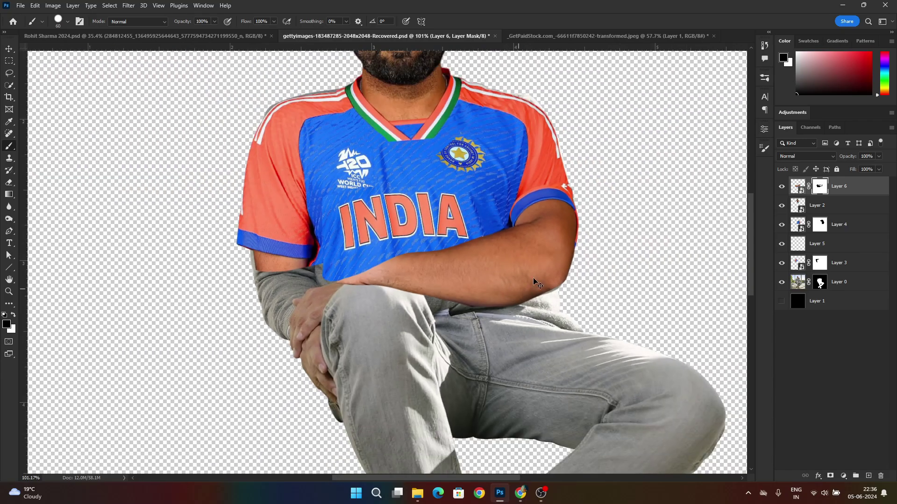
pyautogui.scroll(4, 406, 249)
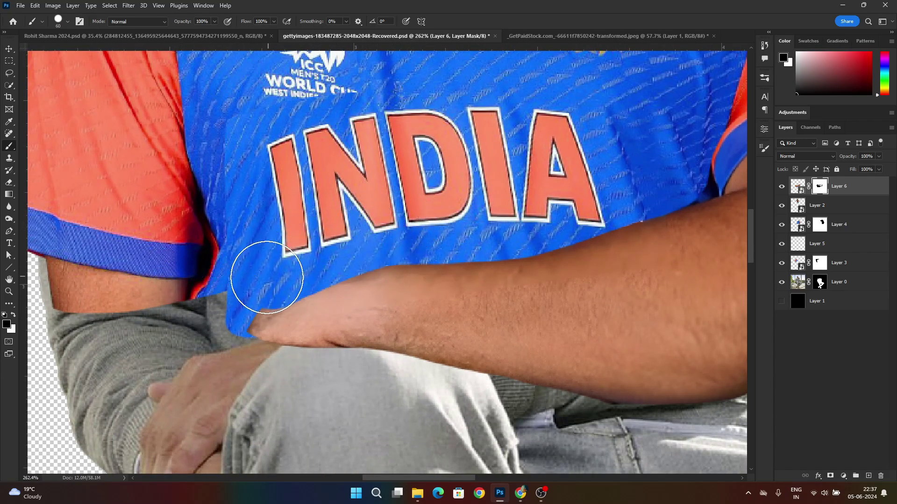
pyautogui.scroll(-6, 497, 296)
pyautogui.scroll(4, 497, 297)
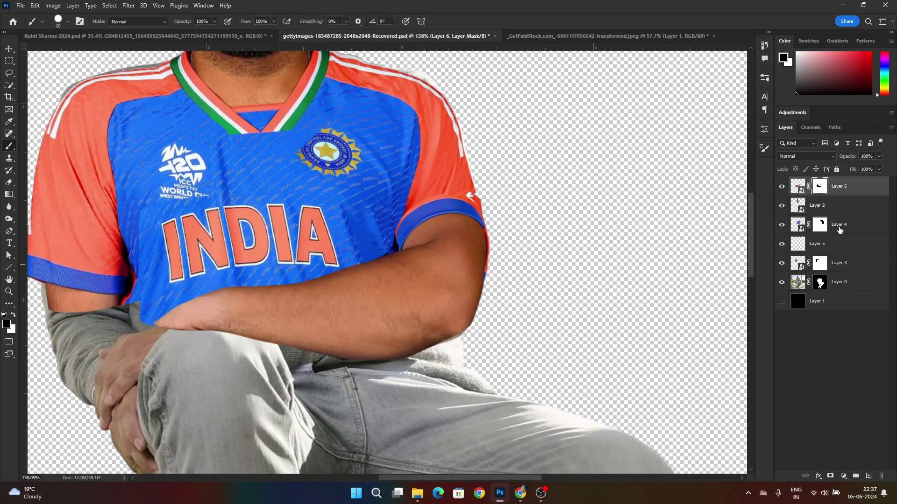
# Step: Nudge Layer 6's forearm slightly down so that it rests closer to the raised knee
pyautogui.click(798, 185)
pyautogui.press('v')
pyautogui.hotkey('shift', 'Down')
pyautogui.hotkey('shift', 'Down')
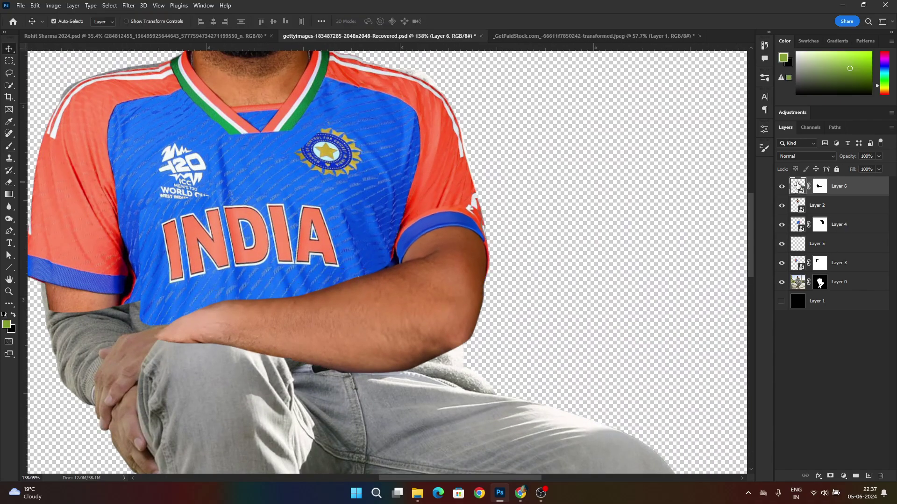
pyautogui.hotkey('shift', 'Up')
pyautogui.press('Up')
pyautogui.press('Up')
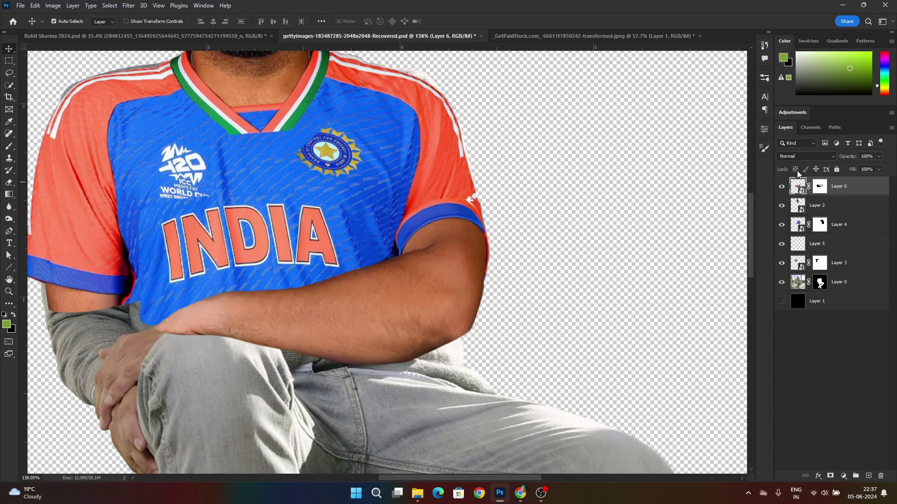
# Step: Lower Layer 6 to 44% opacity and Layer 4 to 76%, then mask Layer 4's jersey off the raised knee with Layer 6 hidden
pyautogui.moveTo(852, 158); pyautogui.dragTo(826, 158)
pyautogui.scroll(2, 178, 320)
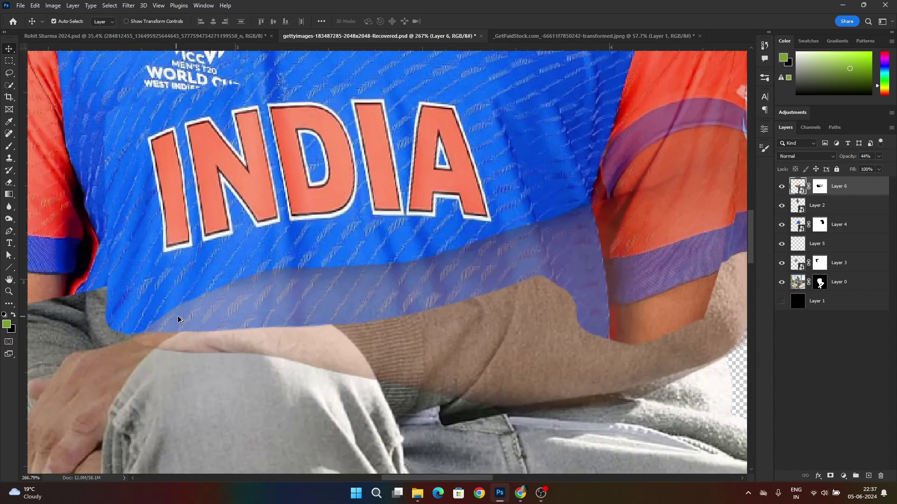
pyautogui.click(782, 187)
pyautogui.click(782, 188)
pyautogui.click(782, 187)
pyautogui.click(841, 225)
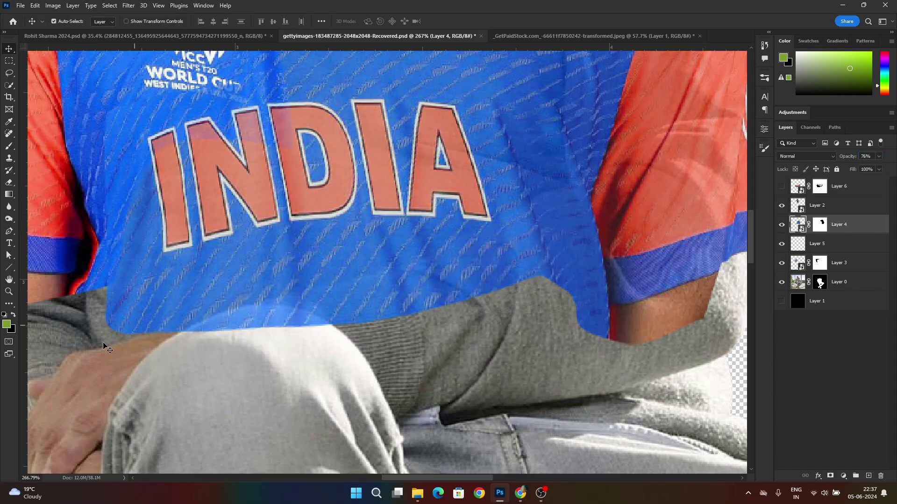
pyautogui.click(821, 226)
pyautogui.press('d')
pyautogui.press('b')
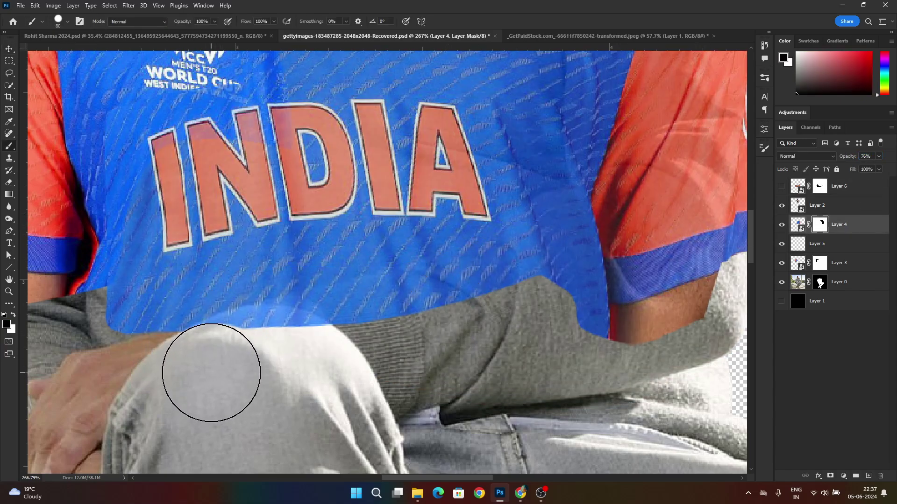
pyautogui.moveTo(207, 374)
pyautogui.mouseDown()
pyautogui.moveTo(253, 353)
pyautogui.moveTo(436, 367)
pyautogui.mouseUp()
# Step: Show Layer 6 again and paint black on its mask to clear the forearm covering the raised knee
pyautogui.click(783, 188)
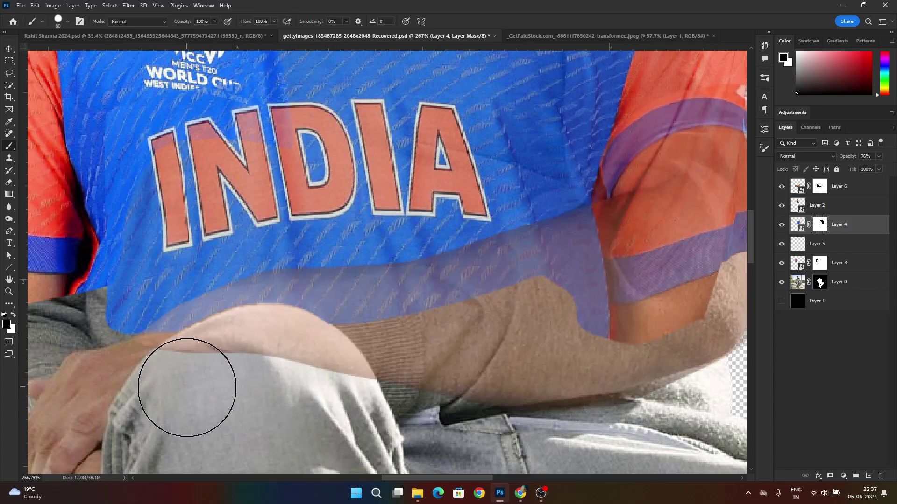
pyautogui.click(820, 187)
pyautogui.moveTo(179, 390)
pyautogui.mouseDown()
pyautogui.moveTo(250, 355)
pyautogui.moveTo(301, 365)
pyautogui.mouseUp()
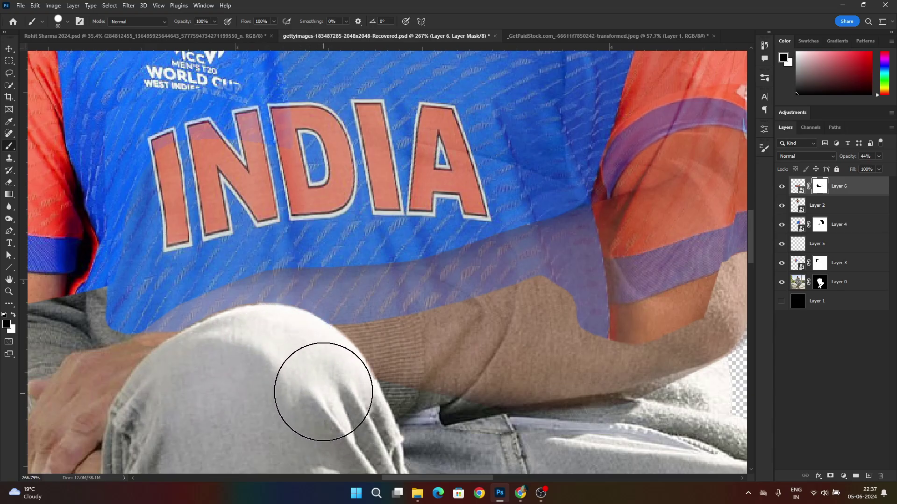
# Step: Set the opacity of Layer 6 and Layer 4 back to 100% and compare the result with Layer 4 hidden
pyautogui.moveTo(850, 162); pyautogui.dragTo(876, 160)
pyautogui.click(841, 225)
pyautogui.scroll(-8, 381, 261)
pyautogui.scroll(5, 399, 288)
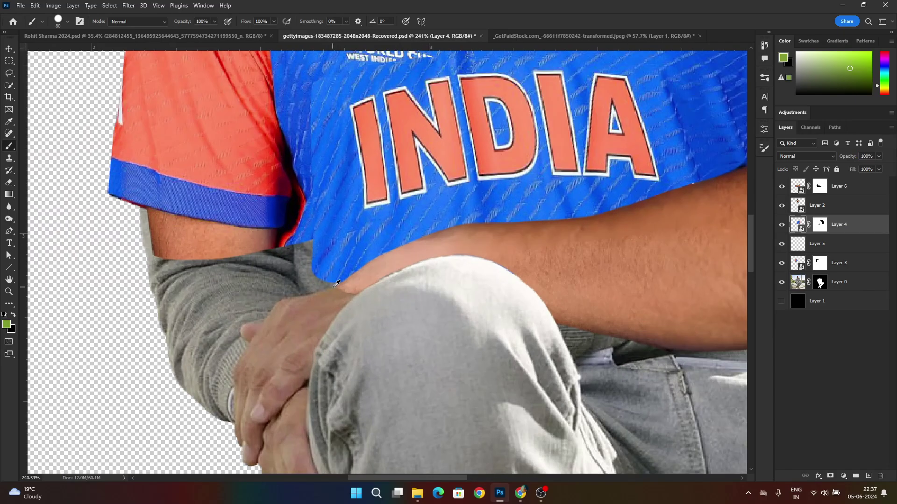
pyautogui.click(781, 225)
pyautogui.click(781, 225)
# Step: Refine Layer 6's mask around the right-hand sleeve, blue cuff and armpit with a size 20 brush
pyautogui.click(820, 186)
pyautogui.press('d')
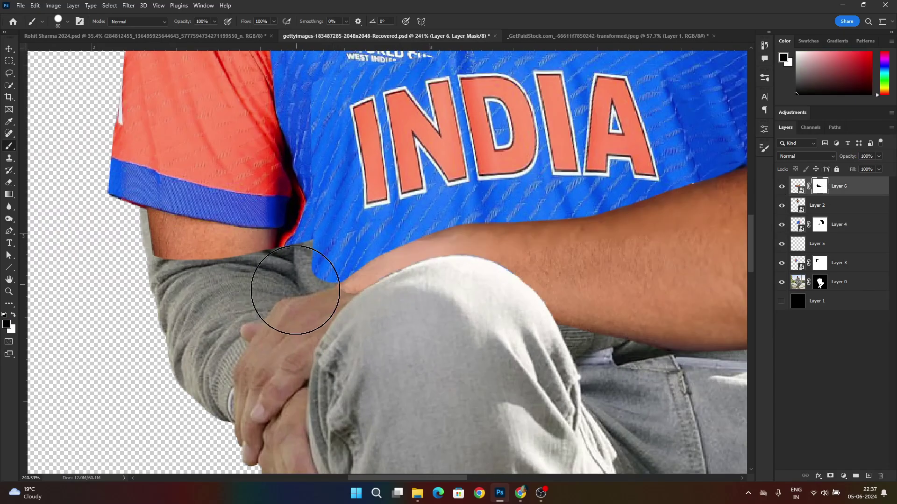
pyautogui.scroll(-9, 413, 247)
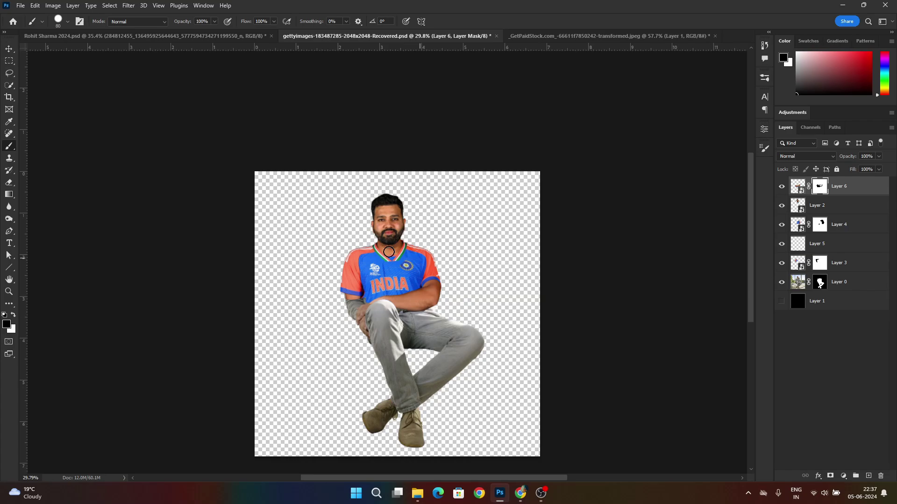
pyautogui.scroll(11, 434, 266)
pyautogui.scroll(-2, 498, 266)
pyautogui.scroll(-1, 430, 245)
pyautogui.press('[')
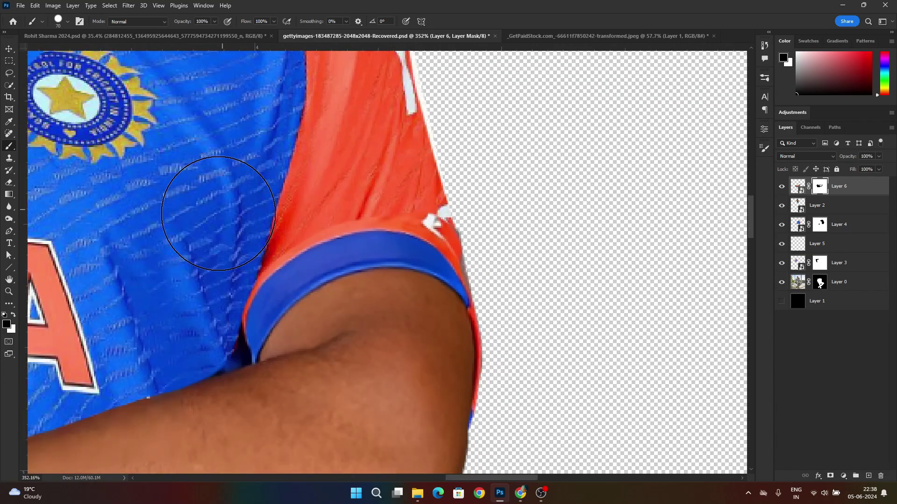
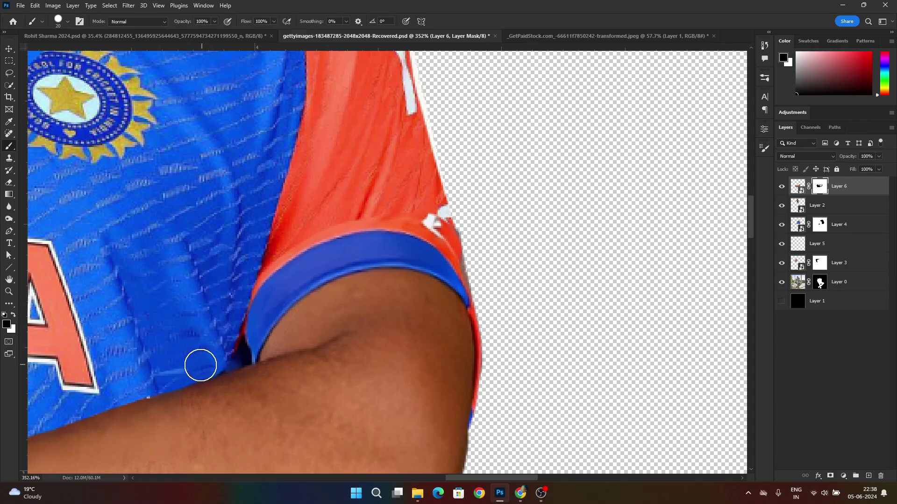
pyautogui.scroll(-8, 226, 256)
pyautogui.scroll(9, 522, 225)
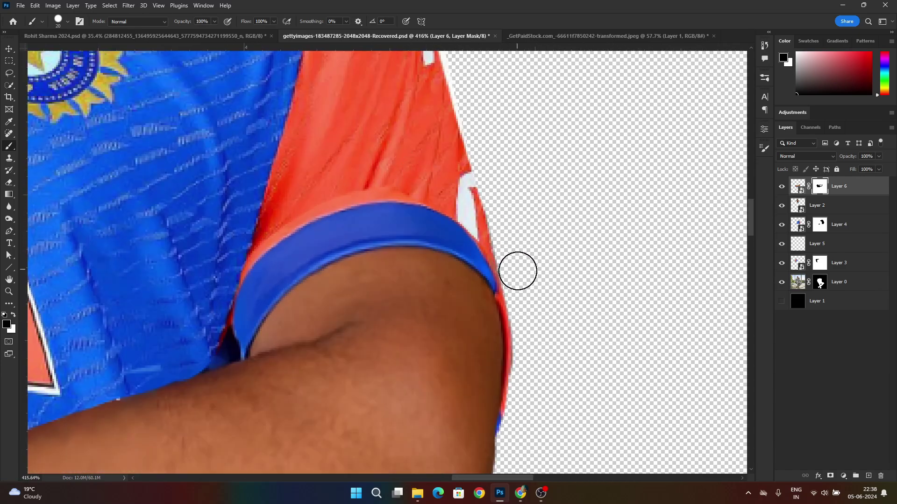
pyautogui.scroll(3, 533, 314)
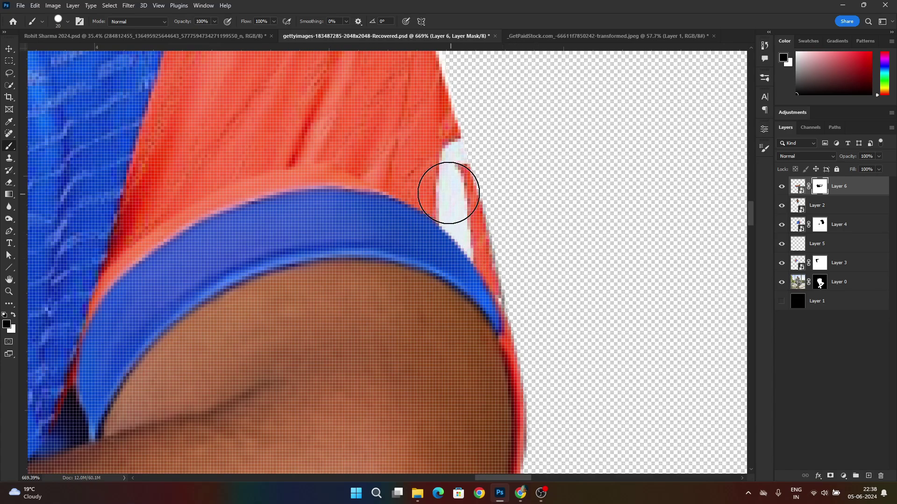
pyautogui.moveTo(214, 219); pyautogui.dragTo(360, 274)
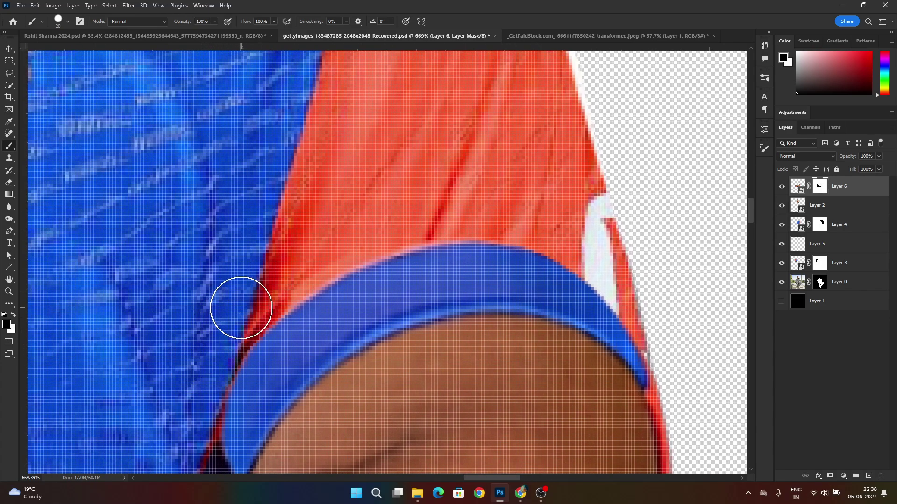
pyautogui.scroll(-10, 654, 245)
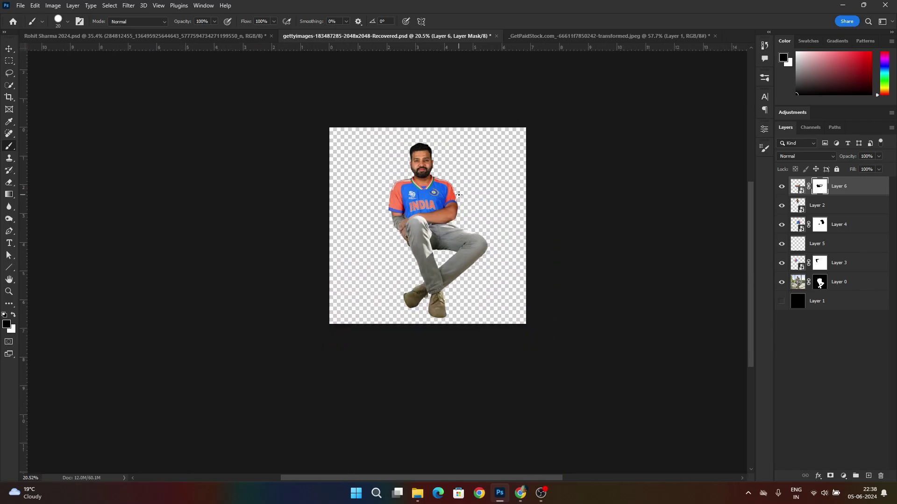
pyautogui.scroll(4, 458, 195)
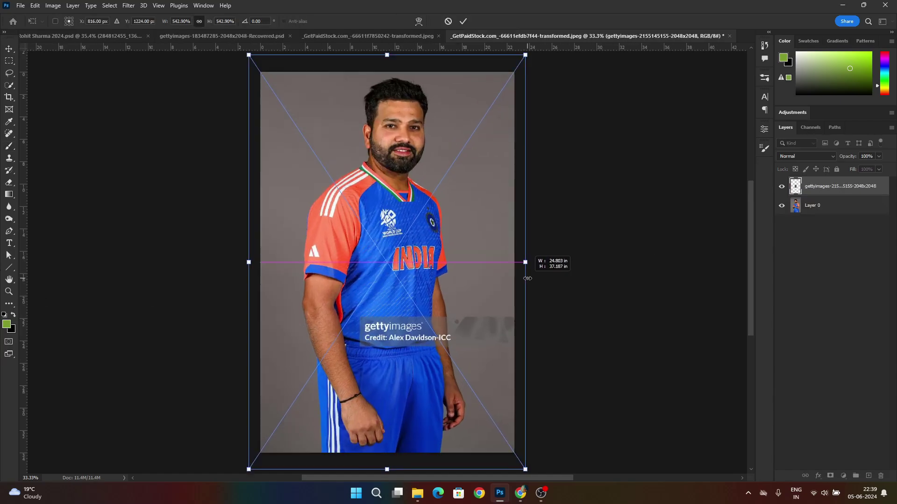
# Step: Apply the placed standing photo's enlargement and copy a freehand selection of the bare left-hand arm, cuff and fist to a new layer
pyautogui.press('Return')
pyautogui.press('l')
pyautogui.moveTo(275, 233); pyautogui.dragTo(342, 276)
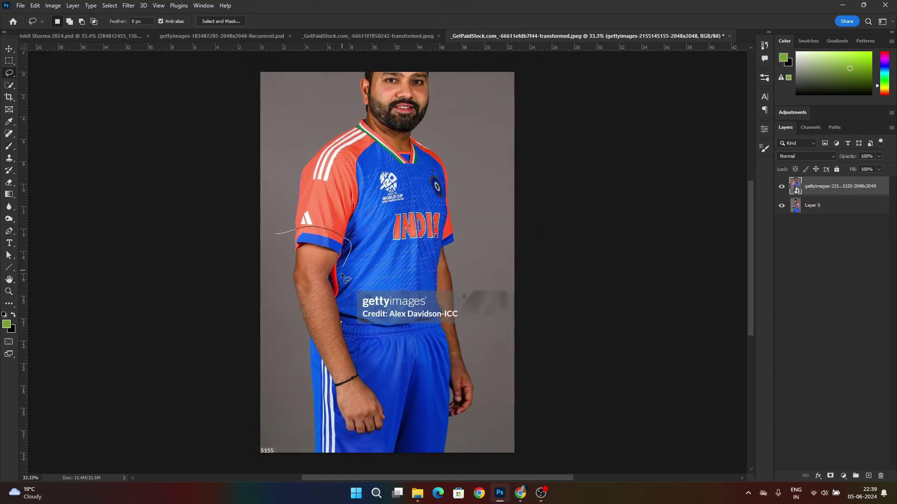
pyautogui.hotkey('ctrl', 'j')
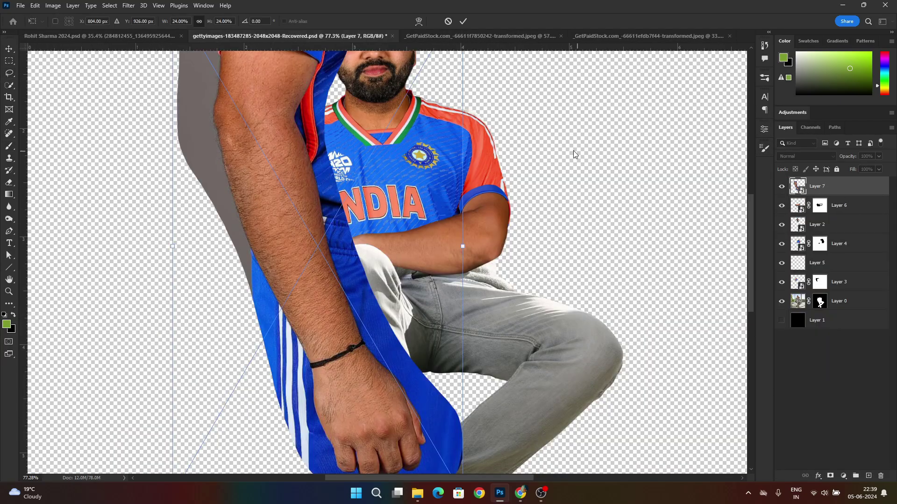
# Step: Scale down the Layer 7 arm in the seated composite and align its cuff with the left-hand sleeve
pyautogui.moveTo(369, 256); pyautogui.dragTo(341, 287)
pyautogui.click(463, 21)
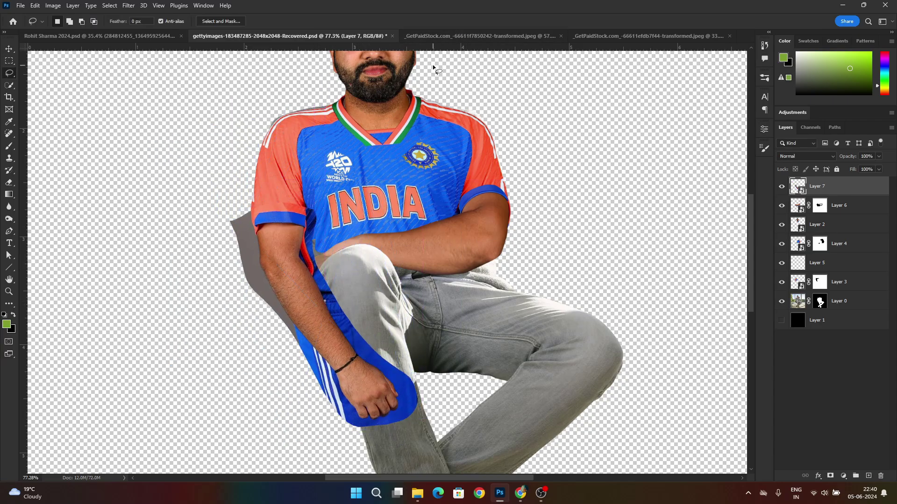
pyautogui.press('v')
pyautogui.scroll(6, 269, 192)
pyautogui.moveTo(297, 240); pyautogui.dragTo(302, 259)
pyautogui.scroll(-2, 302, 260)
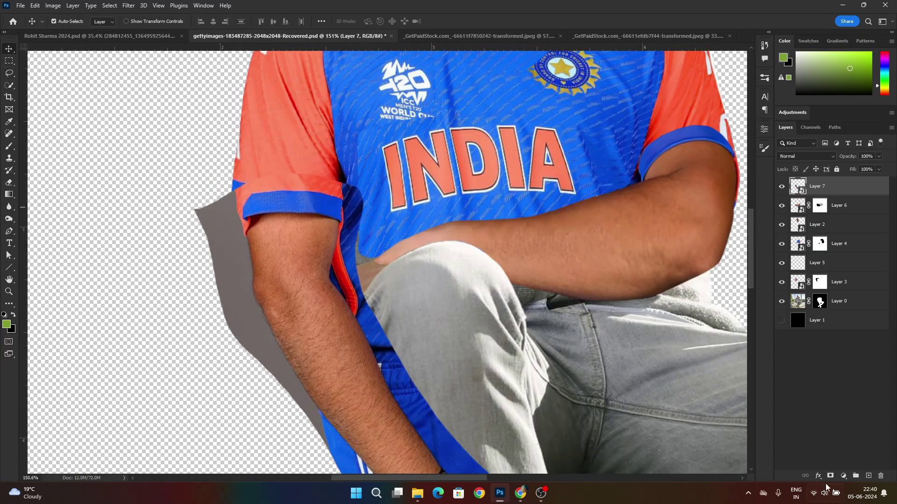
# Step: Add a mask to Layer 7 and paint out the jersey between the new arm and the raised knee with a size 20 brush
pyautogui.click(830, 476)
pyautogui.press('b')
pyautogui.scroll(-3, 352, 95)
pyautogui.moveTo(342, 200); pyautogui.dragTo(411, 334)
pyautogui.scroll(5, 369, 171)
pyautogui.moveTo(301, 186); pyautogui.dragTo(416, 369)
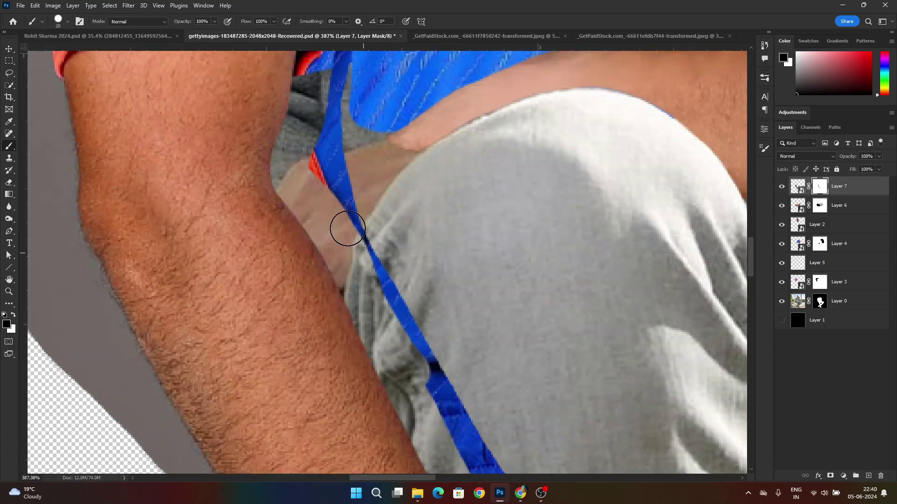
# Step: Mask out Layer 7's remaining blue jersey and shorts over the raised leg down to the wrist, enlarging the brush to size 35
pyautogui.scroll(-3, 346, 230)
pyautogui.press(']')
pyautogui.moveTo(337, 260)
pyautogui.mouseDown()
pyautogui.moveTo(278, 100)
pyautogui.moveTo(362, 355)
pyautogui.mouseUp()
pyautogui.moveTo(374, 348); pyautogui.dragTo(240, 168)
pyautogui.moveTo(411, 385); pyautogui.dragTo(259, 231)
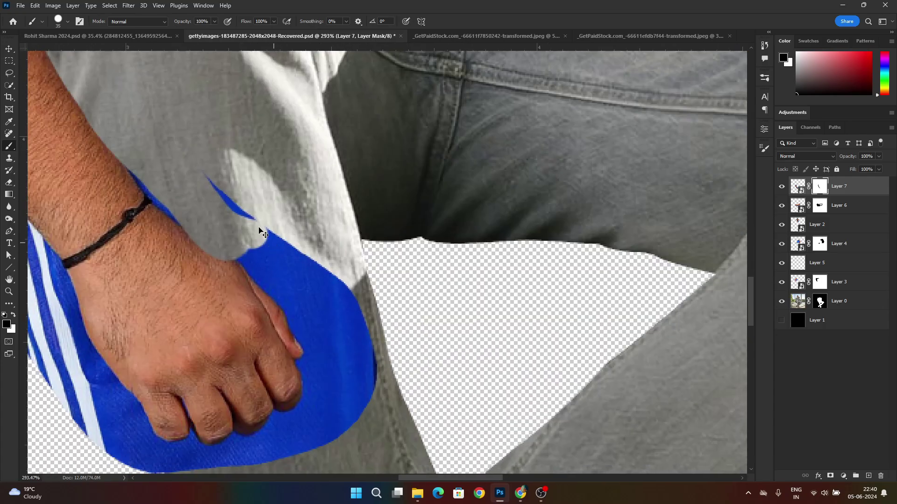
pyautogui.press(']')
pyautogui.press(']')
pyautogui.moveTo(134, 140)
pyautogui.mouseDown()
pyautogui.moveTo(263, 252)
pyautogui.moveTo(318, 285)
pyautogui.moveTo(345, 322)
pyautogui.mouseUp()
pyautogui.moveTo(149, 89); pyautogui.dragTo(226, 210)
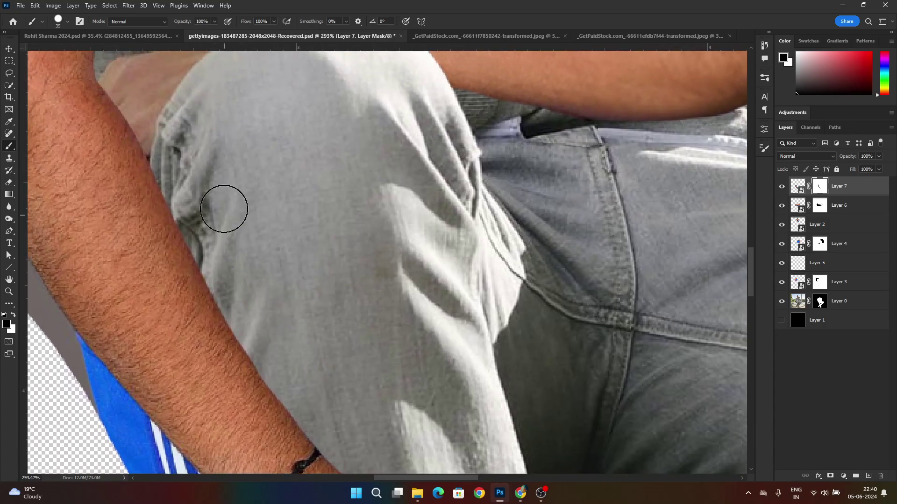
# Step: Paint out the grey backdrop and striped blue shorts along the outer edge of Layer 7's forearm and hand
pyautogui.scroll(-3, 226, 210)
pyautogui.moveTo(157, 158)
pyautogui.mouseDown()
pyautogui.moveTo(272, 304)
pyautogui.moveTo(265, 285)
pyautogui.mouseUp()
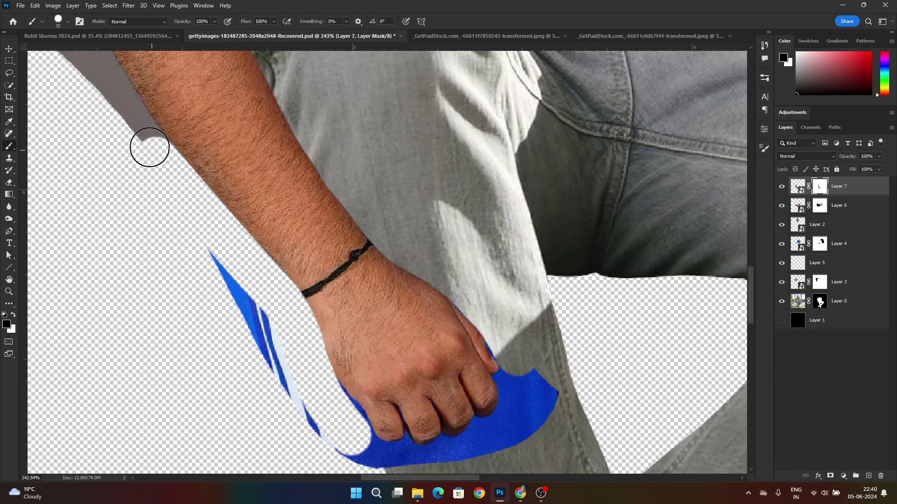
pyautogui.moveTo(150, 148); pyautogui.dragTo(339, 416)
pyautogui.moveTo(232, 133)
pyautogui.mouseDown()
pyautogui.moveTo(242, 186)
pyautogui.moveTo(372, 419)
pyautogui.mouseUp()
pyautogui.moveTo(214, 55)
pyautogui.mouseDown()
pyautogui.moveTo(243, 224)
pyautogui.moveTo(222, 364)
pyautogui.mouseUp()
pyautogui.moveTo(222, 364)
pyautogui.mouseDown()
pyautogui.moveTo(182, 168)
pyautogui.moveTo(236, 292)
pyautogui.mouseUp()
# Step: Paint out the grey backdrop left along the outer edge of Layer 7's upper forearm with a size 25 brush
pyautogui.scroll(-3, 182, 194)
pyautogui.scroll(3, 204, 194)
pyautogui.scroll(3, 196, 178)
pyautogui.press('[')
pyautogui.press('[')
pyautogui.moveTo(312, 465); pyautogui.dragTo(216, 340)
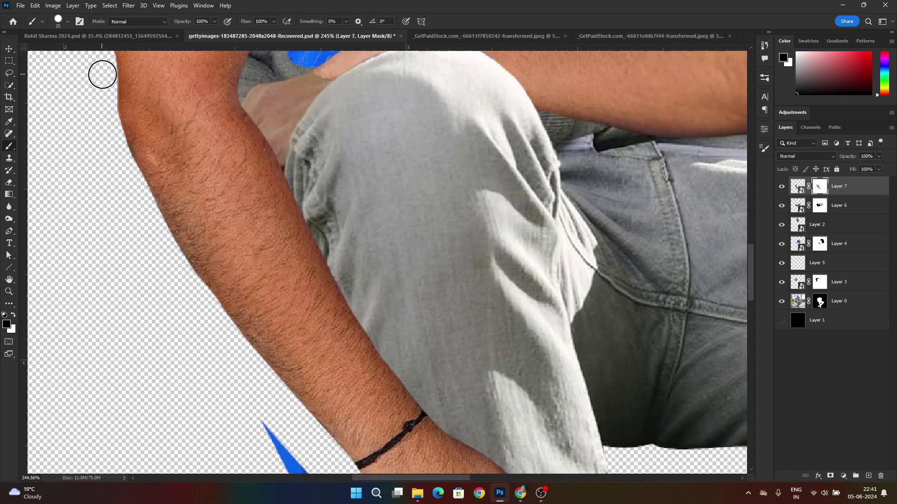
# Step: Mask out the striped blue shorts beside Layer 7's wrist and below the little finger, reducing the brush to size 15
pyautogui.scroll(-3, 464, 396)
pyautogui.hscroll(2, 464, 395)
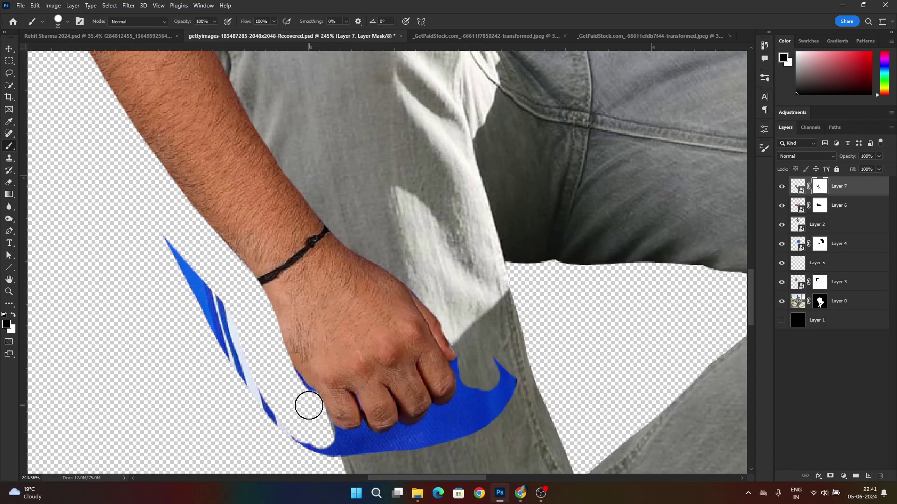
pyautogui.moveTo(308, 405); pyautogui.dragTo(217, 303)
pyautogui.press('[')
pyautogui.scroll(-3, 326, 374)
pyautogui.click(344, 387)
# Step: Paint out the remaining blue fabric between and below Layer 7's fingers, using a small brush close to the skin
pyautogui.scroll(4, 354, 358)
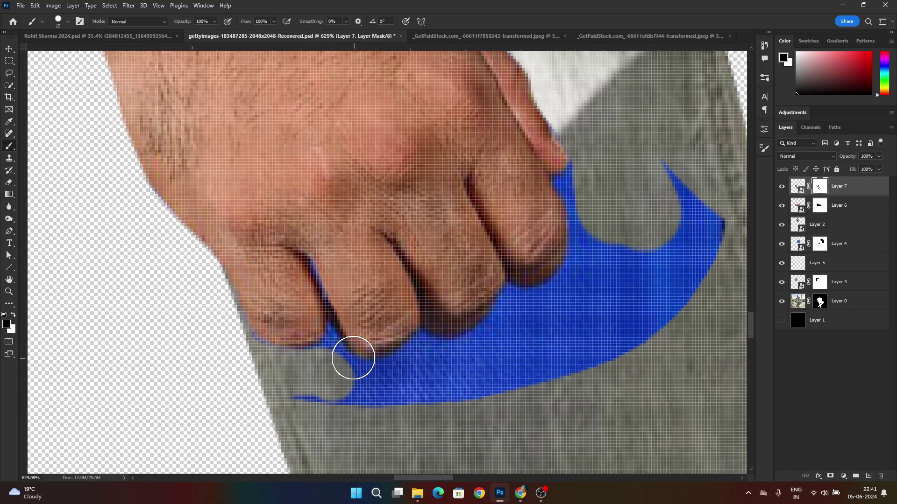
pyautogui.scroll(-1, 351, 353)
pyautogui.press(']')
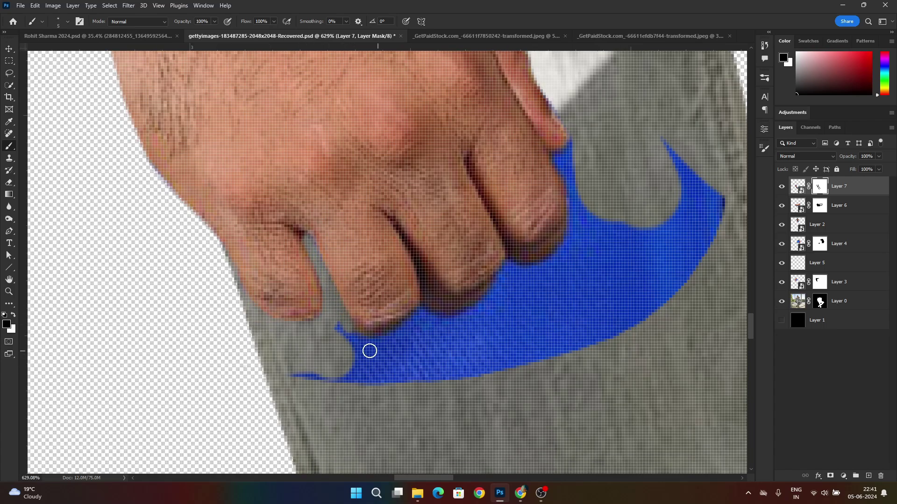
pyautogui.moveTo(368, 350); pyautogui.dragTo(431, 312)
pyautogui.moveTo(299, 372); pyautogui.dragTo(568, 101)
pyautogui.press('[')
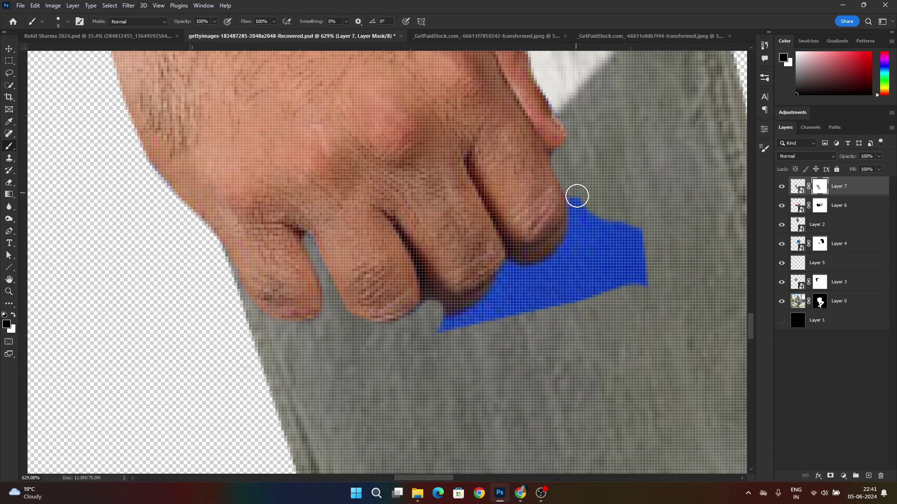
pyautogui.moveTo(577, 195)
pyautogui.mouseDown()
pyautogui.moveTo(524, 318)
pyautogui.moveTo(445, 343)
pyautogui.mouseUp()
pyautogui.press(']')
pyautogui.press(']')
pyautogui.press(']')
# Step: Scale the Layer 7 arm to about 106% and line it up with the left-hand sleeve and raised leg
pyautogui.scroll(-8, 415, 366)
pyautogui.scroll(2, 355, 238)
pyautogui.hotkey('ctrl', 't')
pyautogui.moveTo(409, 297)
pyautogui.mouseDown()
pyautogui.moveTo(466, 228)
pyautogui.moveTo(429, 276)
pyautogui.mouseUp()
pyautogui.moveTo(633, 293); pyautogui.dragTo(623, 411)
pyautogui.moveTo(467, 347); pyautogui.dragTo(483, 346)
pyautogui.moveTo(348, 259)
pyautogui.mouseDown()
pyautogui.moveTo(335, 250)
pyautogui.moveTo(346, 255)
pyautogui.mouseUp()
pyautogui.scroll(-8, 393, 255)
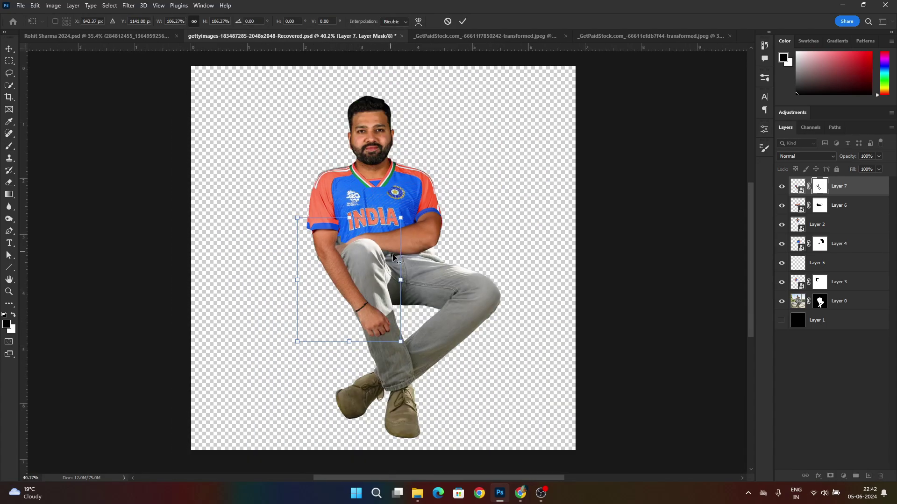
# Step: Flip the Layer 7 arm and rotate it to about -145° so it crosses the jersey with its hand beside the raised knee
pyautogui.scroll(-2, 393, 257)
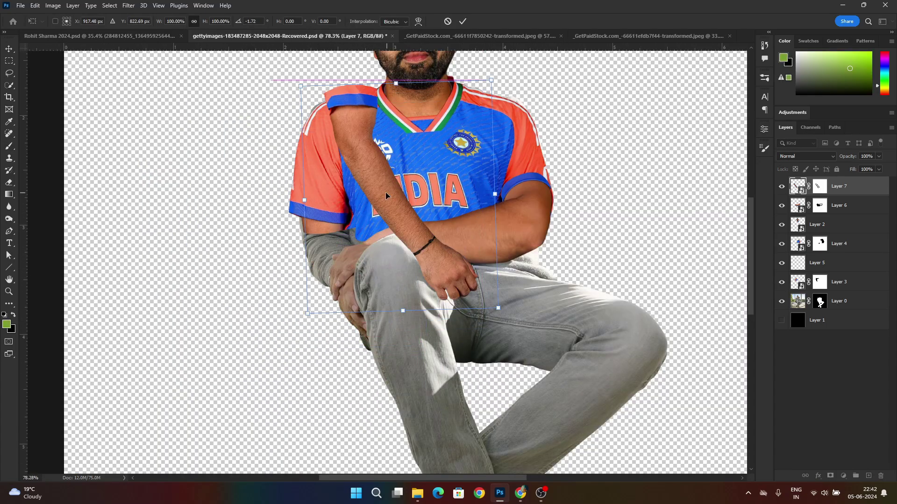
pyautogui.rightClick(424, 181)
pyautogui.click(461, 193)
pyautogui.moveTo(461, 193); pyautogui.dragTo(504, 253)
pyautogui.moveTo(589, 316); pyautogui.dragTo(588, 262)
# Step: Try to flip the Layer 7 arm horizontally and shift it toward the left-hand sleeve
pyautogui.rightClick(415, 242)
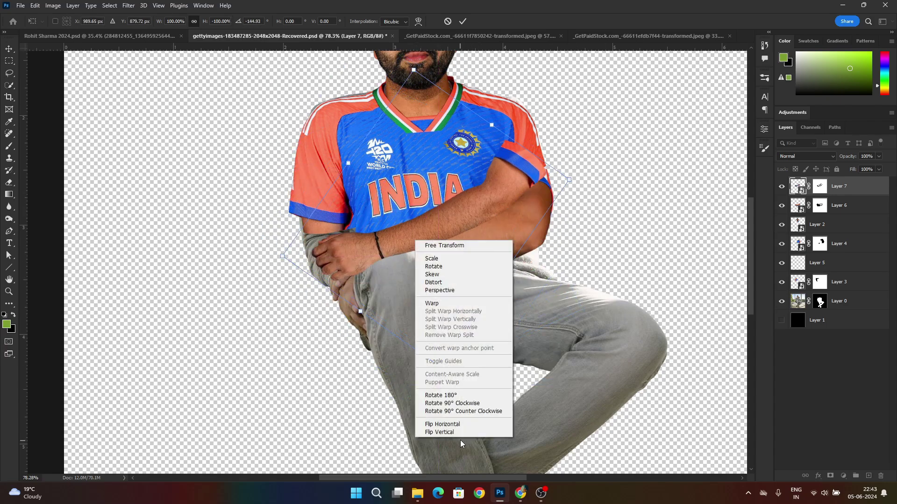
pyautogui.click(442, 425)
pyautogui.moveTo(442, 233); pyautogui.dragTo(276, 248)
pyautogui.hotkey('ctrl', 'z')
pyautogui.hotkey('ctrl', 'z')
# Step: Apply a slightly rotated placement of Layer 7 and move a duplicate of it between Layer 2 and Layer 4
pyautogui.moveTo(593, 304); pyautogui.dragTo(594, 289)
pyautogui.press('Return')
pyautogui.press('b')
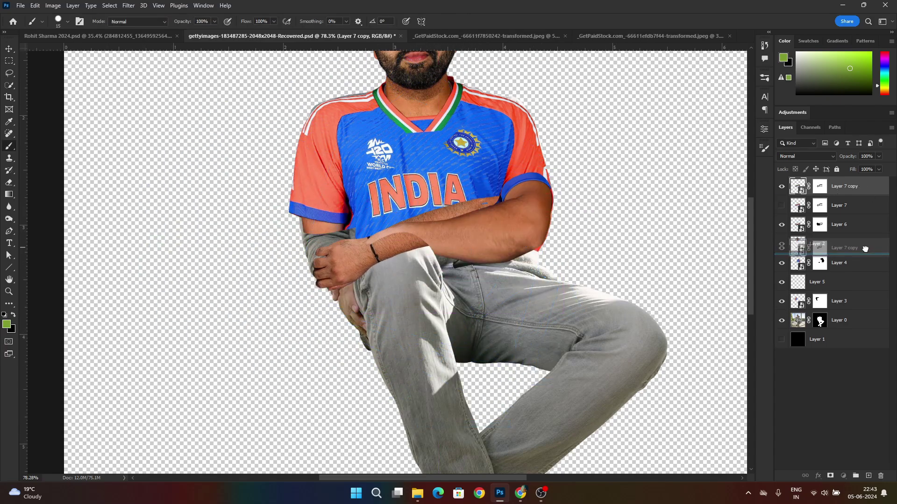
# Step: Paint out Layer 7 copy's excess forearm and fabric on its mask with a size 90 brush, leaving the hand beside the knee
pyautogui.scroll(3, 407, 238)
pyautogui.hotkey('ctrl', '\\')
pyautogui.press(']')
pyautogui.press(']')
pyautogui.press(']')
pyautogui.press(']')
pyautogui.press(']')
pyautogui.press(']')
pyautogui.press(']')
pyautogui.press(']')
pyautogui.press(']')
pyautogui.press(']')
pyautogui.press(']')
pyautogui.moveTo(605, 173)
pyautogui.mouseDown()
pyautogui.moveTo(552, 192)
pyautogui.moveTo(358, 229)
pyautogui.mouseUp()
pyautogui.click(345, 289)
pyautogui.moveTo(847, 156)
pyautogui.mouseDown()
pyautogui.moveTo(835, 156)
pyautogui.moveTo(878, 160)
pyautogui.mouseUp()
# Step: Rotate Layer 7 copy to about -13.8° and reposition its hand over the grey sleeve beside the raised knee
pyautogui.scroll(-3, 420, 238)
pyautogui.scroll(3, 384, 262)
pyautogui.hotkey('ctrl', 't')
pyautogui.moveTo(441, 278); pyautogui.dragTo(462, 284)
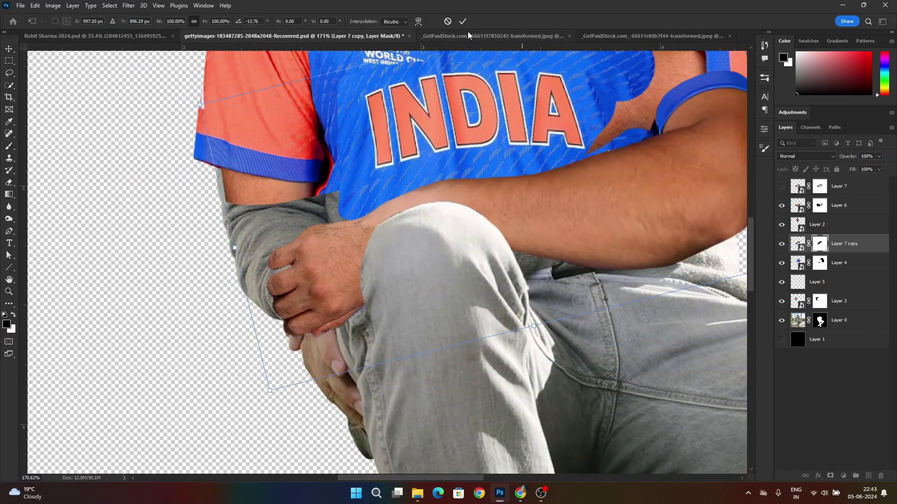
pyautogui.click(463, 21)
# Step: Refine Layer 7 copy's mask along the raised knee at 71% layer opacity, then restore the layer to 100%
pyautogui.press('x')
pyautogui.moveTo(387, 292)
pyautogui.mouseDown()
pyautogui.moveTo(385, 308)
pyautogui.moveTo(432, 241)
pyautogui.mouseUp()
pyautogui.moveTo(847, 156); pyautogui.dragTo(834, 156)
pyautogui.scroll(3, 401, 256)
pyautogui.press('x')
pyautogui.moveTo(470, 207); pyautogui.dragTo(435, 252)
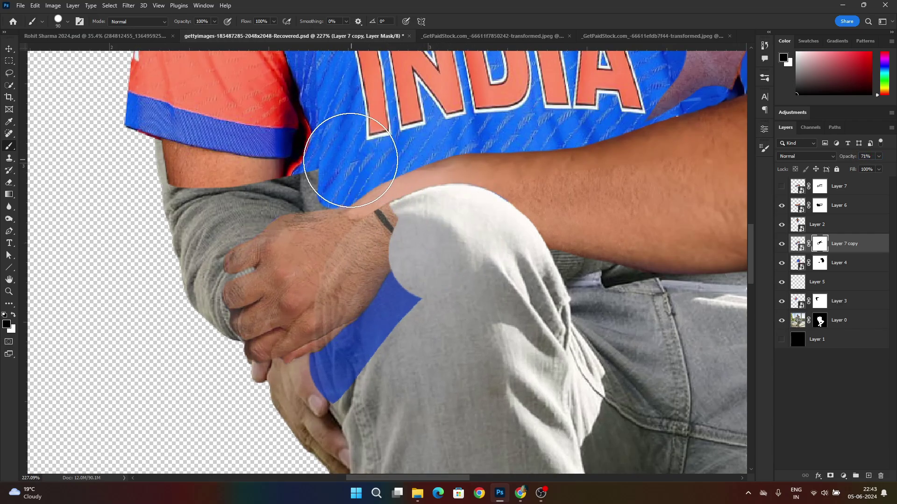
pyautogui.moveTo(351, 160)
pyautogui.mouseDown()
pyautogui.moveTo(414, 239)
pyautogui.moveTo(360, 314)
pyautogui.moveTo(355, 385)
pyautogui.mouseUp()
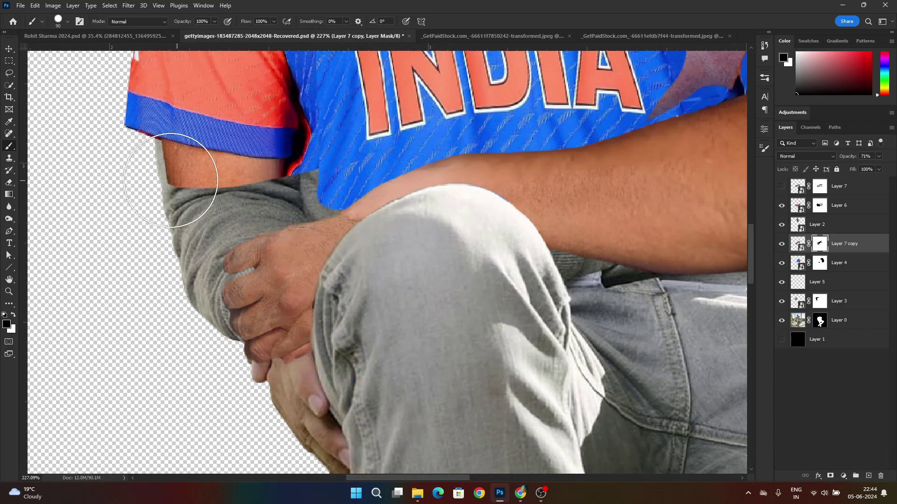
pyautogui.moveTo(847, 156); pyautogui.dragTo(878, 156)
# Step: Rotate Layer 7 copy further and move its hand down over the original hands beside the knee
pyautogui.scroll(-5, 446, 240)
pyautogui.scroll(3, 456, 229)
pyautogui.hotkey('ctrl', 't')
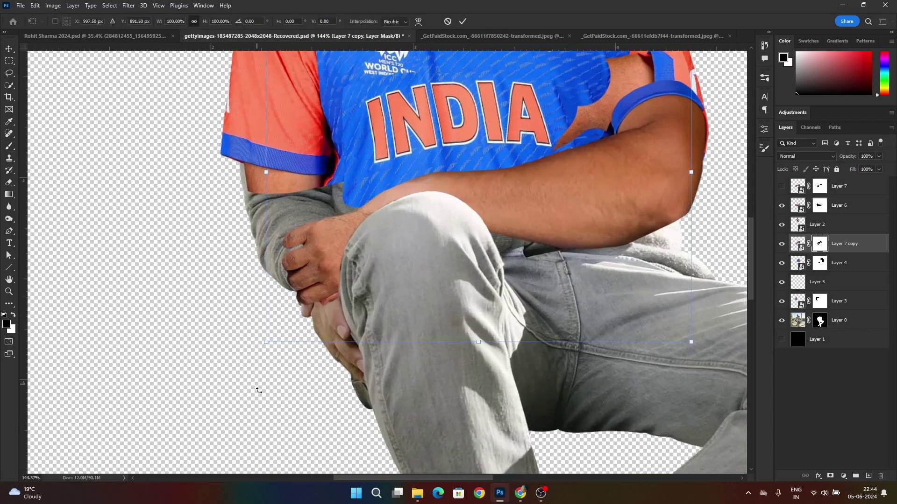
pyautogui.moveTo(259, 390); pyautogui.dragTo(356, 422)
pyautogui.moveTo(406, 307)
pyautogui.mouseDown()
pyautogui.moveTo(461, 239)
pyautogui.moveTo(359, 267)
pyautogui.moveTo(391, 266)
pyautogui.moveTo(428, 284)
pyautogui.mouseUp()
pyautogui.press('Return')
pyautogui.scroll(8, 378, 178)
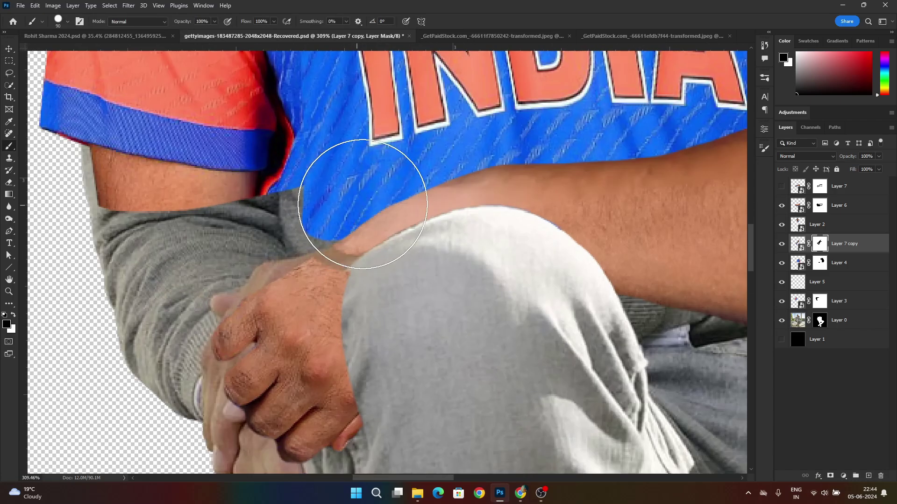
pyautogui.scroll(-1, 407, 300)
pyautogui.scroll(-3, 407, 299)
pyautogui.scroll(-6, 327, 296)
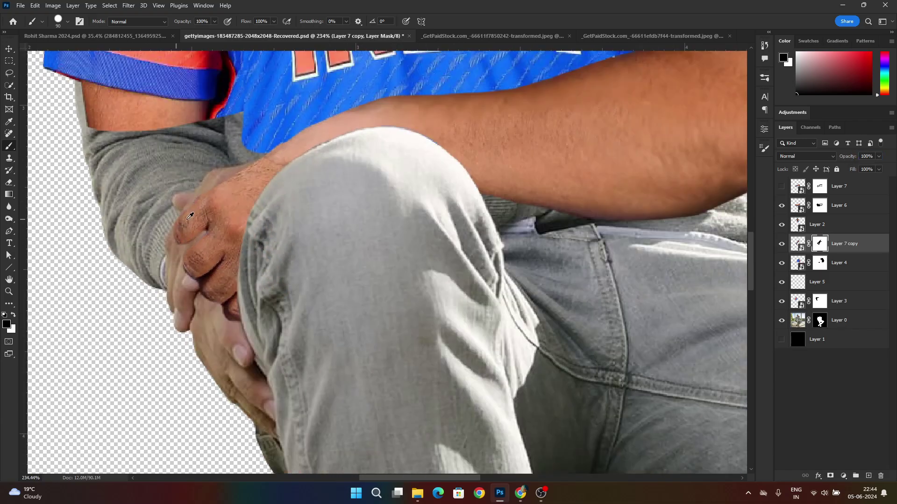
pyautogui.scroll(8, 338, 259)
pyautogui.press('v')
pyautogui.hotkey('ctrl', 'shift', 'a')
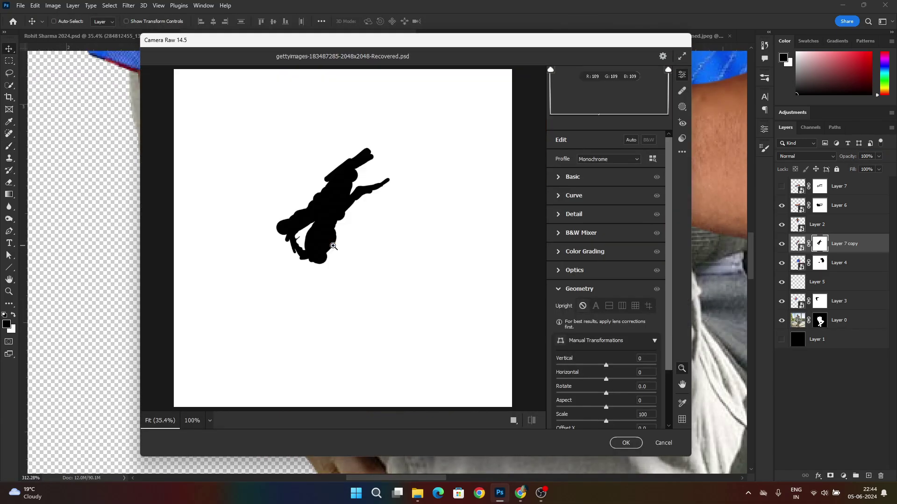
pyautogui.press('Escape')
# Step: Smooth Layer 7 copy's hand with a Camera Raw filter by strongly raising noise reduction in its Detail settings
pyautogui.click(797, 244)
pyautogui.hotkey('ctrl', 'shift', 'a')
pyautogui.moveTo(394, 243); pyautogui.dragTo(494, 388)
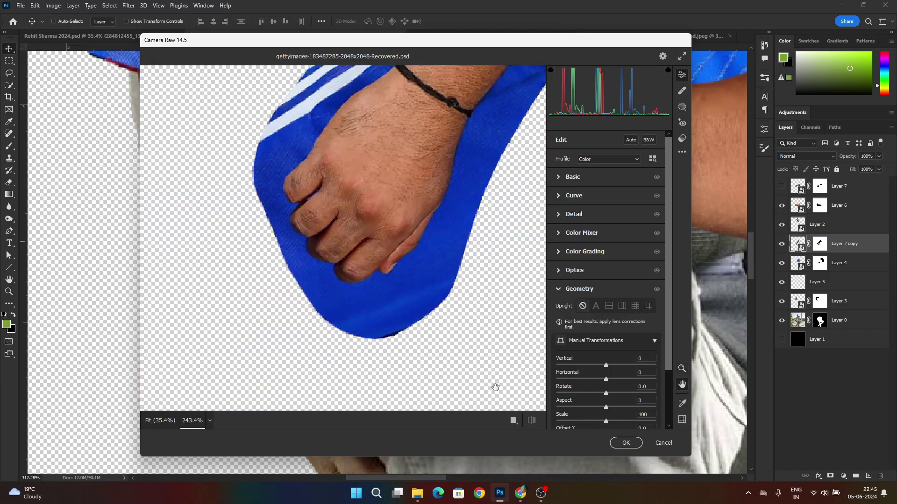
pyautogui.click(565, 216)
pyautogui.moveTo(556, 273); pyautogui.dragTo(649, 276)
pyautogui.click(617, 440)
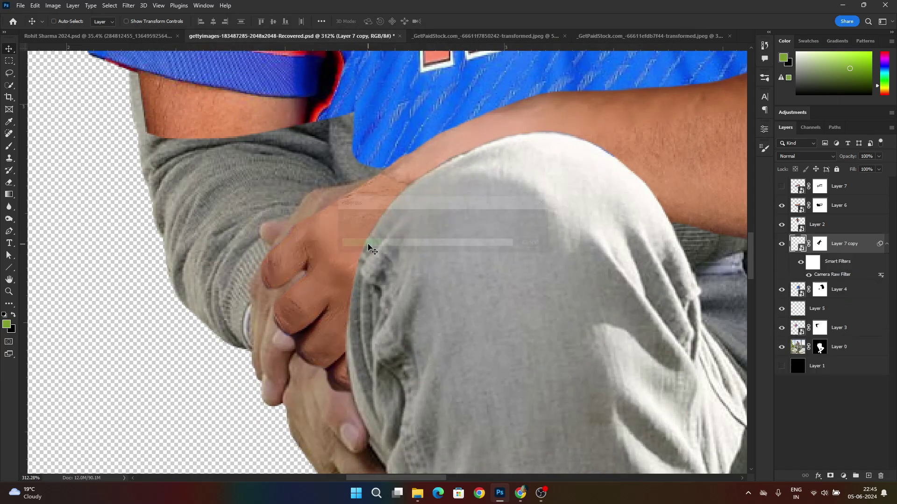
# Step: Raise Layer 7 copy's Camera Raw exposure to +0.25
pyautogui.scroll(-3, 372, 244)
pyautogui.hotkey('ctrl', 'shift', 'a')
pyautogui.click(573, 176)
pyautogui.moveTo(606, 250); pyautogui.dragTo(609, 250)
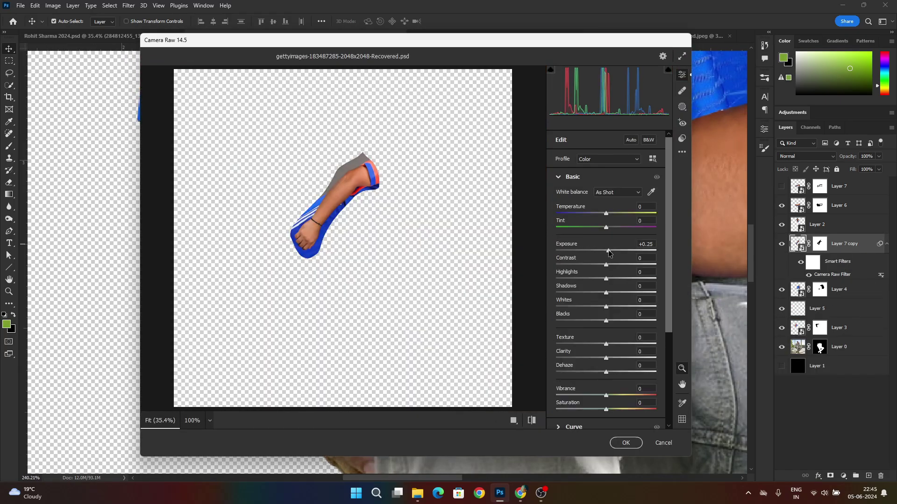
pyautogui.press('Return')
pyautogui.hotkey('ctrl', '0')
pyautogui.scroll(10, 406, 170)
# Step: Paint out Layer 7 copy's leftover upper arm and cuff over the jersey's chest on its mask
pyautogui.click(820, 243)
pyautogui.press('b')
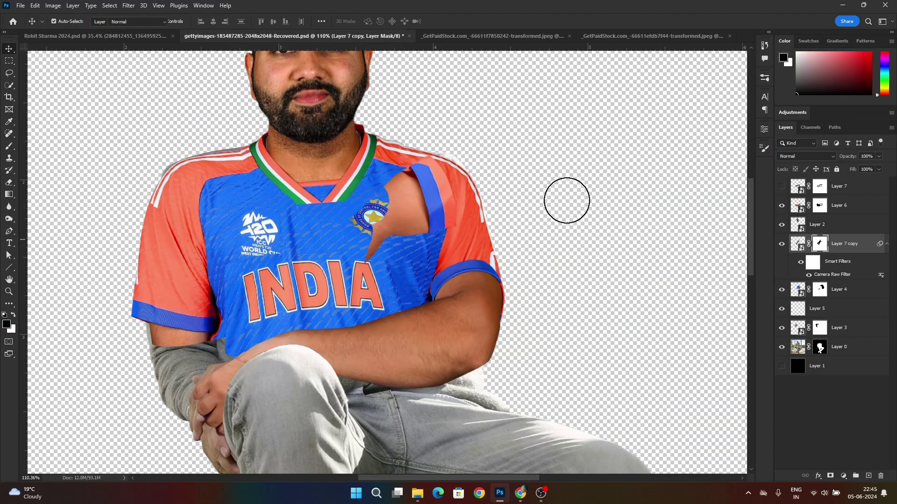
pyautogui.moveTo(426, 178); pyautogui.dragTo(468, 197)
# Step: Mask out Layer 3's bare arm below the left-hand sleeve cuff with a size 20 brush
pyautogui.hotkey('ctrl', '0')
pyautogui.scroll(16, 329, 247)
pyautogui.press('v')
pyautogui.keyDown('ctrl'); pyautogui.click(347, 168); pyautogui.keyUp('ctrl')
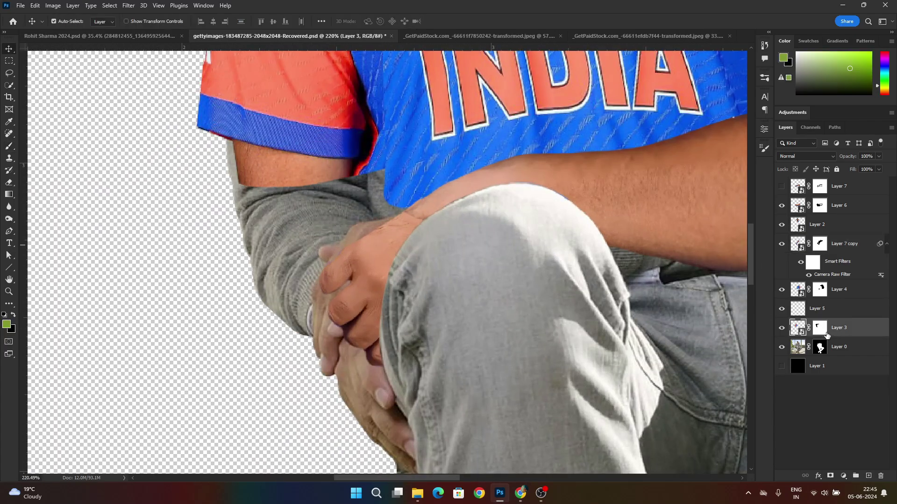
pyautogui.click(820, 328)
pyautogui.press('b')
pyautogui.press('[')
pyautogui.press('[')
pyautogui.press('[')
pyautogui.press('[')
pyautogui.press('[')
pyautogui.press('[')
pyautogui.press('[')
pyautogui.press('[')
pyautogui.press('[')
pyautogui.press('[')
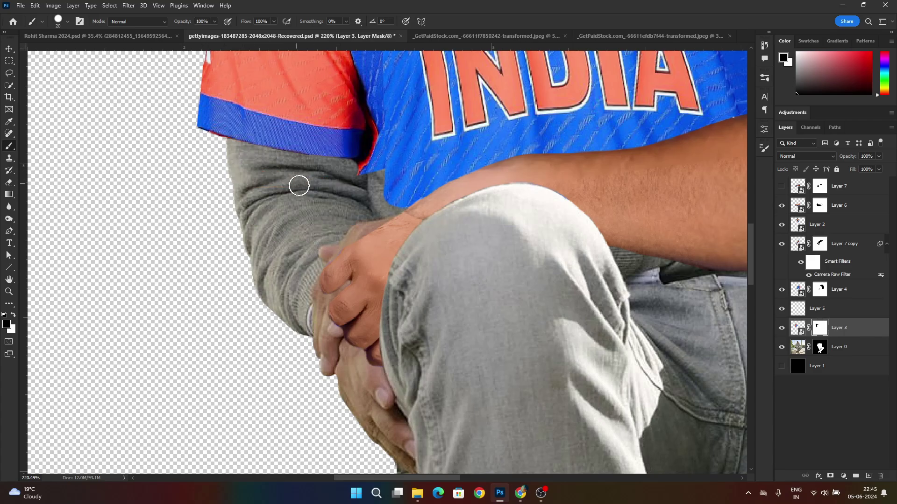
pyautogui.hotkey('ctrl', '0')
# Step: Check the arm layers by toggling their visibility, and duplicate Layer 7 copy
pyautogui.click(781, 186)
pyautogui.scroll(7, 416, 218)
pyautogui.keyDown('ctrl'); pyautogui.click(417, 218); pyautogui.keyUp('ctrl')
pyautogui.click(782, 185)
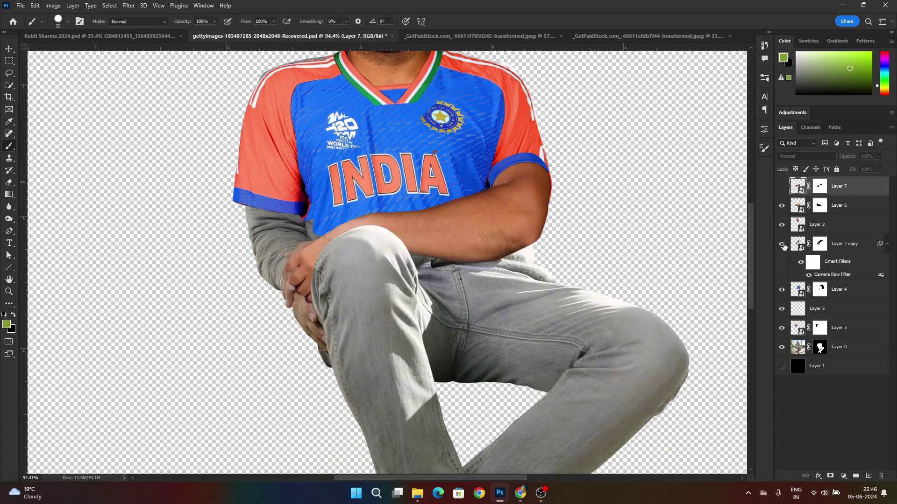
pyautogui.click(781, 206)
pyautogui.click(820, 243)
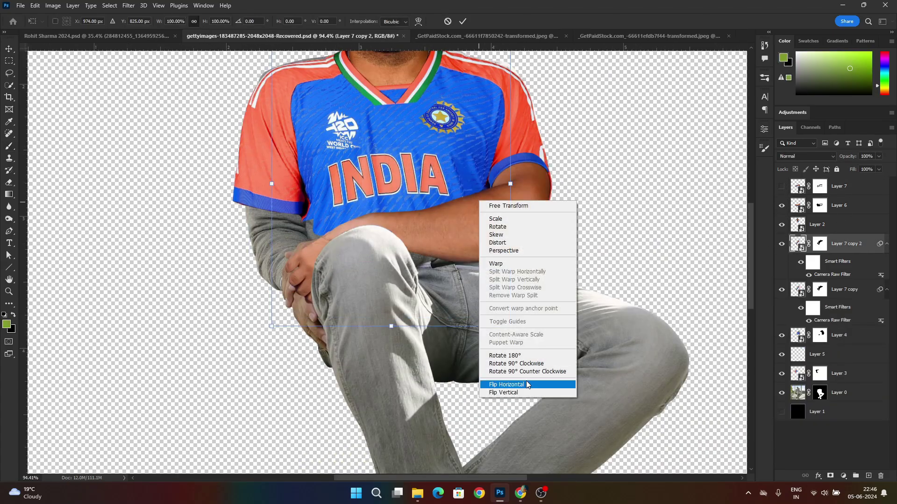
pyautogui.click(463, 198)
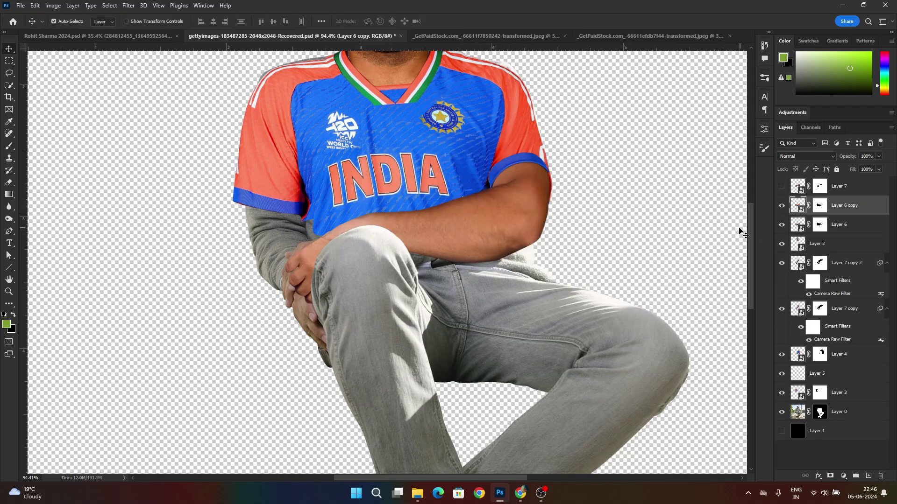
# Step: Convert the duplicate of Layer 6, including its mask, into a smart object
pyautogui.hotkey('ctrl', 't')
pyautogui.click(460, 197)
pyautogui.rightClick(854, 206)
pyautogui.click(794, 220)
pyautogui.hotkey('ctrl', 't')
pyautogui.click(323, 206)
pyautogui.moveTo(319, 204); pyautogui.dragTo(329, 229)
pyautogui.scroll(-6, 329, 230)
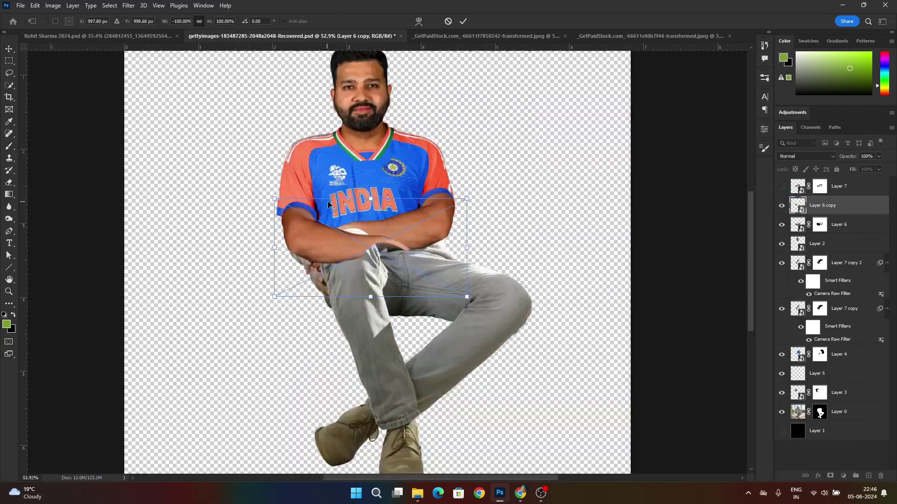
pyautogui.scroll(10, 317, 206)
pyautogui.press('Escape')
# Step: Flip Layer 6 copy, scale it to about 88%, and rotate and warp its arm to fit under the left-hand sleeve
pyautogui.scroll(-5, 455, 219)
pyautogui.hotkey('ctrl', 't')
pyautogui.rightClick(455, 218)
pyautogui.click(470, 294)
pyautogui.moveTo(638, 192); pyautogui.dragTo(650, 247)
pyautogui.moveTo(461, 225); pyautogui.dragTo(421, 289)
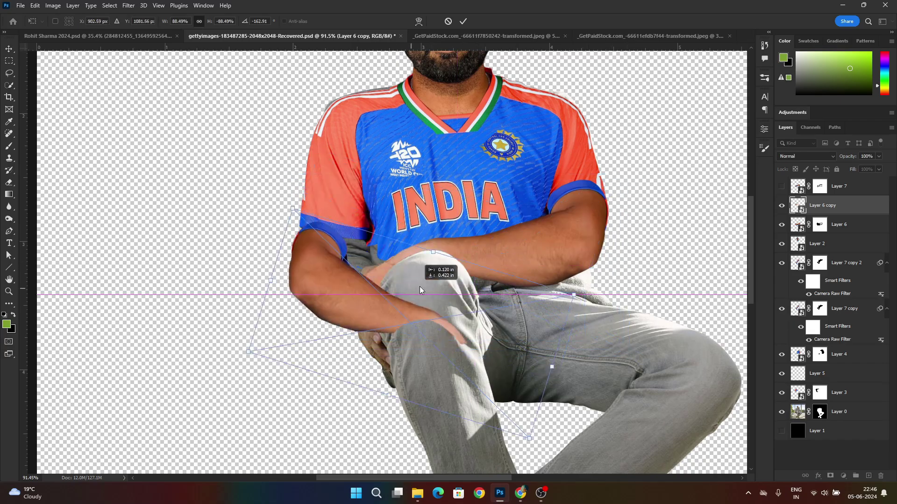
pyautogui.moveTo(305, 272); pyautogui.dragTo(384, 266)
pyautogui.click(419, 21)
pyautogui.click(463, 21)
# Step: Add a mask to Layer 6 copy and paint out its blue cuff where it overlaps the left-hand sleeve
pyautogui.click(830, 475)
pyautogui.scroll(4, 355, 258)
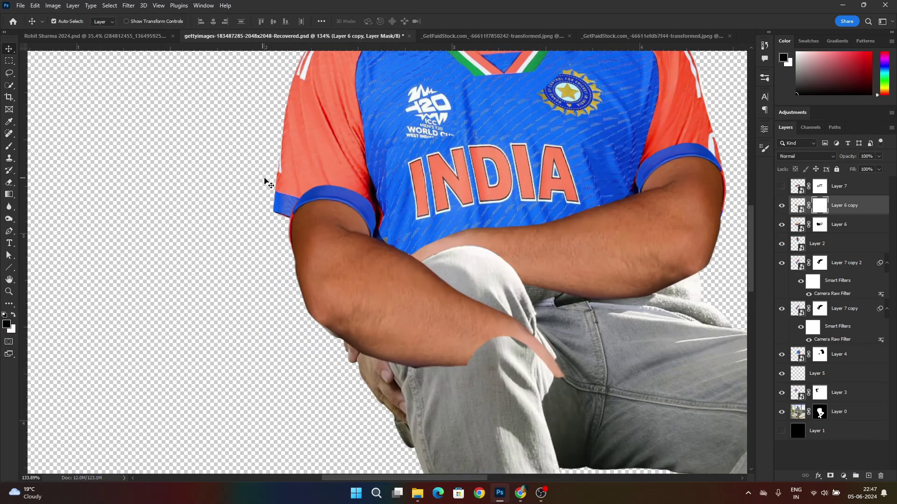
pyautogui.press('b')
pyautogui.moveTo(299, 209); pyautogui.dragTo(374, 202)
pyautogui.press('x')
pyautogui.scroll(4, 360, 217)
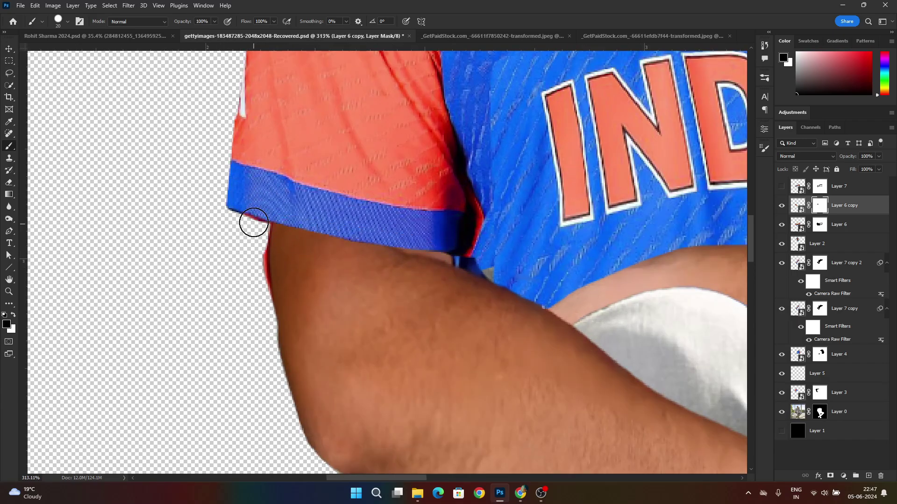
# Step: Paint out the stray edge below the left-hand cuff on Layer 6 copy's mask and lower the layer's opacity to 68%
pyautogui.moveTo(254, 223); pyautogui.dragTo(251, 283)
pyautogui.scroll(-8, 412, 258)
pyautogui.click(782, 206)
pyautogui.click(782, 206)
pyautogui.moveTo(847, 156); pyautogui.dragTo(831, 156)
# Step: Trim the inner and outer edges of the upper arm on Layer 6 copy's mask below the left-hand sleeve, restoring skin near the cuff
pyautogui.scroll(6, 479, 290)
pyautogui.press(']')
pyautogui.press(']')
pyautogui.press(']')
pyautogui.press(']')
pyautogui.press(']')
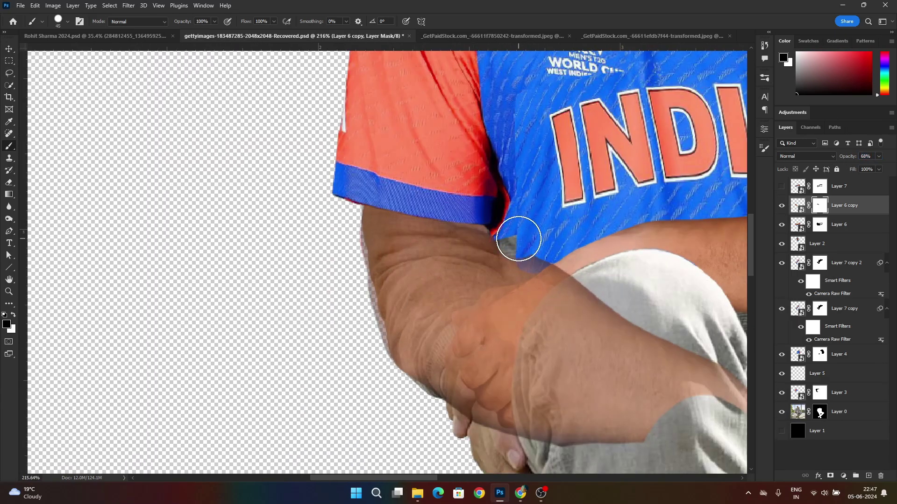
pyautogui.moveTo(519, 238); pyautogui.dragTo(571, 239)
pyautogui.moveTo(353, 268); pyautogui.dragTo(407, 387)
pyautogui.scroll(4, 433, 362)
pyautogui.press('x')
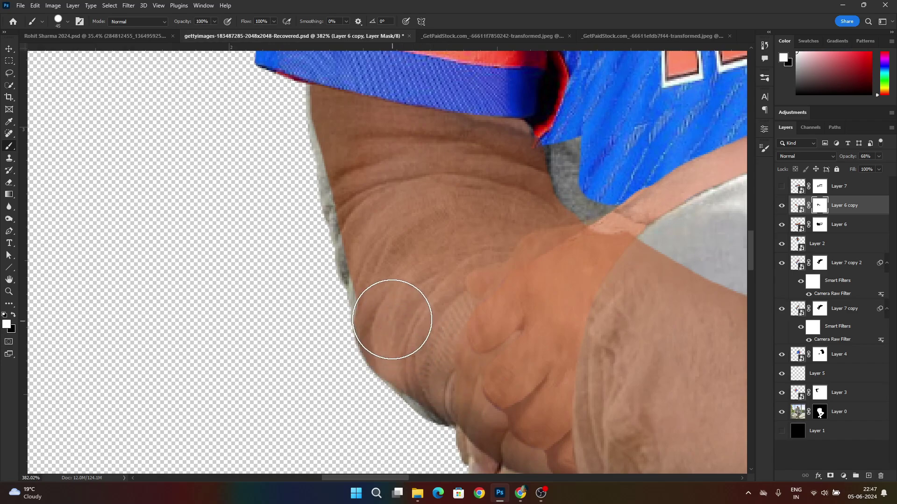
pyautogui.moveTo(347, 76); pyautogui.dragTo(347, 140)
pyautogui.press('x')
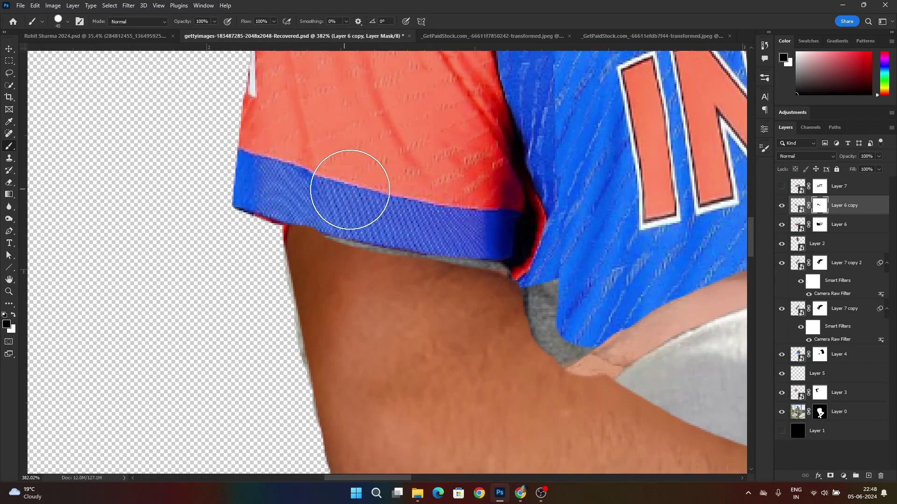
pyautogui.scroll(-6, 420, 155)
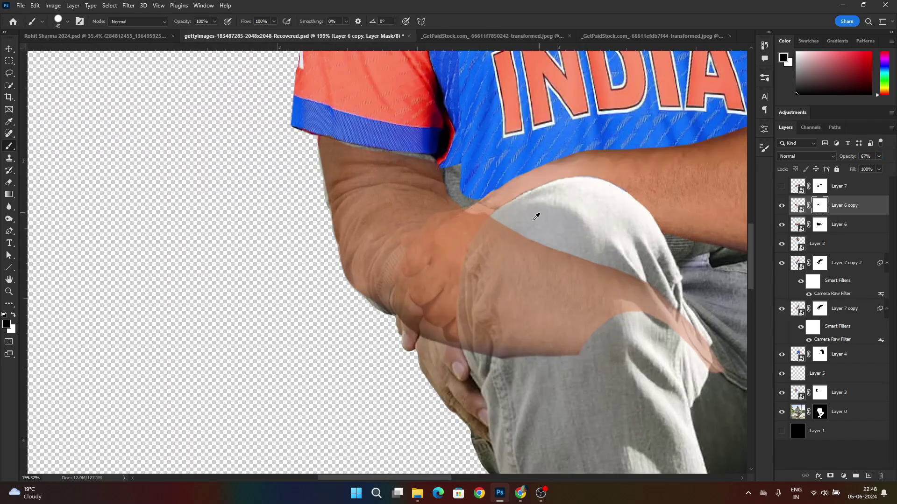
# Step: Paint out the part of Layer 6 copy's forearm that covers the knee and hand, using a finer brush around the fingers
pyautogui.scroll(3, 502, 222)
pyautogui.moveTo(486, 223); pyautogui.dragTo(441, 320)
pyautogui.moveTo(564, 341)
pyautogui.mouseDown()
pyautogui.moveTo(554, 310)
pyautogui.moveTo(452, 201)
pyautogui.mouseUp()
pyautogui.moveTo(544, 181)
pyautogui.mouseDown()
pyautogui.moveTo(452, 296)
pyautogui.moveTo(400, 285)
pyautogui.mouseUp()
pyautogui.scroll(1, 303, 216)
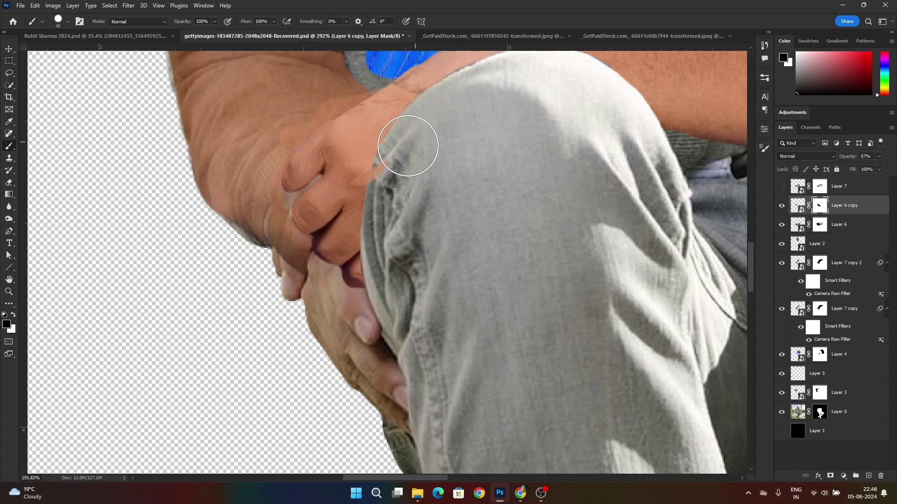
pyautogui.scroll(2, 263, 244)
pyautogui.press('[')
pyautogui.press('[')
pyautogui.press('[')
pyautogui.press('[')
pyautogui.press('[')
pyautogui.press('[')
pyautogui.press('[')
pyautogui.press('[')
pyautogui.press('[')
pyautogui.press('[')
pyautogui.press('[')
pyautogui.scroll(8, 330, 220)
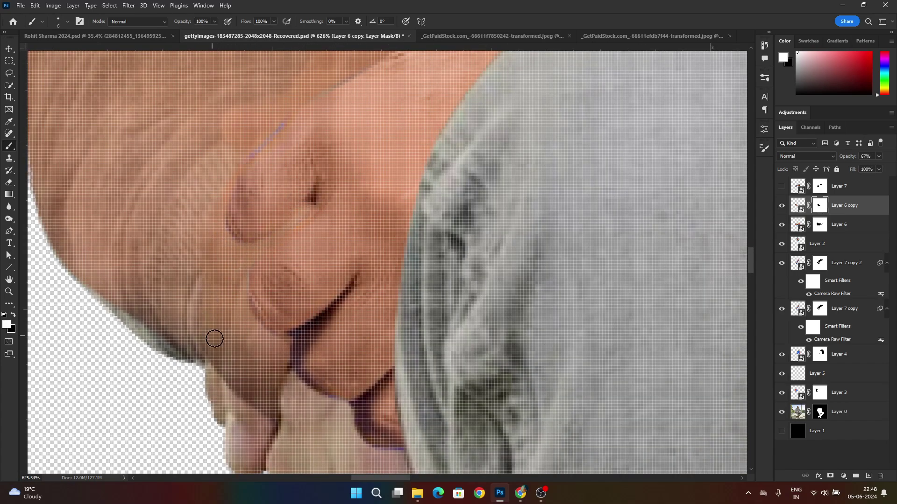
# Step: Restore Layer 6 copy's opacity to 100% and check how the arm meets the hand
pyautogui.moveTo(847, 159); pyautogui.dragTo(871, 158)
pyautogui.hotkey('ctrl', '0')
pyautogui.scroll(6, 399, 252)
pyautogui.press('x')
pyautogui.scroll(-2, 374, 192)
pyautogui.hotkey('ctrl', '0')
pyautogui.scroll(5, 399, 260)
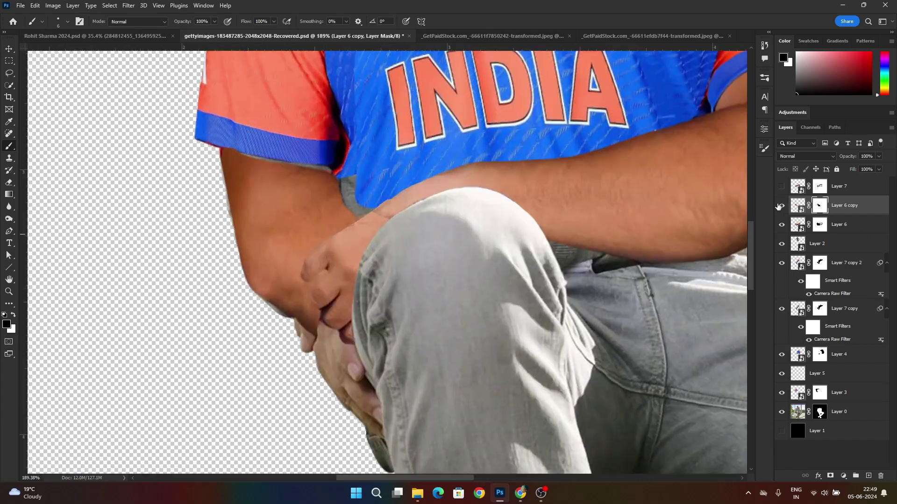
# Step: Paint out the original hands beside the shin on Layer 0's mask
pyautogui.click(820, 411)
pyautogui.scroll(-1, 360, 394)
pyautogui.press(']')
pyautogui.press(']')
pyautogui.moveTo(338, 337)
pyautogui.mouseDown()
pyautogui.moveTo(364, 404)
pyautogui.moveTo(325, 382)
pyautogui.moveTo(314, 346)
pyautogui.mouseUp()
pyautogui.scroll(-7, 287, 327)
pyautogui.scroll(2, 287, 302)
# Step: Refine the arm's outer edge on Layer 6 copy, then paint out the leftover original hand around the fingers on Layer 0's mask
pyautogui.click(820, 205)
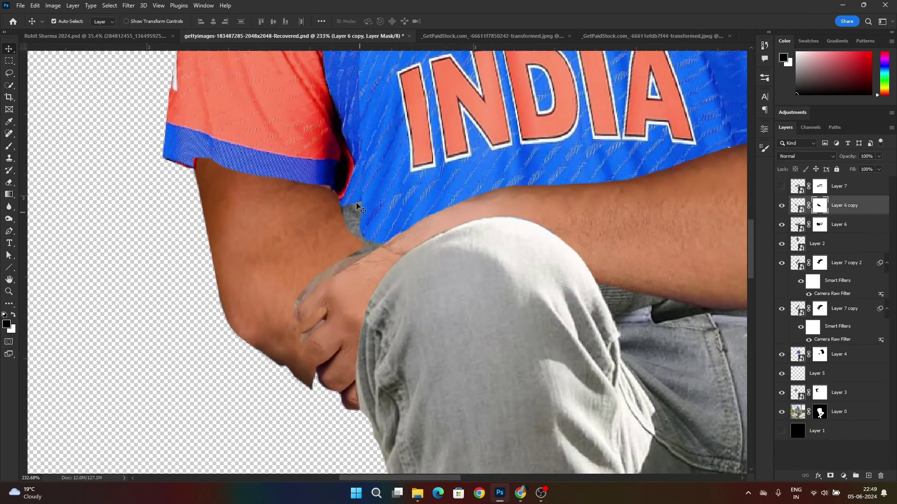
pyautogui.scroll(3, 326, 177)
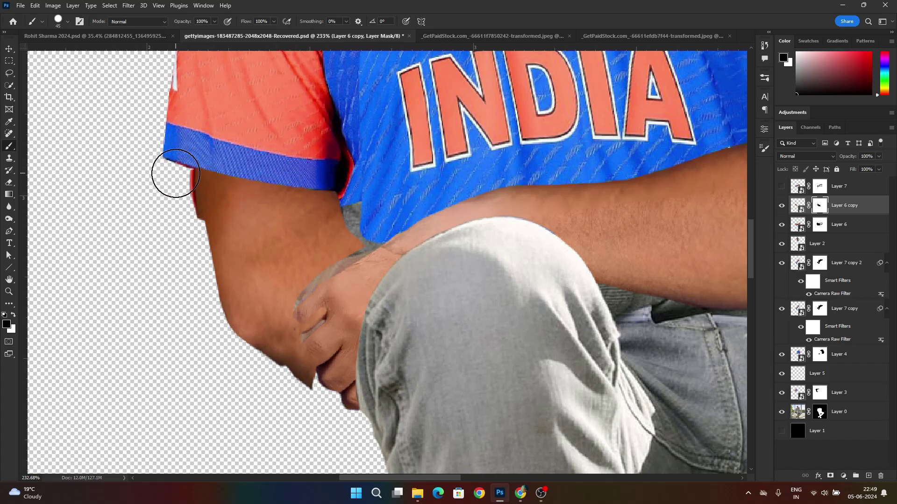
pyautogui.scroll(-3, 254, 202)
pyautogui.scroll(3, 299, 392)
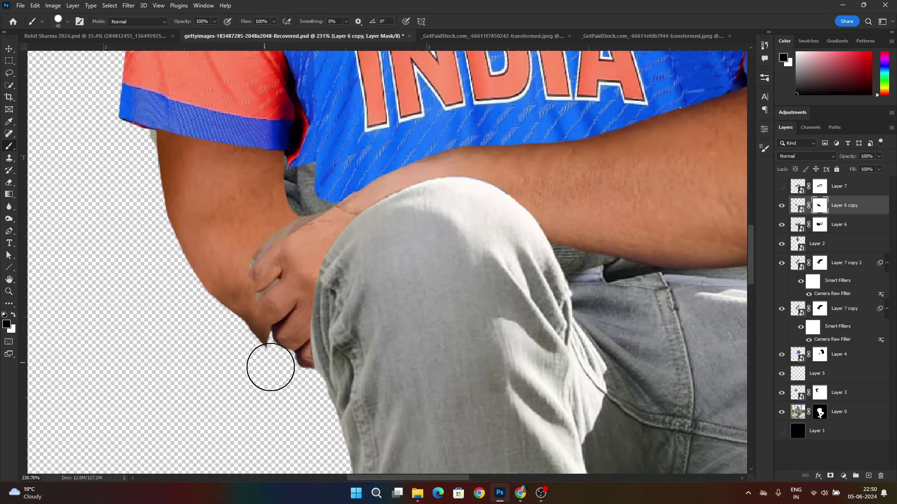
pyautogui.click(819, 411)
pyautogui.moveTo(270, 367)
pyautogui.mouseDown()
pyautogui.moveTo(230, 318)
pyautogui.moveTo(262, 254)
pyautogui.mouseUp()
# Step: Reveal Layer 6 copy's forearm behind the upper finger by painting white on its mask with a smaller brush
pyautogui.press('x')
pyautogui.press('[')
pyautogui.press('[')
pyautogui.press('[')
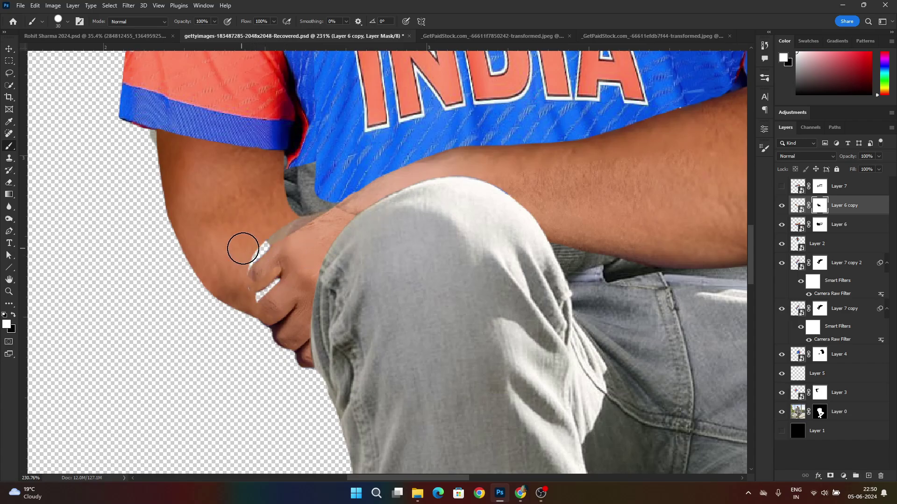
pyautogui.scroll(4, 286, 215)
pyautogui.press('[')
pyautogui.press('[')
pyautogui.press('[')
pyautogui.press('[')
pyautogui.press('x')
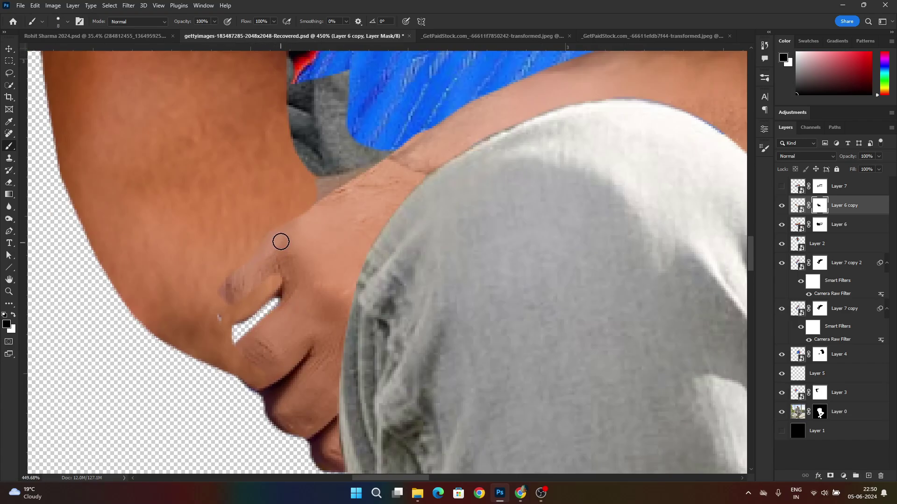
# Step: Fill the gap between the upper fingers with skin on Layer 6 copy's mask and clean up the finger edges
pyautogui.moveTo(276, 285); pyautogui.dragTo(239, 313)
pyautogui.press('x')
pyautogui.moveTo(224, 327)
pyautogui.mouseDown()
pyautogui.moveTo(234, 294)
pyautogui.moveTo(236, 332)
pyautogui.moveTo(275, 302)
pyautogui.mouseUp()
pyautogui.press('x')
pyautogui.press('[')
pyautogui.press('[')
pyautogui.press('[')
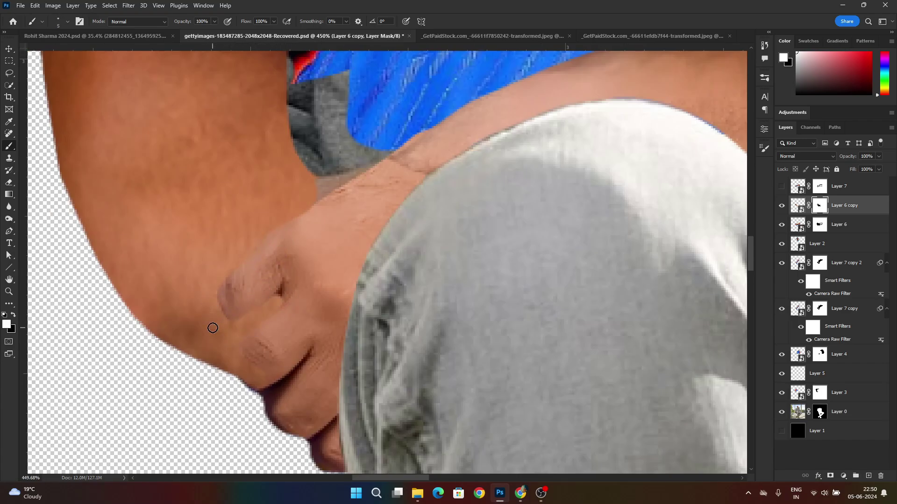
# Step: Check the composite and the crossed-arms jersey photo for a source for the missing jersey side
pyautogui.scroll(-12, 294, 291)
pyautogui.scroll(6, 323, 280)
pyautogui.hotkey('ctrl', '0')
pyautogui.scroll(-5, 403, 206)
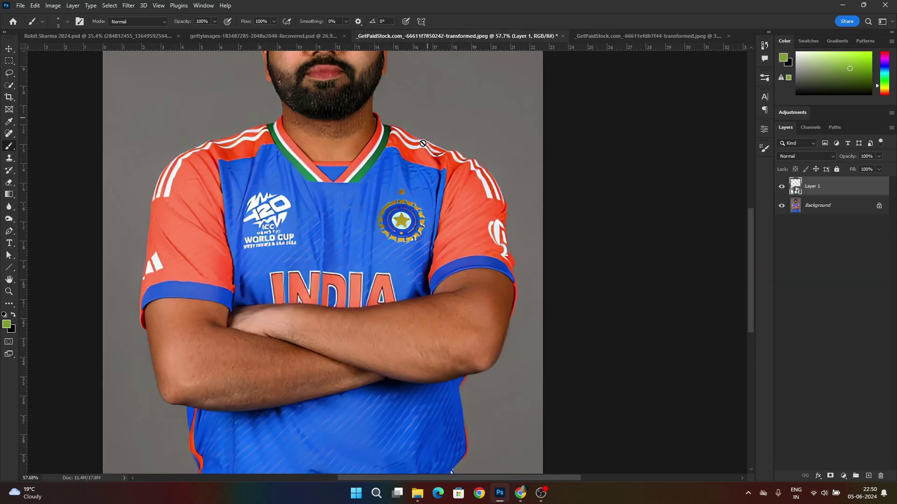
pyautogui.scroll(-3, 203, 299)
pyautogui.press('l')
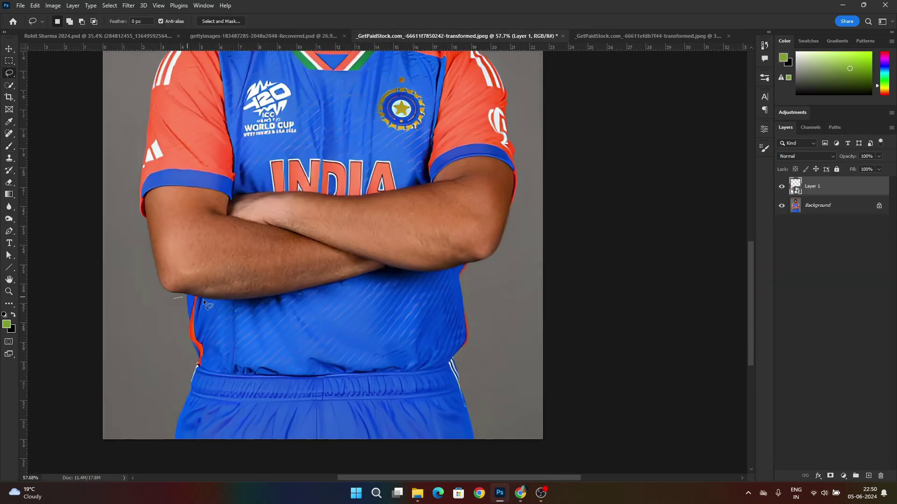
pyautogui.click(297, 37)
pyautogui.click(632, 36)
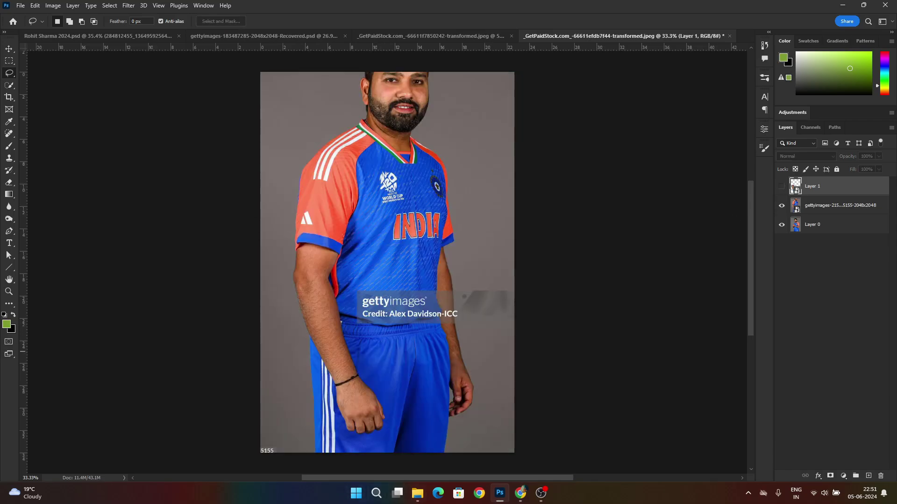
pyautogui.moveTo(436, 267); pyautogui.dragTo(430, 263)
pyautogui.moveTo(484, 262); pyautogui.dragTo(513, 262)
pyautogui.click(462, 21)
# Step: Lasso the lower side of the jersey with its red stripe, copy it to a new layer, and convert it to a smart object
pyautogui.scroll(8, 331, 389)
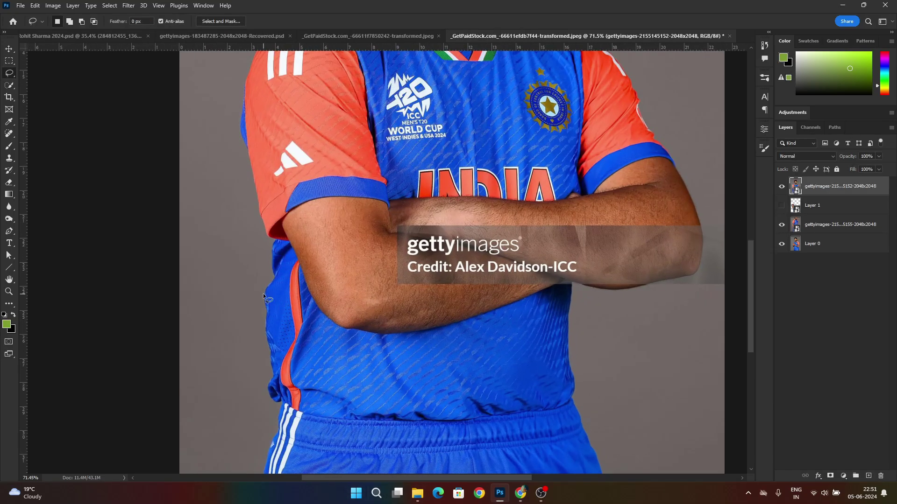
pyautogui.moveTo(285, 447); pyautogui.dragTo(255, 278)
pyautogui.hotkey('ctrl', 'j')
pyautogui.rightClick(828, 188)
pyautogui.click(785, 246)
# Step: Bring the jersey side piece into the seated-man composite and place its layer directly below Layer 2
pyautogui.moveTo(830, 186)
pyautogui.mouseDown()
pyautogui.moveTo(271, 63)
pyautogui.moveTo(244, 38)
pyautogui.moveTo(377, 227)
pyautogui.mouseUp()
pyautogui.moveTo(812, 206); pyautogui.dragTo(813, 267)
pyautogui.scroll(8, 339, 219)
# Step: Scale and position the jersey piece in the gap beside the left-hand sleeve, and move Layer 8 below Layer 3
pyautogui.hotkey('ctrl', 't')
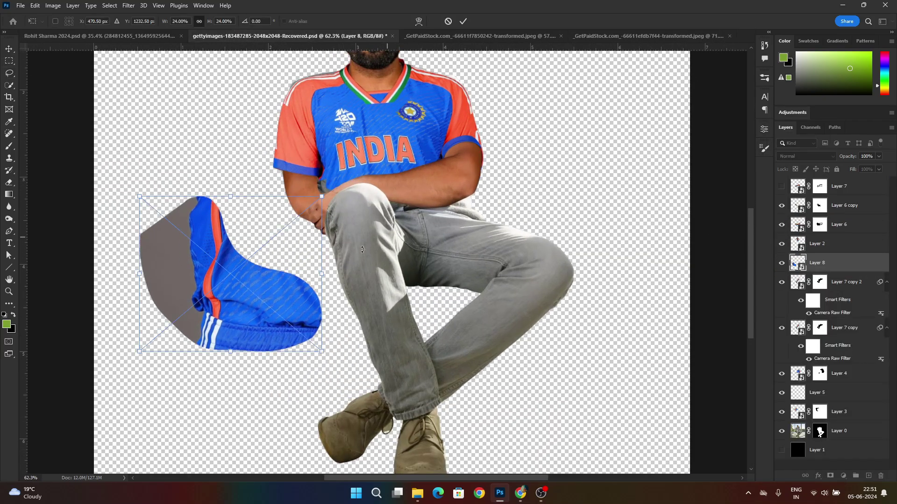
pyautogui.moveTo(320, 274); pyautogui.dragTo(282, 189)
pyautogui.scroll(8, 373, 183)
pyautogui.moveTo(245, 211); pyautogui.dragTo(289, 212)
pyautogui.press('Return')
pyautogui.moveTo(846, 267); pyautogui.dragTo(845, 414)
# Step: Warp Layer 8 so its red-striped edge fills the gap between the left-hand sleeve and the hand
pyautogui.hotkey('ctrl', 't')
pyautogui.click(418, 21)
pyautogui.moveTo(279, 186); pyautogui.dragTo(216, 137)
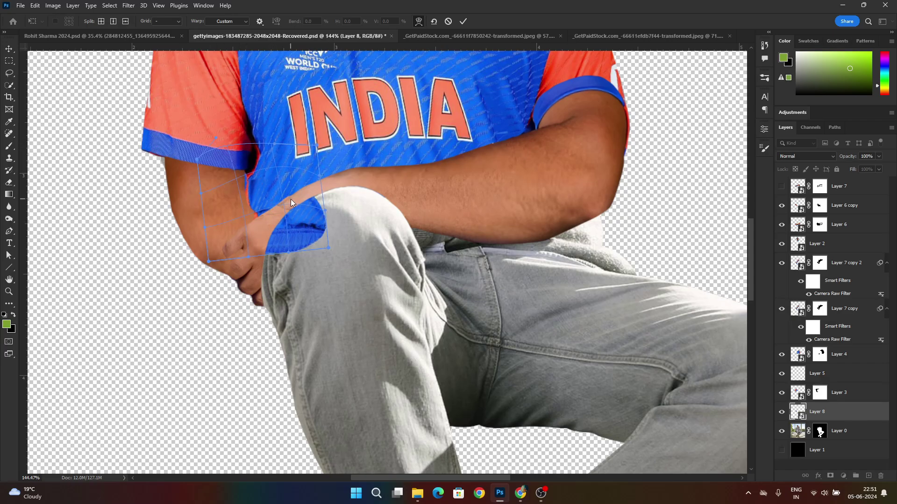
pyautogui.moveTo(254, 174); pyautogui.dragTo(252, 169)
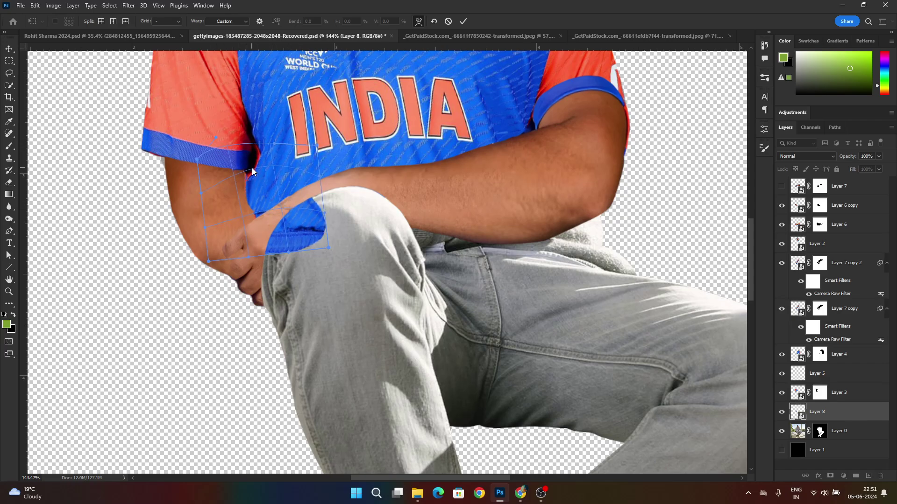
pyautogui.click(463, 21)
# Step: Add a mask to Layer 8 and erase the blue fabric that overlaps the knee
pyautogui.click(830, 475)
pyautogui.press('e')
pyautogui.scroll(5, 312, 214)
pyautogui.moveTo(329, 216)
pyautogui.mouseDown()
pyautogui.moveTo(325, 244)
pyautogui.moveTo(244, 316)
pyautogui.moveTo(294, 212)
pyautogui.moveTo(321, 267)
pyautogui.mouseUp()
pyautogui.press(']')
pyautogui.press(']')
pyautogui.press(']')
pyautogui.scroll(6, 250, 195)
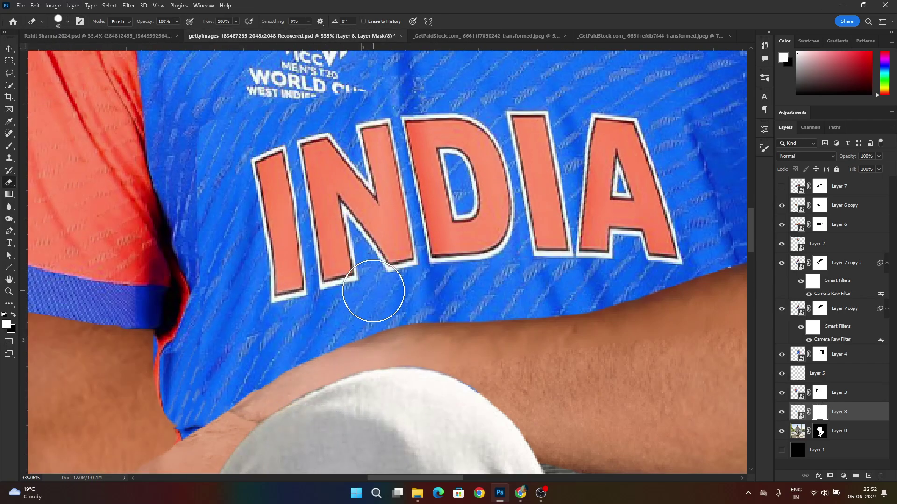
# Step: Toggle Layer 4's visibility to check which part of the jersey front it covers
pyautogui.scroll(-5, 373, 291)
pyautogui.press('v')
pyautogui.click(794, 359)
pyautogui.click(782, 356)
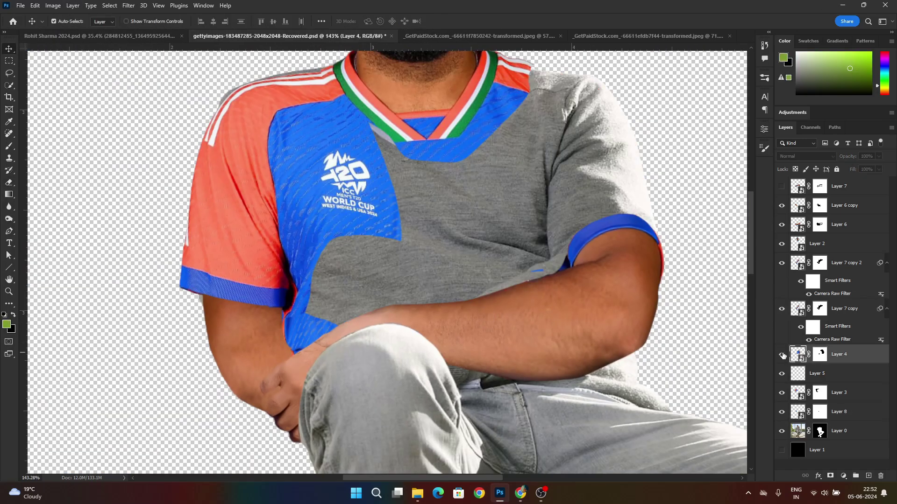
pyautogui.click(782, 356)
pyautogui.click(783, 356)
# Step: Reveal the cut-off World Cup lettering by painting black on Layer 4's mask with a soft brush at 50% opacity
pyautogui.scroll(6, 391, 203)
pyautogui.click(822, 354)
pyautogui.click(9, 146)
pyautogui.click(67, 21)
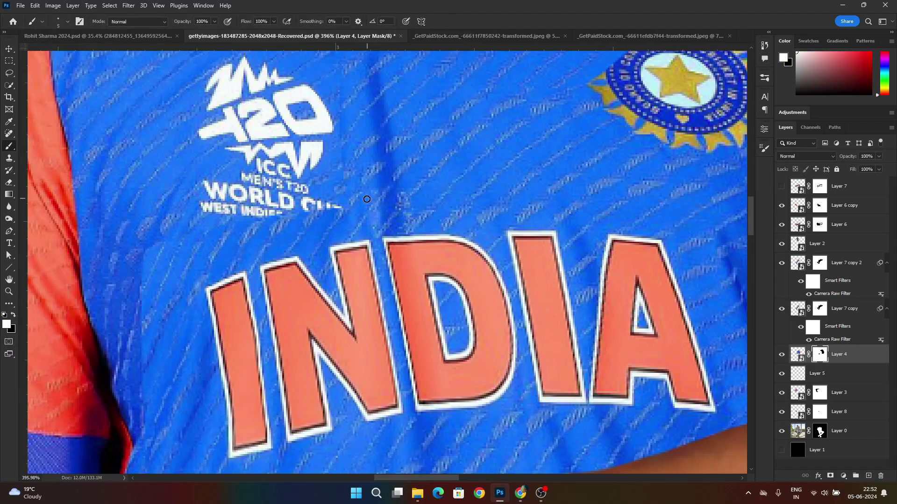
pyautogui.moveTo(304, 228); pyautogui.dragTo(304, 273)
pyautogui.press('x')
pyautogui.press('5')
pyautogui.moveTo(334, 176); pyautogui.dragTo(335, 204)
pyautogui.click(329, 259)
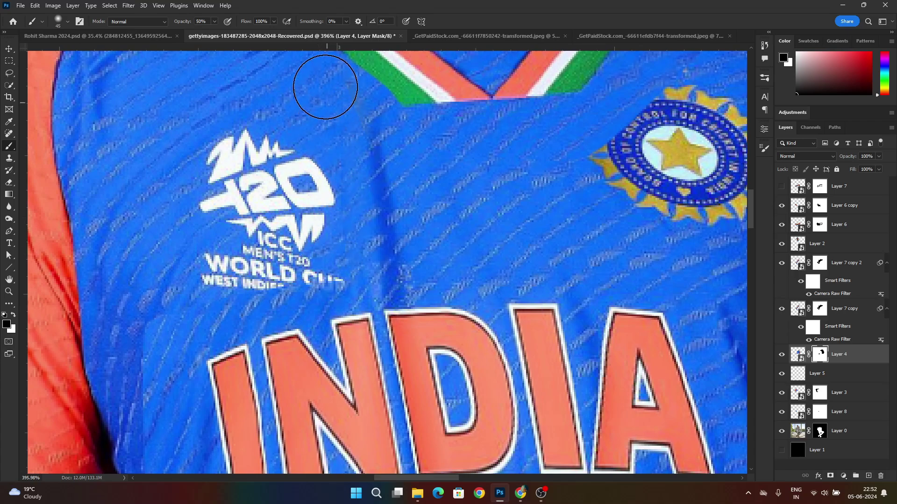
pyautogui.moveTo(342, 266); pyautogui.dragTo(318, 264)
# Step: Blend the seam beside the INDIA lettering on Layer 4's mask with a smaller soft brush
pyautogui.scroll(-1, 329, 276)
pyautogui.press('[')
pyautogui.press('[')
pyautogui.press('[')
pyautogui.press('[')
pyautogui.press(']')
pyautogui.scroll(-6, 159, 280)
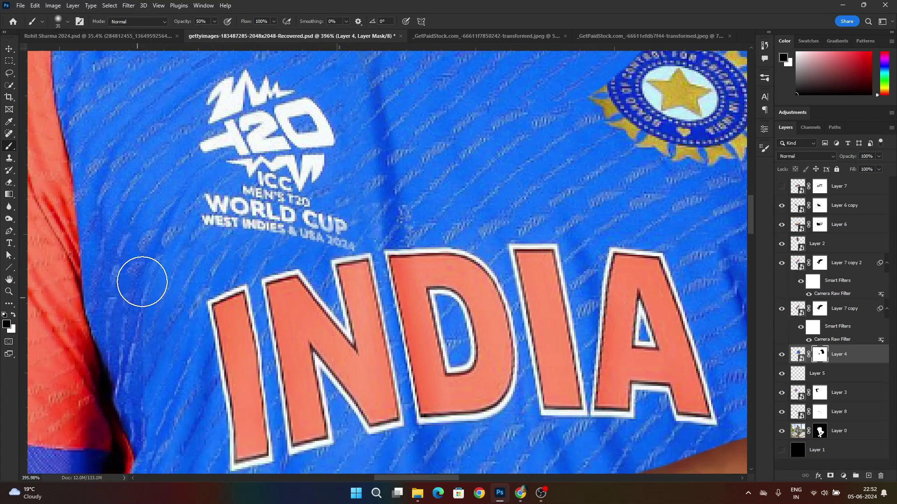
pyautogui.hotkey('ctrl', '0')
pyautogui.moveTo(377, 182); pyautogui.dragTo(410, 183)
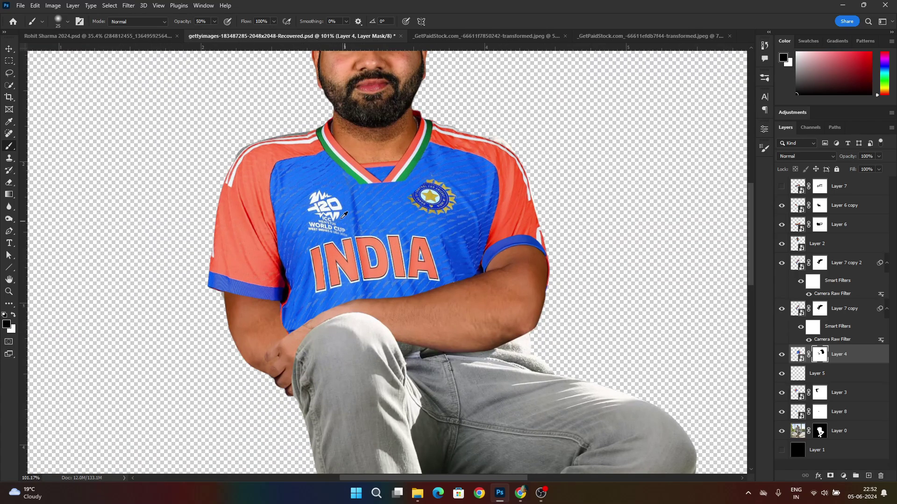
# Step: Toggle Layer 3 and Layer 4 to compare the two jersey pieces on the chest
pyautogui.press('v')
pyautogui.click(797, 392)
pyautogui.click(782, 392)
pyautogui.click(781, 393)
pyautogui.click(331, 186)
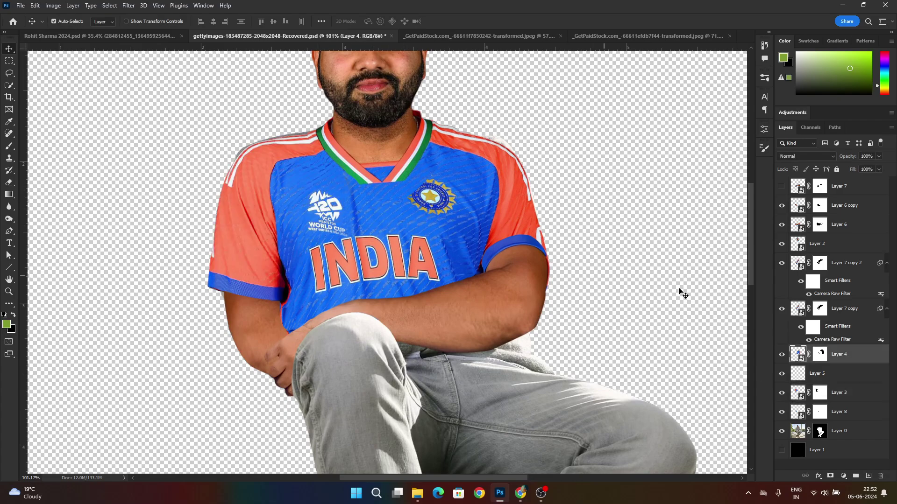
pyautogui.click(783, 354)
pyautogui.click(783, 354)
# Step: Move Layer 4's mask onto Layer 5 and warp Layer 4 to shift the INDIA lettering slightly towards the badge side
pyautogui.moveTo(819, 354); pyautogui.dragTo(833, 375)
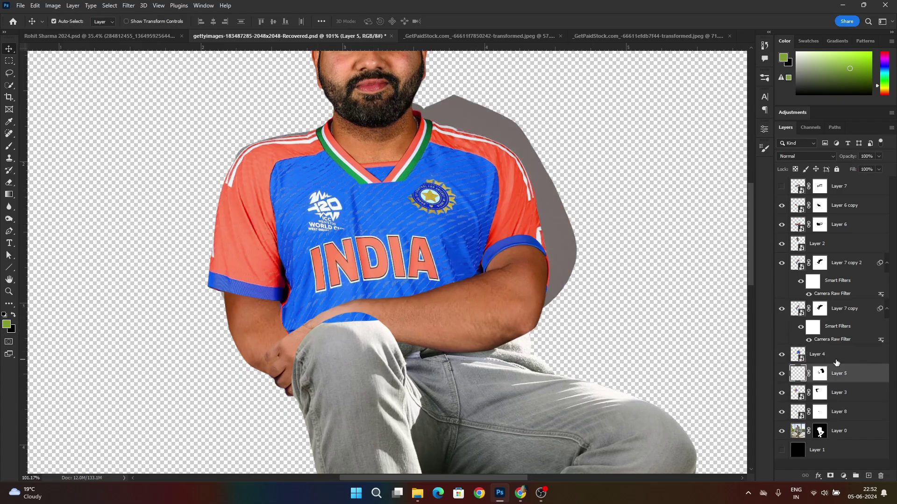
pyautogui.click(836, 358)
pyautogui.hotkey('ctrl', 't')
pyautogui.click(416, 21)
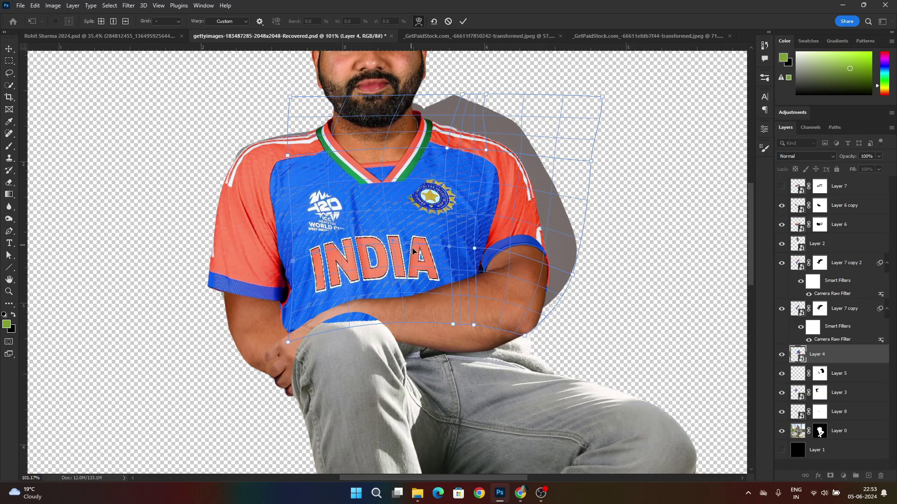
pyautogui.moveTo(412, 249); pyautogui.dragTo(426, 256)
pyautogui.moveTo(293, 261); pyautogui.dragTo(301, 253)
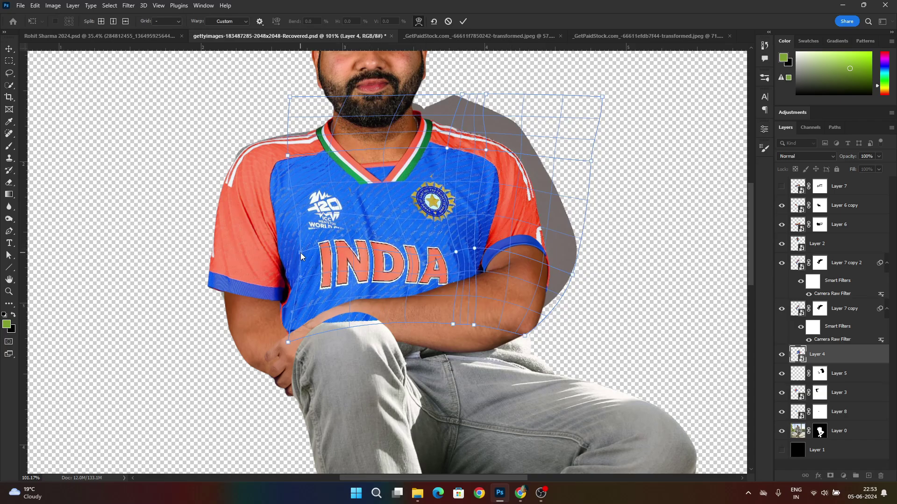
pyautogui.click(463, 21)
# Step: Move the mask from Layer 5 back onto Layer 4 and check the jersey front
pyautogui.moveTo(820, 373); pyautogui.dragTo(820, 355)
pyautogui.scroll(-6, 530, 241)
pyautogui.scroll(10, 455, 216)
pyautogui.scroll(-4, 418, 204)
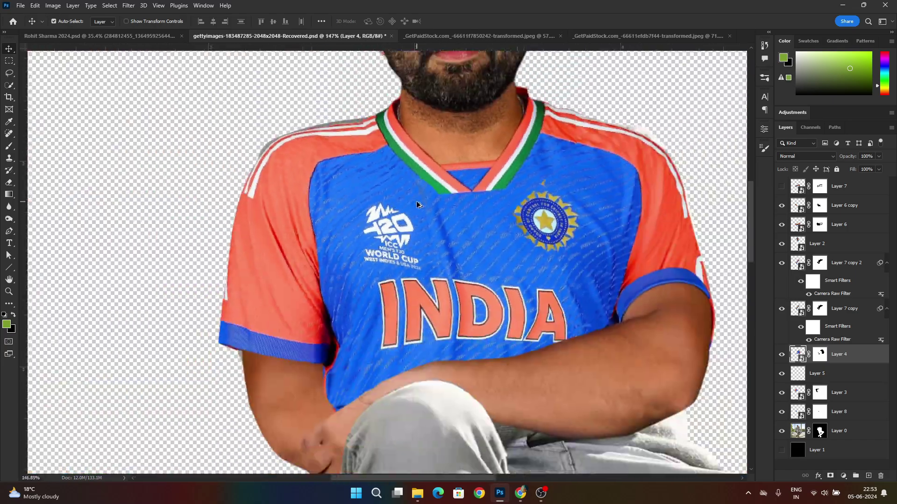
# Step: Move Layer 3's mask temporarily onto Layer 5, warp Layer 3 slightly upward around the World Cup logo, and return the mask
pyautogui.scroll(-4, 417, 202)
pyautogui.scroll(5, 408, 224)
pyautogui.click(408, 225)
pyautogui.moveTo(820, 392); pyautogui.dragTo(820, 374)
pyautogui.click(831, 395)
pyautogui.hotkey('ctrl', 't')
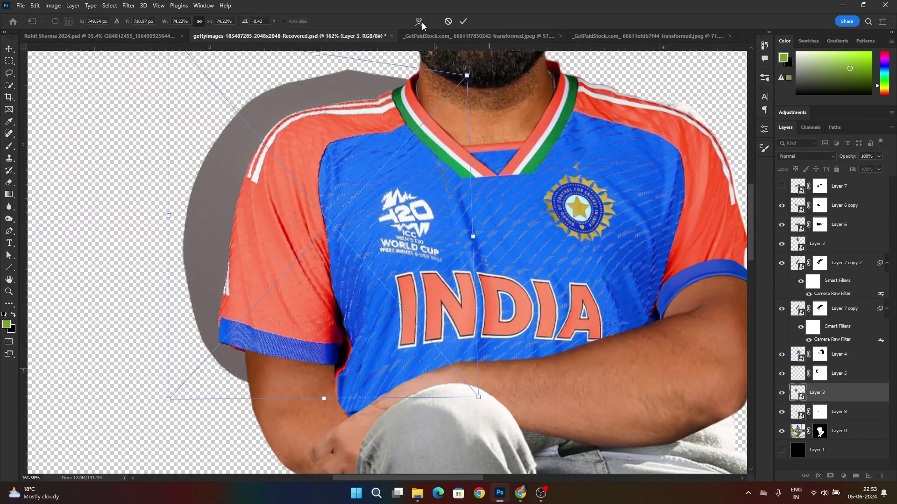
pyautogui.click(418, 21)
pyautogui.moveTo(466, 260); pyautogui.dragTo(467, 251)
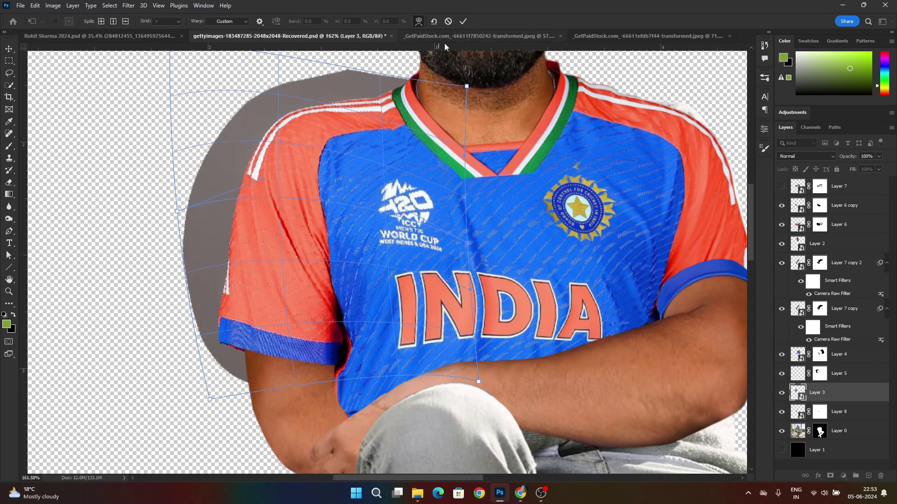
pyautogui.press('Escape')
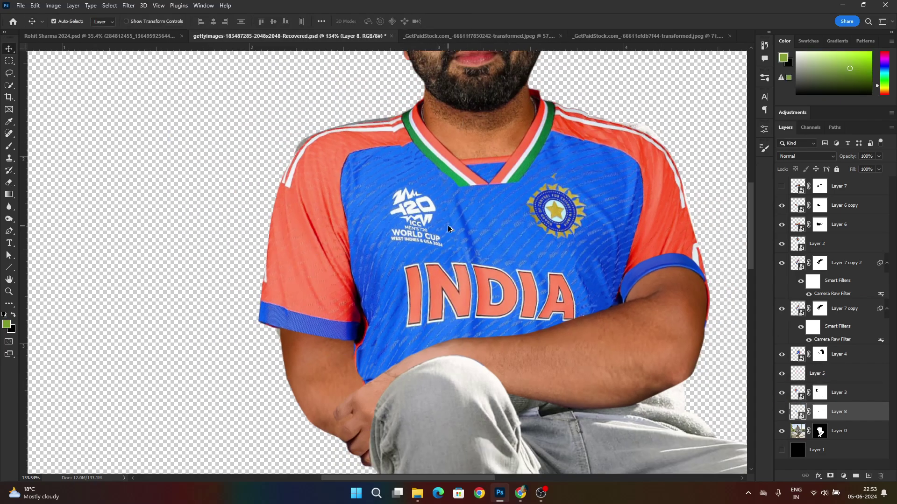
pyautogui.scroll(-12, 448, 229)
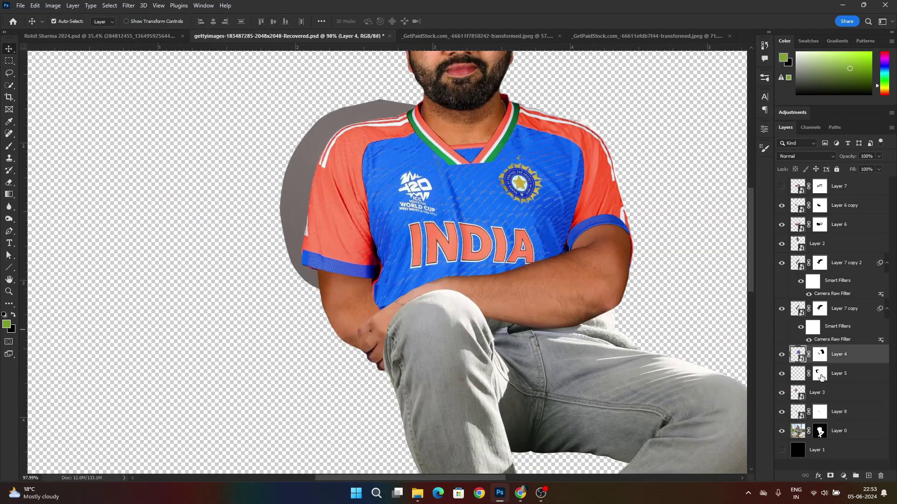
pyautogui.moveTo(821, 378); pyautogui.dragTo(820, 392)
# Step: Move Layer 4's mask onto Layer 5 and warp Layer 4 to adjust the start of the INDIA lettering
pyautogui.moveTo(819, 354); pyautogui.dragTo(820, 374)
pyautogui.hotkey('ctrl', 't')
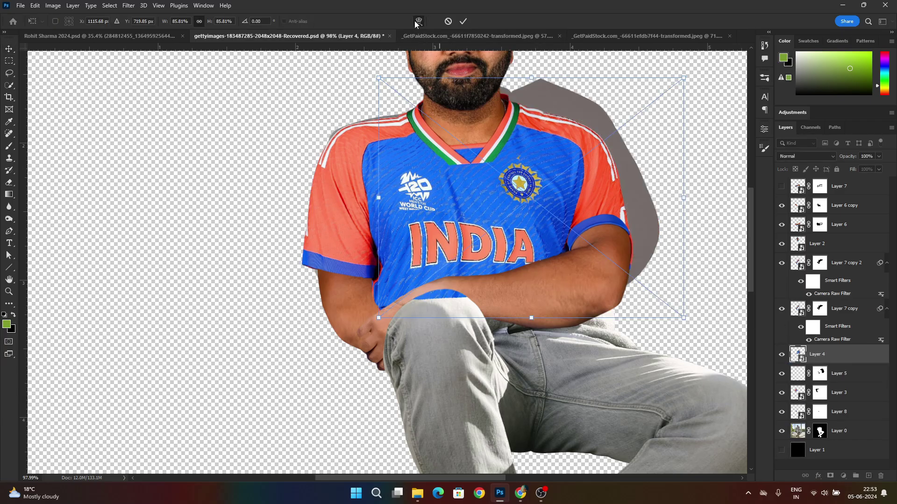
pyautogui.click(417, 22)
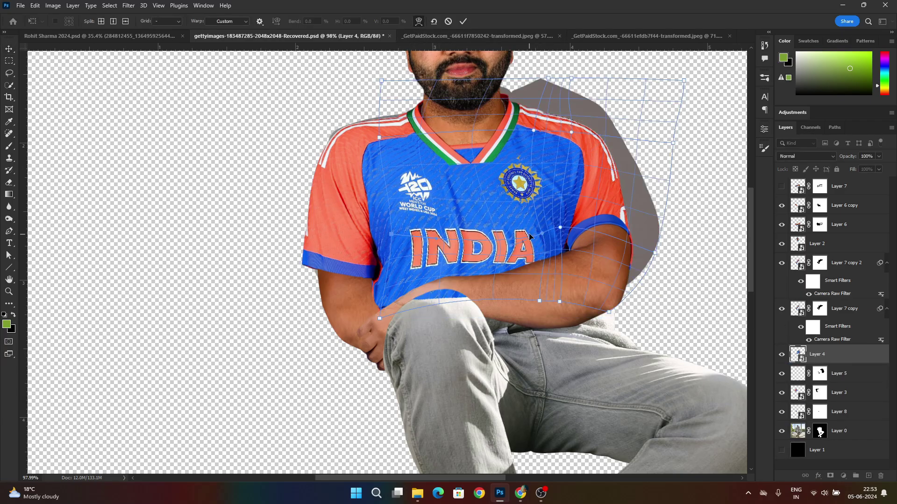
pyautogui.moveTo(529, 237); pyautogui.dragTo(488, 220)
pyautogui.moveTo(391, 234); pyautogui.dragTo(396, 229)
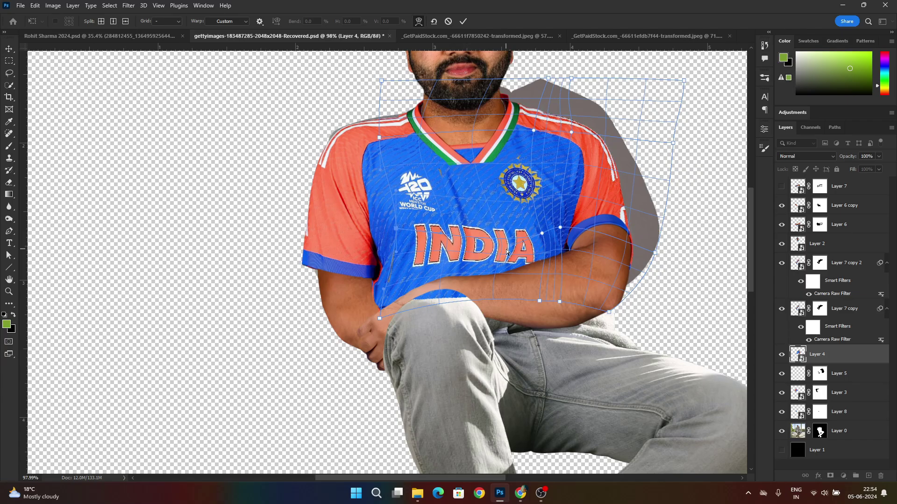
pyautogui.press('Escape')
pyautogui.hotkey('ctrl', 'z')
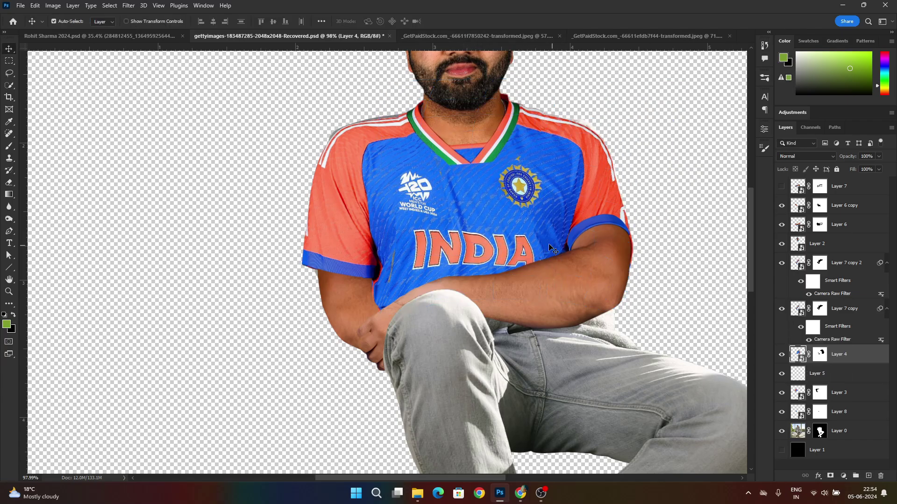
# Step: Try nudging Layer 4 upward, undo the move, and put the mask back on Layer 4
pyautogui.moveTo(549, 245)
pyautogui.mouseDown()
pyautogui.moveTo(500, 240)
pyautogui.moveTo(546, 228)
pyautogui.mouseUp()
pyautogui.hotkey('ctrl', 'z')
pyautogui.hotkey('ctrl', 'z')
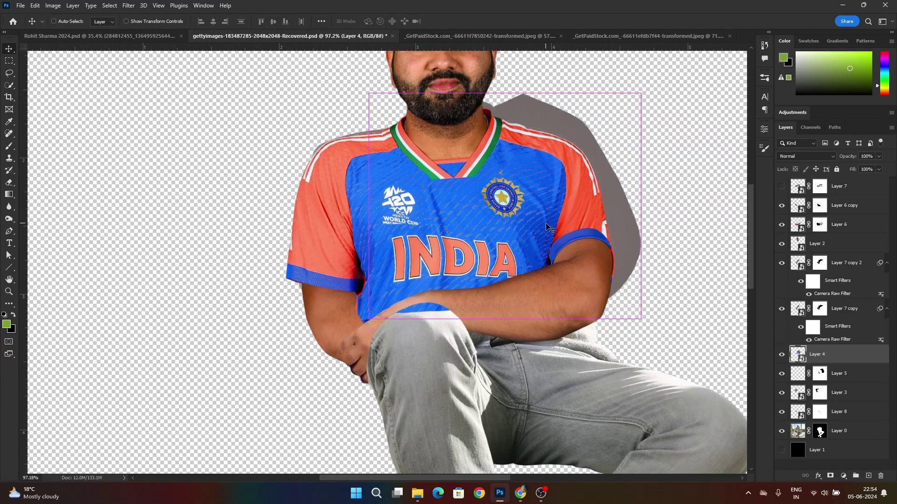
pyautogui.moveTo(822, 378); pyautogui.dragTo(820, 355)
# Step: Select Layer 3 and toggle its visibility to examine the World Cup logo area
pyautogui.moveTo(404, 229); pyautogui.dragTo(486, 254)
pyautogui.keyDown('ctrl'); pyautogui.click(486, 255); pyautogui.keyUp('ctrl')
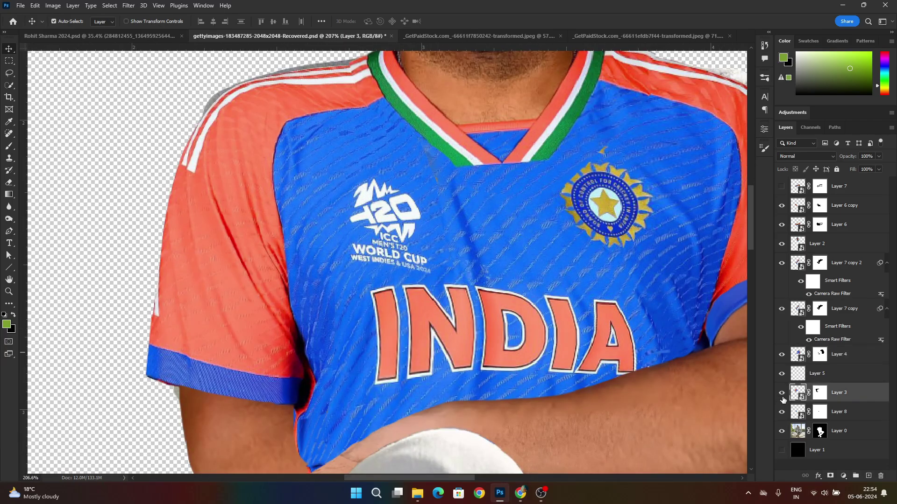
pyautogui.click(781, 394)
pyautogui.click(782, 395)
pyautogui.click(621, 36)
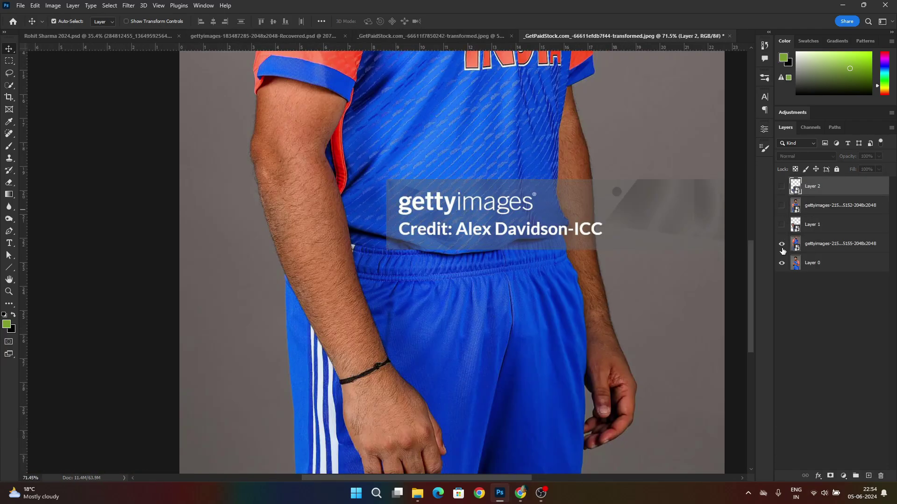
pyautogui.moveTo(583, 58); pyautogui.dragTo(539, 249)
pyautogui.click(782, 243)
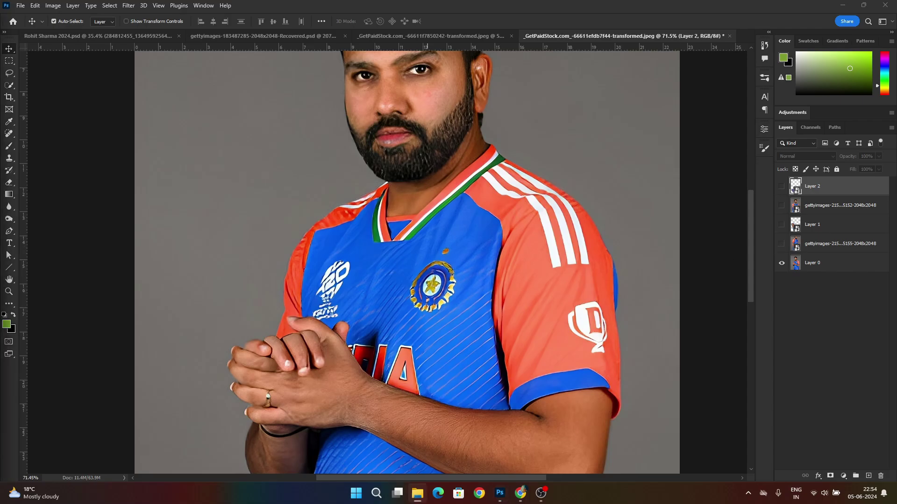
pyautogui.hotkey('ctrl', '0')
pyautogui.moveTo(415, 240); pyautogui.dragTo(524, 244)
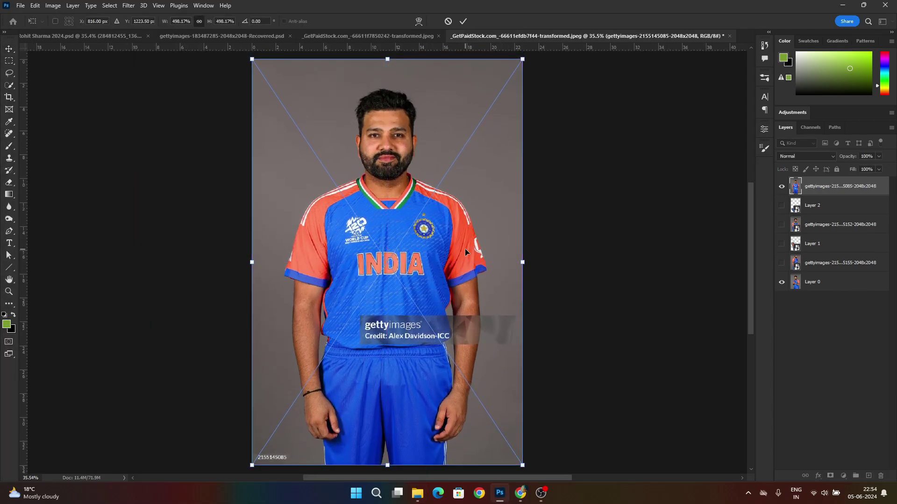
pyautogui.press('Return')
# Step: Lasso the World Cup logo, copy it to a new smart object layer, and bring it into the gettyimages-183487285 composite
pyautogui.scroll(5, 428, 249)
pyautogui.scroll(5, 286, 278)
pyautogui.press('l')
pyautogui.moveTo(250, 322)
pyautogui.mouseDown()
pyautogui.moveTo(408, 350)
pyautogui.moveTo(249, 329)
pyautogui.mouseUp()
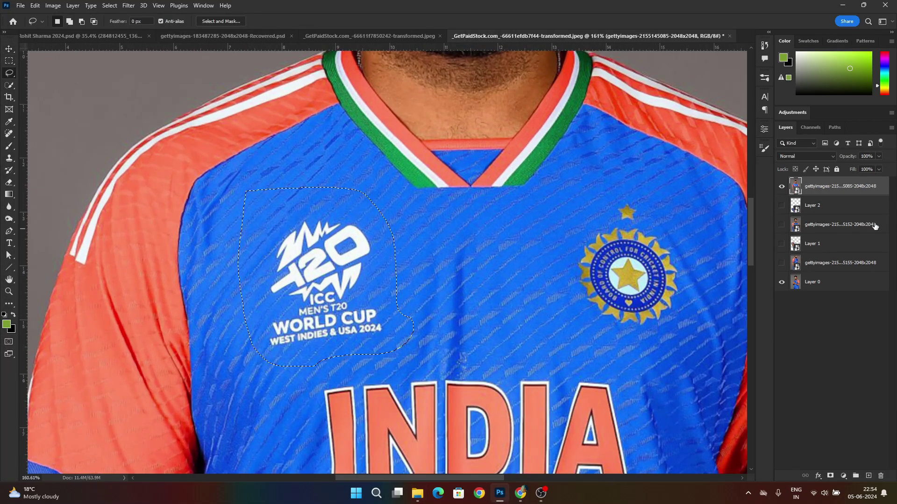
pyautogui.hotkey('ctrl', 'j')
pyautogui.rightClick(854, 186)
pyautogui.click(819, 247)
pyautogui.moveTo(834, 190); pyautogui.dragTo(377, 226)
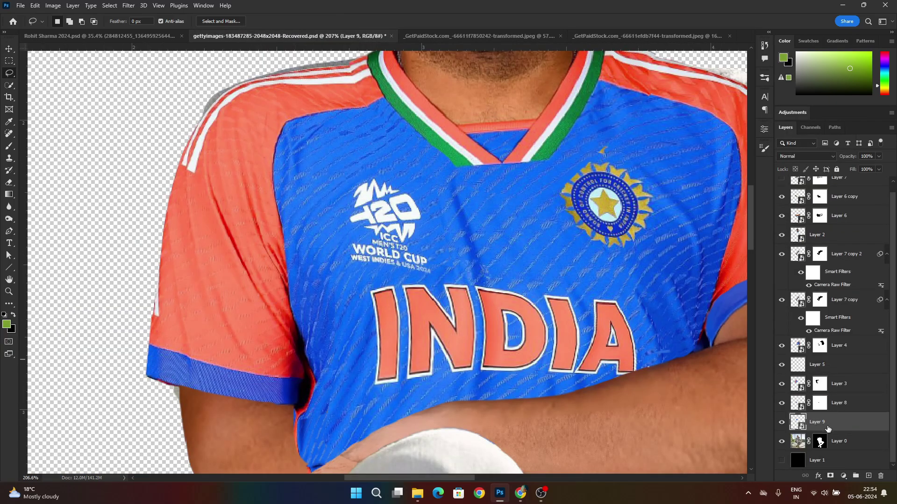
# Step: Stack the logo layer above Layer 3, scale it down over the existing World Cup logo, and lower its opacity to 53%
pyautogui.click(781, 384)
pyautogui.click(781, 384)
pyautogui.hotkey('ctrl', 't')
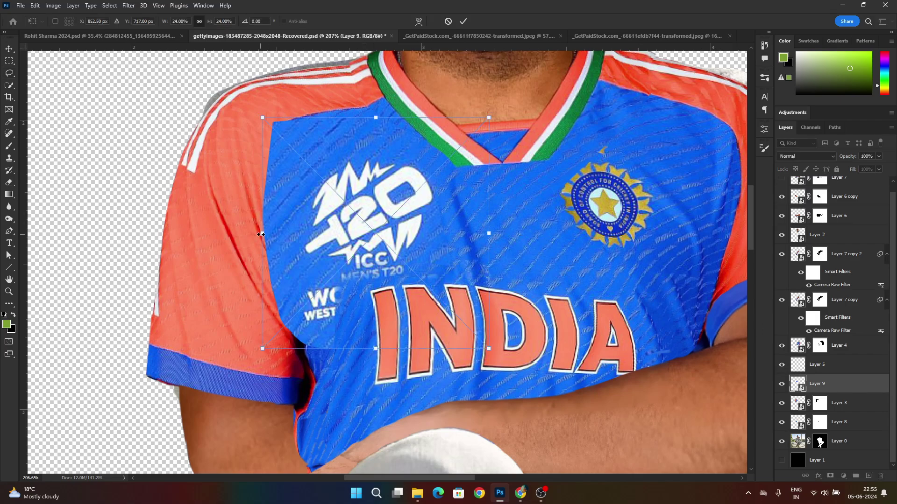
pyautogui.moveTo(262, 234); pyautogui.dragTo(319, 234)
pyautogui.moveTo(374, 238); pyautogui.dragTo(381, 219)
pyautogui.press('5')
pyautogui.press('3')
pyautogui.scroll(1, 440, 223)
# Step: Align the logo with the original at 12.85% scale and about 1.3° rotation, and restore its opacity to 100%
pyautogui.moveTo(439, 223); pyautogui.dragTo(462, 212)
pyautogui.moveTo(427, 218); pyautogui.dragTo(420, 237)
pyautogui.moveTo(482, 234); pyautogui.dragTo(437, 257)
pyautogui.moveTo(477, 260); pyautogui.dragTo(481, 215)
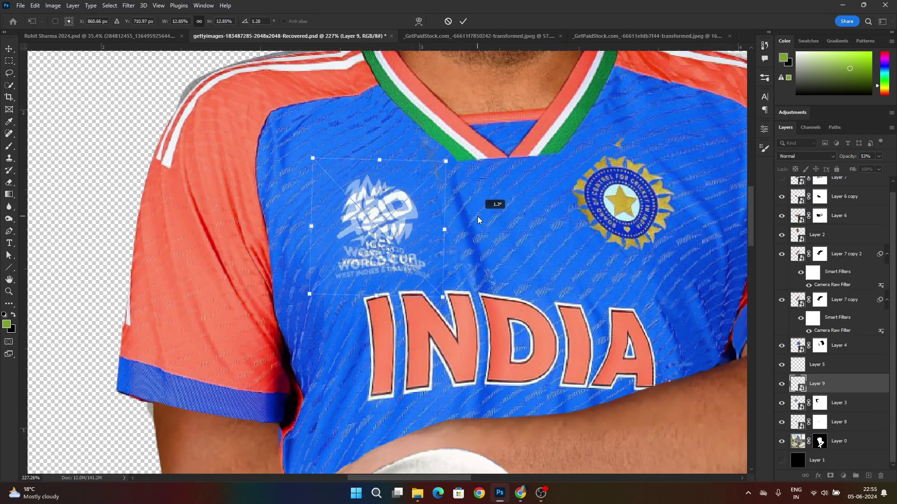
pyautogui.moveTo(409, 233); pyautogui.dragTo(412, 227)
pyautogui.click(419, 21)
pyautogui.click(463, 21)
pyautogui.press('0')
pyautogui.scroll(-5, 462, 205)
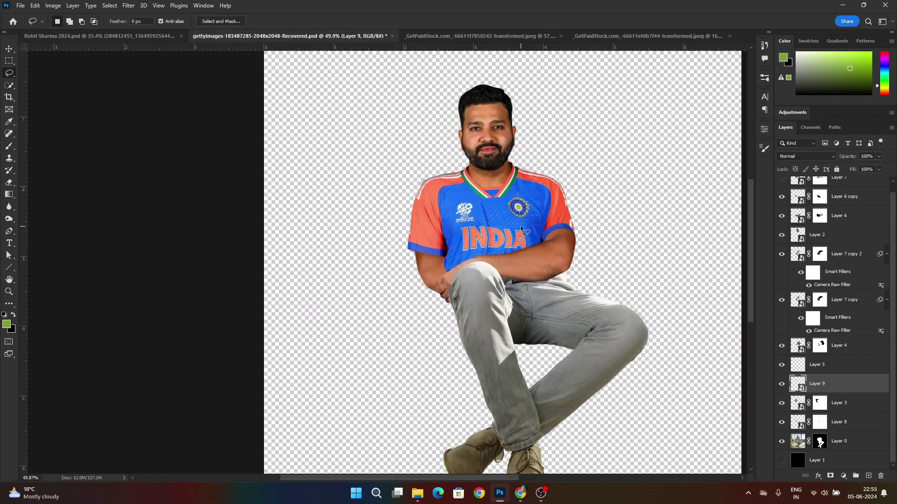
# Step: Stretch the World Cup logo on Layer 9 slightly downward to cover the leftover old lettering
pyautogui.scroll(2, 462, 205)
pyautogui.scroll(5, 429, 227)
pyautogui.hotkey('ctrl', 't')
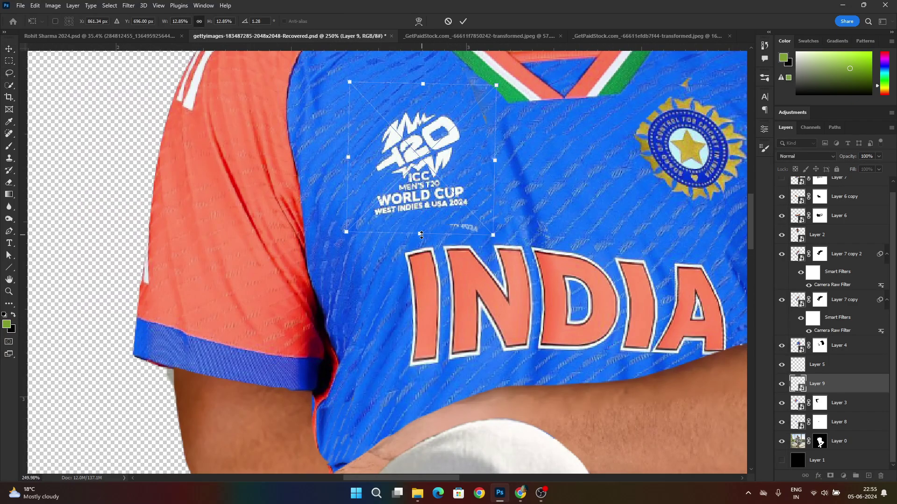
pyautogui.moveTo(420, 231); pyautogui.dragTo(423, 246)
pyautogui.press('Return')
pyautogui.scroll(-5, 423, 250)
pyautogui.scroll(7, 315, 206)
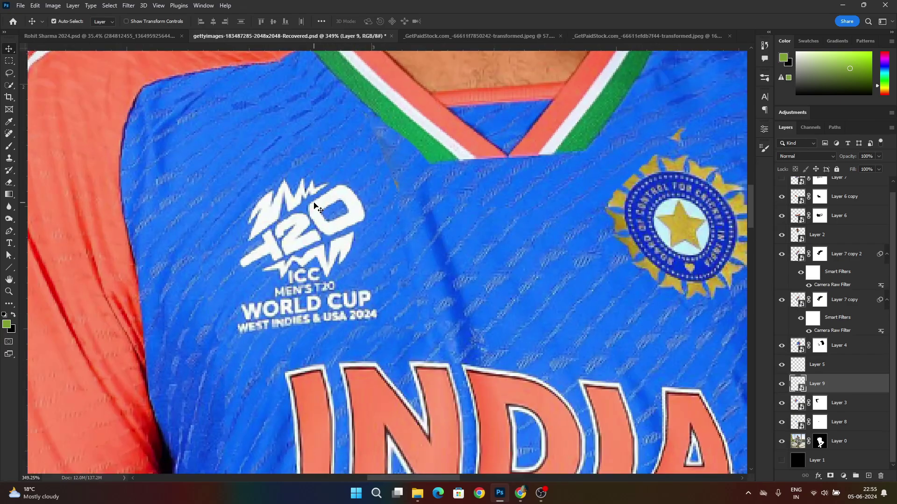
# Step: Add a mask to Layer 9 and blend the logo patch's edges with a black brush at 50% opacity
pyautogui.press('d')
pyautogui.click(830, 476)
pyautogui.press('b')
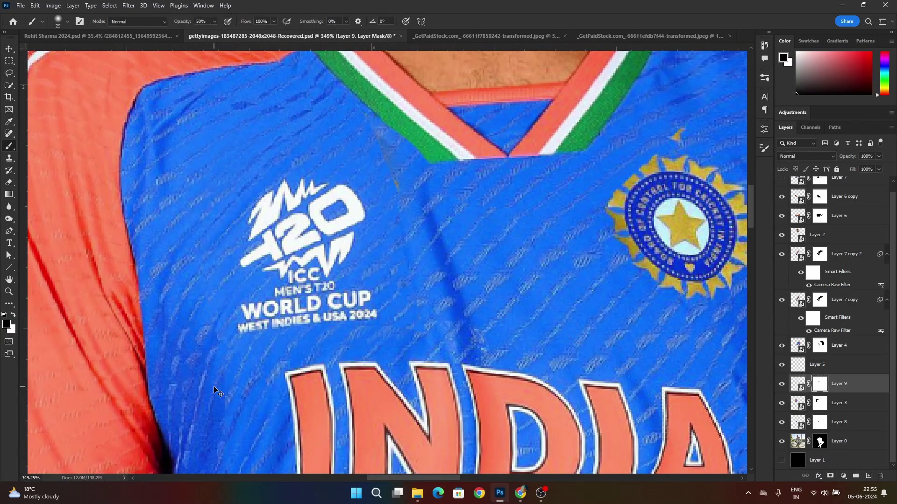
pyautogui.hotkey('ctrl', '0')
# Step: Open Neural Filters for the forearm on Layer 6 and enable Photo Restoration
pyautogui.scroll(18, 390, 220)
pyautogui.scroll(-4, 610, 187)
pyautogui.press('v')
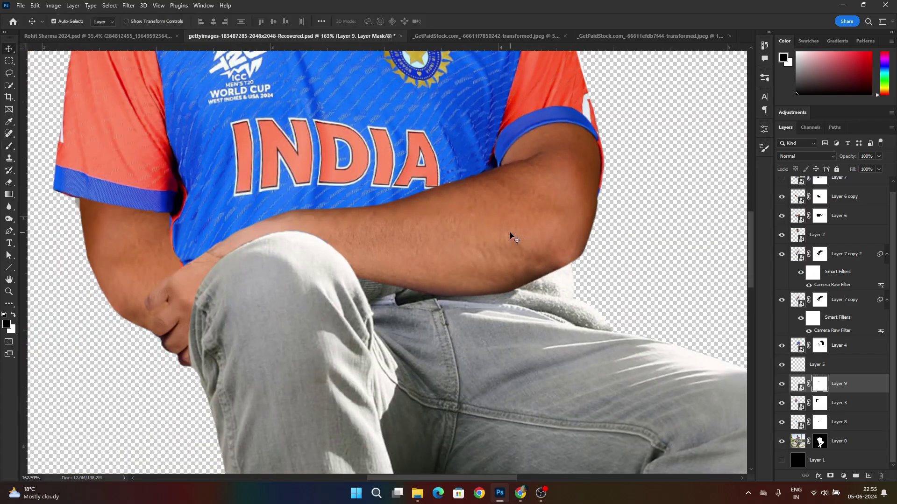
pyautogui.click(129, 5)
pyautogui.click(136, 45)
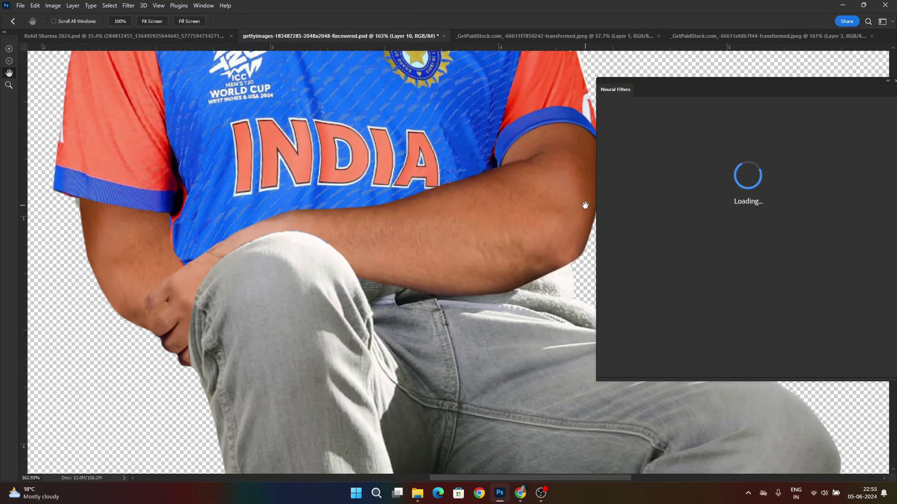
pyautogui.scroll(-3, 697, 327)
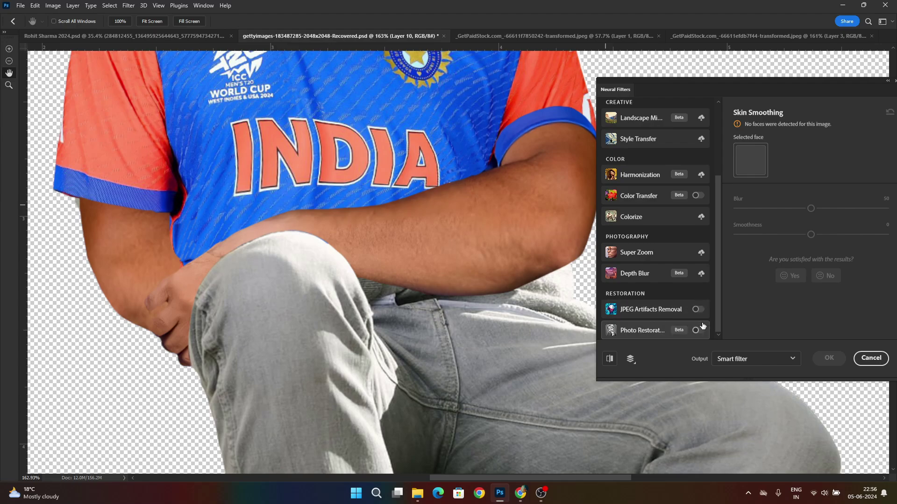
pyautogui.click(699, 330)
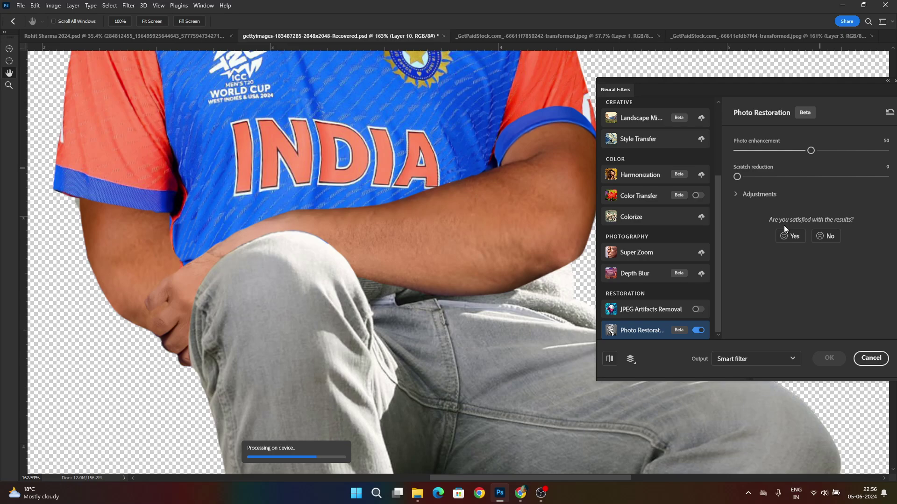
# Step: Try Photo Restoration on Layer 6 with scratch reduction 25 as a smart filter and examine the forearm
pyautogui.moveTo(737, 177); pyautogui.dragTo(775, 177)
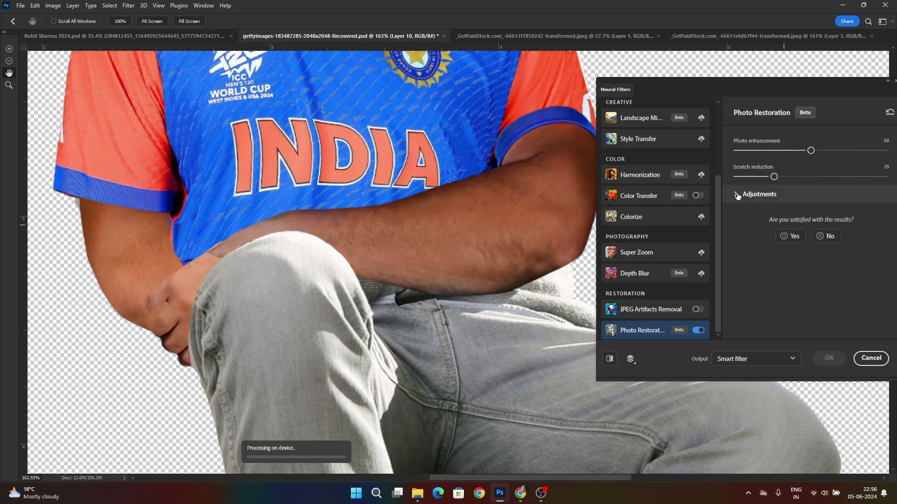
pyautogui.click(746, 194)
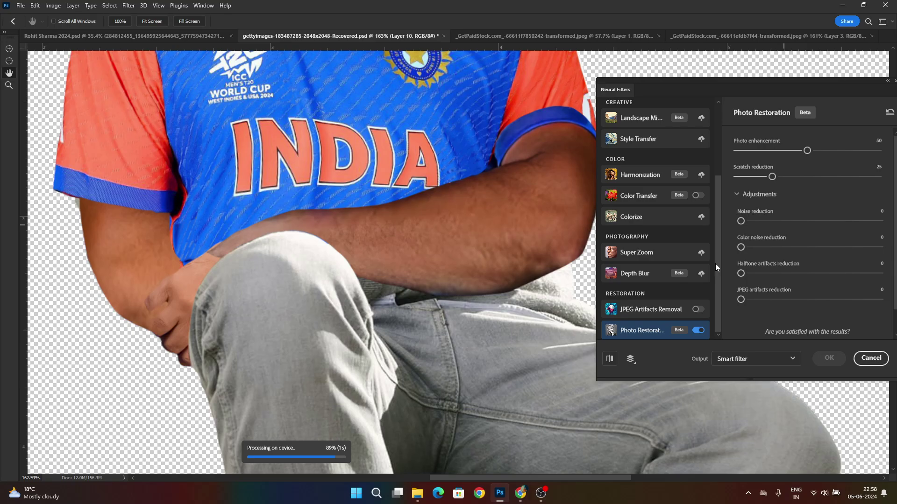
pyautogui.click(609, 359)
pyautogui.click(829, 358)
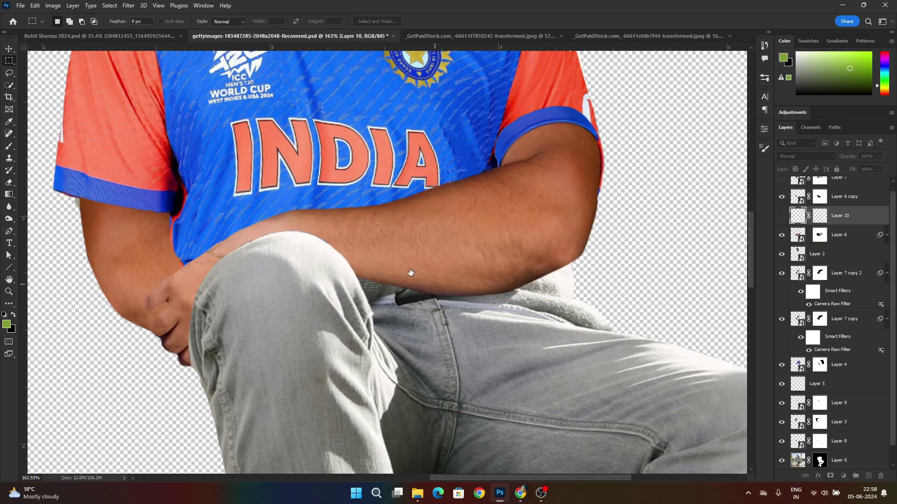
pyautogui.scroll(-14, 492, 251)
pyautogui.scroll(19, 427, 252)
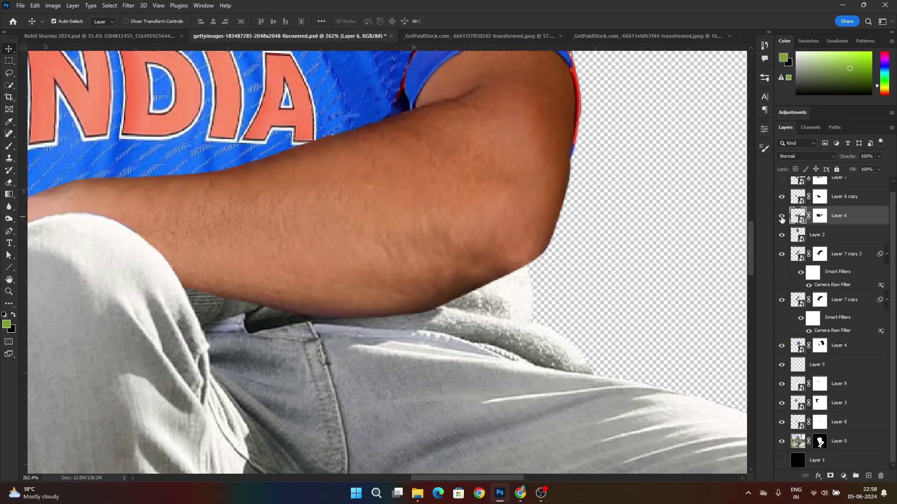
# Step: Hide the Layer 6 area beneath the forearm and elbow by filling a Pen-path selection with black on its mask
pyautogui.click(819, 215)
pyautogui.press('p')
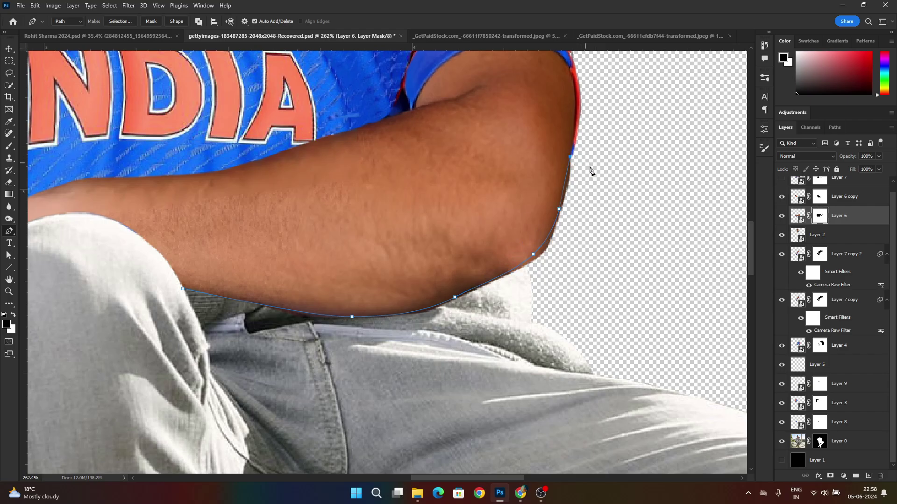
pyautogui.scroll(-3, 590, 170)
pyautogui.click(346, 246)
pyautogui.hotkey('ctrl', 'Return')
pyautogui.hotkey('alt', 'BackSpace')
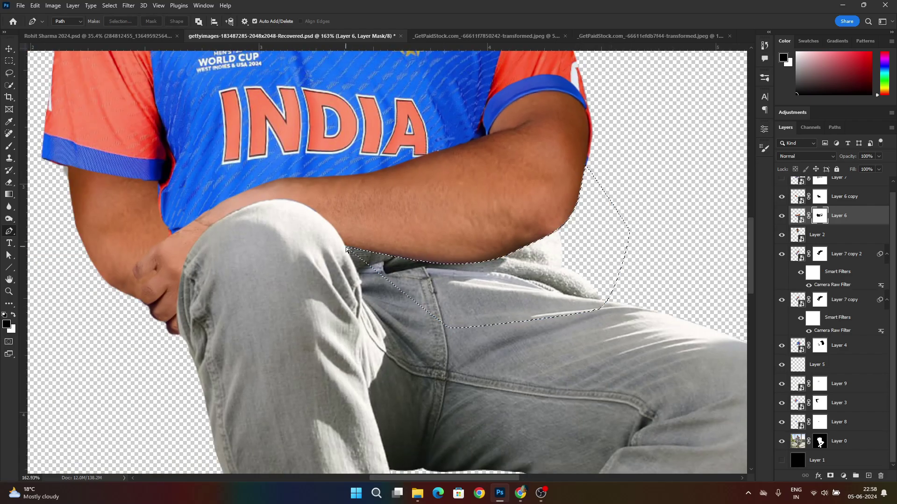
pyautogui.hotkey('ctrl', 'd')
# Step: Examine the forearm and elbow cutout against the whole seated figure
pyautogui.scroll(-4, 357, 238)
pyautogui.scroll(7, 310, 230)
pyautogui.scroll(-10, 339, 258)
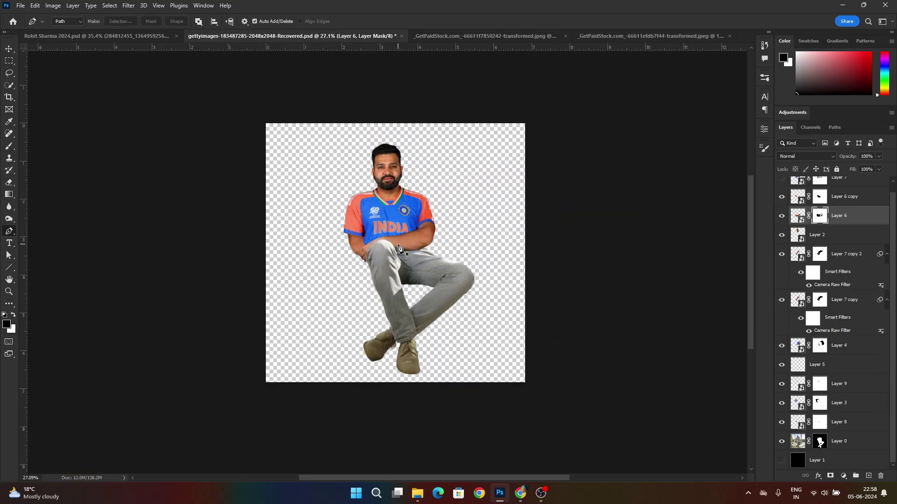
pyautogui.scroll(1, 393, 252)
pyautogui.scroll(-2, 394, 251)
pyautogui.scroll(3, 394, 251)
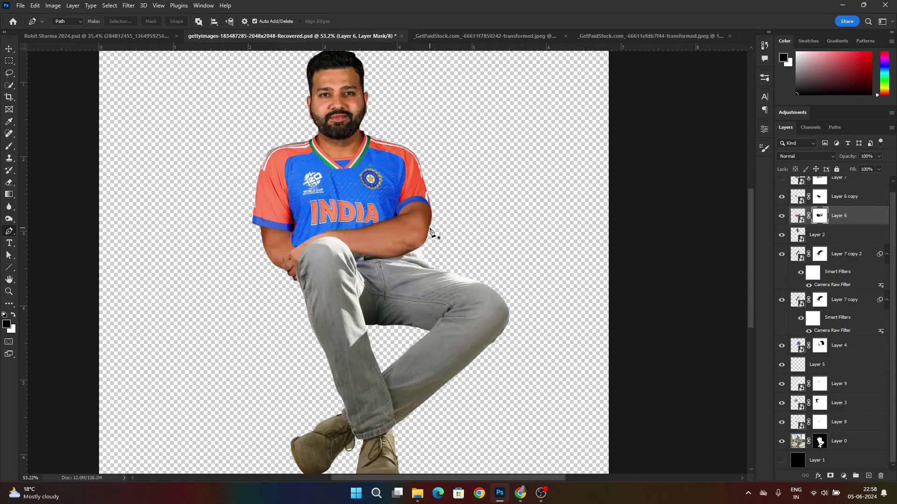
pyautogui.scroll(-2, 394, 250)
pyautogui.scroll(8, 394, 251)
# Step: Switch to the _GetPaidStock.com_-66611efdb7f44-transformed.jpeg document, hide the upper photo layers and show the crossed-arms 5152 photo
pyautogui.click(884, 448)
pyautogui.click(623, 37)
pyautogui.scroll(-3, 509, 260)
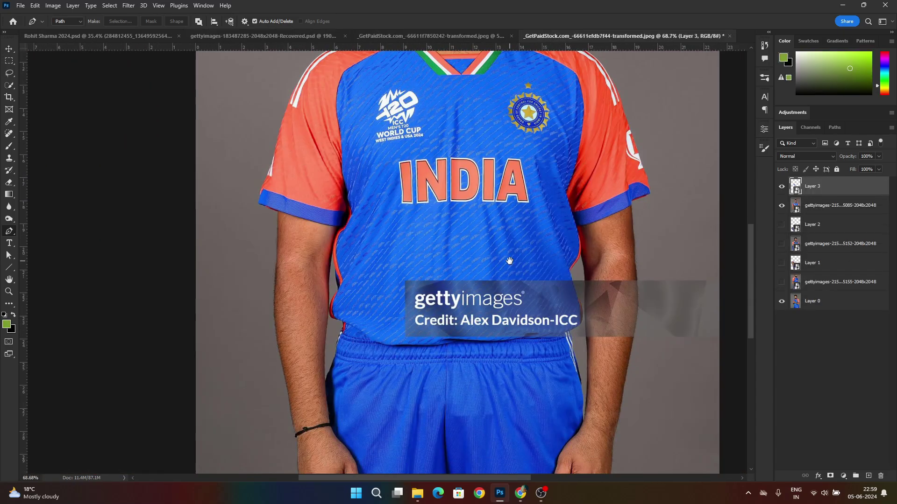
pyautogui.hotkey('ctrl', 'shift', 'Tab')
pyautogui.hotkey('ctrl', 'shift', 'Tab')
pyautogui.hotkey('ctrl', 'shift', 'Tab')
pyautogui.hotkey('ctrl', 'shift', 'Tab')
# Step: Lasso the lower front of the jersey, copy it from the 5152 photo to a new layer and convert it to a smart object
pyautogui.press('l')
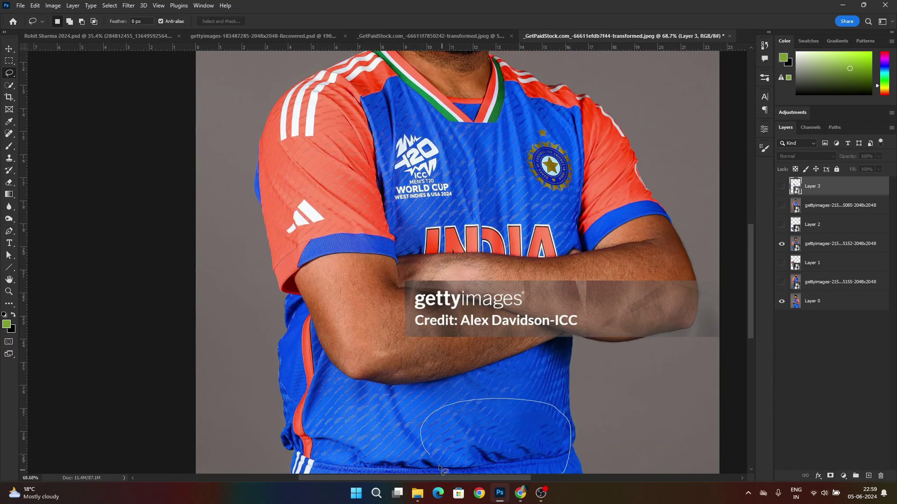
pyautogui.click(823, 244)
pyautogui.hotkey('ctrl', 'j')
pyautogui.rightClick(824, 244)
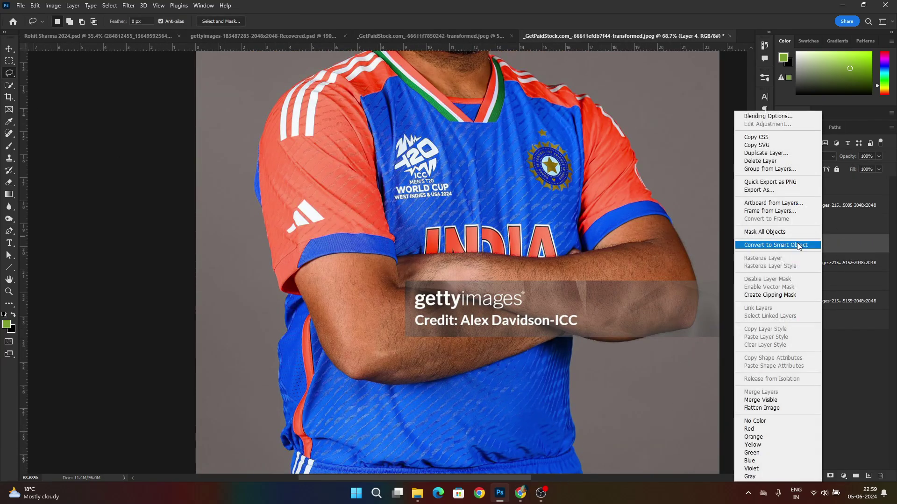
pyautogui.click(796, 244)
# Step: Place the jersey piece in the seated-figure document, then scale and warp it into the gap between knee and forearm
pyautogui.moveTo(836, 244); pyautogui.dragTo(403, 321)
pyautogui.scroll(-2, 846, 307)
pyautogui.hotkey('ctrl', 't')
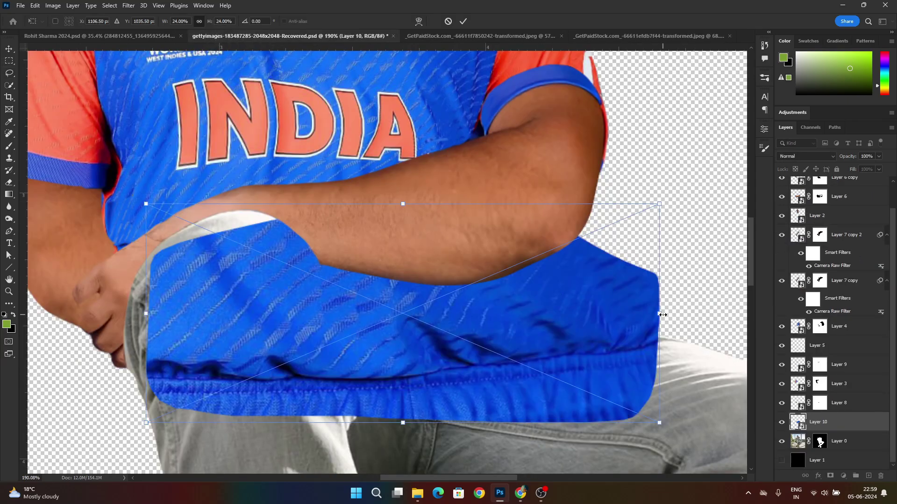
pyautogui.moveTo(403, 205); pyautogui.dragTo(405, 356)
pyautogui.moveTo(416, 388); pyautogui.dragTo(374, 293)
pyautogui.click(418, 21)
pyautogui.moveTo(290, 308); pyautogui.dragTo(295, 286)
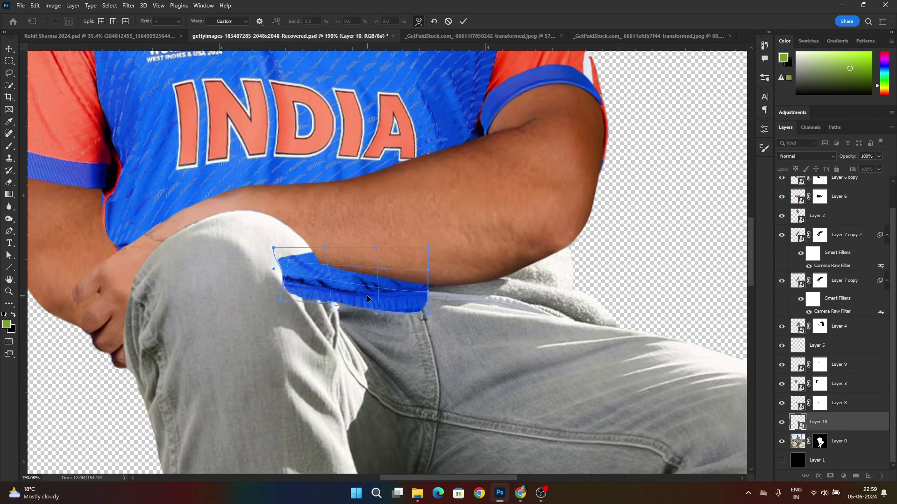
pyautogui.moveTo(281, 250); pyautogui.dragTo(286, 241)
pyautogui.press('Return')
# Step: Mask away Layer 10's overlap on the knee and jeans at 29% opacity, and restore its opacity to 100%
pyautogui.press('8')
pyautogui.press('1')
pyautogui.press('b')
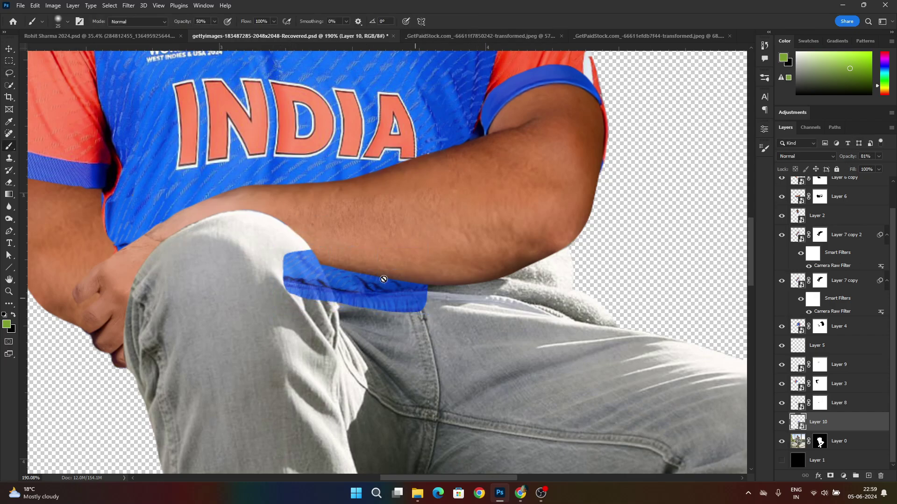
pyautogui.click(66, 23)
pyautogui.scroll(1, 654, 374)
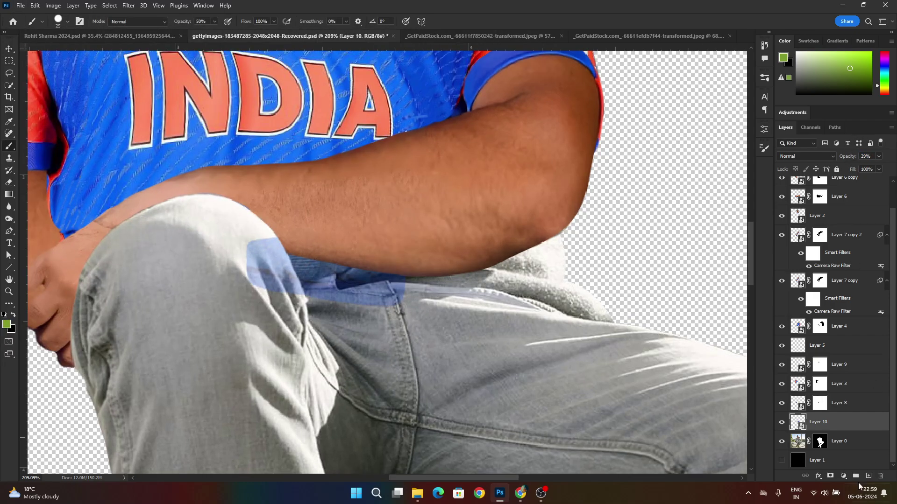
pyautogui.click(830, 476)
pyautogui.scroll(3, 403, 304)
pyautogui.moveTo(420, 296)
pyautogui.mouseDown()
pyautogui.moveTo(401, 287)
pyautogui.moveTo(375, 298)
pyautogui.mouseUp()
pyautogui.press('0')
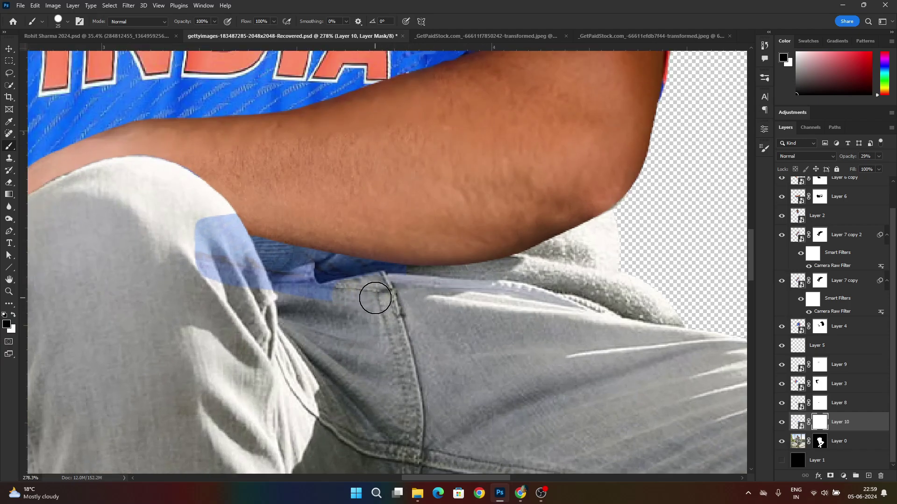
pyautogui.moveTo(264, 303)
pyautogui.mouseDown()
pyautogui.moveTo(222, 220)
pyautogui.moveTo(208, 226)
pyautogui.moveTo(241, 261)
pyautogui.mouseUp()
pyautogui.moveTo(843, 160); pyautogui.dragTo(876, 160)
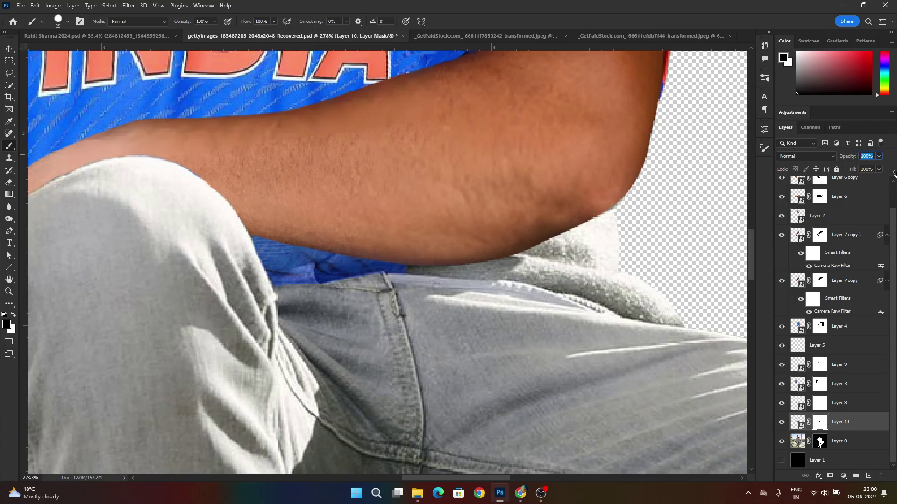
# Step: Try masking more of the jersey piece along the jeans waistband, and undo the stroke
pyautogui.scroll(-8, 413, 306)
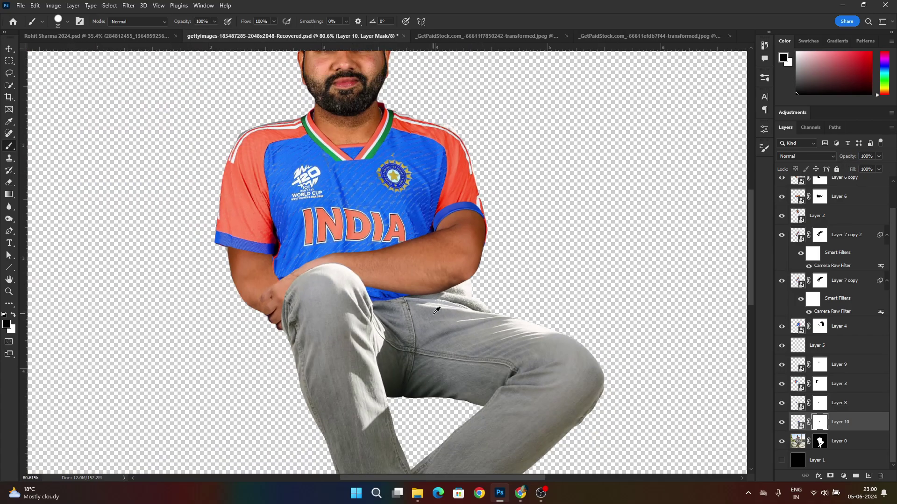
pyautogui.scroll(11, 389, 295)
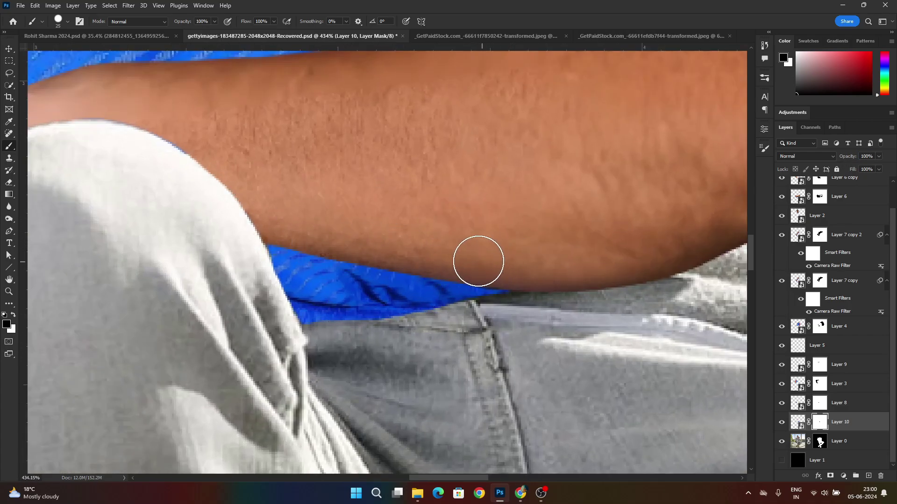
pyautogui.moveTo(478, 335)
pyautogui.mouseDown()
pyautogui.moveTo(321, 324)
pyautogui.moveTo(411, 335)
pyautogui.mouseUp()
pyautogui.hotkey('ctrl', 'z')
# Step: Unlink Layer 10 from its mask and reposition the mask and jersey fabric separately below the forearm
pyautogui.click(794, 420)
pyautogui.press('v')
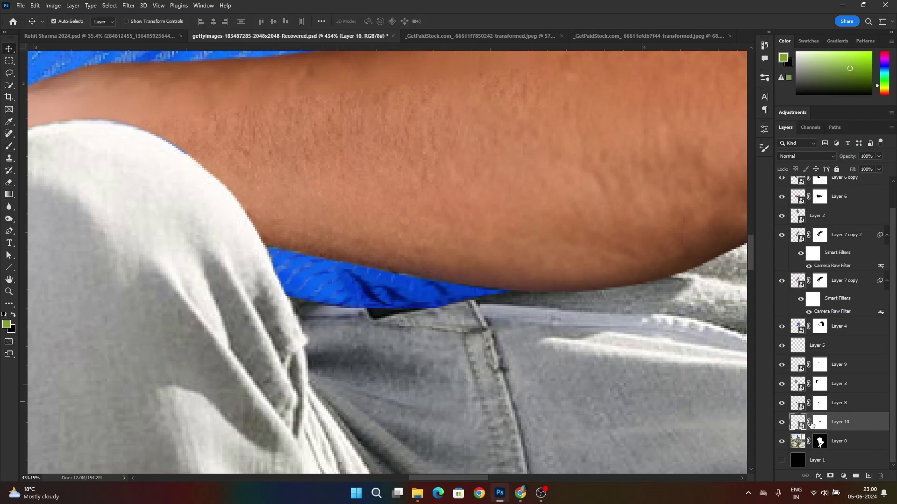
pyautogui.click(813, 422)
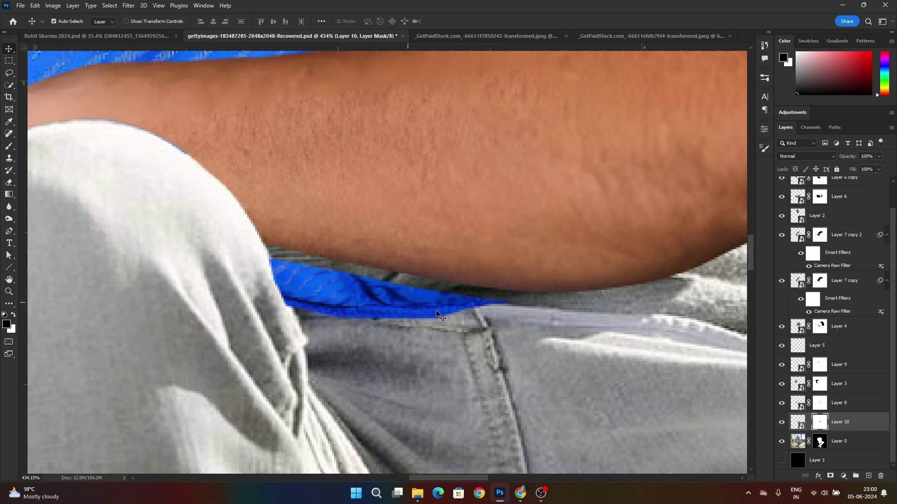
pyautogui.moveTo(436, 313); pyautogui.dragTo(411, 290)
pyautogui.click(798, 421)
pyautogui.moveTo(326, 281); pyautogui.dragTo(322, 298)
pyautogui.scroll(-6, 421, 341)
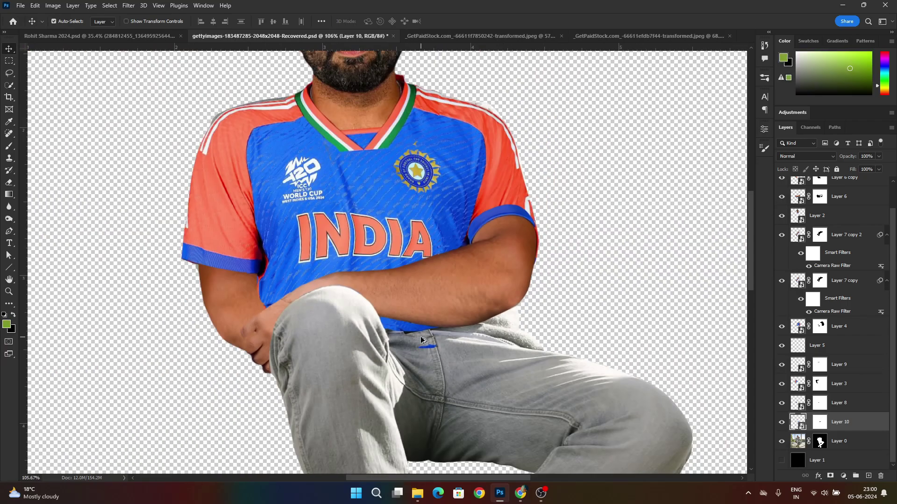
# Step: Transform Layer 10's jersey fabric to fill the gap under the forearm
pyautogui.scroll(10, 421, 340)
pyautogui.hotkey('ctrl', 't')
pyautogui.moveTo(547, 295)
pyautogui.mouseDown()
pyautogui.moveTo(568, 242)
pyautogui.moveTo(557, 269)
pyautogui.mouseUp()
pyautogui.press('Return')
pyautogui.scroll(-5, 502, 350)
pyautogui.scroll(5, 440, 359)
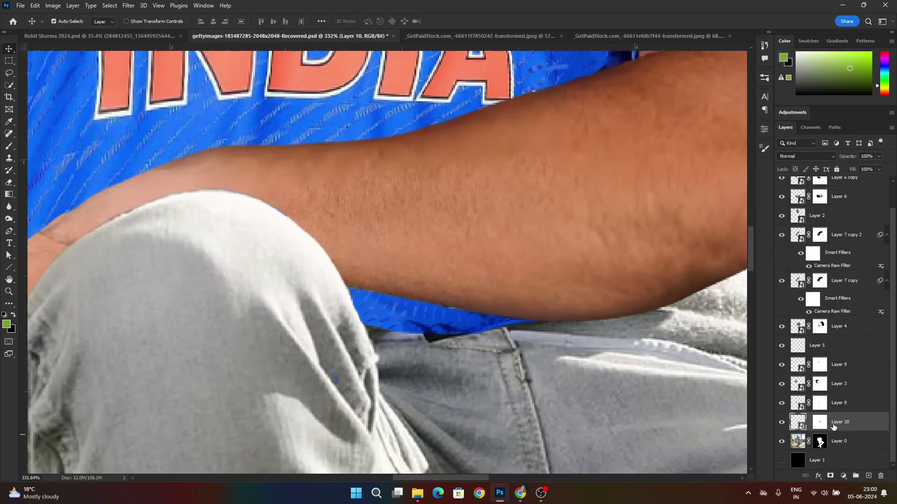
# Step: Refine Layer 10's mask along the waistband and knee edge with a smaller brush
pyautogui.click(820, 422)
pyautogui.scroll(8, 458, 322)
pyautogui.press('b')
pyautogui.press('[')
pyautogui.press('[')
pyautogui.press('x')
pyautogui.moveTo(525, 323)
pyautogui.mouseDown()
pyautogui.moveTo(466, 338)
pyautogui.moveTo(290, 324)
pyautogui.moveTo(505, 327)
pyautogui.moveTo(524, 360)
pyautogui.moveTo(262, 348)
pyautogui.moveTo(290, 342)
pyautogui.moveTo(280, 317)
pyautogui.mouseUp()
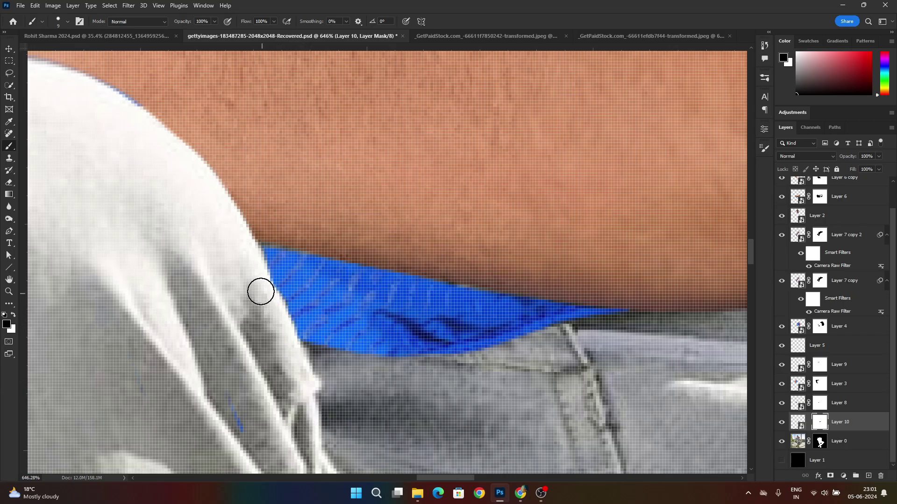
pyautogui.scroll(-15, 587, 356)
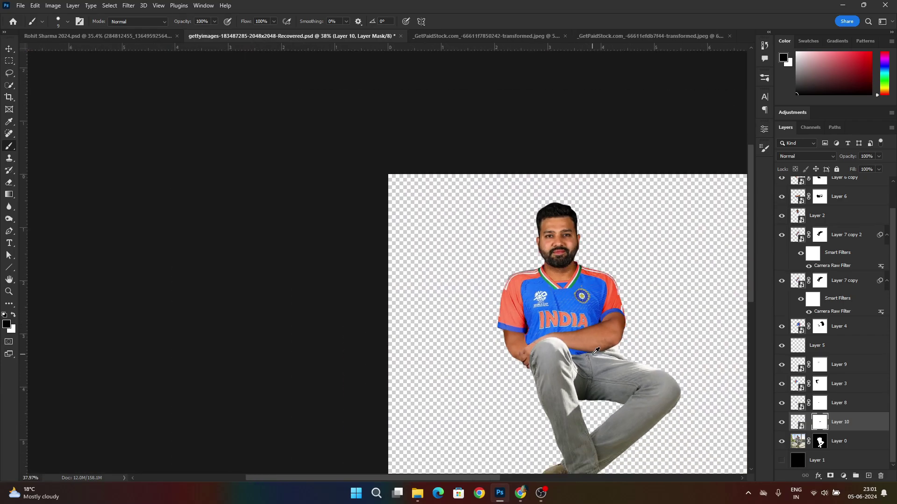
# Step: Return to the crossed-arms source document and lasso the jersey's lower side and hem with the orange stripe
pyautogui.hotkey('ctrl', '0')
pyautogui.scroll(-1, 586, 327)
pyautogui.scroll(3, 603, 301)
pyautogui.scroll(5, 402, 243)
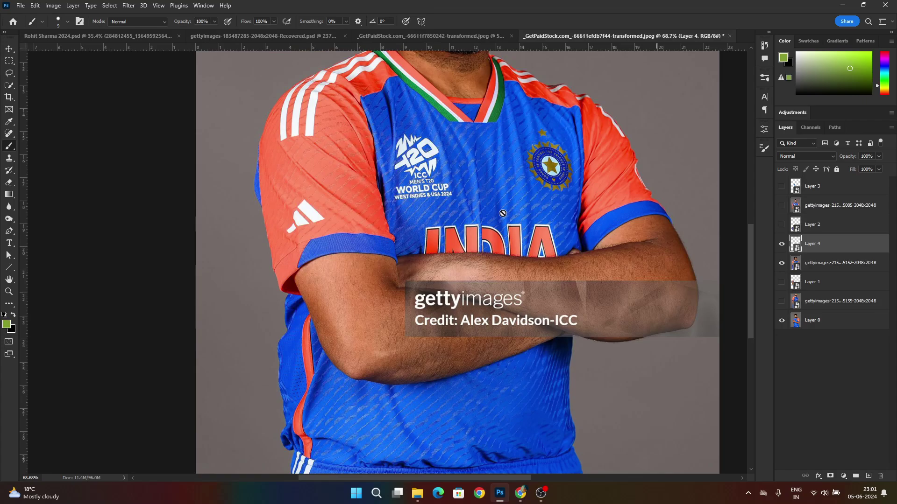
pyautogui.scroll(-2, 323, 301)
pyautogui.press('l')
pyautogui.moveTo(283, 265); pyautogui.dragTo(322, 301)
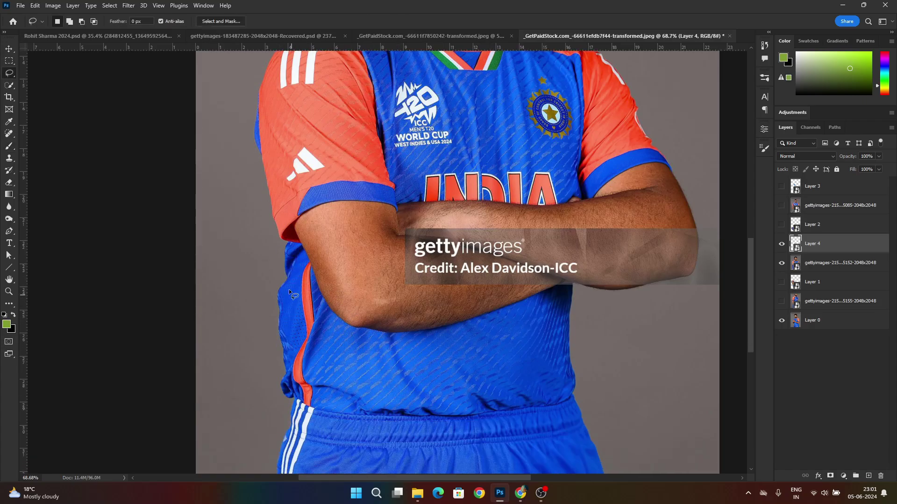
# Step: Copy the lassoed area from the 5155 photo as a smart object and place it in the seated-figure document
pyautogui.click(813, 304)
pyautogui.hotkey('ctrl', 'j')
pyautogui.rightClick(822, 302)
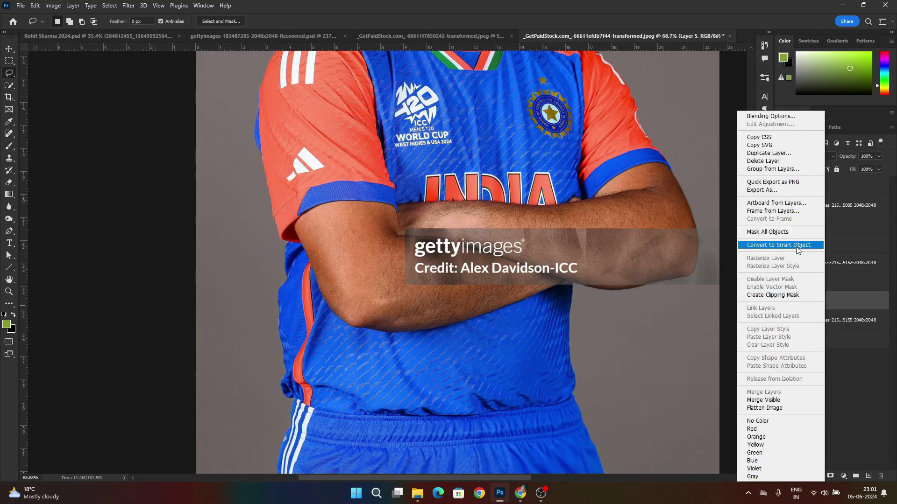
pyautogui.click(794, 245)
pyautogui.moveTo(824, 301); pyautogui.dragTo(358, 249)
# Step: Try flipping the placed piece vertically, and cancel the transform
pyautogui.hotkey('ctrl', 't')
pyautogui.rightClick(345, 249)
pyautogui.click(400, 430)
pyautogui.scroll(-6, 396, 406)
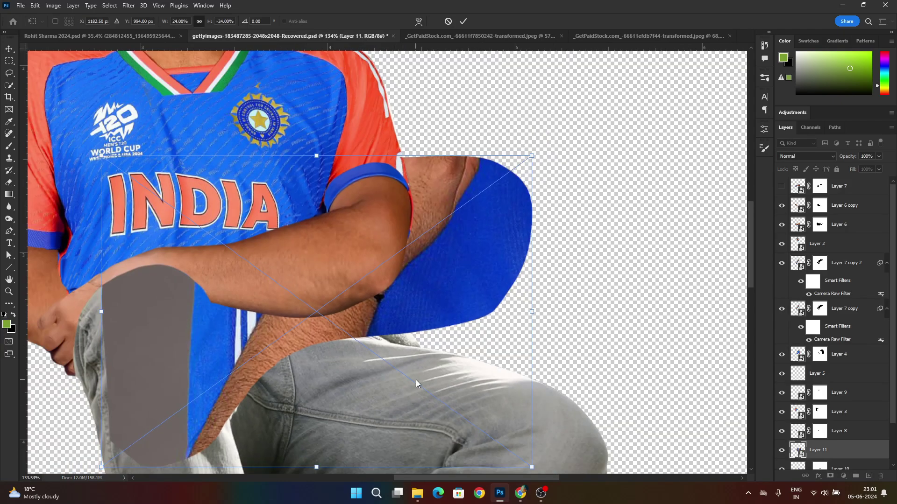
pyautogui.click(448, 21)
# Step: Try flipping the placed piece horizontally and moving it over the raised thigh, and cancel the transform
pyautogui.hotkey('ctrl', 't')
pyautogui.rightClick(381, 349)
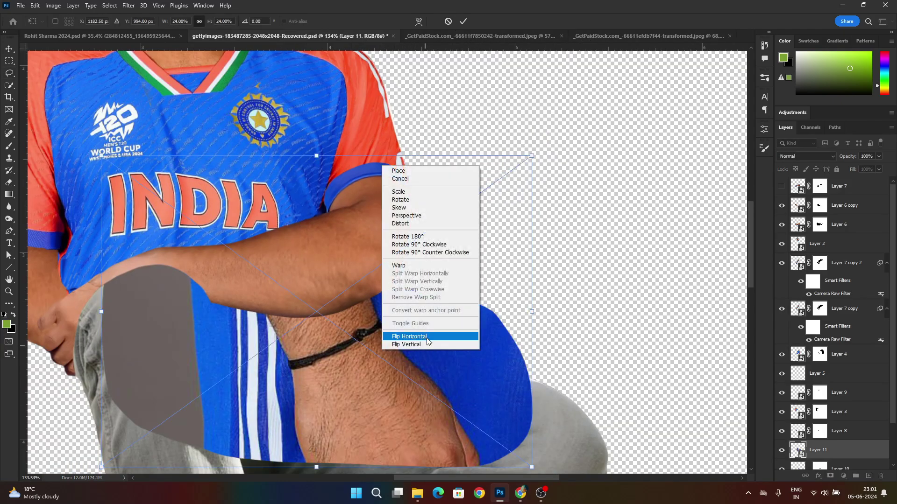
pyautogui.click(426, 337)
pyautogui.moveTo(475, 321); pyautogui.dragTo(618, 335)
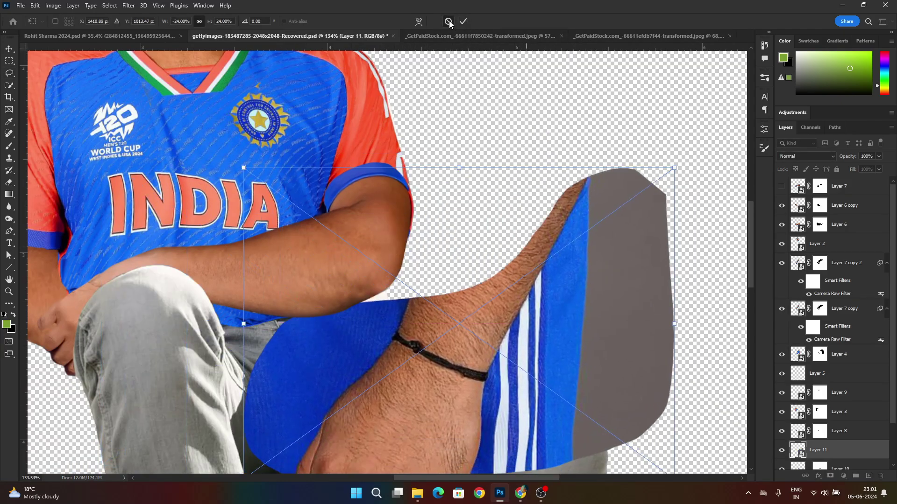
pyautogui.click(448, 21)
# Step: Delete the wrong piece from the seated-figure document and undo its copy and smart object conversion in the source document
pyautogui.press('Delete')
pyautogui.click(589, 36)
pyautogui.hotkey('ctrl', 'z')
pyautogui.hotkey('ctrl', 'z')
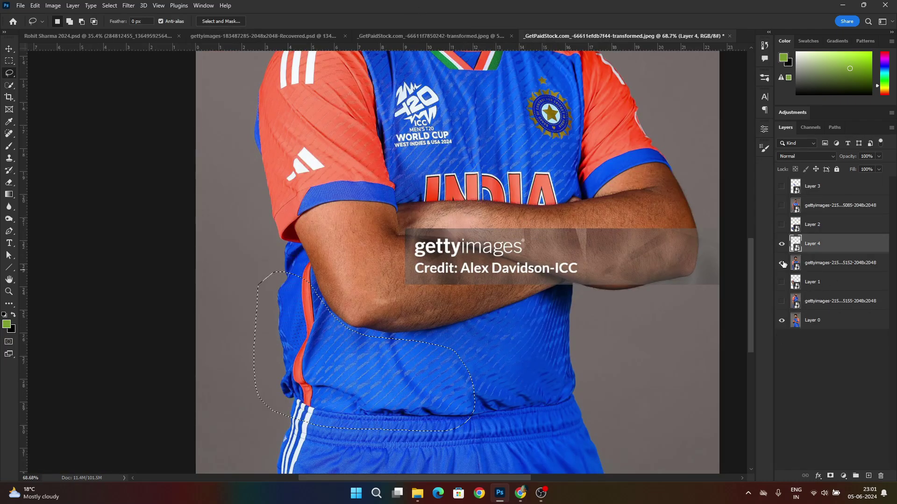
# Step: Copy the lassoed jersey side from the 5152 photo as a smart object and place it in the seated-figure document
pyautogui.click(834, 263)
pyautogui.hotkey('ctrl', 'j')
pyautogui.rightClick(816, 263)
pyautogui.click(783, 248)
pyautogui.moveTo(818, 263); pyautogui.dragTo(406, 342)
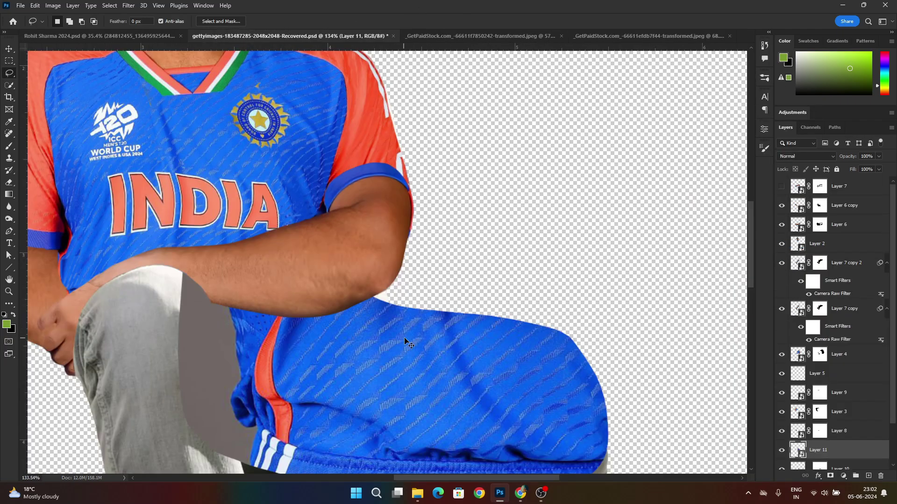
# Step: Flip the jersey side piece horizontally, scale it down and angle it behind the elbow above the jeans
pyautogui.hotkey('ctrl', 't')
pyautogui.rightClick(390, 348)
pyautogui.click(430, 336)
pyautogui.moveTo(609, 337); pyautogui.dragTo(397, 309)
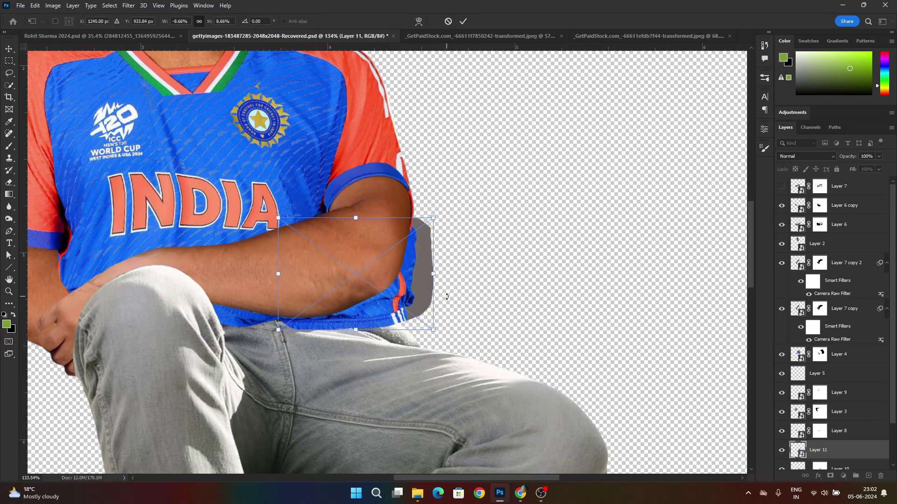
pyautogui.moveTo(435, 275); pyautogui.dragTo(415, 300)
pyautogui.moveTo(411, 354)
pyautogui.mouseDown()
pyautogui.moveTo(442, 310)
pyautogui.moveTo(458, 385)
pyautogui.mouseUp()
pyautogui.click(463, 21)
# Step: Add a mask to Layer 11 and paint away the grey backdrop beside the jersey edge
pyautogui.click(9, 146)
pyautogui.scroll(5, 439, 346)
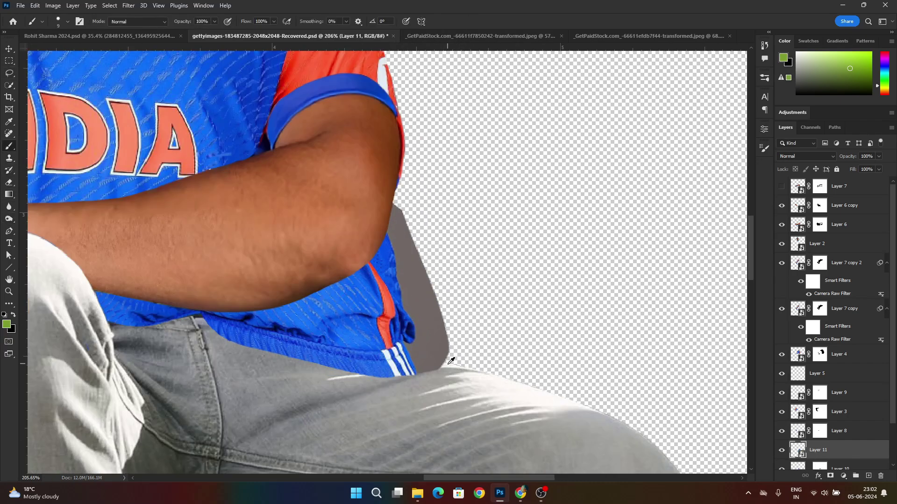
pyautogui.click(830, 476)
pyautogui.scroll(1, 426, 225)
pyautogui.moveTo(401, 285)
pyautogui.mouseDown()
pyautogui.moveTo(380, 179)
pyautogui.moveTo(385, 138)
pyautogui.moveTo(416, 310)
pyautogui.moveTo(419, 357)
pyautogui.moveTo(405, 358)
pyautogui.mouseUp()
pyautogui.scroll(-1, 439, 356)
pyautogui.press('[')
pyautogui.press('[')
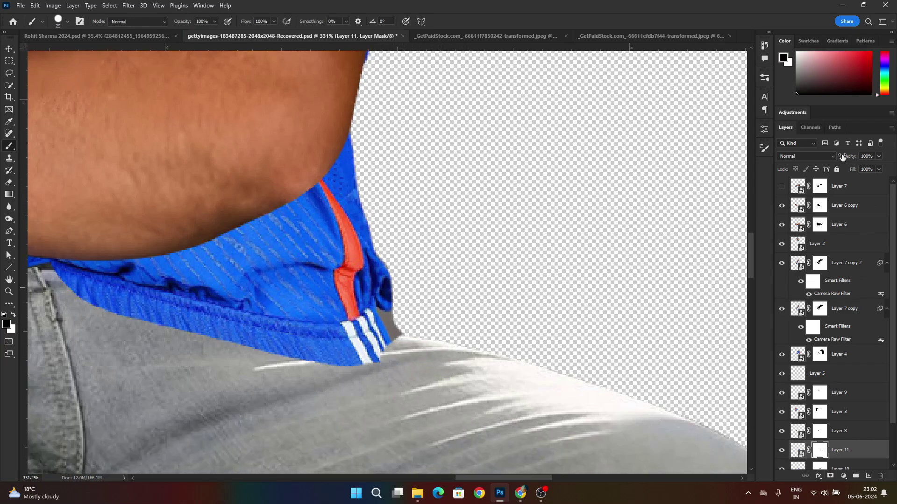
# Step: Set Layer 11's opacity to 76% and mask away the hem overlapping the jeans waistband
pyautogui.moveTo(842, 156); pyautogui.dragTo(831, 156)
pyautogui.click(378, 324)
pyautogui.hotkey('ctrl', 'z')
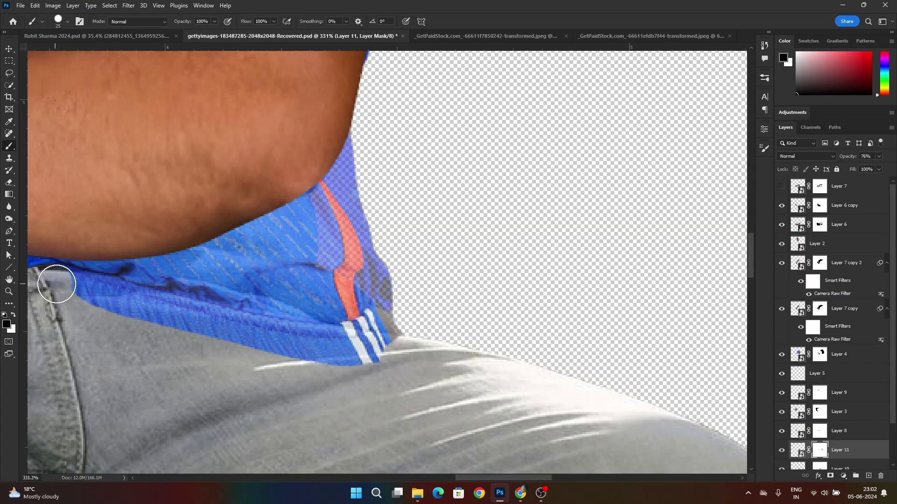
pyautogui.moveTo(57, 283); pyautogui.dragTo(402, 355)
pyautogui.scroll(-3, 431, 365)
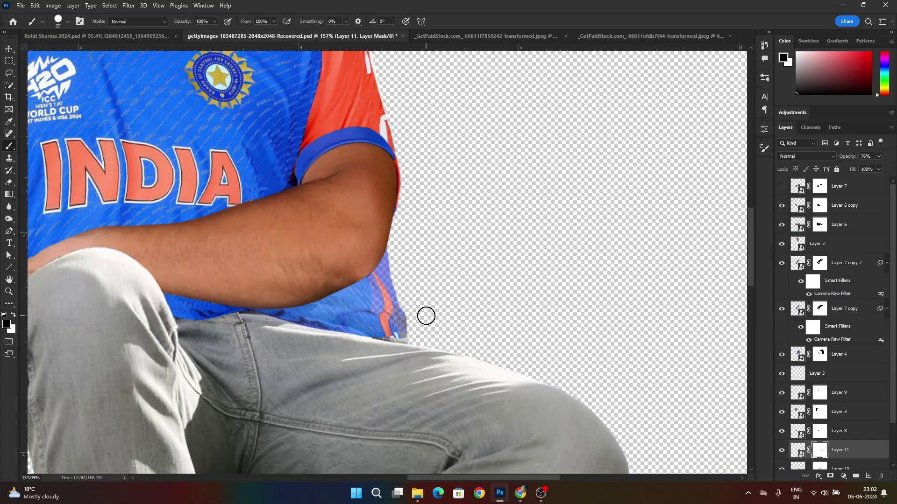
# Step: Skew and narrow Layer 11 so the jersey side slopes from the elbow down to the jeans, and restore its opacity to 100%
pyautogui.hotkey('ctrl', 't')
pyautogui.moveTo(436, 288); pyautogui.dragTo(431, 301)
pyautogui.moveTo(430, 230); pyautogui.dragTo(397, 241)
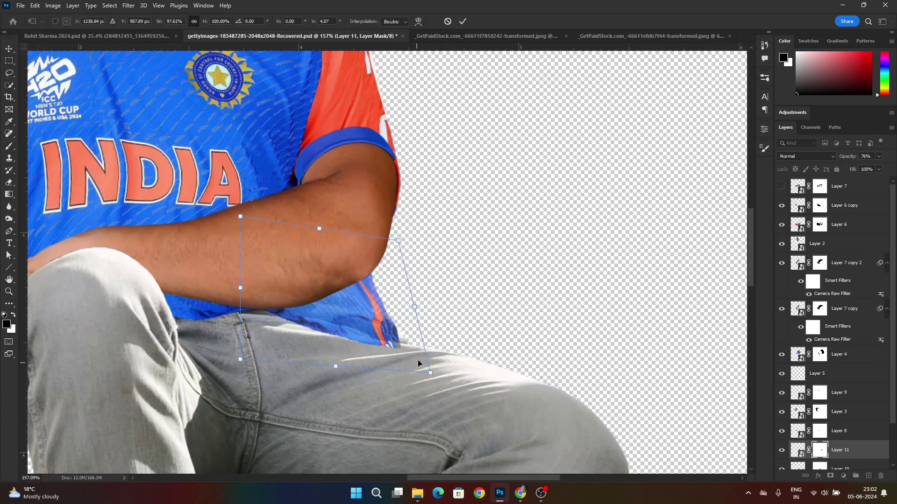
pyautogui.click(463, 22)
pyautogui.press('0')
pyautogui.scroll(-3, 281, 305)
pyautogui.scroll(4, 281, 306)
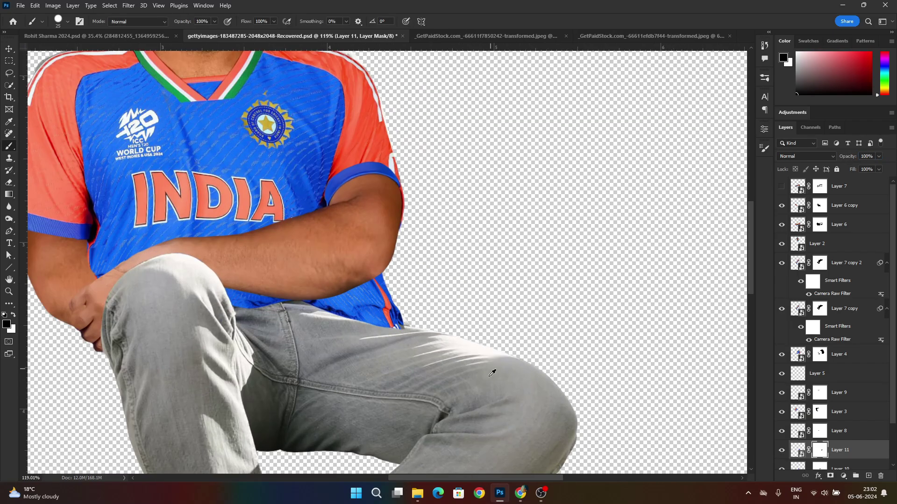
# Step: Mask away the part of Layer 11's jersey hem that overlaps the jeans waistband below the elbow
pyautogui.moveTo(282, 305)
pyautogui.mouseDown()
pyautogui.moveTo(443, 320)
pyautogui.moveTo(422, 326)
pyautogui.moveTo(398, 318)
pyautogui.mouseUp()
pyautogui.hotkey('ctrl', 'z')
pyautogui.hotkey('ctrl', 'z')
pyautogui.moveTo(480, 348); pyautogui.dragTo(310, 299)
pyautogui.scroll(-6, 457, 329)
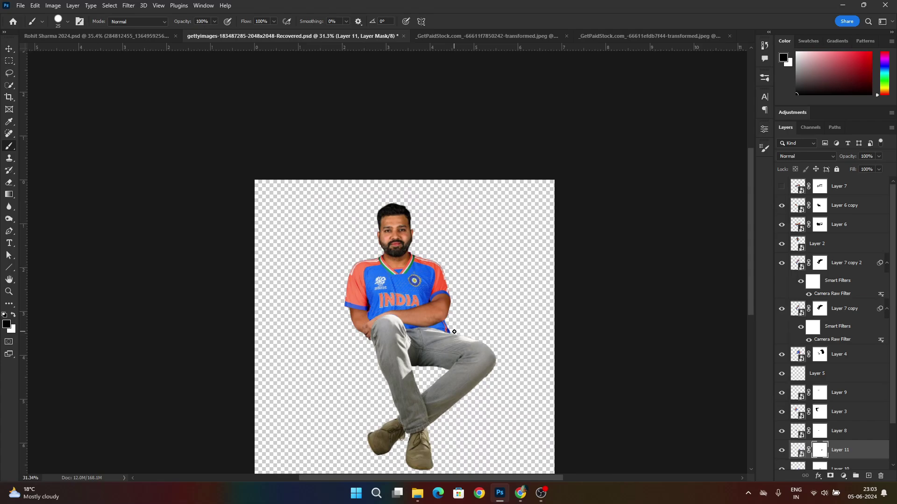
pyautogui.scroll(2, 454, 332)
pyautogui.scroll(7, 415, 234)
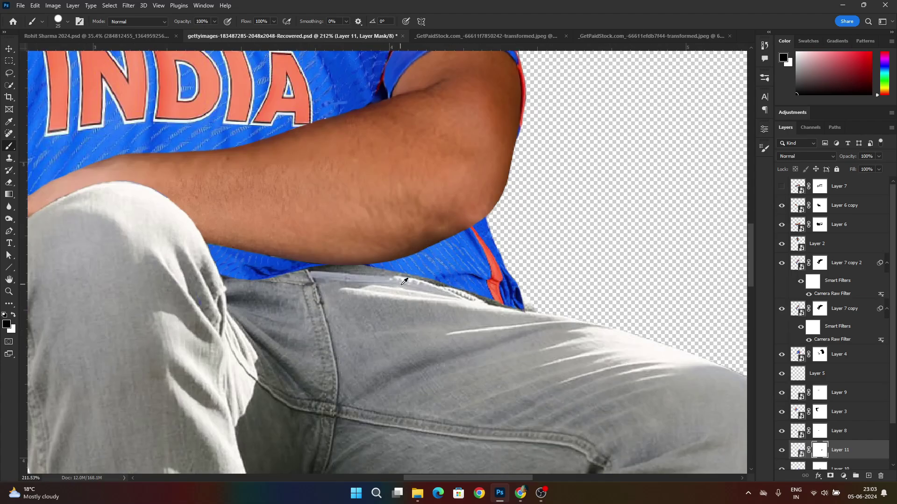
pyautogui.press('x')
pyautogui.scroll(-7, 490, 250)
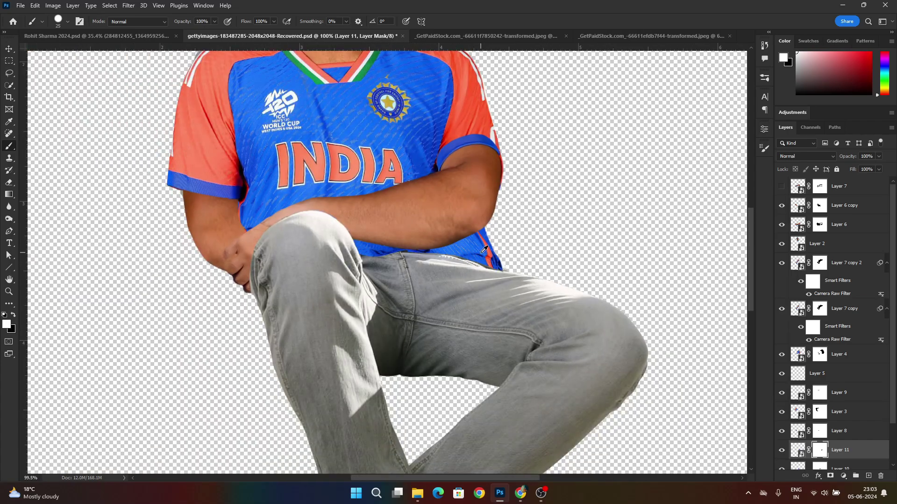
pyautogui.scroll(8, 338, 240)
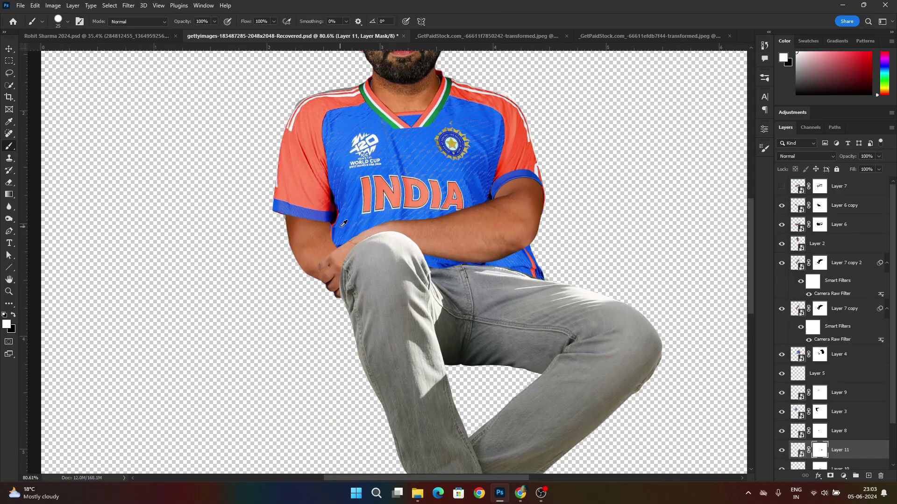
# Step: Delete the hidden Layer 7 and select Layer 6 copy
pyautogui.press('v')
pyautogui.click(287, 231)
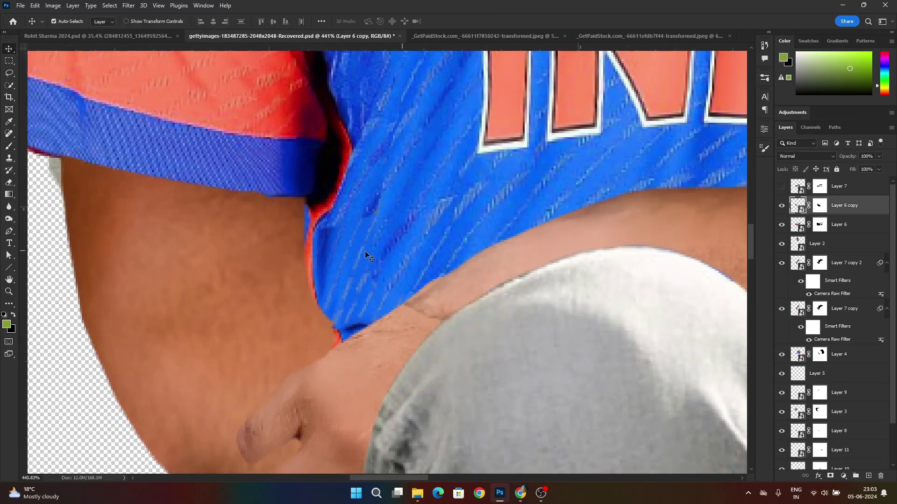
pyautogui.click(308, 235)
pyautogui.scroll(-8, 317, 253)
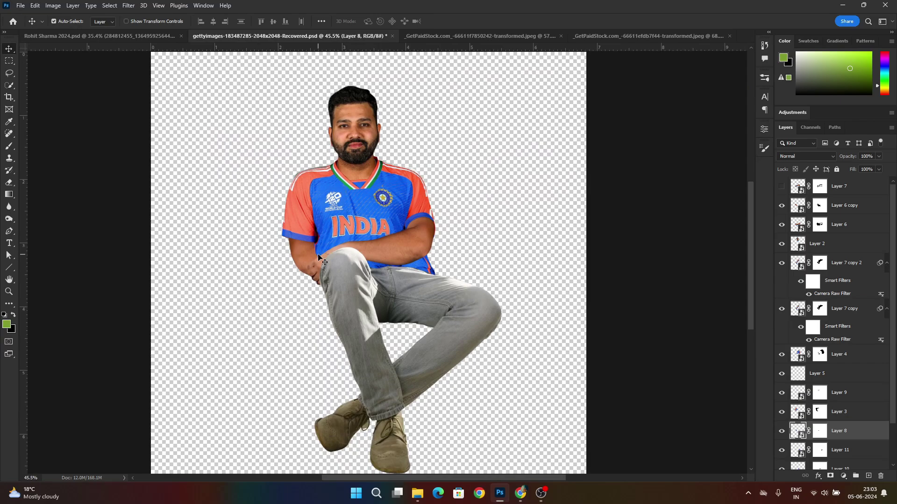
pyautogui.rightClick(319, 261)
pyautogui.click(334, 265)
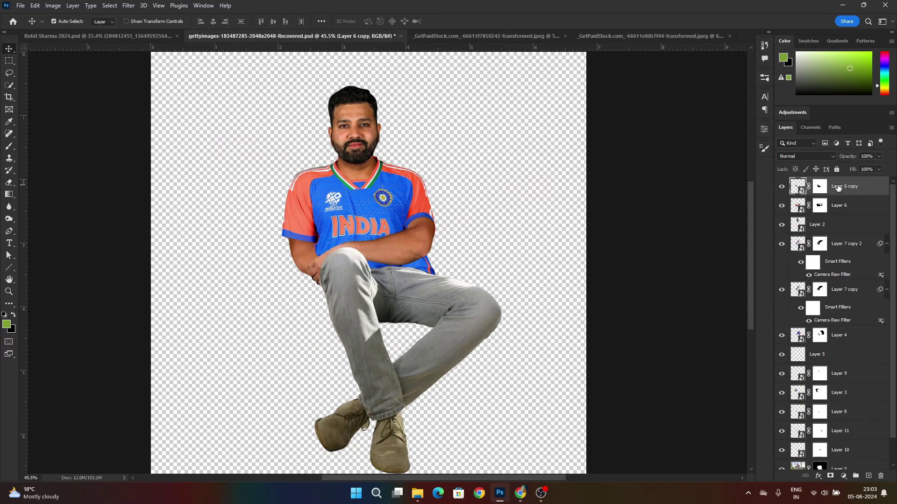
pyautogui.scroll(5, 445, 168)
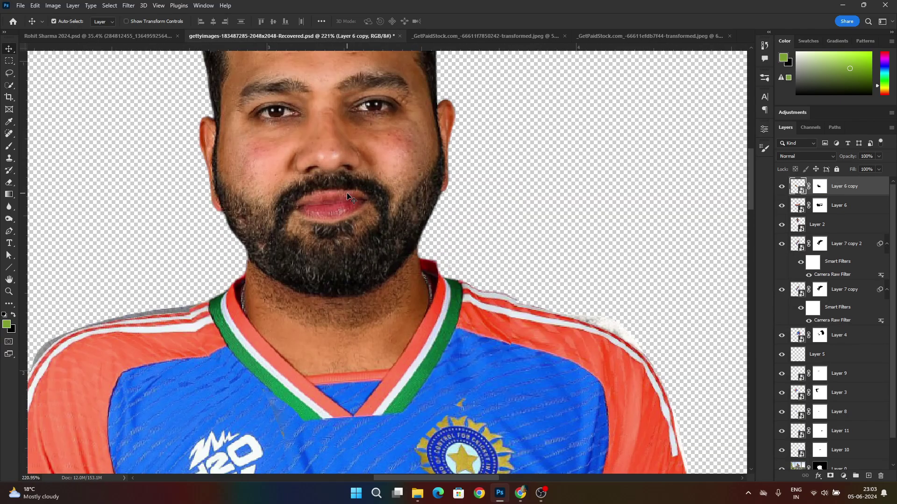
# Step: On Layer 0's mask, paint away the light fringe along the outer shoulder on the badge side and beside the jersey hem
pyautogui.scroll(-3, 445, 169)
pyautogui.scroll(6, 421, 169)
pyautogui.click(417, 163)
pyautogui.press('b')
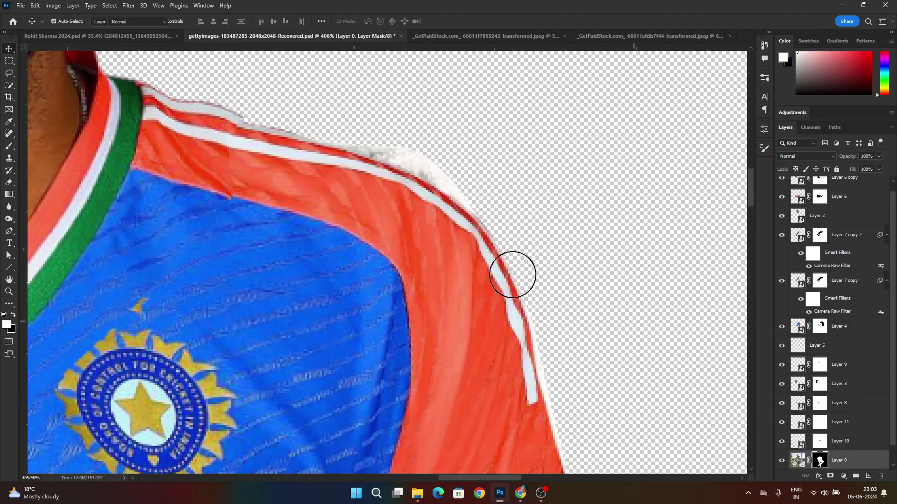
pyautogui.moveTo(224, 106)
pyautogui.mouseDown()
pyautogui.moveTo(248, 111)
pyautogui.moveTo(474, 217)
pyautogui.moveTo(551, 341)
pyautogui.mouseUp()
pyautogui.press('x')
pyautogui.scroll(-10, 550, 341)
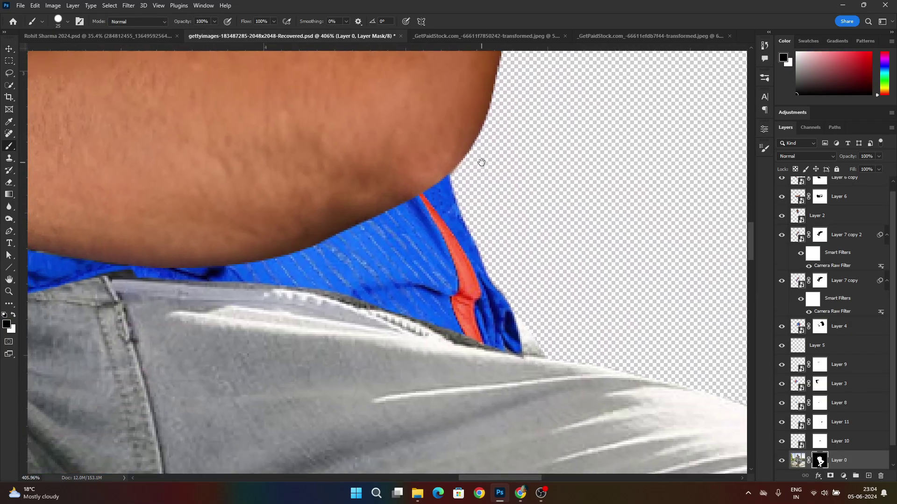
pyautogui.hotkey('ctrl', '0')
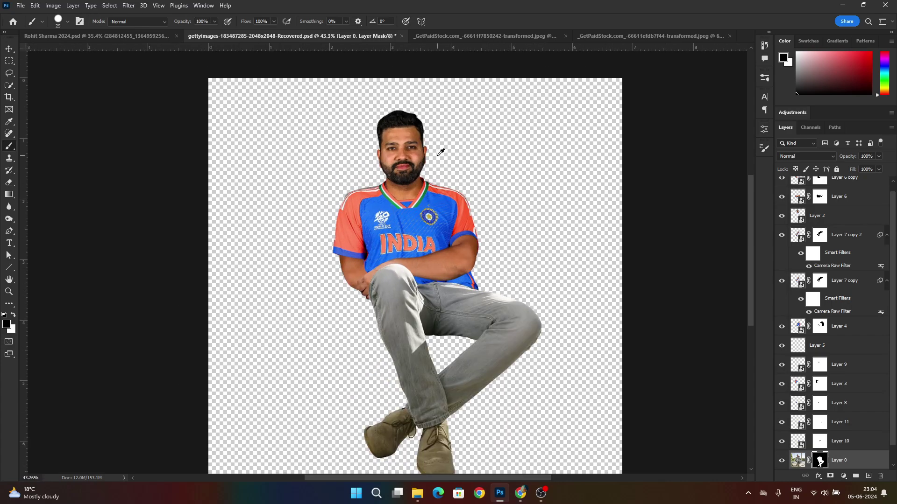
pyautogui.press('v')
pyautogui.scroll(-1, 782, 445)
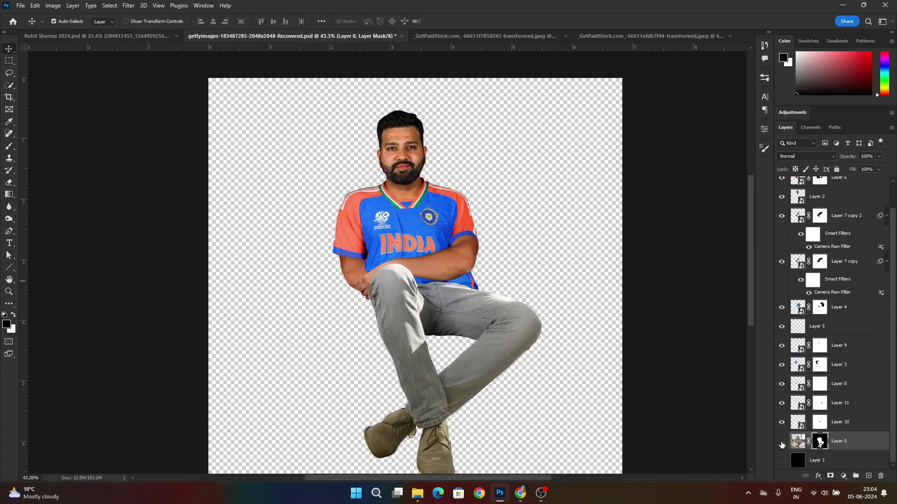
pyautogui.scroll(-2, 514, 225)
pyautogui.hscroll(2, 427, 133)
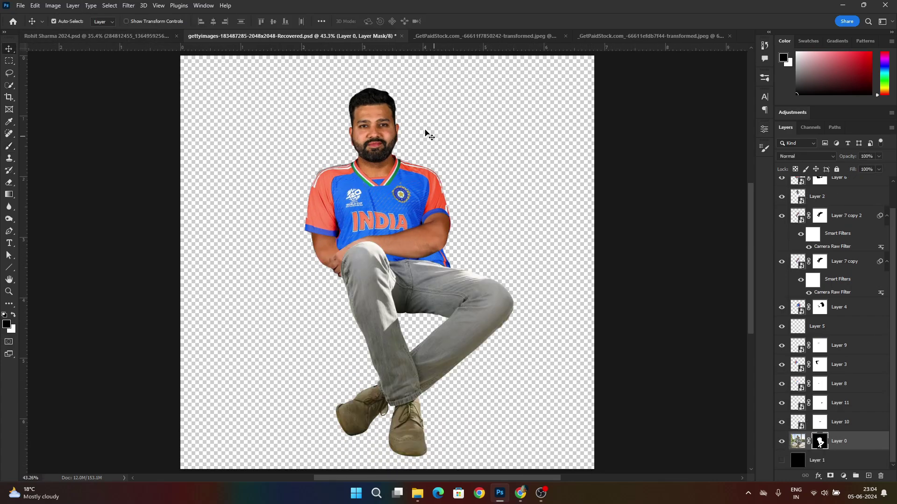
# Step: Add a new layer above the forearm's Layer 6 and clip it to that layer
pyautogui.scroll(14, 355, 237)
pyautogui.scroll(-8, 462, 276)
pyautogui.click(581, 252)
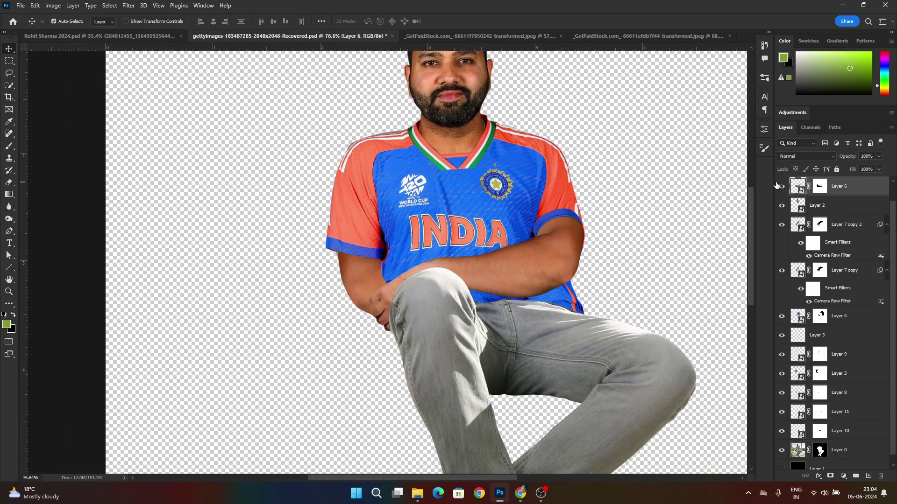
pyautogui.click(868, 476)
pyautogui.rightClick(839, 187)
pyautogui.click(790, 295)
# Step: Shade the edges of the forearm on Layer 12 with a black Soft Round brush at 20% opacity
pyautogui.click(9, 146)
pyautogui.click(67, 21)
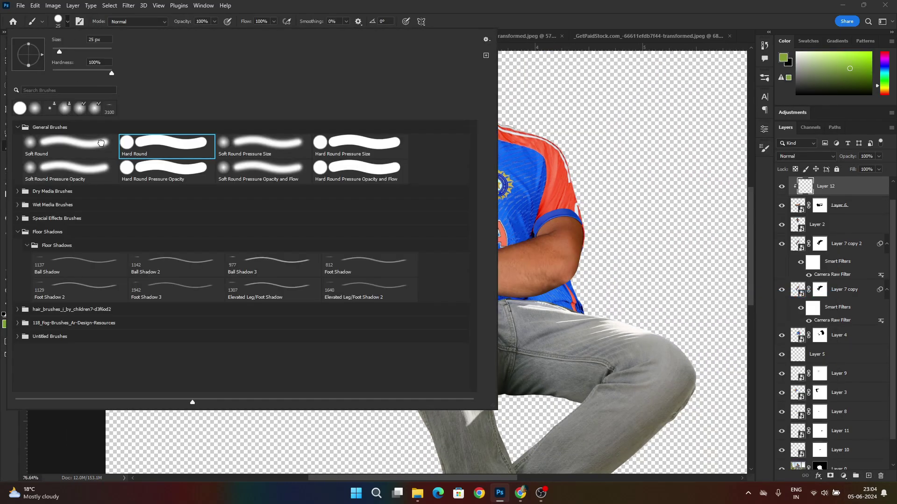
pyautogui.doubleClick(101, 143)
pyautogui.press('d')
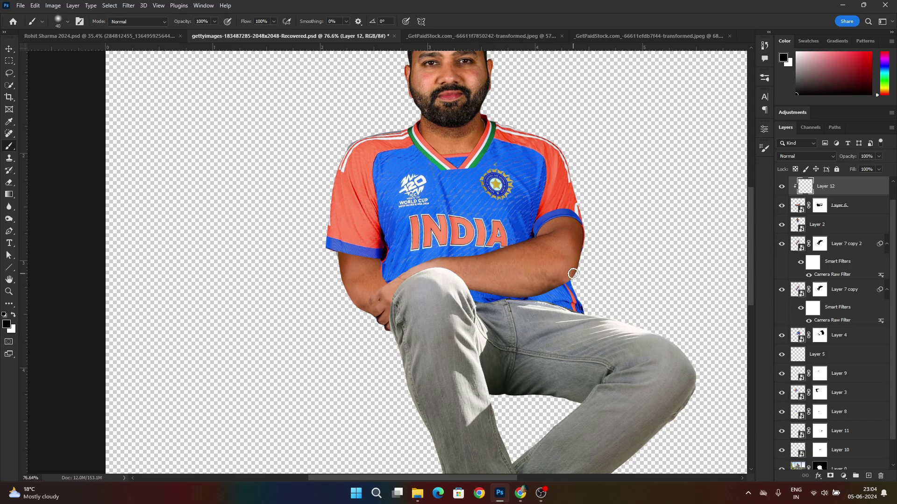
pyautogui.scroll(5, 579, 254)
pyautogui.moveTo(573, 252); pyautogui.dragTo(463, 326)
pyautogui.hotkey('ctrl', 'z')
pyautogui.press('2')
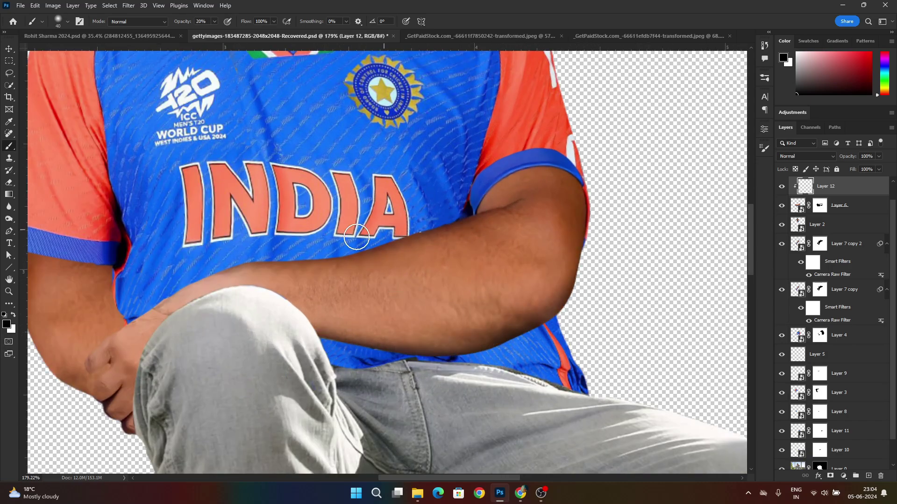
pyautogui.scroll(-5, 325, 291)
pyautogui.scroll(4, 324, 290)
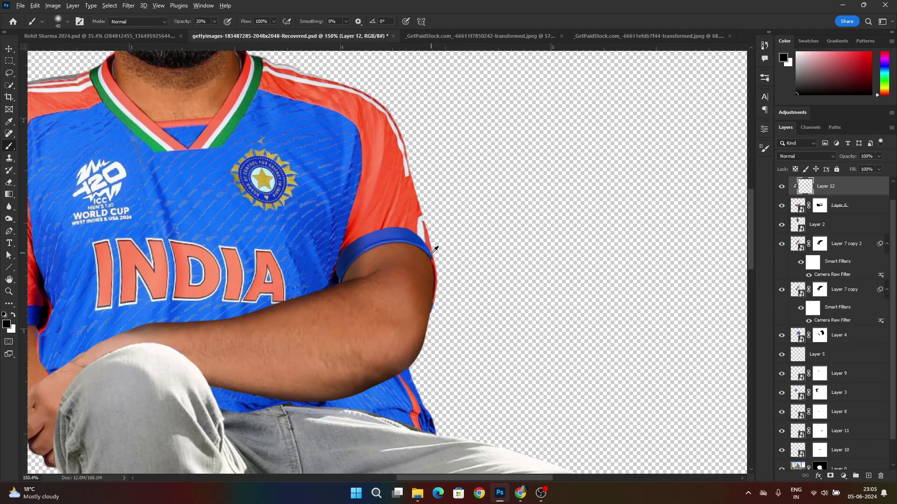
pyautogui.scroll(-5, 435, 250)
pyautogui.scroll(5, 364, 318)
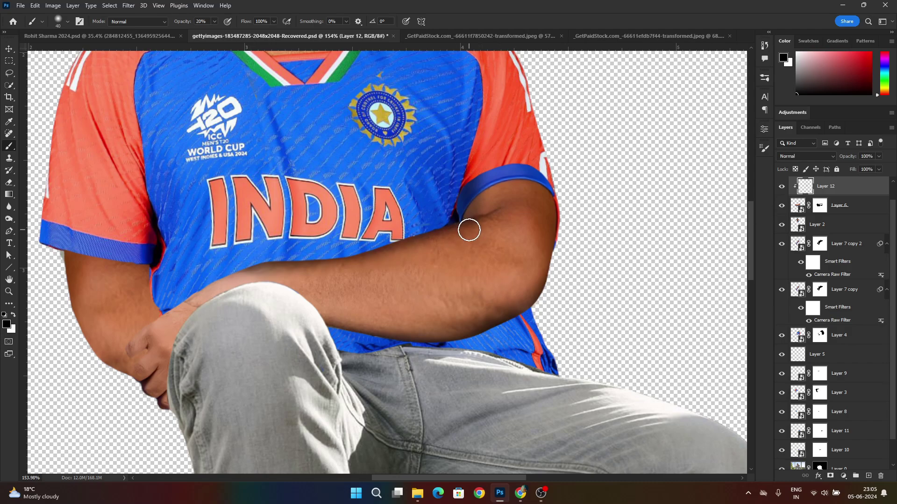
# Step: Soften Layer 12's shading on the upper arm using a 125 px Eraser at 50% opacity
pyautogui.press('e')
pyautogui.rightClick(497, 221)
pyautogui.press('Escape')
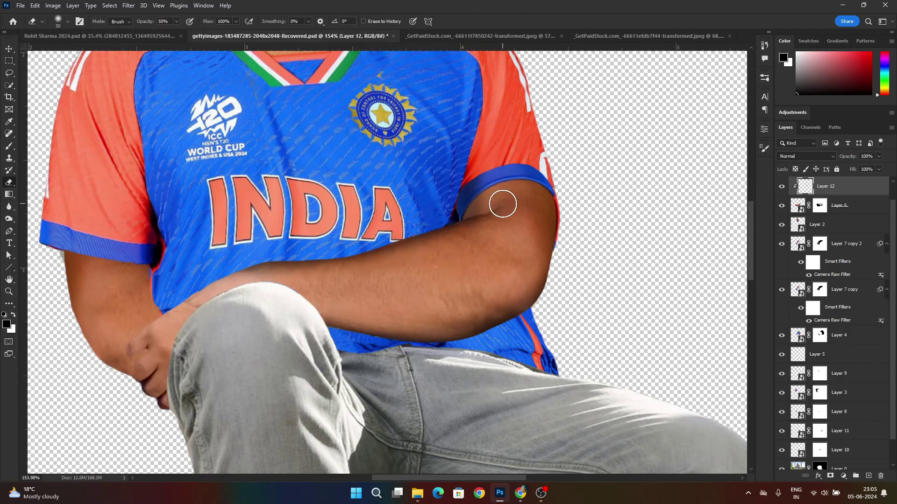
pyautogui.press(']')
pyautogui.press(']')
pyautogui.press(']')
pyautogui.press(']')
pyautogui.press(']')
pyautogui.press(']')
pyautogui.scroll(-2, 378, 253)
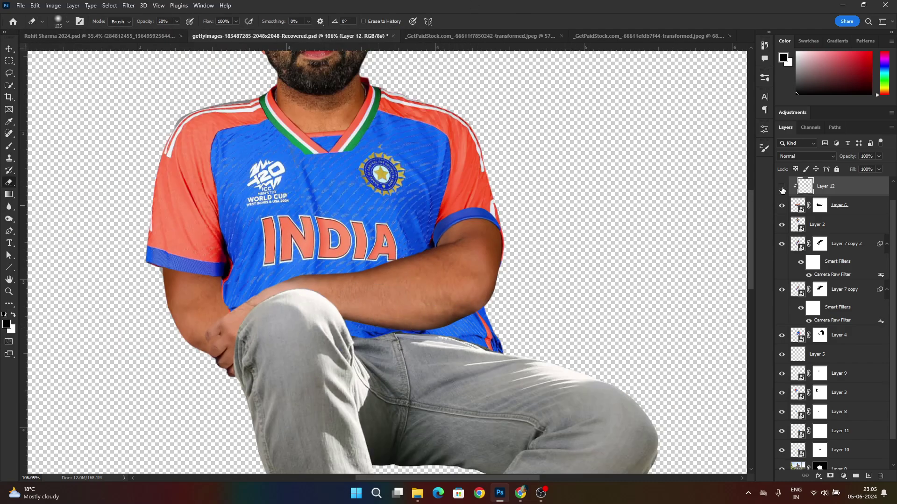
pyautogui.scroll(-2, 515, 238)
pyautogui.scroll(5, 474, 264)
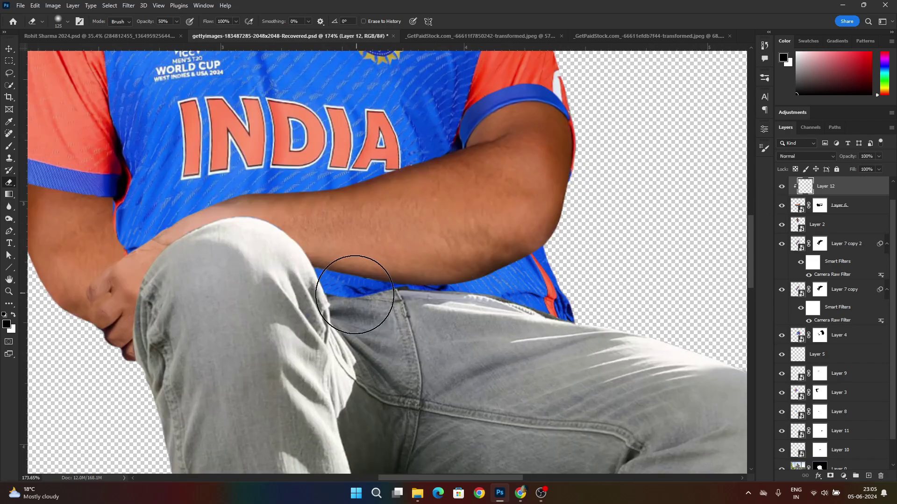
# Step: Trace a pen path under the forearm, convert it to a selection, and fill it with black on Layer 6's mask
pyautogui.press('p')
pyautogui.scroll(2, 310, 270)
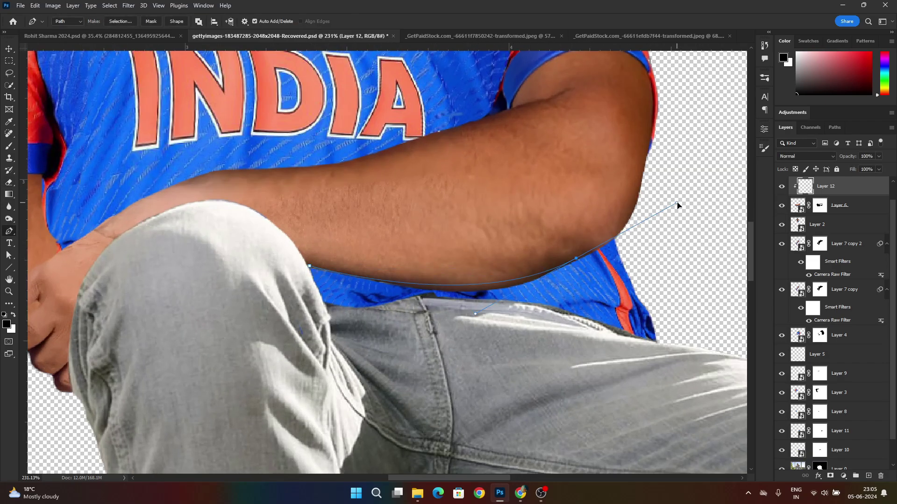
pyautogui.moveTo(677, 202); pyautogui.dragTo(685, 210)
pyautogui.hotkey('ctrl', 'z')
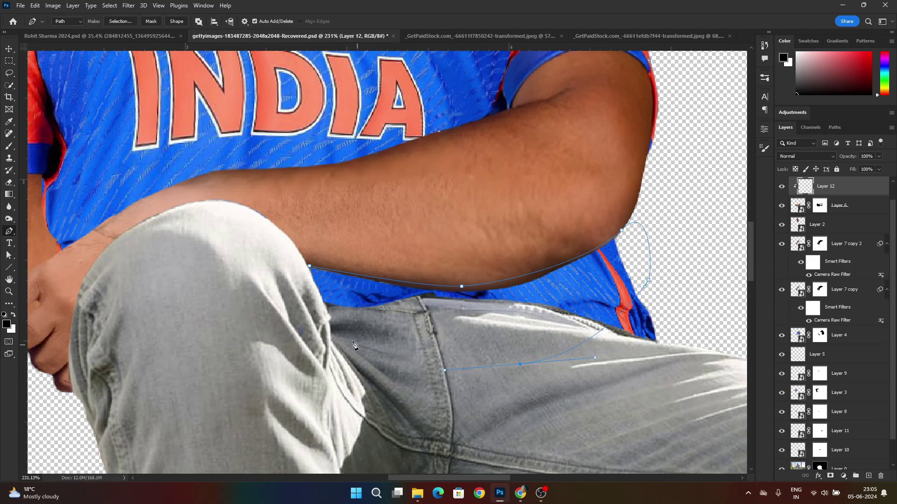
pyautogui.hotkey('ctrl', 'Return')
pyautogui.click(818, 206)
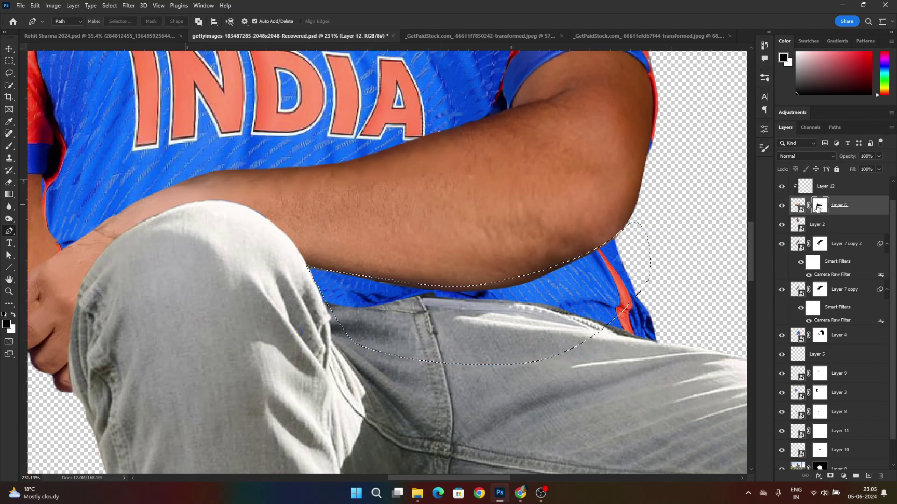
pyautogui.hotkey('alt', 'BackSpace')
pyautogui.hotkey('ctrl', 'd')
pyautogui.scroll(-8, 592, 186)
pyautogui.scroll(9, 574, 221)
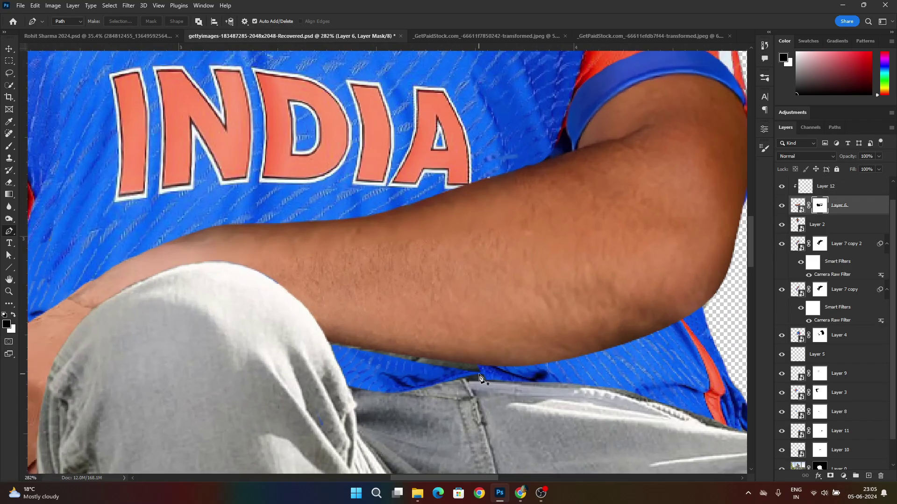
pyautogui.scroll(-8, 525, 378)
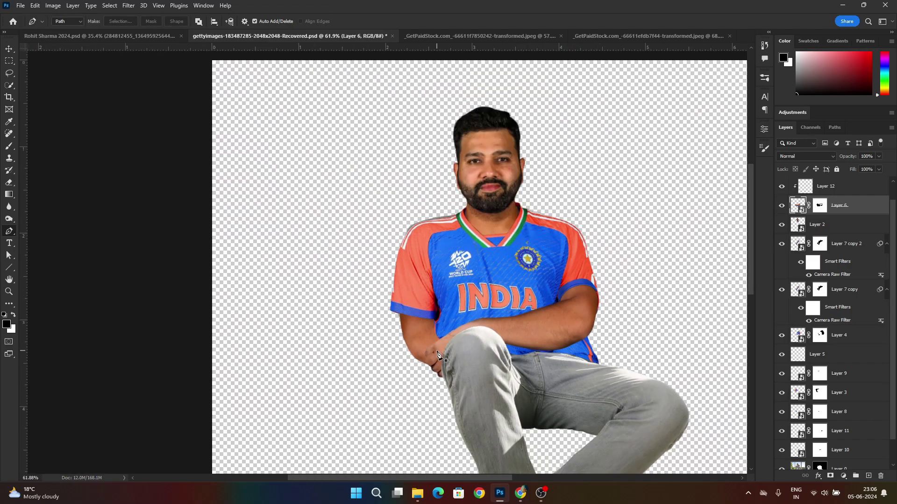
# Step: Add a new layer above Layer 7 copy 2 and clip it to that layer, ready for brush shading
pyautogui.press('v')
pyautogui.click(808, 249)
pyautogui.click(868, 475)
pyautogui.rightClick(847, 247)
pyautogui.click(787, 296)
pyautogui.scroll(8, 459, 338)
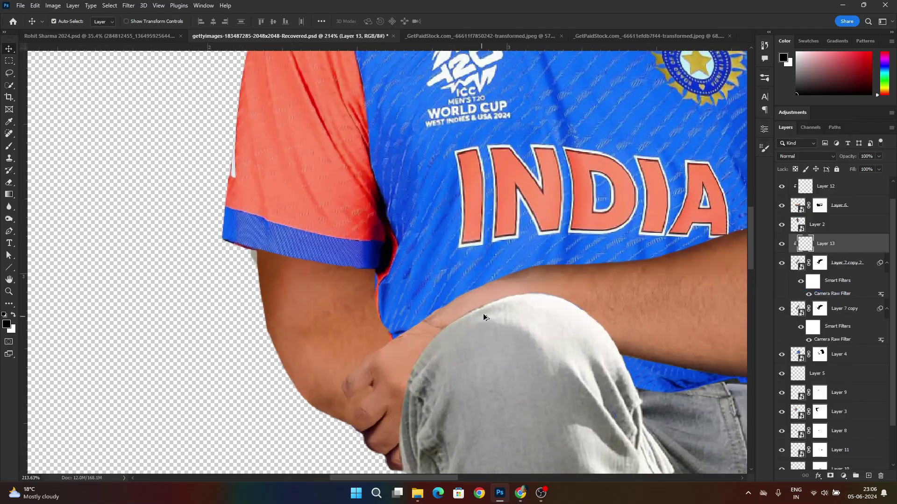
pyautogui.press('b')
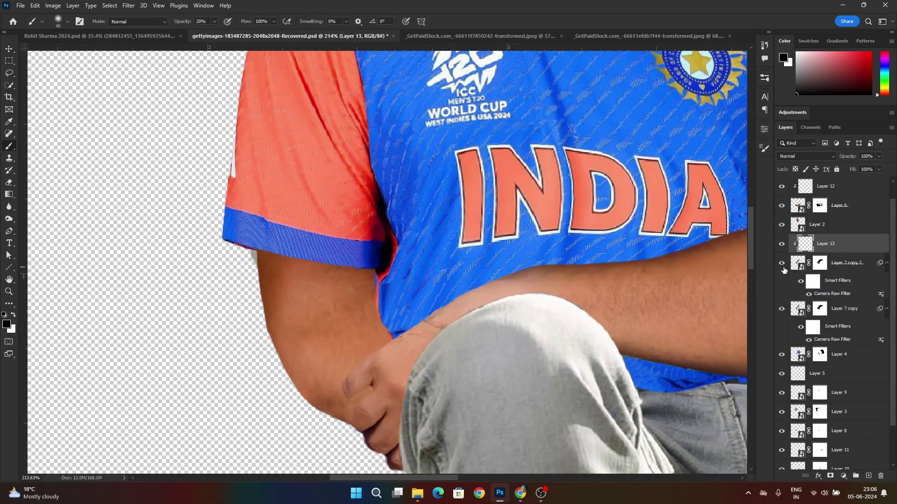
# Step: Toggle layer visibility to find the forearm piece over the wrist, then start softening its edge on Layer 6's mask
pyautogui.click(830, 265)
pyautogui.click(779, 264)
pyautogui.click(783, 229)
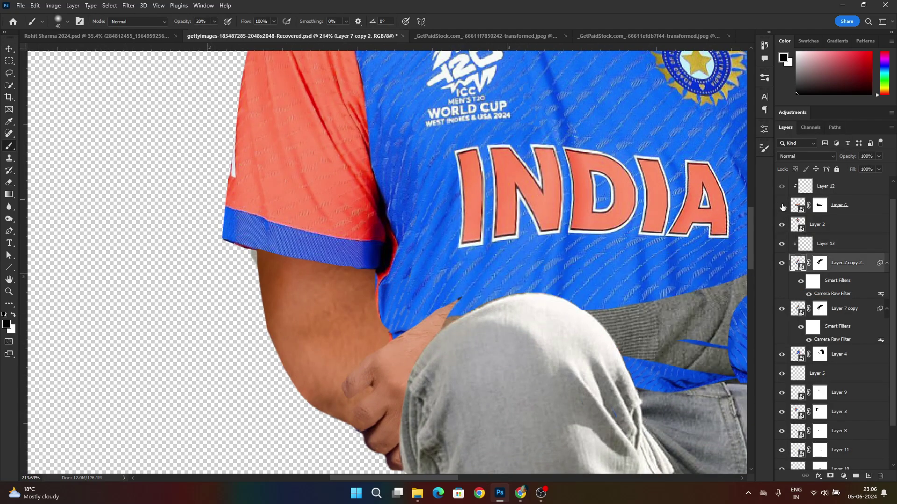
pyautogui.click(780, 219)
pyautogui.click(820, 205)
pyautogui.scroll(3, 460, 345)
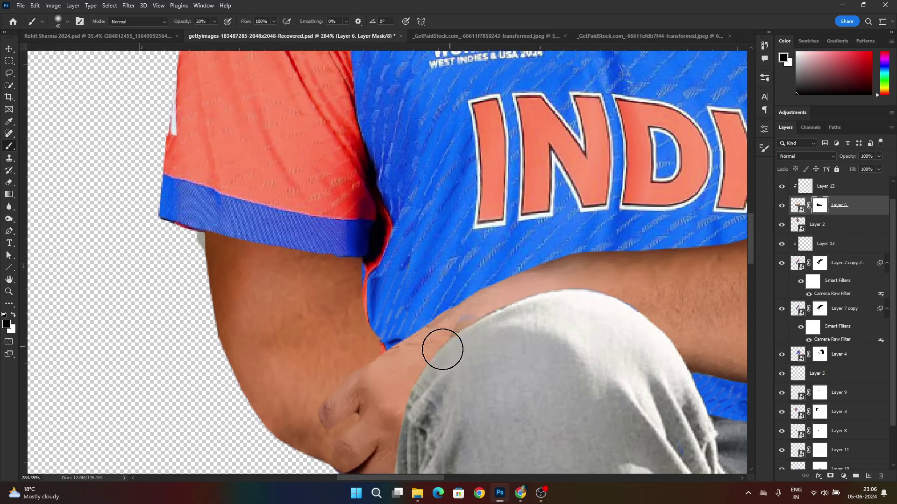
pyautogui.scroll(5, 498, 337)
# Step: Restore the missing skin patch where the wrist meets the knee on Layer 6's mask, using a 15 px white brush at 100% opacity
pyautogui.press('x')
pyautogui.press('[')
pyautogui.press('[')
pyautogui.press('[')
pyautogui.press('[')
pyautogui.press('[')
pyautogui.press('0')
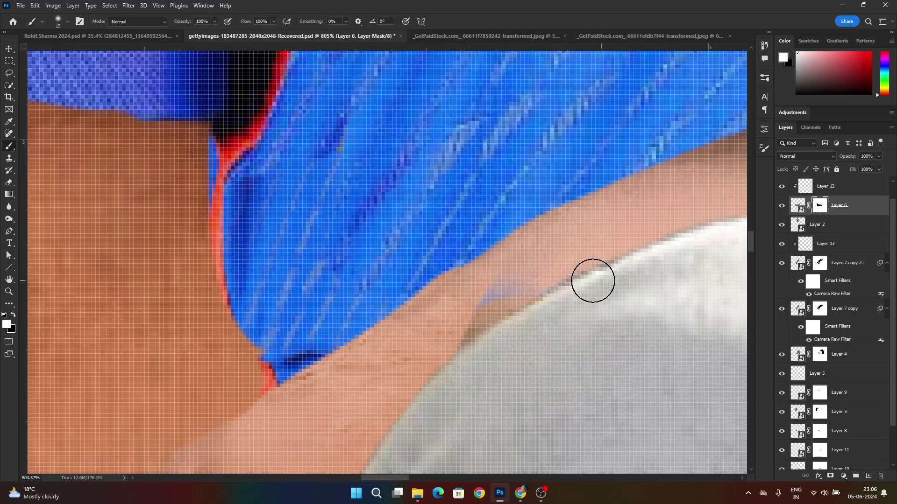
pyautogui.moveTo(512, 286)
pyautogui.mouseDown()
pyautogui.moveTo(476, 321)
pyautogui.moveTo(598, 251)
pyautogui.moveTo(479, 323)
pyautogui.moveTo(505, 303)
pyautogui.moveTo(450, 351)
pyautogui.mouseUp()
pyautogui.press('x')
# Step: Blend the wrist seam above the knee on Layer 6's mask with a smaller black brush, reducing it to 10 px
pyautogui.moveTo(397, 359); pyautogui.dragTo(422, 349)
pyautogui.press('[')
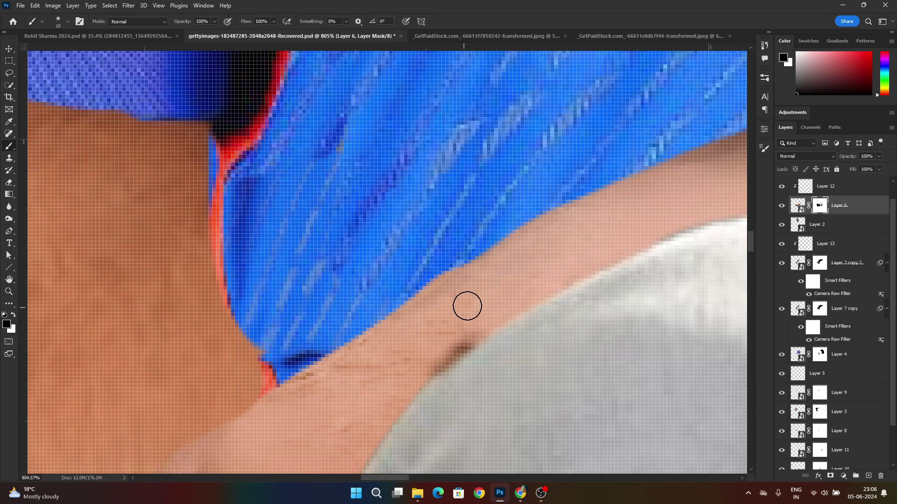
pyautogui.moveTo(467, 307)
pyautogui.mouseDown()
pyautogui.moveTo(435, 360)
pyautogui.moveTo(499, 348)
pyautogui.mouseUp()
pyautogui.scroll(4, 463, 349)
pyautogui.press('x')
pyautogui.press('x')
pyautogui.scroll(-12, 468, 276)
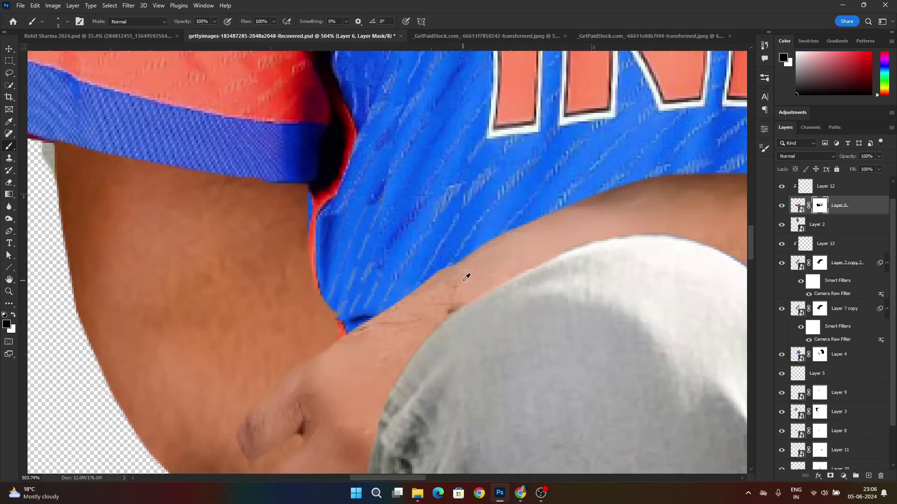
pyautogui.scroll(8, 337, 216)
# Step: Shade the hand and wrist on Layer 13 with a soft 20 px black brush at 10% opacity and undo the last strokes
pyautogui.press('v')
pyautogui.click(326, 304)
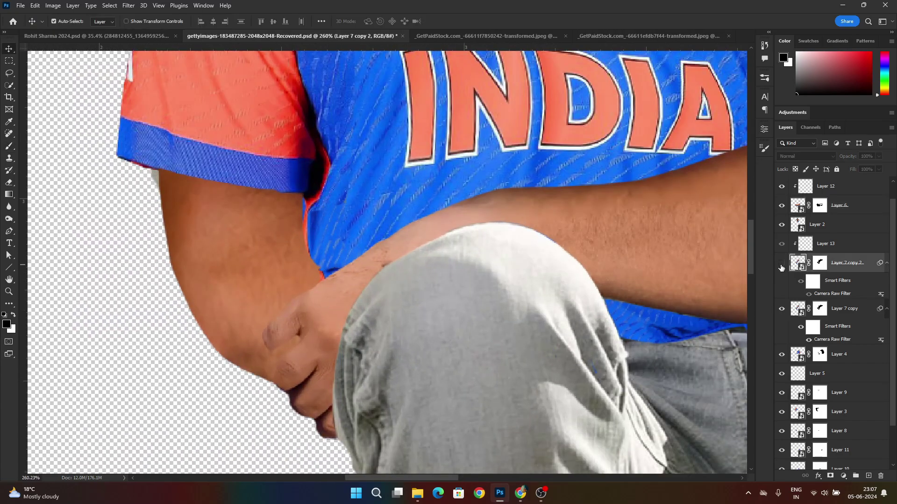
pyautogui.click(825, 243)
pyautogui.press('b')
pyautogui.press(']')
pyautogui.press(']')
pyautogui.moveTo(270, 327); pyautogui.dragTo(357, 248)
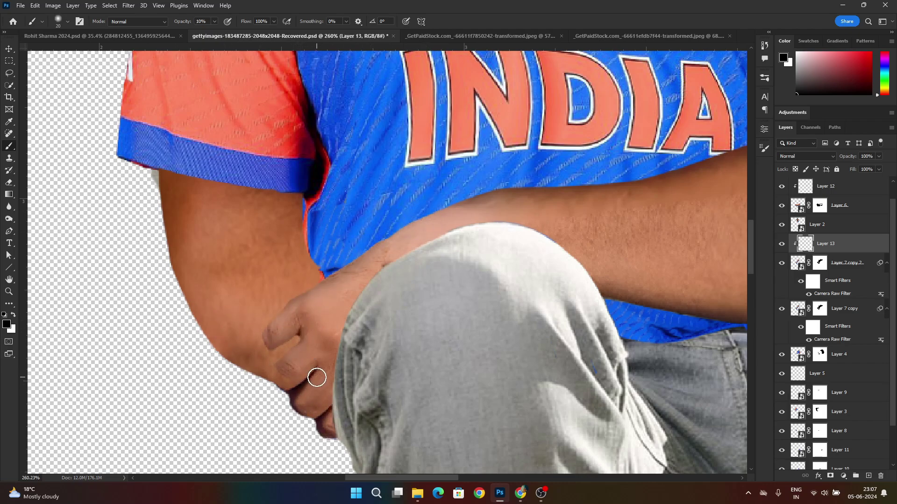
pyautogui.hotkey('ctrl', 'z')
pyautogui.hotkey('ctrl', 'z')
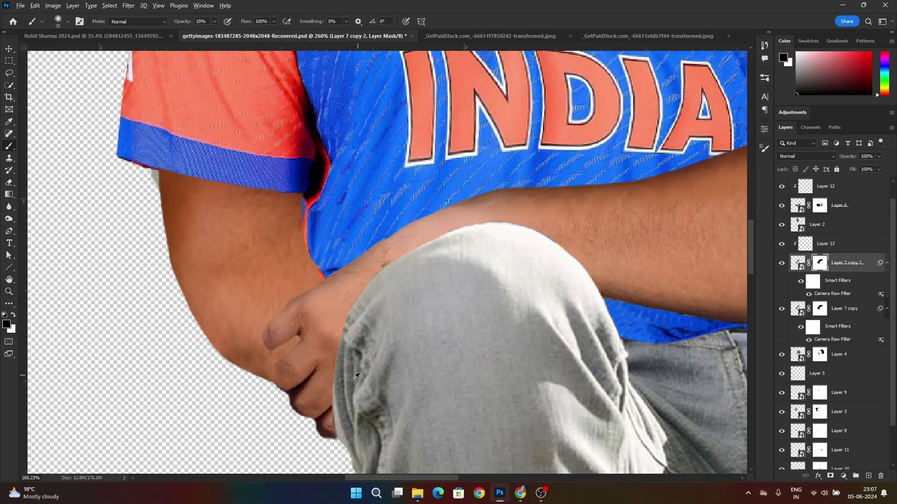
# Step: Set up a 10 px Hard Round brush with white as the foreground colour for mask cleanup around the fingers
pyautogui.scroll(4, 355, 382)
pyautogui.press(']')
pyautogui.click(61, 24)
pyautogui.doubleClick(141, 148)
pyautogui.press('[')
pyautogui.press('[')
pyautogui.press('[')
pyautogui.press('[')
pyautogui.press('[')
pyautogui.scroll(4, 260, 378)
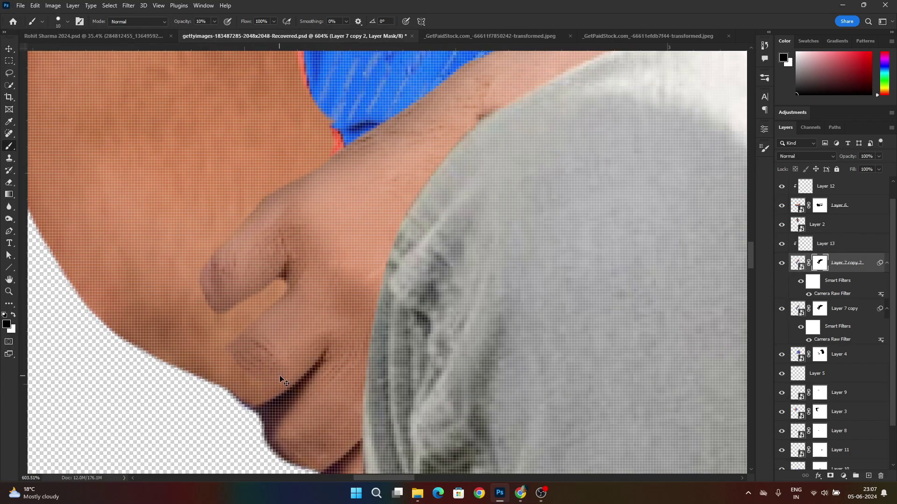
pyautogui.press('x')
# Step: Refine the finger edges over the arm on Layer 6 copy's mask, painting black and white with a small brush at 100% opacity
pyautogui.scroll(-4, 266, 356)
pyautogui.press('v')
pyautogui.click(539, 347)
pyautogui.click(820, 187)
pyautogui.scroll(3, 243, 345)
pyautogui.press('b')
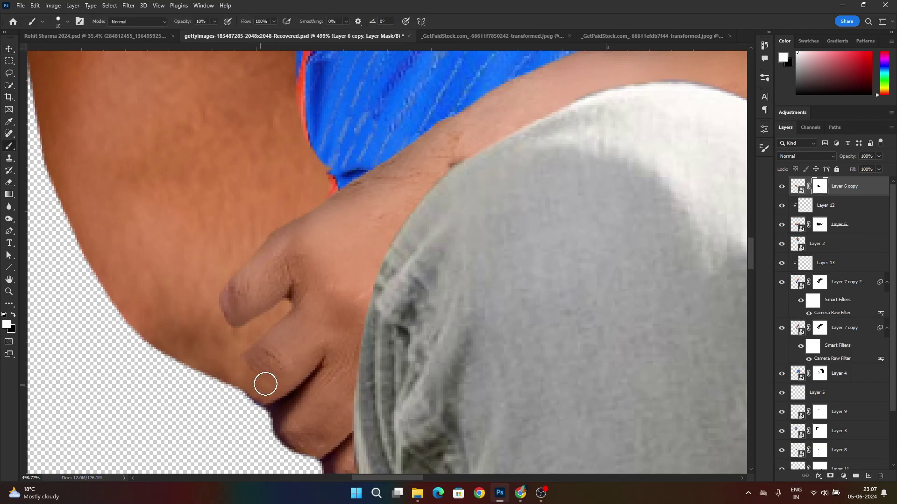
pyautogui.scroll(1, 289, 373)
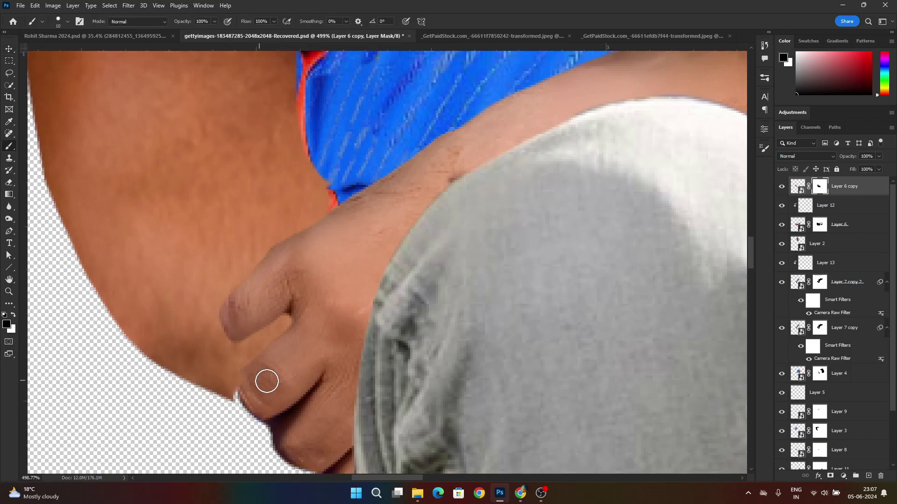
pyautogui.scroll(1, 250, 389)
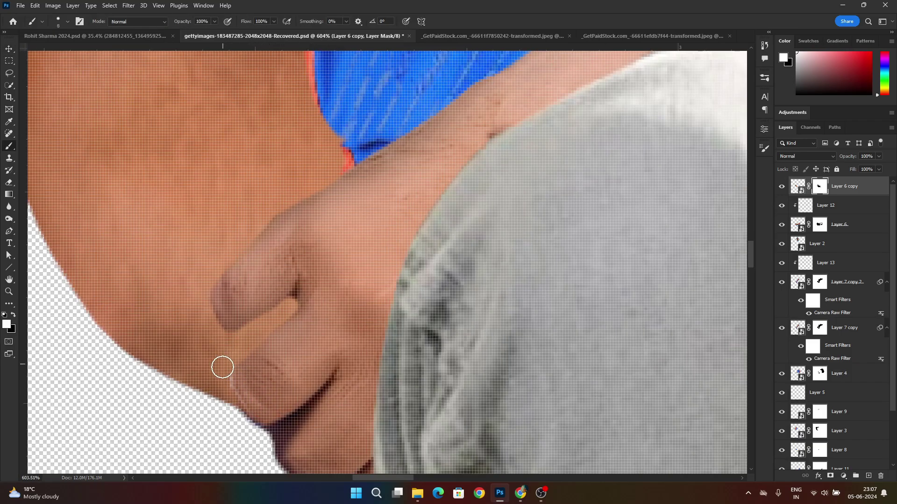
pyautogui.scroll(-8, 281, 374)
pyautogui.scroll(4, 281, 388)
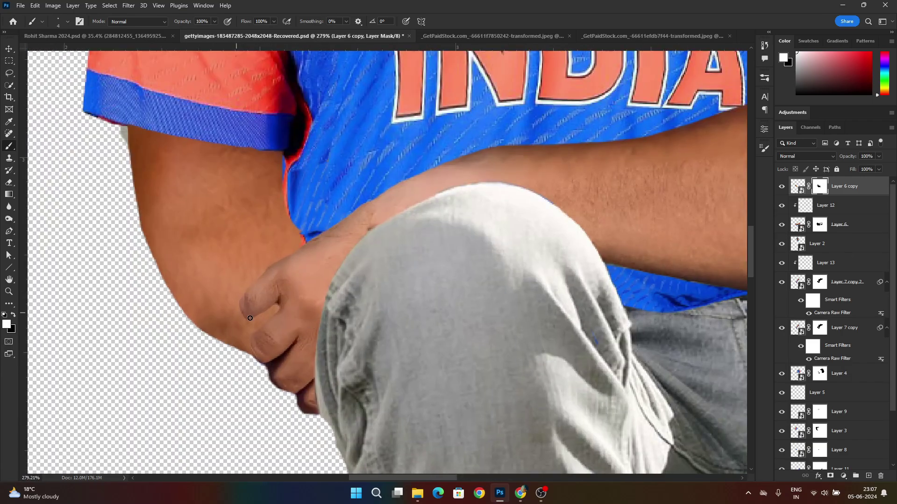
# Step: Darken the fingers and the creases between them on Layer 13 with a soft 10 px black brush at 10% opacity
pyautogui.press('v')
pyautogui.click(511, 317)
pyautogui.scroll(3, 276, 314)
pyautogui.click(836, 262)
pyautogui.press('b')
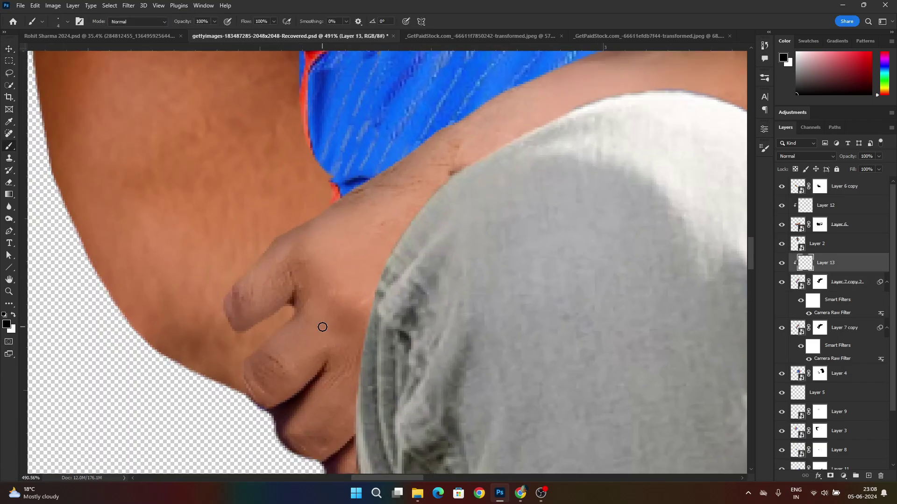
pyautogui.click(58, 22)
pyautogui.click(58, 22)
pyautogui.press(']')
pyautogui.press(']')
pyautogui.press(']')
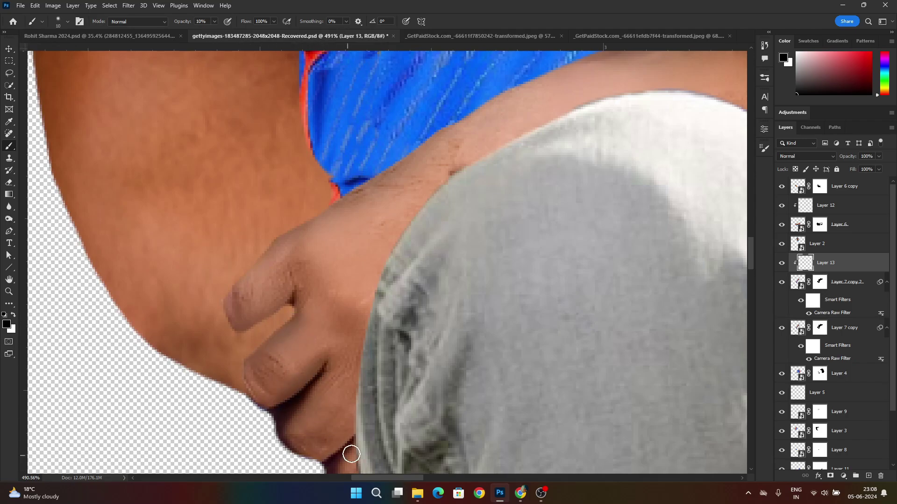
pyautogui.scroll(-7, 346, 320)
pyautogui.scroll(4, 350, 322)
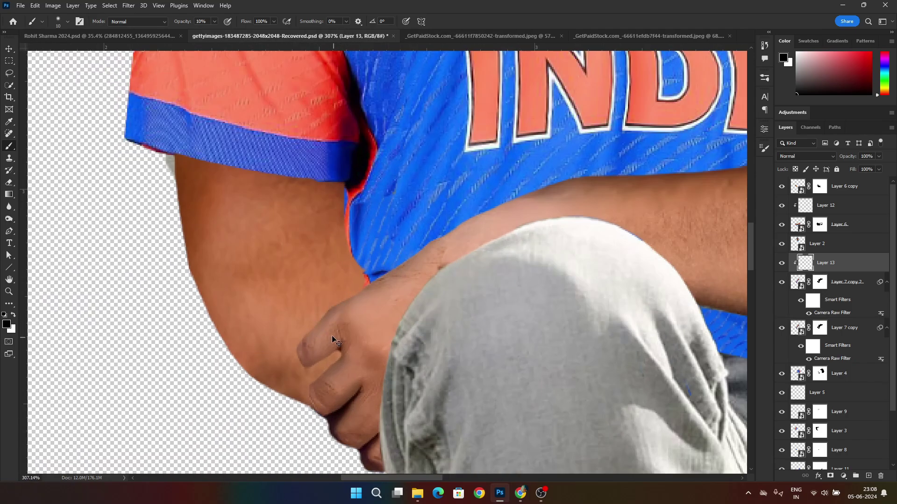
# Step: Shade the upper edge of the crossed forearm on Layer 12 with a soft 70 px black brush at 10% opacity
pyautogui.scroll(-6, 343, 345)
pyautogui.scroll(7, 340, 341)
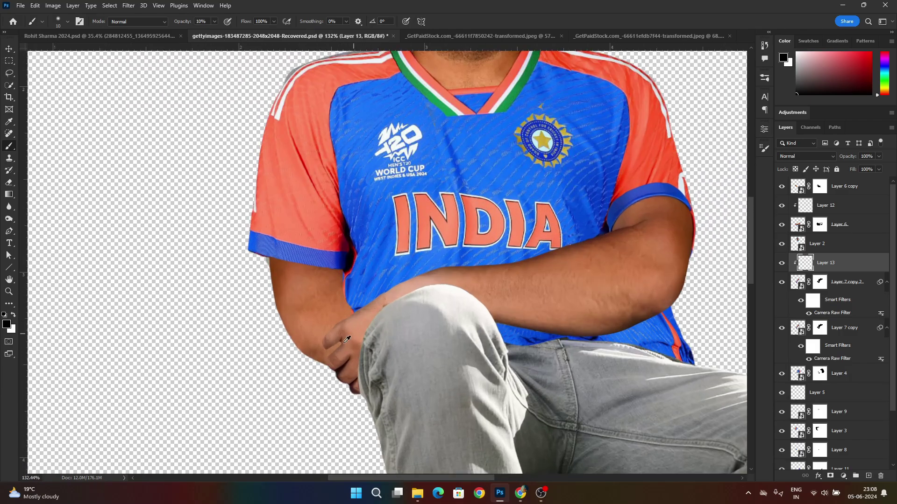
pyautogui.scroll(-5, 300, 316)
pyautogui.scroll(1, 467, 274)
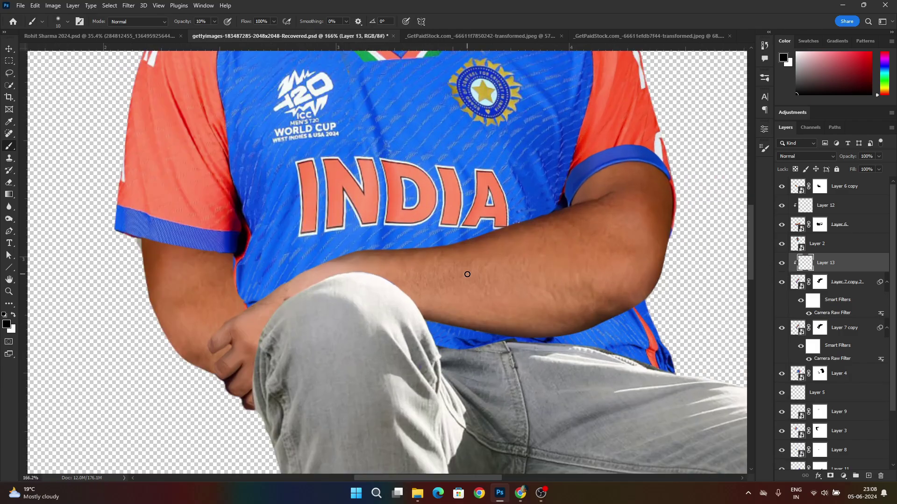
pyautogui.click(813, 211)
pyautogui.scroll(2, 352, 275)
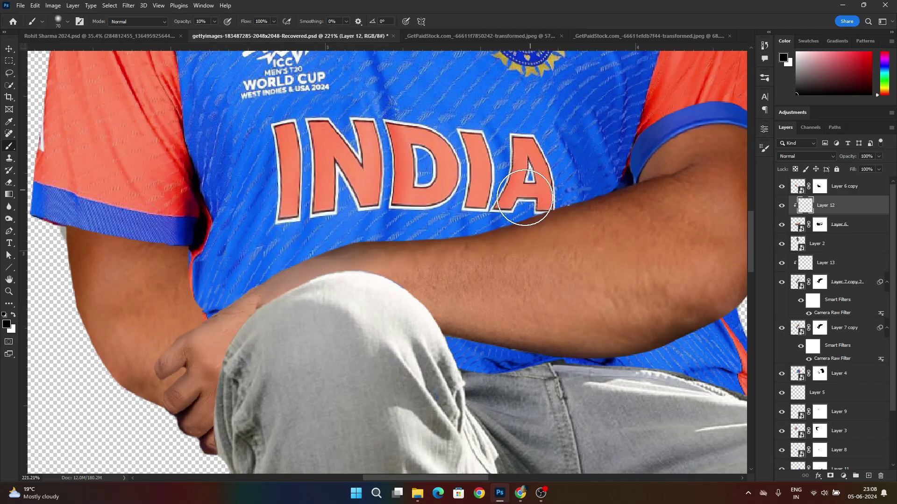
pyautogui.scroll(-5, 297, 266)
pyautogui.scroll(5, 297, 266)
# Step: Refine the forearm shading above the knee on Layer 12 with a smaller 30 px brush at 10% opacity
pyautogui.press('[')
pyautogui.press('[')
pyautogui.press('[')
pyautogui.press('[')
pyautogui.press('[')
pyautogui.press('[')
pyautogui.press('[')
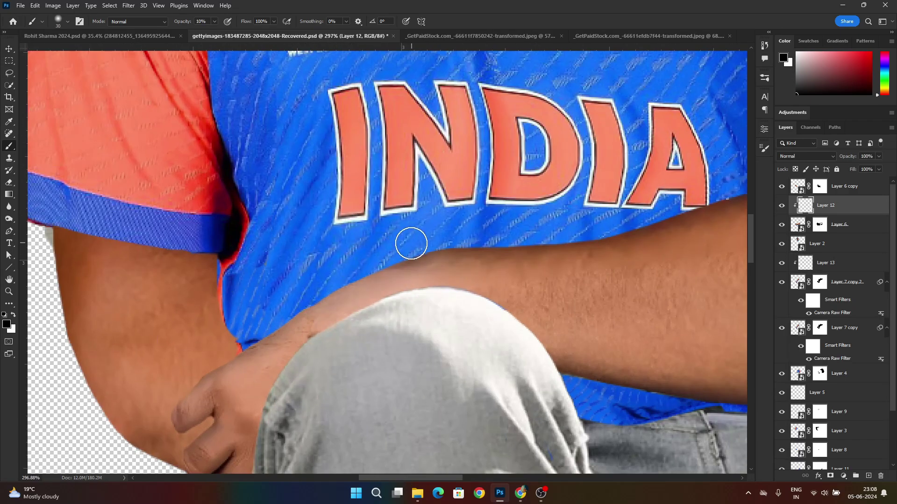
pyautogui.scroll(-4, 307, 307)
pyautogui.scroll(3, 306, 306)
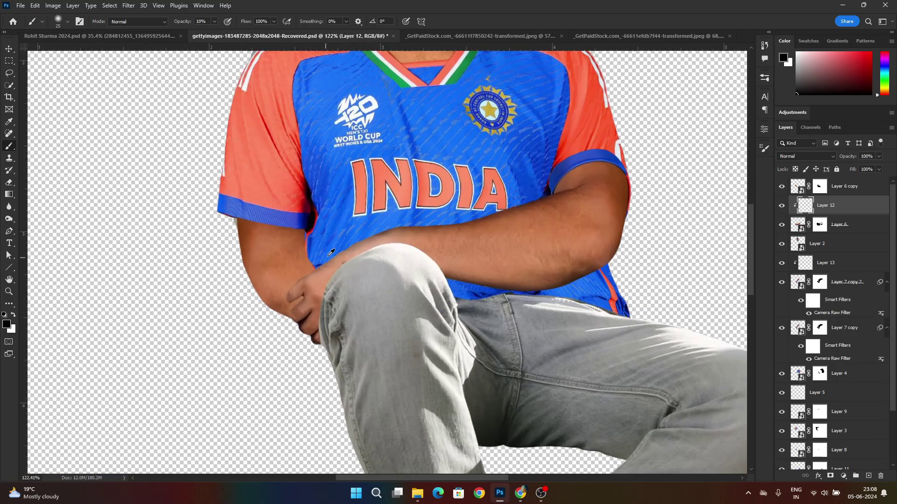
pyautogui.scroll(-4, 443, 304)
# Step: Add a new layer above Layer 6 copy and clip it to that layer
pyautogui.press('v')
pyautogui.click(388, 302)
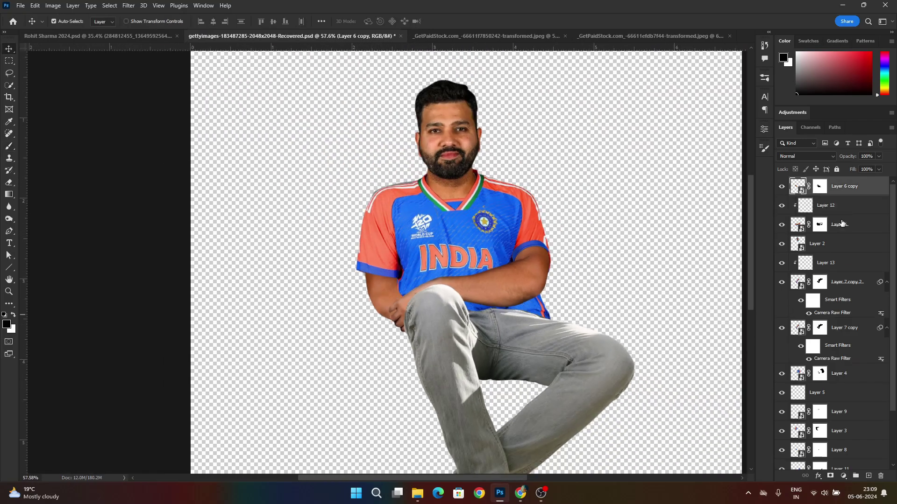
pyautogui.click(868, 476)
pyautogui.rightClick(845, 191)
pyautogui.click(817, 291)
# Step: Try shading the arm beside the jersey on the new clipped layer with a 45 px brush, then undo the strokes while keeping the layer
pyautogui.scroll(3, 401, 317)
pyautogui.press('b')
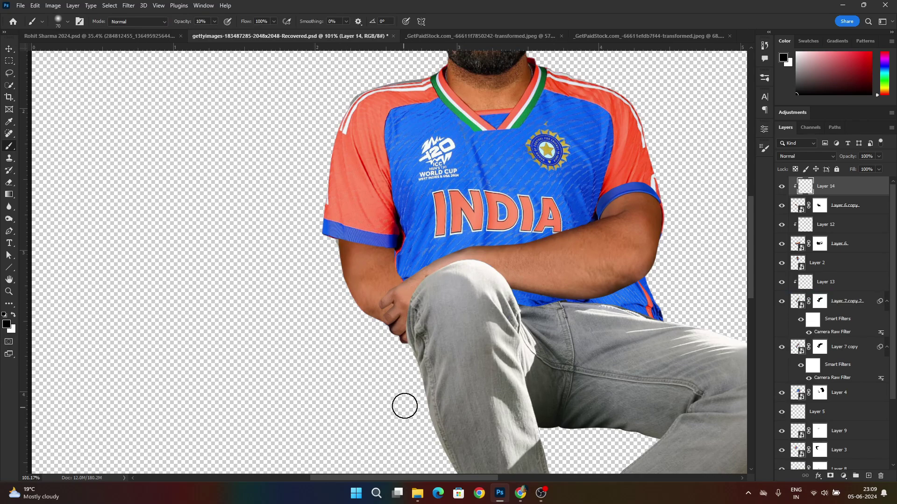
pyautogui.press('[')
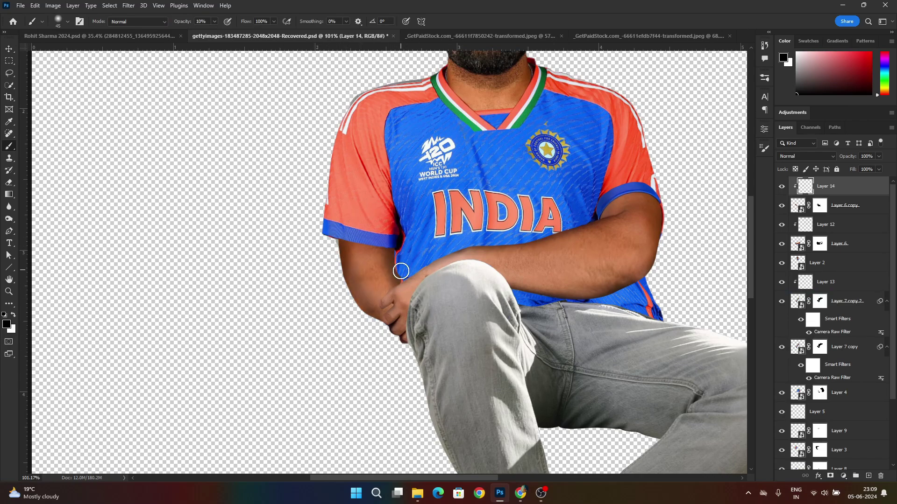
pyautogui.scroll(-6, 398, 261)
pyautogui.scroll(8, 392, 258)
pyautogui.hotkey('ctrl', 'z')
pyautogui.hotkey('ctrl', 'z')
pyautogui.hotkey('ctrl', 'z')
pyautogui.hotkey('ctrl', 'z')
pyautogui.hotkey('ctrl', 'z')
pyautogui.hotkey('ctrl', 'z')
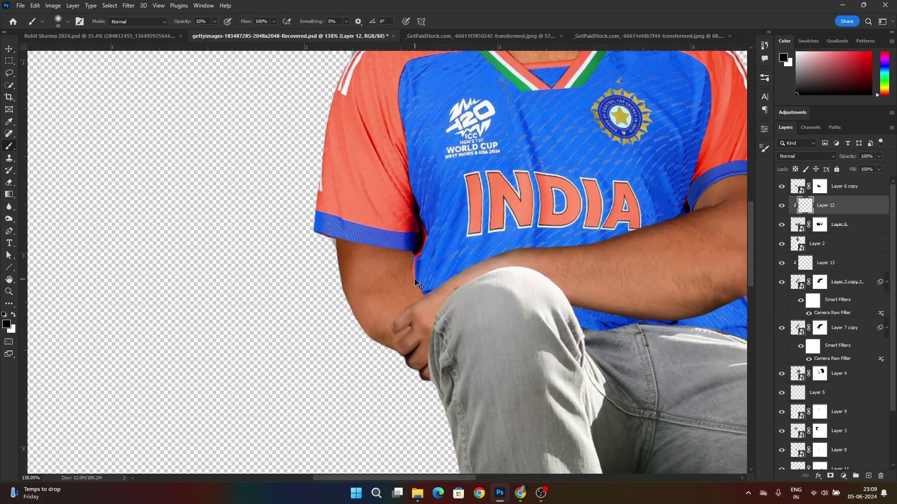
pyautogui.hotkey('ctrl', 'shift', 'z')
pyautogui.hotkey('ctrl', 'shift', 'z')
pyautogui.hotkey('ctrl', 'shift', 'z')
pyautogui.hotkey('ctrl', 'z')
# Step: Shade the arm from the jersey side down to the elbow on Layer 14 with a 60 px black brush at 10% opacity
pyautogui.scroll(-4, 414, 279)
pyautogui.press(']')
pyautogui.press(']')
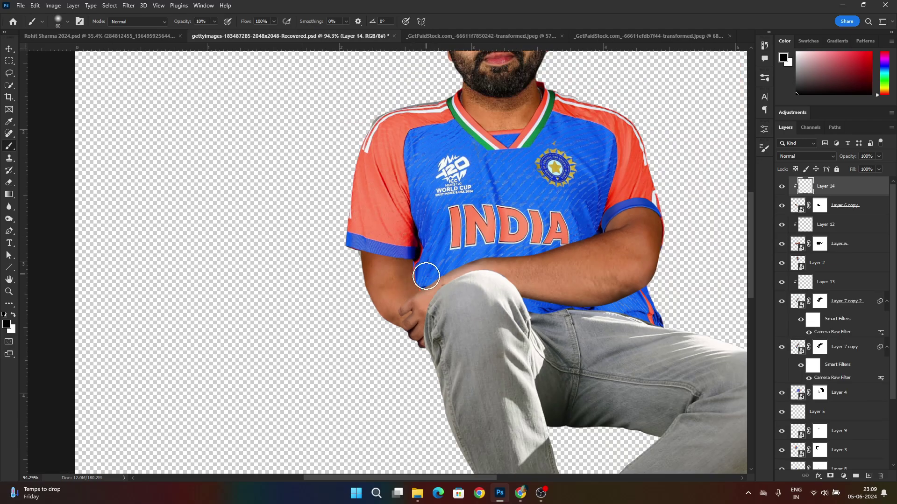
pyautogui.moveTo(417, 275)
pyautogui.mouseDown()
pyautogui.moveTo(401, 260)
pyautogui.moveTo(392, 327)
pyautogui.mouseUp()
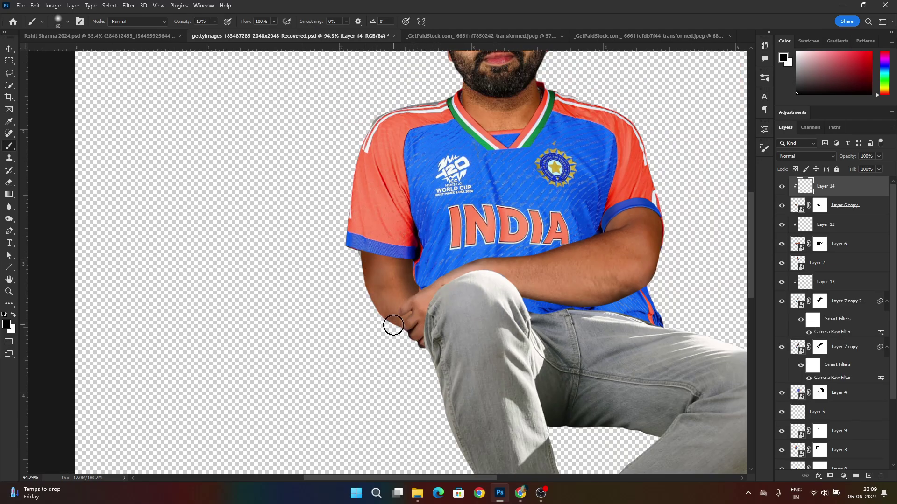
# Step: Lower Layer 14's opacity to 80% and darken the arm's outer edge with a 20 px brush at 20% opacity
pyautogui.scroll(-8, 406, 317)
pyautogui.scroll(6, 415, 326)
pyautogui.scroll(-6, 421, 324)
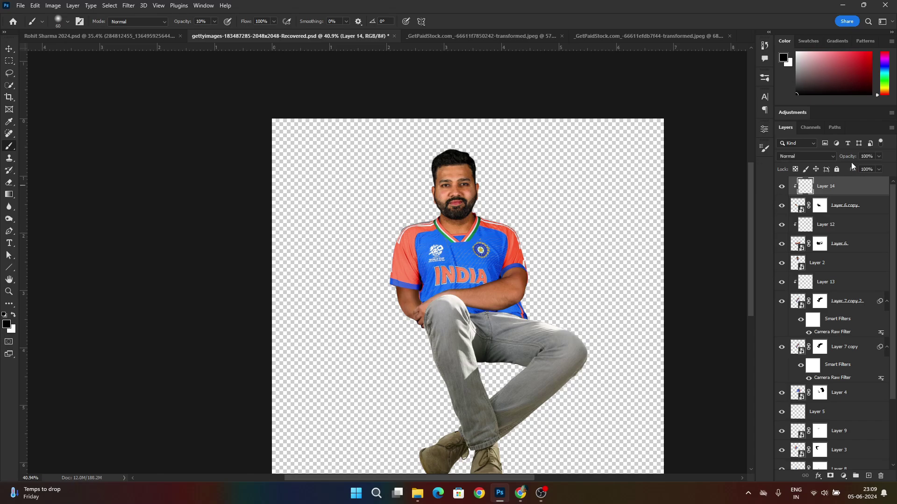
pyautogui.scroll(6, 422, 302)
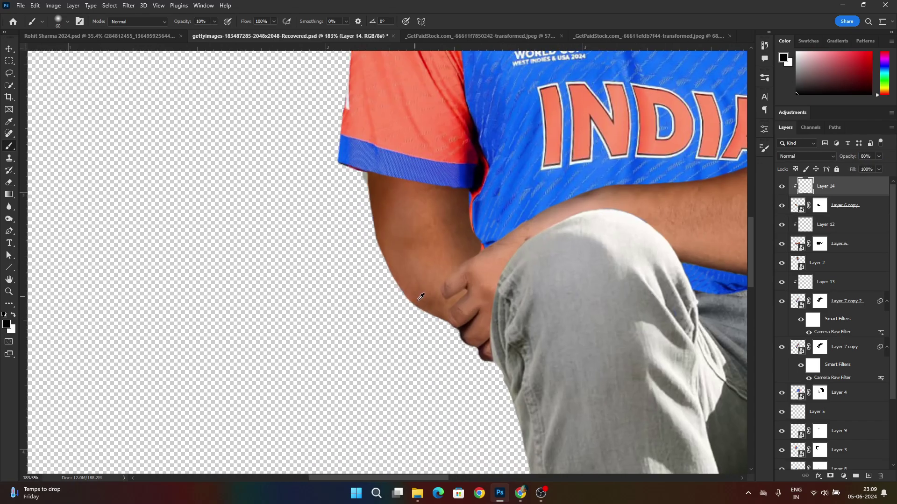
pyautogui.moveTo(511, 363); pyautogui.dragTo(402, 300)
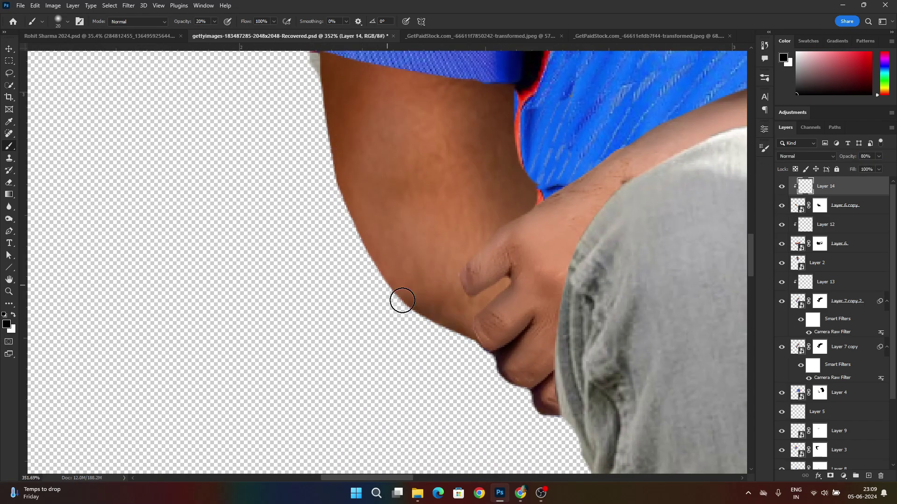
pyautogui.scroll(-6, 231, 71)
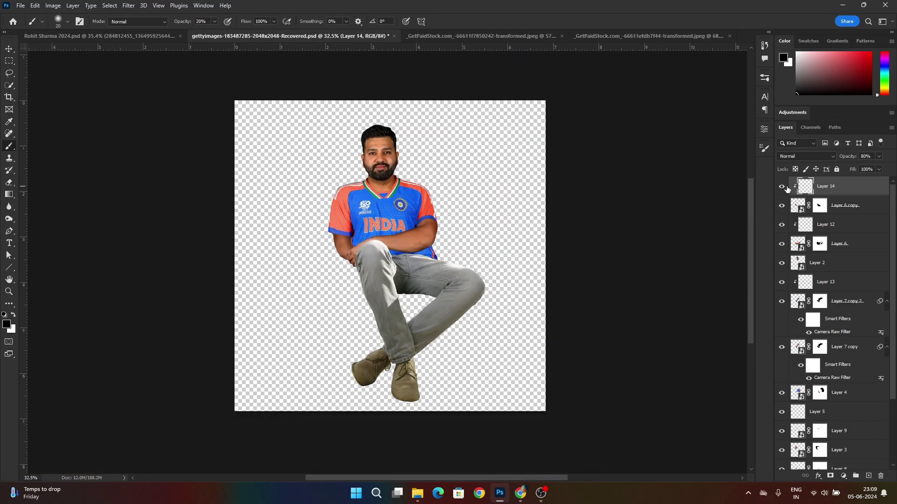
# Step: Inspect the jersey's hem, collar and shoulders for leftover edges from the original photo
pyautogui.scroll(8, 705, 227)
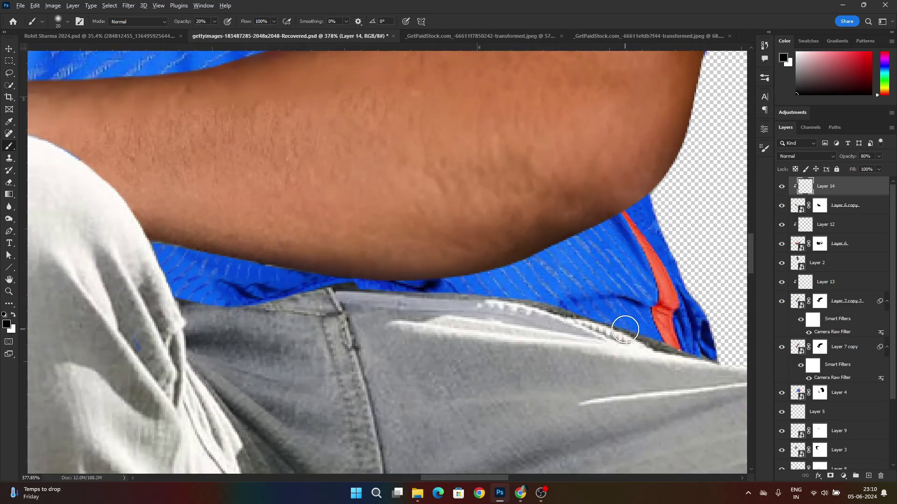
pyautogui.scroll(-3, 624, 329)
pyautogui.moveTo(449, 131); pyautogui.dragTo(433, 278)
pyautogui.scroll(3, 394, 157)
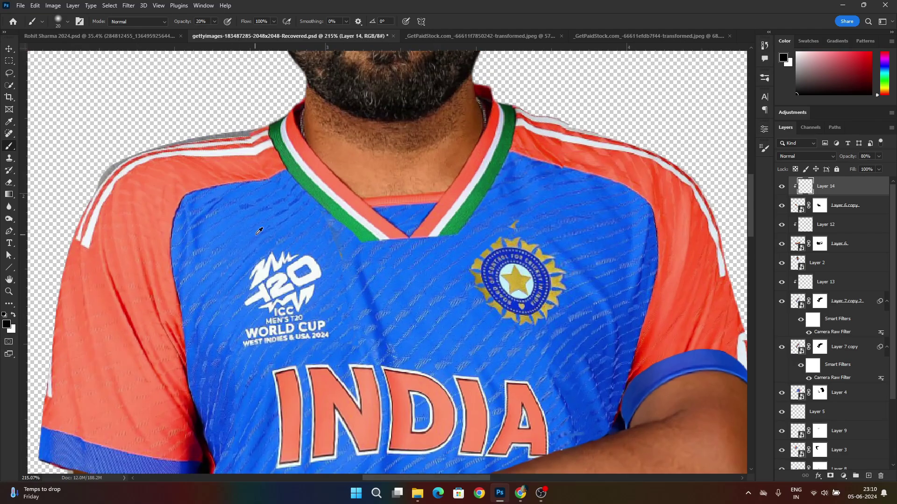
pyautogui.scroll(-4, 260, 231)
pyautogui.scroll(8, 182, 192)
pyautogui.scroll(-3, 862, 379)
# Step: Hide the grey fringe above the shoulder stripes on Layer 0's mask with a 20 px Hard Round black brush at 100% opacity
pyautogui.click(820, 461)
pyautogui.click(68, 22)
pyautogui.doubleClick(34, 108)
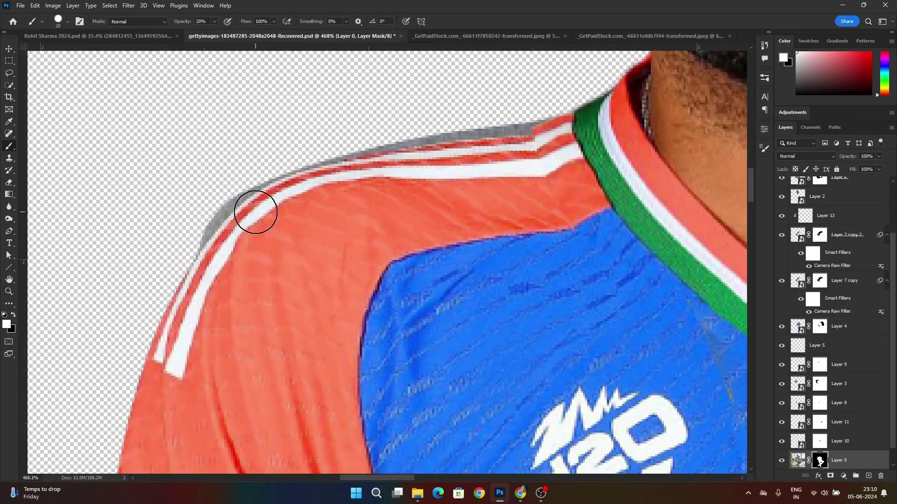
pyautogui.press('0')
pyautogui.moveTo(171, 252); pyautogui.dragTo(283, 158)
pyautogui.hotkey('ctrl', 'z')
pyautogui.press('x')
pyautogui.moveTo(195, 265)
pyautogui.mouseDown()
pyautogui.moveTo(398, 145)
pyautogui.moveTo(553, 102)
pyautogui.mouseUp()
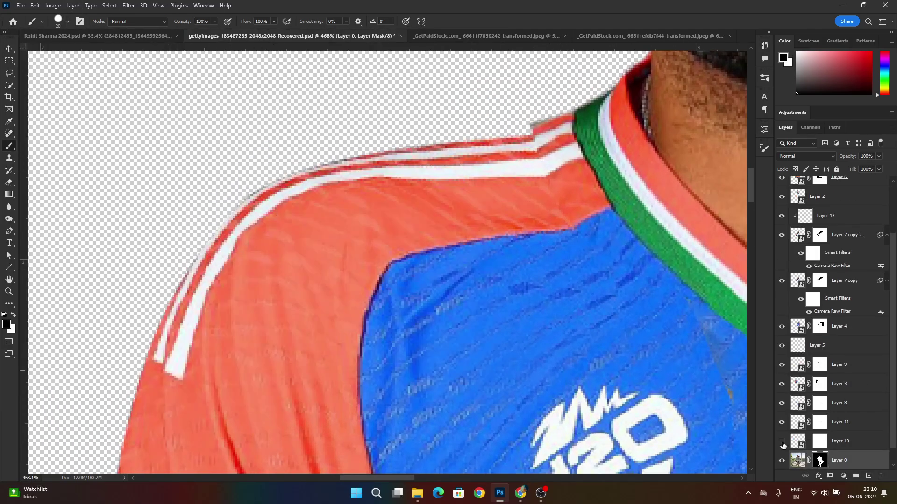
# Step: Target Layer 2's mask and switch to a small soft round brush for cleaning the shoulder edge
pyautogui.click(820, 196)
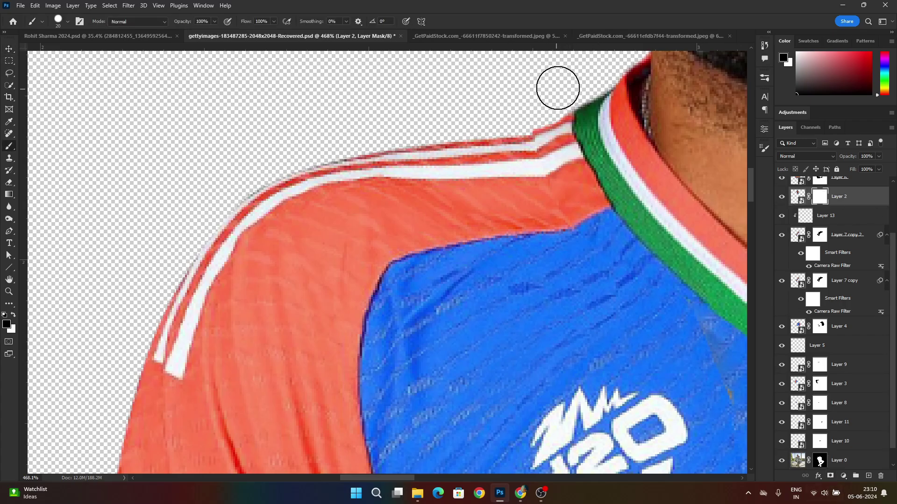
pyautogui.scroll(1, 550, 150)
pyautogui.click(66, 25)
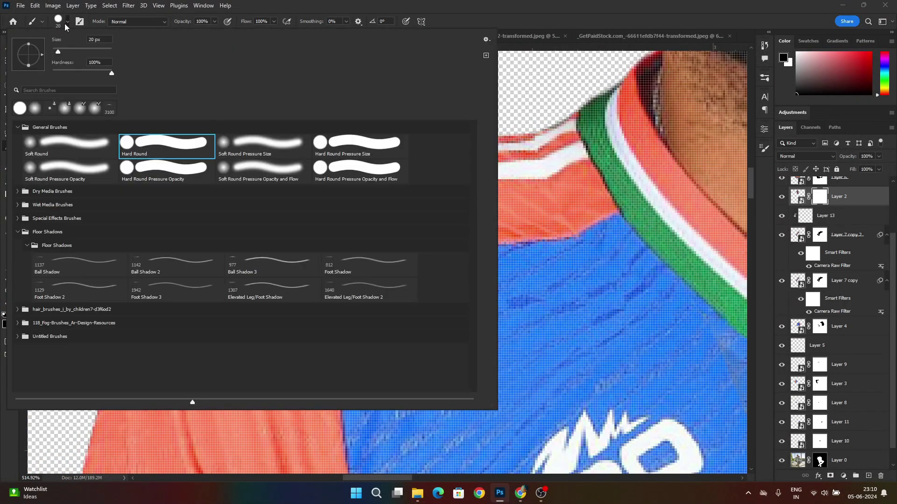
pyautogui.doubleClick(35, 108)
pyautogui.scroll(2, 607, 227)
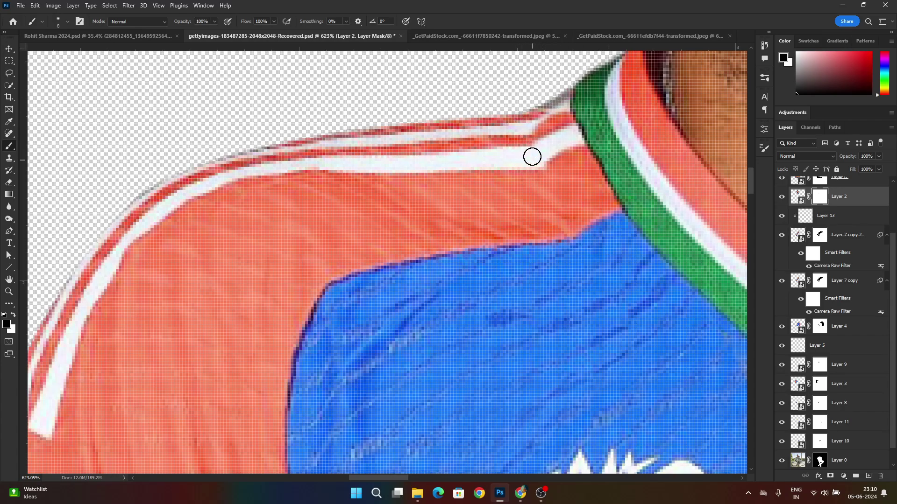
pyautogui.hotkey('ctrl', 'z')
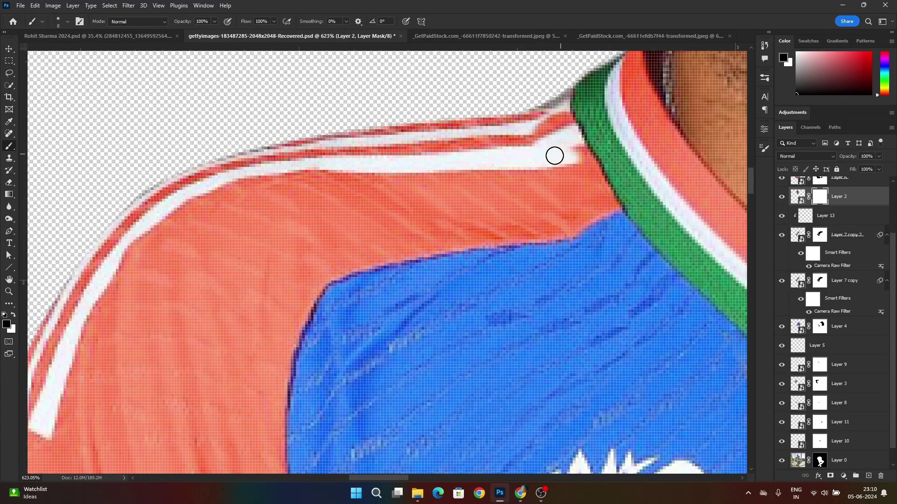
pyautogui.moveTo(571, 153); pyautogui.dragTo(585, 152)
pyautogui.moveTo(606, 196)
pyautogui.mouseDown()
pyautogui.moveTo(537, 192)
pyautogui.moveTo(609, 190)
pyautogui.mouseUp()
pyautogui.hotkey('ctrl', 'z')
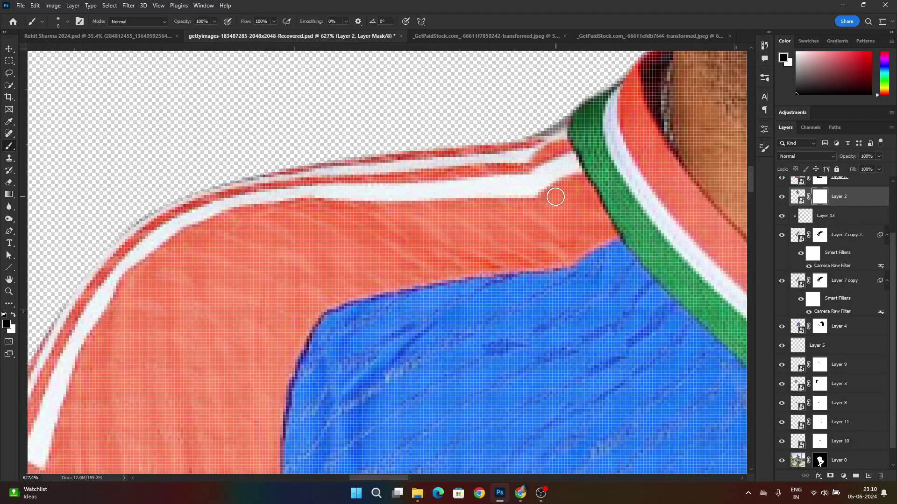
# Step: Hide the leftover fringe along the opposite shoulder near the collar on Layer 2's mask with a 20 px black brush
pyautogui.scroll(-5, 556, 196)
pyautogui.scroll(4, 485, 272)
pyautogui.press(']')
pyautogui.press(']')
pyautogui.press(']')
pyautogui.scroll(2, 484, 298)
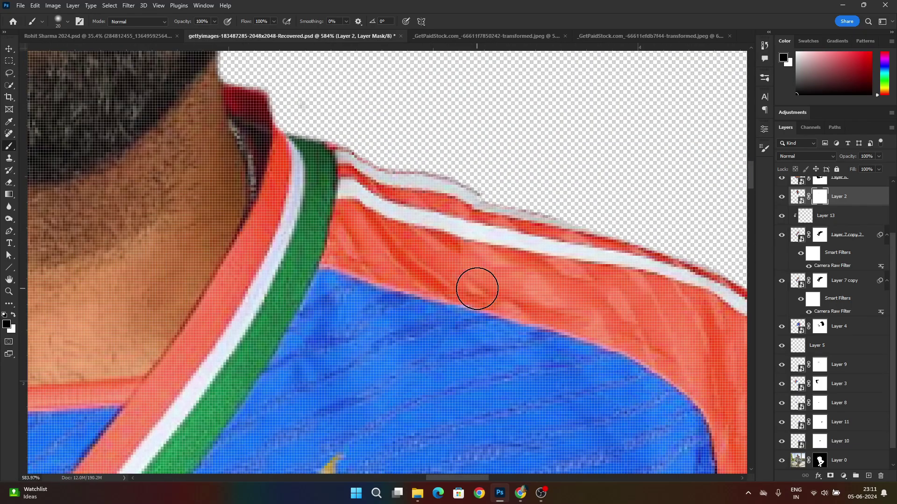
pyautogui.moveTo(478, 172); pyautogui.dragTo(491, 201)
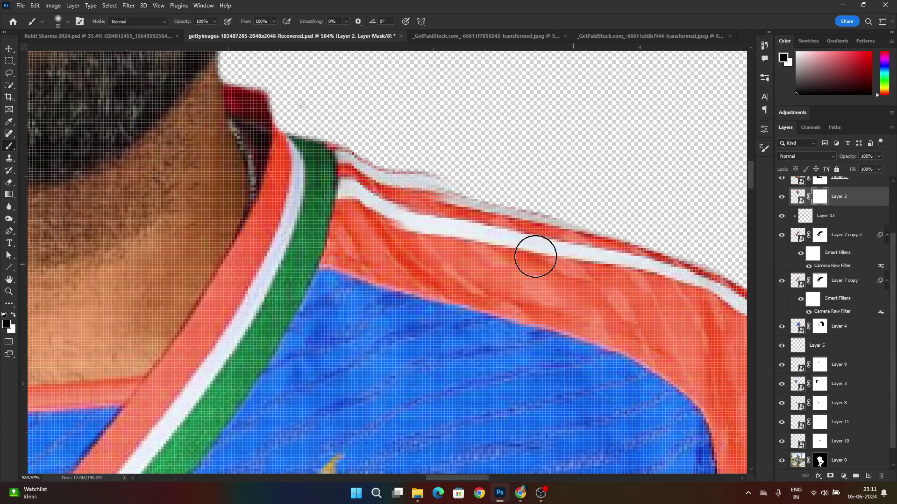
pyautogui.click(62, 25)
pyautogui.press('Return')
pyautogui.moveTo(428, 164)
pyautogui.mouseDown()
pyautogui.moveTo(395, 151)
pyautogui.moveTo(370, 112)
pyautogui.mouseUp()
pyautogui.scroll(-4, 496, 170)
pyautogui.scroll(6, 406, 119)
pyautogui.hotkey('ctrl', '0')
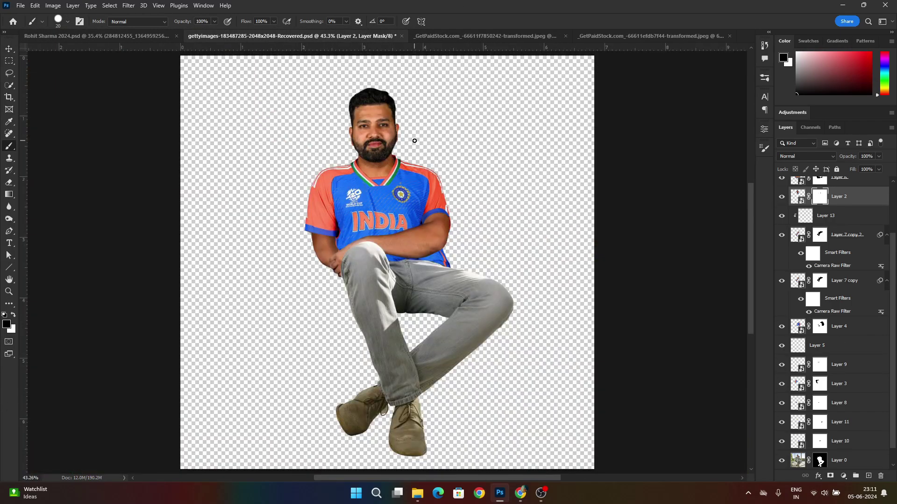
# Step: Add a Curves adjustment layer directly above Layer 0
pyautogui.scroll(-1, 836, 377)
pyautogui.click(848, 441)
pyautogui.click(843, 476)
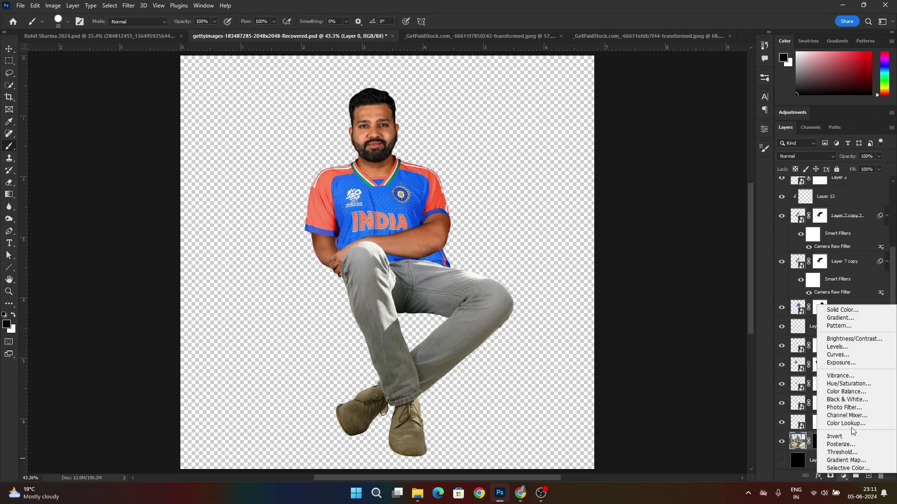
pyautogui.click(854, 355)
pyautogui.click(684, 284)
pyautogui.click(733, 169)
# Step: Pull the RGB curve's midtones down to darken the trousers and shoes
pyautogui.moveTo(689, 238); pyautogui.dragTo(687, 243)
pyautogui.moveTo(705, 218); pyautogui.dragTo(706, 192)
pyautogui.hotkey('ctrl', 'z')
pyautogui.hotkey('ctrl', 'z')
pyautogui.hotkey('ctrl', 'z')
pyautogui.hotkey('ctrl', 'z')
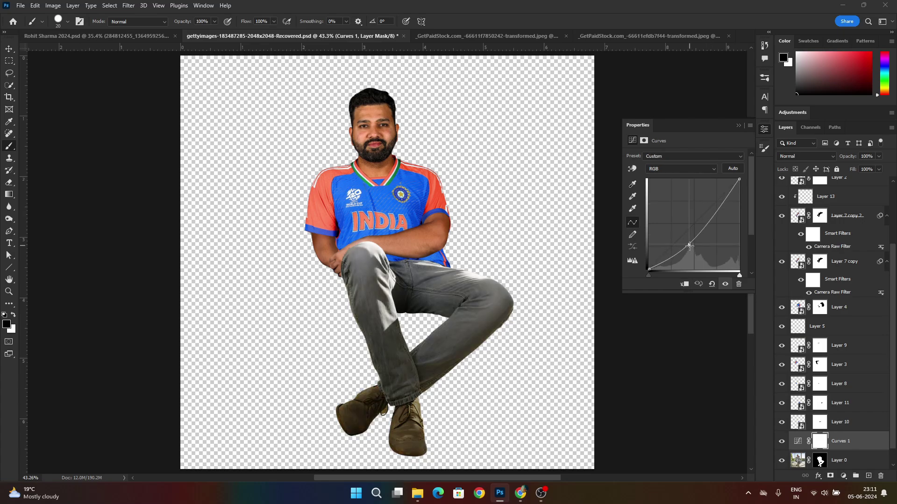
pyautogui.moveTo(683, 237); pyautogui.dragTo(685, 242)
pyautogui.moveTo(707, 214)
pyautogui.mouseDown()
pyautogui.moveTo(720, 218)
pyautogui.moveTo(715, 207)
pyautogui.mouseUp()
pyautogui.click(738, 125)
# Step: Group all the figure's layers above the black Layer 1
pyautogui.click(836, 465)
pyautogui.scroll(3, 849, 232)
pyautogui.keyDown('shift'); pyautogui.click(844, 192); pyautogui.keyUp('shift')
pyautogui.hotkey('ctrl', 'g')
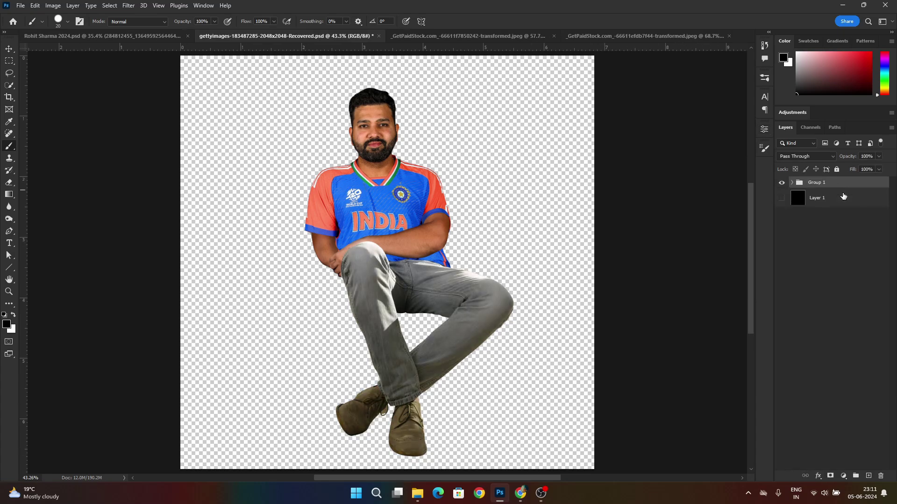
# Step: Turn a merged copy of Group 1 into a smart object and hide the original group
pyautogui.hotkey('ctrl', 'j')
pyautogui.hotkey('ctrl', 'e')
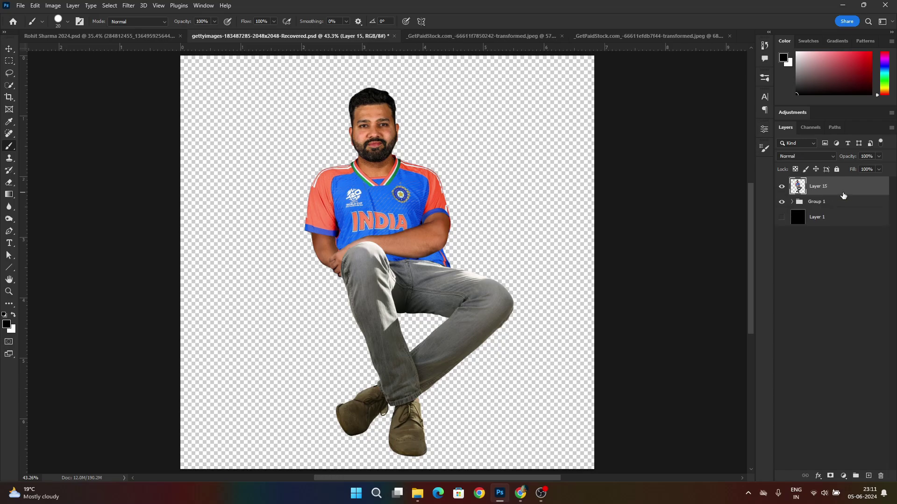
pyautogui.rightClick(841, 186)
pyautogui.click(790, 232)
pyautogui.click(782, 217)
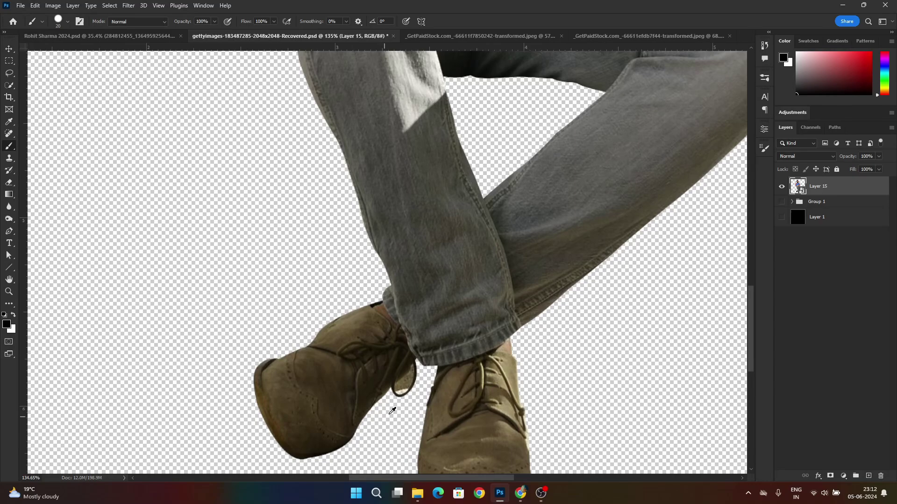
pyautogui.click(782, 217)
# Step: Mask out the background patch inside the hanging shoelace loop on Layer 15 using a Pen path
pyautogui.scroll(8, 419, 356)
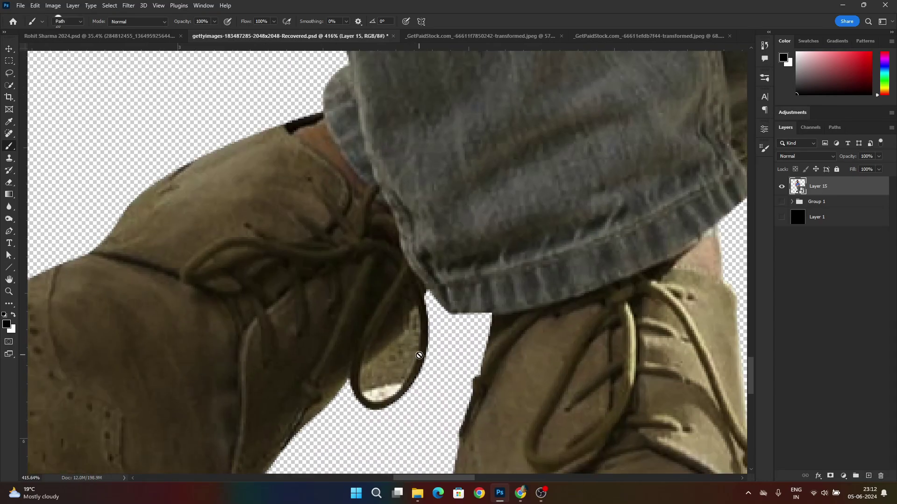
pyautogui.press('p')
pyautogui.click(418, 305)
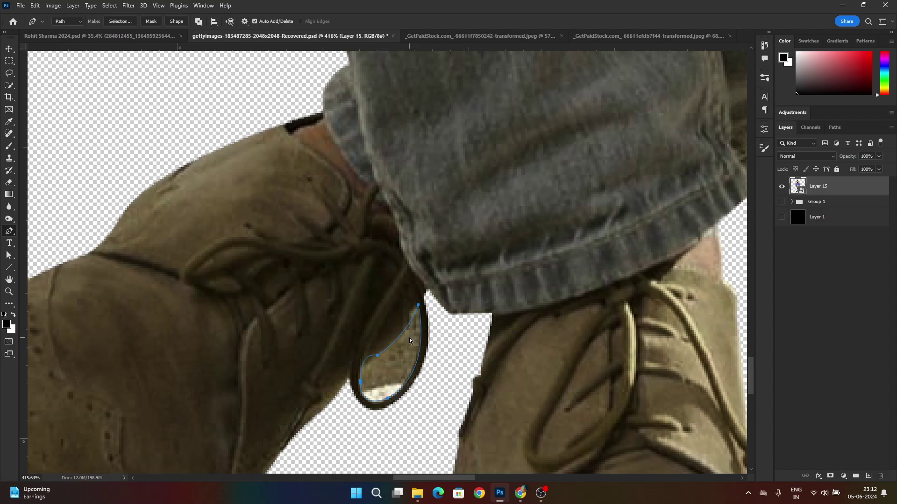
pyautogui.click(830, 476)
pyautogui.hotkey('ctrl', '0')
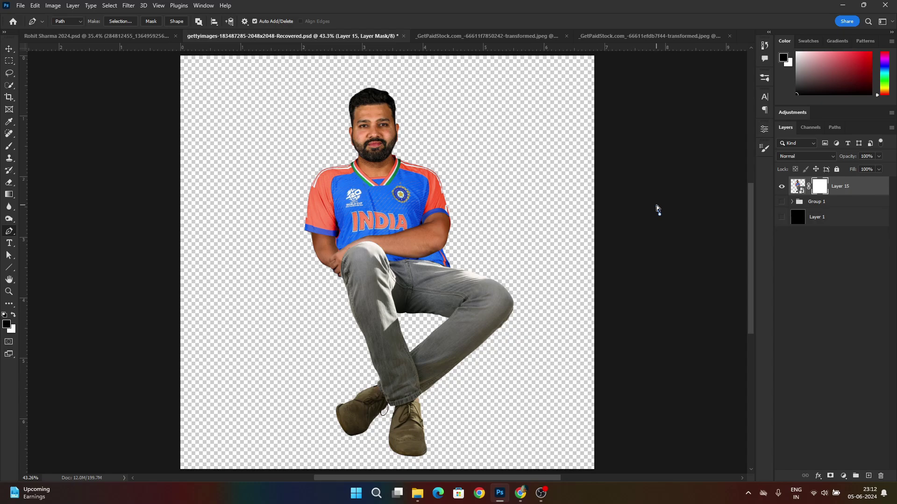
pyautogui.scroll(3, 657, 206)
pyautogui.scroll(-4, 534, 231)
pyautogui.hotkey('ctrl', '0')
# Step: Activate Layer 15's image with the Move tool and close the two _GetPaidStock.com images without saving
pyautogui.click(796, 185)
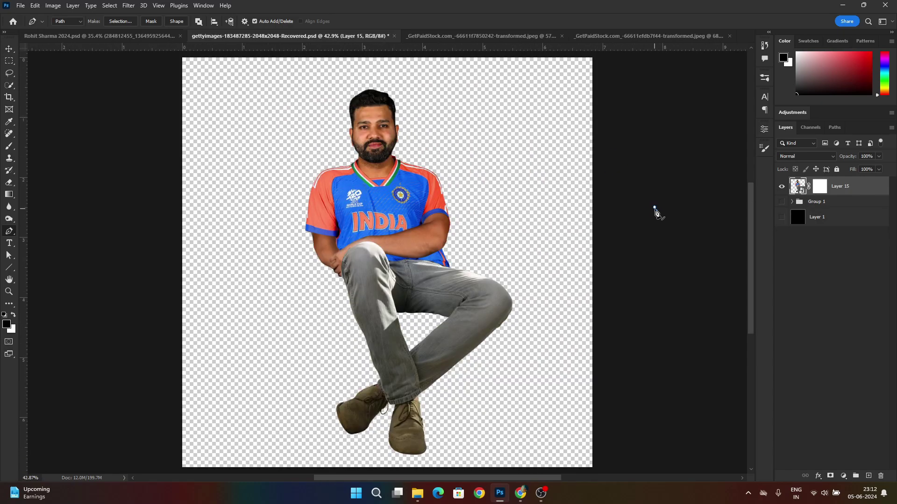
pyautogui.click(6, 49)
pyautogui.scroll(-3, 423, 147)
pyautogui.hotkey('ctrl', '0')
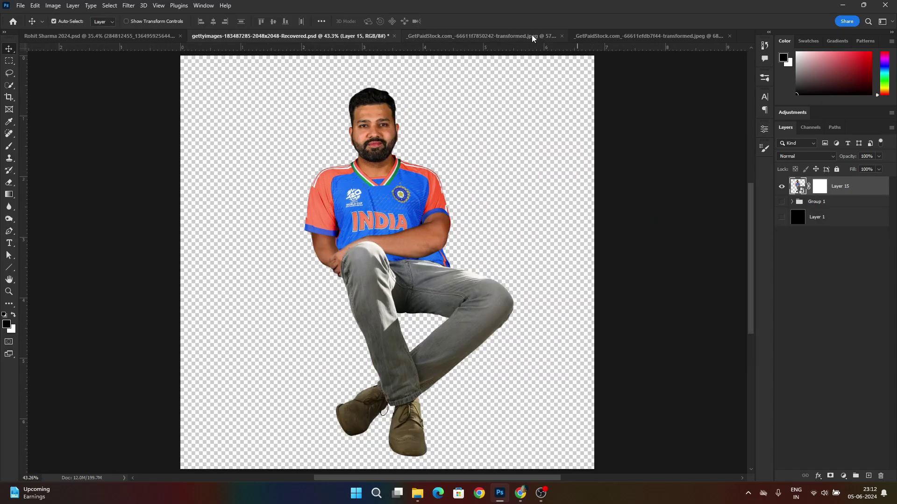
pyautogui.click(561, 36)
pyautogui.click(444, 183)
pyautogui.click(701, 36)
pyautogui.click(703, 36)
pyautogui.press('n')
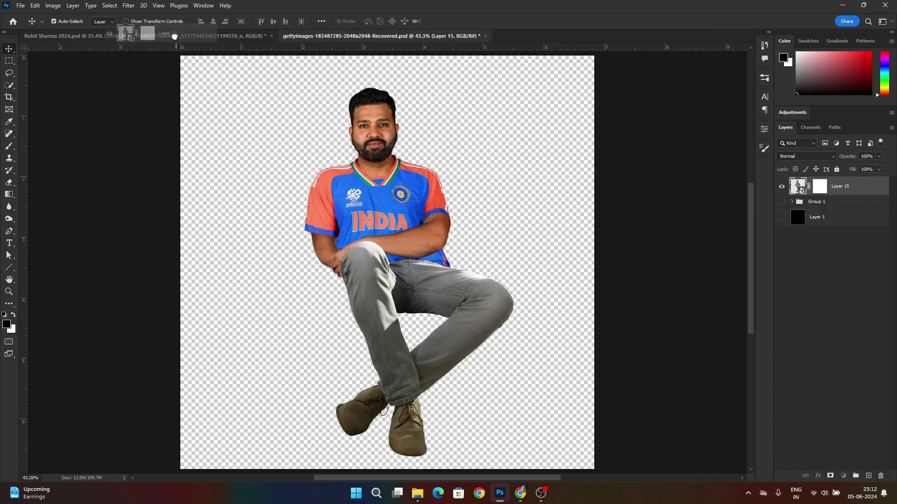
# Step: Place the finished figure among the boxes in Rohit Sharma 2024.psd and delete the old 28481245...199550_n photo layer
pyautogui.click(145, 36)
pyautogui.moveTo(394, 297); pyautogui.dragTo(406, 282)
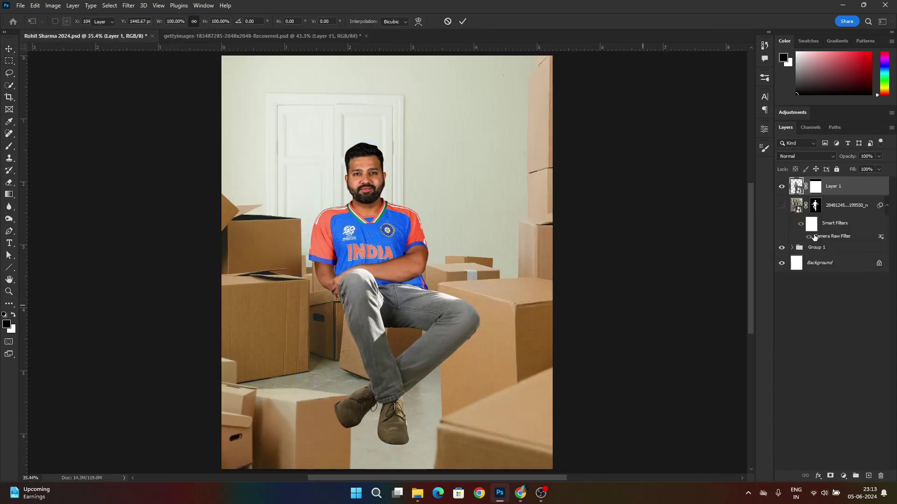
pyautogui.click(839, 206)
pyautogui.press('Delete')
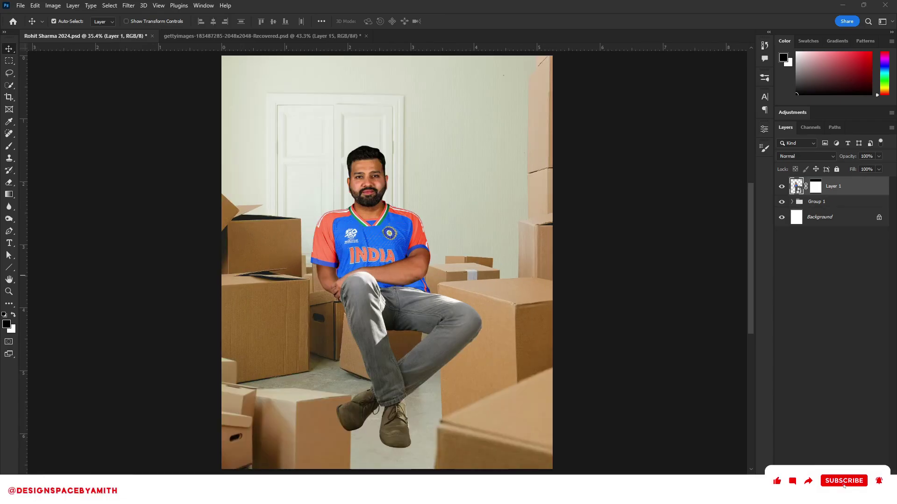
pyautogui.moveTo(402, 254); pyautogui.dragTo(400, 251)
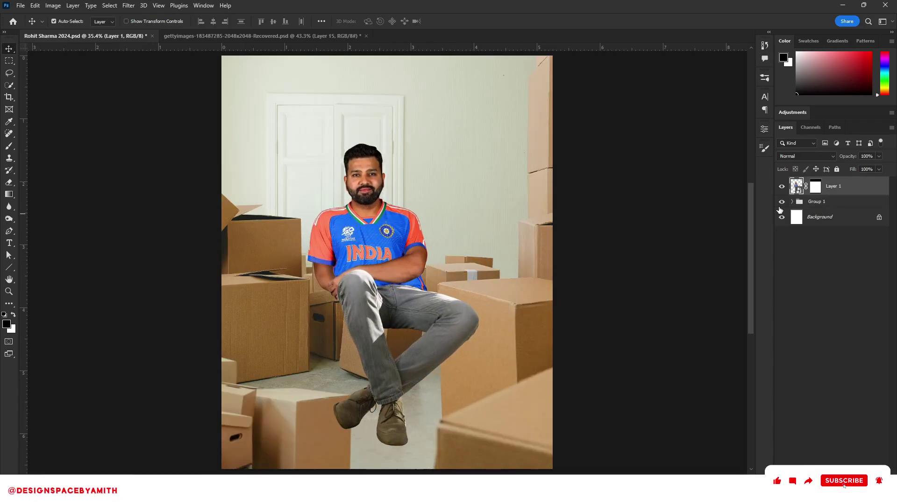
# Step: Move Layer 1 into Group 1 beneath the blurred pexels-cotto...553277 copy and shift the figure toward the room's left side
pyautogui.click(792, 202)
pyautogui.moveTo(834, 187); pyautogui.dragTo(836, 255)
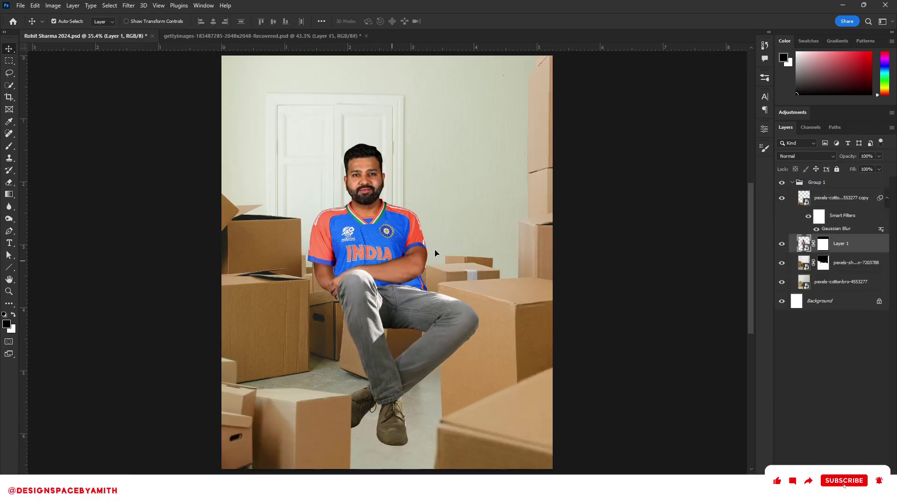
pyautogui.moveTo(386, 260); pyautogui.dragTo(343, 247)
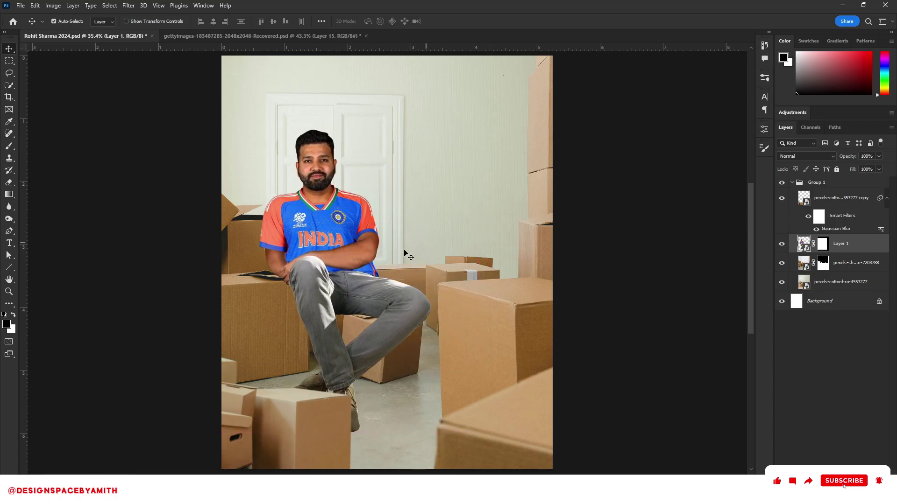
pyautogui.scroll(-1, 386, 274)
pyautogui.scroll(1, 386, 274)
# Step: Scale the figure down slightly and reposition it nearer the centre, with the feet beside the blurred foreground box
pyautogui.hotkey('ctrl', 't')
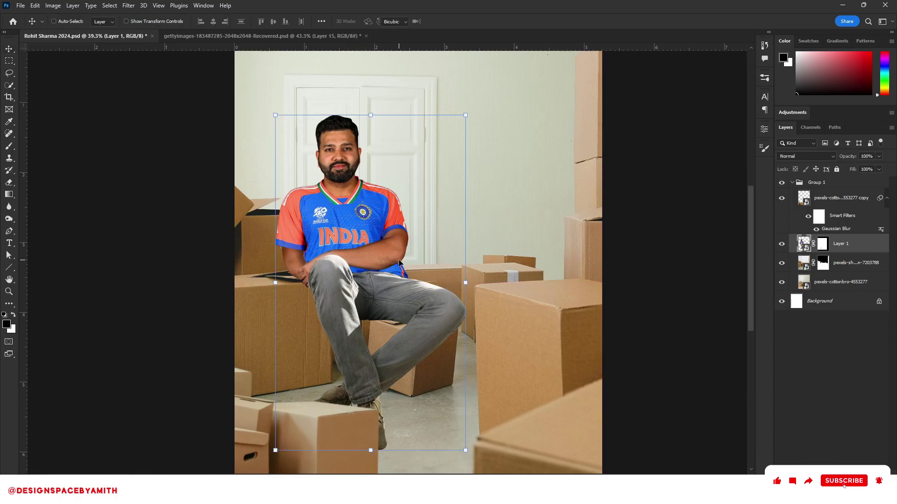
pyautogui.moveTo(372, 451); pyautogui.dragTo(372, 415)
pyautogui.moveTo(374, 346); pyautogui.dragTo(397, 374)
pyautogui.click(463, 21)
pyautogui.scroll(-2, 393, 301)
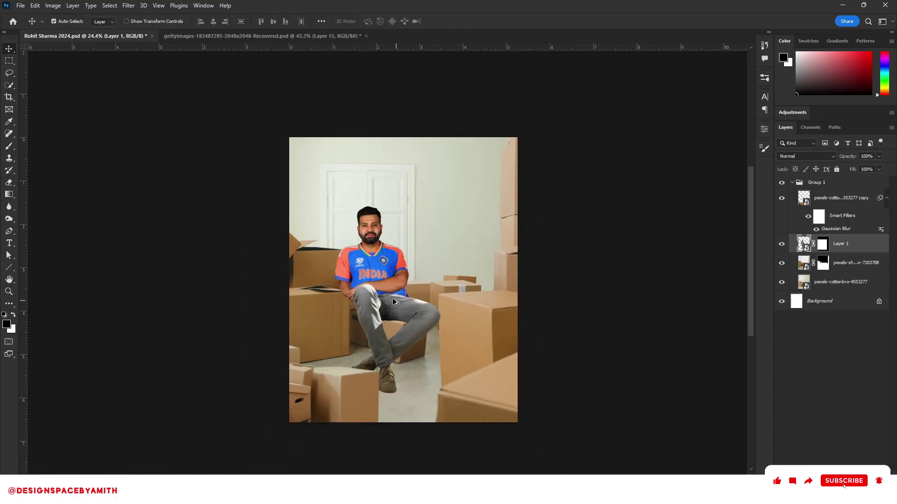
pyautogui.scroll(3, 392, 298)
pyautogui.moveTo(392, 304); pyautogui.dragTo(345, 286)
pyautogui.hotkey('ctrl', '0')
pyautogui.scroll(-2, 276, 272)
pyautogui.scroll(4, 285, 273)
pyautogui.scroll(-4, 401, 303)
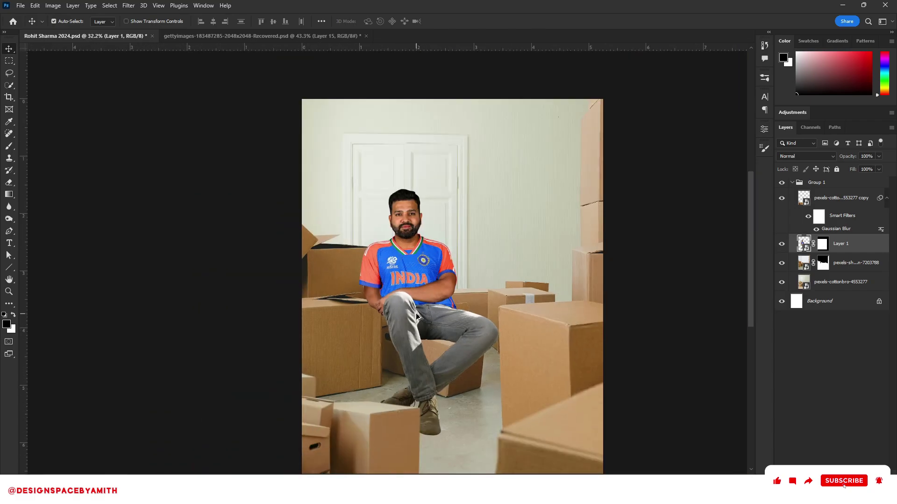
pyautogui.hotkey('ctrl', '0')
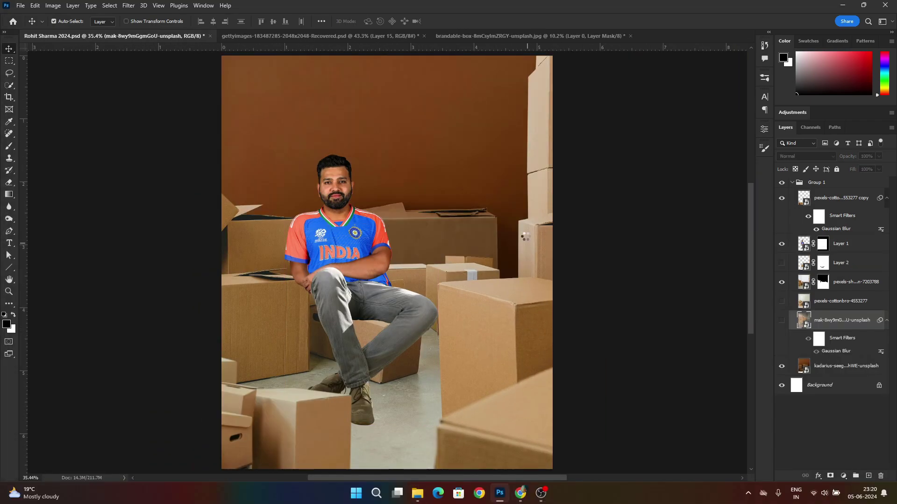
# Step: In pexels-shvets-production-7203788.jpg, start a Pen path along the large box's open flap and down its left edge
pyautogui.click(464, 36)
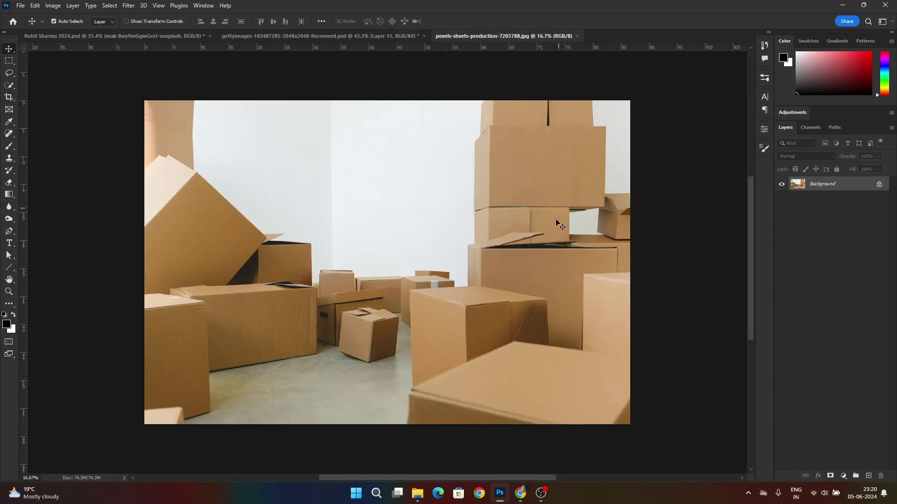
pyautogui.scroll(4, 556, 221)
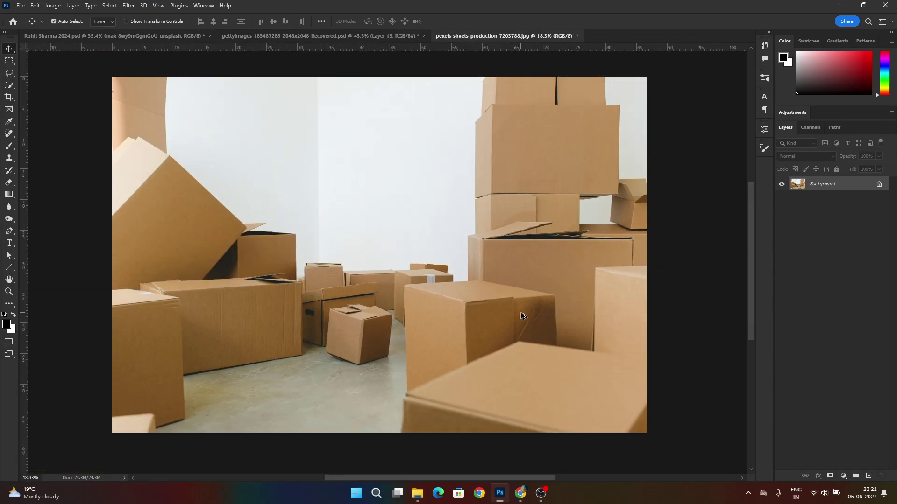
pyautogui.press('l')
pyautogui.scroll(6, 537, 271)
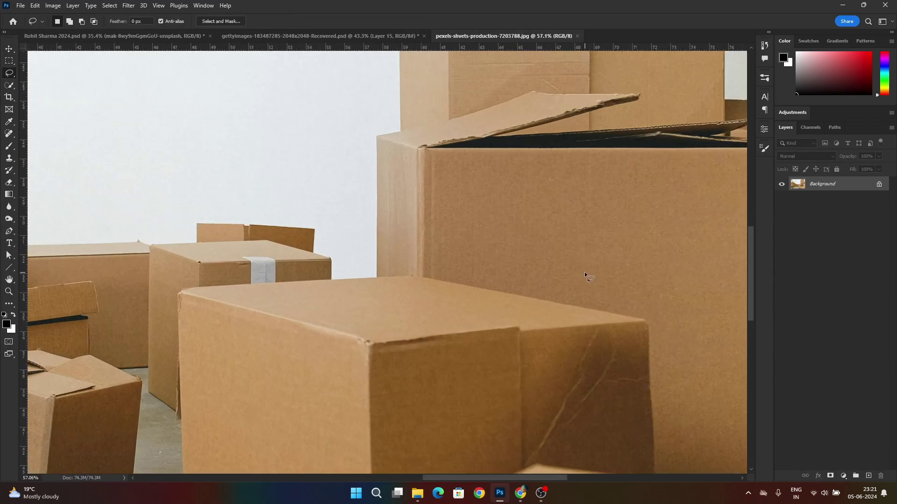
pyautogui.press('p')
pyautogui.scroll(9, 425, 166)
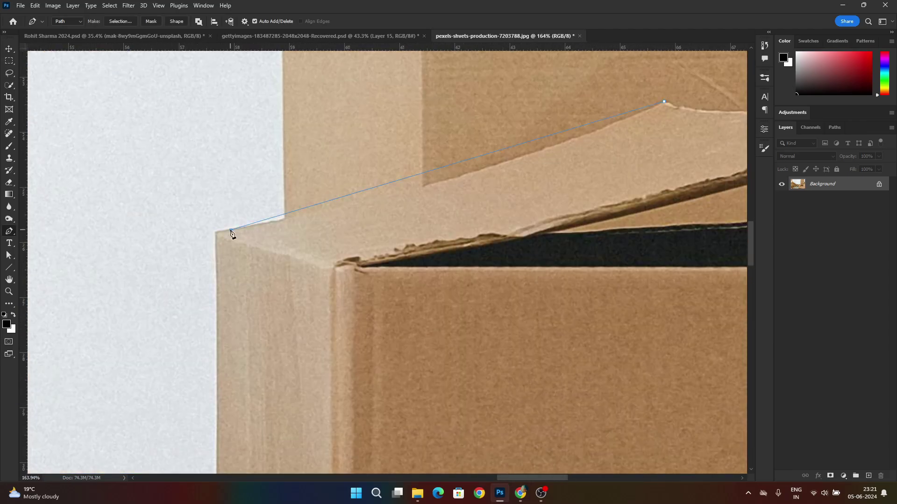
pyautogui.click(230, 230)
pyautogui.moveTo(260, 356); pyautogui.dragTo(282, 202)
pyautogui.moveTo(282, 448); pyautogui.dragTo(583, 232)
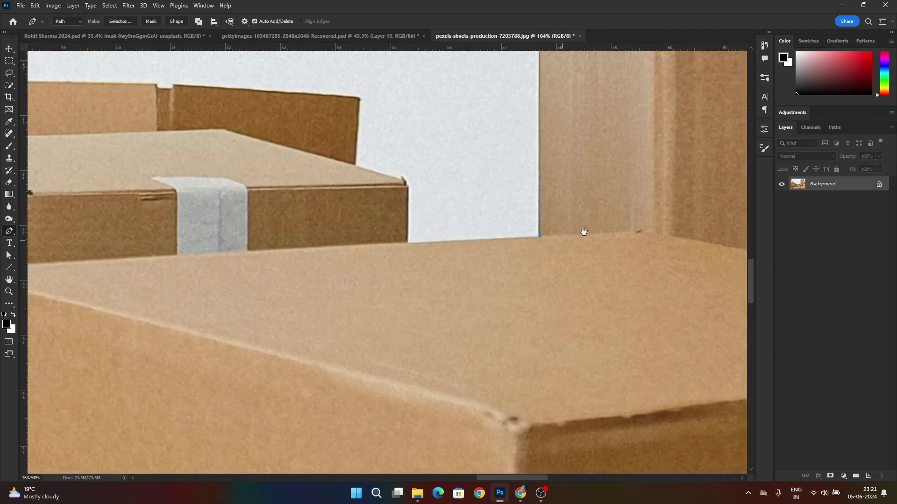
pyautogui.click(539, 234)
# Step: Extend the Pen path along the middle box's top edge, around its rounded corner and down its left edge
pyautogui.moveTo(210, 262); pyautogui.dragTo(547, 215)
pyautogui.scroll(6, 304, 233)
pyautogui.click(398, 206)
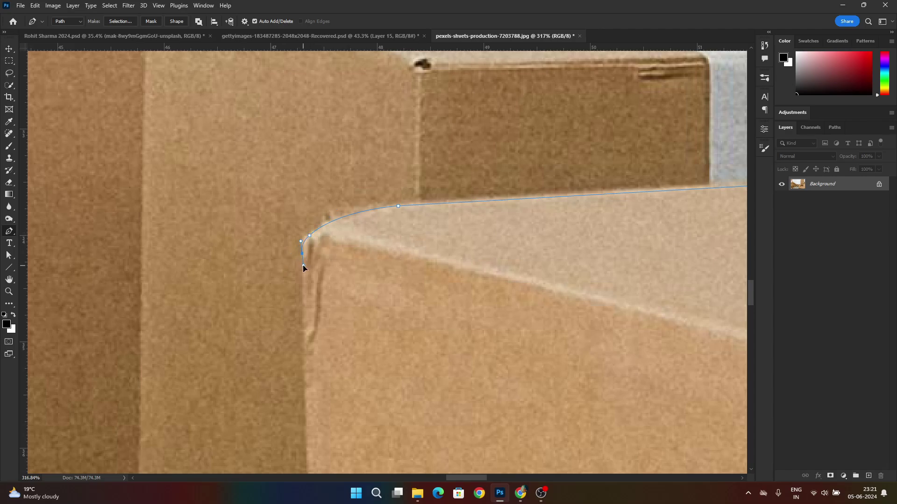
pyautogui.scroll(-8, 303, 265)
pyautogui.scroll(6, 308, 437)
pyautogui.click(276, 441)
pyautogui.scroll(-10, 307, 372)
pyautogui.scroll(8, 349, 410)
pyautogui.click(297, 424)
pyautogui.scroll(-9, 316, 396)
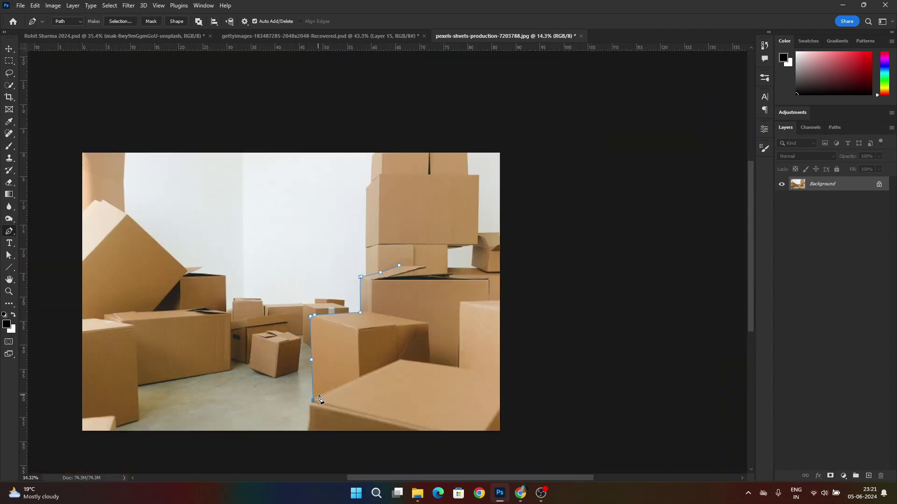
# Step: Continue the path down the blurred foreground box's left edge and beneath the image's bottom edge to the lower-right corner
pyautogui.scroll(4, 358, 389)
pyautogui.moveTo(279, 368); pyautogui.dragTo(600, 323)
pyautogui.scroll(10, 519, 407)
pyautogui.moveTo(376, 331); pyautogui.dragTo(376, 347)
pyautogui.keyDown('alt'); pyautogui.click(375, 331); pyautogui.keyUp('alt')
pyautogui.moveTo(353, 380); pyautogui.dragTo(322, 201)
pyautogui.moveTo(302, 424); pyautogui.dragTo(284, 457)
pyautogui.scroll(-8, 327, 443)
pyautogui.moveTo(729, 414); pyautogui.dragTo(437, 373)
pyautogui.click(488, 409)
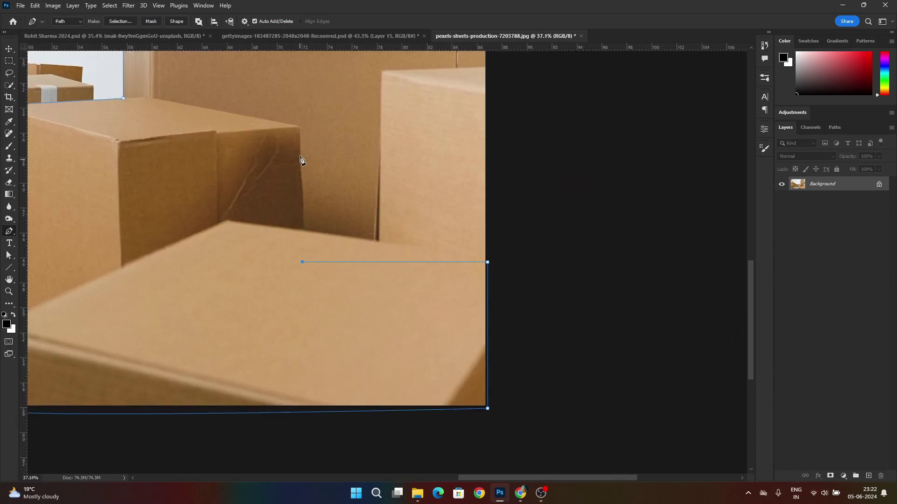
# Step: Route the path along the foreground box's back edge and up the large box's right side to its raised flap
pyautogui.scroll(5, 300, 160)
pyautogui.moveTo(447, 224); pyautogui.dragTo(817, 334)
pyautogui.scroll(4, 332, 238)
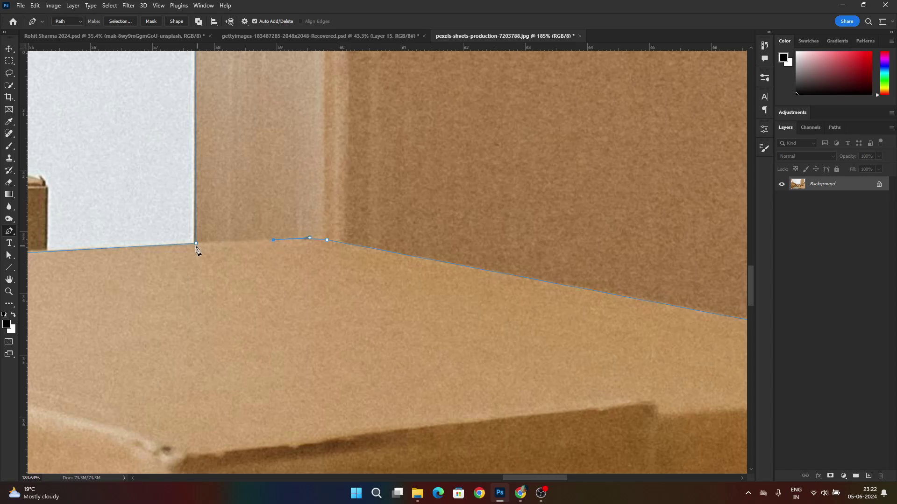
pyautogui.scroll(-2, 298, 280)
pyautogui.scroll(2, 280, 254)
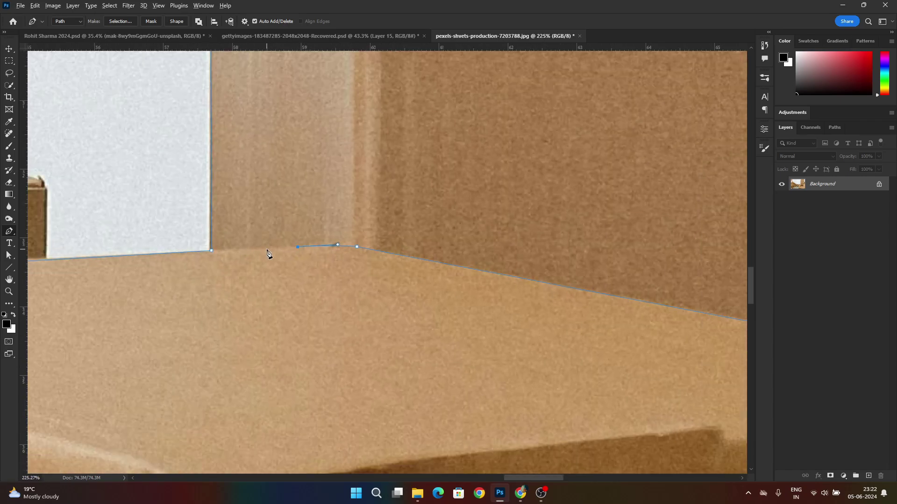
pyautogui.scroll(-5, 268, 254)
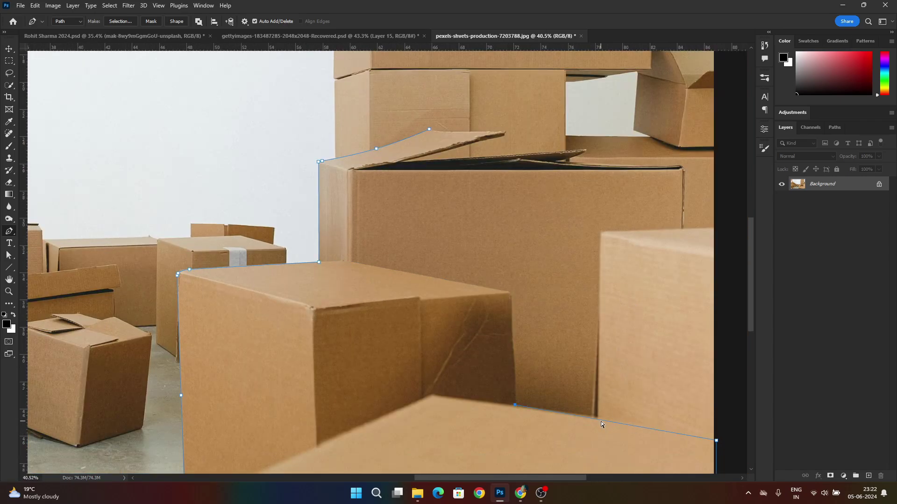
pyautogui.scroll(6, 588, 165)
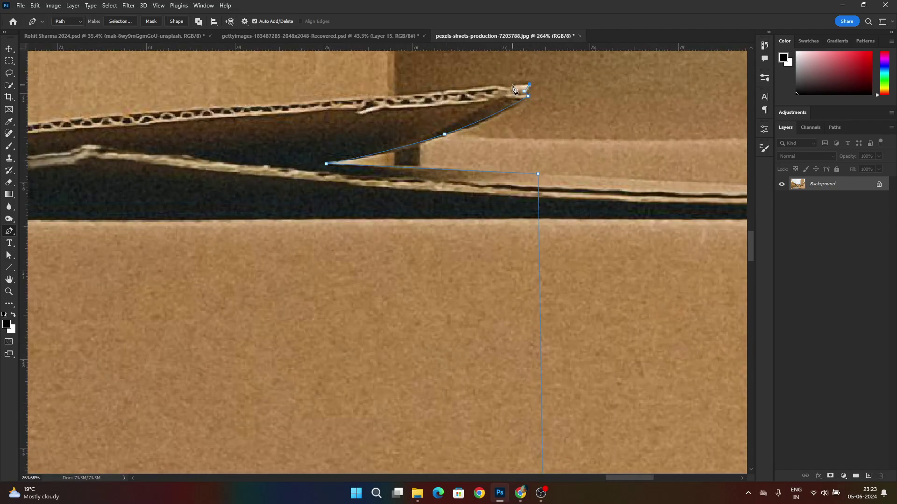
# Step: Trace the edges of the large box's raised flaps with the Pen path and close it at its start
pyautogui.click(52, 119)
pyautogui.hscroll(-4, 52, 120)
pyautogui.scroll(-3, 338, 228)
pyautogui.scroll(2, 201, 227)
pyautogui.click(228, 210)
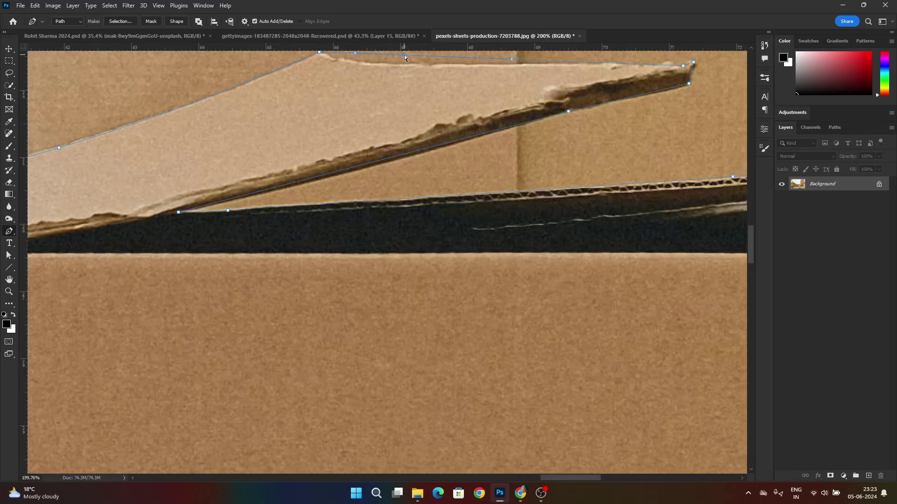
# Step: Turn the closed path into a layer mask isolating the box stack and convert the layer to a Smart Object
pyautogui.hotkey('ctrl', 'Return')
pyautogui.rightClick(822, 184)
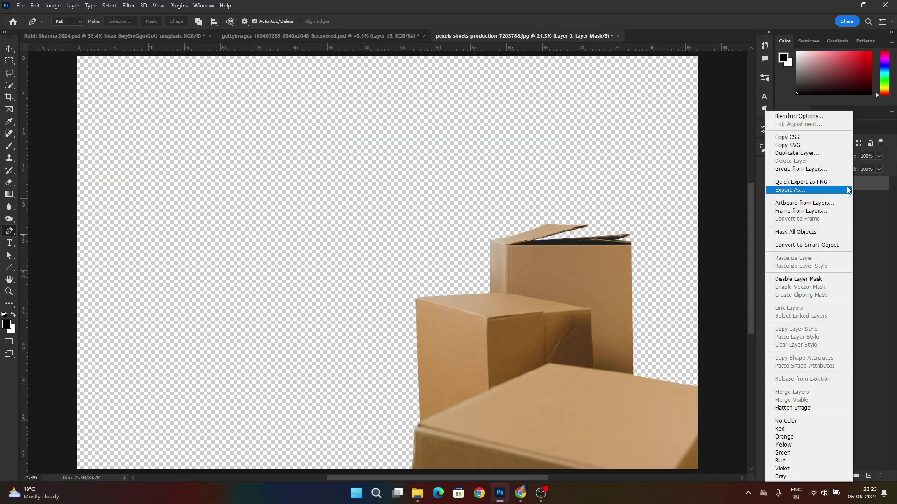
pyautogui.click(822, 281)
# Step: Bring the cut-out box stack into Rohit Sharma 2024.psd, place it beneath Layer 1 and shrink it to fit the scene
pyautogui.hotkey('ctrl', 'Tab')
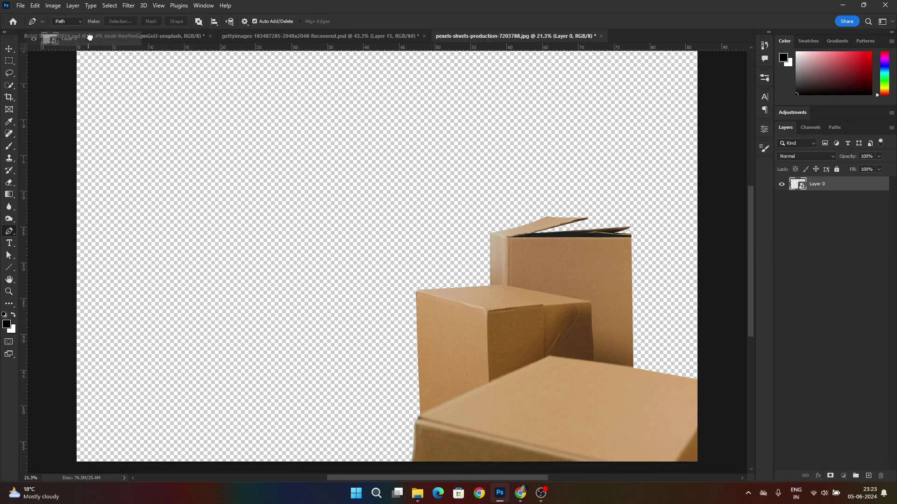
pyautogui.moveTo(832, 321); pyautogui.dragTo(832, 255)
pyautogui.hotkey('ctrl', 't')
pyautogui.hotkey('ctrl', 't')
pyautogui.moveTo(515, 331); pyautogui.dragTo(447, 334)
pyautogui.moveTo(389, 352); pyautogui.dragTo(346, 346)
pyautogui.rightClick(387, 362)
pyautogui.click(420, 351)
pyautogui.moveTo(396, 331); pyautogui.dragTo(455, 333)
pyautogui.moveTo(419, 343); pyautogui.dragTo(450, 385)
pyautogui.hotkey('ctrl', 'z')
pyautogui.hotkey('ctrl', 'z')
pyautogui.hotkey('ctrl', 'z')
pyautogui.hotkey('ctrl', 'z')
pyautogui.hotkey('ctrl', 'z')
pyautogui.hotkey('ctrl', 'shift', 'z')
# Step: Scale the Layer 3 box stack to 8.39% and reposition it toward the lower-left part of the scene
pyautogui.moveTo(500, 414); pyautogui.dragTo(552, 459)
pyautogui.moveTo(494, 376); pyautogui.dragTo(447, 348)
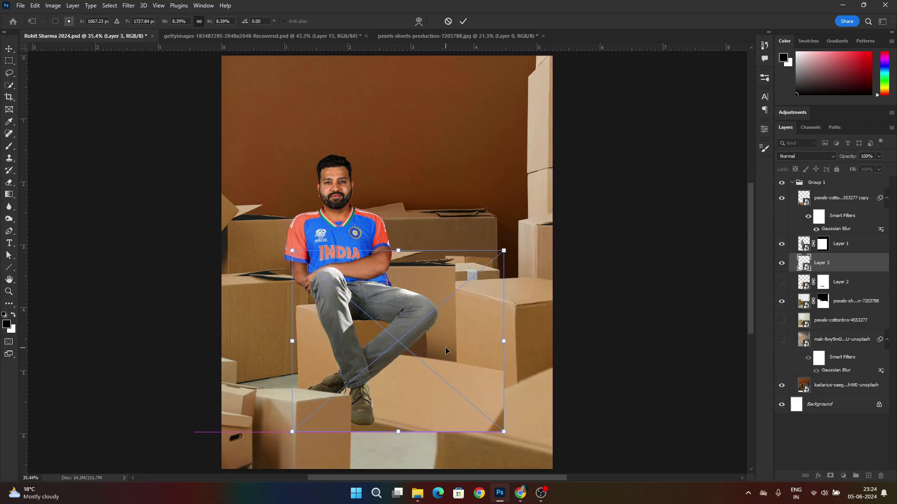
pyautogui.moveTo(505, 341); pyautogui.dragTo(253, 433)
pyautogui.press('Return')
# Step: Move the pexels-cottonbro-4553277 copy beneath Layer 1 and reposition its stacked boxes along the scene's left side
pyautogui.press('v')
pyautogui.moveTo(328, 384); pyautogui.dragTo(520, 302)
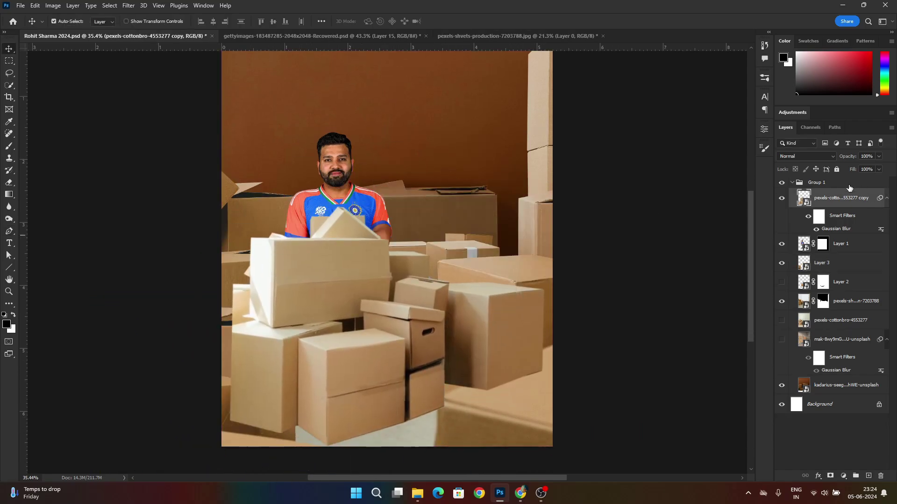
pyautogui.moveTo(846, 197); pyautogui.dragTo(843, 253)
pyautogui.hotkey('ctrl', 't')
pyautogui.press('Return')
pyautogui.moveTo(356, 347); pyautogui.dragTo(225, 344)
pyautogui.click(465, 23)
# Step: Put Layer 3 on top of Group 1 with the smart filter and fit its boxes into the lower-left foreground
pyautogui.moveTo(824, 248); pyautogui.dragTo(831, 190)
pyautogui.moveTo(240, 372); pyautogui.dragTo(275, 328)
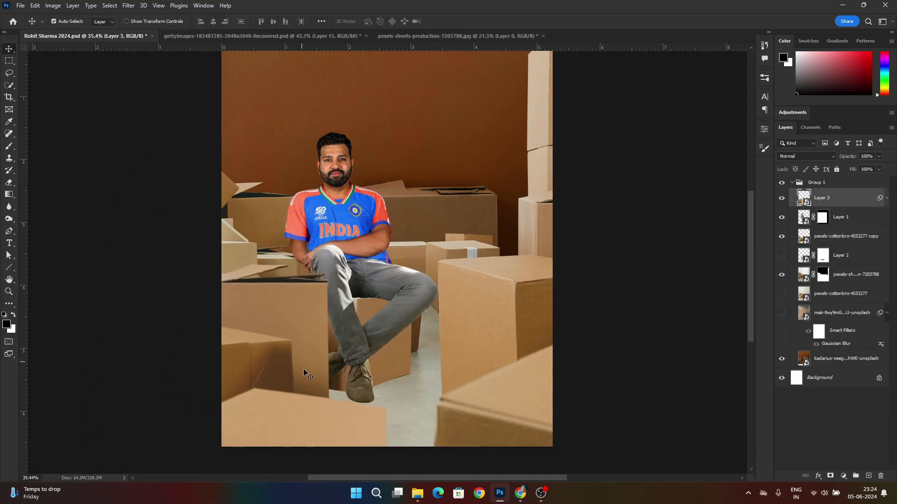
pyautogui.hotkey('ctrl', 't')
pyautogui.click(452, 191)
pyautogui.moveTo(345, 376); pyautogui.dragTo(313, 432)
pyautogui.moveTo(398, 400); pyautogui.dragTo(396, 387)
pyautogui.press('Return')
pyautogui.hotkey('ctrl', '0')
pyautogui.scroll(4, 377, 338)
pyautogui.hotkey('ctrl', '0')
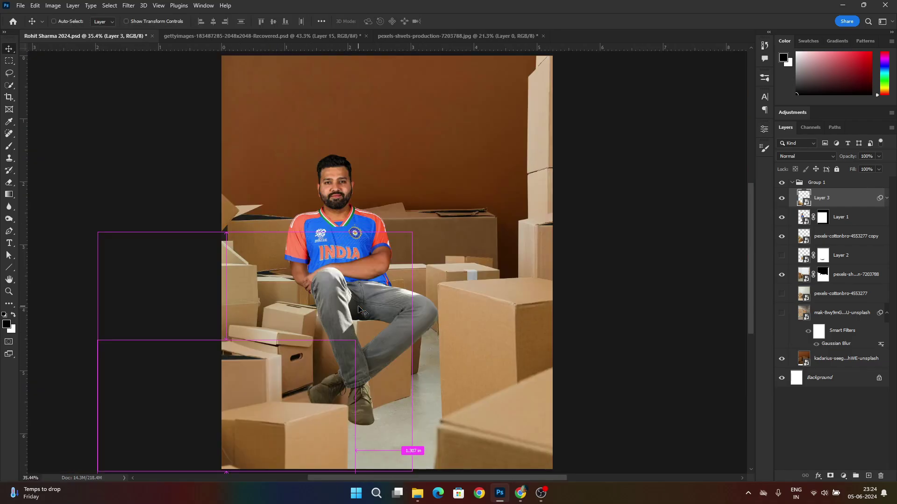
# Step: Start a Tilt-Shift blur on the Layer 3 foreground boxes
pyautogui.click(128, 5)
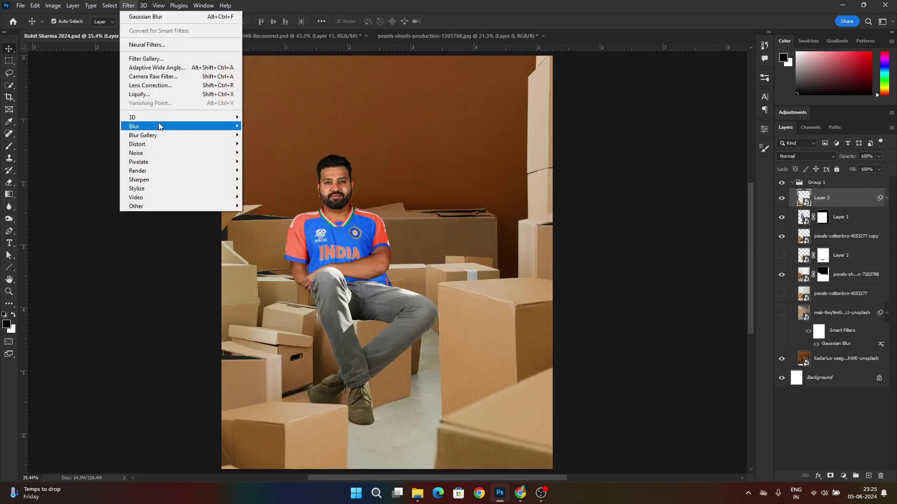
pyautogui.moveTo(219, 126)
pyautogui.click(262, 153)
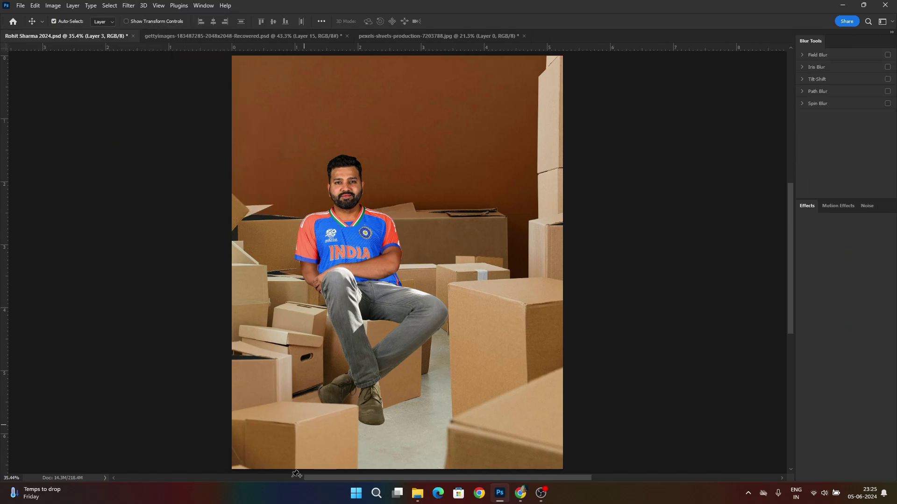
pyautogui.click(307, 411)
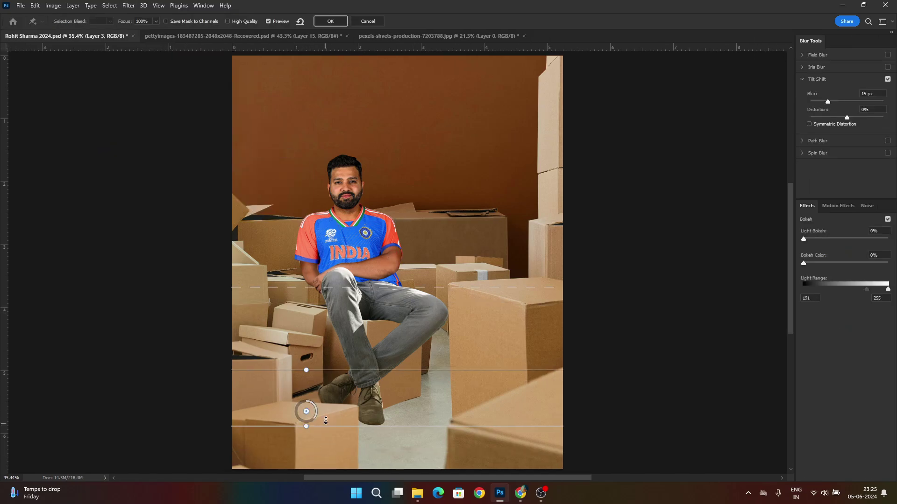
pyautogui.moveTo(331, 371); pyautogui.dragTo(331, 387)
pyautogui.moveTo(306, 436); pyautogui.dragTo(302, 437)
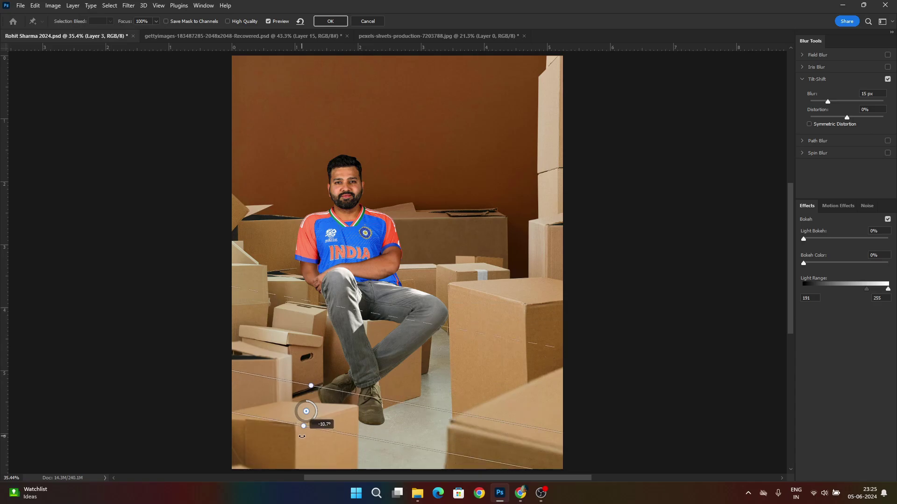
pyautogui.moveTo(360, 380); pyautogui.dragTo(360, 369)
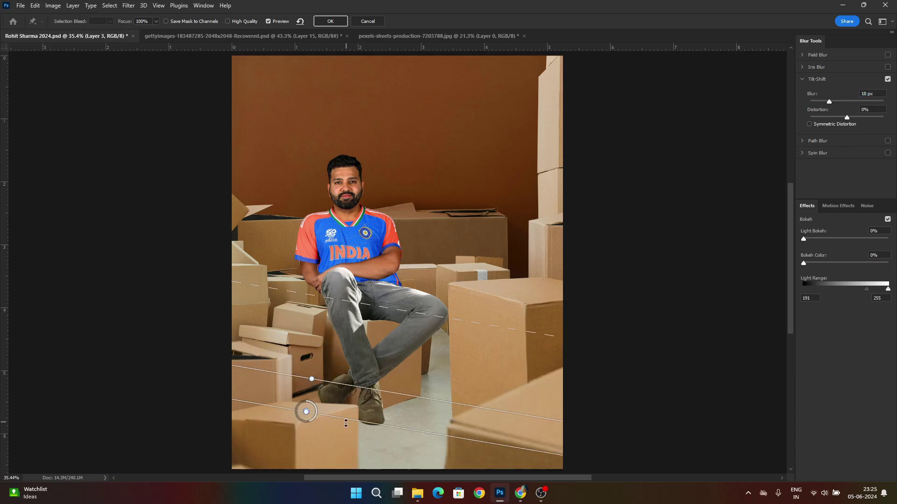
pyautogui.press('Delete')
# Step: Centre the Tilt-Shift on the foreground box's top edge, tilt its focus lines to match, and apply a 17 px blur
pyautogui.click(315, 404)
pyautogui.moveTo(286, 446); pyautogui.dragTo(287, 418)
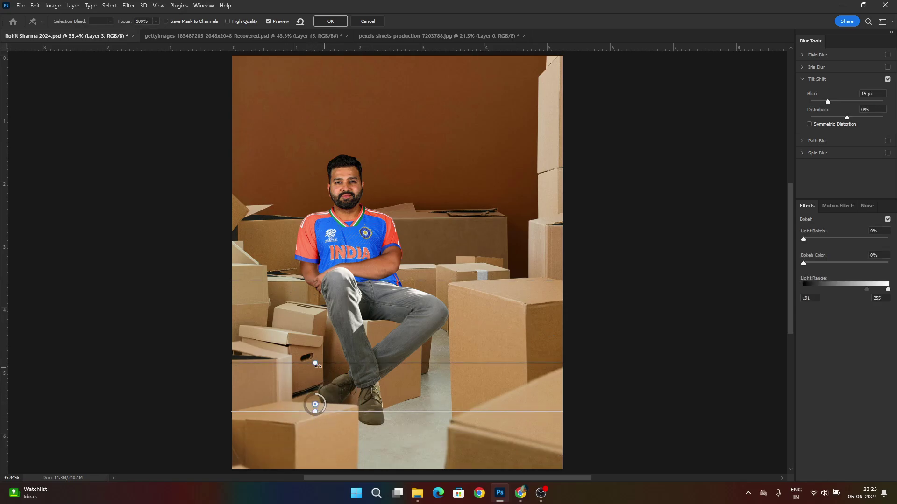
pyautogui.moveTo(318, 365); pyautogui.dragTo(323, 363)
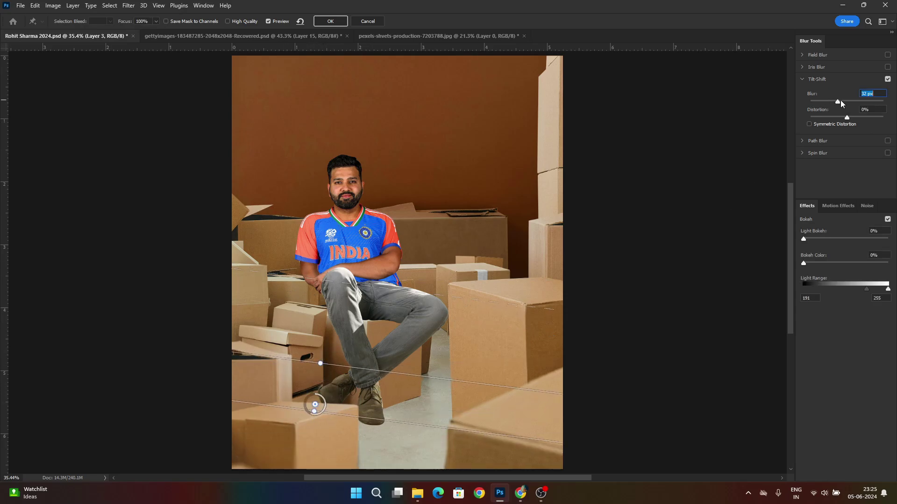
pyautogui.moveTo(377, 367); pyautogui.dragTo(377, 402)
pyautogui.moveTo(392, 321); pyautogui.dragTo(400, 336)
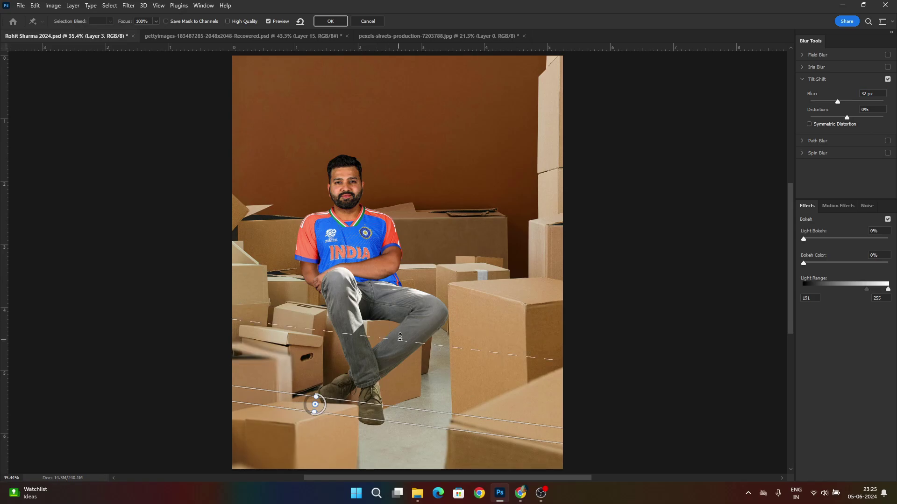
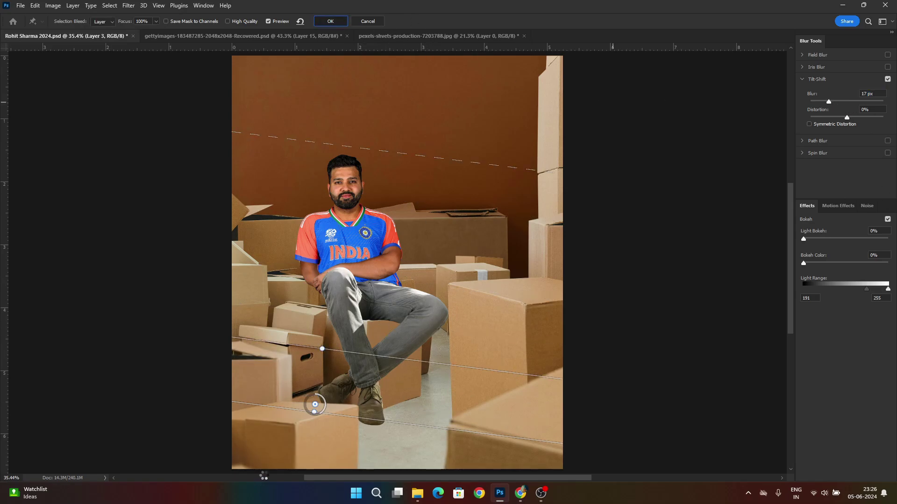
pyautogui.press('Return')
pyautogui.scroll(4, 295, 444)
pyautogui.scroll(-4, 297, 428)
pyautogui.scroll(-1, 414, 345)
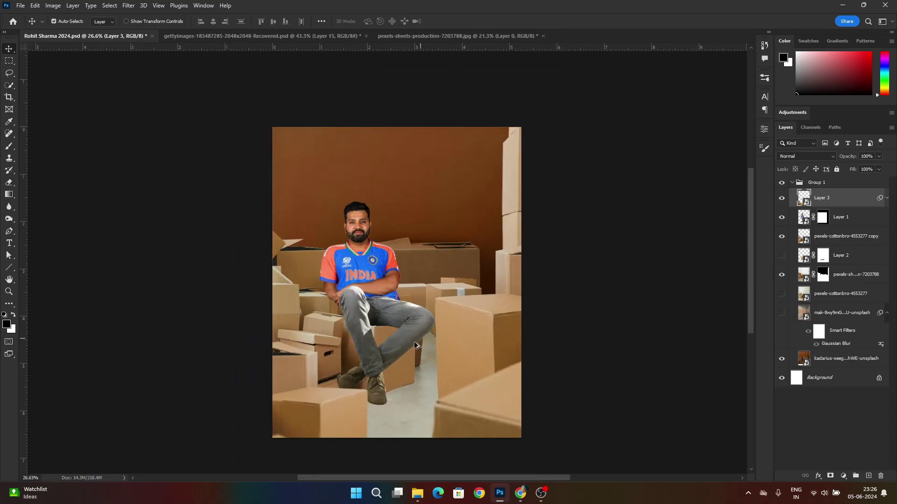
# Step: On a new layer above pexels-cottonbro-4553277 copy, stamp the Foot Shadow 3 brush at 1942 px on the floor
pyautogui.scroll(4, 387, 374)
pyautogui.click(839, 236)
pyautogui.hotkey('ctrl', 'shift', 'alt', 'n')
pyautogui.click(8, 147)
pyautogui.click(67, 22)
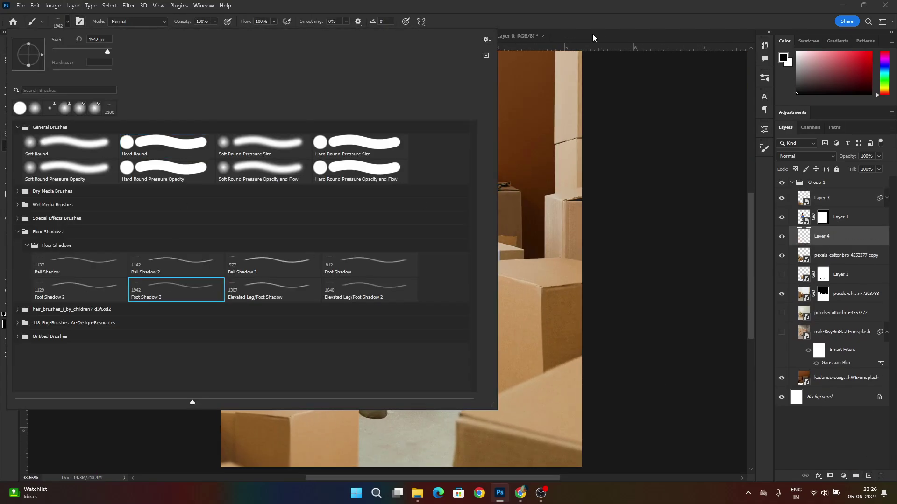
pyautogui.click(592, 38)
pyautogui.scroll(1, 403, 416)
pyautogui.moveTo(453, 428); pyautogui.dragTo(467, 323)
# Step: Move the stamped foot shadow up so it sits directly beneath the front shoe
pyautogui.hotkey('ctrl', 't')
pyautogui.scroll(3, 394, 309)
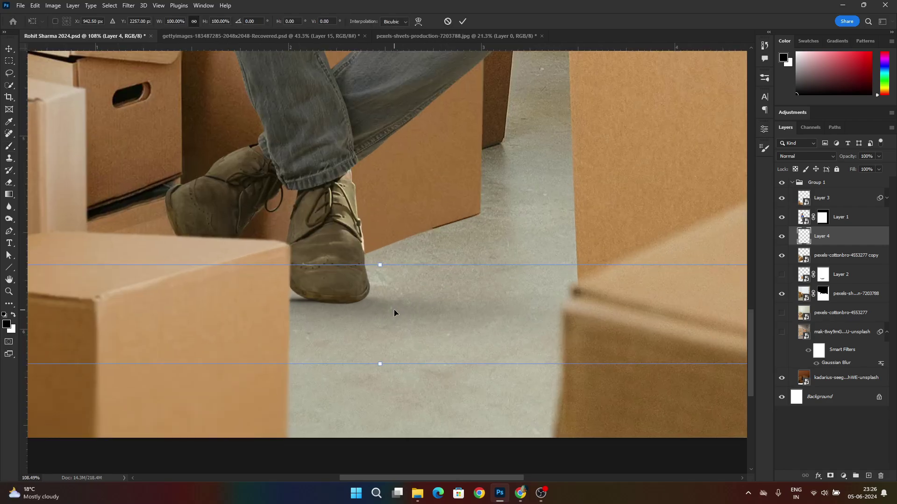
pyautogui.moveTo(394, 309)
pyautogui.mouseDown()
pyautogui.moveTo(403, 310)
pyautogui.moveTo(390, 302)
pyautogui.moveTo(405, 306)
pyautogui.moveTo(388, 292)
pyautogui.mouseUp()
pyautogui.press('Return')
# Step: Stamp a second foot shadow on another new layer, rotate it 7.05 degrees and move it under the shoe's sole
pyautogui.hotkey('ctrl', 'shift', 'alt', 'n')
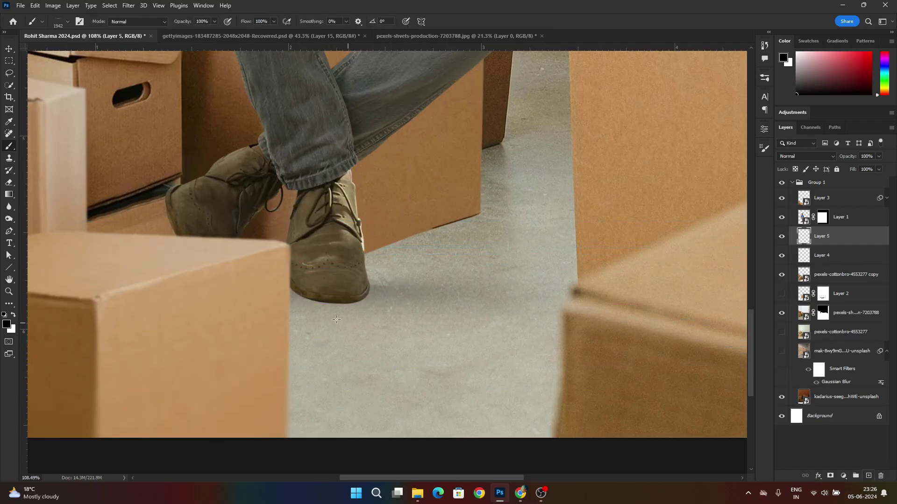
pyautogui.click(387, 319)
pyautogui.hotkey('ctrl', 't')
pyautogui.moveTo(423, 265); pyautogui.dragTo(432, 269)
pyautogui.moveTo(431, 310); pyautogui.dragTo(402, 312)
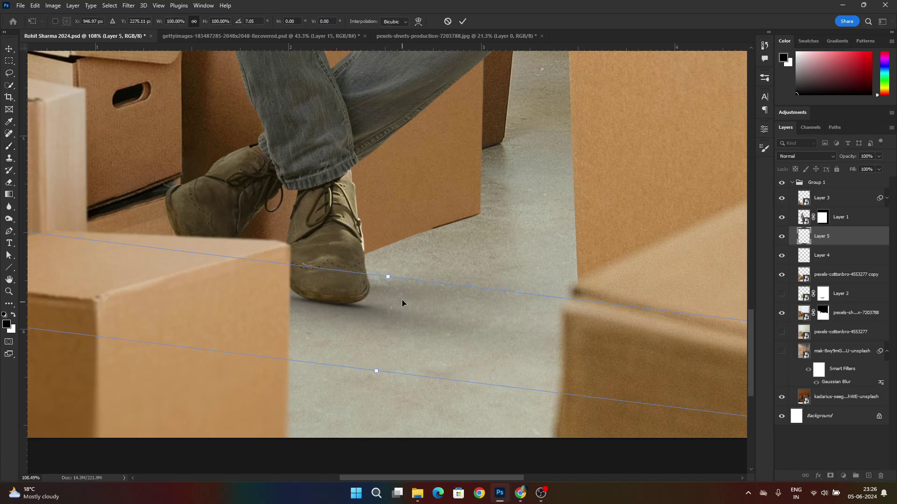
# Step: Enlarge the second foot shadow to 122.97%, align it under the shoe and apply the transform
pyautogui.moveTo(388, 277); pyautogui.dragTo(388, 266)
pyautogui.moveTo(394, 310); pyautogui.dragTo(403, 314)
pyautogui.scroll(-6, 468, 318)
pyautogui.hotkey('alt', 'space')
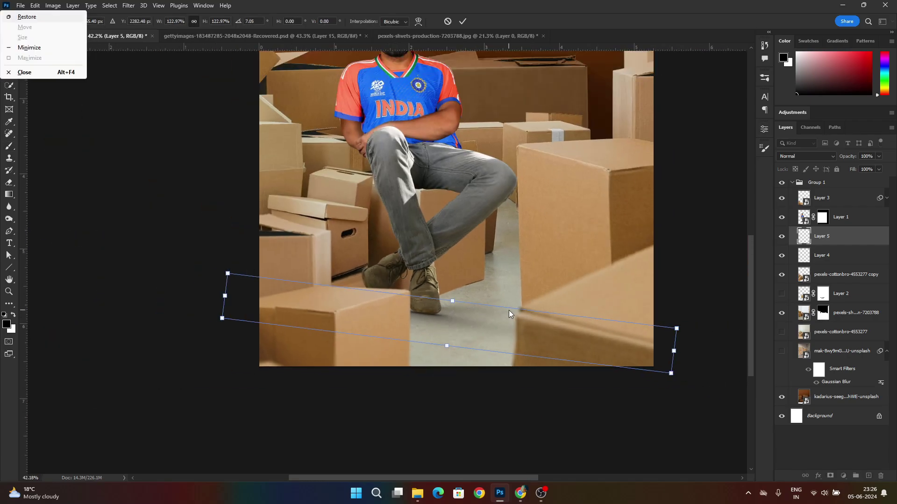
pyautogui.click(458, 324)
pyautogui.press('Return')
pyautogui.press('v')
pyautogui.hotkey('ctrl', '0')
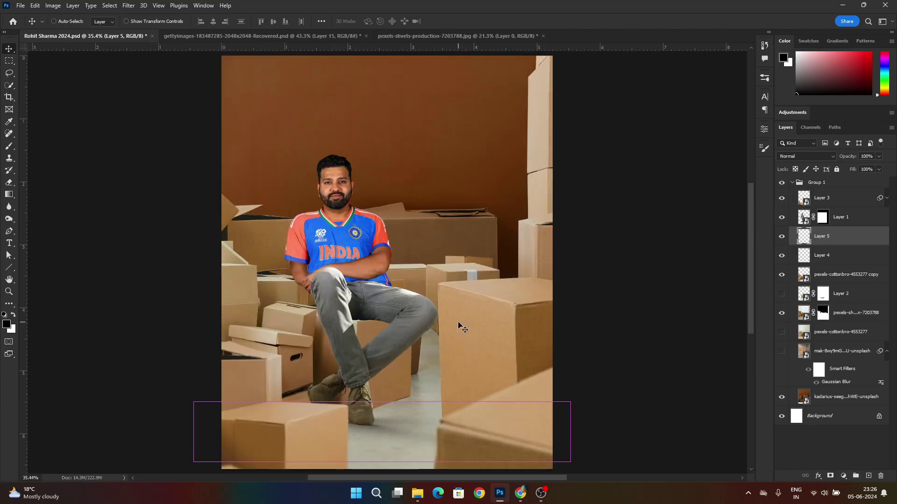
# Step: Slightly re-angle the Layer 5 foot shadow on the floor beneath the shoe
pyautogui.scroll(-2, 434, 325)
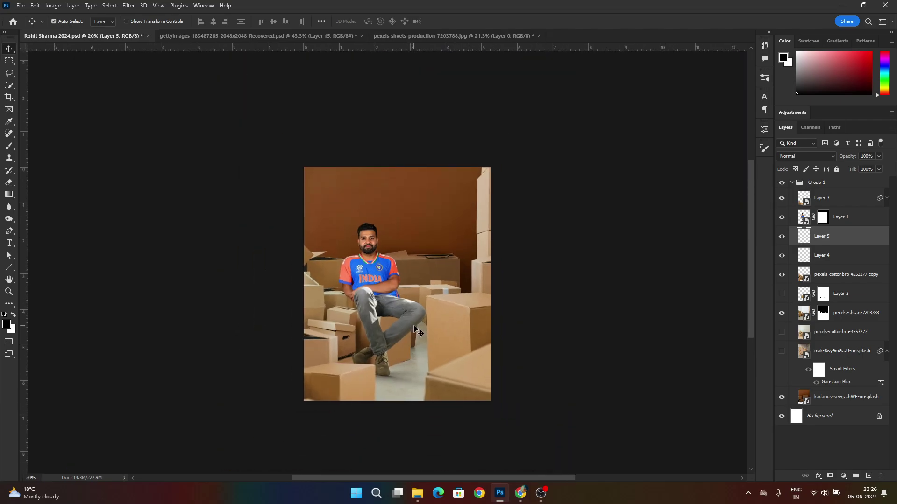
pyautogui.hotkey('ctrl', 't')
pyautogui.moveTo(533, 381); pyautogui.dragTo(542, 363)
pyautogui.press('Return')
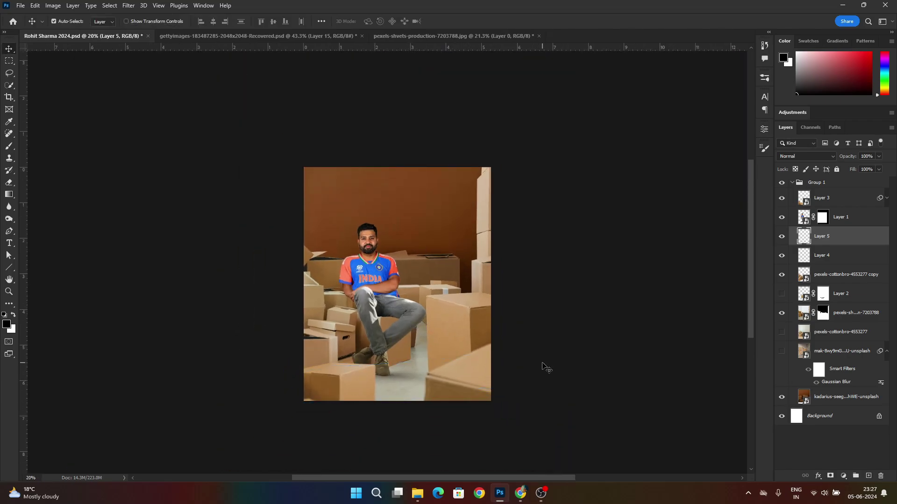
pyautogui.scroll(2, 543, 366)
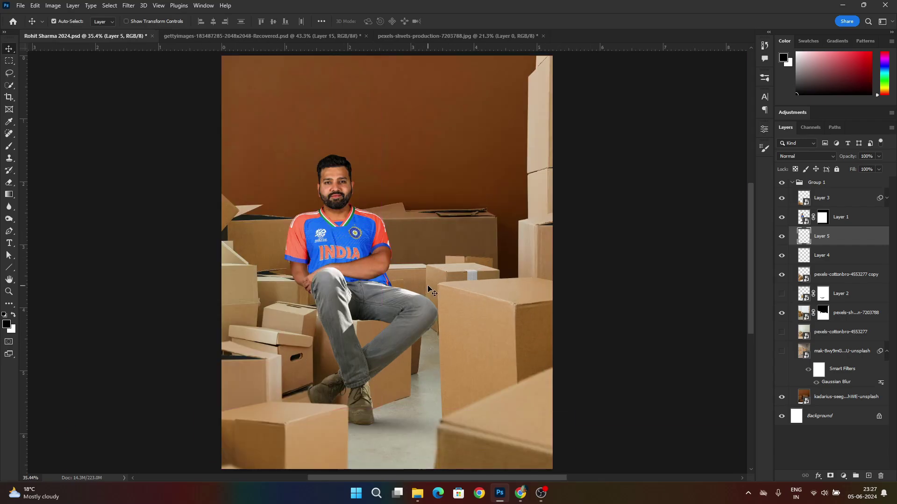
# Step: Hide the brown kadarius-seeg...hWE-unsplash backdrop, select Layer 1 and compare the scene with the figure hidden and shown
pyautogui.click(792, 396)
pyautogui.click(782, 397)
pyautogui.click(327, 220)
pyautogui.click(781, 219)
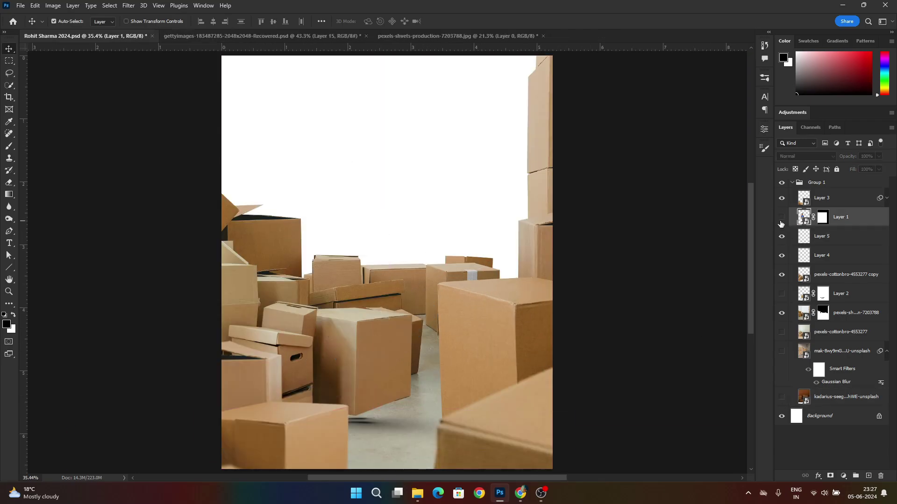
pyautogui.click(781, 218)
pyautogui.click(781, 218)
pyautogui.click(781, 218)
# Step: Add a Curves adjustment clipped to Layer 1, lift its upper tones while deepening the blacks, and show the kadarius-seeg...hWE-unsplash backdrop
pyautogui.click(843, 476)
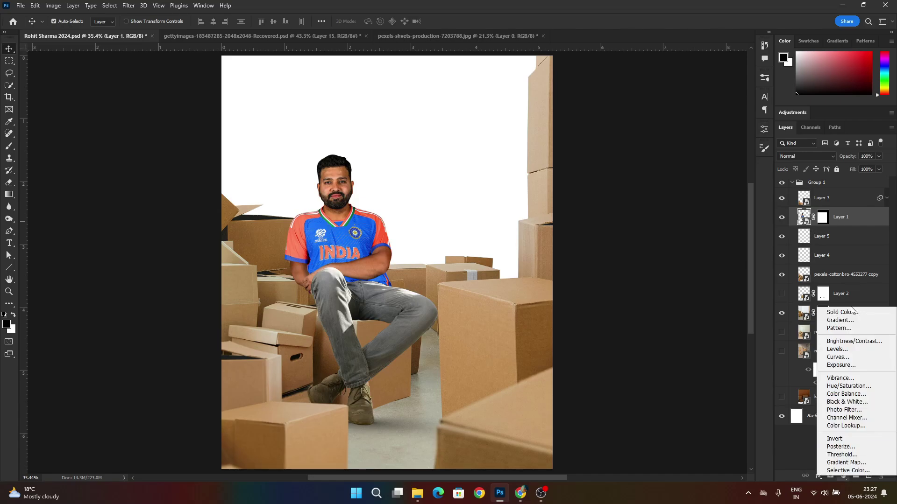
pyautogui.click(841, 357)
pyautogui.hotkey('ctrl', 'alt', 'g')
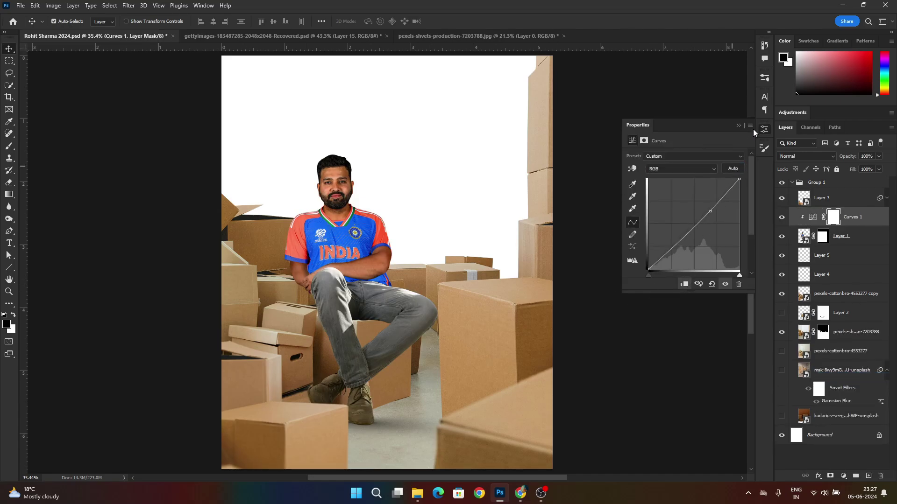
pyautogui.moveTo(710, 212); pyautogui.dragTo(709, 206)
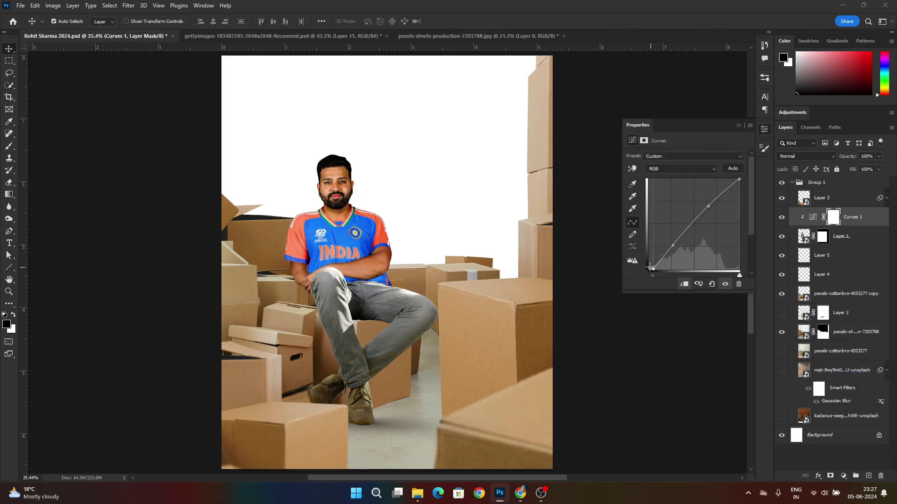
pyautogui.click(781, 415)
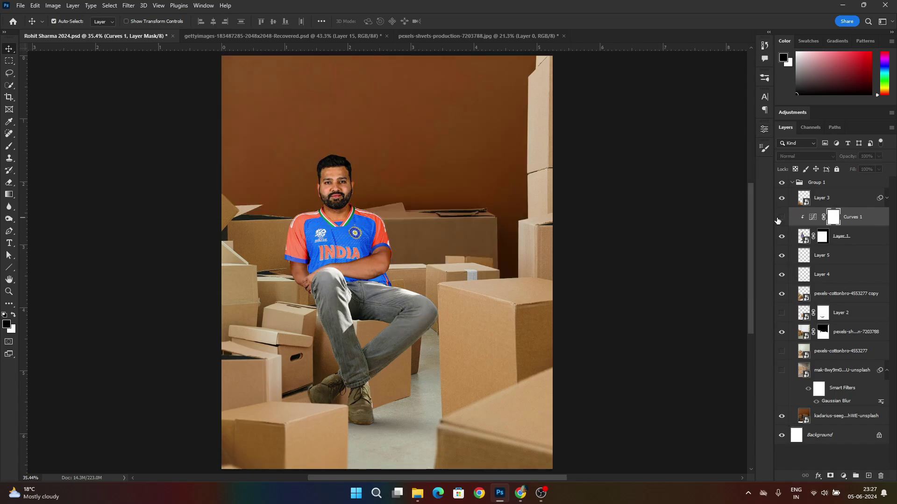
# Step: Mask the face and neck out of the Curves 1 adjustment with a black Soft Round brush at 100% opacity, sized down to 50 px
pyautogui.scroll(8, 338, 180)
pyautogui.press('b')
pyautogui.click(68, 21)
pyautogui.click(70, 146)
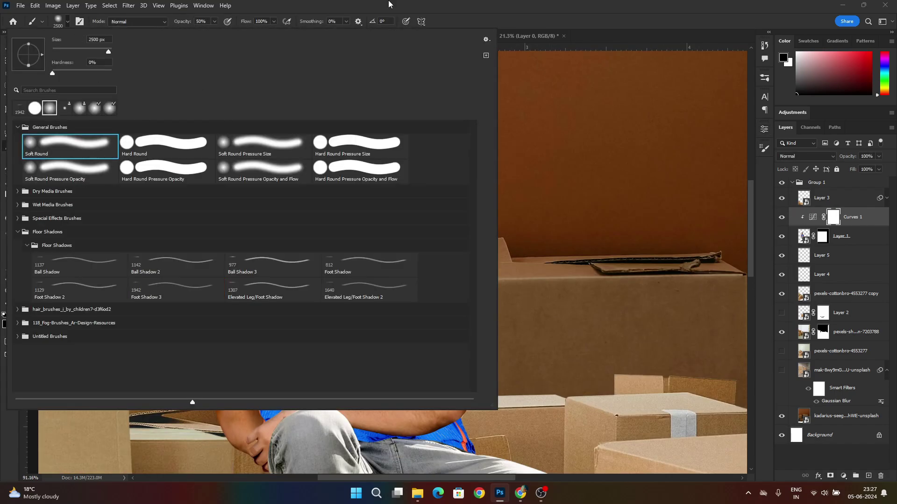
pyautogui.click(388, 4)
pyautogui.press('[')
pyautogui.press('[')
pyautogui.press('[')
pyautogui.press('[')
pyautogui.press('[')
pyautogui.press('[')
pyautogui.press('[')
pyautogui.press('[')
pyautogui.press('[')
pyautogui.press('[')
pyautogui.press('[')
pyautogui.press('[')
pyautogui.press('[')
pyautogui.press('[')
pyautogui.press('[')
pyautogui.press('[')
pyautogui.press('[')
pyautogui.press('[')
pyautogui.press('[')
pyautogui.press('[')
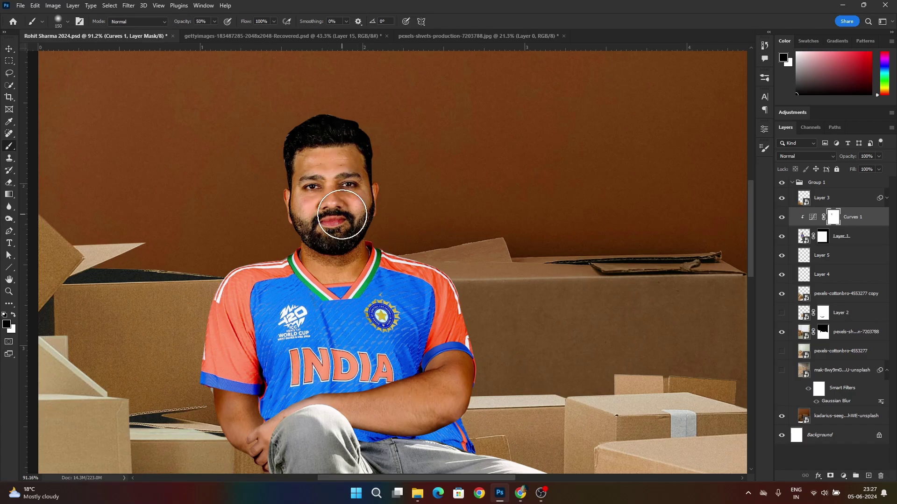
pyautogui.press('0')
pyautogui.press('[')
pyautogui.press('[')
pyautogui.press('[')
pyautogui.scroll(3, 342, 215)
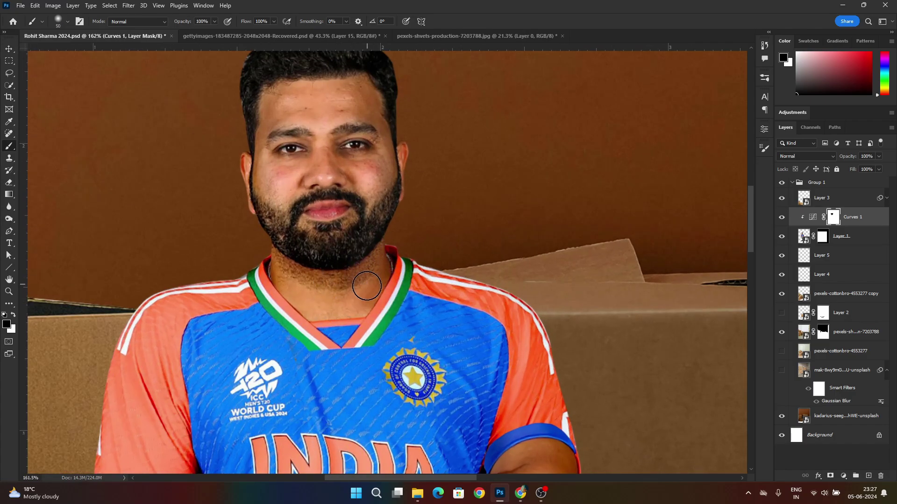
pyautogui.hotkey('ctrl', '0')
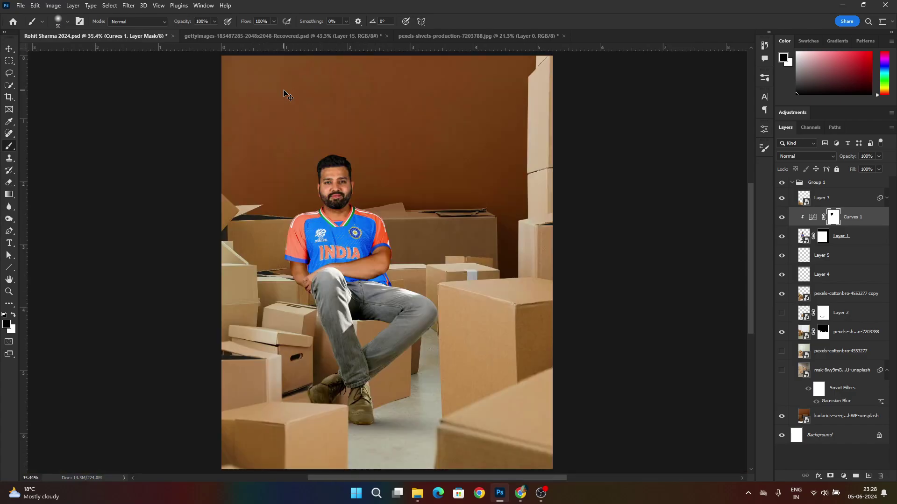
# Step: Compare the figure with Curves 1 off and on, and mask the adjustment off the bare arms and hands
pyautogui.click(782, 218)
pyautogui.click(783, 219)
pyautogui.scroll(5, 430, 252)
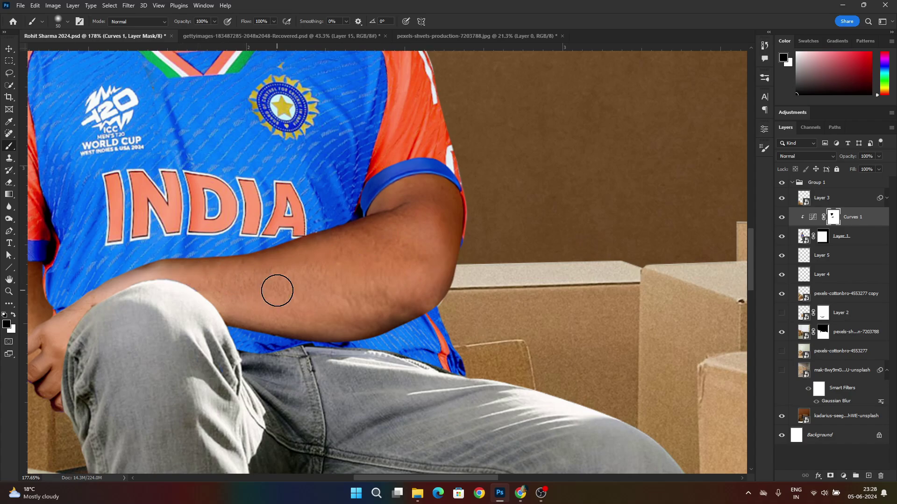
pyautogui.moveTo(133, 276)
pyautogui.mouseDown()
pyautogui.moveTo(46, 346)
pyautogui.moveTo(224, 334)
pyautogui.mouseUp()
pyautogui.press(']')
pyautogui.press(']')
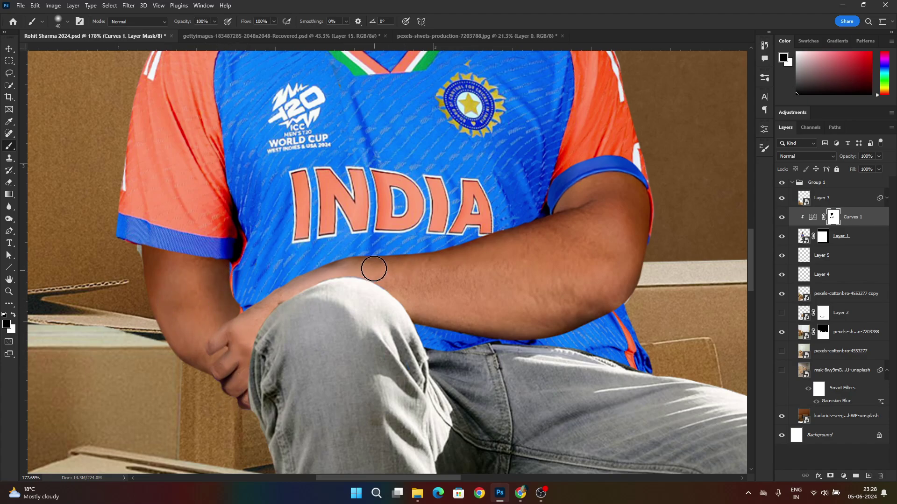
pyautogui.scroll(-10, 484, 250)
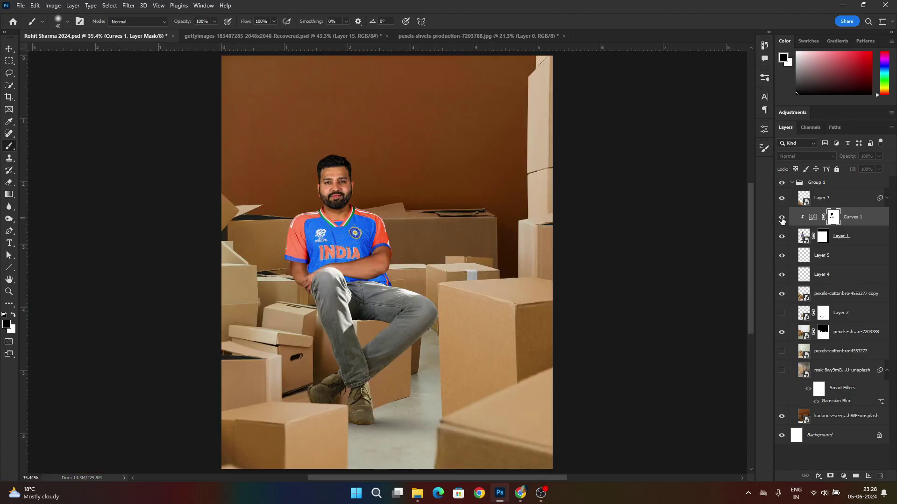
# Step: Open the contents of Layer 1's smart object and switch to the Mixer Brush
pyautogui.doubleClick(804, 241)
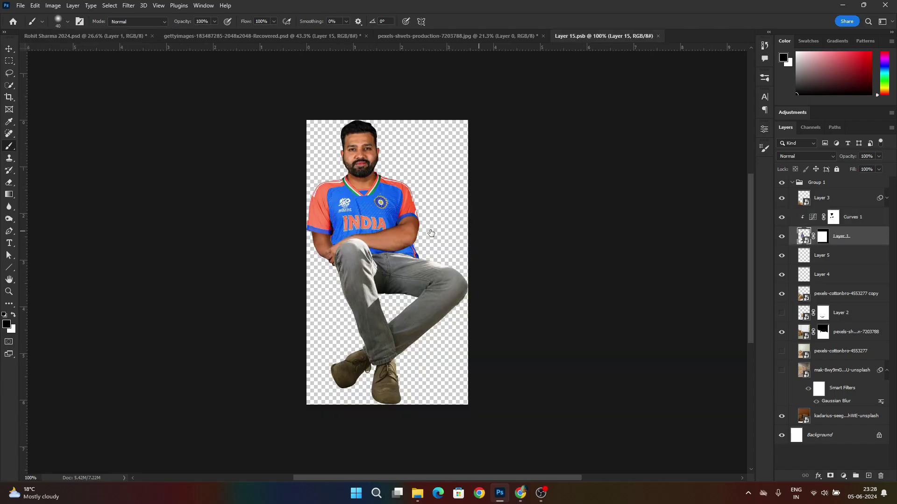
pyautogui.scroll(8, 359, 128)
pyautogui.scroll(-7, 358, 108)
pyautogui.scroll(5, 356, 108)
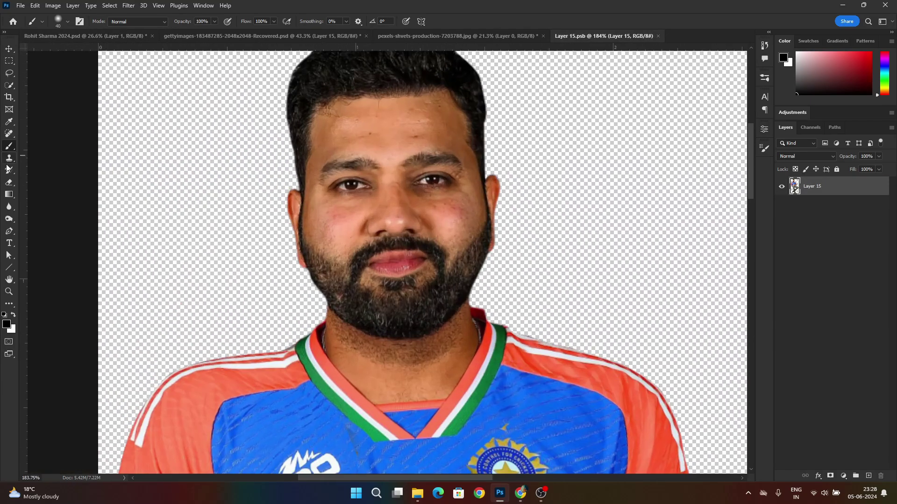
pyautogui.scroll(-2, 356, 108)
pyautogui.press('s')
pyautogui.click(11, 150)
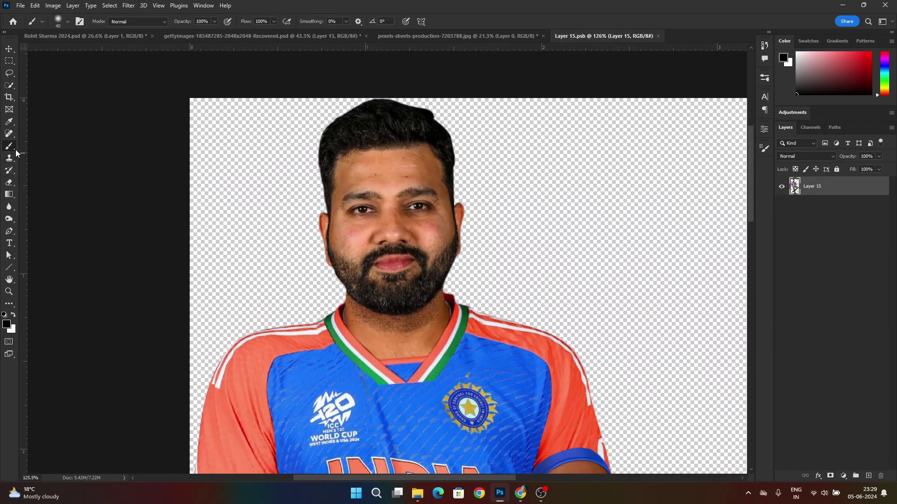
pyautogui.hotkey('shift', 'b')
pyautogui.hotkey('shift', 'b')
pyautogui.hotkey('shift', 'b')
pyautogui.hotkey('ctrl', '0')
# Step: Blend the cheek skin beside the nose on Layer 15 using a Mixer Brush of about 20 px
pyautogui.scroll(10, 355, 77)
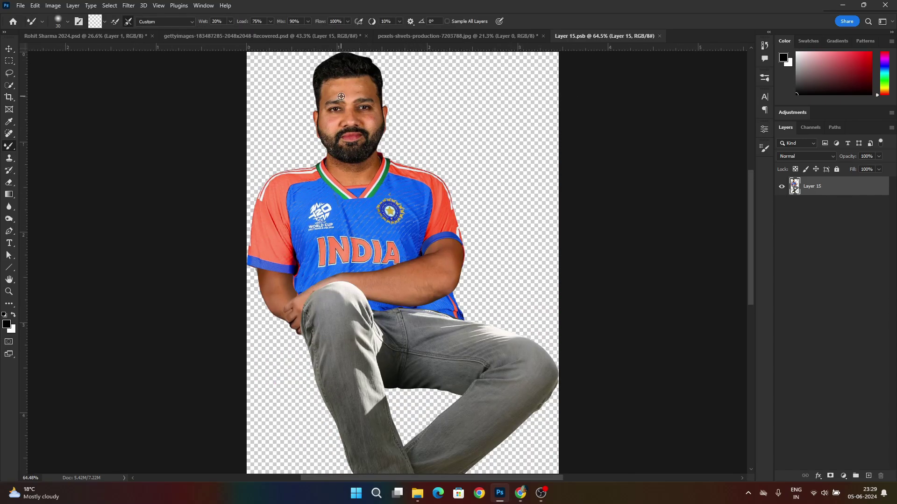
pyautogui.scroll(-3, 388, 237)
pyautogui.scroll(1, 322, 318)
pyautogui.press('[')
pyautogui.press('[')
pyautogui.press('[')
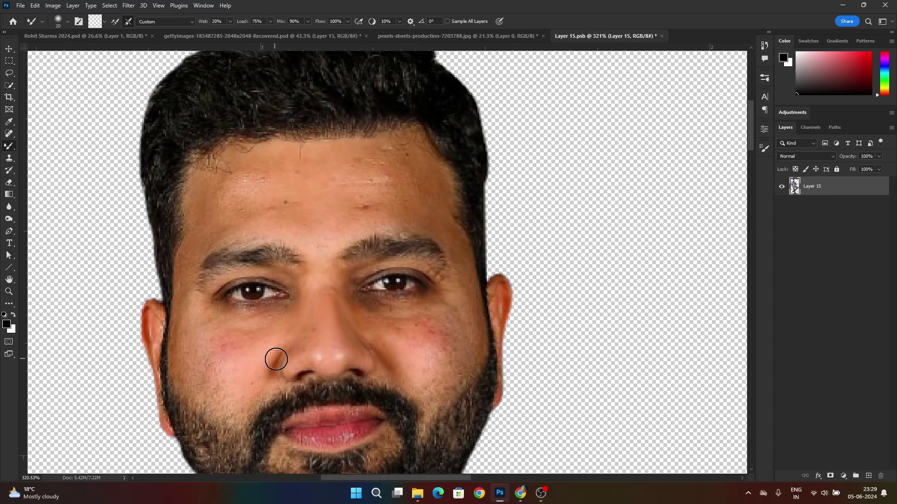
pyautogui.moveTo(276, 360); pyautogui.dragTo(247, 394)
pyautogui.scroll(-1, 264, 326)
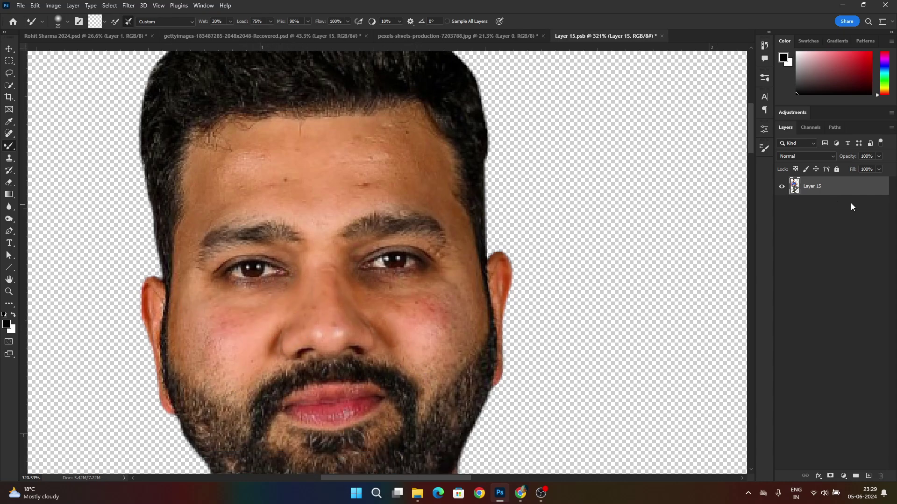
# Step: Duplicate Layer 15 and smooth the skin of both cheeks on the copy using a Mixer Brush of 20 to 25 px
pyautogui.hotkey('ctrl', 'j')
pyautogui.scroll(1, 330, 330)
pyautogui.press(']')
pyautogui.press(']')
pyautogui.press(']')
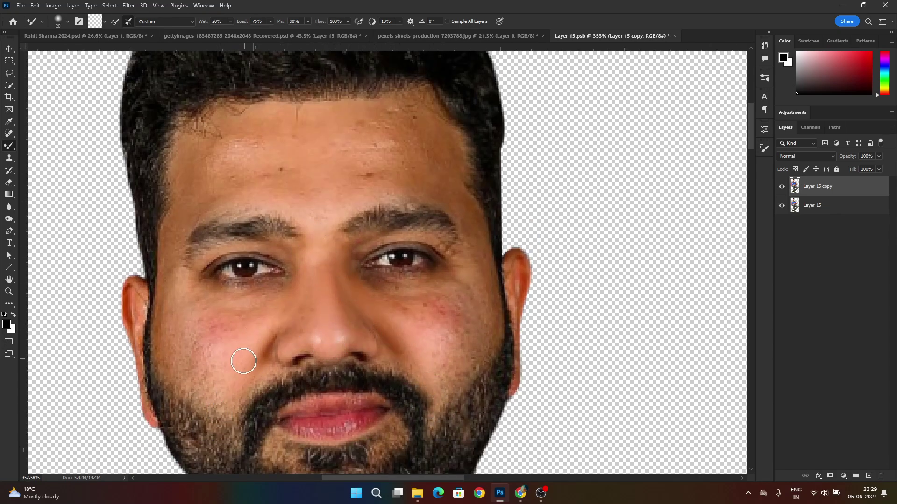
pyautogui.moveTo(218, 332)
pyautogui.mouseDown()
pyautogui.moveTo(174, 339)
pyautogui.moveTo(215, 391)
pyautogui.moveTo(233, 366)
pyautogui.moveTo(193, 366)
pyautogui.moveTo(240, 334)
pyautogui.moveTo(170, 297)
pyautogui.mouseUp()
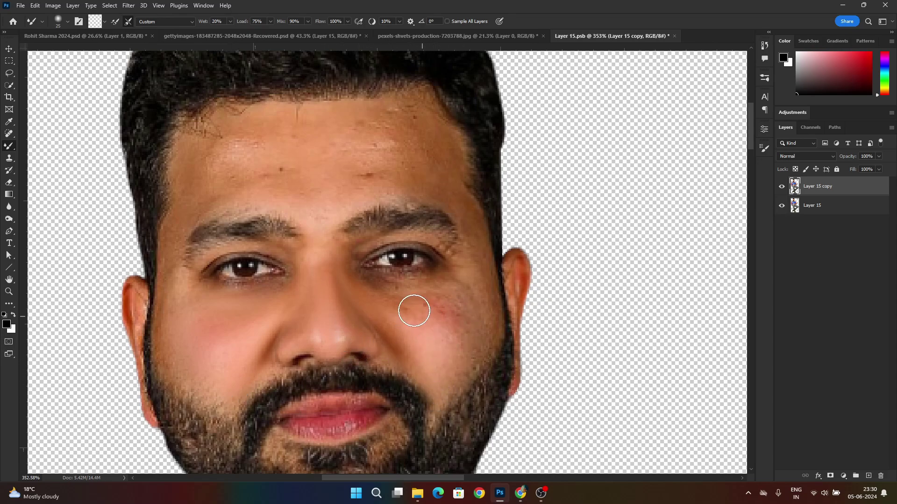
pyautogui.press('[')
pyautogui.press('[')
# Step: Smooth the forehead skin on Layer 15 copy using the Mixer Brush at 25 to 30 px
pyautogui.scroll(3, 476, 303)
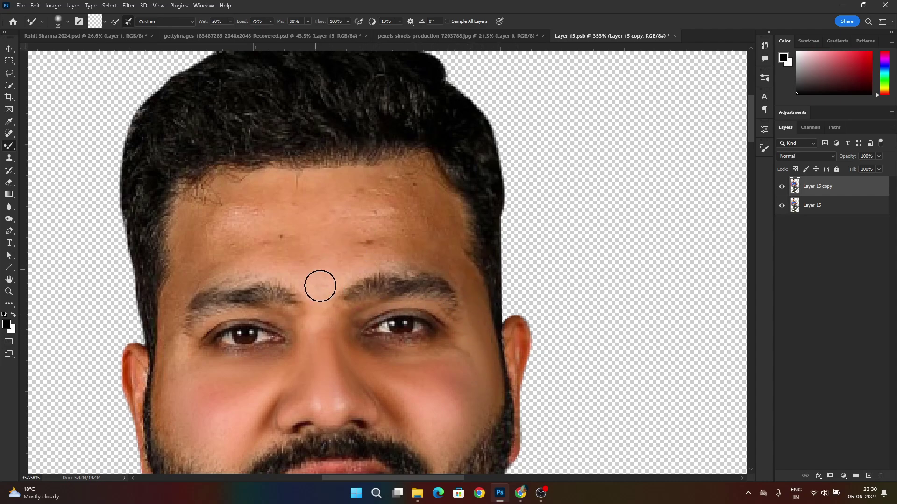
pyautogui.press(']')
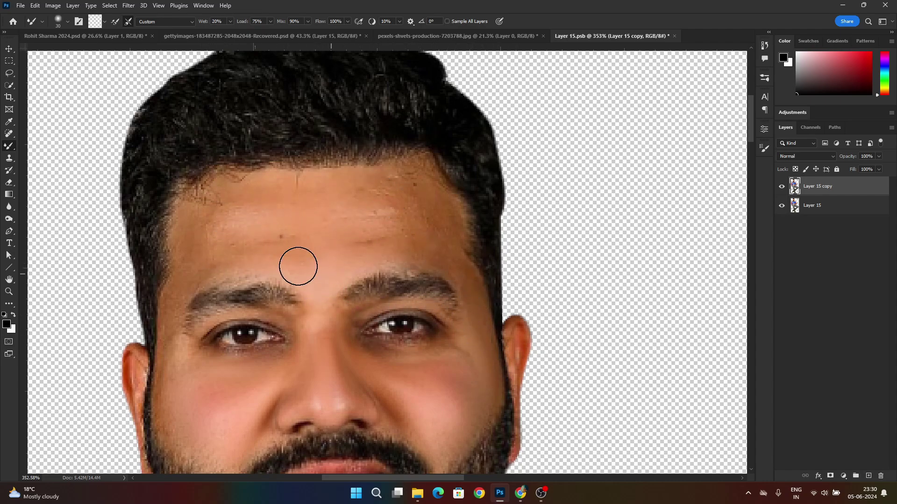
pyautogui.press('[')
pyautogui.press('[')
pyautogui.moveTo(218, 198)
pyautogui.mouseDown()
pyautogui.moveTo(424, 204)
pyautogui.moveTo(337, 214)
pyautogui.moveTo(430, 186)
pyautogui.moveTo(345, 177)
pyautogui.mouseUp()
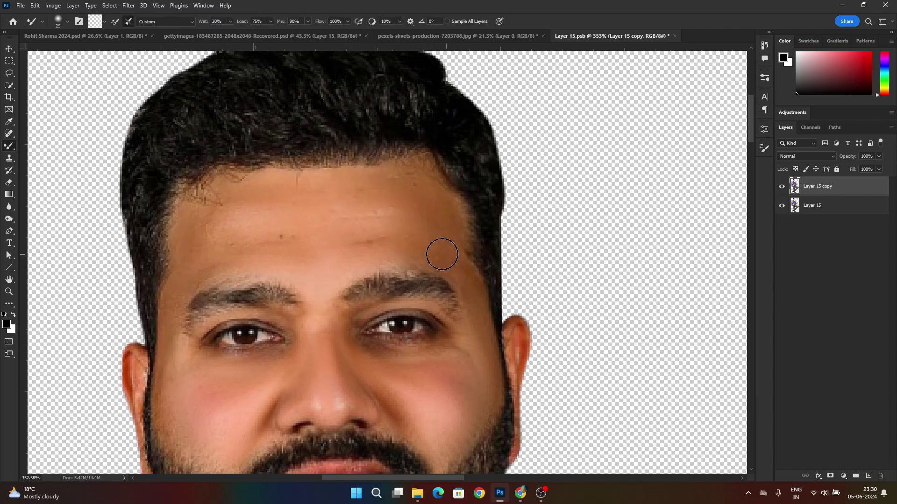
pyautogui.scroll(-5, 465, 266)
pyautogui.scroll(5, 466, 266)
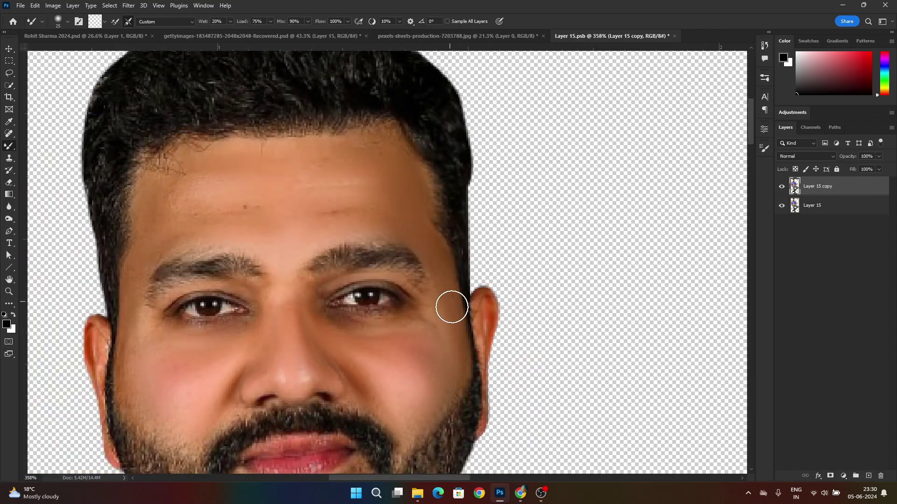
# Step: Smooth the temples, ears and skin along the beard on Layer 15 copy with smaller Mixer Brush strokes
pyautogui.scroll(-1, 448, 285)
pyautogui.scroll(-5, 515, 279)
pyautogui.scroll(6, 446, 264)
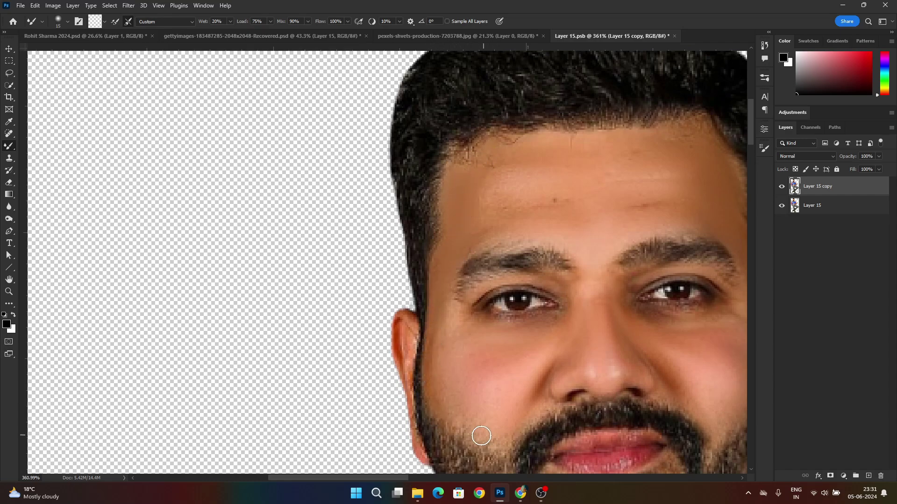
pyautogui.scroll(-2, 481, 435)
pyautogui.press(']')
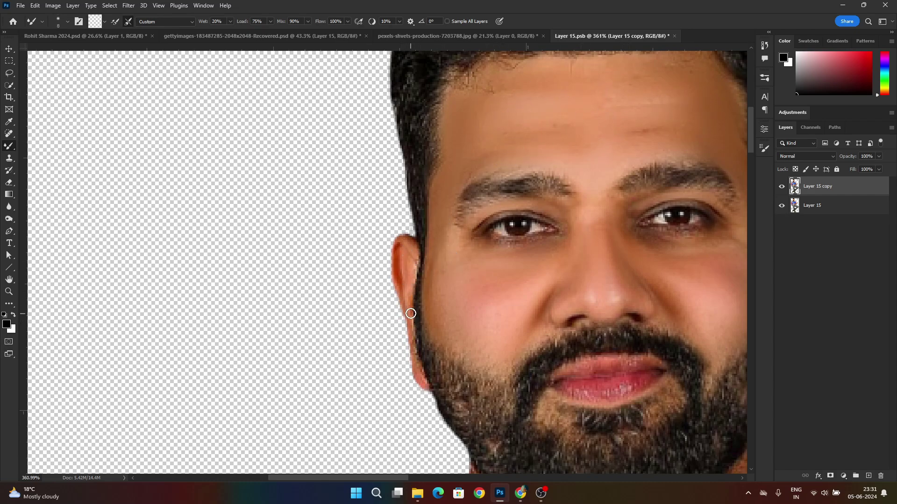
pyautogui.hscroll(5, 651, 275)
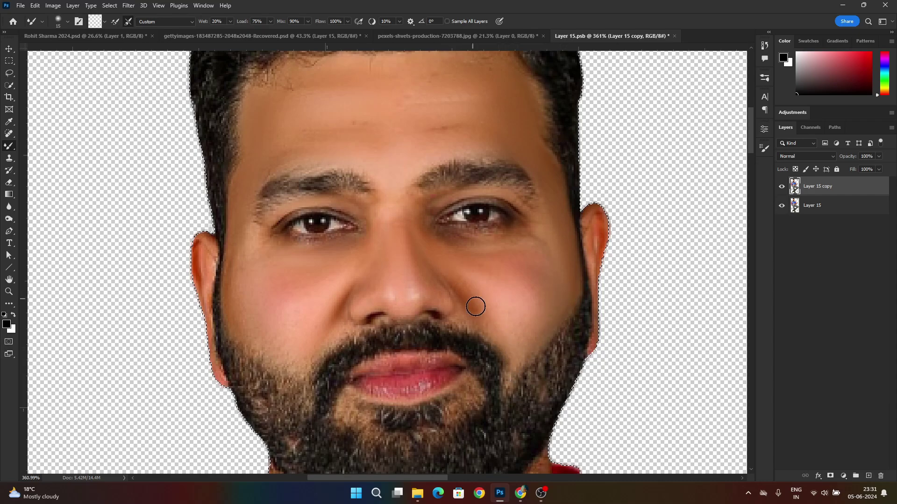
pyautogui.press('[')
pyautogui.press(']')
# Step: Smooth the skin texture along the crossed forearm on Layer 15 copy using a Mixer Brush of about 40 px
pyautogui.hotkey('ctrl', '0')
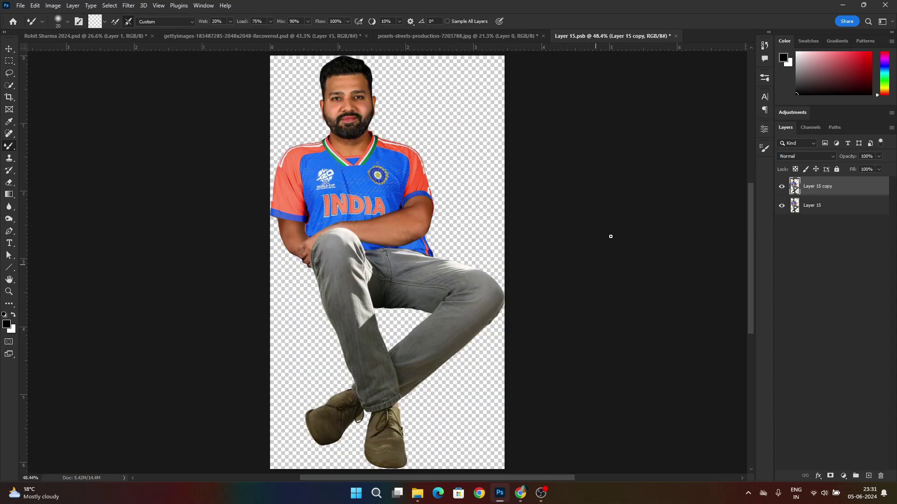
pyautogui.moveTo(404, 211); pyautogui.dragTo(431, 196)
pyautogui.scroll(4, 478, 254)
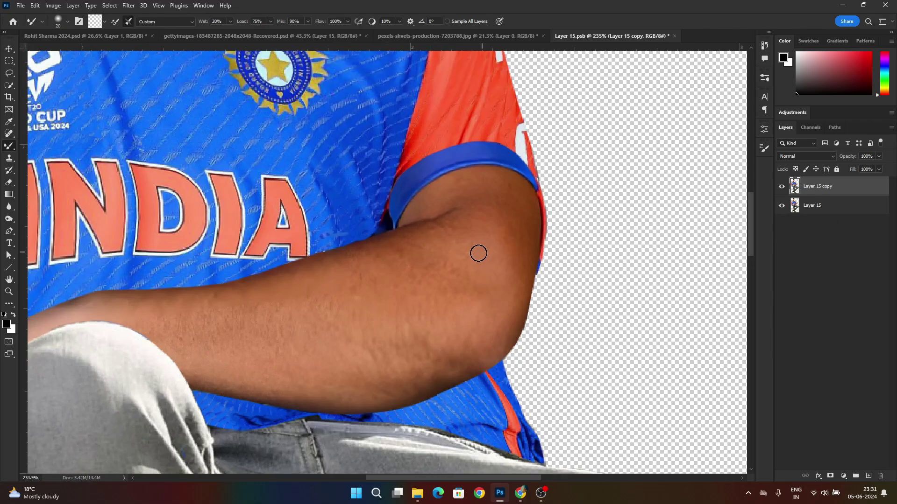
pyautogui.press(']')
pyautogui.press(']')
pyautogui.press(']')
pyautogui.press(']')
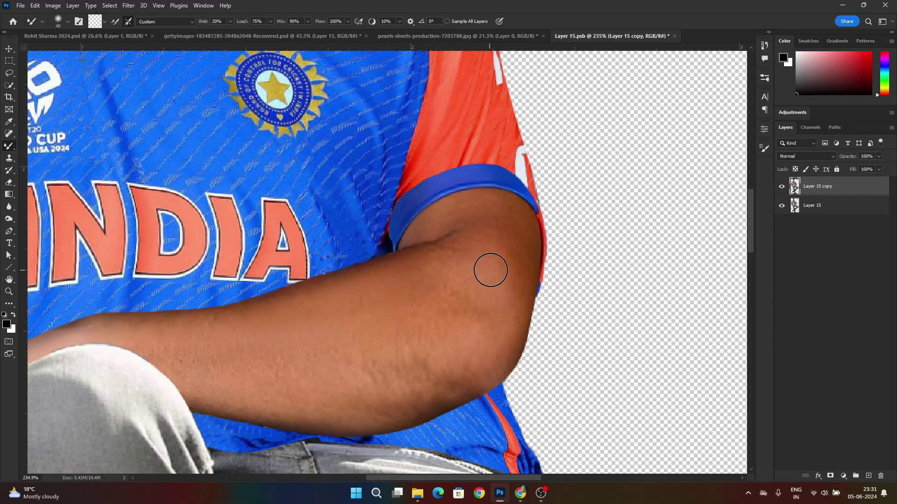
pyautogui.moveTo(200, 383); pyautogui.dragTo(482, 375)
pyautogui.press(']')
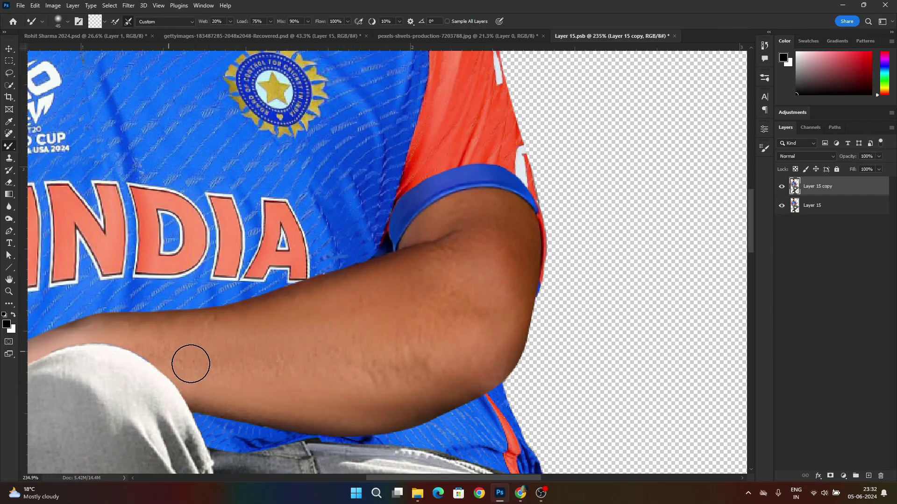
# Step: Blend the remaining blotches on the crossed forearm, elbow and upper arm below the sleeve, varying the Mixer Brush size up to 45 px
pyautogui.moveTo(191, 364)
pyautogui.mouseDown()
pyautogui.moveTo(299, 378)
pyautogui.moveTo(482, 347)
pyautogui.moveTo(492, 316)
pyautogui.moveTo(459, 296)
pyautogui.moveTo(484, 230)
pyautogui.moveTo(481, 214)
pyautogui.moveTo(517, 308)
pyautogui.mouseUp()
pyautogui.press('[')
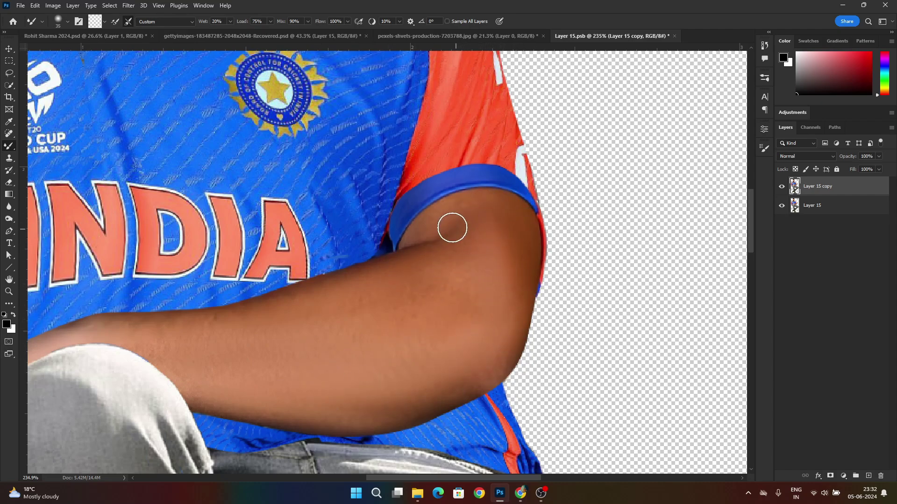
pyautogui.press(']')
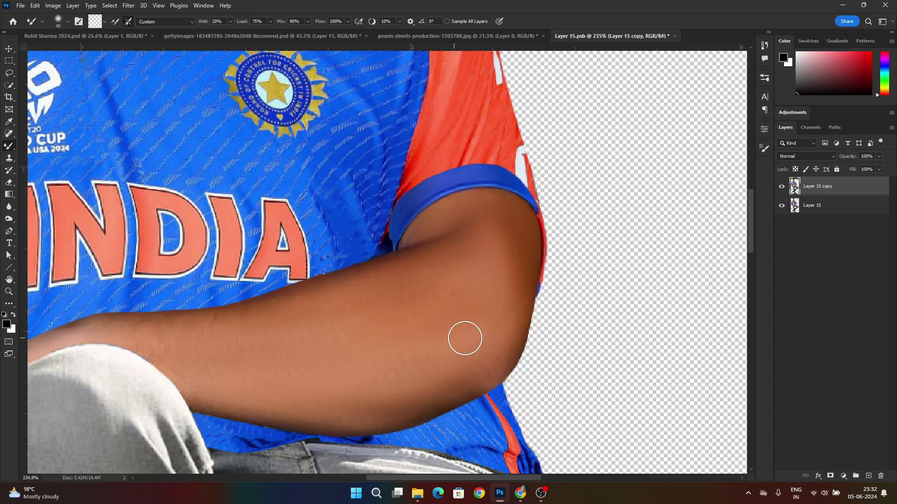
pyautogui.moveTo(465, 338)
pyautogui.mouseDown()
pyautogui.moveTo(386, 395)
pyautogui.moveTo(351, 396)
pyautogui.moveTo(473, 337)
pyautogui.moveTo(203, 325)
pyautogui.moveTo(432, 308)
pyautogui.moveTo(480, 267)
pyautogui.mouseUp()
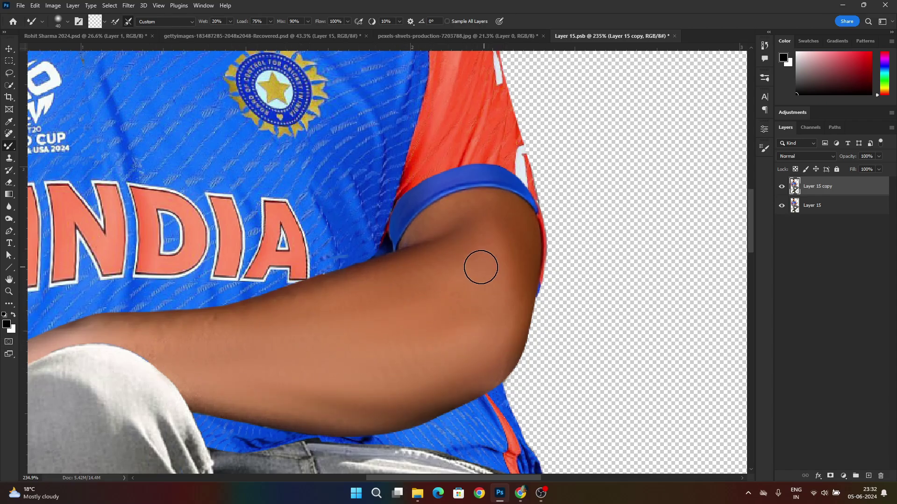
pyautogui.scroll(-6, 422, 286)
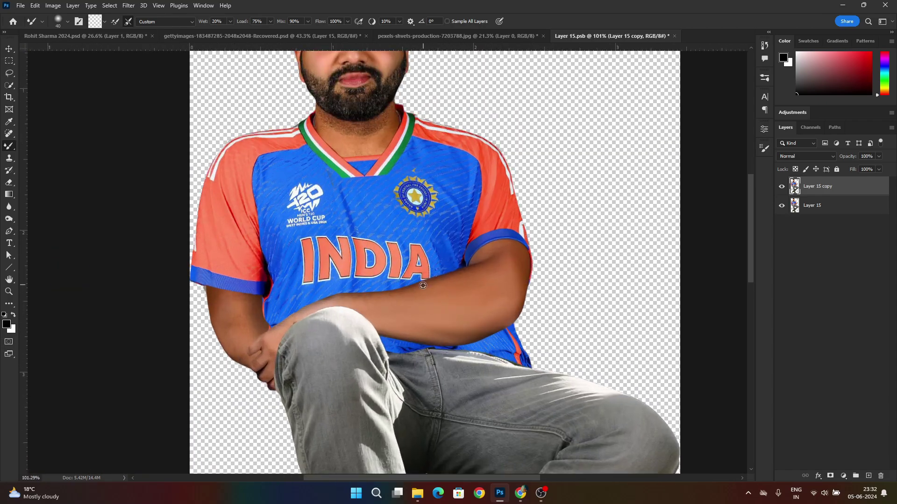
pyautogui.scroll(5, 422, 285)
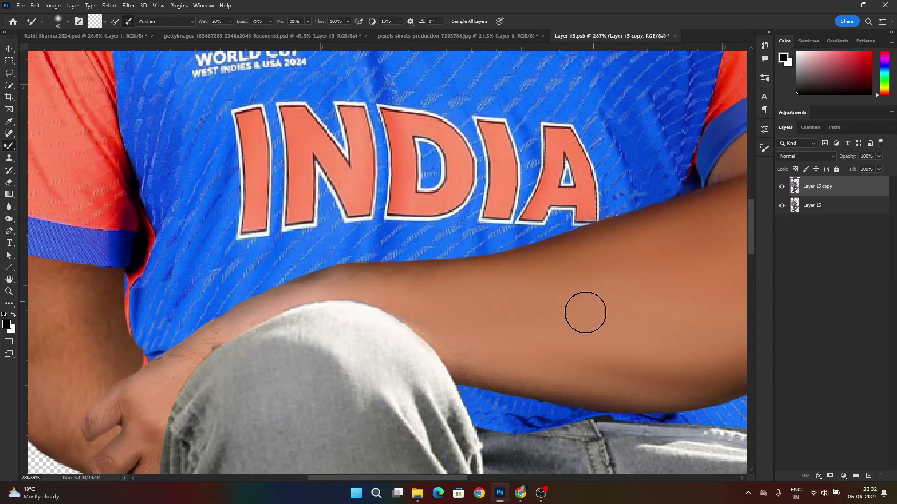
# Step: Smooth the wrist, knuckles and fingers beside the knee on Layer 15 copy, using a Mixer Brush of 25 px and smaller
pyautogui.scroll(-1, 537, 327)
pyautogui.press('[')
pyautogui.press('[')
pyautogui.press('[')
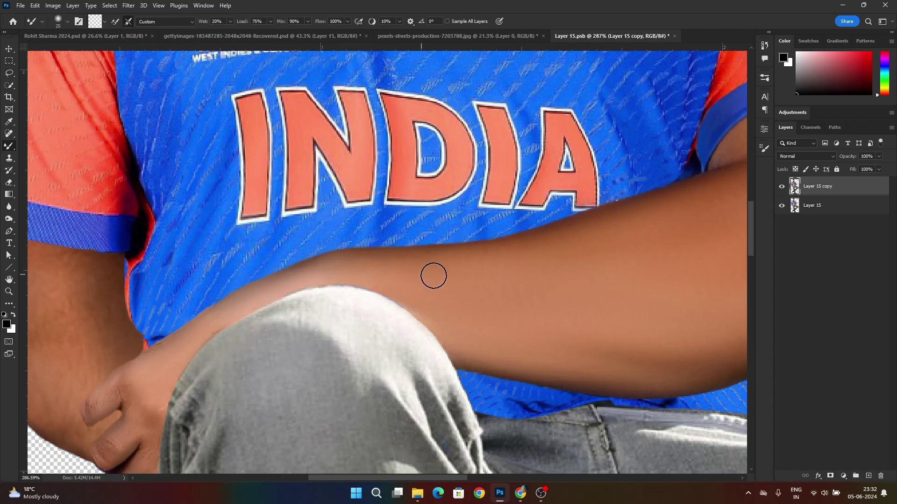
pyautogui.press(']')
pyautogui.scroll(-4, 142, 370)
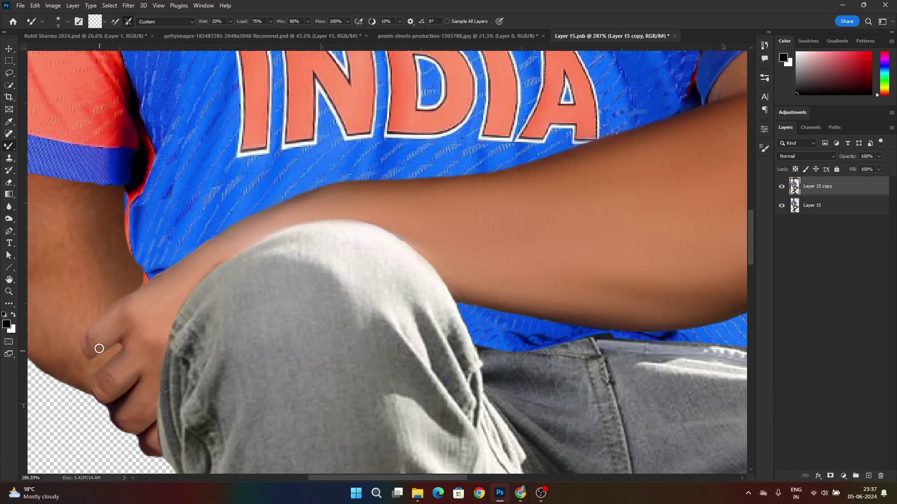
# Step: Load Layer 15's outline as a selection and smooth the upper arm below the other sleeve on Layer 15 copy with a 25 px Mixer Brush
pyautogui.scroll(-15, 111, 371)
pyautogui.scroll(18, 276, 288)
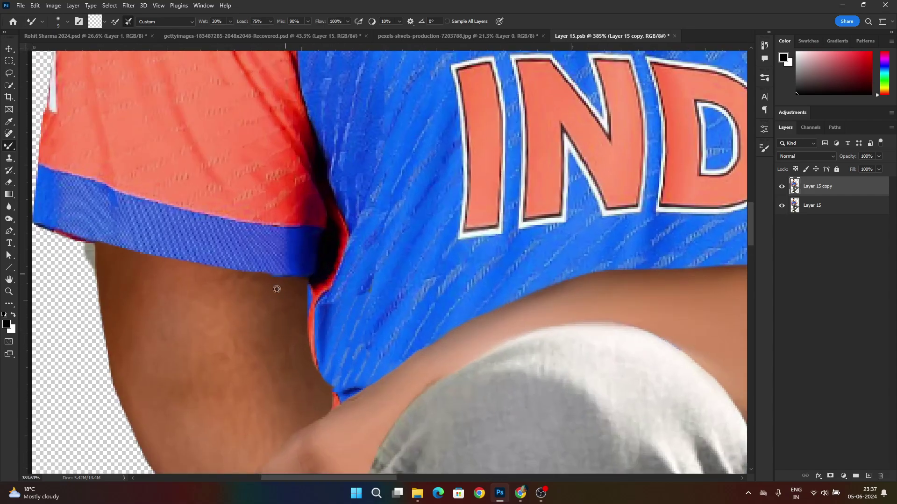
pyautogui.scroll(-1, 132, 224)
pyautogui.press(']')
pyautogui.press(']')
pyautogui.press(']')
pyautogui.press(']')
pyautogui.moveTo(106, 179); pyautogui.dragTo(158, 398)
pyautogui.click(837, 210)
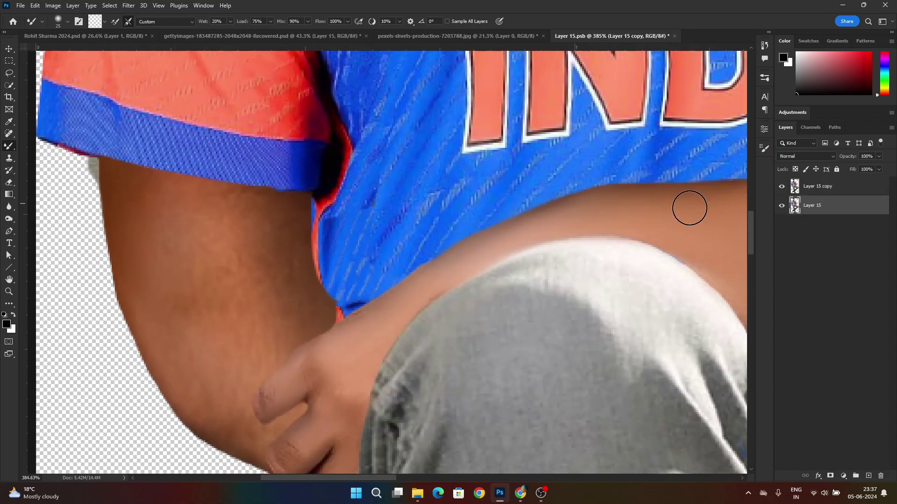
pyautogui.keyDown('ctrl'); pyautogui.click(796, 208); pyautogui.keyUp('ctrl')
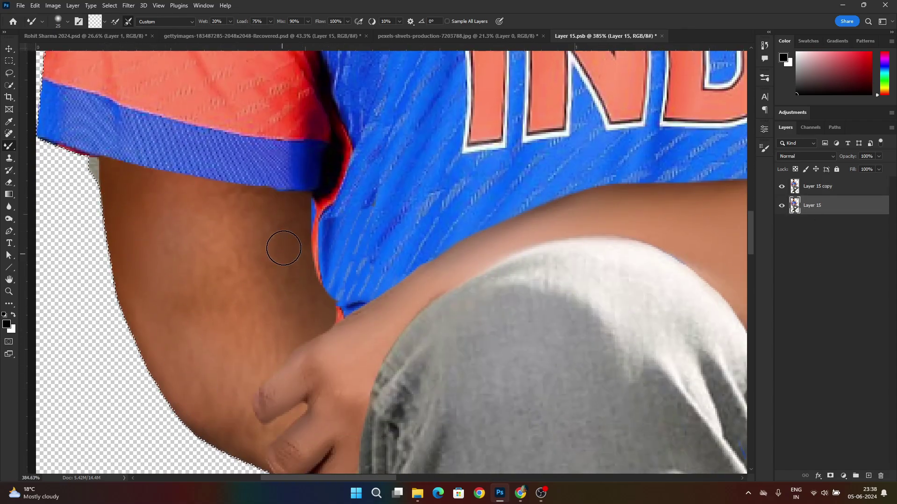
pyautogui.hotkey('alt', ']')
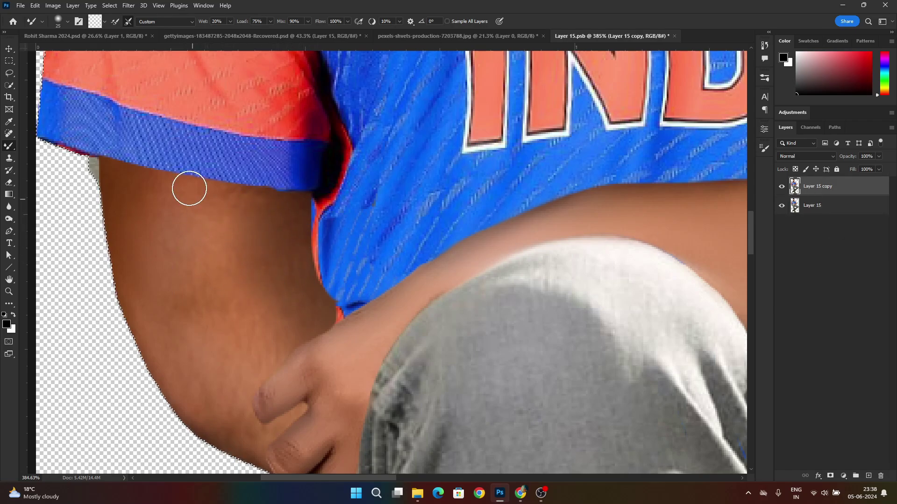
# Step: Smooth the forearm from the sleeve to the hand within the selection, varying the Mixer Brush between 20 and 30 px
pyautogui.scroll(-2, 141, 251)
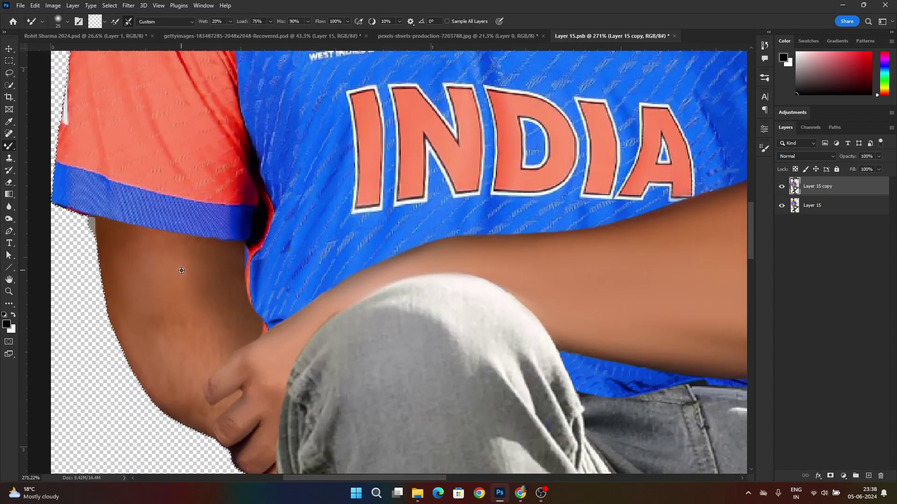
pyautogui.press('[')
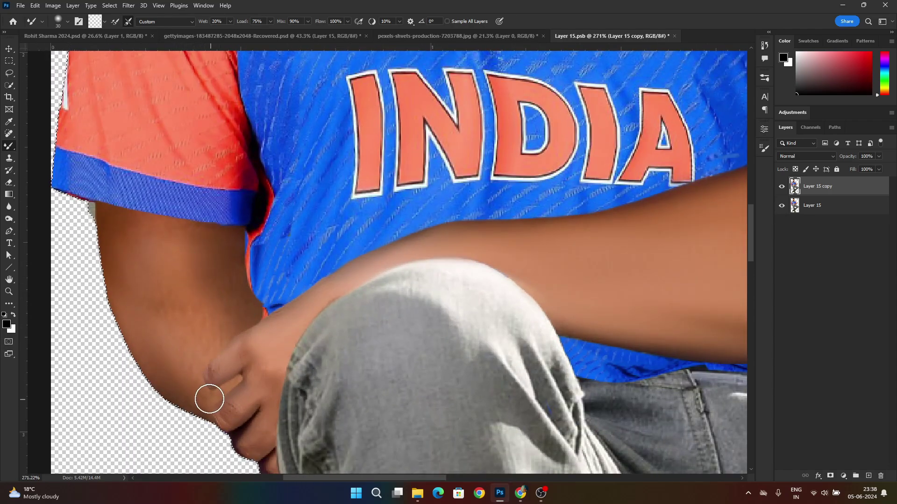
pyautogui.scroll(-2, 181, 318)
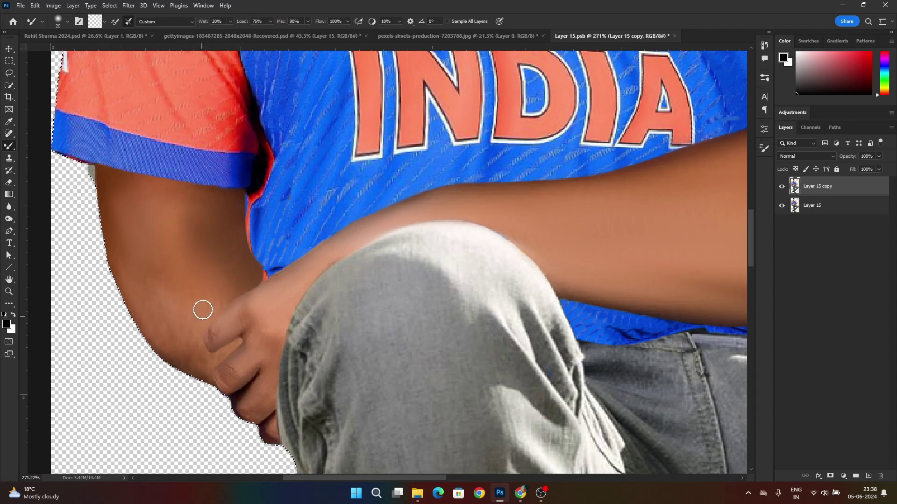
pyautogui.scroll(-5, 206, 370)
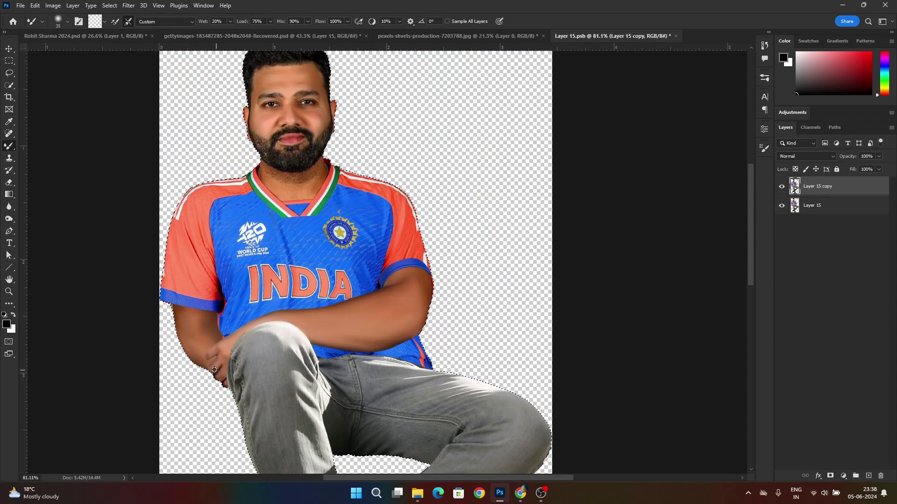
pyautogui.scroll(2, 214, 370)
pyautogui.scroll(4, 182, 341)
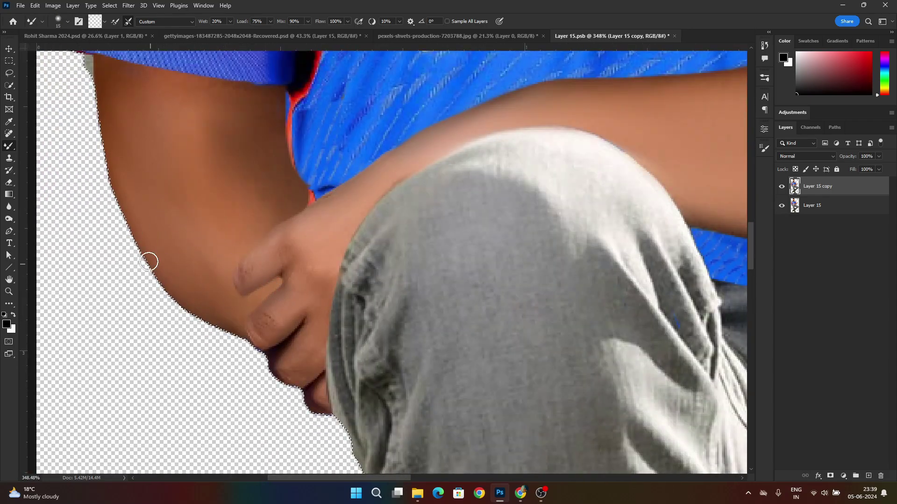
# Step: Blend the remaining tones along the arm's outer edge with a 30 to 40 px Mixer Brush, and clear the selection
pyautogui.scroll(-2, 164, 211)
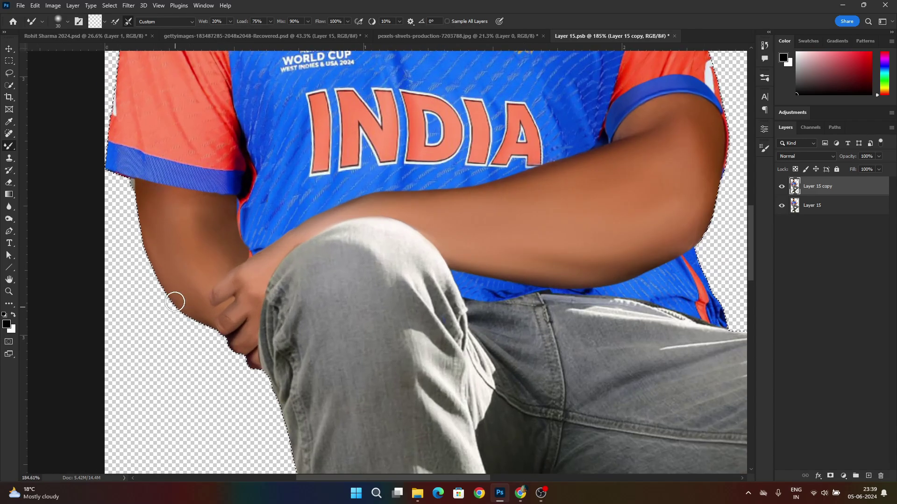
pyautogui.scroll(-3, 153, 188)
pyautogui.scroll(2, 190, 234)
pyautogui.press(']')
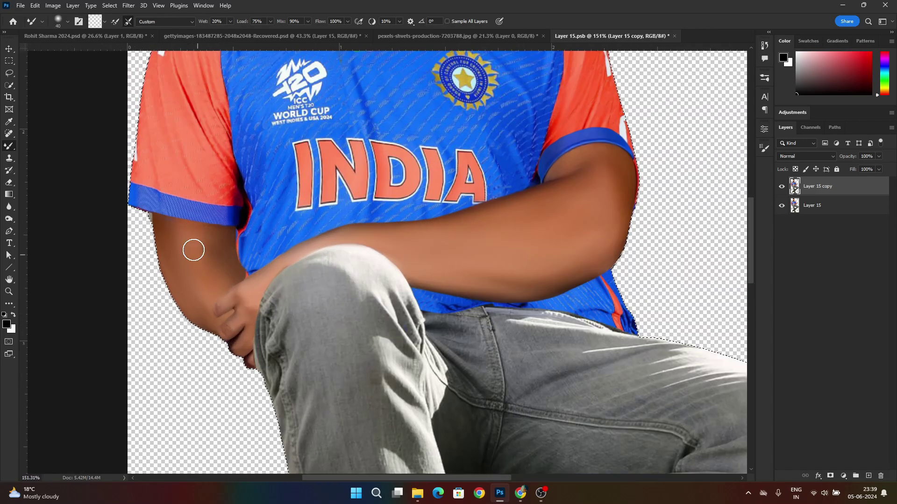
pyautogui.scroll(-3, 200, 310)
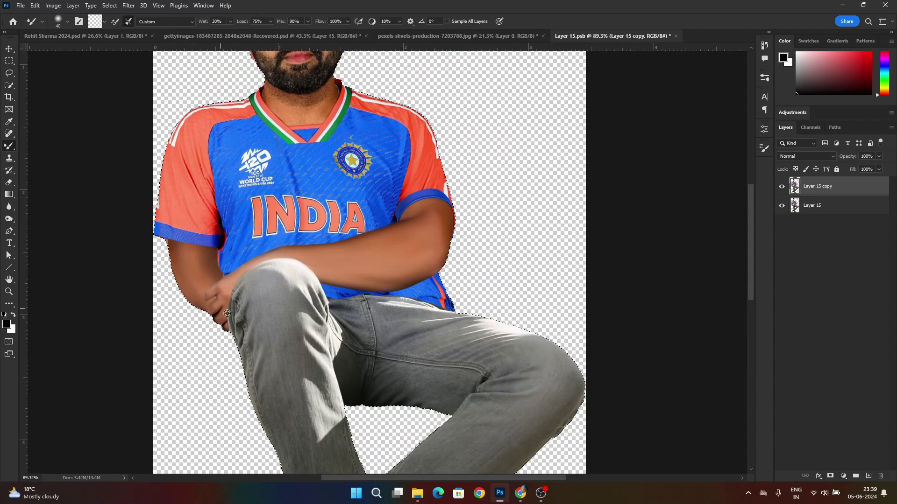
pyautogui.scroll(-1, 312, 342)
pyautogui.scroll(5, 210, 303)
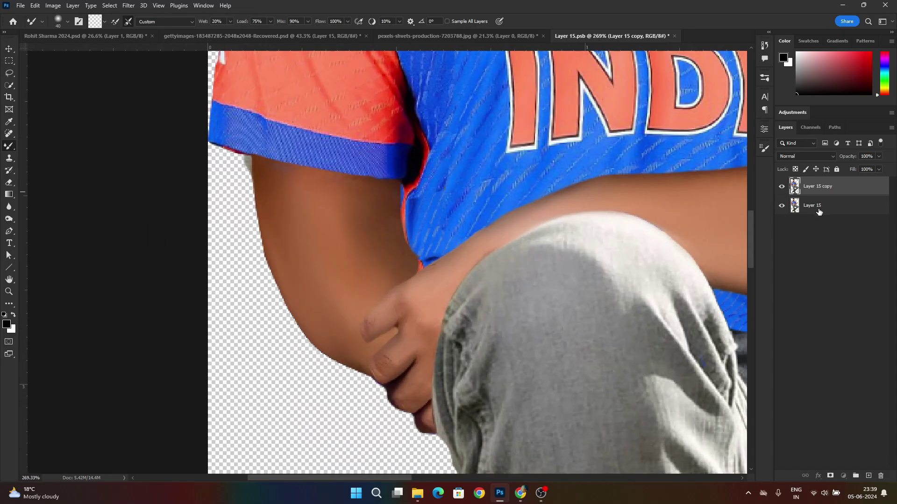
# Step: Trace the arm's outer edge below the sleeve on Layer 15 with a closed Pen path and convert it to a selection
pyautogui.click(816, 208)
pyautogui.press('p')
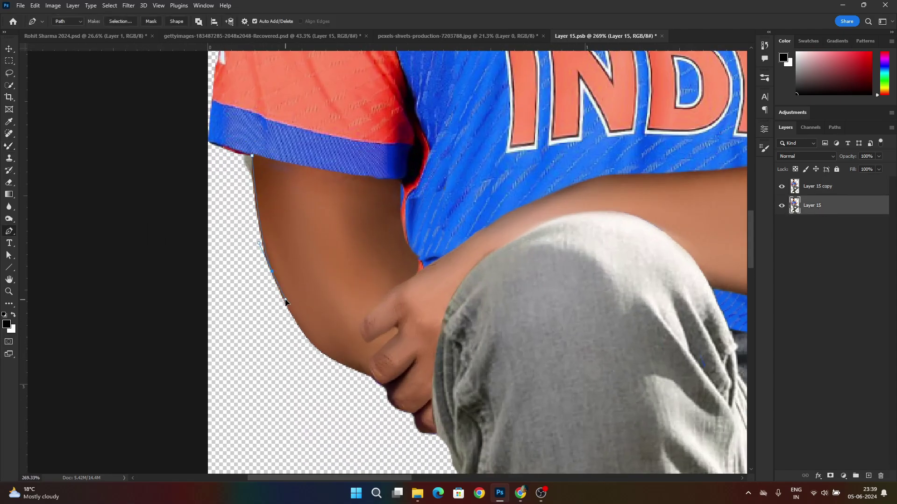
pyautogui.click(373, 402)
pyautogui.click(291, 379)
pyautogui.click(228, 216)
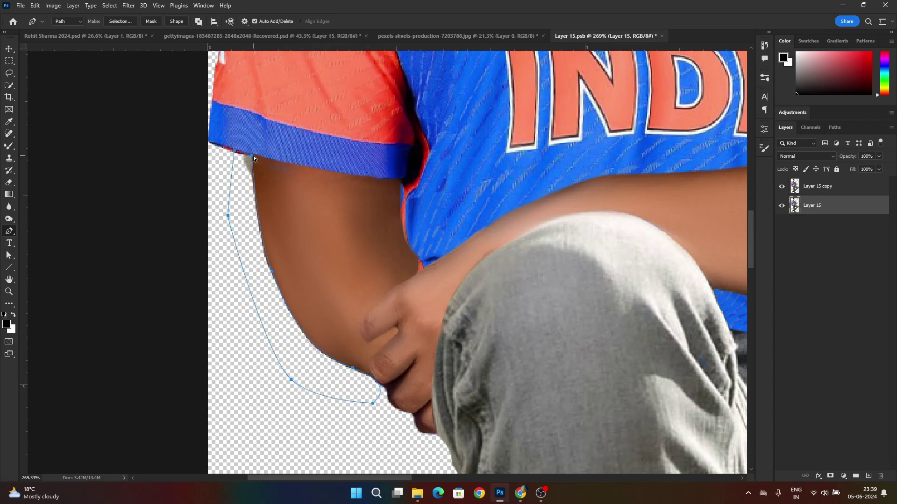
pyautogui.click(234, 146)
pyautogui.scroll(1, 235, 149)
pyautogui.hotkey('ctrl', 'Return')
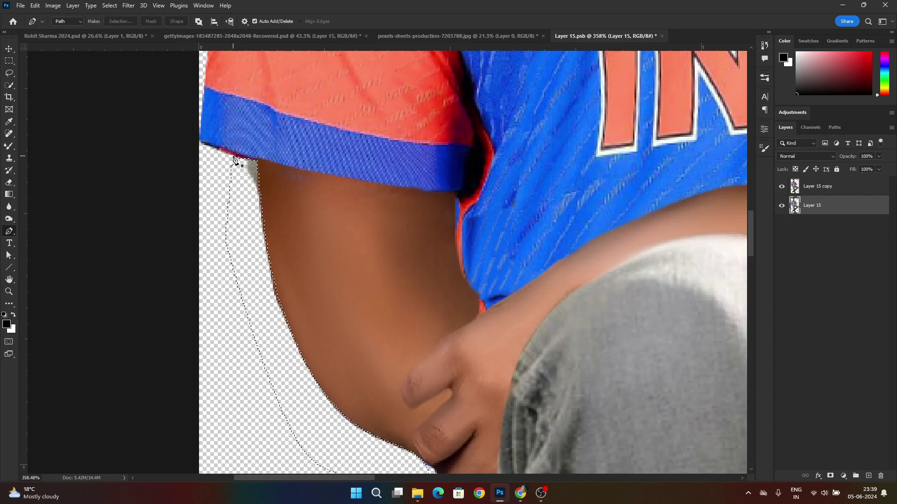
# Step: Set Layer 15 copy's opacity to 60% to bring back some skin texture, and save the smart object
pyautogui.click(822, 187)
pyautogui.hotkey('ctrl', '0')
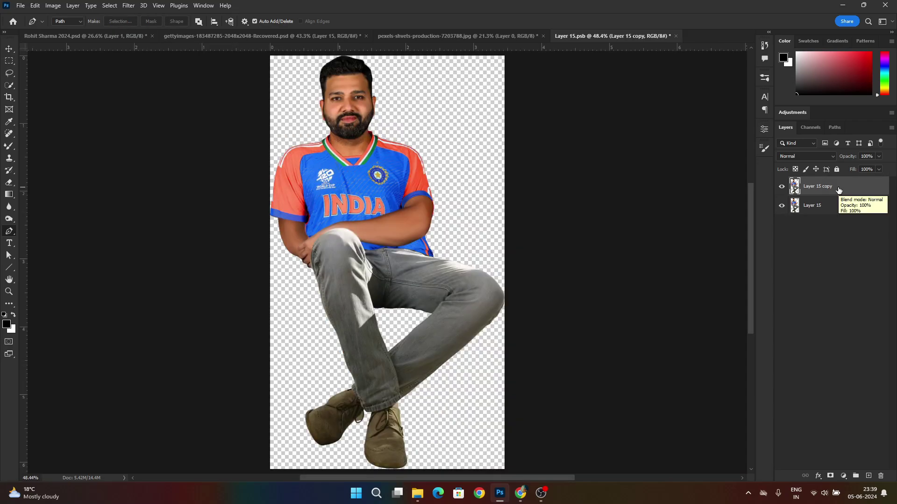
pyautogui.scroll(5, 379, 103)
pyautogui.scroll(4, 379, 104)
pyautogui.scroll(-1, 362, 121)
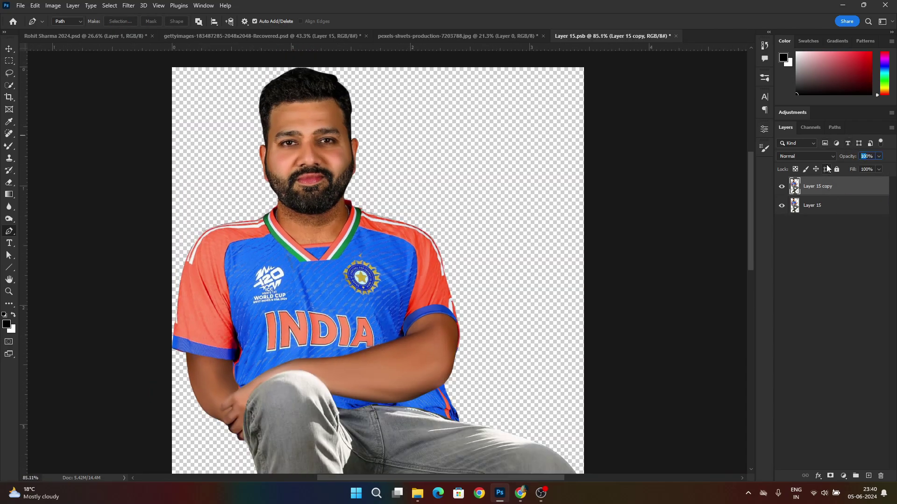
pyautogui.write('60')
pyautogui.press('Return')
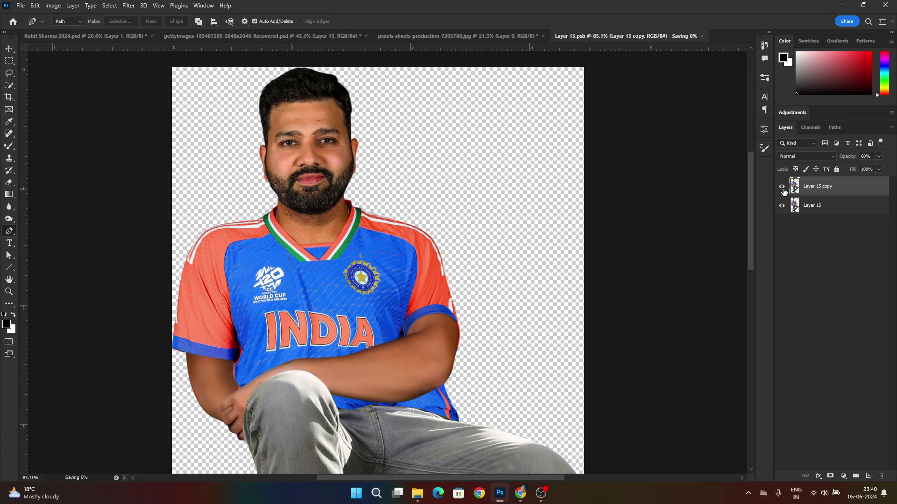
# Step: Return to the main composite, Rohit Sharma 2024.psd, check the updated figure and hide the brown wall background layer
pyautogui.hotkey('ctrl', 'shift', 'Tab')
pyautogui.hotkey('ctrl', 'shift', 'Tab')
pyautogui.hotkey('ctrl', 'shift', 'Tab')
pyautogui.scroll(5, 364, 202)
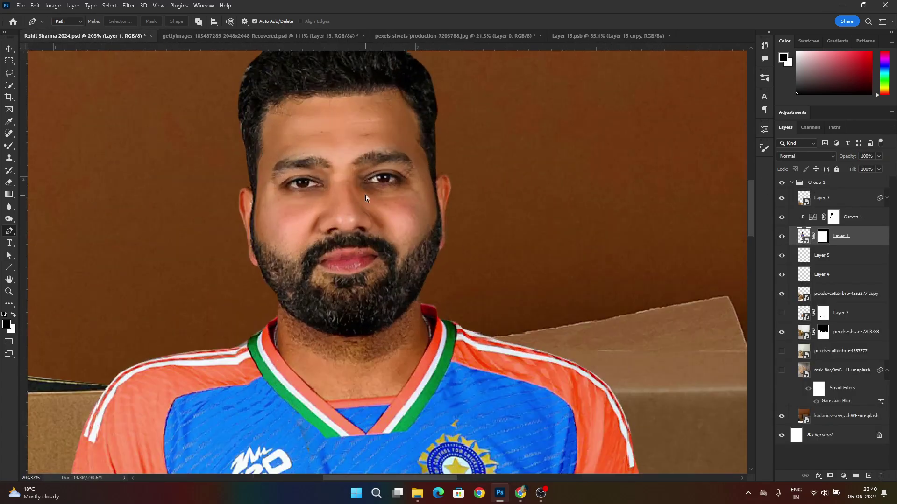
pyautogui.hotkey('ctrl', '0')
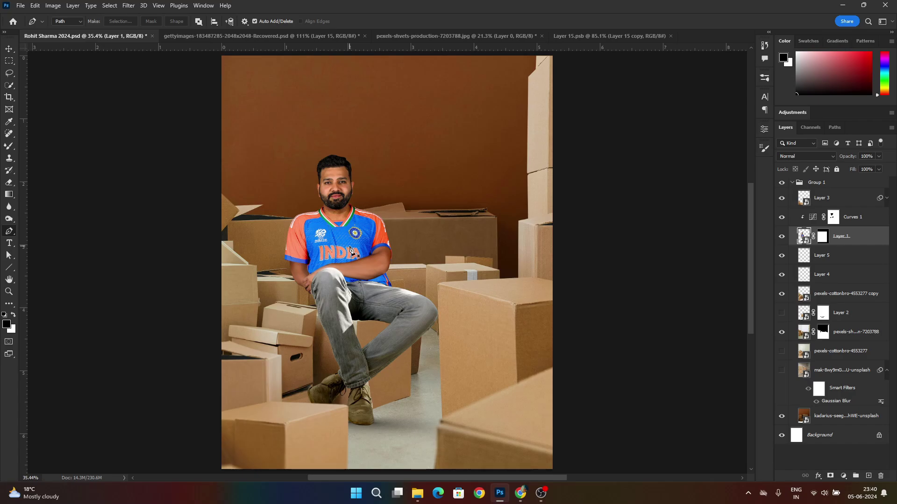
pyautogui.scroll(-1, 358, 242)
pyautogui.press('v')
pyautogui.click(782, 416)
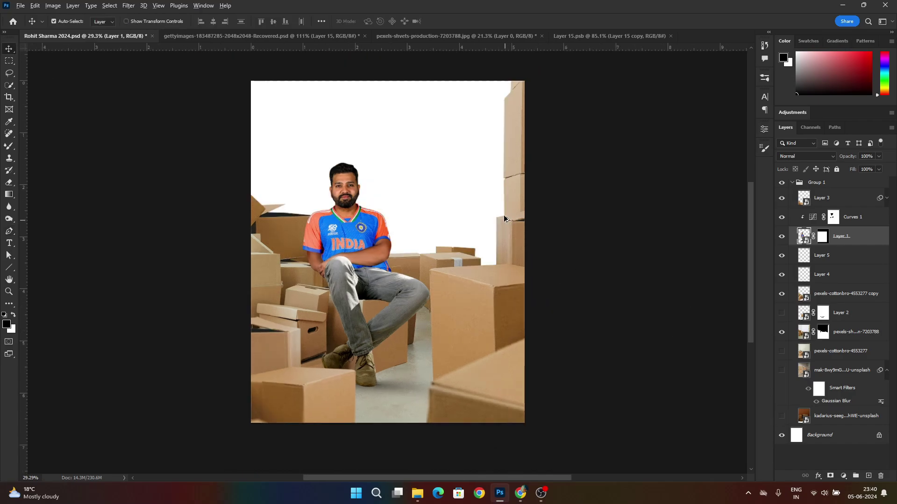
pyautogui.scroll(-1, 505, 211)
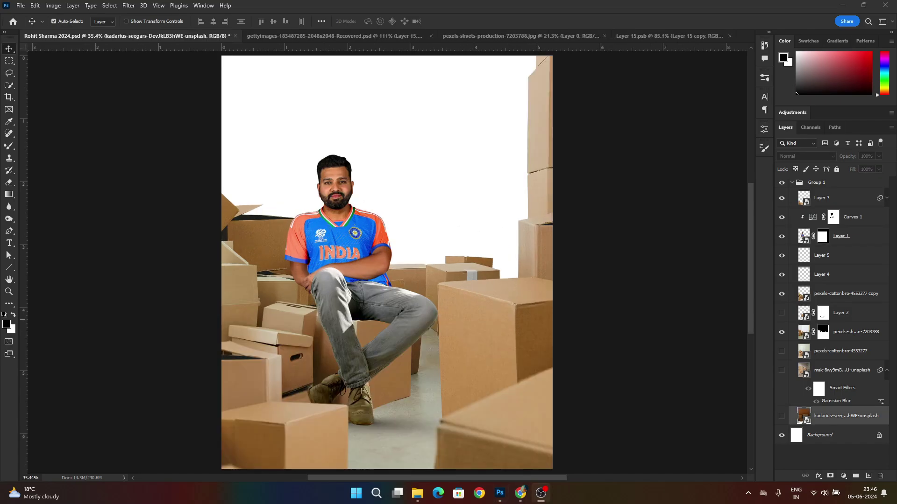
# Step: Place the pexels-pixabay-162487 warehouse image above the hidden wall layer, scaled to 11.35% and positioned behind the figure
pyautogui.moveTo(4, 180); pyautogui.dragTo(442, 244)
pyautogui.moveTo(387, 372); pyautogui.dragTo(387, 469)
pyautogui.scroll(-5, 380, 410)
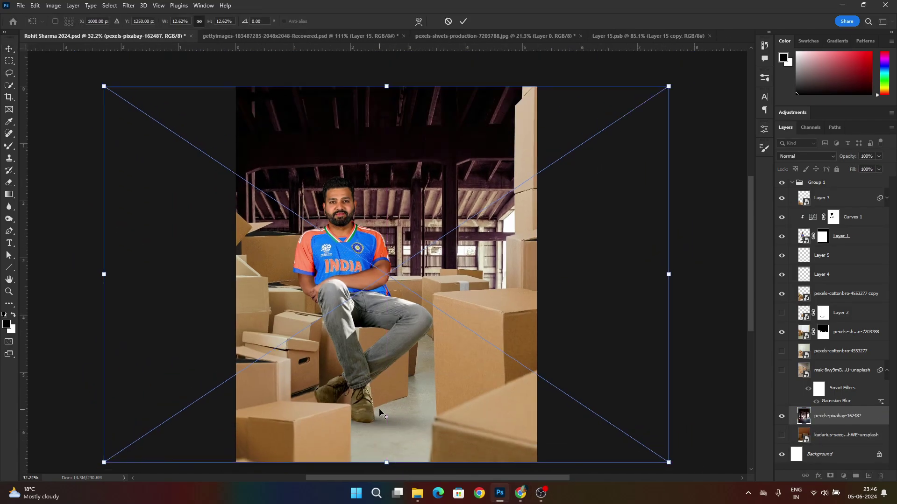
pyautogui.moveTo(384, 187); pyautogui.dragTo(388, 149)
pyautogui.moveTo(433, 338); pyautogui.dragTo(458, 296)
pyautogui.moveTo(505, 309)
pyautogui.mouseDown()
pyautogui.moveTo(443, 310)
pyautogui.moveTo(396, 279)
pyautogui.moveTo(463, 273)
pyautogui.moveTo(493, 316)
pyautogui.moveTo(509, 317)
pyautogui.mouseUp()
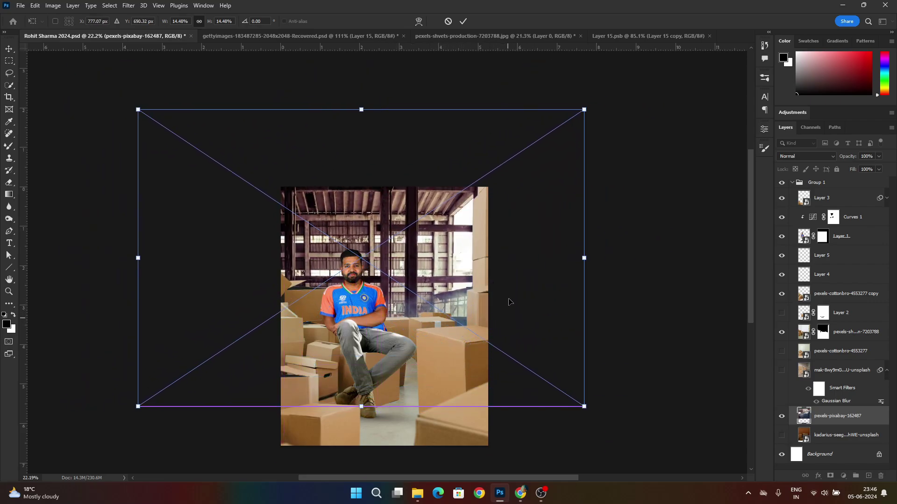
pyautogui.moveTo(373, 112); pyautogui.dragTo(375, 175)
pyautogui.moveTo(421, 313); pyautogui.dragTo(426, 279)
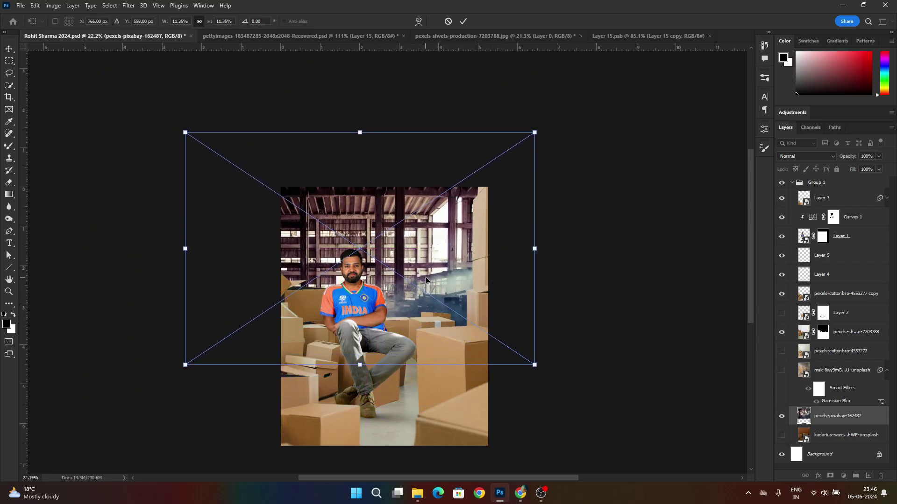
pyautogui.press('Return')
# Step: Add a Levels adjustment above the warehouse image with midtones at 1.07 and the white output level at 211
pyautogui.hotkey('ctrl', '0')
pyautogui.scroll(-2, 484, 208)
pyautogui.moveTo(419, 172); pyautogui.dragTo(348, 190)
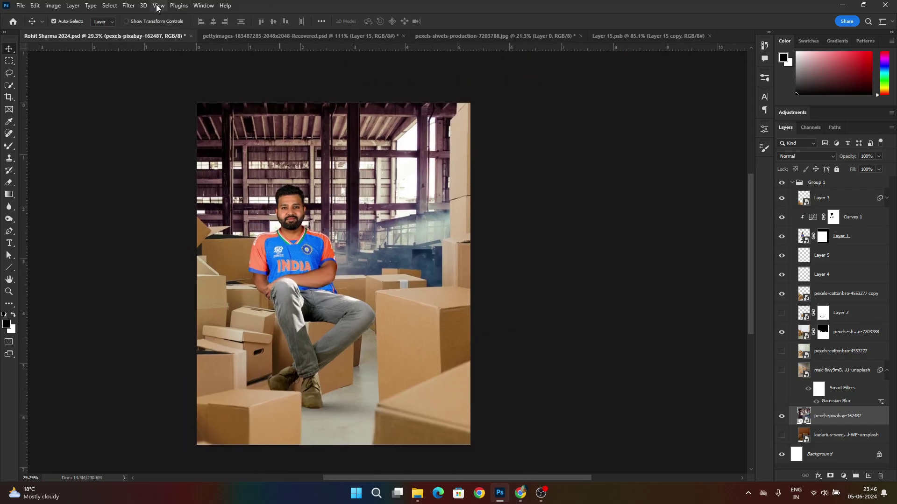
pyautogui.click(843, 475)
pyautogui.click(837, 347)
pyautogui.moveTo(743, 251); pyautogui.dragTo(725, 255)
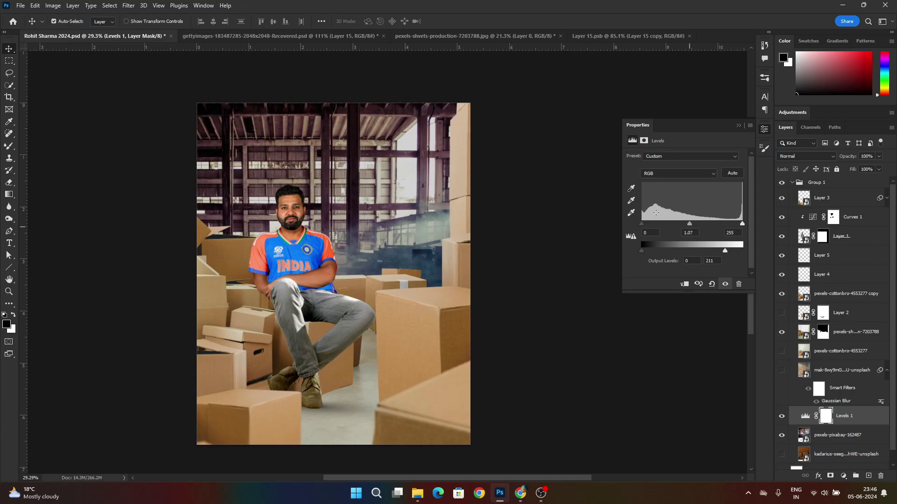
# Step: Apply a Gaussian Blur with a 3.2 px radius to the pexels-pixabay-162487 layer and shift the warehouse image sideways behind the figure
pyautogui.click(129, 6)
pyautogui.click(838, 437)
pyautogui.click(128, 5)
pyautogui.moveTo(158, 123)
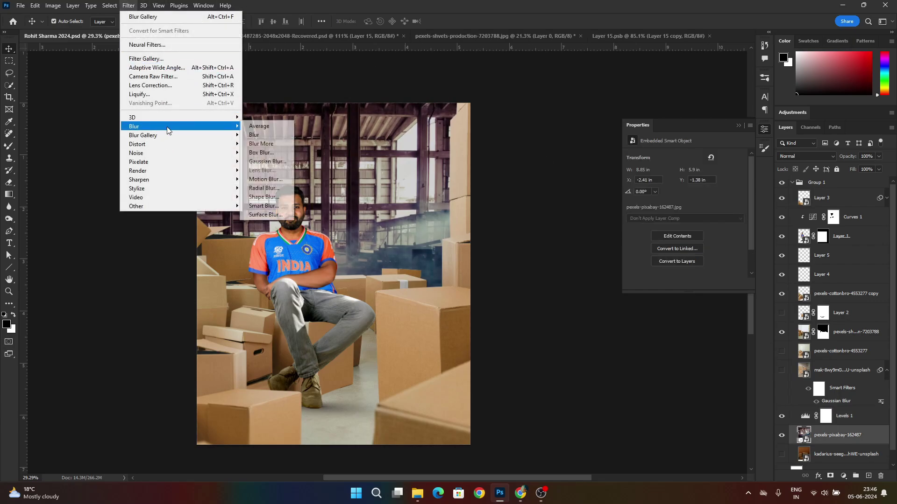
pyautogui.click(268, 163)
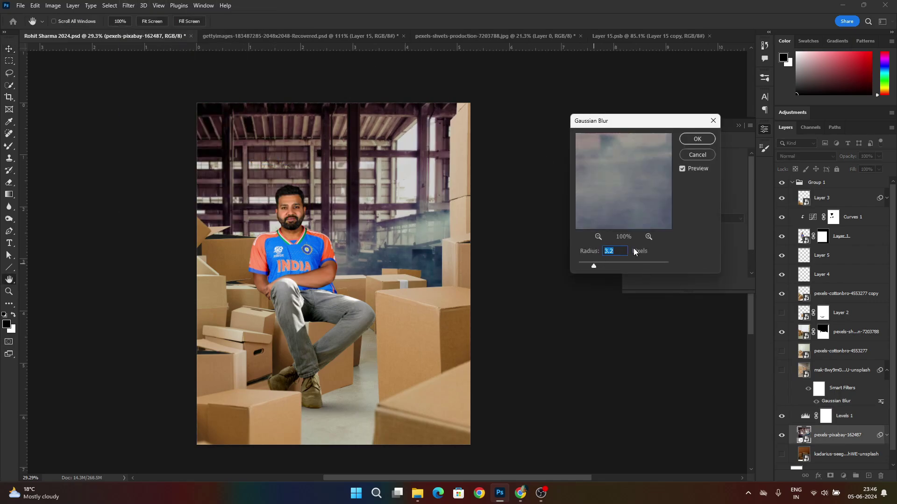
pyautogui.press('Return')
pyautogui.moveTo(475, 270); pyautogui.dragTo(411, 225)
pyautogui.scroll(1, 417, 225)
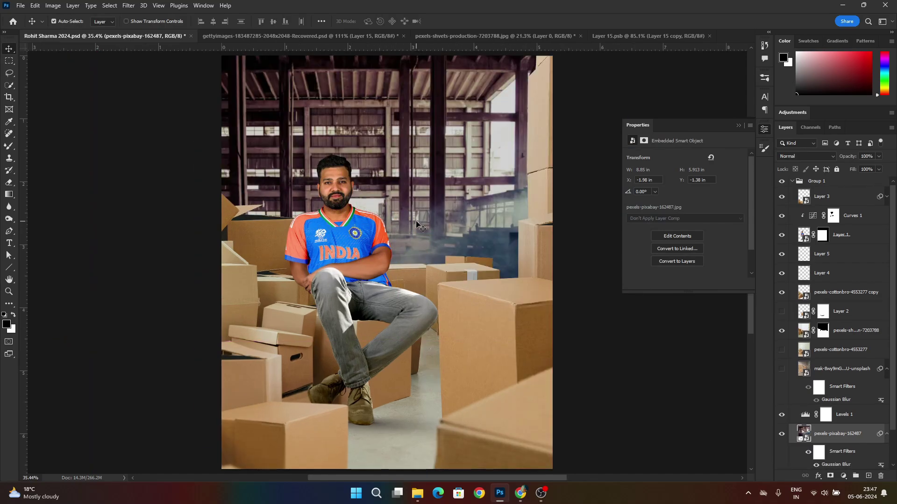
# Step: Clip the Levels adjustment to the warehouse image and slightly raise its white output level
pyautogui.click(825, 412)
pyautogui.click(682, 284)
pyautogui.moveTo(727, 250); pyautogui.dragTo(730, 251)
# Step: Add a Color Lookup adjustment clipped above the warehouse image's Levels layer and choose the EdgyAmber.3DL LUT after trying several others
pyautogui.click(844, 476)
pyautogui.click(856, 402)
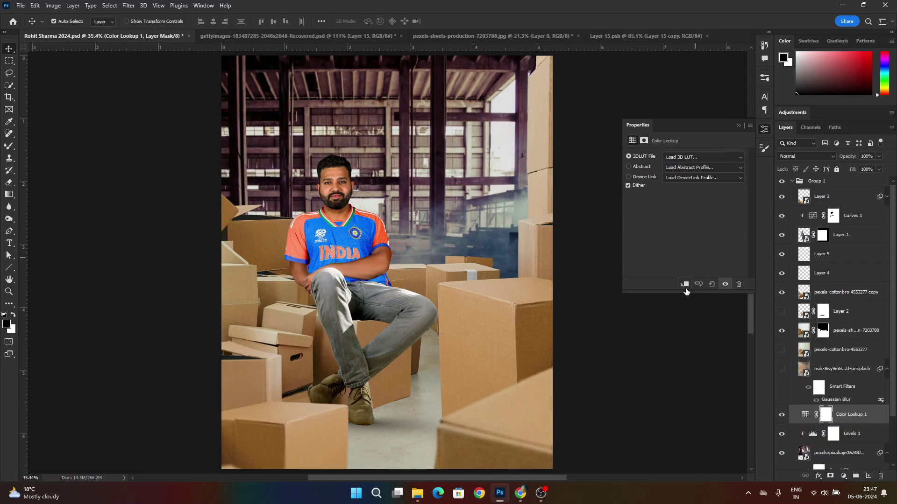
pyautogui.click(686, 158)
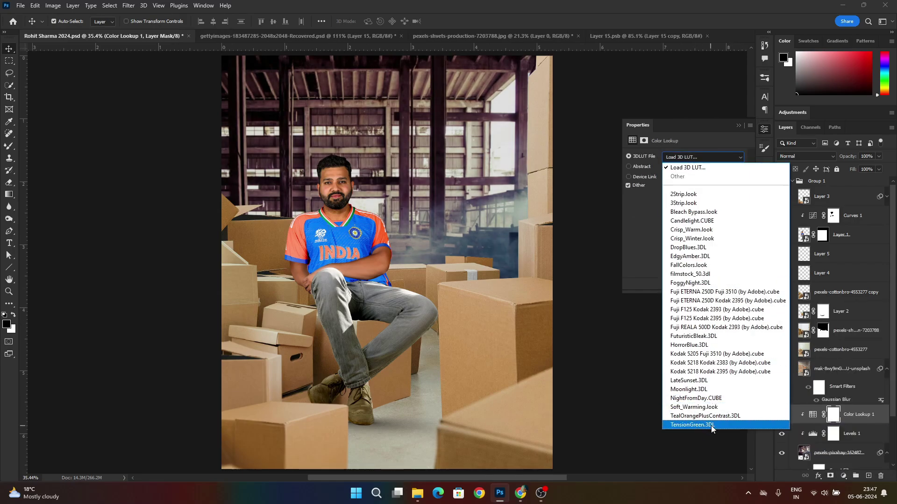
pyautogui.click(715, 423)
pyautogui.press('Up')
pyautogui.press('Up')
pyautogui.press('Up')
pyautogui.press('Up')
pyautogui.press('Up')
pyautogui.press('Up')
pyautogui.press('Up')
pyautogui.press('Up')
pyautogui.press('Up')
pyautogui.press('Up')
pyautogui.press('Up')
pyautogui.press('Up')
pyautogui.press('Up')
pyautogui.press('Up')
pyautogui.press('Up')
pyautogui.press('Up')
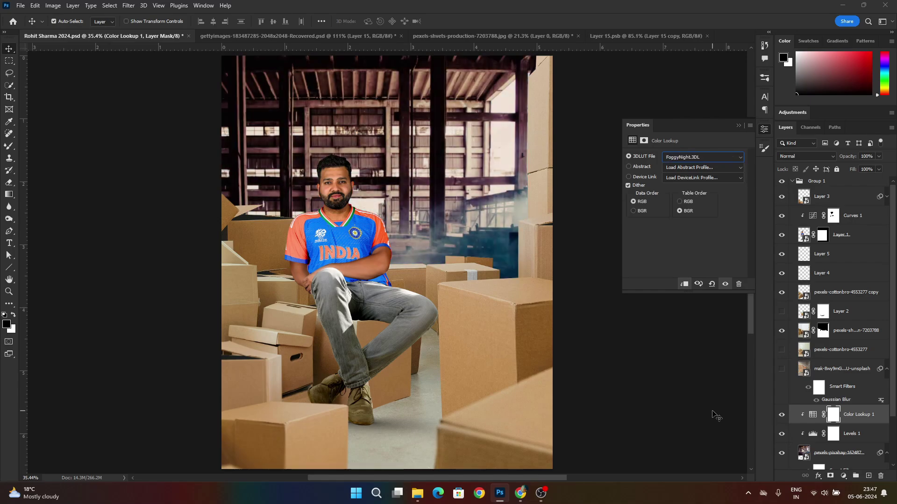
pyautogui.click(705, 158)
pyautogui.click(698, 205)
pyautogui.press('Down')
pyautogui.press('Down')
pyautogui.press('Down')
pyautogui.press('Down')
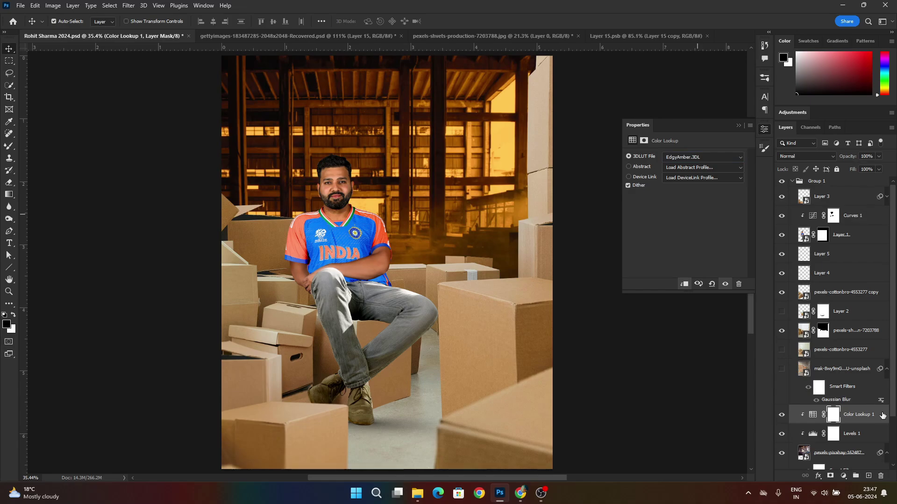
# Step: Blend Color Lookup 1 as Darker Color, splitting the Blend If shadows to 0/85 on the current layer and 0/25 on the underlying layer
pyautogui.doubleClick(883, 415)
pyautogui.click(724, 289)
pyautogui.click(721, 287)
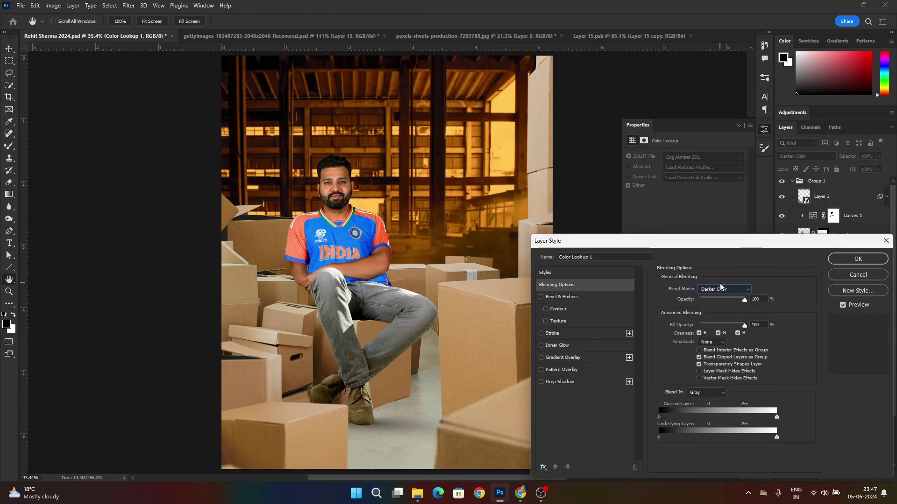
pyautogui.scroll(-6, 721, 287)
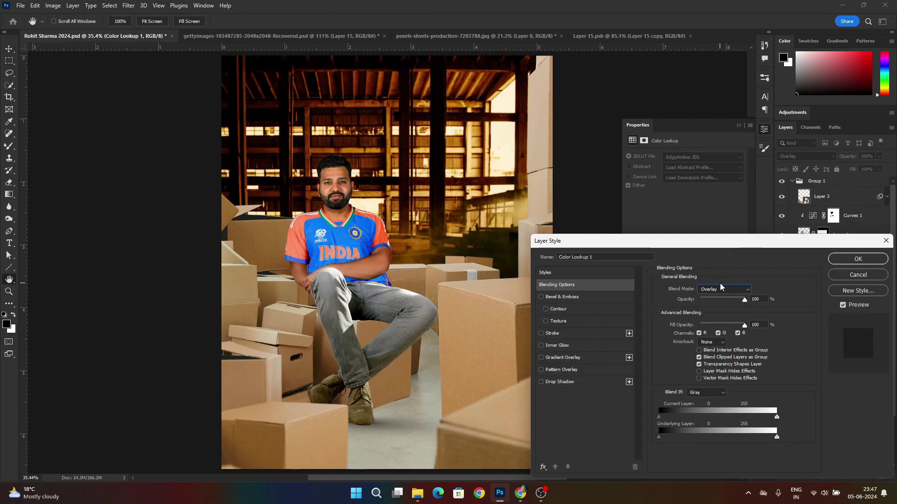
pyautogui.scroll(-2, 721, 287)
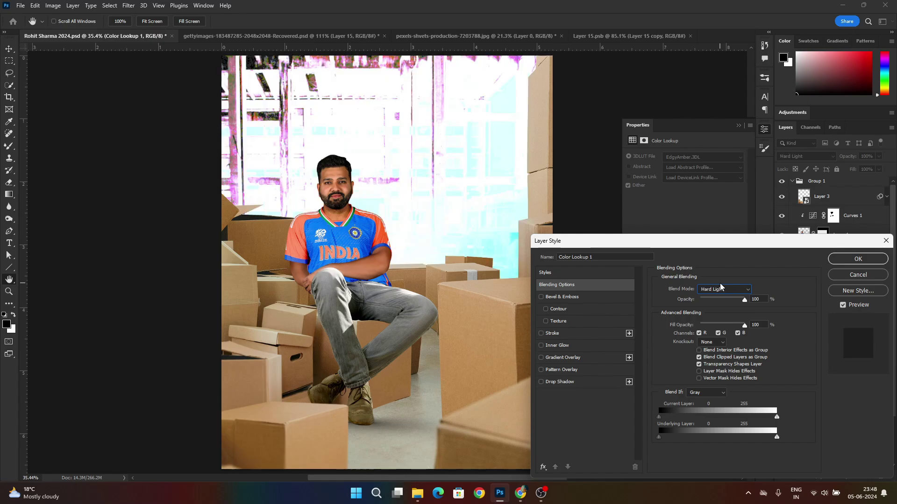
pyautogui.scroll(9, 720, 287)
pyautogui.scroll(-1, 721, 287)
pyautogui.moveTo(731, 299); pyautogui.dragTo(746, 300)
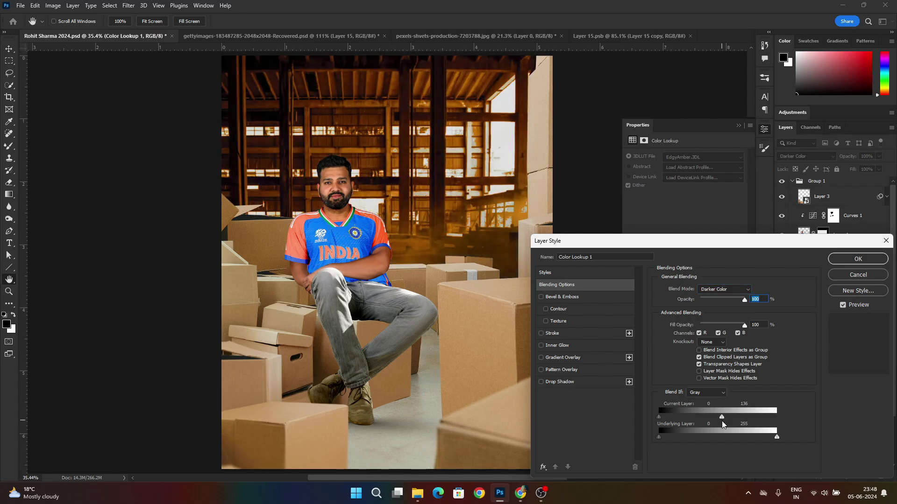
pyautogui.moveTo(659, 417); pyautogui.dragTo(688, 442)
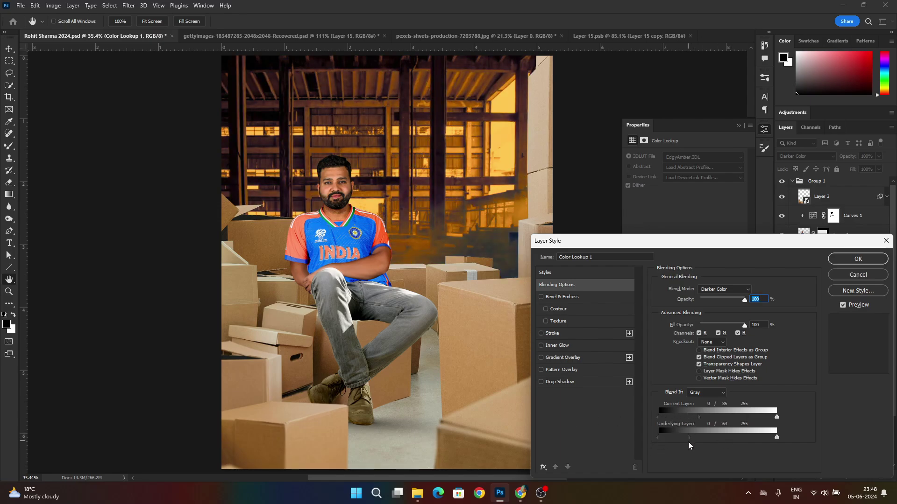
pyautogui.click(835, 262)
pyautogui.scroll(-3, 482, 255)
pyautogui.scroll(2, 507, 233)
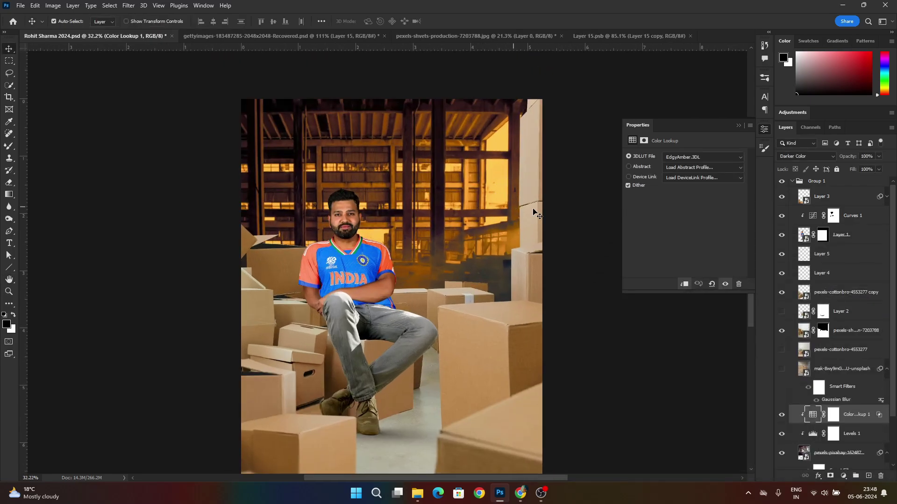
pyautogui.click(781, 415)
pyautogui.click(779, 417)
# Step: Duplicate Color Lookup 1 above the masked pexels-shvets-production-7203788 box layer and clip the copy to it
pyautogui.click(813, 449)
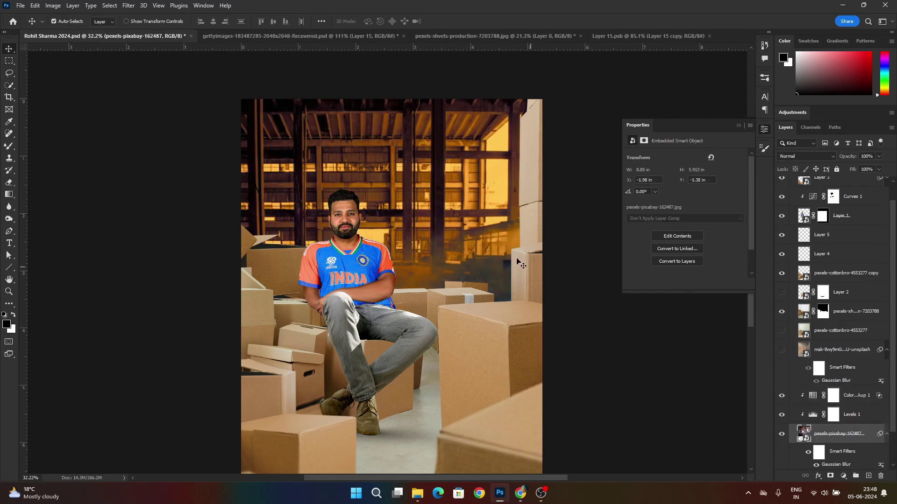
pyautogui.scroll(-1, 469, 211)
pyautogui.click(849, 396)
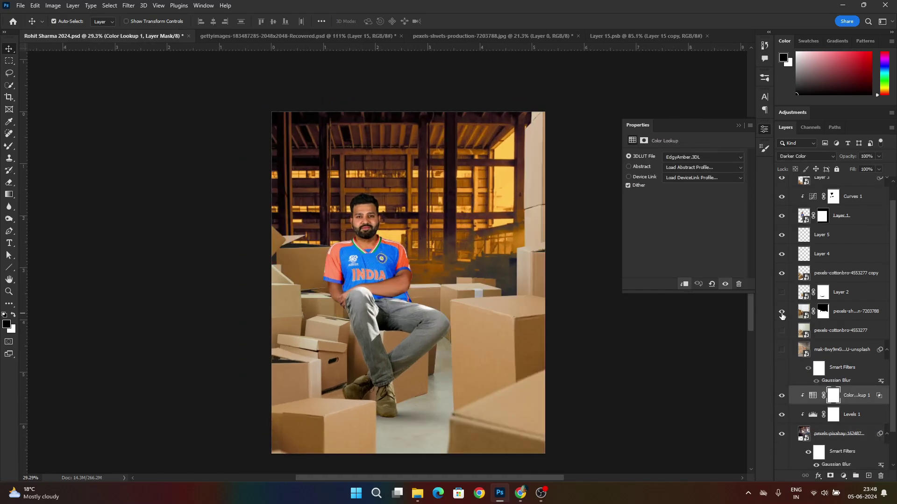
pyautogui.moveTo(856, 398); pyautogui.dragTo(834, 312)
pyautogui.rightClick(841, 315)
pyautogui.click(787, 294)
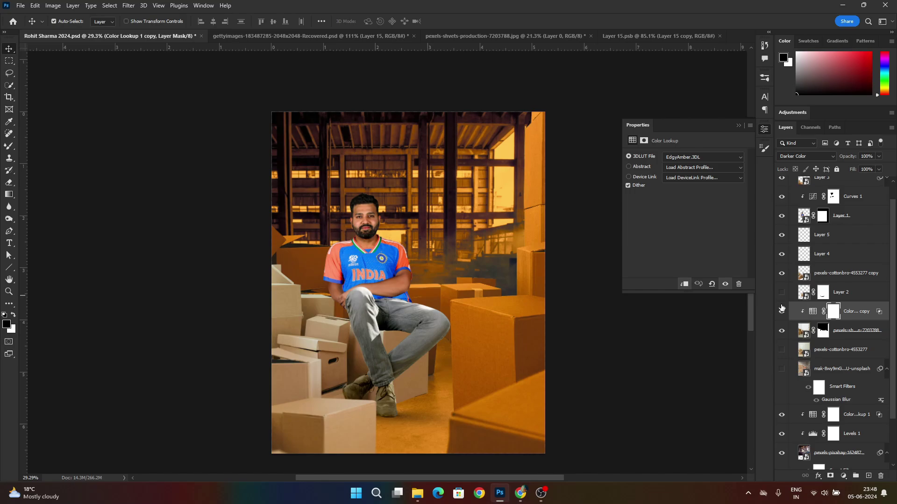
# Step: Set the Color Lookup copy to Soft Light, splitting its Current Layer highlights to 107/255 and softening the underlying shadows with Blend If
pyautogui.doubleClick(862, 309)
pyautogui.click(715, 289)
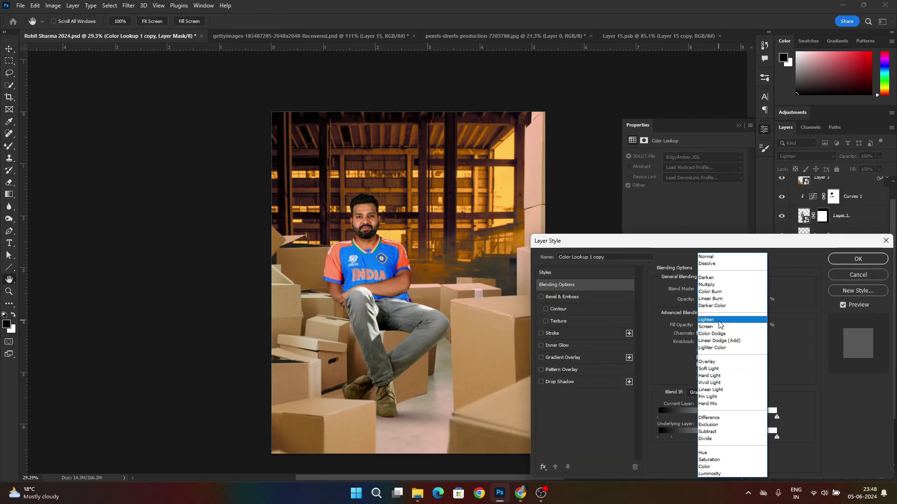
pyautogui.click(708, 369)
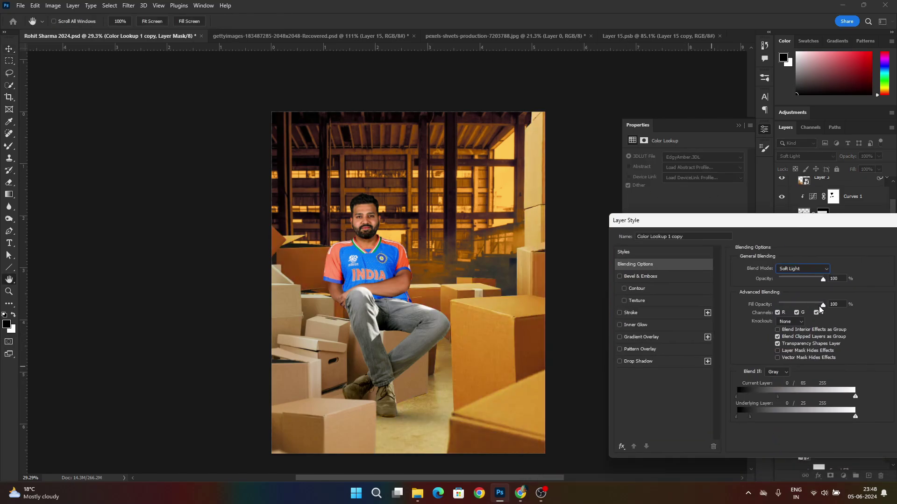
pyautogui.moveTo(790, 388); pyautogui.dragTo(700, 404)
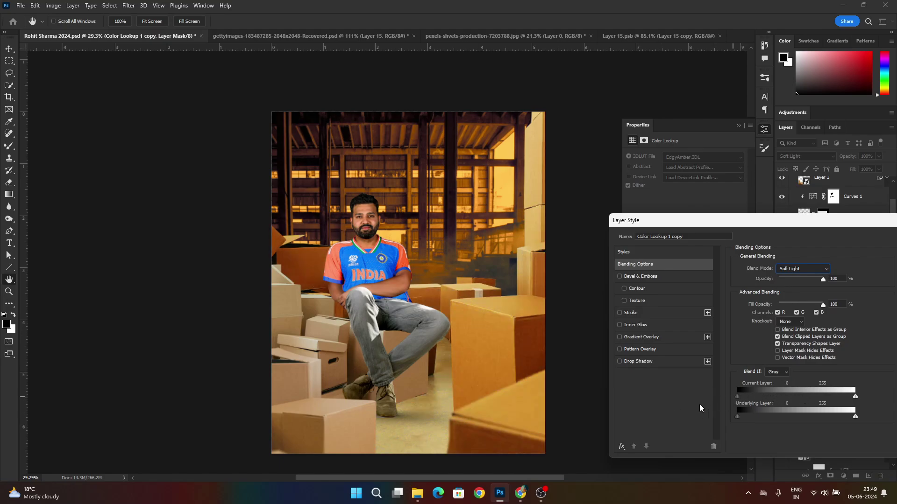
pyautogui.moveTo(855, 396)
pyautogui.mouseDown()
pyautogui.moveTo(779, 390)
pyautogui.moveTo(795, 391)
pyautogui.moveTo(786, 404)
pyautogui.moveTo(803, 411)
pyautogui.moveTo(890, 413)
pyautogui.mouseUp()
pyautogui.moveTo(737, 417); pyautogui.dragTo(778, 419)
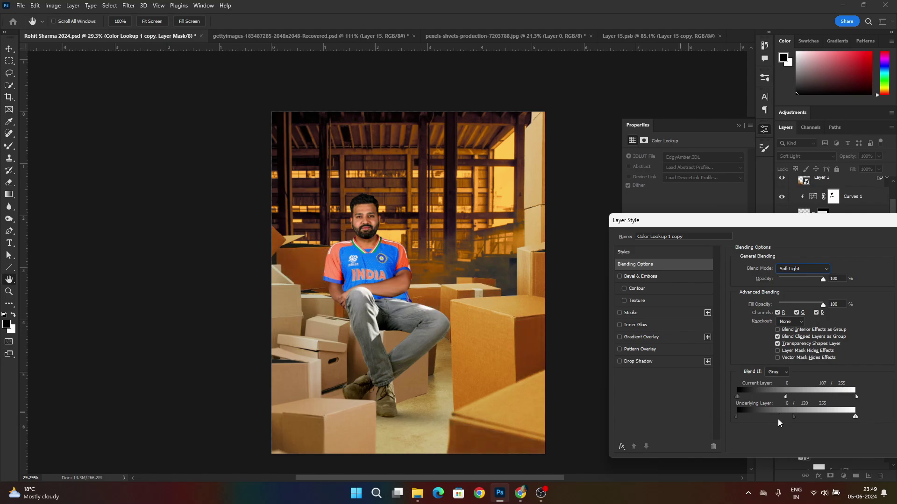
pyautogui.moveTo(822, 220); pyautogui.dragTo(602, 220)
pyautogui.click(707, 242)
# Step: Duplicate the Soft Light Color Lookup above Layer 3 and above pexels-cottonbro-4553277 copy, clipping each duplicate to the layer below
pyautogui.click(834, 180)
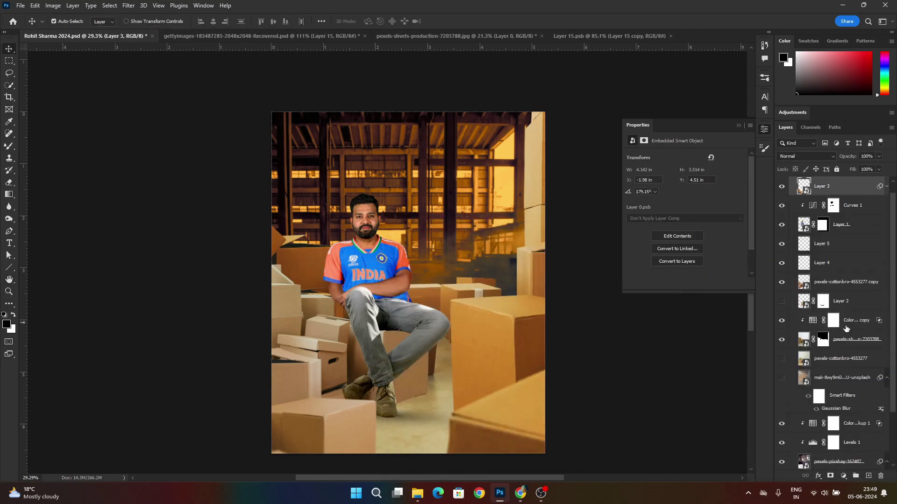
pyautogui.moveTo(847, 328)
pyautogui.mouseDown()
pyautogui.moveTo(846, 196)
pyautogui.moveTo(843, 312)
pyautogui.mouseUp()
pyautogui.click(779, 198)
pyautogui.rightClick(850, 198)
pyautogui.click(799, 295)
pyautogui.rightClick(857, 294)
pyautogui.click(799, 296)
pyautogui.click(807, 312)
pyautogui.click(783, 201)
pyautogui.rightClick(844, 198)
pyautogui.click(795, 296)
pyautogui.hotkey('ctrl', 'j')
pyautogui.rightClick(854, 310)
pyautogui.click(803, 295)
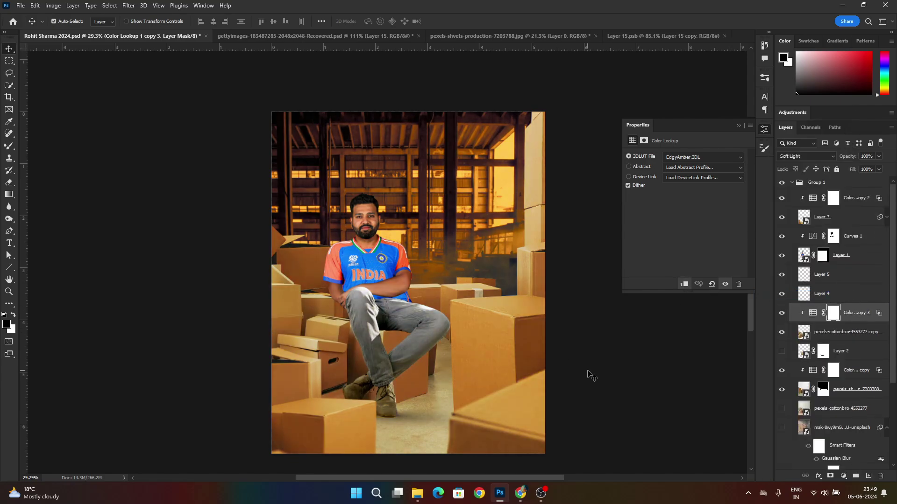
pyautogui.scroll(2, 590, 371)
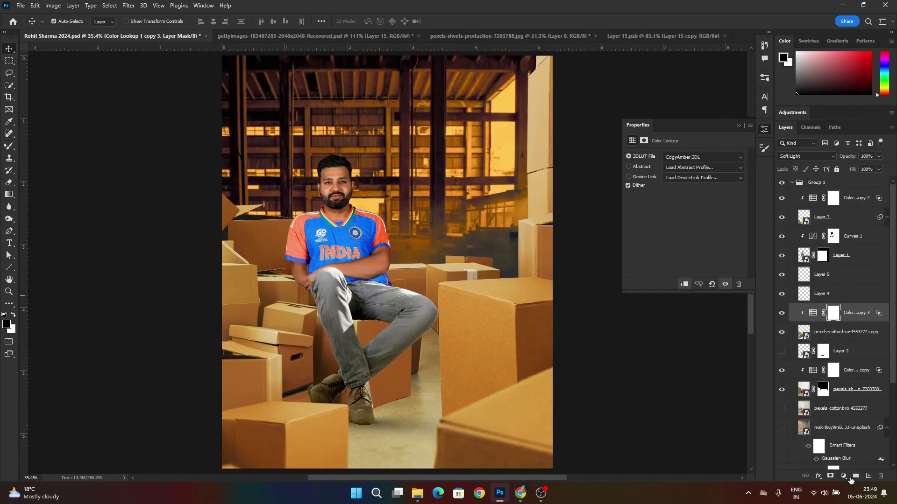
# Step: Add a Curves adjustment above Color Lookup 1 copy 3, pulling the shadows down and keeping the white point at maximum to darken the scene
pyautogui.click(847, 476)
pyautogui.click(829, 364)
pyautogui.moveTo(739, 179); pyautogui.dragTo(740, 199)
pyautogui.moveTo(649, 269); pyautogui.dragTo(621, 268)
pyautogui.moveTo(740, 199); pyautogui.dragTo(741, 191)
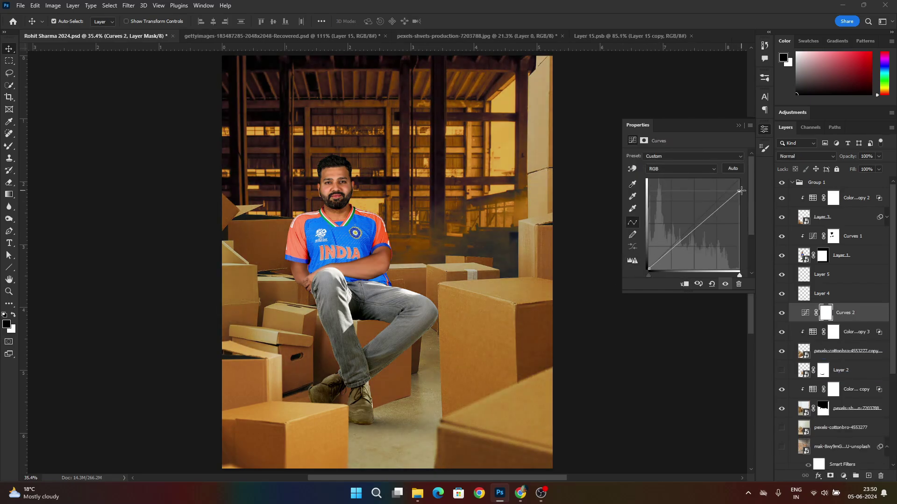
pyautogui.moveTo(663, 252); pyautogui.dragTo(678, 258)
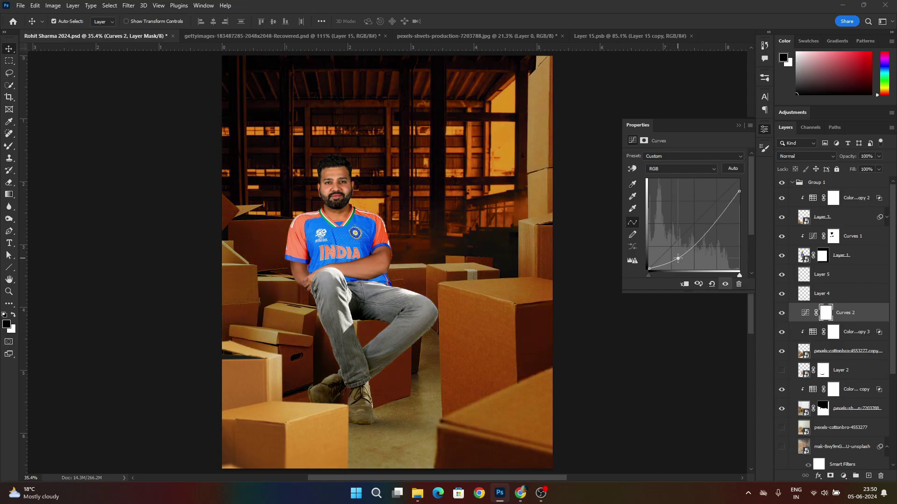
pyautogui.moveTo(739, 191); pyautogui.dragTo(751, 176)
pyautogui.click(740, 127)
pyautogui.scroll(-3, 483, 182)
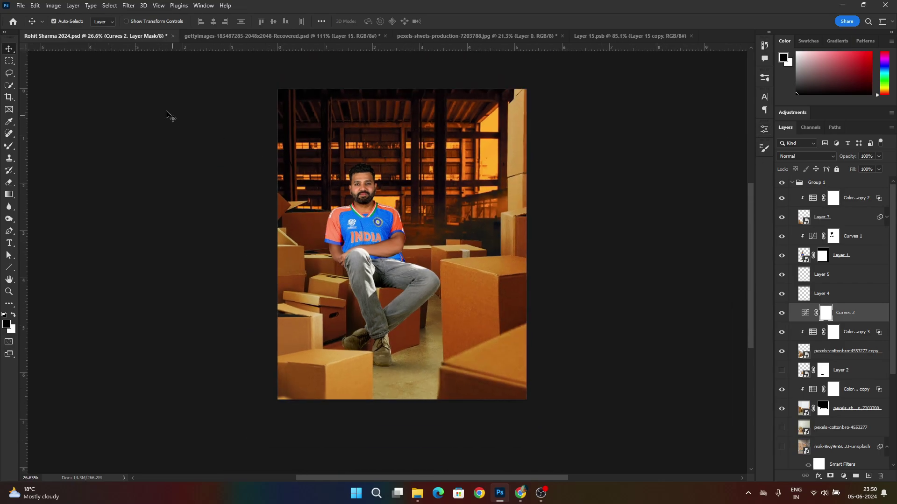
# Step: Keep Color Lookup 1 copy 2 above Layer 3 at Soft Light and set its opacity to 50%
pyautogui.scroll(2, 511, 213)
pyautogui.click(783, 199)
pyautogui.click(864, 191)
pyautogui.click(795, 156)
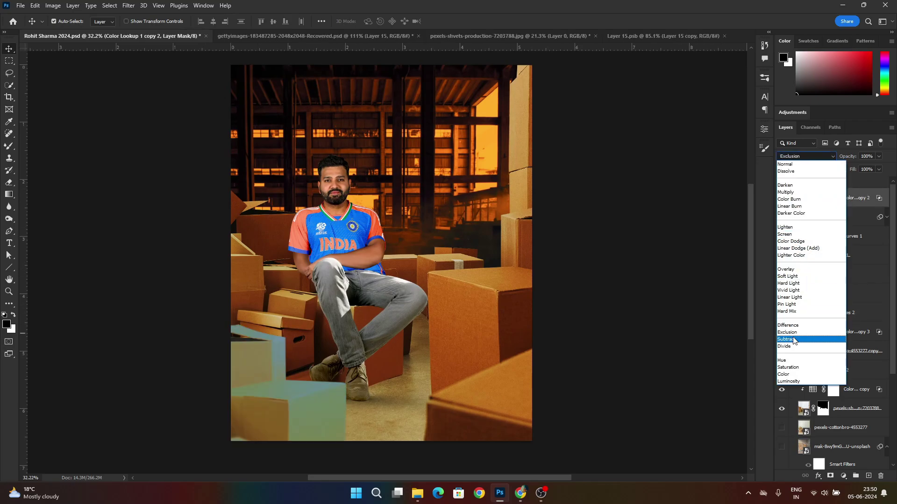
pyautogui.click(804, 277)
pyautogui.write('50')
pyautogui.press('Return')
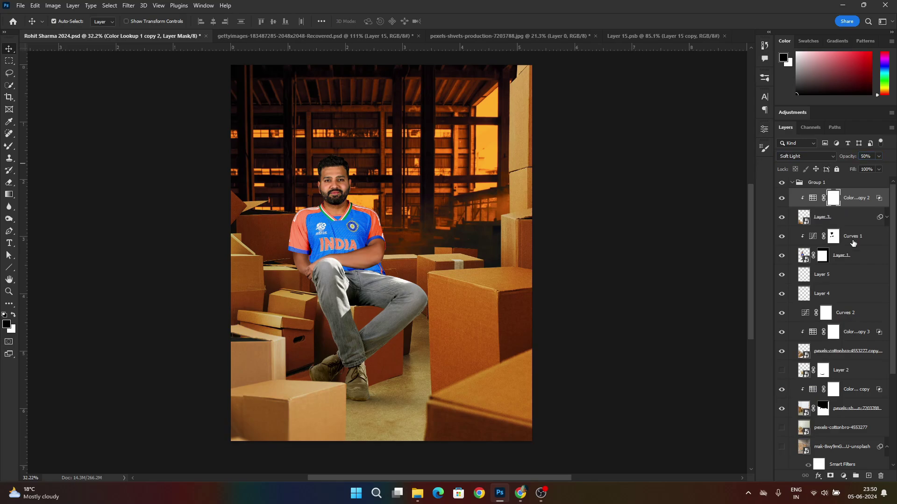
# Step: Try the Soft Light blend mode on Color Lookup 1 over the warehouse image
pyautogui.click(859, 335)
pyautogui.click(476, 329)
pyautogui.click(858, 389)
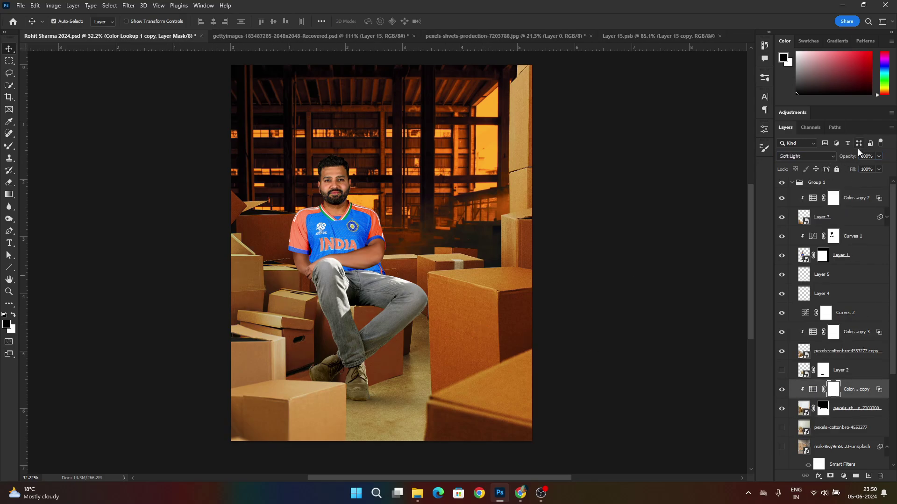
pyautogui.scroll(-2, 659, 280)
pyautogui.click(659, 280)
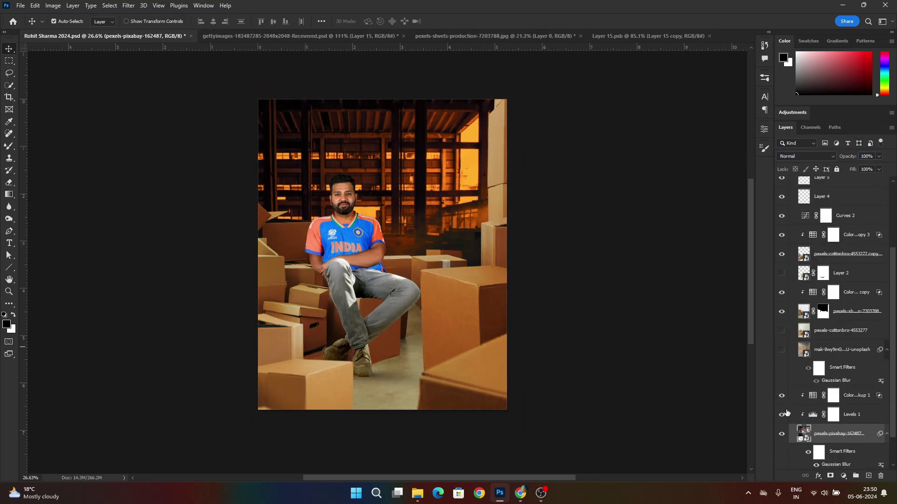
pyautogui.click(829, 396)
pyautogui.click(806, 156)
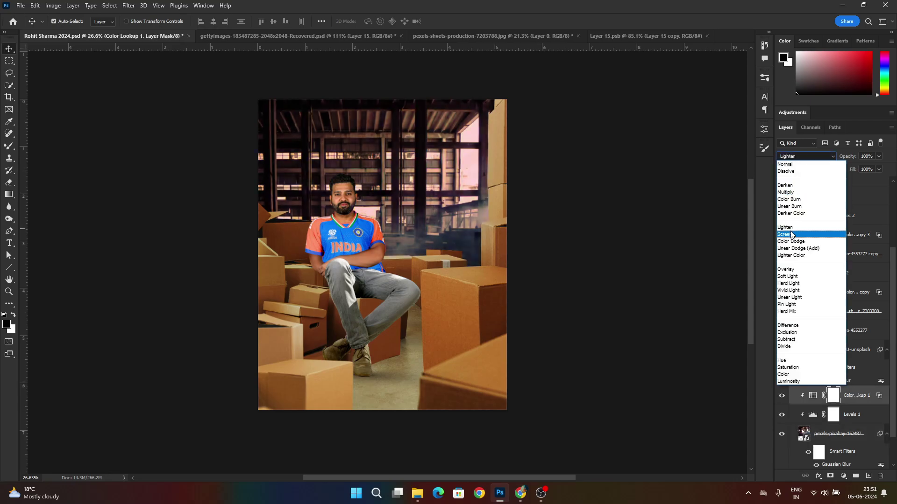
pyautogui.click(788, 276)
pyautogui.hotkey('ctrl', '0')
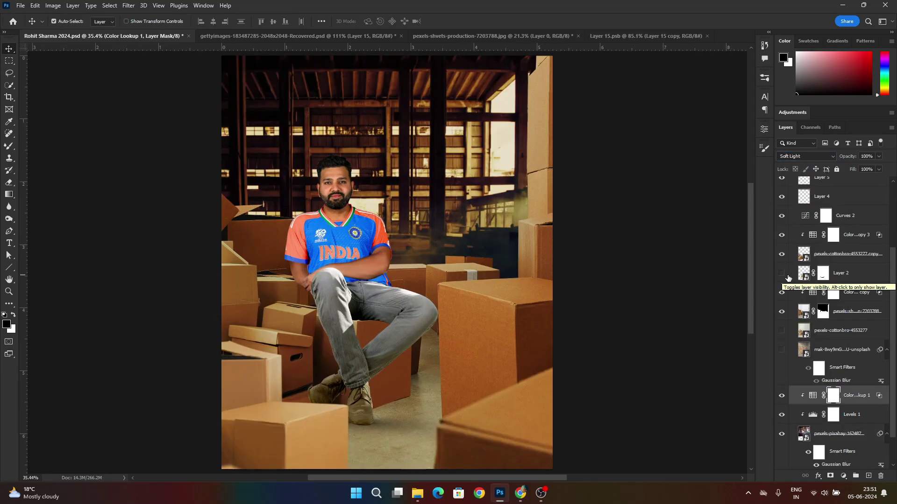
pyautogui.click(376, 264)
pyautogui.click(456, 186)
# Step: Set the blend mode of Color Lookup 1 over the warehouse image to Normal
pyautogui.click(834, 396)
pyautogui.click(805, 156)
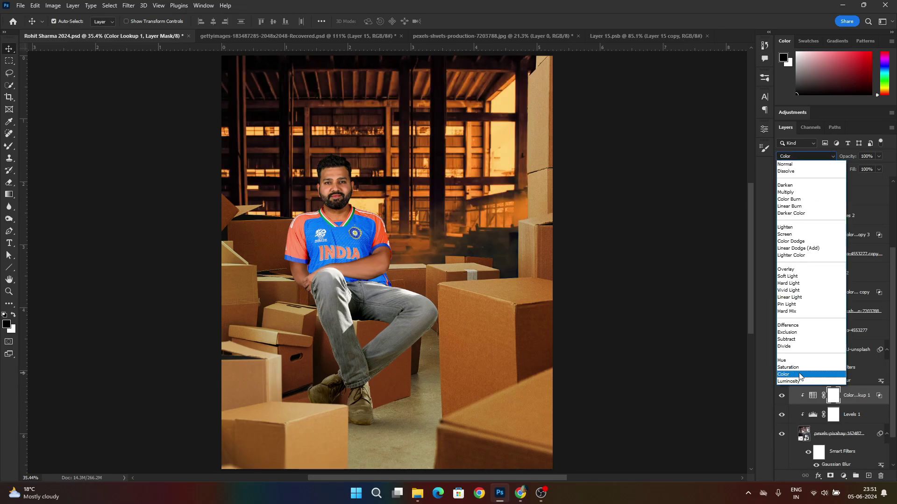
pyautogui.press('Escape')
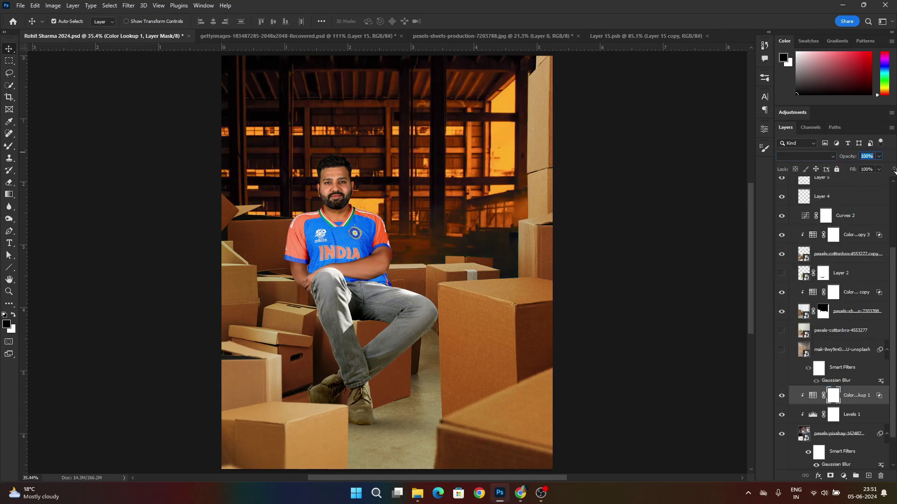
# Step: Add a Black & White adjustment above Levels 1 on the warehouse image with the High Contrast Red Filter preset
pyautogui.click(833, 414)
pyautogui.click(843, 476)
pyautogui.click(847, 404)
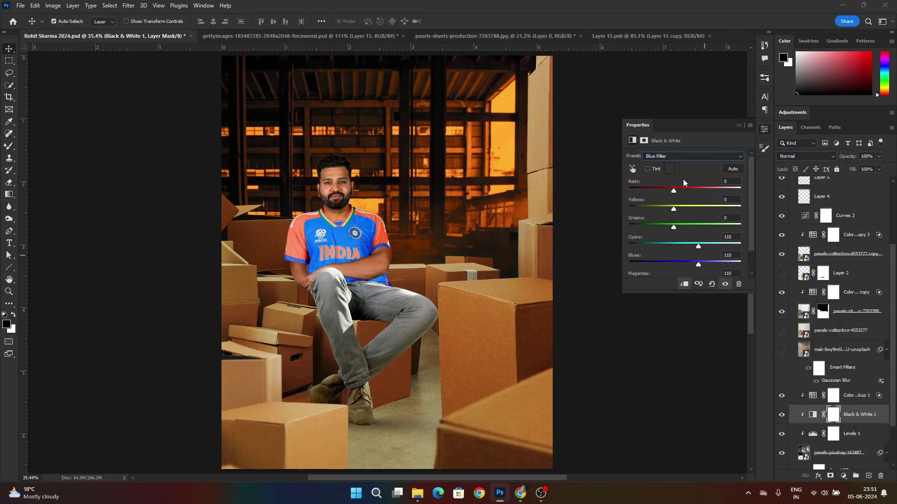
pyautogui.press('Down')
pyautogui.press('Down')
pyautogui.press('Down')
pyautogui.press('Down')
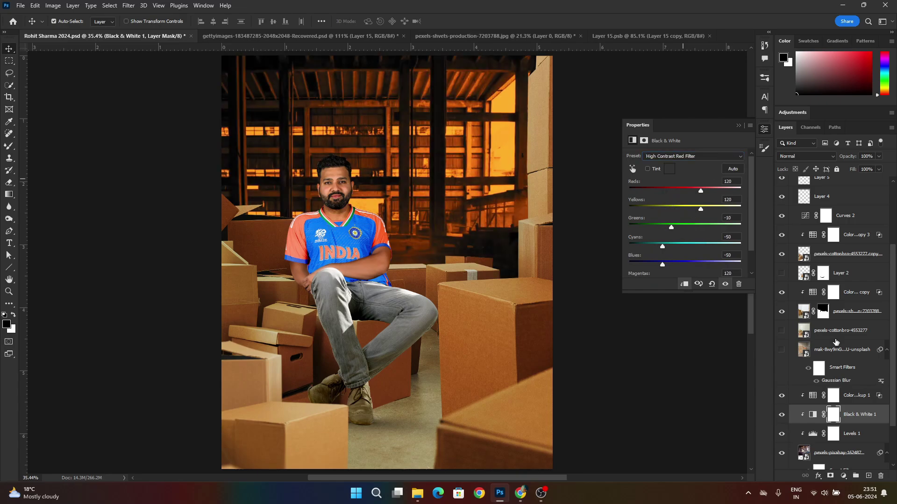
# Step: Open the blending options of Color Lookup 1 over the warehouse image and reset its Blend If shadow sliders to 0
pyautogui.click(850, 397)
pyautogui.click(725, 161)
pyautogui.click(691, 244)
pyautogui.doubleClick(878, 396)
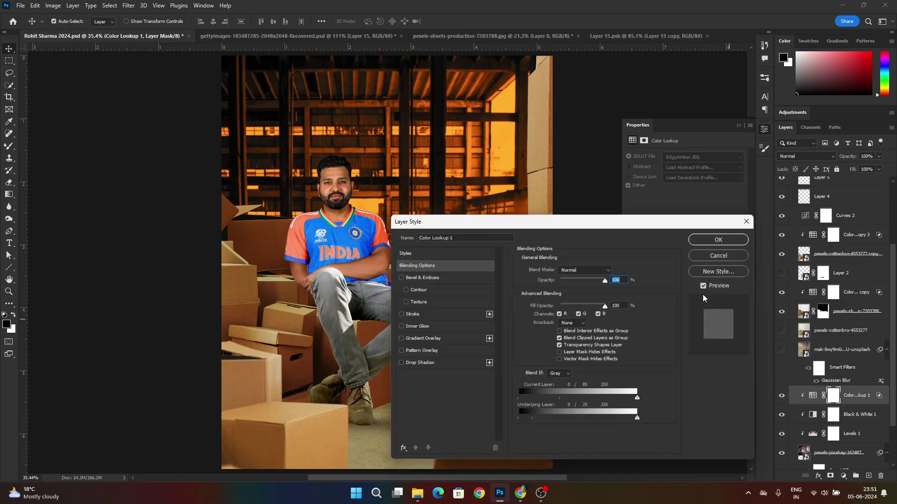
pyautogui.moveTo(619, 227); pyautogui.dragTo(795, 185)
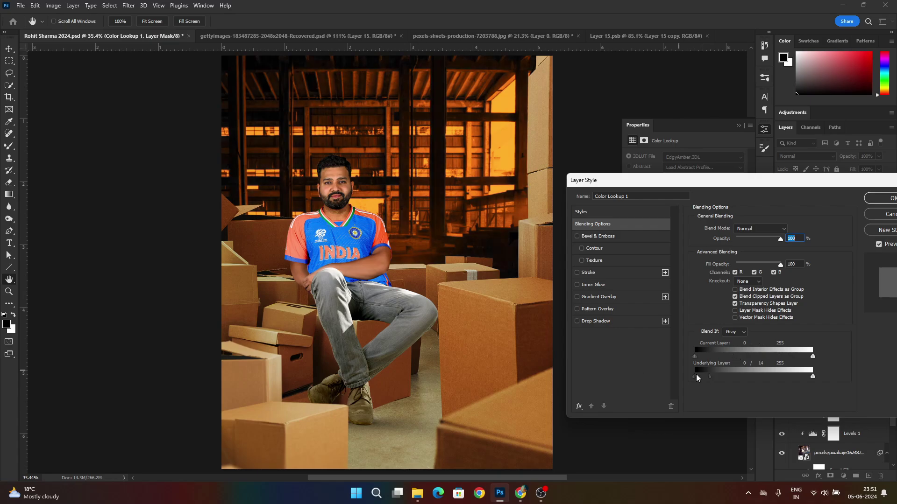
pyautogui.moveTo(697, 377); pyautogui.dragTo(695, 376)
# Step: Try excluding the red and green channels from the blending of Color Lookup 1
pyautogui.click(735, 273)
pyautogui.click(754, 272)
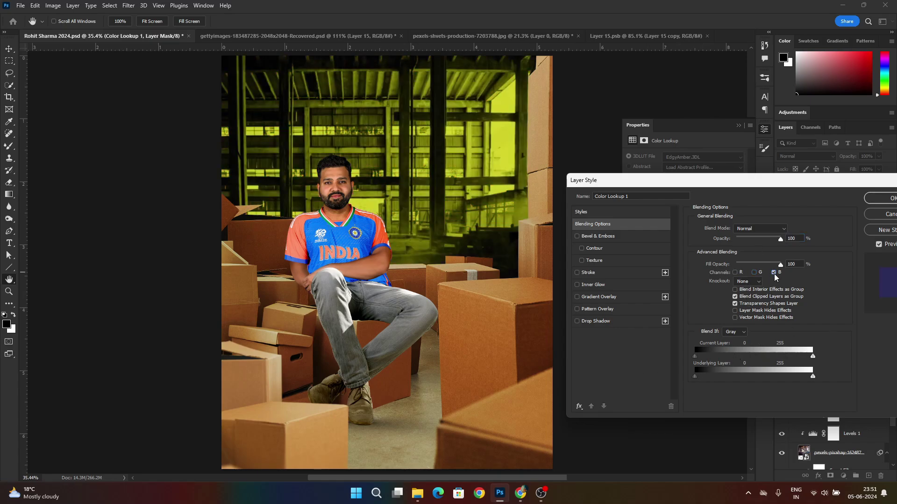
pyautogui.click(734, 273)
pyautogui.click(754, 272)
# Step: Split Color Lookup 1's Blend If shadow sliders to 50/90 for the current layer and 0/39 for the underlying layer
pyautogui.moveTo(813, 377)
pyautogui.mouseDown()
pyautogui.moveTo(759, 377)
pyautogui.moveTo(812, 377)
pyautogui.mouseUp()
pyautogui.moveTo(695, 377); pyautogui.dragTo(718, 391)
pyautogui.moveTo(694, 356); pyautogui.dragTo(754, 357)
pyautogui.click(889, 201)
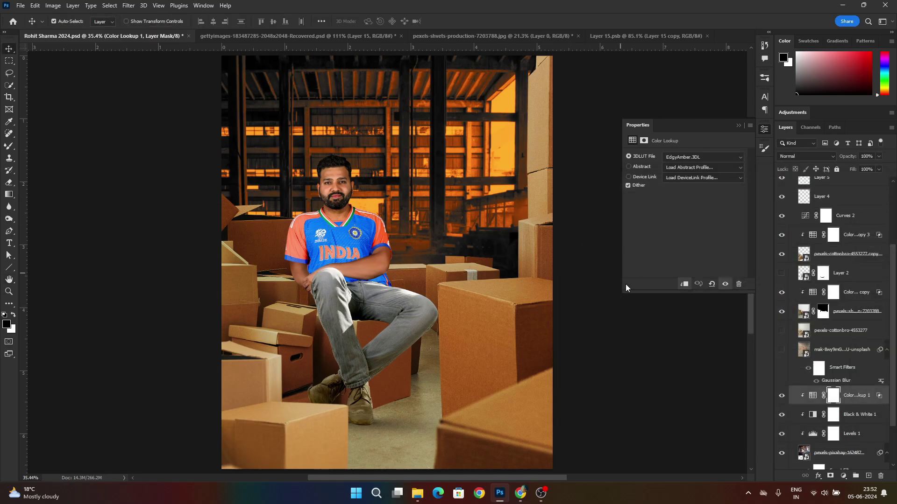
# Step: Compare the warehouse background with Black & White 1 and Color Lookup 1 hidden and shown
pyautogui.click(833, 415)
pyautogui.click(781, 415)
pyautogui.click(781, 415)
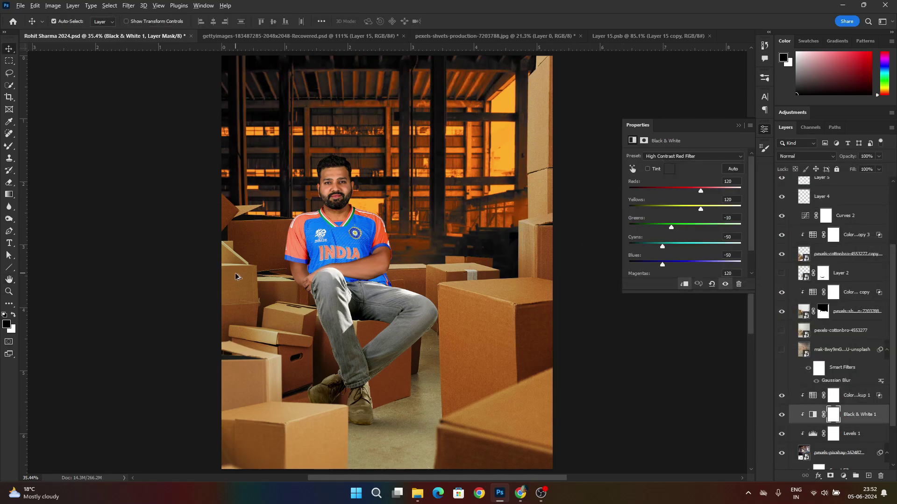
pyautogui.scroll(-2, 235, 277)
pyautogui.click(781, 396)
pyautogui.click(781, 395)
# Step: Hide Color Lookup 1 and add a Photo Filter adjustment above Black & White 1 using Cooling Filter (LBB)
pyautogui.click(858, 397)
pyautogui.click(781, 396)
pyautogui.click(850, 414)
pyautogui.click(843, 476)
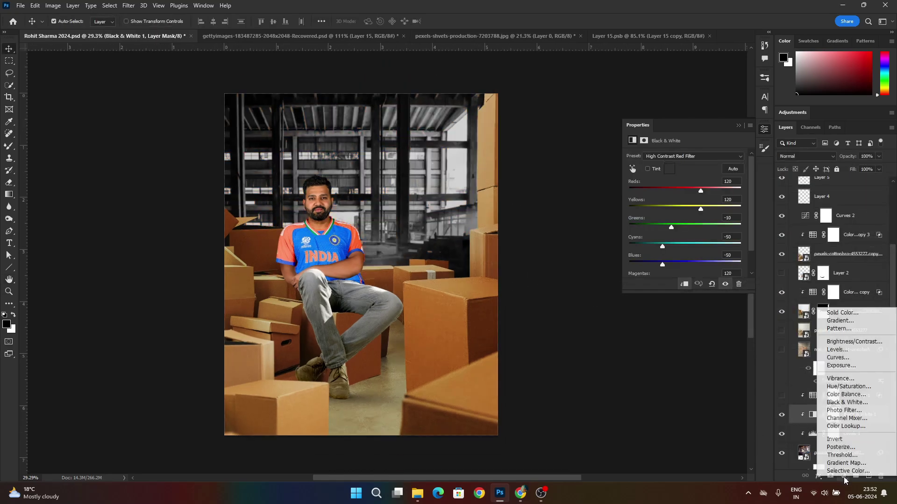
pyautogui.click(844, 410)
pyautogui.click(696, 156)
pyautogui.click(680, 169)
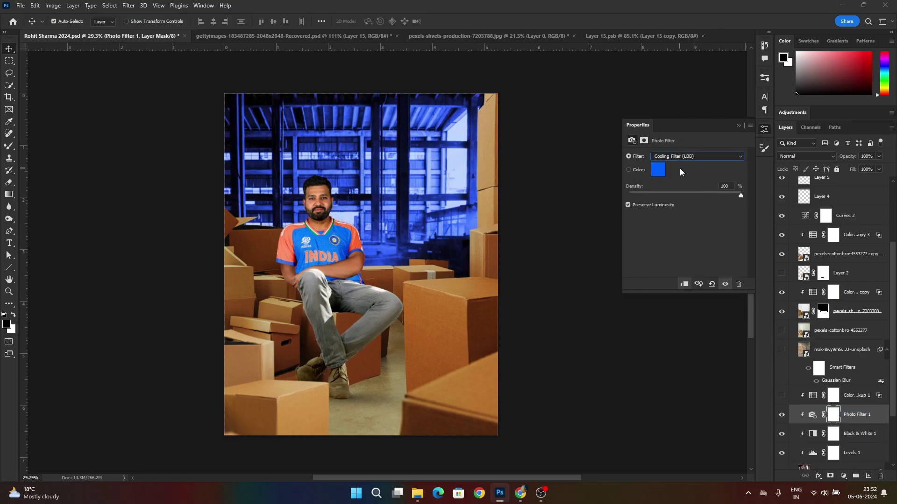
# Step: Cycle through the Photo Filter presets on the warehouse image and choose Deep Yellow
pyautogui.press('Down')
pyautogui.press('Down')
pyautogui.press('Down')
pyautogui.press('Down')
pyautogui.press('Down')
pyautogui.press('Down')
pyautogui.press('Down')
pyautogui.press('Down')
pyautogui.press('Down')
pyautogui.press('Down')
pyautogui.press('Down')
pyautogui.press('Down')
pyautogui.press('Down')
pyautogui.press('Down')
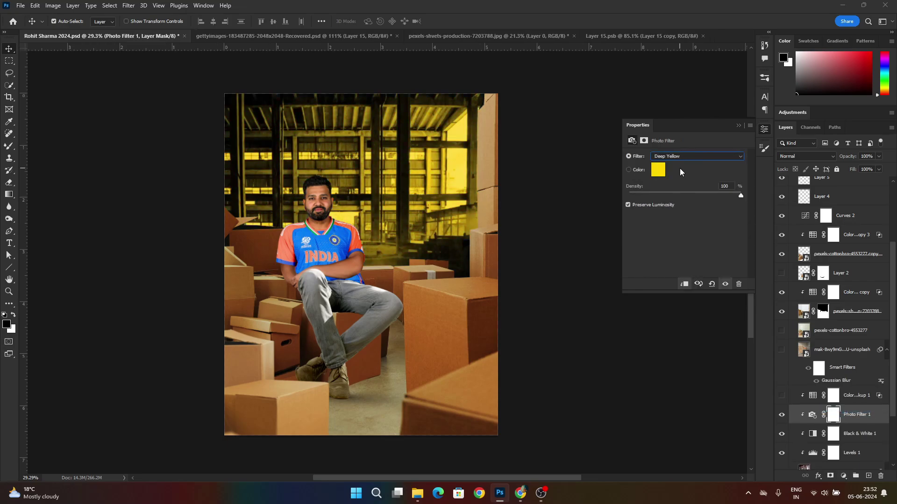
# Step: Hide Photo Filter 1, show Color Lookup 1 again and recheck its blending options
pyautogui.click(782, 415)
pyautogui.click(782, 396)
pyautogui.click(821, 388)
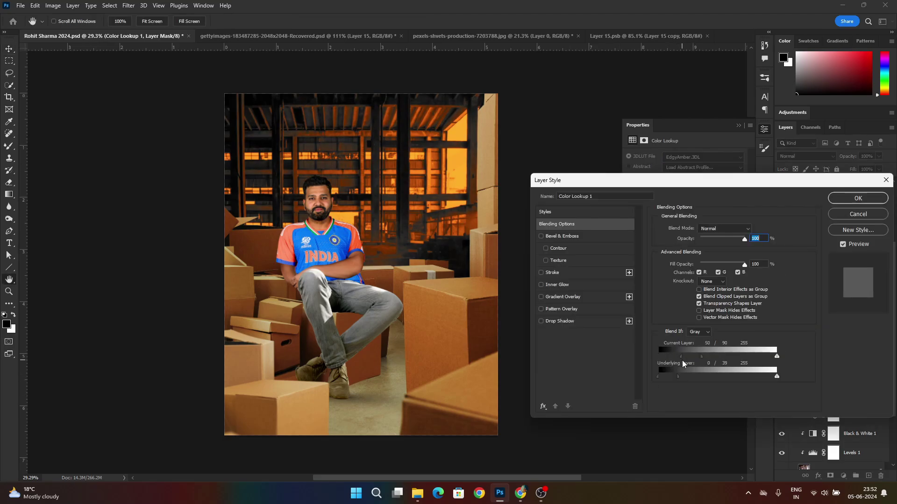
pyautogui.click(857, 198)
# Step: Add an Exposure adjustment above Photo Filter 1 on the warehouse image and try its gamma correction
pyautogui.click(855, 415)
pyautogui.click(842, 476)
pyautogui.click(838, 363)
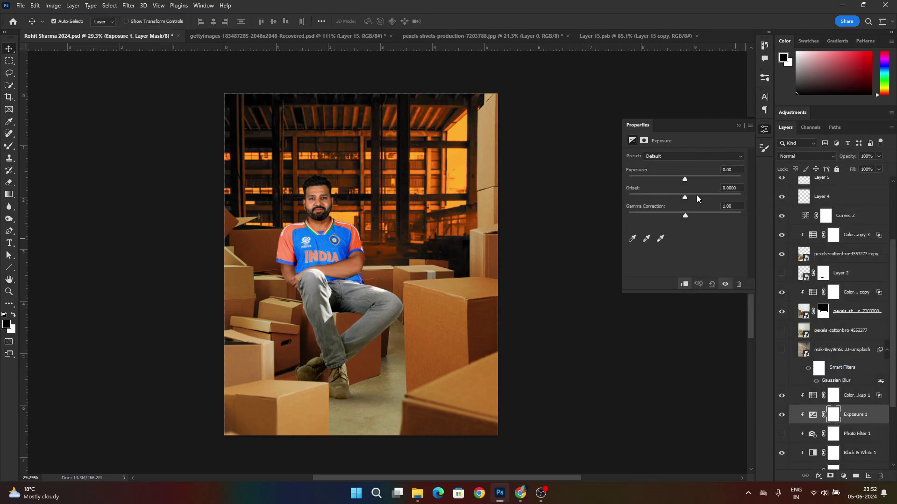
pyautogui.moveTo(685, 215)
pyautogui.mouseDown()
pyautogui.moveTo(673, 216)
pyautogui.moveTo(697, 213)
pyautogui.moveTo(684, 214)
pyautogui.mouseUp()
pyautogui.click(542, 232)
pyautogui.click(542, 233)
pyautogui.scroll(1, 542, 232)
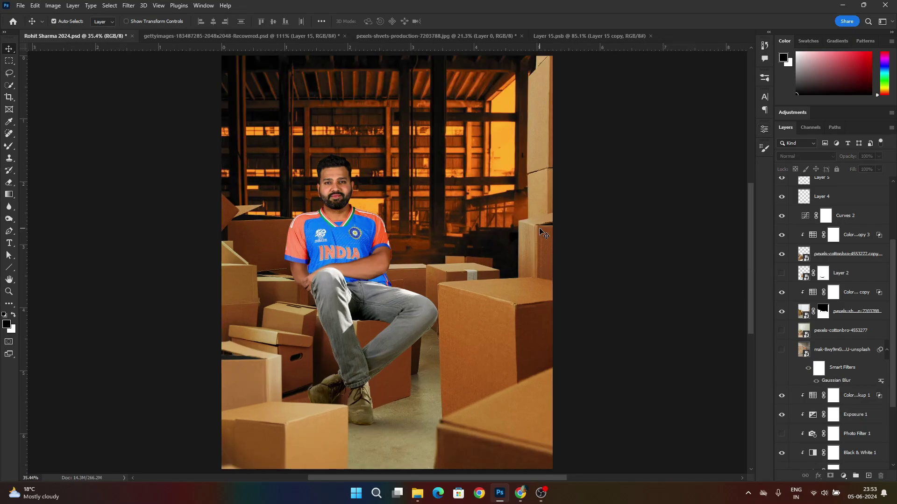
# Step: Duplicate the Color Lookup 1 copy 3 adjustment above Layer 6, clipped to the seated figure
pyautogui.click(332, 186)
pyautogui.scroll(1, 853, 256)
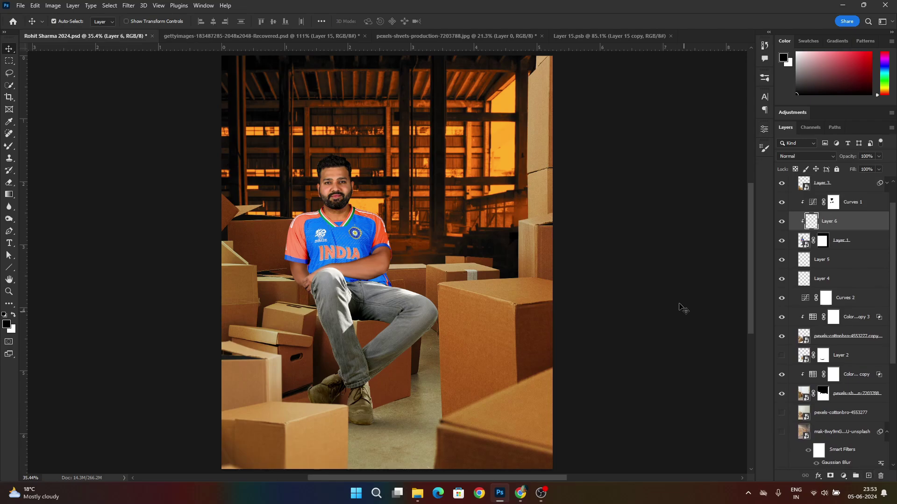
pyautogui.moveTo(851, 323); pyautogui.dragTo(836, 241)
pyautogui.scroll(1, 338, 200)
pyautogui.scroll(-1, 338, 201)
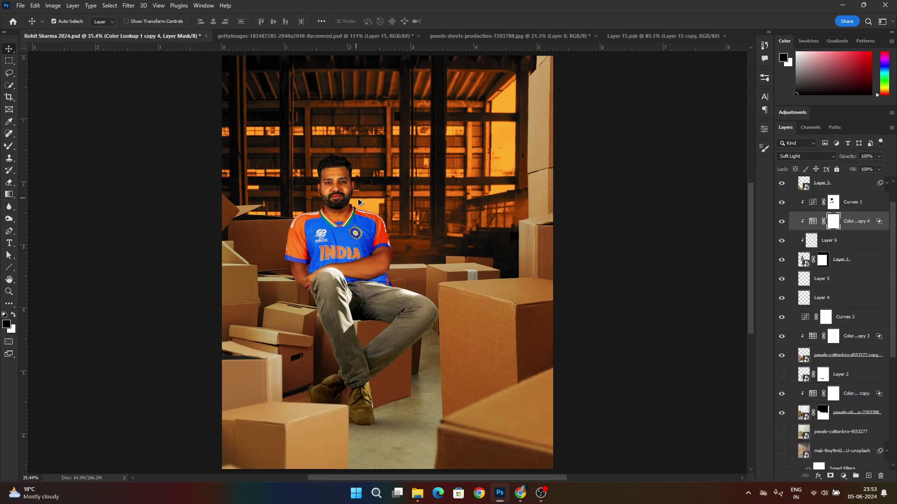
# Step: Try the Normal blend mode on Color Lookup 1 copy 4 over the figure and return it to Soft Light
pyautogui.scroll(4, 320, 205)
pyautogui.scroll(-3, 564, 213)
pyautogui.click(807, 157)
pyautogui.click(786, 164)
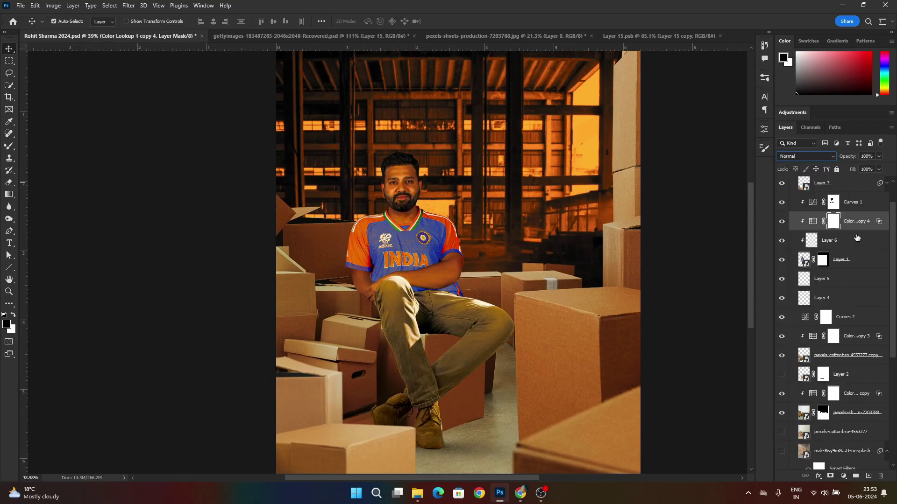
pyautogui.click(806, 156)
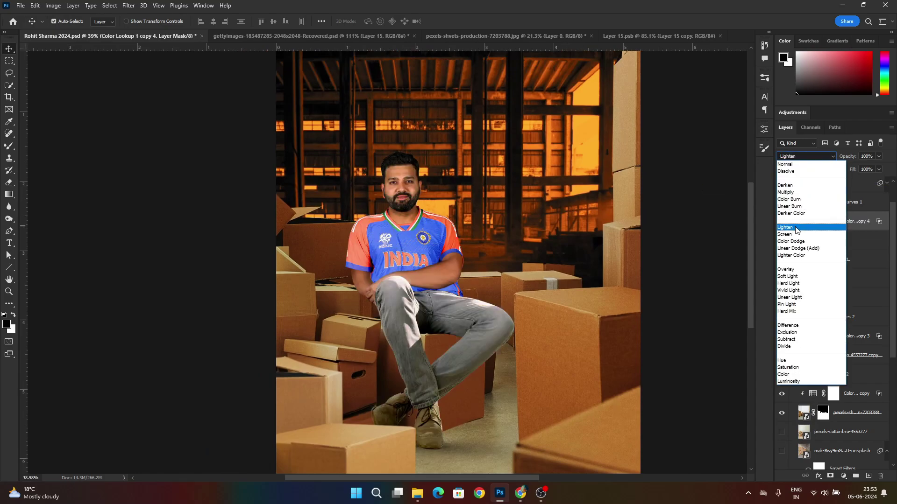
pyautogui.click(789, 277)
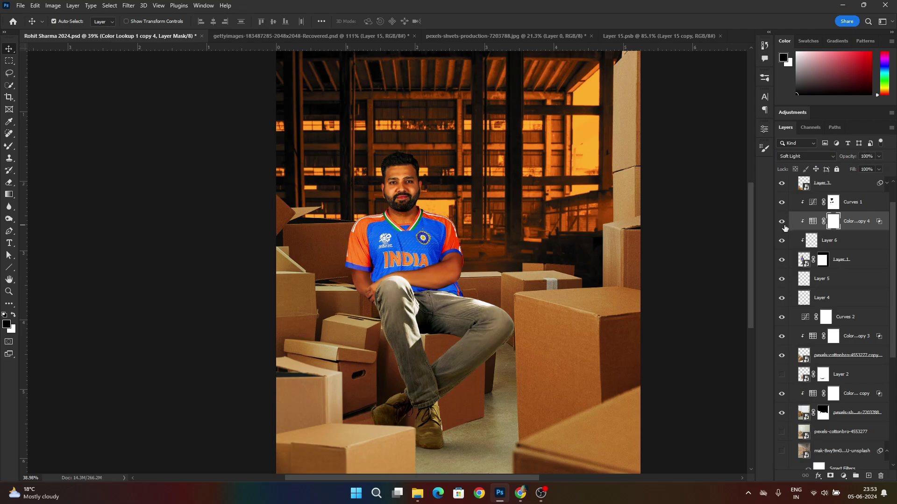
# Step: Reset the Blend If sliders of Color Lookup 1 copy 4 to the full 0 to 255 range for both layers
pyautogui.moveTo(402, 188); pyautogui.dragTo(652, 200)
pyautogui.doubleClick(879, 222)
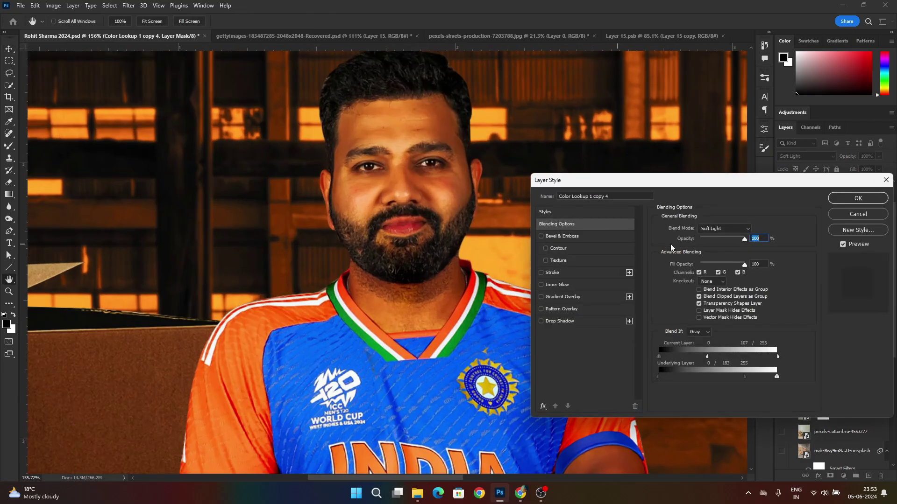
pyautogui.moveTo(726, 376); pyautogui.dragTo(658, 376)
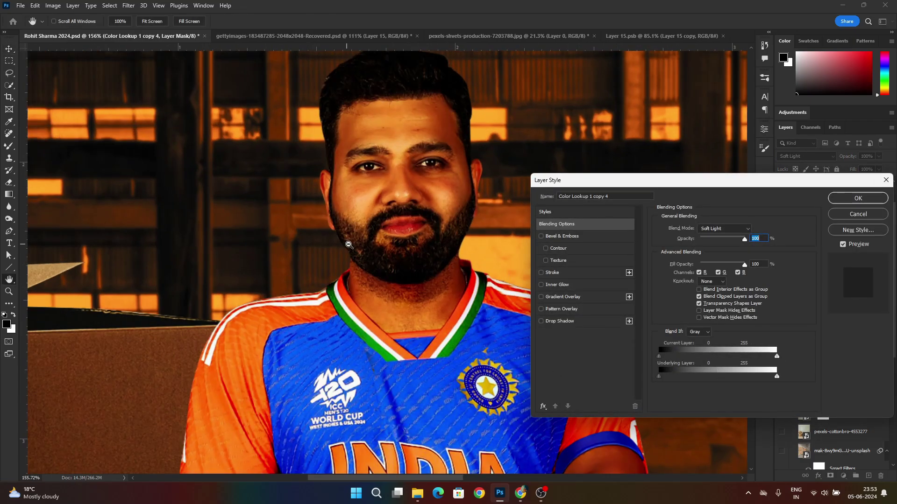
pyautogui.moveTo(349, 244); pyautogui.dragTo(80, 245)
pyautogui.moveTo(465, 320); pyautogui.dragTo(386, 276)
pyautogui.press('space')
pyautogui.keyDown('alt'); pyautogui.click(660, 377); pyautogui.keyUp('alt')
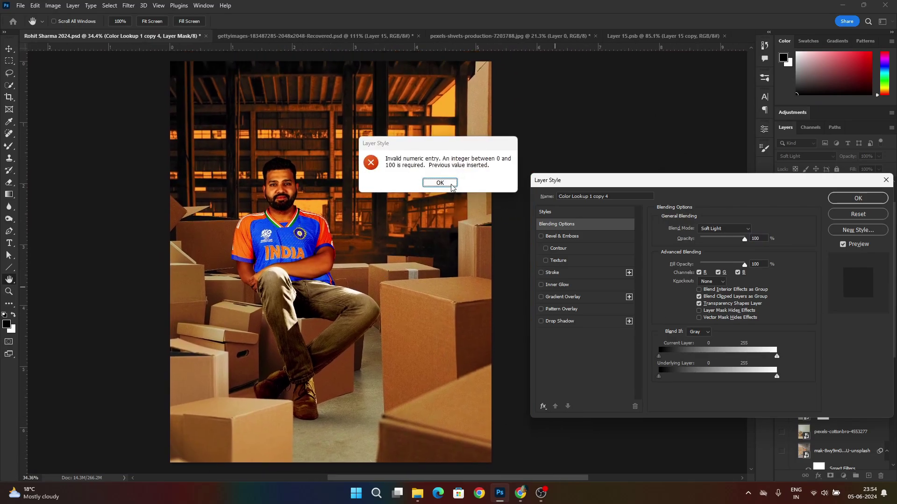
pyautogui.click(439, 182)
# Step: Split Color Lookup 1 copy 4's underlying Blend If shadows to 0/163 and adjust the current layer's shadow split and underlying highlights
pyautogui.moveTo(659, 377); pyautogui.dragTo(732, 383)
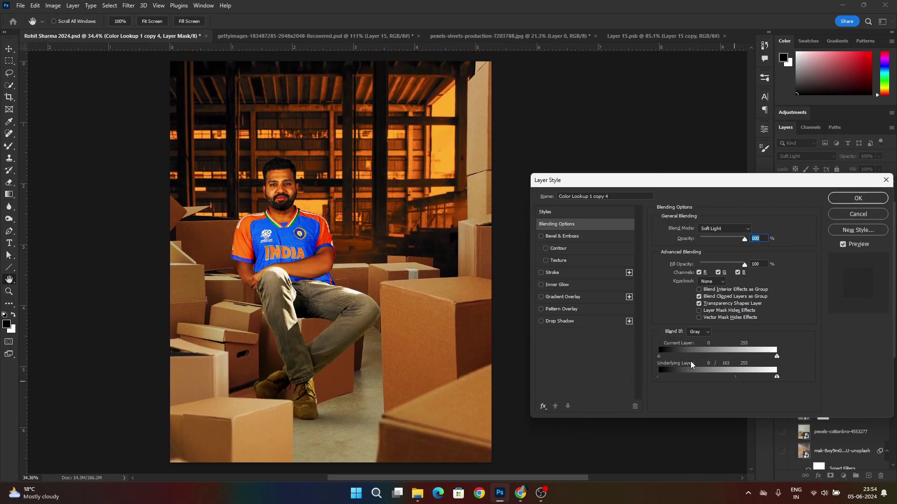
pyautogui.moveTo(659, 357)
pyautogui.mouseDown()
pyautogui.moveTo(743, 365)
pyautogui.moveTo(658, 357)
pyautogui.mouseUp()
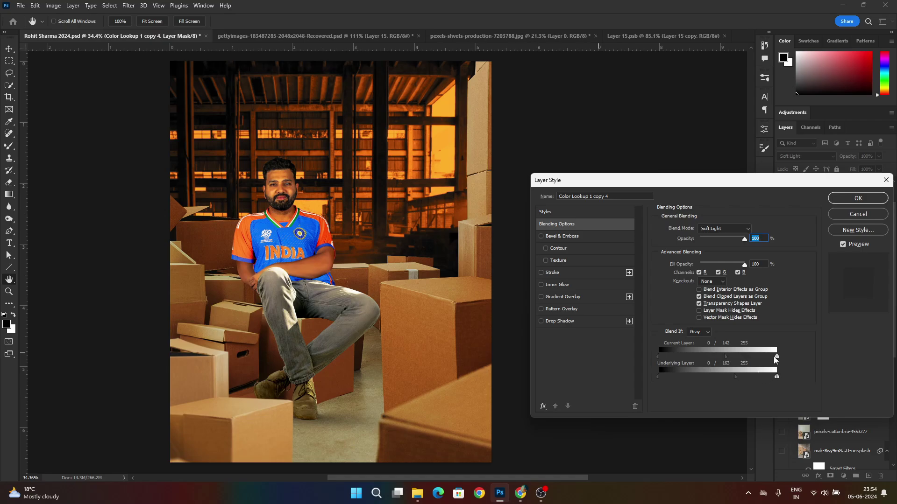
pyautogui.moveTo(725, 357); pyautogui.dragTo(704, 357)
pyautogui.moveTo(777, 376); pyautogui.dragTo(713, 377)
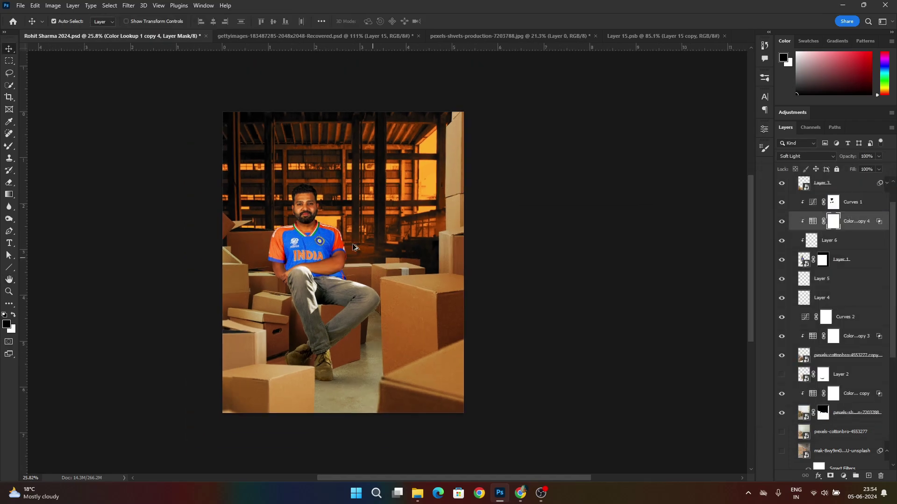
# Step: Add a Hue/Saturation adjustment above Color Lookup 1 over the warehouse image
pyautogui.scroll(3, 352, 244)
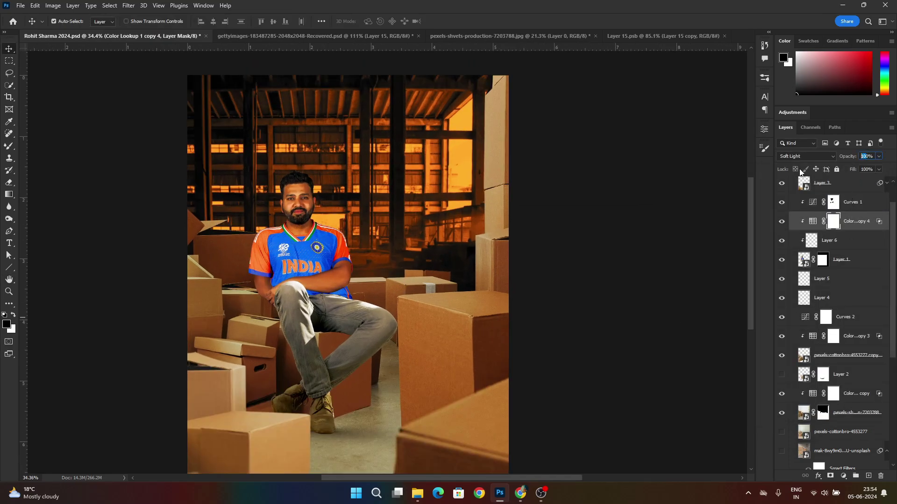
pyautogui.hotkey('ctrl', '0')
pyautogui.scroll(-1, 345, 179)
pyautogui.click(464, 173)
pyautogui.click(836, 339)
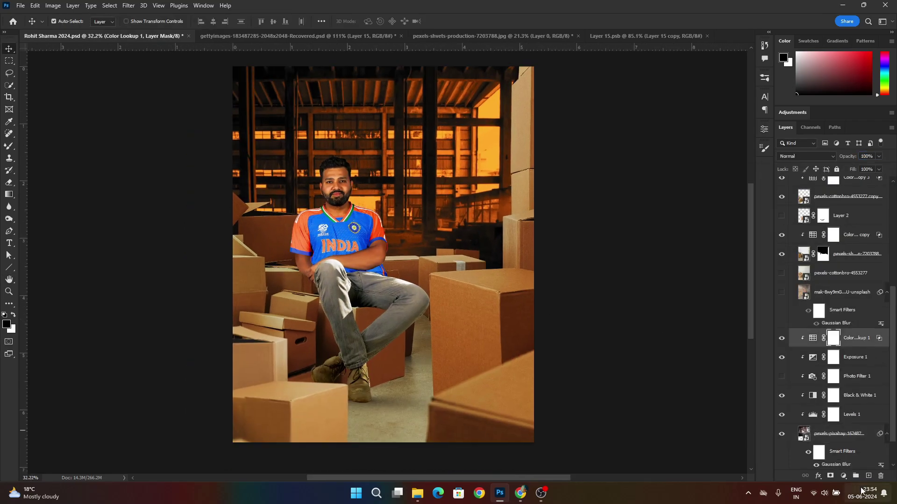
pyautogui.click(843, 476)
pyautogui.click(849, 387)
# Step: Set the Hue/Saturation adjustment's saturation to -41 and lightness to +9, leaving Colorize off
pyautogui.click(676, 240)
pyautogui.click(676, 241)
pyautogui.moveTo(685, 191)
pyautogui.mouseDown()
pyautogui.moveTo(676, 184)
pyautogui.moveTo(684, 190)
pyautogui.mouseUp()
pyautogui.moveTo(685, 209); pyautogui.dragTo(690, 228)
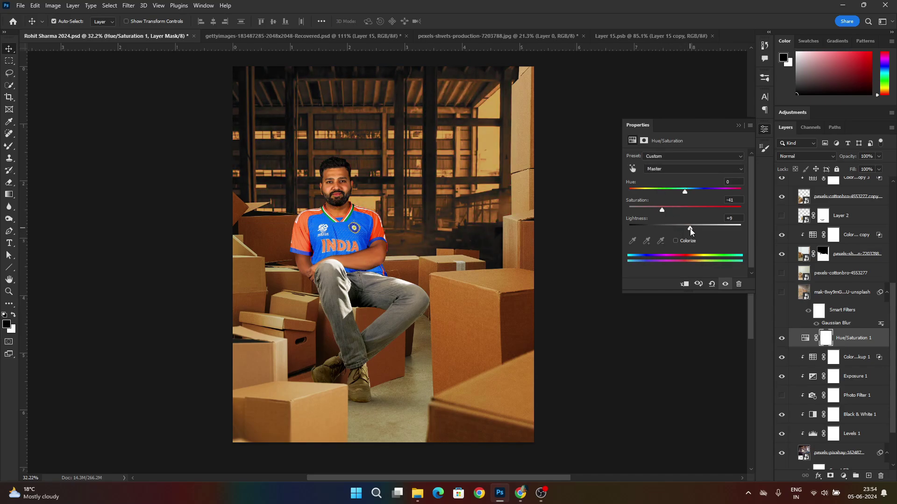
pyautogui.click(738, 125)
pyautogui.hotkey('ctrl', '0')
# Step: Create a new layer above Curves 1 and clip it to the seated figure
pyautogui.click(343, 208)
pyautogui.scroll(14, 342, 208)
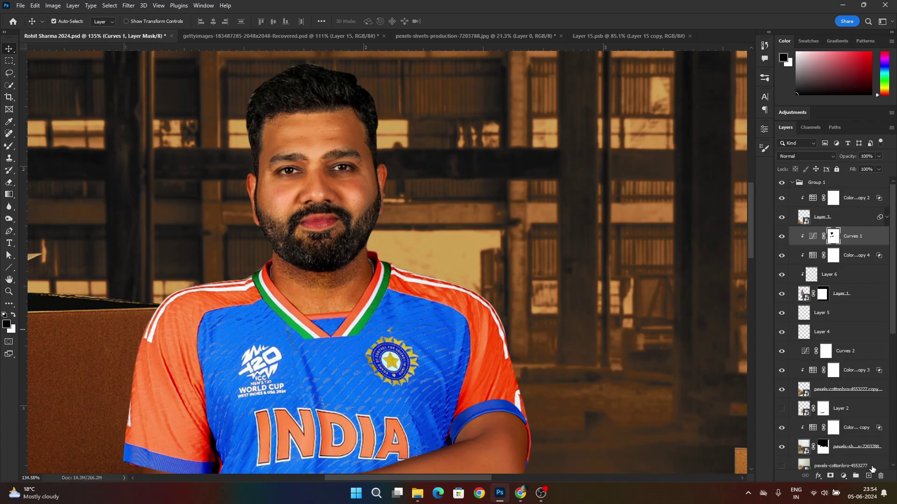
pyautogui.click(869, 475)
pyautogui.rightClick(843, 238)
pyautogui.click(794, 295)
# Step: Fill the new clipped layer with 50% gray (#808080) and set its blend mode to Overlay
pyautogui.click(7, 324)
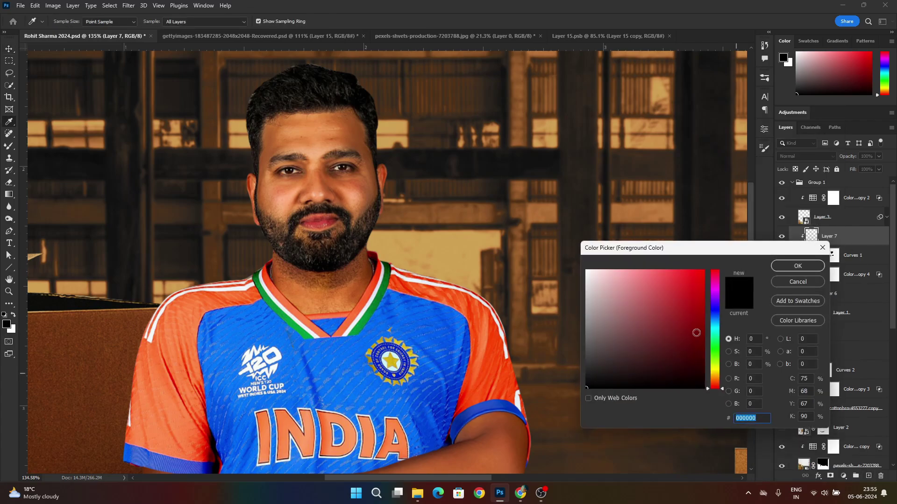
pyautogui.write('808080')
pyautogui.press('Return')
pyautogui.press('v')
pyautogui.hotkey('alt', 'BackSpace')
pyautogui.click(806, 156)
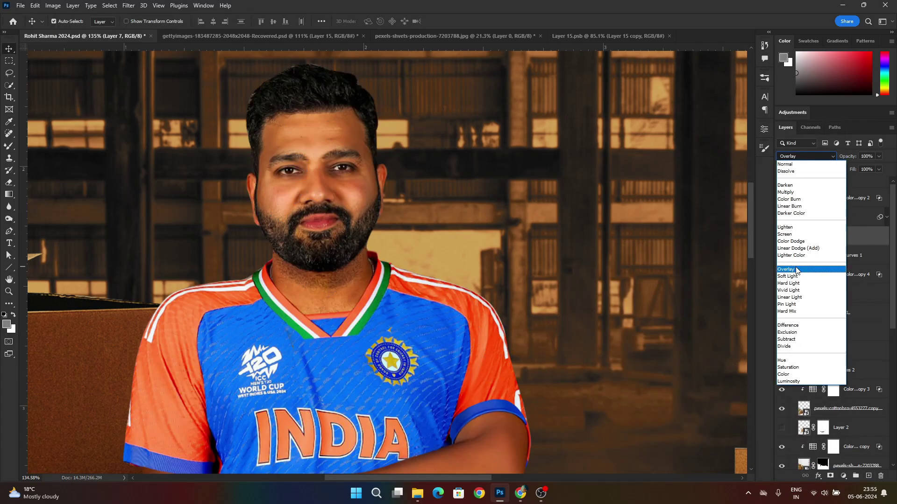
pyautogui.click(797, 263)
# Step: Set up the Burn tool with the Midtones range, 20% exposure and a size 25 brush for shading the face
pyautogui.rightClick(9, 220)
pyautogui.click(38, 227)
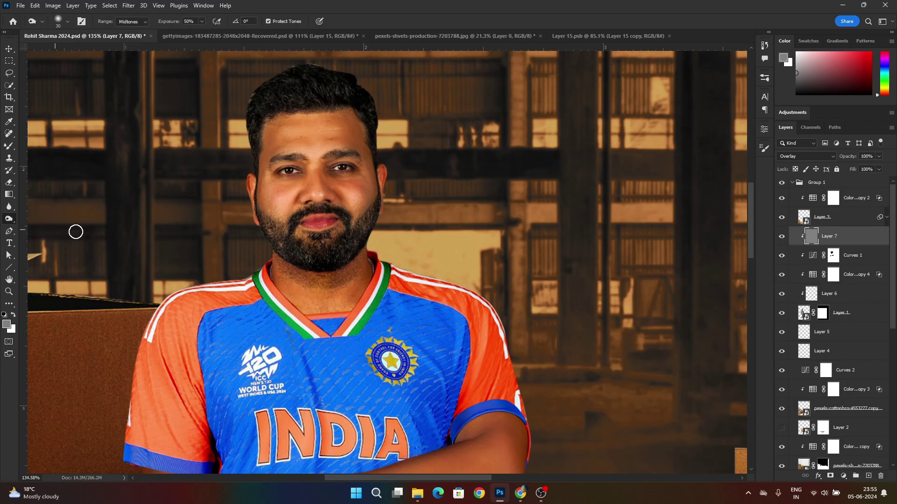
pyautogui.scroll(8, 320, 155)
pyautogui.scroll(1, 355, 252)
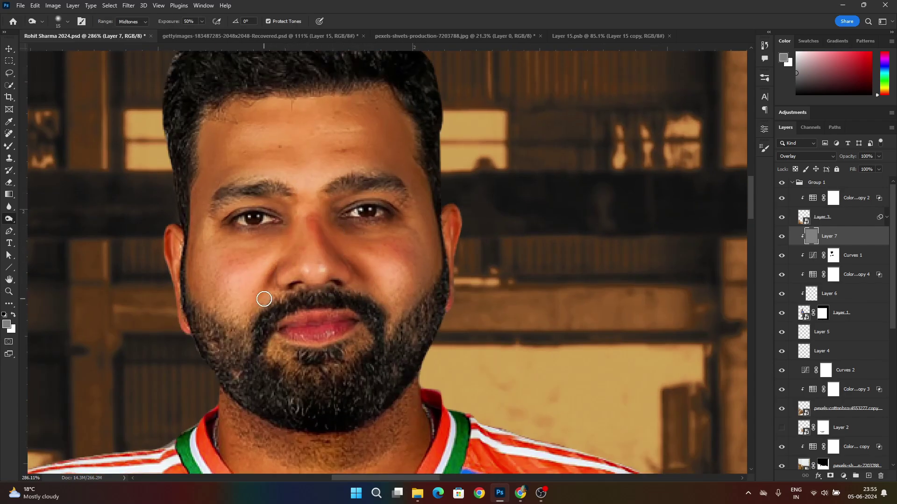
pyautogui.scroll(-10, 364, 260)
pyautogui.scroll(8, 416, 253)
pyautogui.scroll(4, 417, 252)
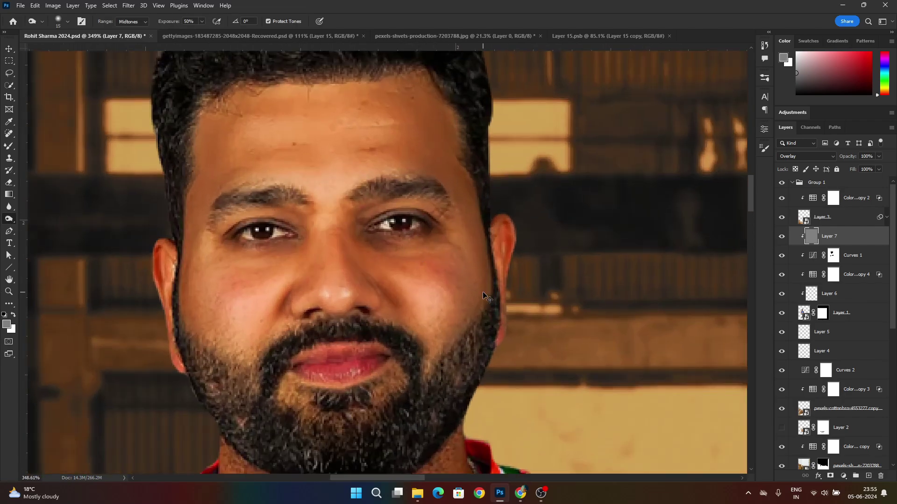
pyautogui.scroll(-1, 429, 292)
pyautogui.press(']')
pyautogui.press(']')
pyautogui.press(']')
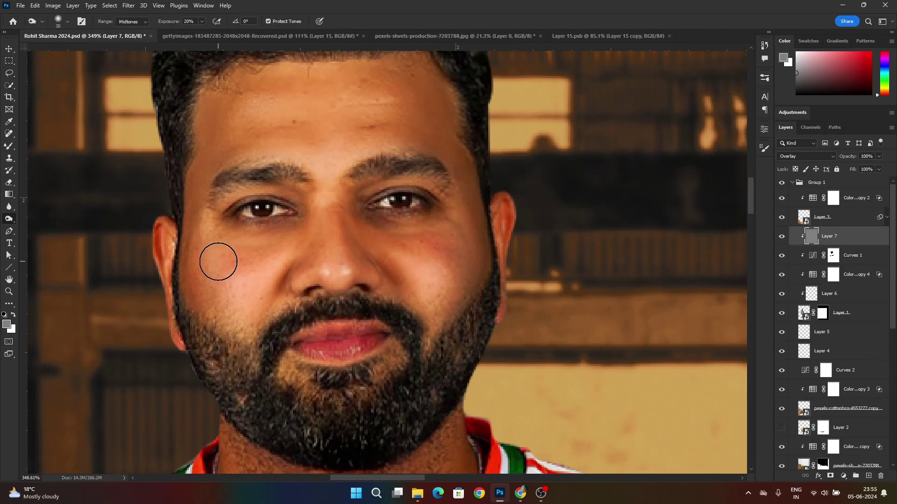
pyautogui.press('[')
pyautogui.scroll(-6, 407, 374)
pyautogui.scroll(-6, 299, 156)
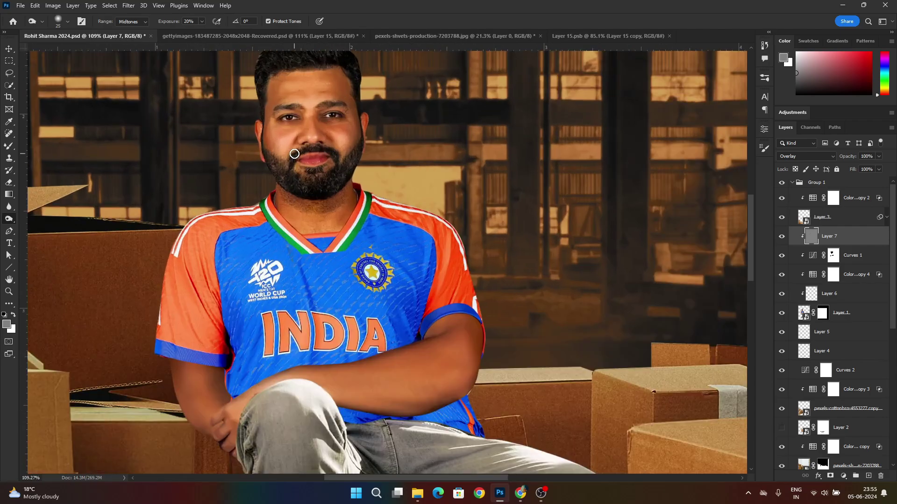
# Step: Burn the neck just below the beard on Layer 7 at 20% exposure
pyautogui.scroll(5, 292, 199)
pyautogui.moveTo(320, 199)
pyautogui.mouseDown()
pyautogui.moveTo(314, 286)
pyautogui.moveTo(308, 186)
pyautogui.moveTo(332, 228)
pyautogui.mouseUp()
pyautogui.press(']')
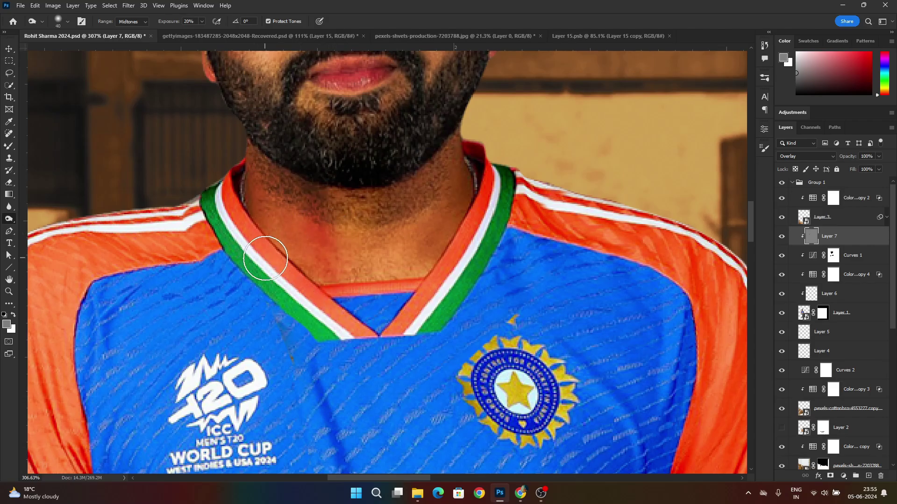
# Step: Burn the sleeve cuff and lower arm beside the cardboard boxes at 20% exposure, using size 50 and 60 brushes
pyautogui.scroll(-6, 357, 271)
pyautogui.scroll(4, 356, 366)
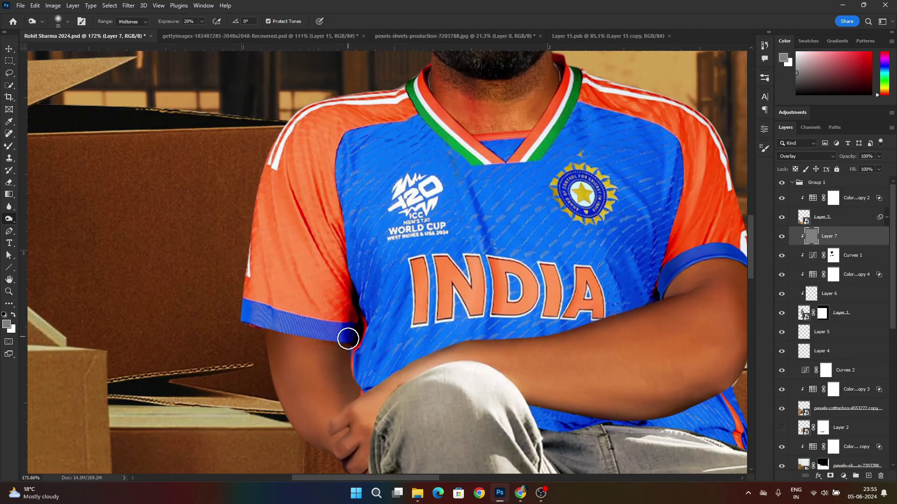
pyautogui.press(']')
pyautogui.press(']')
pyautogui.press(']')
pyautogui.press(']')
pyautogui.moveTo(258, 337)
pyautogui.mouseDown()
pyautogui.moveTo(245, 379)
pyautogui.moveTo(317, 454)
pyautogui.mouseUp()
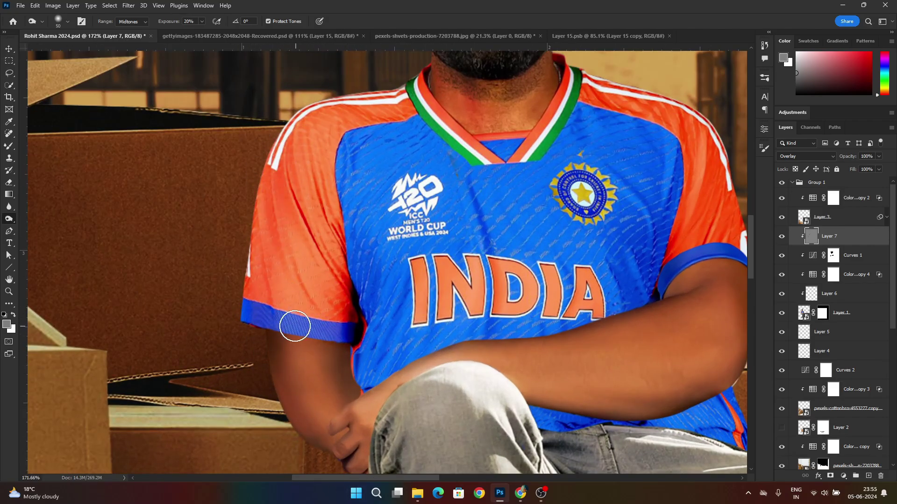
pyautogui.moveTo(295, 326); pyautogui.dragTo(340, 432)
pyautogui.scroll(3, 308, 337)
pyautogui.press(']')
pyautogui.moveTo(388, 168)
pyautogui.mouseDown()
pyautogui.moveTo(253, 254)
pyautogui.moveTo(300, 238)
pyautogui.moveTo(318, 454)
pyautogui.mouseUp()
# Step: Burn the shadowed side of the jersey from the shoulder to the waist with a size 100 brush
pyautogui.scroll(-5, 312, 337)
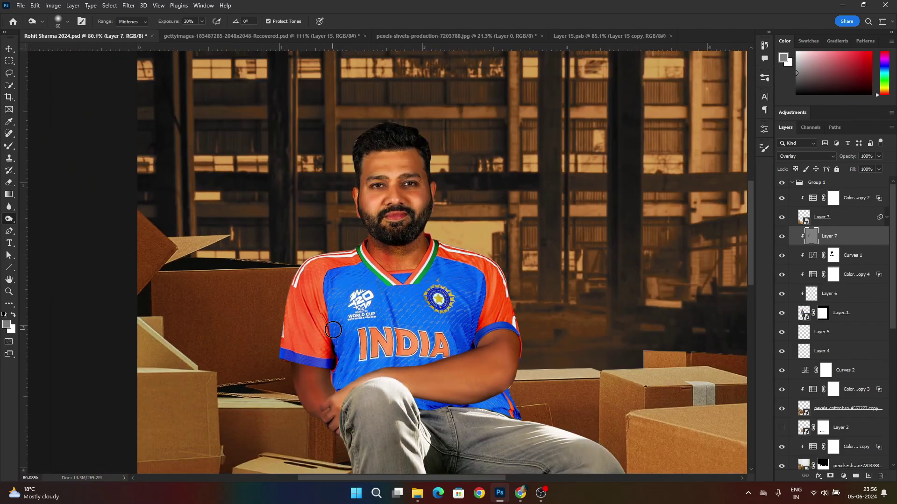
pyautogui.scroll(-1, 334, 329)
pyautogui.scroll(1, 393, 317)
pyautogui.scroll(-1, 389, 315)
pyautogui.press(']')
pyautogui.press(']')
pyautogui.press(']')
pyautogui.press(']')
pyautogui.moveTo(318, 241); pyautogui.dragTo(335, 355)
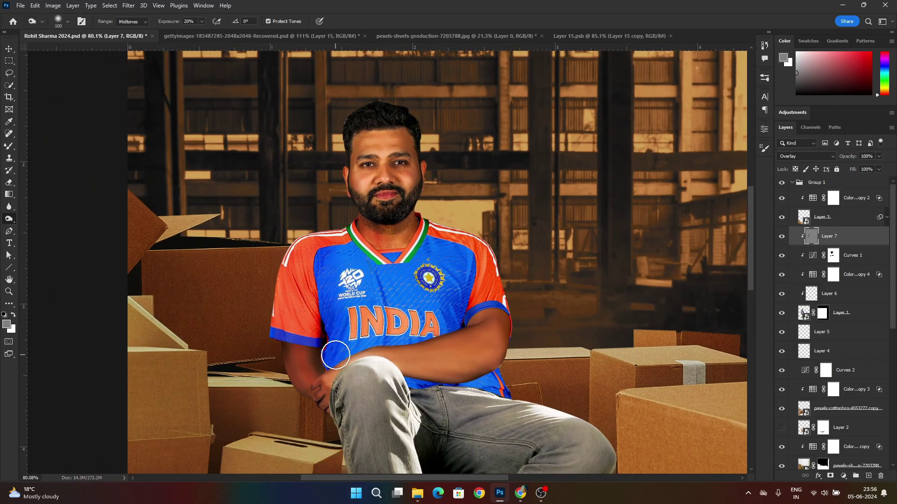
# Step: Raise the burn exposure to 50% and darken the jeans from the knee down to the boots
pyautogui.scroll(-9, 355, 336)
pyautogui.press('5')
pyautogui.moveTo(356, 195)
pyautogui.mouseDown()
pyautogui.moveTo(411, 452)
pyautogui.moveTo(287, 445)
pyautogui.mouseUp()
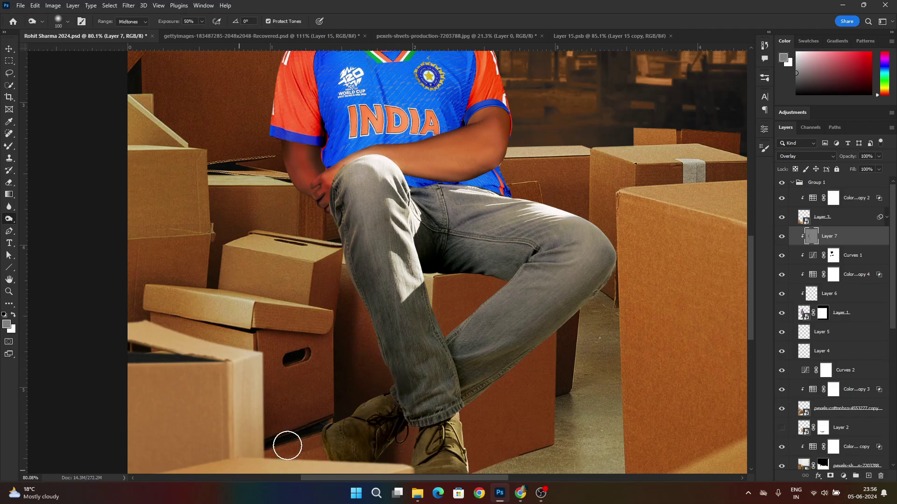
pyautogui.scroll(-1, 287, 446)
pyautogui.moveTo(373, 212); pyautogui.dragTo(438, 438)
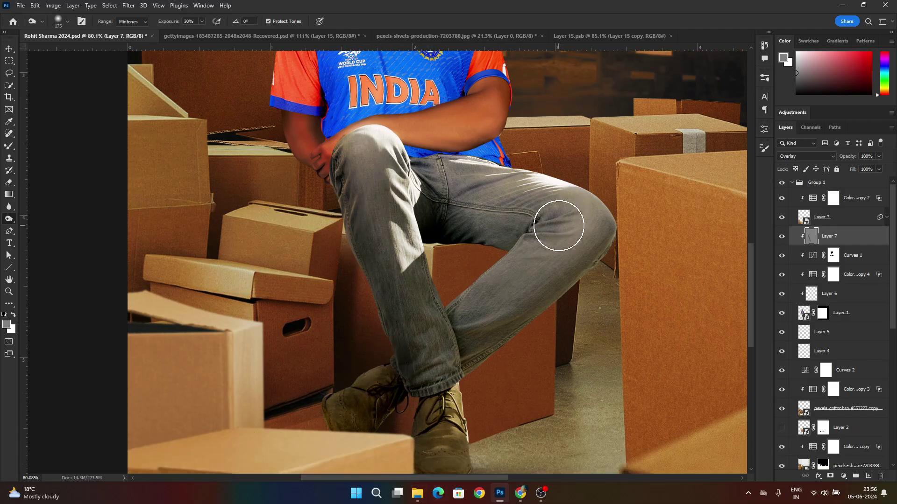
# Step: Burn the crossed thigh and the lower legs of the jeans with a size 150 brush at 30% exposure
pyautogui.press('[')
pyautogui.moveTo(479, 211); pyautogui.dragTo(557, 232)
pyautogui.moveTo(415, 330)
pyautogui.mouseDown()
pyautogui.moveTo(549, 217)
pyautogui.moveTo(401, 154)
pyautogui.mouseUp()
pyautogui.scroll(2, 367, 206)
pyautogui.scroll(3, 367, 206)
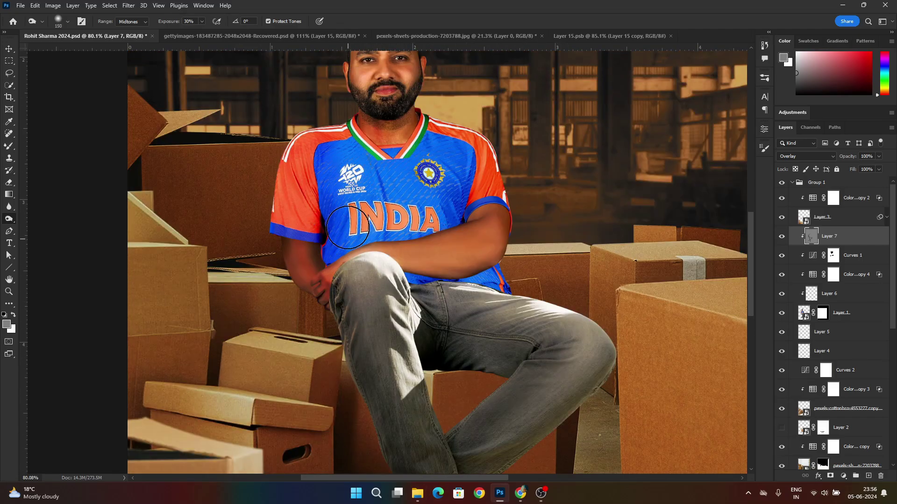
# Step: Soften the burn along the jersey's shadowed side by painting gray with a size 150 Brush at 50% opacity
pyautogui.scroll(-10, 420, 238)
pyautogui.scroll(4, 405, 239)
pyautogui.scroll(3, 406, 211)
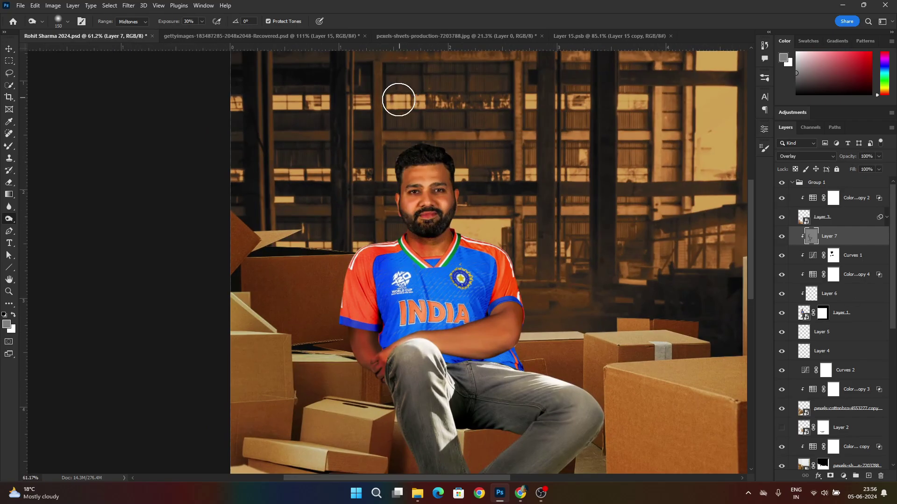
pyautogui.scroll(-2, 504, 234)
pyautogui.scroll(4, 441, 208)
pyautogui.scroll(2, 427, 345)
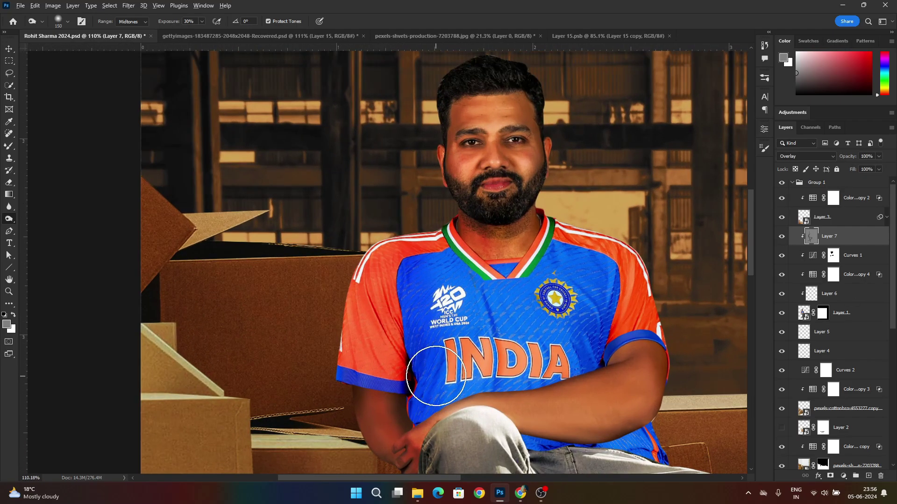
pyautogui.press('b')
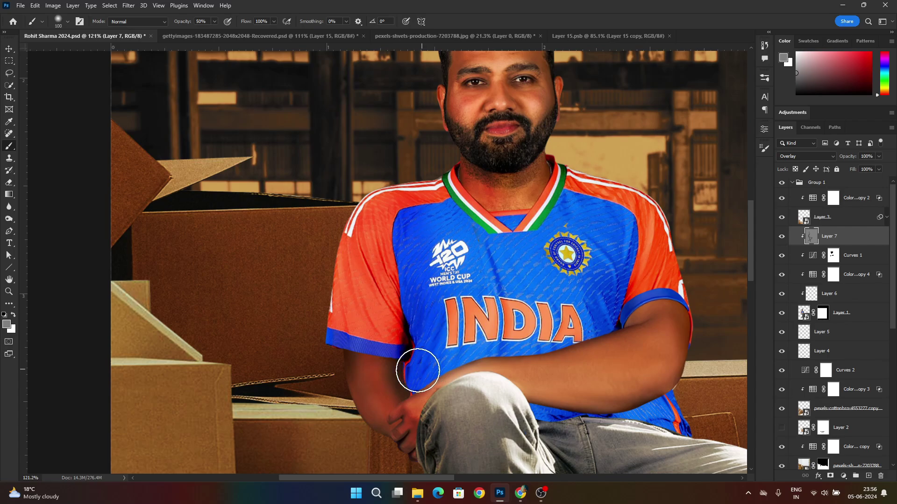
pyautogui.press(']')
pyautogui.press(']')
pyautogui.moveTo(414, 365)
pyautogui.mouseDown()
pyautogui.moveTo(418, 338)
pyautogui.moveTo(417, 371)
pyautogui.moveTo(427, 224)
pyautogui.mouseUp()
# Step: Compare the figure with and without the Layer 7 shading by toggling the layer's visibility
pyautogui.hotkey('ctrl', '0')
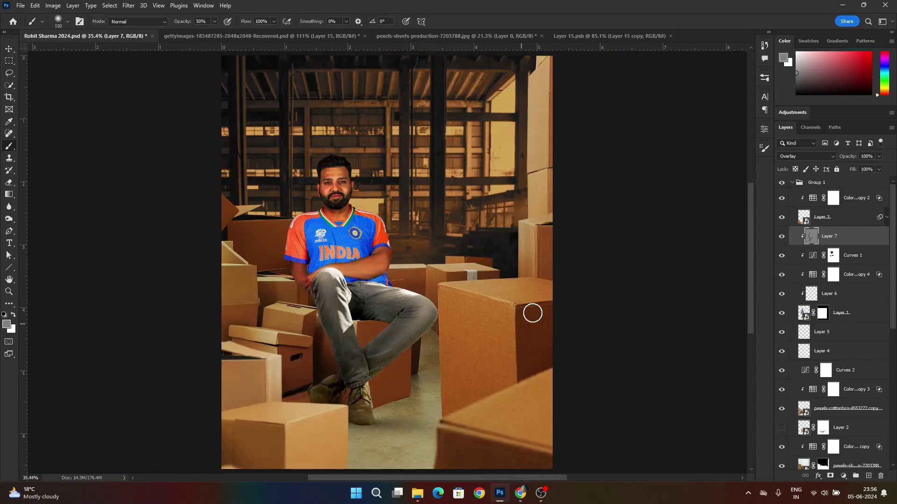
pyautogui.scroll(4, 304, 269)
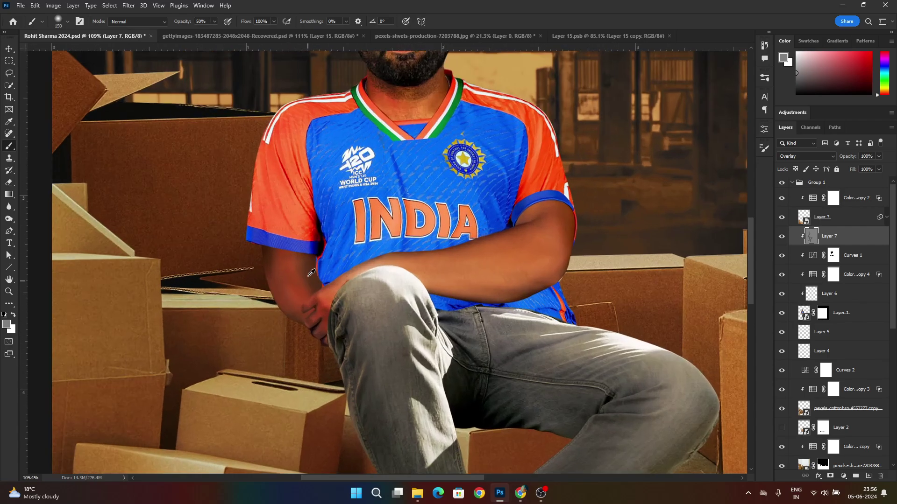
pyautogui.click(782, 237)
pyautogui.click(782, 236)
pyautogui.hotkey('ctrl', '0')
# Step: Burn the folds of the jeans where the legs cross and behind the knee at 30% exposure with a smaller brush
pyautogui.scroll(3, 387, 367)
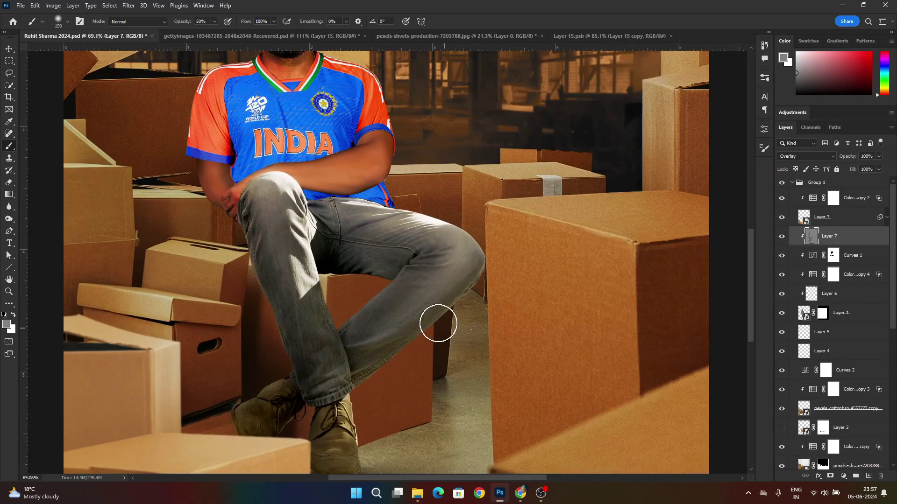
pyautogui.click(8, 210)
pyautogui.click(9, 219)
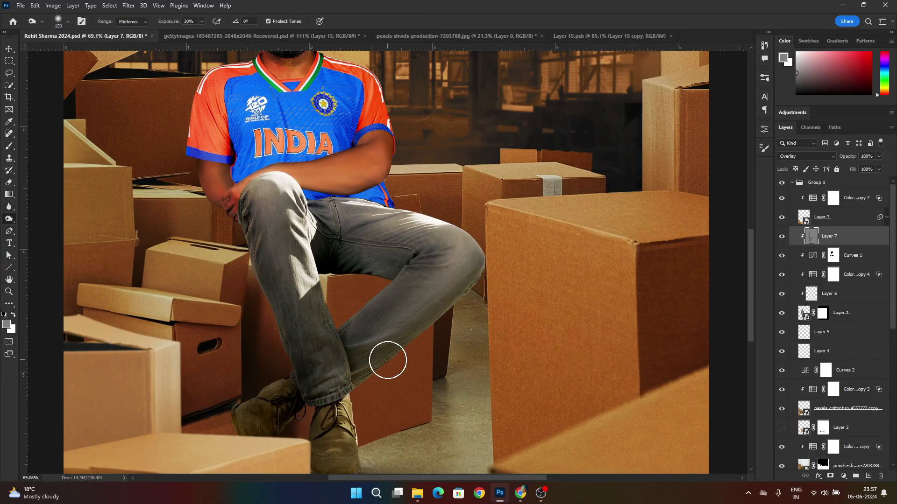
pyautogui.scroll(-1, 355, 346)
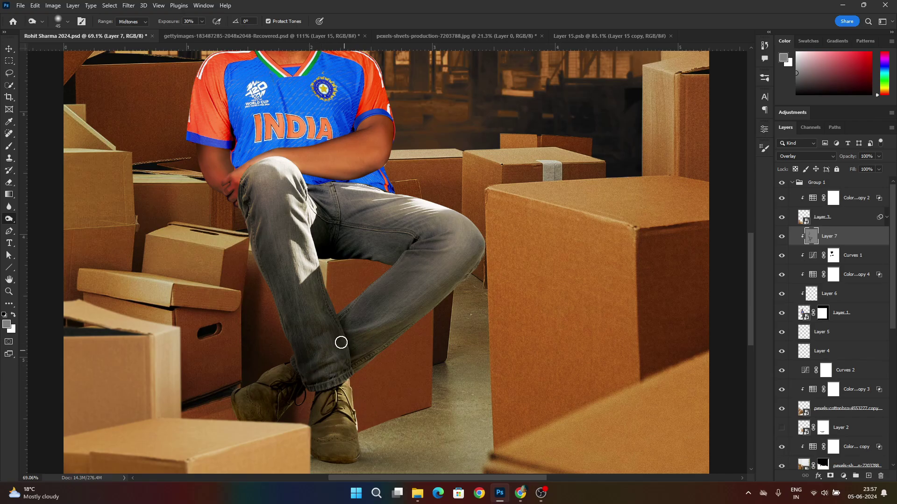
pyautogui.scroll(1, 303, 267)
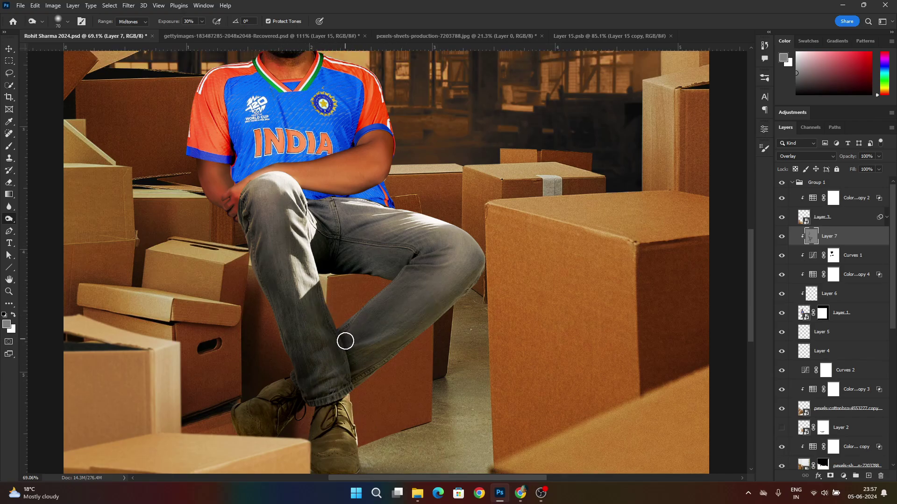
pyautogui.press(']')
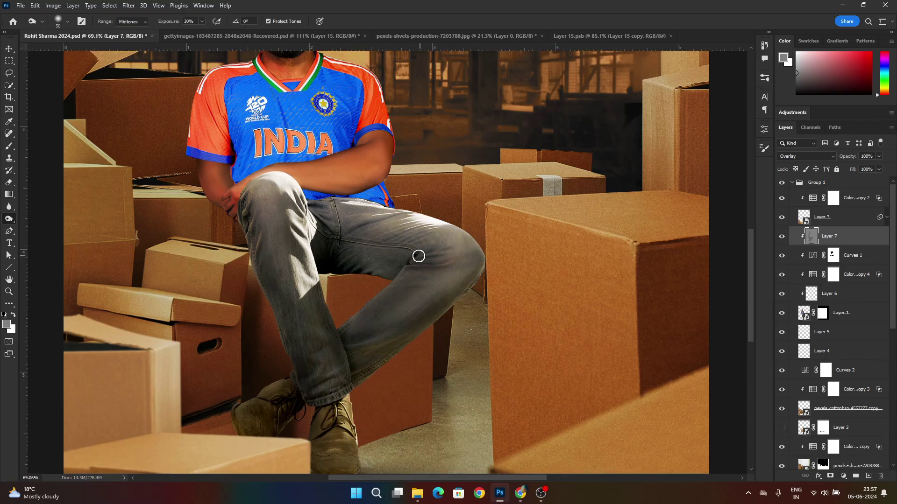
pyautogui.moveTo(527, 337)
pyautogui.mouseDown()
pyautogui.moveTo(502, 295)
pyautogui.moveTo(536, 332)
pyautogui.mouseUp()
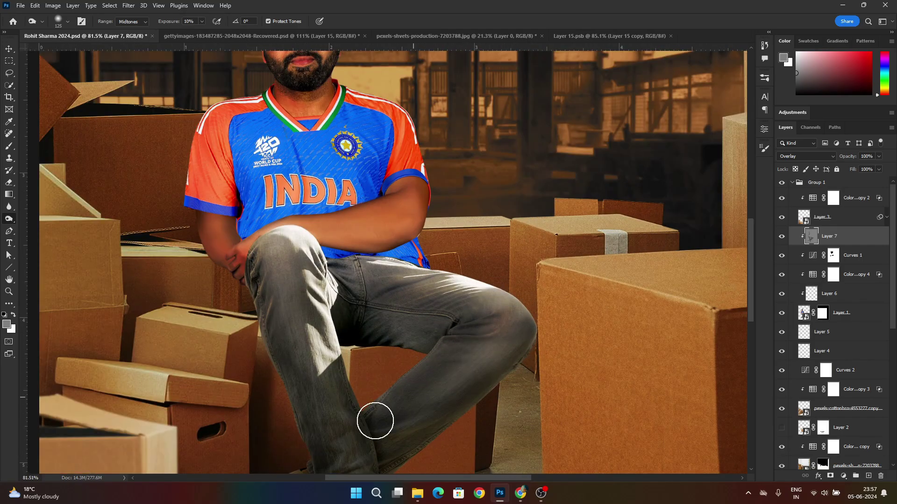
# Step: Burn the bent knee and upper thigh of the jeans at 10% exposure with a size 125 brush
pyautogui.moveTo(559, 338)
pyautogui.mouseDown()
pyautogui.moveTo(502, 351)
pyautogui.moveTo(486, 336)
pyautogui.mouseUp()
pyautogui.rightClick(422, 274)
pyautogui.click(697, 56)
pyautogui.moveTo(423, 273); pyautogui.dragTo(396, 244)
# Step: Add a clipped layer above Curves 1, fill it with 50% gray and set its blend mode to Overlay
pyautogui.scroll(6, 396, 245)
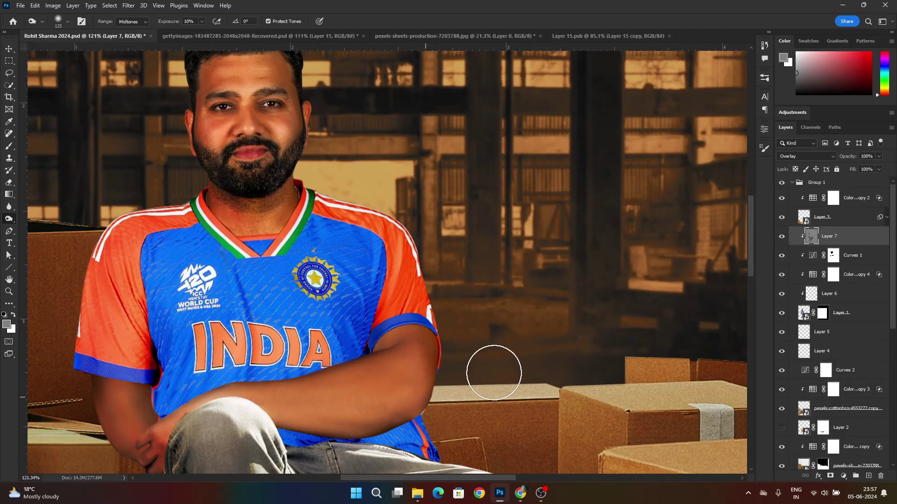
pyautogui.click(850, 254)
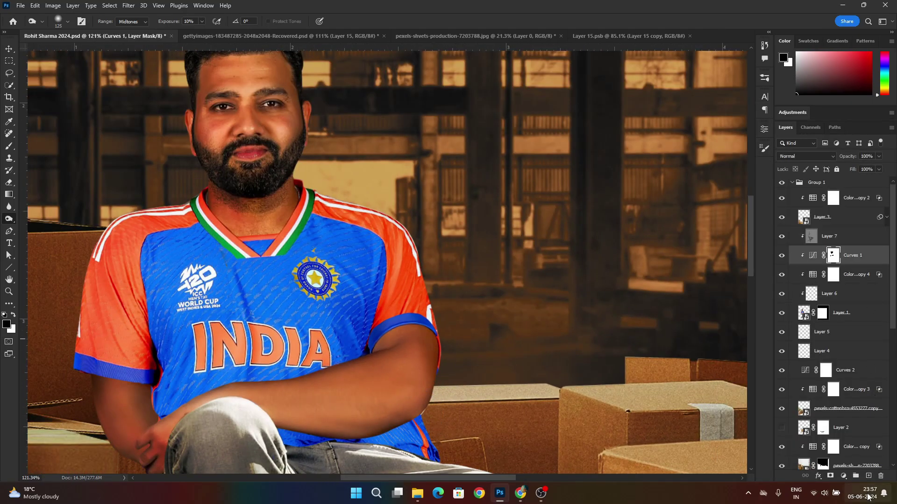
pyautogui.click(868, 476)
pyautogui.hotkey('alt', 'BackSpace')
pyautogui.click(808, 157)
pyautogui.click(794, 268)
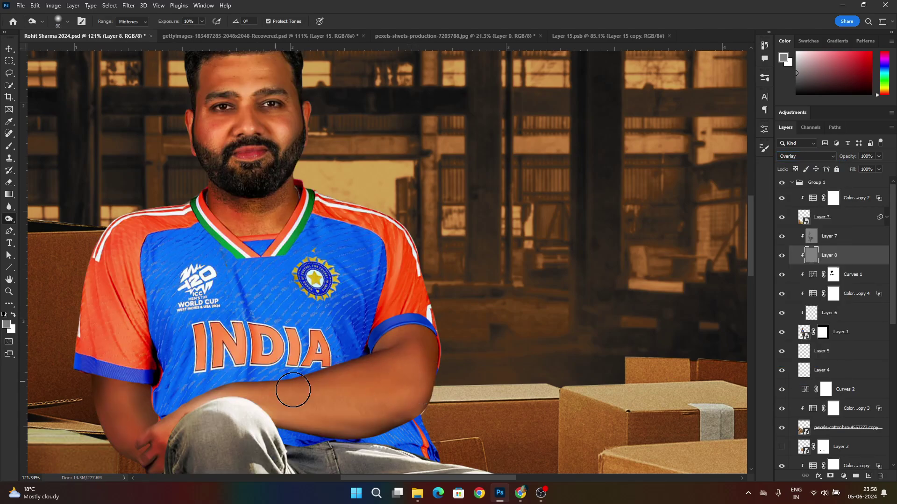
# Step: Burn the folded forearm and hand on Layer 8 at 10% exposure, undoing the unwanted forearm stroke
pyautogui.scroll(-1, 177, 401)
pyautogui.scroll(3, 194, 388)
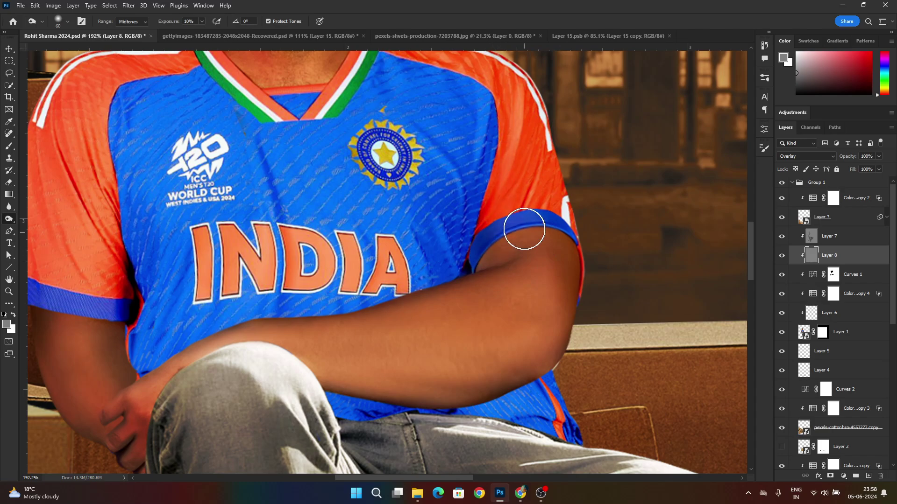
pyautogui.moveTo(540, 338); pyautogui.dragTo(481, 338)
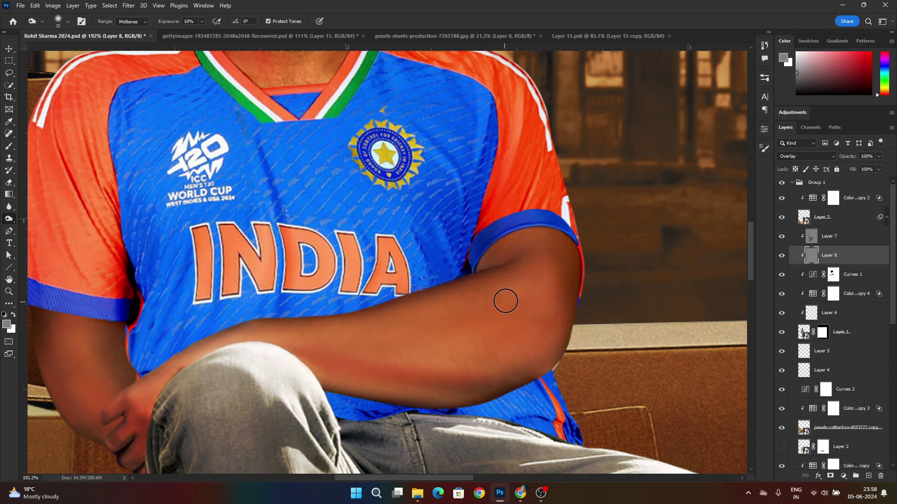
pyautogui.hotkey('ctrl', 'z')
pyautogui.scroll(-6, 500, 311)
pyautogui.scroll(8, 384, 356)
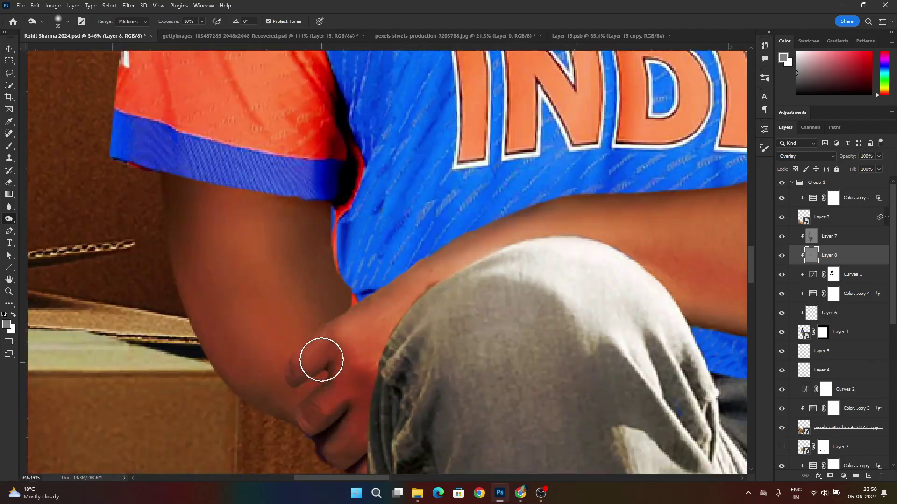
pyautogui.scroll(-4, 320, 362)
pyautogui.scroll(-8, 344, 332)
pyautogui.scroll(9, 373, 270)
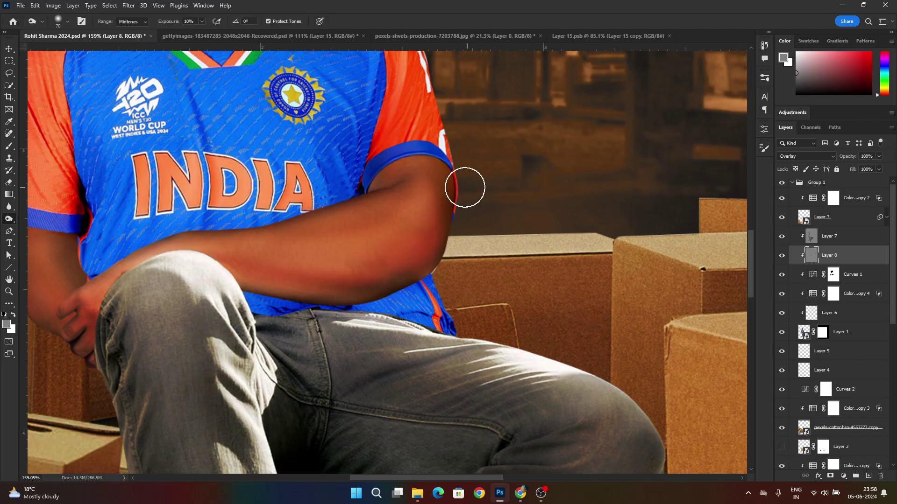
# Step: Lower Layer 8's opacity to 76% and soften the forearm shading with a gray size 80 Brush at 50% opacity
pyautogui.scroll(-5, 237, 262)
pyautogui.scroll(2, 350, 210)
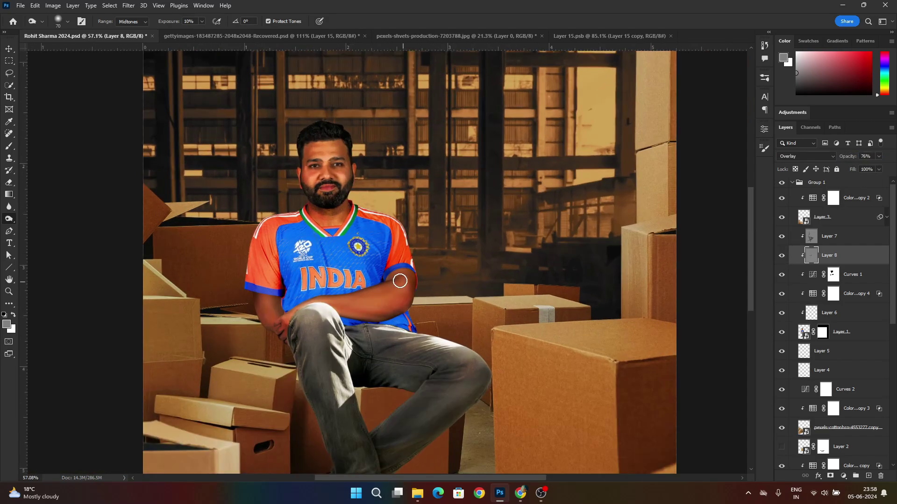
pyautogui.scroll(3, 401, 280)
pyautogui.click(10, 148)
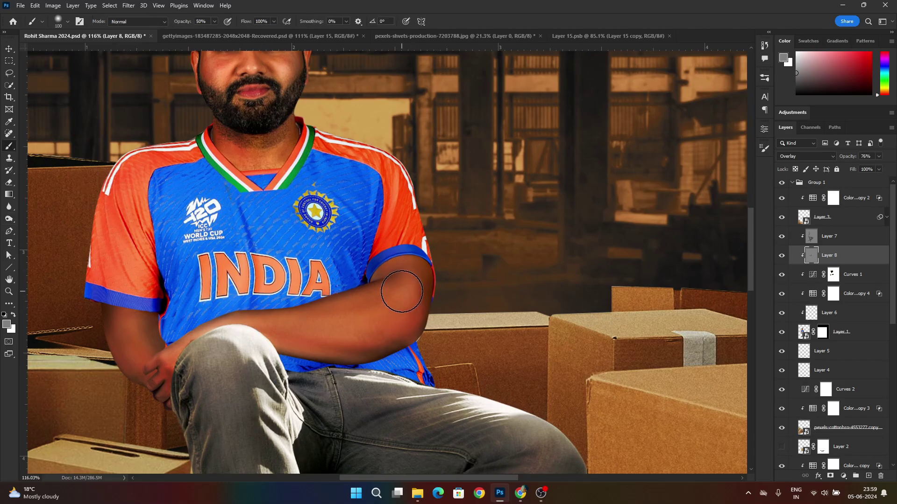
pyautogui.press('[')
pyautogui.press('[')
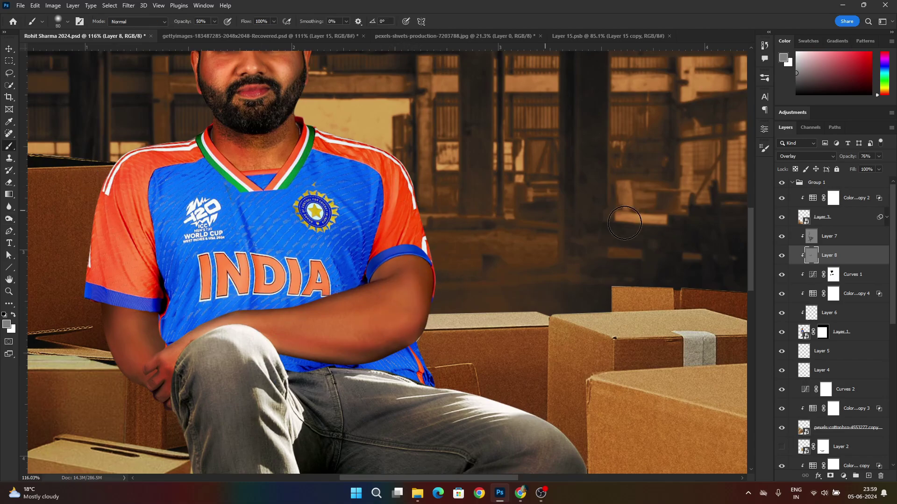
# Step: Compare the arm shading with and without Layer 8 by toggling the layer's visibility
pyautogui.hotkey('ctrl', '0')
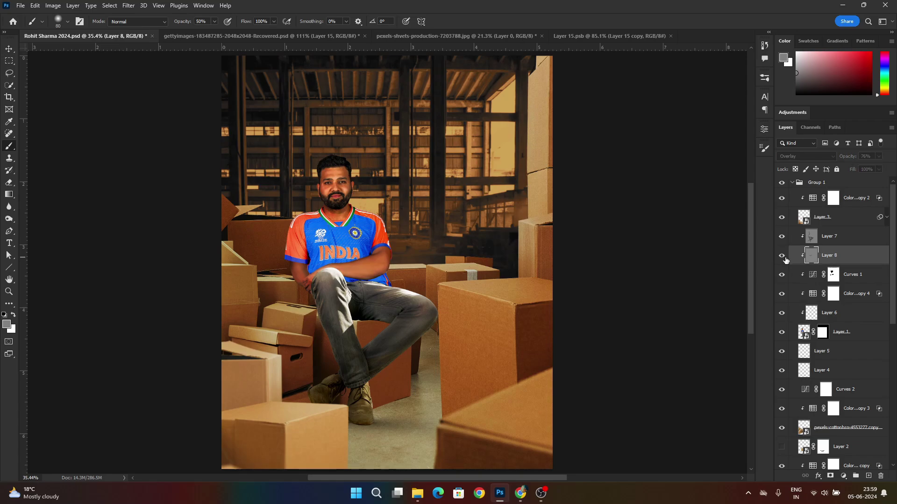
pyautogui.click(783, 256)
pyautogui.click(783, 256)
pyautogui.scroll(-3, 335, 215)
pyautogui.scroll(5, 353, 218)
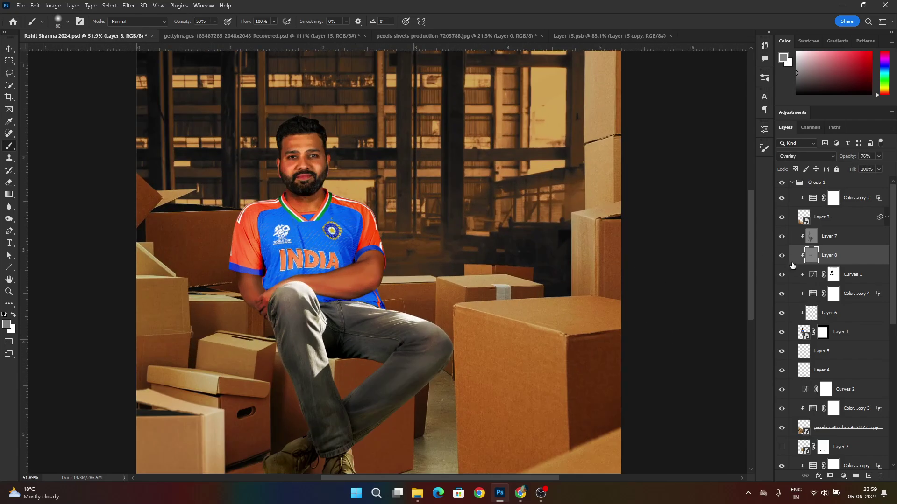
pyautogui.scroll(3, 257, 283)
pyautogui.scroll(-1, 537, 310)
# Step: Create a new layer directly above Curves 1, clipped to the seated figure
pyautogui.click(858, 275)
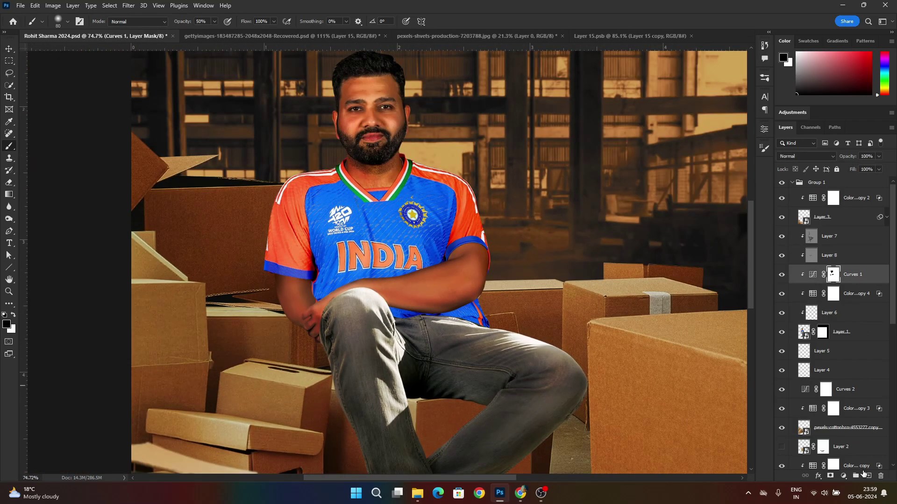
pyautogui.hotkey('ctrl', 'shift', 'alt', 'n')
pyautogui.scroll(3, 341, 213)
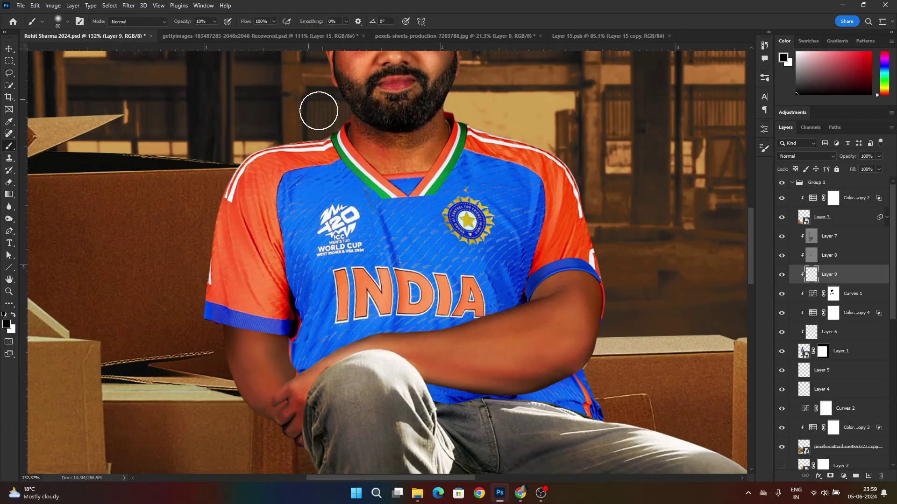
# Step: Paint soft black shading over the shoulder and across the jersey with the Brush at 10% opacity, reducing its size to 60
pyautogui.moveTo(290, 195)
pyautogui.mouseDown()
pyautogui.moveTo(296, 221)
pyautogui.moveTo(280, 159)
pyautogui.mouseUp()
pyautogui.press('[')
pyautogui.press('[')
pyautogui.moveTo(499, 292); pyautogui.dragTo(319, 330)
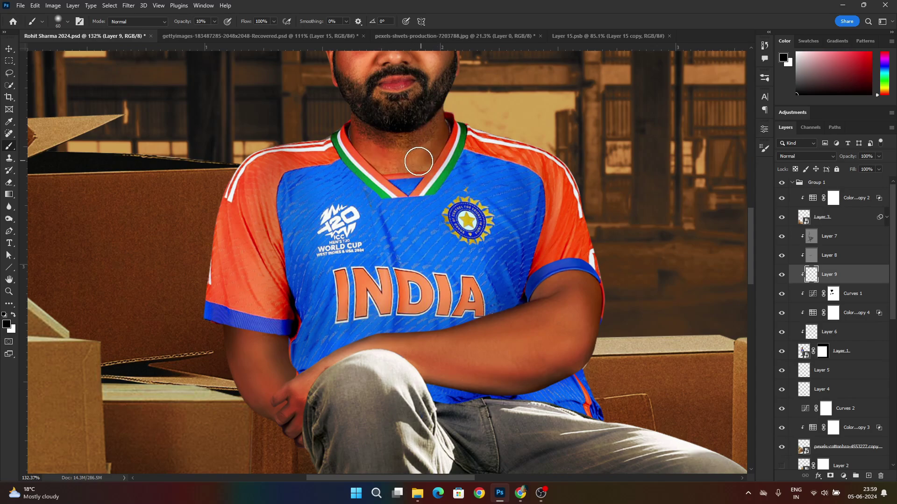
pyautogui.scroll(-3, 467, 185)
pyautogui.scroll(-2, 467, 185)
pyautogui.scroll(1, 462, 206)
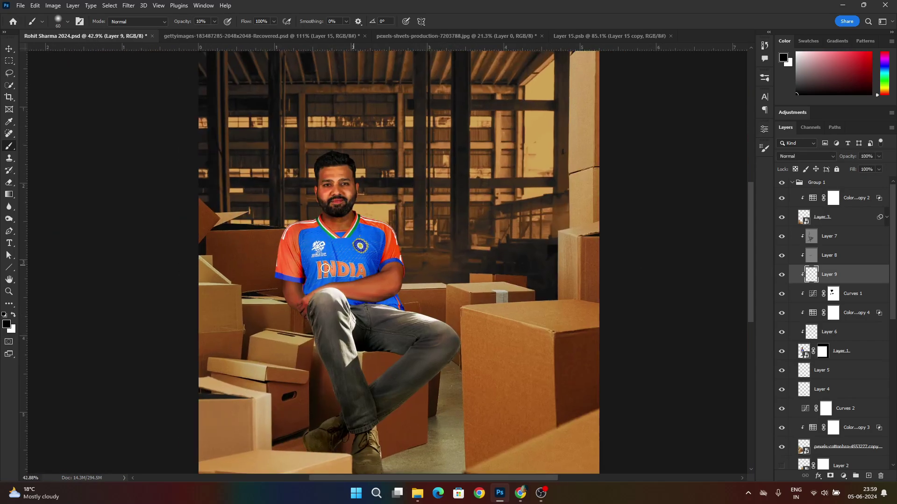
# Step: Paint soft black shading over the bright highlights along the crossed leg's thigh and knee with the size 60 Brush at 10% opacity
pyautogui.scroll(3, 325, 269)
pyautogui.press('e')
pyautogui.scroll(-4, 401, 243)
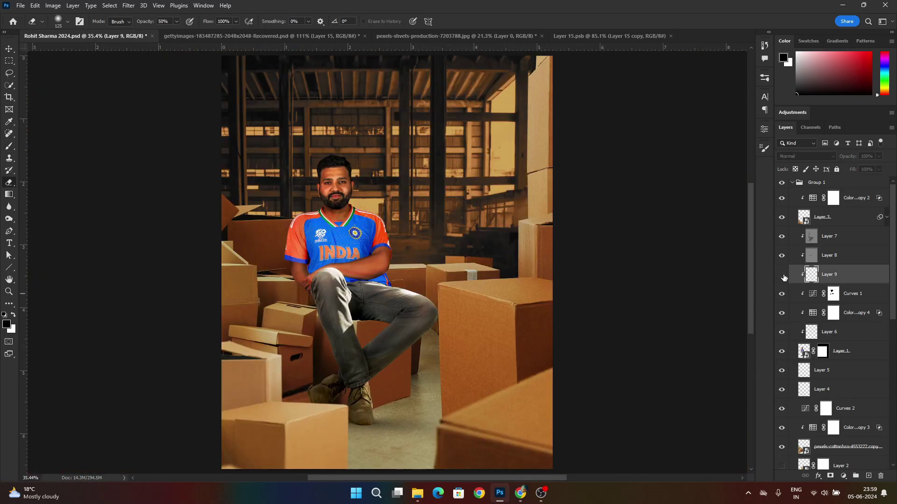
pyautogui.scroll(5, 371, 280)
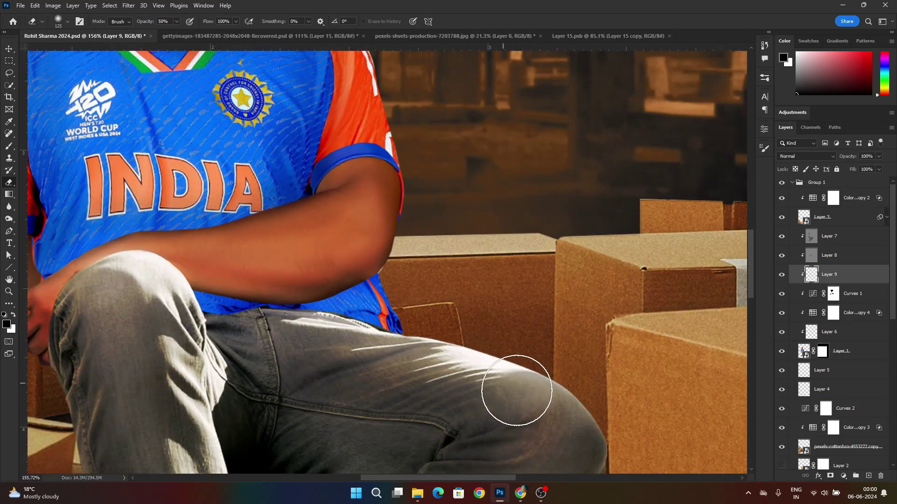
pyautogui.press('b')
pyautogui.moveTo(352, 348)
pyautogui.mouseDown()
pyautogui.moveTo(366, 340)
pyautogui.moveTo(472, 353)
pyautogui.mouseUp()
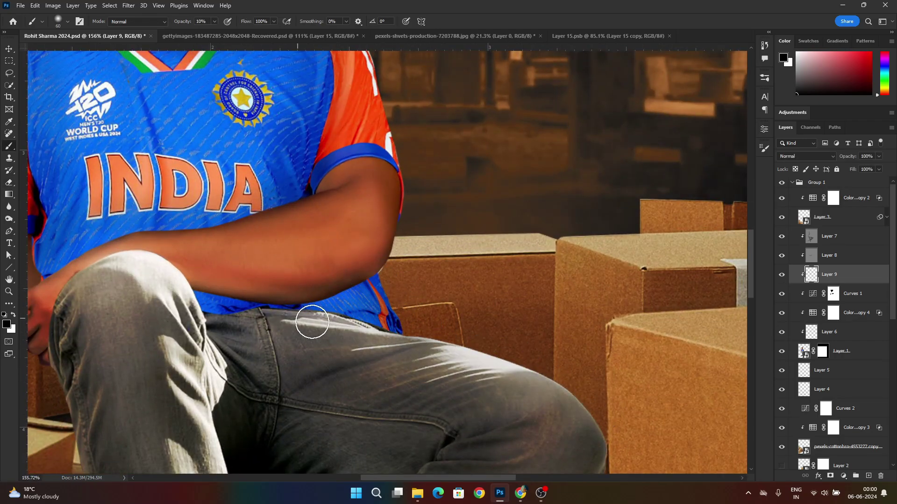
pyautogui.moveTo(310, 322); pyautogui.dragTo(624, 404)
pyautogui.scroll(-5, 447, 281)
pyautogui.scroll(1, 447, 281)
# Step: Soften the thigh shading on Layer 9 with a size 200 Eraser at 50% opacity
pyautogui.press('e')
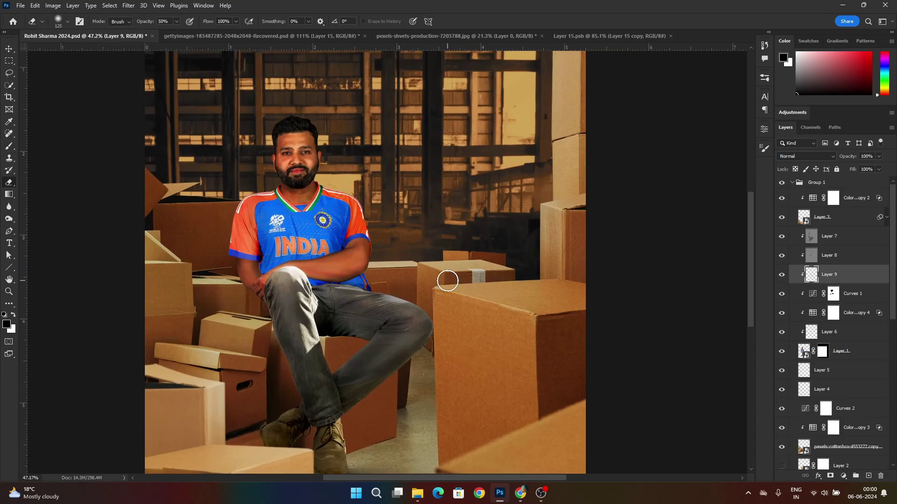
pyautogui.moveTo(403, 307); pyautogui.dragTo(348, 292)
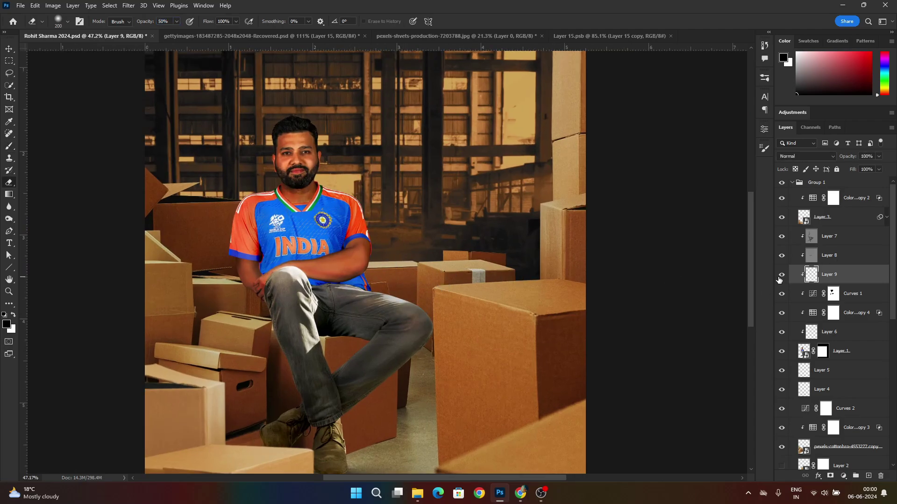
pyautogui.scroll(-1, 374, 261)
# Step: Darken the bright top of the raised knee on Layer 9 with the black size 60 Brush at 10% opacity
pyautogui.scroll(7, 271, 281)
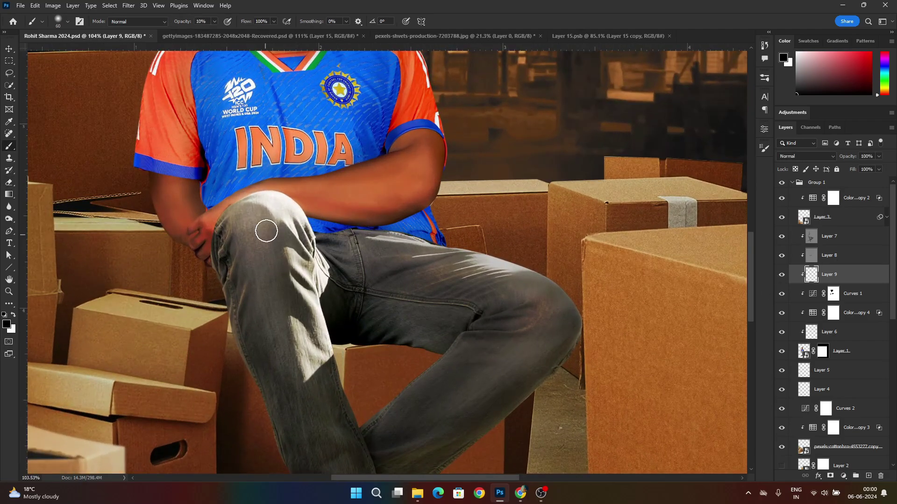
pyautogui.press('b')
pyautogui.moveTo(264, 198)
pyautogui.mouseDown()
pyautogui.moveTo(349, 333)
pyautogui.moveTo(326, 394)
pyautogui.moveTo(347, 464)
pyautogui.moveTo(342, 305)
pyautogui.moveTo(327, 240)
pyautogui.moveTo(240, 203)
pyautogui.mouseUp()
pyautogui.scroll(-4, 323, 327)
pyautogui.scroll(1, 322, 327)
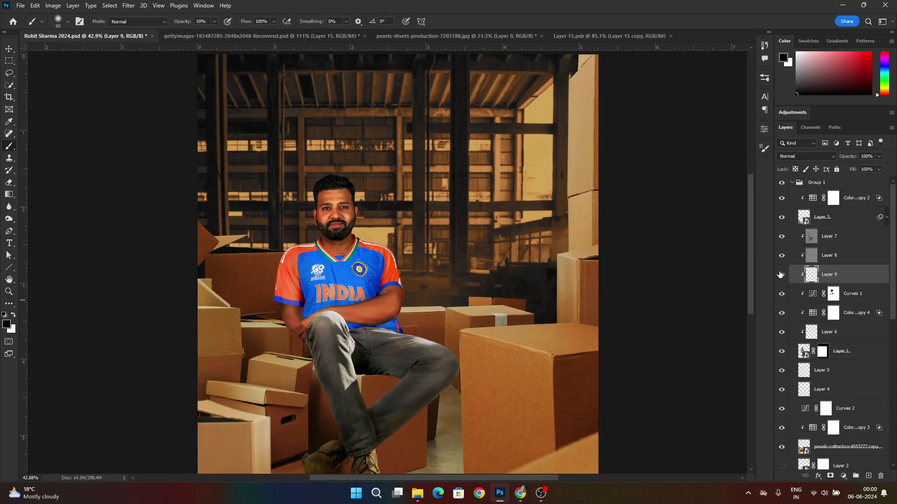
pyautogui.hotkey('ctrl', '0')
# Step: Add a new clipped layer directly above Layer 9 and fill it with #808080 gray
pyautogui.click(869, 476)
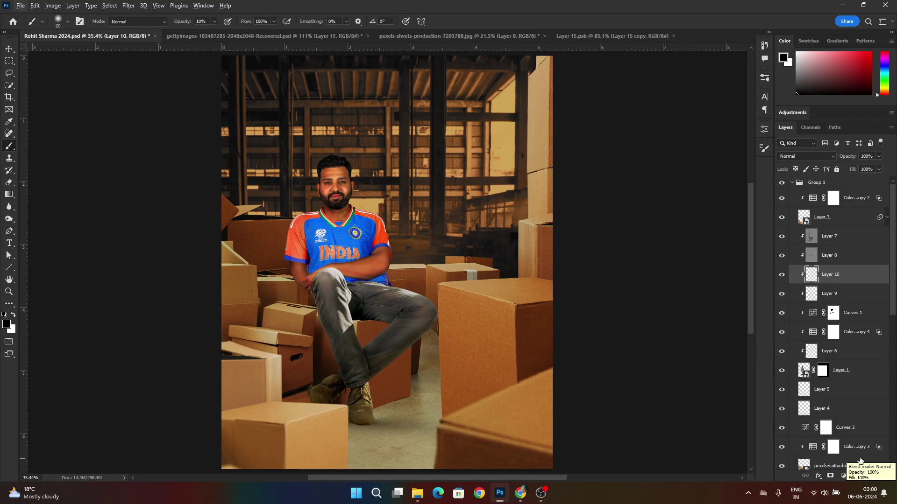
pyautogui.click(8, 324)
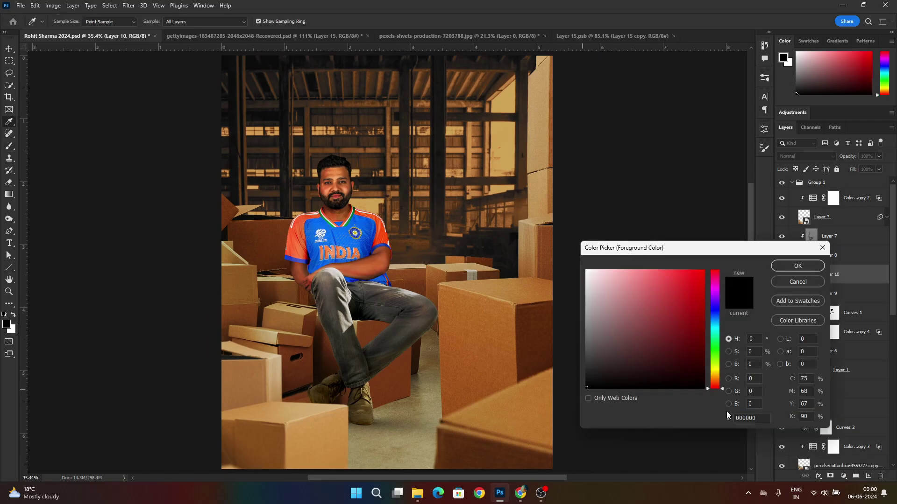
pyautogui.doubleClick(746, 418)
pyautogui.write('808080')
pyautogui.press('Return')
pyautogui.hotkey('alt', 'BackSpace')
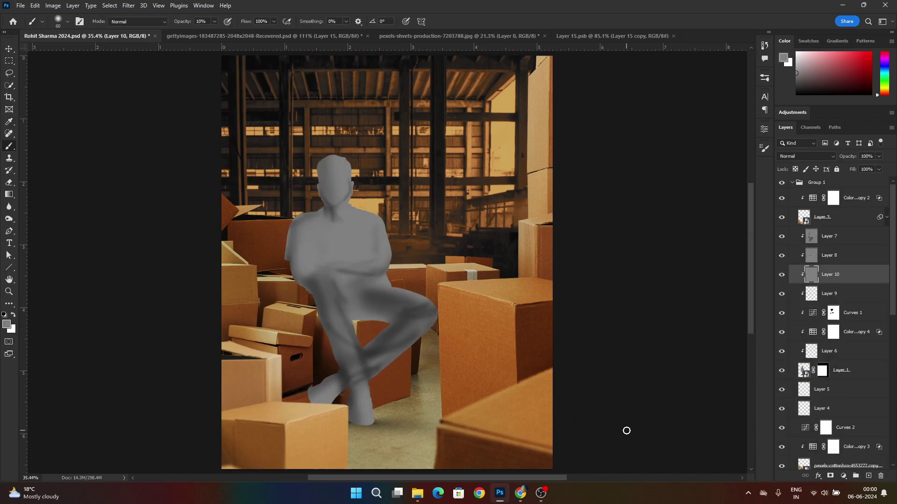
# Step: Set the gray layer's blend mode to Overlay and ready the Dodge tool at 30% exposure for the face
pyautogui.click(806, 156)
pyautogui.click(800, 268)
pyautogui.rightClick(9, 219)
pyautogui.click(35, 218)
pyautogui.moveTo(328, 181); pyautogui.dragTo(358, 196)
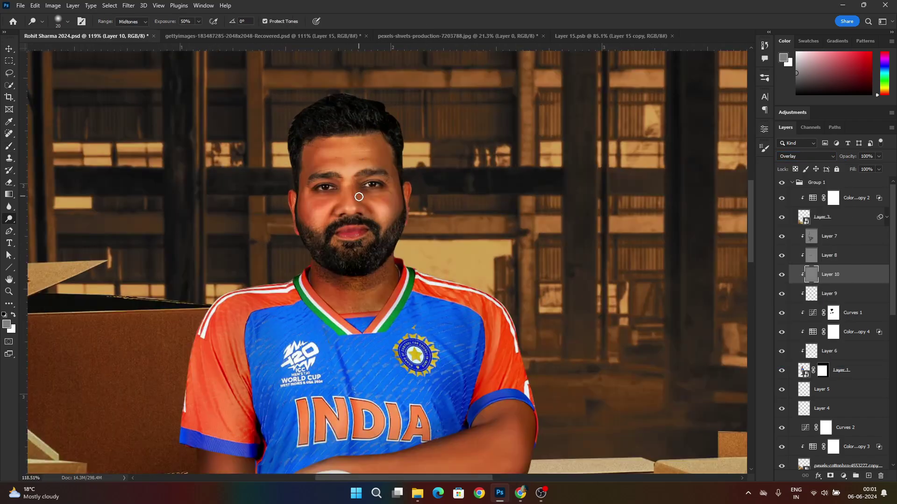
pyautogui.scroll(4, 359, 196)
pyautogui.rightClick(405, 212)
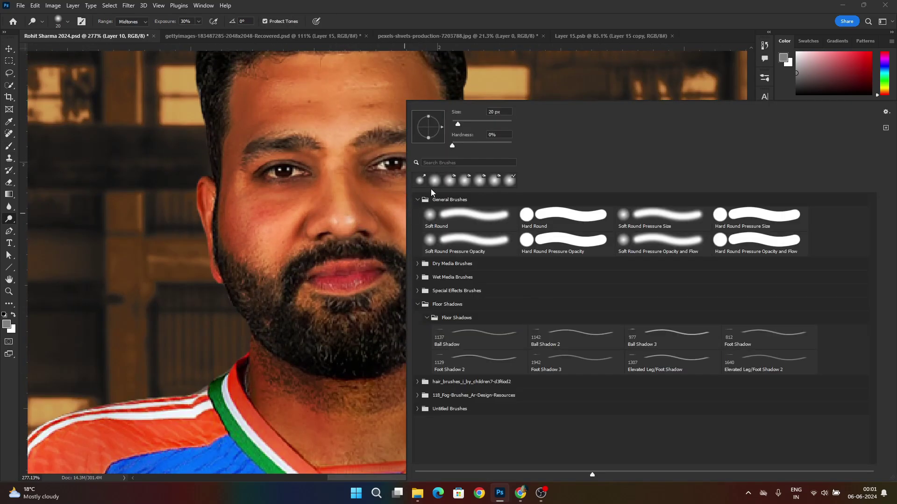
pyautogui.click(444, 68)
pyautogui.press('3')
pyautogui.press(']')
# Step: Try dodging the forehead and cheek at 30% exposure, and clear the strokes by refilling the layer with gray
pyautogui.moveTo(432, 96); pyautogui.dragTo(421, 123)
pyautogui.press('[')
pyautogui.moveTo(418, 70); pyautogui.dragTo(439, 134)
pyautogui.press(']')
pyautogui.press(']')
pyautogui.moveTo(451, 167)
pyautogui.mouseDown()
pyautogui.moveTo(453, 191)
pyautogui.moveTo(434, 130)
pyautogui.moveTo(429, 241)
pyautogui.mouseUp()
pyautogui.moveTo(418, 225); pyautogui.dragTo(404, 138)
pyautogui.scroll(-8, 444, 222)
pyautogui.scroll(4, 464, 222)
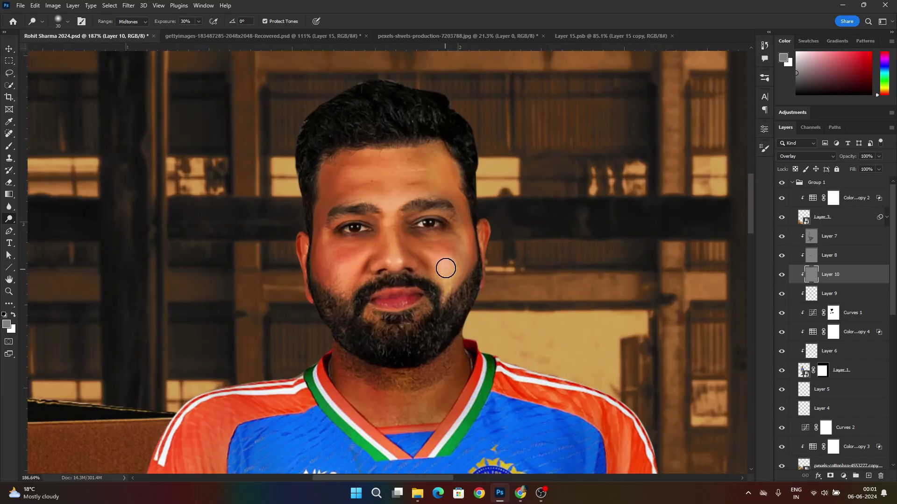
pyautogui.scroll(-6, 470, 240)
pyautogui.scroll(4, 519, 237)
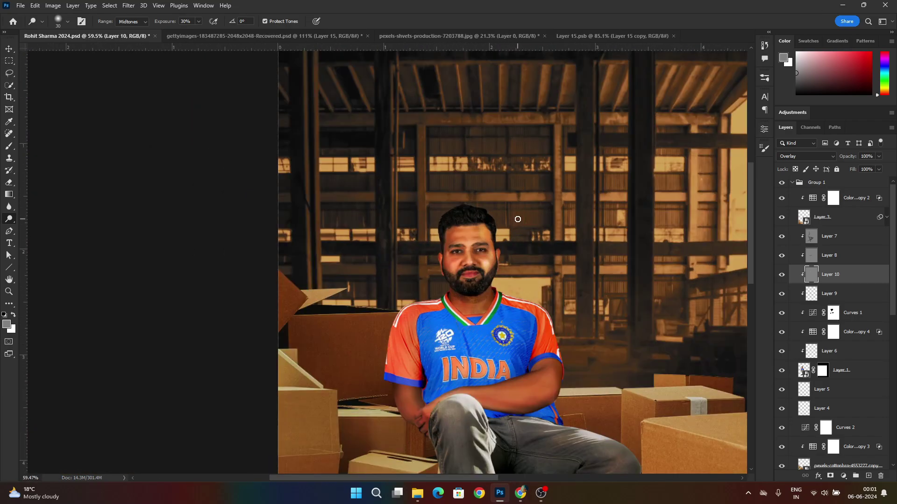
pyautogui.scroll(8, 518, 219)
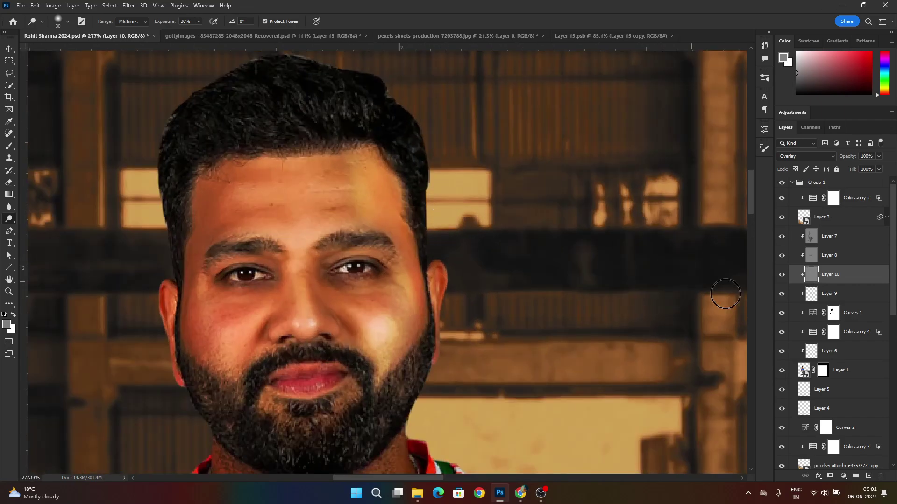
pyautogui.hotkey('ctrl', 'BackSpace')
pyautogui.hotkey('alt', 'BackSpace')
# Step: Dodge highlights on the forehead, the cheek beside the beard and the ear at 100% exposure, reducing the brush size to 8
pyautogui.scroll(-4, 329, 207)
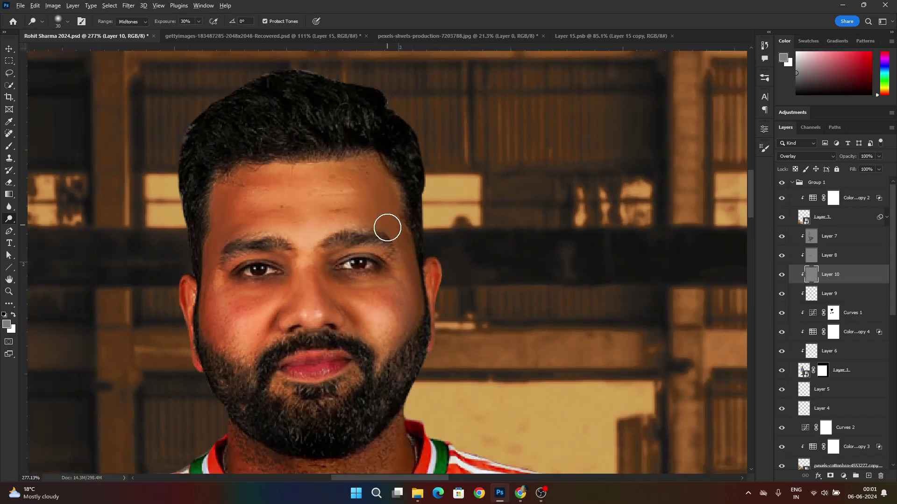
pyautogui.scroll(3, 419, 257)
pyautogui.press('0')
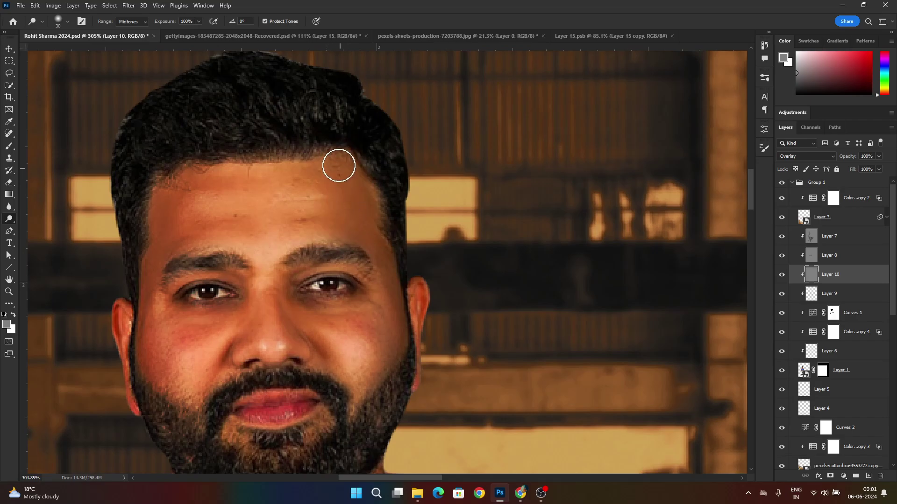
pyautogui.moveTo(306, 182)
pyautogui.mouseDown()
pyautogui.moveTo(336, 185)
pyautogui.moveTo(337, 199)
pyautogui.moveTo(357, 202)
pyautogui.moveTo(378, 253)
pyautogui.moveTo(370, 377)
pyautogui.mouseUp()
pyautogui.scroll(-8, 406, 299)
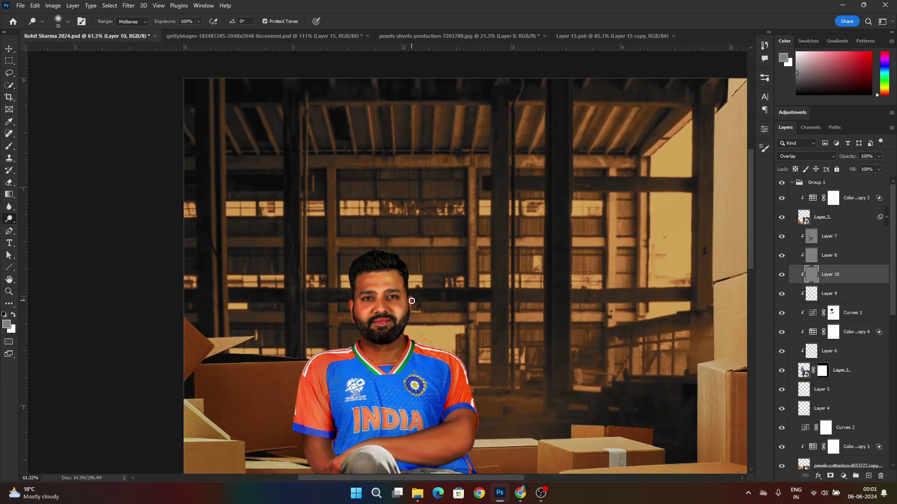
pyautogui.scroll(8, 408, 300)
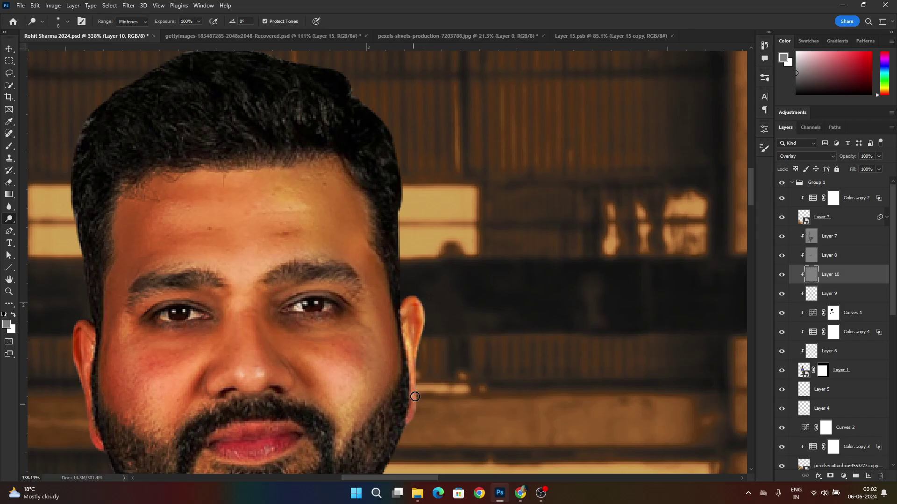
pyautogui.scroll(-8, 415, 397)
pyautogui.scroll(6, 444, 184)
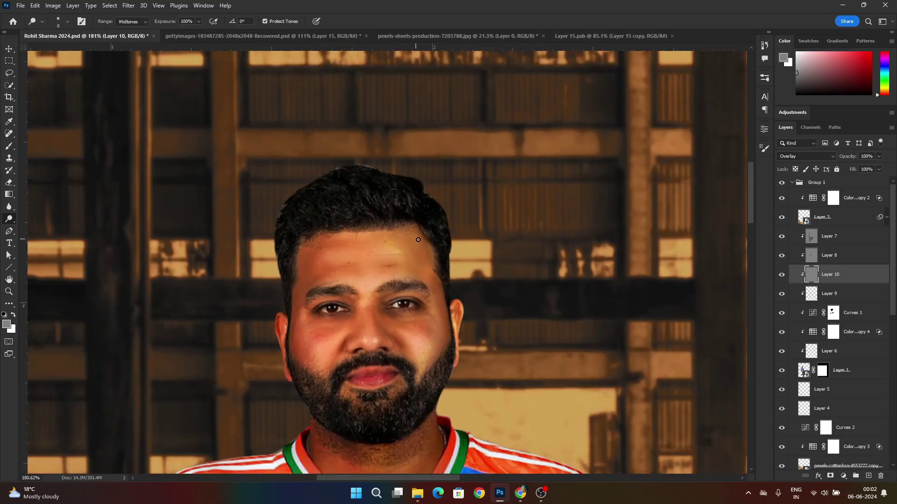
# Step: Blend softer dodge highlights across the nose, cheek and forehead at 20% exposure with a larger soft brush
pyautogui.scroll(3, 365, 300)
pyautogui.moveTo(375, 309); pyautogui.dragTo(385, 298)
pyautogui.press('[')
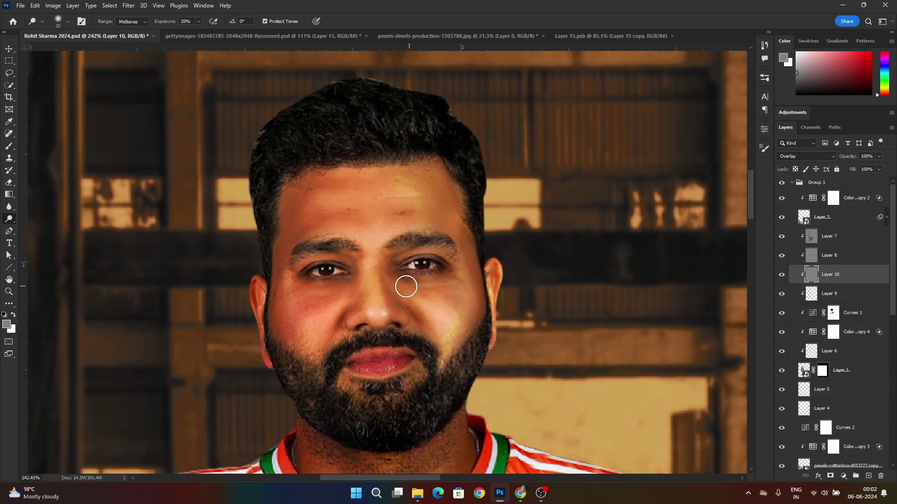
pyautogui.scroll(-10, 473, 299)
pyautogui.scroll(8, 542, 261)
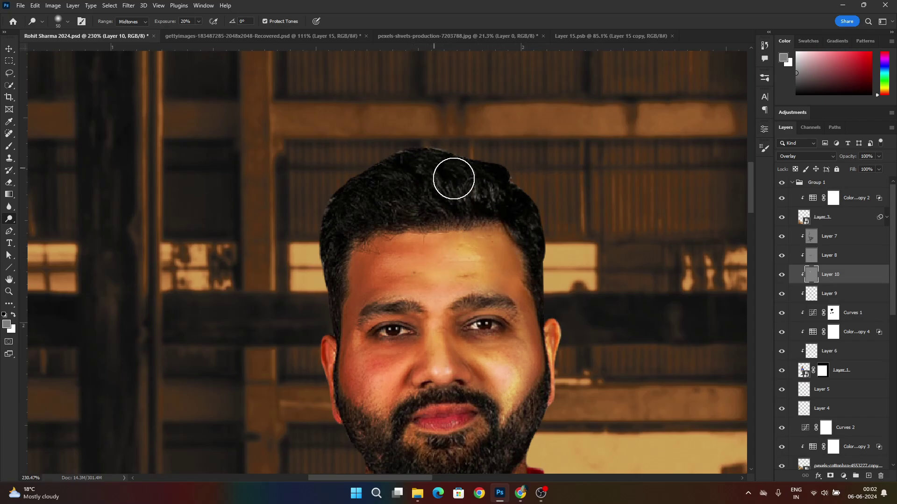
# Step: Strengthen the highlights down the lit side of the face with the Dodge tool at 50% exposure, reducing its size to 40
pyautogui.press('5')
pyautogui.moveTo(533, 308)
pyautogui.mouseDown()
pyautogui.moveTo(552, 447)
pyautogui.moveTo(545, 403)
pyautogui.mouseUp()
pyautogui.moveTo(513, 467); pyautogui.dragTo(447, 271)
pyautogui.moveTo(446, 354)
pyautogui.mouseDown()
pyautogui.moveTo(438, 274)
pyautogui.moveTo(435, 313)
pyautogui.moveTo(433, 282)
pyautogui.moveTo(472, 256)
pyautogui.moveTo(623, 328)
pyautogui.mouseUp()
pyautogui.press('[')
pyautogui.scroll(-13, 496, 293)
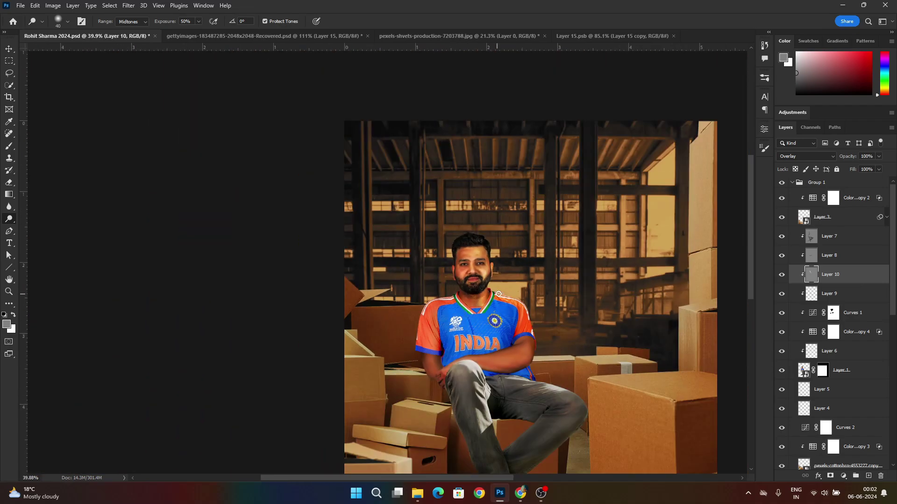
# Step: Try dodging the midtones on Layer 10 along the jersey sleeve and bent elbow
pyautogui.scroll(7, 487, 301)
pyautogui.press(']')
pyautogui.moveTo(530, 292)
pyautogui.mouseDown()
pyautogui.moveTo(598, 374)
pyautogui.moveTo(616, 362)
pyautogui.mouseUp()
pyautogui.scroll(-3, 491, 408)
pyautogui.press(']')
pyautogui.press(']')
pyautogui.moveTo(593, 332)
pyautogui.mouseDown()
pyautogui.moveTo(601, 346)
pyautogui.moveTo(600, 311)
pyautogui.moveTo(537, 366)
pyautogui.moveTo(581, 368)
pyautogui.mouseUp()
pyautogui.hotkey('ctrl', 'z')
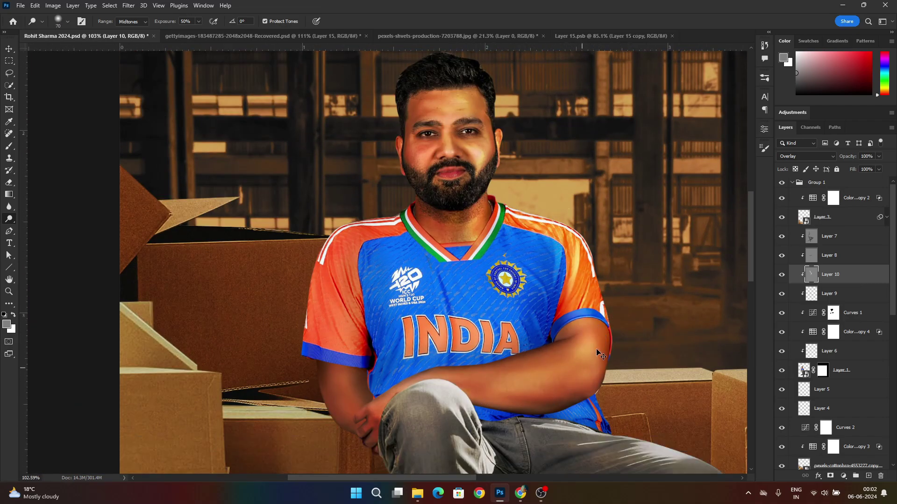
pyautogui.hotkey('ctrl', 'z')
pyautogui.hotkey('ctrl', 'z')
pyautogui.scroll(-2, 597, 339)
pyautogui.moveTo(654, 387); pyautogui.dragTo(533, 343)
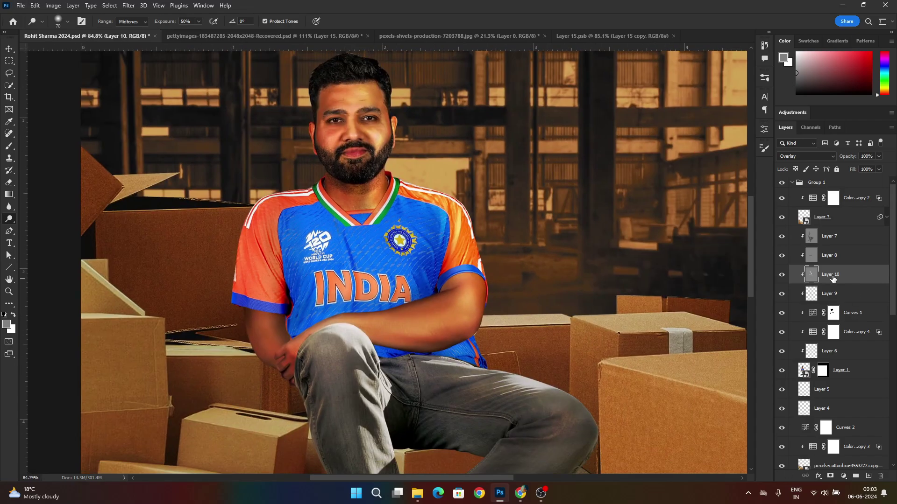
# Step: Adjust Layer 10's Blend If range in its blending options and set its opacity to 70%
pyautogui.scroll(1, 389, 82)
pyautogui.doubleClick(859, 275)
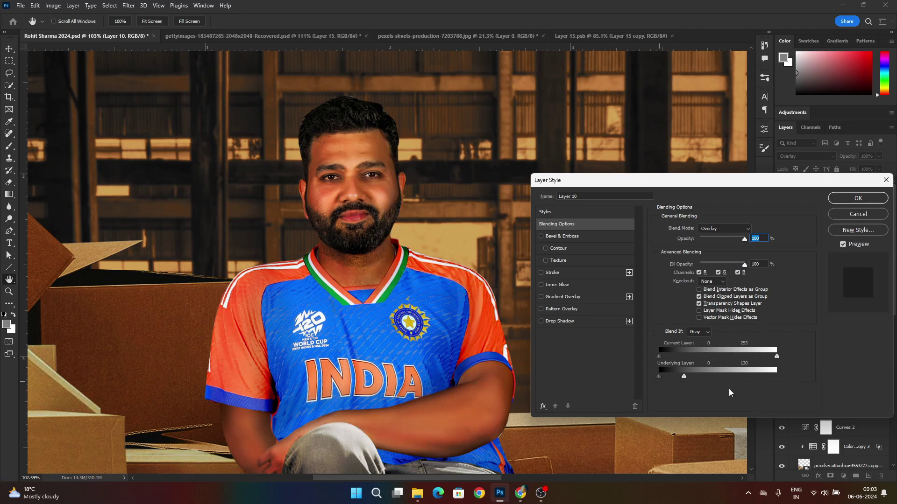
pyautogui.moveTo(659, 357); pyautogui.dragTo(684, 361)
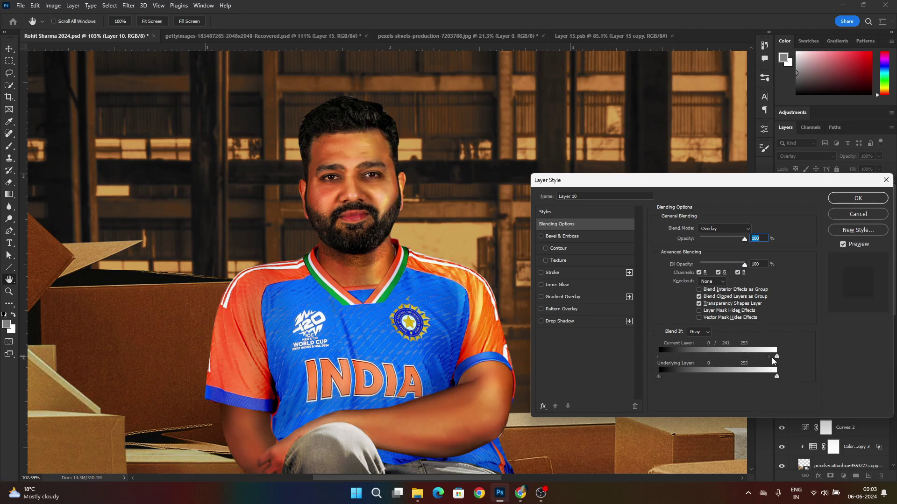
pyautogui.click(731, 240)
pyautogui.write('70')
pyautogui.press('Return')
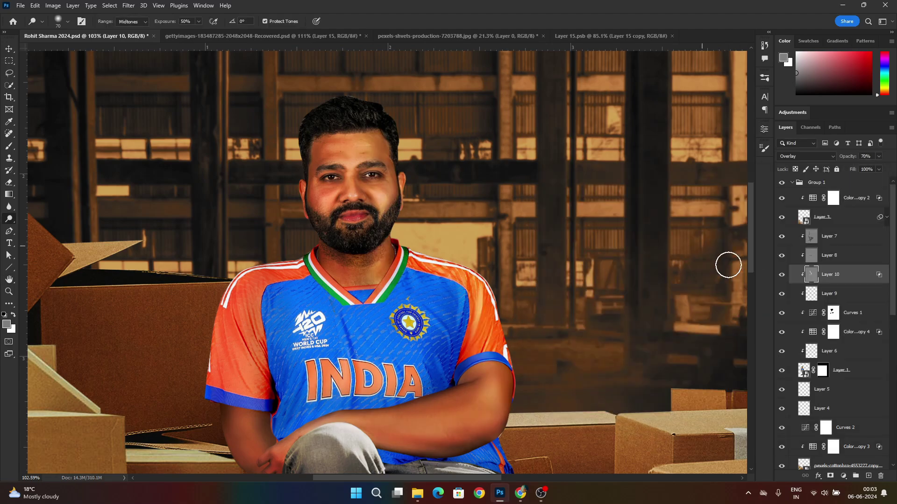
# Step: Dodge the midtones on Layer 10 over the jersey and forearm at 50% exposure with a small soft brush
pyautogui.scroll(-3, 488, 163)
pyautogui.moveTo(448, 277)
pyautogui.mouseDown()
pyautogui.moveTo(312, 316)
pyautogui.moveTo(450, 326)
pyautogui.moveTo(410, 354)
pyautogui.mouseUp()
pyautogui.press('[')
pyautogui.press('[')
pyautogui.press('[')
pyautogui.moveTo(349, 336); pyautogui.dragTo(440, 309)
pyautogui.press(']')
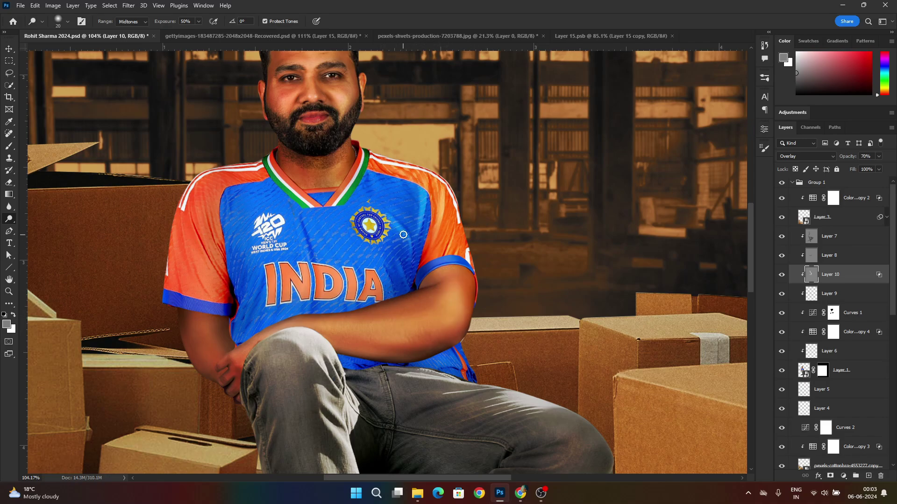
pyautogui.scroll(1, 403, 234)
pyautogui.press(']')
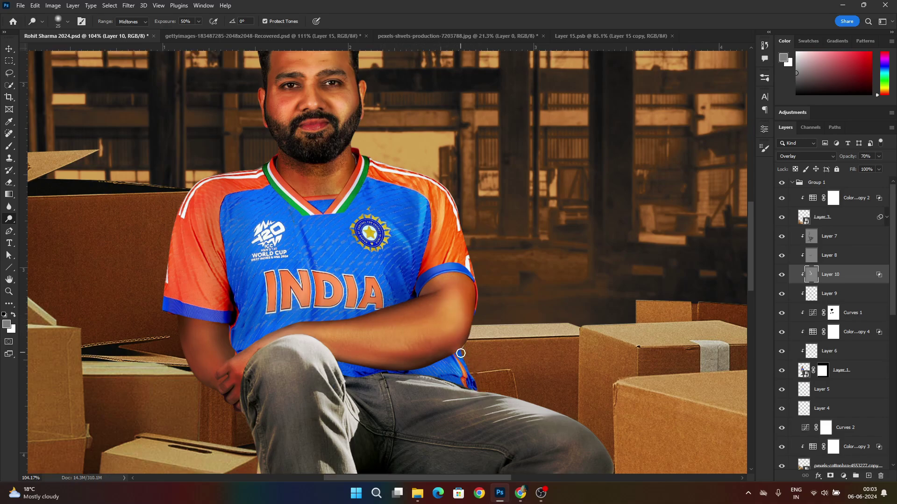
pyautogui.scroll(-3, 523, 367)
pyautogui.press(']')
pyautogui.press(']')
pyautogui.press(']')
pyautogui.scroll(-5, 530, 343)
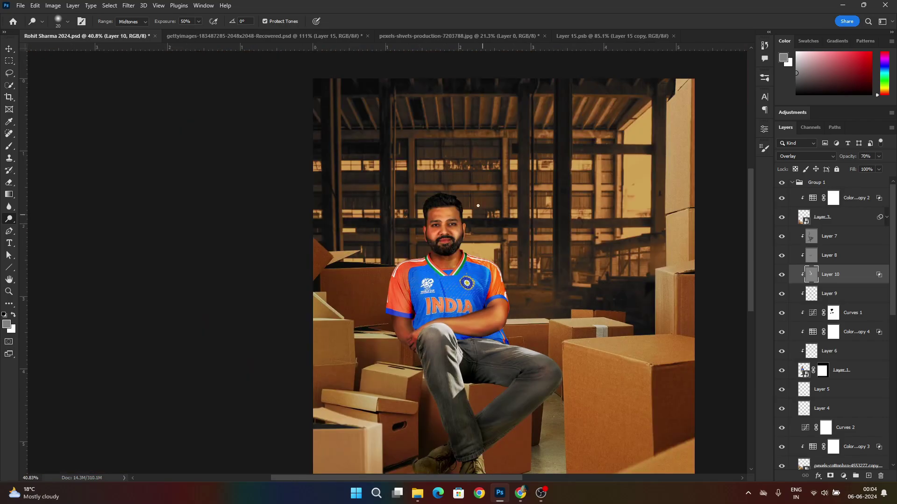
# Step: Raise the Dodge tool's exposure to 100% at the face and compare the portrait with Layer 10 hidden and shown
pyautogui.scroll(10, 446, 220)
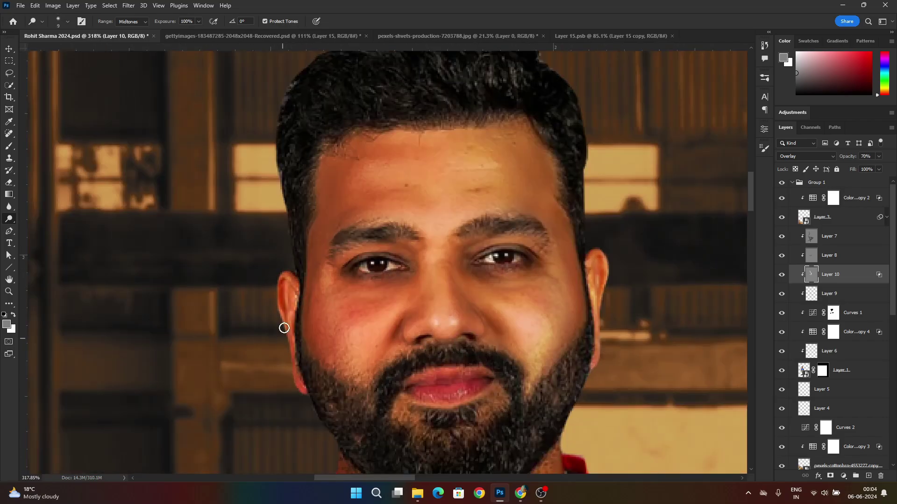
pyautogui.scroll(-5, 299, 250)
pyautogui.scroll(5, 340, 256)
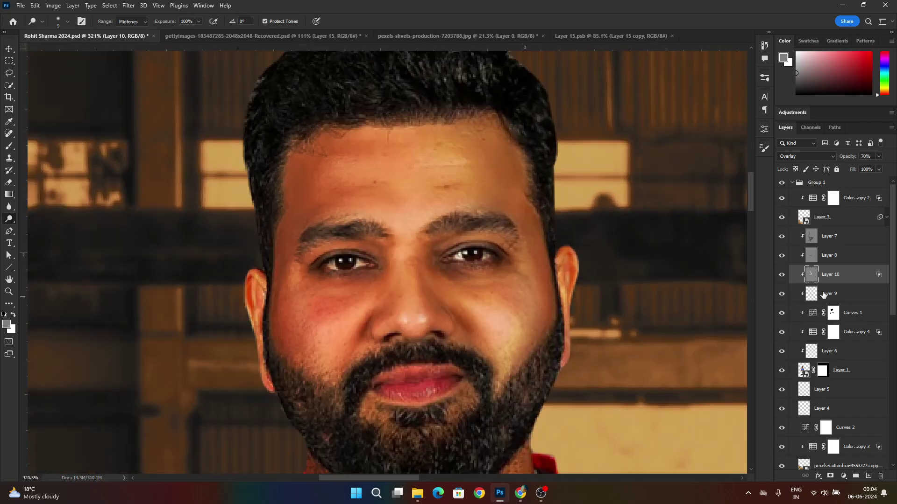
pyautogui.click(782, 276)
pyautogui.click(782, 276)
pyautogui.hotkey('ctrl', '0')
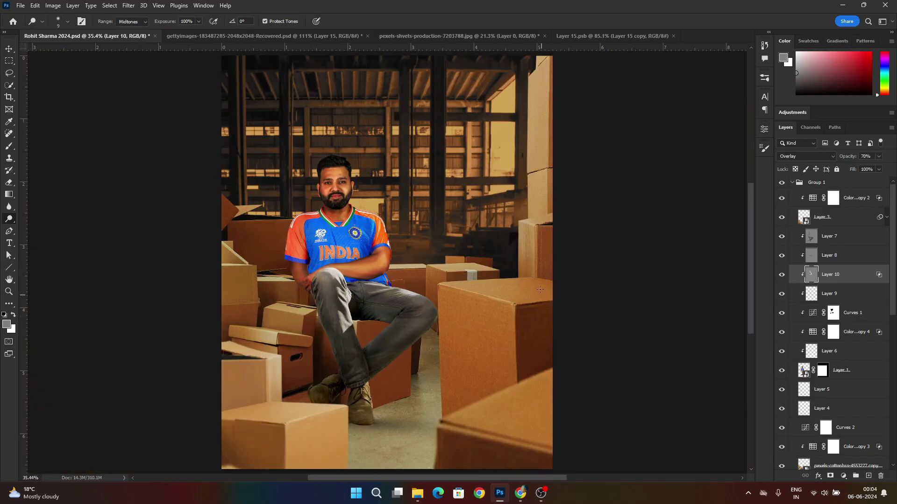
# Step: Tone down the forearm and elbow highlights on Layer 10 with a soft gray brush at 30% and 10% opacity
pyautogui.scroll(4, 460, 249)
pyautogui.press('b')
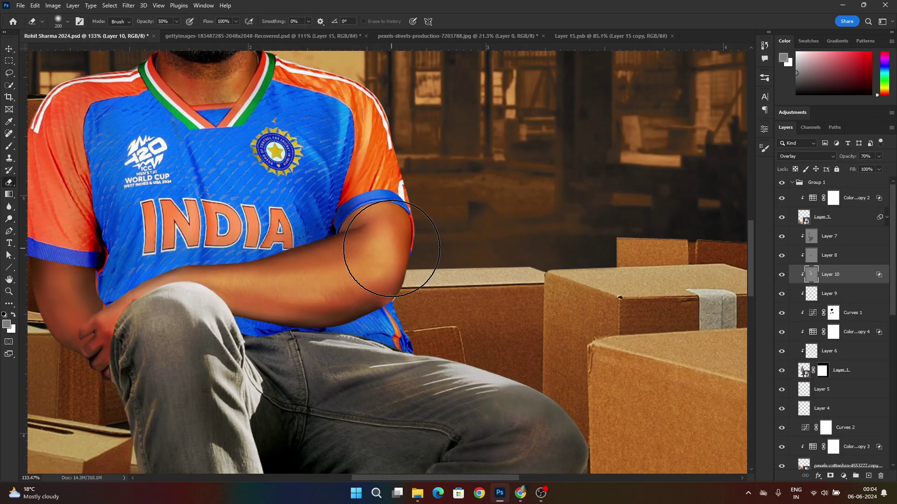
pyautogui.press(']')
pyautogui.press(']')
pyautogui.moveTo(380, 250)
pyautogui.mouseDown()
pyautogui.moveTo(391, 218)
pyautogui.moveTo(329, 266)
pyautogui.mouseUp()
pyautogui.hotkey('ctrl', 'z')
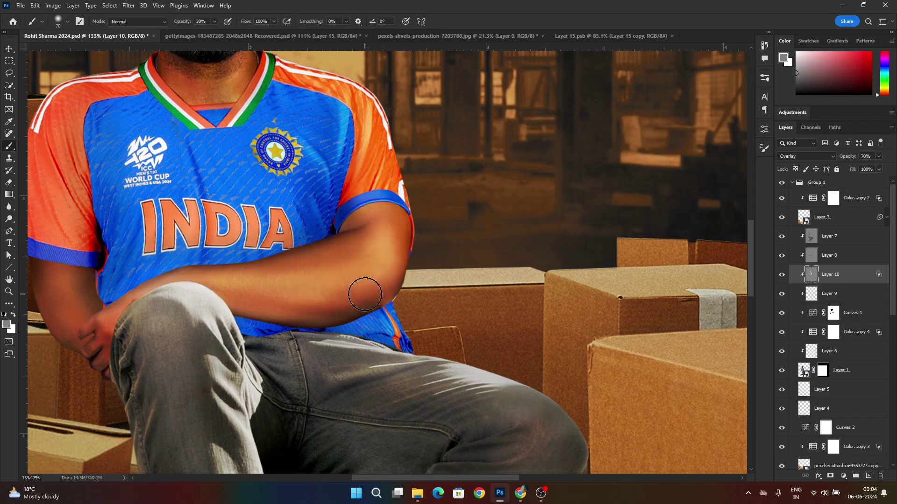
pyautogui.moveTo(364, 294); pyautogui.dragTo(395, 219)
pyautogui.scroll(-4, 431, 248)
pyautogui.press('1')
pyautogui.scroll(2, 432, 242)
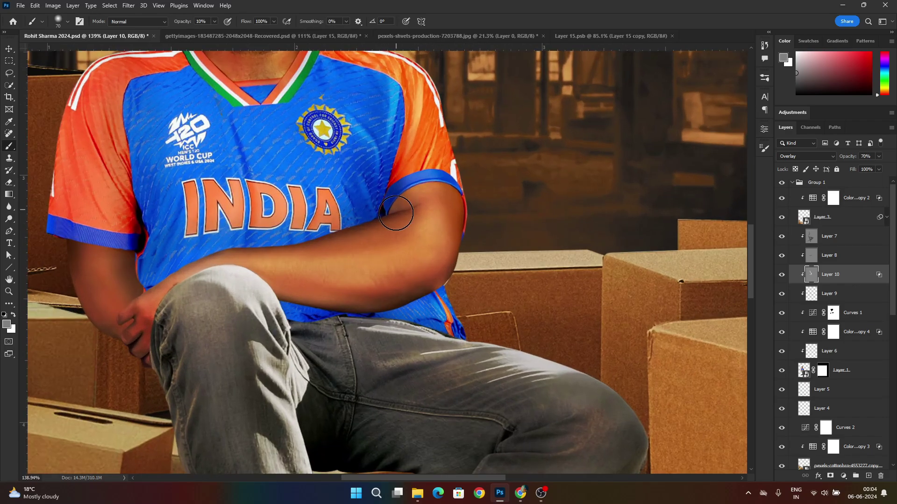
pyautogui.scroll(-2, 420, 109)
pyautogui.scroll(1, 510, 214)
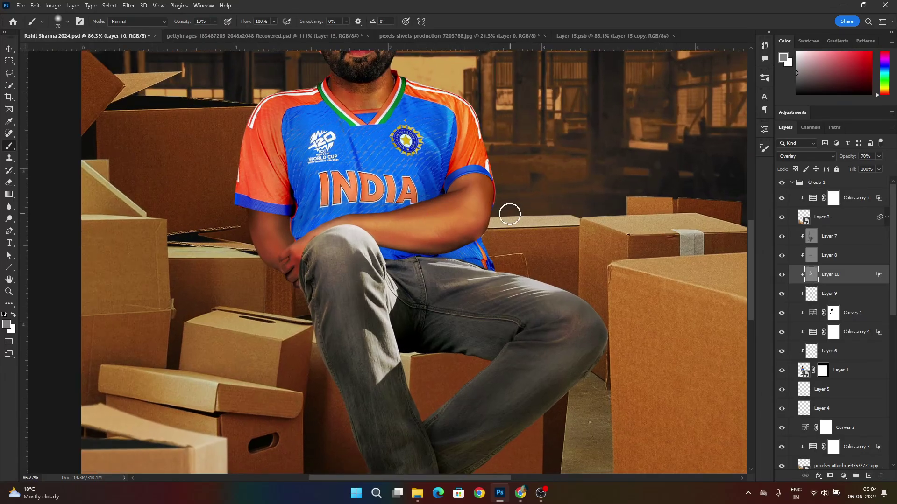
# Step: Lower Layer 7's opacity to 80%
pyautogui.scroll(-2, 537, 268)
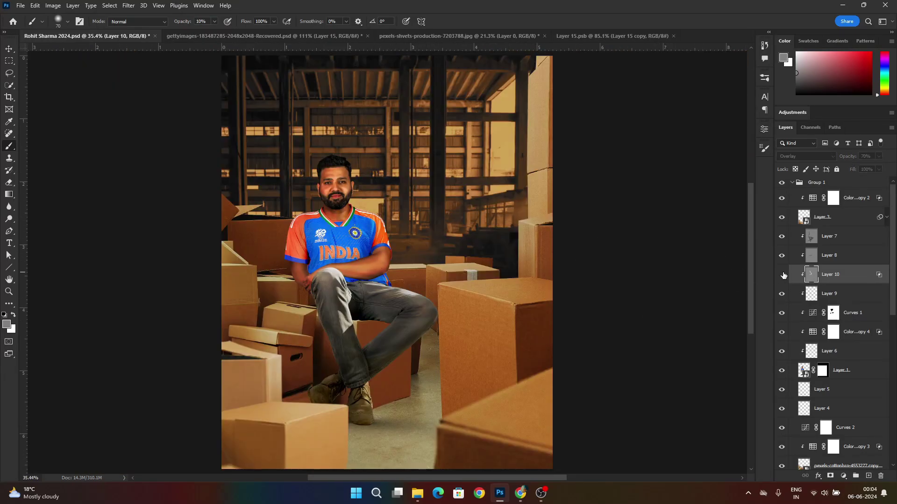
pyautogui.scroll(-4, 505, 252)
pyautogui.scroll(5, 486, 236)
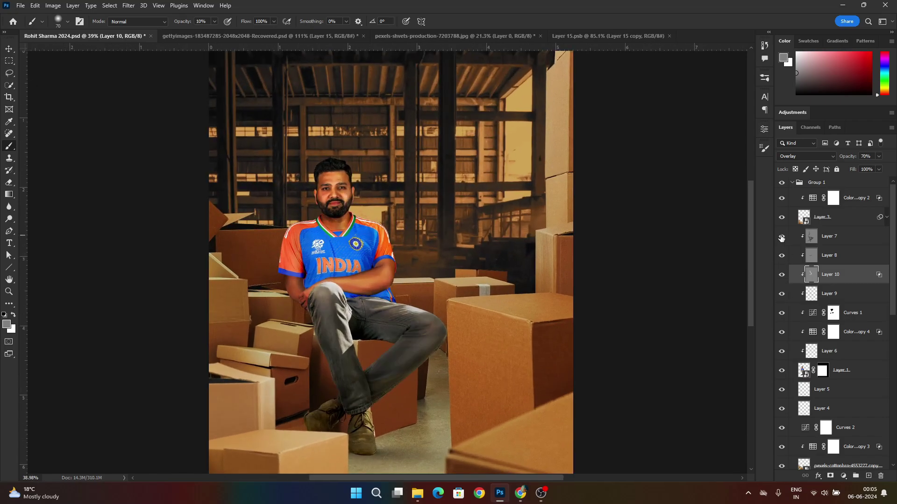
pyautogui.click(848, 242)
pyautogui.moveTo(851, 156); pyautogui.dragTo(842, 160)
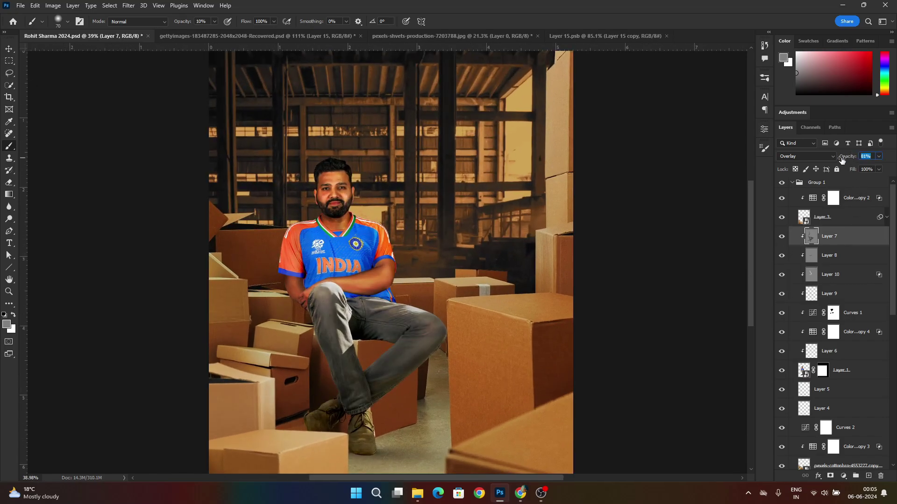
# Step: Compare the figure's retouching with Layer 10 hidden and shown, checking the neck, arms and jeans
pyautogui.click(782, 274)
pyautogui.click(781, 275)
pyautogui.scroll(6, 343, 218)
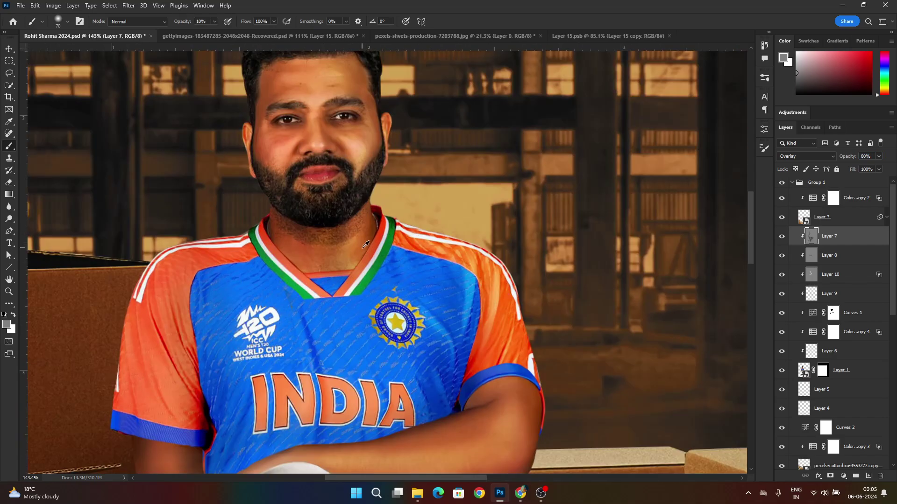
pyautogui.click(845, 275)
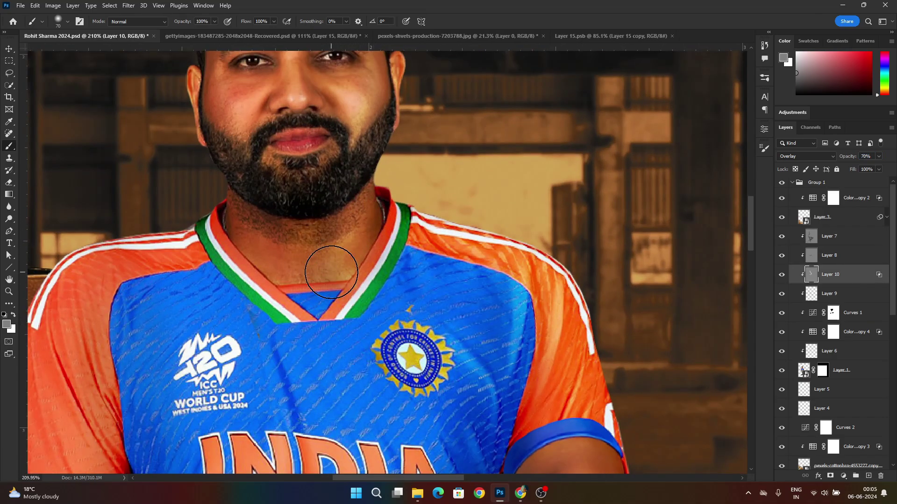
pyautogui.hotkey('ctrl', '0')
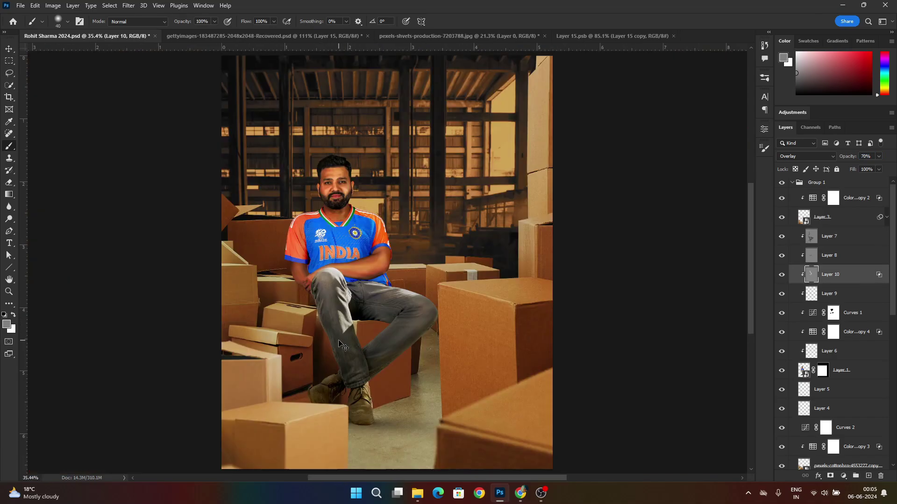
pyautogui.click(781, 276)
pyautogui.click(781, 276)
pyautogui.click(781, 276)
pyautogui.click(781, 276)
pyautogui.click(781, 276)
pyautogui.click(781, 276)
pyautogui.scroll(3, 341, 312)
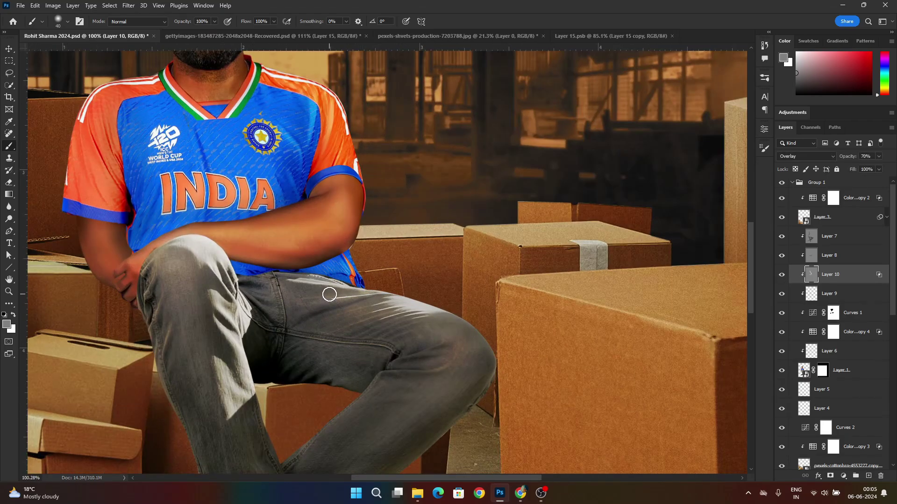
# Step: Select the warehouse background image, compare it with and without Exposure 1, and turn on the Photo Filter 1 adjustment
pyautogui.hotkey('ctrl', '0')
pyautogui.scroll(-3, 425, 309)
pyautogui.scroll(2, 460, 224)
pyautogui.press('v')
pyautogui.click(495, 205)
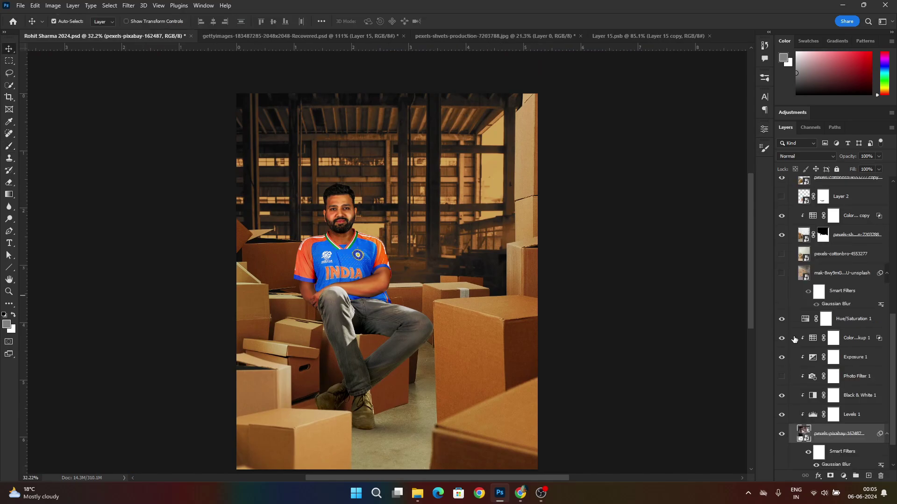
pyautogui.click(781, 358)
pyautogui.click(781, 358)
pyautogui.scroll(3, 350, 369)
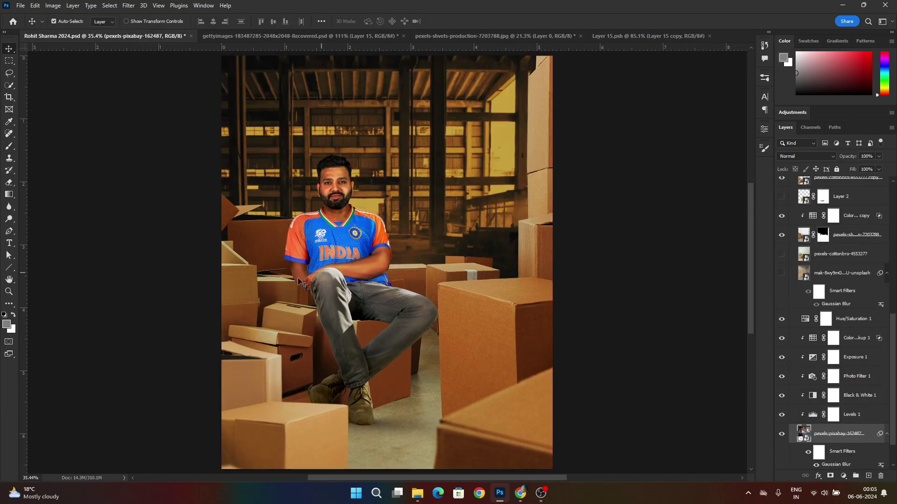
# Step: Add a new clipped layer above Curves 1 and set up a black brush at 20% opacity
pyautogui.click(355, 327)
pyautogui.click(862, 309)
pyautogui.click(869, 475)
pyautogui.press('b')
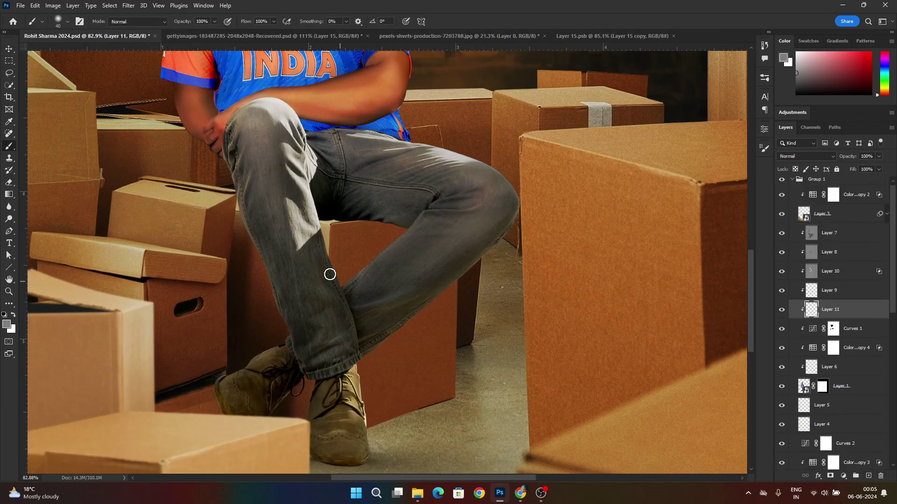
pyautogui.scroll(-3, 233, 319)
pyautogui.click(6, 324)
pyautogui.moveTo(626, 333); pyautogui.dragTo(579, 392)
pyautogui.press('Return')
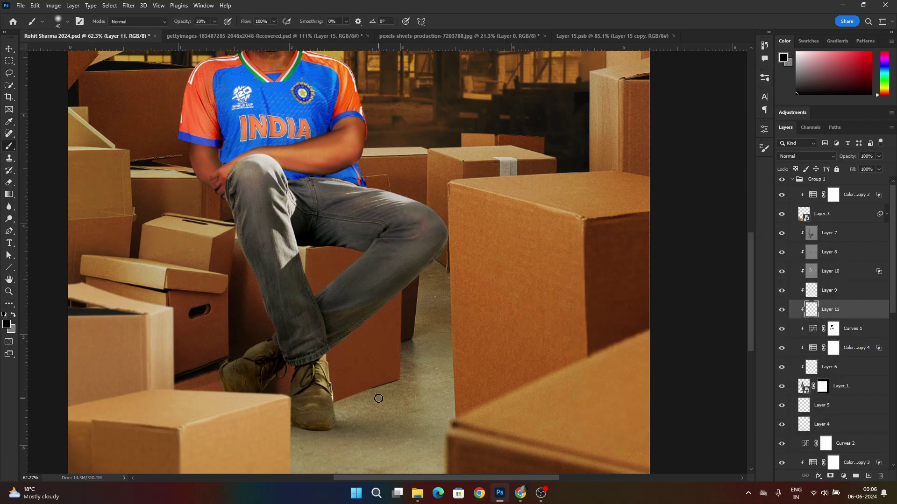
# Step: Paint soft black shadows on Layer 11 over the thighs, knees and lower legs of the jeans
pyautogui.press(']')
pyautogui.press(']')
pyautogui.press(']')
pyautogui.moveTo(398, 289); pyautogui.dragTo(430, 241)
pyautogui.moveTo(281, 411); pyautogui.dragTo(322, 365)
pyautogui.press('[')
pyautogui.moveTo(422, 248); pyautogui.dragTo(339, 296)
pyautogui.press('[')
pyautogui.moveTo(286, 201); pyautogui.dragTo(287, 243)
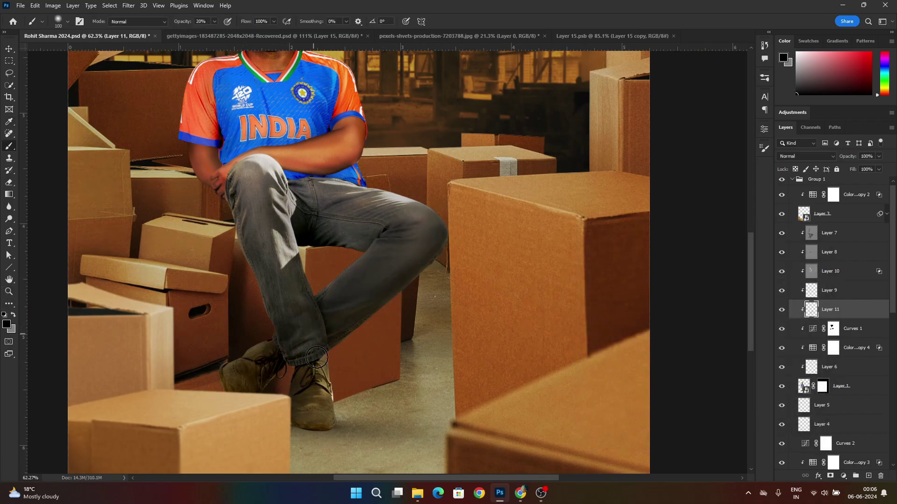
# Step: Darken the ankles and both shoes on Layer 11 with the soft black brush at 20% opacity
pyautogui.moveTo(320, 345); pyautogui.dragTo(329, 415)
pyautogui.moveTo(337, 456)
pyautogui.mouseDown()
pyautogui.moveTo(270, 366)
pyautogui.moveTo(230, 389)
pyautogui.mouseUp()
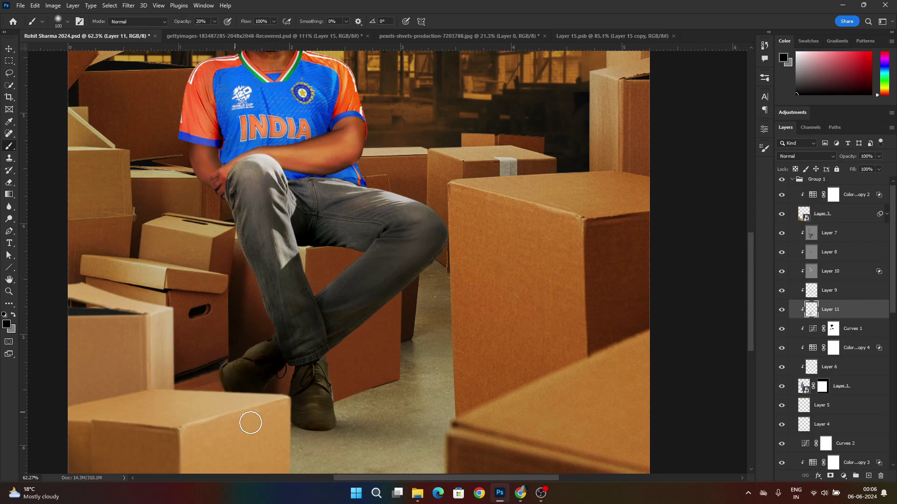
pyautogui.scroll(-5, 353, 410)
pyautogui.scroll(5, 333, 337)
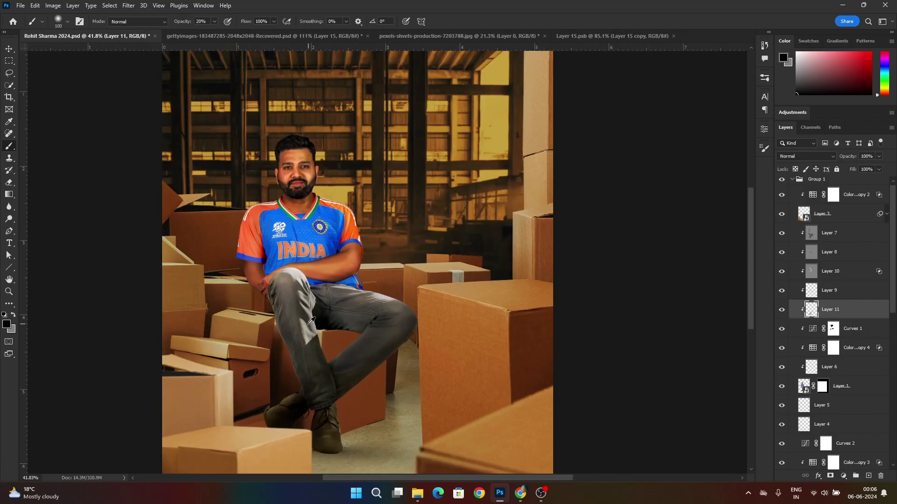
pyautogui.press(']')
pyautogui.press(']')
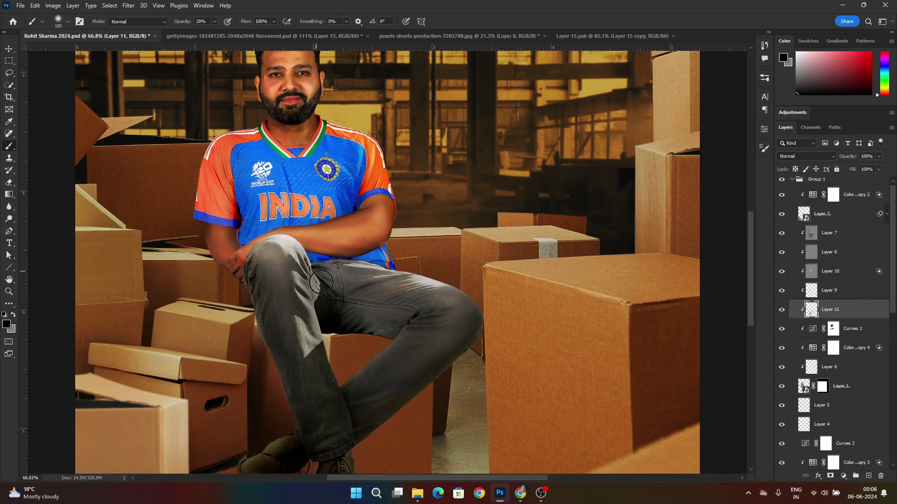
pyautogui.press('[')
pyautogui.press('[')
# Step: Reduce Layer 11's opacity to 60%
pyautogui.scroll(-3, 411, 344)
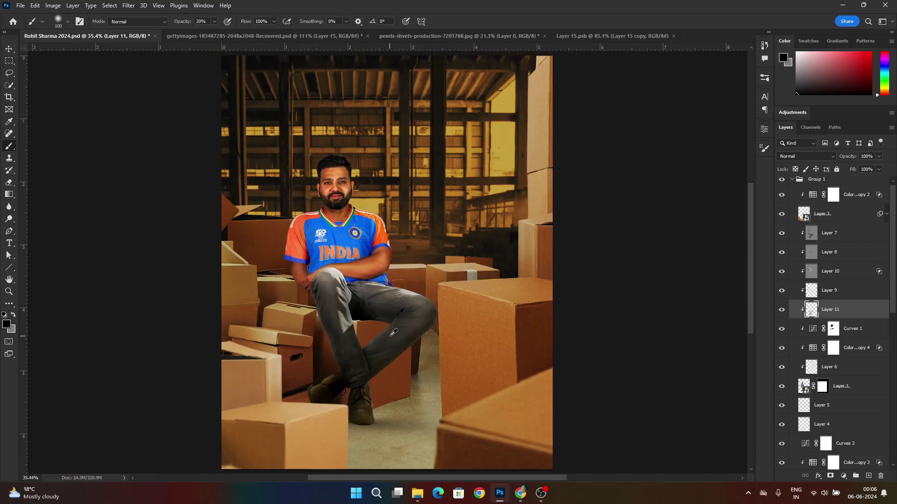
pyautogui.scroll(3, 391, 336)
pyautogui.write('6')
pyautogui.press('Return')
pyautogui.hotkey('ctrl', '0')
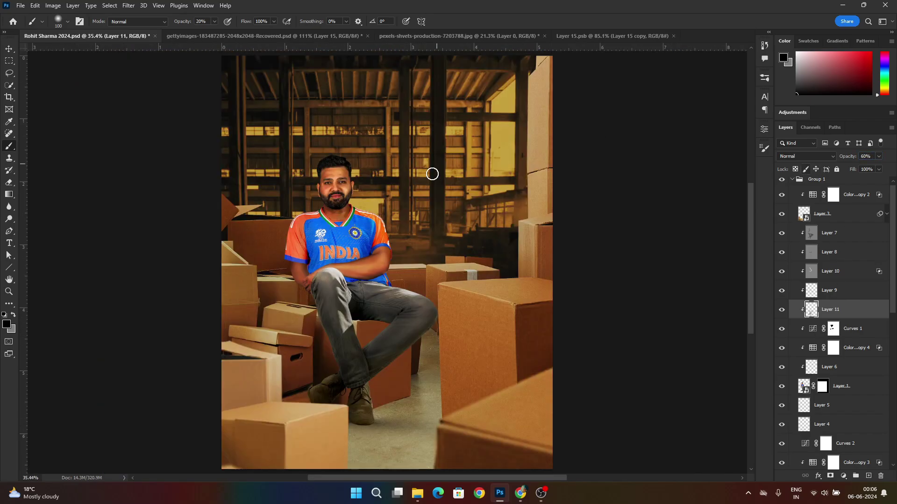
# Step: Try moving the Black & White 1 adjustment above Color Lookup 1 in the background's adjustment stack
pyautogui.scroll(-2, 421, 180)
pyautogui.press('v')
pyautogui.click(412, 161)
pyautogui.moveTo(852, 338); pyautogui.dragTo(857, 353)
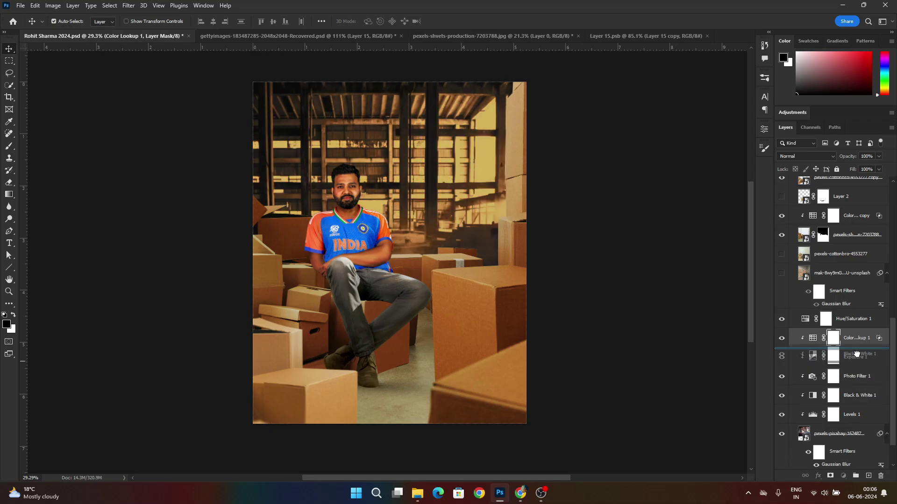
pyautogui.moveTo(857, 395); pyautogui.dragTo(859, 334)
pyautogui.hotkey('ctrl', 'z')
# Step: Compare the background's color grading with the Hue/Saturation 1 adjustment hidden and shown
pyautogui.click(782, 321)
pyautogui.click(782, 321)
pyautogui.click(782, 321)
pyautogui.click(782, 321)
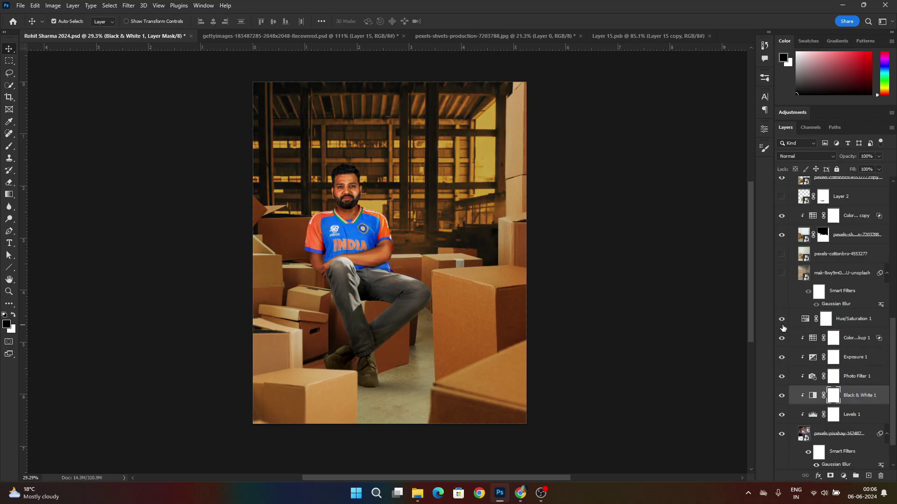
pyautogui.click(782, 322)
pyautogui.click(782, 322)
pyautogui.scroll(3, 827, 206)
pyautogui.scroll(4, 828, 209)
pyautogui.scroll(1, 581, 245)
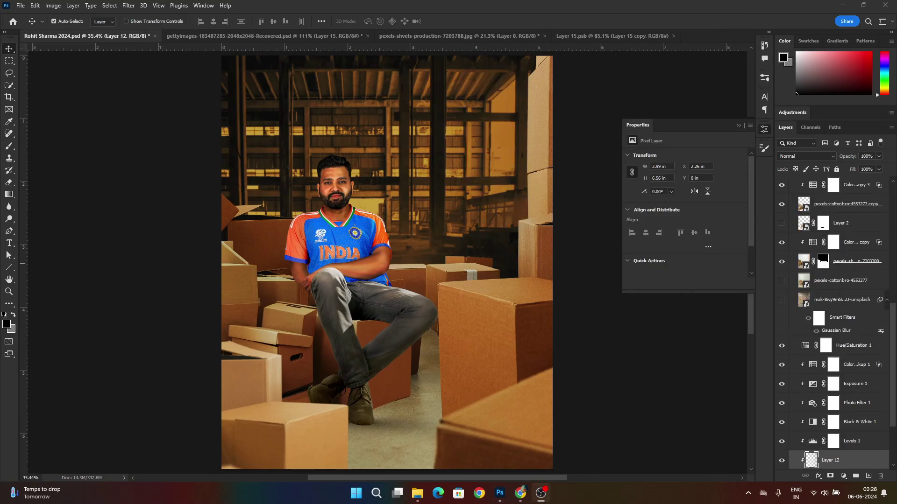
# Step: Add Layer 13 clipped above Layer 12 and darken the background's left side with the 1400 px soft black brush at 20% opacity
pyautogui.scroll(-2, 828, 419)
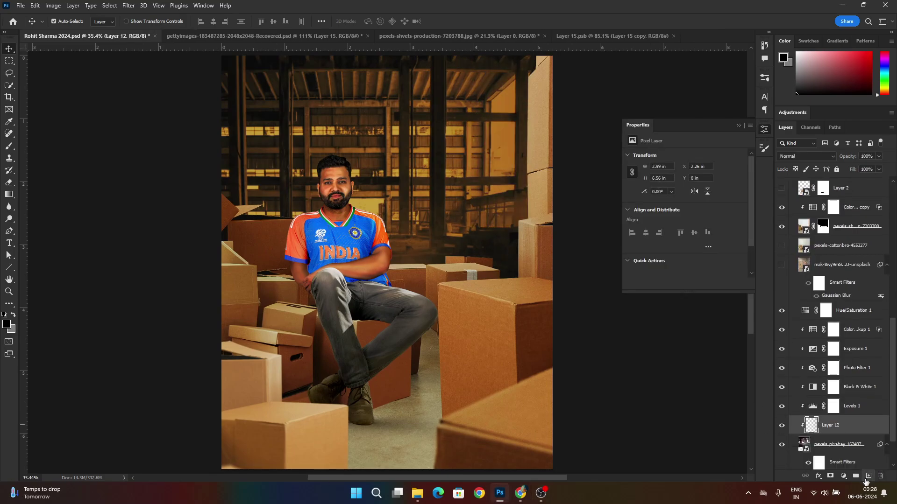
pyautogui.click(866, 478)
pyautogui.press('b')
pyautogui.scroll(-1, 161, 210)
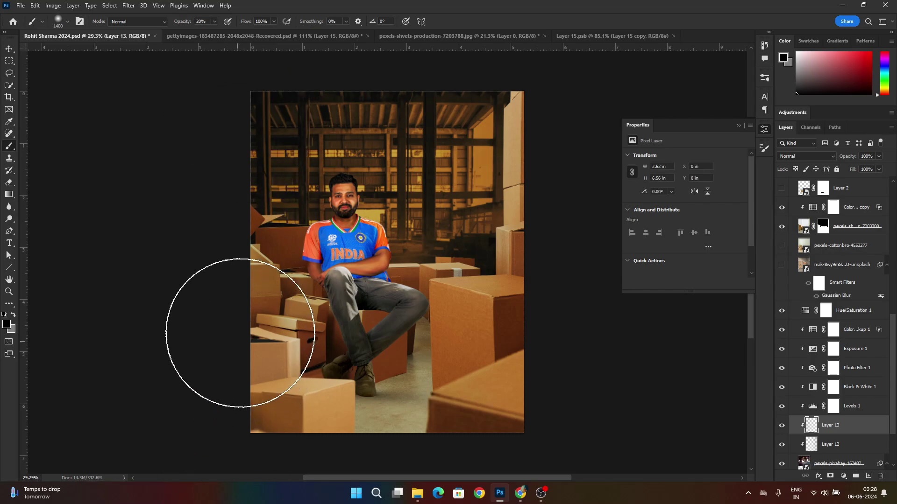
pyautogui.scroll(1, 602, 294)
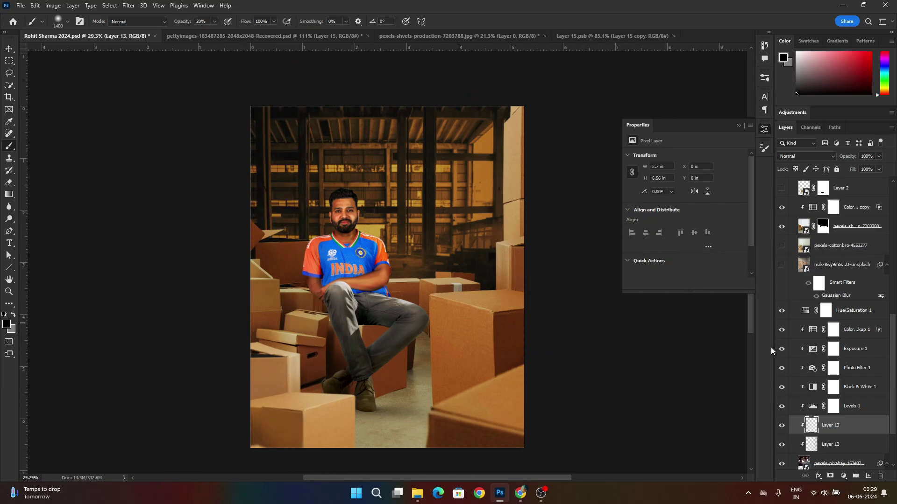
# Step: Add Layer 14 above Color Lookup 1 copy 2 and darken the outer edges of the image with the soft black brush at 20% opacity
pyautogui.scroll(10, 860, 281)
pyautogui.click(858, 204)
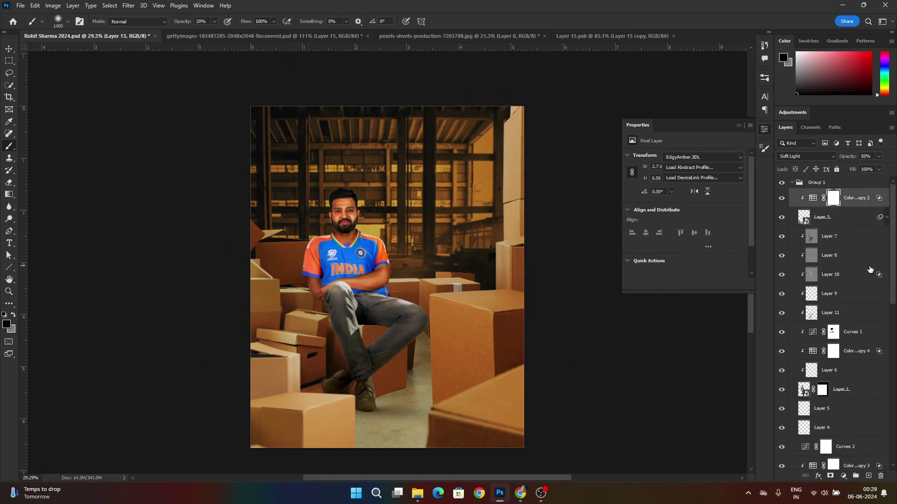
pyautogui.click(869, 476)
pyautogui.scroll(-2, 450, 490)
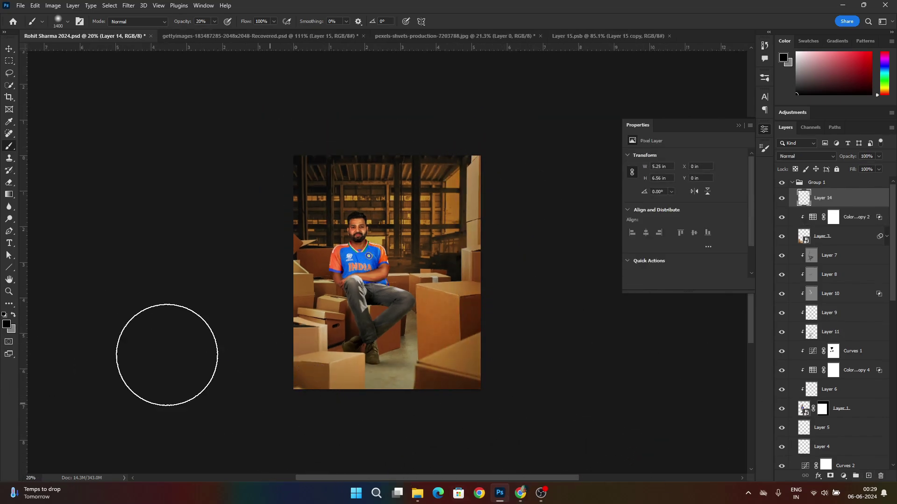
pyautogui.scroll(3, 229, 349)
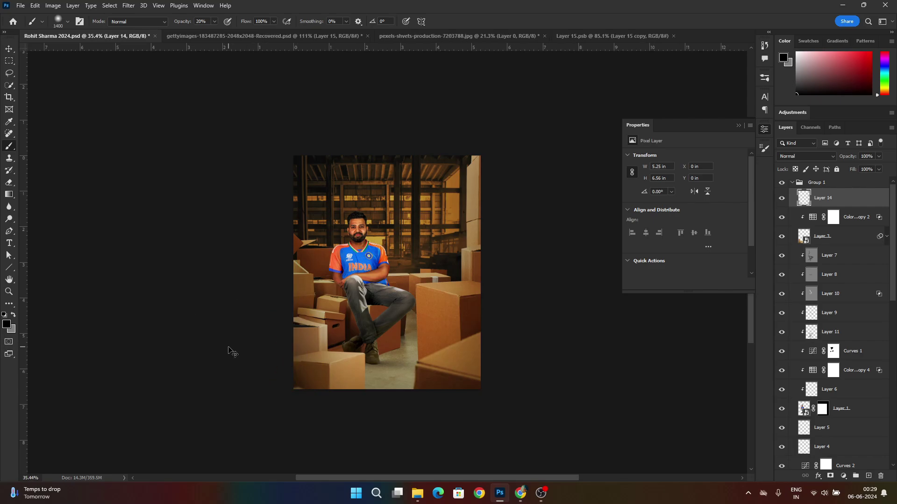
pyautogui.scroll(-2, 229, 351)
pyautogui.scroll(-3, 598, 426)
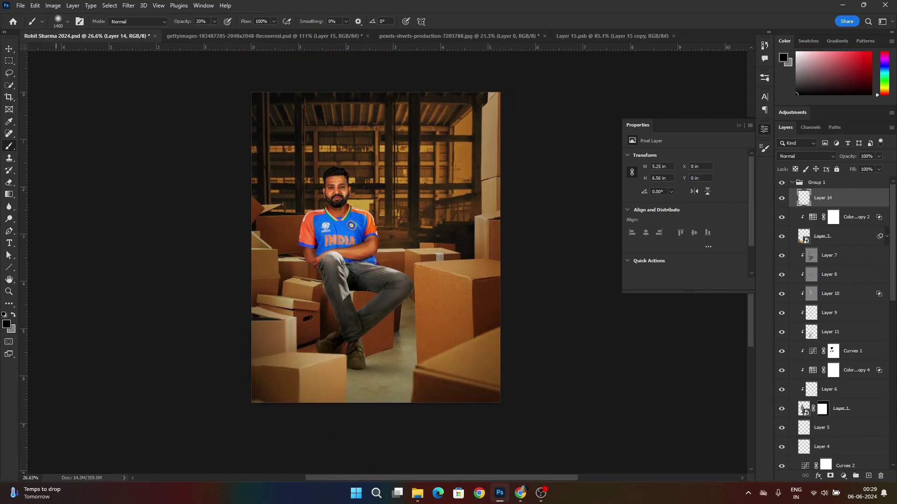
pyautogui.scroll(3, 341, 204)
pyautogui.scroll(-1, 265, 180)
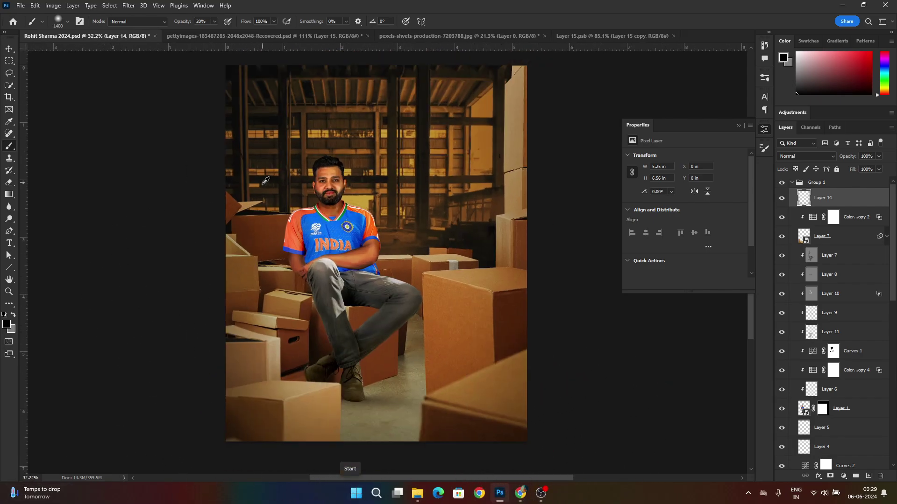
# Step: Show the hidden pexels-cottonbro-4553277 layer with the white door and delete it
pyautogui.click(9, 49)
pyautogui.scroll(1, 268, 173)
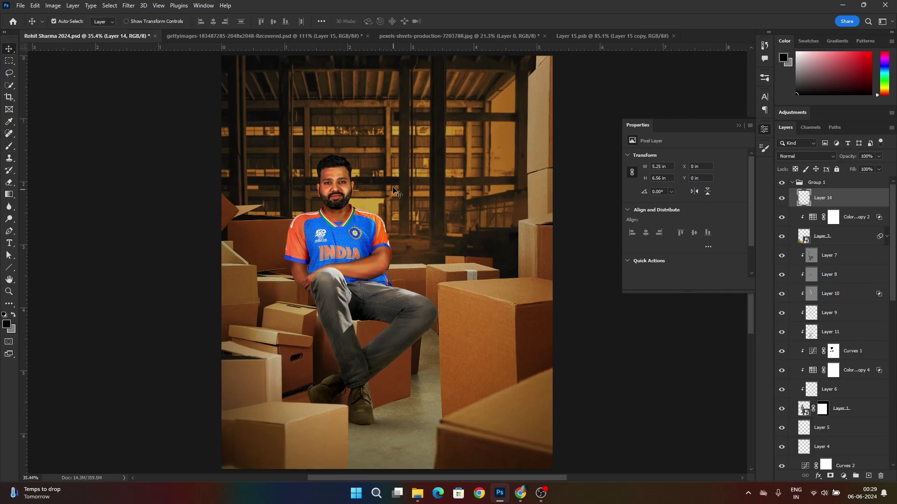
pyautogui.scroll(-10, 836, 327)
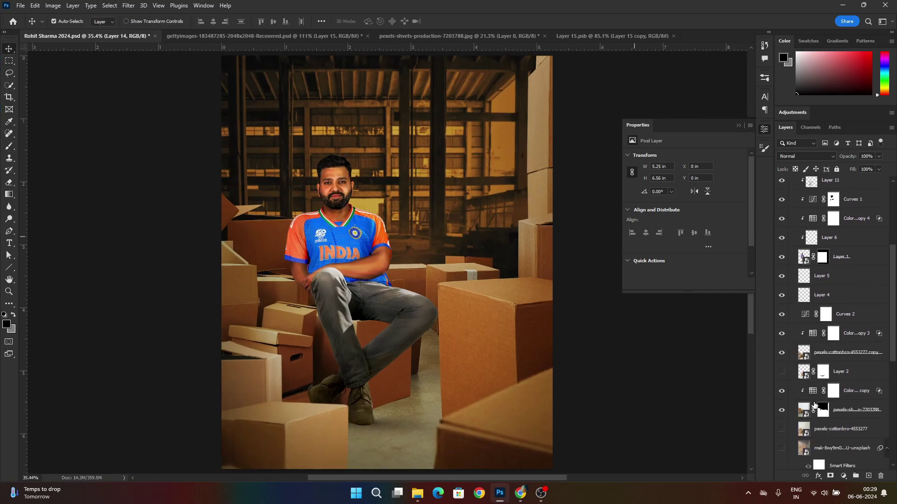
pyautogui.click(781, 383)
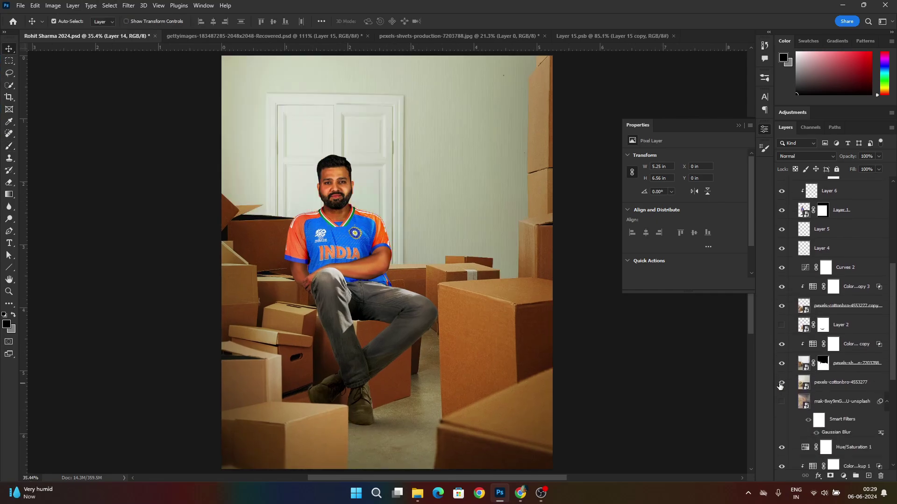
pyautogui.click(831, 386)
pyautogui.press('Delete')
# Step: Try the mak-8wy9mGgmGoU-unsplash photo as background by clipping it below Layer 12, and hide it again
pyautogui.click(783, 389)
pyautogui.scroll(-6, 831, 345)
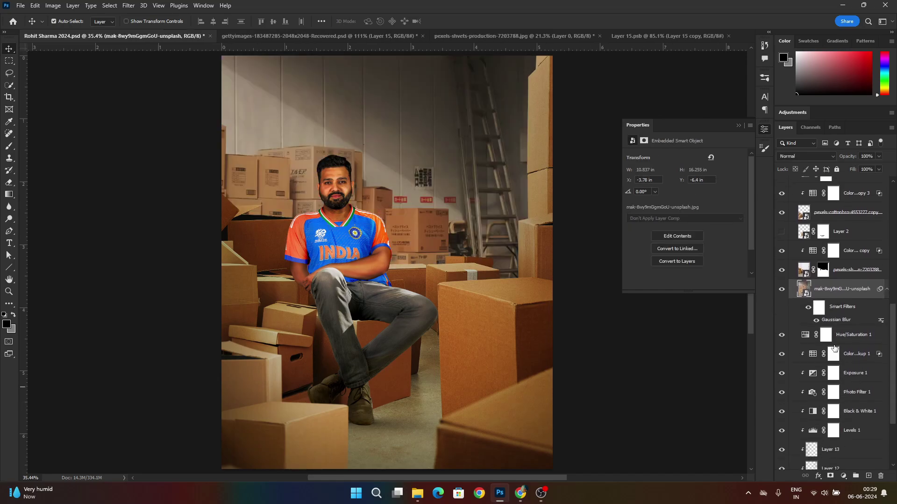
pyautogui.moveTo(841, 242); pyautogui.dragTo(848, 435)
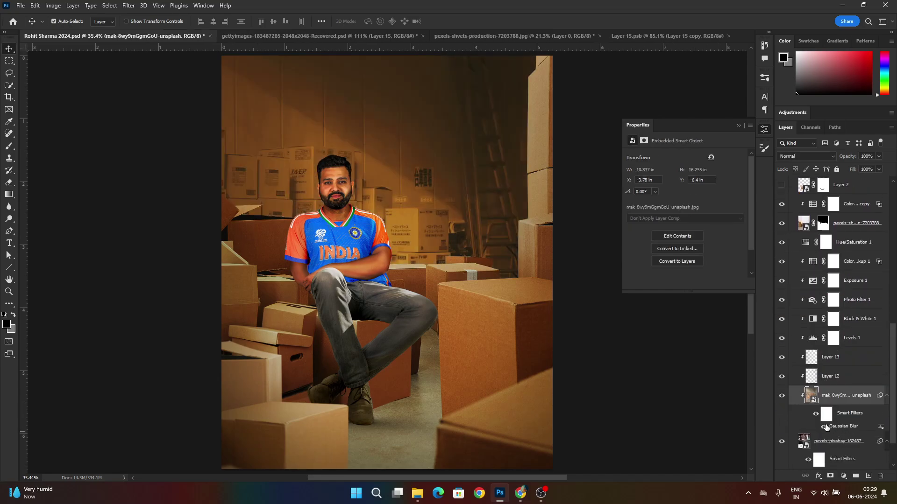
pyautogui.click(825, 426)
pyautogui.scroll(-2, 369, 266)
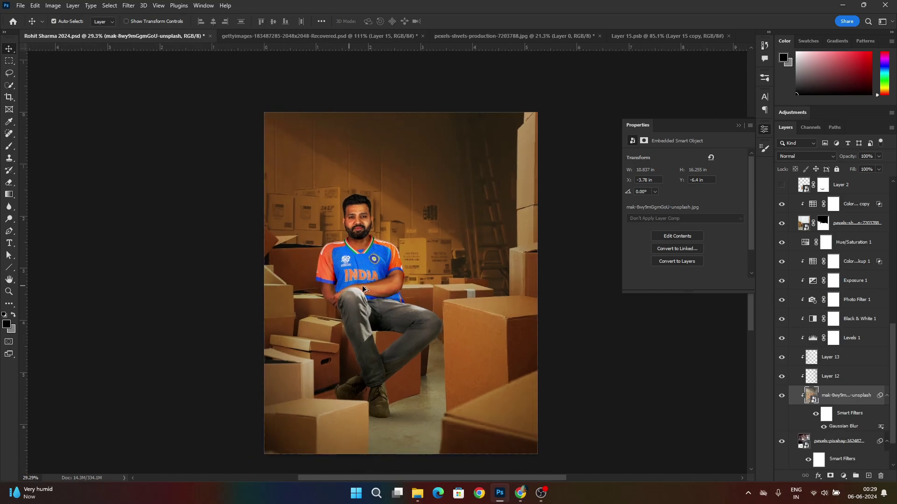
pyautogui.click(783, 397)
# Step: Examine how the man's face and jersey blend with the warehouse background, up close and in the full image
pyautogui.click(836, 441)
pyautogui.click(892, 466)
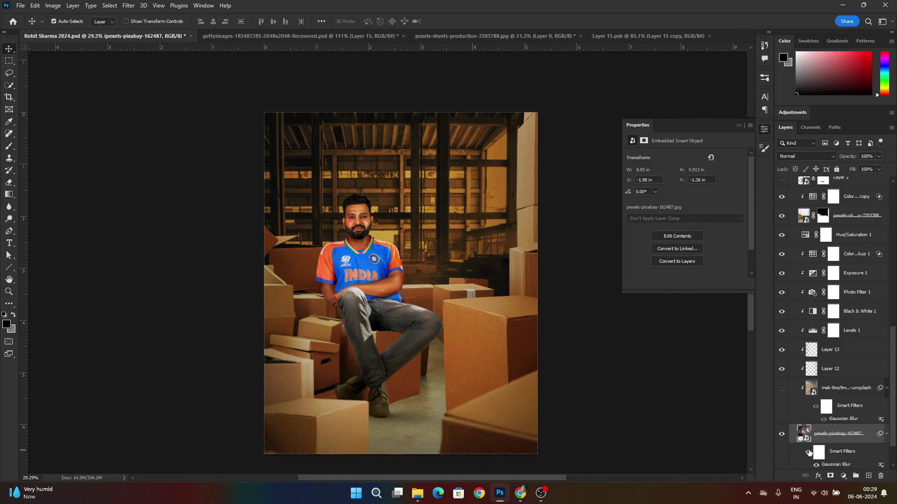
pyautogui.hotkey('ctrl', '0')
pyautogui.scroll(-2, 394, 381)
pyautogui.scroll(9, 354, 215)
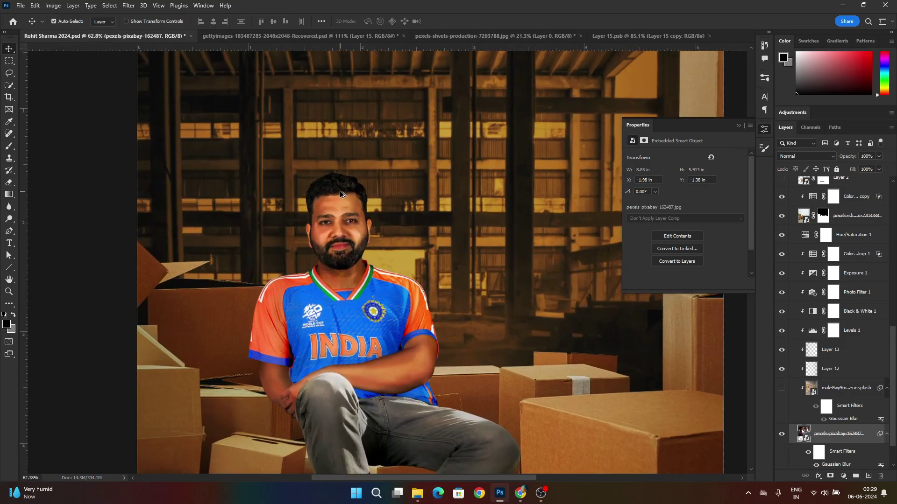
pyautogui.click(354, 214)
pyautogui.scroll(3, 847, 294)
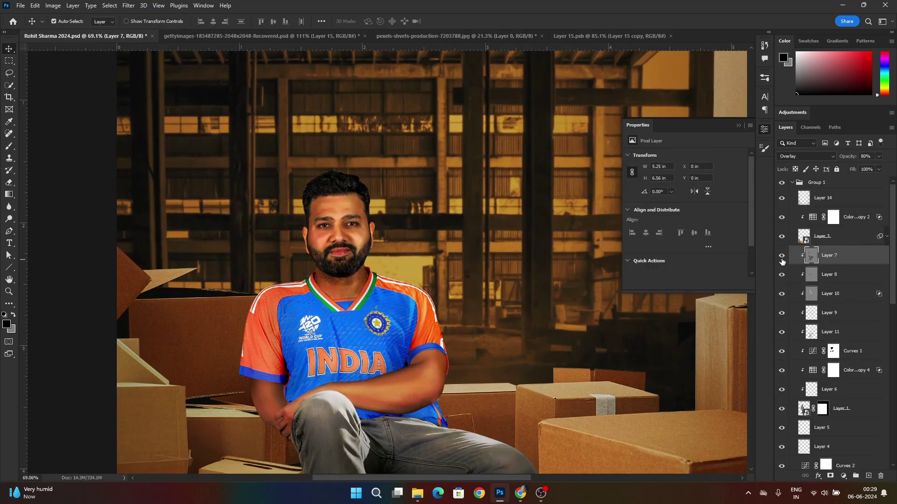
pyautogui.hotkey('ctrl', '0')
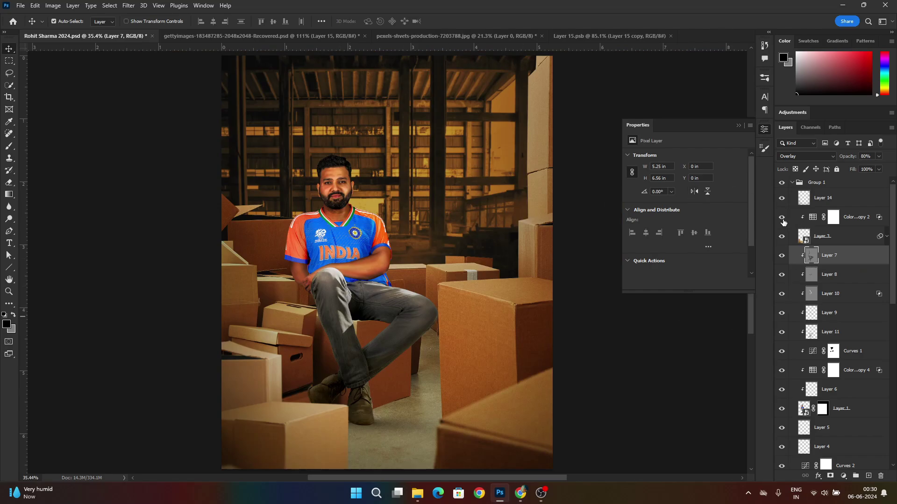
# Step: Duplicate the Color Lookup 1 copy 4 adjustment and set the duplicate to Pin Light at 100% opacity
pyautogui.keyDown('shift'); pyautogui.click(861, 371); pyautogui.keyUp('shift')
pyautogui.click(851, 369)
pyautogui.hotkey('ctrl', 'j')
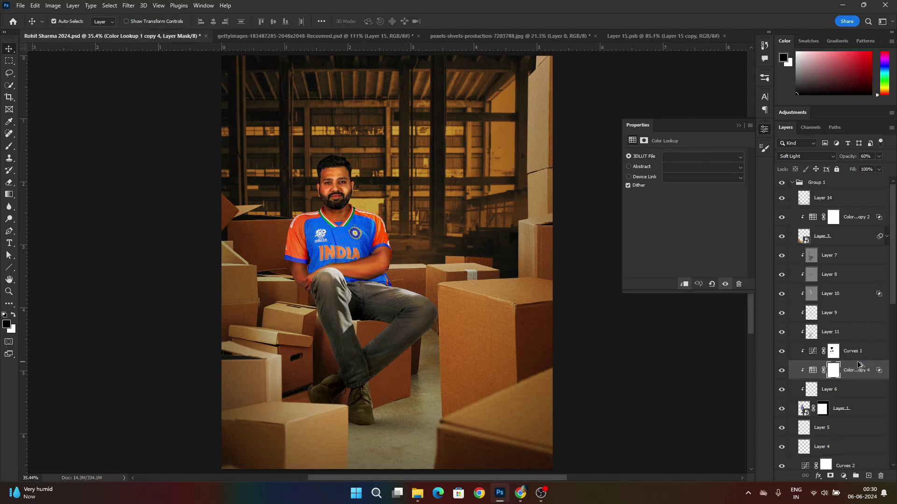
pyautogui.click(806, 156)
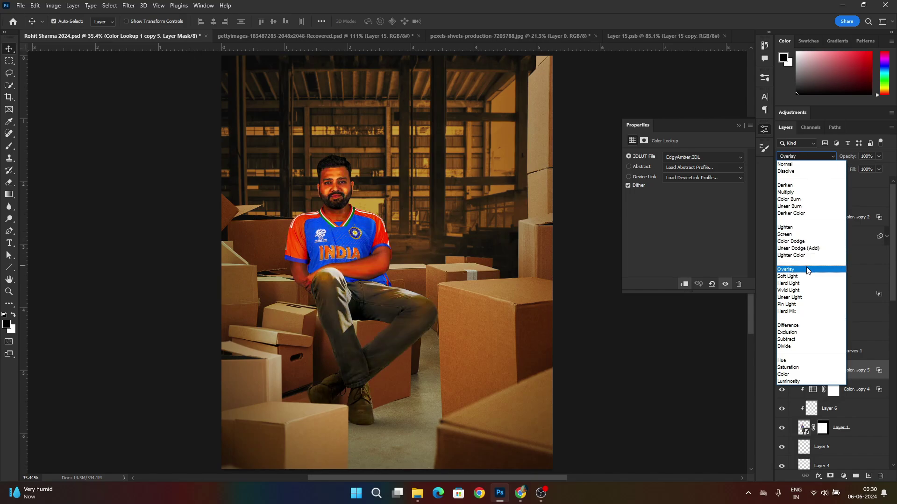
pyautogui.click(810, 306)
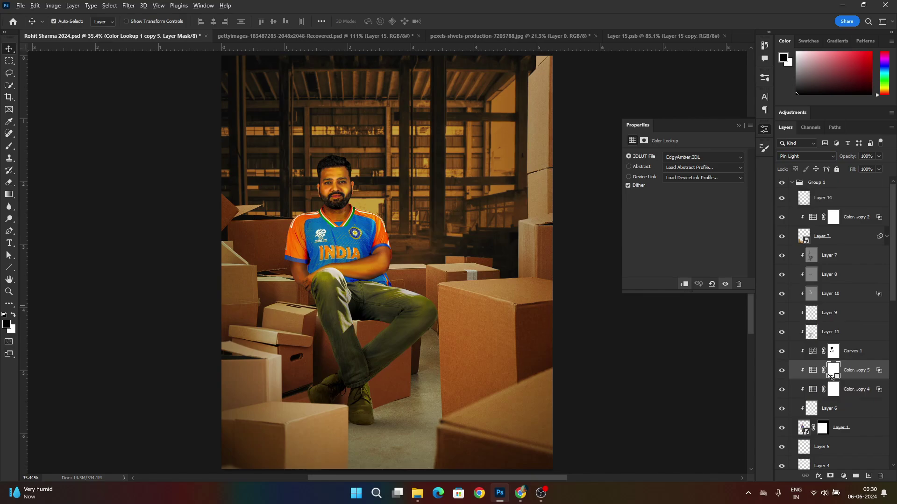
# Step: Invert the Color Lookup 1 copy 5 mask to black and paint the trousers back in with a 200 px white brush at 40% opacity
pyautogui.press('b')
pyautogui.scroll(3, 451, 300)
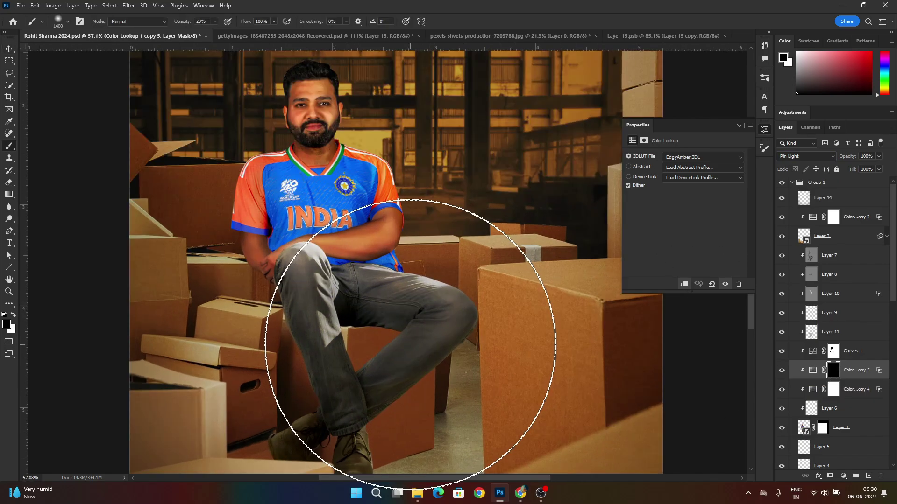
pyautogui.press('[')
pyautogui.press('[')
pyautogui.press('[')
pyautogui.press('[')
pyautogui.press('[')
pyautogui.press('[')
pyautogui.press('[')
pyautogui.press('[')
pyautogui.press('[')
pyautogui.press('[')
pyautogui.press('[')
pyautogui.press('[')
pyautogui.press('[')
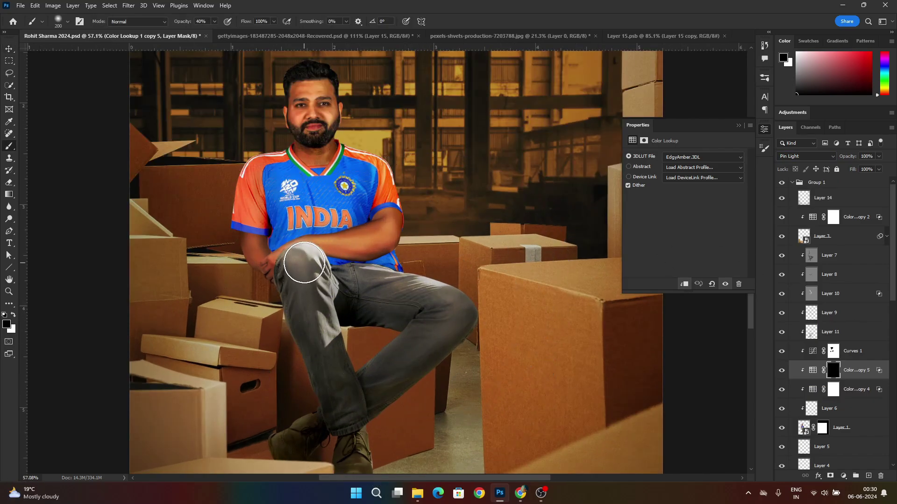
pyautogui.press('x')
pyautogui.moveTo(312, 279); pyautogui.dragTo(300, 262)
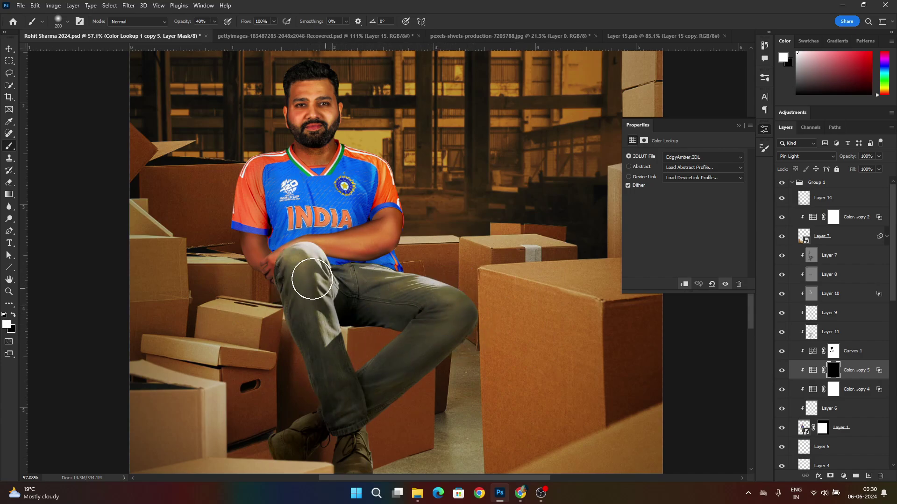
pyautogui.scroll(-3, 509, 330)
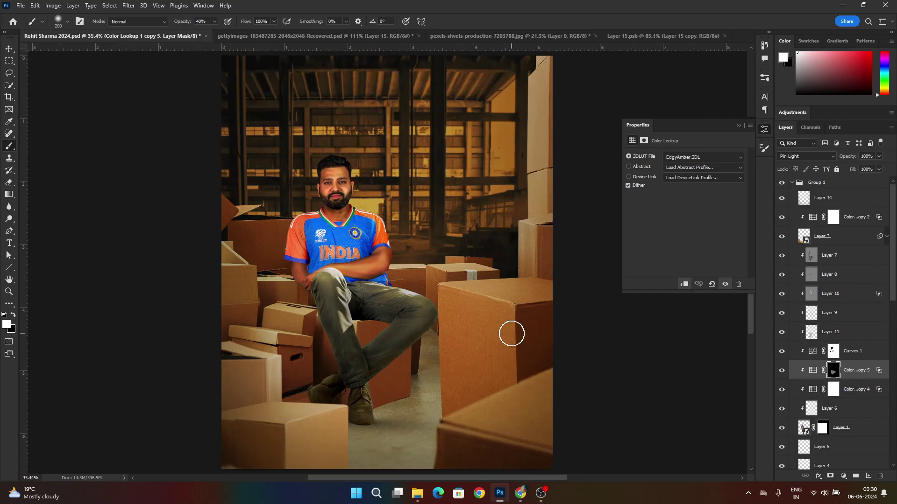
# Step: Change Color Lookup 1 copy 5 to the Linear Light blend mode and set its opacity to 60%
pyautogui.click(803, 157)
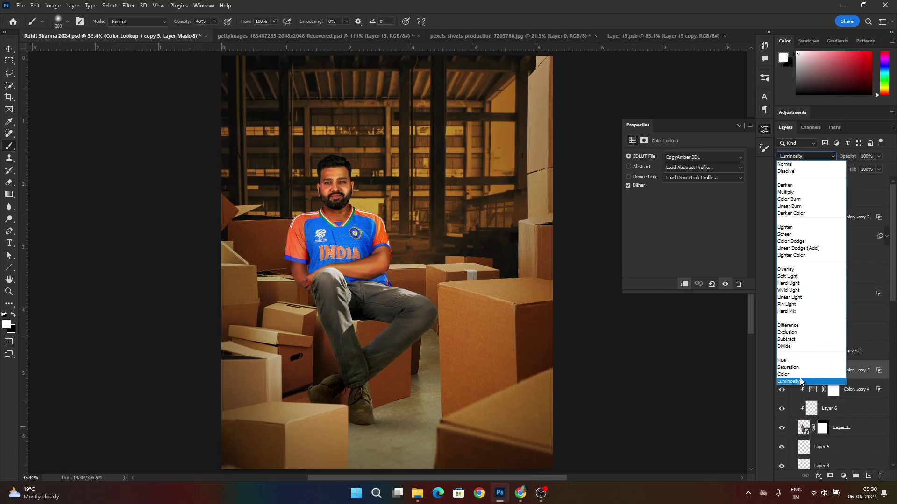
pyautogui.click(799, 298)
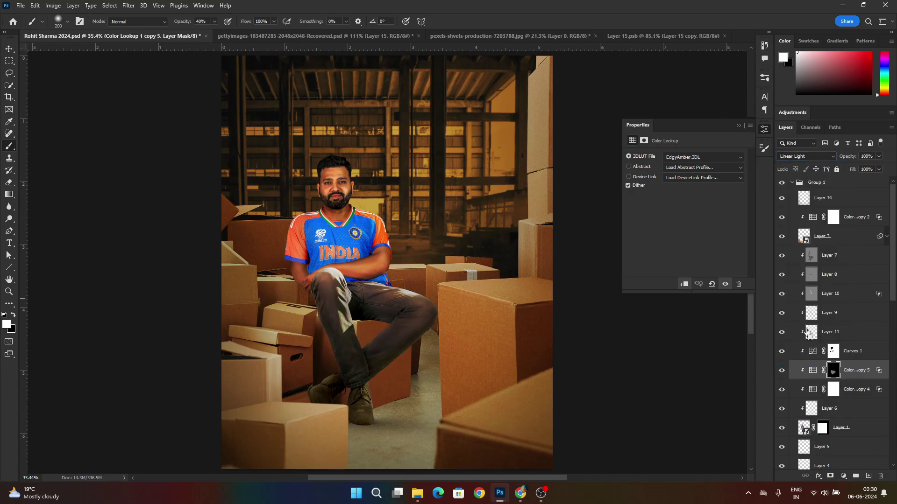
pyautogui.scroll(-1, 438, 220)
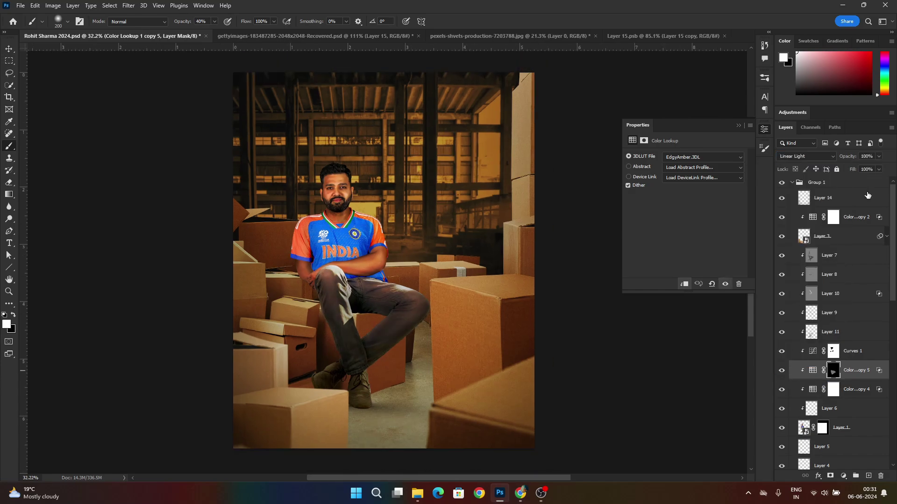
pyautogui.scroll(2, 350, 271)
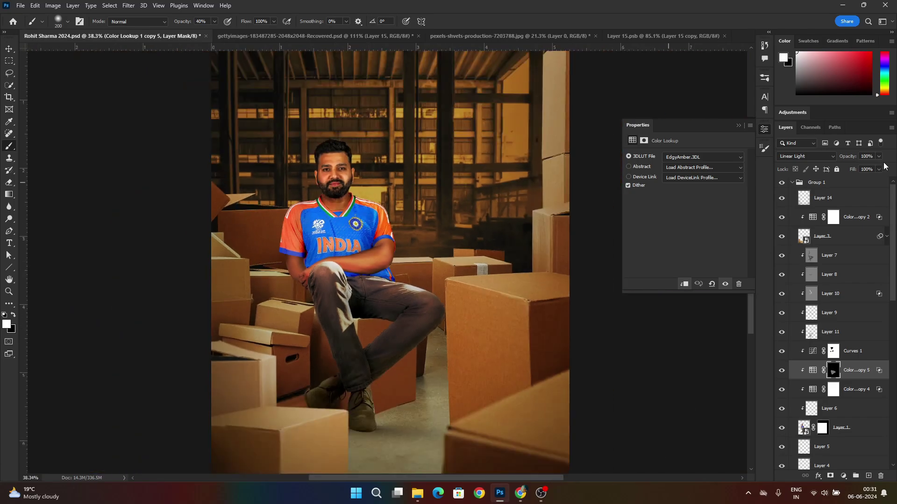
pyautogui.write('3')
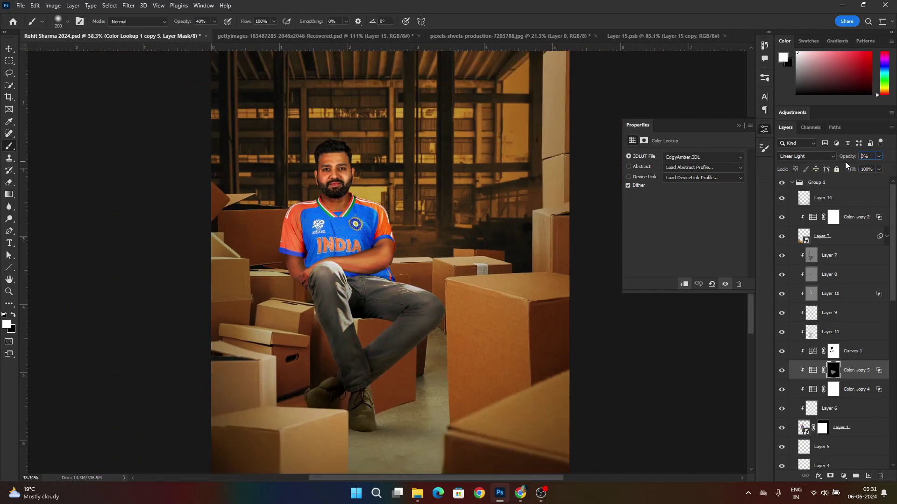
pyautogui.write('6')
pyautogui.press('Return')
pyautogui.scroll(-2, 414, 262)
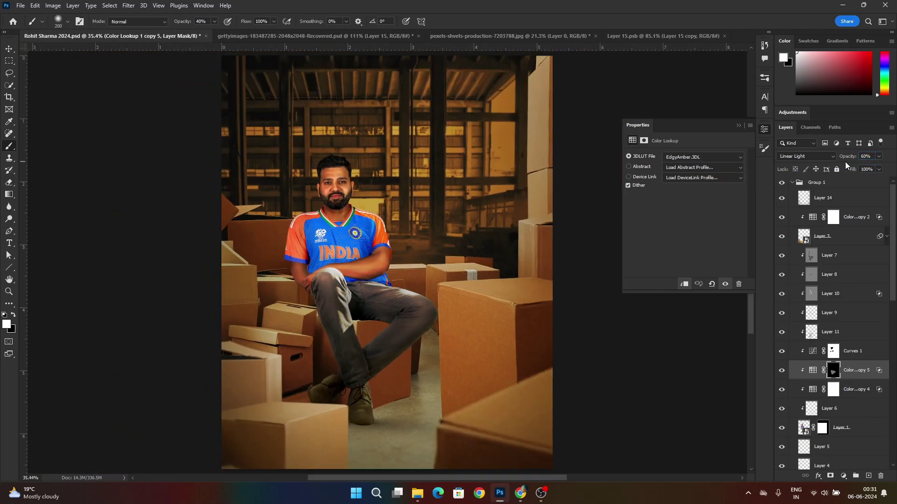
pyautogui.scroll(-2, 416, 260)
# Step: Compare the man's grading with Color Lookup 1 copy 4 hidden and shown, and try its opacity at 40%
pyautogui.press('v')
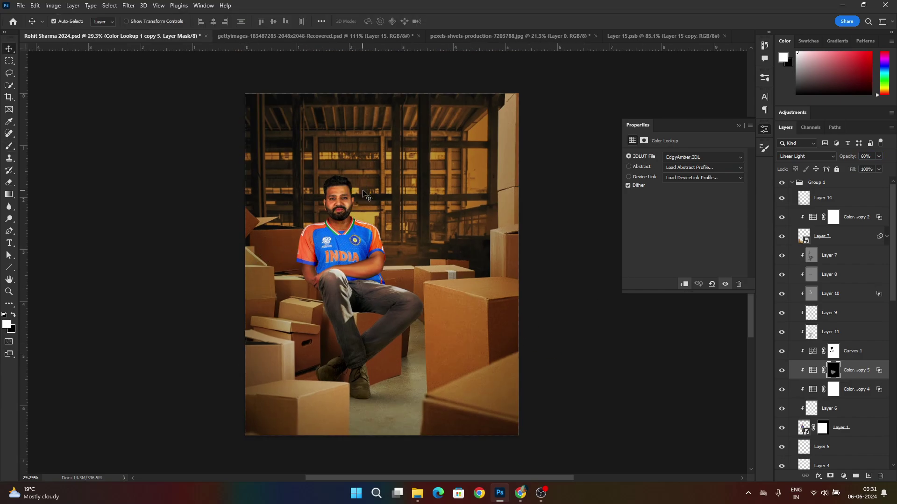
pyautogui.scroll(5, 359, 190)
pyautogui.click(822, 255)
pyautogui.click(853, 396)
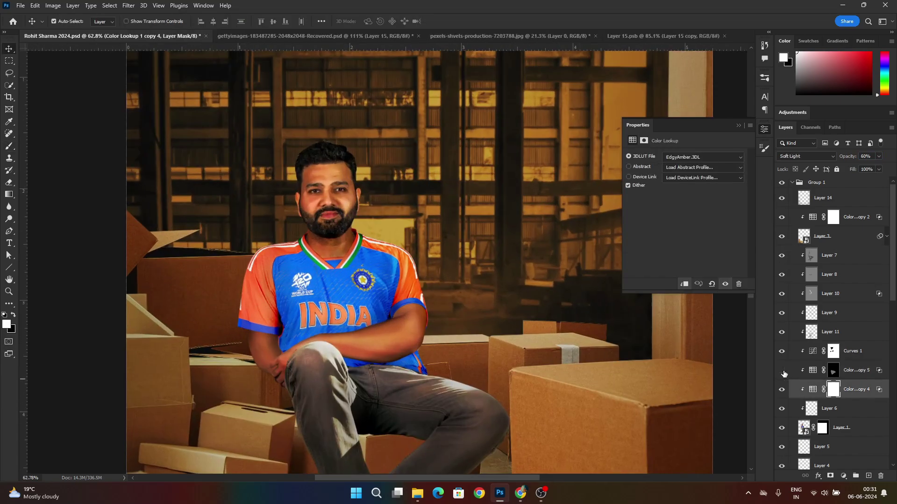
pyautogui.click(783, 390)
pyautogui.click(783, 390)
pyautogui.scroll(-4, 324, 268)
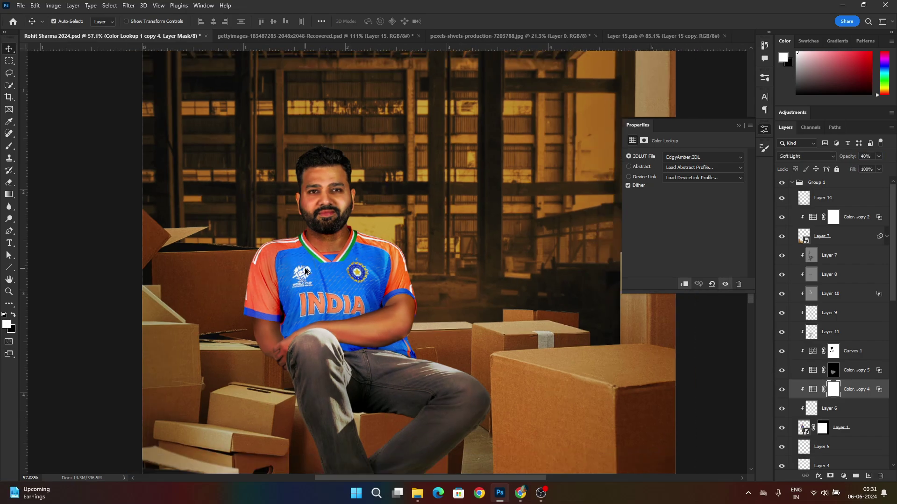
pyautogui.scroll(1, 325, 268)
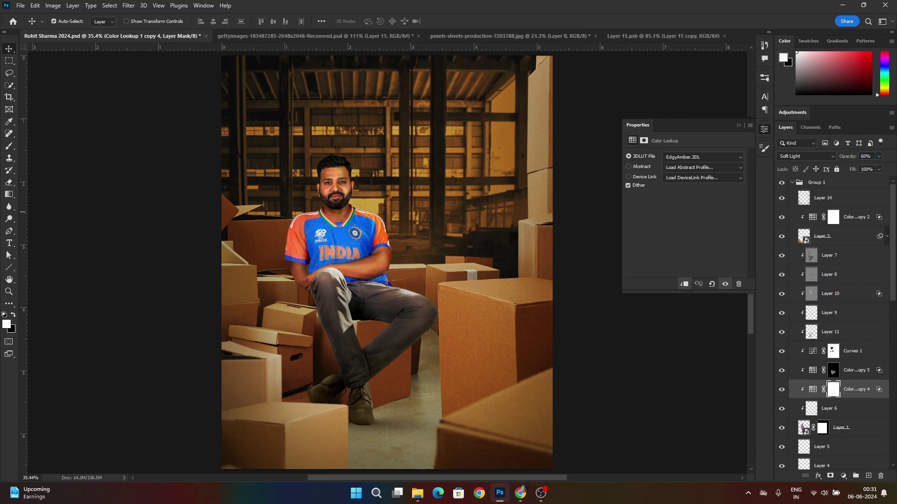
# Step: Delete the hidden Layer 2 smart object above the Color Lookup 1 copy adjustment
pyautogui.scroll(-10, 850, 263)
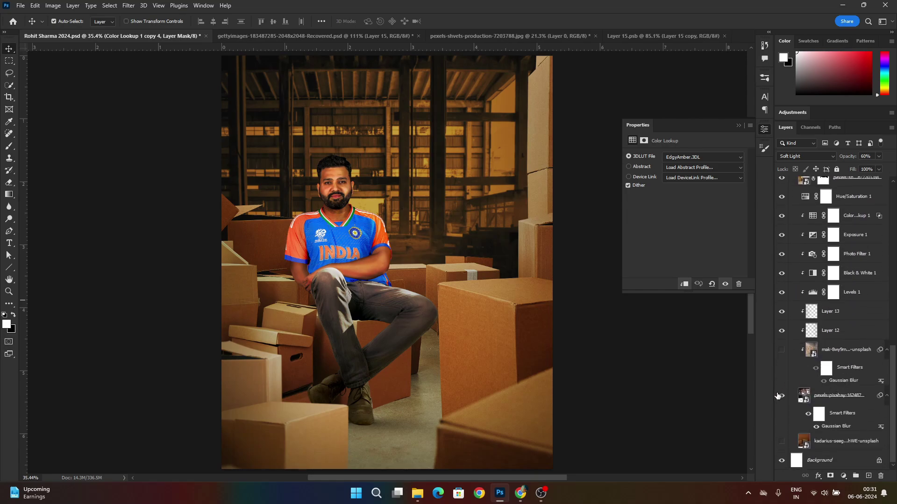
pyautogui.click(782, 396)
pyautogui.click(781, 396)
pyautogui.scroll(2, 794, 395)
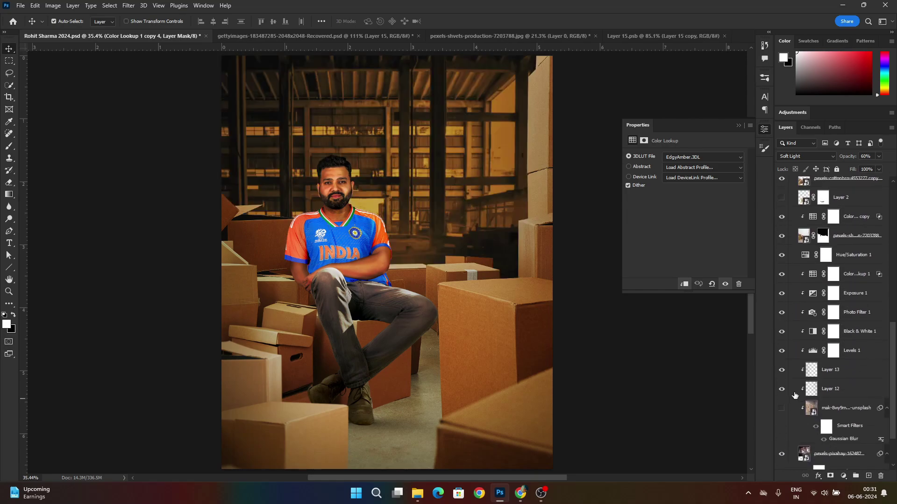
pyautogui.click(826, 218)
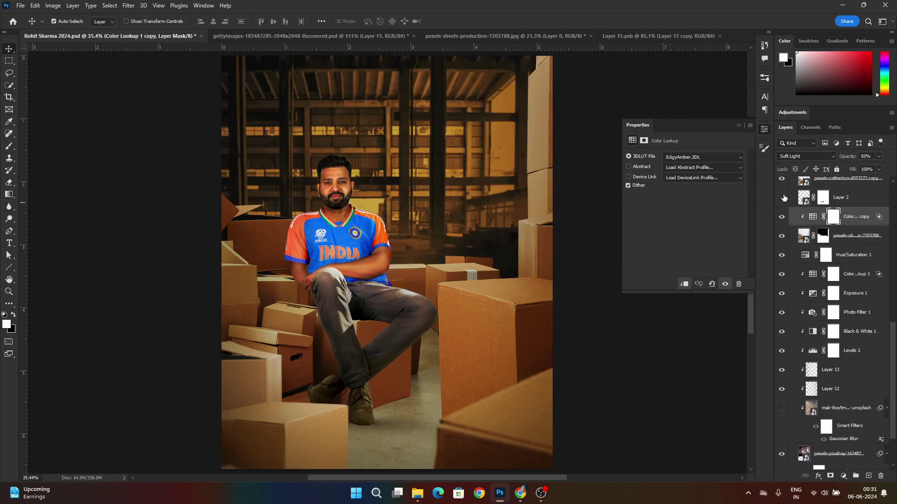
pyautogui.click(847, 201)
pyautogui.scroll(1, 828, 247)
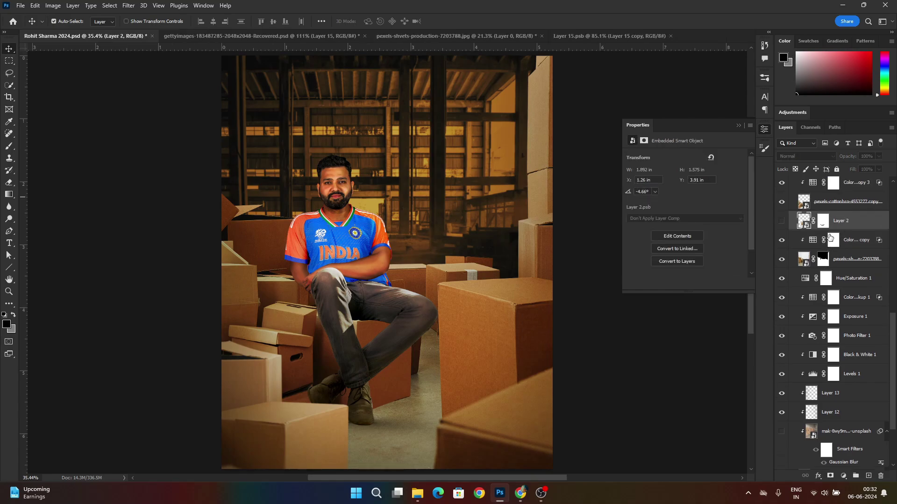
pyautogui.press('Delete')
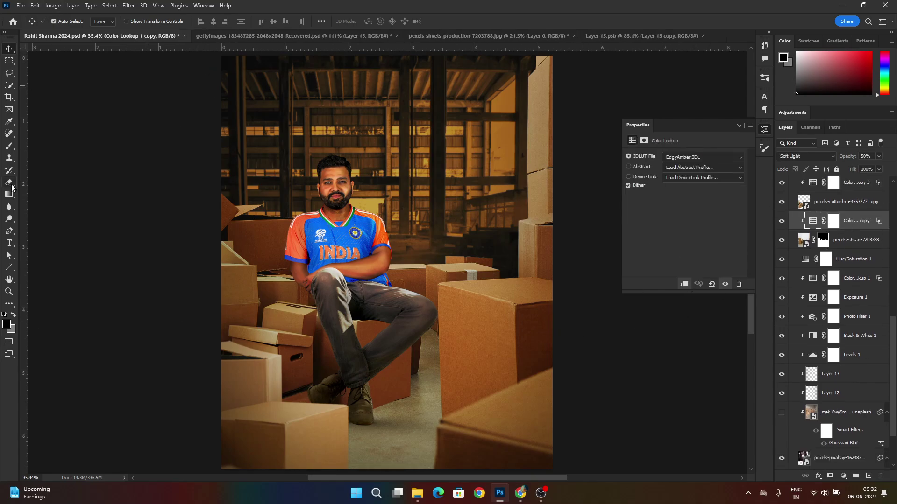
# Step: Place the red nebula image pexels-pixabay-73873 as a layer directly above the Color Lookup 1 copy adjustment
pyautogui.moveTo(2, 415); pyautogui.dragTo(450, 229)
pyautogui.press('Return')
pyautogui.click(781, 220)
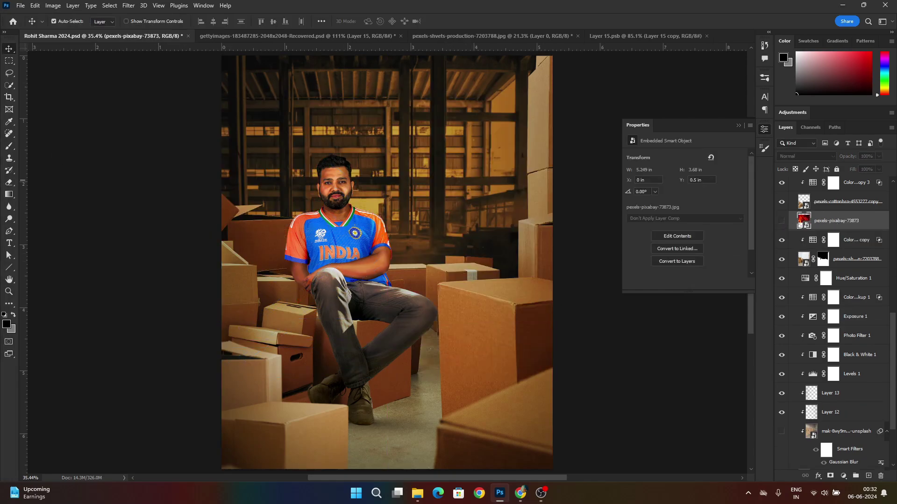
pyautogui.press('b')
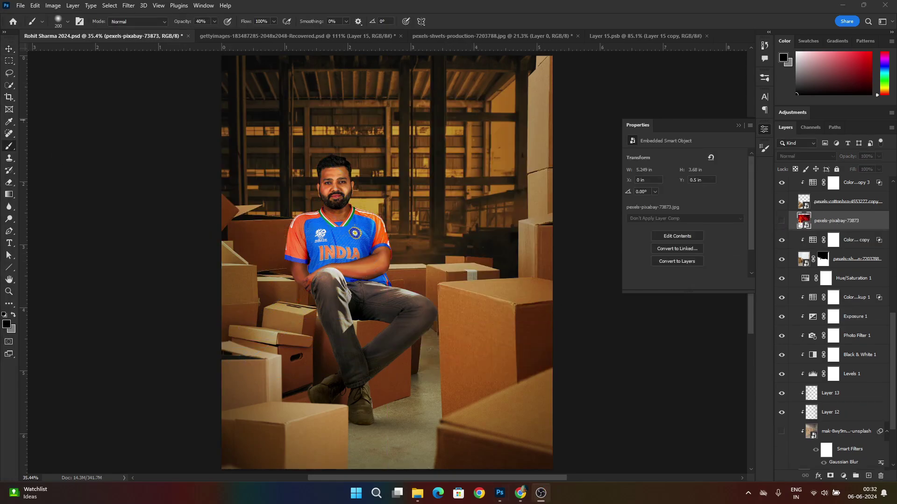
pyautogui.click(782, 220)
# Step: Add a black mask to the nebula layer and paint its red haze in with ADR_Fog-Brushes_30 at 2200 px and 40% opacity
pyautogui.click(67, 21)
pyautogui.scroll(-6, 265, 344)
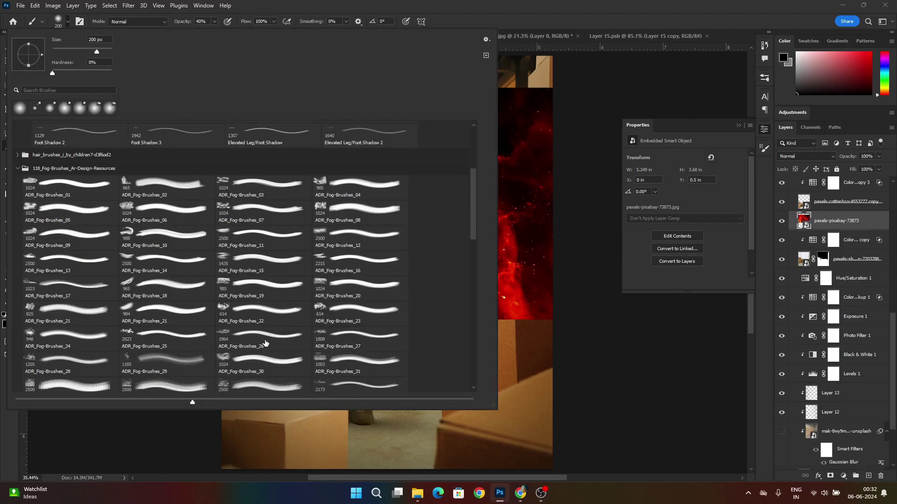
pyautogui.doubleClick(262, 362)
pyautogui.keyDown('alt'); pyautogui.click(830, 475); pyautogui.keyUp('alt')
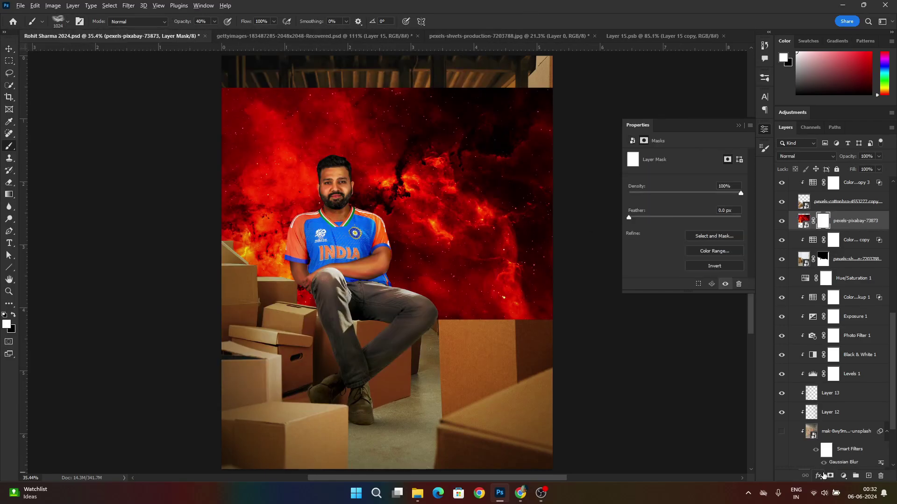
pyautogui.press('x')
pyautogui.press(']')
pyautogui.press(']')
pyautogui.press(']')
pyautogui.press(']')
pyautogui.press(']')
pyautogui.press(']')
pyautogui.press(']')
pyautogui.press(']')
pyautogui.press(']')
pyautogui.press(']')
pyautogui.press(']')
pyautogui.press(']')
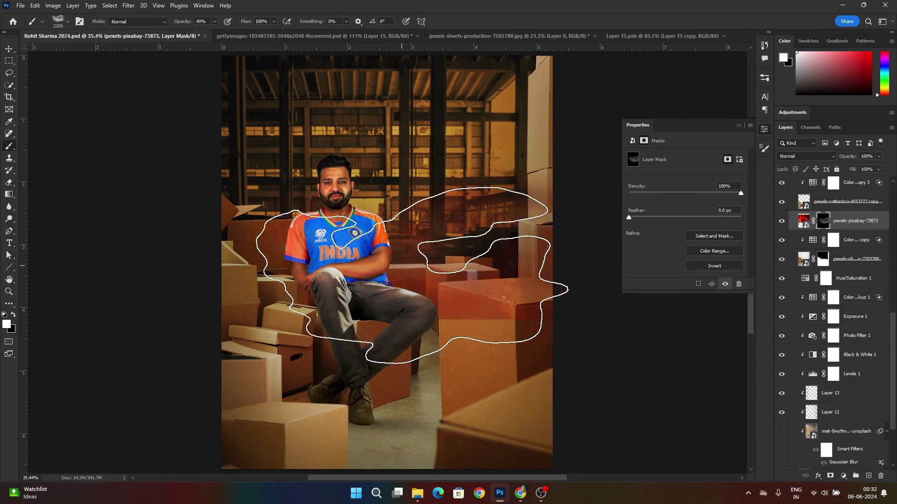
pyautogui.press('x')
pyautogui.moveTo(411, 270)
pyautogui.mouseDown()
pyautogui.moveTo(350, 285)
pyautogui.moveTo(374, 299)
pyautogui.mouseUp()
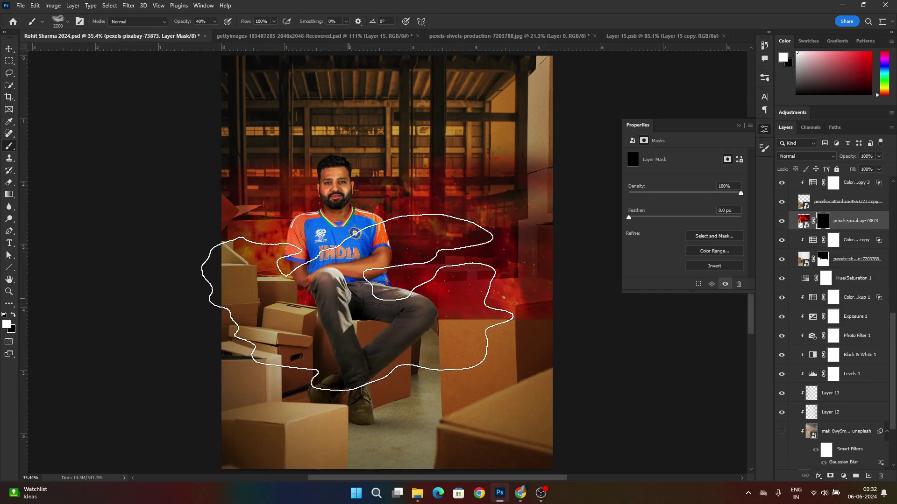
# Step: Rework the nebula mask with the fog brush at 100% opacity and 1300 px, and move the layer directly above Hue/Saturation 1
pyautogui.press('x')
pyautogui.moveTo(364, 399)
pyautogui.mouseDown()
pyautogui.moveTo(433, 371)
pyautogui.moveTo(475, 323)
pyautogui.mouseUp()
pyautogui.press('[')
pyautogui.press('[')
pyautogui.press('[')
pyautogui.press('[')
pyautogui.press('[')
pyautogui.press('[')
pyautogui.press('[')
pyautogui.press('[')
pyautogui.press('[')
pyautogui.press('[')
pyautogui.press('[')
pyautogui.press('0')
pyautogui.press(']')
pyautogui.press(']')
pyautogui.moveTo(859, 223); pyautogui.dragTo(854, 267)
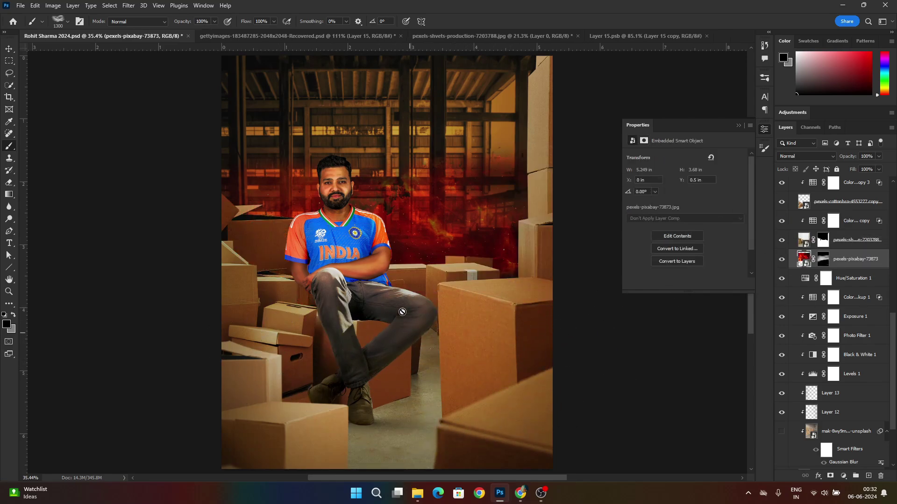
# Step: Reveal more red haze behind the man by painting white on the nebula mask with ADR_Fog-Brushes_25
pyautogui.click(823, 260)
pyautogui.click(65, 21)
pyautogui.scroll(-2, 173, 300)
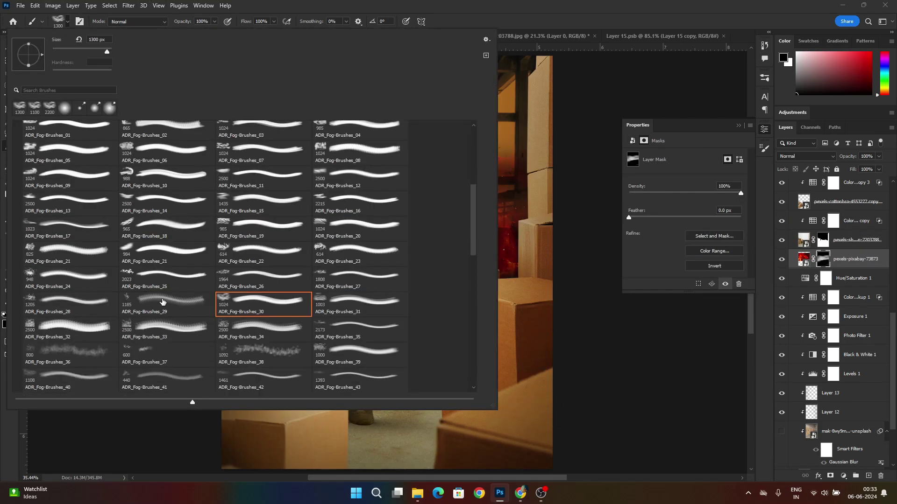
pyautogui.doubleClick(167, 278)
pyautogui.press('x')
pyautogui.moveTo(555, 300)
pyautogui.mouseDown()
pyautogui.moveTo(528, 286)
pyautogui.moveTo(495, 271)
pyautogui.moveTo(192, 231)
pyautogui.moveTo(116, 153)
pyautogui.moveTo(80, 112)
pyautogui.mouseUp()
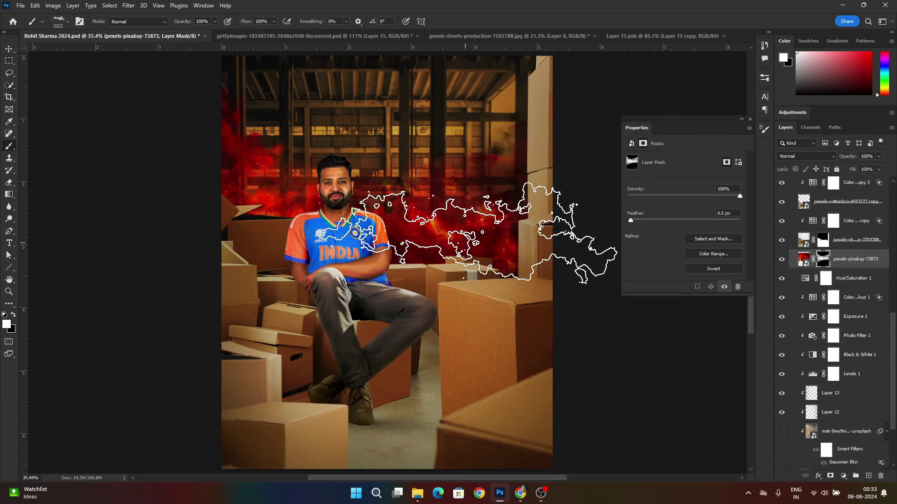
# Step: Nudge the nebula image down to a Y position of 0.87 in
pyautogui.scroll(-2, 455, 245)
pyautogui.press('v')
pyautogui.hotkey('shift', 'Down')
pyautogui.hotkey('shift', 'Down')
pyautogui.hotkey('shift', 'Down')
pyautogui.hotkey('shift', 'Down')
pyautogui.hotkey('shift', 'Down')
pyautogui.hotkey('shift', 'Down')
pyautogui.hotkey('shift', 'Down')
pyautogui.hotkey('shift', 'Down')
pyautogui.hotkey('shift', 'Down')
pyautogui.hotkey('shift', 'Down')
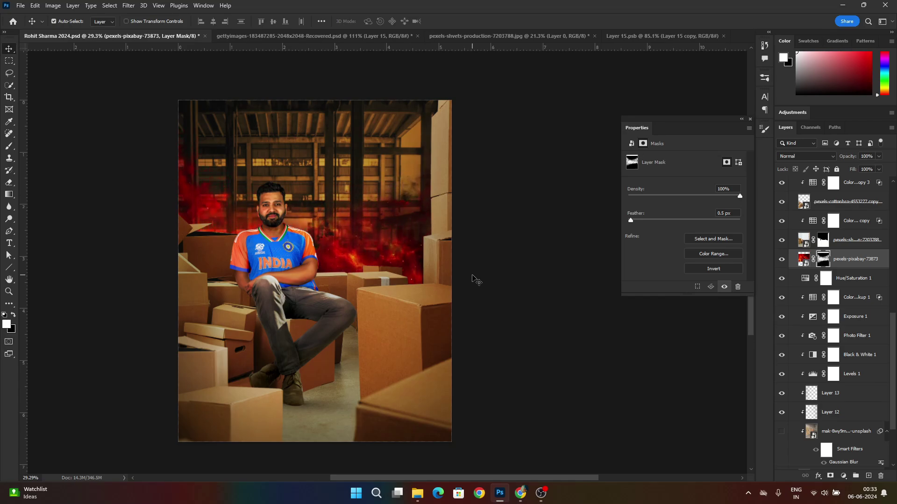
# Step: Set the pexels-pixabay-73873 layer to the Linear Dodge (Add) blend mode
pyautogui.click(803, 255)
pyautogui.click(806, 156)
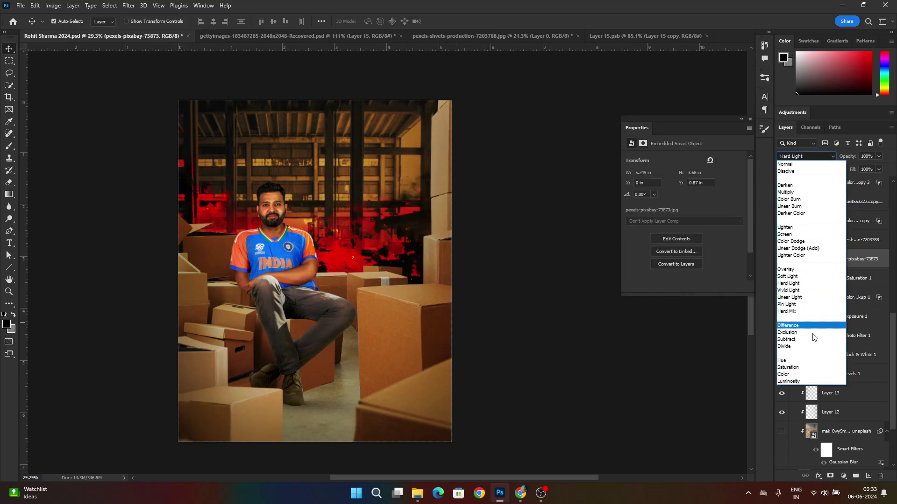
pyautogui.click(798, 248)
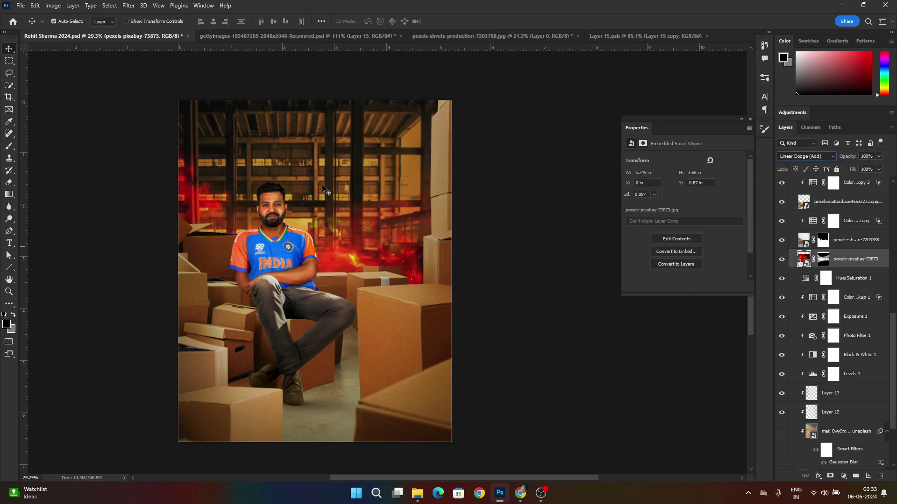
pyautogui.hotkey('ctrl', '\\')
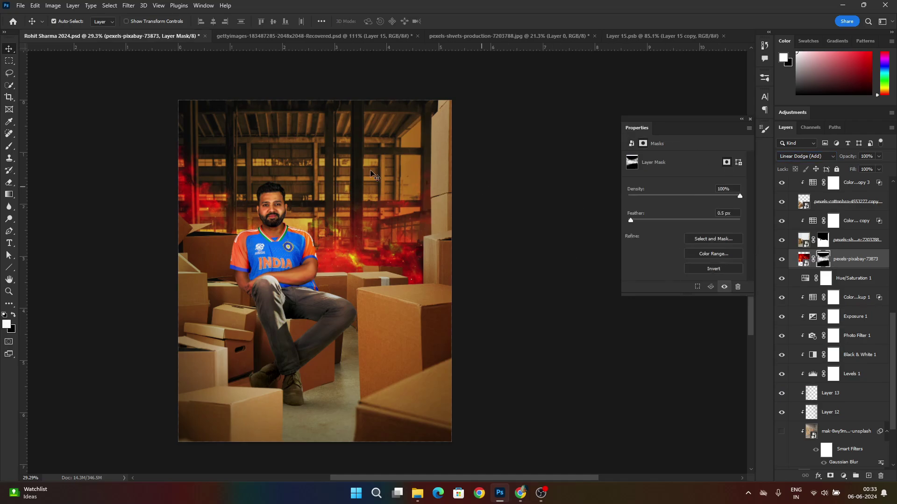
pyautogui.press('b')
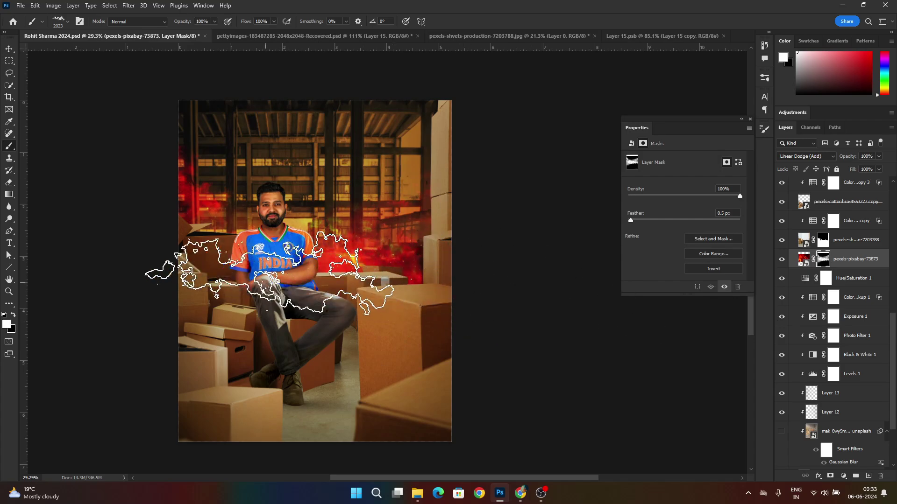
# Step: Add a layer above Hue/Saturation 1, sample bright yellow from the nebula flames and pick a soft round brush
pyautogui.click(852, 279)
pyautogui.click(868, 476)
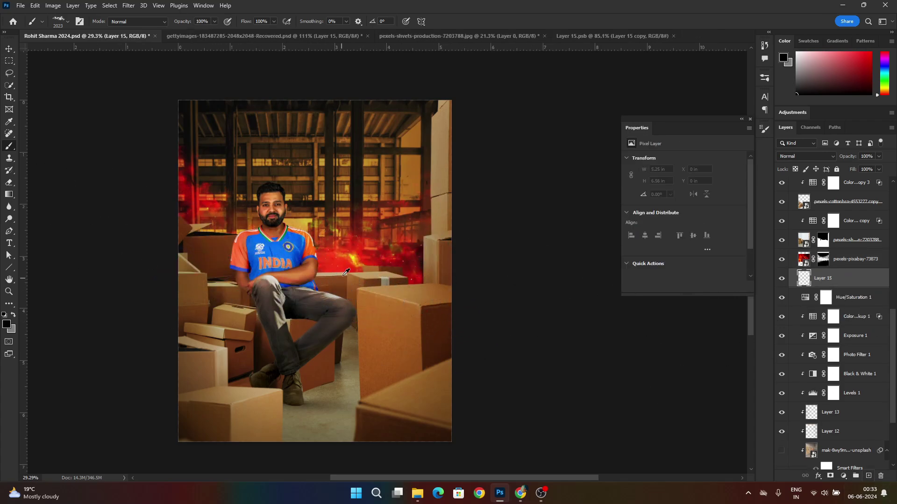
pyautogui.keyDown('alt'); pyautogui.click(356, 254); pyautogui.keyUp('alt')
pyautogui.click(67, 21)
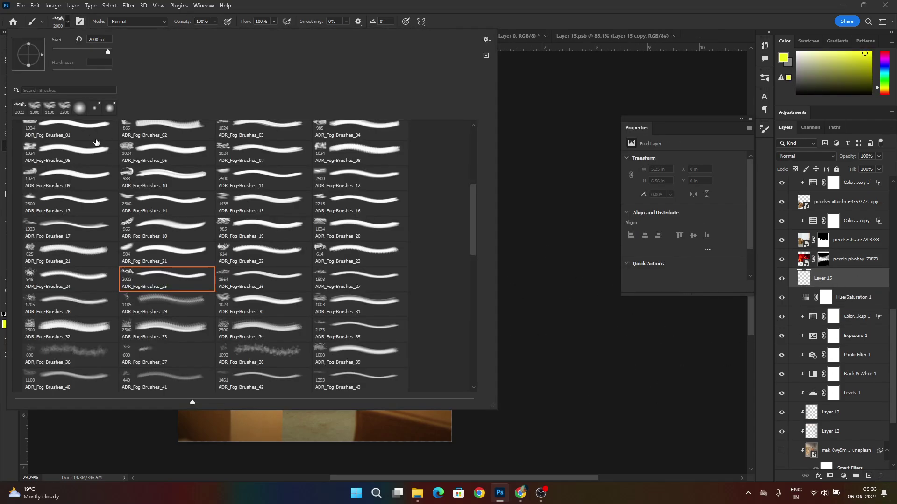
pyautogui.click(82, 106)
pyautogui.click(422, 14)
# Step: Try painting a yellow glow behind the man and beside the tall boxes with the soft brush at sizes up to 1700 px
pyautogui.press('[')
pyautogui.press('[')
pyautogui.press('[')
pyautogui.press('[')
pyautogui.press('[')
pyautogui.press('[')
pyautogui.press('[')
pyautogui.press('[')
pyautogui.press('[')
pyautogui.press('[')
pyautogui.press('[')
pyautogui.press('[')
pyautogui.press('[')
pyautogui.click(300, 248)
pyautogui.press(']')
pyautogui.press(']')
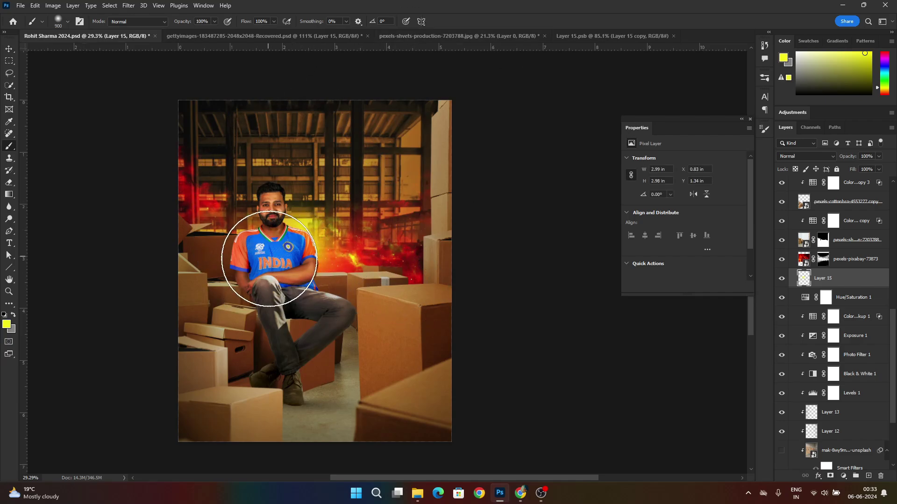
pyautogui.hotkey('ctrl', 'z')
pyautogui.press(']')
pyautogui.press(']')
pyautogui.press(']')
pyautogui.press(']')
pyautogui.press(']')
pyautogui.press(']')
pyautogui.press(']')
pyautogui.press(']')
pyautogui.click(274, 271)
pyautogui.hotkey('ctrl', 'z')
pyautogui.click(425, 231)
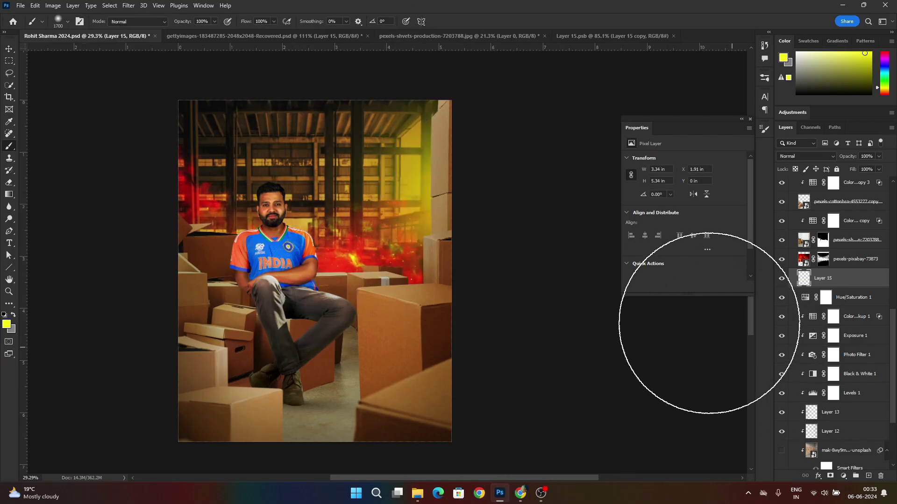
# Step: Try the Linear Dodge (Add) blend mode on the yellow glow layer and delete that layer
pyautogui.click(804, 156)
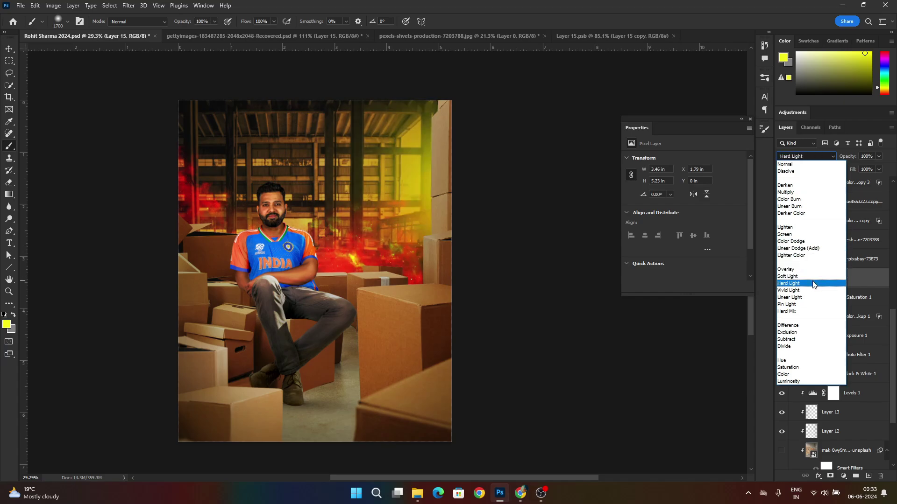
pyautogui.click(816, 248)
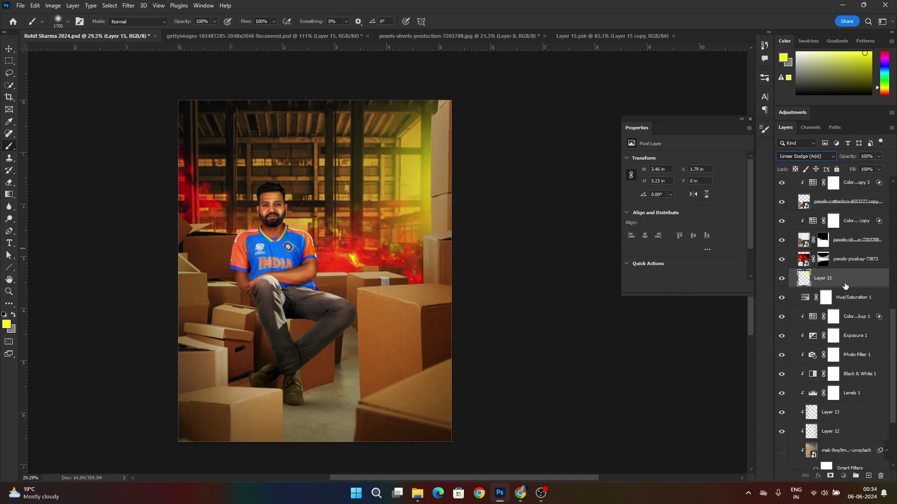
pyautogui.moveTo(845, 285); pyautogui.dragTo(879, 476)
# Step: Paint a yellow glow in the scene's upper-right corner with a 2600 px soft brush on a new layer above Hue/Saturation 1
pyautogui.scroll(2, 465, 191)
pyautogui.press(']')
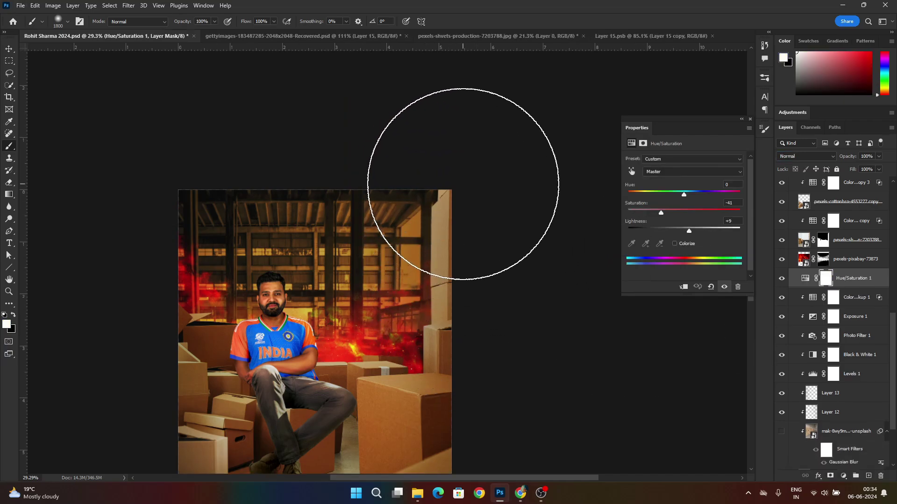
pyautogui.press(']')
pyautogui.press(']')
pyautogui.press(']')
pyautogui.press(']')
pyautogui.press(']')
pyautogui.press(']')
pyautogui.press(']')
pyautogui.press(']')
pyautogui.click(869, 475)
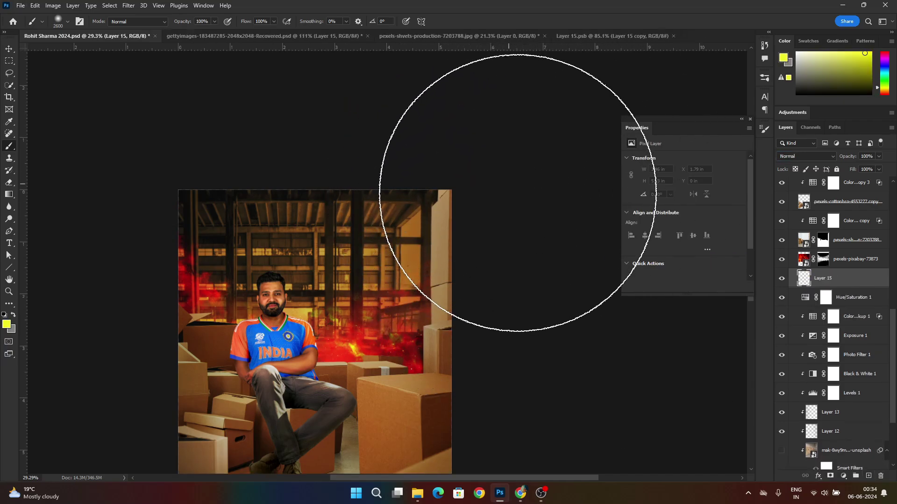
pyautogui.click(518, 193)
pyautogui.moveTo(505, 300); pyautogui.dragTo(544, 167)
pyautogui.moveTo(543, 287); pyautogui.dragTo(574, 322)
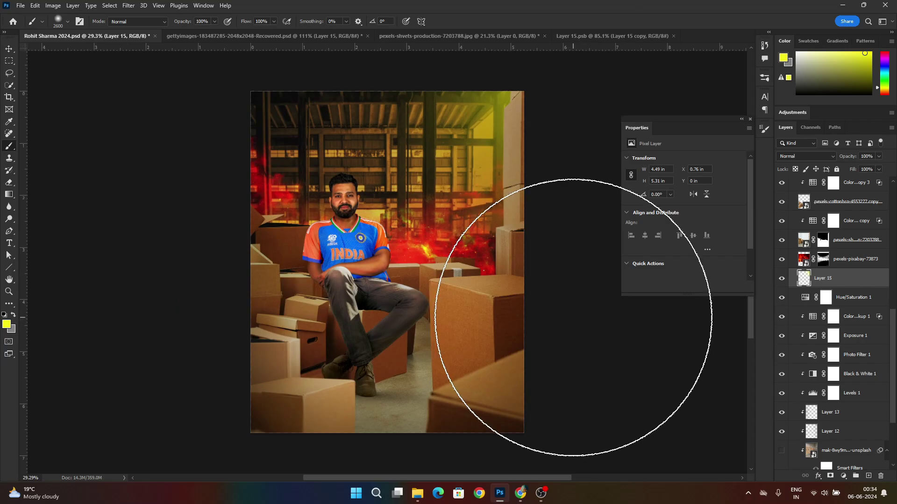
# Step: Add a new layer above Layer 7 and clip it to the man's layer
pyautogui.click(9, 49)
pyautogui.scroll(1, 350, 212)
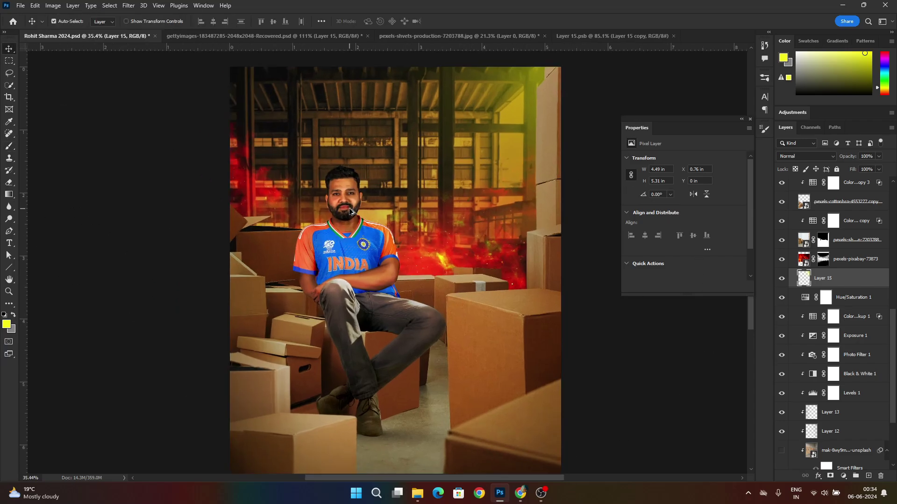
pyautogui.scroll(4, 851, 302)
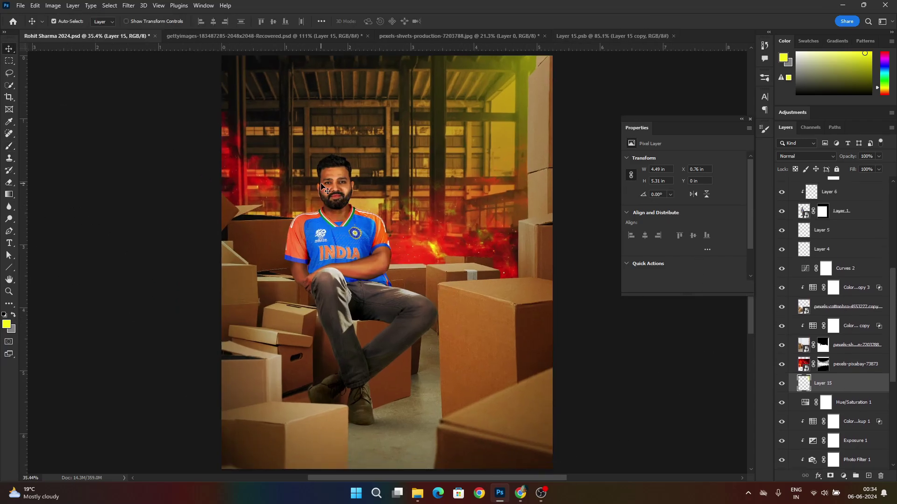
pyautogui.click(330, 183)
pyautogui.scroll(2, 839, 248)
pyautogui.click(868, 475)
pyautogui.rightClick(844, 227)
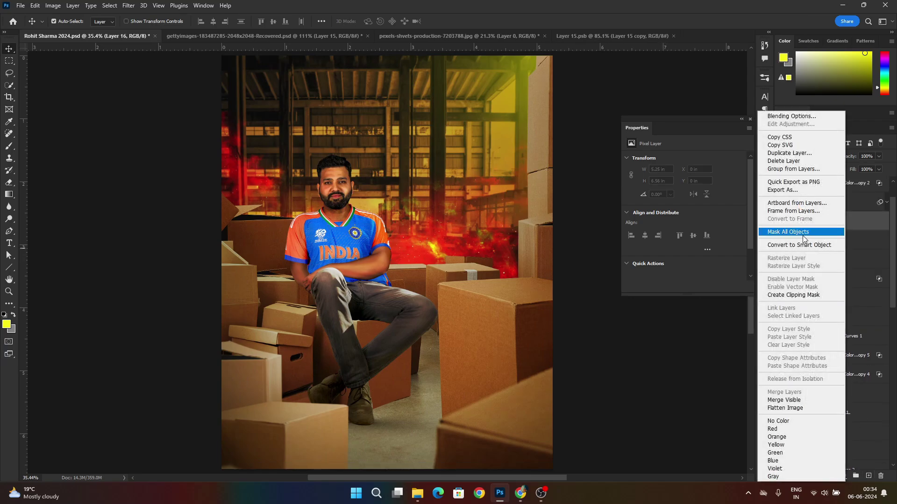
pyautogui.click(142, 142)
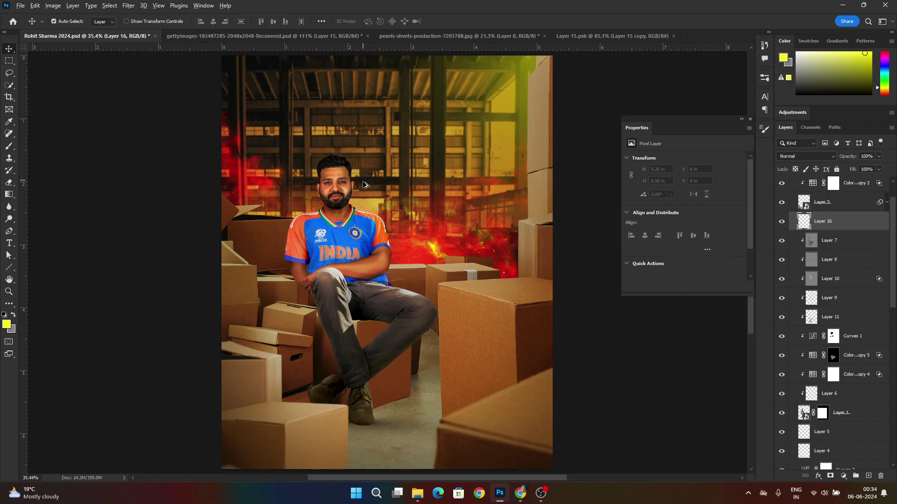
pyautogui.scroll(3, 363, 185)
pyautogui.rightClick(838, 225)
pyautogui.click(775, 286)
# Step: Paint a yellow rim light along the man's hair, face, shoulder and arm with a 175 px soft brush on the clipped layer
pyautogui.press('b')
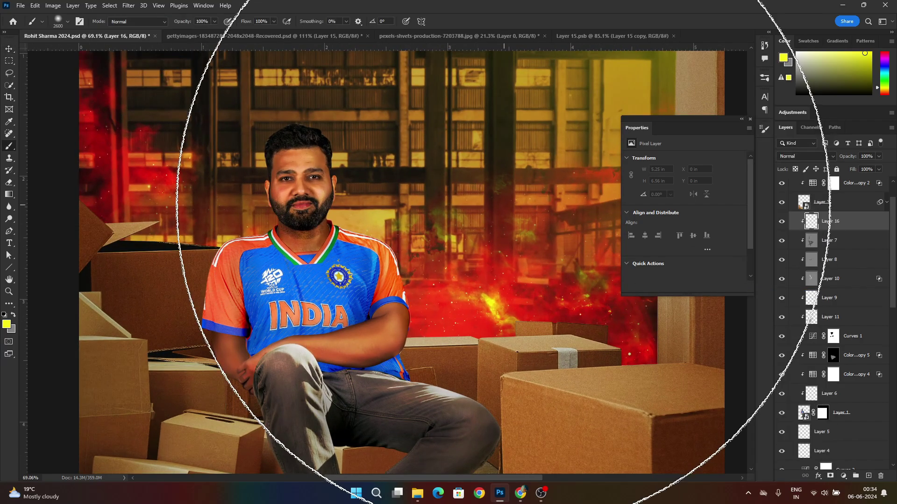
pyautogui.press('[')
pyautogui.press('[')
pyautogui.press('[')
pyautogui.press('[')
pyautogui.press('[')
pyautogui.moveTo(336, 112); pyautogui.dragTo(363, 247)
pyautogui.hotkey('ctrl', 'z')
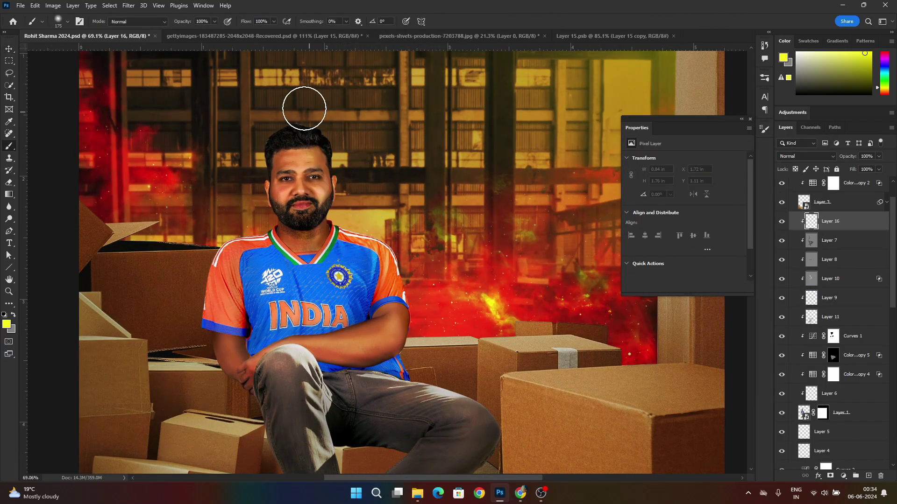
pyautogui.moveTo(304, 109)
pyautogui.mouseDown()
pyautogui.moveTo(348, 130)
pyautogui.moveTo(333, 228)
pyautogui.moveTo(347, 222)
pyautogui.moveTo(477, 274)
pyautogui.moveTo(422, 306)
pyautogui.moveTo(472, 354)
pyautogui.moveTo(417, 360)
pyautogui.mouseUp()
pyautogui.moveTo(484, 375)
pyautogui.mouseDown()
pyautogui.moveTo(446, 295)
pyautogui.moveTo(446, 378)
pyautogui.mouseUp()
pyautogui.scroll(3, 241, 154)
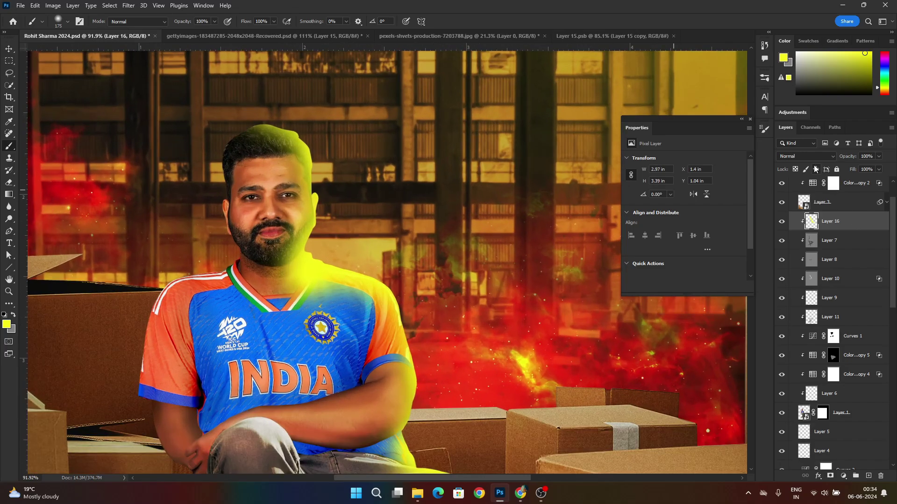
# Step: Set Layer 16 to Hard Light and split its underlying-layer Blend If sliders to fade the yellow by the tones beneath
pyautogui.click(813, 156)
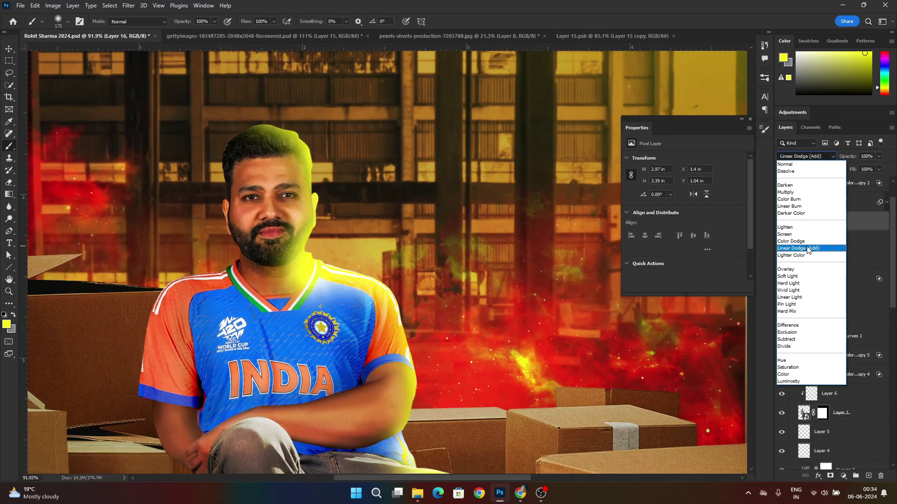
pyautogui.click(812, 283)
pyautogui.doubleClick(885, 223)
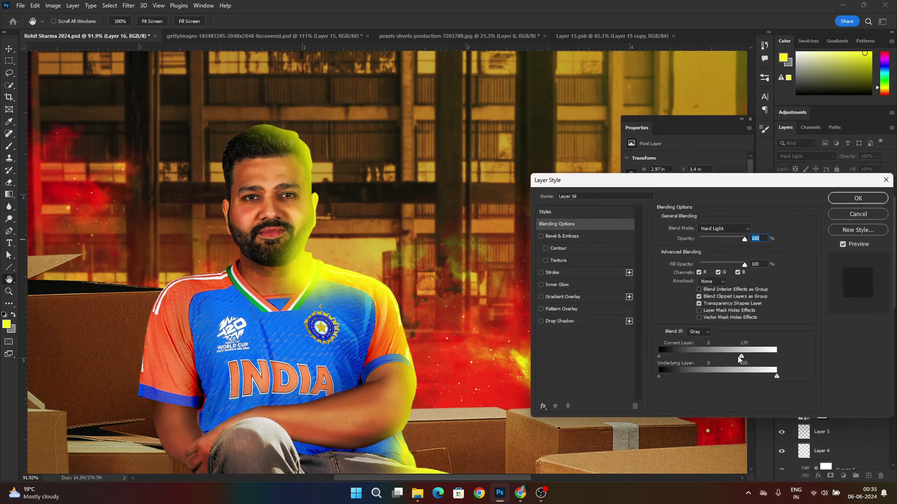
pyautogui.moveTo(660, 358)
pyautogui.mouseDown()
pyautogui.moveTo(709, 357)
pyautogui.moveTo(630, 359)
pyautogui.moveTo(747, 377)
pyautogui.moveTo(654, 374)
pyautogui.mouseUp()
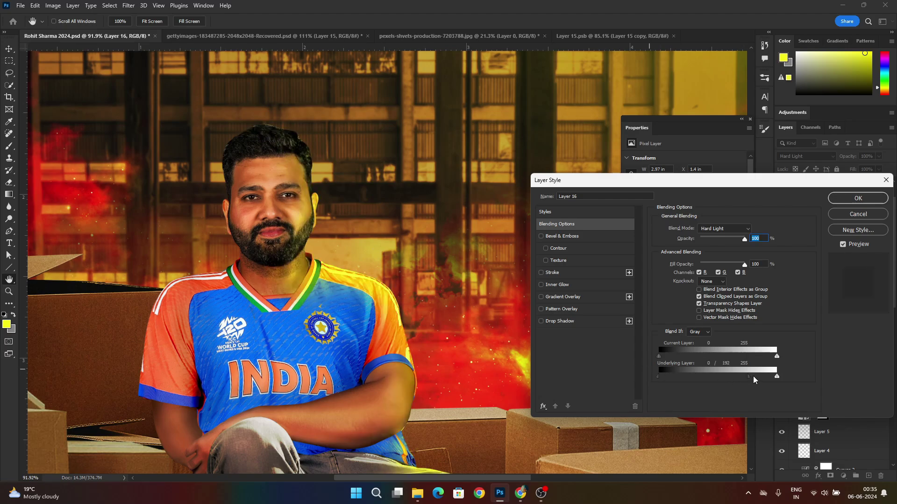
pyautogui.moveTo(749, 376); pyautogui.dragTo(778, 356)
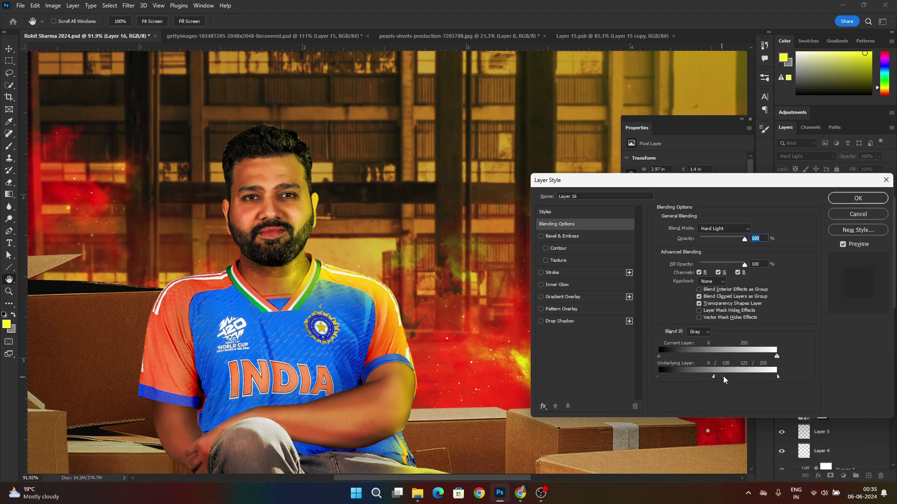
pyautogui.moveTo(714, 376)
pyautogui.mouseDown()
pyautogui.moveTo(674, 377)
pyautogui.moveTo(729, 376)
pyautogui.mouseUp()
pyautogui.click(858, 198)
# Step: Paint more yellow light over the man's jeans, his other shoulder and his hair with the 175 px soft brush
pyautogui.press('b')
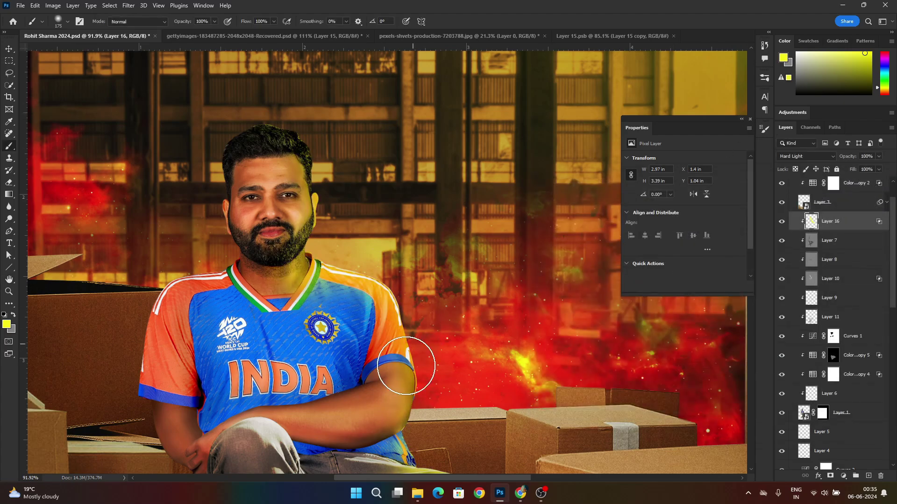
pyautogui.scroll(-1, 487, 351)
pyautogui.scroll(-3, 486, 350)
pyautogui.scroll(-3, 356, 259)
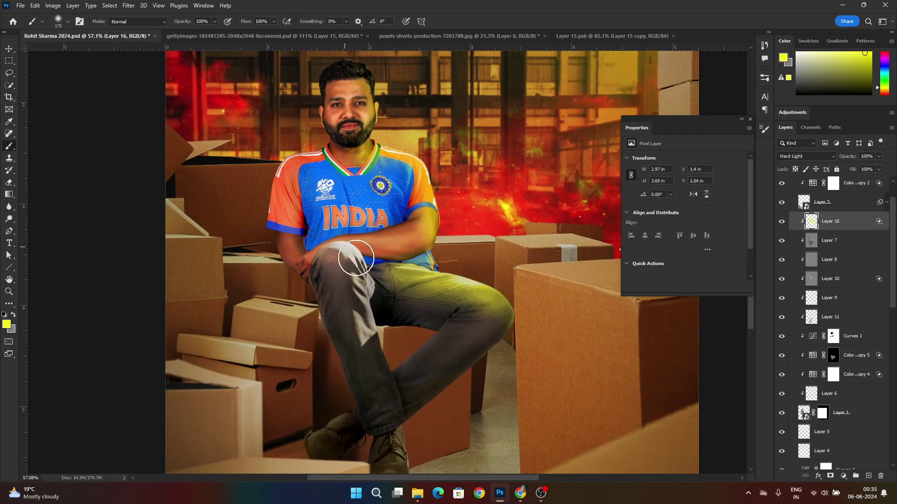
pyautogui.moveTo(303, 135)
pyautogui.mouseDown()
pyautogui.moveTo(237, 156)
pyautogui.moveTo(251, 272)
pyautogui.mouseUp()
pyautogui.hotkey('ctrl', 'z')
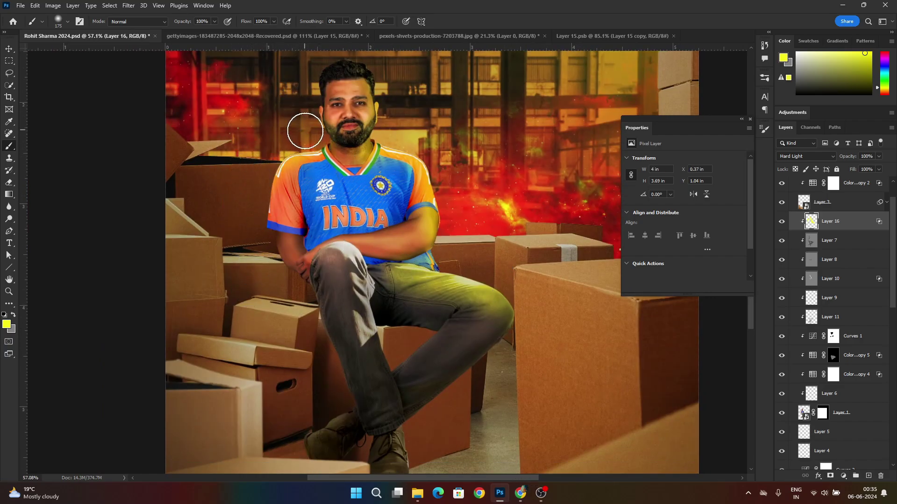
pyautogui.moveTo(289, 104)
pyautogui.mouseDown()
pyautogui.moveTo(304, 127)
pyautogui.moveTo(320, 86)
pyautogui.mouseUp()
pyautogui.scroll(3, 393, 86)
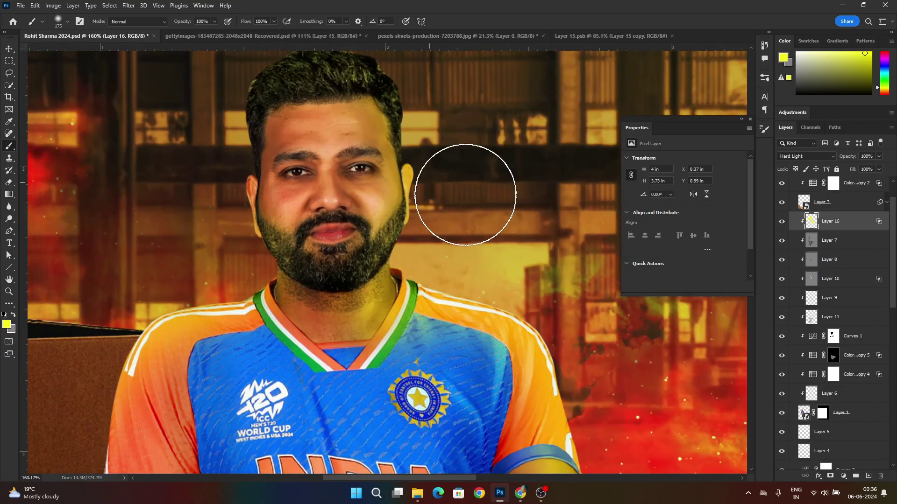
# Step: Erase excess yellow from the man's arm, face and shoulder on Layer 16 with soft erasers of 125 to 250 px
pyautogui.hotkey('ctrl', '0')
pyautogui.scroll(1, 846, 207)
pyautogui.scroll(7, 366, 215)
pyautogui.press('e')
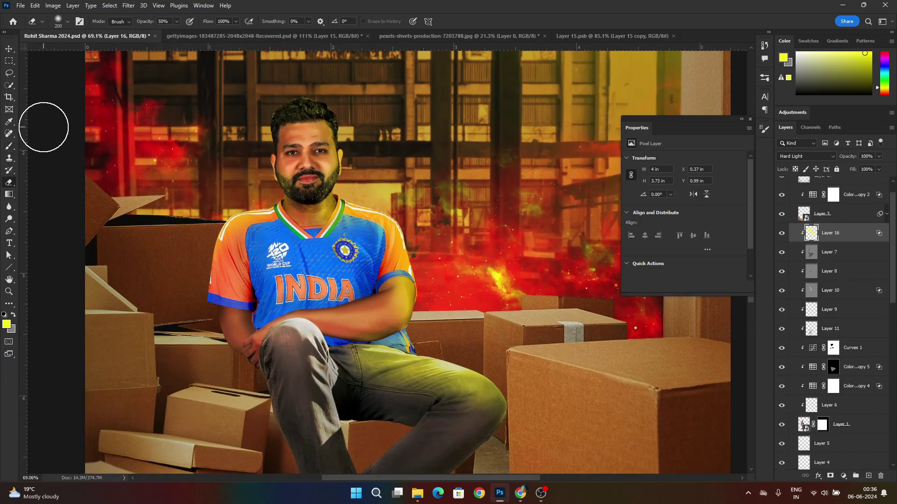
pyautogui.press('[')
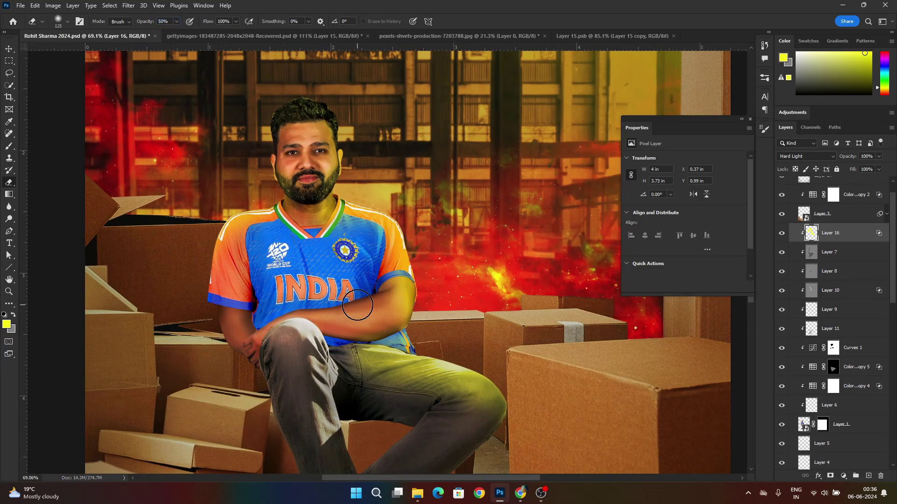
pyautogui.moveTo(377, 306); pyautogui.dragTo(388, 303)
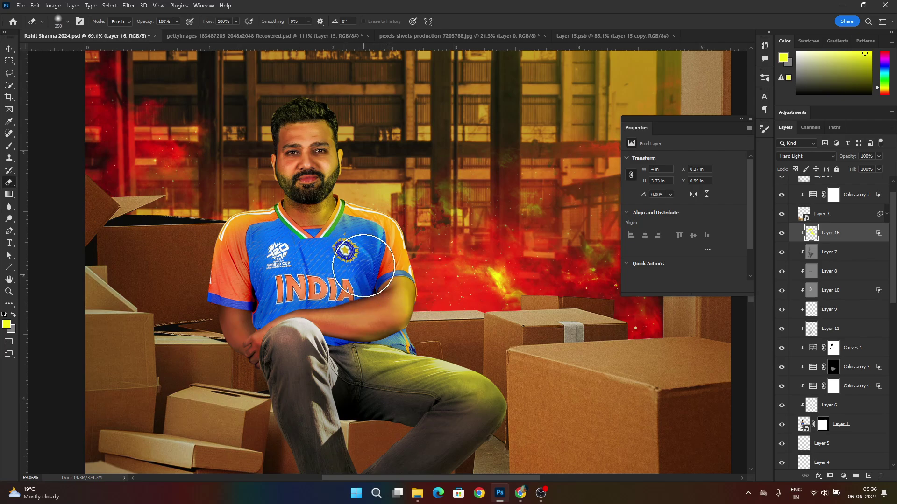
pyautogui.press('[')
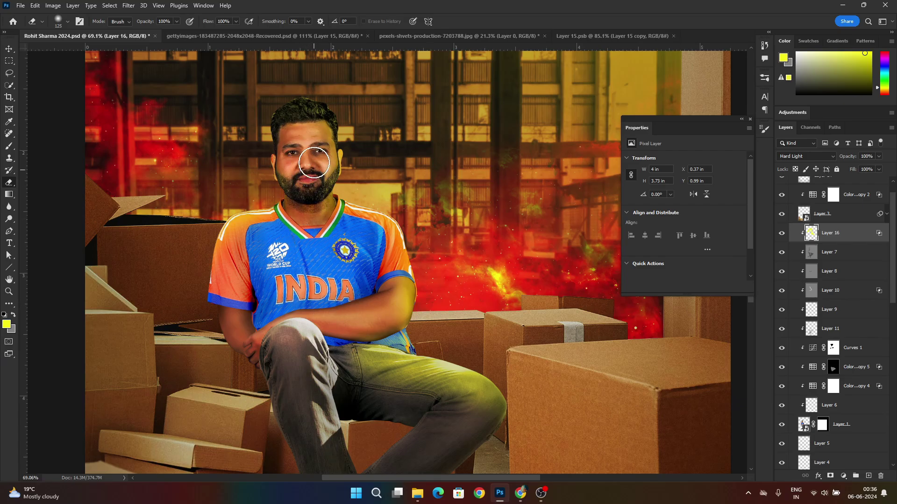
pyautogui.moveTo(276, 230); pyautogui.dragTo(236, 229)
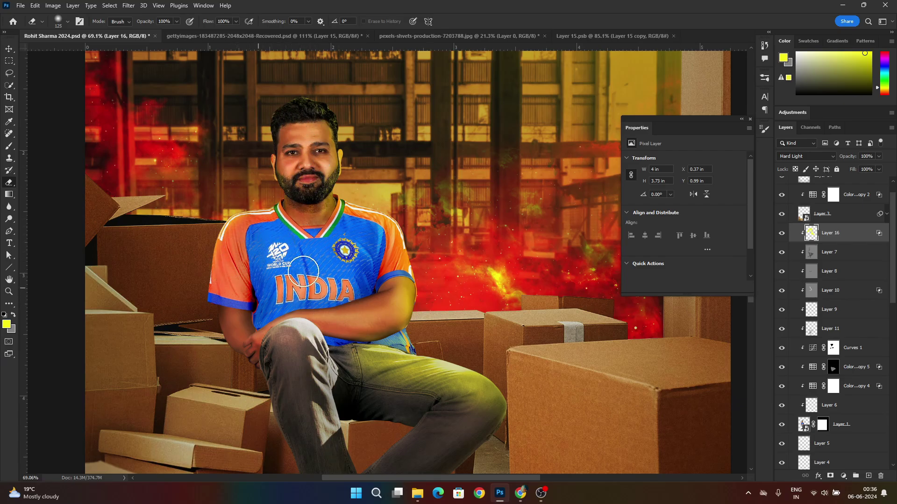
# Step: Soften the yellow on the jersey and jeans with a 200 px soft eraser at 50% opacity
pyautogui.scroll(-5, 438, 285)
pyautogui.scroll(6, 437, 285)
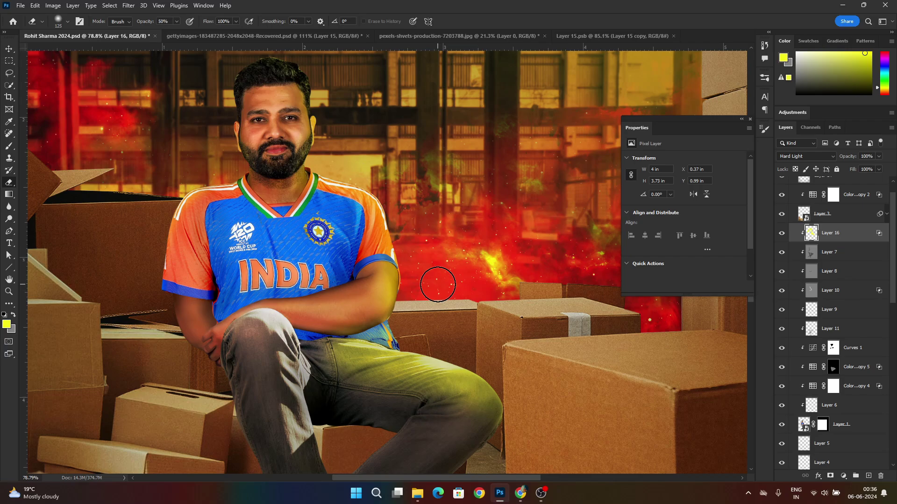
pyautogui.press(']')
pyautogui.press(']')
pyautogui.press(']')
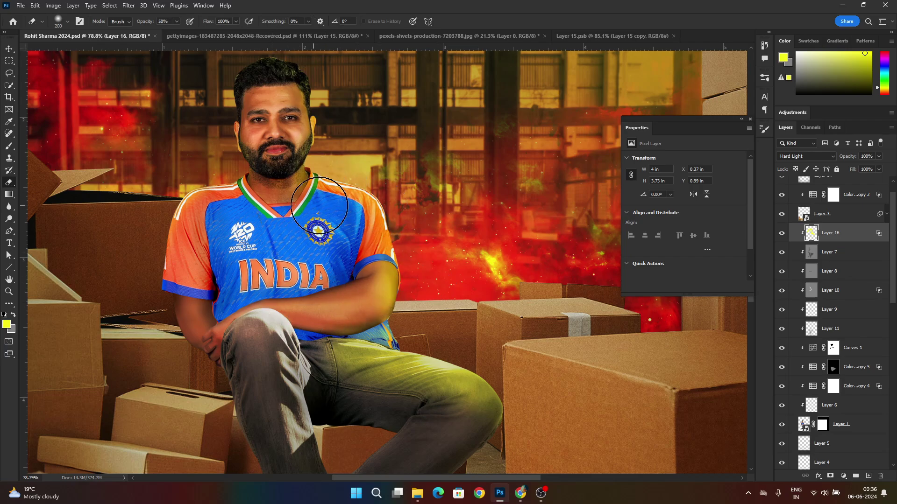
pyautogui.moveTo(319, 205)
pyautogui.mouseDown()
pyautogui.moveTo(322, 362)
pyautogui.moveTo(545, 426)
pyautogui.mouseUp()
pyautogui.scroll(-4, 428, 462)
pyautogui.scroll(2, 433, 282)
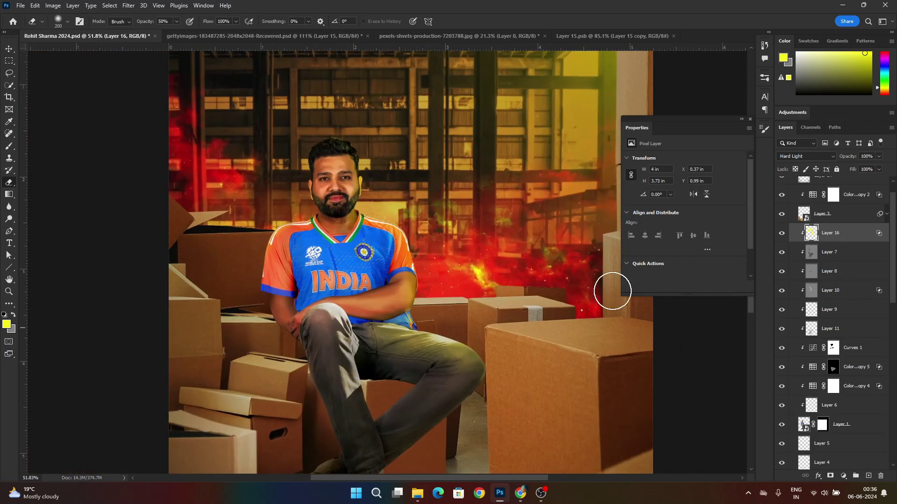
# Step: Compare the man with and without the yellow light of Layer 16, checking his head and the full scene
pyautogui.click(782, 234)
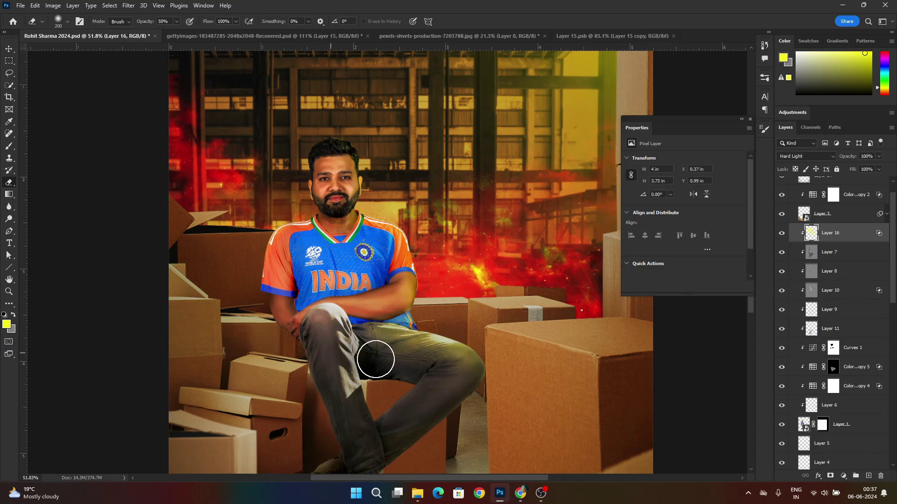
pyautogui.click(782, 233)
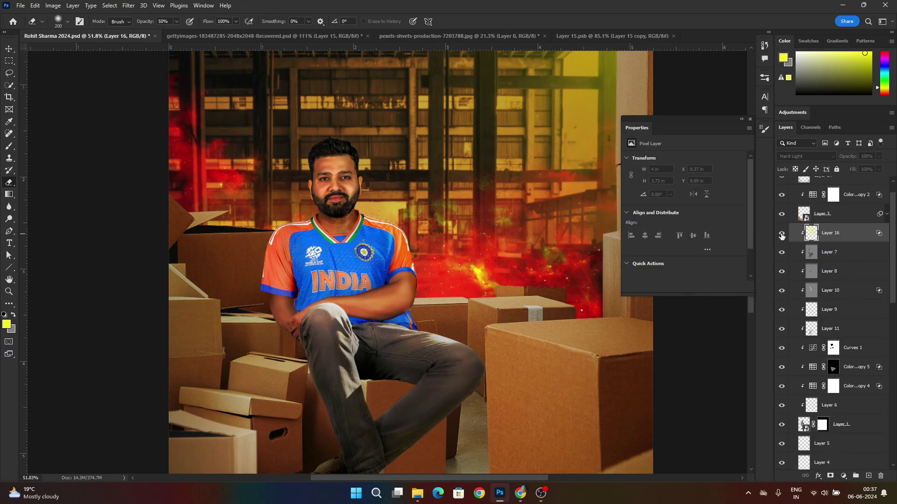
pyautogui.click(782, 233)
pyautogui.click(782, 234)
pyautogui.click(782, 234)
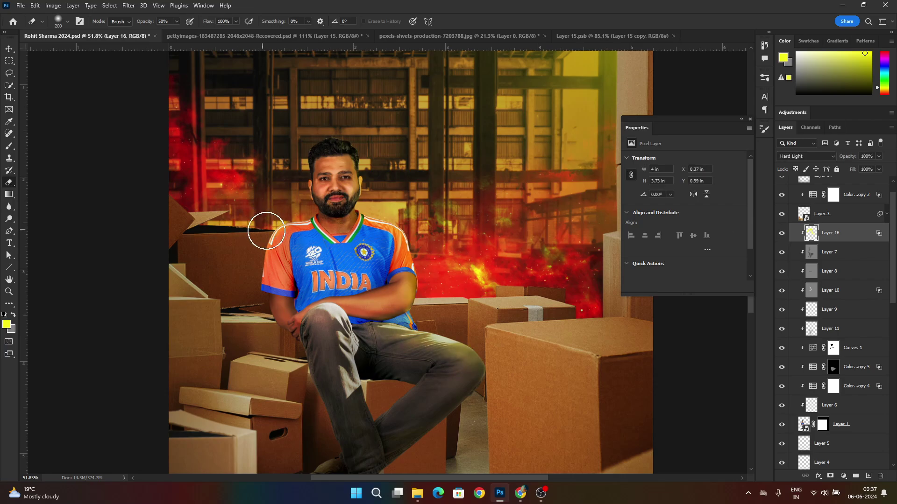
pyautogui.scroll(3, 325, 170)
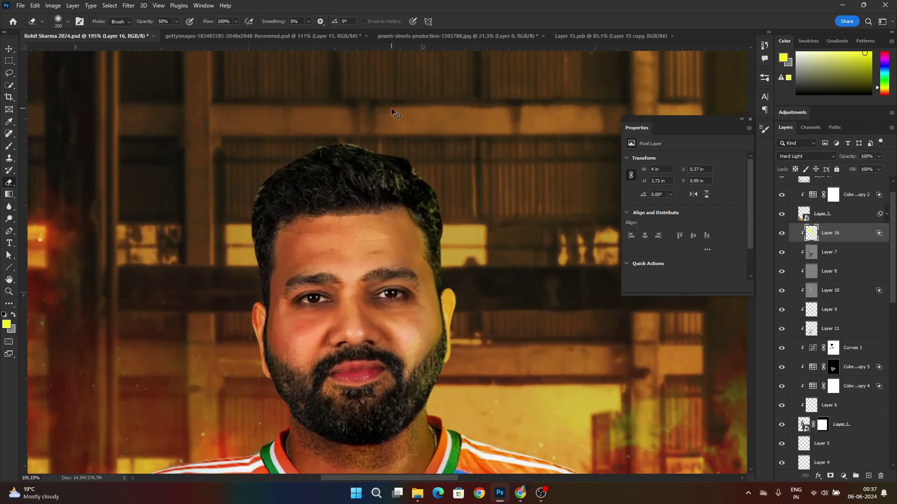
pyautogui.scroll(-5, 415, 65)
pyautogui.click(782, 233)
pyautogui.click(782, 233)
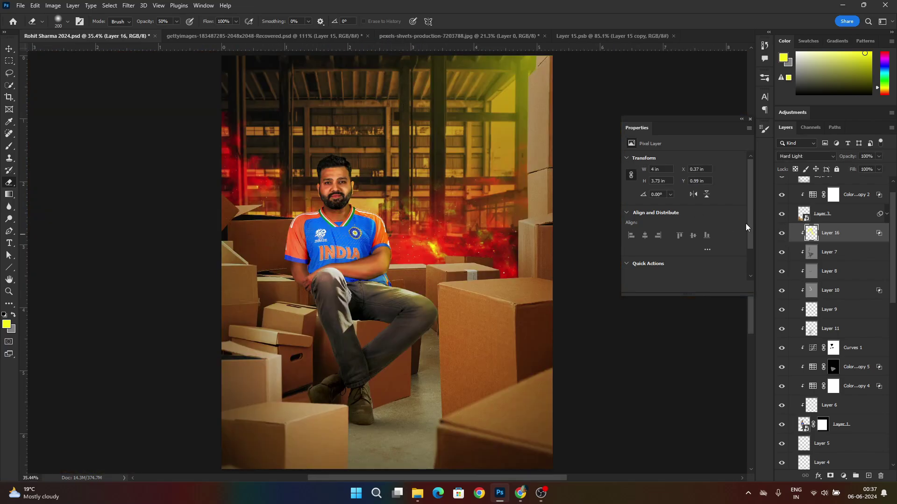
pyautogui.scroll(4, 373, 263)
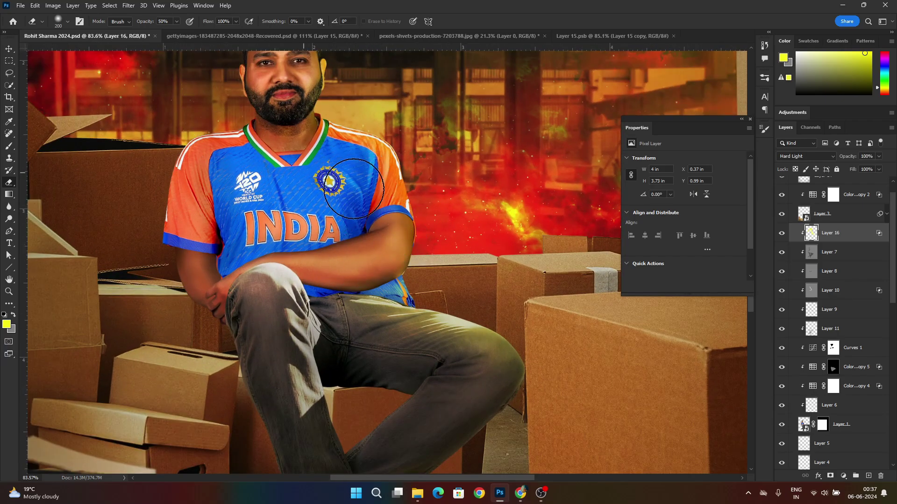
# Step: Add a new layer directly above Layer 7, clipped to the man's layer, and set the eraser opacity to 100%
pyautogui.scroll(1, 841, 252)
pyautogui.click(846, 274)
pyautogui.click(868, 476)
pyautogui.press('0')
# Step: Paint a thin yellow rim along the glow-side edge of the man's hair with a 10 px soft brush
pyautogui.scroll(4, 301, 159)
pyautogui.press('[')
pyautogui.press('[')
pyautogui.press('[')
pyautogui.press('[')
pyautogui.press('[')
pyautogui.press('[')
pyautogui.press('[')
pyautogui.press('[')
pyautogui.press('[')
pyautogui.press('[')
pyautogui.press('[')
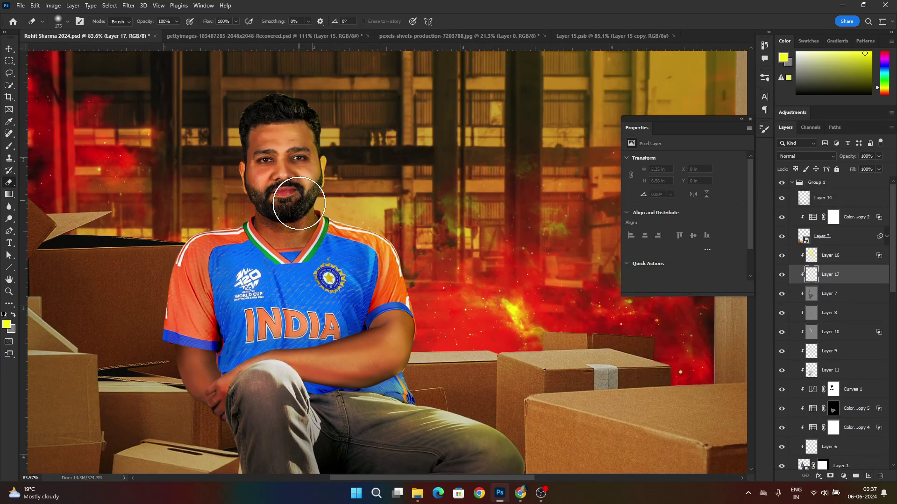
pyautogui.scroll(8, 299, 133)
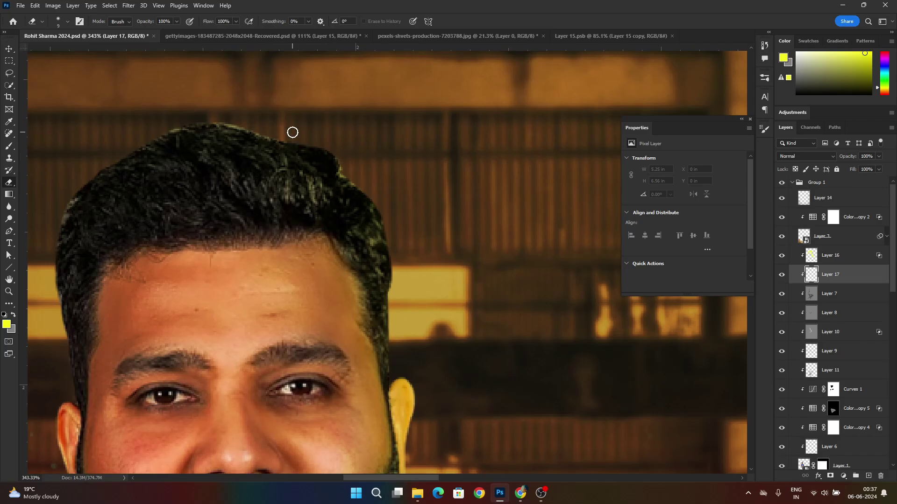
pyautogui.press('b')
pyautogui.press('[')
pyautogui.press('[')
pyautogui.press('[')
pyautogui.press('[')
pyautogui.press('[')
pyautogui.press('[')
pyautogui.press('[')
pyautogui.press('[')
pyautogui.press('[')
pyautogui.press('[')
pyautogui.press('[')
pyautogui.press('[')
pyautogui.moveTo(214, 123); pyautogui.dragTo(279, 139)
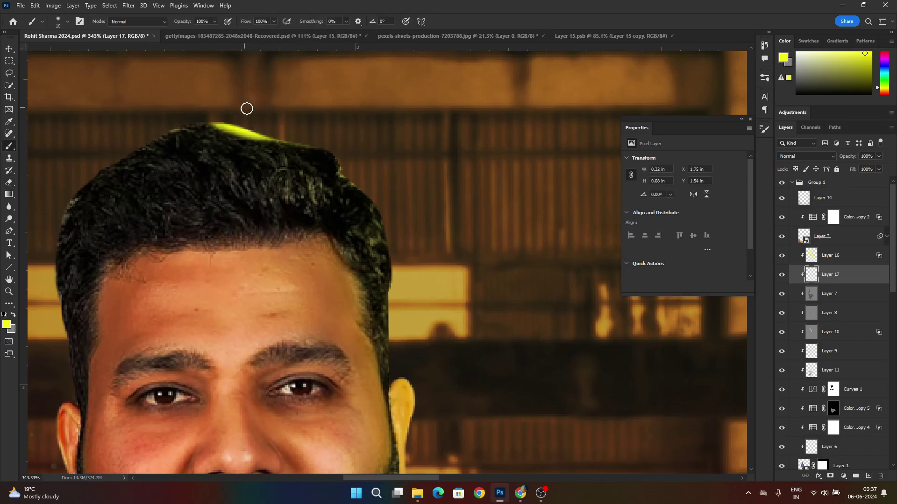
pyautogui.moveTo(217, 124)
pyautogui.mouseDown()
pyautogui.moveTo(363, 163)
pyautogui.moveTo(390, 267)
pyautogui.mouseUp()
pyautogui.scroll(-9, 424, 228)
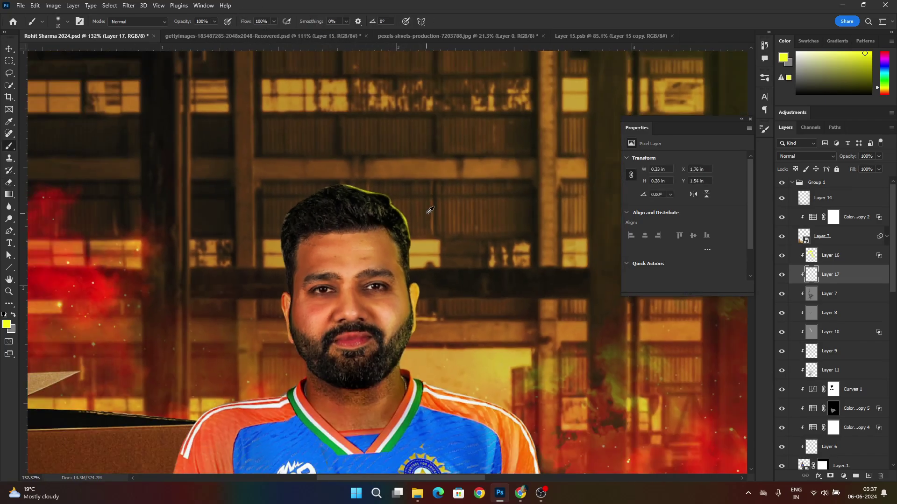
# Step: Extend the thin yellow rim down the side of the hair to the top of the ear
pyautogui.scroll(10, 409, 214)
pyautogui.moveTo(356, 143)
pyautogui.mouseDown()
pyautogui.moveTo(394, 177)
pyautogui.moveTo(348, 140)
pyautogui.moveTo(386, 171)
pyautogui.moveTo(359, 146)
pyautogui.moveTo(389, 180)
pyautogui.moveTo(411, 234)
pyautogui.moveTo(406, 321)
pyautogui.mouseUp()
pyautogui.hotkey('ctrl', 'z')
pyautogui.moveTo(408, 240); pyautogui.dragTo(408, 293)
pyautogui.hotkey('ctrl', 'z')
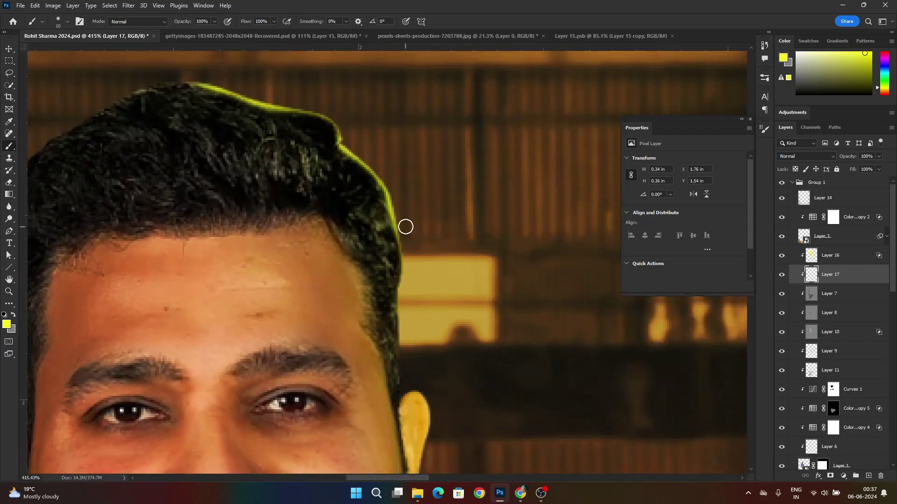
pyautogui.moveTo(405, 226); pyautogui.dragTo(402, 402)
pyautogui.scroll(-8, 414, 249)
# Step: Thin the inner side of the yellow hair rim with a 9 px eraser at 100% opacity
pyautogui.scroll(3, 417, 298)
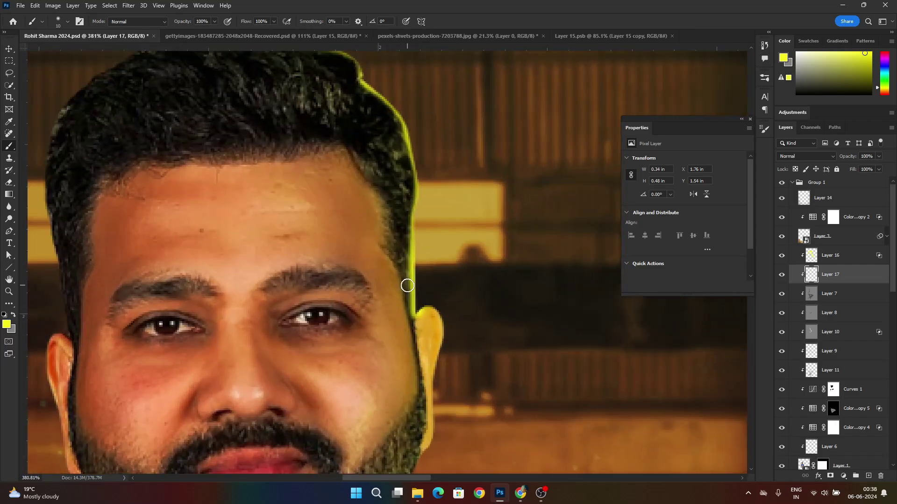
pyautogui.press('e')
pyautogui.moveTo(405, 219); pyautogui.dragTo(425, 328)
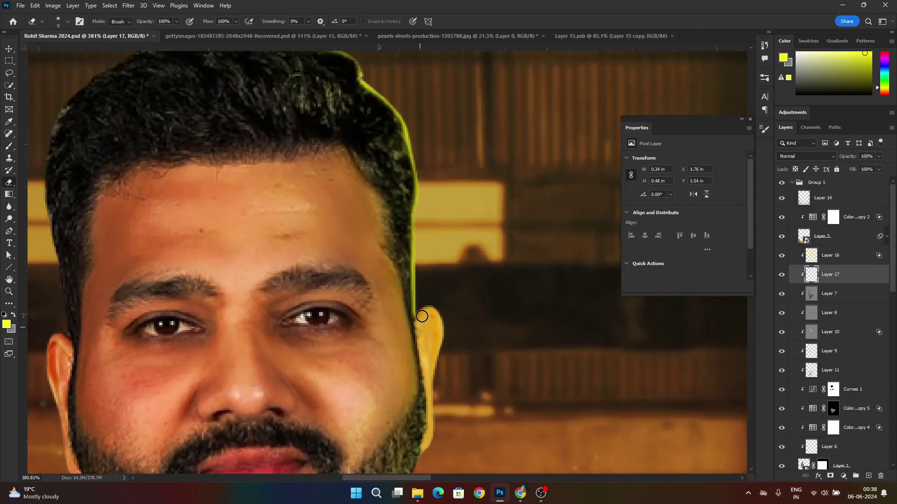
pyautogui.scroll(-3, 407, 284)
pyautogui.scroll(4, 452, 236)
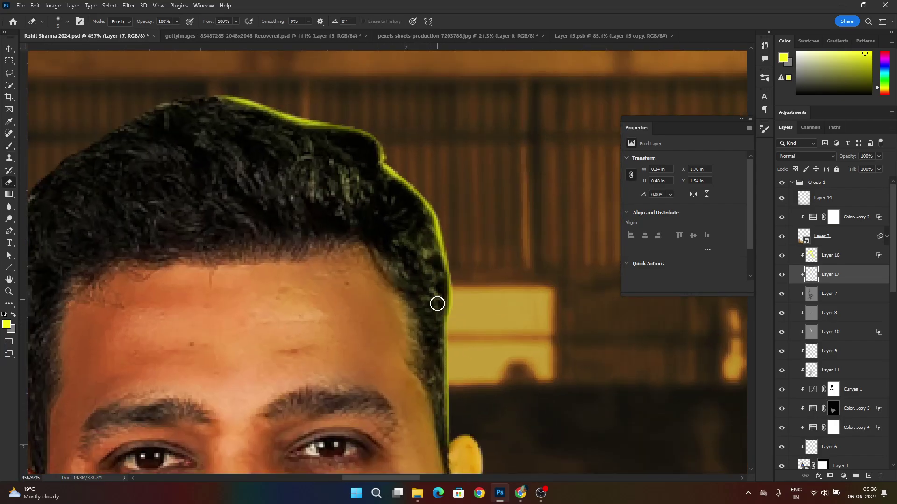
pyautogui.moveTo(439, 299); pyautogui.dragTo(412, 204)
pyautogui.scroll(-8, 356, 145)
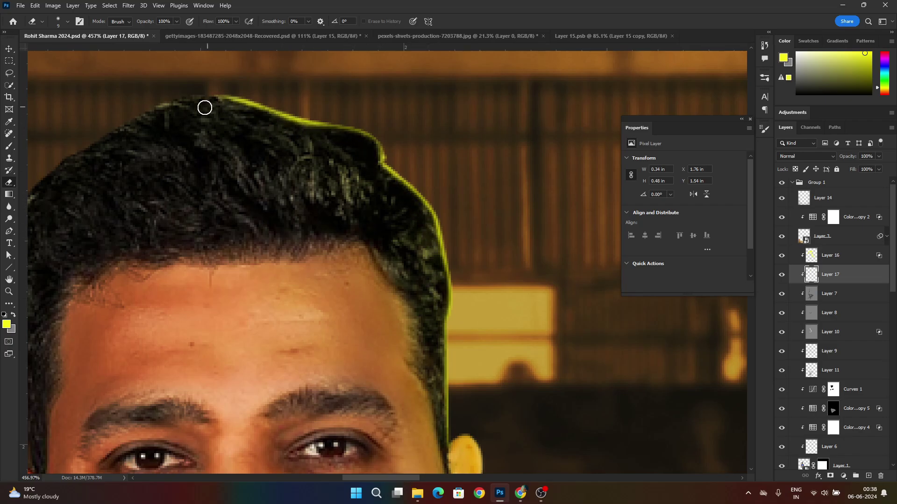
# Step: Erase part of the yellow tint from the man's ear on Layer 16 with a small soft eraser at 50% opacity
pyautogui.scroll(6, 445, 191)
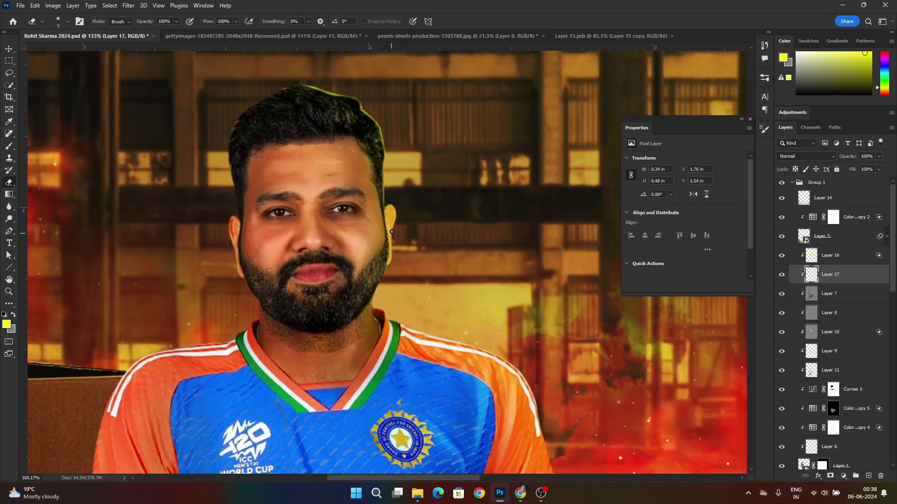
pyautogui.click(836, 255)
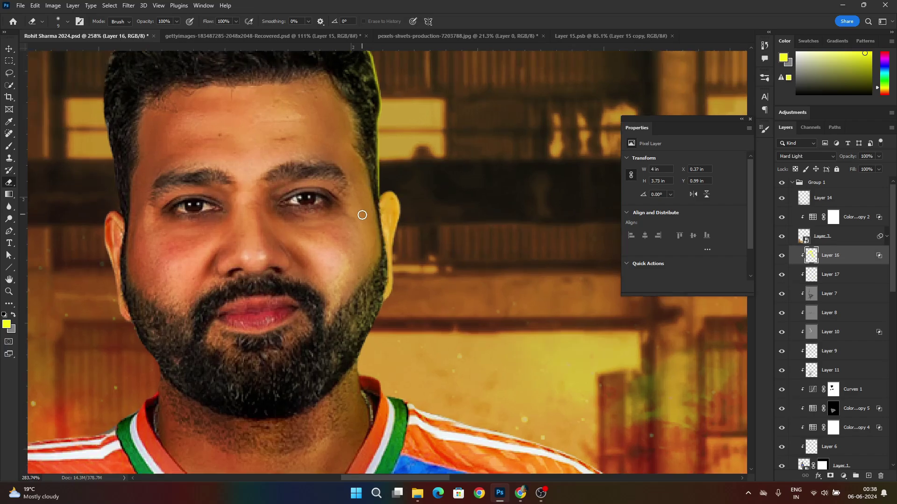
pyautogui.scroll(3, 399, 196)
pyautogui.moveTo(402, 224)
pyautogui.mouseDown()
pyautogui.moveTo(394, 312)
pyautogui.moveTo(369, 372)
pyautogui.moveTo(404, 343)
pyautogui.mouseUp()
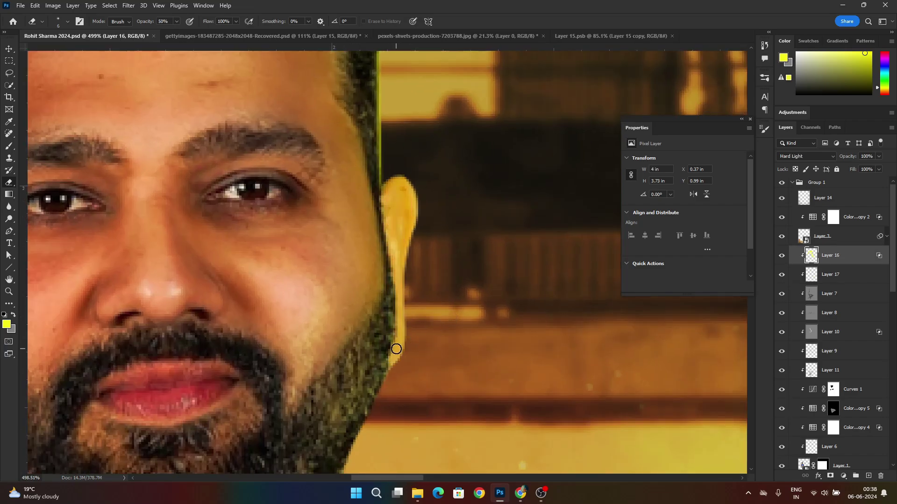
pyautogui.moveTo(404, 343)
pyautogui.mouseDown()
pyautogui.moveTo(398, 201)
pyautogui.moveTo(435, 229)
pyautogui.moveTo(464, 164)
pyautogui.moveTo(399, 193)
pyautogui.moveTo(405, 419)
pyautogui.mouseUp()
pyautogui.press(']')
pyautogui.scroll(-5, 451, 227)
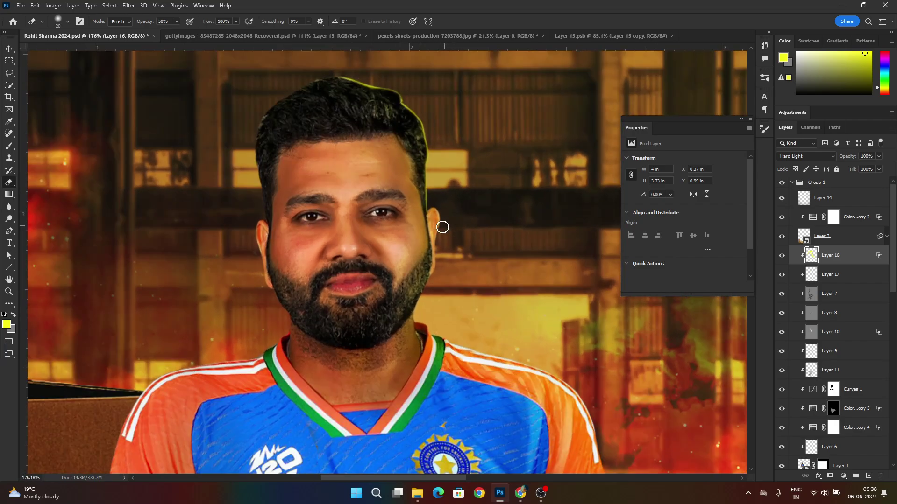
# Step: Paint a thin yellow rim around the outer edge of the man's glow-side ear on Layer 17 with a small brush
pyautogui.scroll(3, 443, 227)
pyautogui.click(823, 276)
pyautogui.scroll(3, 421, 176)
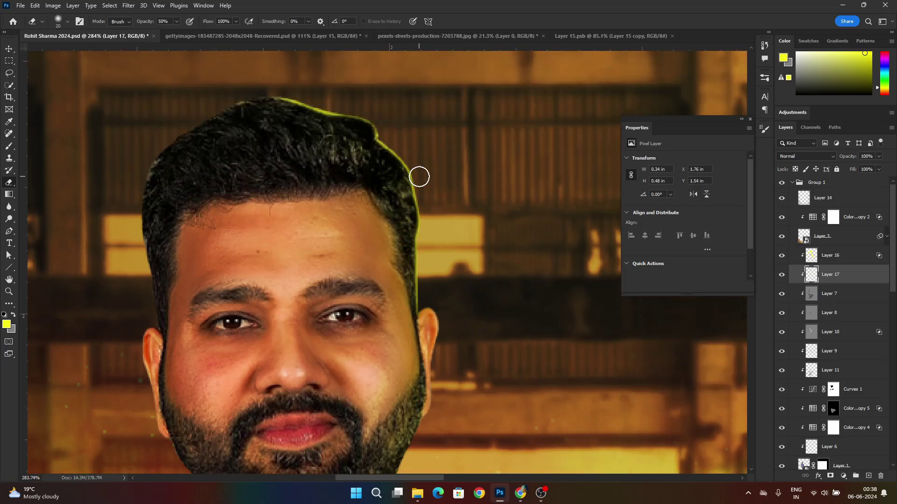
pyautogui.press('b')
pyautogui.scroll(2, 414, 370)
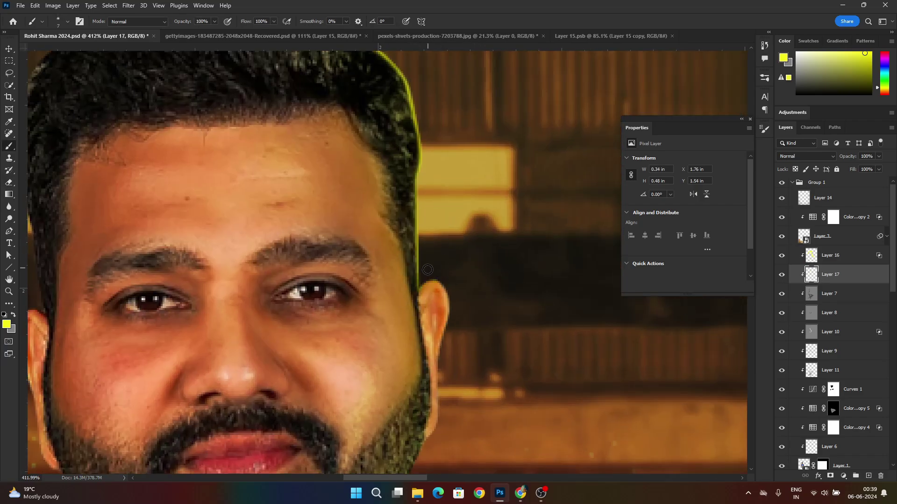
pyautogui.keyDown('shift'); pyautogui.click(424, 282); pyautogui.keyUp('shift')
pyautogui.scroll(-3, 457, 235)
pyautogui.scroll(4, 455, 211)
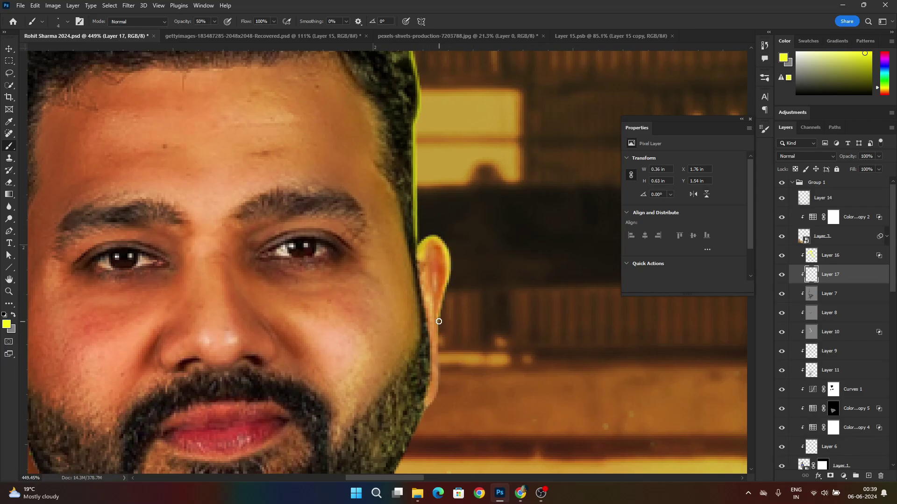
pyautogui.scroll(-1, 424, 416)
pyautogui.press('x')
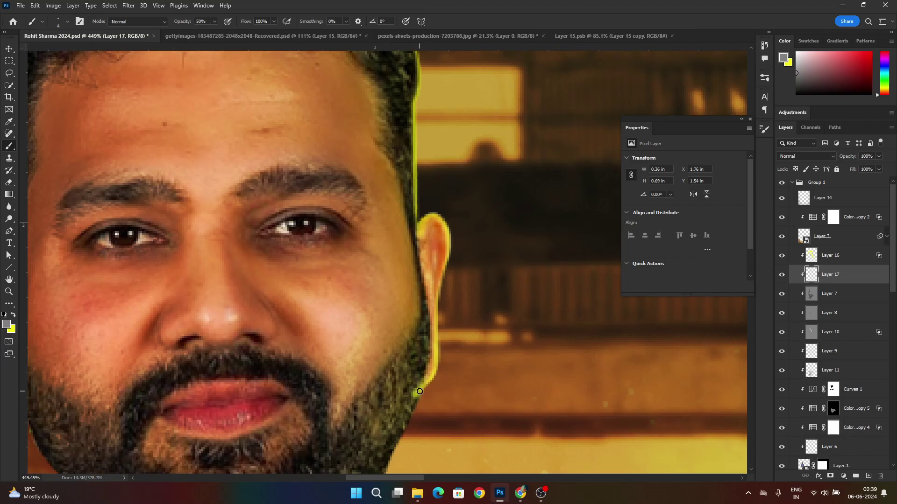
# Step: Clean up the yellow ear rim with a small eraser at 100% opacity
pyautogui.press('e')
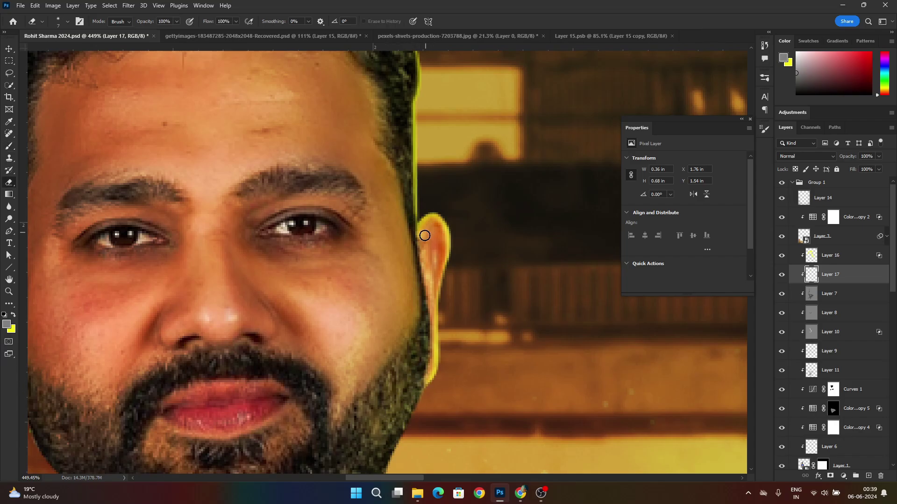
pyautogui.scroll(-5, 431, 264)
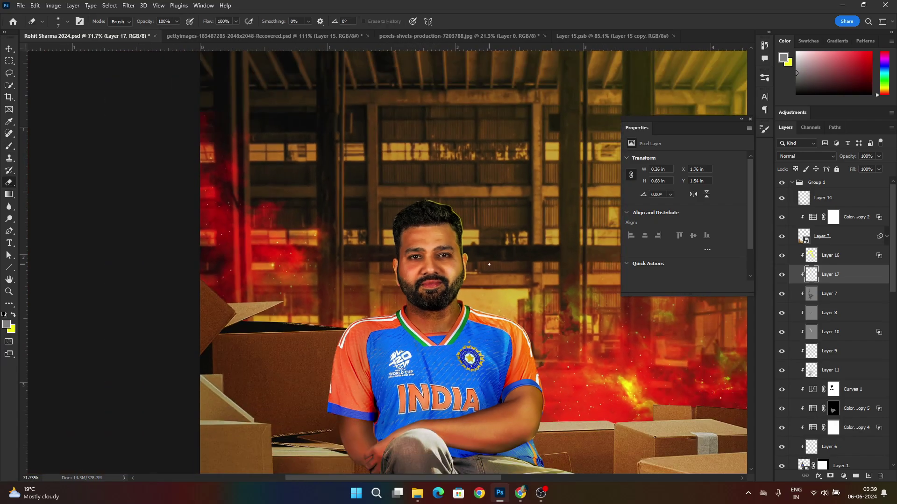
pyautogui.scroll(4, 426, 279)
# Step: Paint a yellow rim along the glow-side jawline from the earlobe toward the chin at 100% brush opacity
pyautogui.press('b')
pyautogui.scroll(2, 465, 260)
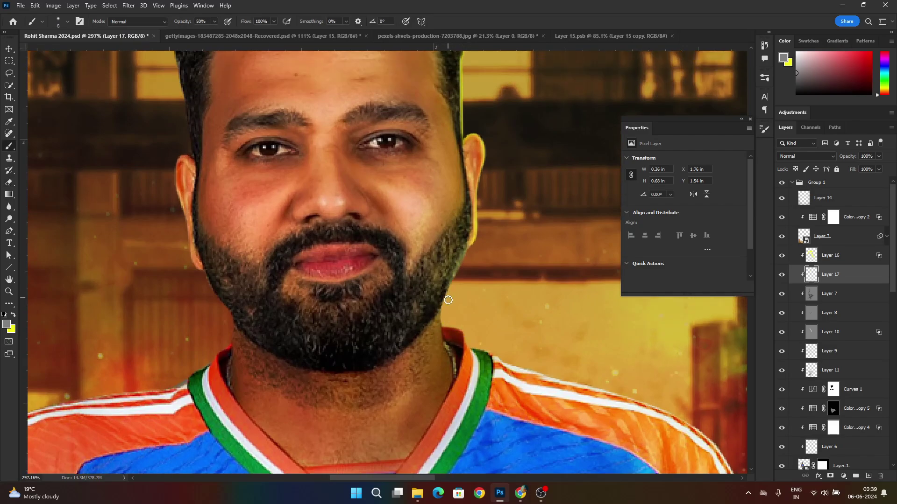
pyautogui.press('x')
pyautogui.scroll(1, 469, 266)
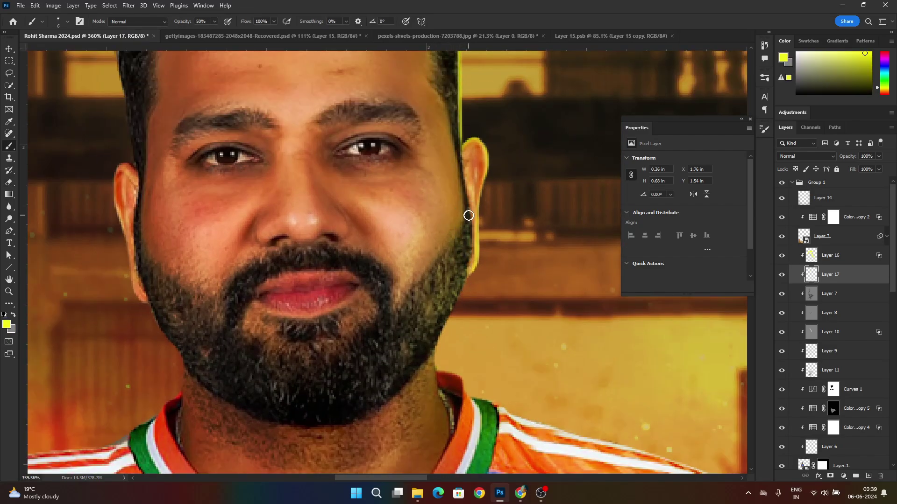
pyautogui.moveTo(468, 215); pyautogui.dragTo(454, 299)
pyautogui.hotkey('ctrl', 'z')
pyautogui.press('0')
pyautogui.scroll(2, 455, 330)
pyautogui.scroll(-1, 476, 256)
pyautogui.hotkey('ctrl', 'z')
pyautogui.moveTo(475, 251)
pyautogui.mouseDown()
pyautogui.moveTo(425, 354)
pyautogui.moveTo(374, 403)
pyautogui.mouseUp()
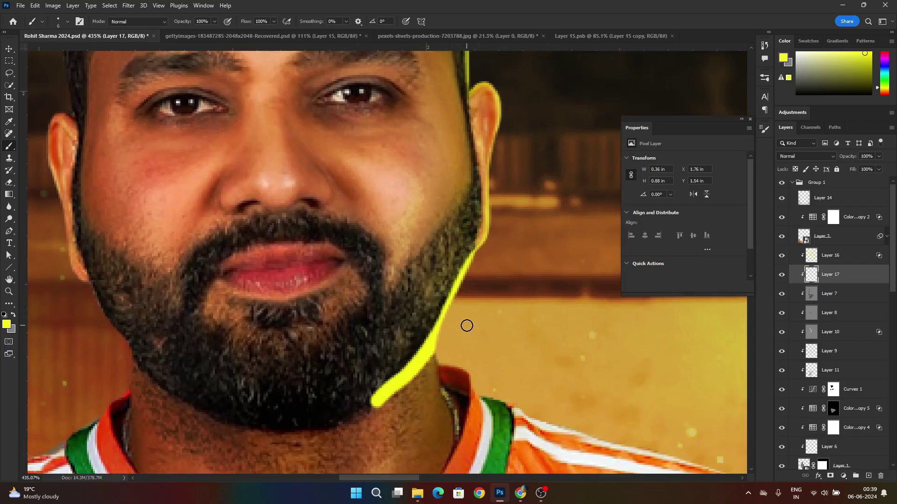
# Step: Thin the inner side of the yellow jawline rim with a small soft eraser at 100% opacity
pyautogui.click(68, 21)
pyautogui.doubleClick(47, 133)
pyautogui.press('e')
pyautogui.moveTo(442, 334); pyautogui.dragTo(379, 408)
pyautogui.moveTo(432, 355); pyautogui.dragTo(377, 402)
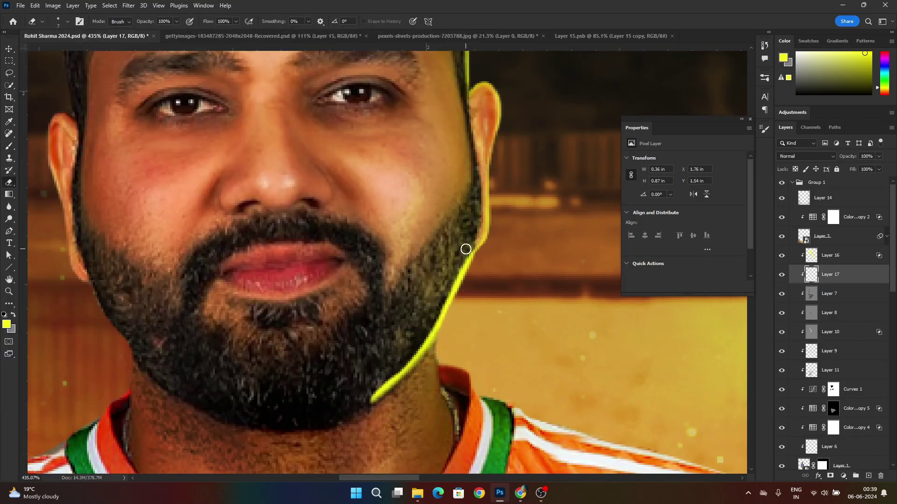
pyautogui.moveTo(467, 248)
pyautogui.mouseDown()
pyautogui.moveTo(444, 303)
pyautogui.moveTo(376, 398)
pyautogui.mouseUp()
pyautogui.scroll(-5, 435, 327)
pyautogui.scroll(-1, 453, 317)
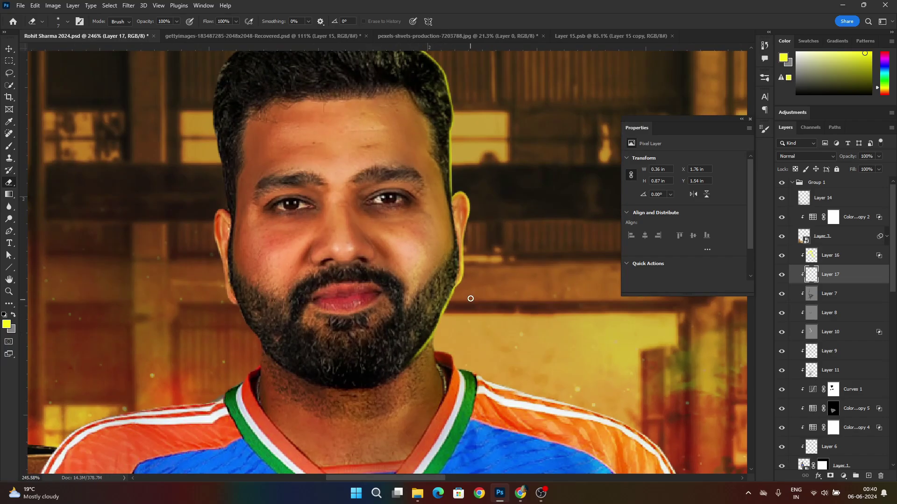
pyautogui.scroll(3, 467, 299)
pyautogui.moveTo(435, 280); pyautogui.dragTo(366, 401)
pyautogui.scroll(-5, 425, 332)
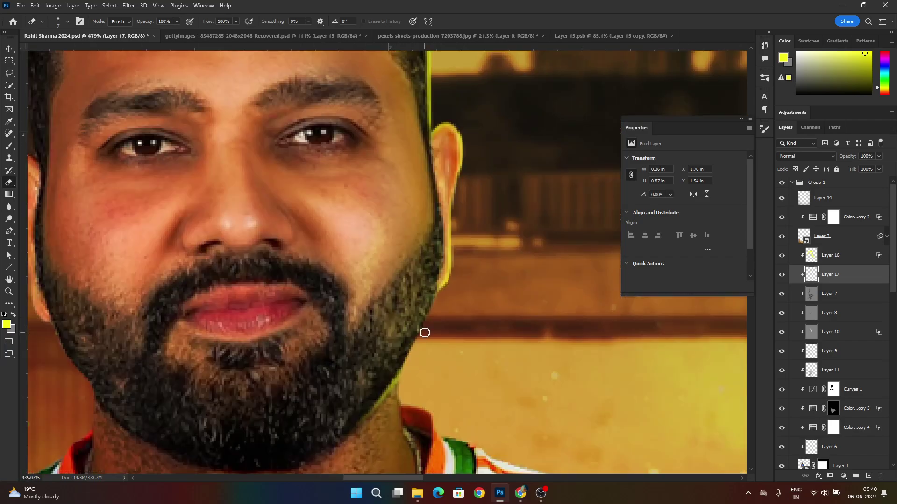
pyautogui.scroll(4, 420, 365)
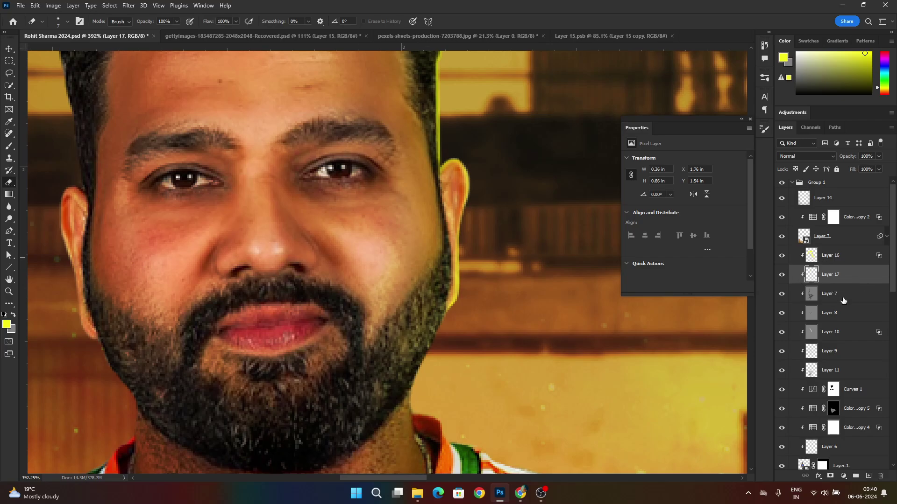
# Step: Create a new layer between Layer 17 and Layer 7 and paint a yellow stroke along the beard's glow-side edge
pyautogui.hotkey('ctrl', 'shift', 'alt', 'n')
pyautogui.press('b')
pyautogui.moveTo(450, 252)
pyautogui.mouseDown()
pyautogui.moveTo(435, 327)
pyautogui.moveTo(322, 459)
pyautogui.mouseUp()
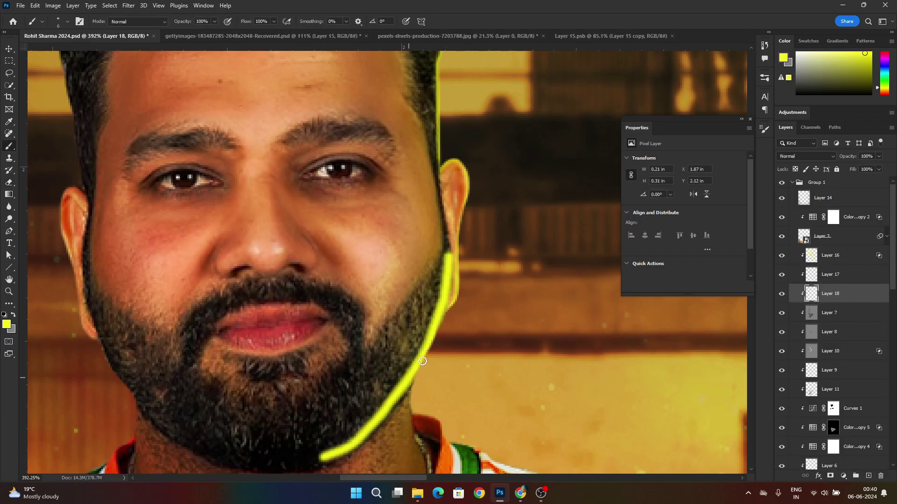
# Step: Erase the excess of the yellow beard stroke on Layer 18 with a small eraser at 100% opacity
pyautogui.press('e')
pyautogui.moveTo(449, 255)
pyautogui.mouseDown()
pyautogui.moveTo(444, 289)
pyautogui.moveTo(444, 268)
pyautogui.moveTo(370, 372)
pyautogui.moveTo(415, 315)
pyautogui.moveTo(305, 416)
pyautogui.moveTo(369, 366)
pyautogui.mouseUp()
pyautogui.hotkey('ctrl', 'z')
pyautogui.scroll(-1, 435, 275)
pyautogui.scroll(-12, 491, 304)
pyautogui.scroll(10, 481, 318)
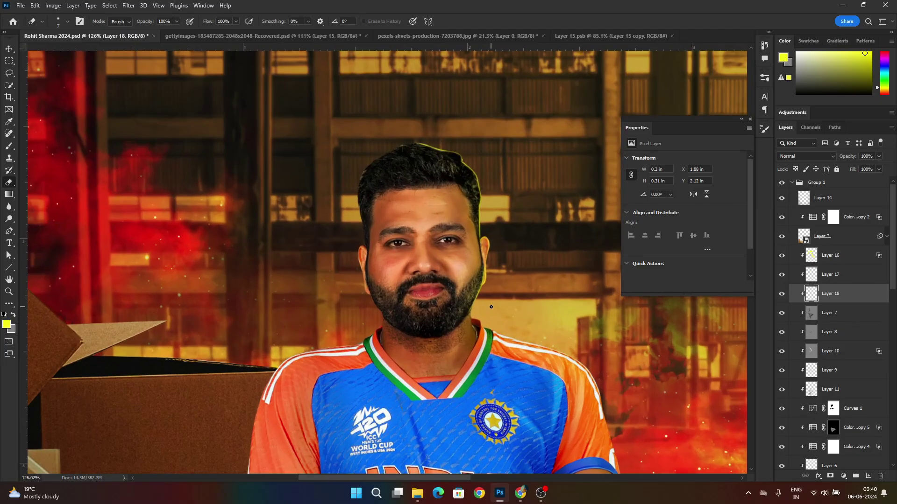
# Step: Paint a yellow rim down the glow-side edge of the neck to the jersey collar on Layer 18
pyautogui.press('b')
pyautogui.moveTo(461, 294)
pyautogui.mouseDown()
pyautogui.moveTo(477, 363)
pyautogui.moveTo(453, 420)
pyautogui.mouseUp()
pyautogui.hotkey('ctrl', 'z')
pyautogui.scroll(3, 496, 328)
pyautogui.press('x')
pyautogui.moveTo(459, 313); pyautogui.dragTo(478, 385)
pyautogui.hotkey('ctrl', 'z')
# Step: Thin the inner side of the yellow neck rim with a small eraser at 100% opacity
pyautogui.press('e')
pyautogui.moveTo(461, 310)
pyautogui.mouseDown()
pyautogui.moveTo(478, 378)
pyautogui.moveTo(451, 436)
pyautogui.mouseUp()
pyautogui.moveTo(459, 312)
pyautogui.mouseDown()
pyautogui.moveTo(463, 342)
pyautogui.moveTo(445, 439)
pyautogui.mouseUp()
pyautogui.moveTo(471, 357); pyautogui.dragTo(439, 448)
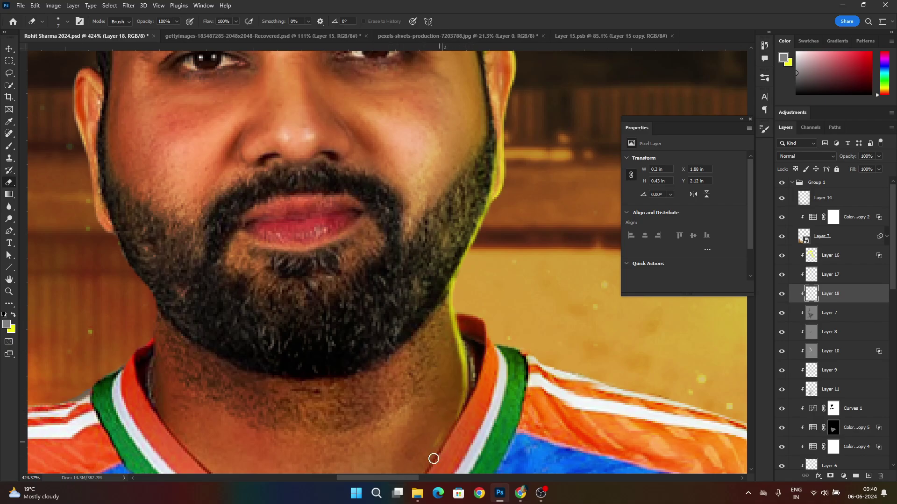
pyautogui.scroll(-8, 456, 341)
pyautogui.scroll(9, 456, 341)
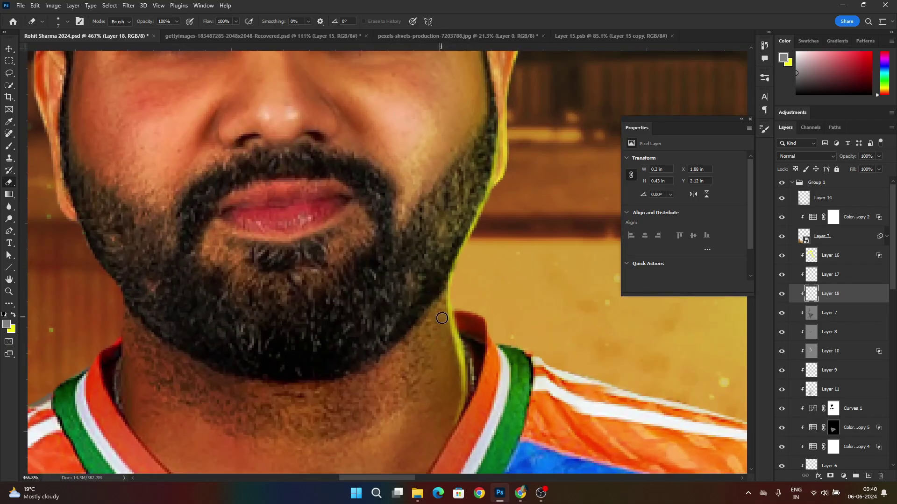
pyautogui.moveTo(444, 318); pyautogui.dragTo(459, 420)
pyautogui.scroll(-12, 451, 334)
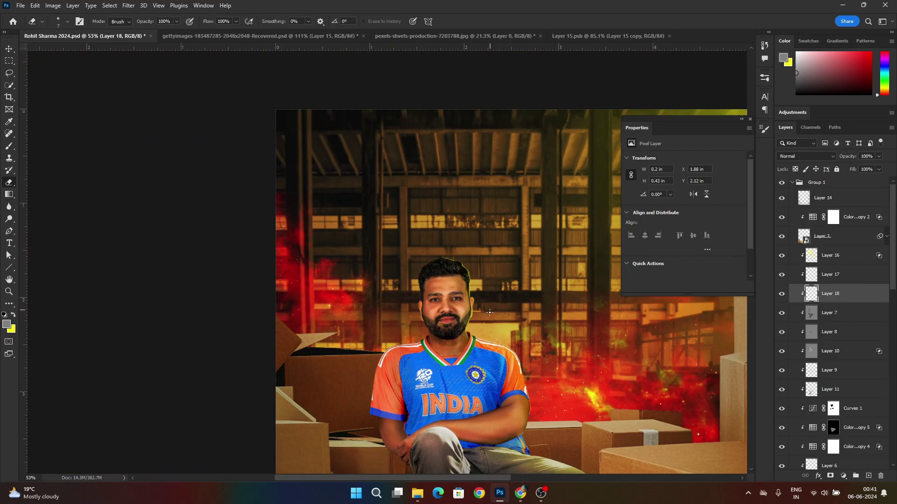
# Step: Paint a thin yellow rim along the glow-side top edge of the jersey collar on Layer 17
pyautogui.scroll(8, 469, 322)
pyautogui.press('b')
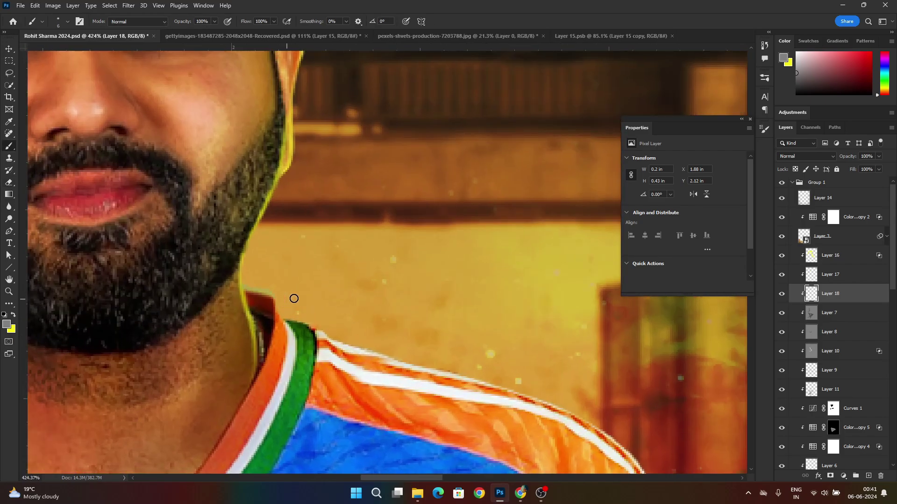
pyautogui.hotkey('alt', ']')
pyautogui.press('x')
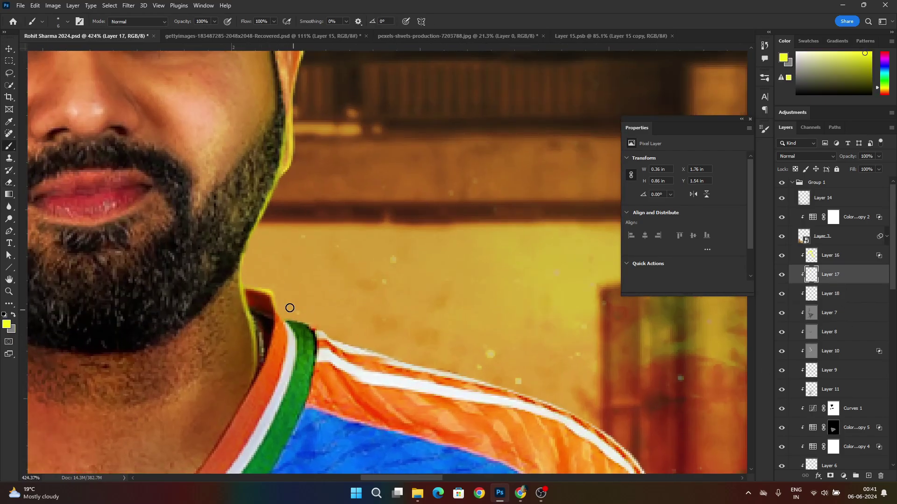
pyautogui.hotkey('ctrl', 'z')
pyautogui.scroll(-2, 341, 333)
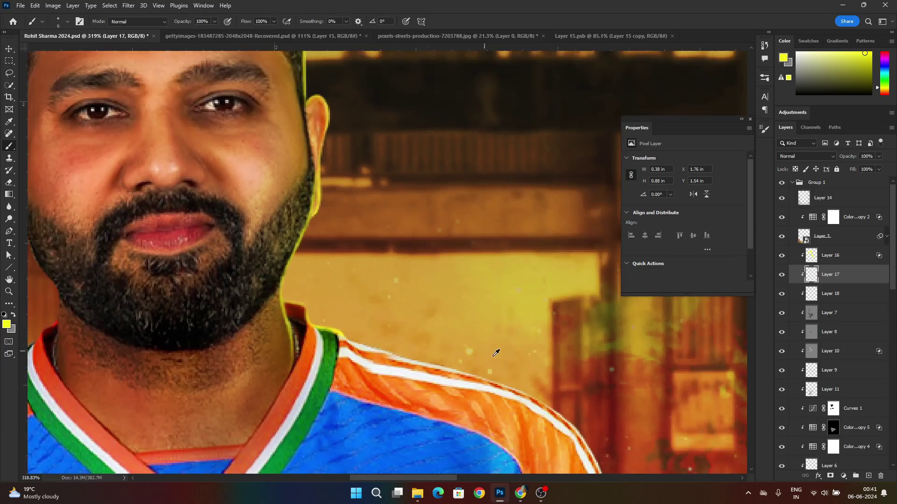
# Step: Paint a yellow rim from the collar along the jersey's glow-side shoulder on Layer 17
pyautogui.scroll(1, 528, 397)
pyautogui.moveTo(294, 299); pyautogui.dragTo(489, 366)
pyautogui.scroll(-5, 601, 398)
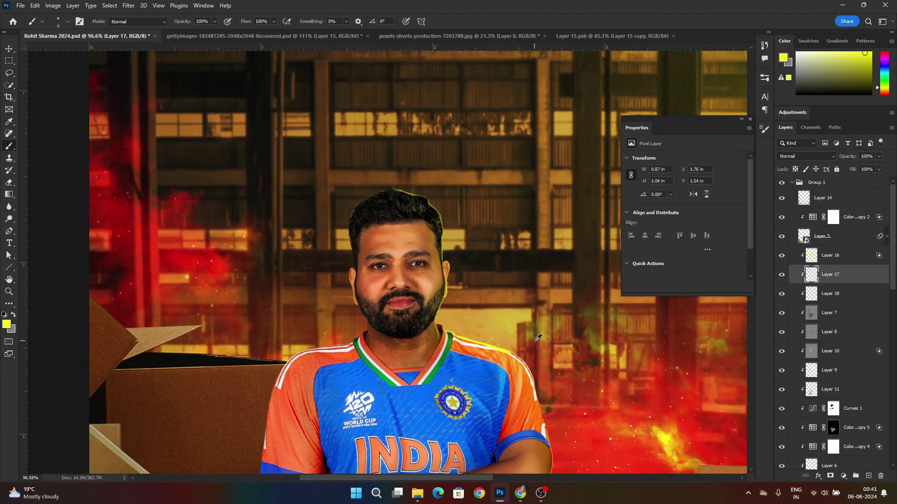
# Step: Paint the yellow rim down the outer edge of the sleeve and bent arm with a slightly larger brush
pyautogui.scroll(6, 554, 410)
pyautogui.moveTo(574, 437); pyautogui.dragTo(547, 357)
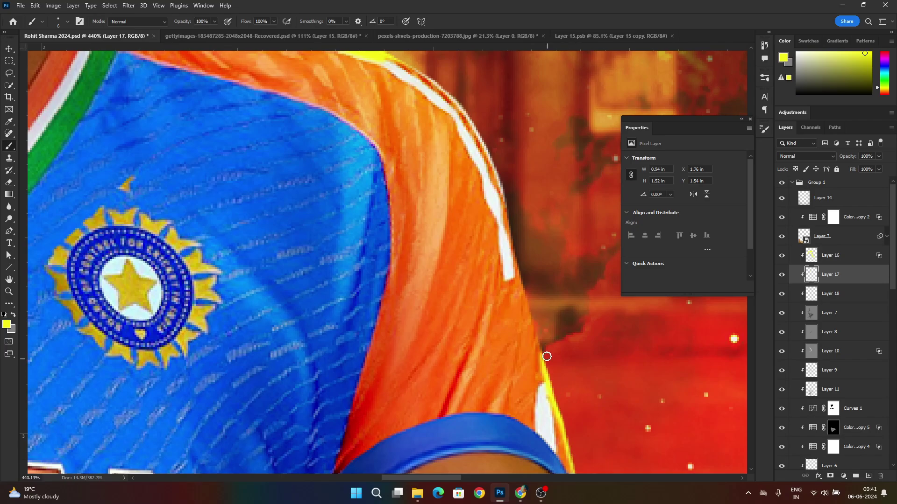
pyautogui.hotkey('ctrl', 'z')
pyautogui.press(']')
pyautogui.moveTo(508, 193)
pyautogui.mouseDown()
pyautogui.moveTo(514, 269)
pyautogui.moveTo(580, 481)
pyautogui.mouseUp()
pyautogui.scroll(-5, 584, 334)
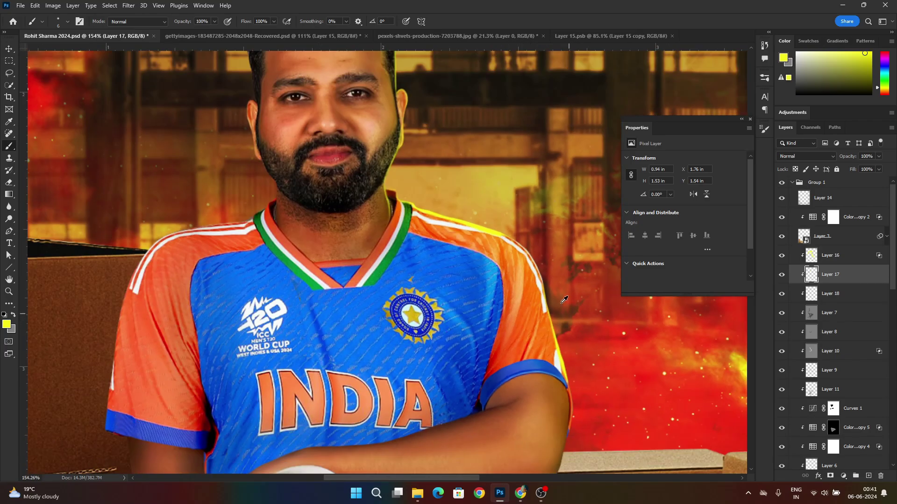
pyautogui.scroll(4, 562, 300)
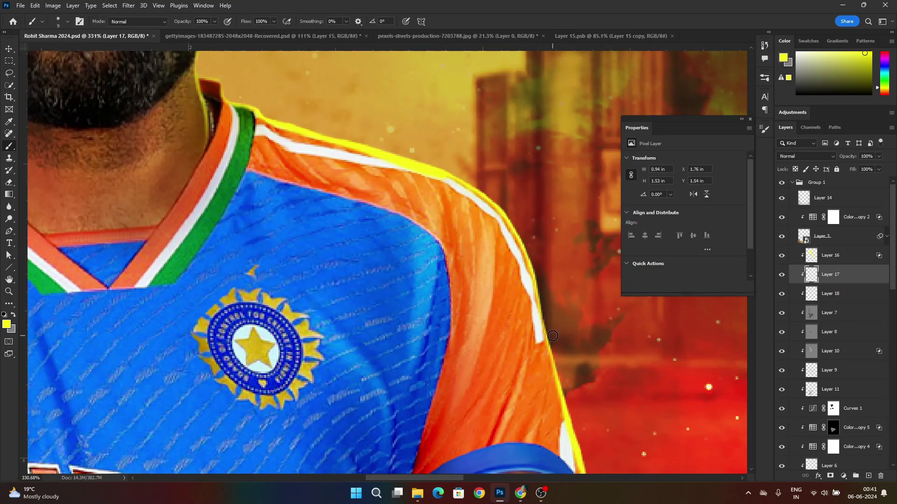
pyautogui.moveTo(553, 336); pyautogui.dragTo(573, 425)
pyautogui.moveTo(574, 425)
pyautogui.mouseDown()
pyautogui.moveTo(568, 395)
pyautogui.moveTo(477, 234)
pyautogui.mouseUp()
pyautogui.moveTo(487, 301)
pyautogui.mouseDown()
pyautogui.moveTo(501, 442)
pyautogui.moveTo(480, 473)
pyautogui.mouseUp()
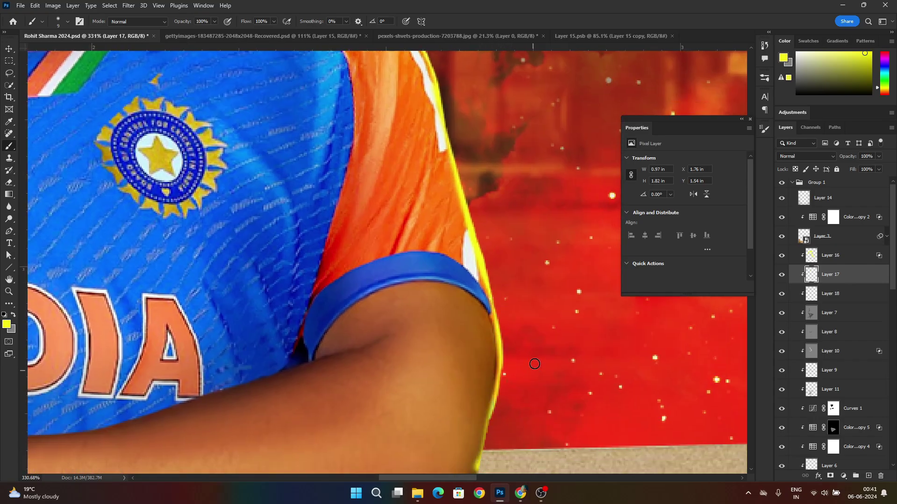
# Step: Thin the inner side of the yellow shoulder rim with a small eraser at 100% opacity
pyautogui.scroll(-5, 534, 364)
pyautogui.scroll(6, 615, 252)
pyautogui.scroll(3, 390, 206)
pyautogui.press('e')
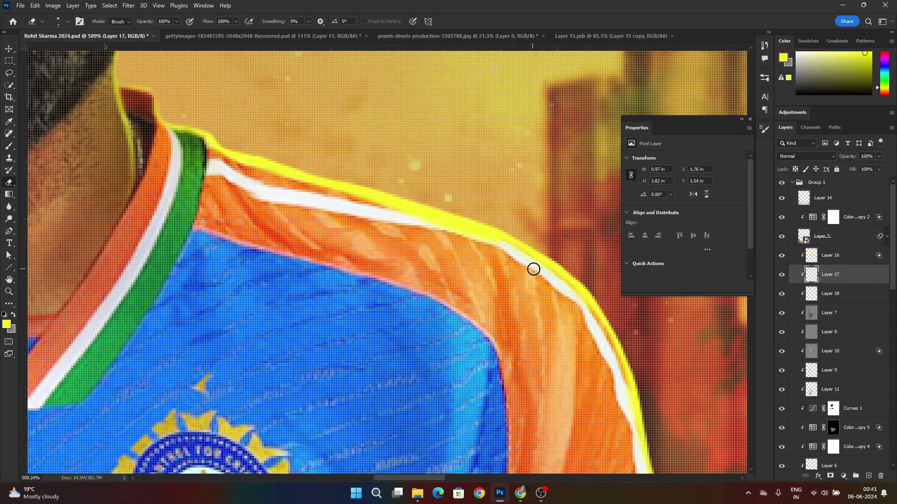
pyautogui.moveTo(503, 236); pyautogui.dragTo(228, 159)
pyautogui.scroll(-6, 406, 235)
pyautogui.scroll(-5, 462, 236)
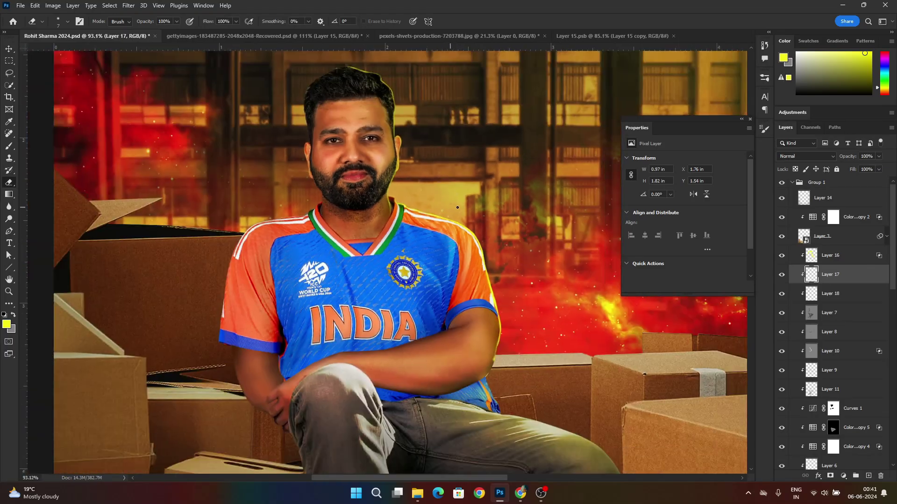
# Step: Undo the yellow rim strokes on the shoulder, sleeve and arm on Layer 17
pyautogui.scroll(2, 467, 238)
pyautogui.scroll(-2, 477, 240)
pyautogui.scroll(5, 490, 244)
pyautogui.hotkey('ctrl', 'z')
pyautogui.hotkey('ctrl', 'z')
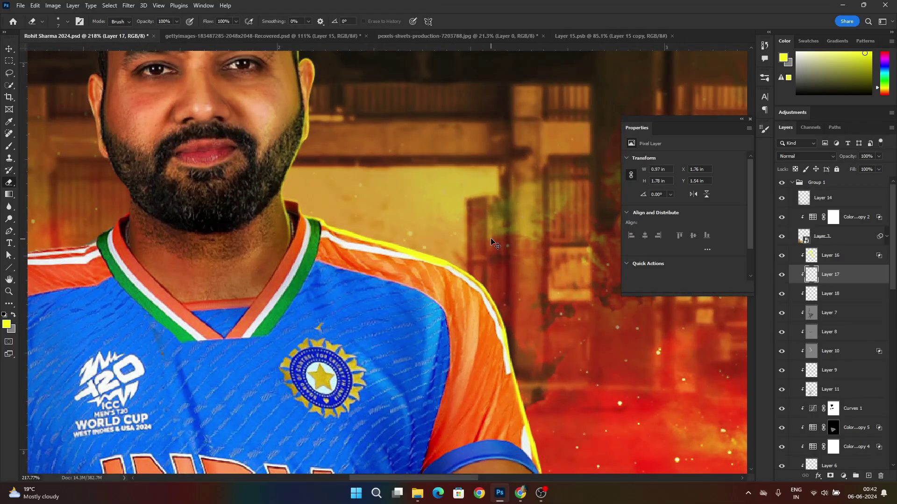
pyautogui.hotkey('ctrl', 'z')
pyautogui.hotkey('ctrl', 'z')
pyautogui.hotkey('ctrl', 'z')
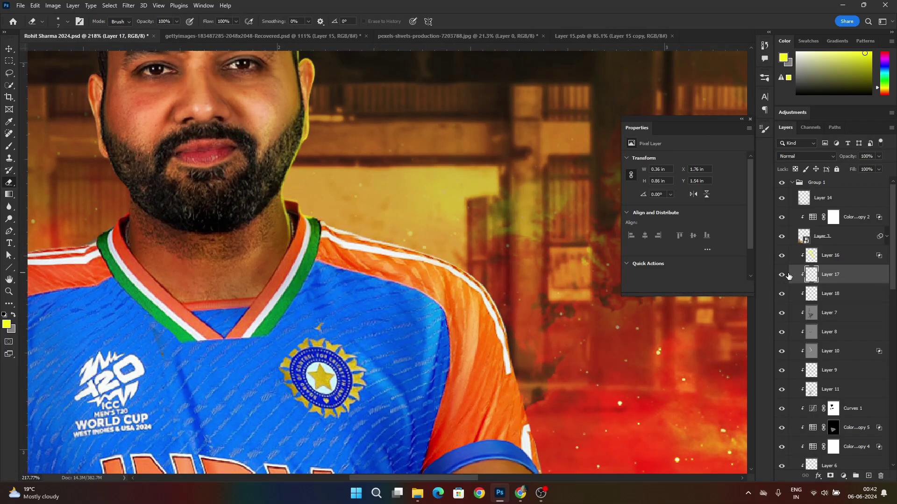
pyautogui.hotkey('ctrl', 'shift', 'z')
pyautogui.hotkey('ctrl', 'shift', 'z')
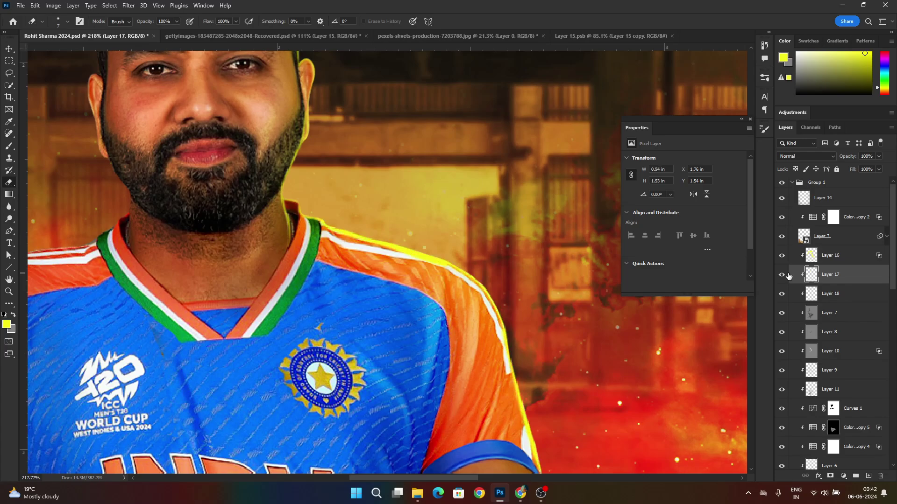
pyautogui.hotkey('ctrl', 'z')
pyautogui.hotkey('ctrl', 'z')
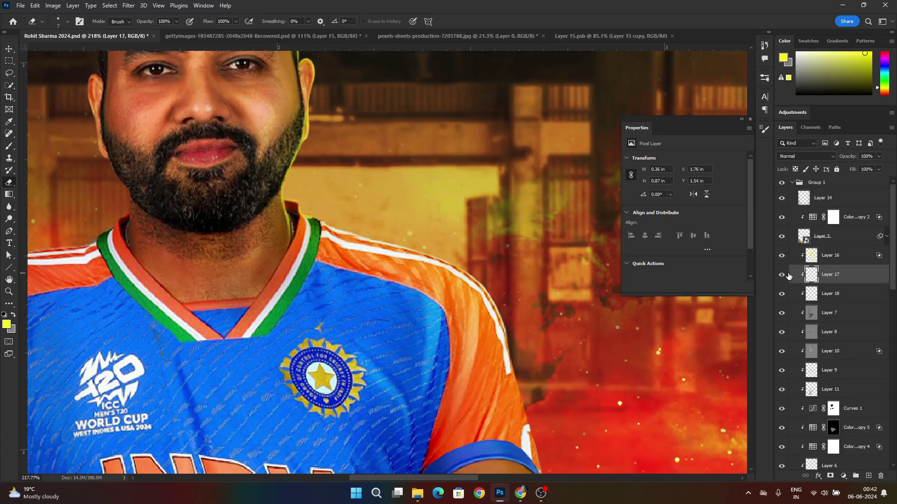
# Step: Create a new layer above Layer 18 and paint a wider soft yellow glow along the shoulder and sleeve edge
pyautogui.click(853, 296)
pyautogui.click(868, 476)
pyautogui.press('b')
pyautogui.press(']')
pyautogui.press(']')
pyautogui.press(']')
pyautogui.press(']')
pyautogui.moveTo(321, 221)
pyautogui.mouseDown()
pyautogui.moveTo(420, 240)
pyautogui.moveTo(341, 219)
pyautogui.moveTo(497, 285)
pyautogui.mouseUp()
pyautogui.hotkey('ctrl', 'z')
pyautogui.moveTo(369, 228)
pyautogui.mouseDown()
pyautogui.moveTo(473, 276)
pyautogui.moveTo(539, 460)
pyautogui.mouseUp()
# Step: Extend the soft yellow glow on Layer 19 down the outer arm and the jersey's lower edge
pyautogui.moveTo(530, 346); pyautogui.dragTo(468, 194)
pyautogui.hotkey('ctrl', 'z')
pyautogui.moveTo(437, 148)
pyautogui.mouseDown()
pyautogui.moveTo(487, 256)
pyautogui.moveTo(503, 458)
pyautogui.moveTo(470, 492)
pyautogui.mouseUp()
pyautogui.scroll(-12, 553, 325)
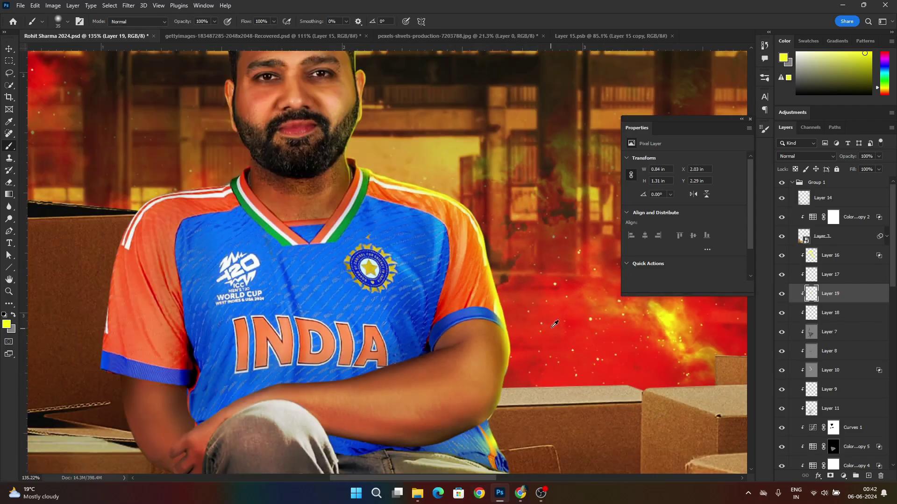
# Step: Erase the inner side of the soft yellow glow on Layer 19 along the shoulder, sleeve, arm and jersey hem
pyautogui.scroll(10, 538, 327)
pyautogui.press('e')
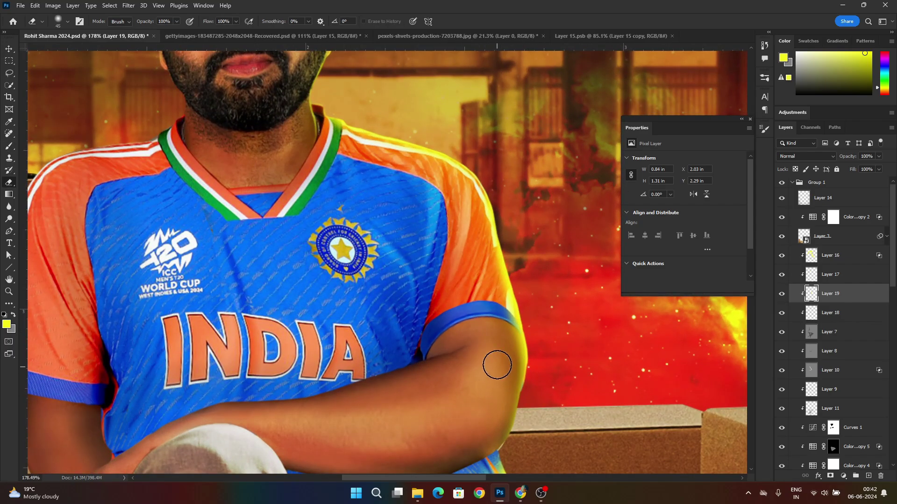
pyautogui.press(']')
pyautogui.moveTo(497, 365); pyautogui.dragTo(470, 220)
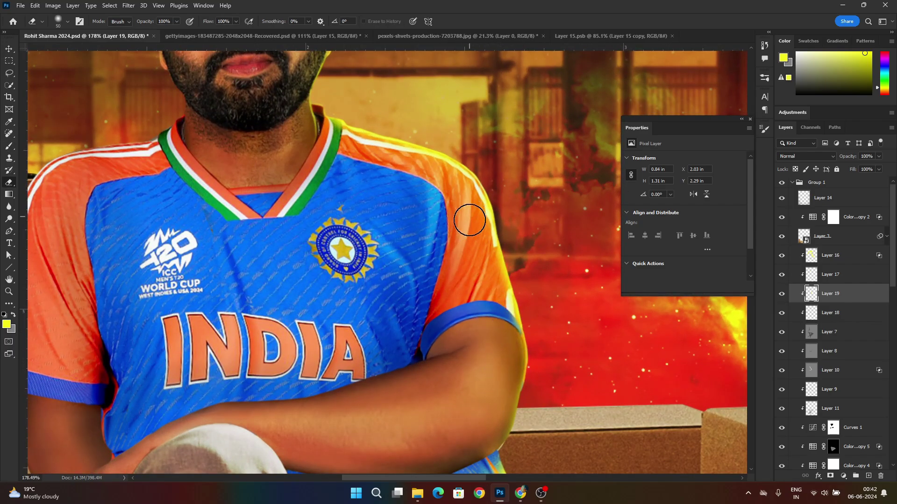
pyautogui.scroll(-1, 470, 220)
pyautogui.moveTo(501, 350)
pyautogui.mouseDown()
pyautogui.moveTo(450, 413)
pyautogui.moveTo(510, 460)
pyautogui.mouseUp()
pyautogui.scroll(-8, 549, 341)
pyautogui.scroll(6, 546, 358)
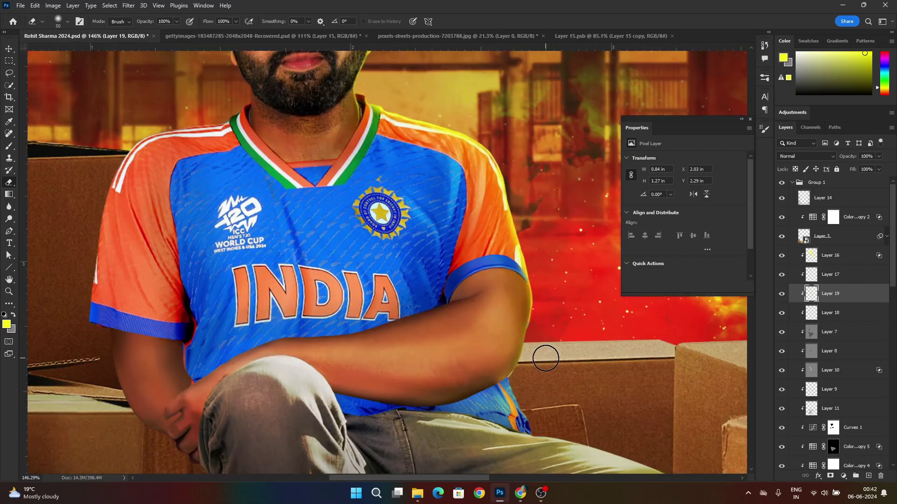
# Step: Paint a thin yellow rim on Layer 17 around the elbow and along the forearm's underside with a small brush
pyautogui.click(811, 313)
pyautogui.click(812, 274)
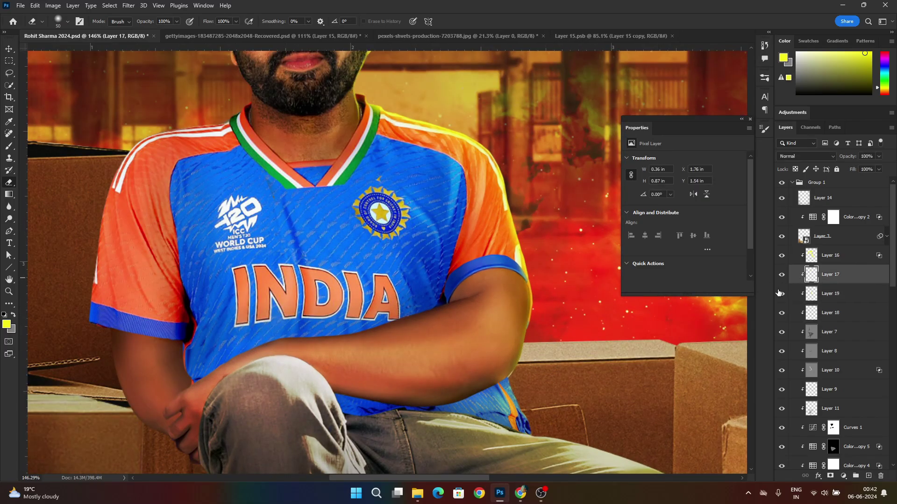
pyautogui.press('b')
pyautogui.press('[')
pyautogui.press('[')
pyautogui.press('[')
pyautogui.press('[')
pyautogui.press('[')
pyautogui.scroll(4, 524, 291)
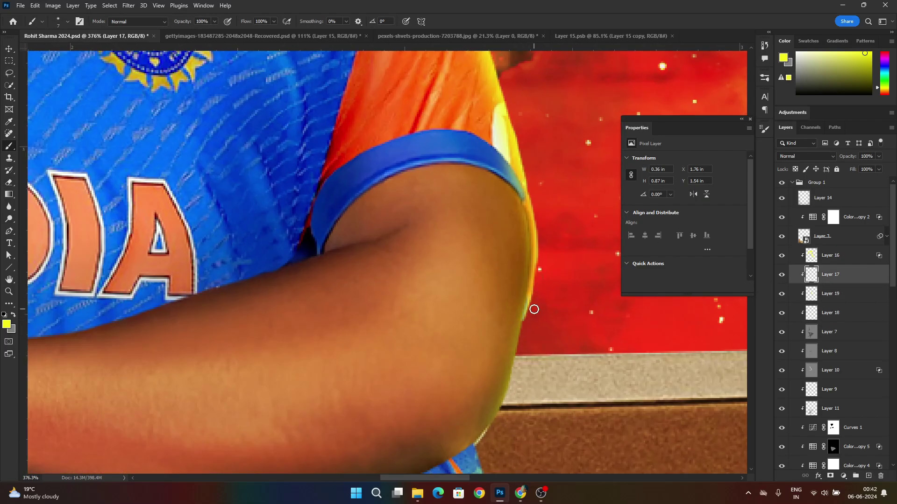
pyautogui.moveTo(533, 305)
pyautogui.mouseDown()
pyautogui.moveTo(547, 224)
pyautogui.moveTo(490, 355)
pyautogui.mouseUp()
pyautogui.hotkey('ctrl', 'z')
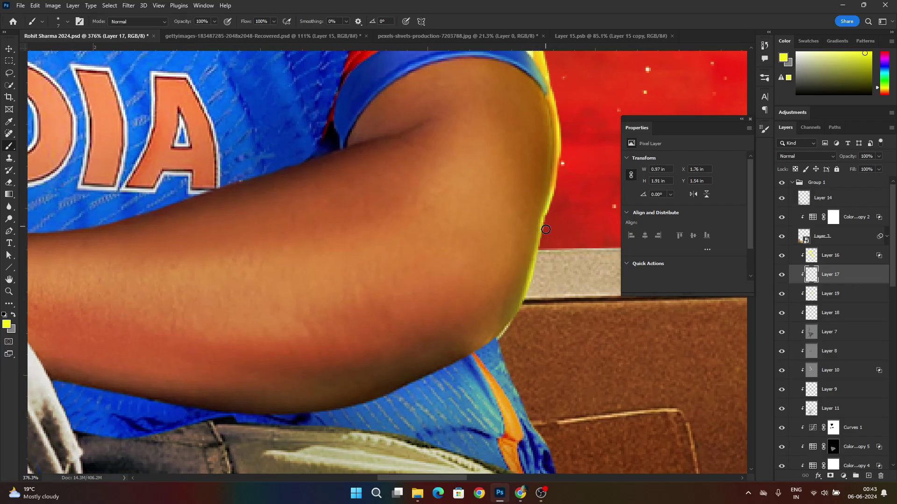
pyautogui.moveTo(544, 233)
pyautogui.mouseDown()
pyautogui.moveTo(522, 306)
pyautogui.moveTo(480, 346)
pyautogui.moveTo(357, 399)
pyautogui.mouseUp()
# Step: Thin the inner side of the yellow rim around the elbow and under the forearm with the Eraser
pyautogui.press('e')
pyautogui.press('[')
pyautogui.press('[')
pyautogui.press('[')
pyautogui.press('[')
pyautogui.press('[')
pyautogui.press('[')
pyautogui.press('[')
pyautogui.press('[')
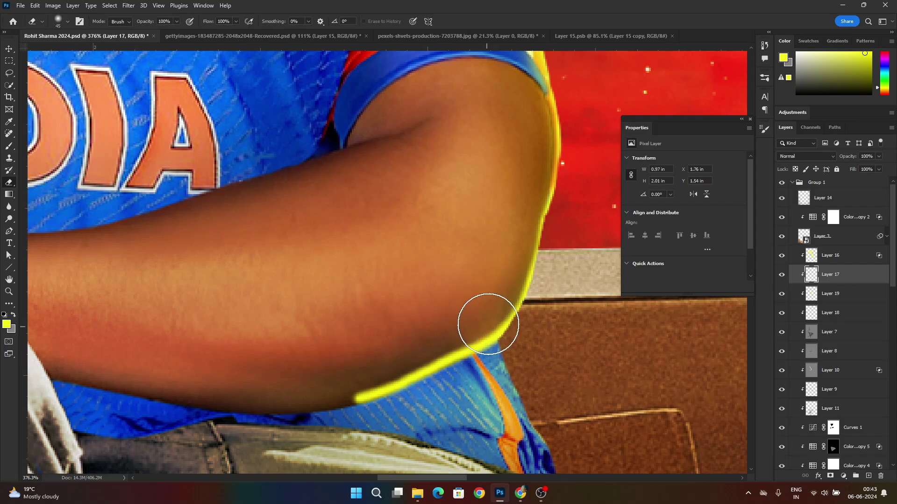
pyautogui.moveTo(503, 311)
pyautogui.mouseDown()
pyautogui.moveTo(467, 344)
pyautogui.moveTo(381, 389)
pyautogui.moveTo(294, 415)
pyautogui.mouseUp()
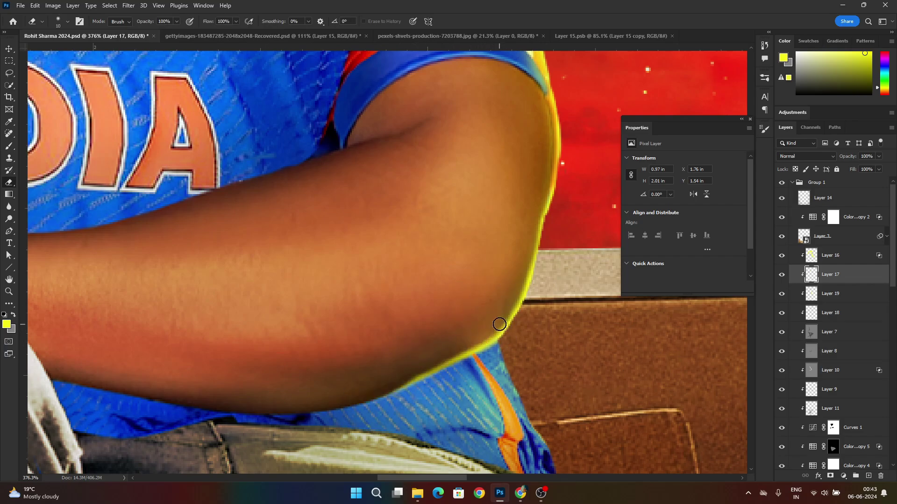
pyautogui.scroll(-10, 434, 352)
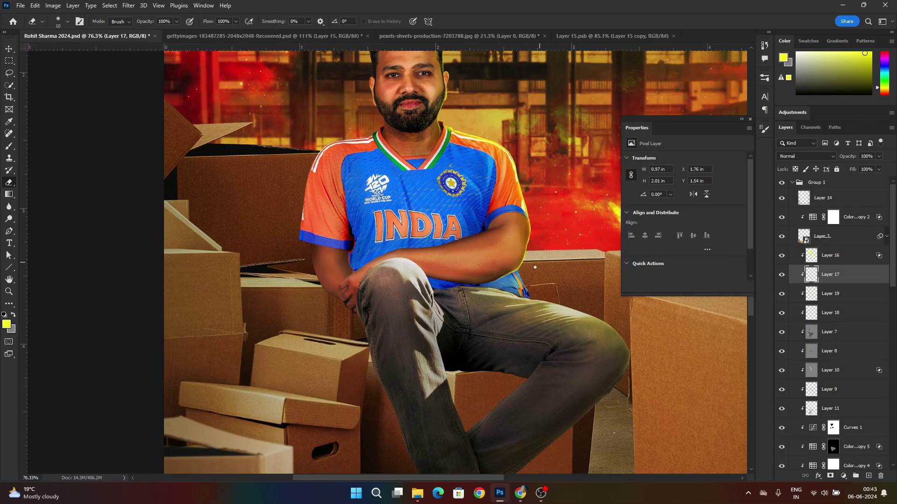
# Step: Continue the thin yellow rim on Layer 17 down the jersey's lower outer edge
pyautogui.scroll(10, 535, 267)
pyautogui.press('b')
pyautogui.moveTo(469, 231)
pyautogui.mouseDown()
pyautogui.moveTo(502, 327)
pyautogui.moveTo(555, 400)
pyautogui.mouseUp()
pyautogui.scroll(-8, 556, 401)
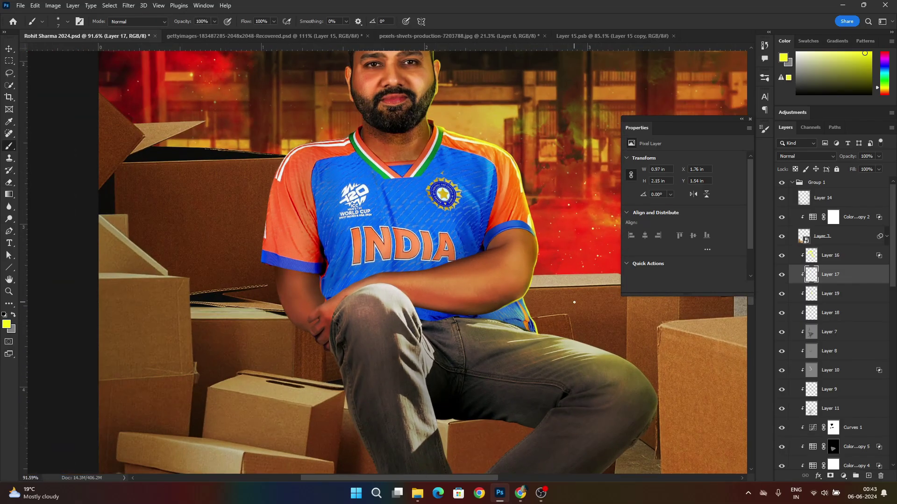
# Step: Paint a soft yellow glow on Layer 19 around the elbow and forearm's underside at 50% brush opacity
pyautogui.click(832, 293)
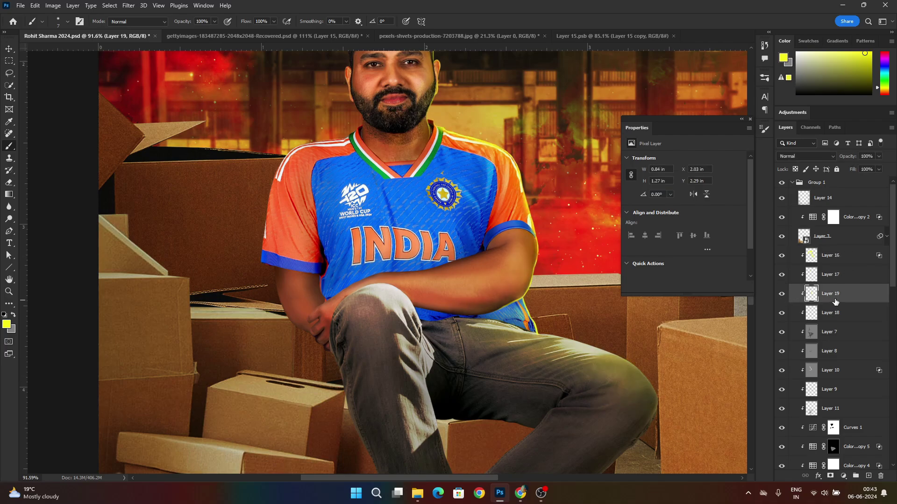
pyautogui.press(']')
pyautogui.press(']')
pyautogui.press(']')
pyautogui.moveTo(489, 316)
pyautogui.mouseDown()
pyautogui.moveTo(515, 314)
pyautogui.moveTo(503, 314)
pyautogui.moveTo(528, 293)
pyautogui.moveTo(544, 237)
pyautogui.mouseUp()
pyautogui.hotkey('ctrl', 'z')
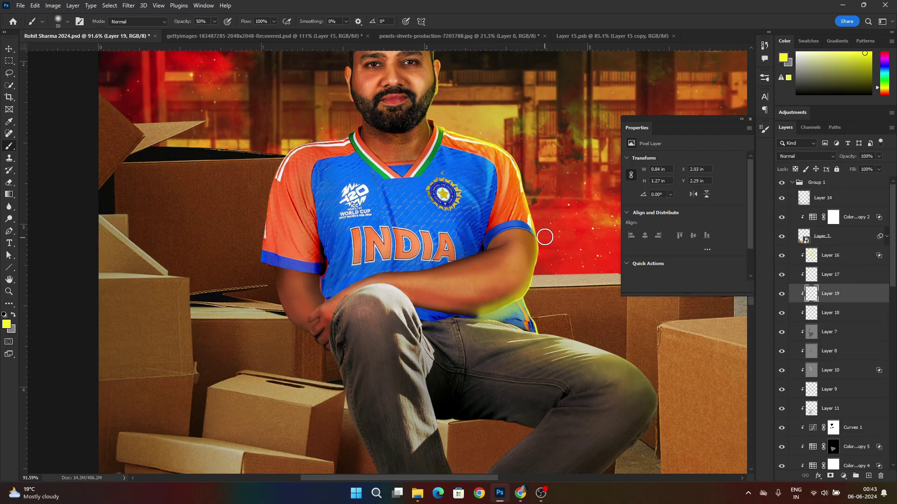
pyautogui.scroll(4, 496, 340)
pyautogui.moveTo(494, 312); pyautogui.dragTo(471, 308)
# Step: Erase the inward spill of the soft glow on Layer 19 along the elbow and forearm
pyautogui.press('e')
pyautogui.moveTo(514, 264)
pyautogui.mouseDown()
pyautogui.moveTo(486, 274)
pyautogui.moveTo(458, 303)
pyautogui.mouseUp()
pyautogui.press('[')
pyautogui.press('[')
pyautogui.moveTo(557, 298)
pyautogui.mouseDown()
pyautogui.moveTo(494, 322)
pyautogui.moveTo(547, 297)
pyautogui.moveTo(461, 324)
pyautogui.moveTo(408, 309)
pyautogui.mouseUp()
pyautogui.press('[')
pyautogui.press('[')
pyautogui.press('[')
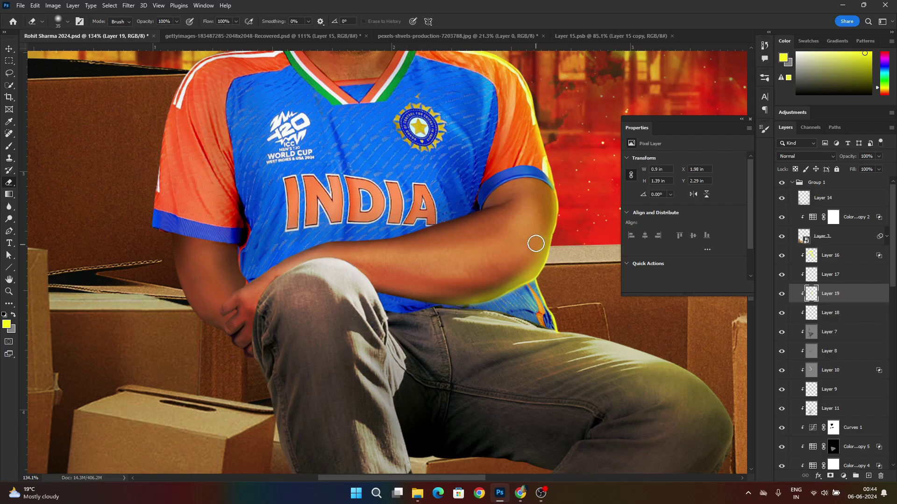
pyautogui.moveTo(536, 240)
pyautogui.mouseDown()
pyautogui.moveTo(463, 296)
pyautogui.moveTo(425, 299)
pyautogui.mouseUp()
# Step: Compare the whole image and the arm with Layer 19 hidden and shown
pyautogui.scroll(-10, 543, 266)
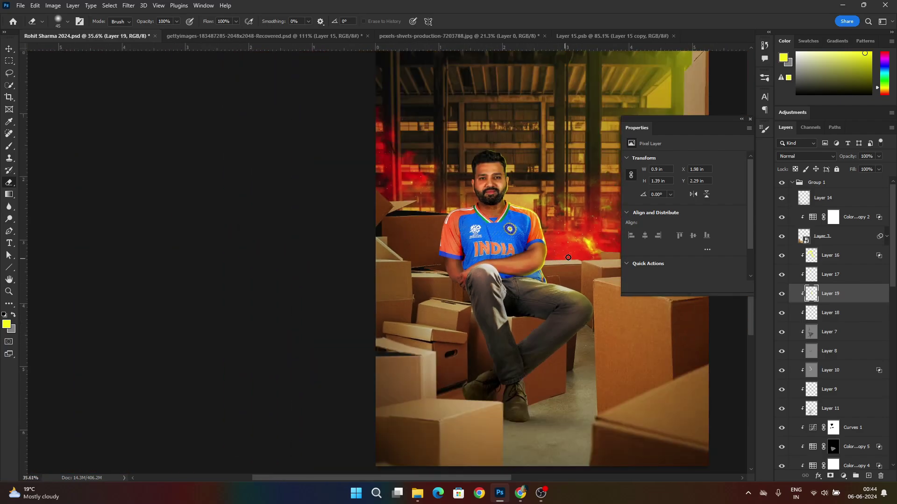
pyautogui.scroll(9, 570, 256)
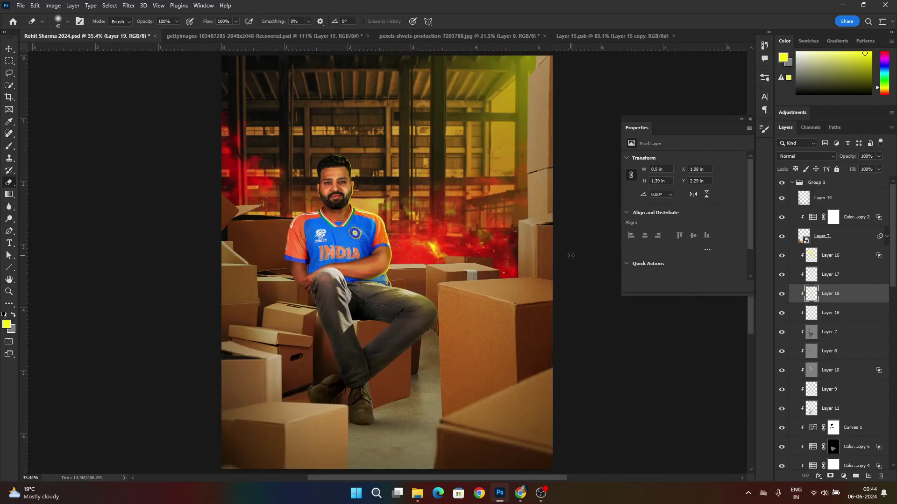
pyautogui.moveTo(513, 345); pyautogui.dragTo(563, 355)
pyautogui.click(781, 294)
pyautogui.click(783, 295)
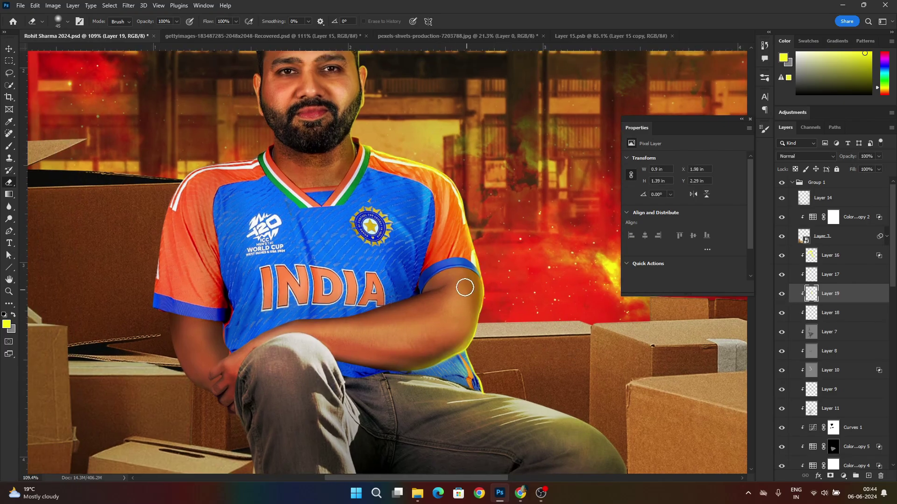
pyautogui.click(781, 295)
pyautogui.scroll(-4, 472, 294)
pyautogui.scroll(5, 394, 132)
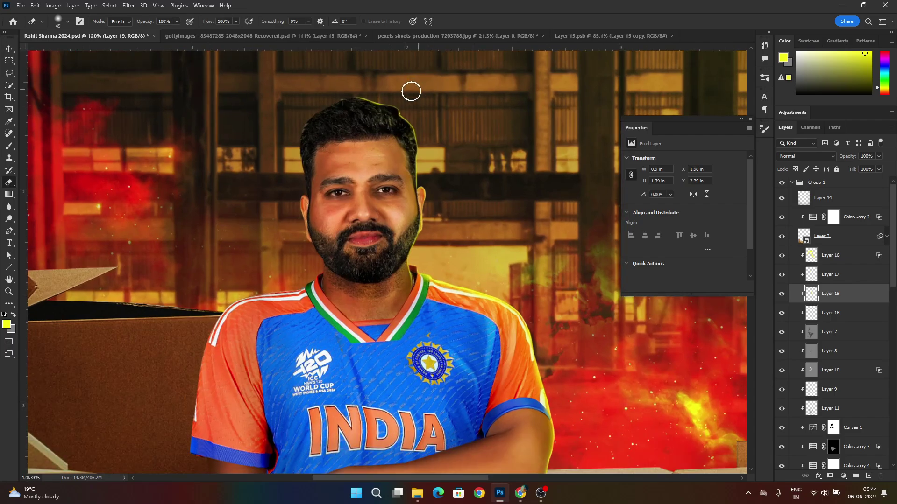
pyautogui.press('b')
pyautogui.moveTo(361, 83)
pyautogui.mouseDown()
pyautogui.moveTo(403, 94)
pyautogui.moveTo(389, 103)
pyautogui.moveTo(448, 160)
pyautogui.mouseUp()
pyautogui.hotkey('ctrl', 'z')
pyautogui.hotkey('ctrl', 'z')
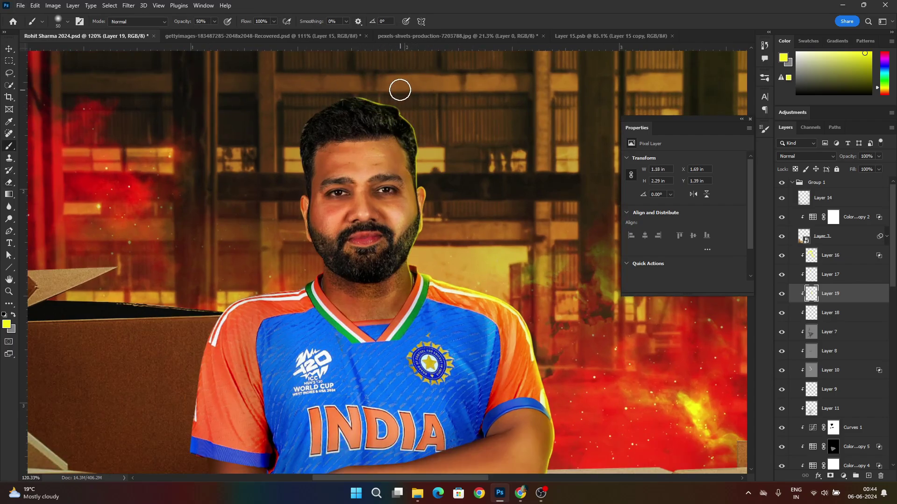
# Step: Paint a broad soft yellow band over the lit side of the head on Layer 18 and set its blend mode to Soft Light
pyautogui.moveTo(353, 79)
pyautogui.mouseDown()
pyautogui.moveTo(428, 106)
pyautogui.moveTo(434, 259)
pyautogui.moveTo(414, 262)
pyautogui.moveTo(439, 236)
pyautogui.moveTo(442, 200)
pyautogui.moveTo(426, 132)
pyautogui.mouseUp()
pyautogui.scroll(-3, 462, 229)
pyautogui.click(861, 311)
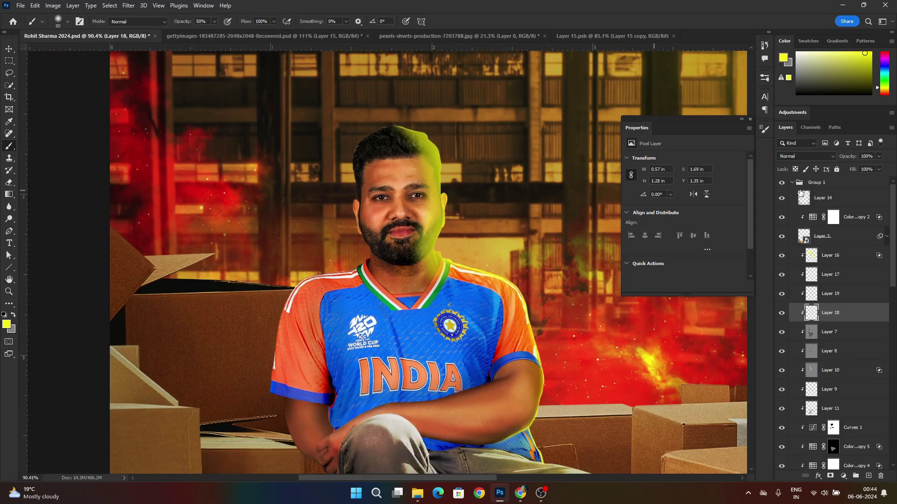
pyautogui.click(806, 156)
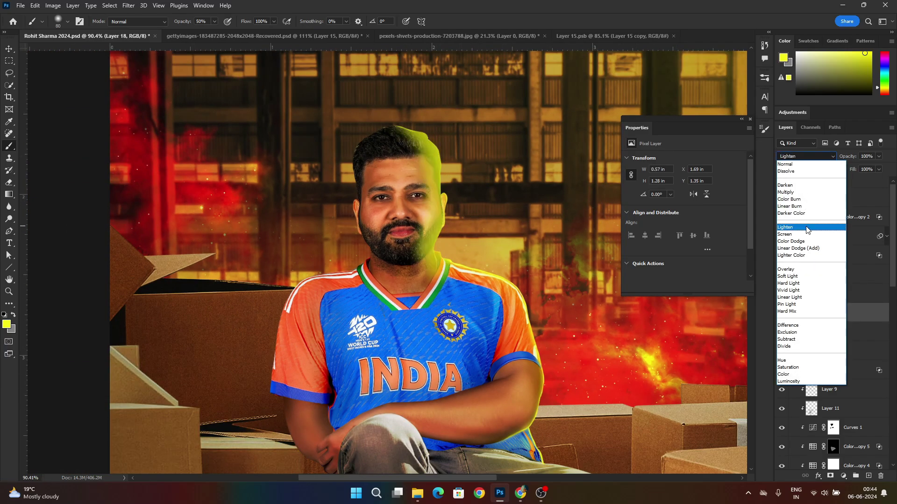
pyautogui.click(808, 276)
# Step: Extend the Soft Light yellow glow on Layer 18 from the head down over the shoulder, arm and jersey edge
pyautogui.hotkey('ctrl', '0')
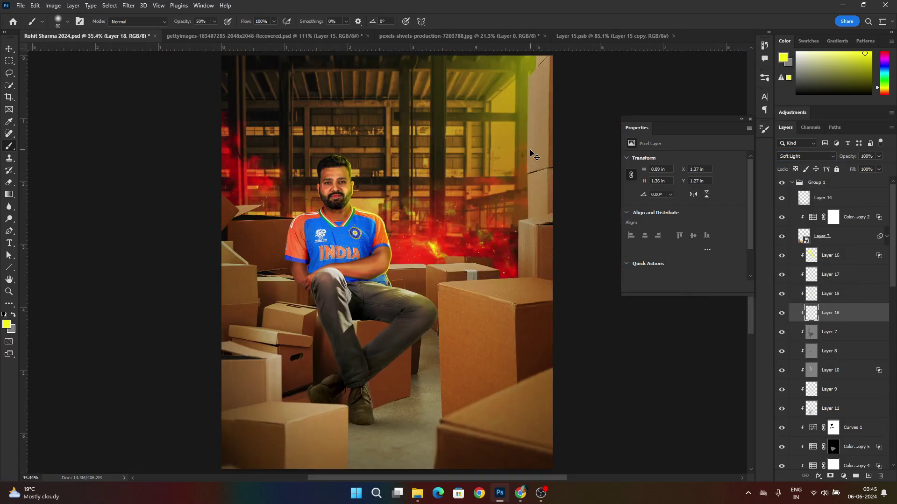
pyautogui.scroll(5, 330, 165)
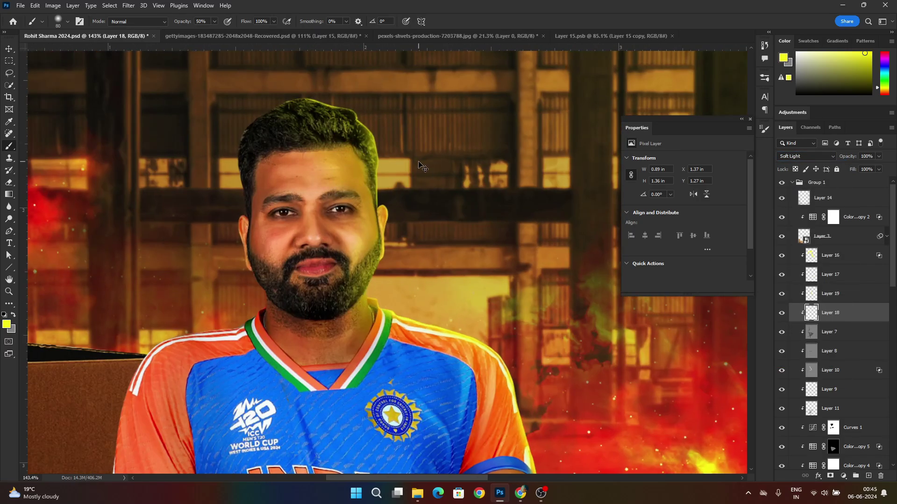
pyautogui.hotkey('ctrl', '0')
pyautogui.scroll(2, 447, 197)
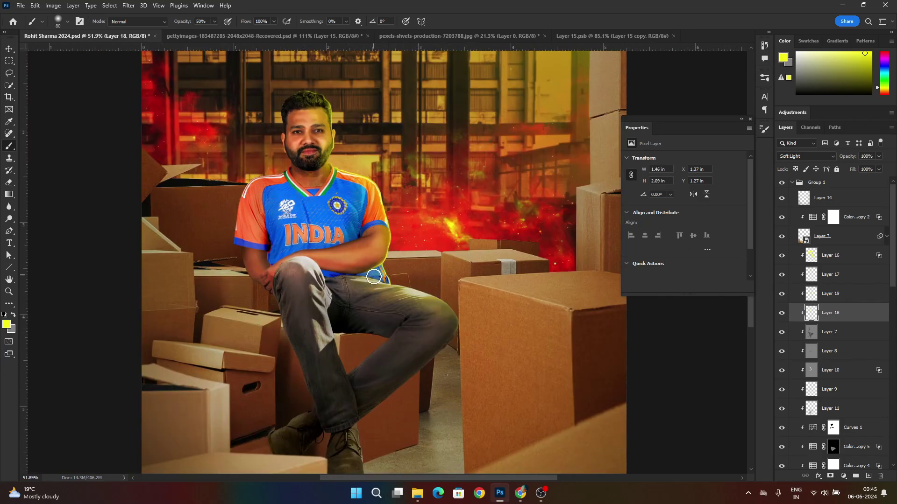
pyautogui.scroll(-3, 472, 274)
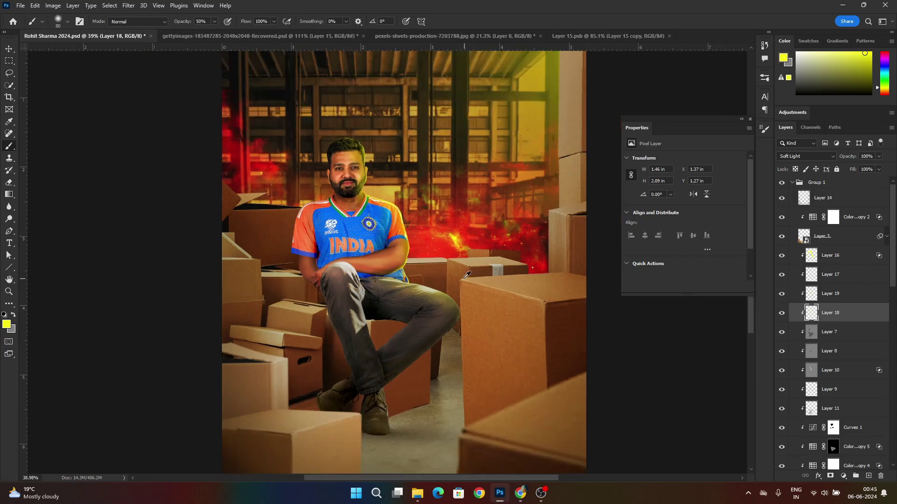
pyautogui.scroll(3, 372, 175)
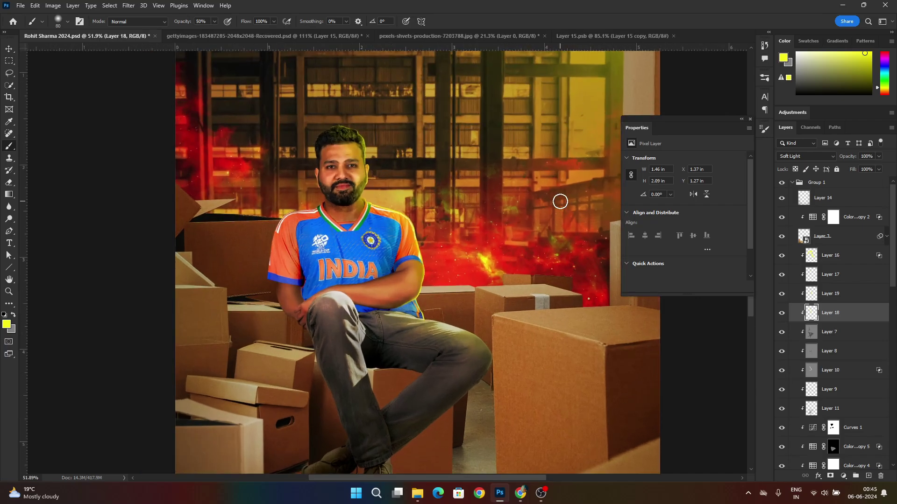
# Step: Compare the whole image with Layer 18 hidden and shown
pyautogui.scroll(-2, 560, 202)
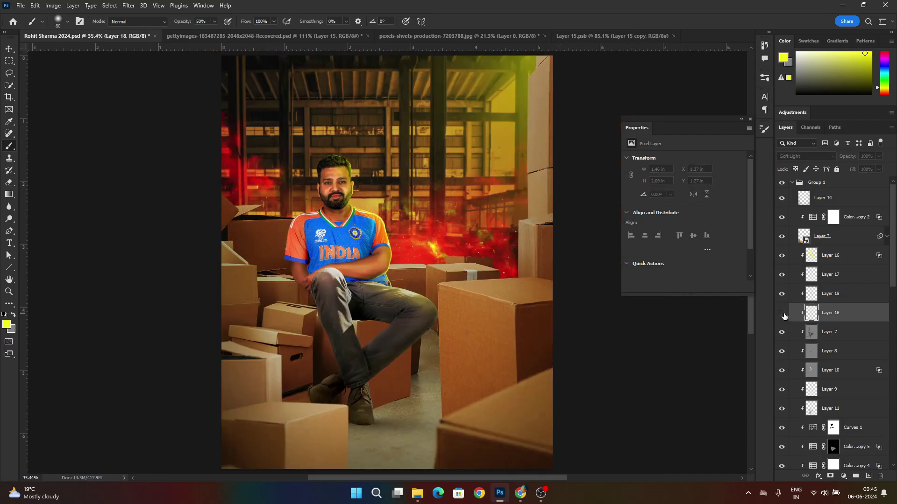
pyautogui.scroll(2, 335, 167)
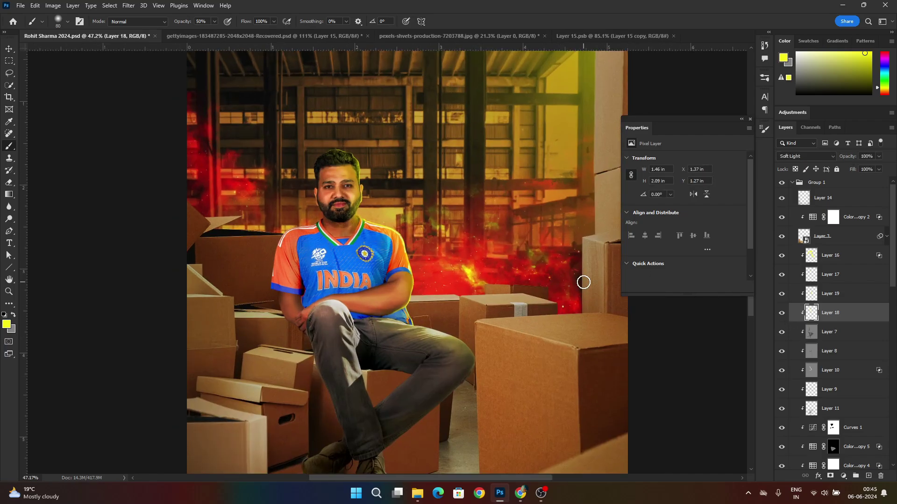
pyautogui.scroll(-2, 584, 282)
# Step: Brush faint yellow glow near the collar on the opposite shoulder and lower Layer 18's opacity to 50%
pyautogui.scroll(5, 334, 168)
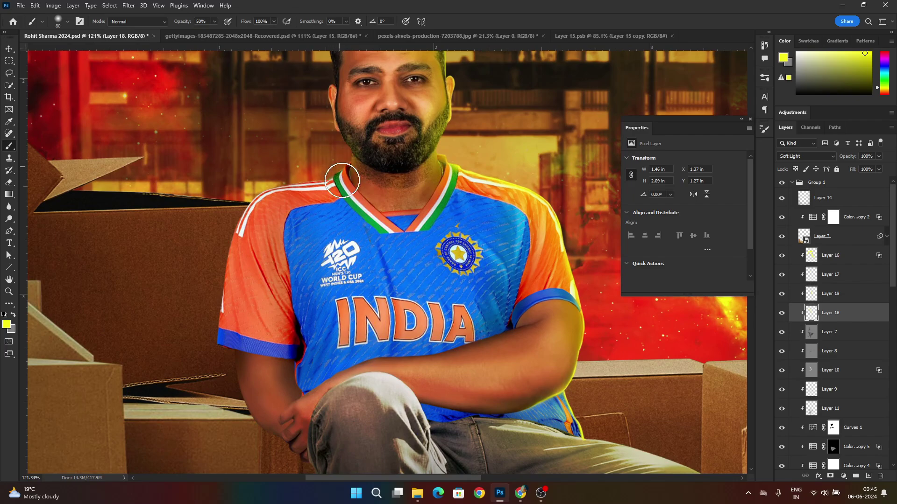
pyautogui.scroll(-2, 314, 88)
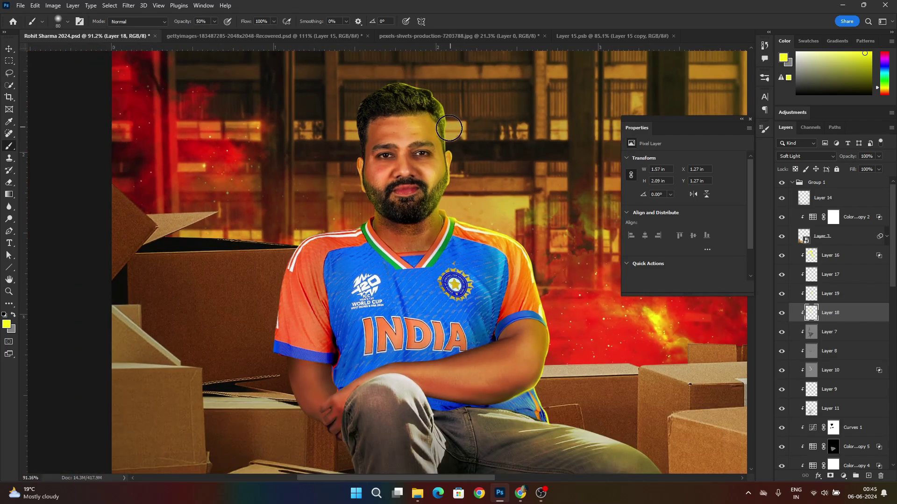
pyautogui.hotkey('ctrl', '0')
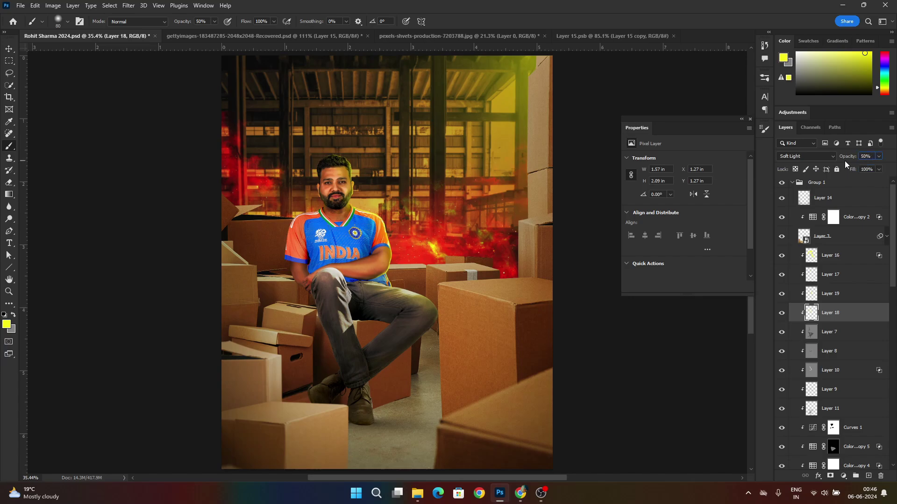
# Step: Paint the soft yellow glow on Layer 18 over the jeans' outer edges and down onto the shoes
pyautogui.scroll(5, 466, 292)
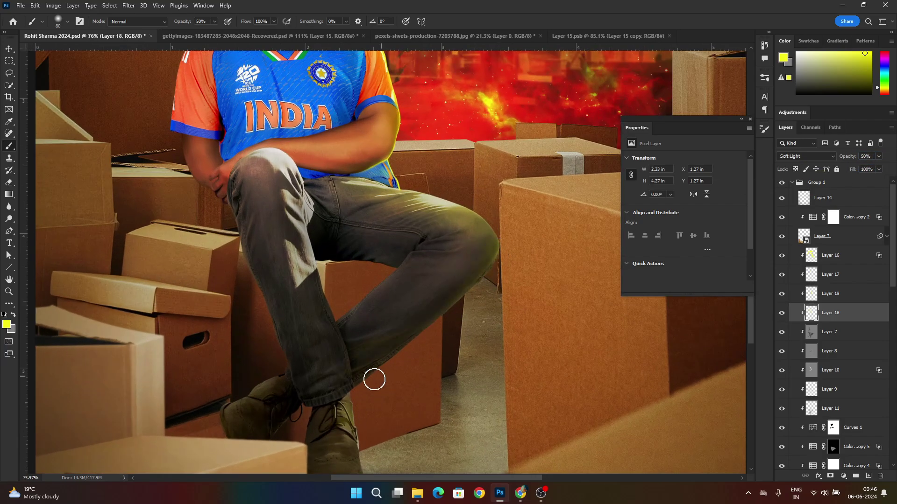
pyautogui.hotkey('ctrl', 'z')
pyautogui.scroll(-3, 468, 327)
pyautogui.moveTo(502, 262)
pyautogui.mouseDown()
pyautogui.moveTo(373, 371)
pyautogui.moveTo(416, 467)
pyautogui.mouseUp()
pyautogui.scroll(3, 419, 354)
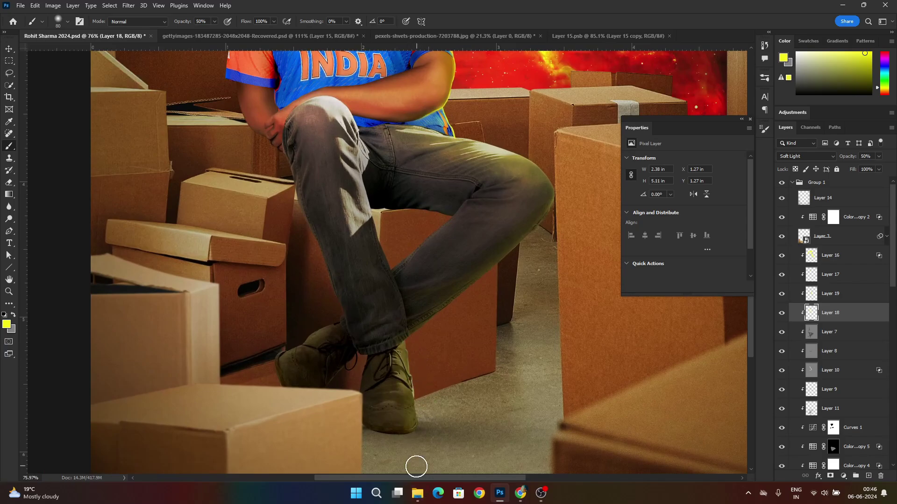
pyautogui.scroll(-3, 354, 398)
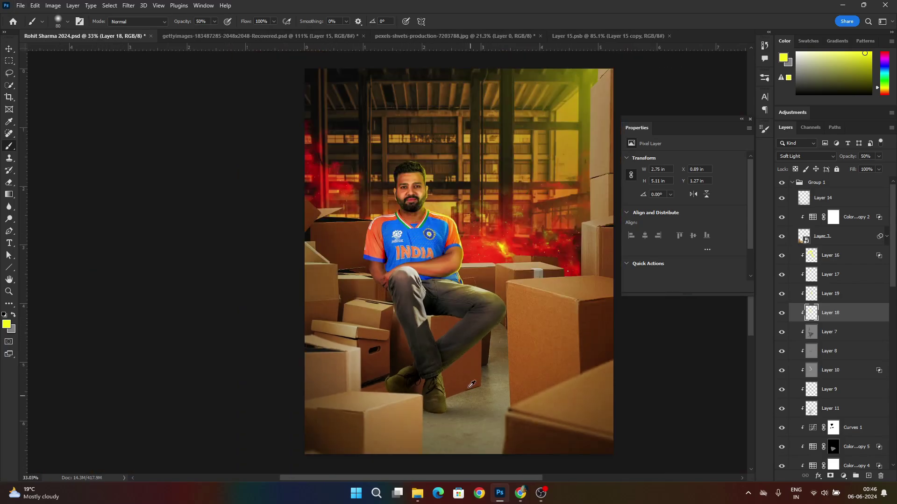
pyautogui.scroll(4, 439, 342)
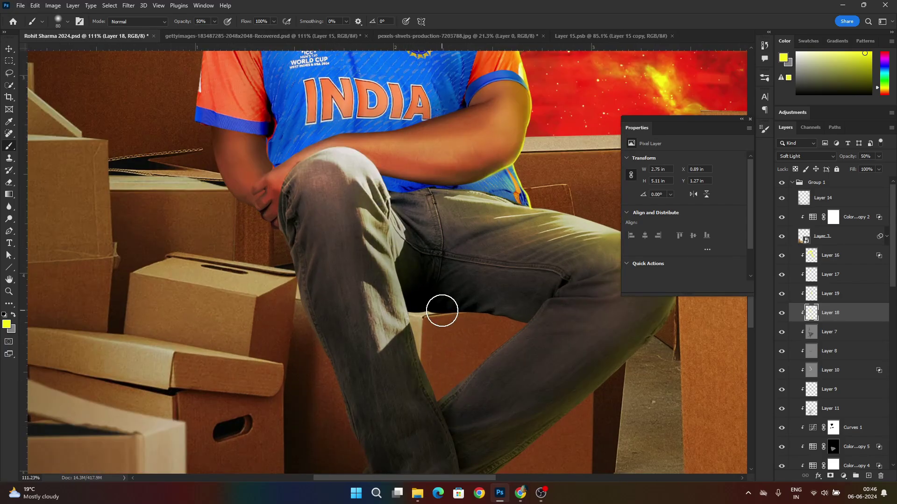
pyautogui.scroll(-3, 446, 375)
pyautogui.scroll(3, 429, 339)
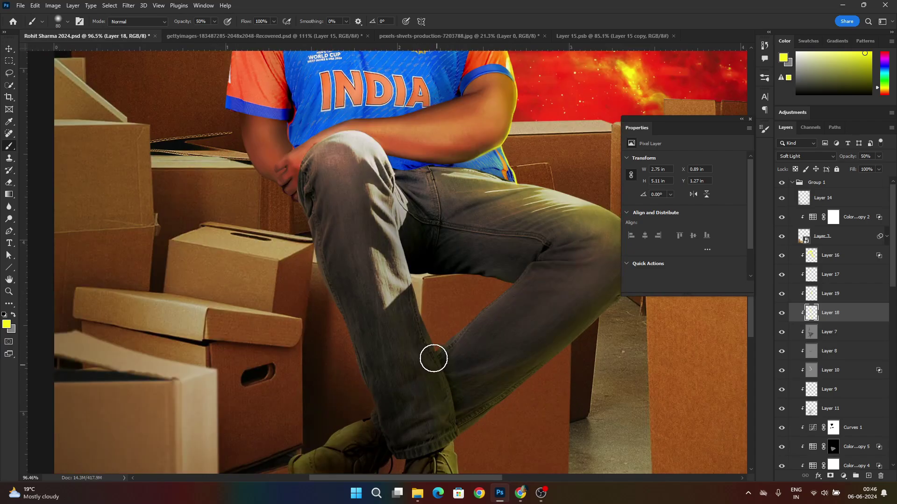
# Step: Softly erase excess yellow glow from the inner jeans on Layer 18 with a 150 px eraser
pyautogui.press('e')
pyautogui.press('[')
pyautogui.press('[')
pyautogui.press('[')
pyautogui.press('[')
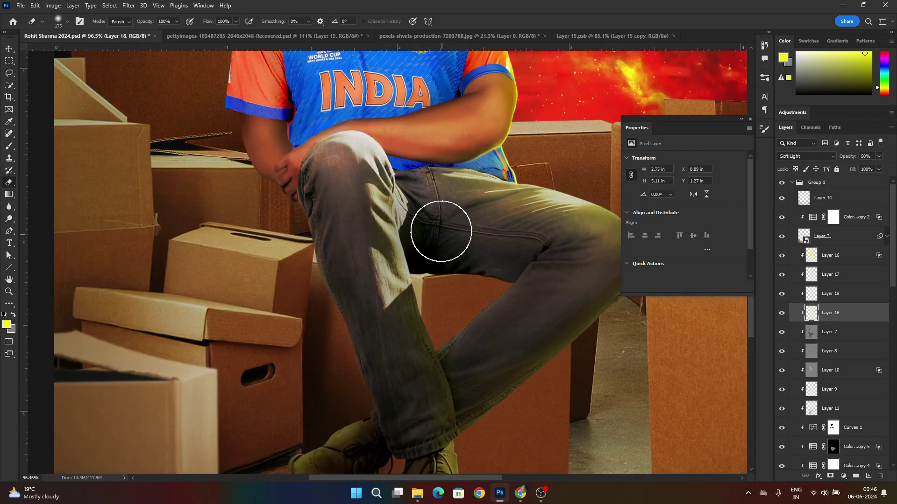
pyautogui.press(']')
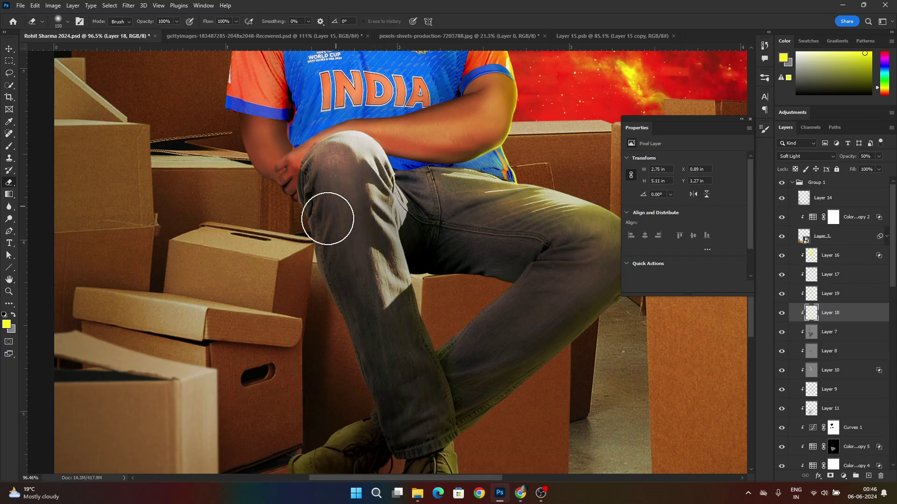
pyautogui.scroll(-4, 332, 243)
pyautogui.scroll(-3, 483, 215)
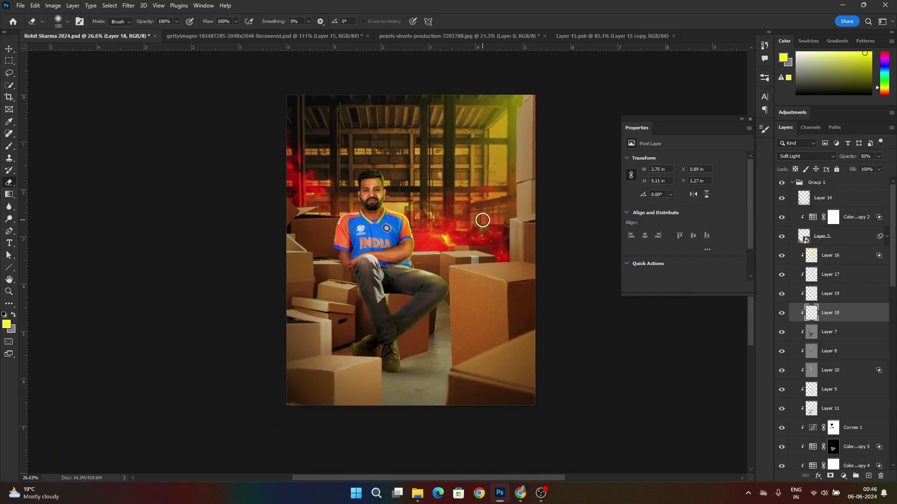
pyautogui.scroll(2, 533, 247)
pyautogui.hotkey('ctrl', '0')
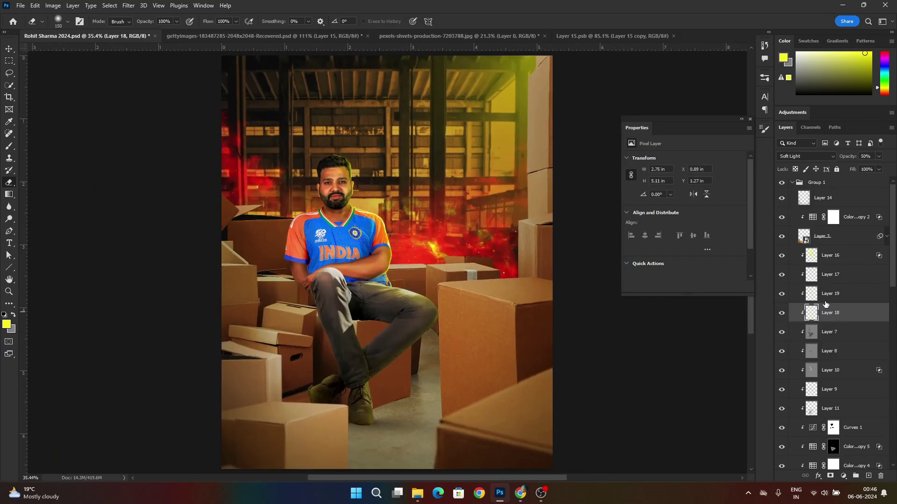
# Step: Add a Curves adjustment clipped to Layer 3's foreground boxes and bend its RGB curve into a gentle S
pyautogui.click(818, 239)
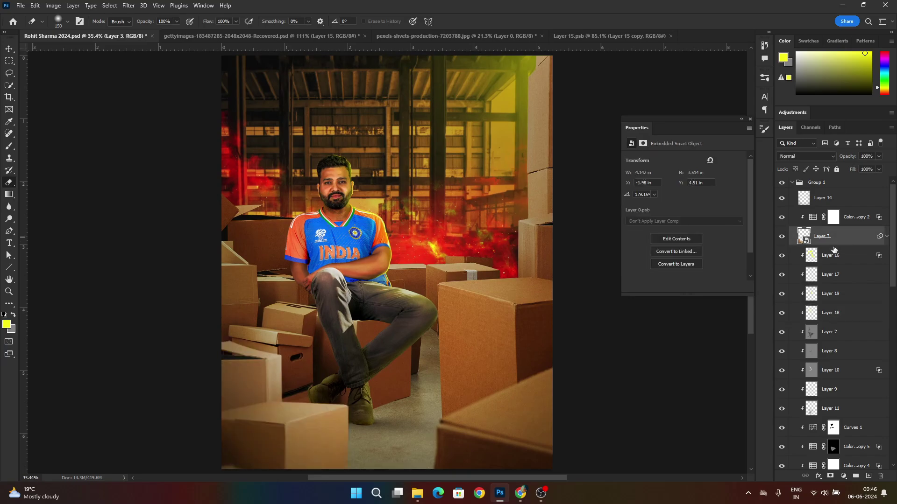
pyautogui.click(843, 476)
pyautogui.click(836, 362)
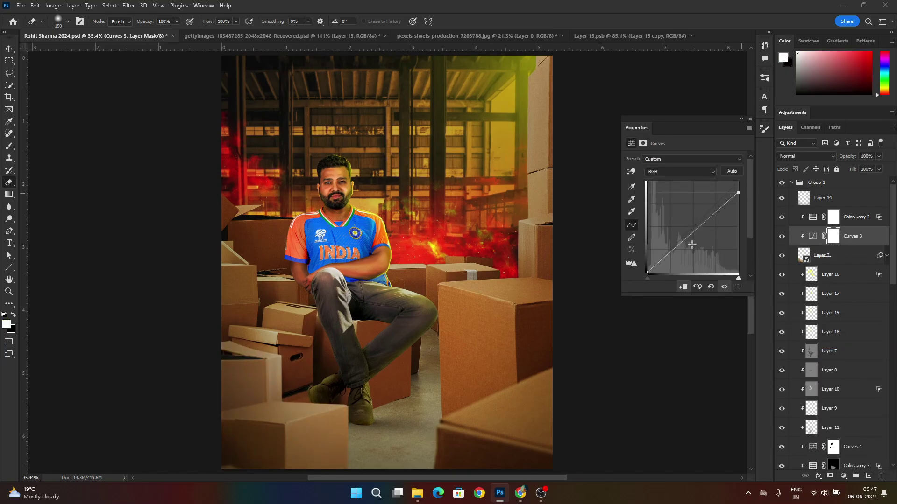
pyautogui.moveTo(691, 244); pyautogui.dragTo(700, 224)
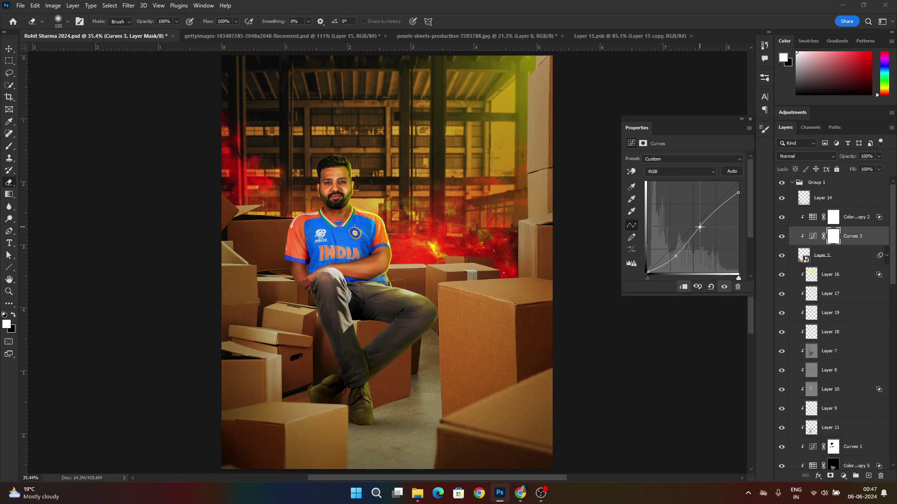
# Step: Pull the white point of Curves 3 inward and lower the shadow and midtone points for stronger contrast on the foreground boxes
pyautogui.moveTo(648, 271); pyautogui.dragTo(634, 254)
pyautogui.moveTo(738, 193); pyautogui.dragTo(724, 161)
pyautogui.moveTo(700, 227); pyautogui.dragTo(708, 228)
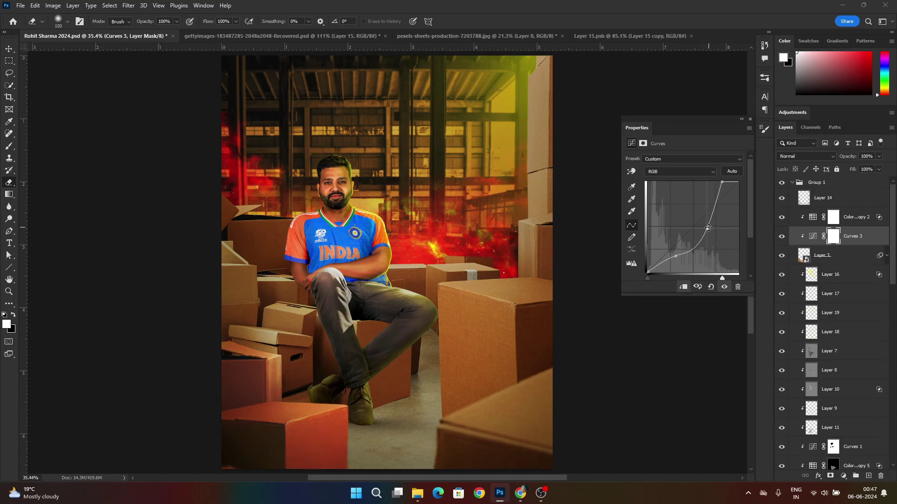
pyautogui.moveTo(675, 254); pyautogui.dragTo(673, 260)
pyautogui.moveTo(705, 229); pyautogui.dragTo(703, 227)
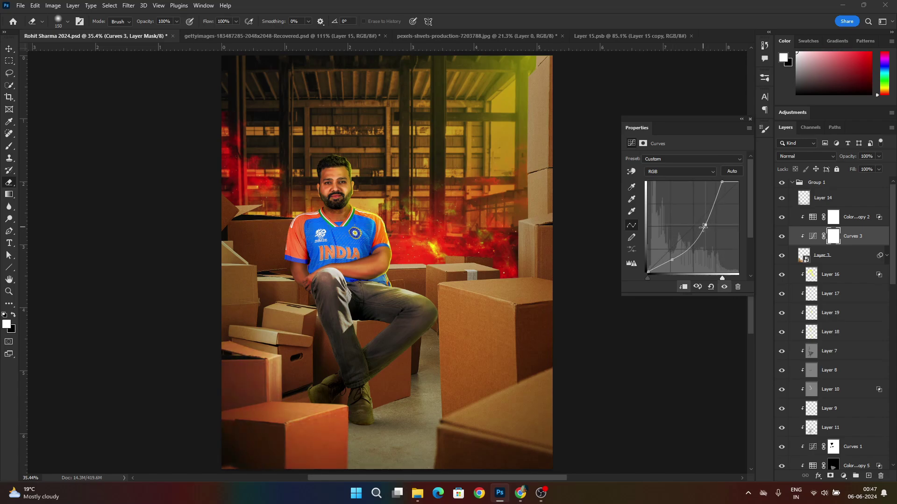
pyautogui.click(846, 217)
pyautogui.moveTo(637, 127); pyautogui.dragTo(765, 149)
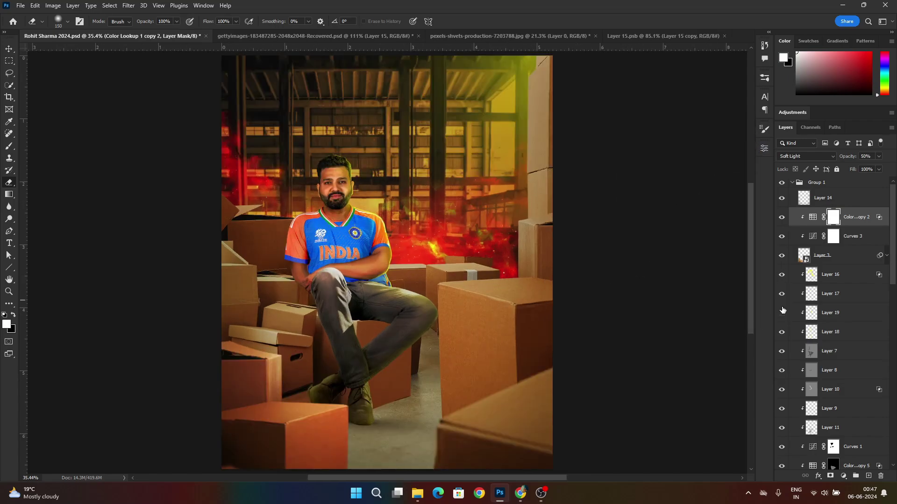
# Step: Soften the yellow rim light on Layer 17 along the hair and side of the face with a 45 px eraser at 50% opacity
pyautogui.scroll(5, 341, 152)
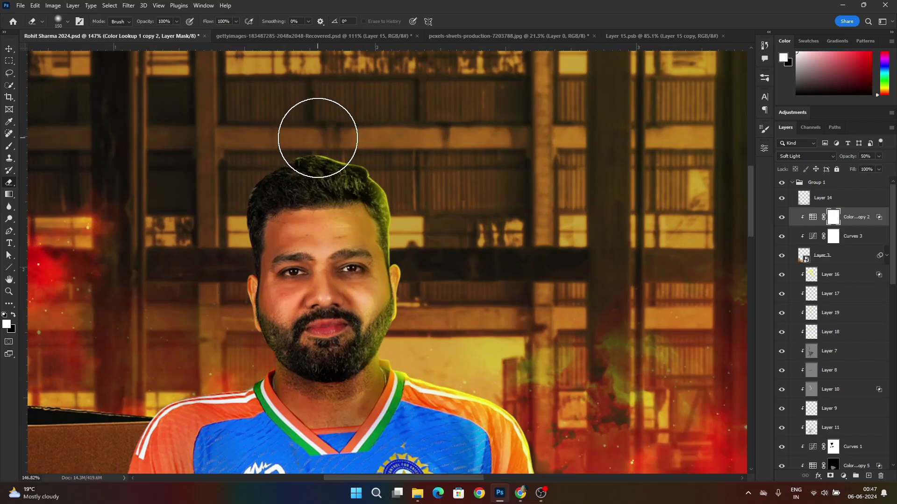
pyautogui.click(817, 293)
pyautogui.press('r')
pyautogui.press('e')
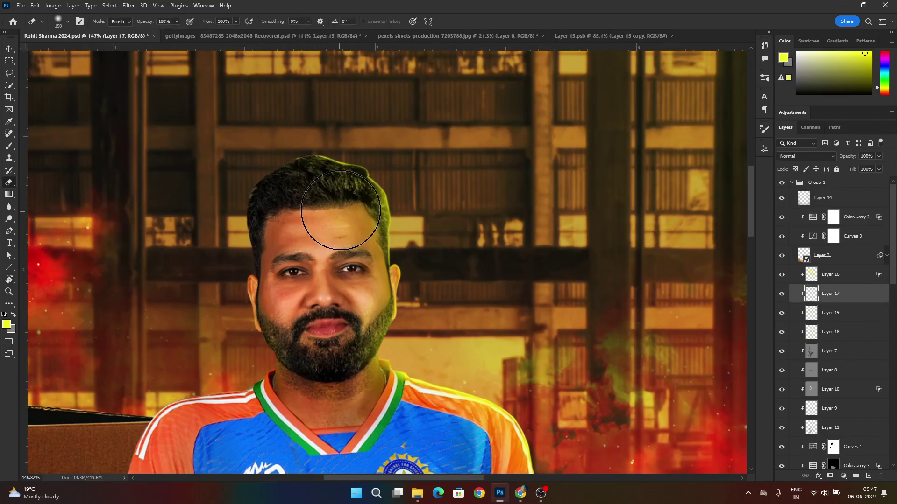
pyautogui.press('[')
pyautogui.press('[')
pyautogui.press('[')
pyautogui.scroll(2, 331, 176)
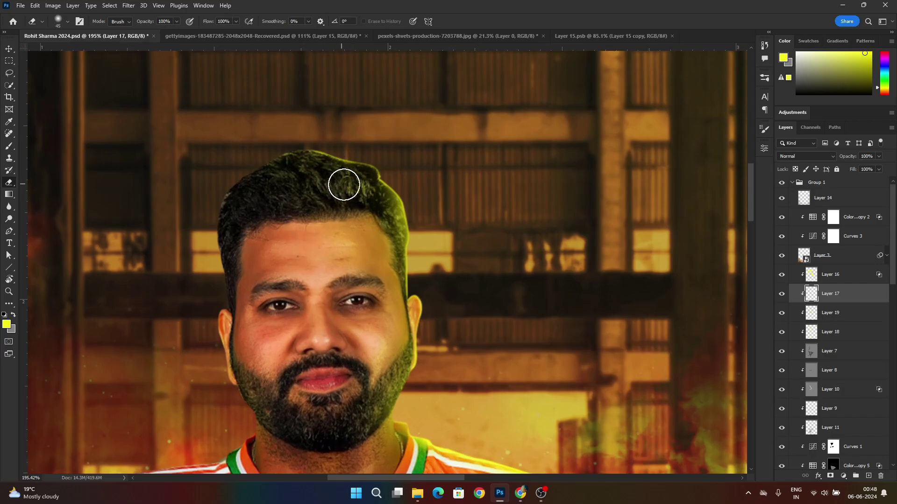
pyautogui.moveTo(399, 290); pyautogui.dragTo(380, 163)
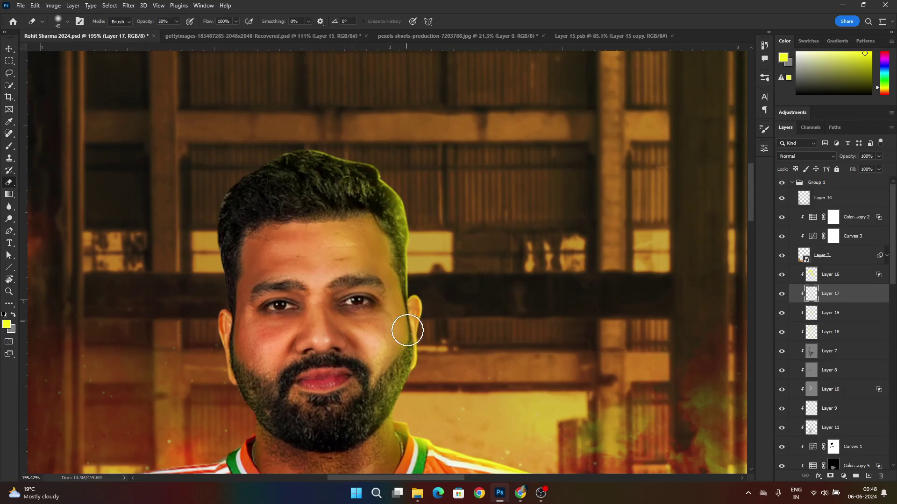
pyautogui.scroll(-6, 465, 204)
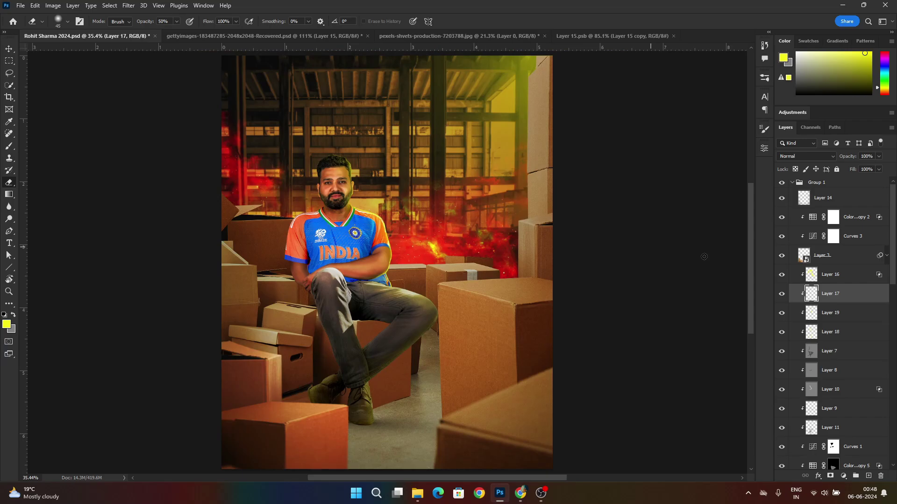
# Step: Flip the copied red haze layer horizontally, shrink it from its upper edge and shift it toward the tall box stack
pyautogui.scroll(-5, 836, 327)
pyautogui.click(853, 423)
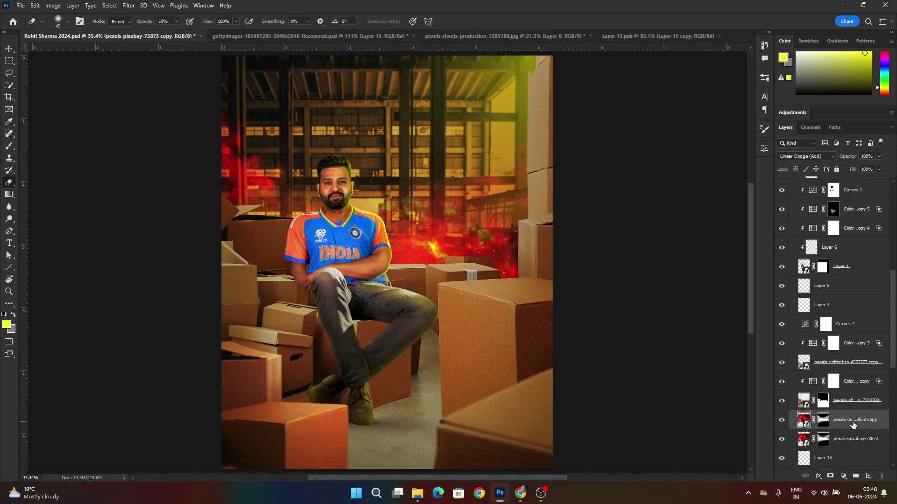
pyautogui.hotkey('ctrl', 't')
pyautogui.rightClick(432, 226)
pyautogui.click(462, 407)
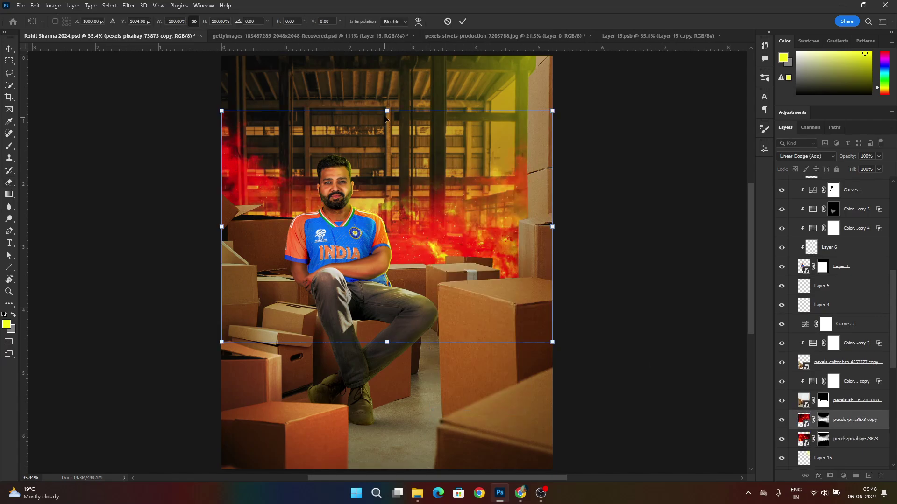
pyautogui.moveTo(386, 112); pyautogui.dragTo(386, 186)
pyautogui.moveTo(443, 248); pyautogui.dragTo(514, 254)
pyautogui.press('Return')
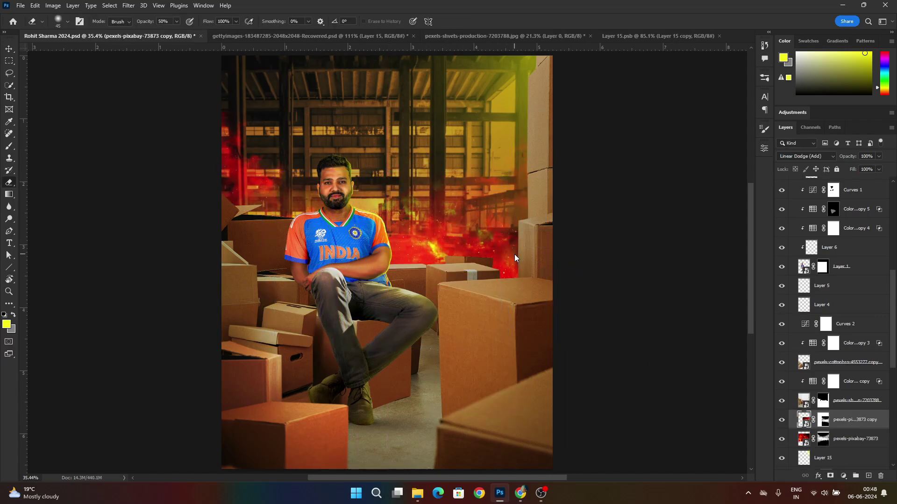
pyautogui.scroll(-2, 513, 252)
pyautogui.scroll(2, 485, 246)
pyautogui.scroll(1, 488, 247)
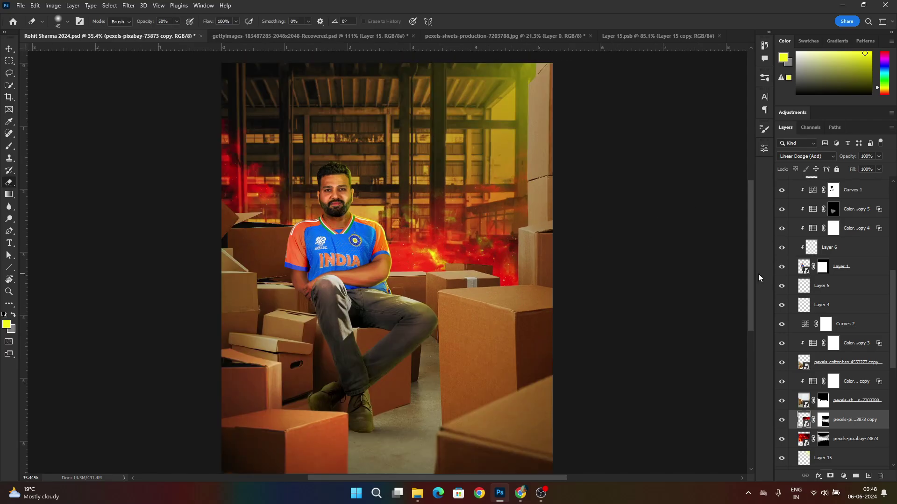
# Step: Try placing Layer 15's yellow corner glow above the warehouse box layer and its Color Lookup adjustment
pyautogui.scroll(5, 828, 248)
pyautogui.click(783, 197)
pyautogui.click(783, 198)
pyautogui.press('v')
pyautogui.click(507, 134)
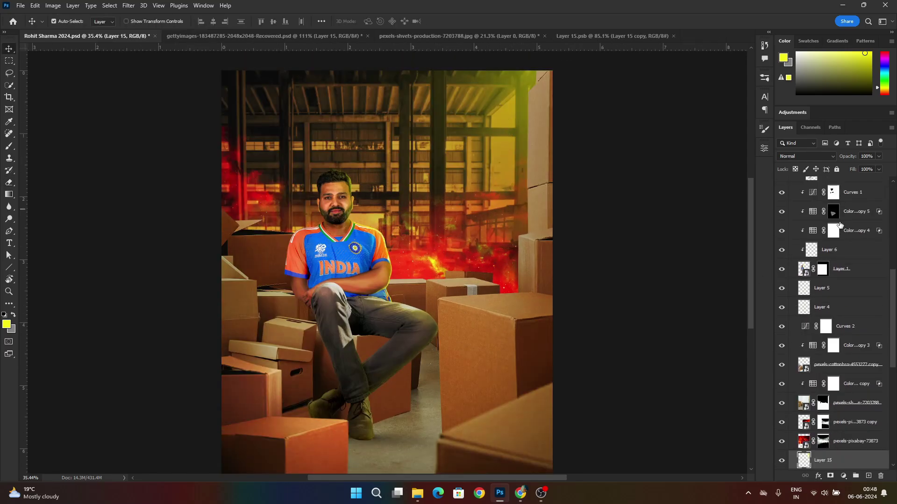
pyautogui.scroll(-5, 814, 345)
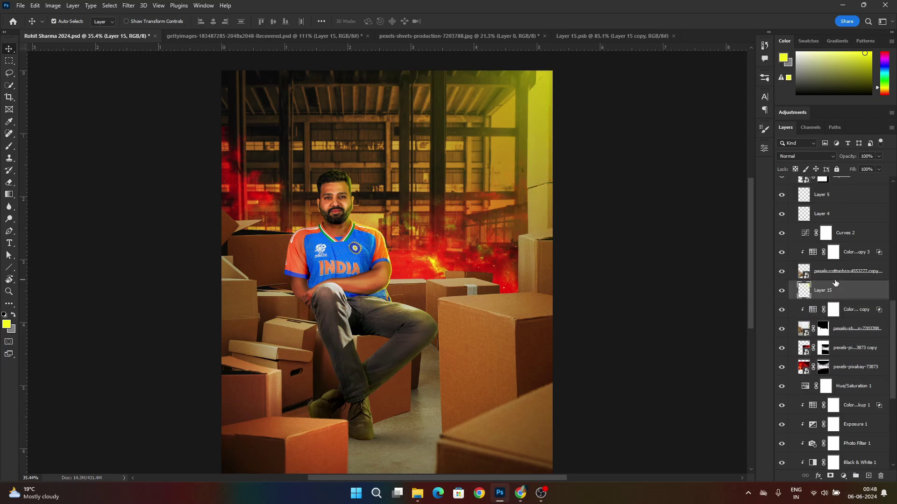
pyautogui.scroll(-7, 797, 390)
# Step: Check which layers hold the haze and the tall box stack by hiding and showing them
pyautogui.click(796, 399)
pyautogui.click(782, 399)
pyautogui.click(781, 399)
pyautogui.scroll(-3, 519, 144)
pyautogui.click(519, 143)
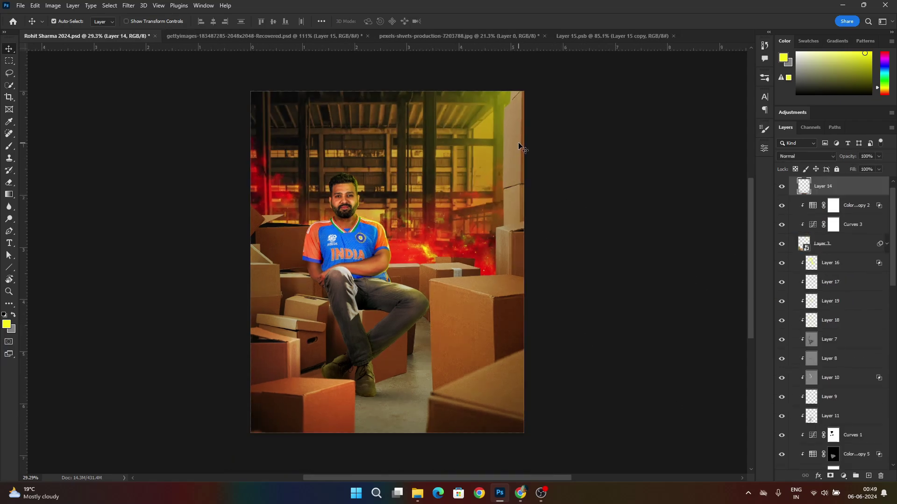
pyautogui.scroll(-8, 802, 310)
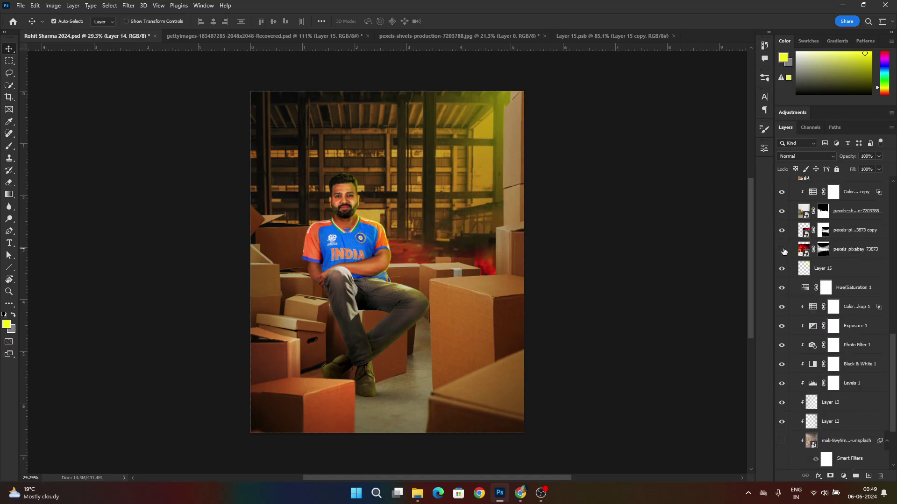
pyautogui.click(782, 293)
pyautogui.click(782, 293)
# Step: Create a layer clipped to the warehouse boxes and paint soft black shading on the tall stack with a 20% opacity brush
pyautogui.click(849, 288)
pyautogui.click(869, 475)
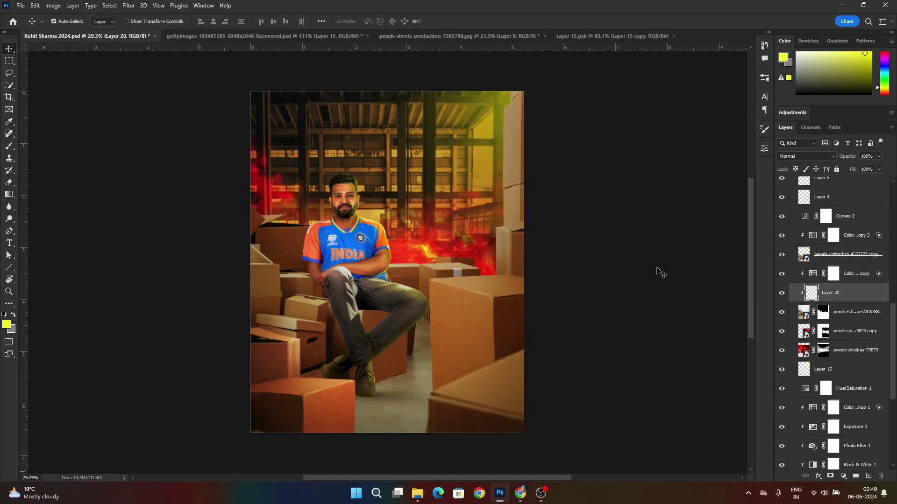
pyautogui.click(10, 148)
pyautogui.press('d')
pyautogui.press('2')
pyautogui.scroll(2, 518, 146)
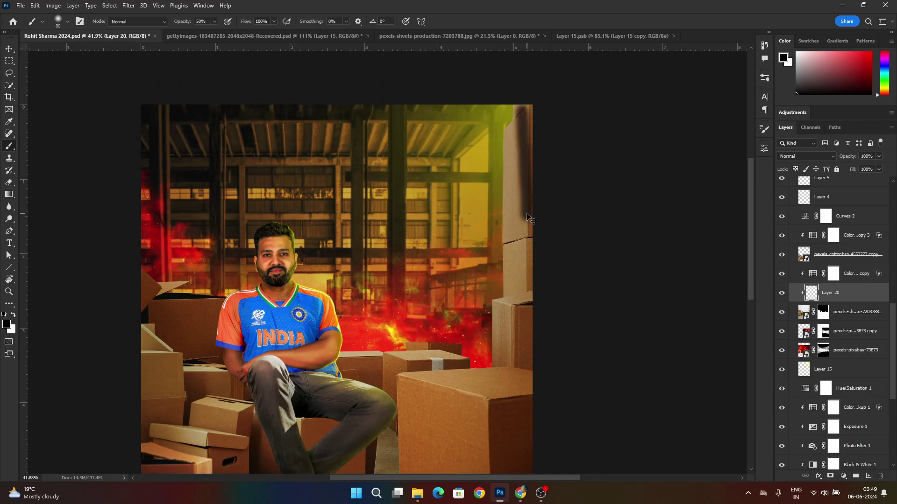
pyautogui.press('[')
pyautogui.press('[')
pyautogui.press('[')
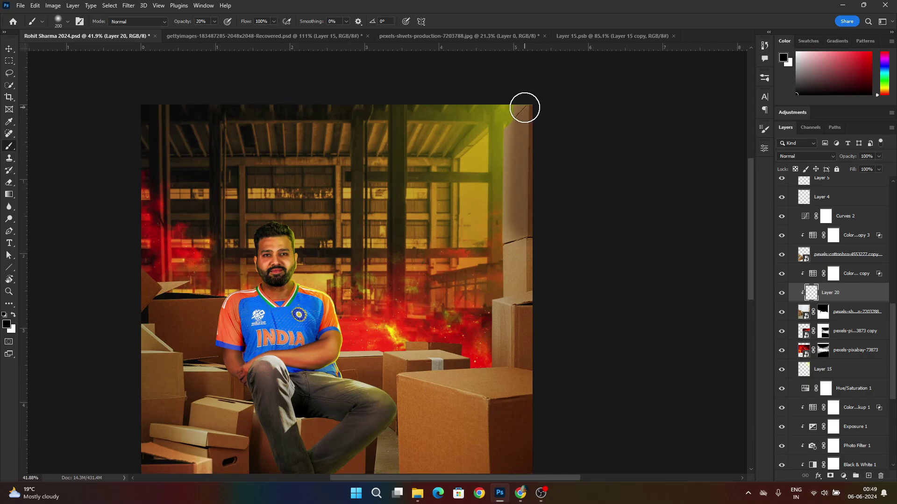
pyautogui.moveTo(551, 387); pyautogui.dragTo(542, 286)
# Step: Try shading the large box's side face with soft black strokes on Layer 20, and undo the strokes
pyautogui.moveTo(487, 297); pyautogui.dragTo(500, 388)
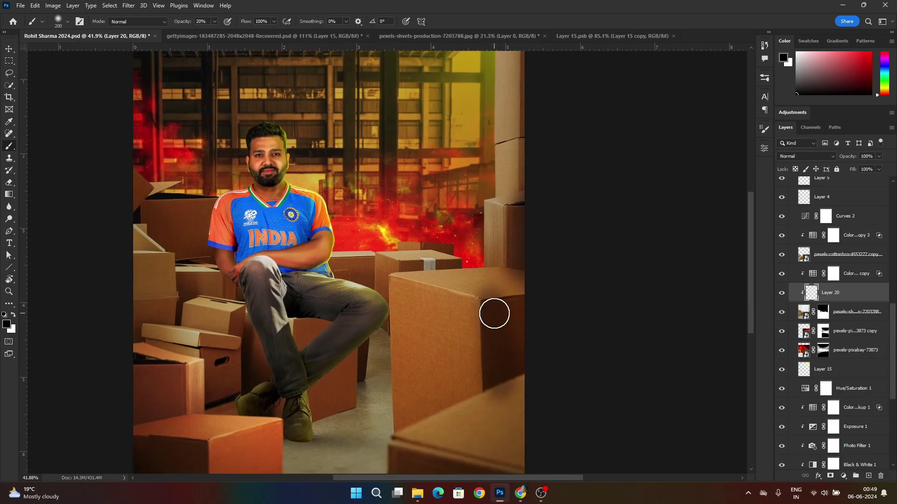
pyautogui.moveTo(495, 313); pyautogui.dragTo(542, 342)
pyautogui.hotkey('ctrl', 'z')
pyautogui.hotkey('ctrl', 'z')
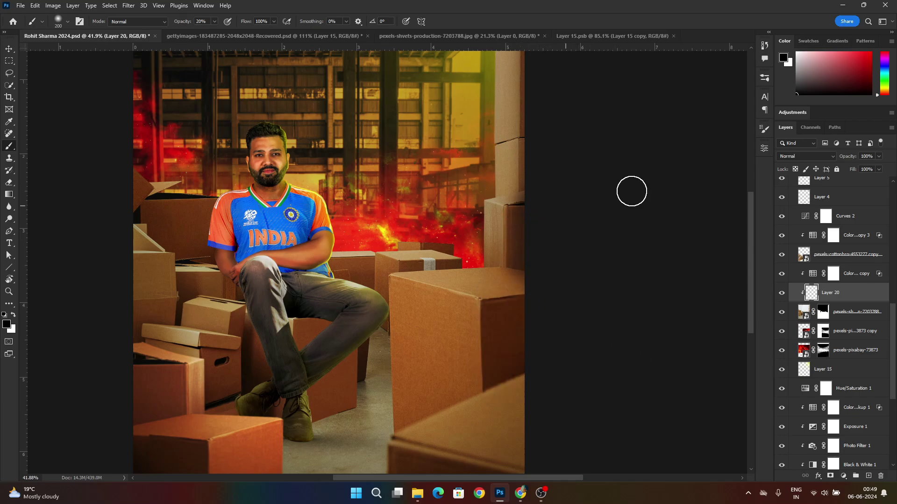
# Step: Paint soft black shading over the large box's side face, its front edge and the adjoining foreground box on Layer 20
pyautogui.moveTo(521, 301)
pyautogui.mouseDown()
pyautogui.moveTo(493, 310)
pyautogui.moveTo(498, 371)
pyautogui.mouseUp()
pyautogui.scroll(-5, 640, 316)
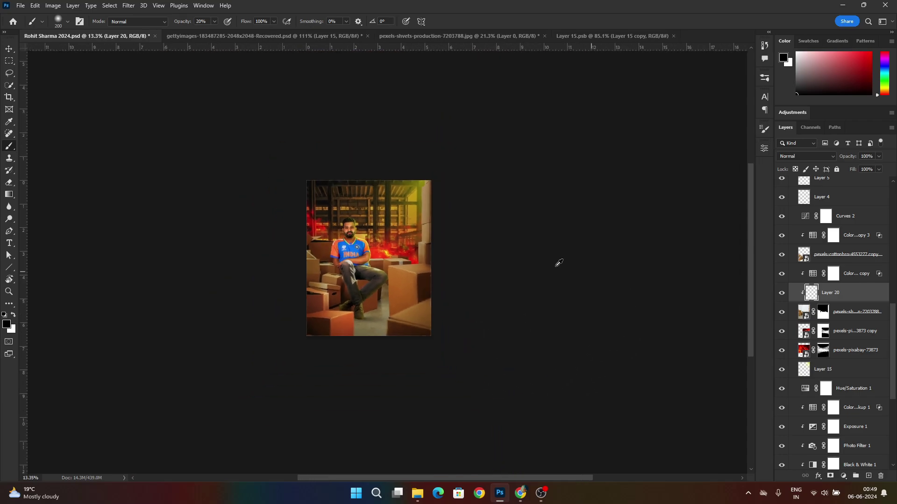
pyautogui.scroll(5, 467, 274)
pyautogui.moveTo(489, 279)
pyautogui.mouseDown()
pyautogui.moveTo(499, 274)
pyautogui.moveTo(413, 292)
pyautogui.moveTo(381, 372)
pyautogui.moveTo(430, 316)
pyautogui.mouseUp()
pyautogui.hotkey('ctrl', 'z')
pyautogui.moveTo(475, 269)
pyautogui.mouseDown()
pyautogui.moveTo(352, 273)
pyautogui.moveTo(363, 312)
pyautogui.moveTo(402, 284)
pyautogui.moveTo(421, 319)
pyautogui.mouseUp()
pyautogui.moveTo(411, 363)
pyautogui.mouseDown()
pyautogui.moveTo(344, 426)
pyautogui.moveTo(430, 445)
pyautogui.moveTo(350, 454)
pyautogui.mouseUp()
# Step: Erase excess black shading around the large box on Layer 20 with a large 50% opacity eraser and compare with the layer hidden
pyautogui.press('e')
pyautogui.press(']')
pyautogui.press(']')
pyautogui.press(']')
pyautogui.press(']')
pyautogui.press(']')
pyautogui.press(']')
pyautogui.press(']')
pyautogui.press(']')
pyautogui.press(']')
pyautogui.press(']')
pyautogui.press(']')
pyautogui.press(']')
pyautogui.press(']')
pyautogui.press(']')
pyautogui.press(']')
pyautogui.press(']')
pyautogui.press(']')
pyautogui.press('[')
pyautogui.press('[')
pyautogui.press('[')
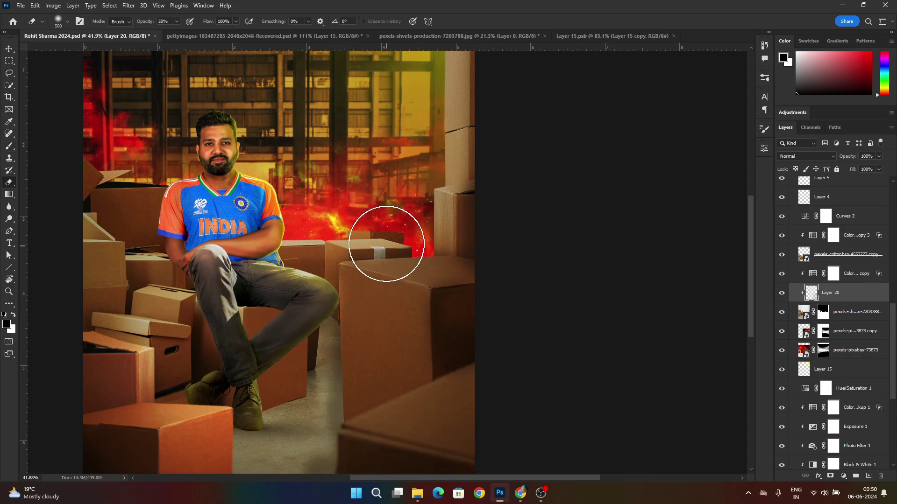
pyautogui.click(394, 245)
pyautogui.press('[')
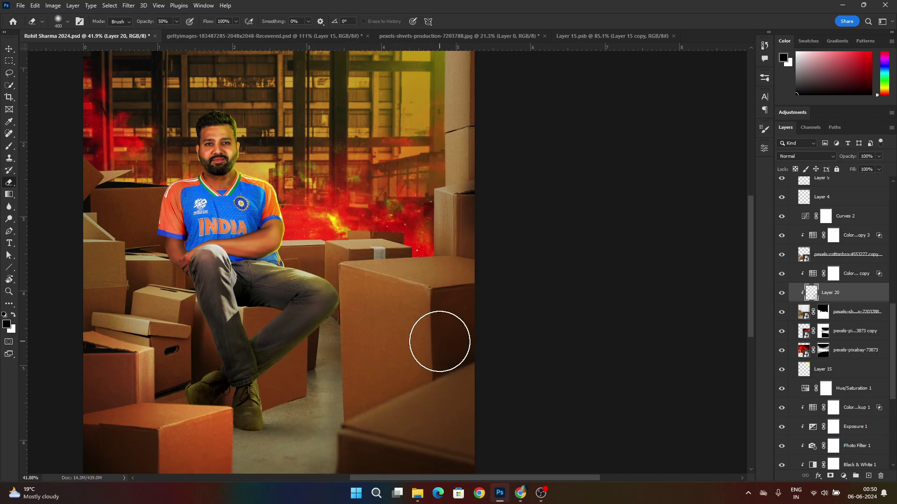
pyautogui.click(782, 295)
pyautogui.keyDown('alt'); pyautogui.scroll(-3, 557, 268); pyautogui.keyUp('alt')
pyautogui.keyDown('alt'); pyautogui.scroll(3, 474, 262); pyautogui.keyUp('alt')
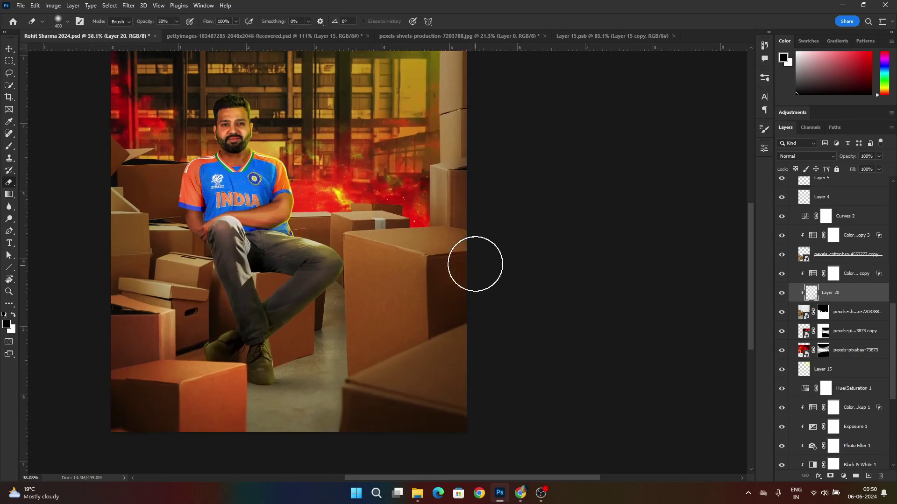
# Step: Refine Layer 20's shading along the box edges with a 90 px eraser and review the whole image
pyautogui.scroll(-1, 418, 190)
pyautogui.press('[')
pyautogui.press('[')
pyautogui.press('[')
pyautogui.press('[')
pyautogui.press('[')
pyautogui.press('[')
pyautogui.press('[')
pyautogui.keyDown('alt'); pyautogui.scroll(3, 439, 210); pyautogui.keyUp('alt')
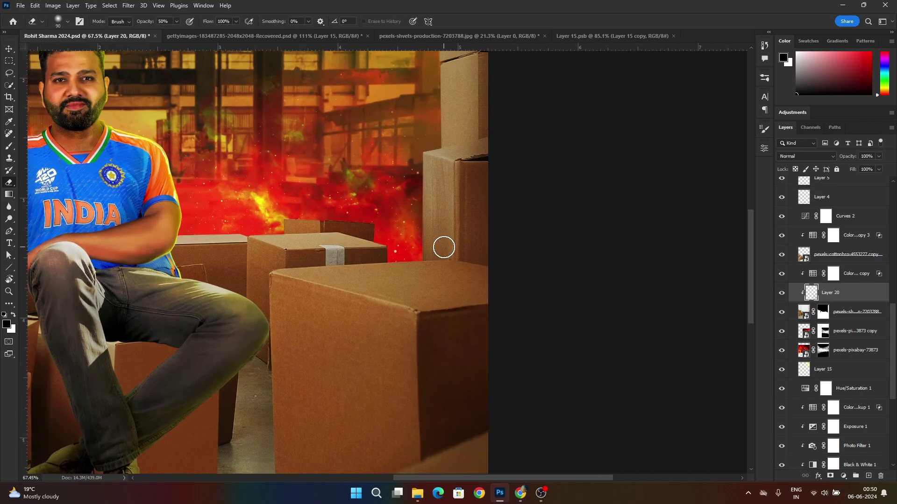
pyautogui.click(782, 295)
pyautogui.keyDown('alt'); pyautogui.scroll(-3, 483, 282); pyautogui.keyUp('alt')
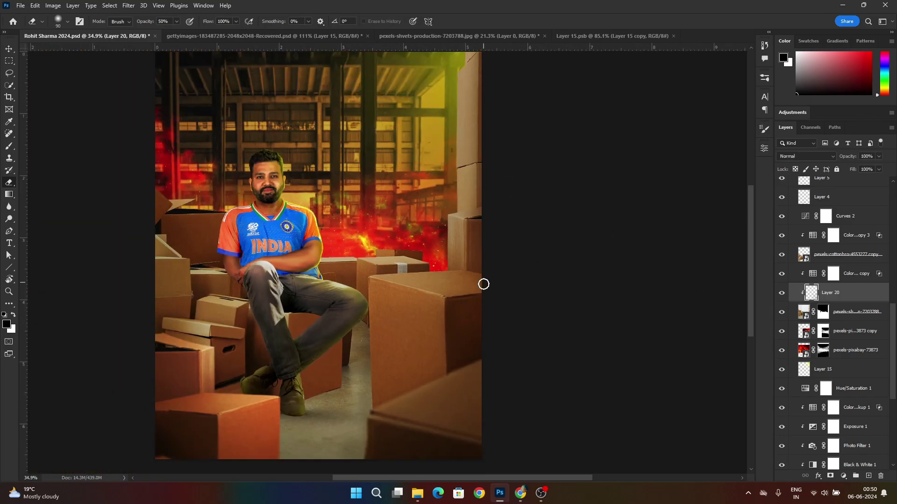
pyautogui.keyDown('alt'); pyautogui.scroll(-1, 495, 310); pyautogui.keyUp('alt')
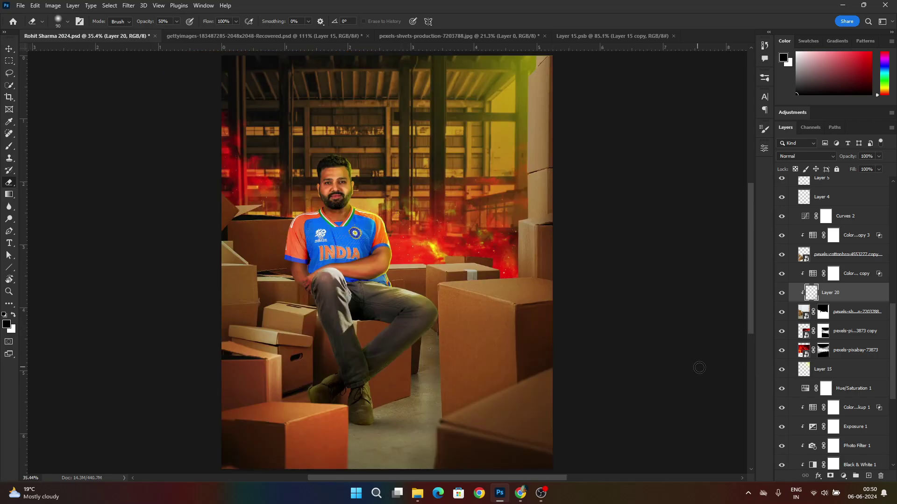
# Step: Sample the bright yellow from the fiery haze as the paint colour and set the brush to 50% opacity
pyautogui.keyDown('alt'); pyautogui.scroll(-2, 519, 365); pyautogui.keyUp('alt')
pyautogui.keyDown('alt'); pyautogui.scroll(2, 577, 260); pyautogui.keyUp('alt')
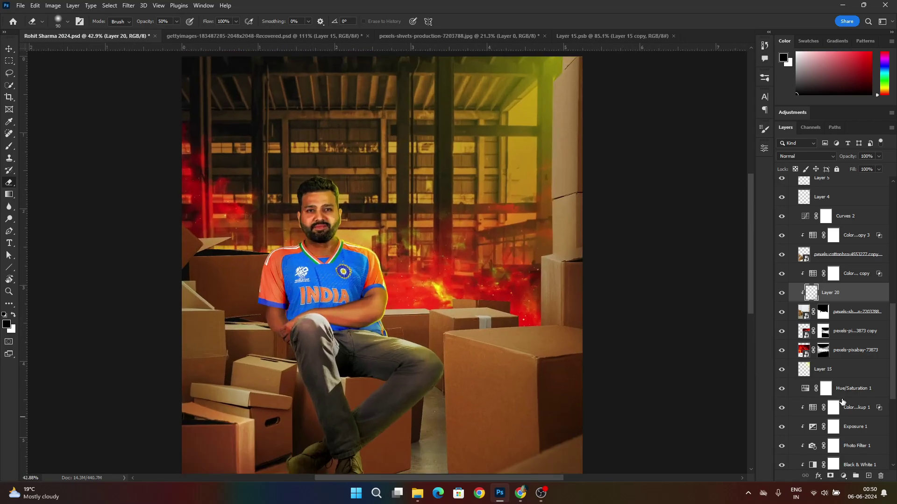
pyautogui.keyDown('alt'); pyautogui.scroll(5, 420, 283); pyautogui.keyUp('alt')
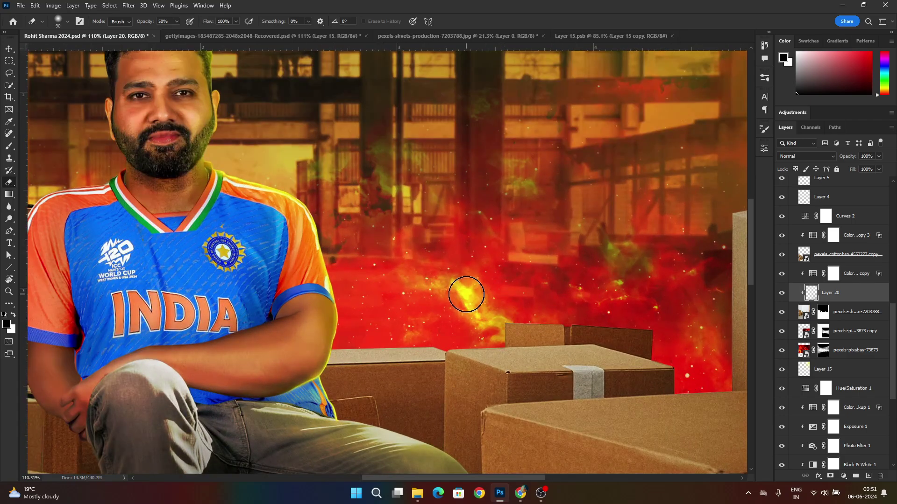
pyautogui.press('b')
pyautogui.keyDown('alt'); pyautogui.click(466, 291); pyautogui.keyUp('alt')
pyautogui.keyDown('alt'); pyautogui.scroll(-6, 471, 299); pyautogui.keyUp('alt')
pyautogui.keyDown('alt'); pyautogui.scroll(2, 470, 298); pyautogui.keyUp('alt')
pyautogui.moveTo(561, 154); pyautogui.dragTo(518, 320)
pyautogui.keyDown('alt'); pyautogui.scroll(2, 518, 321); pyautogui.keyUp('alt')
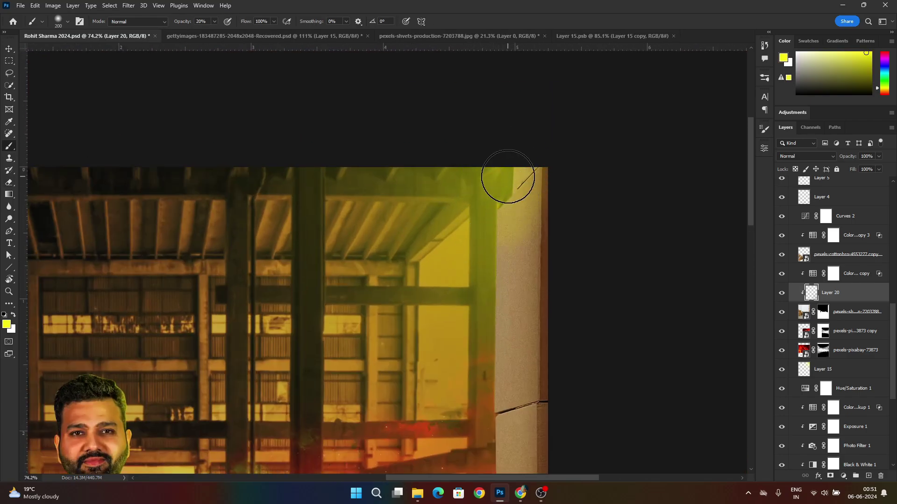
pyautogui.press('0')
pyautogui.press('5')
pyautogui.keyDown('alt'); pyautogui.scroll(-1, 500, 177); pyautogui.keyUp('alt')
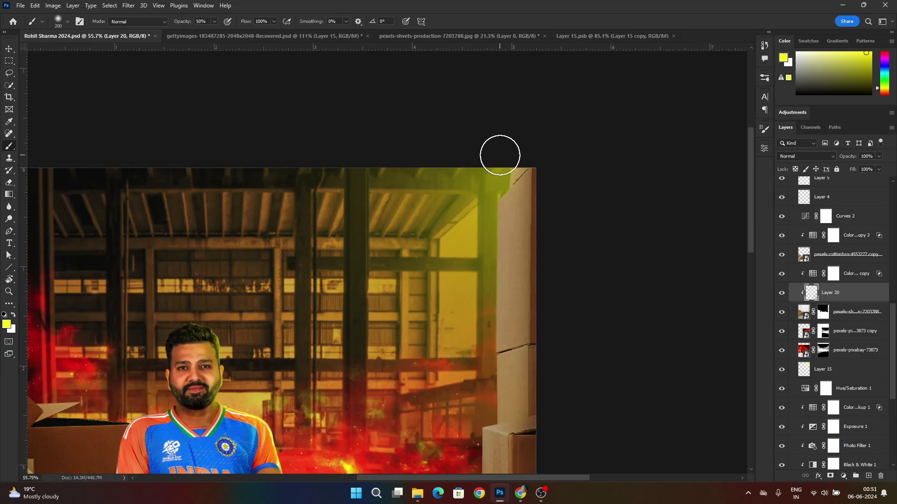
# Step: Try painting yellow light down the tall box stack's inner edge on Layer 20 and compare with the layer hidden
pyautogui.moveTo(495, 183); pyautogui.dragTo(484, 409)
pyautogui.keyDown('alt'); pyautogui.scroll(-2, 596, 290); pyautogui.keyUp('alt')
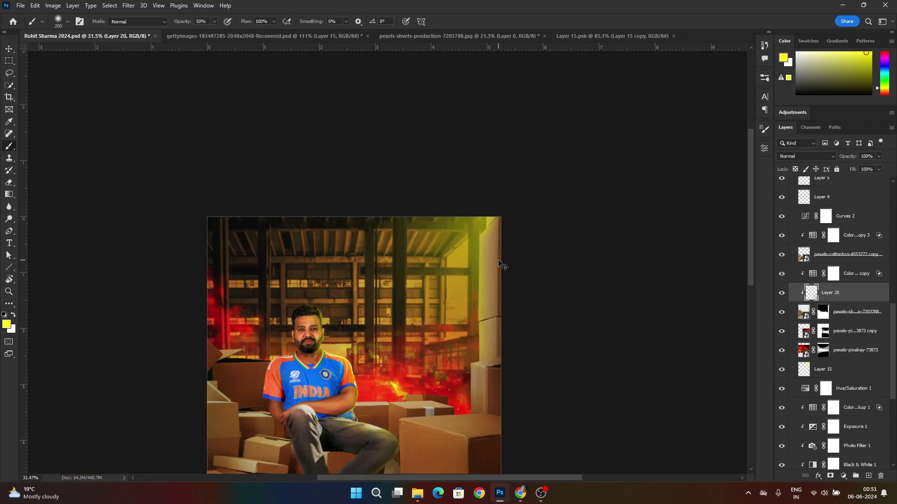
pyautogui.click(810, 156)
pyautogui.click(811, 156)
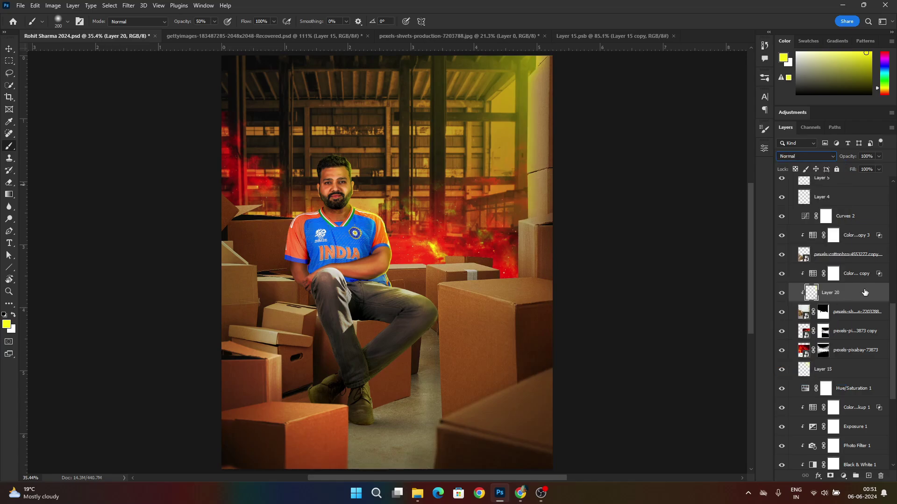
pyautogui.click(782, 293)
pyautogui.click(782, 294)
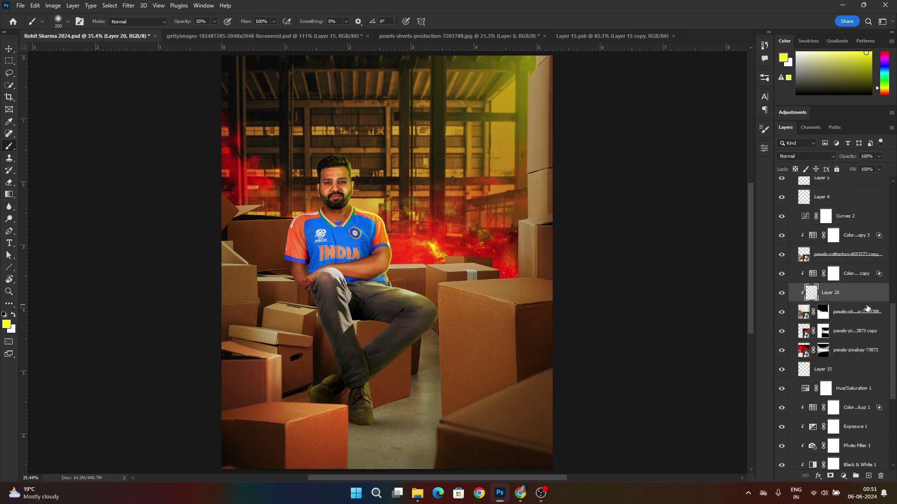
# Step: Paint soft yellow light down the tall box stack's inner edge on a new clipped layer above Layer 20, blended as Pin Light
pyautogui.click(868, 476)
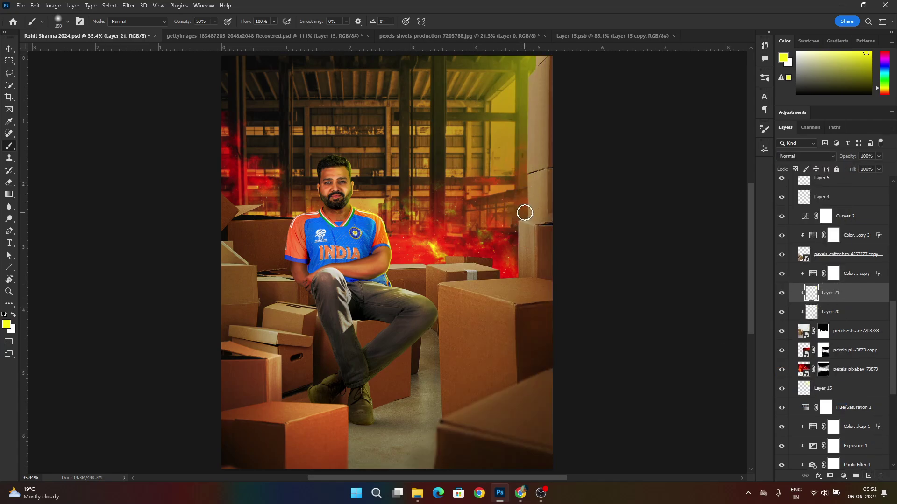
pyautogui.keyDown('shift'); pyautogui.click(524, 66); pyautogui.keyUp('shift')
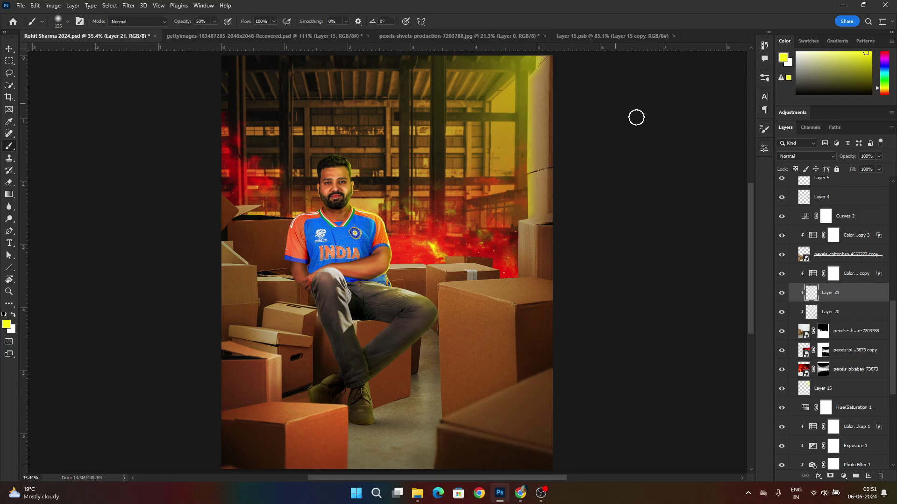
pyautogui.click(806, 156)
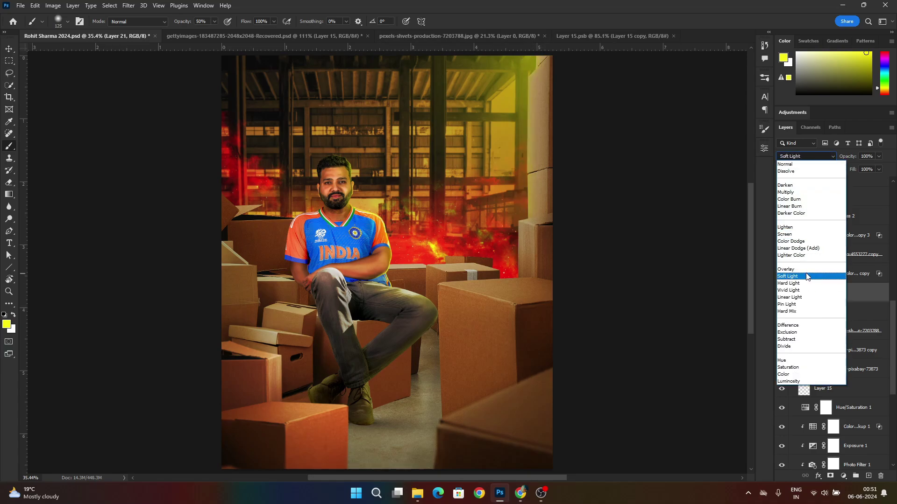
pyautogui.click(807, 303)
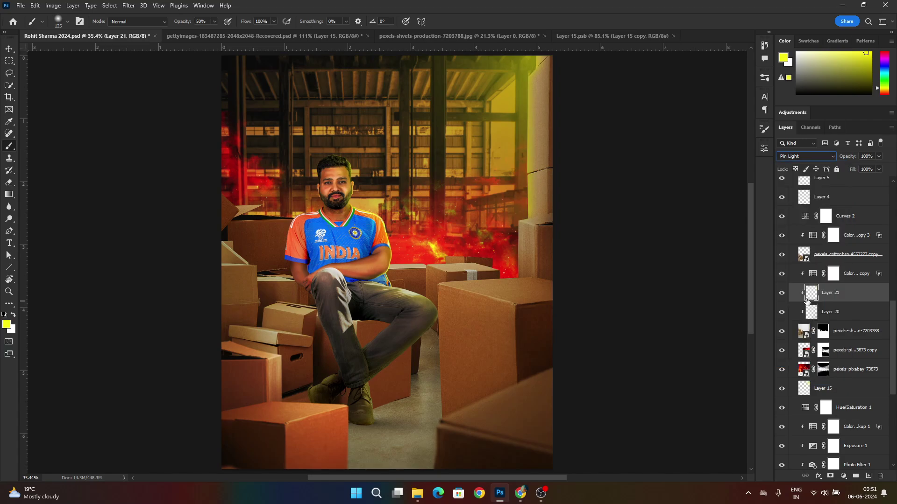
# Step: Add an empty clipped layer and a clipped Exposure adjustment of -0.39 directly above the pexels-shvets box layer
pyautogui.click(846, 310)
pyautogui.click(852, 335)
pyautogui.click(867, 475)
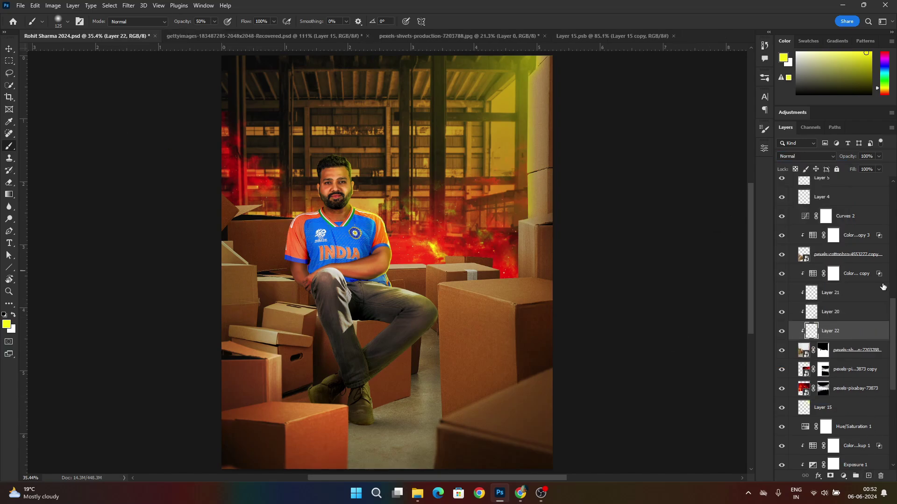
pyautogui.click(843, 476)
pyautogui.click(836, 369)
pyautogui.moveTo(685, 200); pyautogui.dragTo(682, 198)
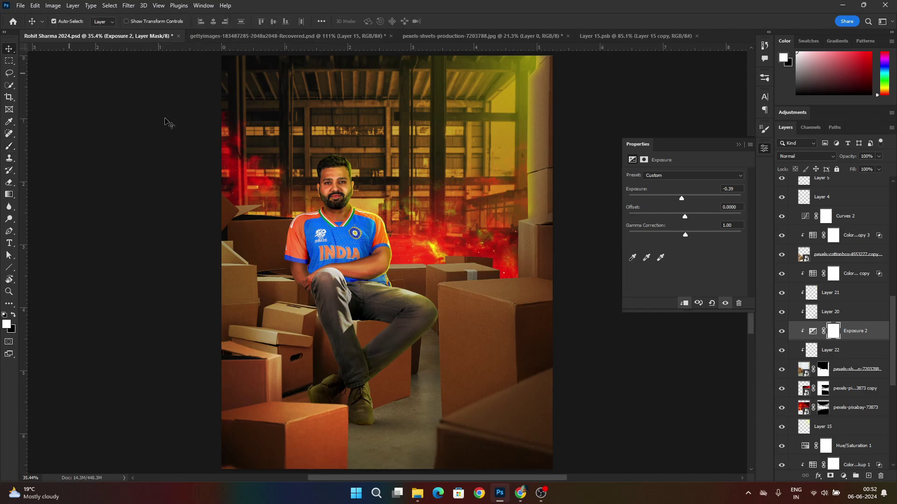
# Step: Erase the Exposure 2 mask across the centre and the box faces with a large eraser, and compare with the adjustment hidden
pyautogui.moveTo(376, 187); pyautogui.dragTo(322, 226)
pyautogui.press('e')
pyautogui.click(234, 236)
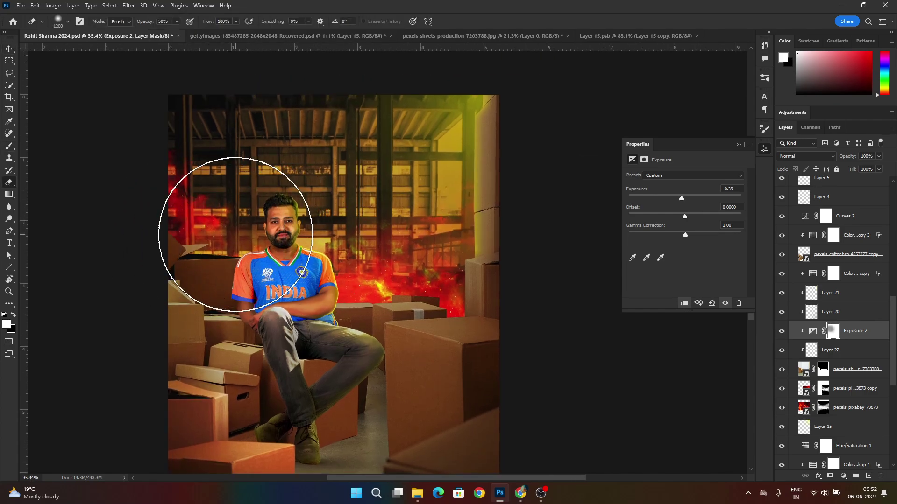
pyautogui.press('0')
pyautogui.moveTo(233, 228)
pyautogui.mouseDown()
pyautogui.moveTo(272, 262)
pyautogui.moveTo(383, 268)
pyautogui.mouseUp()
pyautogui.press('[')
pyautogui.press('[')
pyautogui.press('[')
pyautogui.press('[')
pyautogui.press('[')
pyautogui.moveTo(424, 211)
pyautogui.mouseDown()
pyautogui.moveTo(453, 49)
pyautogui.moveTo(425, 310)
pyautogui.moveTo(366, 391)
pyautogui.moveTo(459, 444)
pyautogui.mouseUp()
pyautogui.click(783, 333)
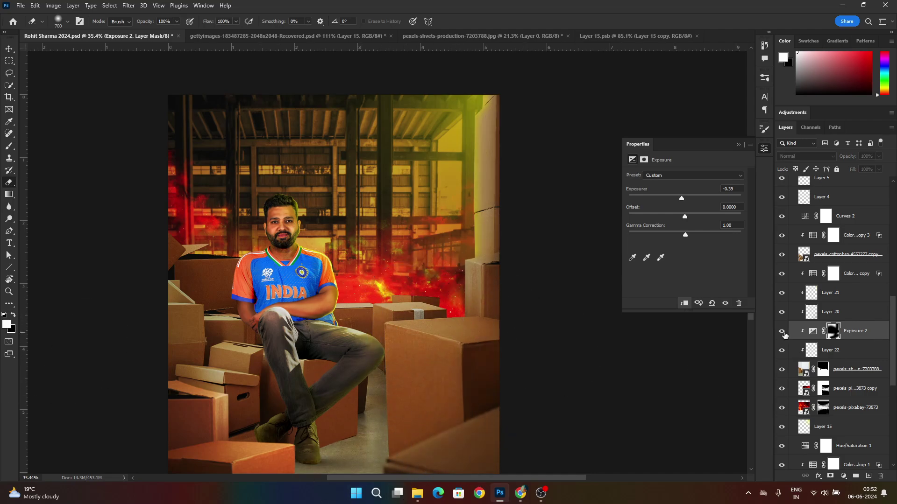
pyautogui.click(783, 333)
pyautogui.click(783, 334)
pyautogui.click(783, 333)
pyautogui.click(783, 313)
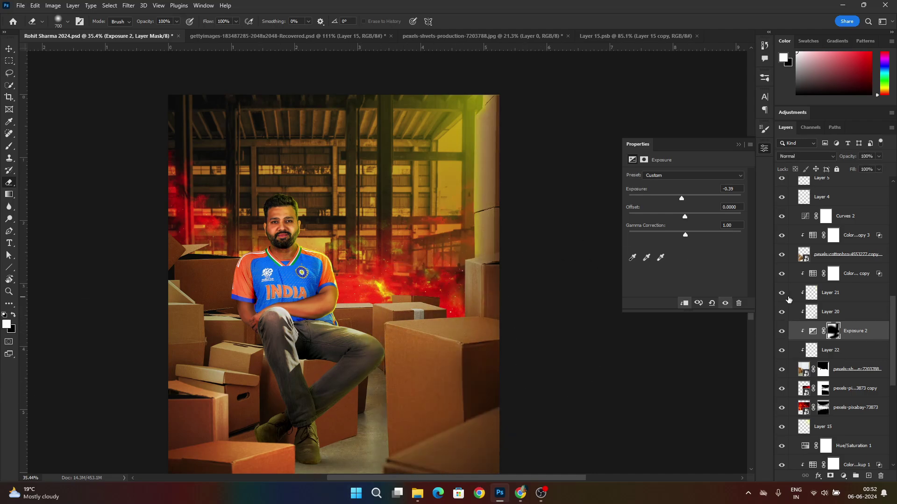
# Step: Set Layer 21's blend mode to Soft Light and switch back to the Brush tool
pyautogui.click(794, 295)
pyautogui.click(806, 156)
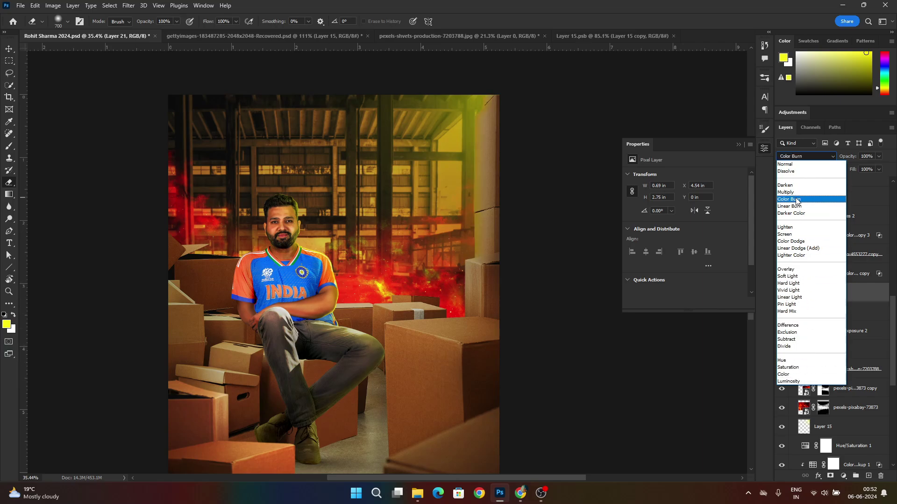
pyautogui.click(797, 277)
pyautogui.press('b')
pyautogui.scroll(3, 468, 267)
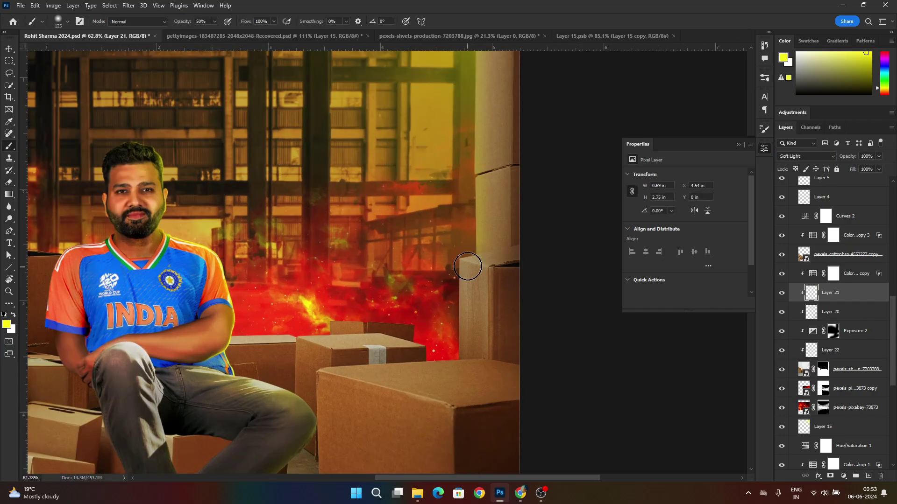
# Step: Try brushing yellow light over the small boxes beside the cricketer and the lower stacked box, and undo the strokes
pyautogui.moveTo(455, 263)
pyautogui.mouseDown()
pyautogui.moveTo(456, 346)
pyautogui.moveTo(280, 385)
pyautogui.mouseUp()
pyautogui.hotkey('ctrl', 'z')
pyautogui.moveTo(389, 330); pyautogui.dragTo(431, 324)
pyautogui.hotkey('ctrl', 'z')
pyautogui.moveTo(337, 313); pyautogui.dragTo(470, 317)
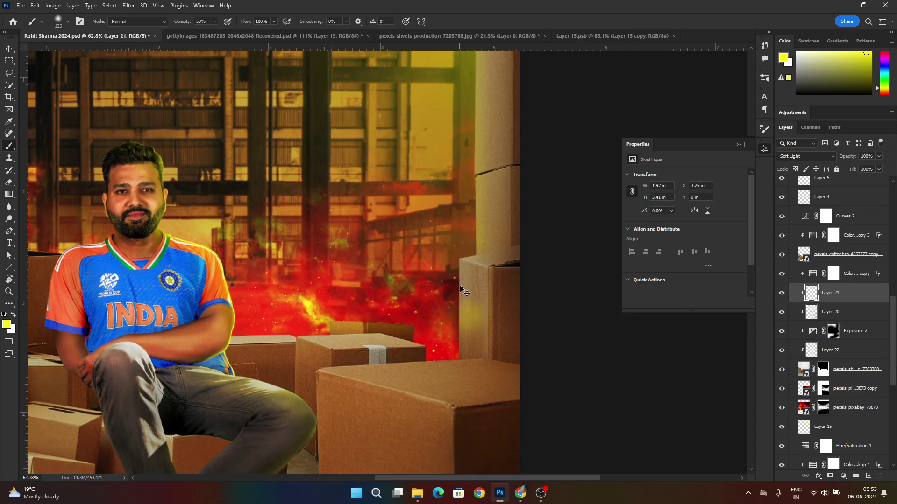
pyautogui.hotkey('ctrl', 'z')
# Step: Paint yellow light on Layer 21 down the lower stacked box's inner face and across its top surface
pyautogui.moveTo(455, 260); pyautogui.dragTo(453, 348)
pyautogui.scroll(-4, 435, 269)
pyautogui.scroll(7, 419, 280)
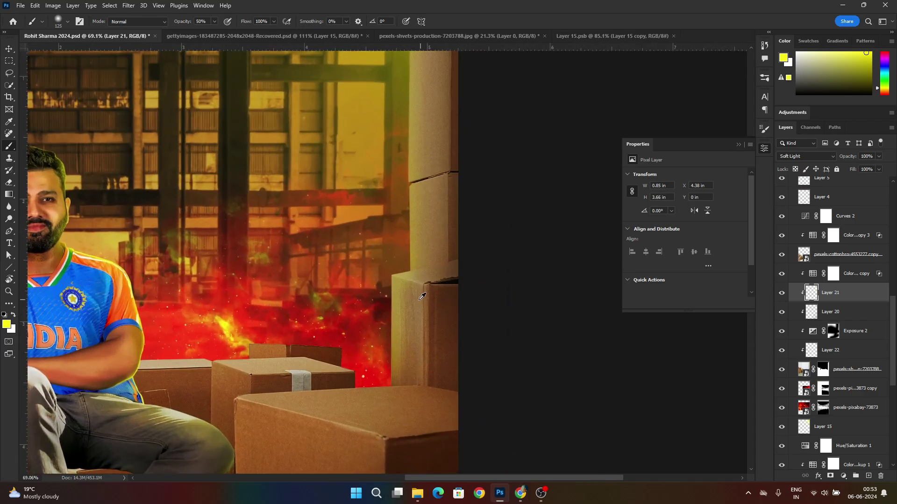
pyautogui.hotkey('alt', 'e')
pyautogui.press('Escape')
pyautogui.moveTo(391, 255); pyautogui.dragTo(519, 228)
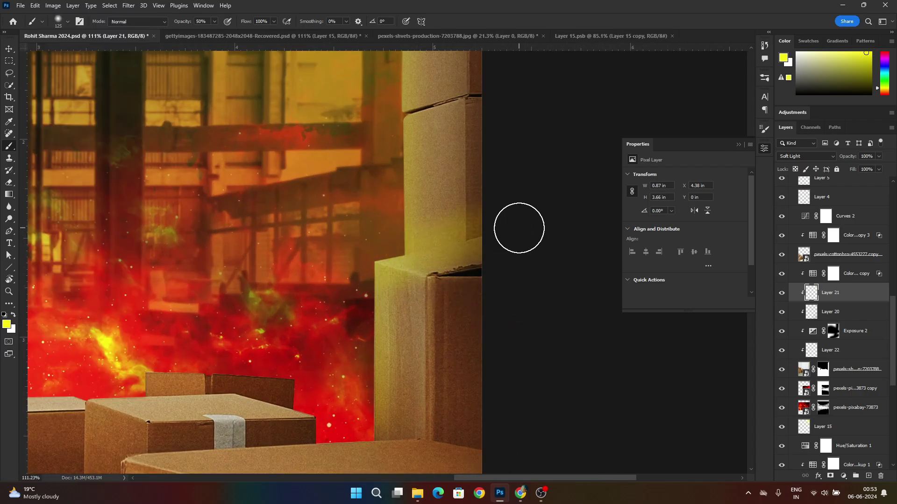
pyautogui.hotkey('alt', 'e')
pyautogui.press('Escape')
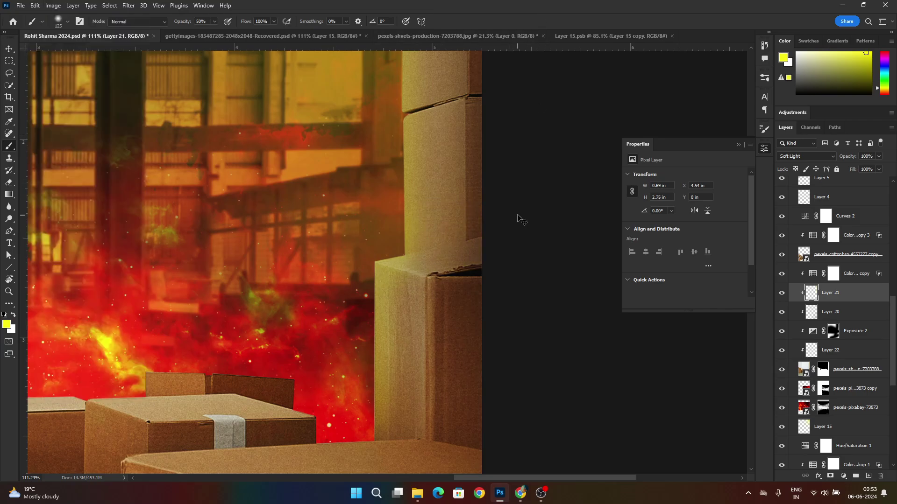
# Step: Erase the yellow spill from the upper stacked box and the lower box's top surface with a 45 px eraser
pyautogui.press('e')
pyautogui.press(']')
pyautogui.press(']')
pyautogui.press(']')
pyautogui.press(']')
pyautogui.press(']')
pyautogui.press(']')
pyautogui.press(']')
pyautogui.press(']')
pyautogui.press(']')
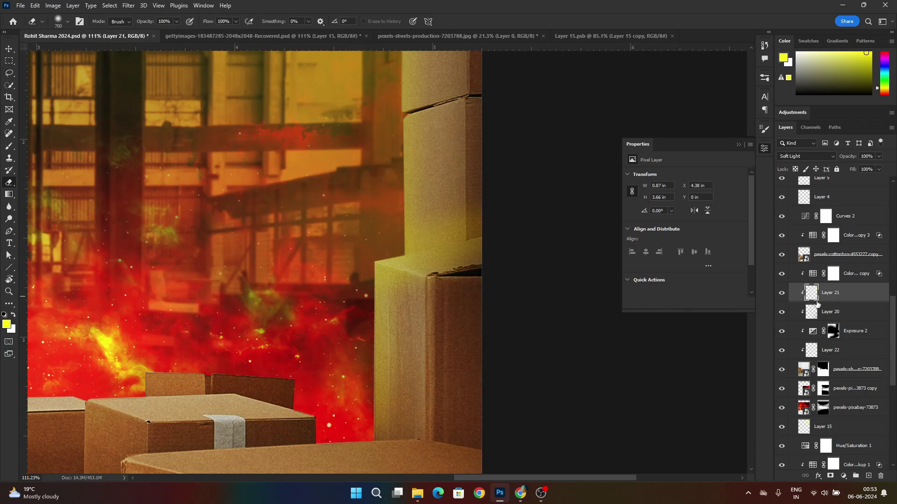
pyautogui.click(59, 21)
pyautogui.write('90')
pyautogui.press('Return')
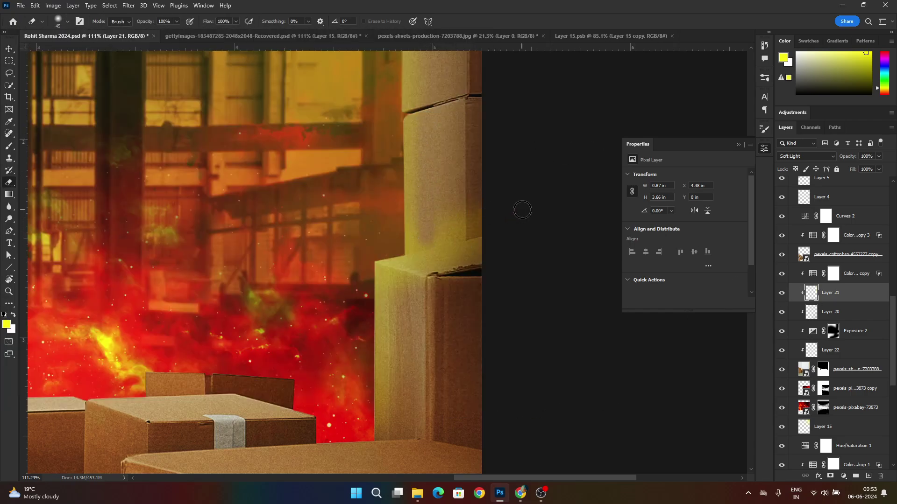
pyautogui.moveTo(523, 210)
pyautogui.mouseDown()
pyautogui.moveTo(483, 212)
pyautogui.moveTo(419, 236)
pyautogui.mouseUp()
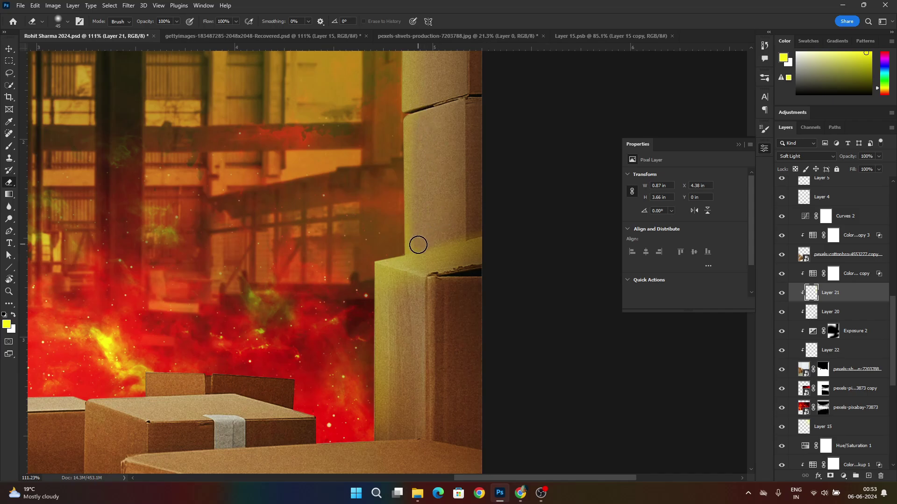
pyautogui.moveTo(389, 272); pyautogui.dragTo(477, 235)
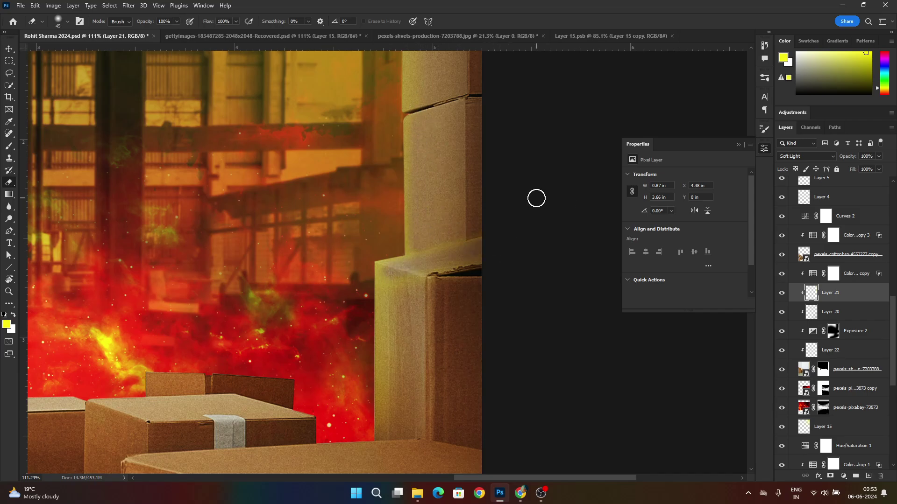
# Step: Erase the yellow from the lower stacked box's face with a 50 px eraser, leaving only a thin lit edge
pyautogui.scroll(5, 405, 262)
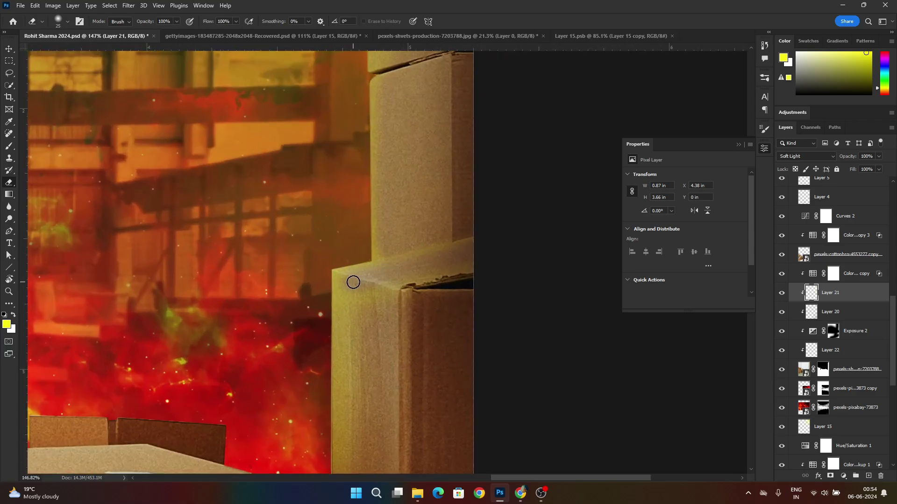
pyautogui.scroll(-3, 423, 279)
pyautogui.press(']')
pyautogui.press(']')
pyautogui.press(']')
pyautogui.press(']')
pyautogui.press(']')
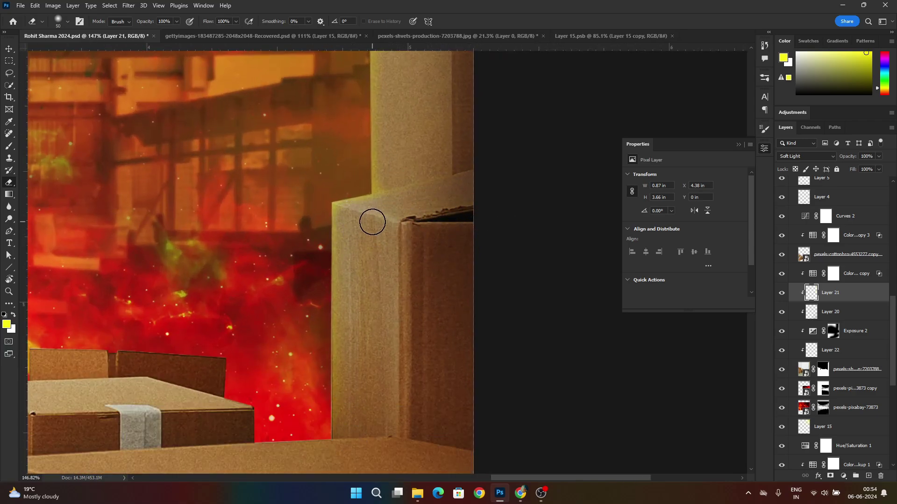
pyautogui.scroll(-3, 478, 298)
pyautogui.scroll(-3, 440, 192)
pyautogui.scroll(4, 401, 248)
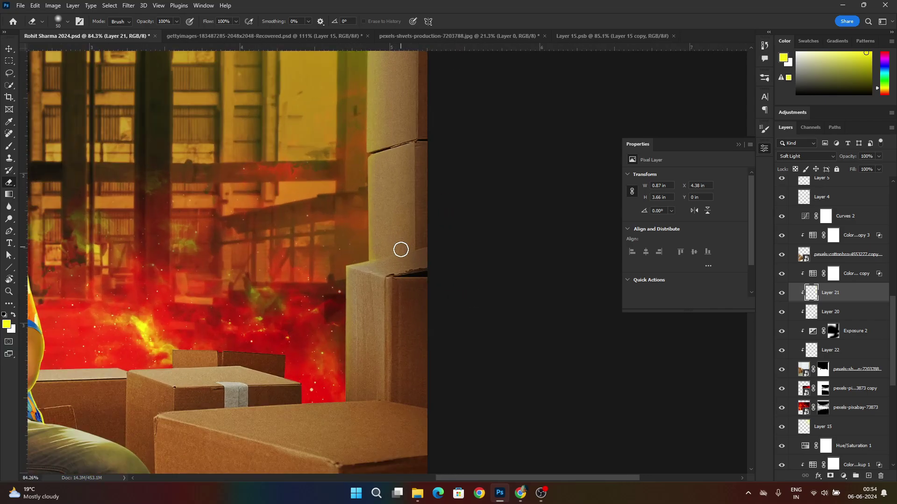
# Step: Soften the remaining yellow along the box stack with a 200 px eraser at 50% opacity and review the whole image
pyautogui.scroll(-3, 415, 266)
pyautogui.press(']')
pyautogui.press(']')
pyautogui.press(']')
pyautogui.press(']')
pyautogui.press(']')
pyautogui.press(']')
pyautogui.press(']')
pyautogui.press(']')
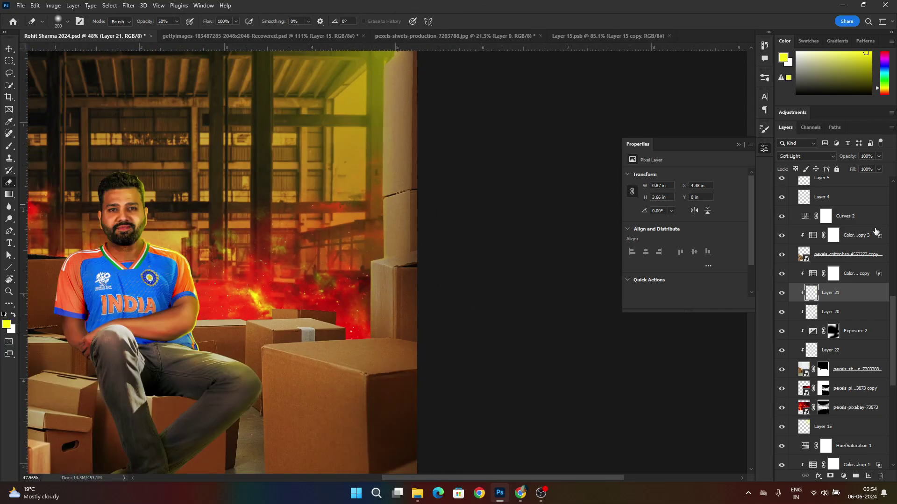
pyautogui.hotkey('ctrl', '0')
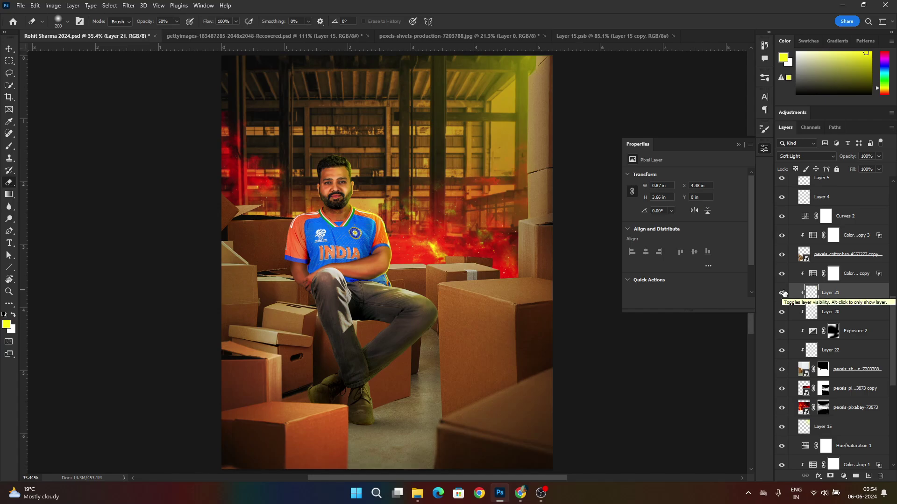
# Step: Add an Inner Glow style in Linear Dodge (Add) mode to the pexels-shvets-production-7203788 box layer
pyautogui.click(803, 369)
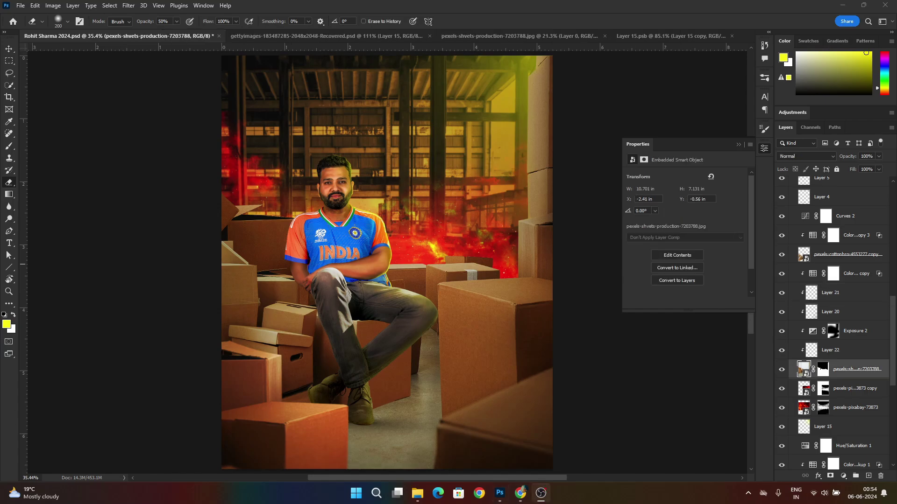
pyautogui.click(818, 476)
pyautogui.click(836, 423)
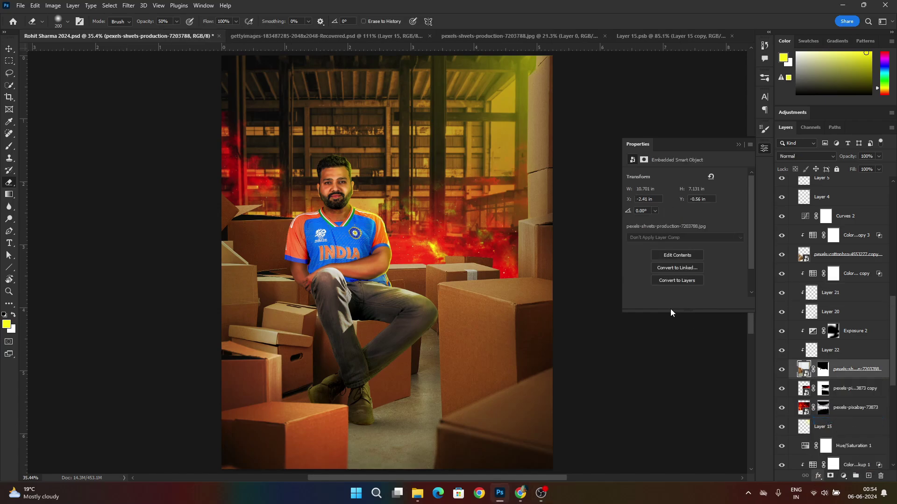
pyautogui.moveTo(733, 180); pyautogui.dragTo(752, 186)
pyautogui.click(734, 233)
pyautogui.click(721, 322)
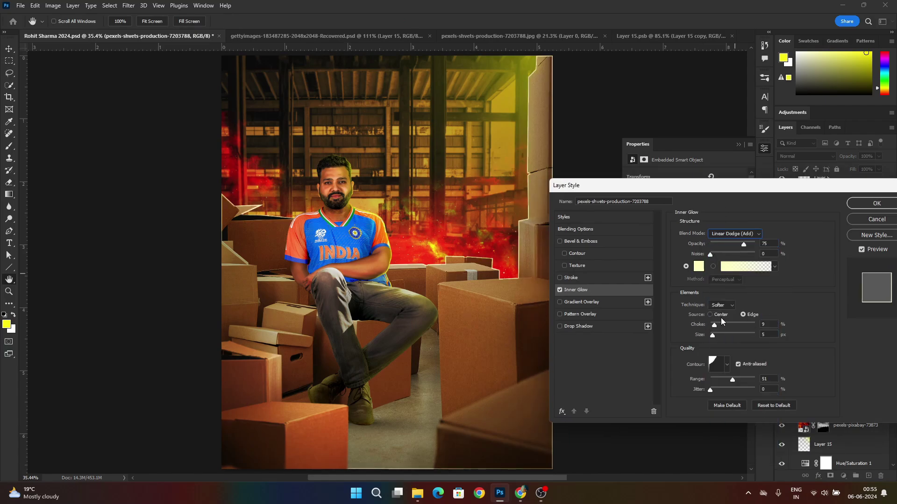
# Step: Set the inner glow to 133 px size, 0% choke and 10% opacity
pyautogui.moveTo(712, 334)
pyautogui.mouseDown()
pyautogui.moveTo(738, 334)
pyautogui.moveTo(730, 335)
pyautogui.mouseUp()
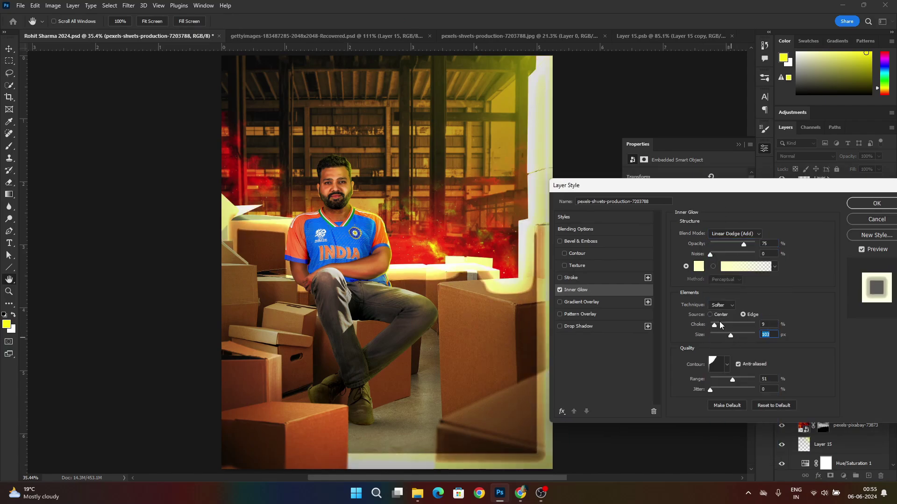
pyautogui.moveTo(744, 243); pyautogui.dragTo(725, 242)
pyautogui.moveTo(714, 325); pyautogui.dragTo(741, 337)
pyautogui.moveTo(721, 246); pyautogui.dragTo(715, 246)
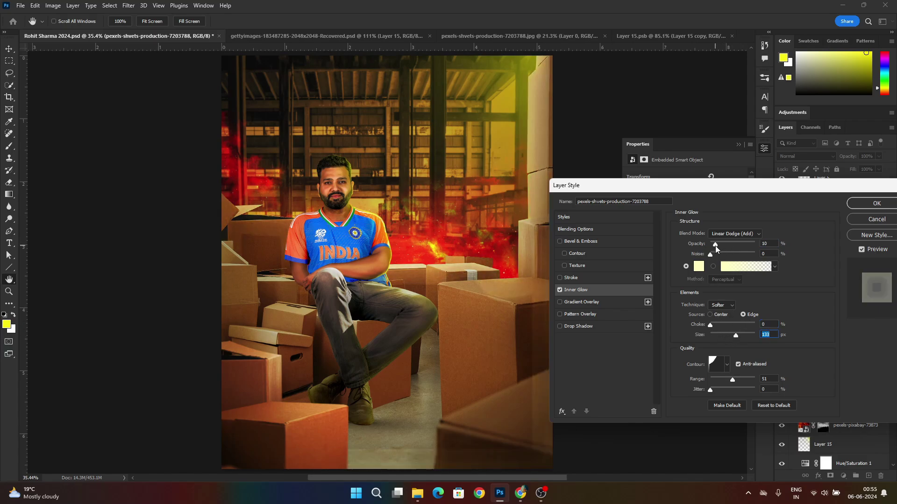
# Step: Switch the inner glow to Screen, sample its yellow from the fiery haze, and set its opacity to 59%
pyautogui.click(741, 233)
pyautogui.click(729, 307)
pyautogui.click(699, 266)
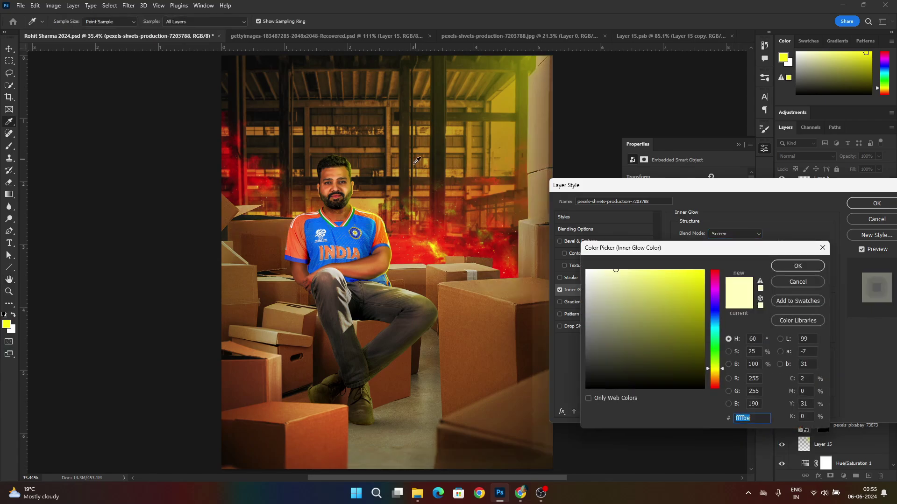
pyautogui.click(435, 249)
pyautogui.press('Return')
pyautogui.click(737, 244)
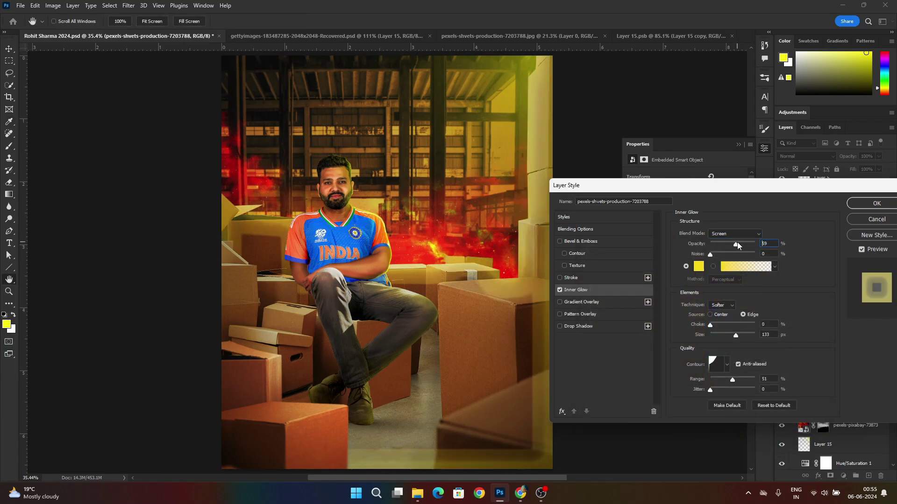
# Step: Try the inner glow at 29 px size and 23% opacity, comparing the Center source with Edge
pyautogui.click(718, 335)
pyautogui.click(716, 315)
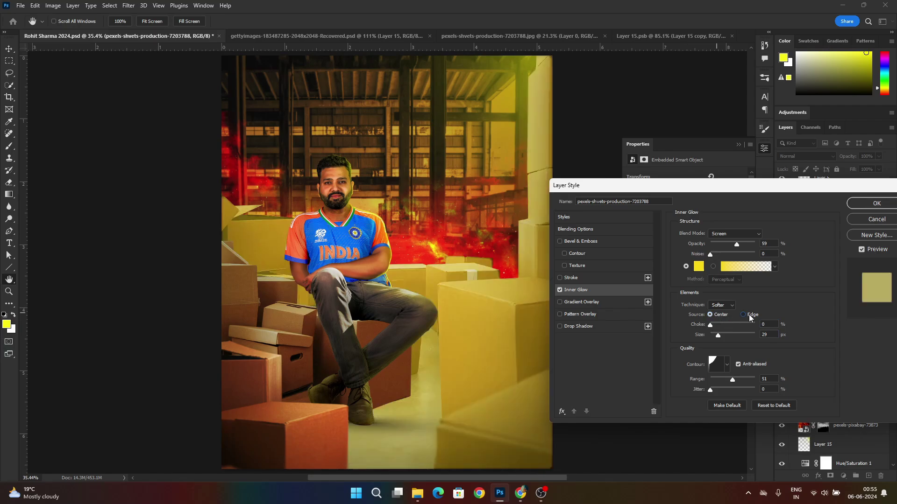
pyautogui.click(743, 314)
pyautogui.click(720, 243)
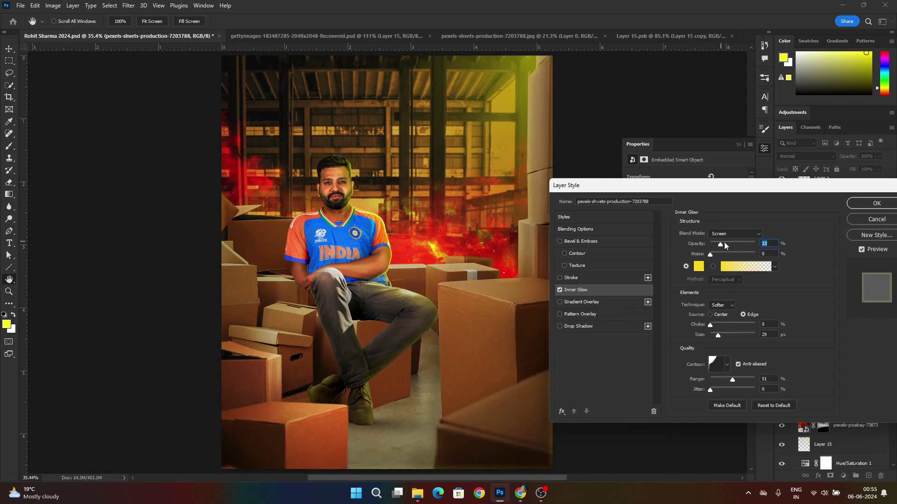
# Step: Give the inner glow a linear contour with 100% range, 87 px size and 100% opacity
pyautogui.click(730, 377)
pyautogui.click(728, 365)
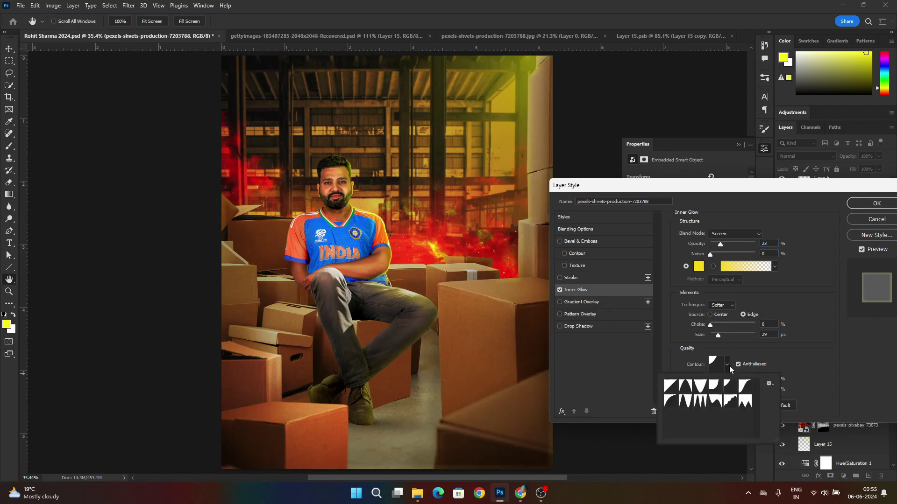
pyautogui.click(668, 389)
pyautogui.click(718, 337)
pyautogui.moveTo(717, 337); pyautogui.dragTo(744, 336)
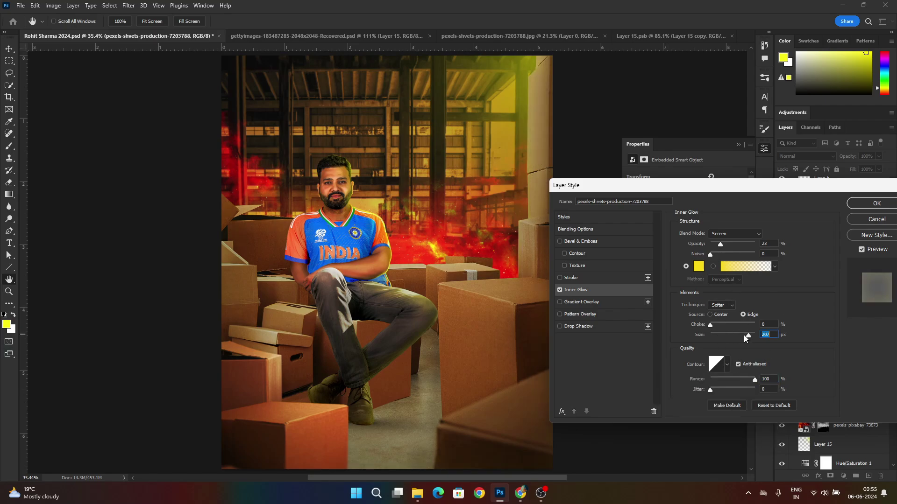
pyautogui.moveTo(731, 243); pyautogui.dragTo(743, 240)
pyautogui.moveTo(744, 336); pyautogui.dragTo(728, 335)
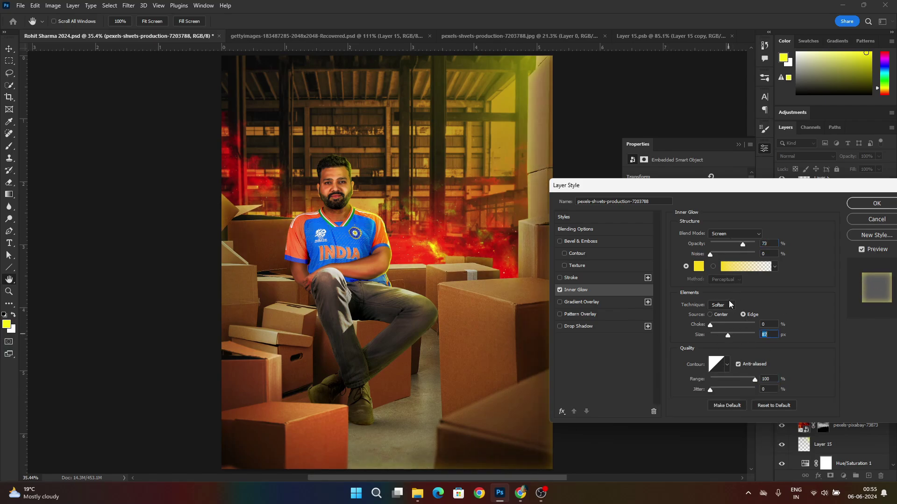
pyautogui.moveTo(743, 243); pyautogui.dragTo(755, 244)
# Step: Change the inner glow's blend mode to Overlay and its size to 180 px
pyautogui.click(741, 233)
pyautogui.click(724, 347)
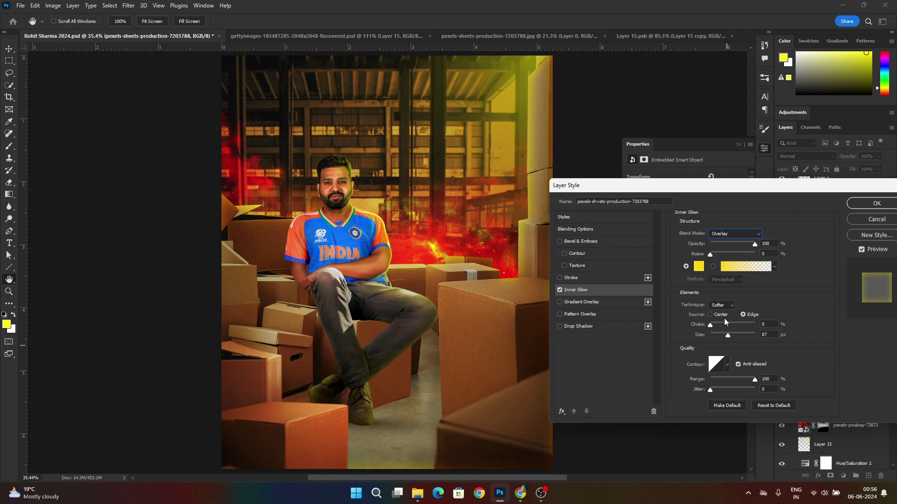
pyautogui.moveTo(728, 335); pyautogui.dragTo(744, 336)
# Step: Compare blend modes from Multiply to Hard Light for the inner glow, choose Soft Light, and apply the layer style
pyautogui.click(737, 234)
pyautogui.click(738, 268)
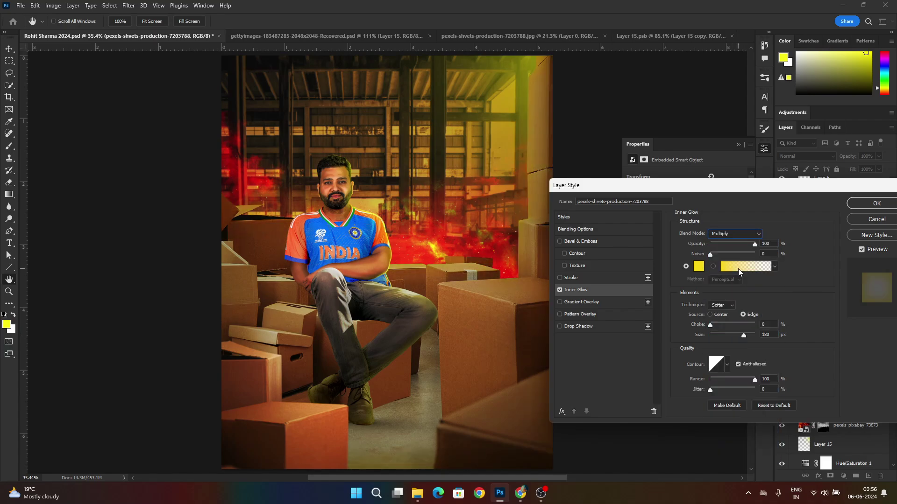
pyautogui.press('Down')
pyautogui.press('Down')
pyautogui.press('Down')
pyautogui.press('Down')
pyautogui.press('Down')
pyautogui.press('Down')
pyautogui.press('Down')
pyautogui.press('Down')
pyautogui.press('Down')
pyautogui.press('Down')
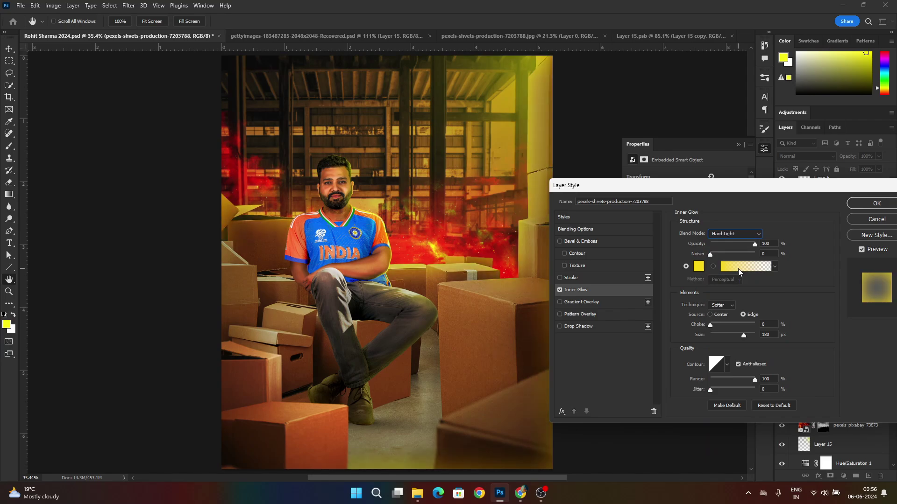
pyautogui.press('Up')
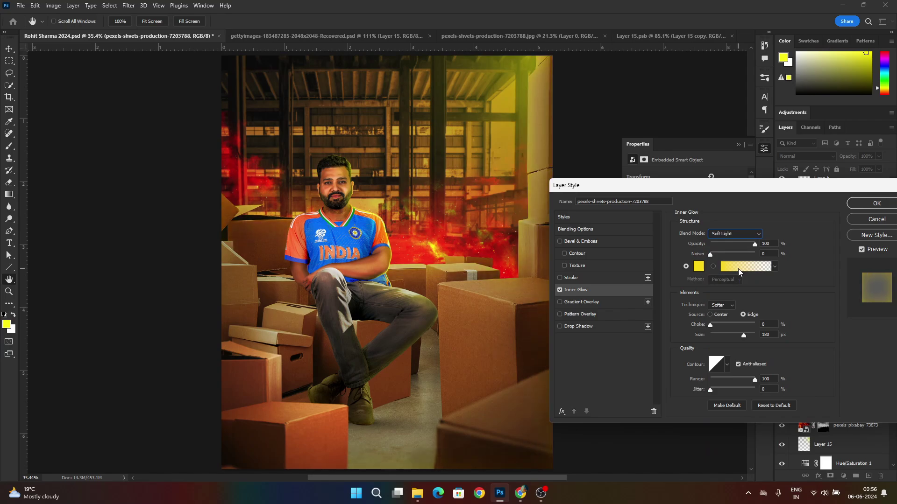
pyautogui.click(559, 290)
pyautogui.click(559, 289)
pyautogui.click(872, 206)
# Step: Separate the Inner Glow effect into its own clipped layer and give it a layer mask
pyautogui.rightClick(823, 391)
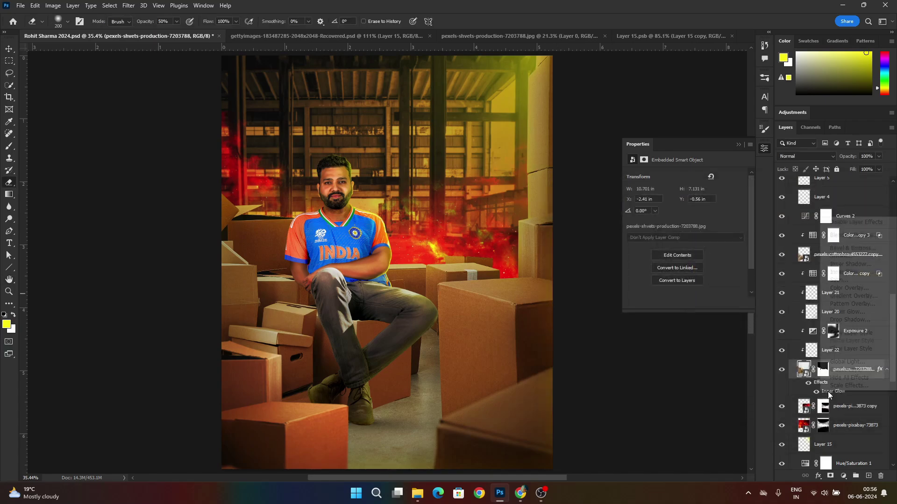
pyautogui.click(841, 370)
pyautogui.press('Return')
# Step: Erase the glow from the bottom of the image on the layer mask with a 1400 px eraser at 100% opacity
pyautogui.scroll(-2, 468, 297)
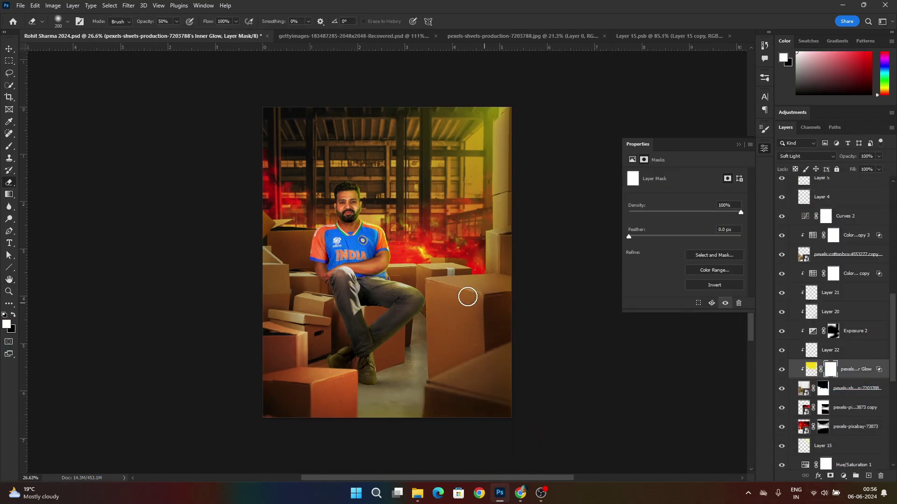
pyautogui.press(']')
pyautogui.press(']')
pyautogui.press(']')
pyautogui.press(']')
pyautogui.press(']')
pyautogui.press(']')
pyautogui.press(']')
pyautogui.press(']')
pyautogui.press(']')
pyautogui.press(']')
pyautogui.press(']')
pyautogui.press(']')
pyautogui.press(']')
pyautogui.press(']')
pyautogui.press('0')
pyautogui.moveTo(280, 443)
pyautogui.mouseDown()
pyautogui.moveTo(330, 428)
pyautogui.moveTo(470, 424)
pyautogui.moveTo(280, 455)
pyautogui.moveTo(488, 380)
pyautogui.mouseUp()
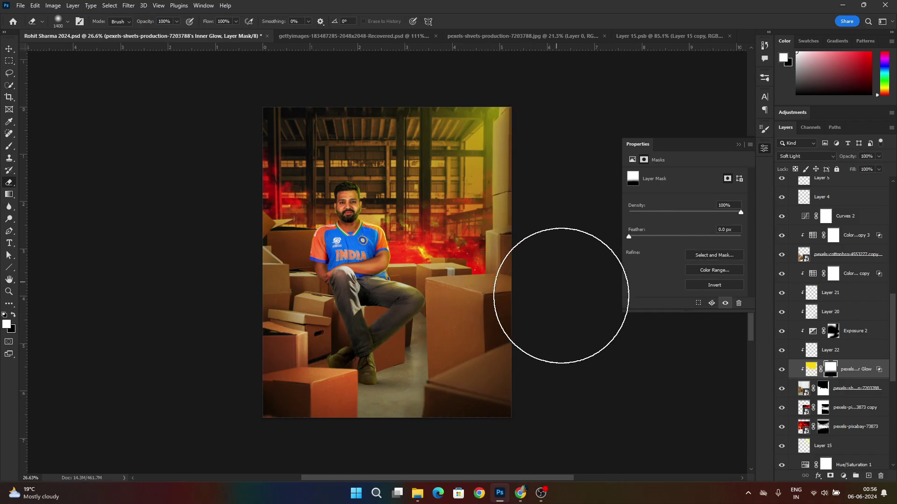
# Step: Fade the glow mask further toward the lower right with a 1000 px eraser
pyautogui.press('[')
pyautogui.press('[')
pyautogui.press('[')
pyautogui.press('[')
pyautogui.press('[')
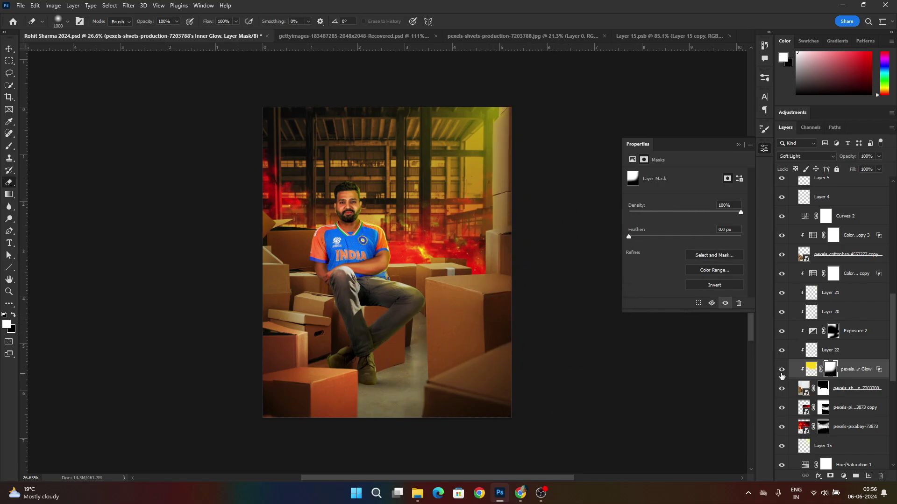
pyautogui.scroll(1, 612, 447)
# Step: Check the Curves 2 effect, then add an Exposure adjustment above the pexels-cottonbro-4553277 copy box layer
pyautogui.click(795, 253)
pyautogui.press('v')
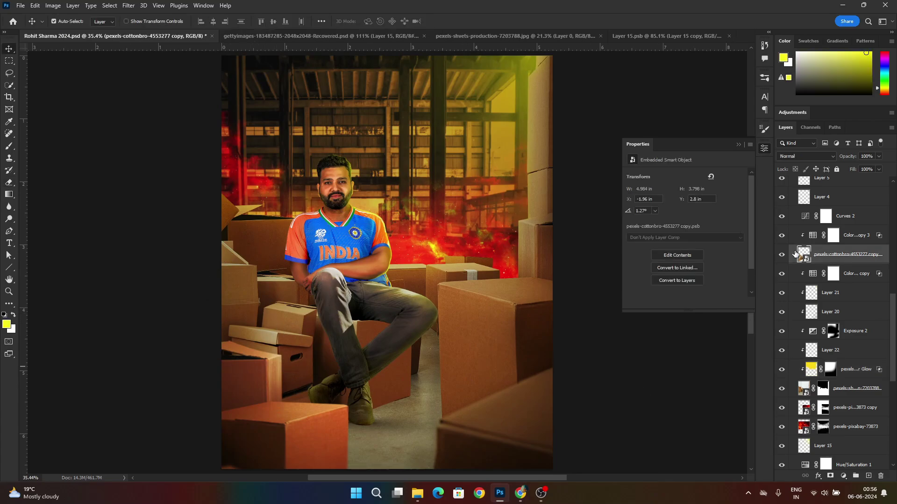
pyautogui.click(857, 237)
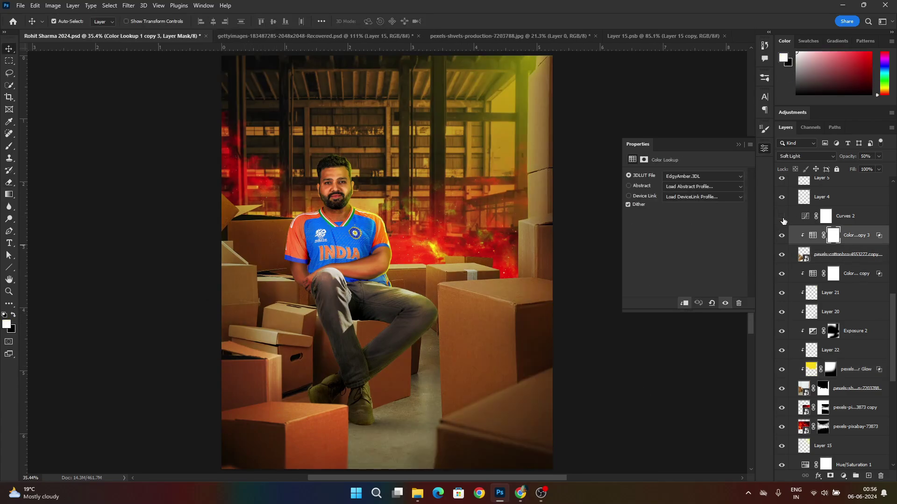
pyautogui.click(782, 215)
pyautogui.click(781, 216)
pyautogui.click(841, 254)
pyautogui.click(844, 476)
pyautogui.click(856, 368)
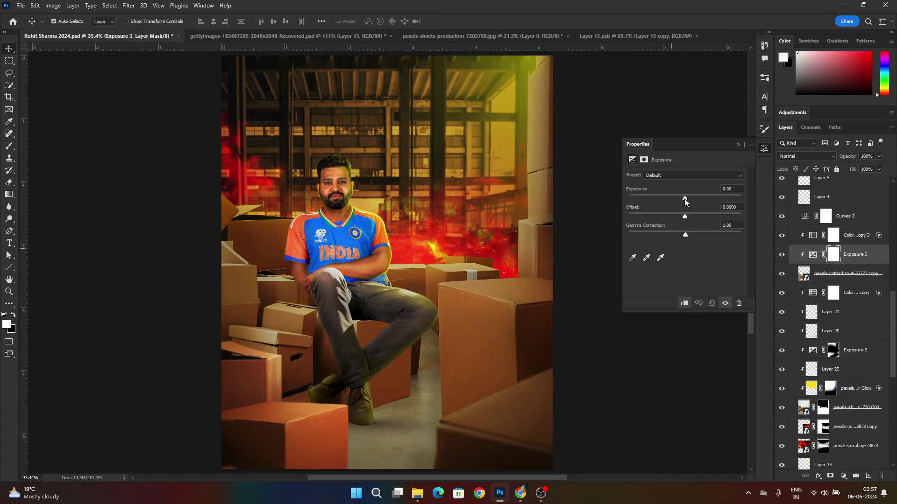
# Step: Clip the new Exposure adjustment to the box layer and set exposure 0, offset -0.0333 and gamma correction 0.87
pyautogui.moveTo(685, 200); pyautogui.dragTo(680, 218)
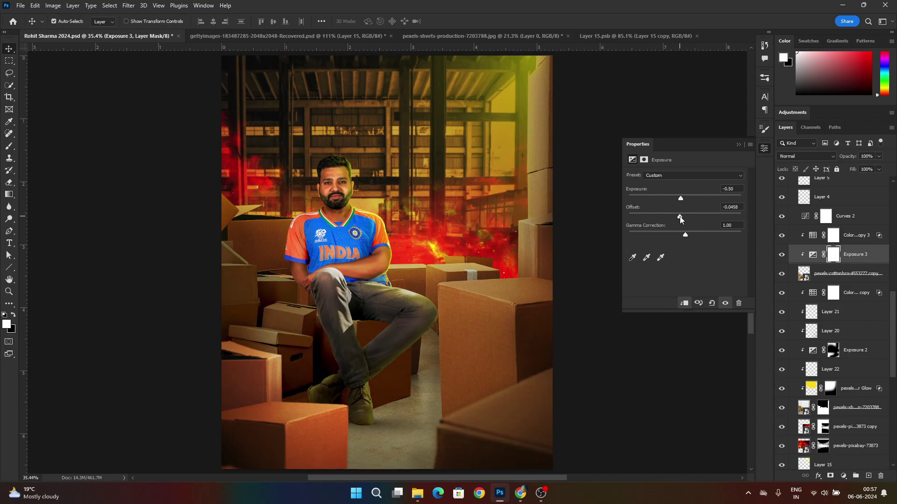
pyautogui.moveTo(738, 190); pyautogui.dragTo(653, 189)
pyautogui.write('0')
pyautogui.moveTo(679, 217); pyautogui.dragTo(691, 236)
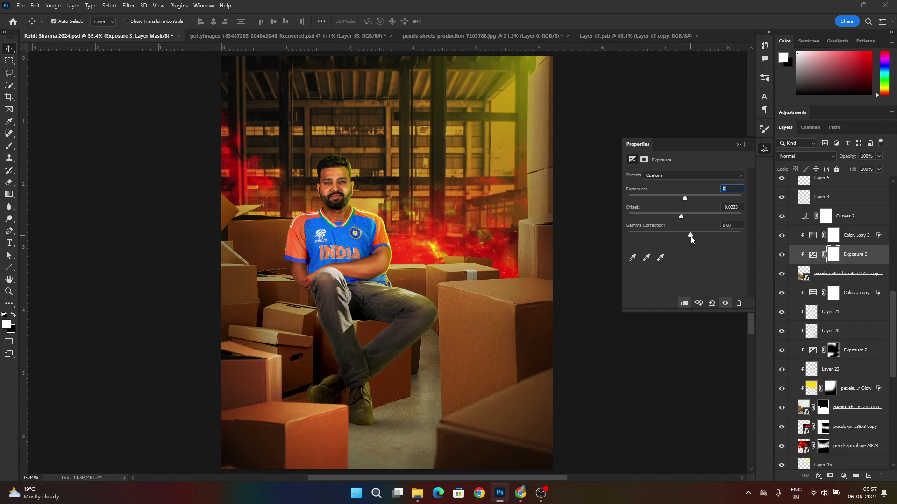
pyautogui.click(580, 234)
pyautogui.hotkey('ctrl', '-')
pyautogui.hotkey('ctrl', '0')
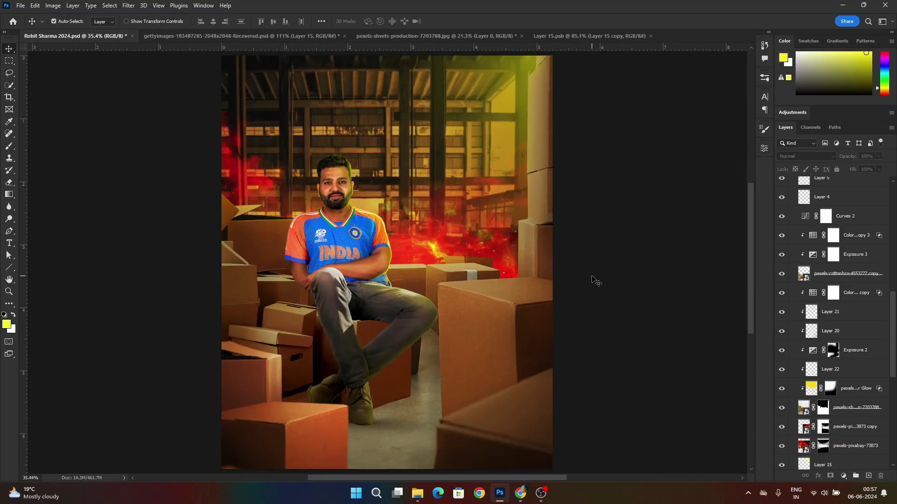
# Step: Compare the image with and without Curves 2, and raise its shadow point slightly
pyautogui.scroll(-2, 572, 239)
pyautogui.click(781, 216)
pyautogui.click(781, 216)
pyautogui.click(850, 216)
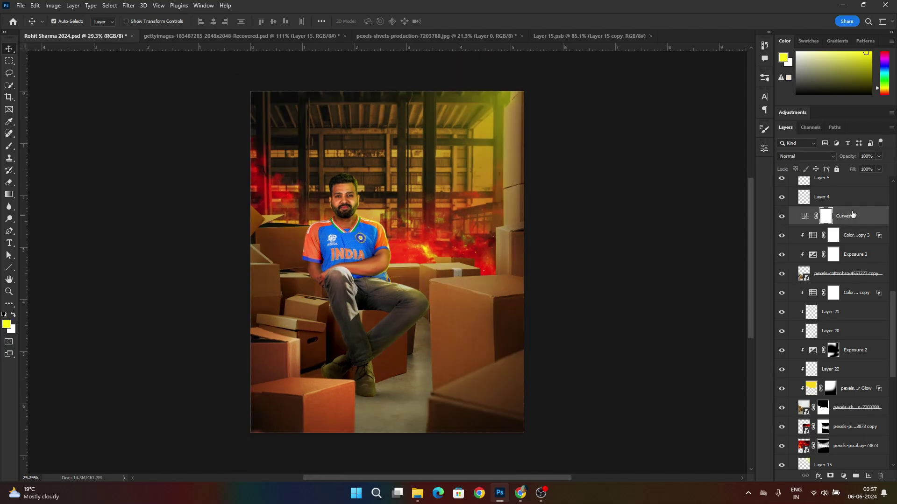
pyautogui.doubleClick(805, 216)
pyautogui.moveTo(677, 274); pyautogui.dragTo(677, 272)
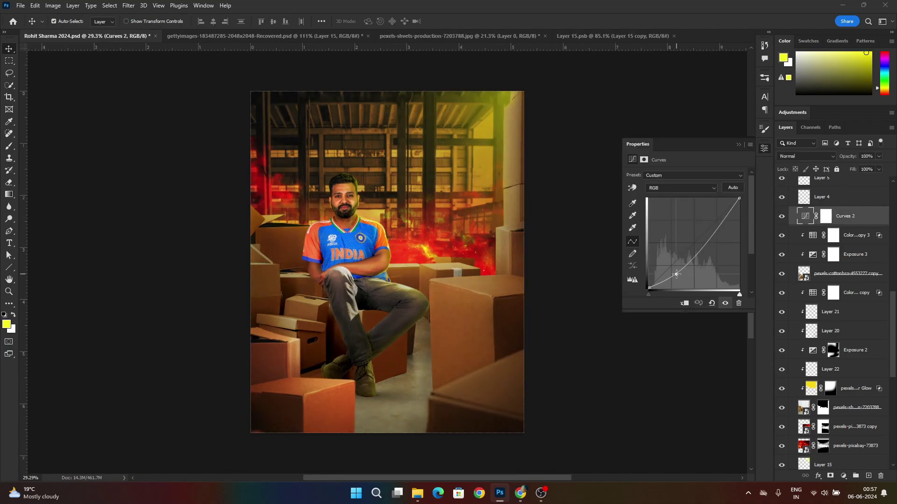
pyautogui.click(739, 145)
# Step: Toggle Layer 14 on and off to examine its contribution to the image
pyautogui.click(324, 417)
pyautogui.click(782, 199)
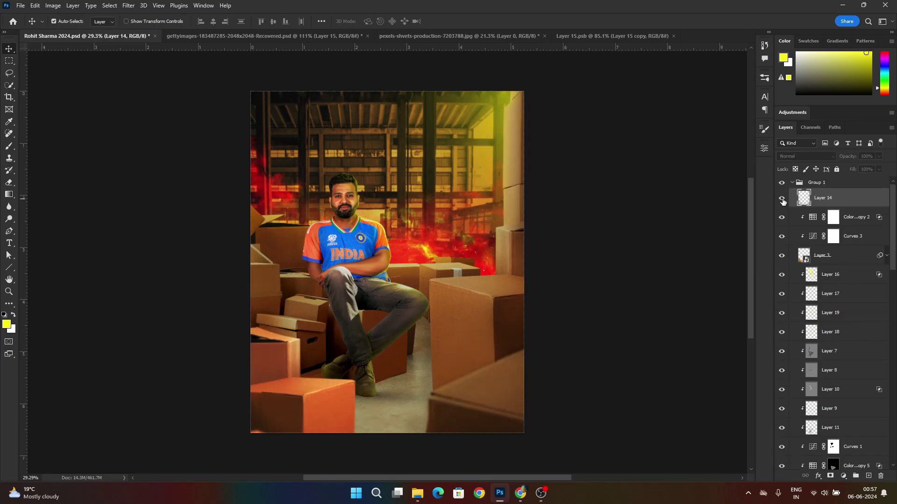
pyautogui.click(782, 198)
pyautogui.click(782, 198)
pyautogui.click(782, 199)
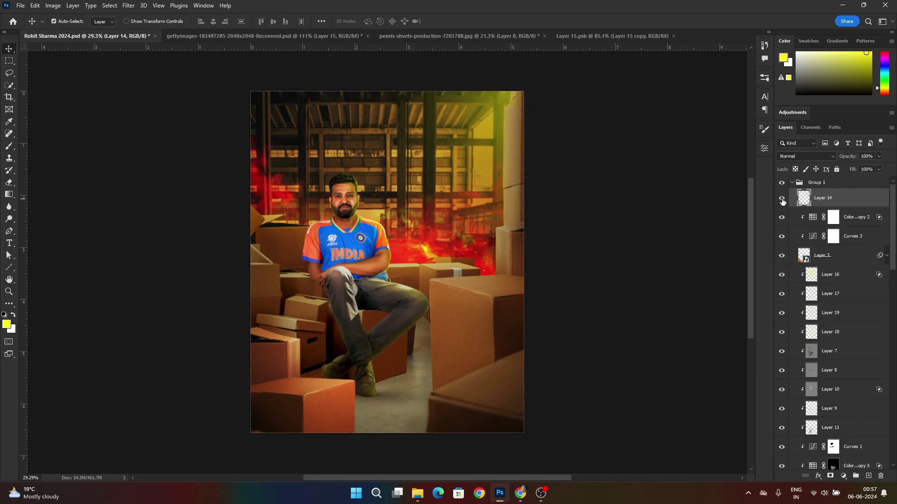
pyautogui.click(782, 200)
pyautogui.click(782, 199)
# Step: Add a clipped layer above Curves 1 and prepare a soft black brush over the cricketer's legs
pyautogui.scroll(-2, 866, 384)
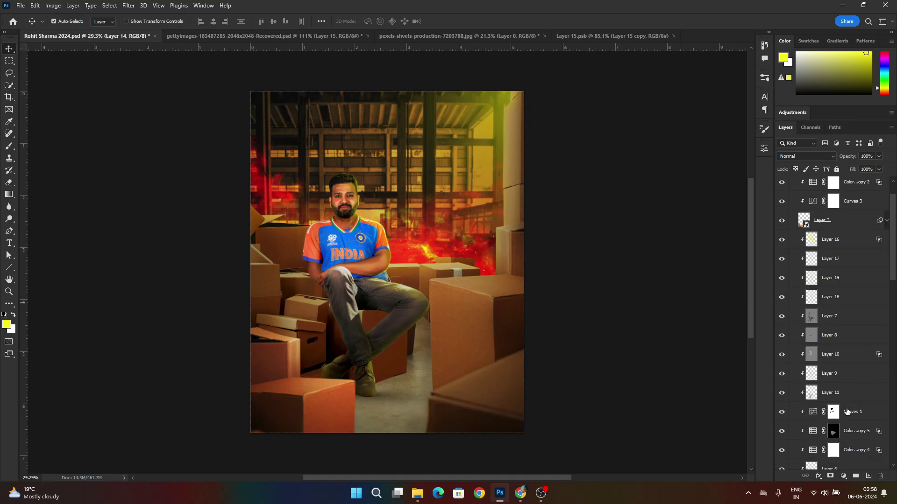
pyautogui.click(848, 411)
pyautogui.click(868, 475)
pyautogui.press('b')
pyautogui.scroll(4, 282, 320)
pyautogui.press('x')
pyautogui.press('d')
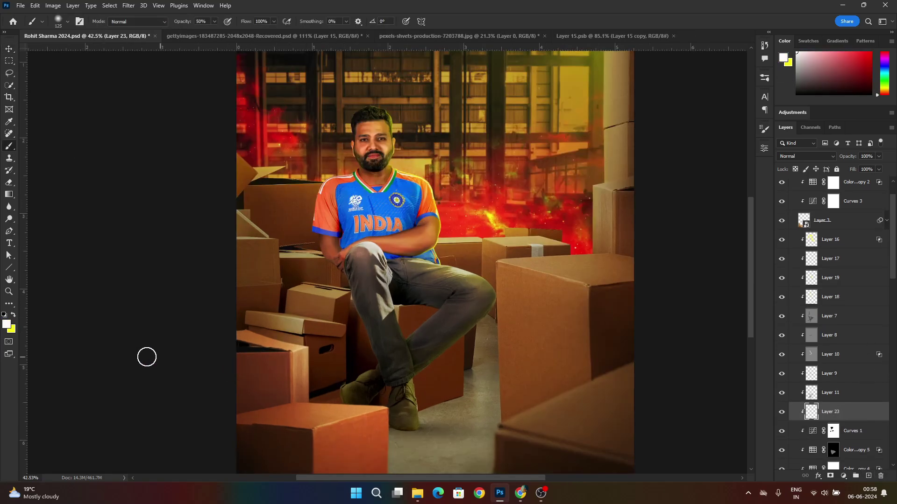
# Step: Paint black shading over both of the cricketer's shoes on Layer 23 with a 125 px brush at 30% opacity
pyautogui.scroll(3, 389, 413)
pyautogui.press('3')
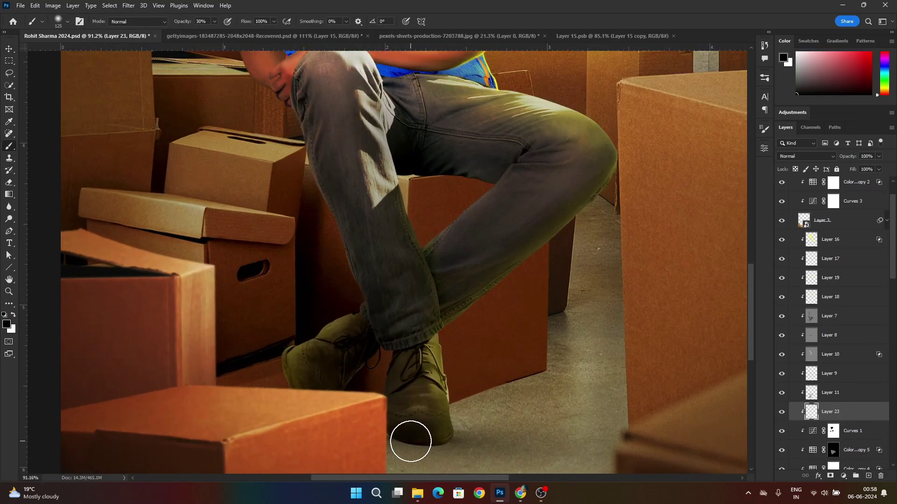
pyautogui.moveTo(382, 356)
pyautogui.mouseDown()
pyautogui.moveTo(412, 415)
pyautogui.moveTo(481, 393)
pyautogui.moveTo(427, 405)
pyautogui.moveTo(418, 453)
pyautogui.mouseUp()
pyautogui.moveTo(353, 376); pyautogui.dragTo(345, 362)
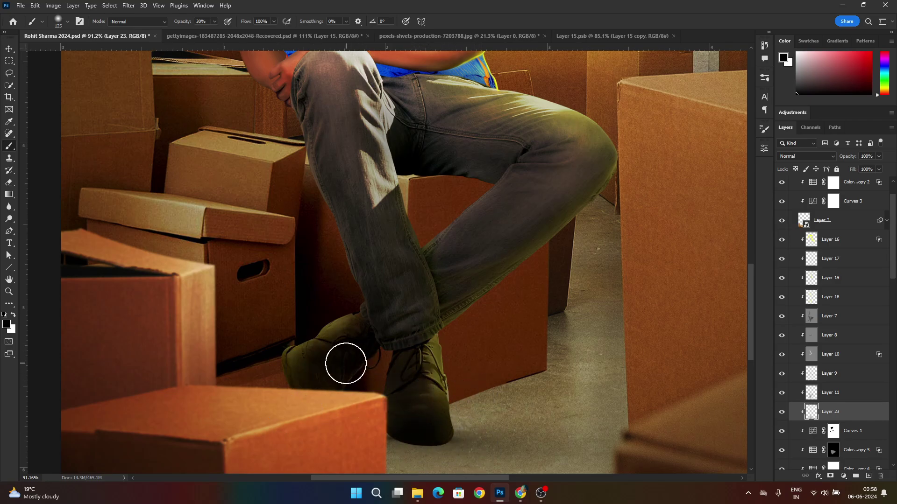
pyautogui.scroll(-4, 475, 386)
pyautogui.scroll(3, 475, 386)
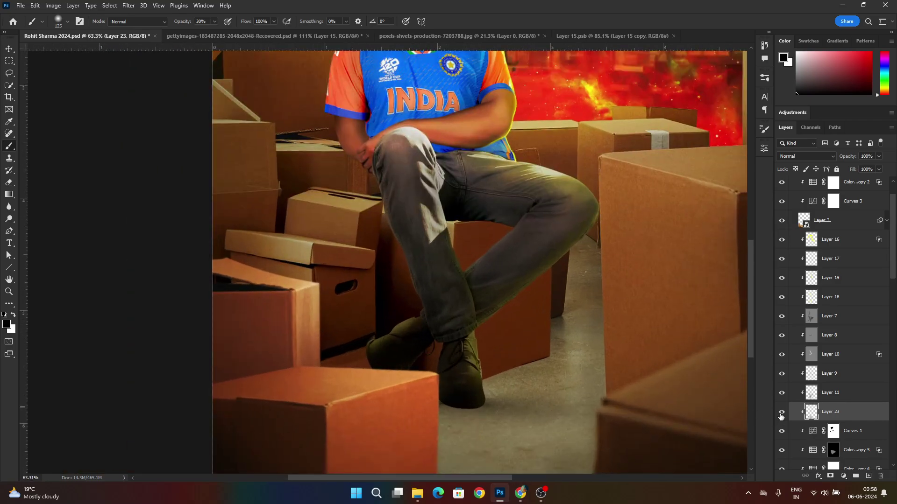
# Step: Set Layer 23's opacity to 50%, then add a clipped layer above it for black shading with the brush at 50% opacity
pyautogui.write('50')
pyautogui.press('Return')
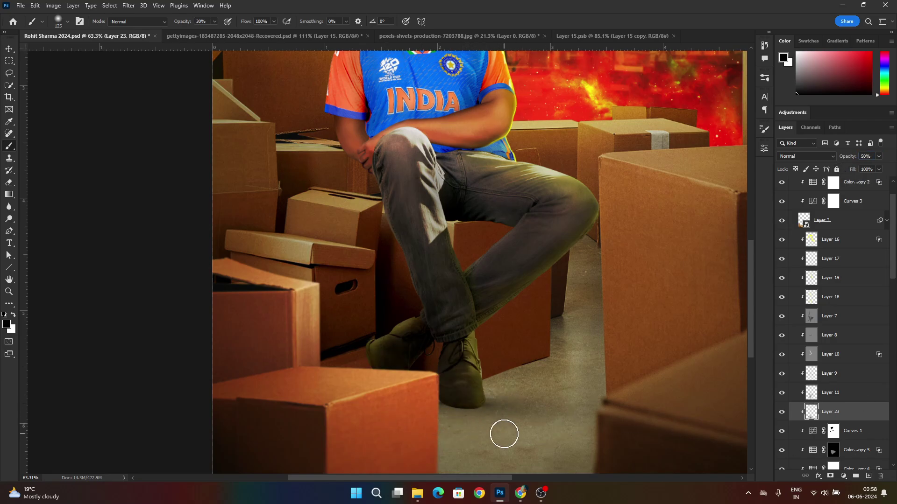
pyautogui.scroll(2, 504, 412)
pyautogui.press('0')
pyautogui.click(869, 476)
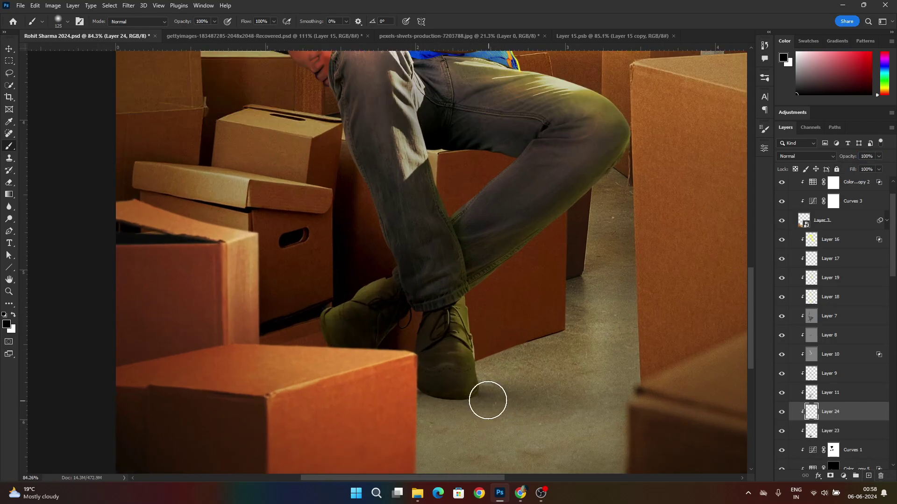
pyautogui.press('5')
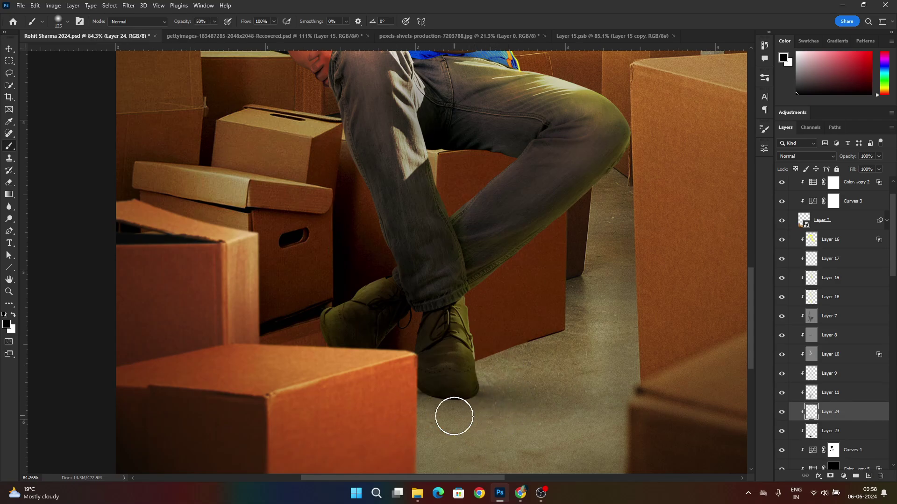
# Step: Compare the image with and without Layer 24, and set that layer's opacity to 60%
pyautogui.scroll(-5, 602, 388)
pyautogui.scroll(-3, 600, 390)
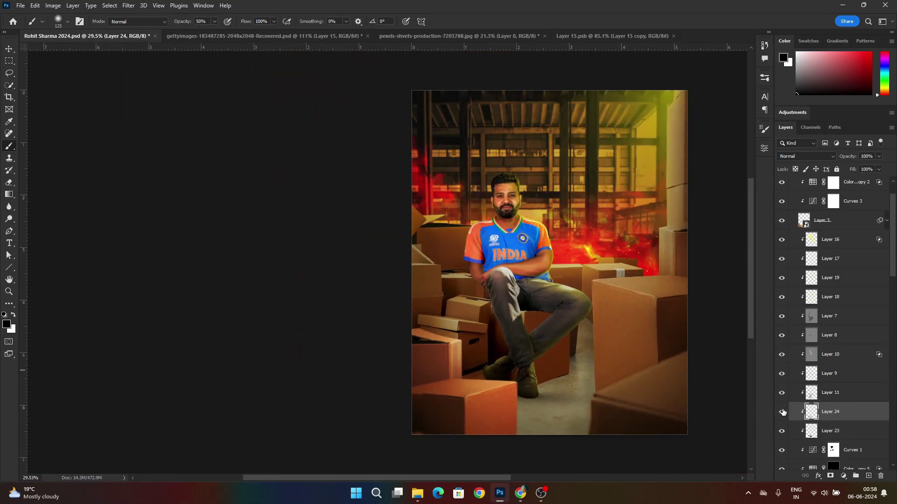
pyautogui.click(781, 412)
pyautogui.click(782, 412)
pyautogui.moveTo(866, 156); pyautogui.dragTo(823, 165)
# Step: Duplicate Layer 5 beneath the cricketer
pyautogui.scroll(-3, 845, 202)
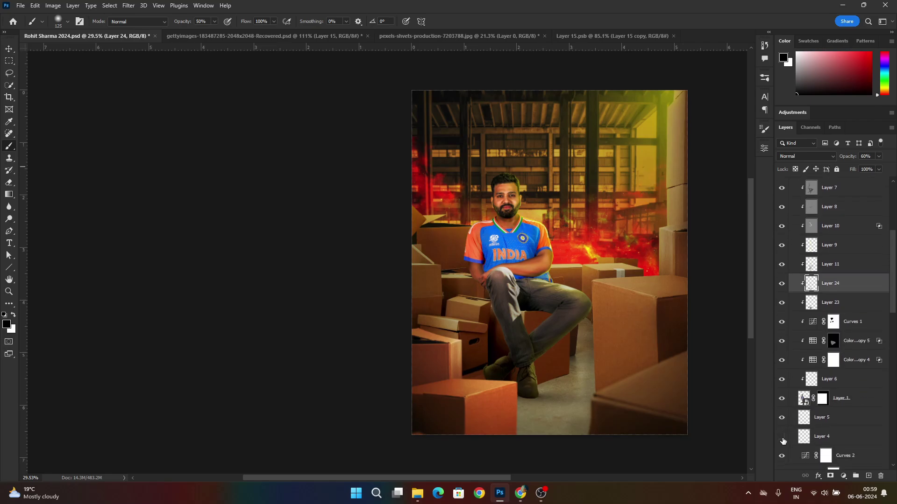
pyautogui.click(835, 417)
pyautogui.hotkey('ctrl', 'j')
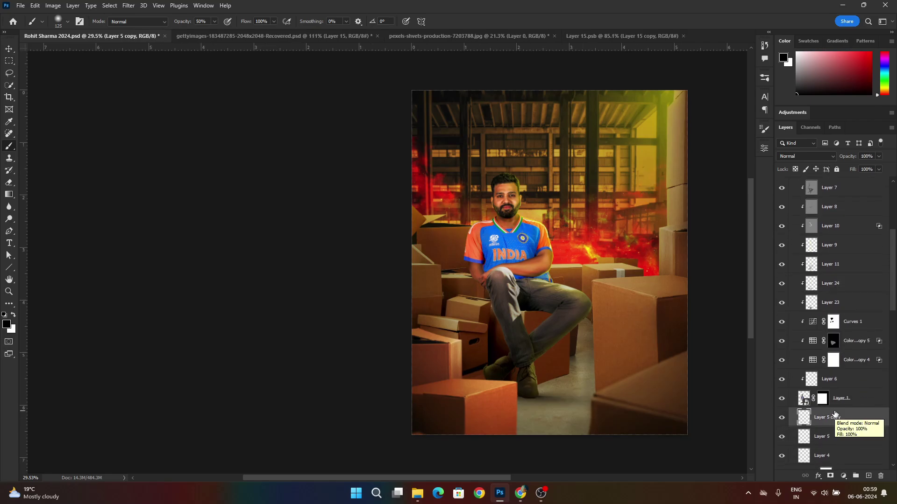
pyautogui.scroll(3, 558, 411)
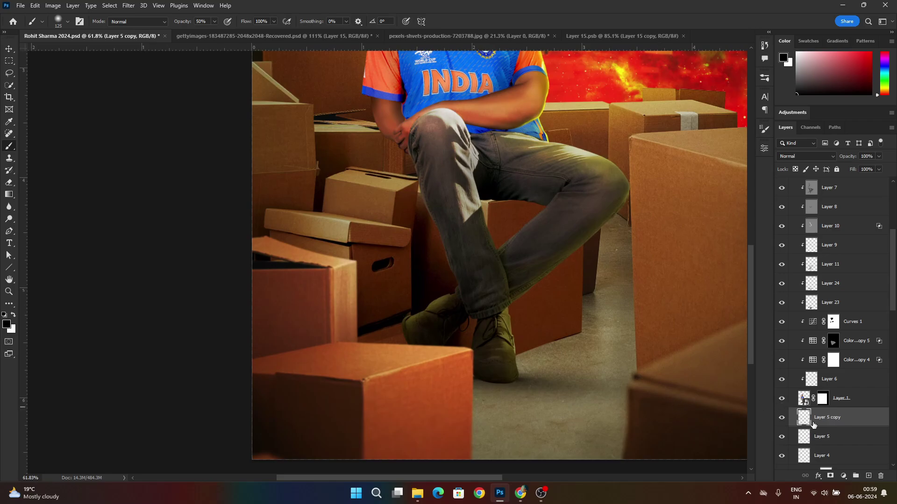
pyautogui.press('v')
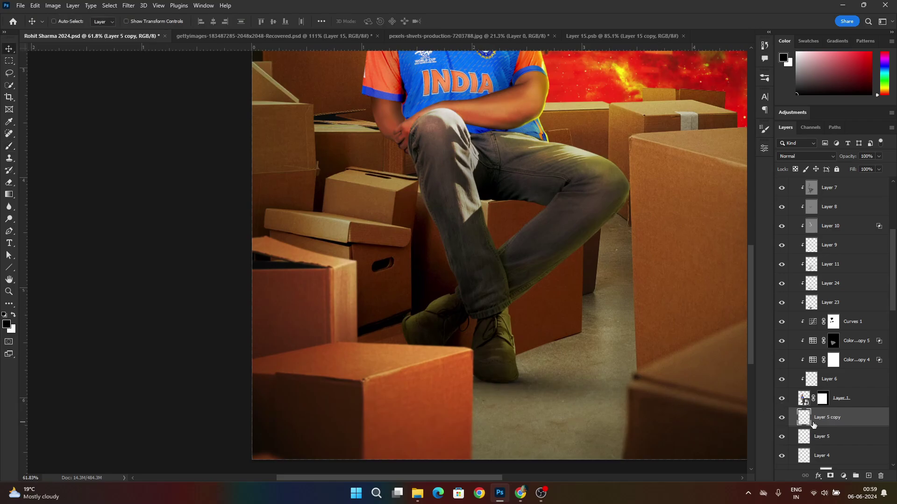
pyautogui.hotkey('ctrl', '0')
pyautogui.scroll(-2, 544, 383)
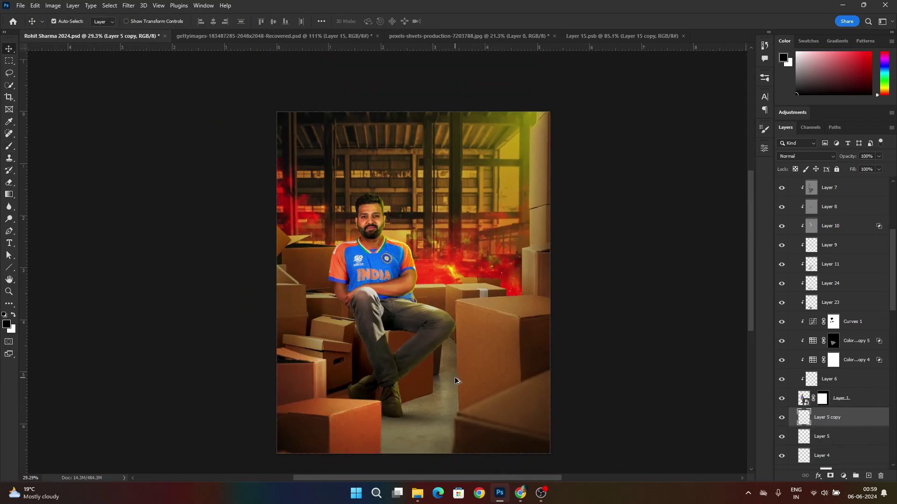
pyautogui.moveTo(406, 419); pyautogui.dragTo(406, 433)
pyautogui.hotkey('ctrl', 'z')
pyautogui.scroll(-1, 543, 334)
pyautogui.scroll(1, 542, 334)
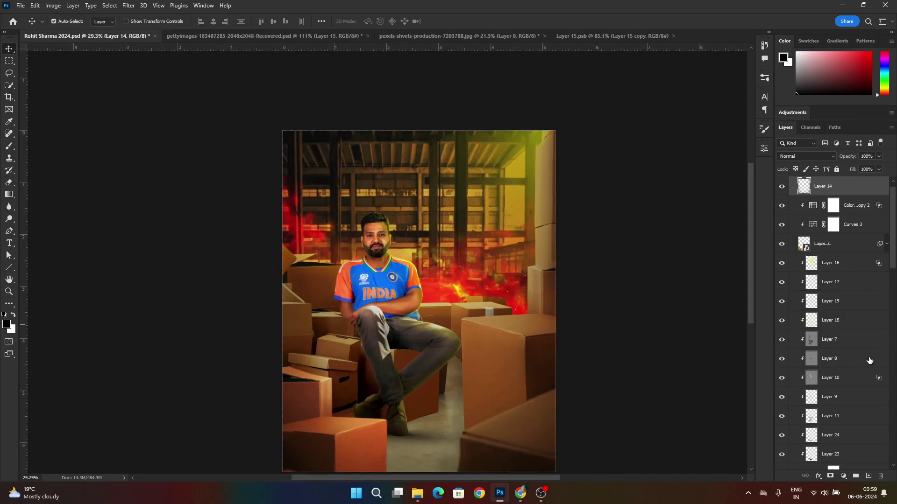
# Step: Toggle the warehouse boxes layer and the pexels-pixabay-73873 fire layer to examine their contribution to the image
pyautogui.scroll(-10, 870, 360)
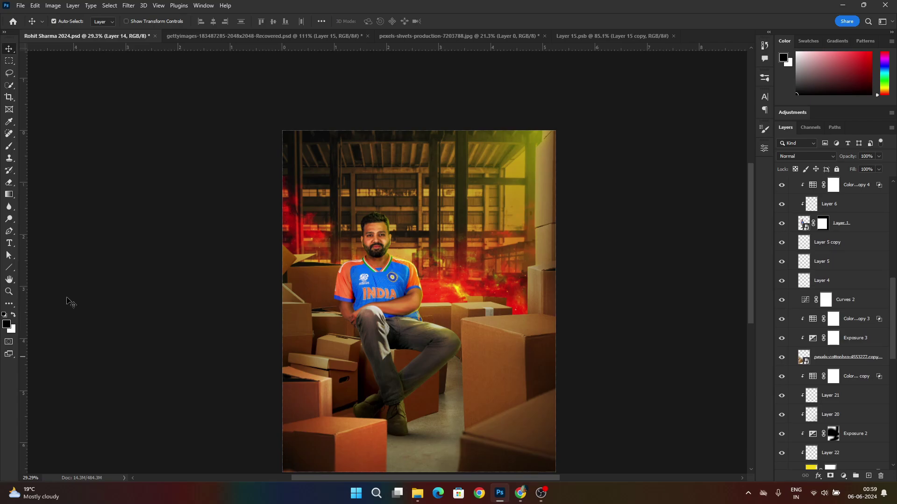
pyautogui.scroll(-6, 842, 416)
pyautogui.click(780, 375)
pyautogui.click(781, 375)
pyautogui.click(782, 413)
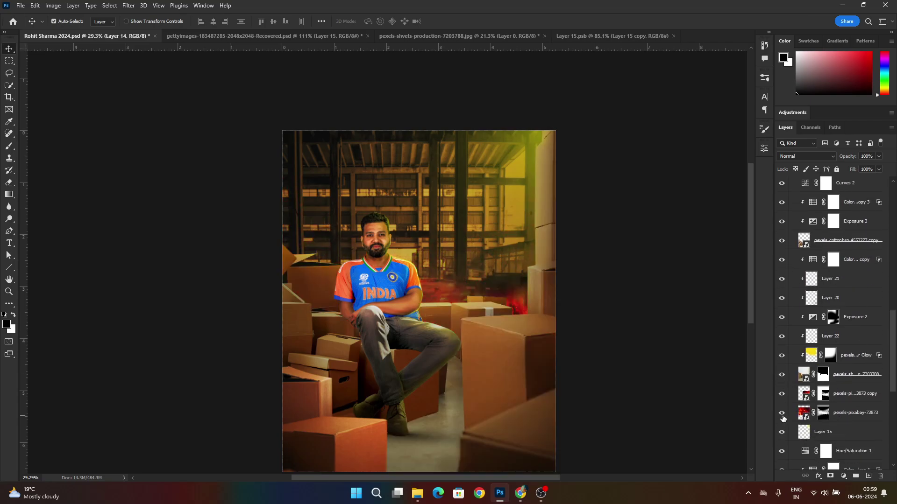
pyautogui.click(781, 413)
# Step: Compare the pexels-pixabay-162487 backdrop with the hidden kadarius image beneath it, and delete the kadarius layer
pyautogui.scroll(-8, 789, 411)
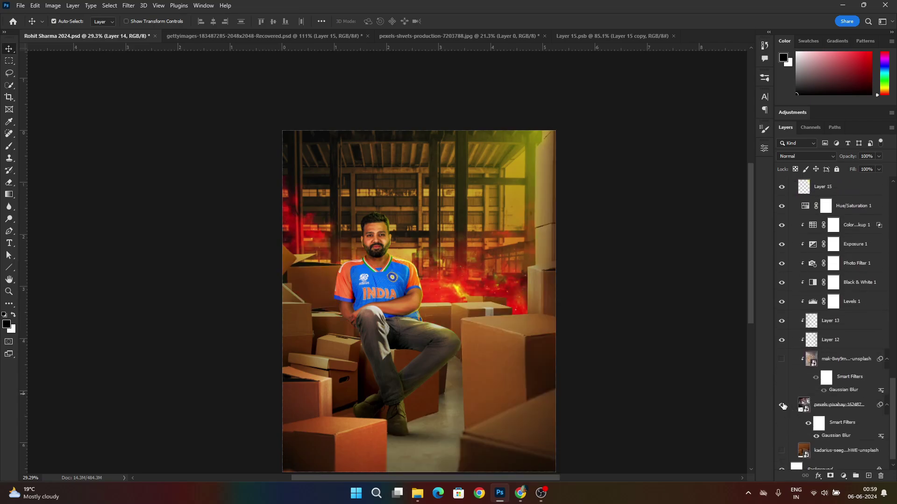
pyautogui.click(782, 405)
pyautogui.click(782, 406)
pyautogui.click(781, 451)
pyautogui.click(781, 406)
pyautogui.click(823, 467)
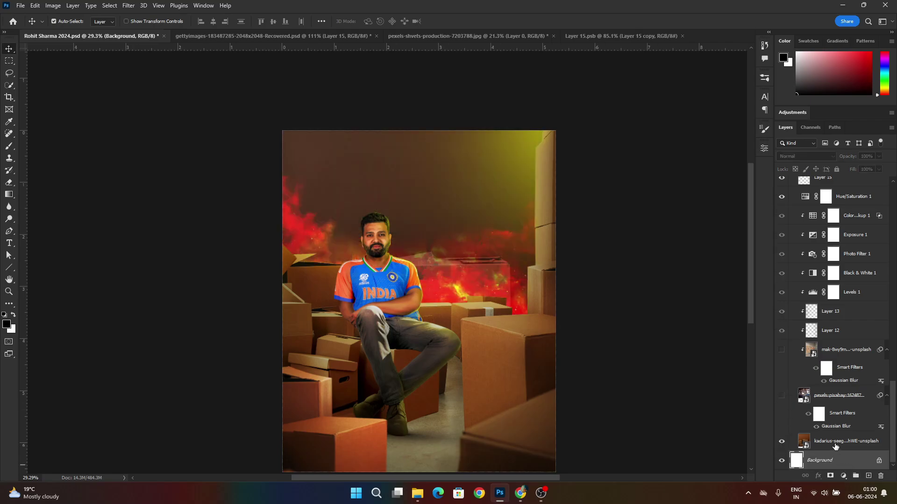
pyautogui.click(836, 444)
pyautogui.press('Delete')
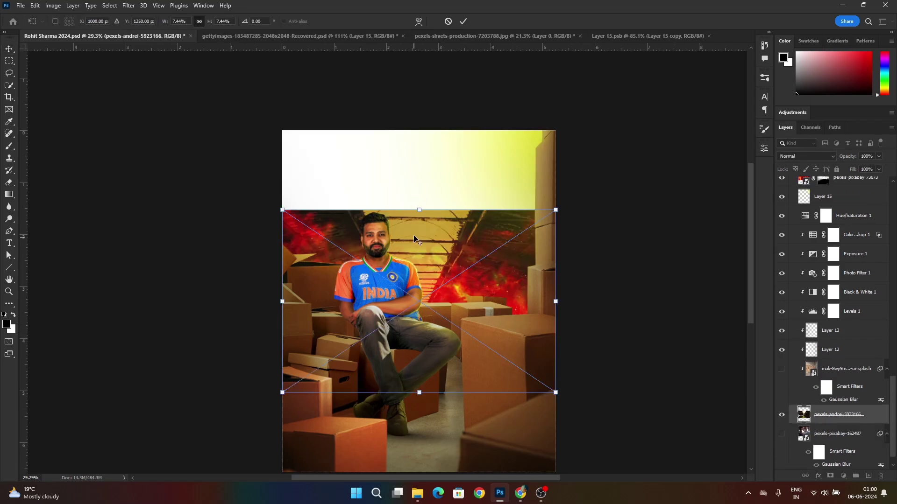
# Step: Try the pexels-andrei-5923166 image as the backdrop, scaled to 12.89%, and undo its placement
pyautogui.moveTo(419, 210); pyautogui.dragTo(426, 76)
pyautogui.moveTo(480, 267); pyautogui.dragTo(460, 335)
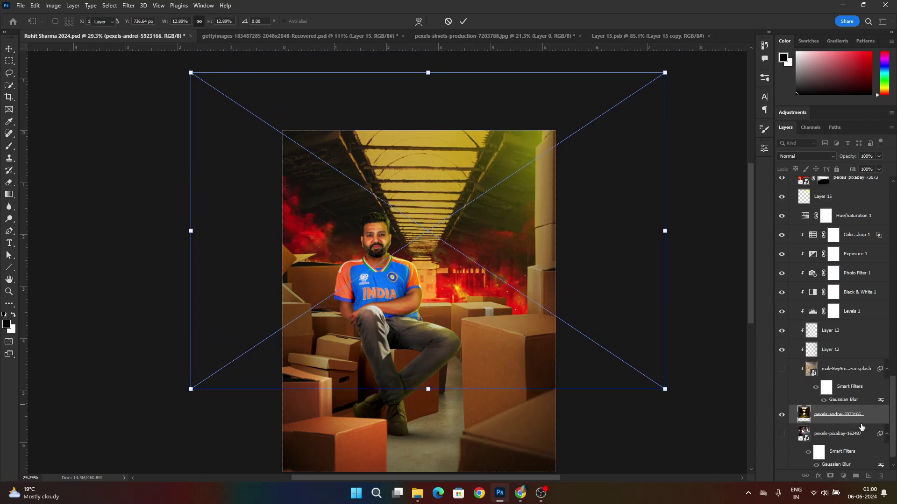
pyautogui.press('Return')
pyautogui.hotkey('ctrl', 'z')
pyautogui.hotkey('ctrl', 'z')
pyautogui.hotkey('ctrl', 'z')
pyautogui.hotkey('ctrl', 'z')
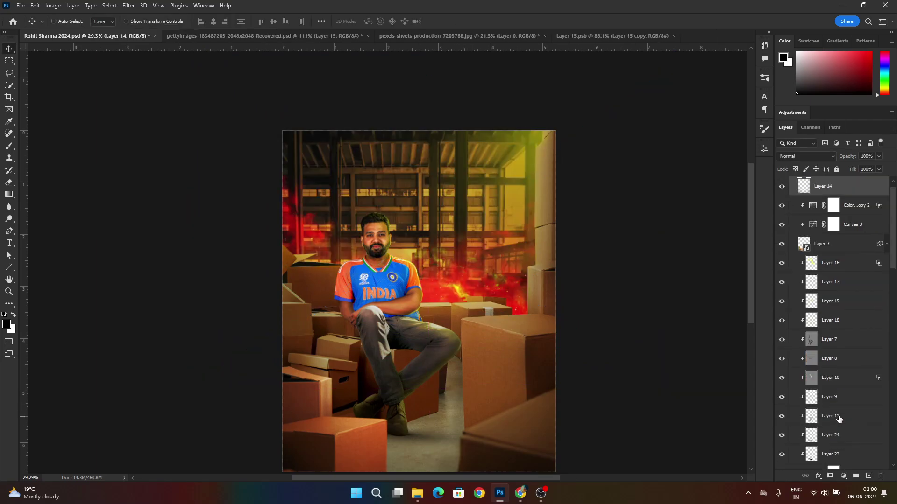
pyautogui.hotkey('ctrl', 'z')
pyautogui.hotkey('ctrl', 'z')
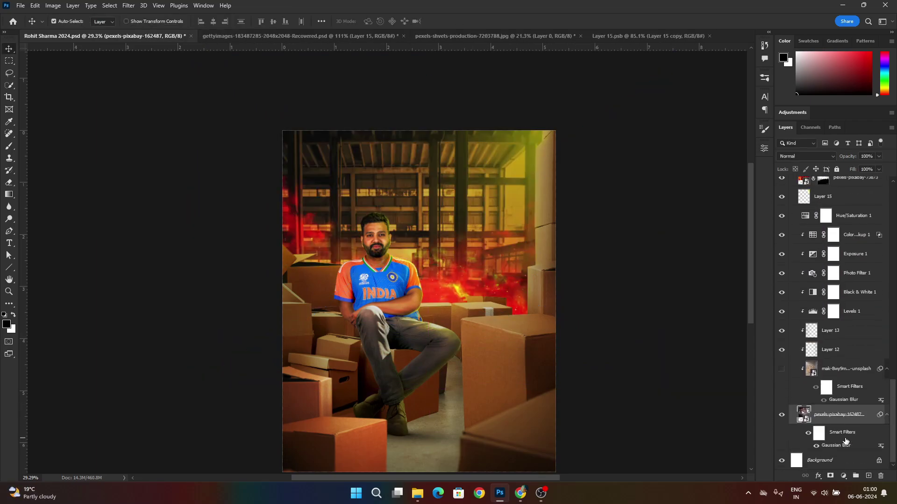
# Step: Preview the hidden mak-8wy9mGgmGoU-unsplash layer above the warehouse backdrop, and delete that layer
pyautogui.click(781, 369)
pyautogui.moveTo(834, 373); pyautogui.dragTo(828, 232)
pyautogui.hotkey('ctrl', 'z')
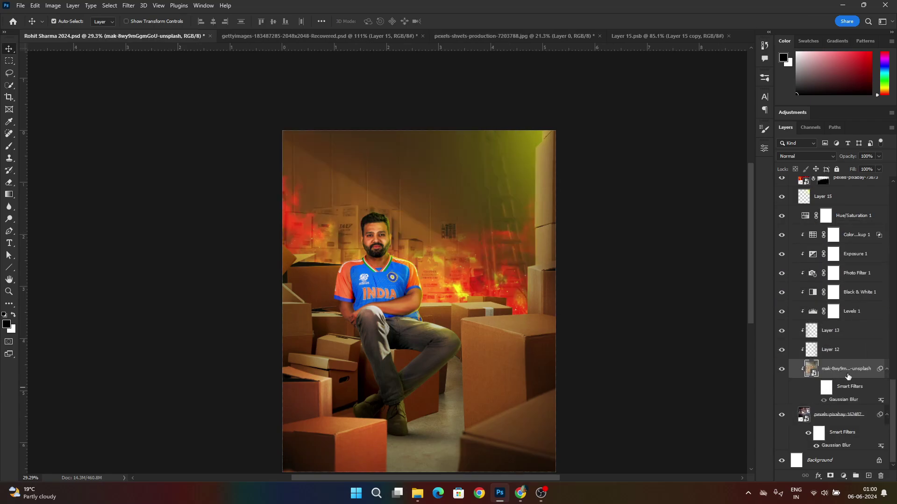
pyautogui.moveTo(848, 376); pyautogui.dragTo(879, 476)
pyautogui.scroll(-2, 617, 267)
pyautogui.scroll(2, 617, 267)
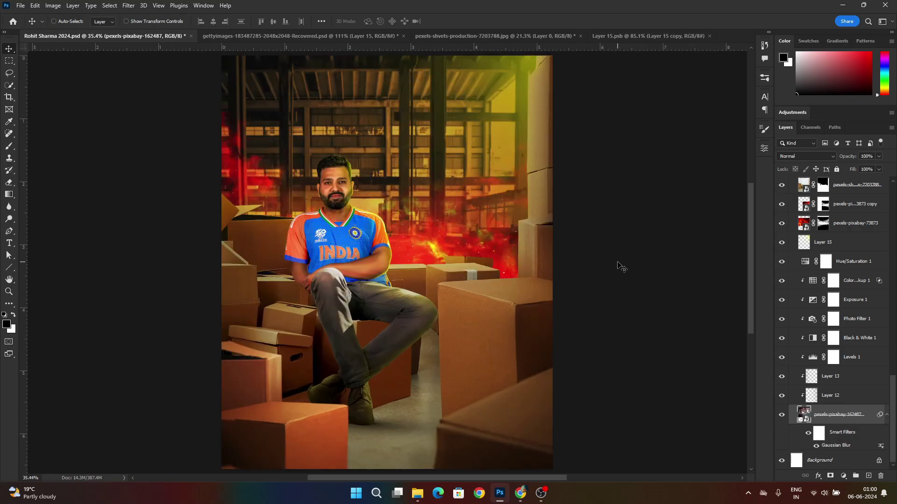
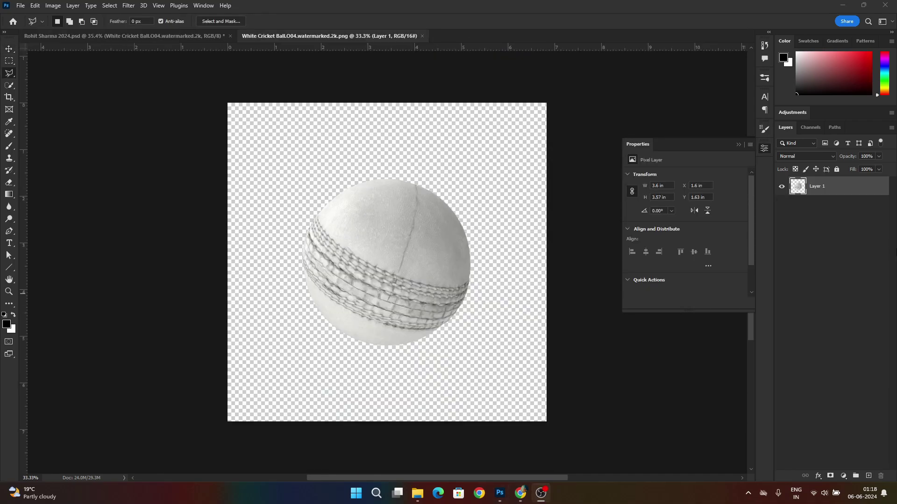
# Step: Close the White Cricket Ball image, and show both ball layers with their Color Lookup and Curves adjustments in the composition
pyautogui.scroll(1, 403, 282)
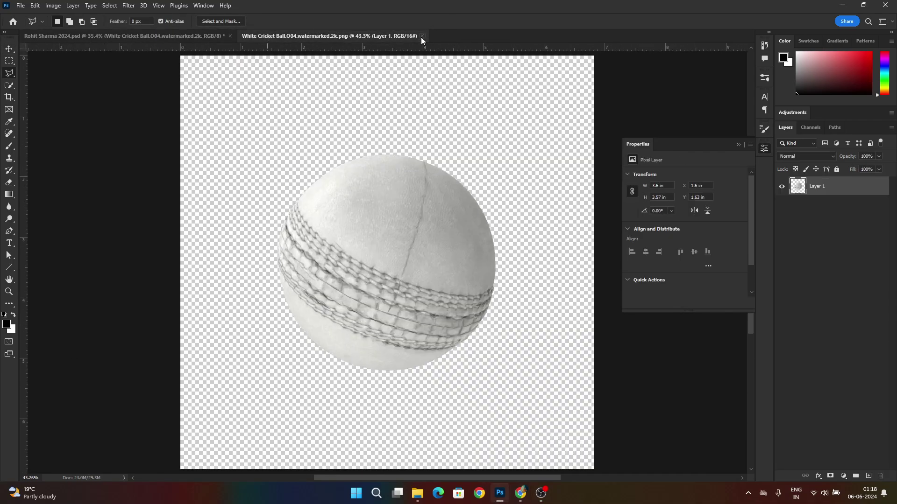
pyautogui.click(421, 36)
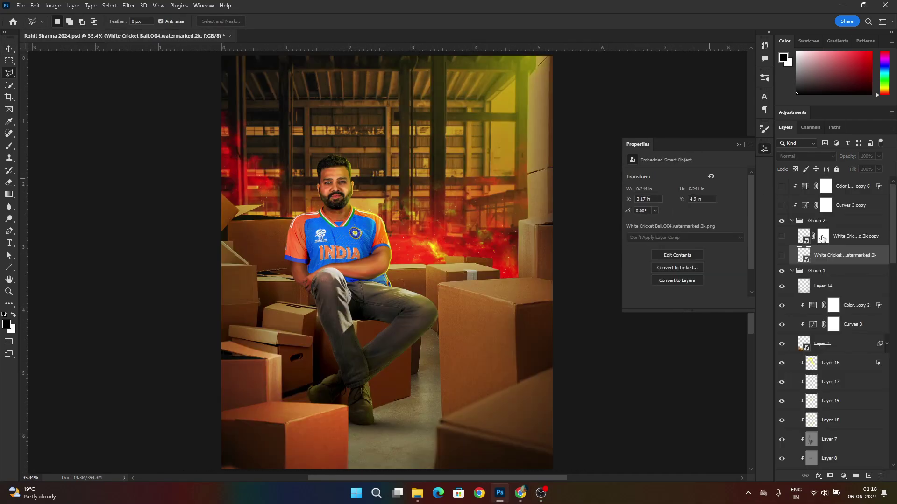
pyautogui.scroll(3, 437, 388)
pyautogui.moveTo(781, 236); pyautogui.dragTo(782, 189)
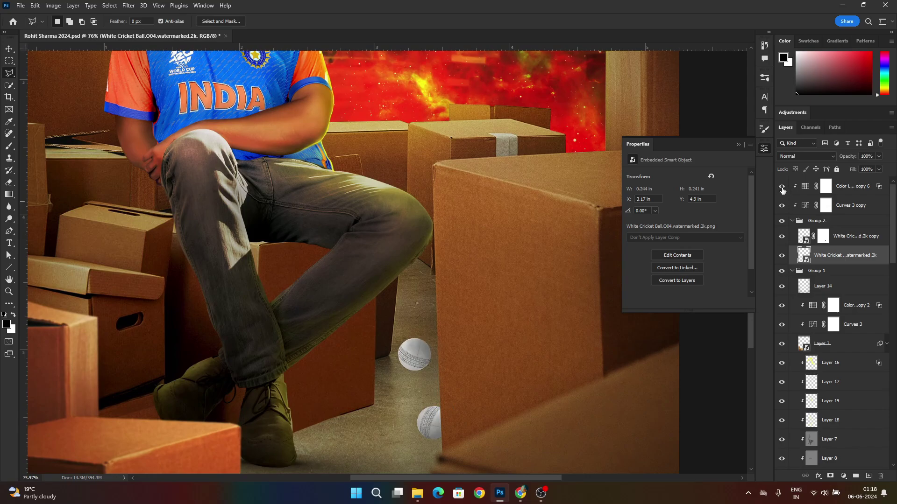
pyautogui.scroll(-5, 445, 376)
pyautogui.scroll(4, 452, 397)
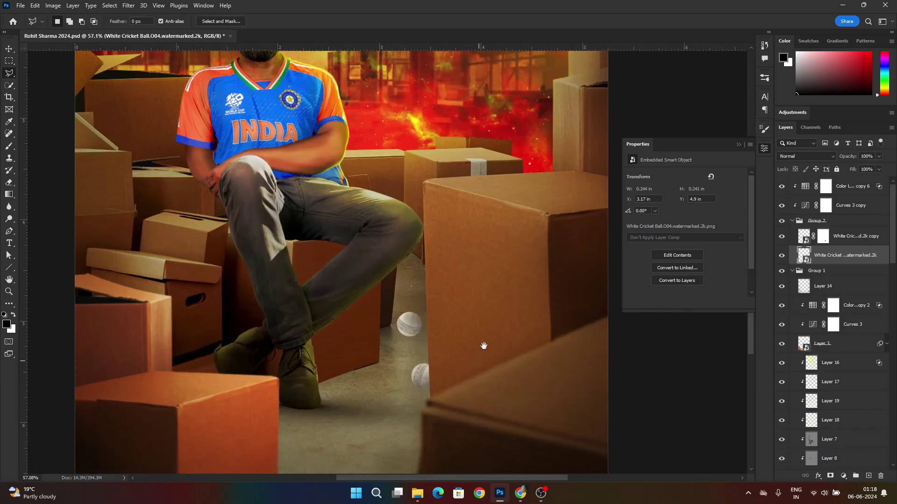
pyautogui.moveTo(483, 346); pyautogui.dragTo(518, 282)
pyautogui.click(853, 236)
pyautogui.hotkey('ctrl', 'j')
pyautogui.hotkey('ctrl', 't')
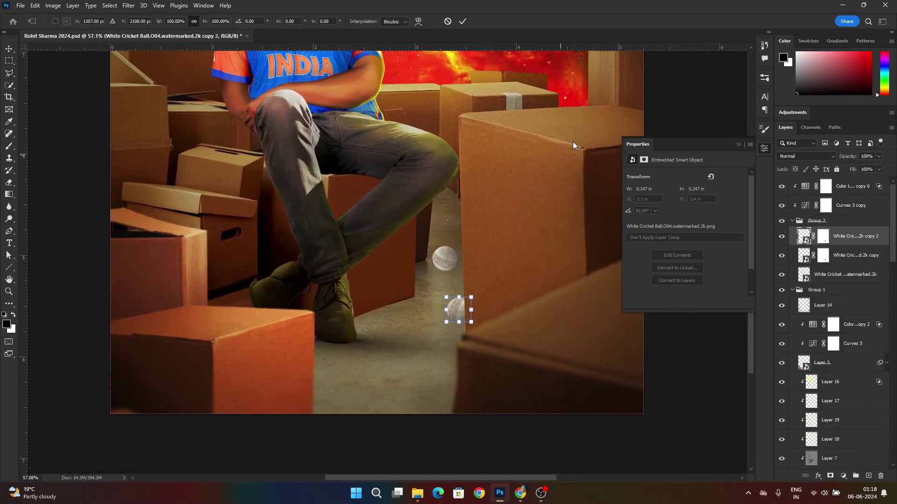
pyautogui.press('Escape')
pyautogui.hotkey('ctrl', 'z')
# Step: Duplicate the complete cricket ball, rotate the copy about -160.57°, and place it against the edge of the front orange box
pyautogui.hotkey('ctrl', 'j')
pyautogui.hotkey('ctrl', 't')
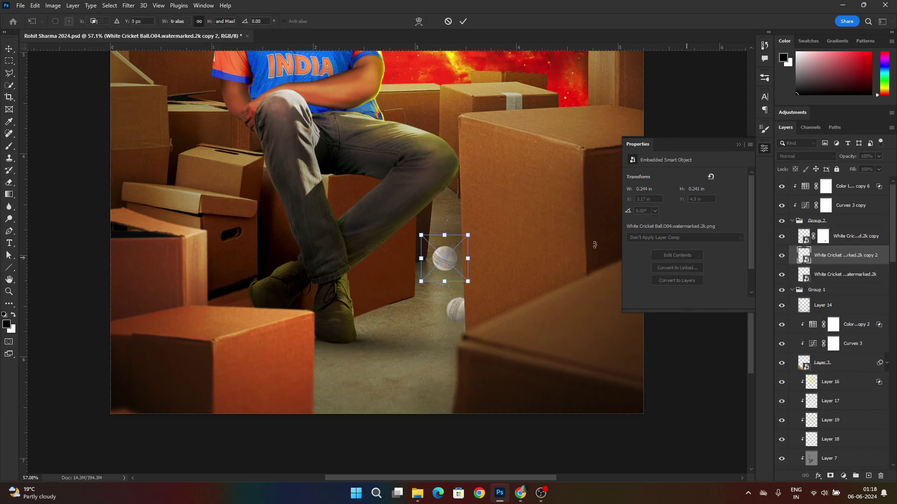
pyautogui.moveTo(473, 233); pyautogui.dragTo(411, 270)
pyautogui.moveTo(452, 260); pyautogui.dragTo(328, 389)
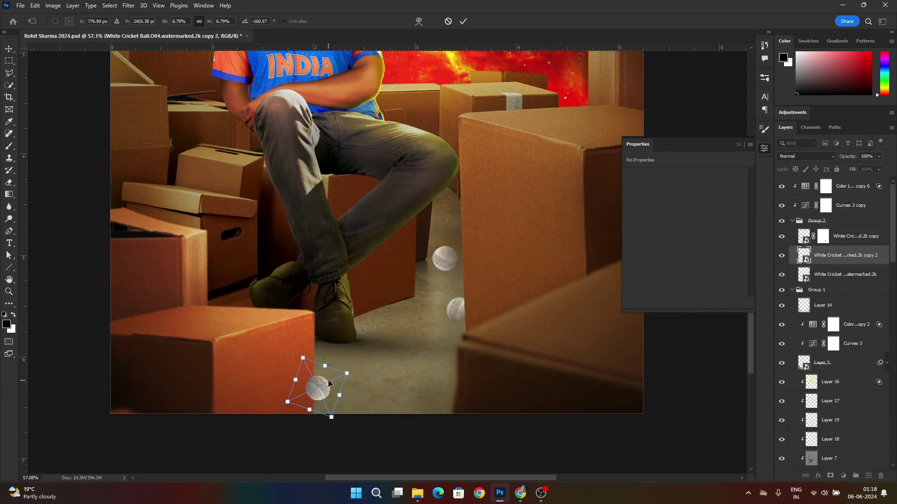
pyautogui.press('Return')
# Step: Mask out the part of the new ball overlapping the front orange box, using a polygonal selection feathered by 1 pixel
pyautogui.press('l')
pyautogui.click(830, 476)
pyautogui.scroll(6, 332, 409)
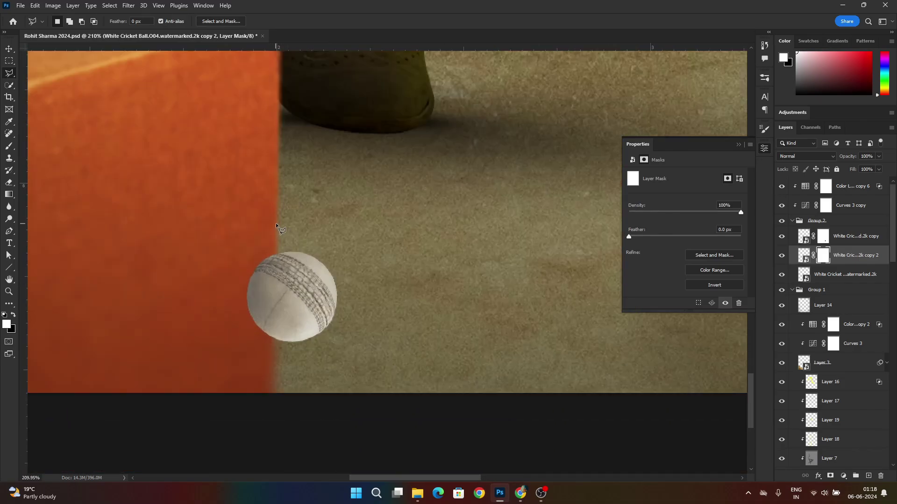
pyautogui.click(278, 215)
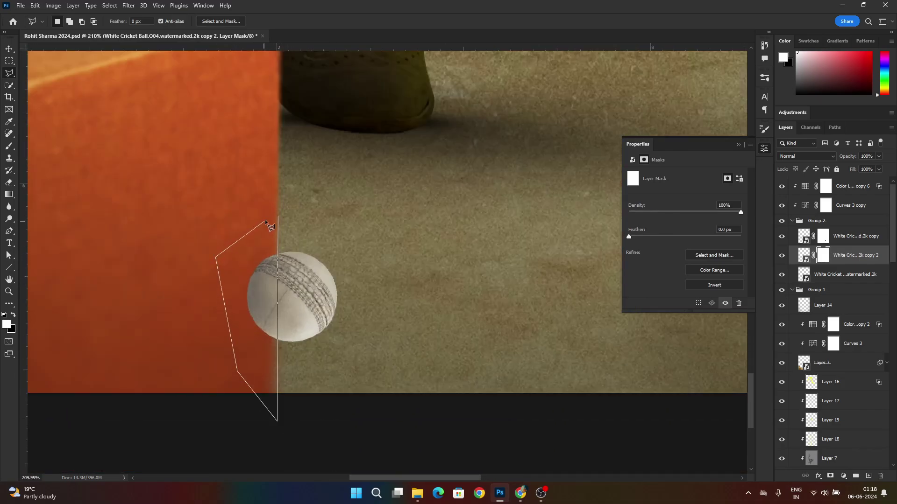
pyautogui.click(277, 216)
pyautogui.hotkey('shift', 'F6')
pyautogui.write('1')
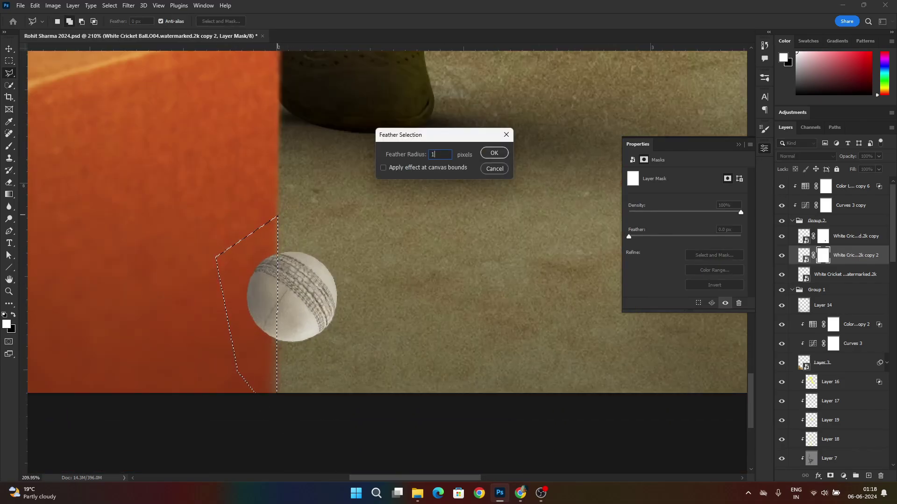
pyautogui.press('Return')
pyautogui.press('Delete')
pyautogui.hotkey('ctrl', 'd')
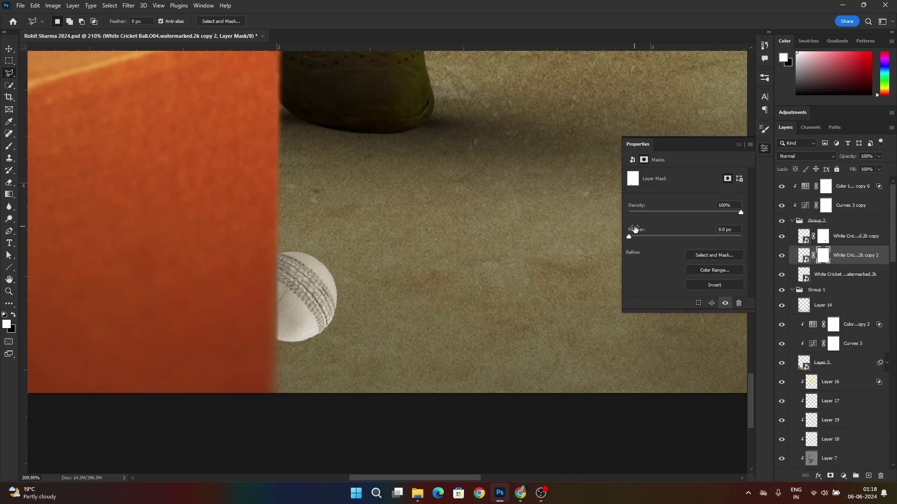
pyautogui.hotkey('ctrl', '0')
pyautogui.moveTo(196, 256); pyautogui.dragTo(159, 251)
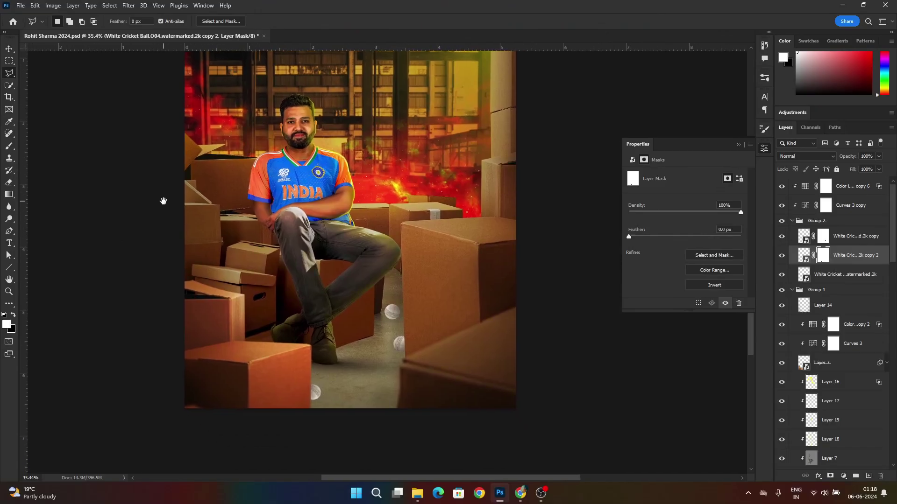
# Step: On a new layer above Layer 14, paint a soft black shadow under the complete cricket ball with a flat size-500 brush at 50% opacity
pyautogui.click(836, 290)
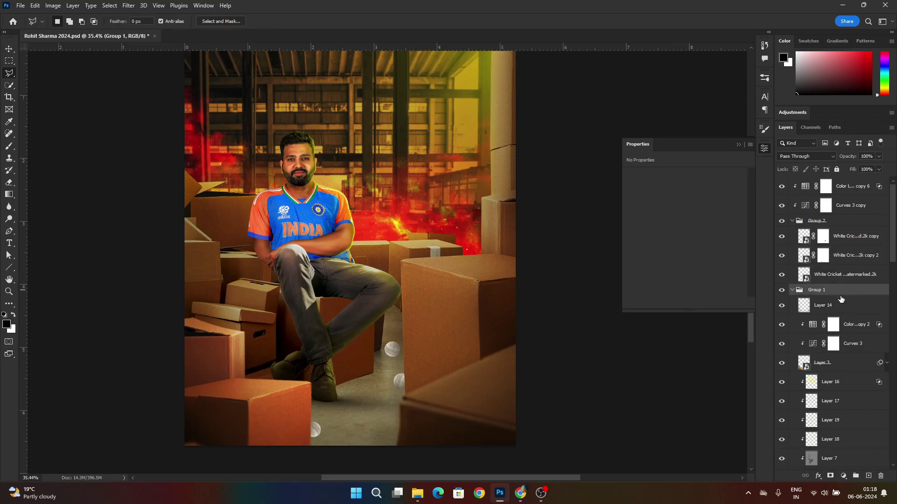
pyautogui.click(868, 476)
pyautogui.click(9, 146)
pyautogui.click(63, 21)
pyautogui.click(474, 4)
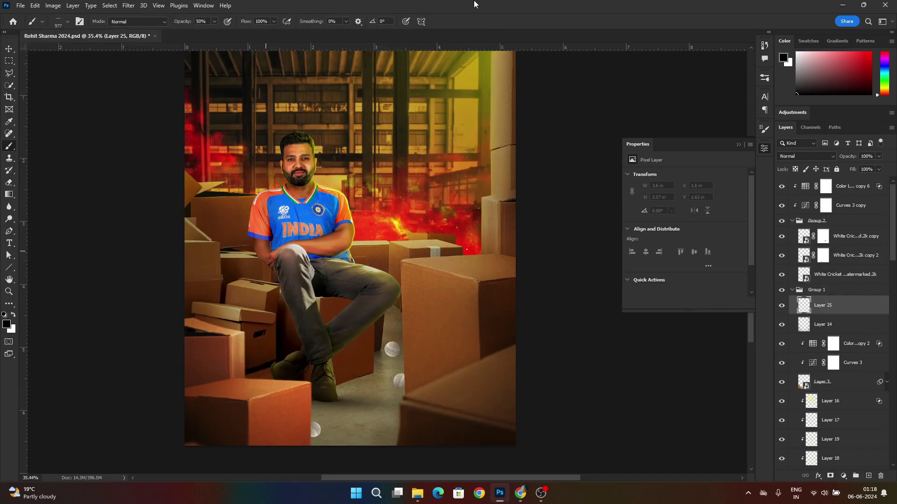
pyautogui.scroll(7, 395, 379)
pyautogui.press('[')
pyautogui.press('[')
pyautogui.press('[')
pyautogui.press('[')
pyautogui.press('[')
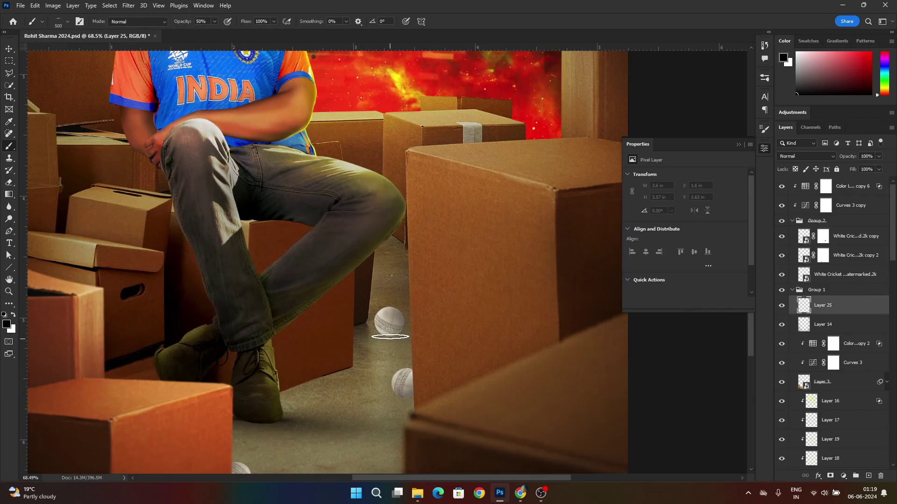
pyautogui.scroll(4, 391, 337)
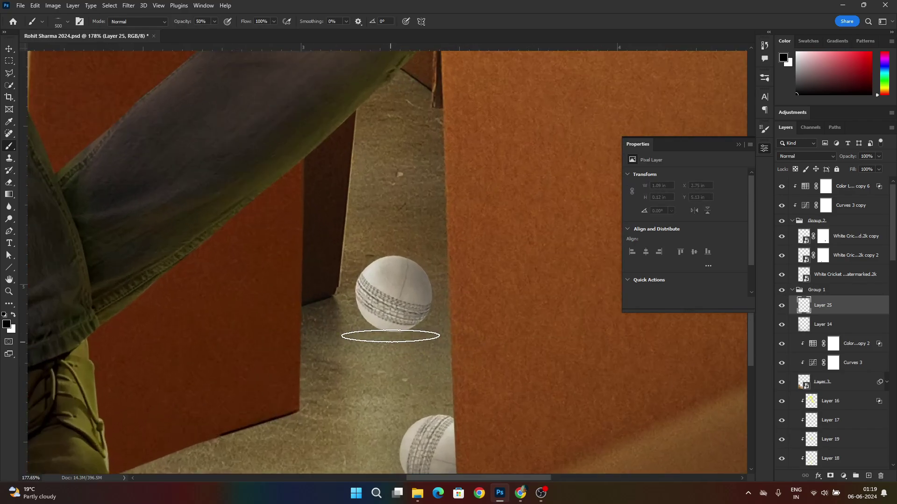
# Step: Move the ball's shadow layer to the top of the layer stack and nudge the shadow into place beneath the ball
pyautogui.moveTo(832, 307); pyautogui.dragTo(833, 177)
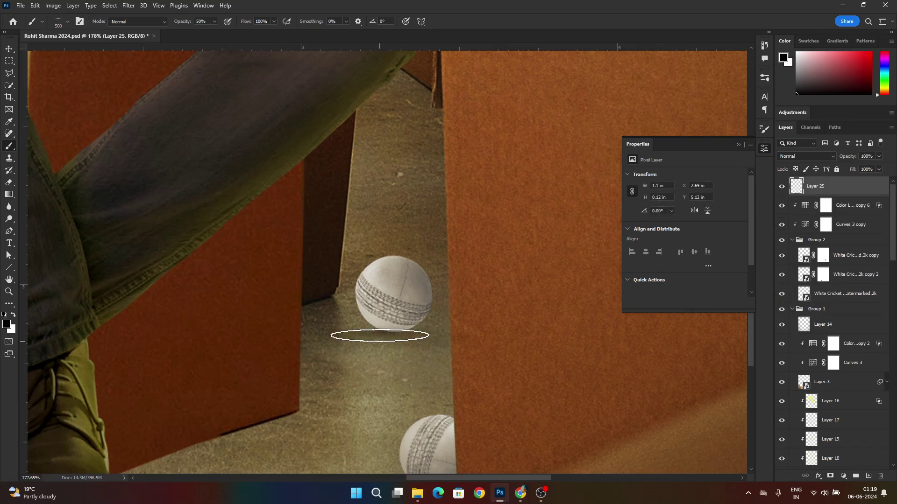
pyautogui.press('v')
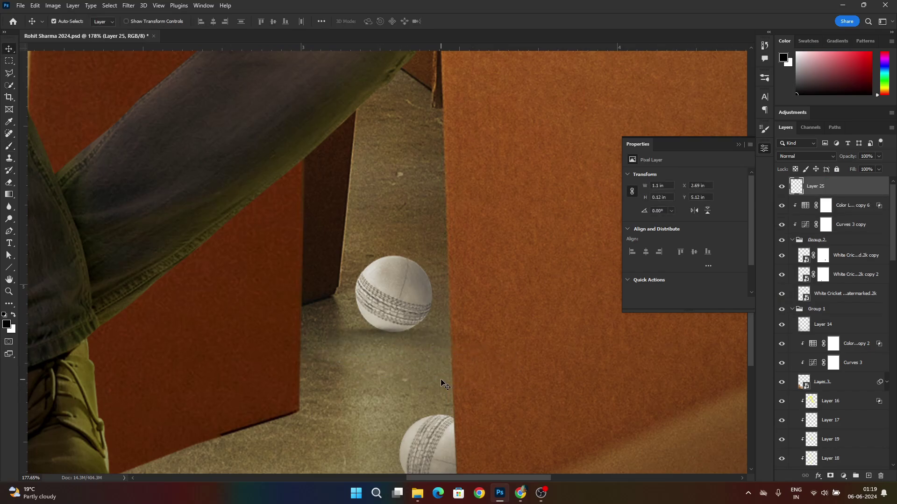
# Step: Paint a soft black shadow under the cricket ball at the edge of the front orange box and nudge it into contact
pyautogui.hotkey('ctrl', '0')
pyautogui.scroll(2, 410, 458)
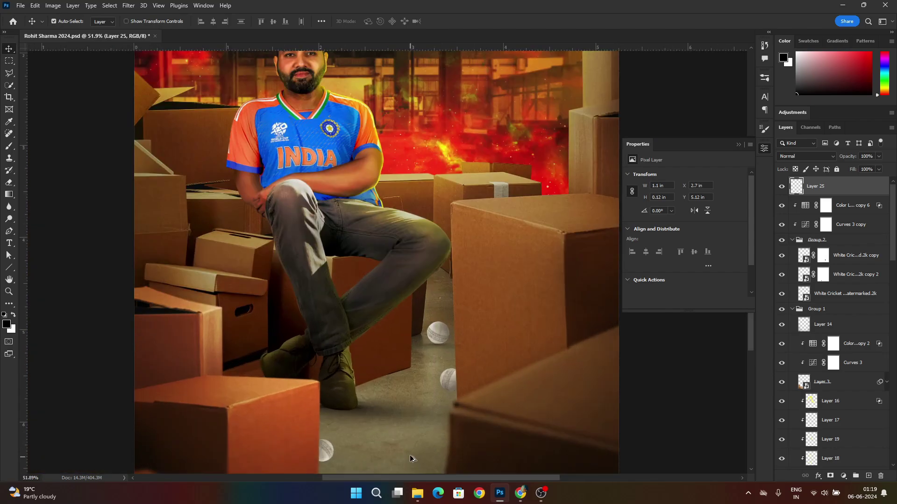
pyautogui.scroll(2, 351, 462)
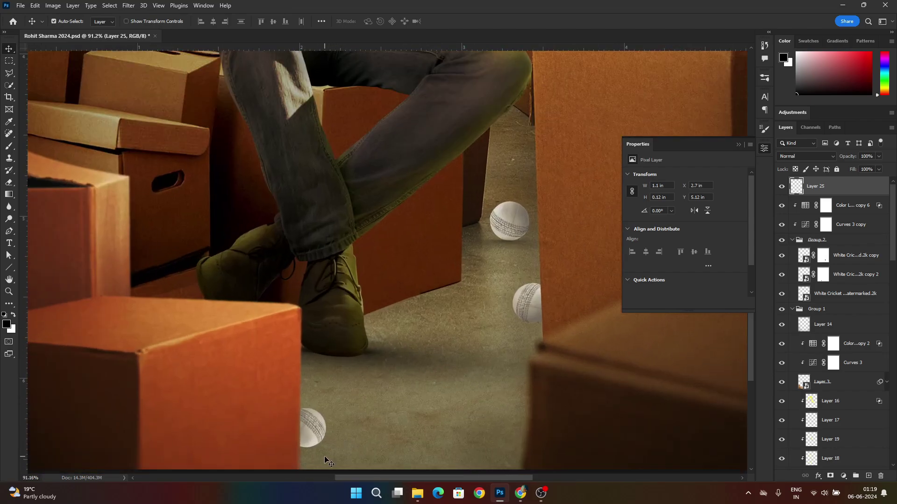
pyautogui.press('b')
pyautogui.scroll(2, 352, 462)
pyautogui.scroll(2, 316, 418)
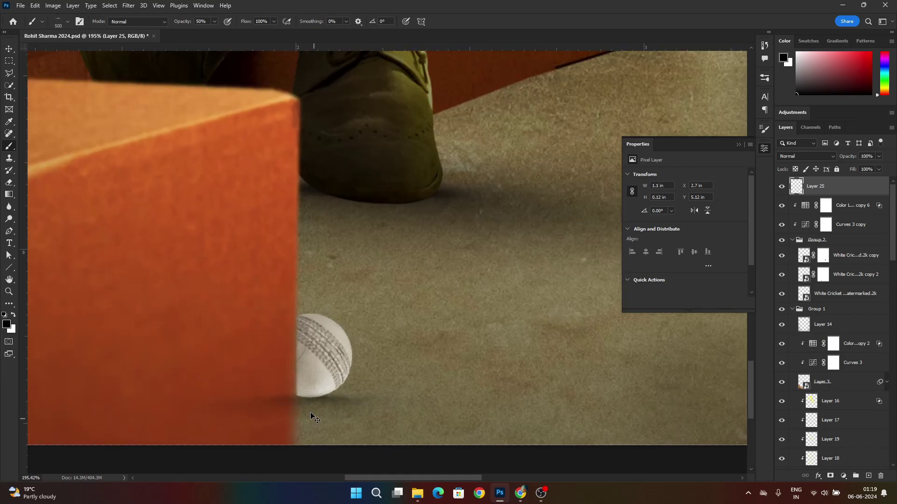
pyautogui.click(309, 401)
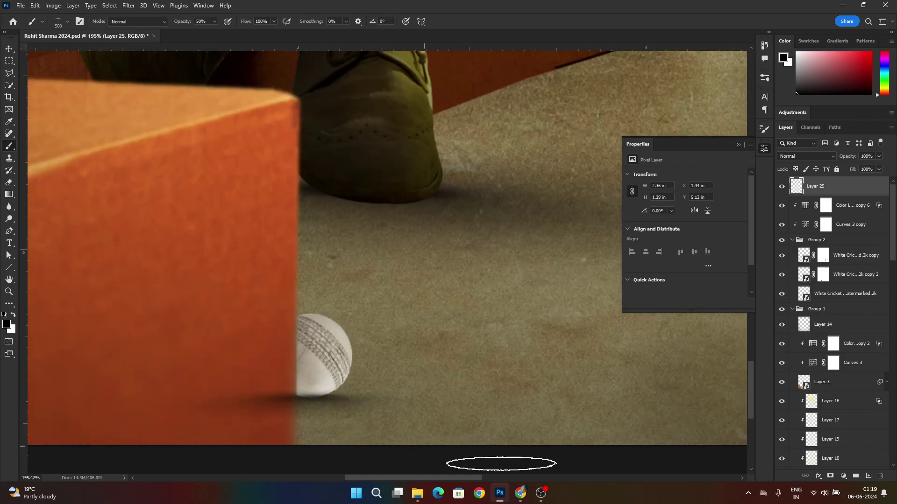
pyautogui.press('v')
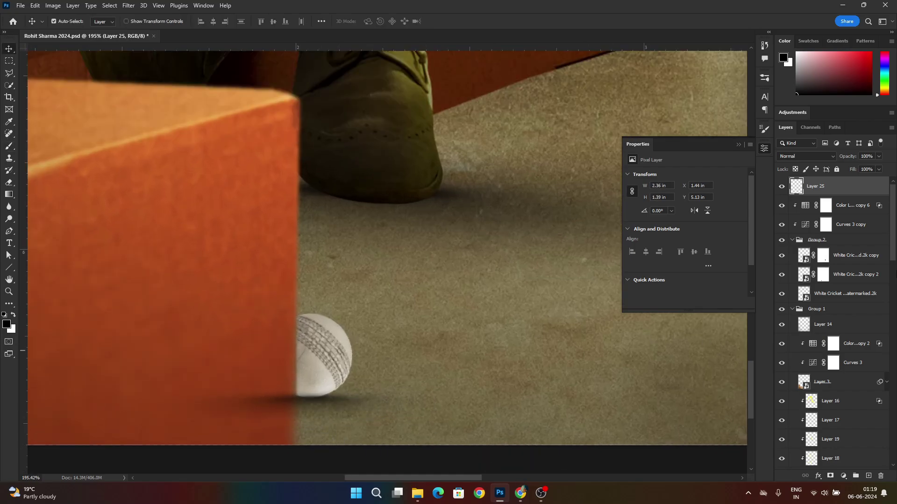
# Step: Mask the shadow layer with the front ball's mask shape, and erase the leftover shadow on the orange box with a size-50 eraser
pyautogui.keyDown('ctrl'); pyautogui.click(822, 279); pyautogui.keyUp('ctrl')
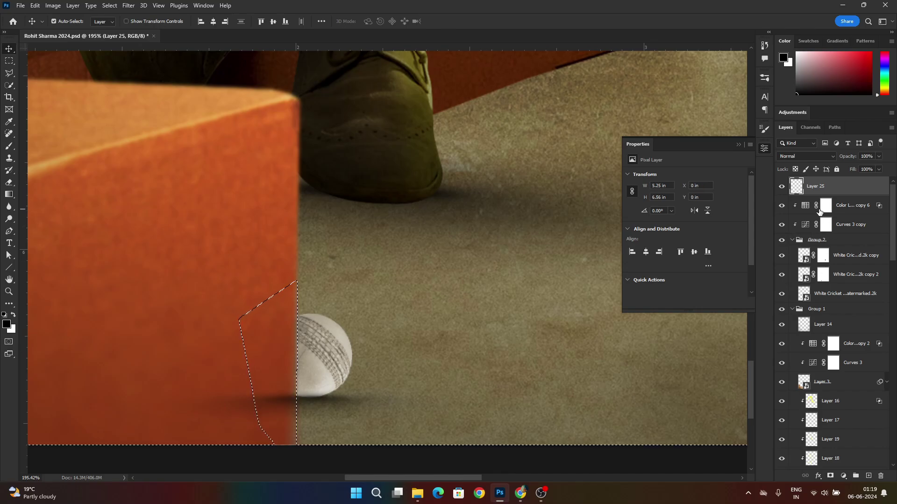
pyautogui.click(830, 475)
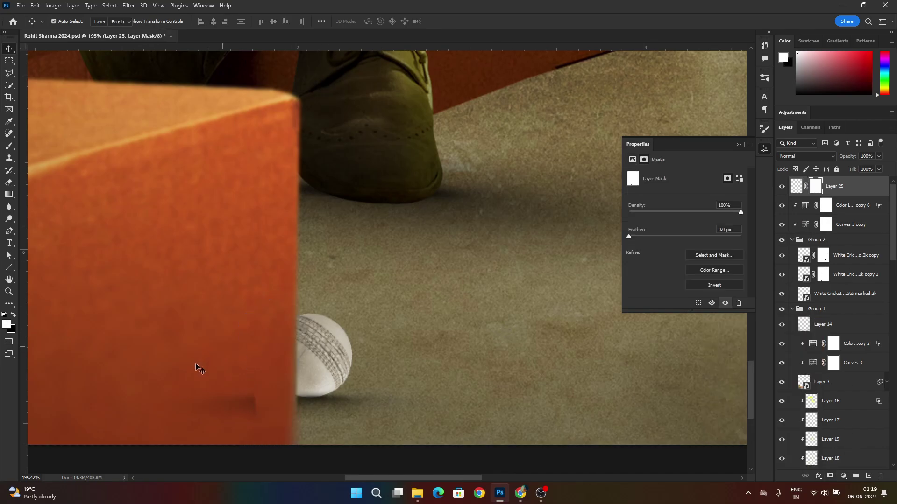
pyautogui.press('e')
pyautogui.press('[')
pyautogui.press('[')
pyautogui.press('[')
pyautogui.press('[')
pyautogui.press('[')
pyautogui.press('[')
pyautogui.press('[')
pyautogui.press('[')
pyautogui.press('[')
pyautogui.press('[')
pyautogui.press('[')
pyautogui.press('[')
pyautogui.press('[')
pyautogui.press('[')
pyautogui.press('[')
pyautogui.press('[')
pyautogui.press('[')
pyautogui.press('[')
pyautogui.press('[')
pyautogui.press('[')
pyautogui.moveTo(250, 417); pyautogui.dragTo(222, 418)
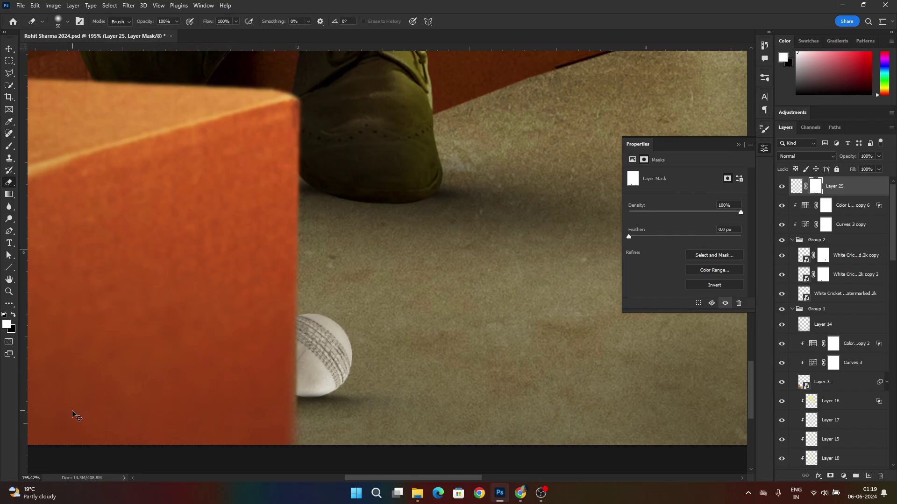
# Step: On a new layer above the Color Lookup adjustment, paint a soft black shadow at 50% opacity under the ball half hidden by the tall box
pyautogui.hotkey('ctrl', '0')
pyautogui.scroll(4, 460, 402)
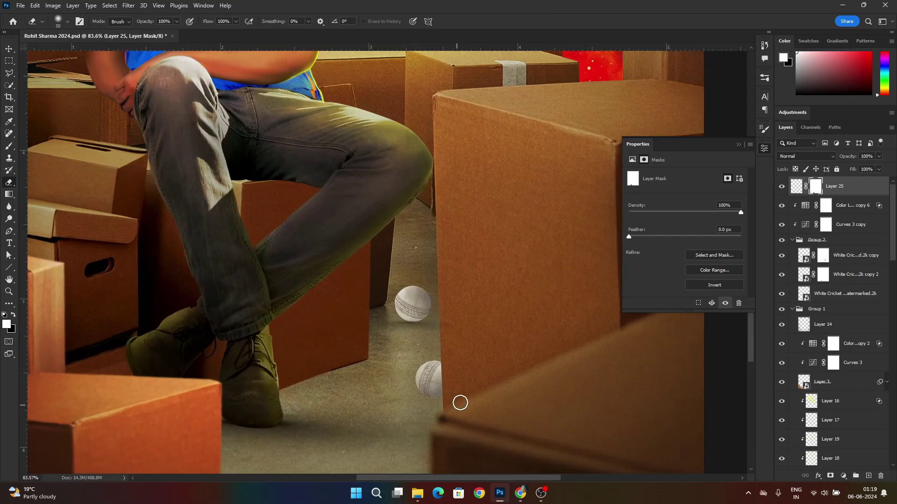
pyautogui.click(842, 209)
pyautogui.hotkey('ctrl', 'shift', 'alt', 'n')
pyautogui.press('b')
pyautogui.press('x')
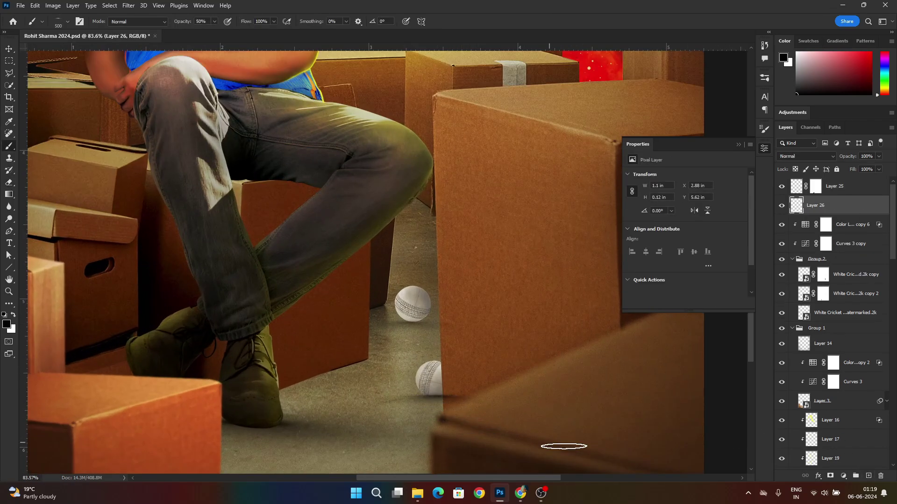
pyautogui.scroll(4, 460, 409)
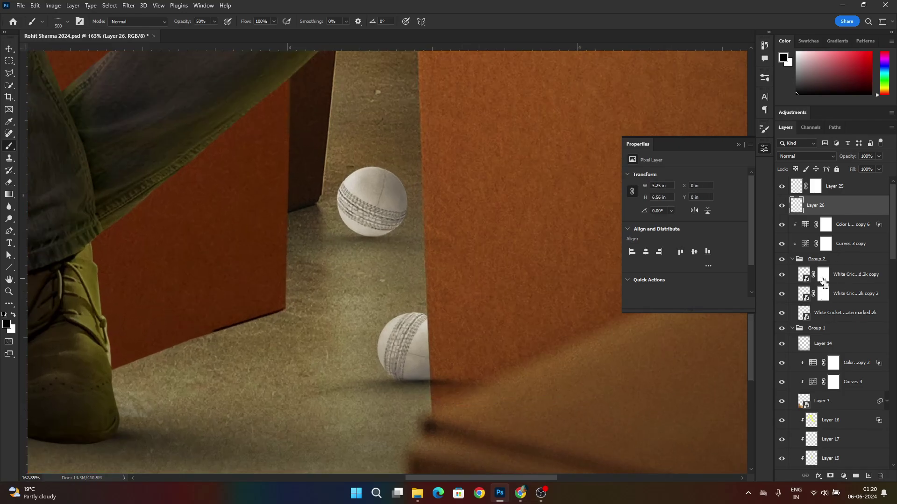
# Step: Mask Layer 26 with the inverted selection so the lower ball's shadow is hidden over the large box
pyautogui.click(831, 476)
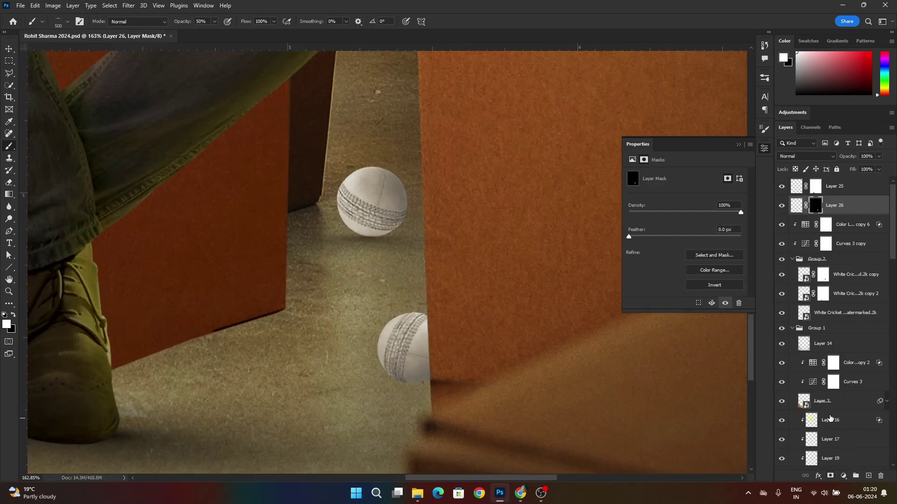
pyautogui.press('e')
pyautogui.hotkey('ctrl', 'z')
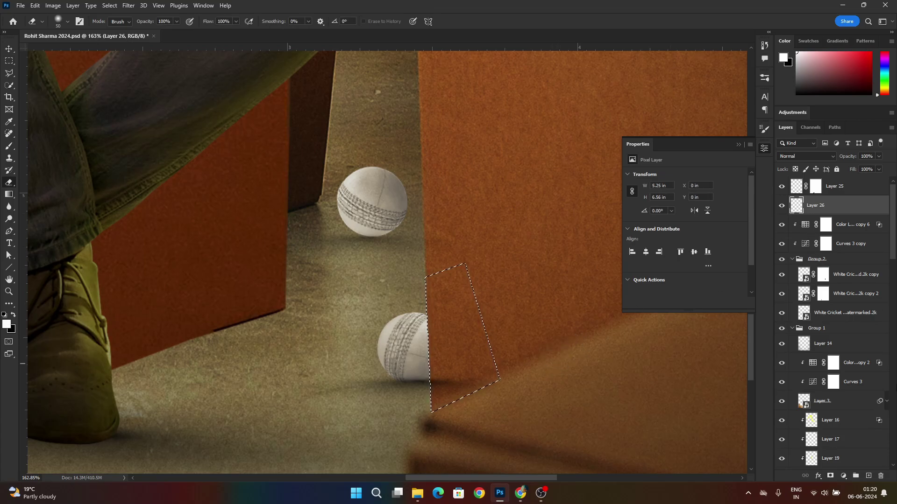
pyautogui.click(831, 476)
pyautogui.scroll(-10, 464, 344)
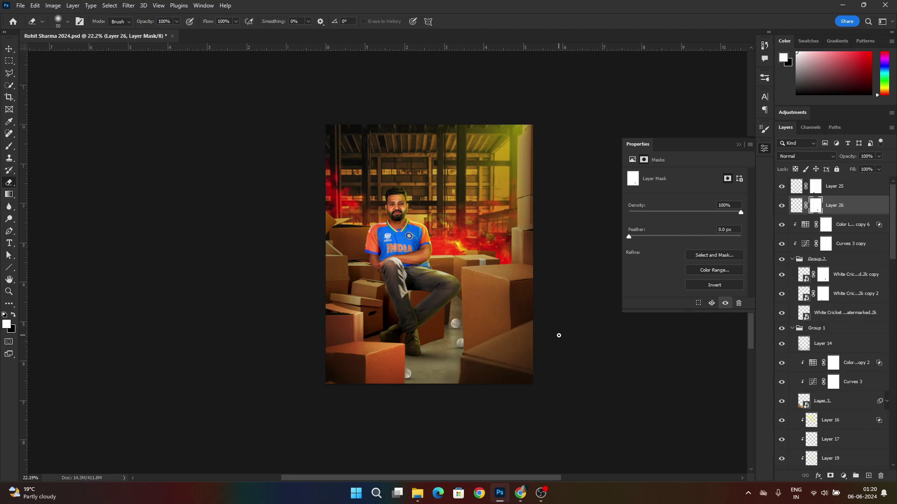
# Step: Create a new layer at the top of Group 2 for shading the cricket balls
pyautogui.scroll(3, 551, 327)
pyautogui.scroll(6, 287, 327)
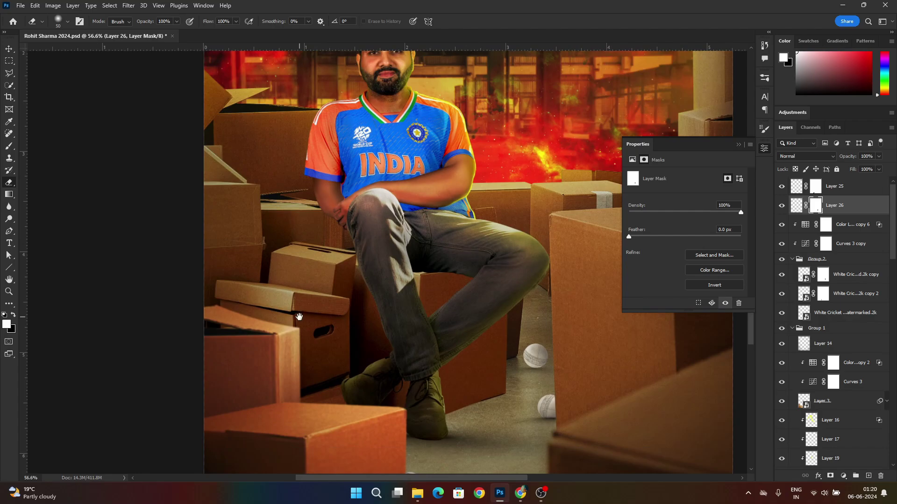
pyautogui.moveTo(299, 317); pyautogui.dragTo(281, 319)
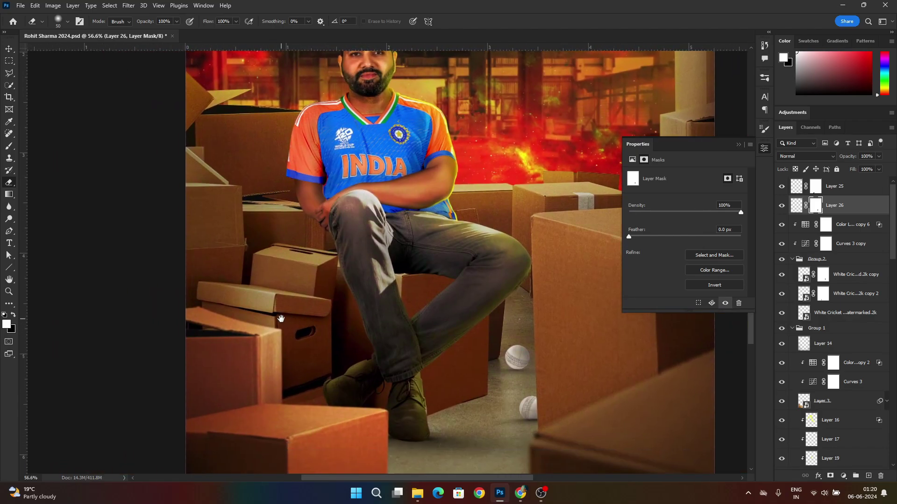
pyautogui.scroll(-4, 291, 314)
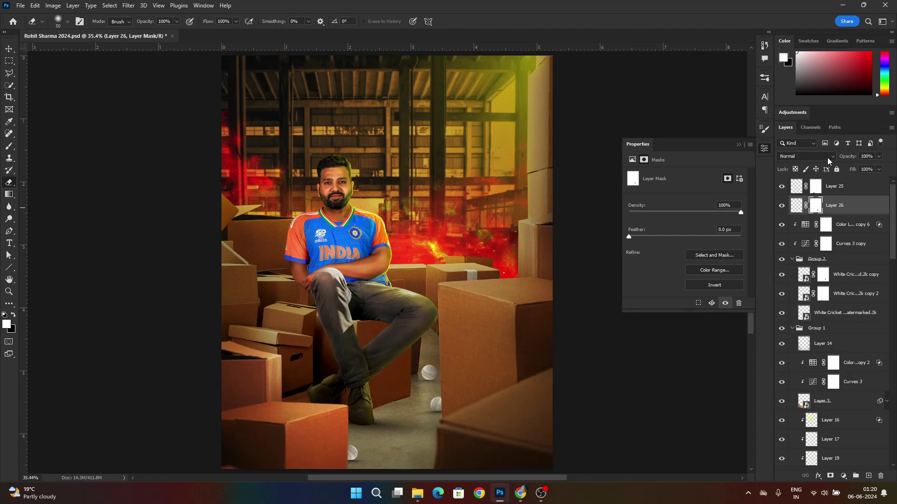
pyautogui.scroll(12, 467, 404)
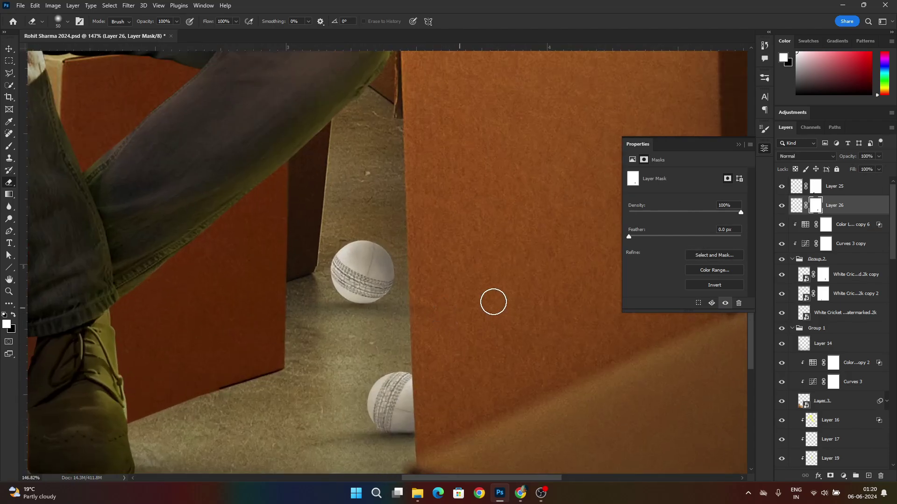
pyautogui.click(815, 187)
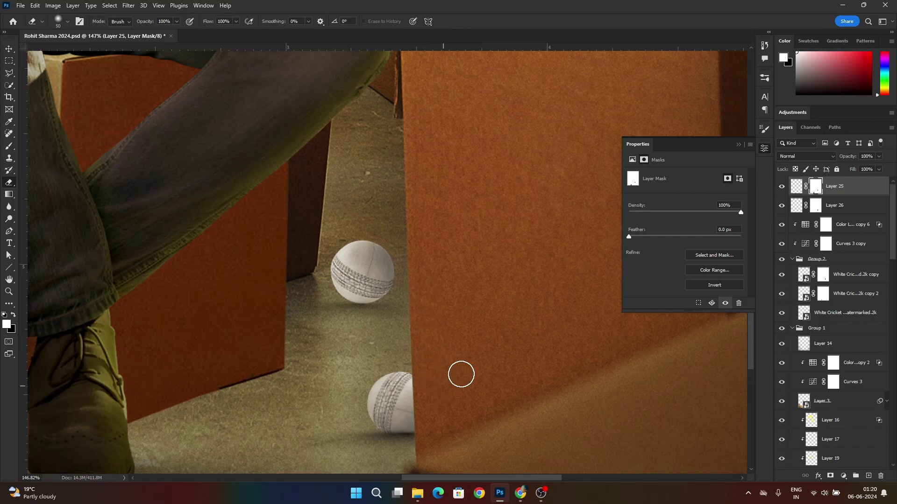
pyautogui.click(830, 260)
pyautogui.hotkey('ctrl', 'shift', 'alt', 'n')
pyautogui.press('b')
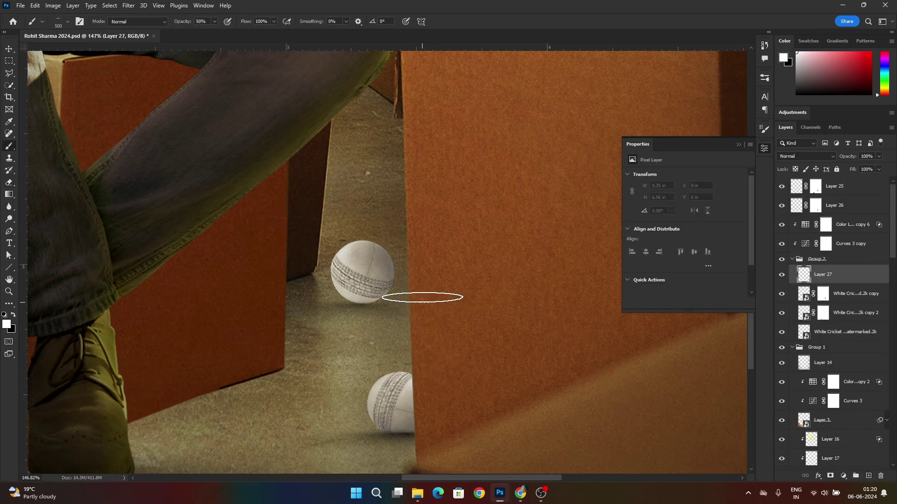
# Step: Set up a soft round black brush at 90 px with 20% opacity
pyautogui.click(67, 21)
pyautogui.click(484, 4)
pyautogui.press('[')
pyautogui.press('[')
pyautogui.press('[')
pyautogui.press('[')
pyautogui.press('[')
pyautogui.press('[')
pyautogui.press('[')
pyautogui.press('[')
pyautogui.press('[')
pyautogui.press('[')
pyautogui.press('[')
pyautogui.press('[')
pyautogui.press('2')
# Step: Undo the trial stroke, move Layer 27 out of Group 2 and clip it directly above the group
pyautogui.moveTo(394, 252); pyautogui.dragTo(319, 314)
pyautogui.hotkey('ctrl', 'z')
pyautogui.moveTo(838, 271); pyautogui.dragTo(836, 253)
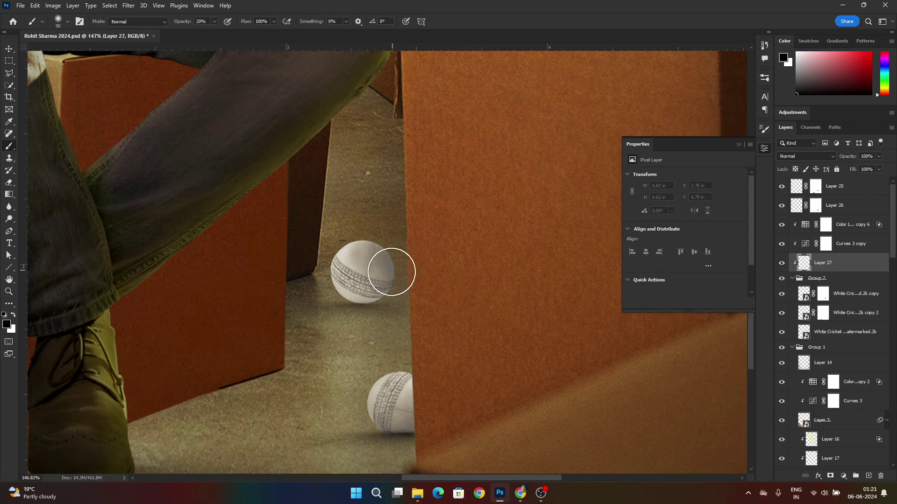
# Step: Paint soft dark shading over the edges of the three cricket balls on the floor using Layer 27
pyautogui.moveTo(420, 271); pyautogui.dragTo(381, 326)
pyautogui.scroll(-4, 412, 329)
pyautogui.scroll(2, 413, 329)
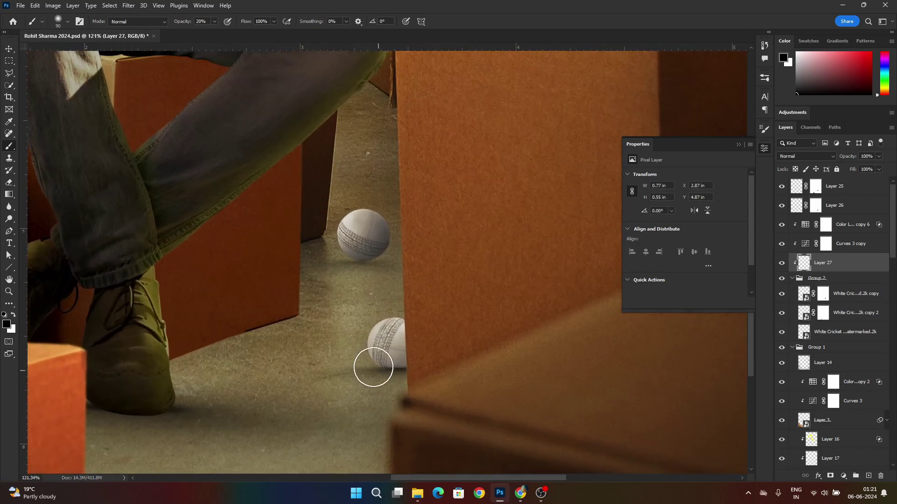
pyautogui.moveTo(372, 369)
pyautogui.mouseDown()
pyautogui.moveTo(460, 390)
pyautogui.moveTo(433, 344)
pyautogui.mouseUp()
pyautogui.moveTo(375, 395); pyautogui.dragTo(538, 186)
pyautogui.moveTo(233, 280)
pyautogui.mouseDown()
pyautogui.moveTo(247, 295)
pyautogui.moveTo(355, 337)
pyautogui.mouseUp()
pyautogui.scroll(-5, 383, 349)
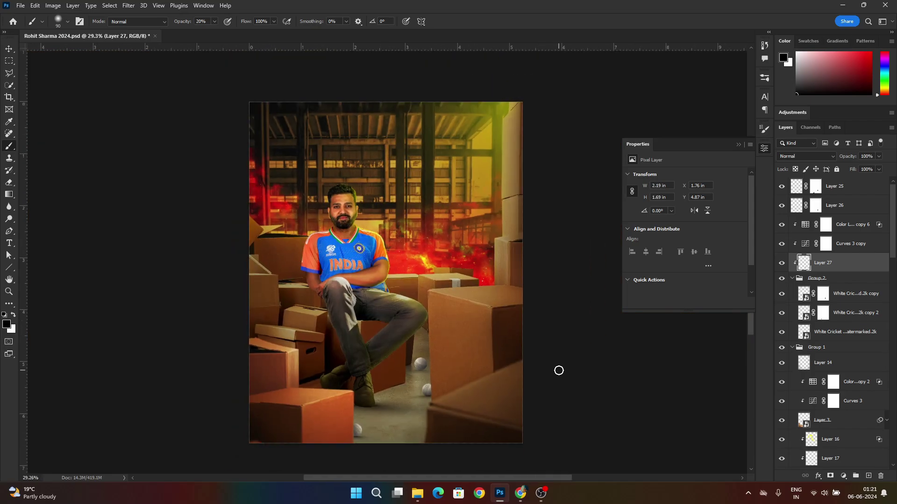
pyautogui.scroll(1, 559, 371)
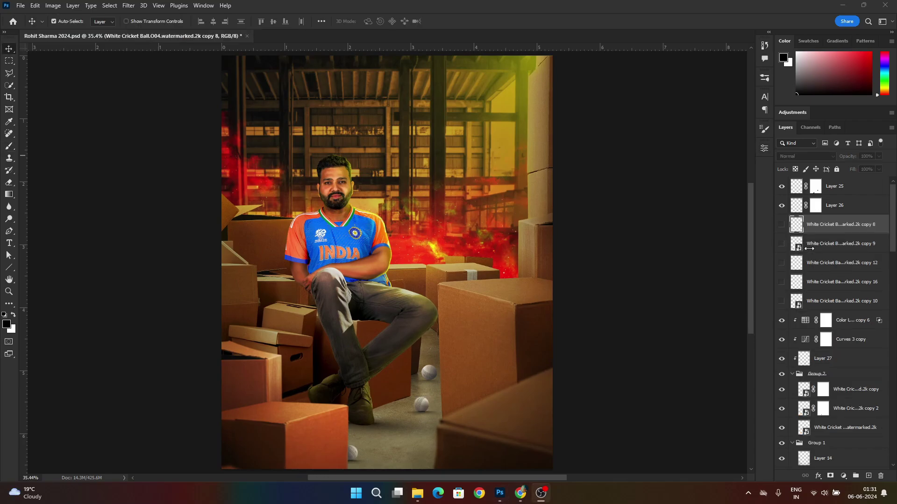
# Step: Show the five hidden white cricket ball layers, from copy 10 up to copy 8, over the front box
pyautogui.scroll(7, 330, 365)
pyautogui.moveTo(320, 391); pyautogui.dragTo(389, 224)
pyautogui.scroll(6, 246, 318)
pyautogui.moveTo(326, 297); pyautogui.dragTo(275, 312)
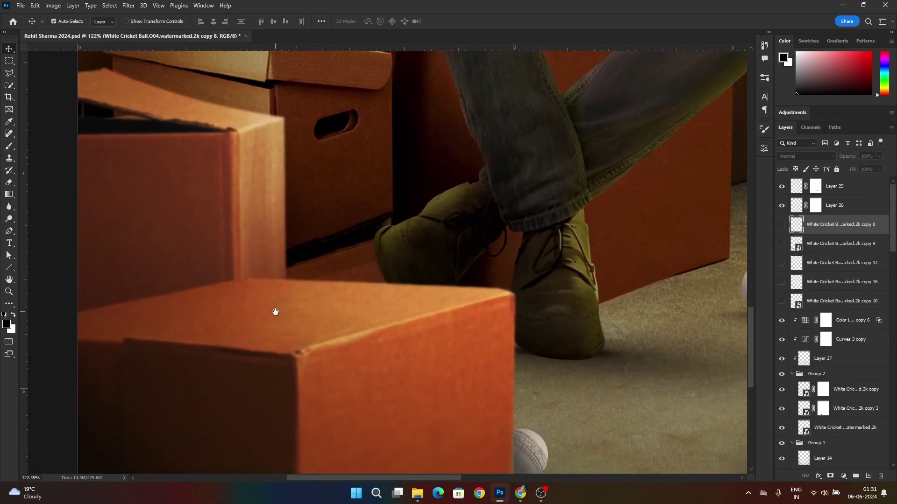
pyautogui.hotkey('ctrl', '0')
pyautogui.scroll(11, 303, 431)
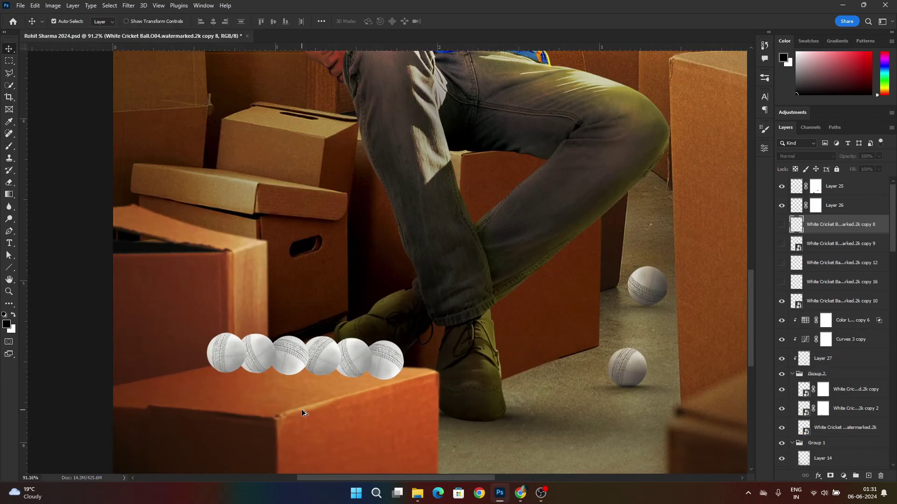
pyautogui.moveTo(327, 407); pyautogui.dragTo(329, 370)
pyautogui.moveTo(781, 282); pyautogui.dragTo(780, 228)
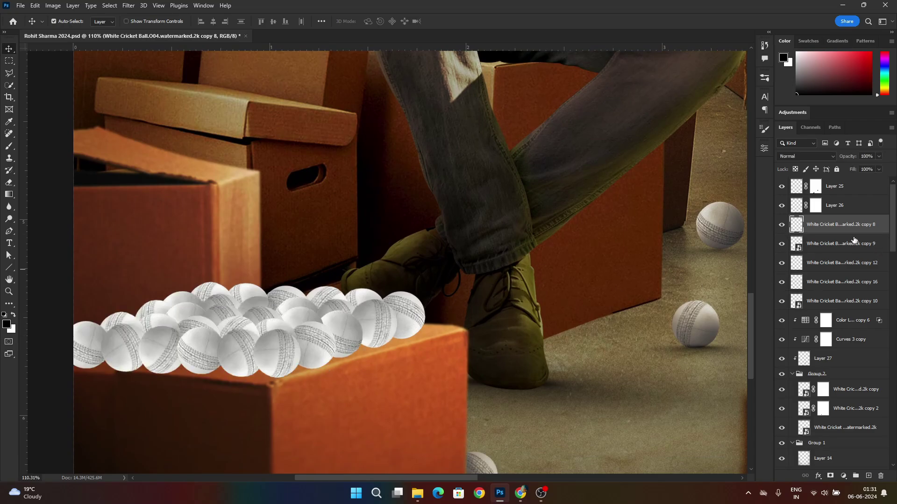
# Step: Fine-tune the placement of the cricket ball rows on top of the front box
pyautogui.keyDown('shift'); pyautogui.click(832, 301); pyautogui.keyUp('shift')
pyautogui.click(430, 326)
pyautogui.moveTo(412, 318); pyautogui.dragTo(357, 336)
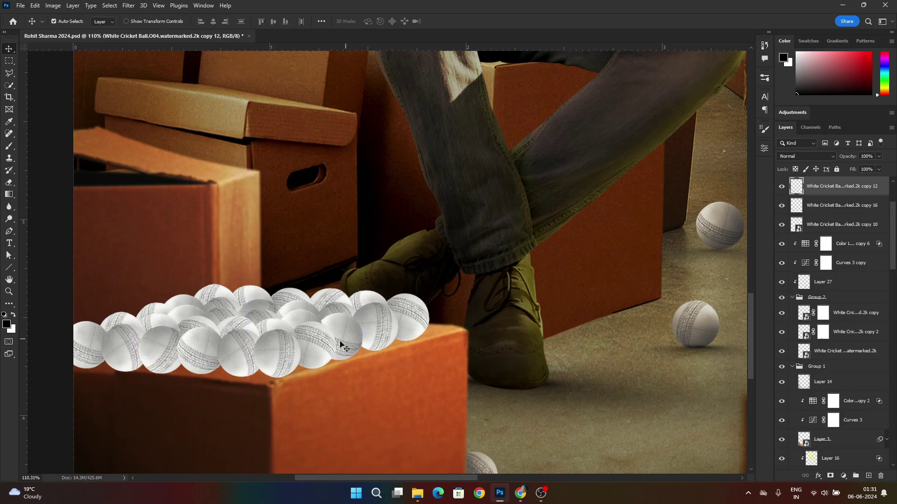
pyautogui.click(294, 355)
pyautogui.moveTo(294, 354); pyautogui.dragTo(413, 324)
# Step: Nudge the rear row of balls, the copy 10 layer, slightly inward from the box's right edge
pyautogui.scroll(-5, 453, 329)
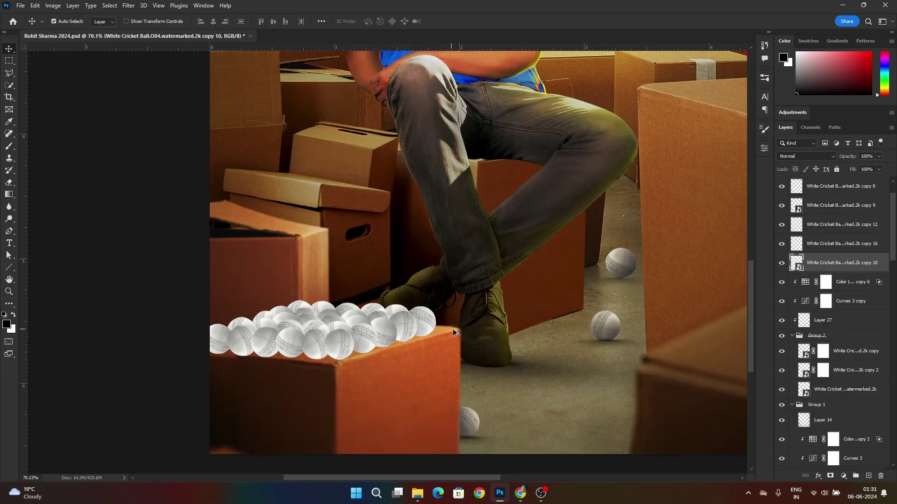
pyautogui.scroll(4, 446, 332)
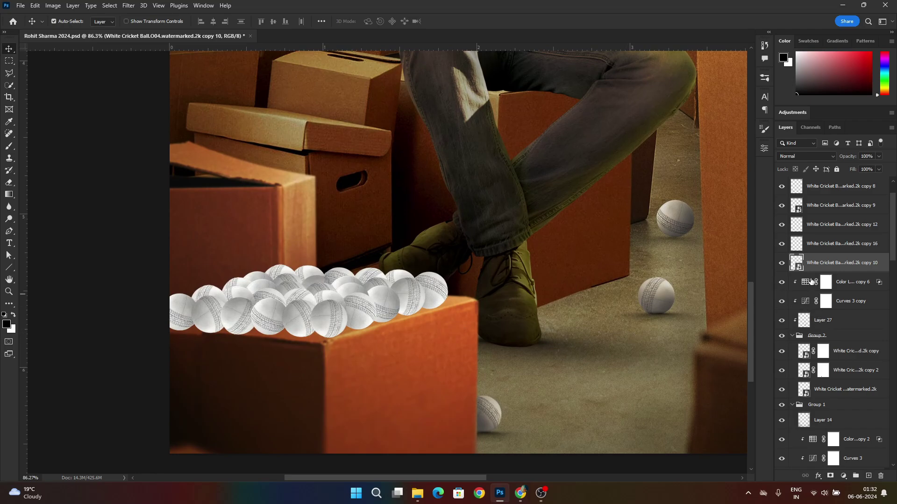
pyautogui.scroll(2, 810, 282)
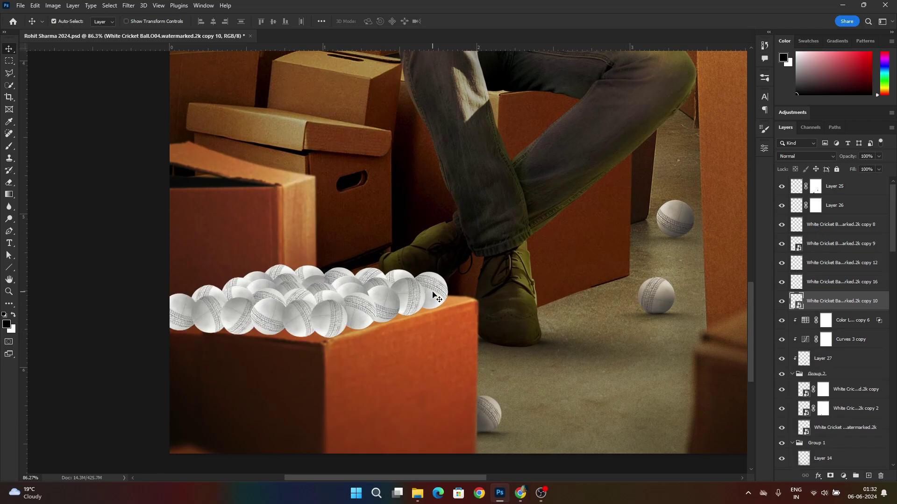
pyautogui.moveTo(433, 293); pyautogui.dragTo(421, 292)
# Step: Group the five white cricket ball layers from copy 8 down to copy 10
pyautogui.scroll(-3, 493, 304)
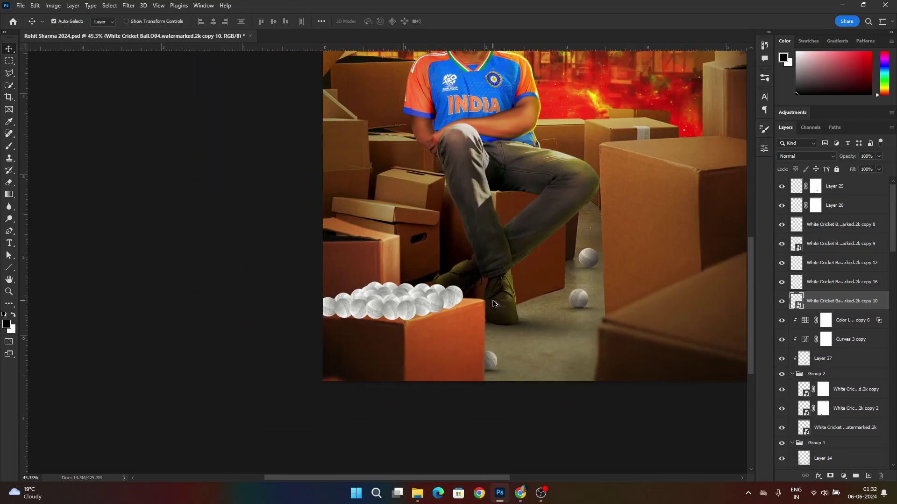
pyautogui.scroll(-3, 493, 301)
pyautogui.scroll(3, 469, 302)
pyautogui.scroll(-1, 551, 315)
pyautogui.scroll(-3, 475, 321)
pyautogui.scroll(3, 477, 316)
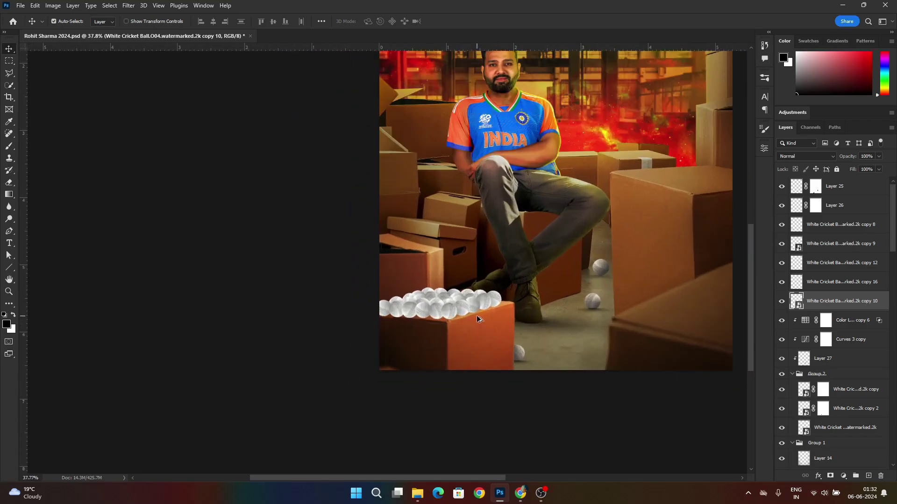
pyautogui.scroll(2, 477, 319)
pyautogui.keyDown('shift'); pyautogui.click(831, 231); pyautogui.keyUp('shift')
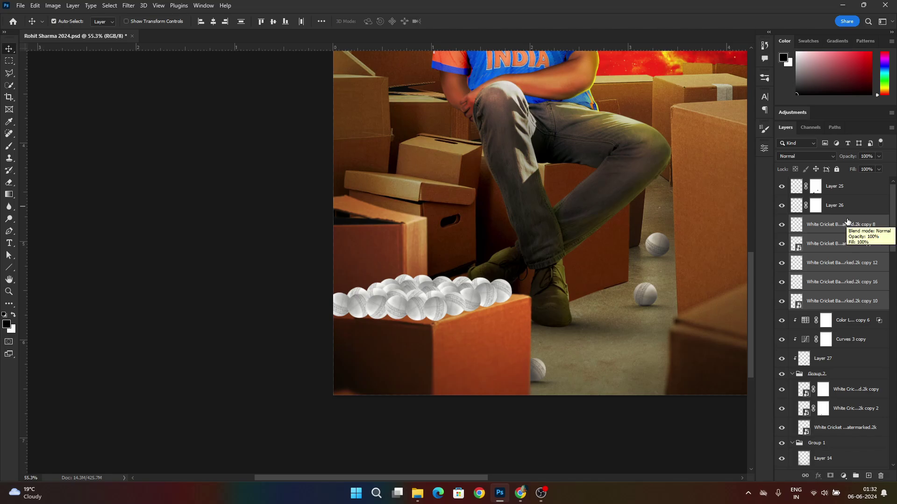
pyautogui.hotkey('ctrl', 'g')
# Step: Darken Group 3 with a clipped Exposure adjustment set to -1.39, then compare the group's visibility
pyautogui.click(843, 476)
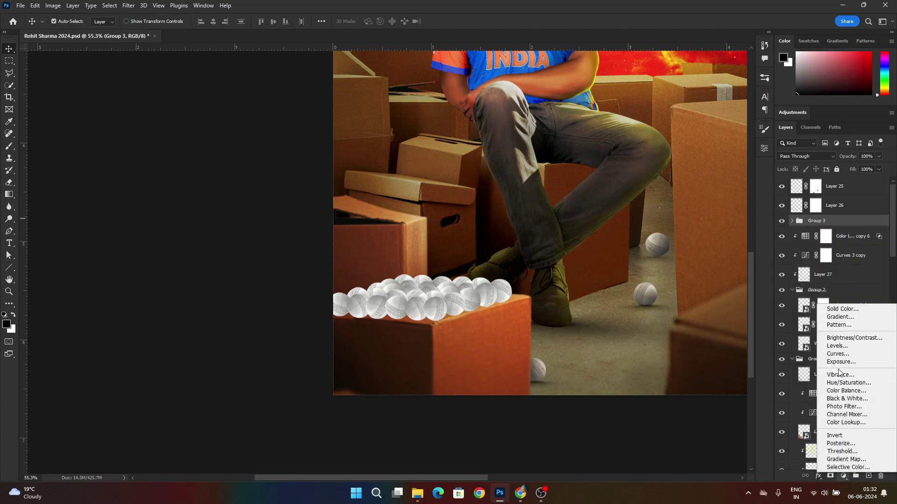
pyautogui.click(819, 347)
pyautogui.moveTo(684, 198); pyautogui.dragTo(674, 198)
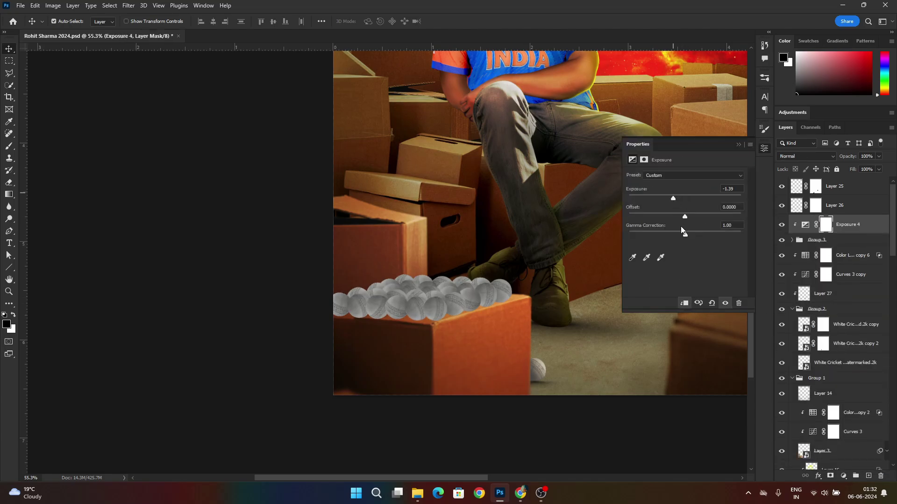
pyautogui.moveTo(685, 235); pyautogui.dragTo(685, 237)
pyautogui.click(738, 145)
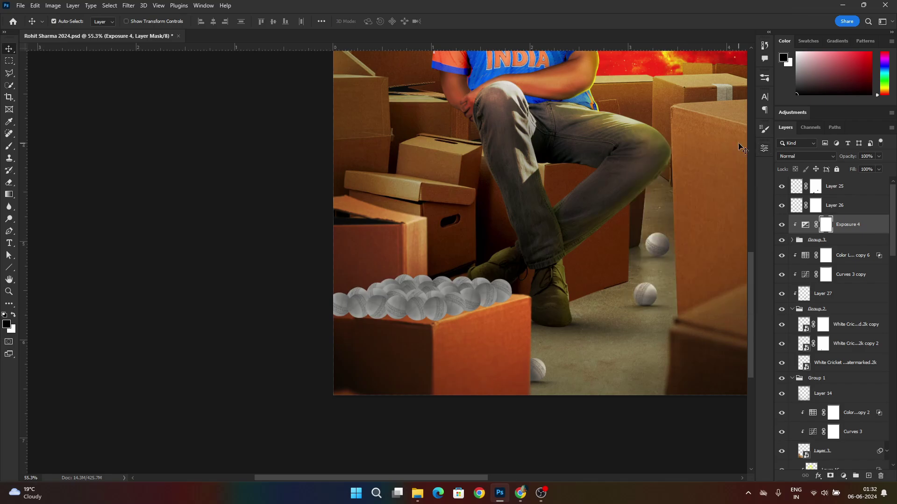
pyautogui.click(781, 240)
pyautogui.click(782, 240)
# Step: Add a new layer beneath Group 3 and choose a flat elliptical brush tip at 100% opacity
pyautogui.click(835, 255)
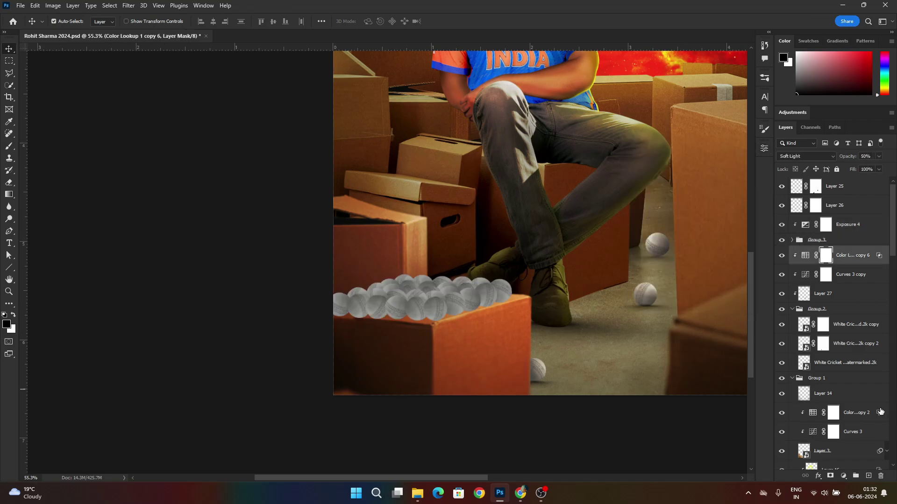
pyautogui.click(869, 475)
pyautogui.scroll(10, 430, 324)
pyautogui.click(9, 146)
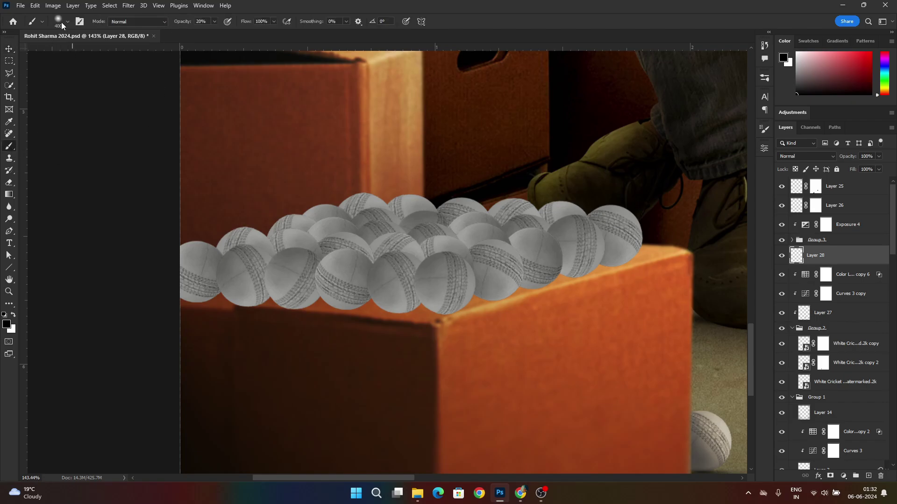
pyautogui.click(62, 22)
pyautogui.doubleClick(180, 247)
pyautogui.press('0')
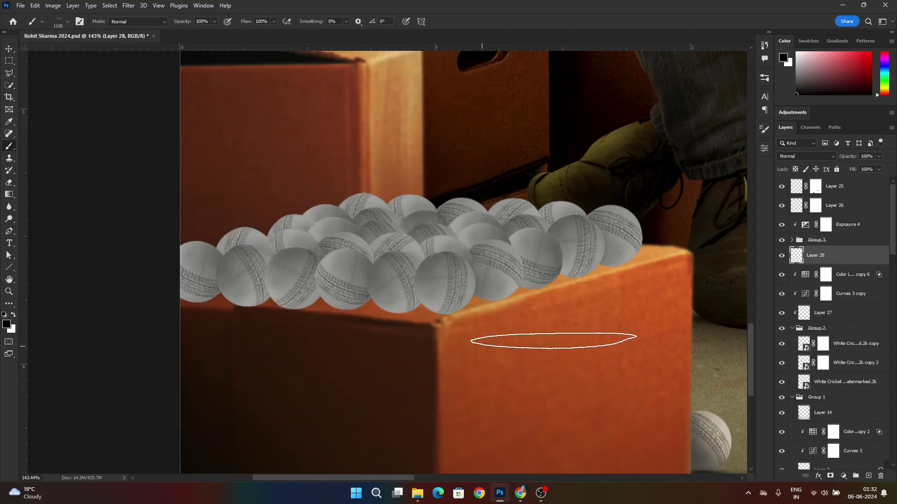
# Step: Reduce the flat brush to 700 px and undo the test shadow stamps on the front box
pyautogui.click(548, 342)
pyautogui.press('[')
pyautogui.press('[')
pyautogui.press('[')
pyautogui.press('[')
pyautogui.press('[')
pyautogui.hotkey('ctrl', 'z')
pyautogui.click(590, 267)
pyautogui.hotkey('ctrl', 'z')
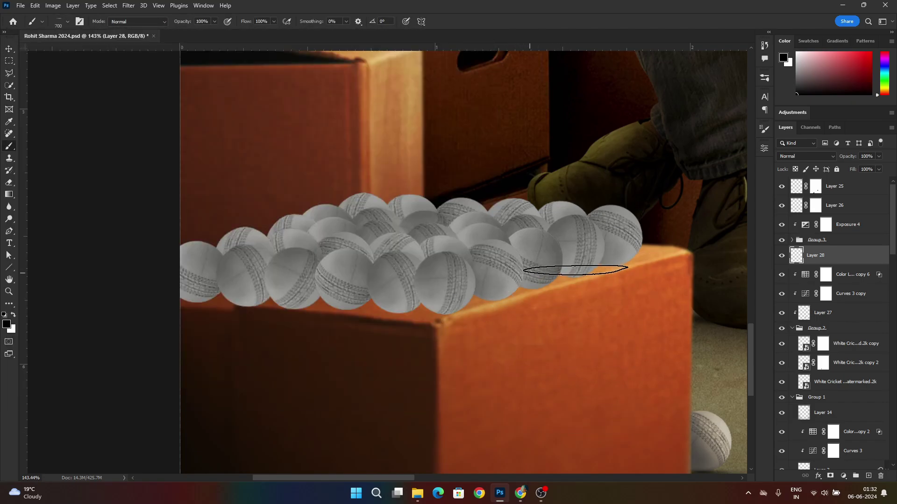
# Step: Paint dark contact shadows beneath the balls on the front box and apply Free Transform to the shadow layer
pyautogui.scroll(-5, 415, 318)
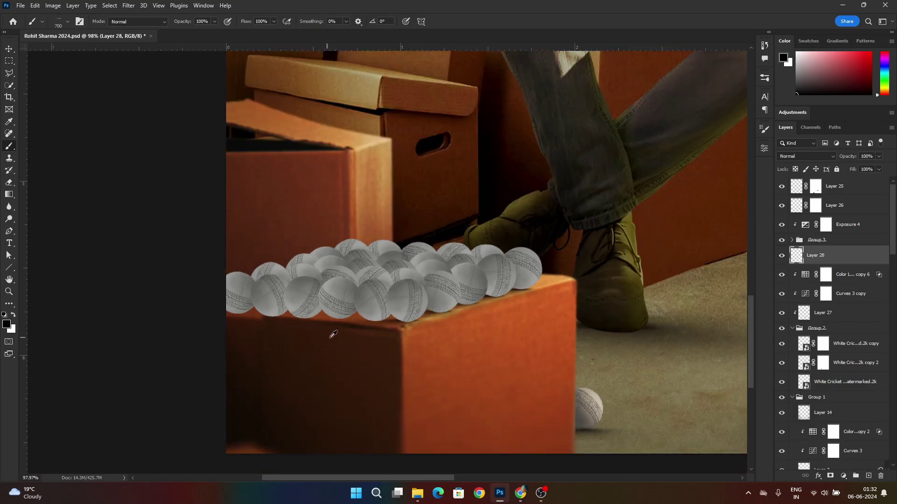
pyautogui.scroll(6, 411, 320)
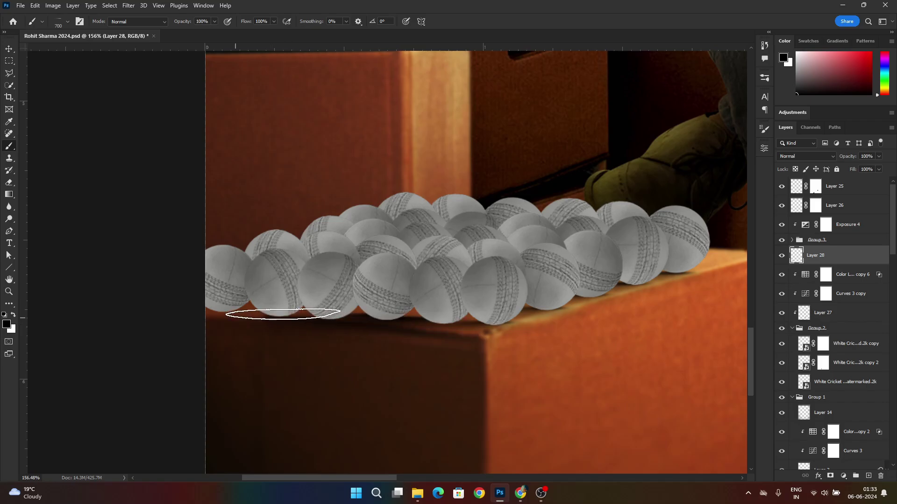
pyautogui.scroll(-3, 409, 341)
pyautogui.scroll(1, 545, 355)
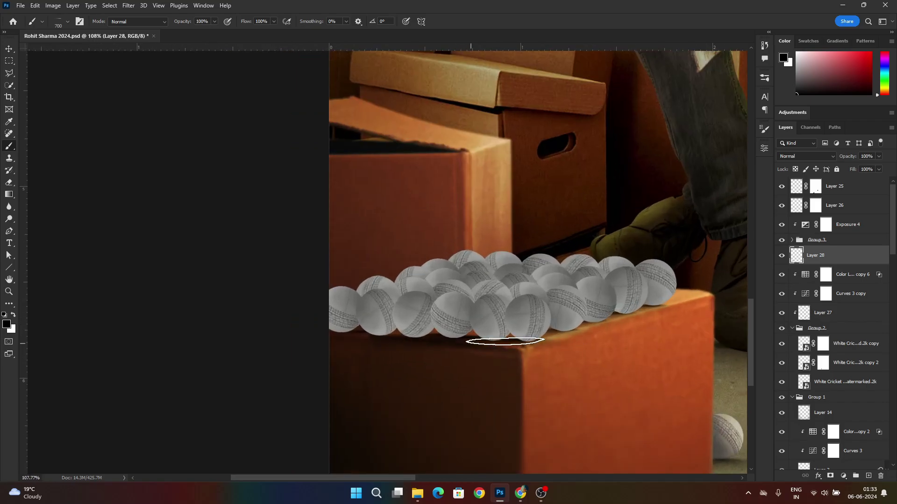
pyautogui.scroll(-4, 547, 344)
pyautogui.scroll(5, 561, 369)
pyautogui.hotkey('ctrl', 't')
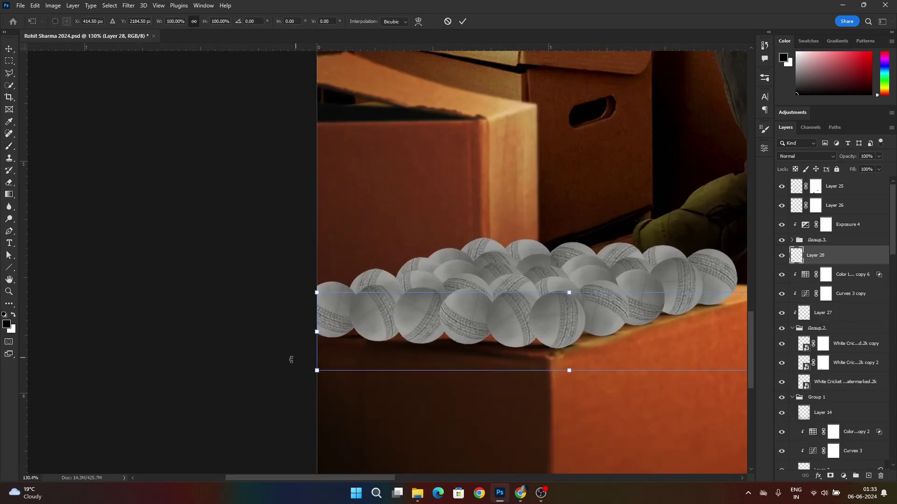
pyautogui.click(464, 22)
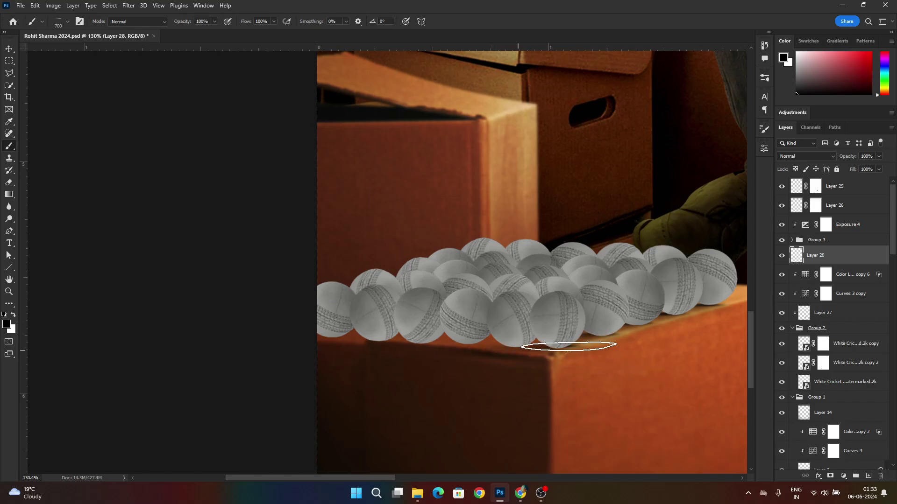
# Step: Add a new layer below Group 3 and choose the Ball Shadow 3 brush at 600 px and 50% opacity
pyautogui.scroll(-3, 566, 341)
pyautogui.click(869, 476)
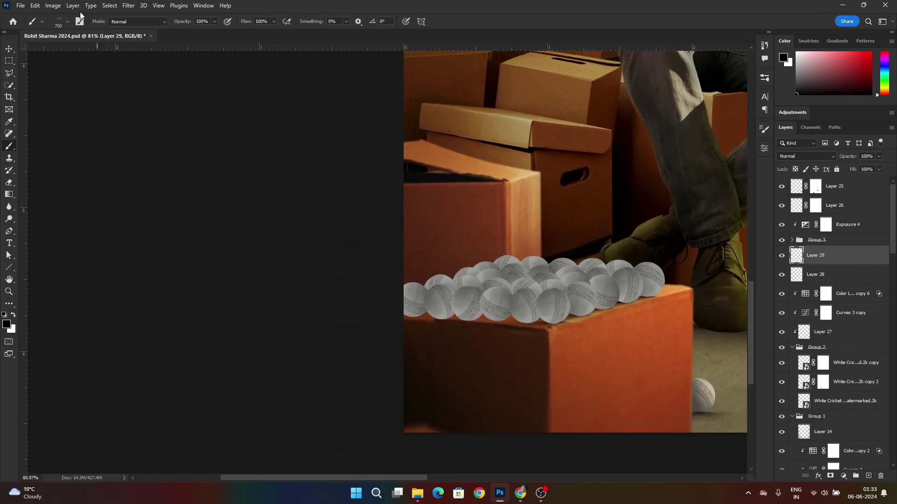
pyautogui.click(68, 21)
pyautogui.doubleClick(248, 244)
pyautogui.scroll(5, 512, 321)
pyautogui.press('[')
pyautogui.press('[')
pyautogui.press('[')
pyautogui.press('[')
pyautogui.press('[')
pyautogui.press('[')
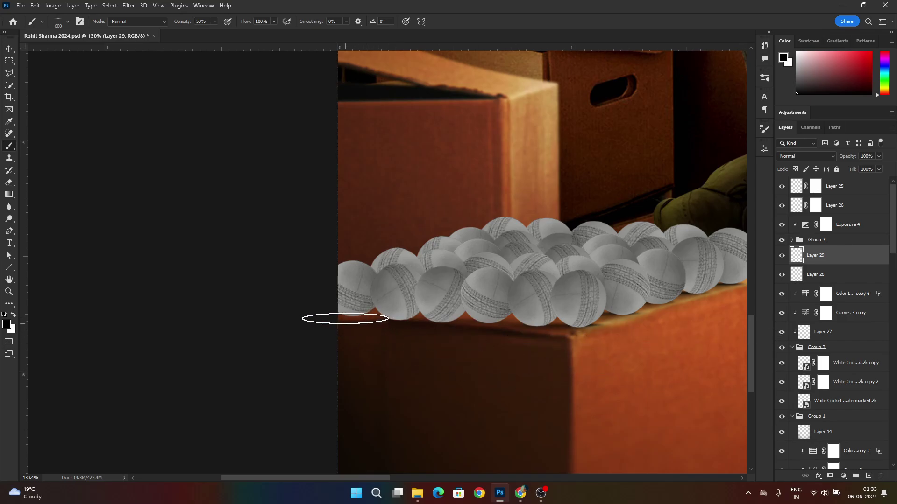
# Step: Paint a soft shadow beneath the front row of balls and move Layer 29 above Exposure 4
pyautogui.moveTo(825, 261); pyautogui.dragTo(838, 216)
pyautogui.press('v')
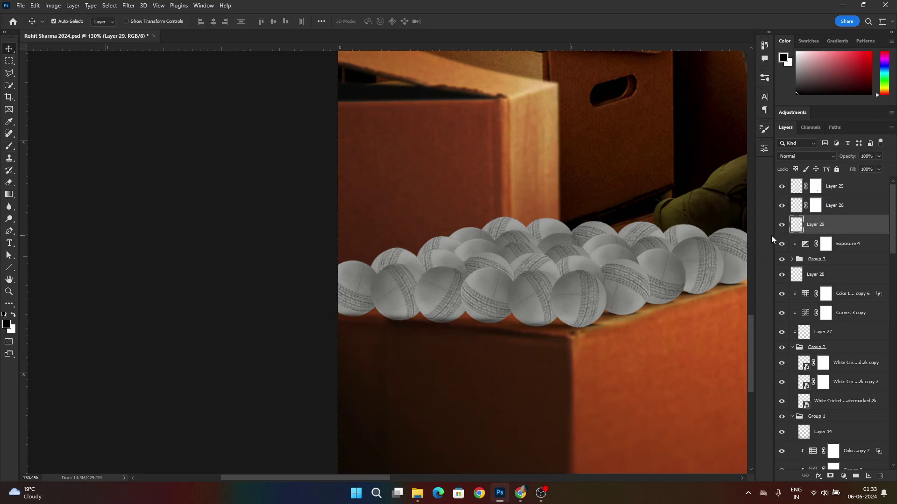
pyautogui.hotkey('ctrl', '0')
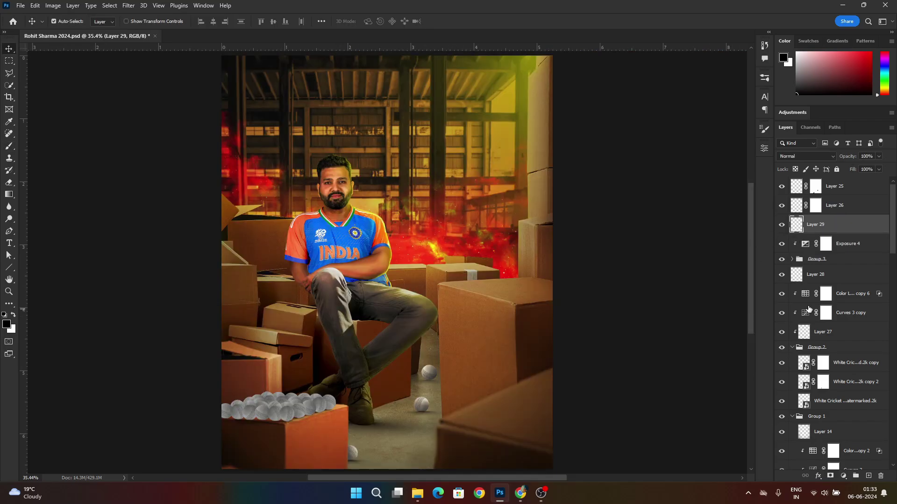
# Step: Select Layer 29, Exposure 4, Group 3 and Layer 28 together and nudge the balls slightly to the right
pyautogui.keyDown('ctrl'); pyautogui.click(846, 244); pyautogui.keyUp('ctrl')
pyautogui.keyDown('ctrl'); pyautogui.click(839, 260); pyautogui.keyUp('ctrl')
pyautogui.keyDown('ctrl'); pyautogui.click(839, 273); pyautogui.keyUp('ctrl')
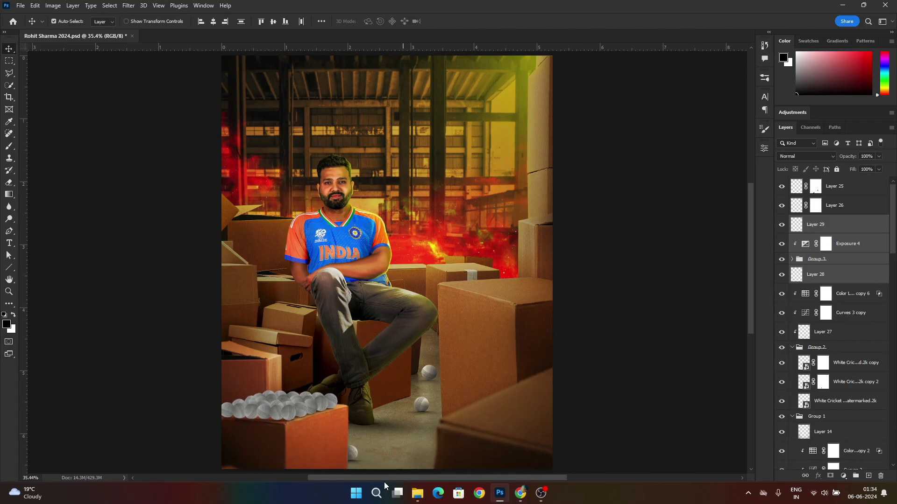
pyautogui.scroll(15, 299, 415)
pyautogui.moveTo(334, 402); pyautogui.dragTo(555, 340)
pyautogui.scroll(-3, 556, 340)
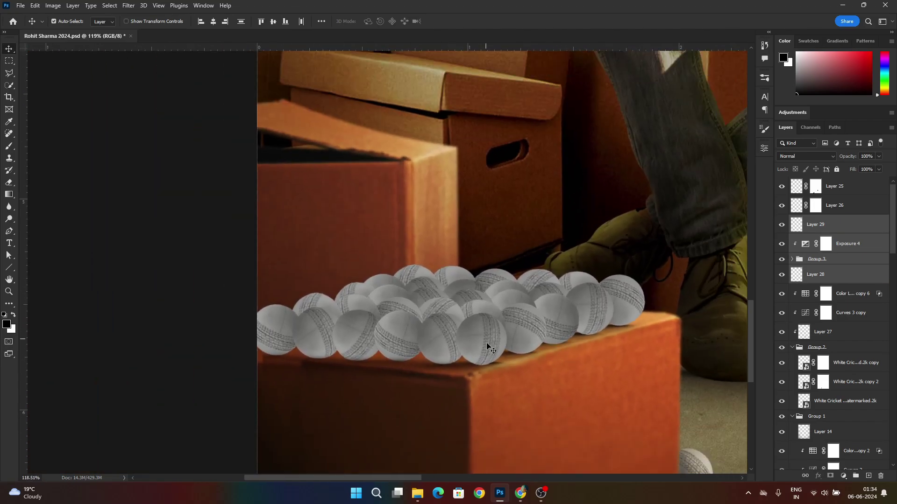
# Step: Add a new layer directly above Exposure 4 and clip it to Group 3
pyautogui.click(846, 260)
pyautogui.click(849, 244)
pyautogui.click(869, 475)
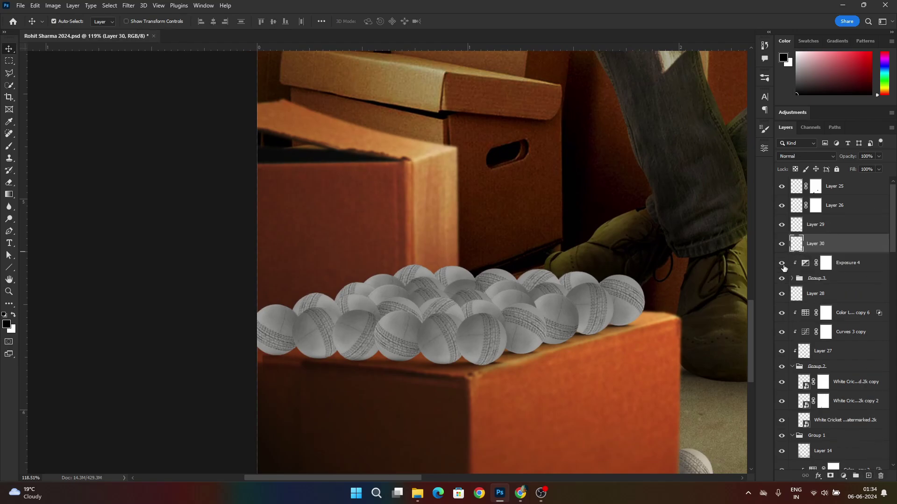
pyautogui.rightClick(850, 250)
pyautogui.click(808, 295)
# Step: Choose a soft round brush at 90 px and 20% opacity and start shading the front balls on Layer 30
pyautogui.click(8, 146)
pyautogui.click(61, 21)
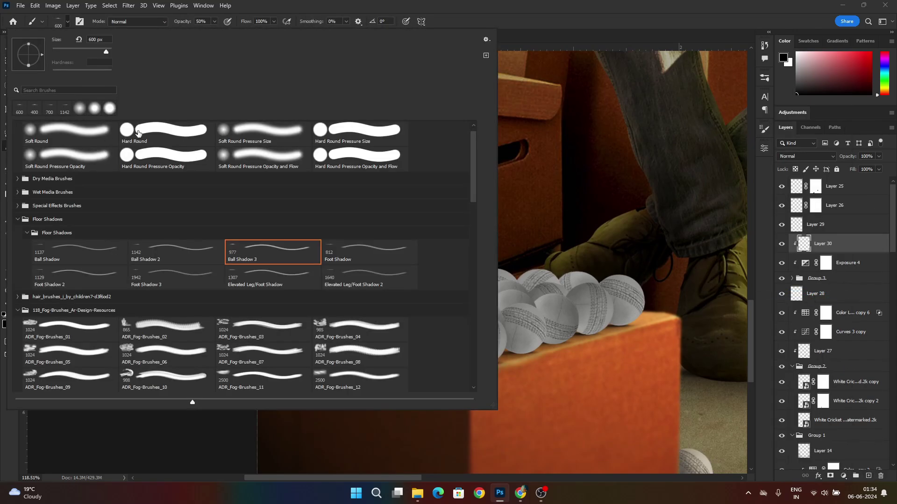
pyautogui.doubleClick(117, 119)
pyautogui.press('2')
pyautogui.press('[')
pyautogui.press('[')
pyautogui.press('[')
pyautogui.press('[')
pyautogui.press('[')
pyautogui.press('[')
pyautogui.press('[')
pyautogui.press('[')
pyautogui.press('[')
pyautogui.press('[')
pyautogui.press('[')
pyautogui.press('[')
pyautogui.press('[')
pyautogui.press('[')
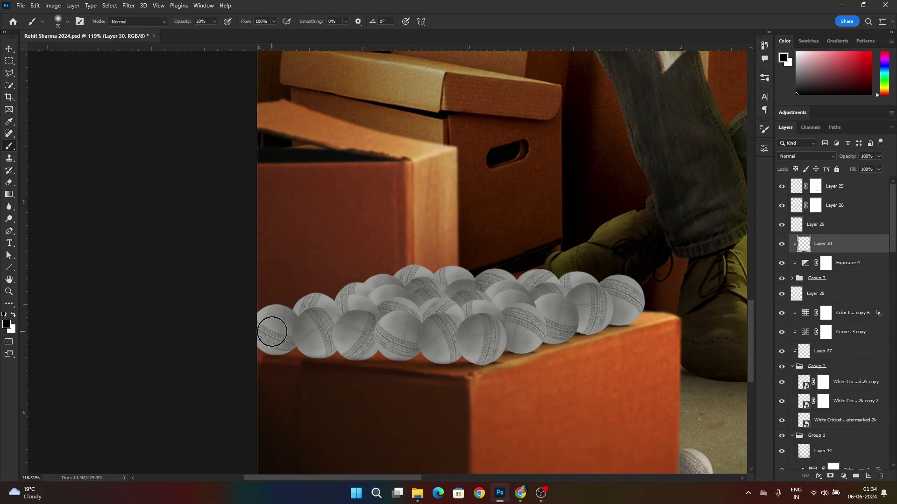
pyautogui.press(']')
pyautogui.press(']')
pyautogui.moveTo(247, 333)
pyautogui.mouseDown()
pyautogui.moveTo(238, 327)
pyautogui.moveTo(262, 360)
pyautogui.moveTo(380, 377)
pyautogui.mouseUp()
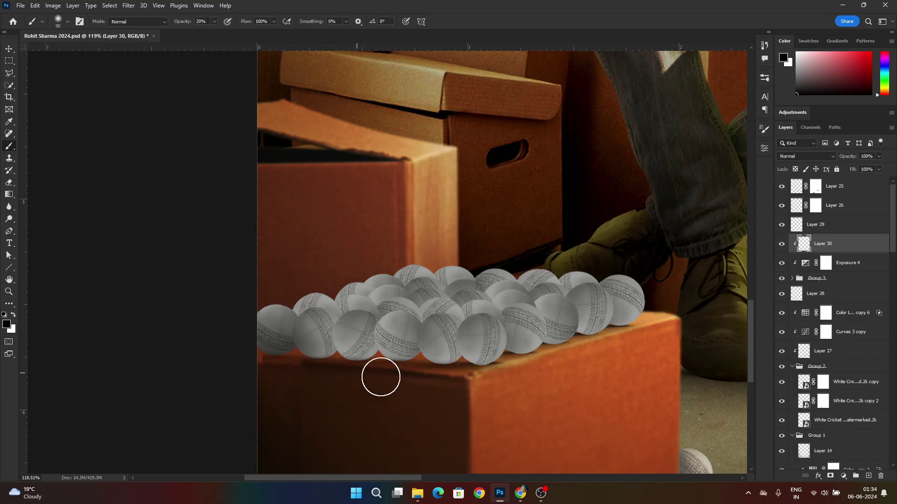
# Step: Check Layer 29's visibility and stretch its shadow slightly toward the canvas's left edge with Free Transform
pyautogui.click(782, 224)
pyautogui.click(782, 224)
pyautogui.click(794, 225)
pyautogui.hotkey('ctrl', 't')
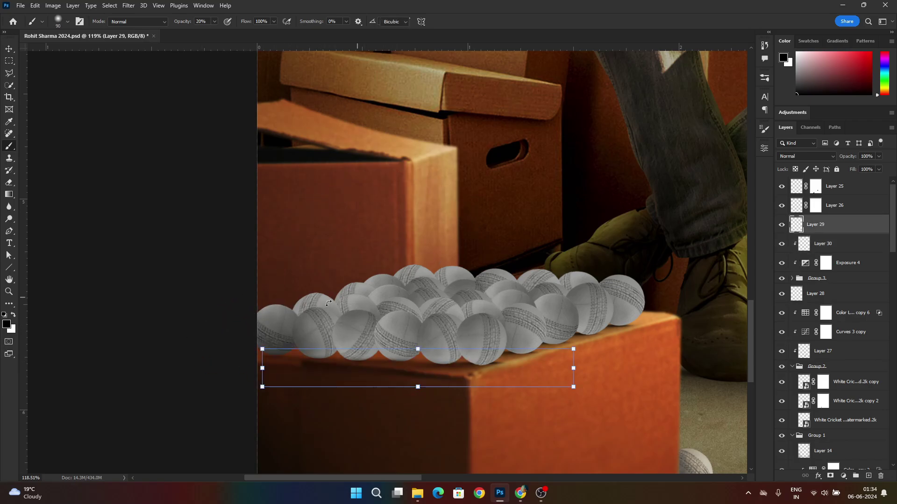
pyautogui.moveTo(263, 373); pyautogui.dragTo(256, 373)
pyautogui.press('Return')
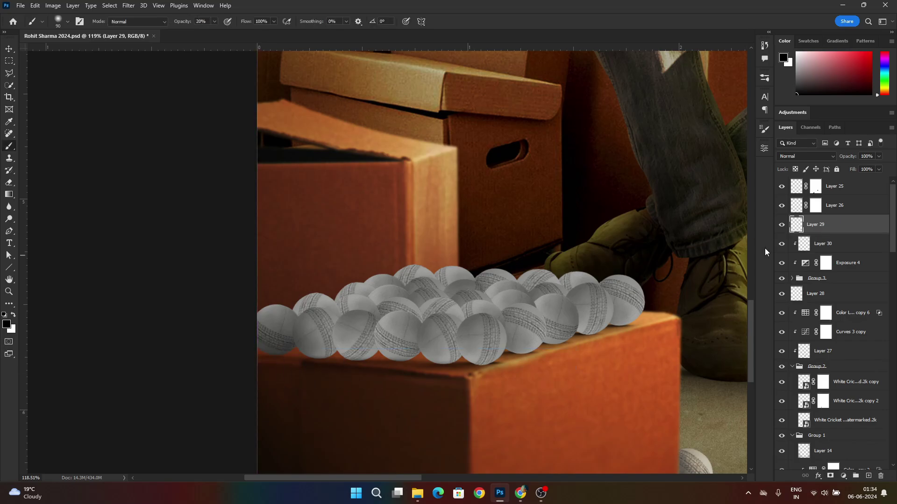
# Step: Shade the lower parts of the front-row balls in black on Layer 30 at 30% brush opacity
pyautogui.click(826, 244)
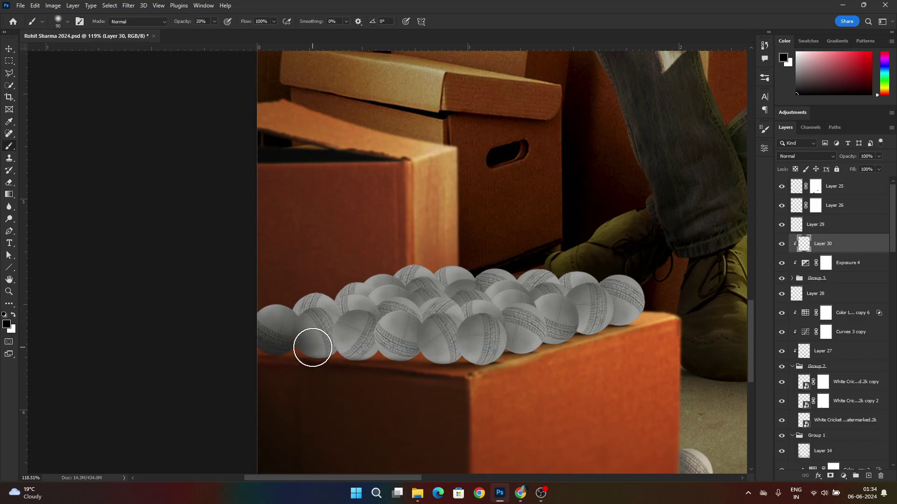
pyautogui.moveTo(374, 338)
pyautogui.mouseDown()
pyautogui.moveTo(484, 339)
pyautogui.moveTo(434, 348)
pyautogui.moveTo(448, 355)
pyautogui.moveTo(421, 368)
pyautogui.moveTo(310, 346)
pyautogui.mouseUp()
pyautogui.hotkey('ctrl', 'z')
pyautogui.scroll(-8, 592, 352)
pyautogui.scroll(7, 516, 348)
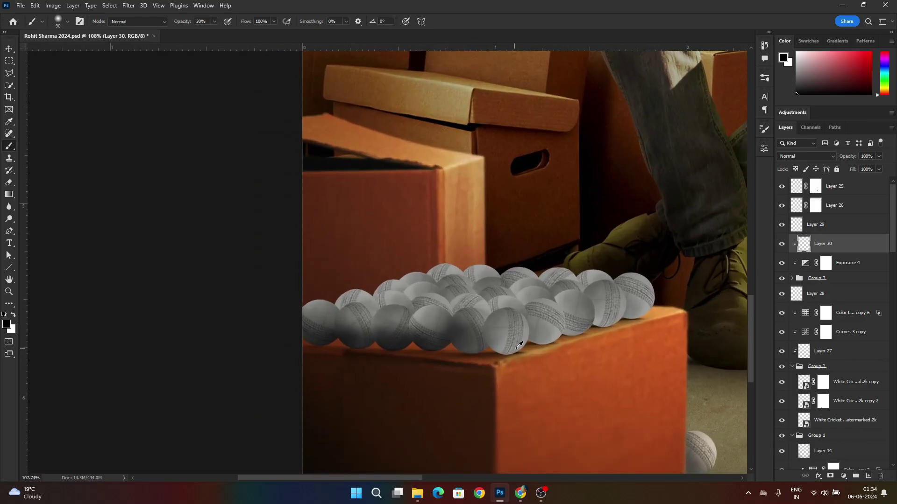
pyautogui.moveTo(527, 345)
pyautogui.mouseDown()
pyautogui.moveTo(463, 374)
pyautogui.moveTo(463, 358)
pyautogui.moveTo(501, 357)
pyautogui.mouseUp()
pyautogui.hotkey('ctrl', 'z')
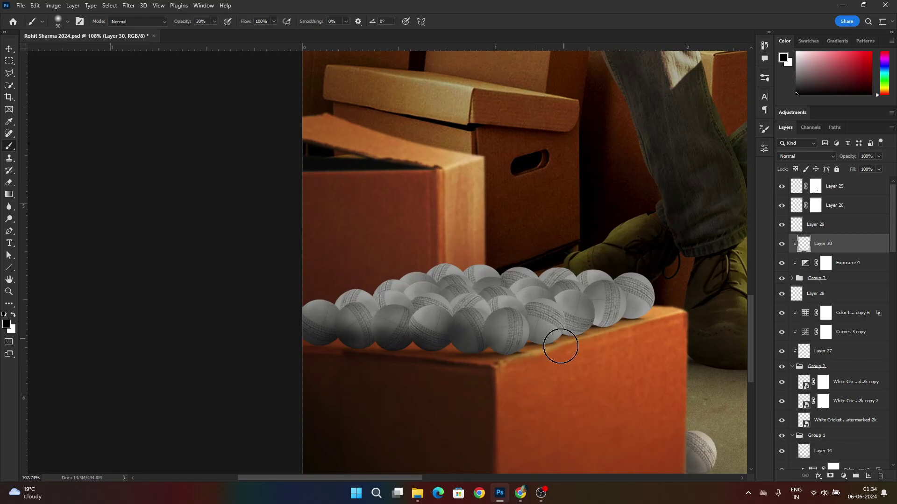
# Step: Shade the balls along the box's right edge on Layer 30 and compare the image with and without Exposure 4
pyautogui.moveTo(561, 346); pyautogui.dragTo(590, 335)
pyautogui.scroll(-5, 590, 335)
pyautogui.scroll(3, 607, 323)
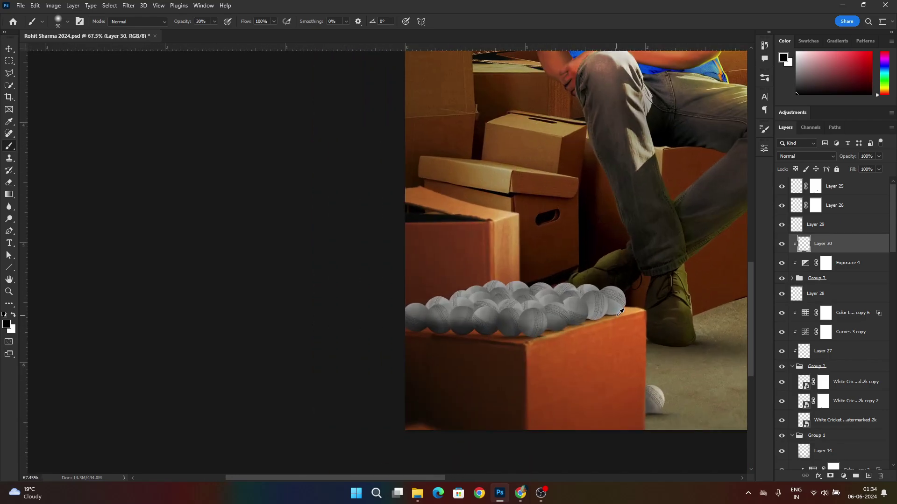
pyautogui.scroll(-6, 617, 315)
pyautogui.click(781, 263)
pyautogui.click(781, 263)
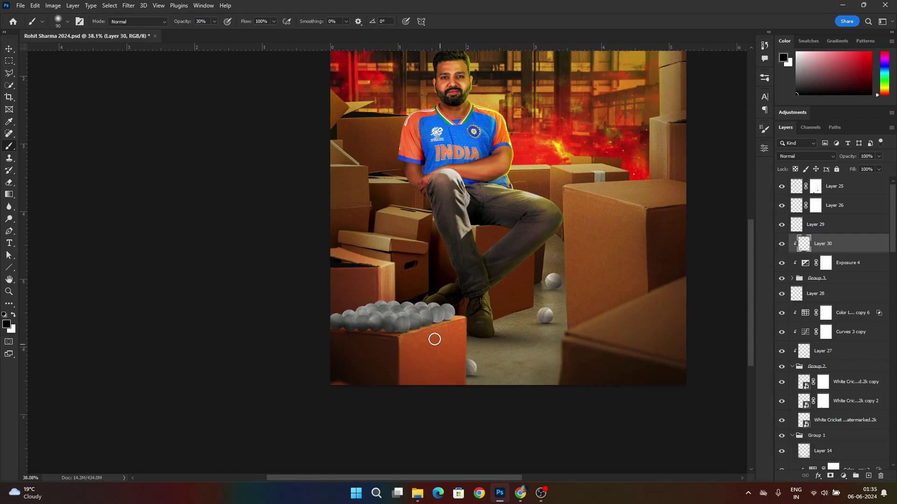
pyautogui.scroll(5, 434, 340)
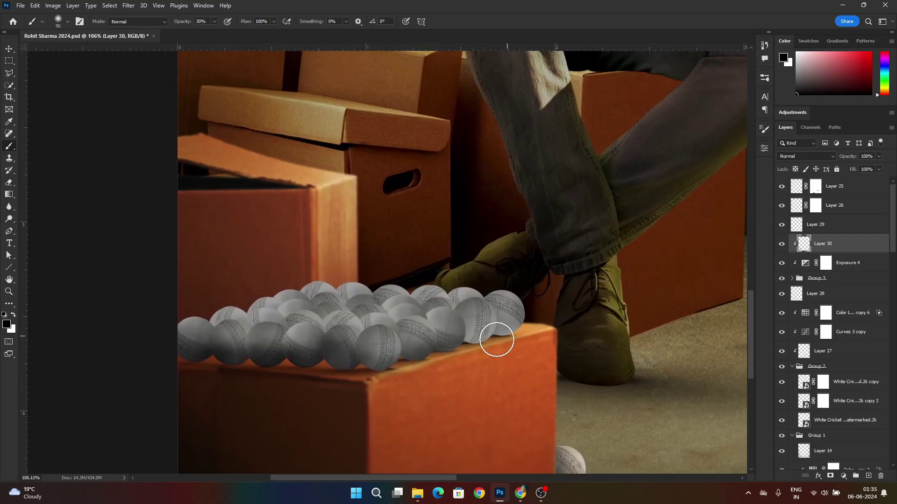
pyautogui.moveTo(497, 339)
pyautogui.mouseDown()
pyautogui.moveTo(419, 374)
pyautogui.moveTo(369, 380)
pyautogui.mouseUp()
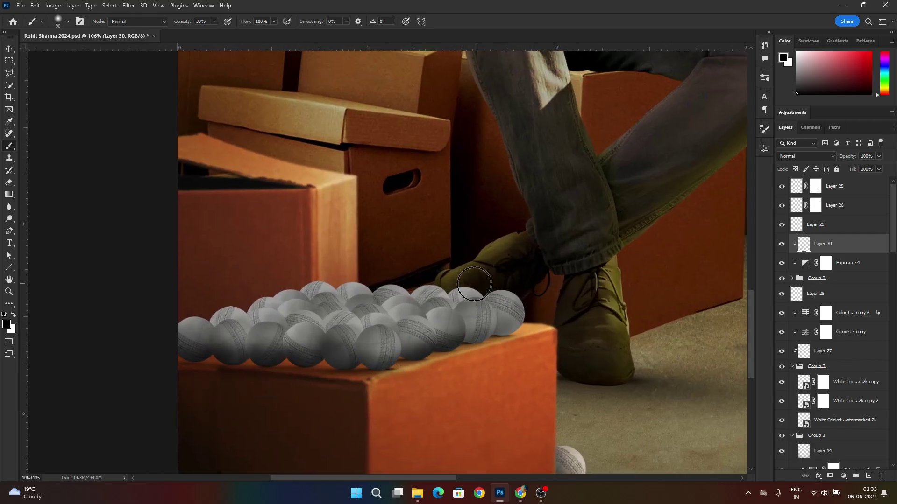
# Step: Expand Group 3, identify the copy 10 ball and add a shading layer above the copy 9 ball
pyautogui.scroll(3, 240, 327)
pyautogui.click(792, 278)
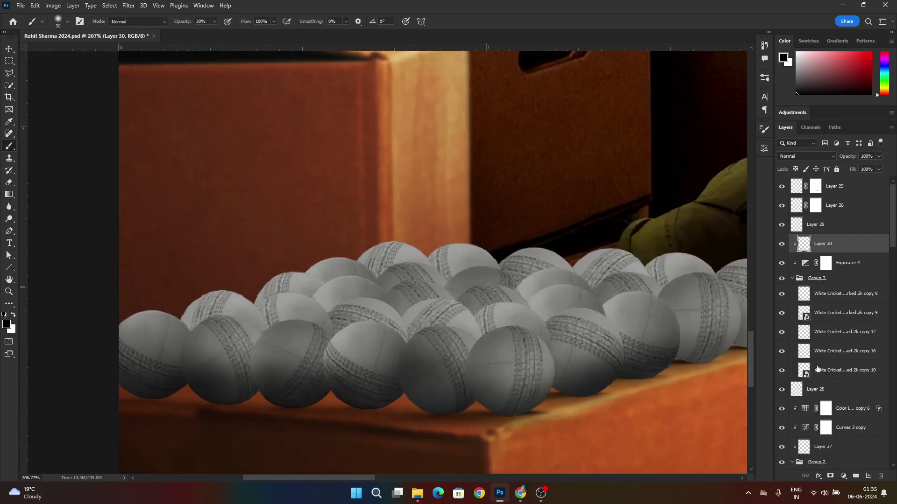
pyautogui.click(782, 370)
pyautogui.click(782, 370)
pyautogui.click(844, 313)
pyautogui.click(870, 476)
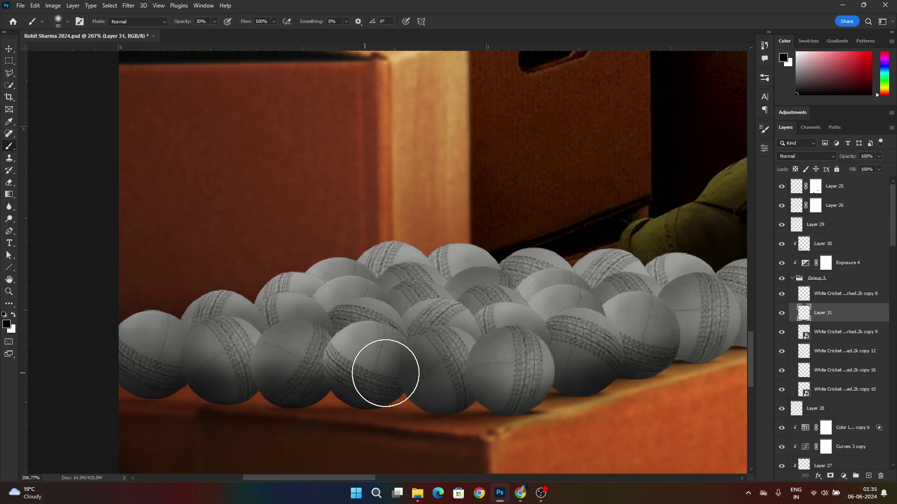
# Step: Add separate layers above the copy 12, copy 16 and copy 10 balls and paint shadows between overlapping balls
pyautogui.click(838, 350)
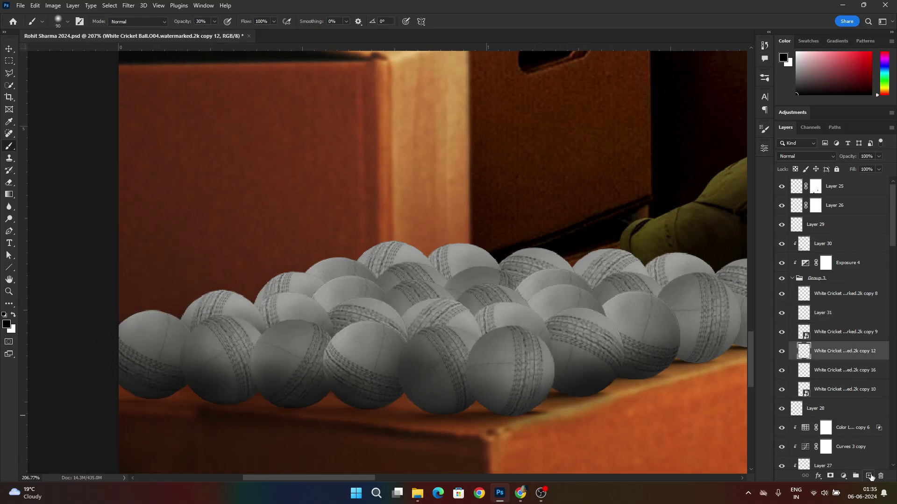
pyautogui.click(868, 476)
pyautogui.click(847, 389)
pyautogui.click(868, 476)
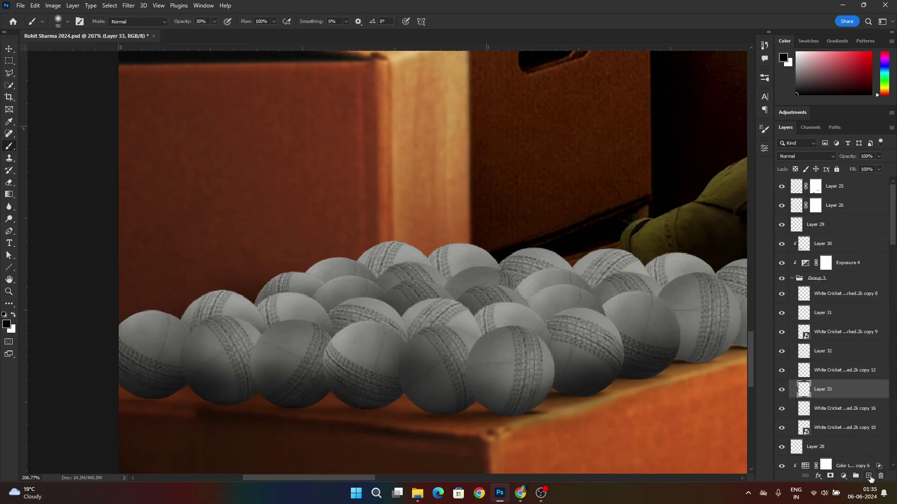
pyautogui.click(851, 436)
pyautogui.click(869, 476)
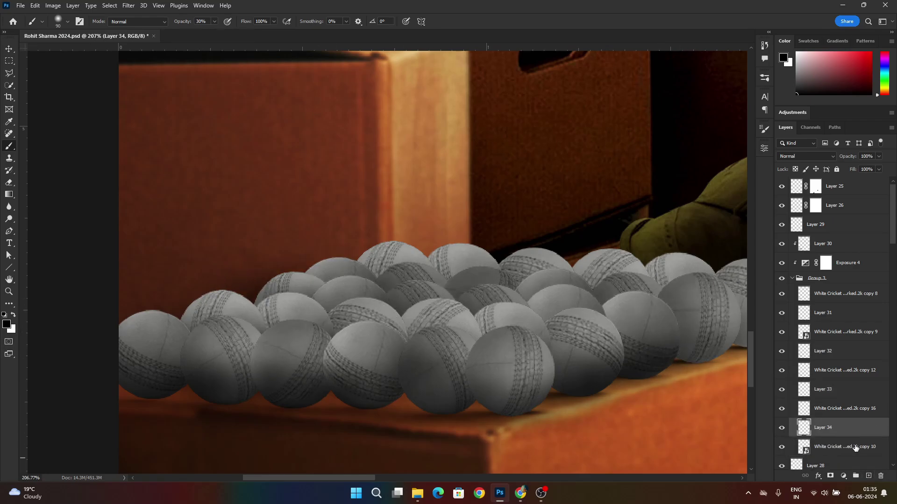
# Step: Paint black on the Exposure 4 mask over the balls at 30% opacity to brighten them
pyautogui.hotkey('ctrl', '0')
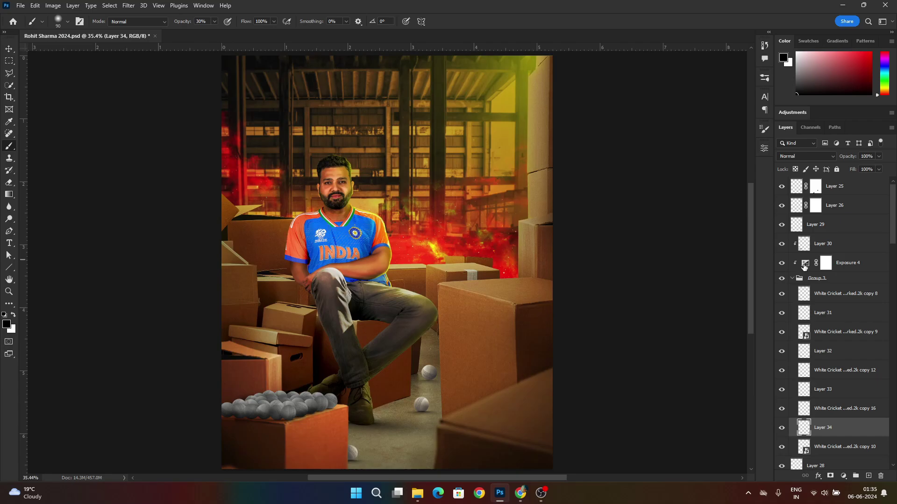
pyautogui.click(804, 265)
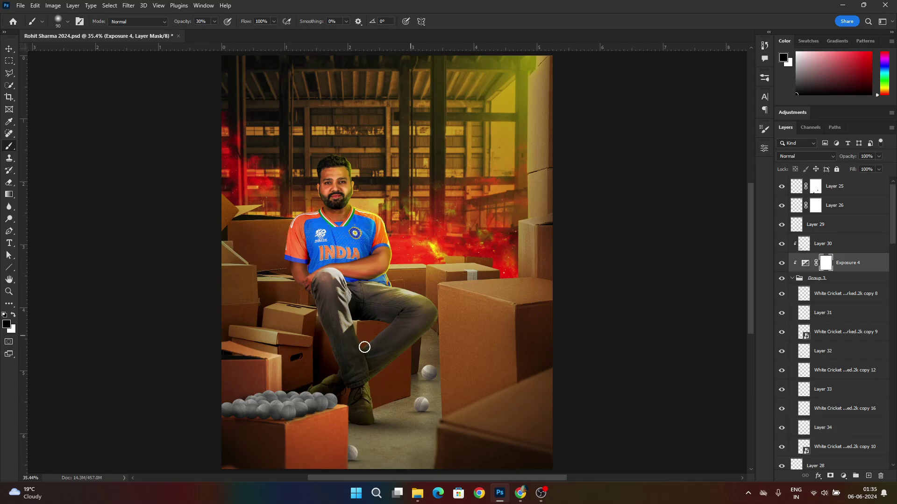
pyautogui.scroll(5, 253, 411)
pyautogui.moveTo(249, 402)
pyautogui.mouseDown()
pyautogui.moveTo(294, 411)
pyautogui.moveTo(376, 394)
pyautogui.moveTo(261, 360)
pyautogui.moveTo(240, 367)
pyautogui.moveTo(296, 362)
pyautogui.moveTo(224, 411)
pyautogui.moveTo(394, 385)
pyautogui.mouseUp()
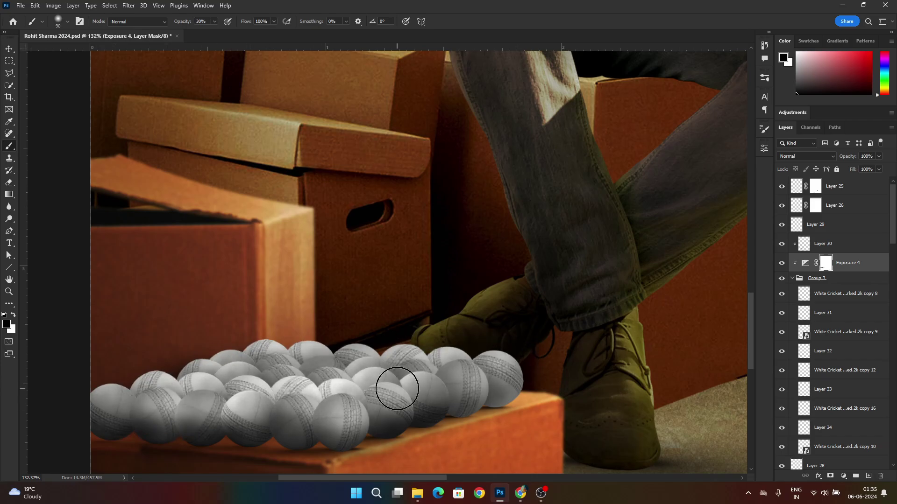
# Step: Paint white on the Exposure 4 mask to darken overly bright balls, then compare the image with and without Layer 30
pyautogui.scroll(-5, 397, 386)
pyautogui.scroll(2, 344, 401)
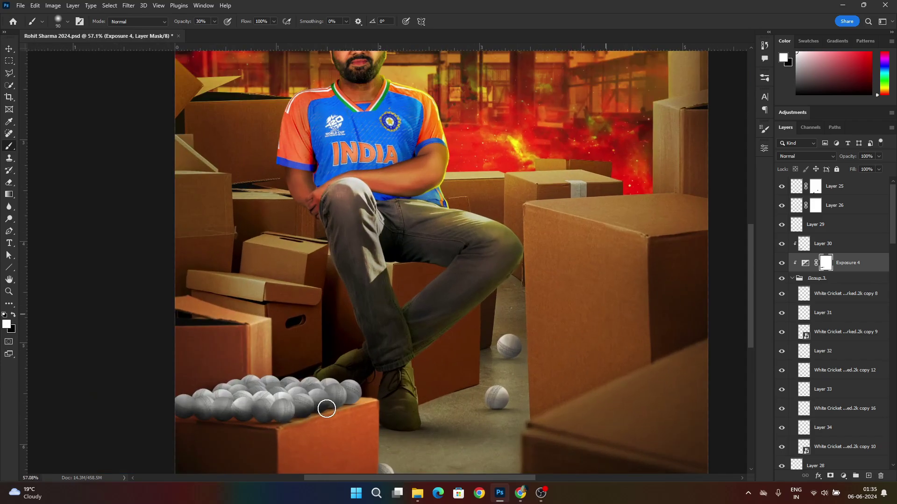
pyautogui.scroll(4, 326, 409)
pyautogui.moveTo(229, 351)
pyautogui.mouseDown()
pyautogui.moveTo(341, 376)
pyautogui.moveTo(266, 399)
pyautogui.moveTo(36, 374)
pyautogui.moveTo(465, 347)
pyautogui.mouseUp()
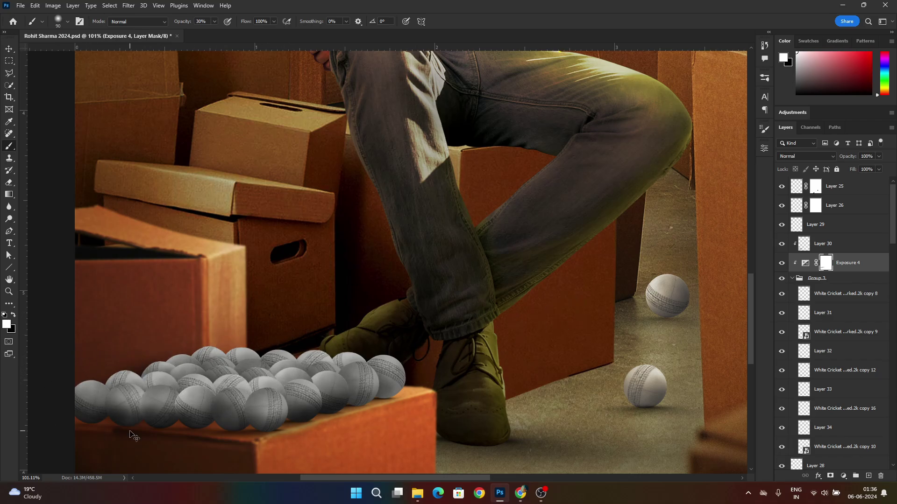
pyautogui.scroll(-5, 362, 377)
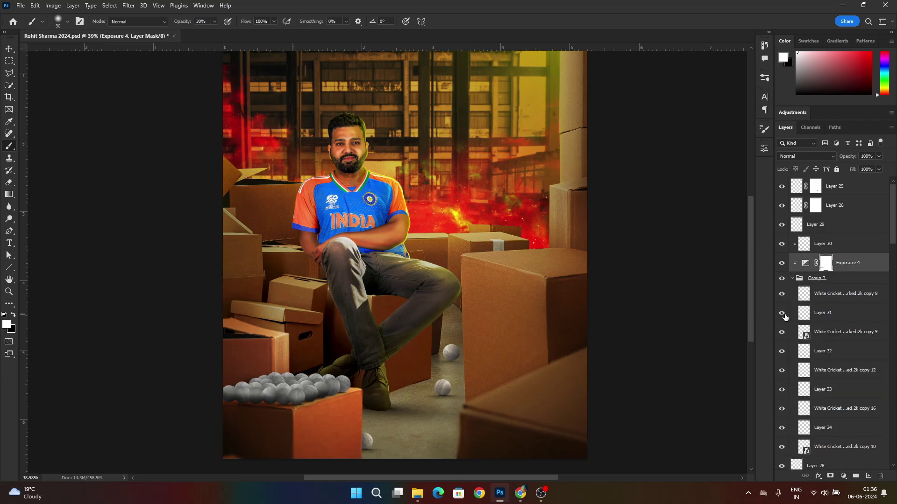
pyautogui.click(781, 245)
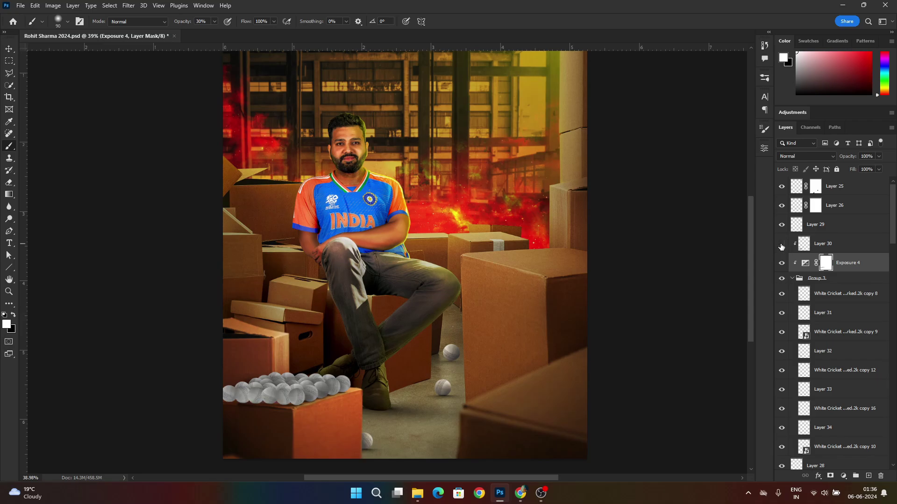
pyautogui.click(781, 245)
# Step: Switch to the Eraser at 90 px and 50% opacity and undo its test stroke on the Exposure 4 mask
pyautogui.scroll(10, 314, 417)
pyautogui.press('e')
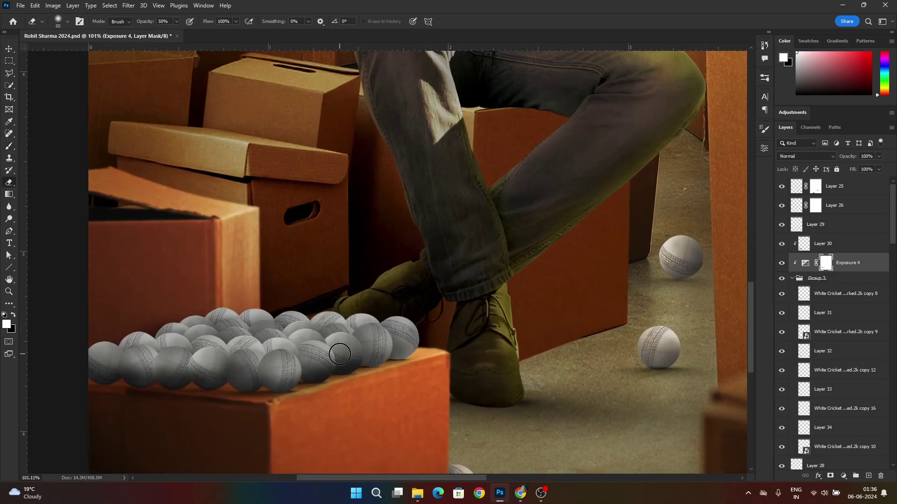
pyautogui.press(']')
pyautogui.press(']')
pyautogui.press(']')
pyautogui.press(']')
pyautogui.moveTo(312, 359)
pyautogui.mouseDown()
pyautogui.moveTo(339, 370)
pyautogui.moveTo(385, 364)
pyautogui.mouseUp()
pyautogui.hotkey('ctrl', 'z')
# Step: Compare the pile of balls with and without the Exposure 4 adjustment
pyautogui.click(782, 262)
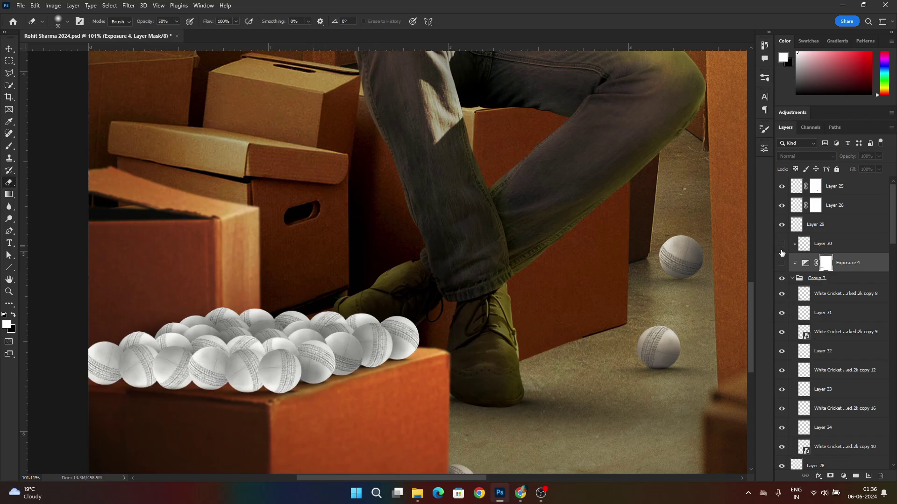
pyautogui.click(782, 262)
pyautogui.click(782, 263)
pyautogui.click(782, 263)
# Step: Erase parts of the Layer 30 shading over the front and middle balls with the 90 px Eraser at 50% opacity
pyautogui.click(815, 245)
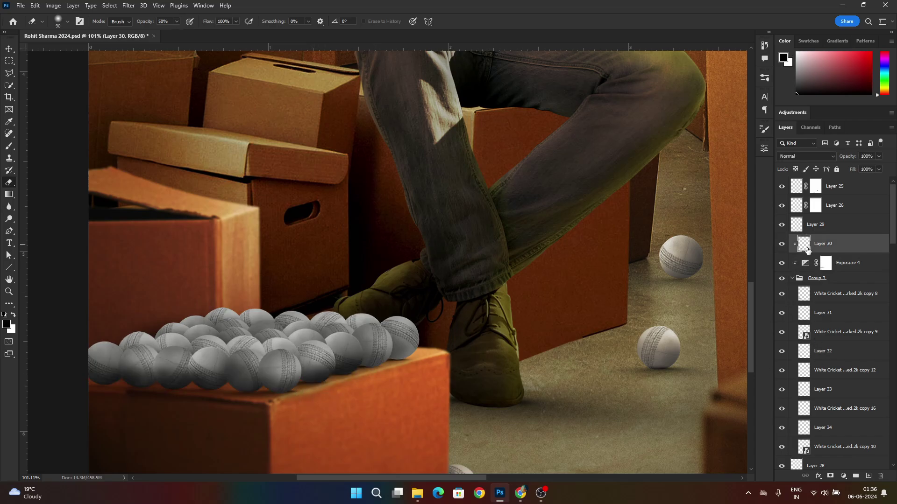
pyautogui.click(316, 361)
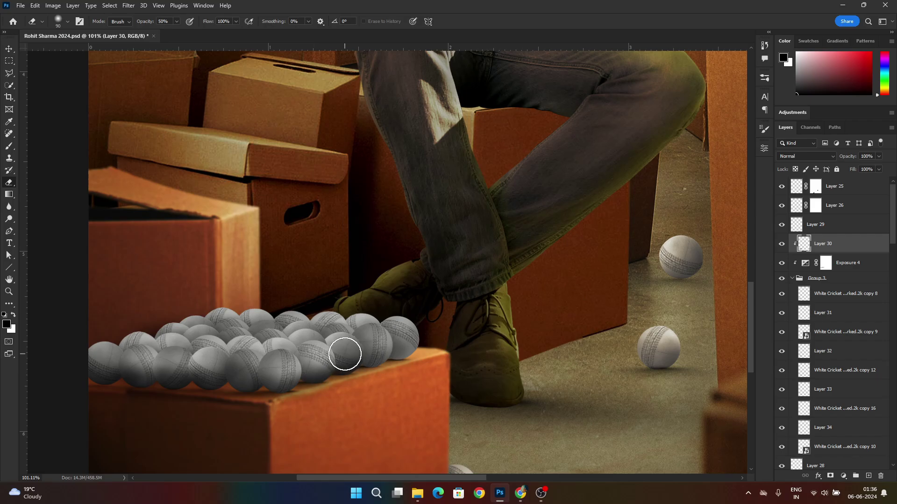
pyautogui.moveTo(173, 367); pyautogui.dragTo(140, 369)
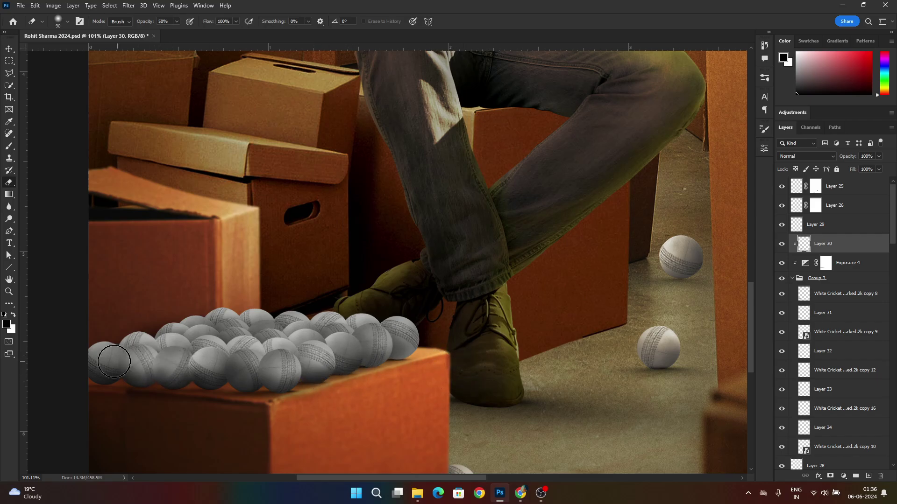
pyautogui.click(112, 362)
pyautogui.click(209, 367)
pyautogui.click(246, 362)
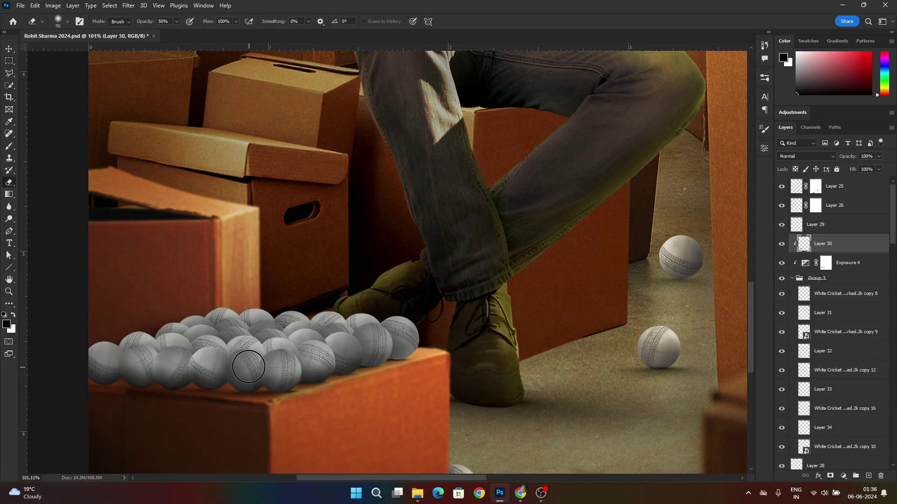
pyautogui.click(338, 331)
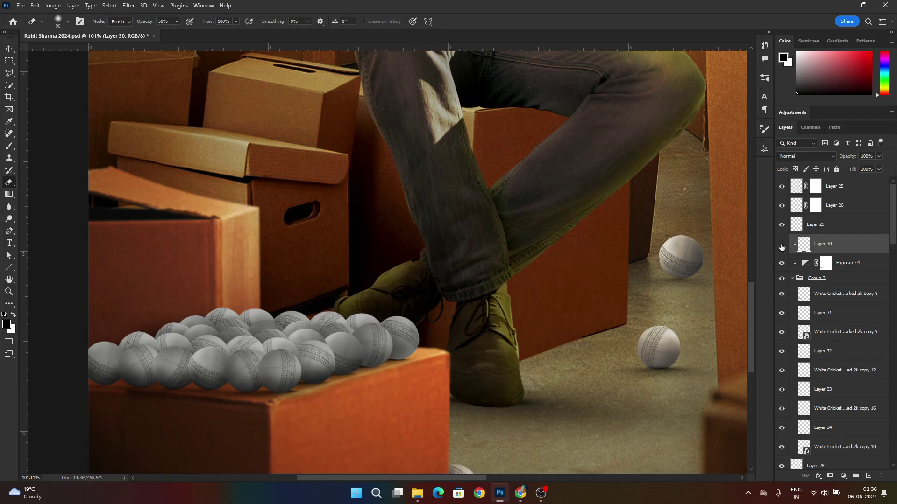
# Step: Compare the composite with and without Layer 30 and with and without Exposure 4
pyautogui.hotkey('ctrl', '0')
pyautogui.scroll(7, 274, 423)
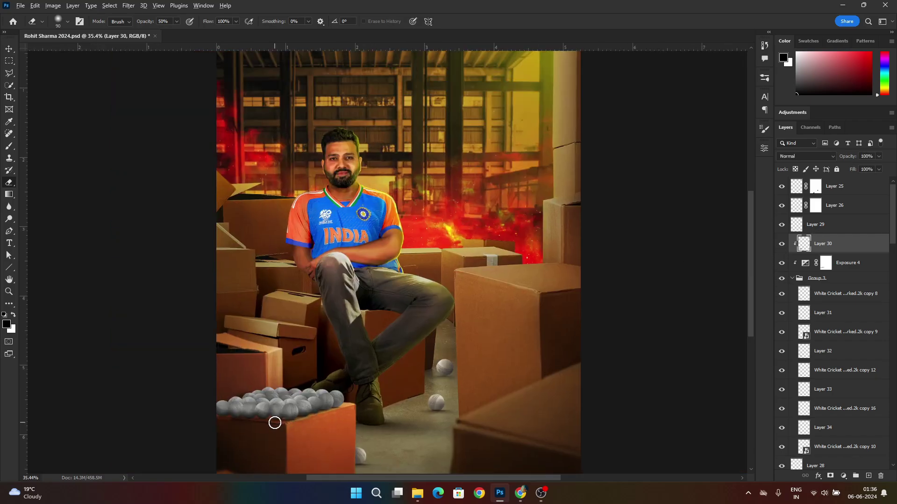
pyautogui.click(781, 244)
pyautogui.click(781, 245)
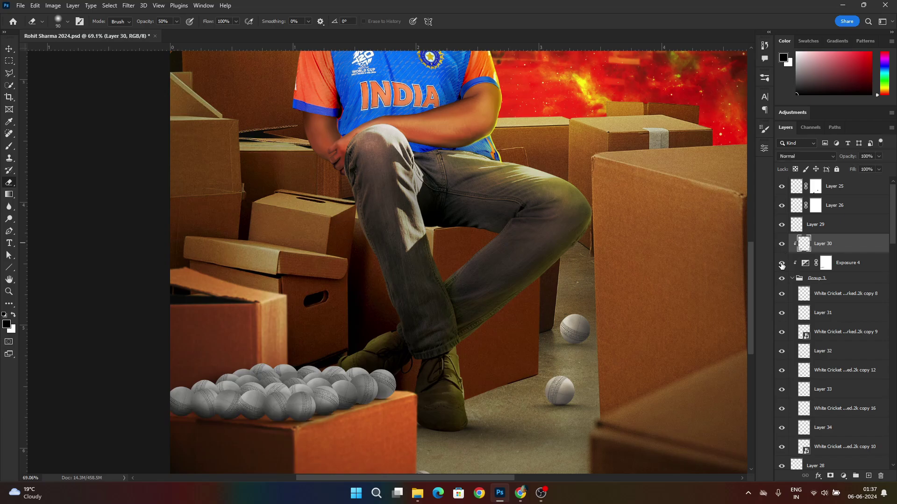
pyautogui.click(781, 263)
pyautogui.click(781, 264)
pyautogui.click(780, 264)
pyautogui.click(781, 263)
# Step: Erase the Exposure 4 mask over the back-row balls with a 70 px Eraser, undoing the first larger stroke
pyautogui.click(825, 263)
pyautogui.moveTo(249, 379); pyautogui.dragTo(344, 371)
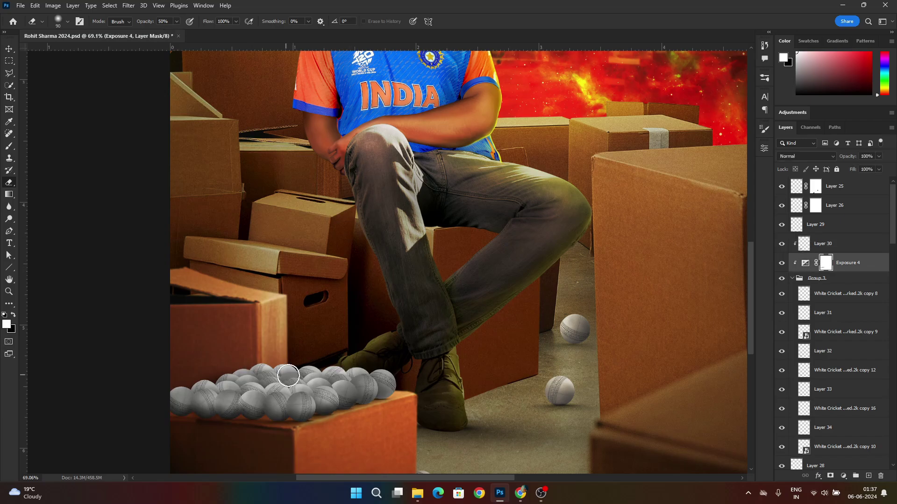
pyautogui.hotkey('ctrl', 'z')
pyautogui.scroll(6, 270, 382)
pyautogui.press('[')
pyautogui.press('[')
pyautogui.moveTo(265, 377)
pyautogui.mouseDown()
pyautogui.moveTo(261, 366)
pyautogui.moveTo(251, 372)
pyautogui.mouseUp()
pyautogui.moveTo(314, 368); pyautogui.dragTo(306, 370)
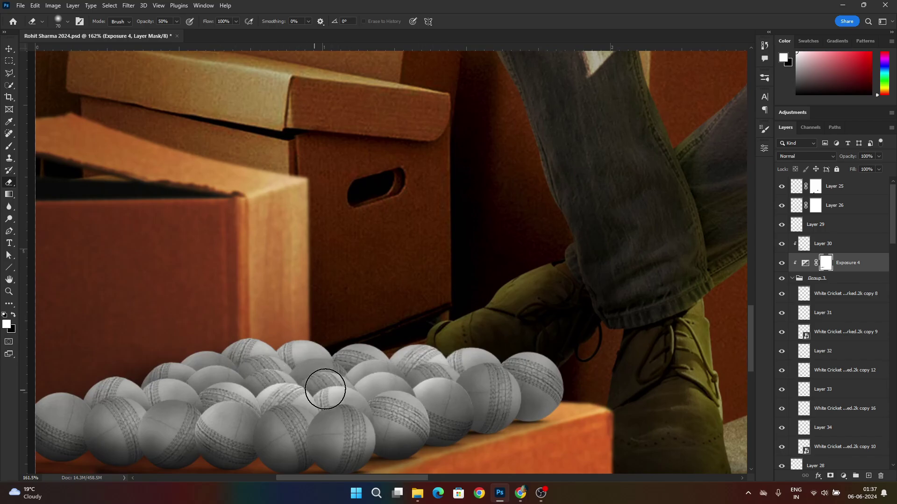
# Step: Examine the ball pile in the full image with the Layer 30 shading and exposure adjustment shown and hidden
pyautogui.hotkey('ctrl', '0')
pyautogui.scroll(-1, 420, 379)
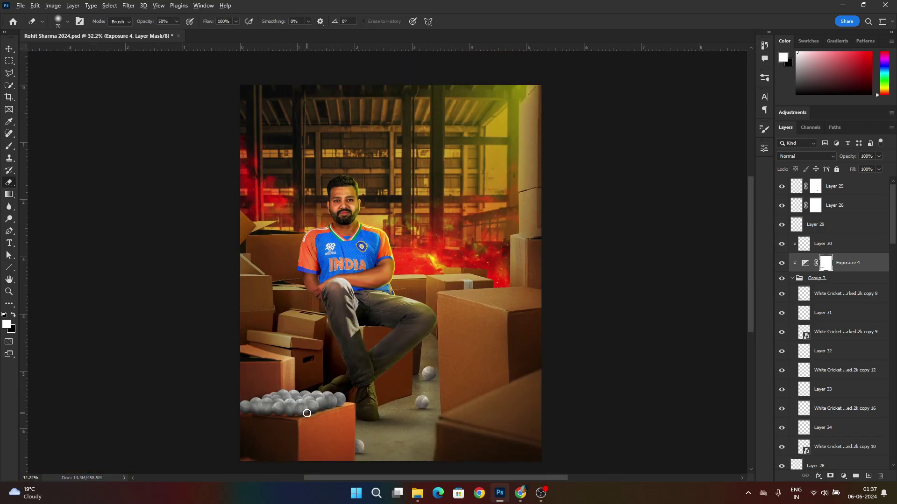
pyautogui.scroll(3, 307, 414)
pyautogui.scroll(-3, 323, 413)
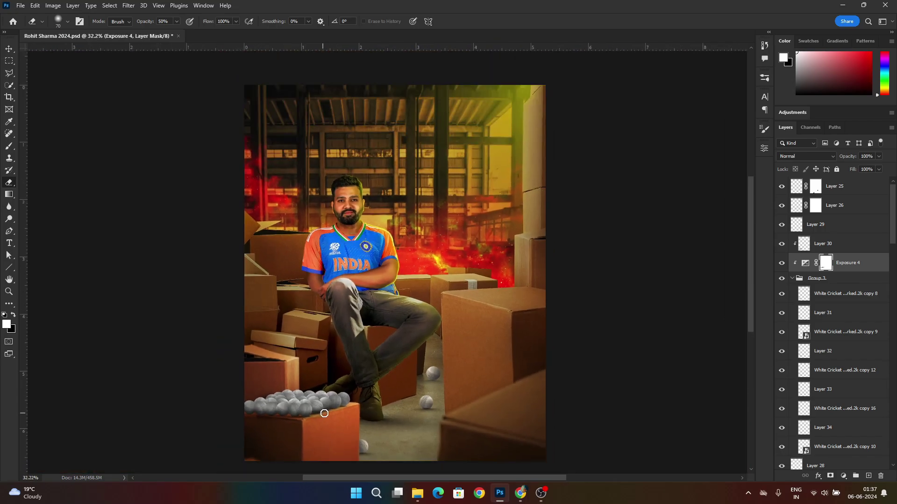
pyautogui.click(792, 279)
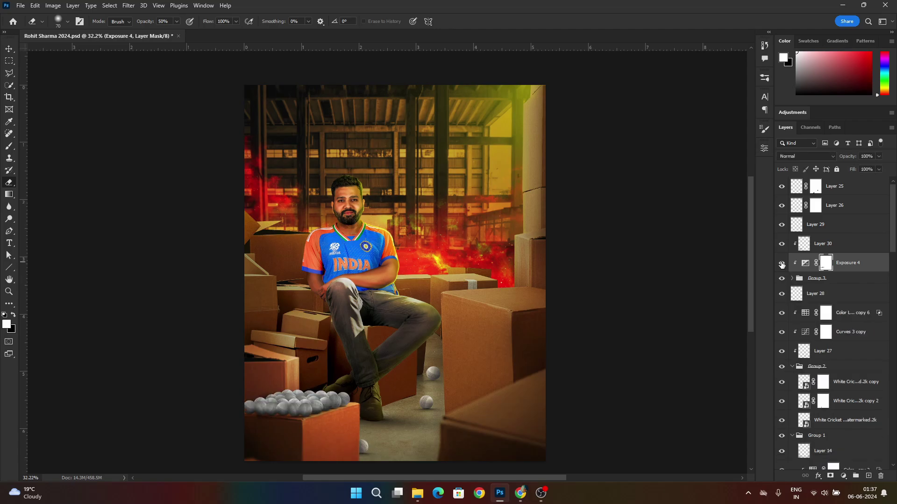
pyautogui.click(782, 243)
pyautogui.click(782, 244)
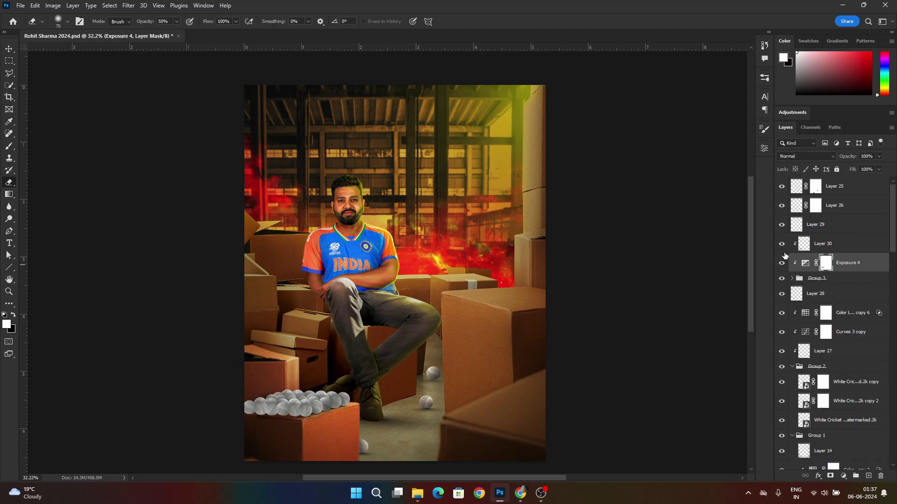
pyautogui.click(792, 279)
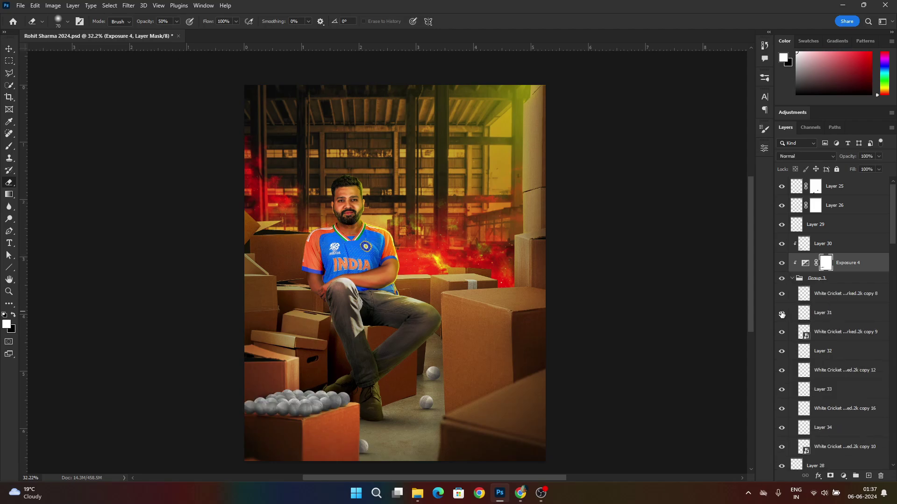
# Step: Set the opacity of Layer 31, Layer 32, Layer 33 and Layer 34 to 50%
pyautogui.click(822, 313)
pyautogui.keyDown('ctrl'); pyautogui.click(834, 351); pyautogui.keyUp('ctrl')
pyautogui.keyDown('ctrl'); pyautogui.click(837, 390); pyautogui.keyUp('ctrl')
pyautogui.keyDown('ctrl'); pyautogui.click(839, 428); pyautogui.keyUp('ctrl')
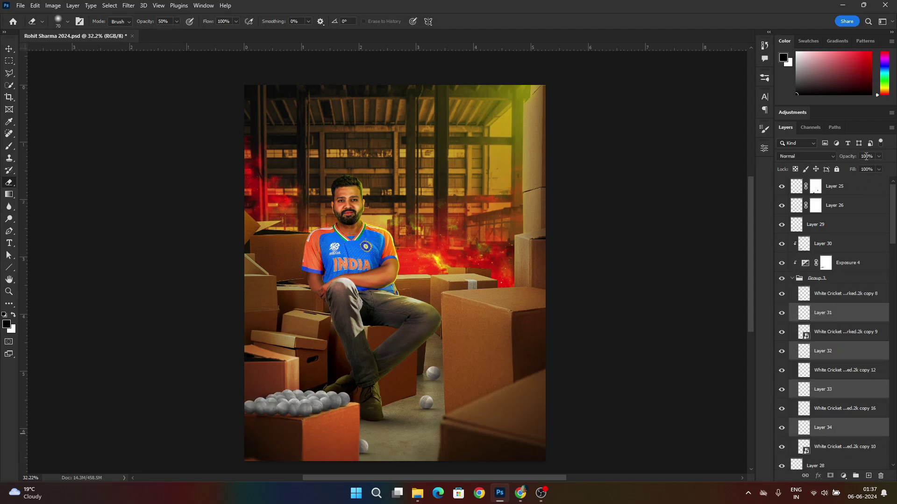
pyautogui.write('50')
pyautogui.press('Return')
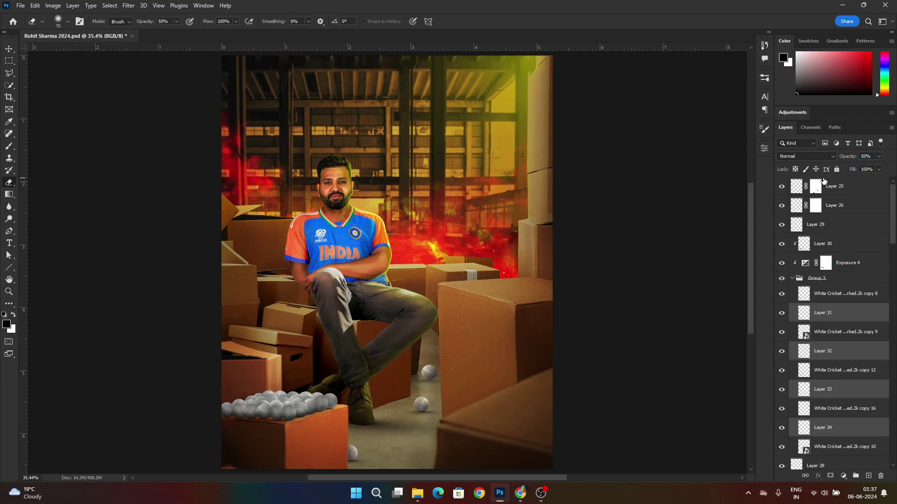
# Step: Collapse Group 3 and duplicate the Color Lookup copy 6 and Curves 3 copy adjustments above Layer 30, clipped to the ball group
pyautogui.click(822, 279)
pyautogui.click(792, 279)
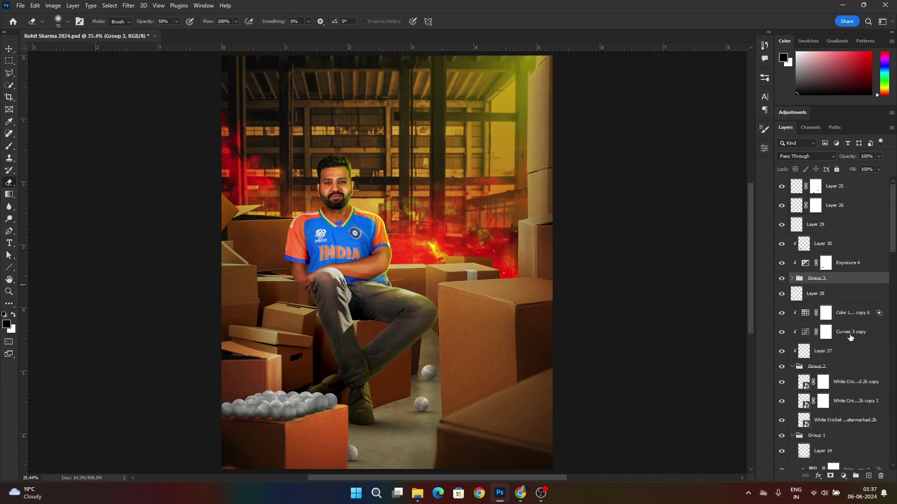
pyautogui.click(854, 332)
pyautogui.keyDown('ctrl'); pyautogui.click(858, 314); pyautogui.keyUp('ctrl')
pyautogui.moveTo(858, 314); pyautogui.dragTo(841, 235)
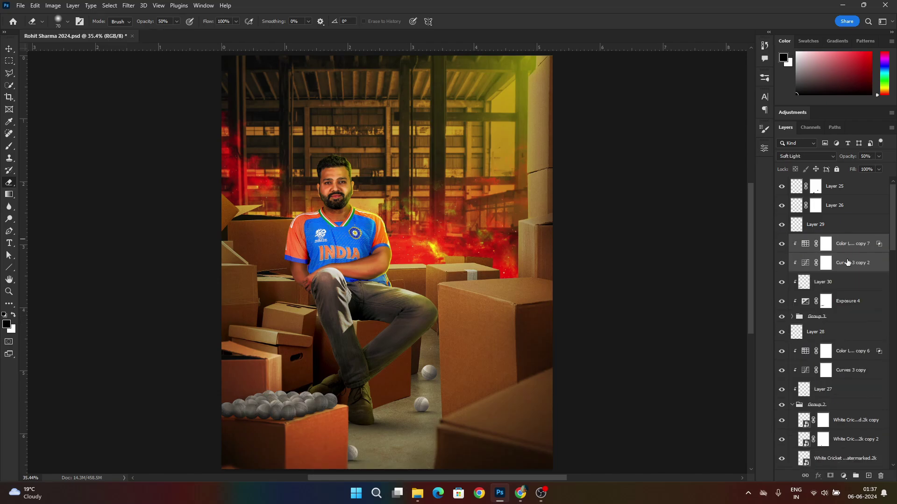
# Step: Hide Curves 3 copy 2 and keep Color Lookup 1 copy 7 shown and selected
pyautogui.click(781, 263)
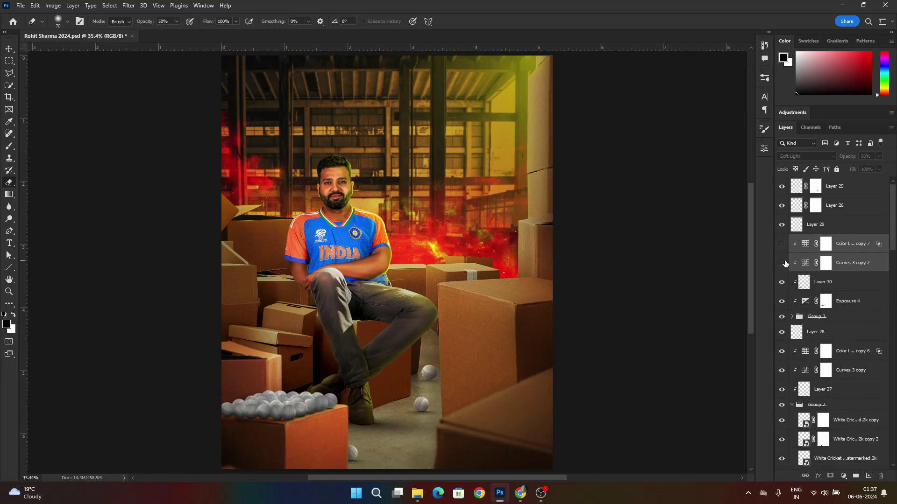
pyautogui.click(856, 244)
pyautogui.scroll(-3, 432, 373)
pyautogui.hotkey('ctrl', '0')
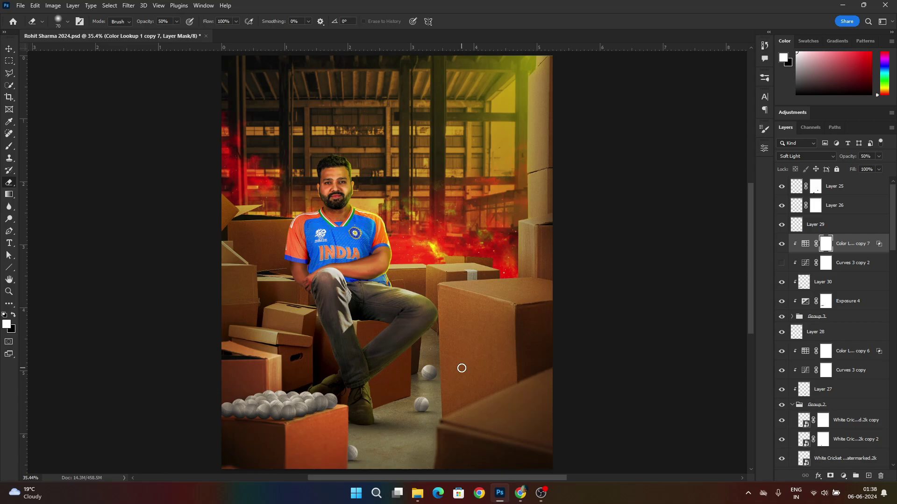
# Step: Duplicate all the ball and shadow layers inside Group 3
pyautogui.click(793, 316)
pyautogui.click(836, 336)
pyautogui.scroll(-1, 839, 355)
pyautogui.keyDown('shift'); pyautogui.click(843, 432); pyautogui.keyUp('shift')
pyautogui.hotkey('ctrl', 'j')
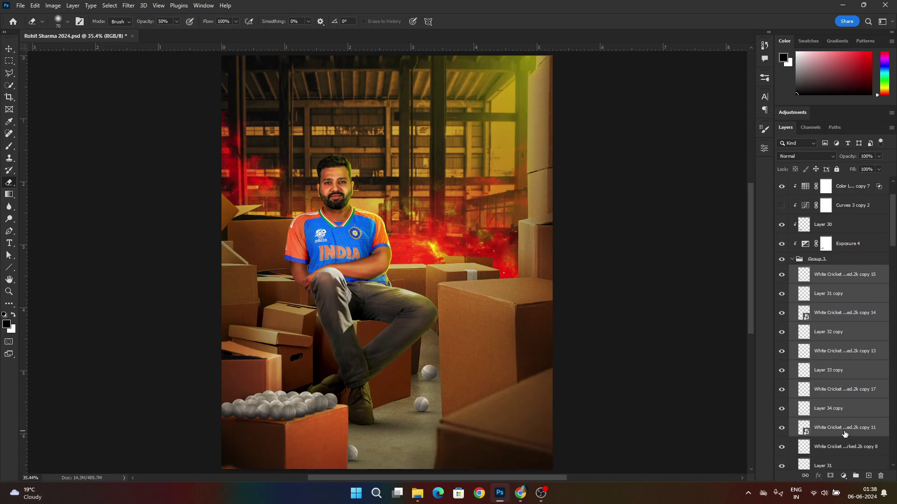
# Step: Scale the duplicated balls to 84.68% and place them as a second tier on top of the pile
pyautogui.hotkey('ctrl', 't')
pyautogui.moveTo(292, 411); pyautogui.dragTo(292, 398)
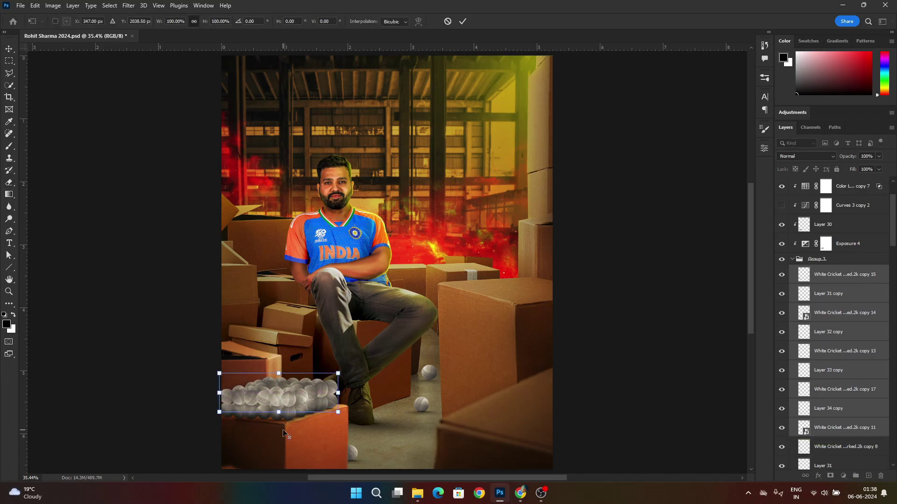
pyautogui.scroll(5, 333, 382)
pyautogui.moveTo(421, 352); pyautogui.dragTo(398, 353)
pyautogui.moveTo(333, 366); pyautogui.dragTo(343, 371)
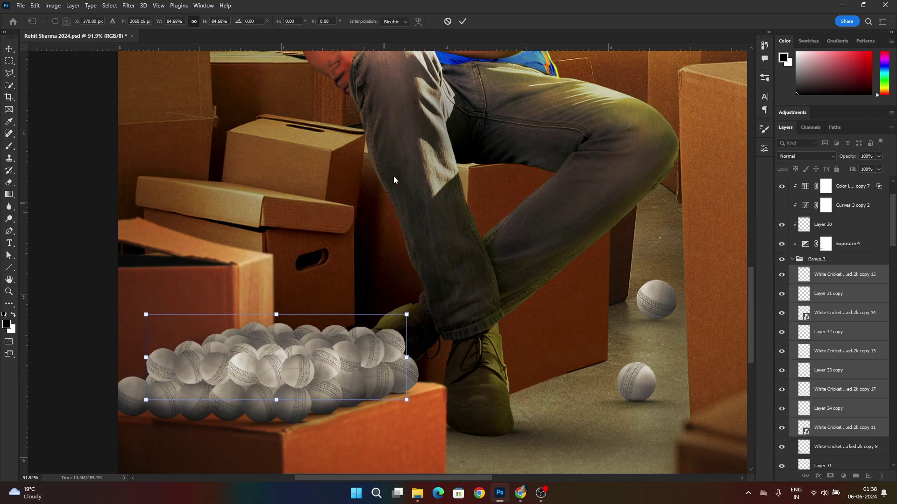
pyautogui.click(463, 21)
pyautogui.scroll(-5, 393, 415)
pyautogui.press('e')
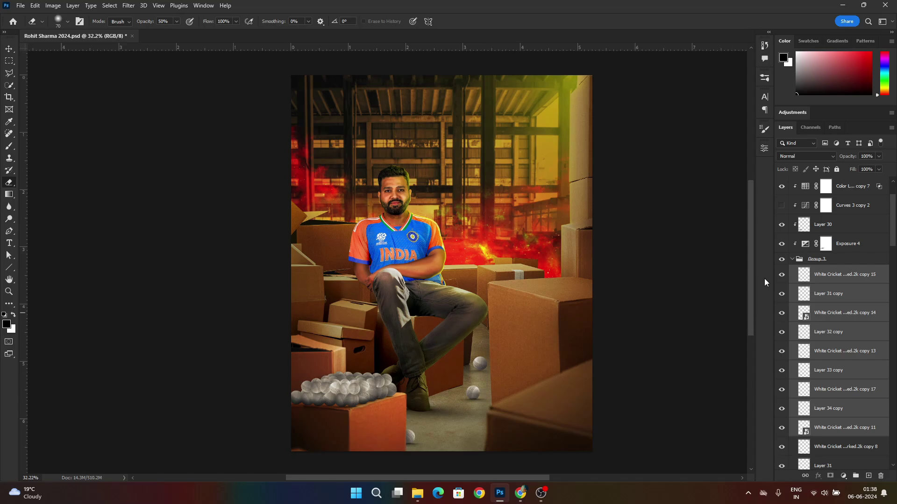
# Step: Check the effect of Curves 3 copy 2, undo the second tier of balls and collapse Group 3
pyautogui.click(780, 206)
pyautogui.click(780, 206)
pyautogui.hotkey('ctrl', 'z')
pyautogui.hotkey('ctrl', 'z')
pyautogui.hotkey('ctrl', 'z')
pyautogui.click(792, 259)
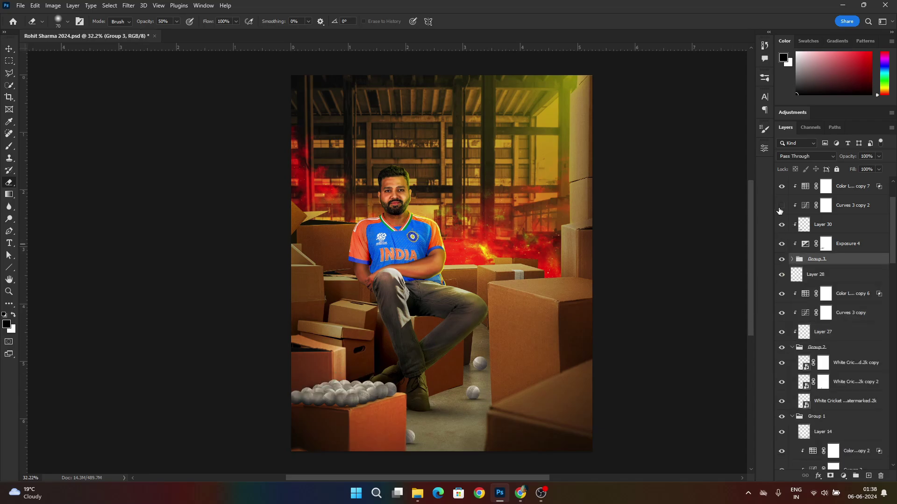
# Step: Set the opacity of Curves 3 copy 2 to 40%, then hide that adjustment
pyautogui.click(780, 206)
pyautogui.click(780, 207)
pyautogui.click(781, 206)
pyautogui.click(841, 208)
pyautogui.scroll(1, 855, 219)
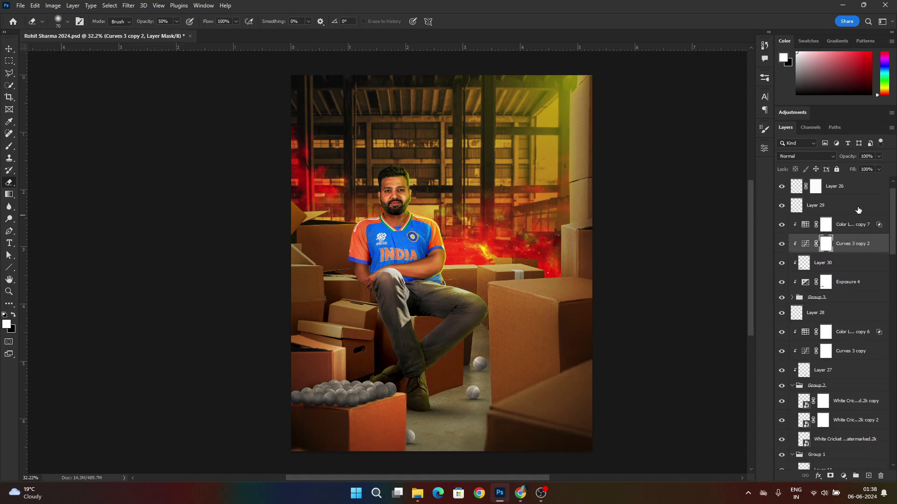
pyautogui.write('40')
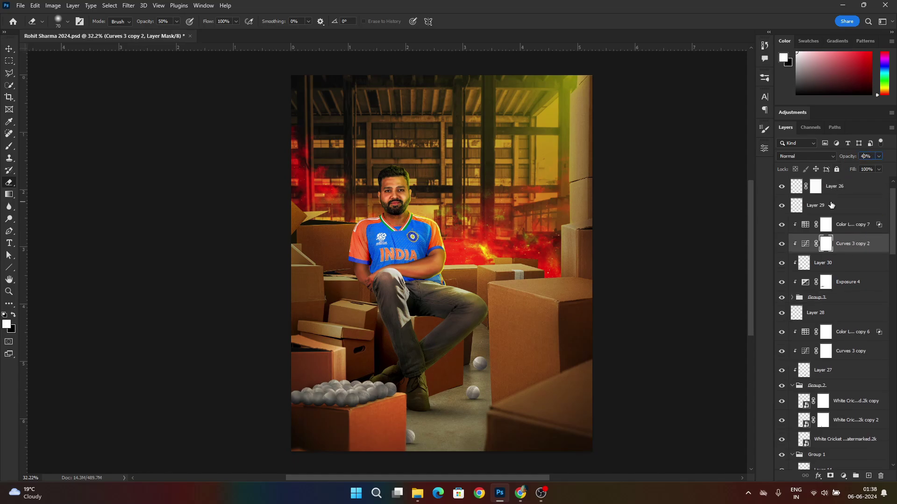
pyautogui.click(780, 248)
pyautogui.click(785, 230)
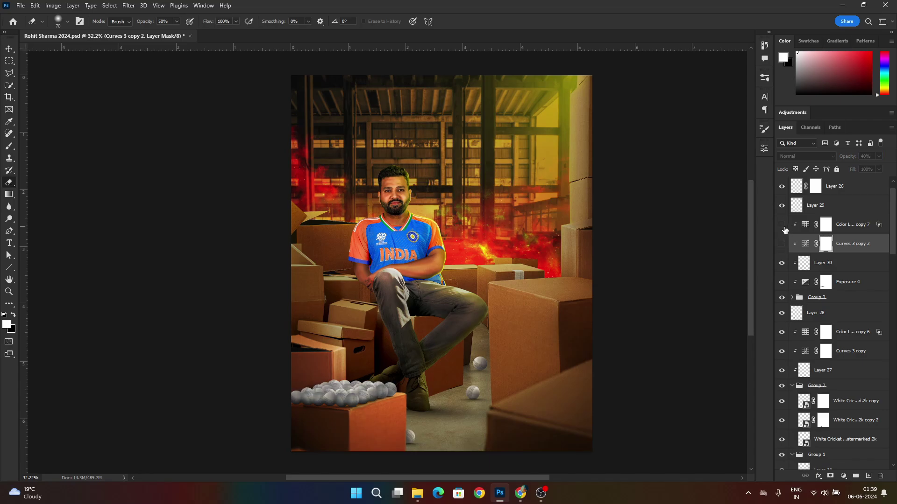
# Step: Compare the balls without Exposure 4 and move Color Lookup 1 copy 7 directly below Exposure 4
pyautogui.click(782, 284)
pyautogui.click(781, 283)
pyautogui.moveTo(797, 234); pyautogui.dragTo(846, 285)
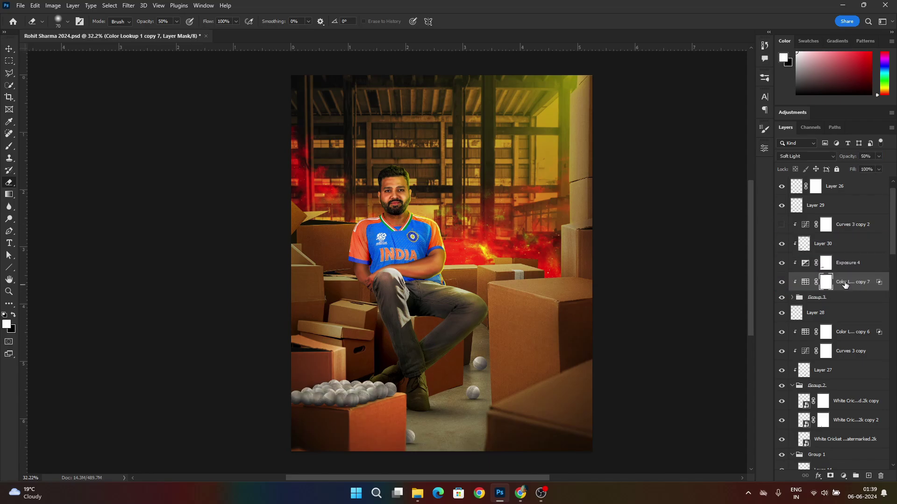
# Step: Set the Exposure 4 opacity to 60% after trying 50%, and compare the balls with and without Curves 3 copy 2
pyautogui.click(844, 265)
pyautogui.write('50')
pyautogui.press('Return')
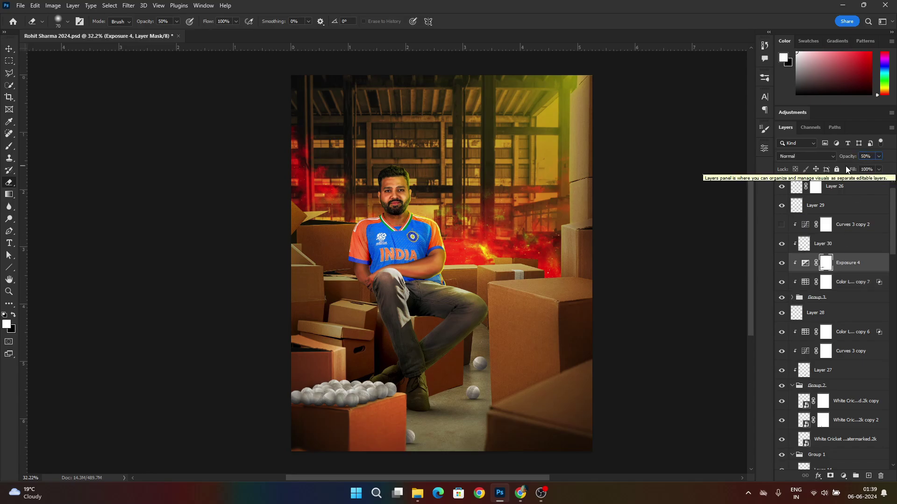
pyautogui.write('60')
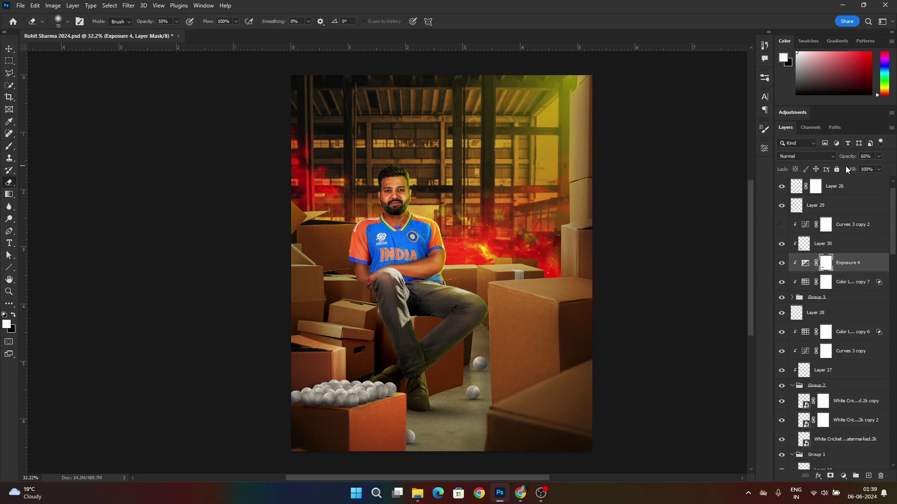
pyautogui.click(782, 225)
pyautogui.click(782, 224)
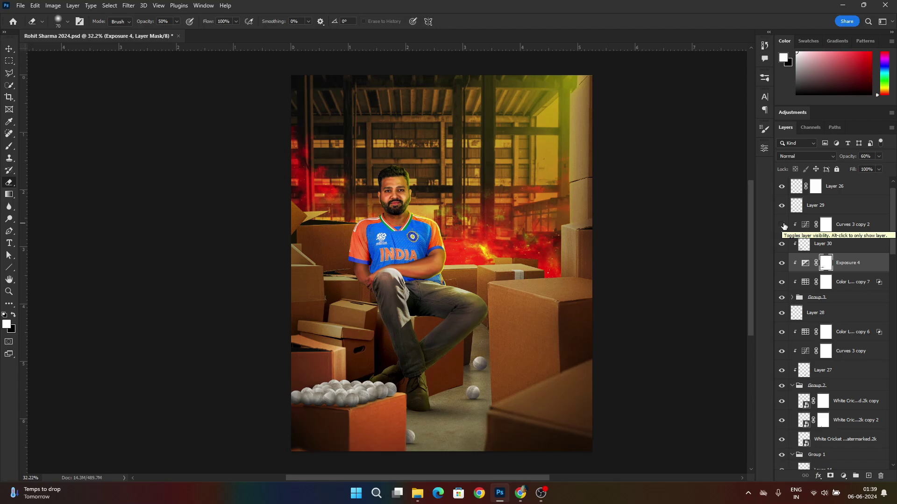
# Step: Move Color Lookup 1 copy 7 between Layer 30 and Exposure 4 and inspect the balls up close
pyautogui.moveTo(834, 294); pyautogui.dragTo(855, 254)
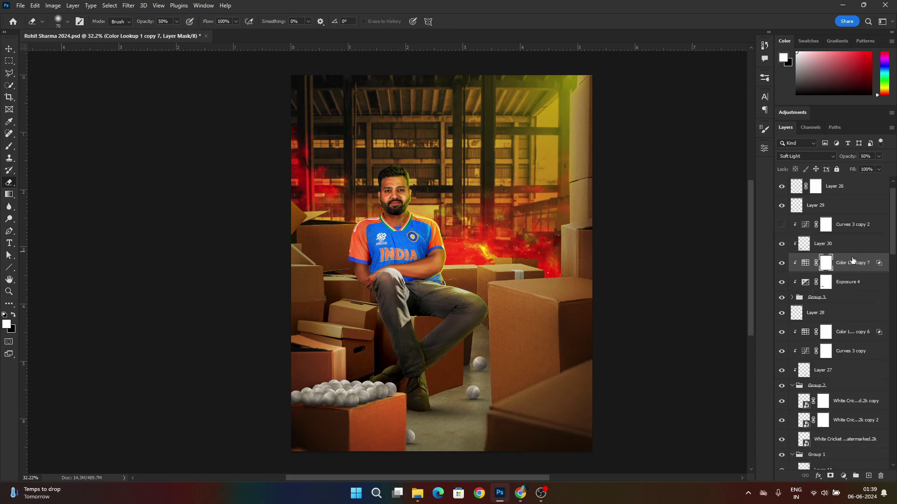
pyautogui.scroll(6, 337, 407)
pyautogui.scroll(-6, 374, 432)
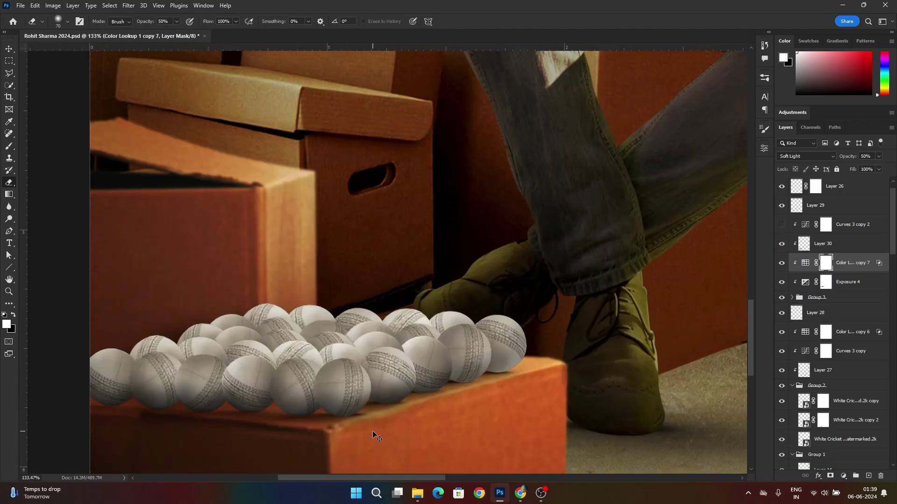
# Step: Compare the scene with and without Group 3, then combine all the cricket ball layers inside it into a nested group
pyautogui.click(784, 297)
pyautogui.click(784, 297)
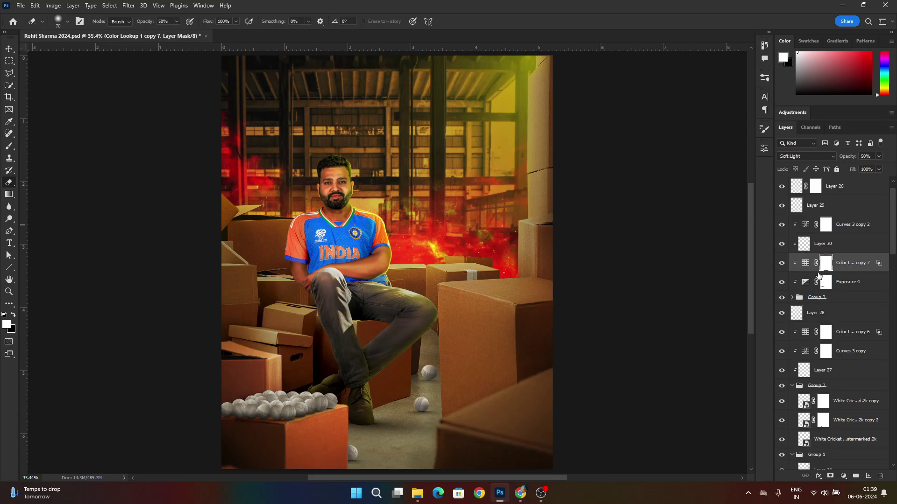
pyautogui.click(792, 298)
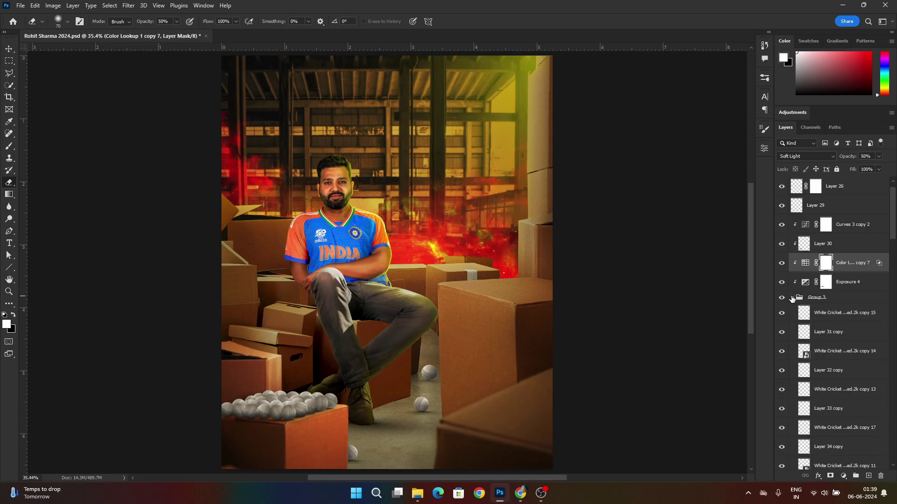
pyautogui.click(813, 312)
pyautogui.scroll(-5, 840, 374)
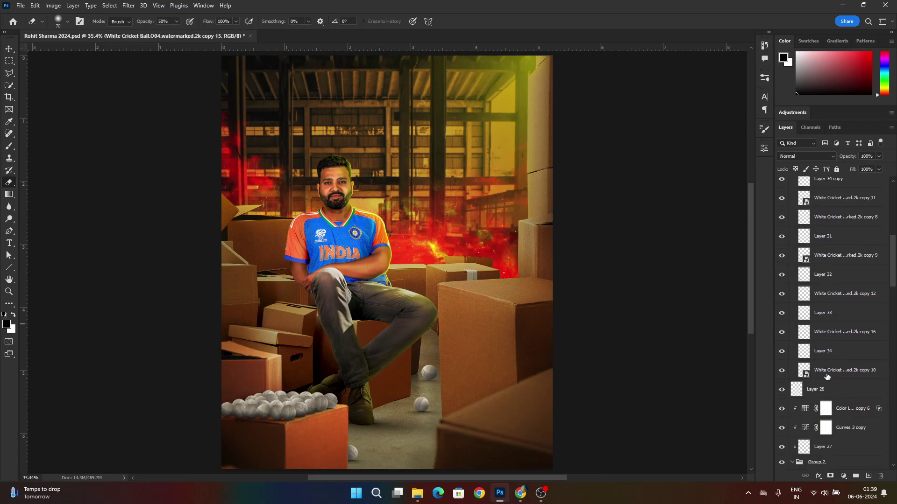
pyautogui.hotkey('ctrl', 'g')
# Step: Duplicate the nested group of balls and convert the Group 4 copy to a smart object
pyautogui.rightClick(830, 372)
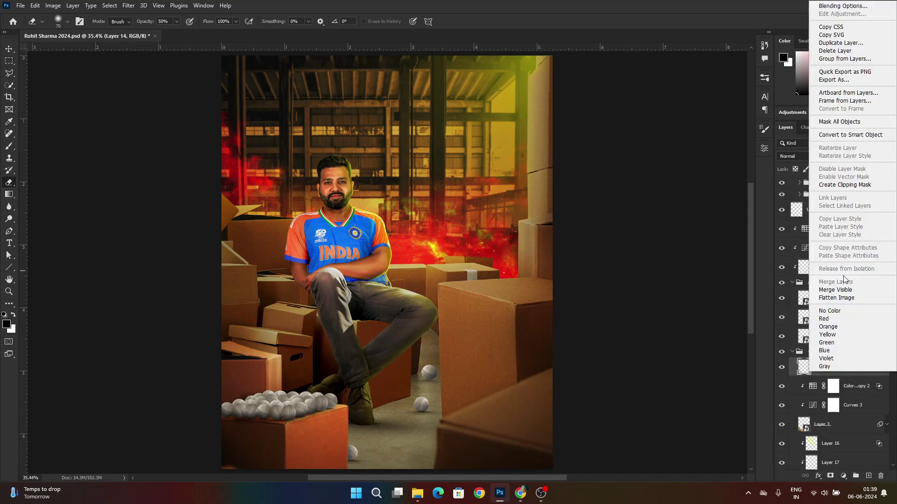
pyautogui.click(809, 187)
pyautogui.rightClick(815, 187)
pyautogui.click(794, 227)
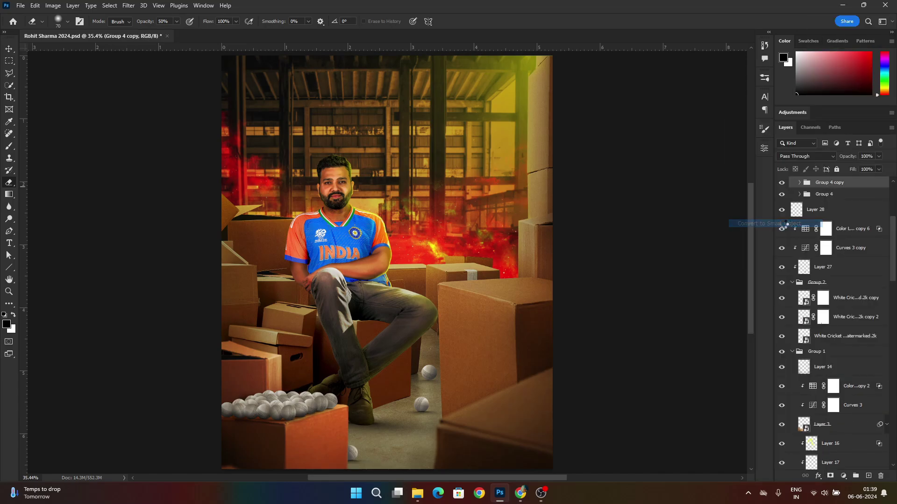
# Step: Toggle individual layers in Group 1 on and off to find the layer that holds the blurred foreground boxes
pyautogui.scroll(-10, 825, 398)
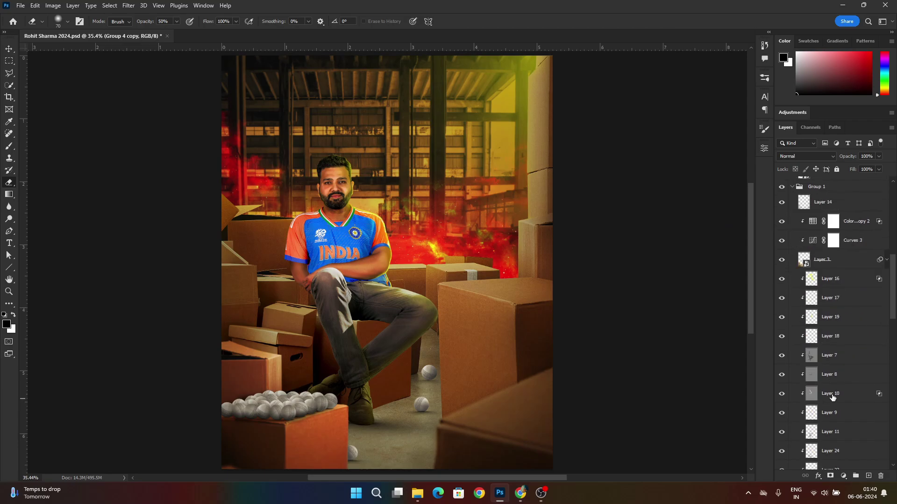
pyautogui.click(782, 279)
pyautogui.click(781, 279)
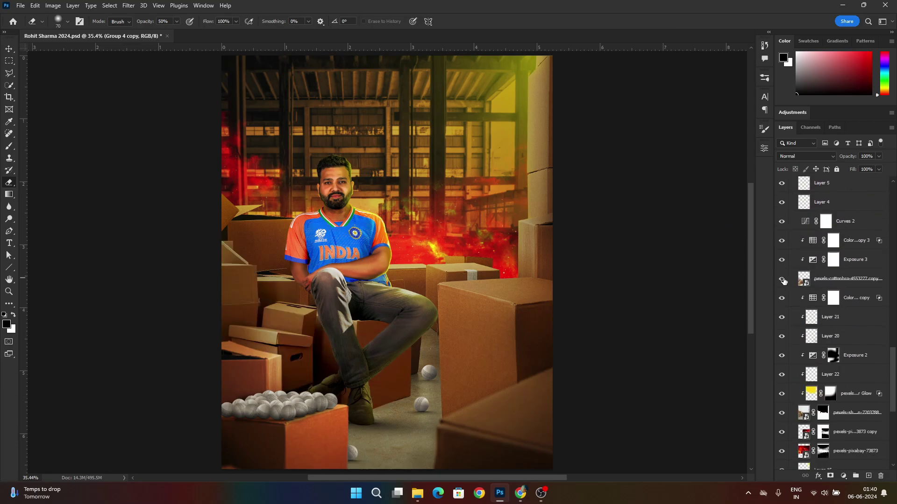
pyautogui.click(783, 413)
pyautogui.click(782, 434)
pyautogui.click(782, 433)
pyautogui.scroll(-5, 809, 431)
pyautogui.scroll(5, 831, 427)
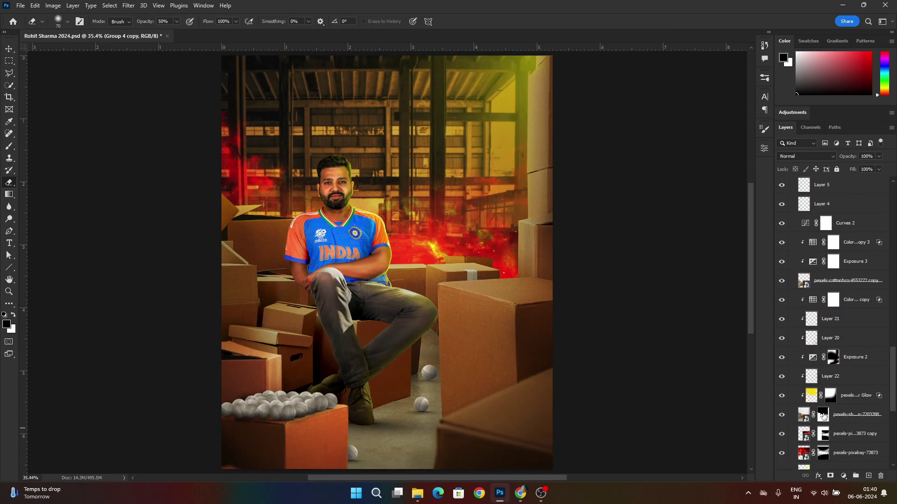
pyautogui.scroll(5, 804, 350)
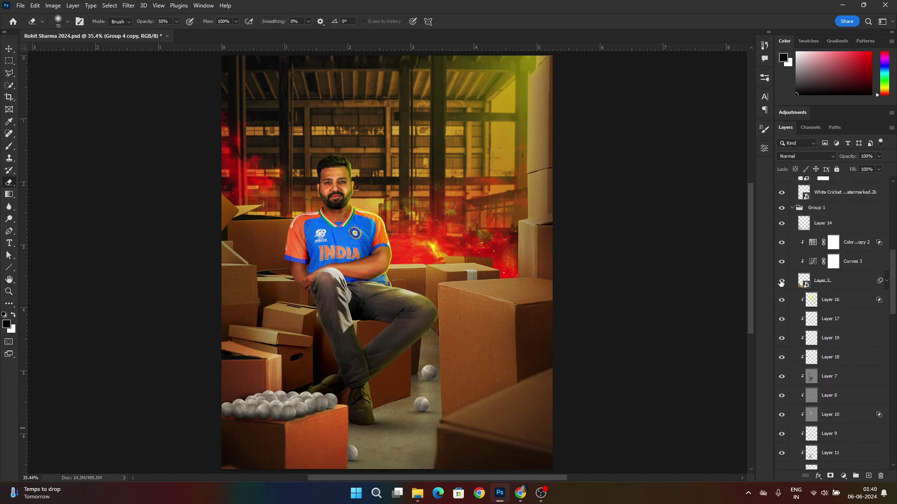
# Step: Copy the Blur Gallery and Gaussian Blur smart filters from Layer 3 onto the Group 4 copy smart object
pyautogui.click(887, 280)
pyautogui.scroll(3, 845, 416)
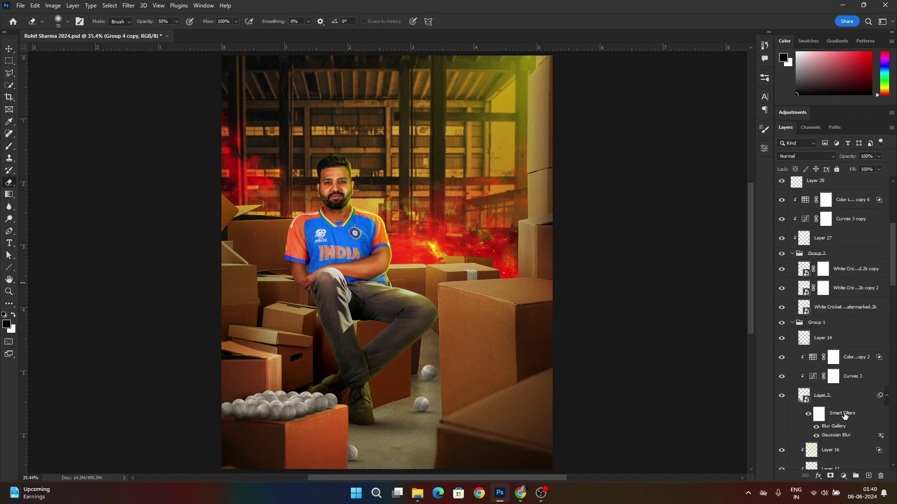
pyautogui.scroll(5, 845, 417)
pyautogui.hotkey('ctrl', 'z')
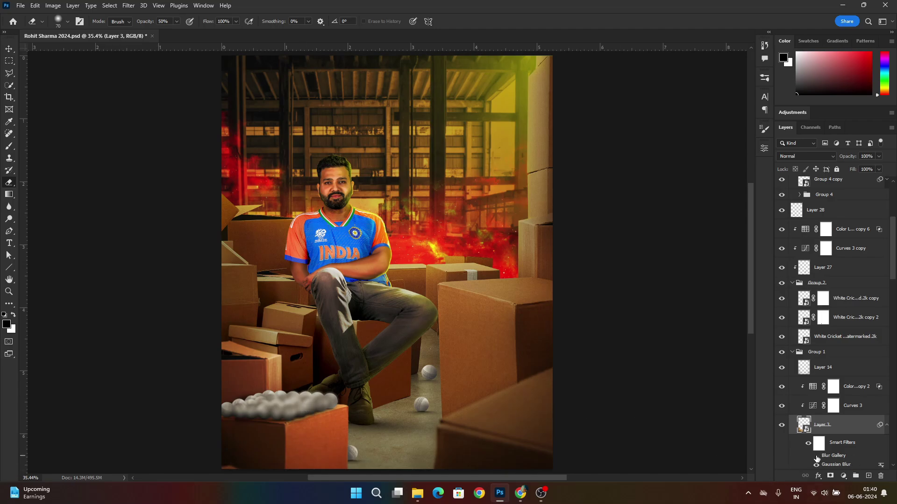
pyautogui.scroll(7, 278, 424)
pyautogui.scroll(-2, 815, 446)
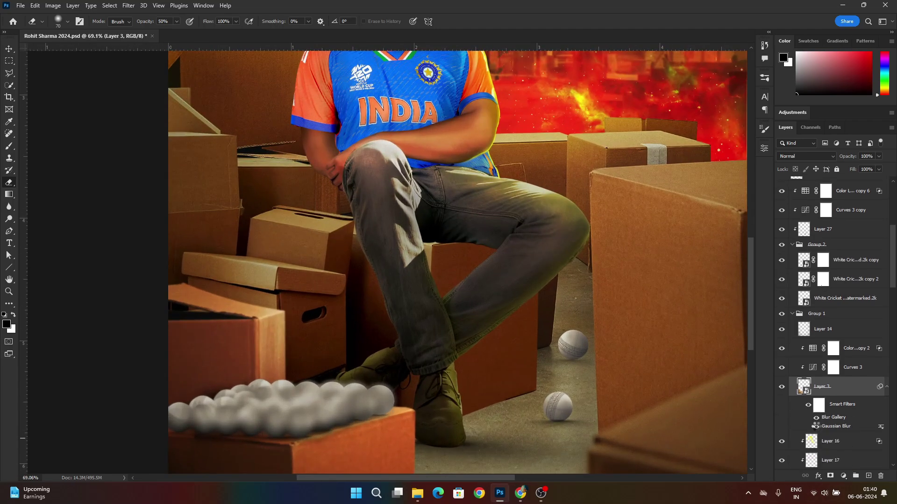
# Step: Compare Layer 3 with and without its Gaussian Blur, and leave only the Blur Gallery filter active on Group 4 copy
pyautogui.click(816, 428)
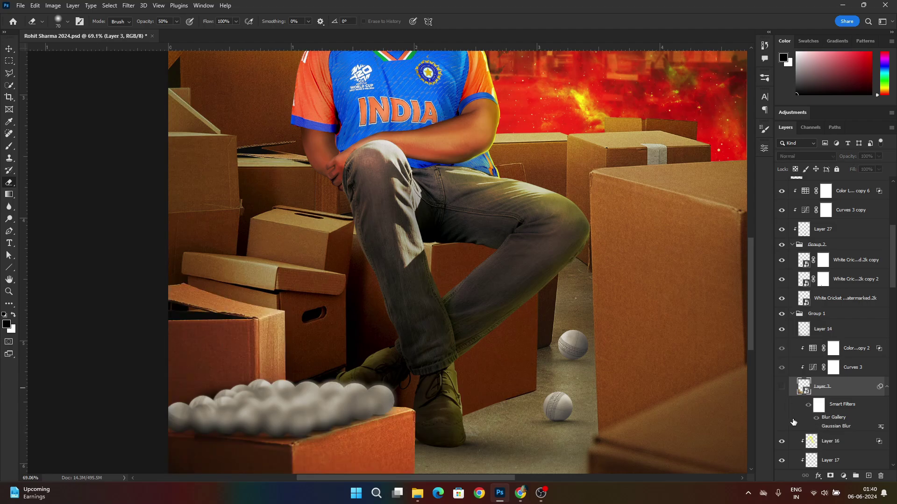
pyautogui.click(816, 427)
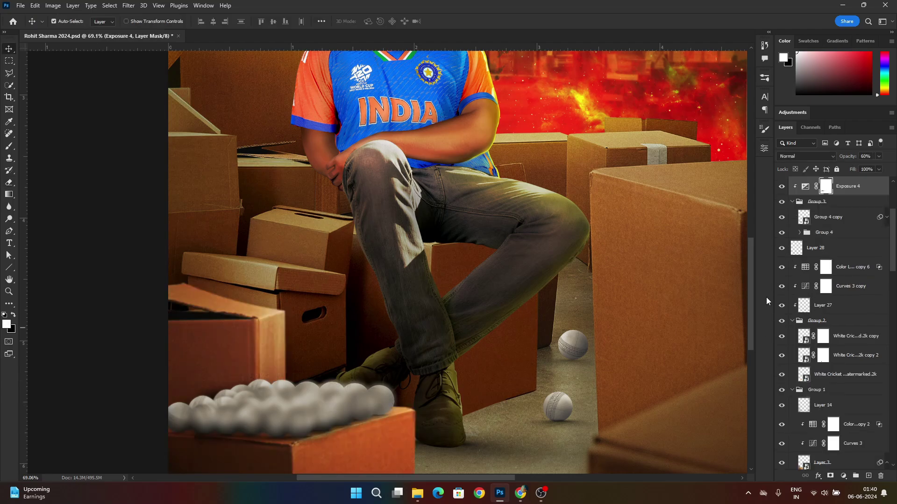
pyautogui.click(887, 277)
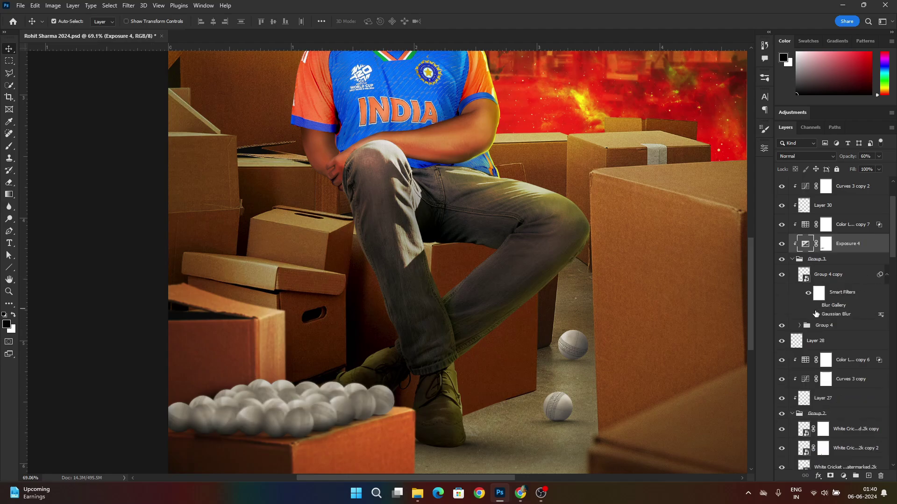
pyautogui.click(816, 314)
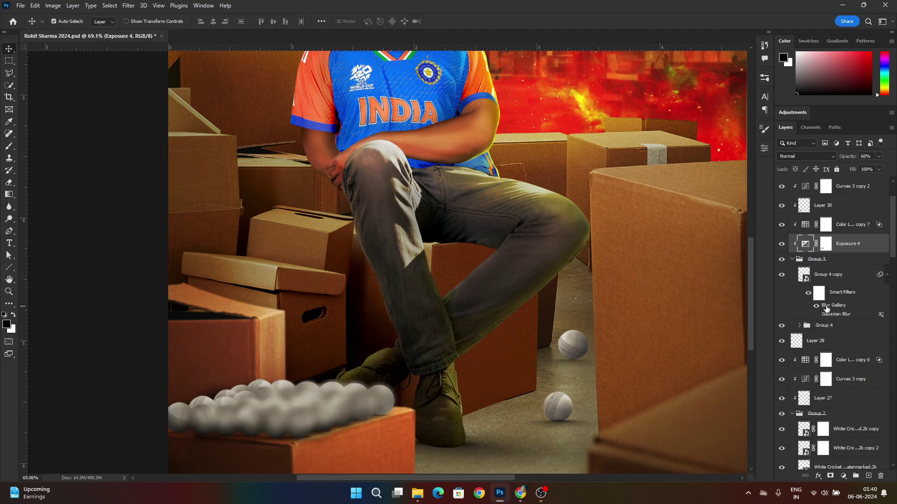
# Step: Rotate the Tilt-Shift focus band in Group 4 copy's Blur Gallery filter to run nearly horizontally across the balls, and apply it
pyautogui.doubleClick(834, 305)
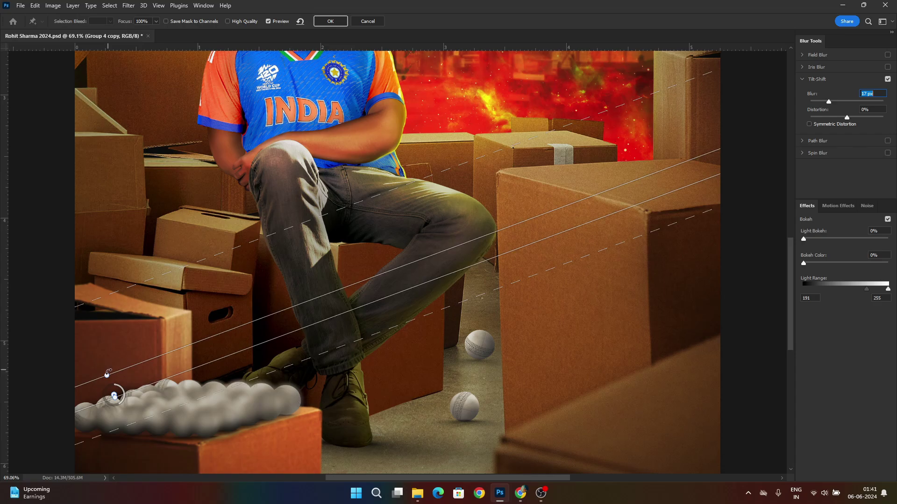
pyautogui.moveTo(107, 376); pyautogui.dragTo(116, 355)
pyautogui.scroll(-1, 176, 409)
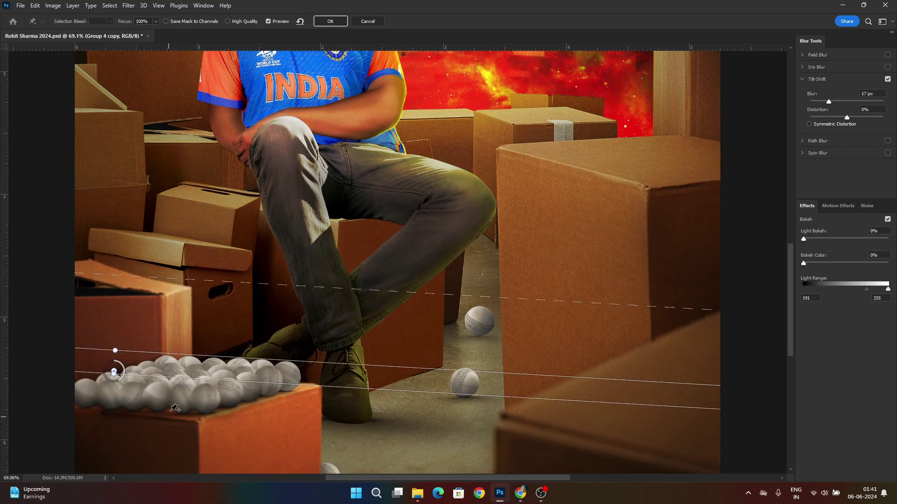
pyautogui.click(330, 21)
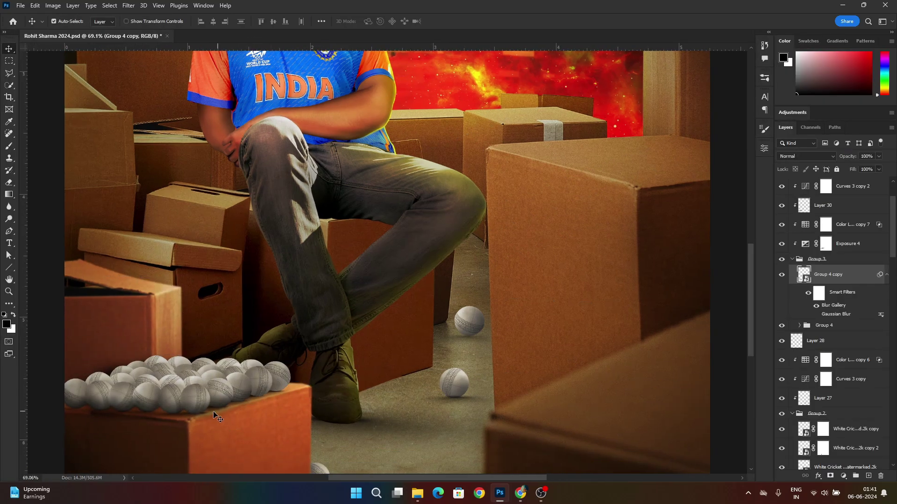
# Step: Set the Tilt-Shift blur of Group 4 copy to 28 px, fine-tune the focus band over the balls, and apply it
pyautogui.scroll(4, 213, 412)
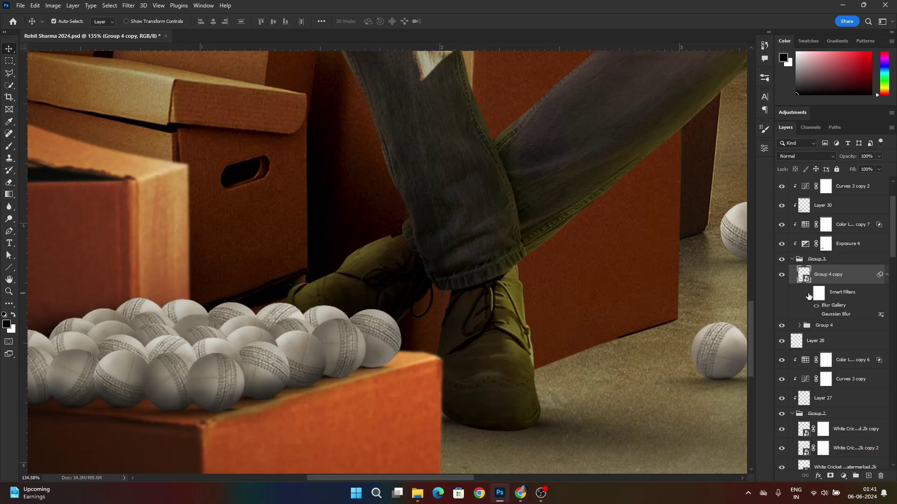
pyautogui.doubleClick(834, 304)
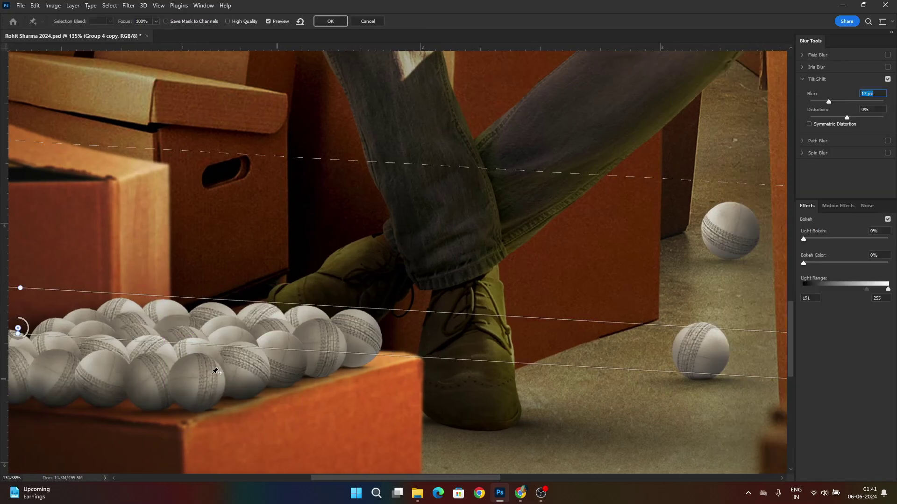
pyautogui.click(835, 100)
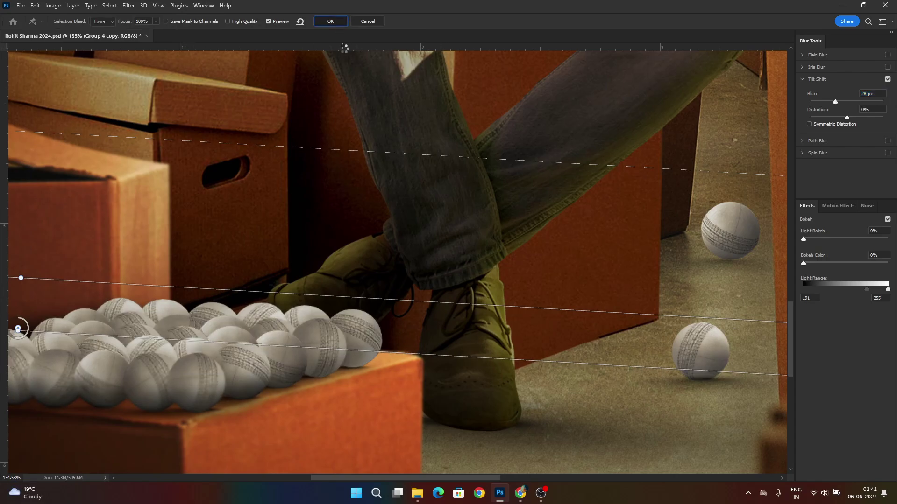
pyautogui.click(330, 21)
pyautogui.hotkey('ctrl', '0')
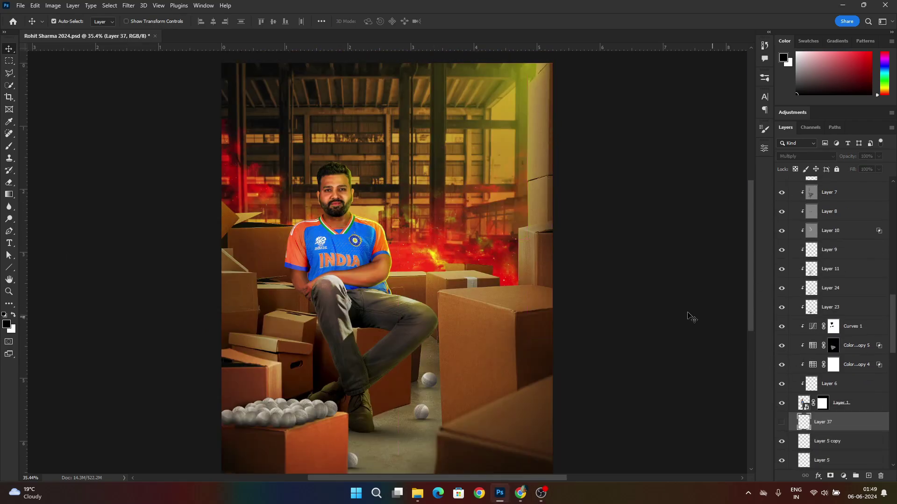
# Step: Show and select Layer 35, the red WE'RE FULL stamp on the large foreground box, and inspect it up close
pyautogui.scroll(1, 687, 313)
pyautogui.scroll(15, 792, 340)
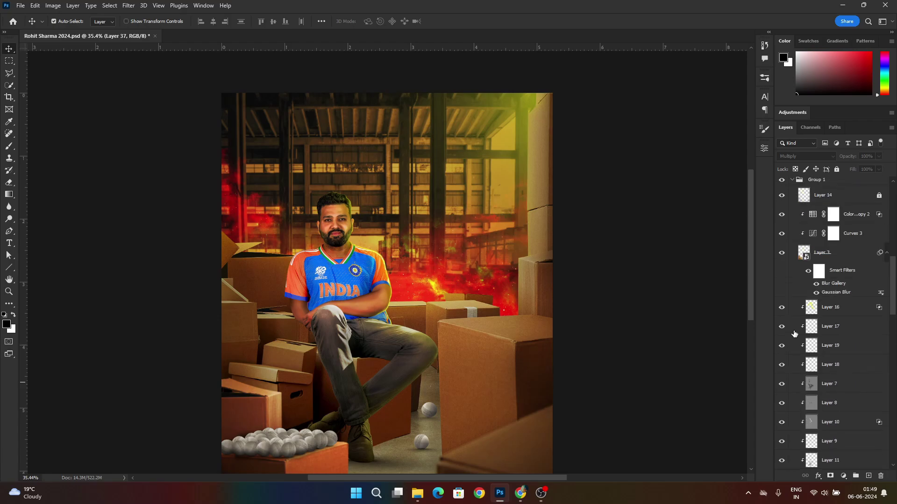
pyautogui.scroll(-10, 795, 333)
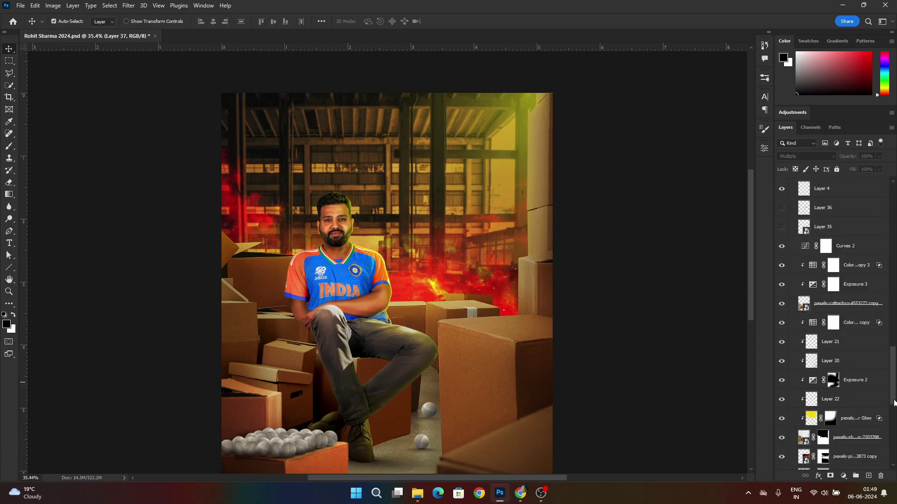
pyautogui.scroll(10, 794, 351)
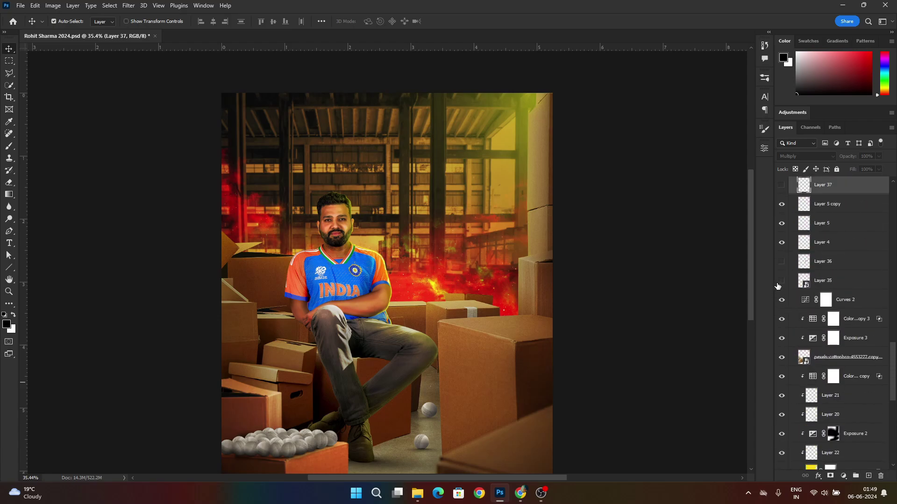
pyautogui.click(781, 281)
pyautogui.click(803, 280)
pyautogui.scroll(6, 499, 386)
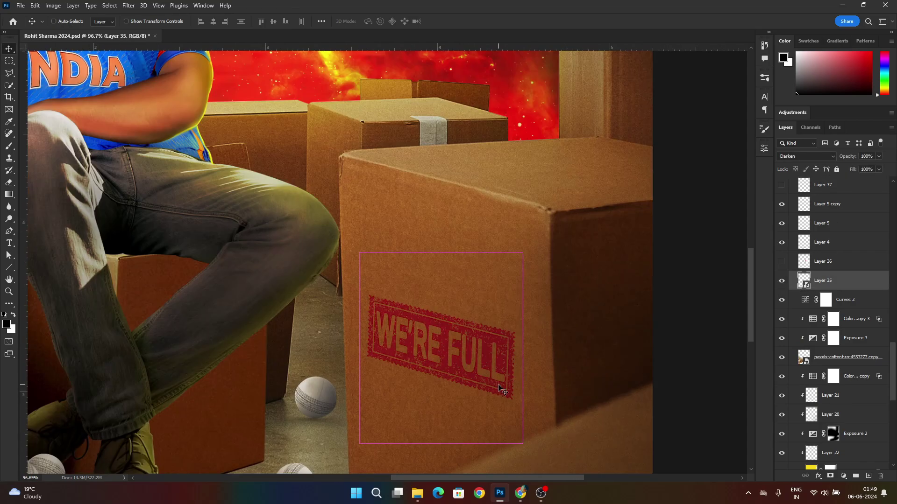
# Step: Delete Layer 36 and show Layer 37, which holds the FULL stamp on the stacked box in the background
pyautogui.hotkey('ctrl', '0')
pyautogui.click(782, 265)
pyautogui.click(833, 264)
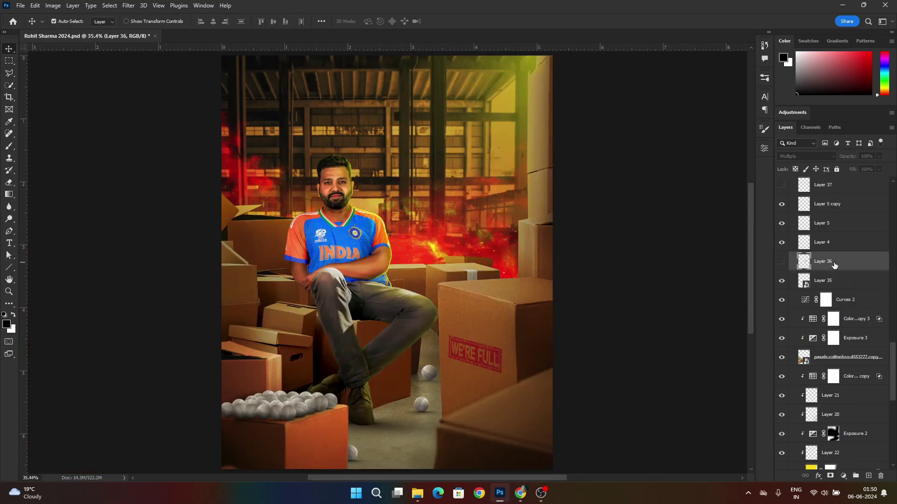
pyautogui.press('Delete')
pyautogui.scroll(4, 805, 392)
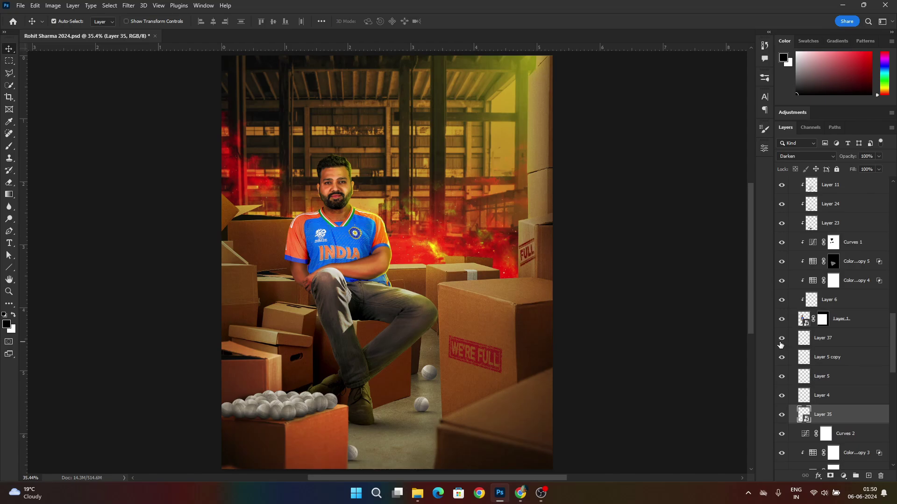
# Step: Place the Alert-Download-PNG image above Layer 35, load its outline as a selection, hide the layer, and clear the selection
pyautogui.scroll(6, 542, 249)
pyautogui.hotkey('ctrl', '0')
pyautogui.moveTo(0, 182); pyautogui.dragTo(369, 173)
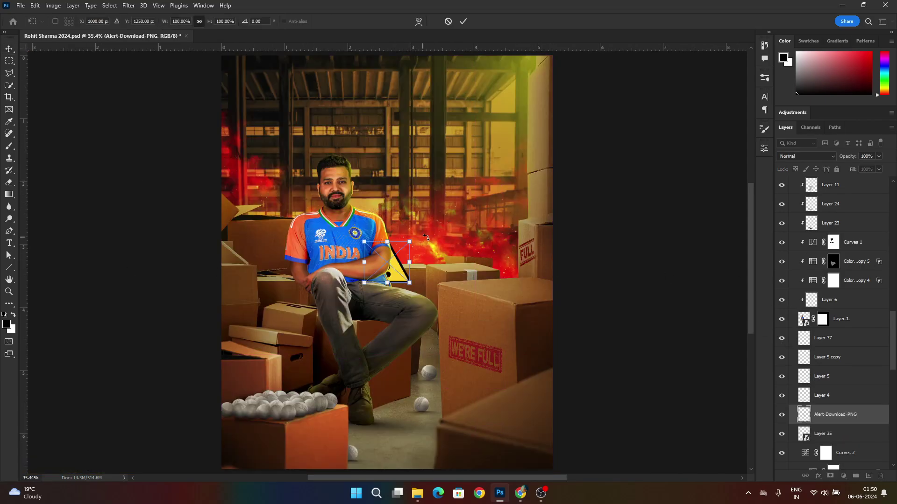
pyautogui.click(463, 22)
pyautogui.keyDown('ctrl'); pyautogui.click(803, 415); pyautogui.keyUp('ctrl')
pyautogui.click(782, 415)
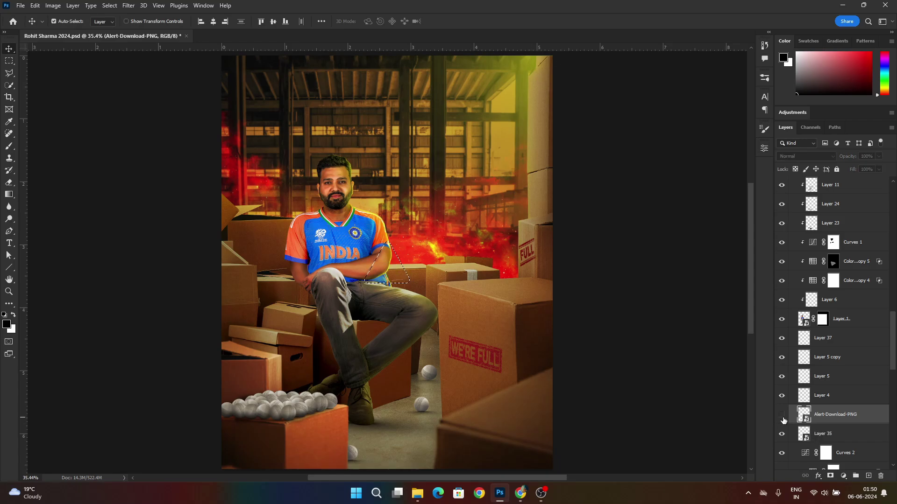
pyautogui.hotkey('ctrl', 'd')
# Step: Add a new layer above Curves 2 and define a Vanishing Point plane on the front of the box beneath the cricketer's legs
pyautogui.scroll(6, 405, 387)
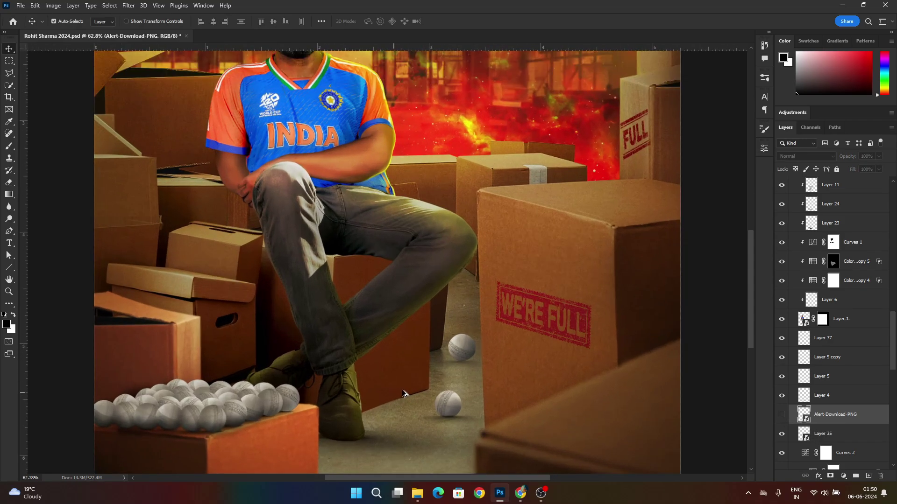
pyautogui.keyDown('ctrl'); pyautogui.click(402, 372); pyautogui.keyUp('ctrl')
pyautogui.scroll(-2, 854, 434)
pyautogui.scroll(-2, 859, 395)
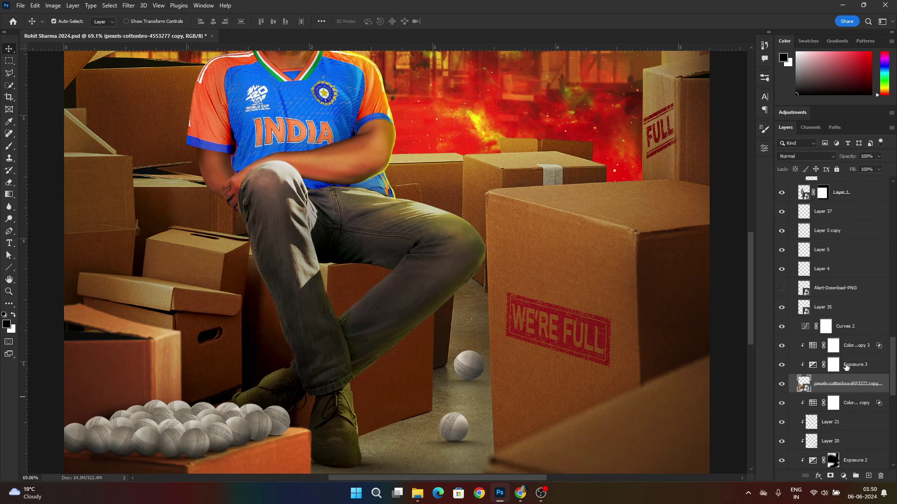
pyautogui.click(845, 326)
pyautogui.click(129, 6)
pyautogui.click(150, 129)
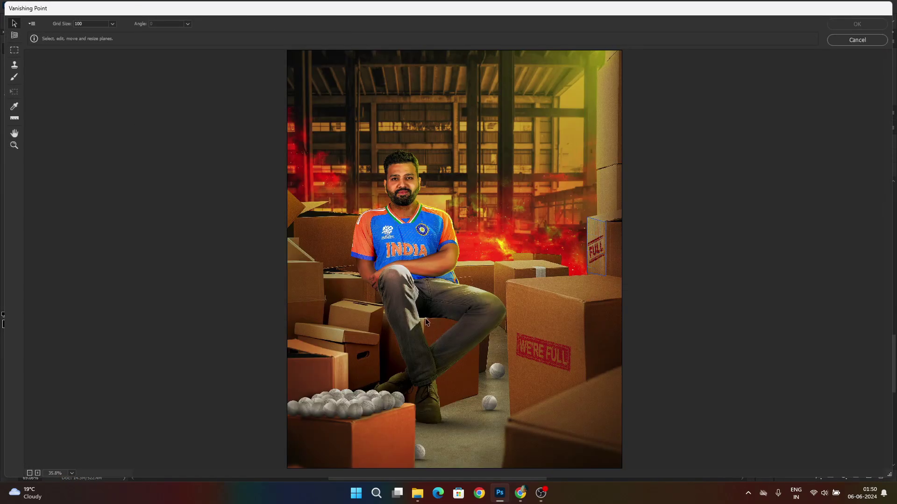
pyautogui.click(11, 37)
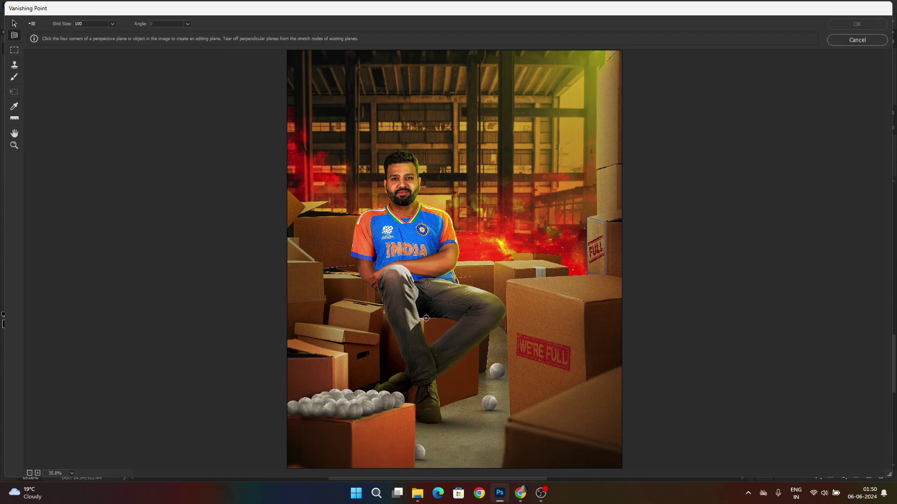
pyautogui.click(426, 318)
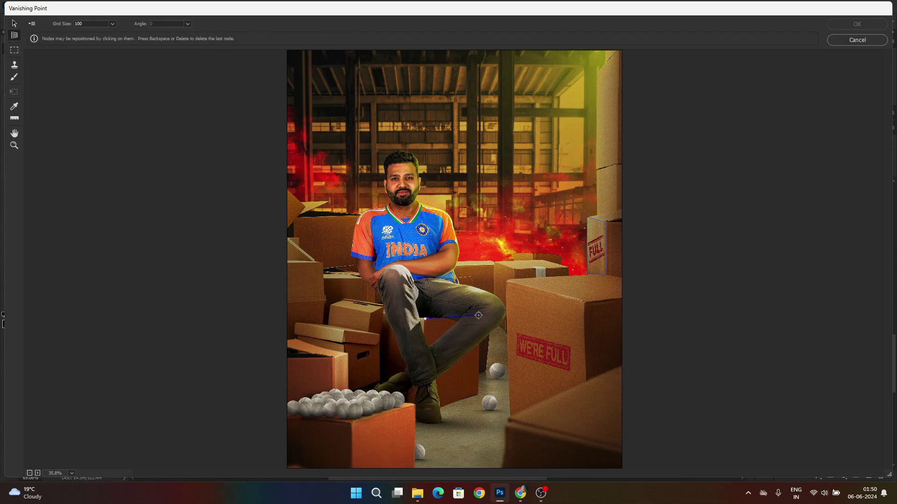
pyautogui.click(422, 414)
# Step: Paste the warning sign into Vanishing Point, move it onto the box plane, scale it to fit, and apply the filter
pyautogui.press('m')
pyautogui.moveTo(311, 76); pyautogui.dragTo(454, 366)
pyautogui.press('t')
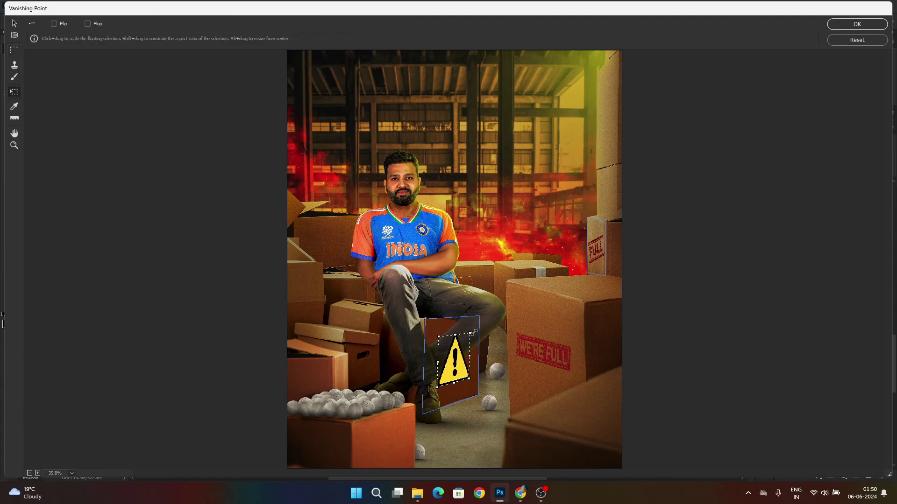
pyautogui.press('Return')
# Step: Compare blend modes for the warning sign layer, set it to Soft Light, and deselect the layer
pyautogui.scroll(-3, 495, 361)
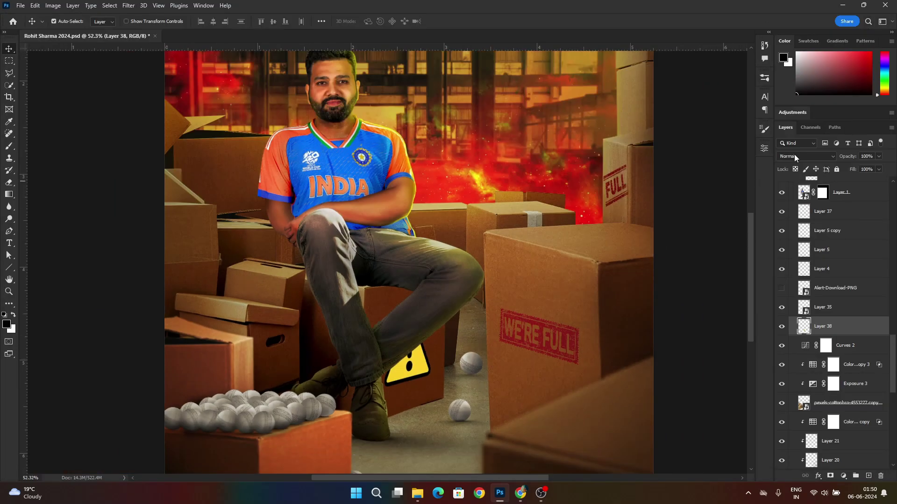
pyautogui.click(794, 156)
pyautogui.click(797, 213)
pyautogui.press('Up')
pyautogui.press('Up')
pyautogui.press('Up')
pyautogui.press('Up')
pyautogui.press('Up')
pyautogui.press('Up')
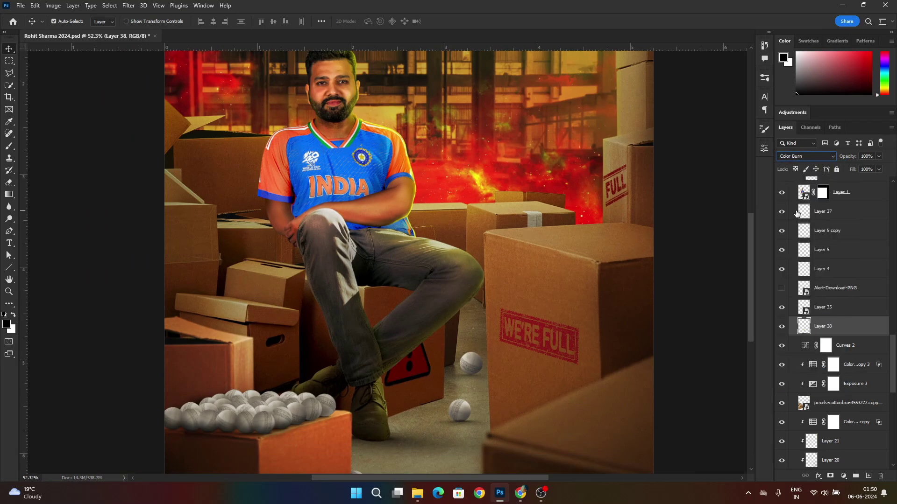
pyautogui.press('Down')
pyautogui.press('Down')
pyautogui.press('Down')
pyautogui.press('Down')
pyautogui.press('Down')
pyautogui.press('Down')
pyautogui.press('Down')
pyautogui.press('Down')
pyautogui.press('Down')
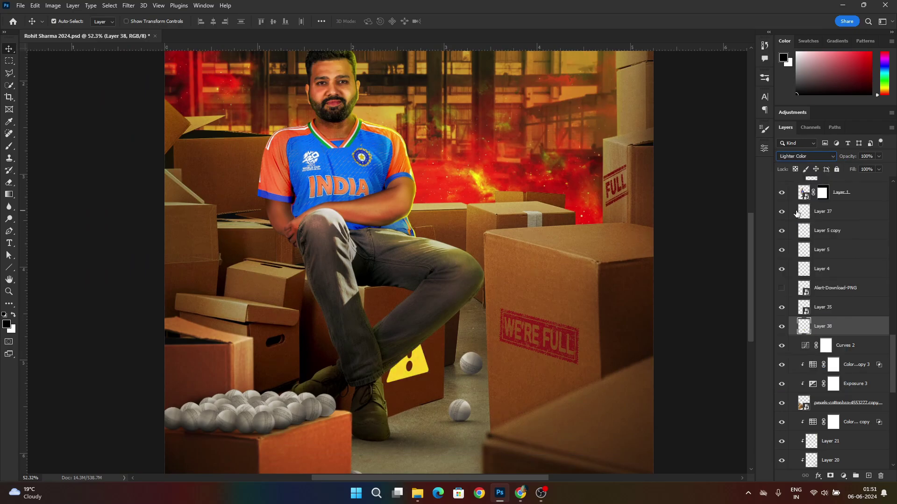
pyautogui.scroll(-4, 385, 390)
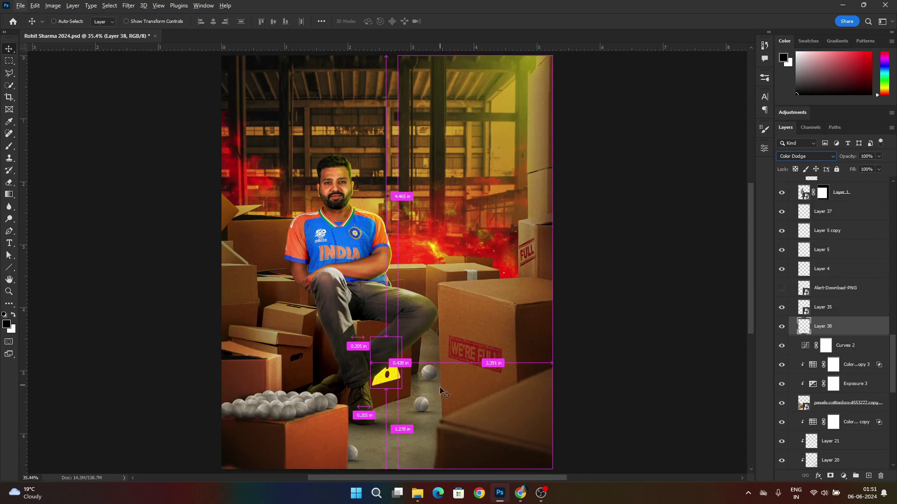
pyautogui.click(815, 159)
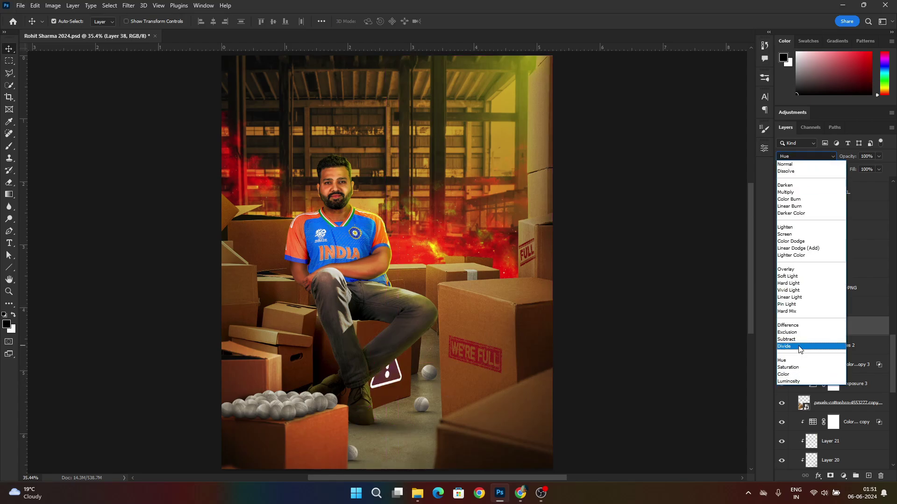
pyautogui.press('Up')
pyautogui.press('Up')
pyautogui.press('Up')
pyautogui.press('Up')
pyautogui.press('Up')
pyautogui.press('Up')
pyautogui.press('Up')
pyautogui.press('Up')
pyautogui.press('Up')
pyautogui.press('Up')
pyautogui.press('Down')
pyautogui.press('Down')
pyautogui.press('Down')
pyautogui.press('Down')
pyautogui.press('Down')
pyautogui.press('Down')
pyautogui.press('Down')
pyautogui.press('Down')
pyautogui.press('Down')
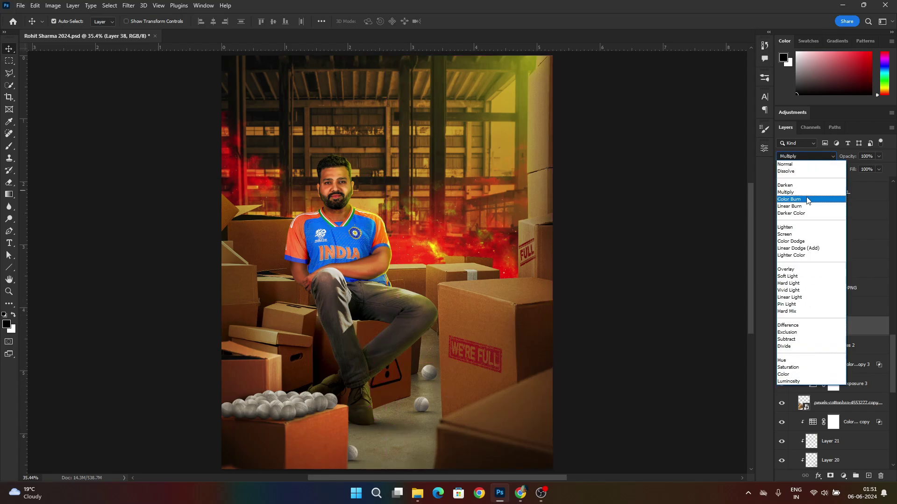
pyautogui.click(803, 277)
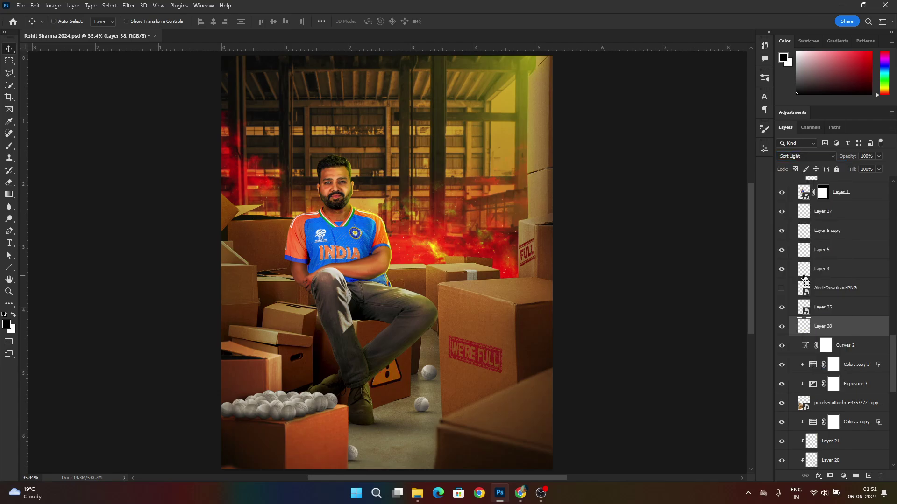
pyautogui.click(634, 335)
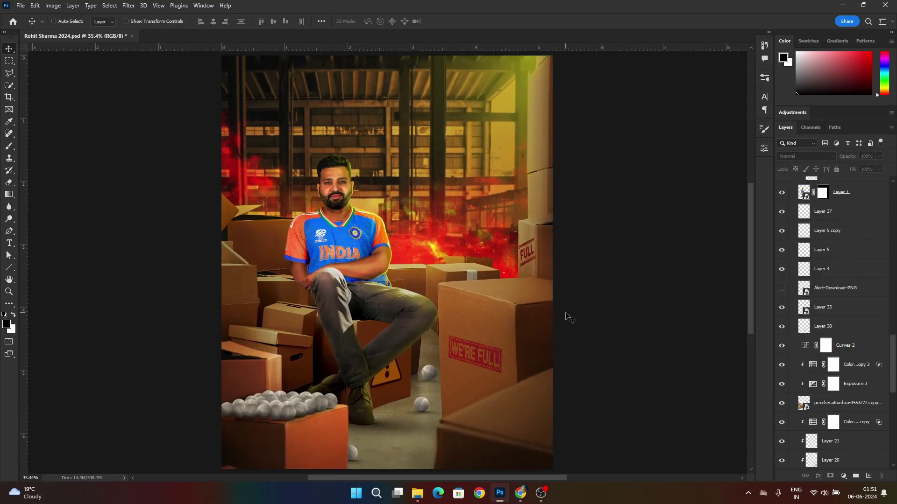
# Step: Add a new layer above Layer 16, sample bright yellow from the flames, and reduce the brush to 9 px
pyautogui.scroll(8, 444, 308)
pyautogui.click(400, 272)
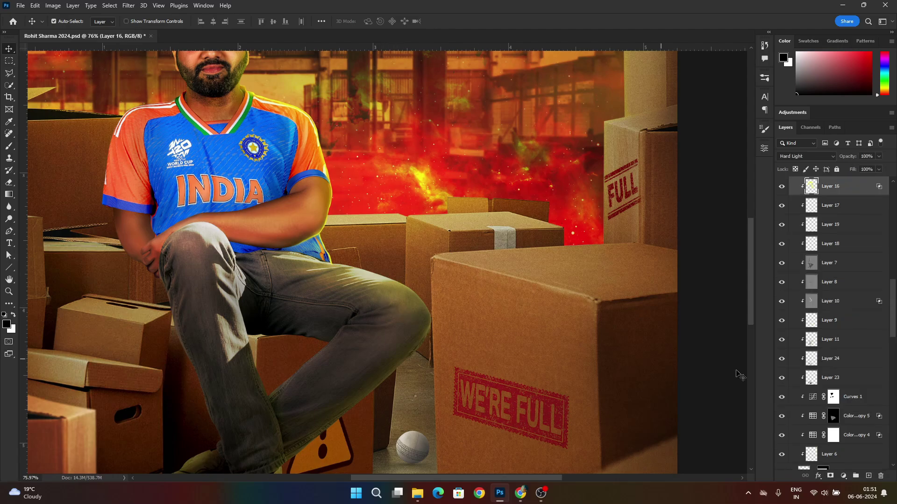
pyautogui.click(869, 476)
pyautogui.press('b')
pyautogui.keyDown('alt'); pyautogui.click(420, 176); pyautogui.keyUp('alt')
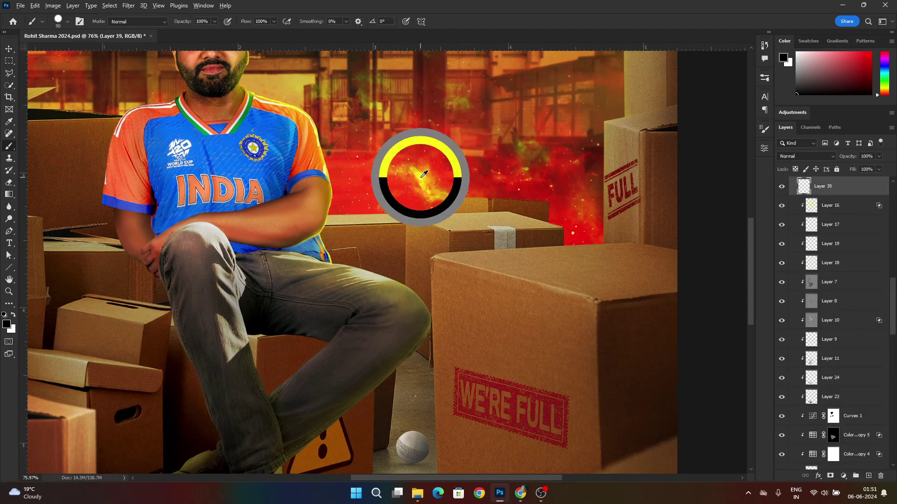
pyautogui.scroll(3, 347, 265)
pyautogui.press('[')
pyautogui.press('[')
pyautogui.press('[')
pyautogui.press('[')
pyautogui.press('[')
pyautogui.press('[')
pyautogui.press('[')
pyautogui.press('[')
pyautogui.press('[')
pyautogui.click(322, 255)
pyautogui.keyDown('shift'); pyautogui.click(471, 285); pyautogui.keyUp('shift')
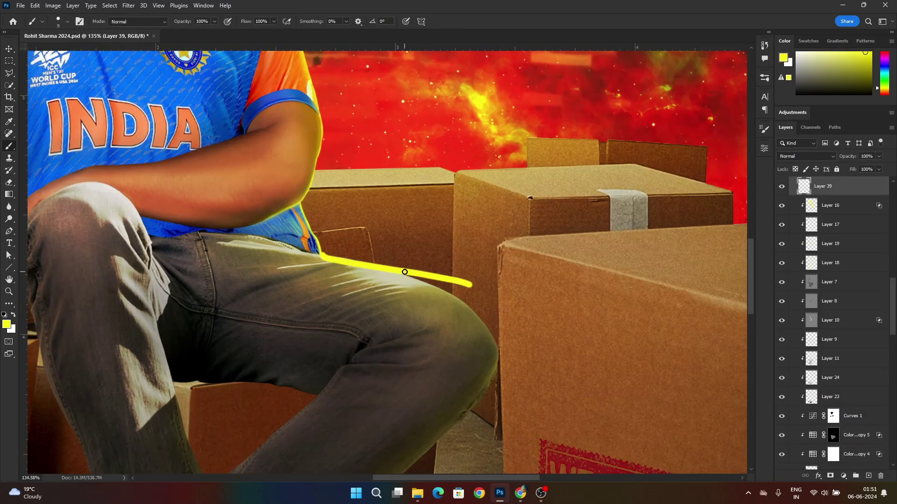
pyautogui.hotkey('ctrl', 'z')
# Step: Choose another brush preset and move the new layer below Layer 16 so it clips to the cricketer
pyautogui.click(67, 22)
pyautogui.click(84, 133)
pyautogui.moveTo(846, 186); pyautogui.dragTo(846, 214)
# Step: Paint a thin yellow rim along the shirt's lower hem and erase the spill over the jeans with a small eraser
pyautogui.scroll(5, 405, 246)
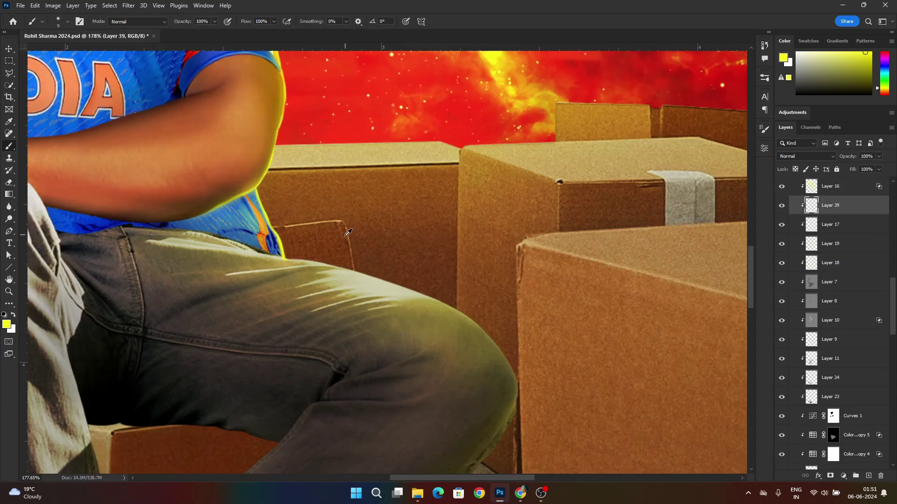
pyautogui.moveTo(273, 260)
pyautogui.mouseDown()
pyautogui.moveTo(155, 245)
pyautogui.moveTo(209, 244)
pyautogui.mouseUp()
pyautogui.hotkey('ctrl', 'z')
pyautogui.press('e')
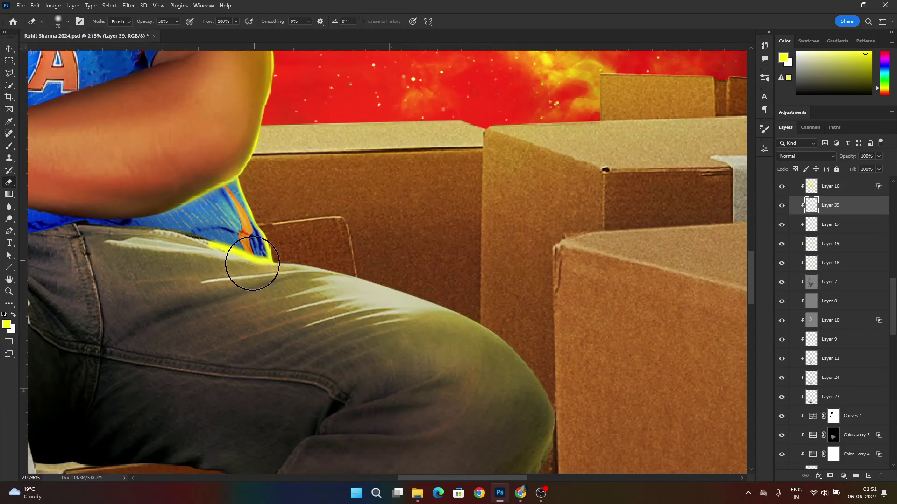
pyautogui.press('[')
pyautogui.press('[')
pyautogui.press('[')
pyautogui.press('[')
pyautogui.press('[')
pyautogui.scroll(4, 256, 272)
pyautogui.moveTo(248, 274); pyautogui.dragTo(89, 213)
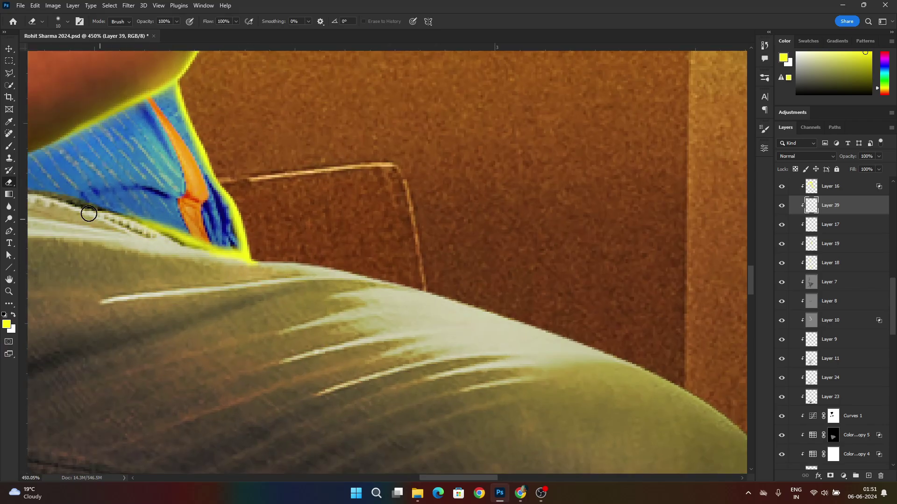
# Step: Paint a yellow rim light along the upper edge of the thigh and knee, enlarging the brush to 30 px
pyautogui.scroll(-3, 167, 249)
pyautogui.press('b')
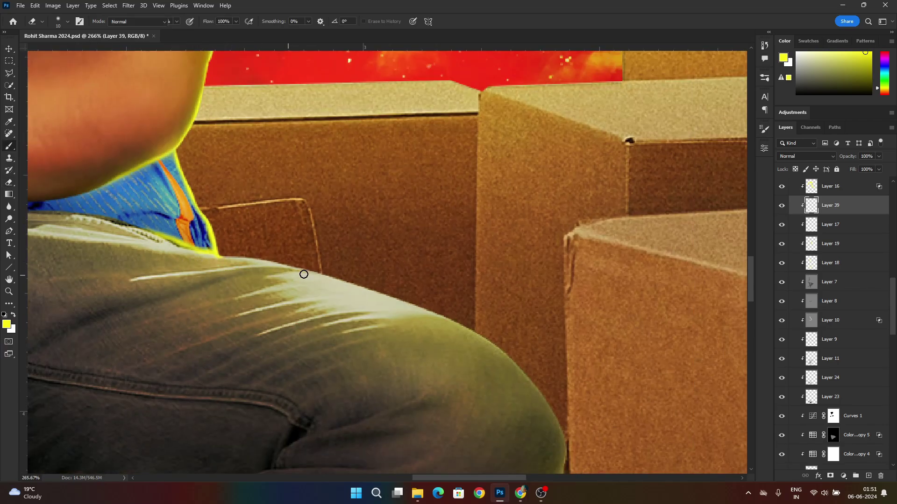
pyautogui.moveTo(219, 257)
pyautogui.mouseDown()
pyautogui.moveTo(245, 252)
pyautogui.moveTo(460, 321)
pyautogui.mouseUp()
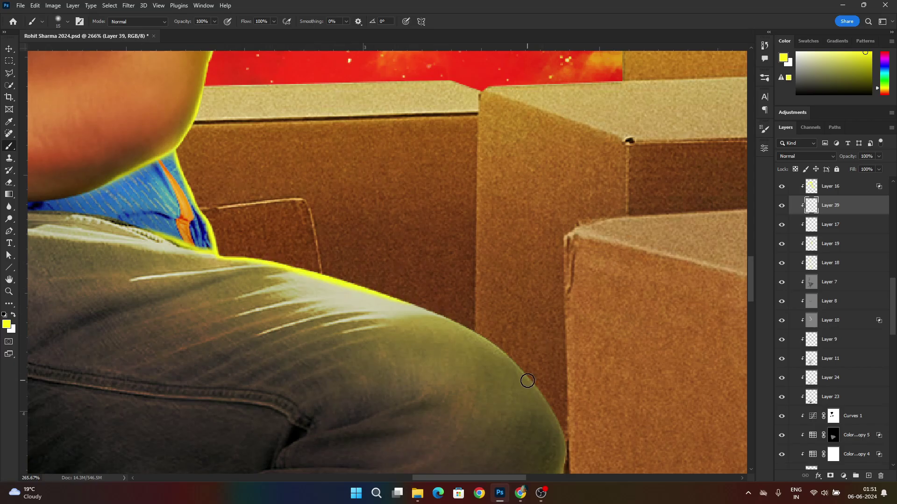
pyautogui.press(']')
pyautogui.press(']')
pyautogui.press(']')
pyautogui.moveTo(576, 428)
pyautogui.mouseDown()
pyautogui.moveTo(503, 344)
pyautogui.moveTo(275, 257)
pyautogui.mouseUp()
pyautogui.scroll(-8, 384, 277)
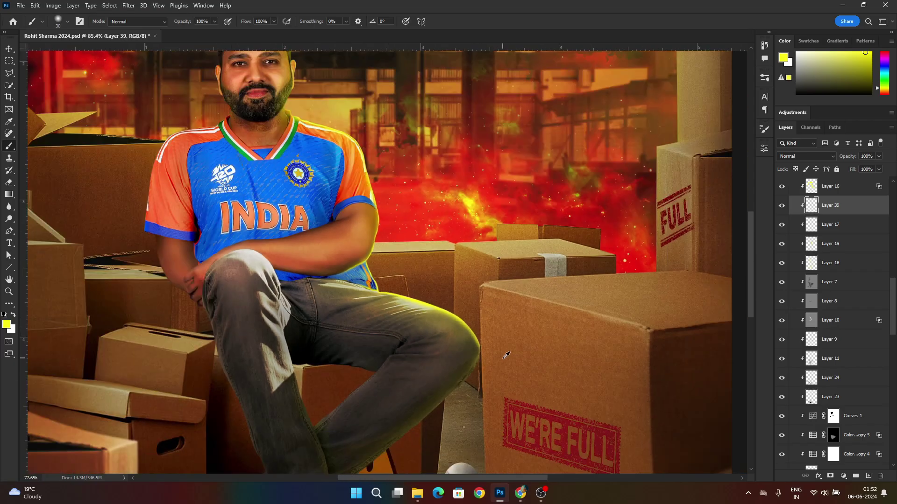
# Step: Thin the yellow rim light on the thigh and knee by erasing its inner side with a 35 px eraser
pyautogui.scroll(5, 506, 355)
pyautogui.press('e')
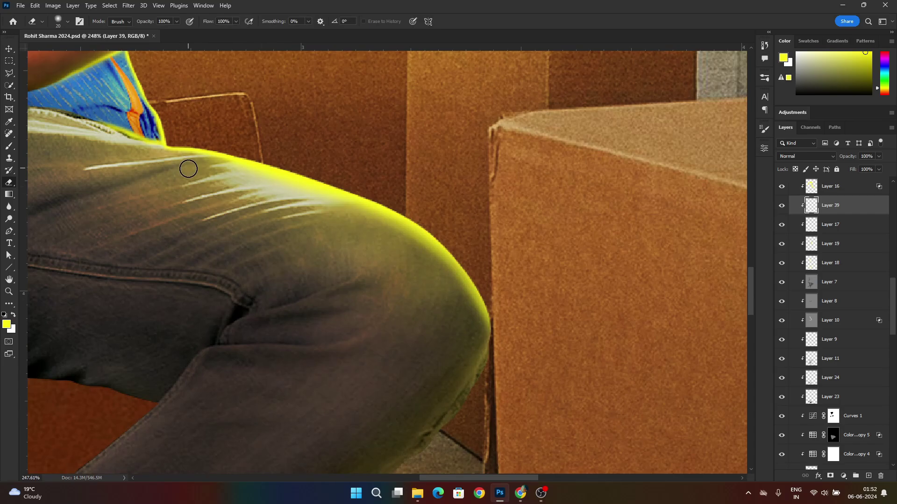
pyautogui.press(']')
pyautogui.press(']')
pyautogui.press(']')
pyautogui.moveTo(184, 170)
pyautogui.mouseDown()
pyautogui.moveTo(391, 235)
pyautogui.moveTo(422, 254)
pyautogui.moveTo(483, 327)
pyautogui.mouseUp()
pyautogui.scroll(-8, 426, 318)
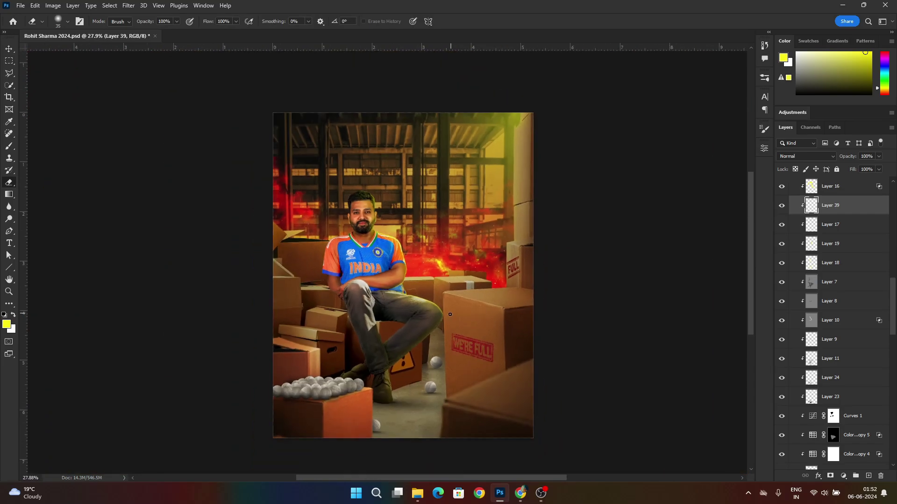
# Step: Extend the yellow rim light from the knee down the outer edge of the leg, erase its excess, and deselect the layer
pyautogui.scroll(8, 450, 314)
pyautogui.press('b')
pyautogui.moveTo(435, 311); pyautogui.dragTo(383, 408)
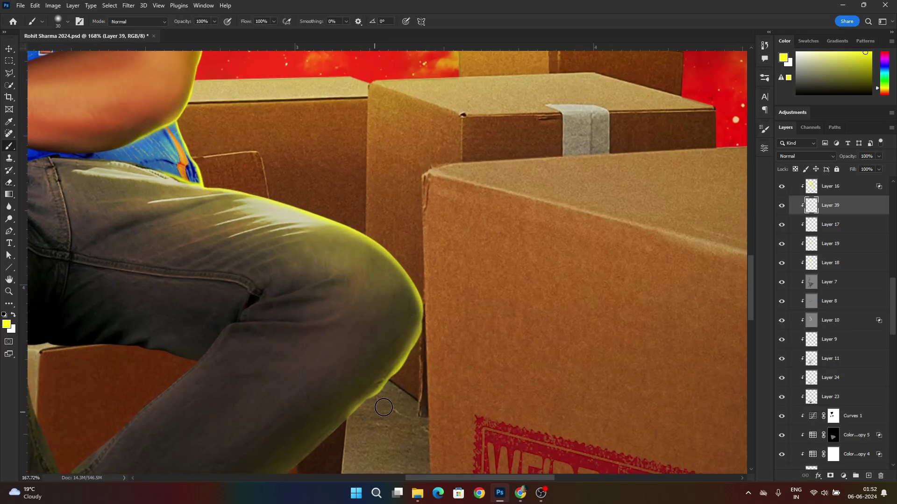
pyautogui.press('e')
pyautogui.moveTo(385, 358); pyautogui.dragTo(311, 422)
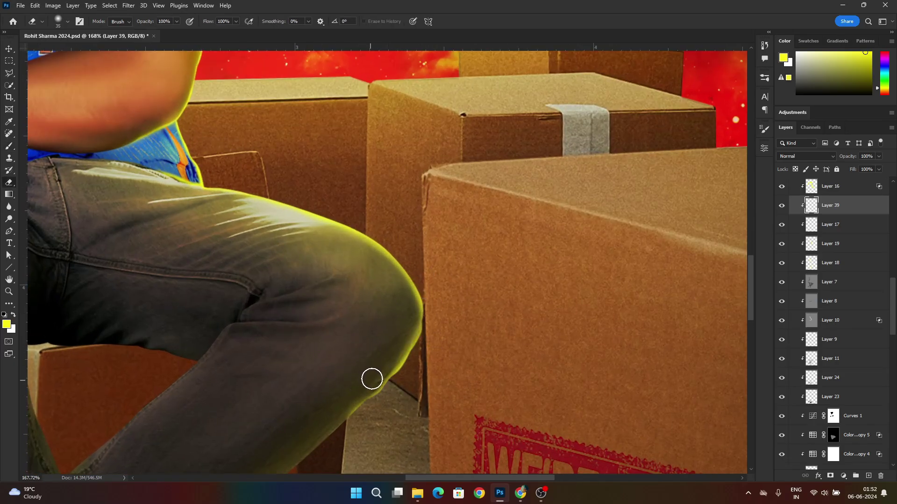
pyautogui.moveTo(372, 378)
pyautogui.mouseDown()
pyautogui.moveTo(329, 419)
pyautogui.moveTo(397, 350)
pyautogui.moveTo(407, 313)
pyautogui.moveTo(409, 298)
pyautogui.moveTo(382, 264)
pyautogui.moveTo(344, 242)
pyautogui.moveTo(352, 248)
pyautogui.mouseUp()
pyautogui.scroll(-5, 330, 323)
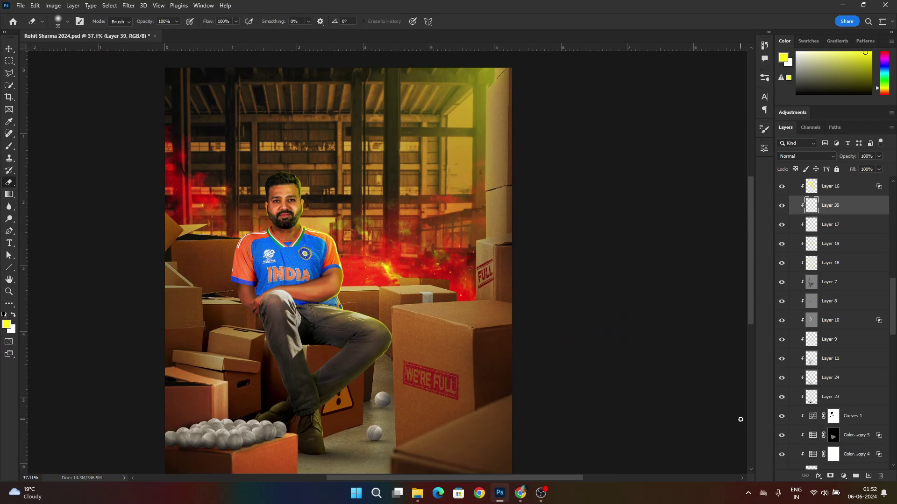
pyautogui.hotkey('ctrl', '0')
pyautogui.scroll(-1, 475, 242)
pyautogui.click(9, 48)
pyautogui.keyDown('ctrl'); pyautogui.click(95, 159); pyautogui.keyUp('ctrl')
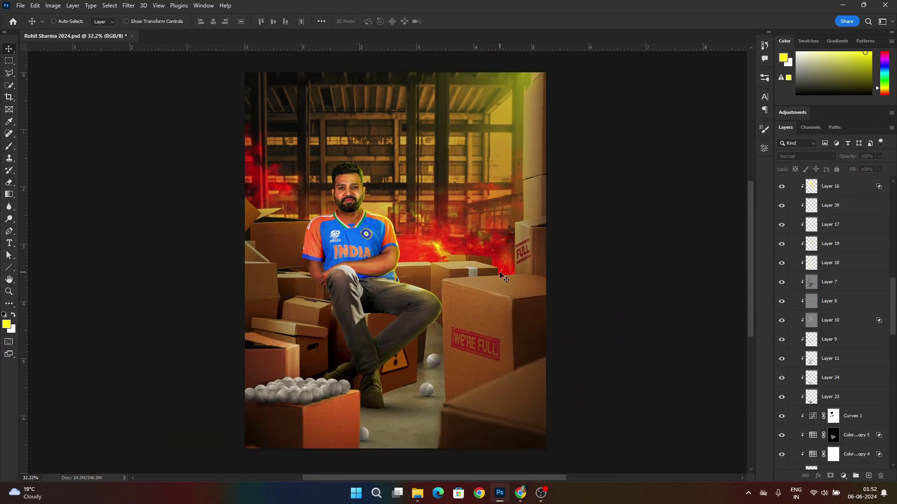
pyautogui.scroll(1, 503, 277)
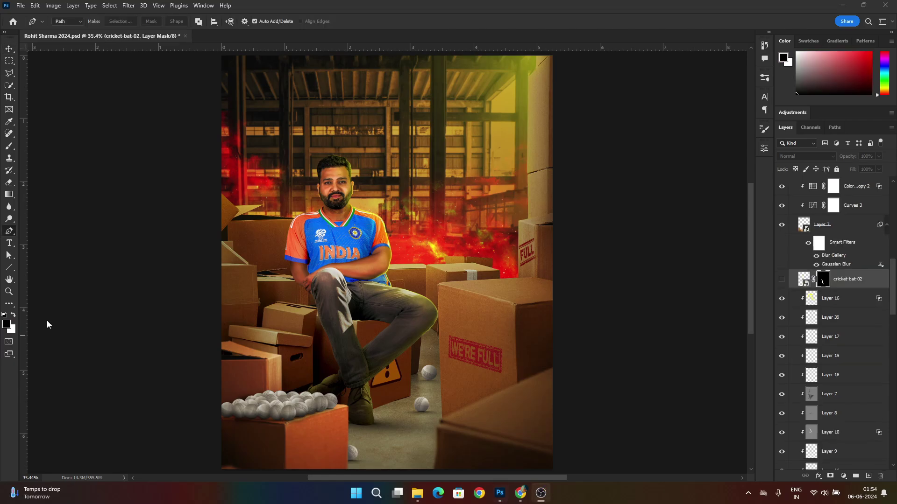
# Step: Show the cricket-bat-02 layer and trim the top end of the bat's handle on its mask using a curved Pen path
pyautogui.click(781, 279)
pyautogui.scroll(15, 397, 274)
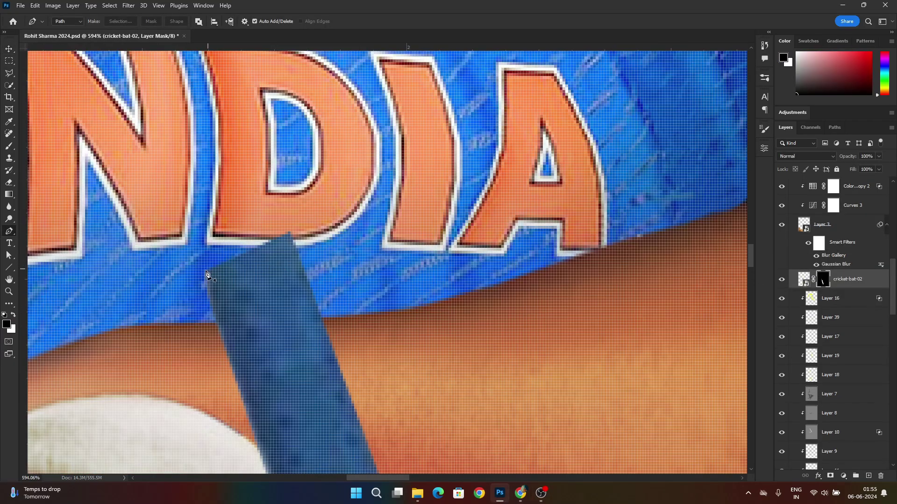
pyautogui.scroll(2, 206, 273)
pyautogui.click(206, 271)
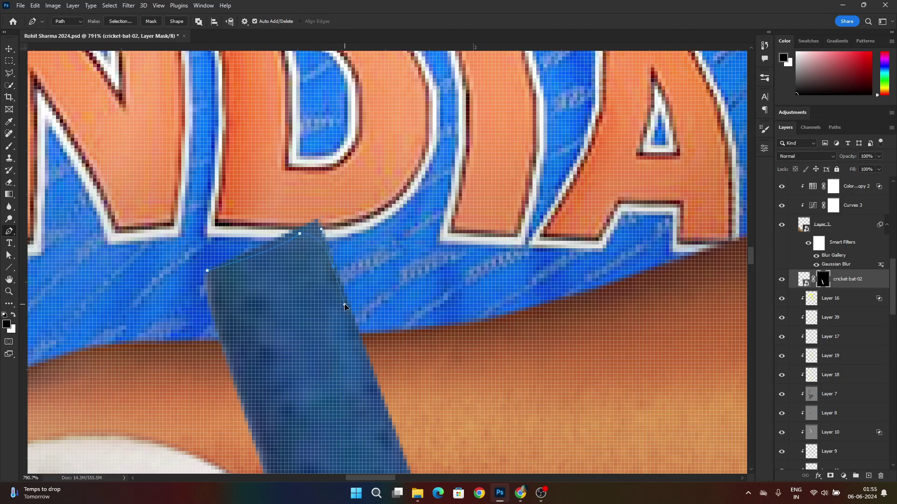
pyautogui.moveTo(300, 234); pyautogui.dragTo(254, 264)
pyautogui.click(208, 272)
pyautogui.hotkey('ctrl', 'Return')
pyautogui.hotkey('alt', 'BackSpace')
pyautogui.hotkey('ctrl', 'd')
pyautogui.hotkey('ctrl', '0')
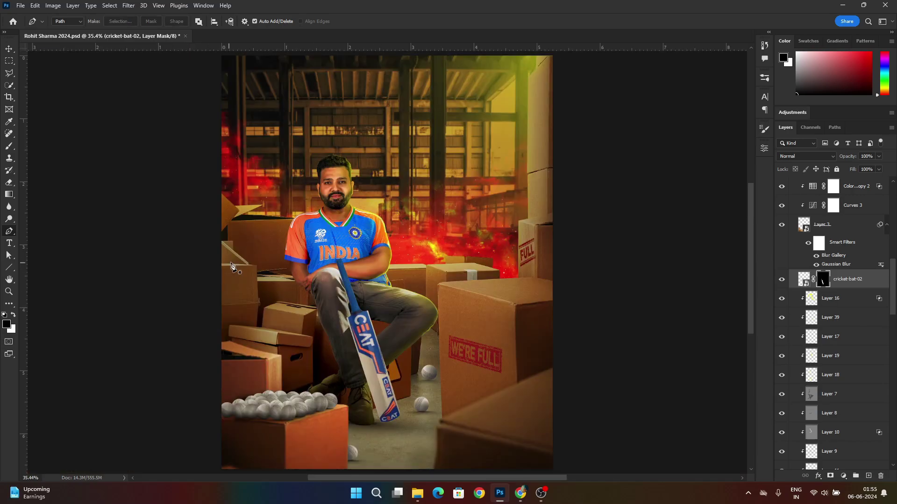
pyautogui.scroll(-3, 333, 272)
pyautogui.scroll(3, 419, 314)
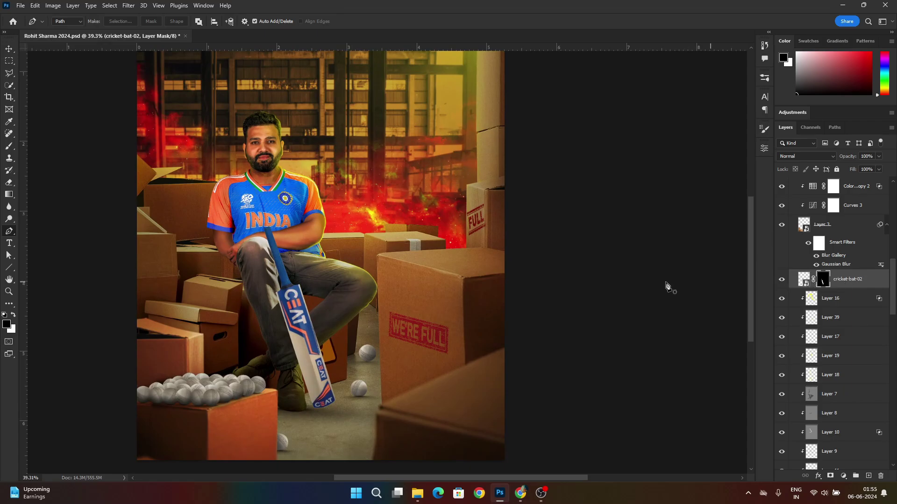
pyautogui.scroll(-2, 362, 301)
pyautogui.scroll(4, 360, 299)
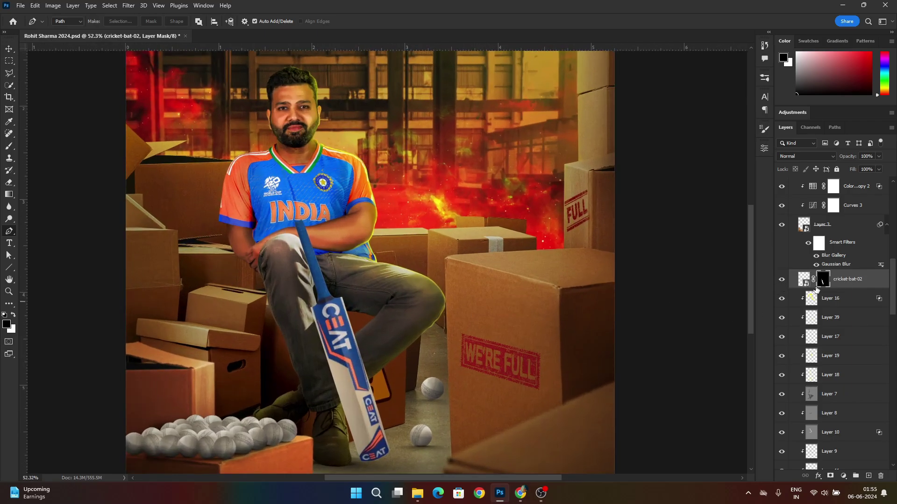
# Step: Move the cricket bat to the left side of the seated figure's legs, with its blade reaching the ball pile
pyautogui.hotkey('ctrl', 't')
pyautogui.moveTo(364, 374); pyautogui.dragTo(307, 350)
pyautogui.scroll(-2, 348, 343)
pyautogui.press('Return')
pyautogui.hotkey('ctrl', '0')
pyautogui.hotkey('ctrl', '-')
pyautogui.hotkey('ctrl', '-')
pyautogui.hotkey('ctrl', '-')
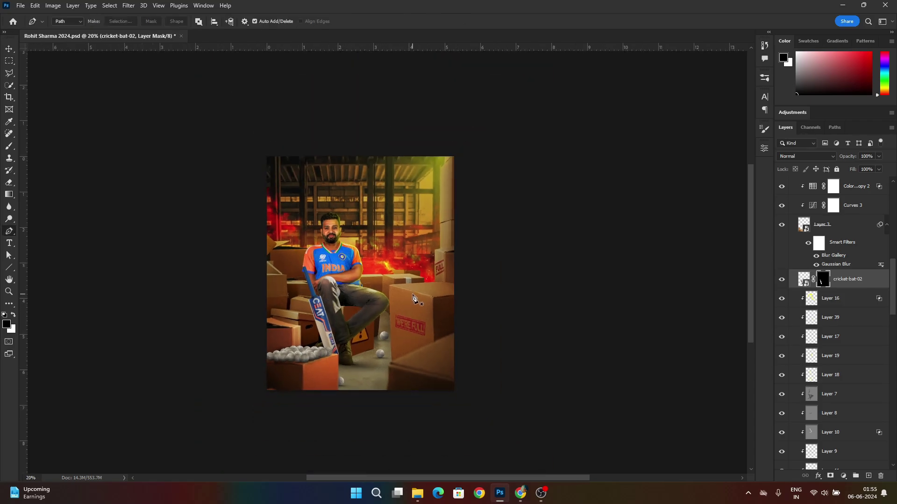
pyautogui.scroll(10, 334, 327)
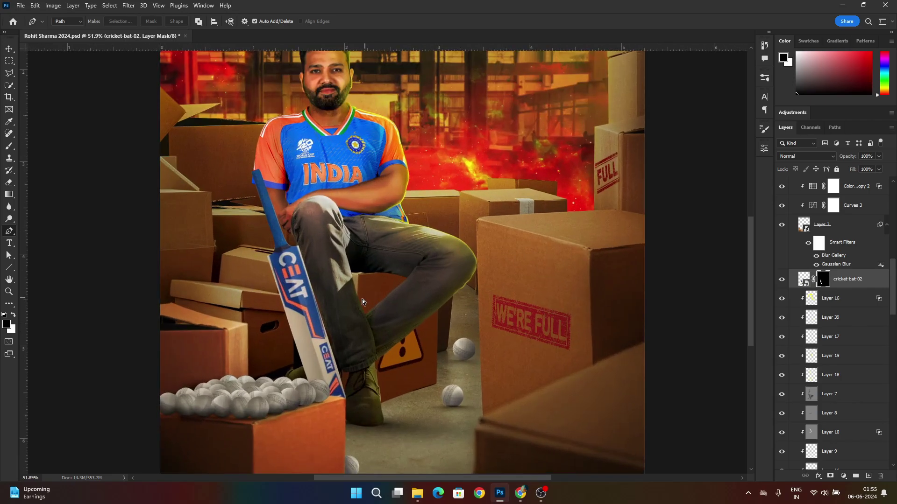
# Step: Rotate the cricket bat clockwise by about 29 degrees and position it leaning against the knee, with its lower end behind the balls
pyautogui.hotkey('ctrl', 't')
pyautogui.moveTo(315, 355); pyautogui.dragTo(288, 340)
pyautogui.moveTo(403, 339); pyautogui.dragTo(377, 373)
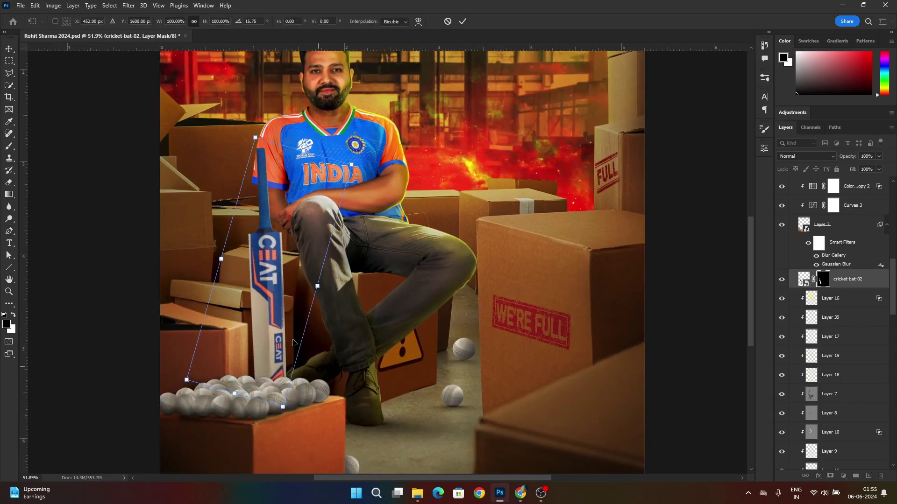
pyautogui.moveTo(290, 313); pyautogui.dragTo(314, 313)
pyautogui.moveTo(411, 342); pyautogui.dragTo(393, 367)
pyautogui.moveTo(309, 302); pyautogui.dragTo(288, 302)
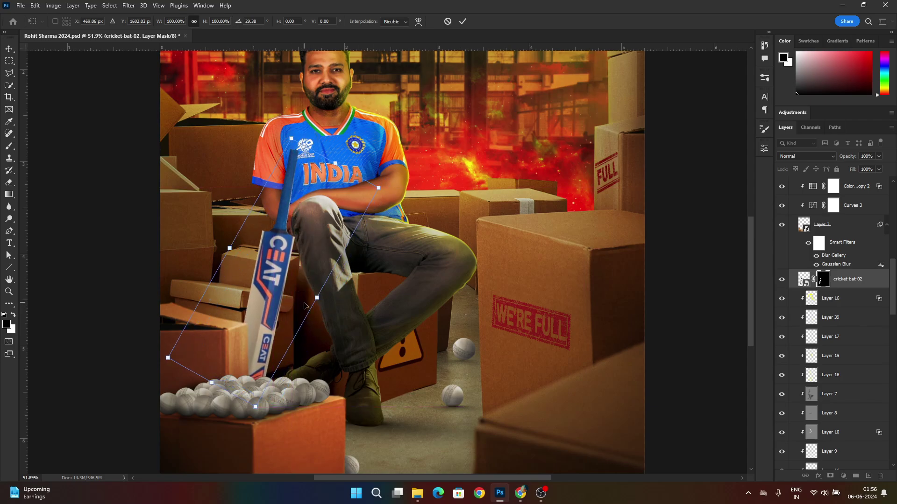
pyautogui.press('Return')
pyautogui.press('p')
pyautogui.scroll(-3, 310, 323)
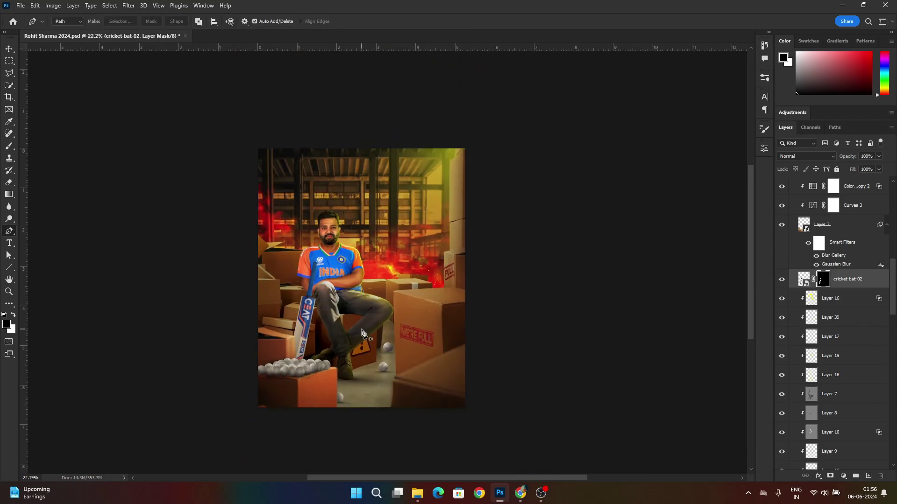
pyautogui.scroll(4, 317, 338)
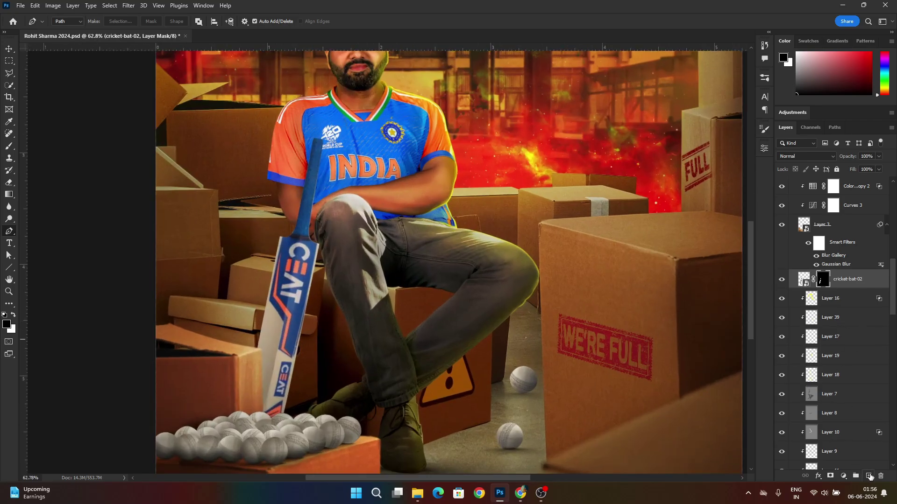
# Step: Add a new layer clipped to the cricket-bat-02 layer and ready the Brush tool with black
pyautogui.click(870, 477)
pyautogui.rightClick(835, 280)
pyautogui.click(807, 304)
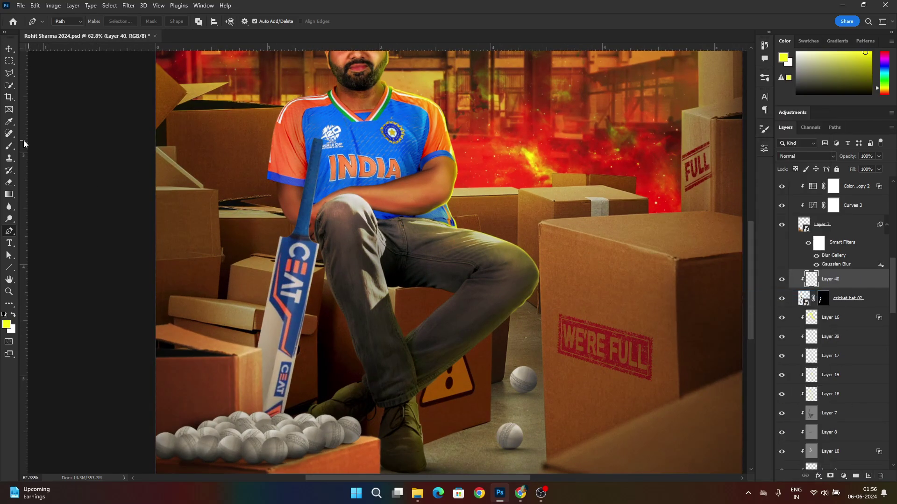
pyautogui.click(9, 146)
pyautogui.click(14, 316)
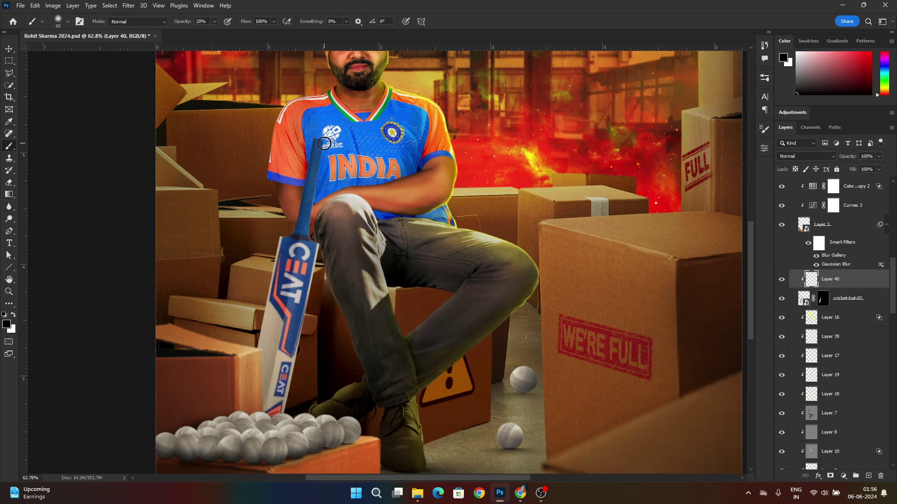
# Step: Shade the bat's handle and blade with a soft black brush at 20% opacity enlarged to 150 px, undoing unwanted strokes
pyautogui.moveTo(313, 233)
pyautogui.mouseDown()
pyautogui.moveTo(317, 187)
pyautogui.moveTo(313, 237)
pyautogui.moveTo(241, 497)
pyautogui.moveTo(273, 499)
pyautogui.mouseUp()
pyautogui.press(']')
pyautogui.press(']')
pyautogui.press(']')
pyautogui.hotkey('ctrl', 'z')
pyautogui.hotkey('ctrl', 'z')
pyautogui.press(']')
pyautogui.press(']')
pyautogui.press(']')
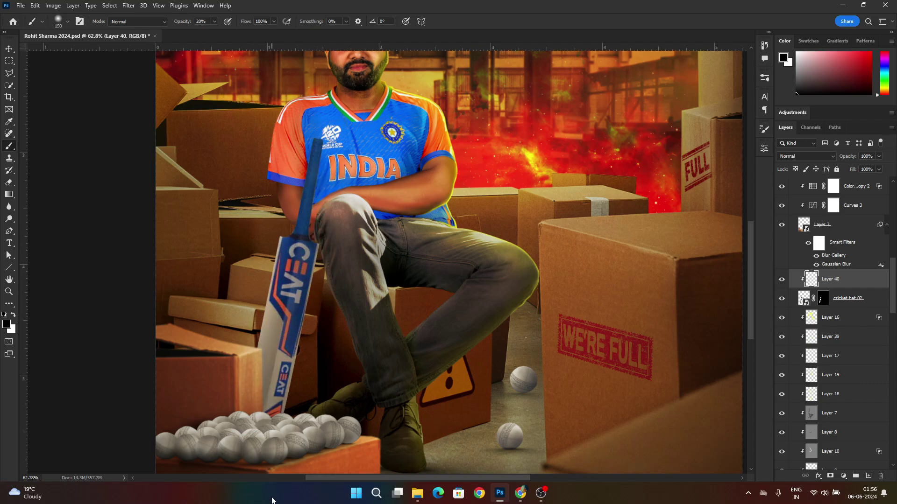
pyautogui.hotkey('ctrl', 'z')
pyautogui.scroll(-2, 302, 322)
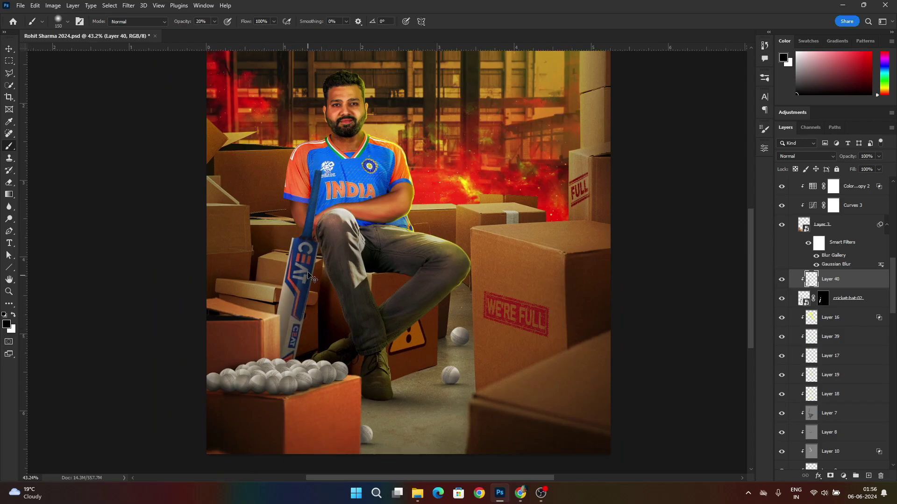
pyautogui.scroll(2, 310, 216)
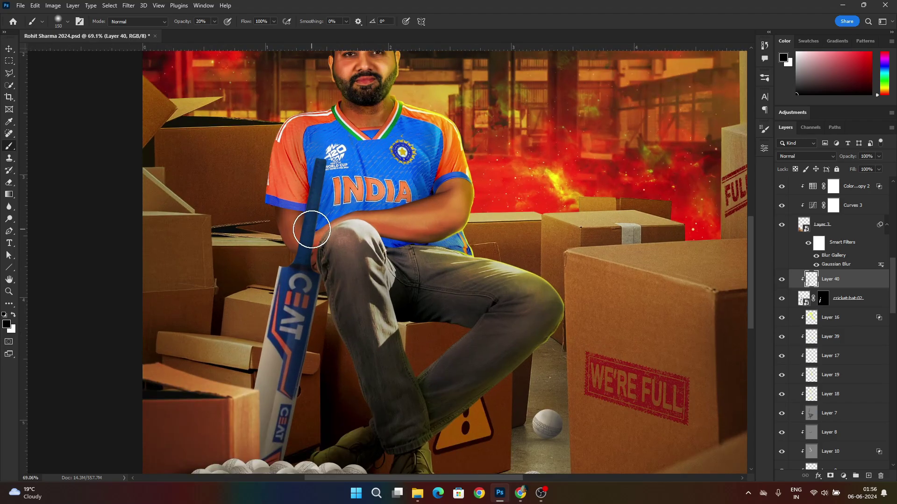
# Step: Erase excess shading from the bat's left side with a 125 px eraser and compare the bat with and without the shading layer
pyautogui.press('e')
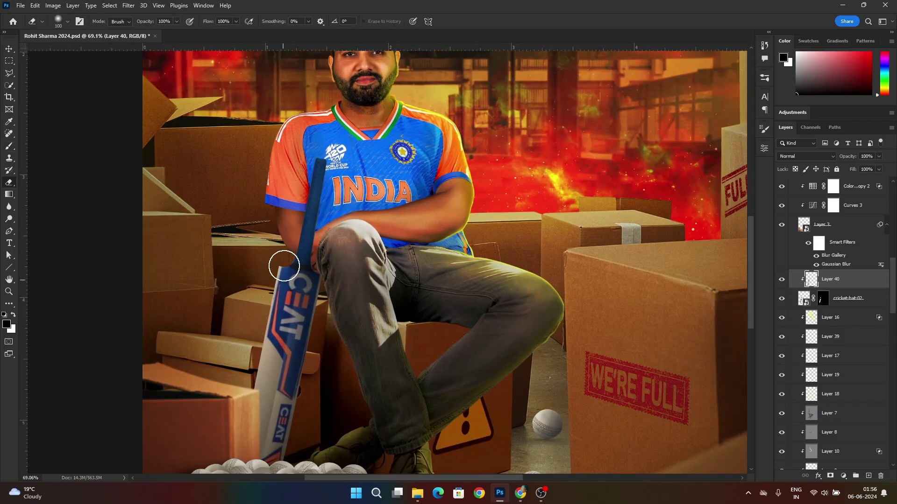
pyautogui.press(']')
pyautogui.press(']')
pyautogui.press(']')
pyautogui.press(']')
pyautogui.press(']')
pyautogui.scroll(-1, 452, 242)
pyautogui.scroll(-2, 452, 242)
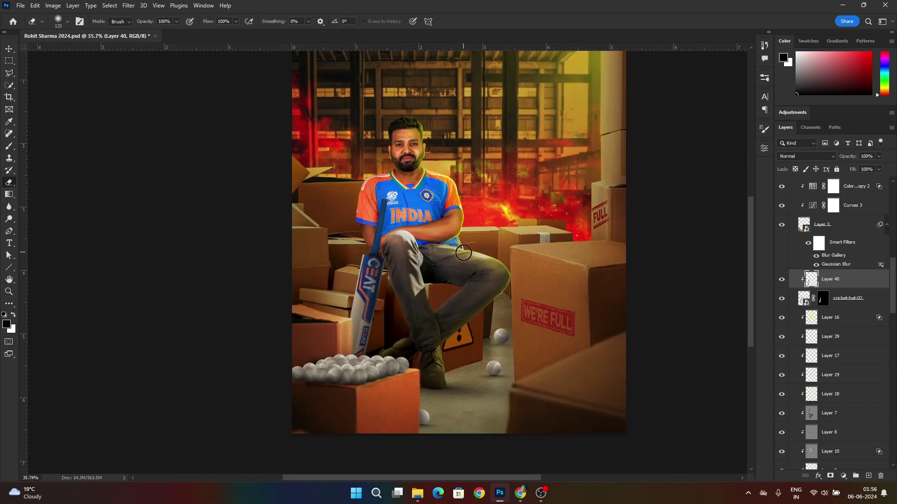
pyautogui.click(781, 280)
pyautogui.click(781, 280)
# Step: Duplicate Curves 3 and the color adjustment above it onto the bat, place the copies above Layer 40, and compare their effect
pyautogui.click(857, 206)
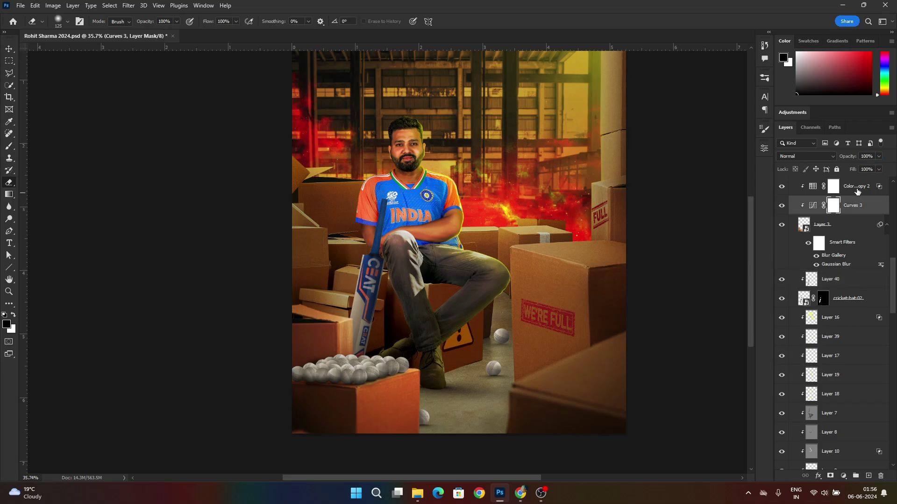
pyautogui.keyDown('shift'); pyautogui.click(858, 192); pyautogui.keyUp('shift')
pyautogui.keyDown('alt'); pyautogui.moveTo(858, 206); pyautogui.dragTo(841, 288); pyautogui.keyUp('alt')
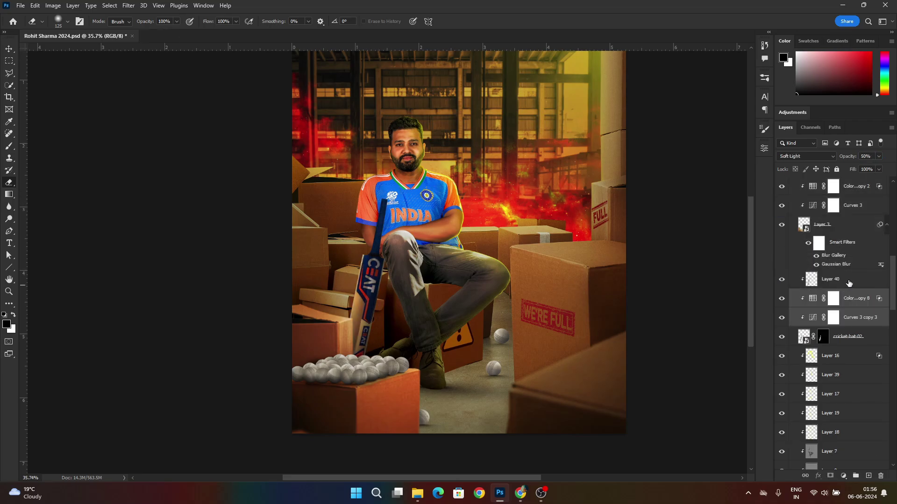
pyautogui.hotkey('ctrl', ']')
pyautogui.click(782, 300)
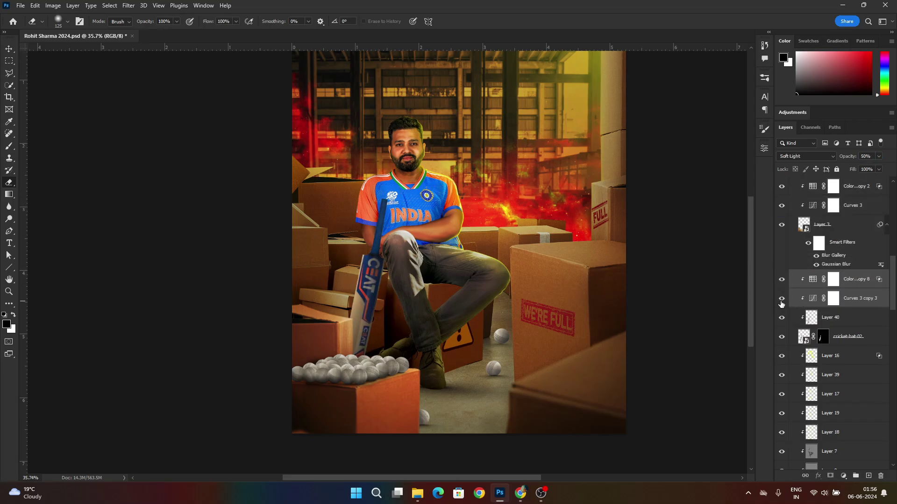
pyautogui.click(781, 298)
pyautogui.click(782, 279)
pyautogui.click(782, 279)
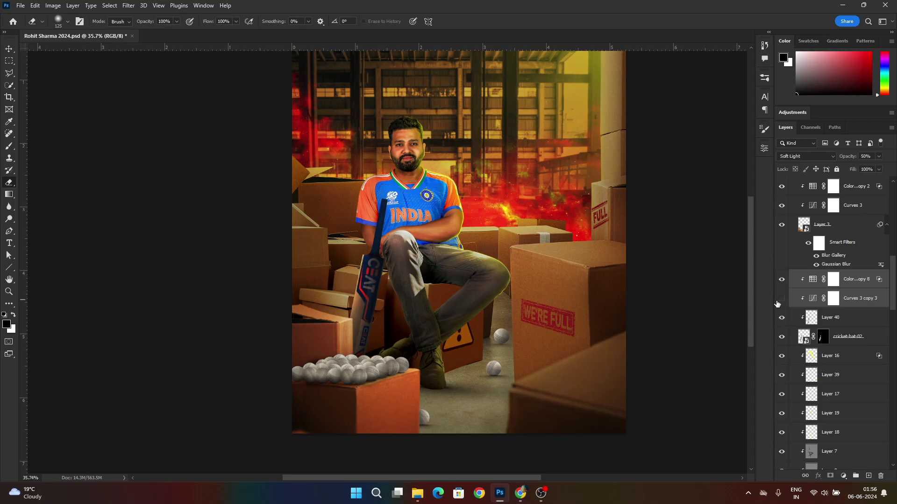
# Step: Reshape the RGB curve of Curves 3 copy 3 into a gentle downward bow so it darkens the bat only slightly
pyautogui.click(814, 300)
pyautogui.doubleClick(805, 298)
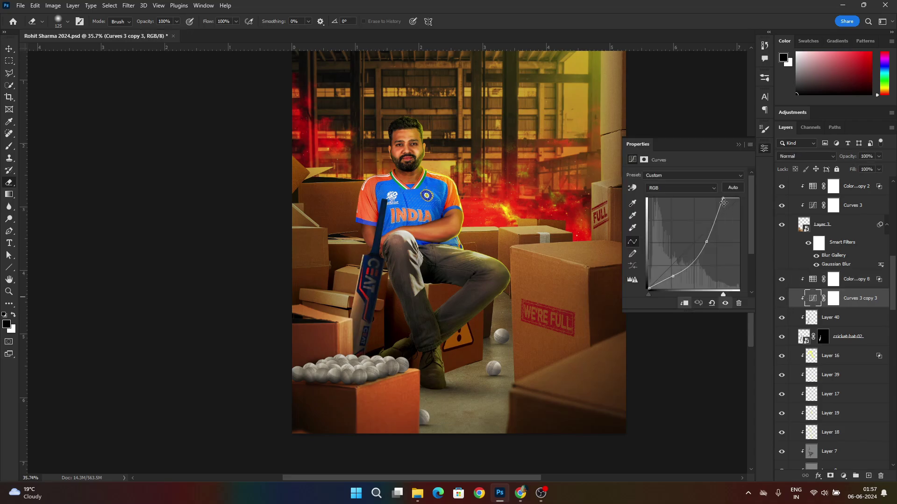
pyautogui.moveTo(724, 201); pyautogui.dragTo(771, 195)
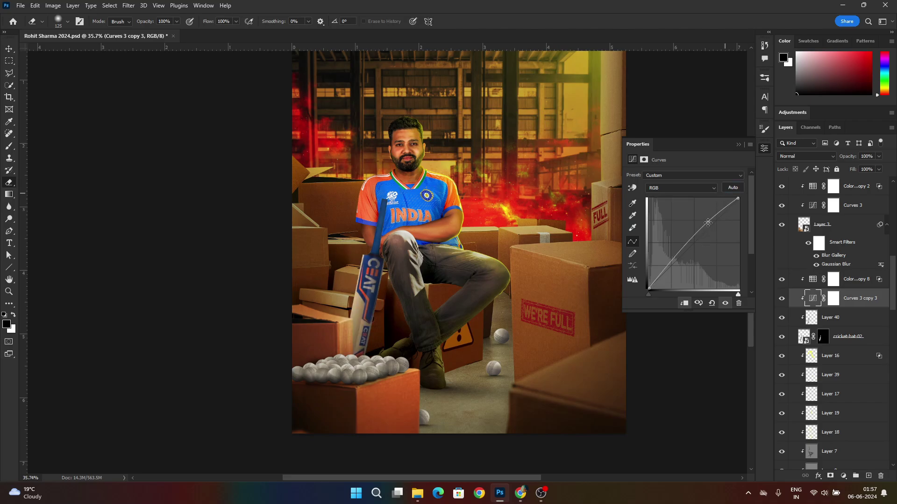
pyautogui.moveTo(707, 225); pyautogui.dragTo(689, 262)
pyautogui.moveTo(740, 198); pyautogui.dragTo(771, 200)
pyautogui.moveTo(652, 290); pyautogui.dragTo(653, 288)
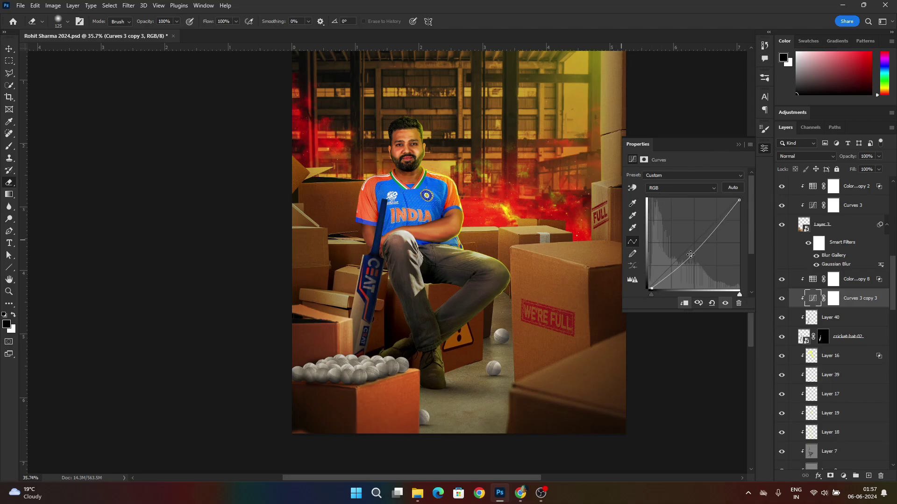
pyautogui.moveTo(690, 254); pyautogui.dragTo(689, 254)
pyautogui.click(738, 144)
# Step: Set the opacity of Layer 40 to 95% and erase its shading along the left edge of the bat's blade
pyautogui.scroll(-3, 383, 278)
pyautogui.scroll(5, 383, 278)
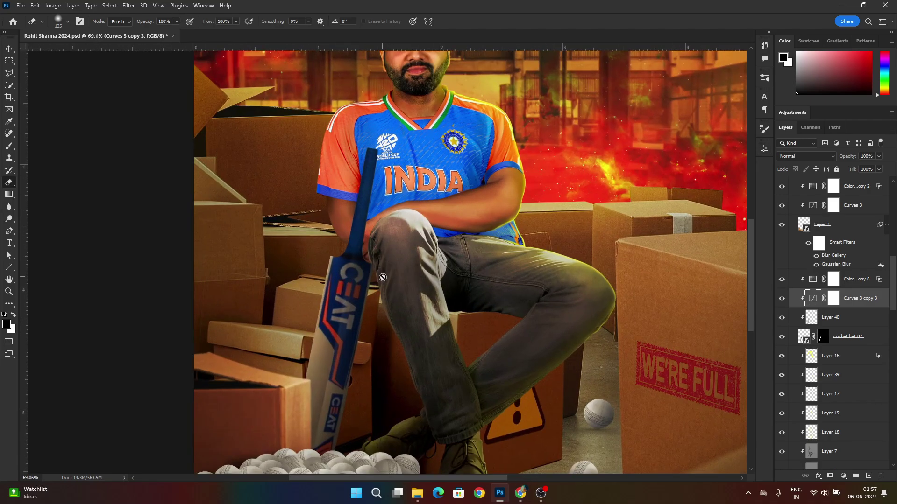
pyautogui.click(782, 318)
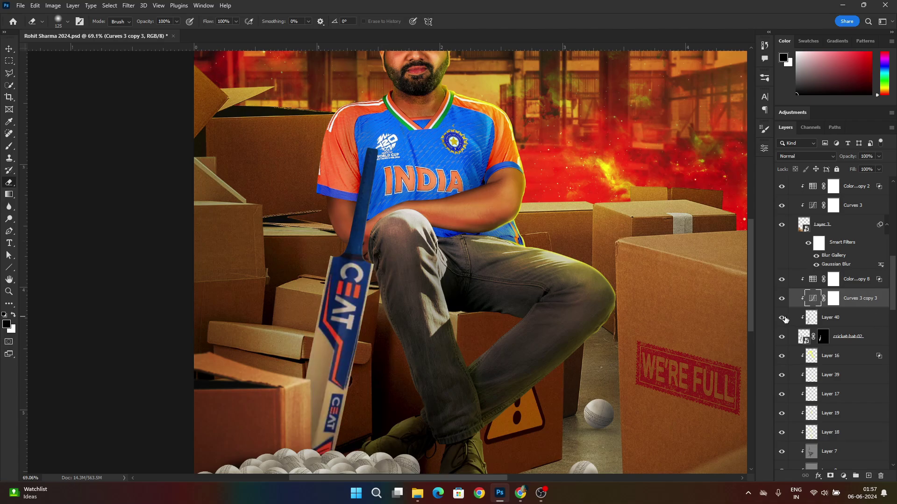
pyautogui.click(836, 318)
pyautogui.moveTo(341, 244); pyautogui.dragTo(365, 239)
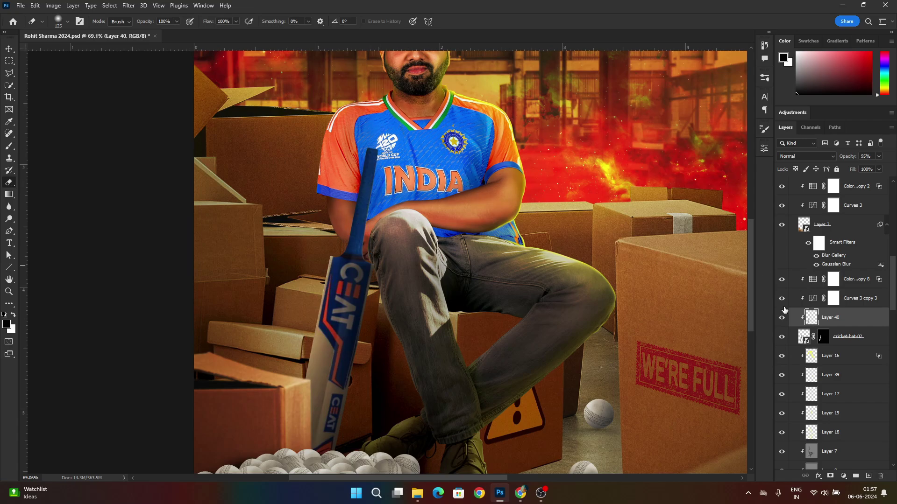
pyautogui.click(351, 273)
pyautogui.keyDown('shift'); pyautogui.click(303, 456); pyautogui.keyUp('shift')
pyautogui.hotkey('ctrl', '0')
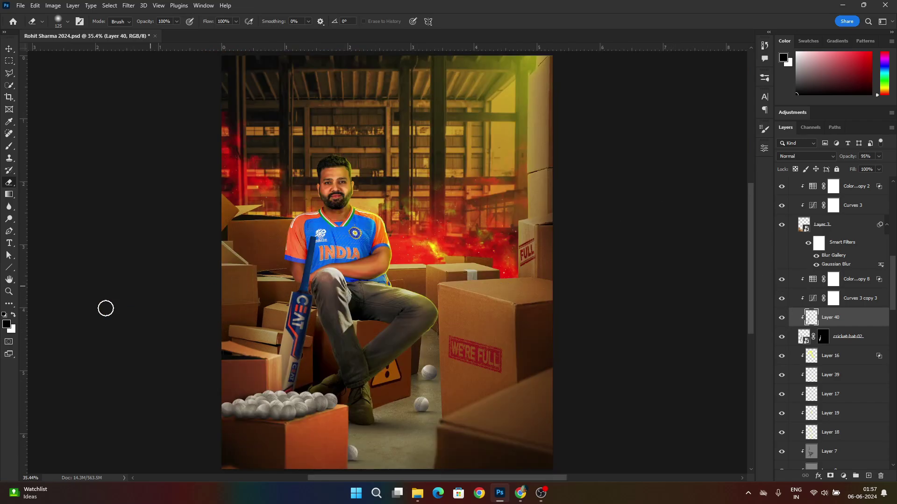
# Step: Paint a white highlight along the bat's handle with a 50% opacity brush and set Layer 40's opacity to 65%
pyautogui.click(9, 146)
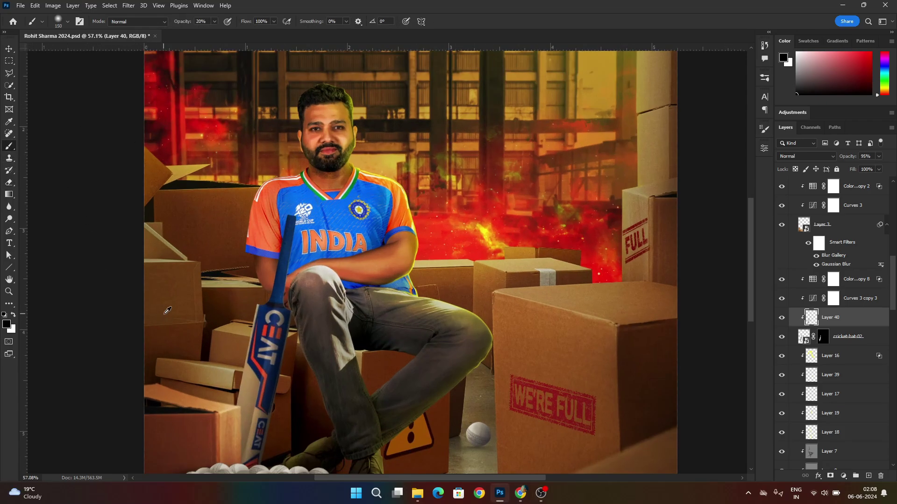
pyautogui.press('x')
pyautogui.scroll(1, 211, 344)
pyautogui.press('5')
pyautogui.press('[')
pyautogui.press('[')
pyautogui.press('[')
pyautogui.press('[')
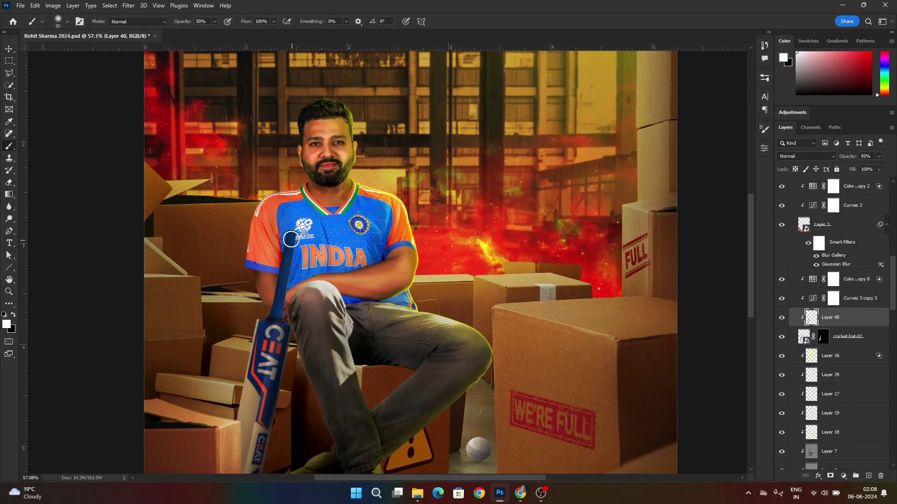
pyautogui.keyDown('shift'); pyautogui.click(271, 312); pyautogui.keyUp('shift')
pyautogui.scroll(4, 284, 252)
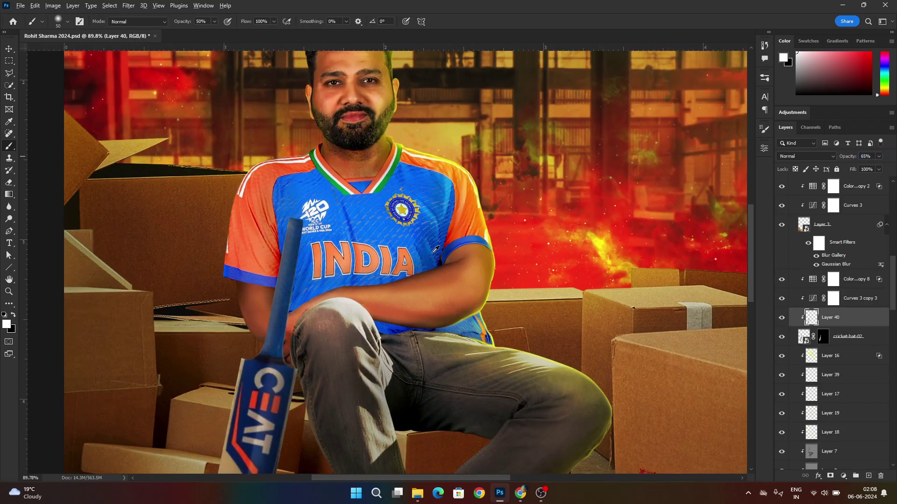
pyautogui.scroll(-5, 436, 249)
pyautogui.scroll(5, 369, 280)
# Step: Thin the white highlight on the bat's handle by erasing along its middle with a 25 px eraser
pyautogui.press('e')
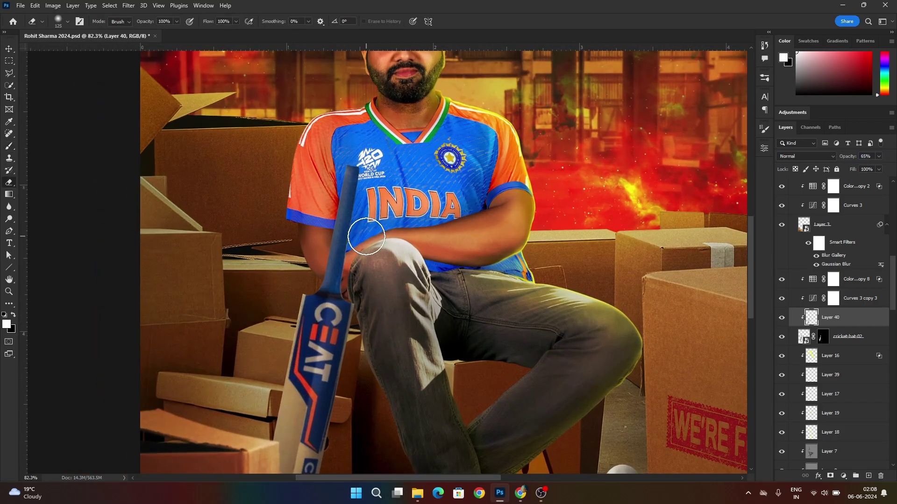
pyautogui.press('[')
pyautogui.press('[')
pyautogui.press('[')
pyautogui.press('[')
pyautogui.press('[')
pyautogui.press('[')
pyautogui.scroll(2, 347, 198)
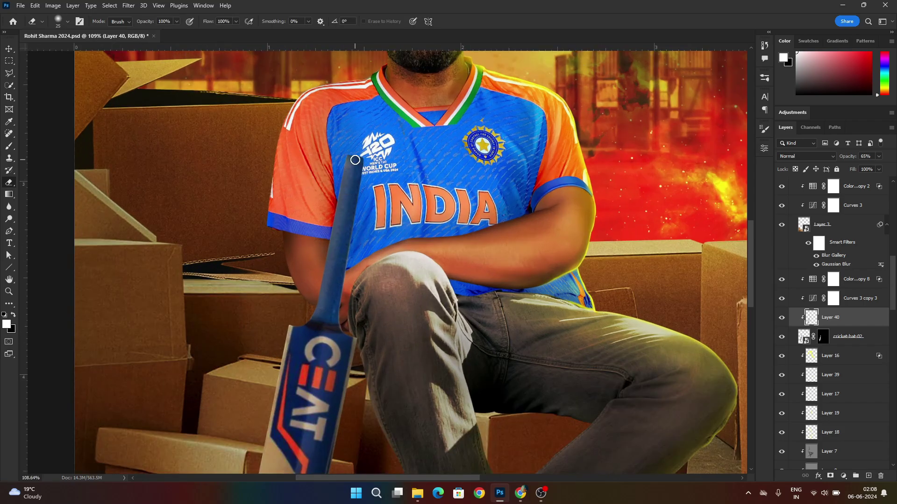
pyautogui.moveTo(327, 319); pyautogui.dragTo(352, 186)
pyautogui.moveTo(344, 237); pyautogui.dragTo(324, 318)
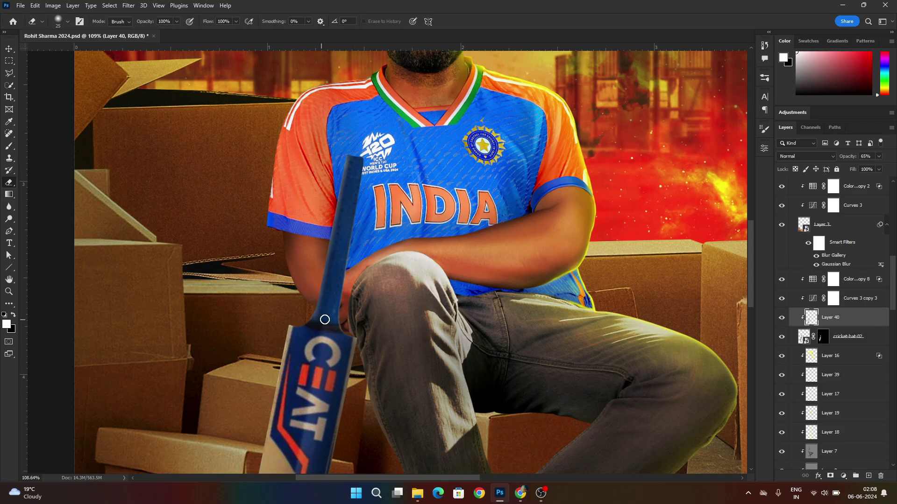
# Step: Paint a straight white highlight down the right edge of the bat's handle with a 25 px brush at 50% opacity
pyautogui.scroll(-5, 364, 300)
pyautogui.scroll(8, 354, 304)
pyautogui.scroll(1, 354, 304)
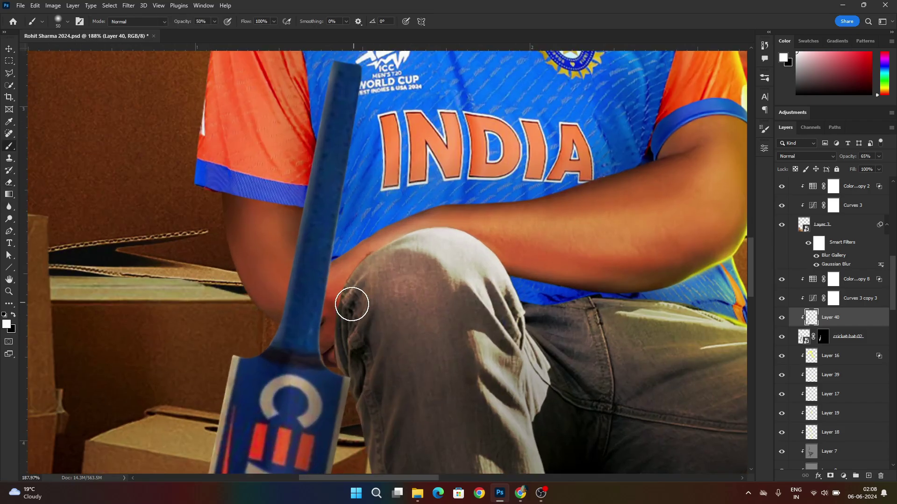
pyautogui.press('p')
pyautogui.press('b')
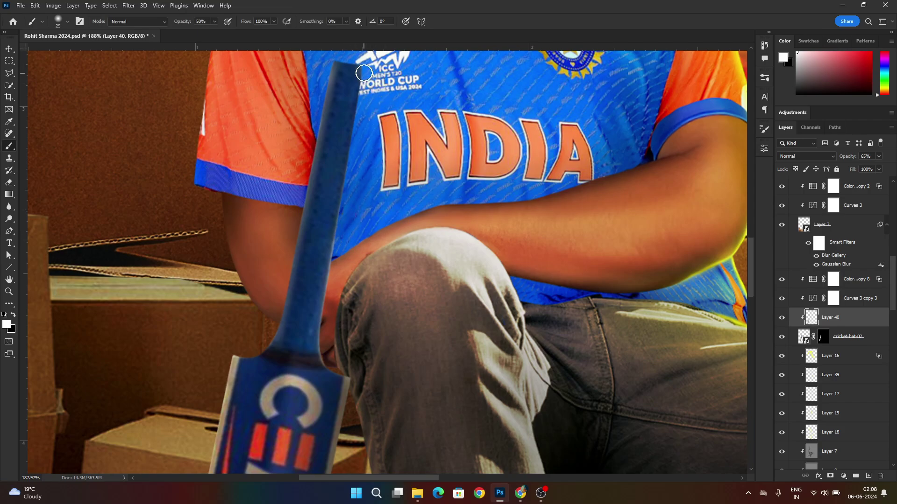
pyautogui.keyDown('shift'); pyautogui.click(326, 332); pyautogui.keyUp('shift')
pyautogui.scroll(-14, 356, 309)
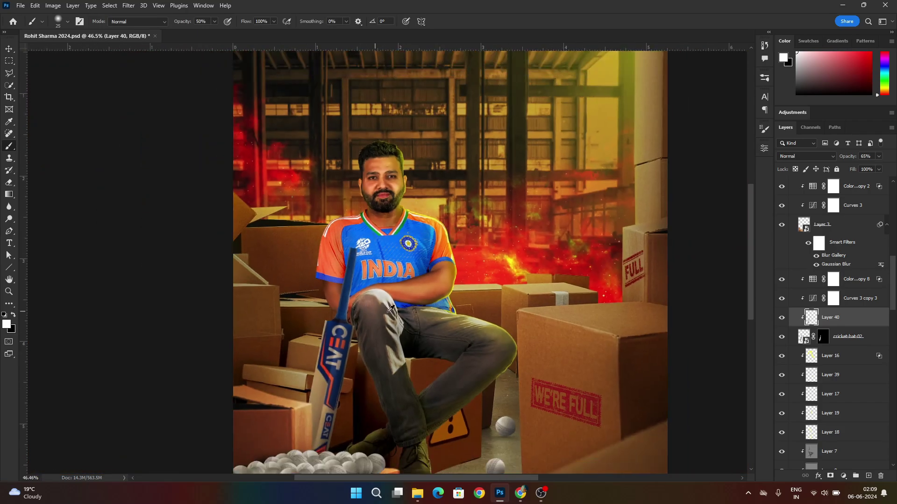
# Step: Add a clipped layer above Layer 40 and paint a sampled yellow rim down the right edge of the bat's handle at 25 px, 50% opacity
pyautogui.click(868, 477)
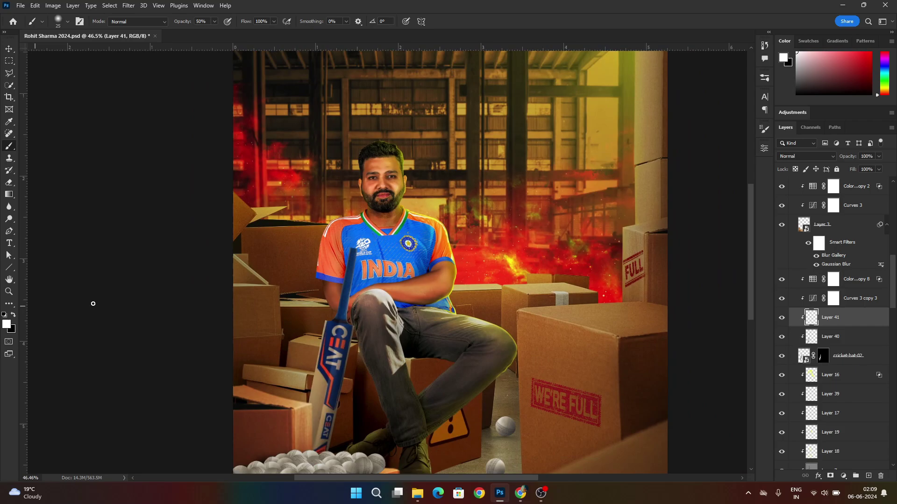
pyautogui.keyDown('alt'); pyautogui.click(516, 261); pyautogui.keyUp('alt')
pyautogui.scroll(5, 373, 204)
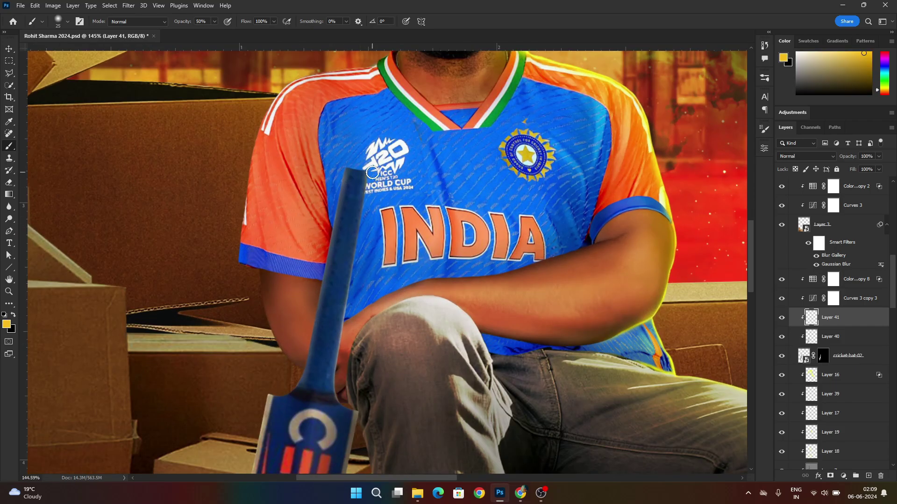
pyautogui.moveTo(333, 388); pyautogui.dragTo(355, 367)
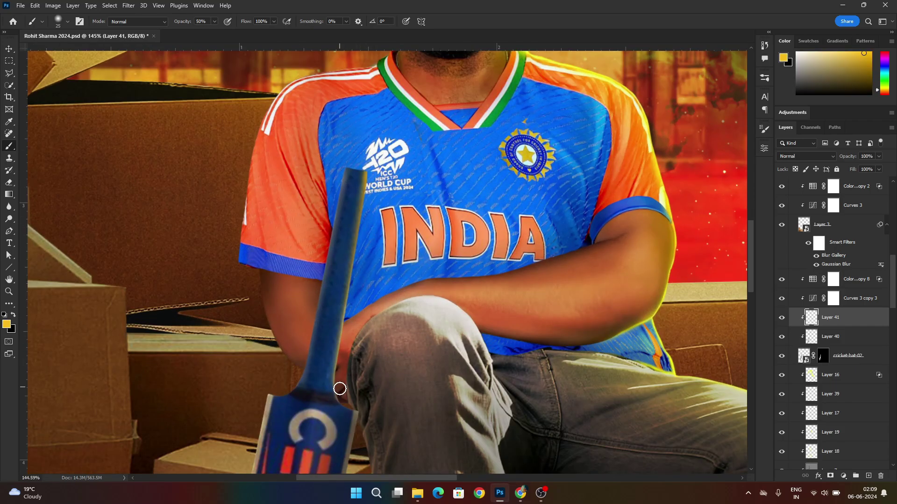
# Step: Try Linear Dodge (Add) on Layer 41, then set its blend mode to Lighter Color
pyautogui.click(792, 160)
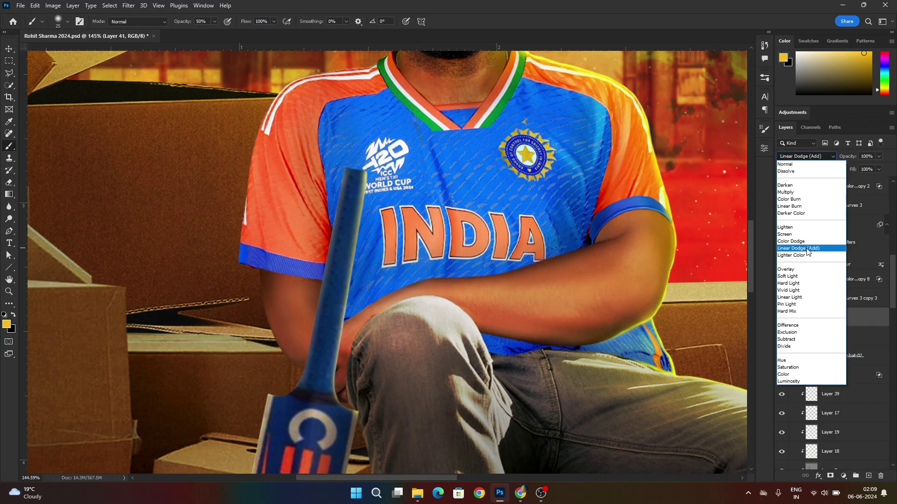
pyautogui.click(807, 250)
pyautogui.hotkey('ctrl', '0')
pyautogui.scroll(5, 318, 280)
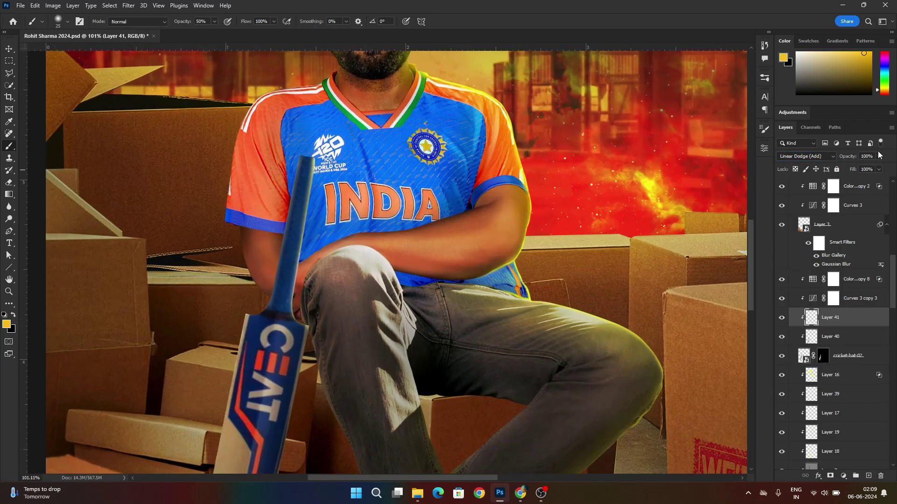
pyautogui.click(806, 156)
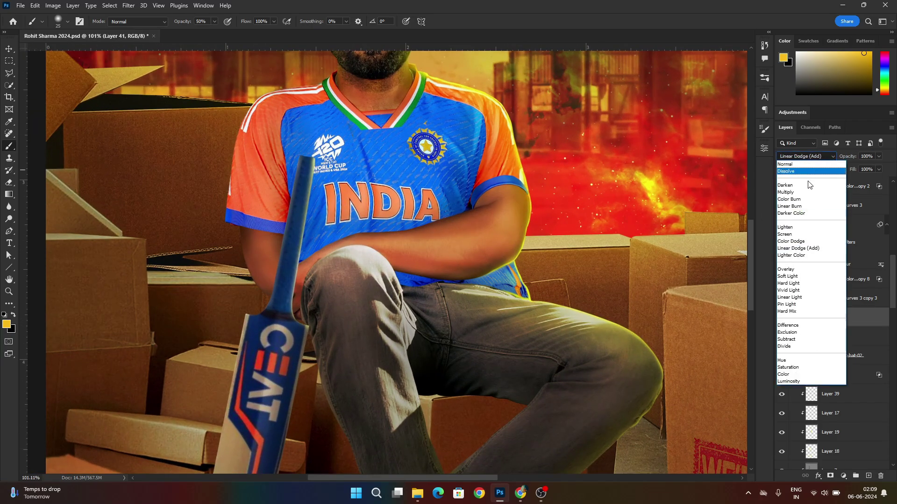
pyautogui.click(801, 255)
# Step: Paint a straight yellow rim along the right edge of the bat's blade, from its toe to its shoulder, with the 25 px brush
pyautogui.moveTo(303, 372); pyautogui.dragTo(347, 201)
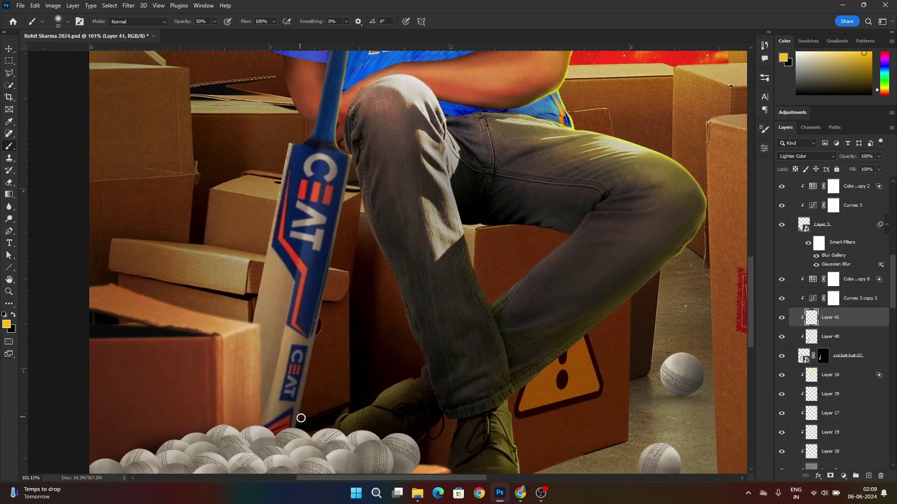
pyautogui.keyDown('shift'); pyautogui.click(353, 157); pyautogui.keyUp('shift')
pyautogui.scroll(-4, 372, 209)
# Step: Brush a softer yellow glow along the right side of the bat's handle and shoulder with a 70 px brush at 50% opacity
pyautogui.scroll(7, 354, 161)
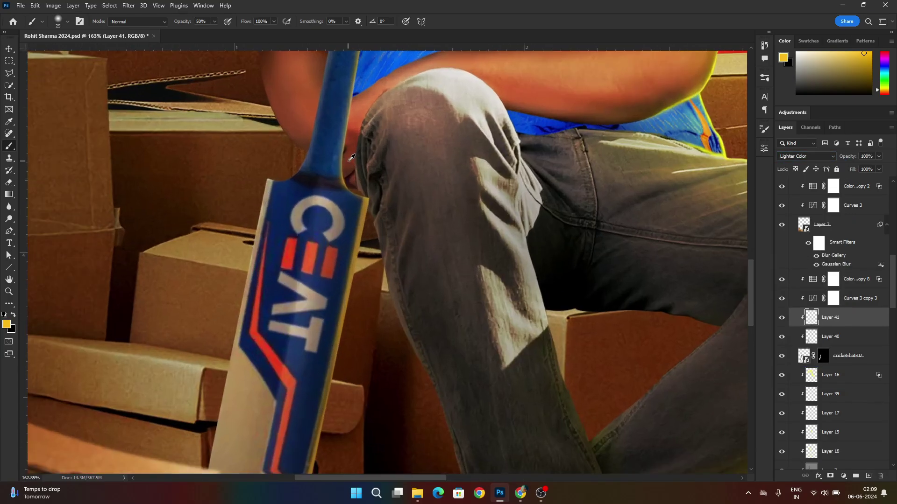
pyautogui.press(']')
pyautogui.scroll(3, 354, 184)
pyautogui.press(']')
pyautogui.press(']')
pyautogui.press(']')
pyautogui.press(']')
pyautogui.press(']')
pyautogui.press(']')
pyautogui.moveTo(376, 210); pyautogui.dragTo(315, 300)
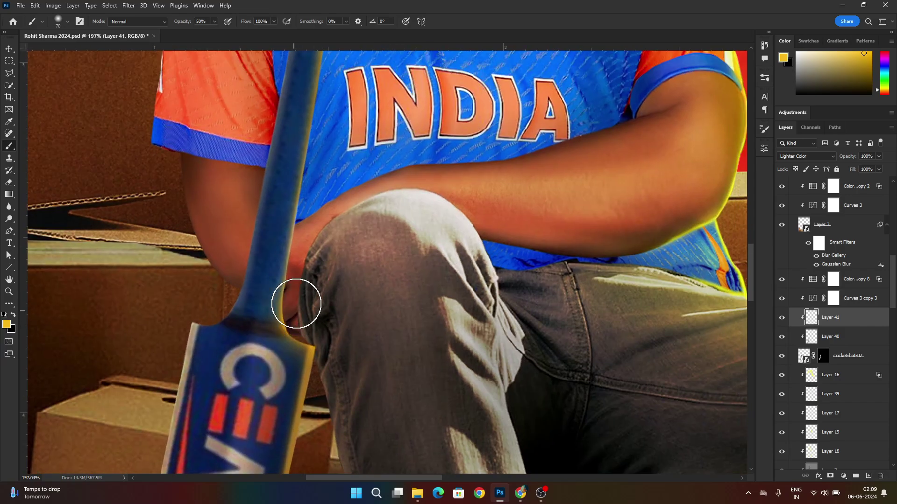
# Step: Erase the yellow glow from the left side of the bat's handle with a 45 px eraser
pyautogui.scroll(-5, 299, 262)
pyautogui.scroll(-4, 322, 105)
pyautogui.scroll(4, 308, 170)
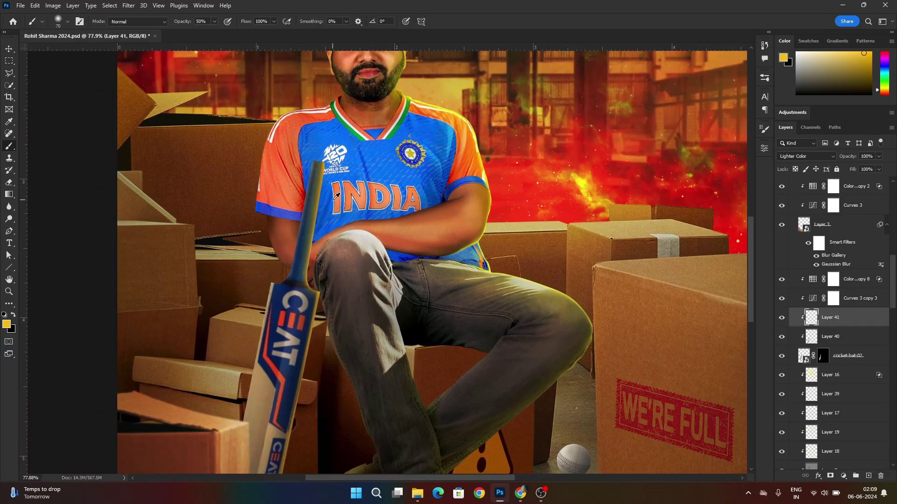
pyautogui.press('e')
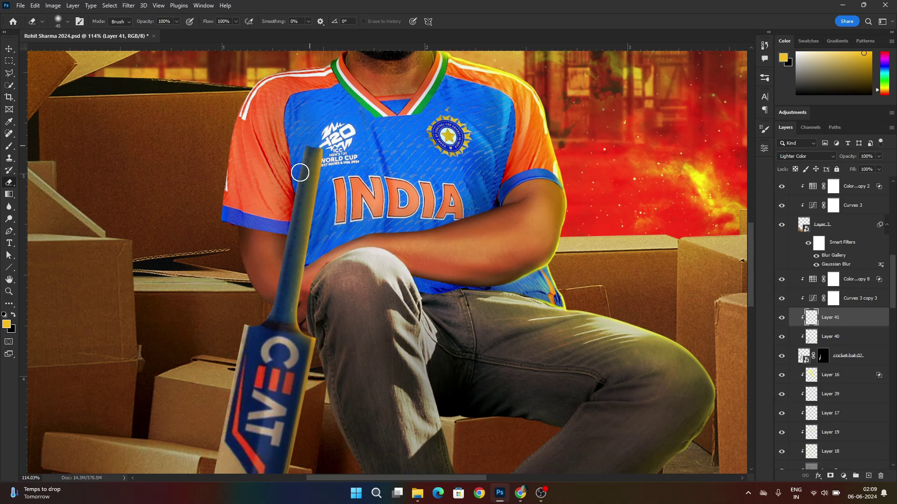
pyautogui.moveTo(300, 172); pyautogui.dragTo(278, 320)
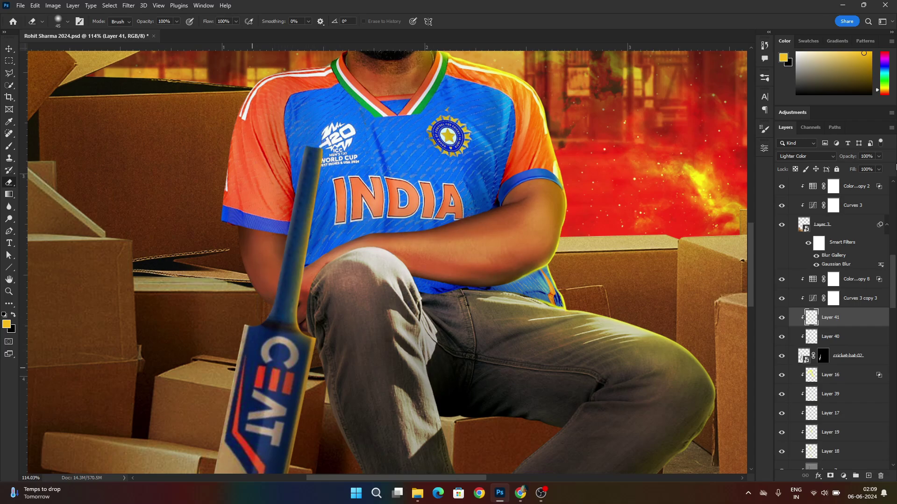
# Step: Preview other blend modes on Layer 41, such as Color and Hard Light, and keep Lighter Color
pyautogui.click(802, 156)
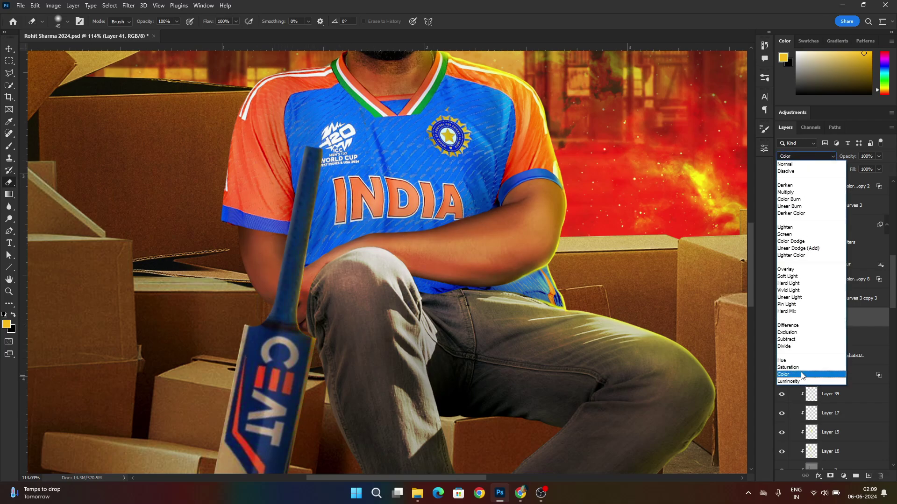
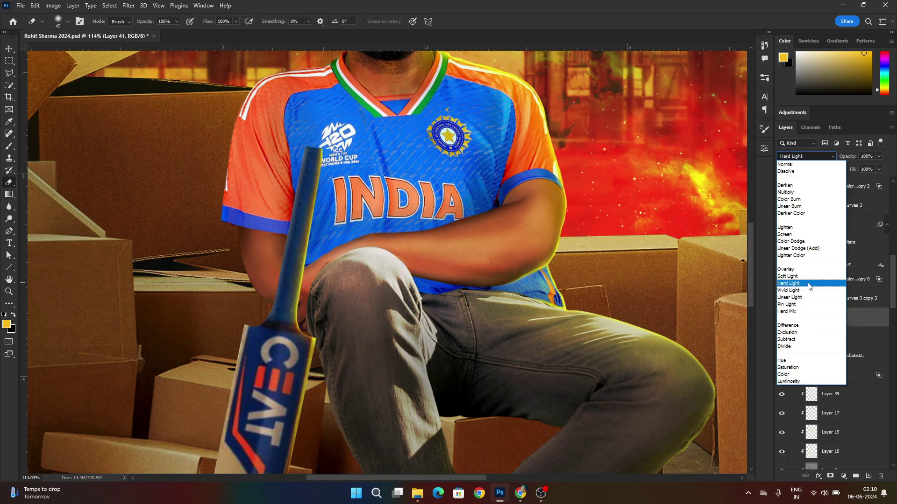
pyautogui.click(818, 258)
pyautogui.hotkey('ctrl', '0')
pyautogui.scroll(3, 303, 284)
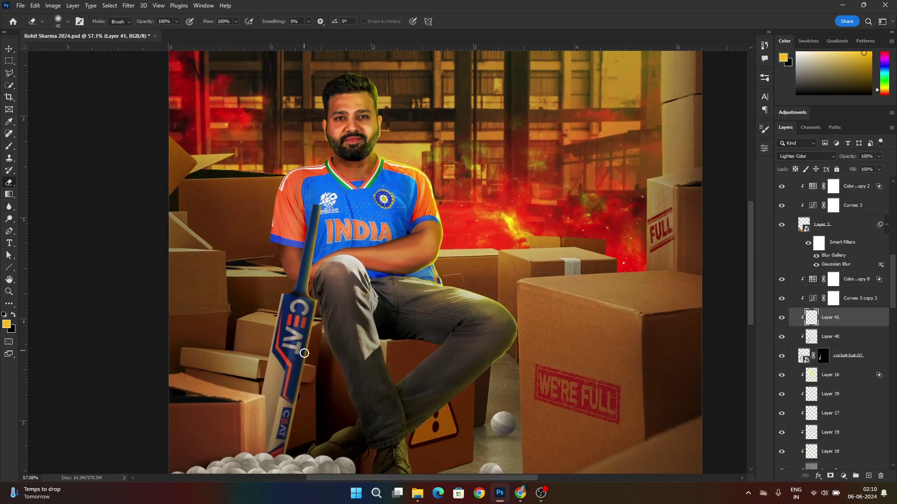
# Step: Fade the yellow rim near the bat's toe with a 300 px eraser at 50% opacity, and compare the image with Layer 41 hidden
pyautogui.scroll(-1, 321, 306)
pyautogui.press('5')
pyautogui.press(']')
pyautogui.press(']')
pyautogui.press(']')
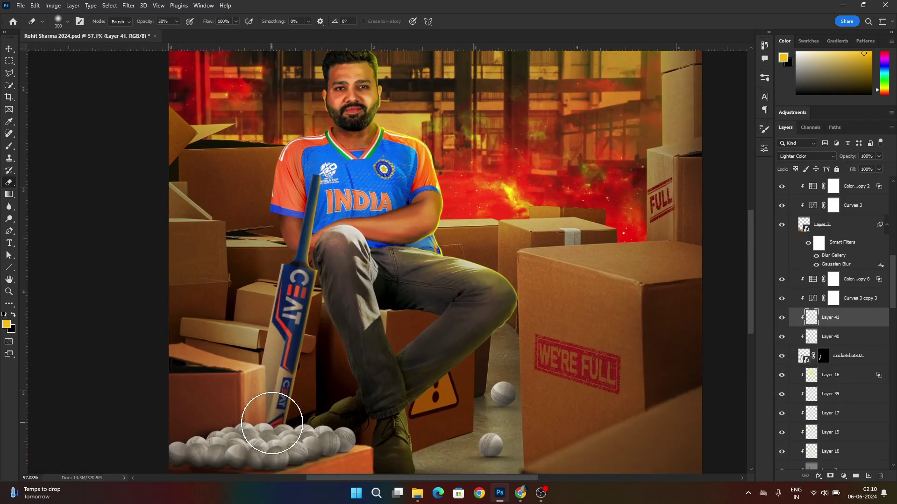
pyautogui.scroll(-2, 412, 169)
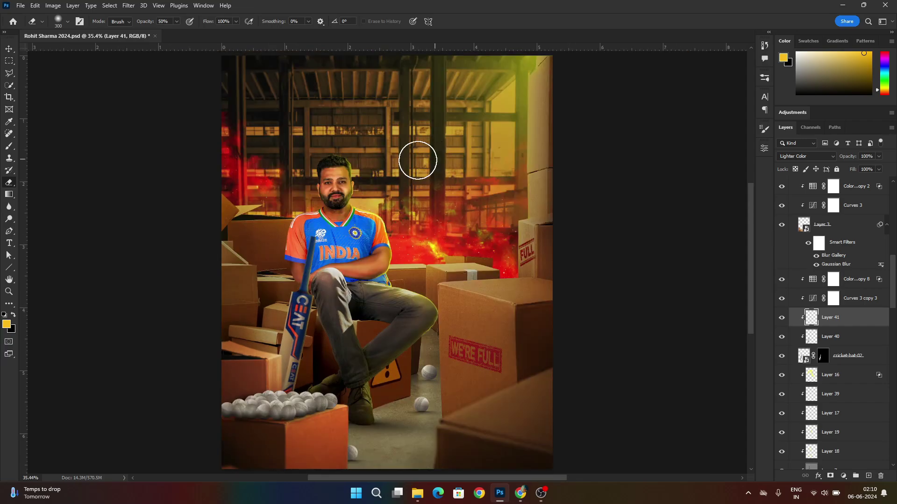
pyautogui.click(782, 317)
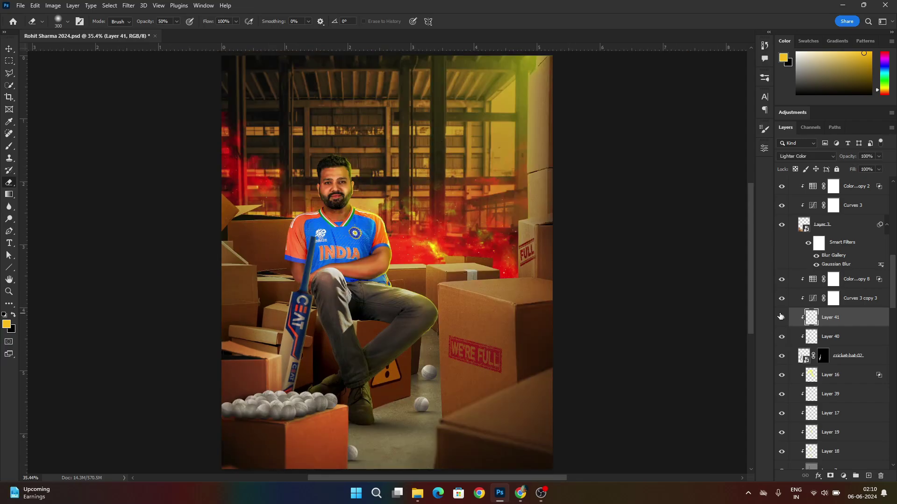
pyautogui.click(782, 317)
pyautogui.scroll(-3, 349, 278)
pyautogui.scroll(4, 349, 278)
# Step: Add a new layer clipped directly above the cricket-bat-02 layer and make black the foreground color
pyautogui.click(848, 357)
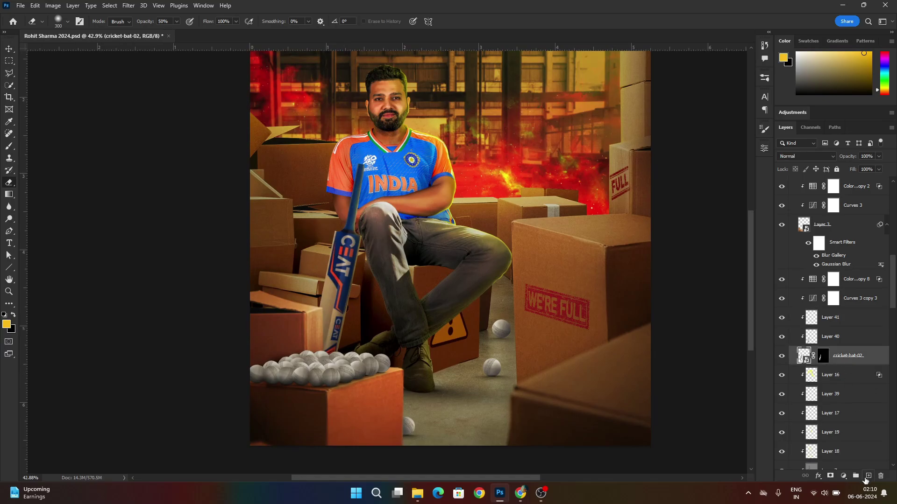
pyautogui.click(868, 477)
pyautogui.hotkey('ctrl', 'alt', 'g')
pyautogui.press('x')
pyautogui.press('1')
pyautogui.scroll(1, 415, 334)
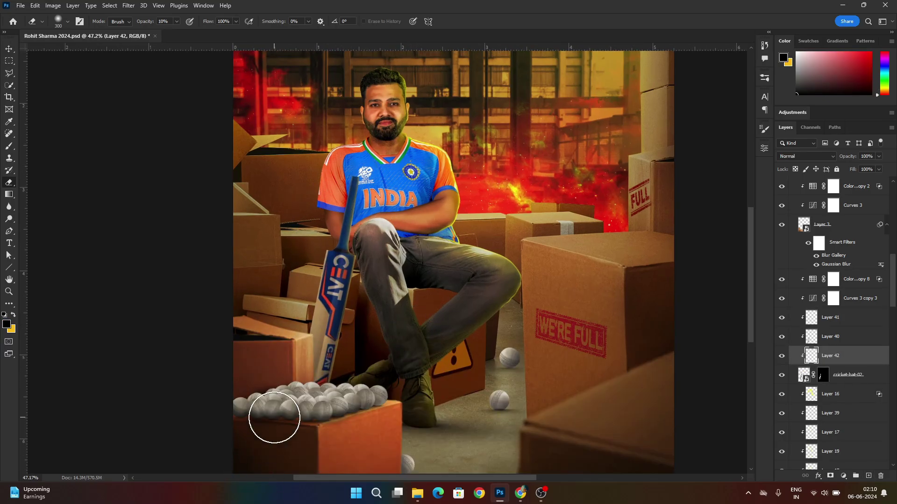
# Step: Try soft black shading on the bat in Layer 42 with a 250 px brush at 10% opacity
pyautogui.press('b')
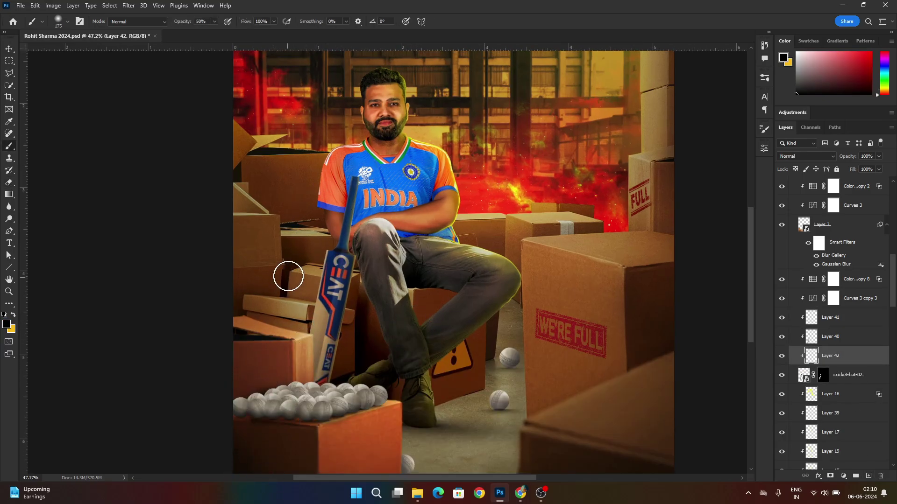
pyautogui.press('1')
pyautogui.press(']')
pyautogui.press(']')
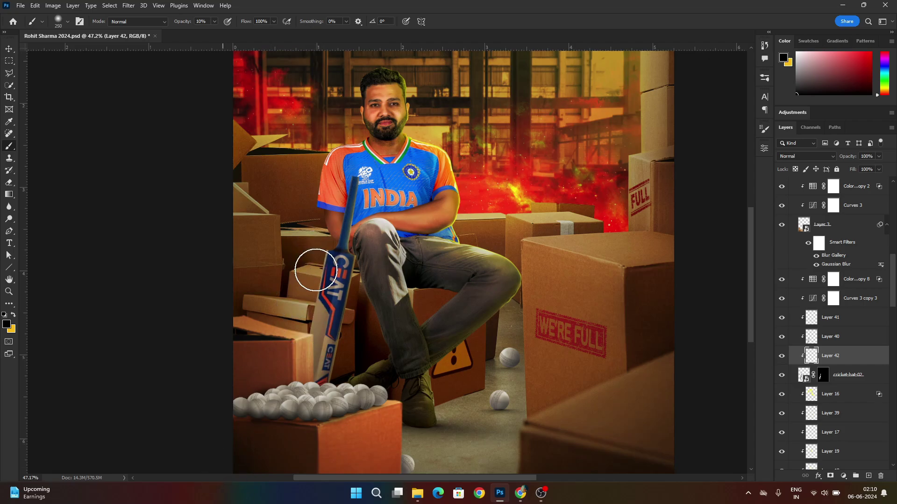
pyautogui.scroll(-2, 330, 304)
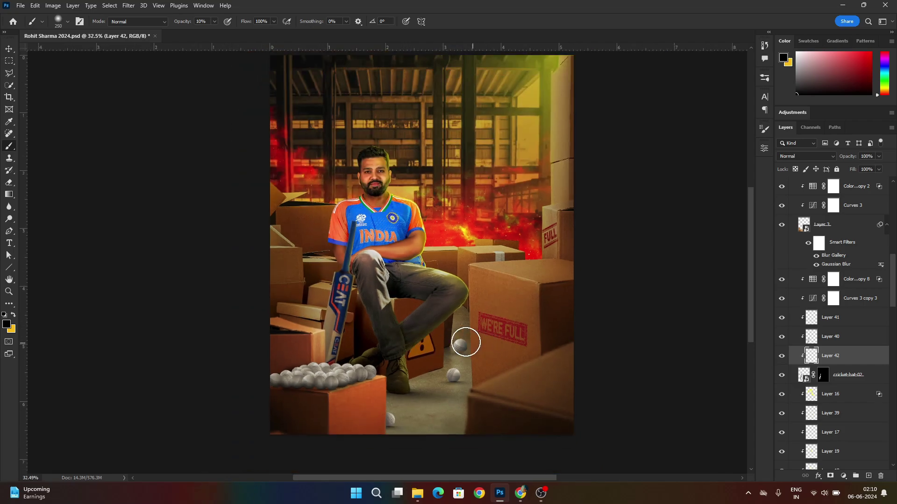
pyautogui.scroll(1, 407, 339)
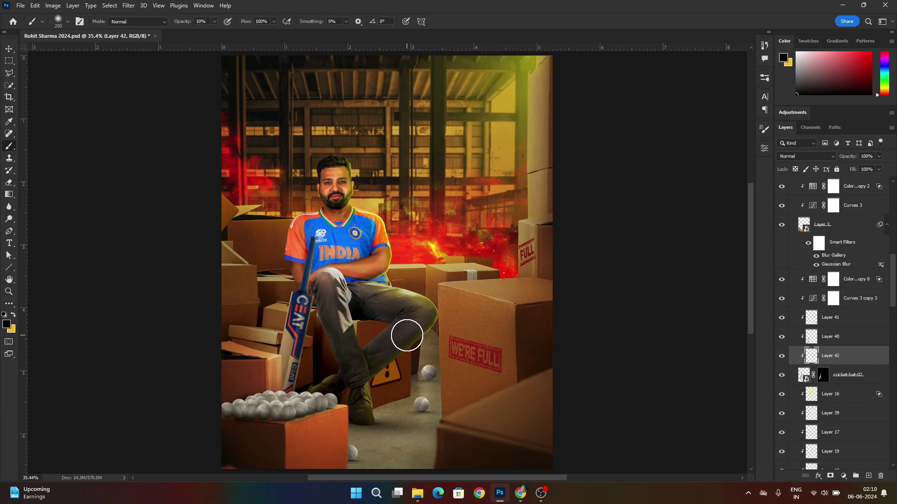
pyautogui.scroll(-2, 642, 272)
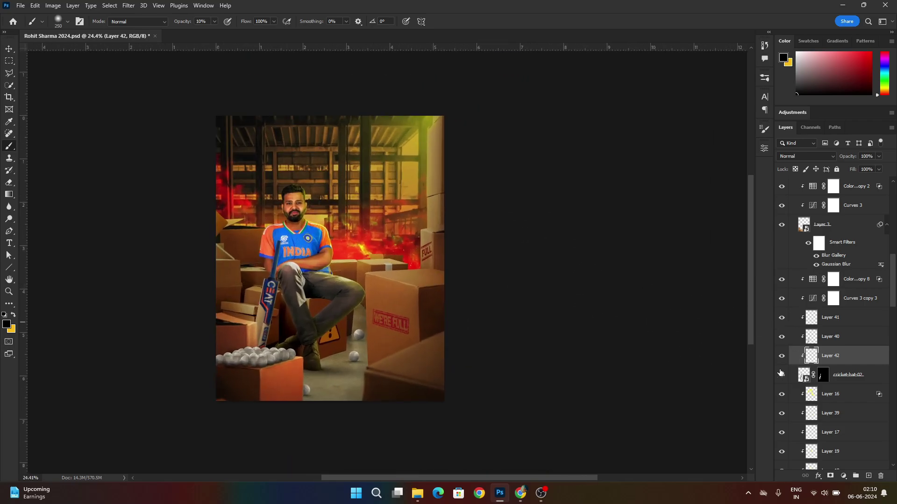
# Step: Group the cricket bat with its clipped layers, name the group Bat, and toggle its visibility to compare
pyautogui.click(842, 375)
pyautogui.hotkey('ctrl', 'g')
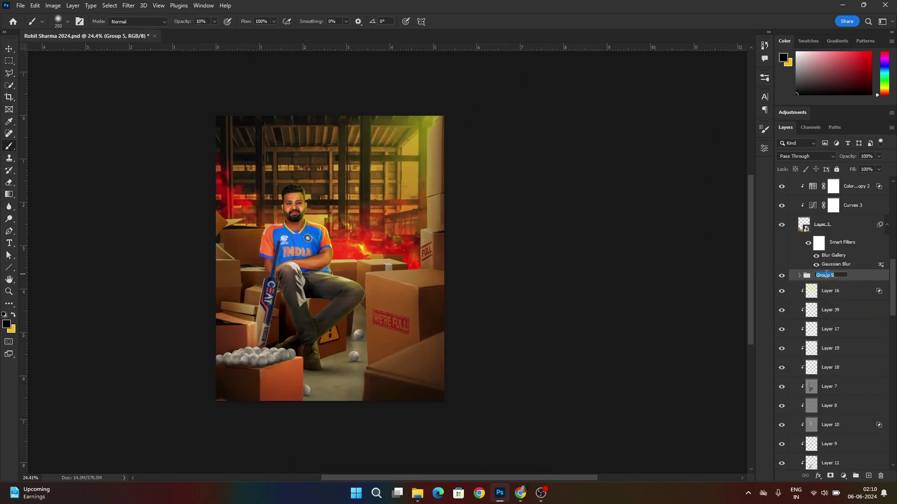
pyautogui.press('Return')
pyautogui.click(781, 275)
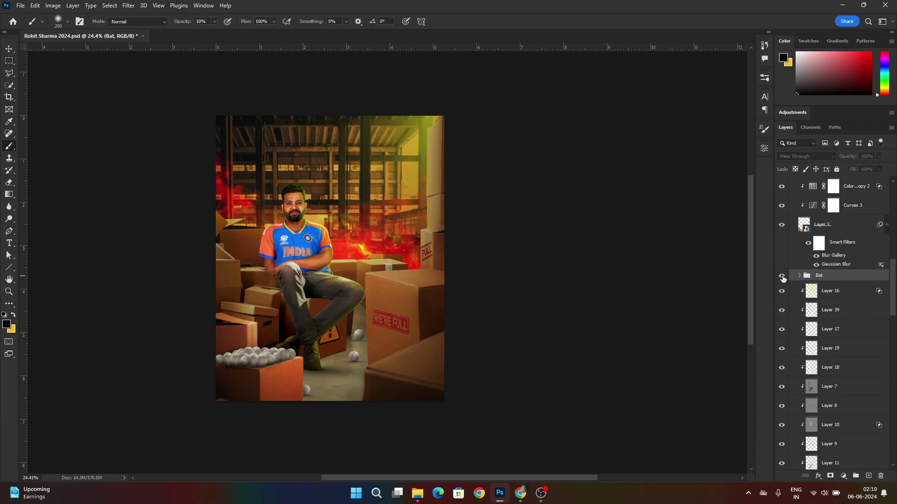
pyautogui.click(781, 275)
# Step: Rotate the Bat group very slightly with Free Transform
pyautogui.scroll(9, 293, 310)
pyautogui.hotkey('ctrl', 't')
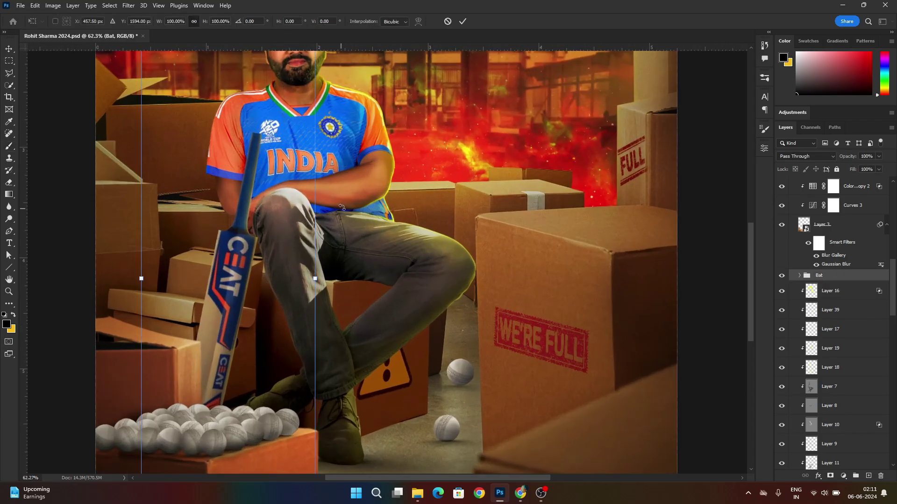
pyautogui.moveTo(348, 202); pyautogui.dragTo(341, 192)
pyautogui.press('Return')
pyautogui.scroll(-5, 301, 296)
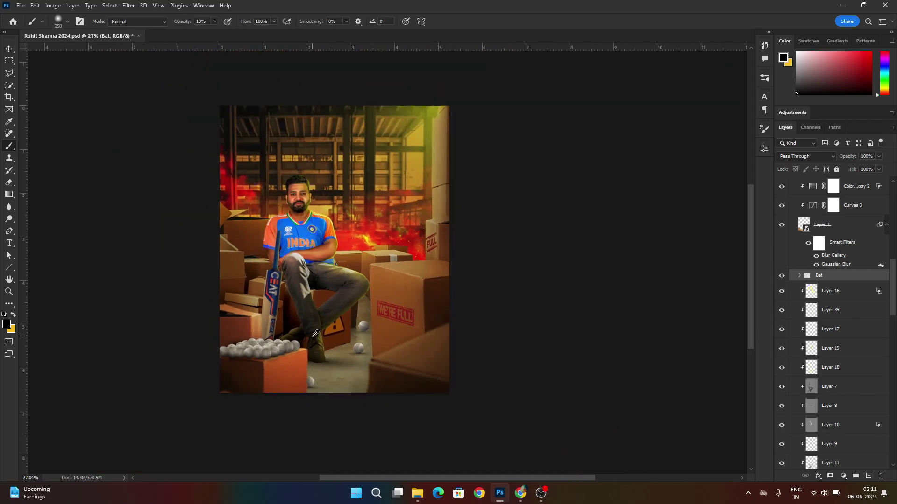
# Step: Move the Bat group slightly to the right so the bat sits closer to the cricketer's leg
pyautogui.press('v')
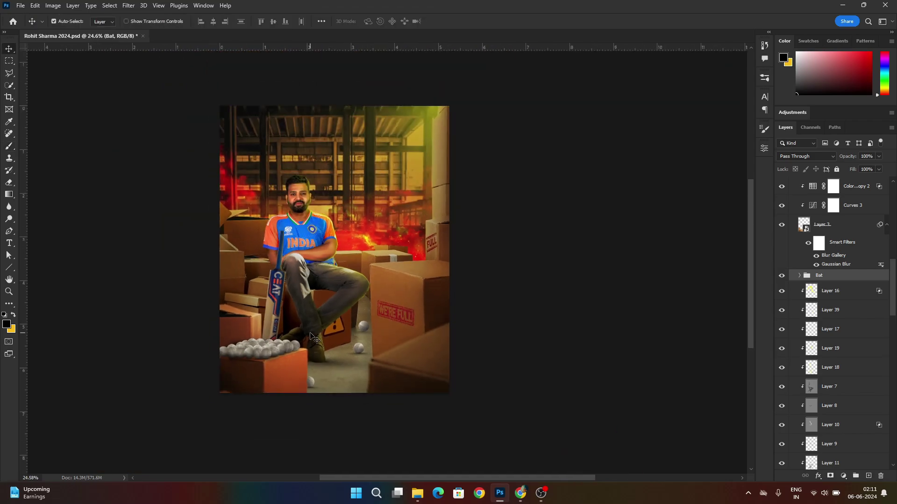
pyautogui.scroll(-2, 296, 315)
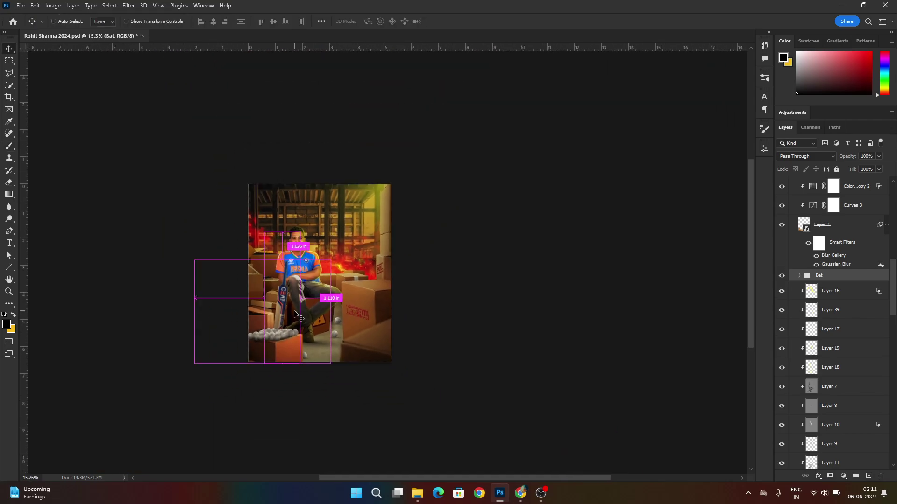
pyautogui.scroll(4, 322, 301)
pyautogui.scroll(-1, 409, 227)
pyautogui.scroll(1, 840, 284)
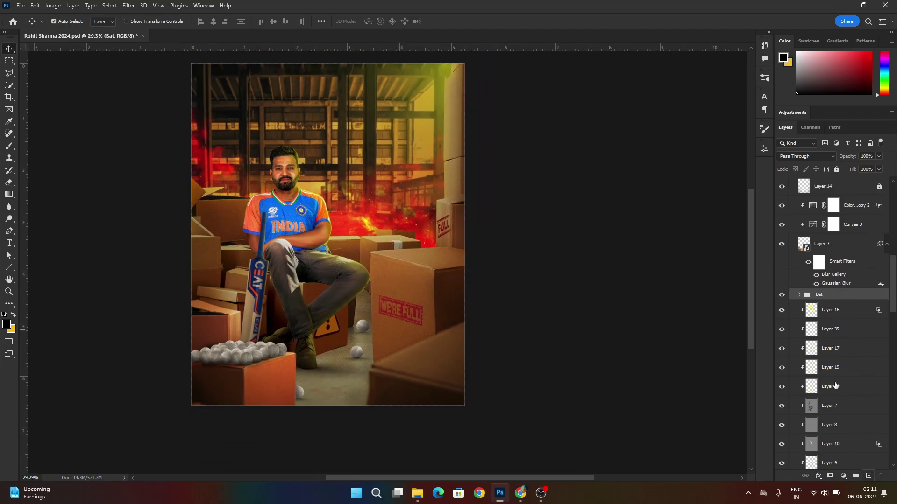
# Step: Add a new layer above Curves 3 copy 2 and choose a bright blue foreground color
pyautogui.scroll(5, 835, 385)
pyautogui.click(204, 276)
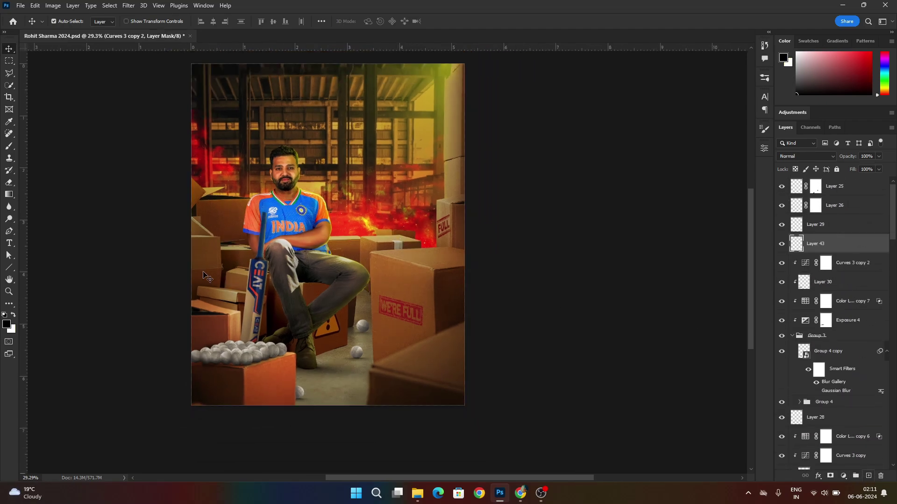
pyautogui.click(7, 323)
pyautogui.click(286, 216)
pyautogui.click(797, 266)
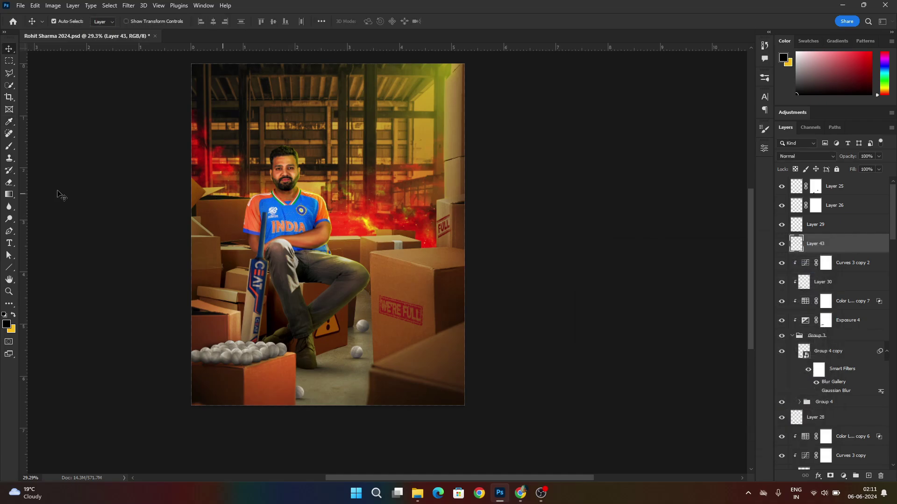
# Step: Draw a blue-to-transparent linear gradient across Layer 43 from the image's left edge and set the layer's blend mode to Color
pyautogui.click(9, 194)
pyautogui.moveTo(188, 322); pyautogui.dragTo(421, 275)
pyautogui.click(790, 156)
pyautogui.click(807, 374)
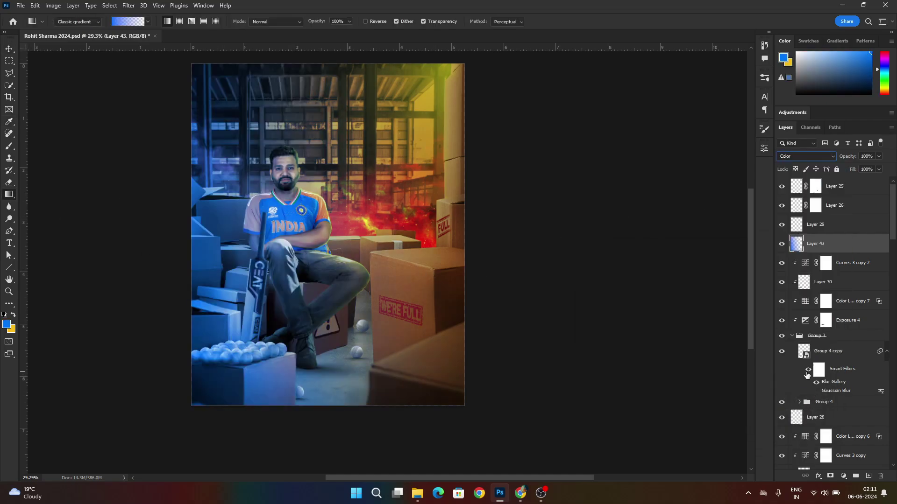
# Step: Preview other blend modes for Layer 43's blue gradient and set the layer to Soft Light
pyautogui.press('Up')
pyautogui.press('Up')
pyautogui.press('Up')
pyautogui.press('Up')
pyautogui.press('Up')
pyautogui.press('Up')
pyautogui.press('Up')
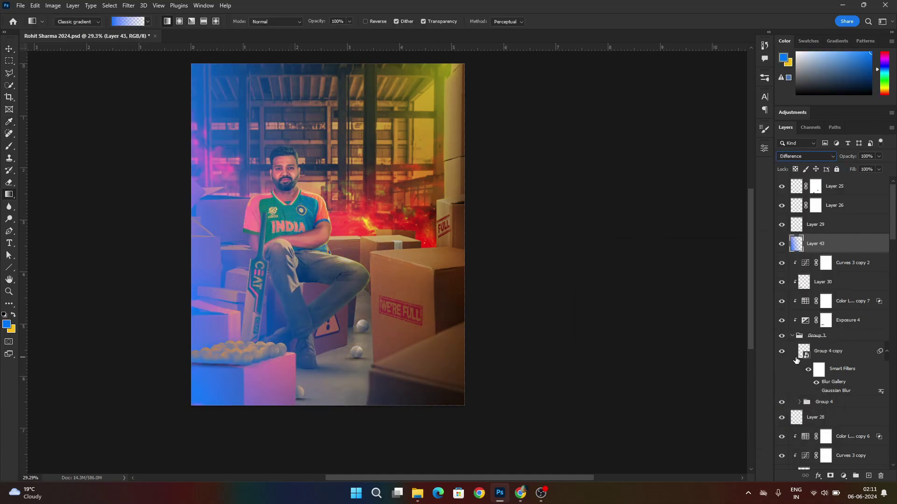
pyautogui.press('Up')
pyautogui.press('Up')
pyautogui.press('Up')
pyautogui.press('Up')
pyautogui.press('Up')
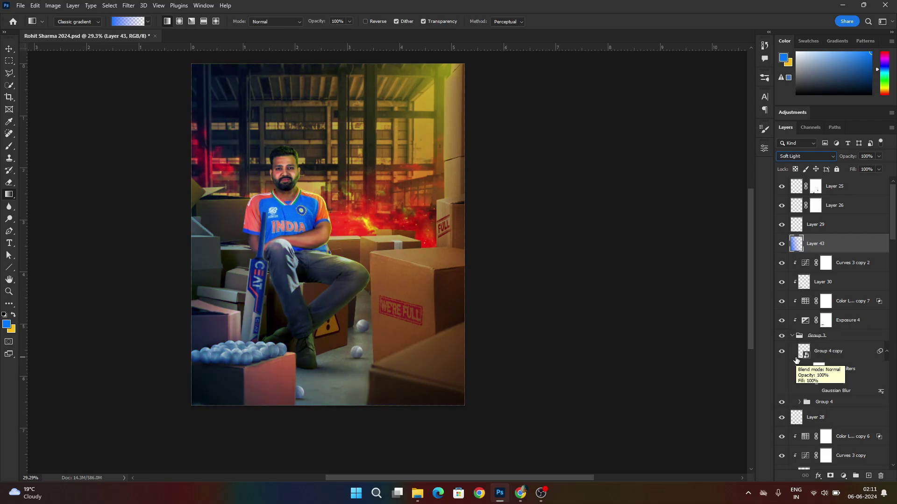
pyautogui.press('Up')
pyautogui.press('Up')
pyautogui.press('Up')
pyautogui.press('Up')
pyautogui.press('Up')
pyautogui.press('Up')
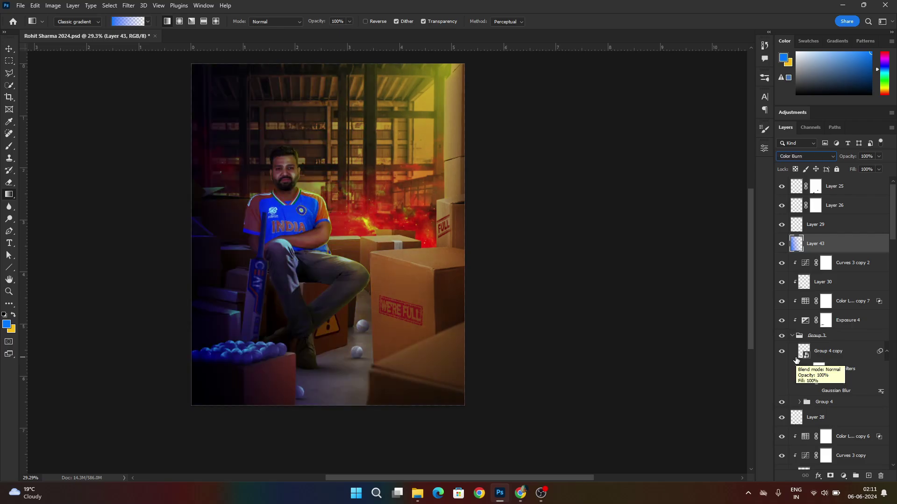
pyautogui.press('Up')
pyautogui.press('Up')
pyautogui.press('Up')
pyautogui.press('Up')
pyautogui.press('Up')
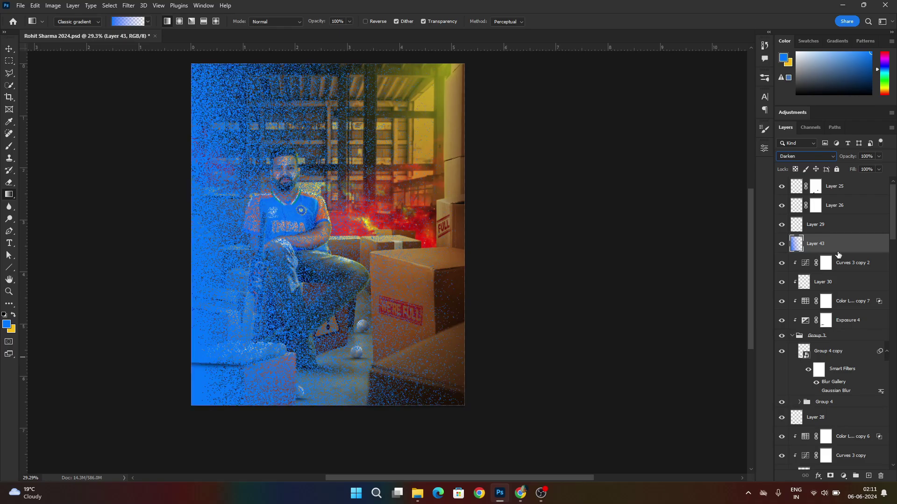
pyautogui.press('Down')
pyautogui.click(832, 156)
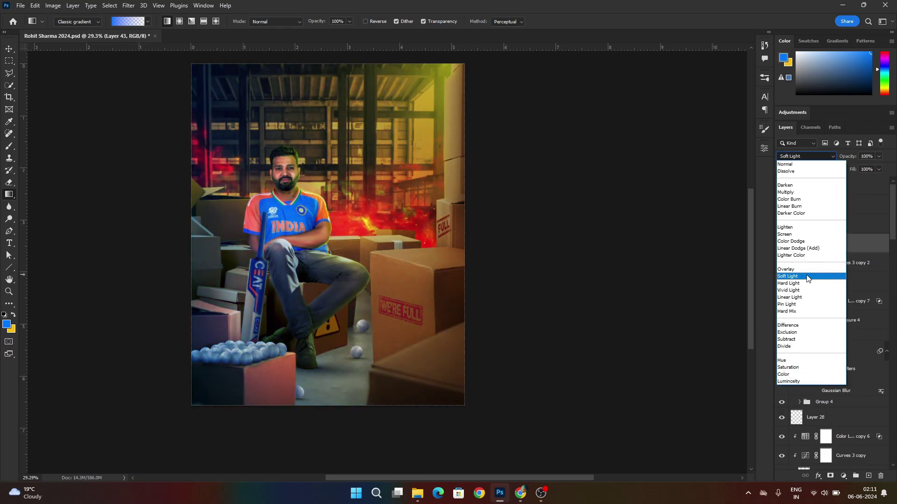
pyautogui.click(807, 277)
pyautogui.hotkey('ctrl', '0')
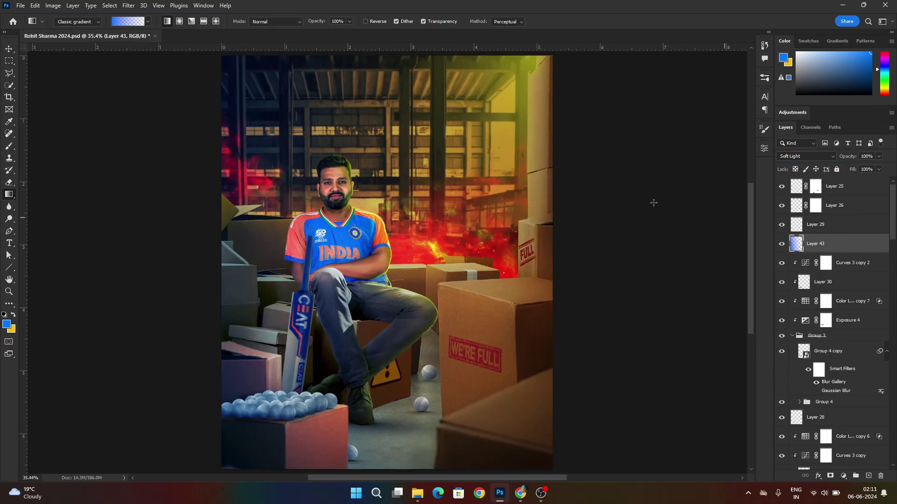
pyautogui.scroll(2, 190, 142)
pyautogui.hotkey('ctrl', '-')
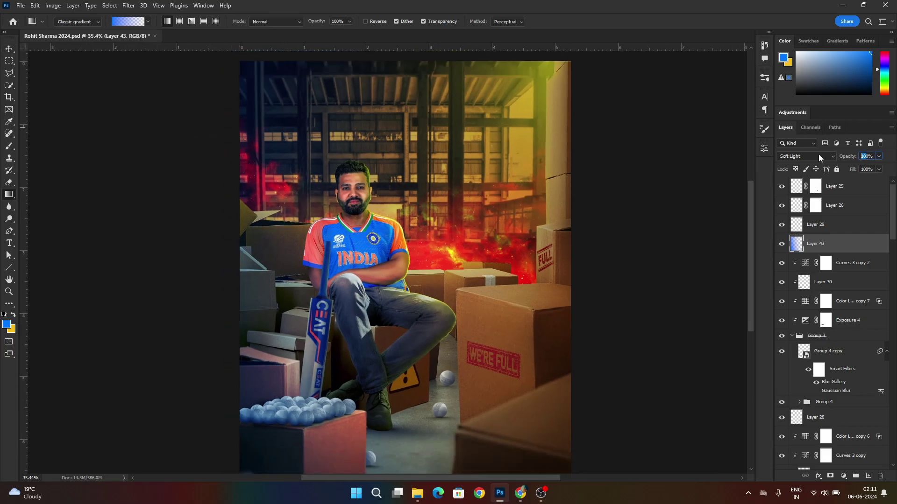
# Step: Lower the opacity of Layer 43 to 30%
pyautogui.write('40')
pyautogui.hotkey('ctrl', '0')
pyautogui.click(9, 50)
pyautogui.hotkey('ctrl', '-')
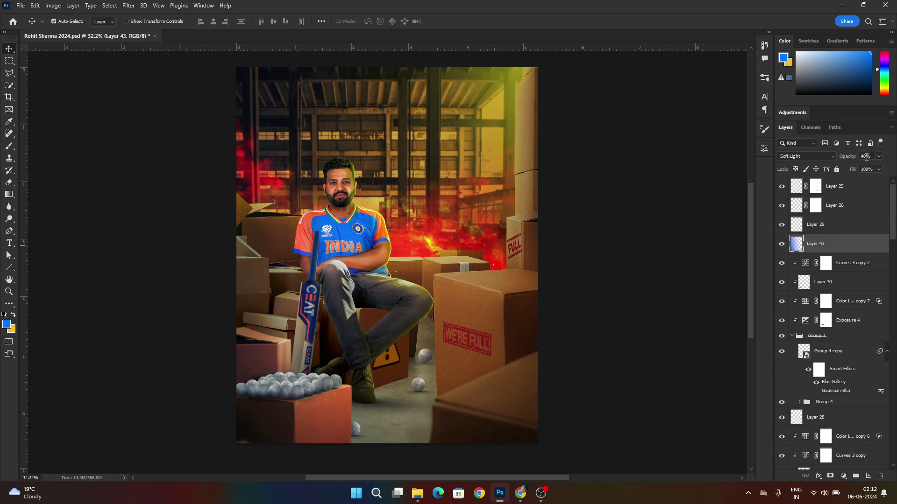
pyautogui.scroll(-1, 516, 213)
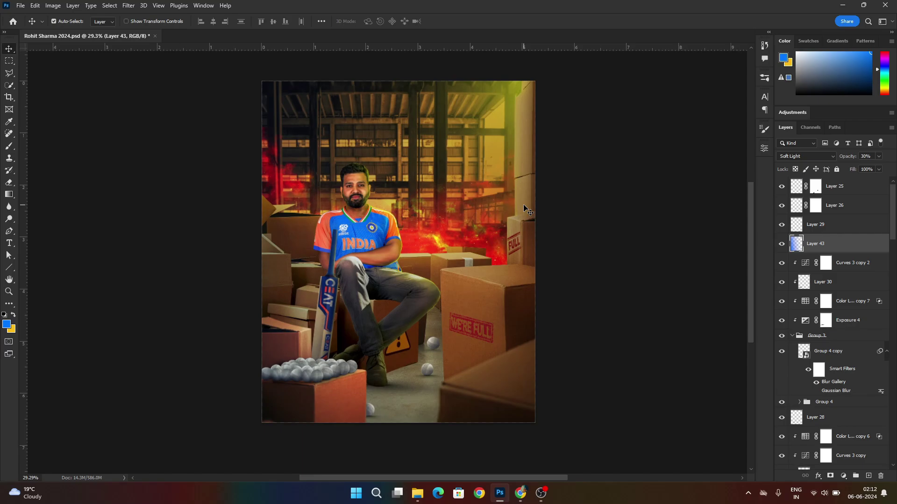
pyautogui.scroll(6, 524, 204)
pyautogui.scroll(-6, 270, 311)
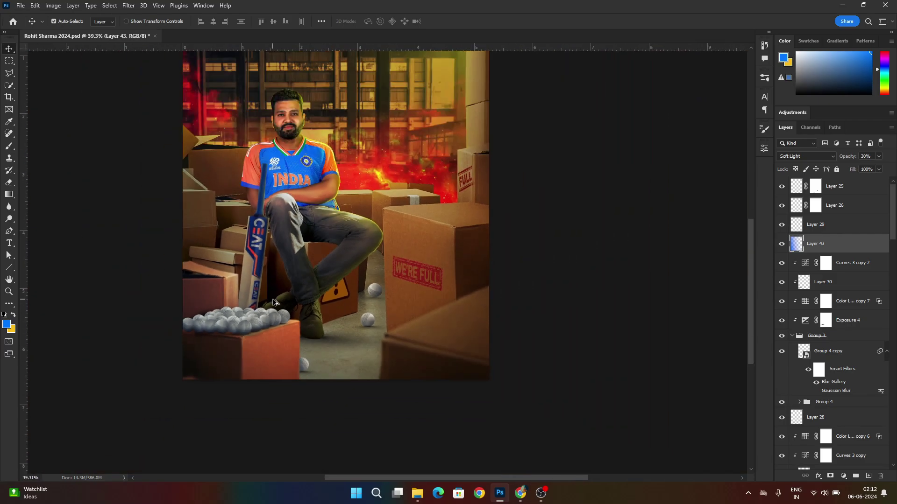
pyautogui.scroll(3, 503, 336)
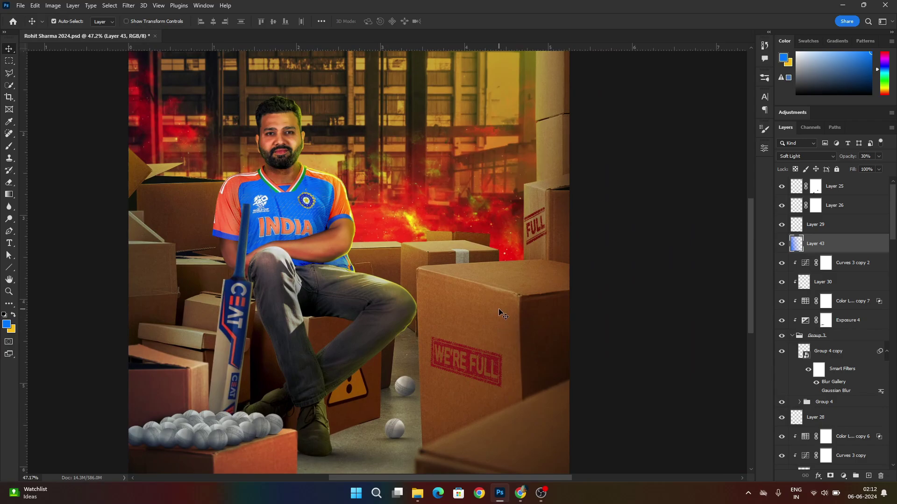
pyautogui.scroll(-2, 498, 307)
pyautogui.press('ctrl')
pyautogui.scroll(2, 400, 365)
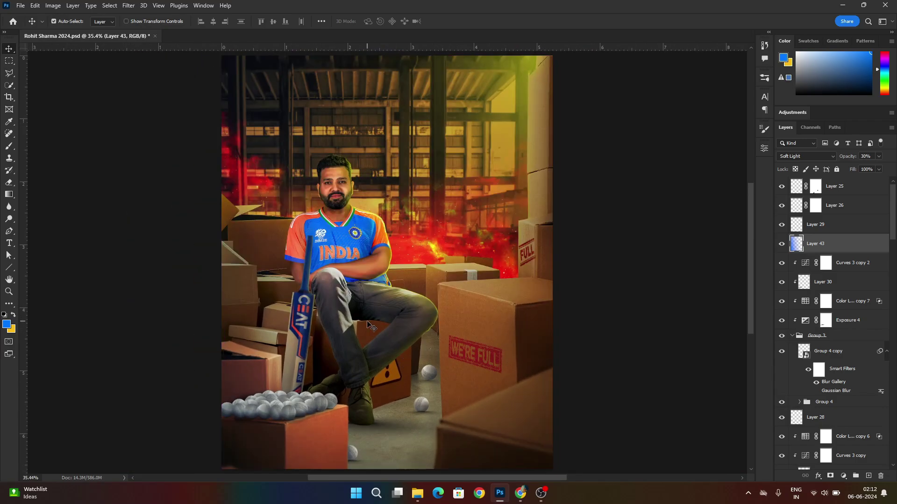
# Step: Add a new layer directly above Layer 37 and set up a black, 90 px soft brush at 100% opacity
pyautogui.scroll(-10, 834, 384)
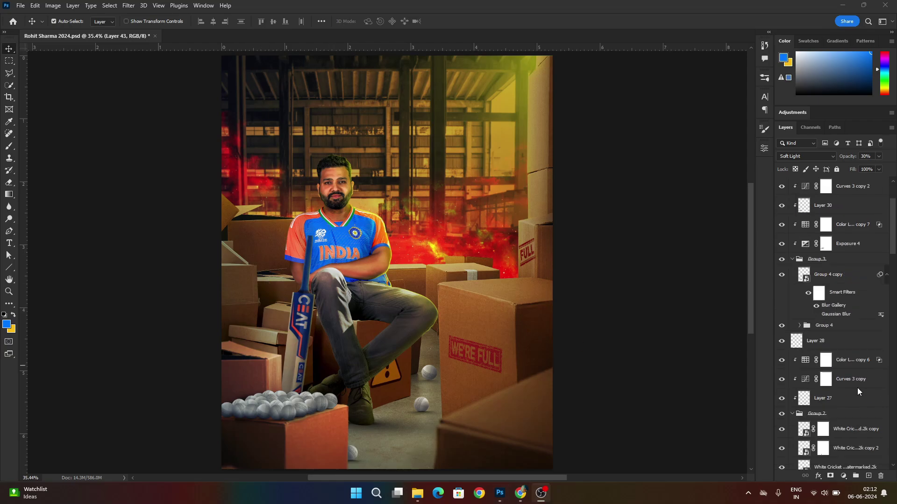
pyautogui.scroll(-1, 832, 381)
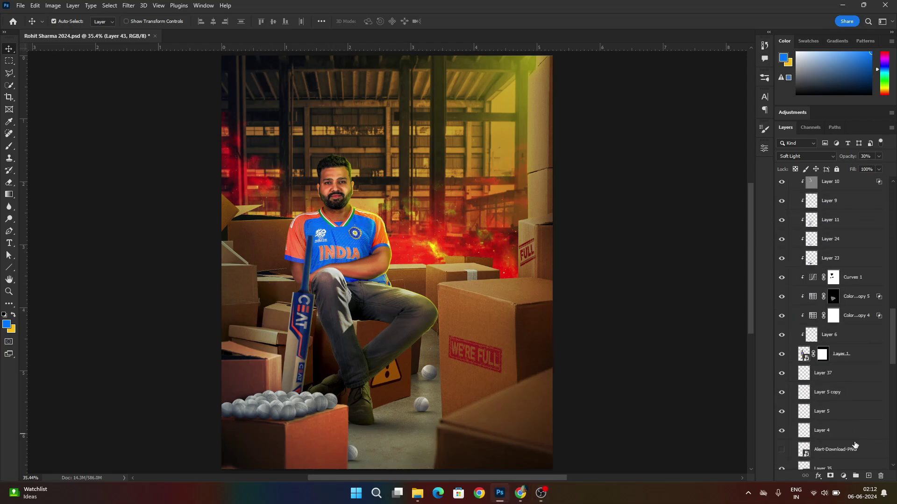
pyautogui.click(851, 373)
pyautogui.click(868, 475)
pyautogui.click(18, 147)
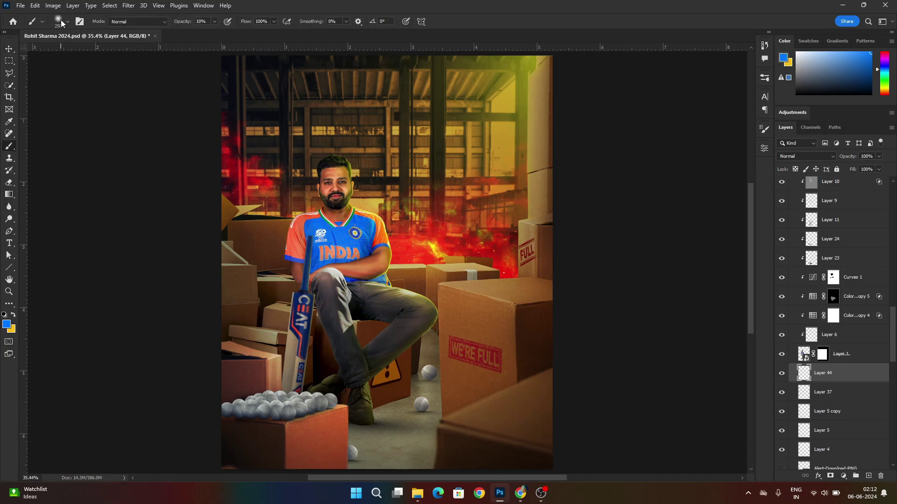
pyautogui.scroll(5, 369, 285)
pyautogui.press('0')
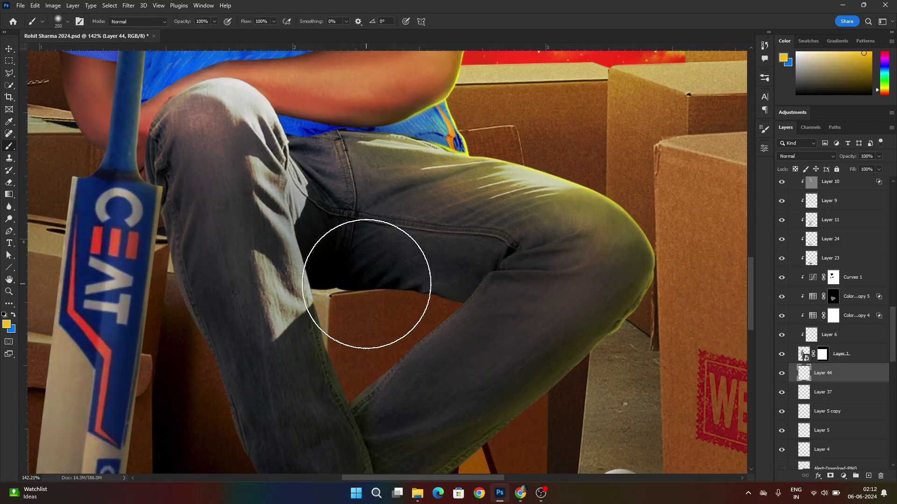
pyautogui.press('d')
pyautogui.press('[')
pyautogui.press('[')
pyautogui.press('[')
pyautogui.press('[')
pyautogui.press('[')
pyautogui.press('[')
# Step: Try to paint black shadow strokes at full opacity on the box beneath the cricketer's thigh
pyautogui.moveTo(332, 275)
pyautogui.mouseDown()
pyautogui.moveTo(476, 282)
pyautogui.moveTo(310, 272)
pyautogui.mouseUp()
pyautogui.hotkey('ctrl', 'z')
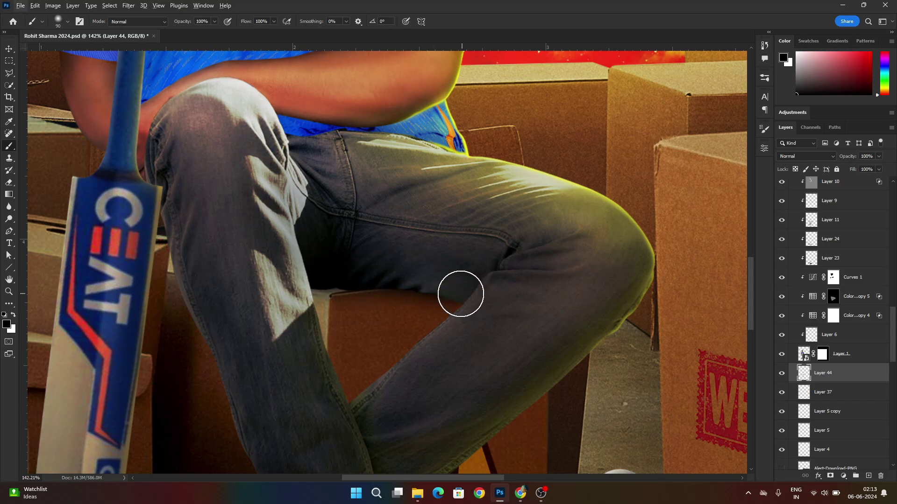
pyautogui.moveTo(461, 294); pyautogui.dragTo(283, 278)
pyautogui.hotkey('ctrl', 'z')
# Step: Paint a soft black shadow on the box between the cricketer's legs at 30% brush opacity, with the brush enlarged to 150 px
pyautogui.press('3')
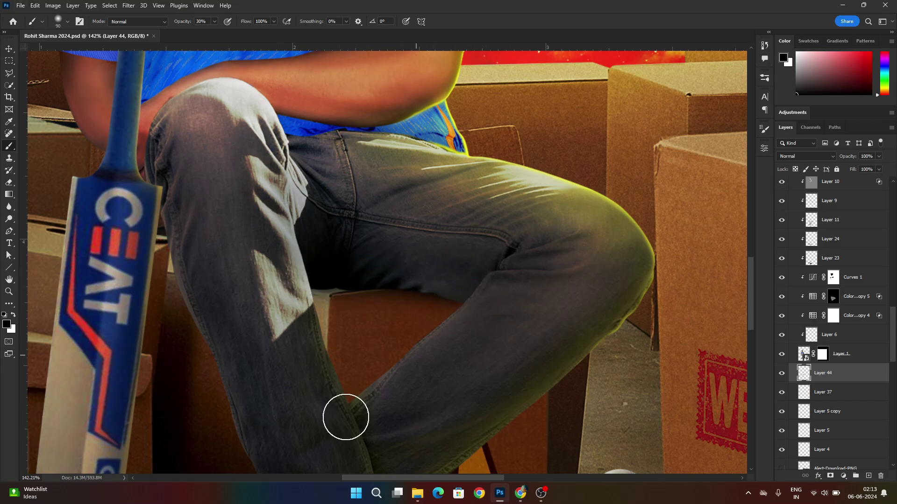
pyautogui.moveTo(346, 417); pyautogui.dragTo(433, 330)
pyautogui.scroll(-7, 463, 336)
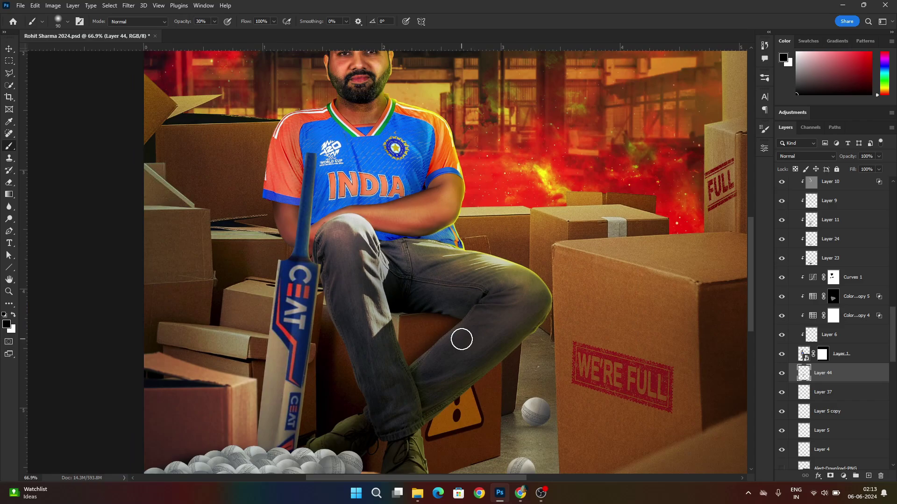
pyautogui.press(']')
pyautogui.press(']')
pyautogui.press(']')
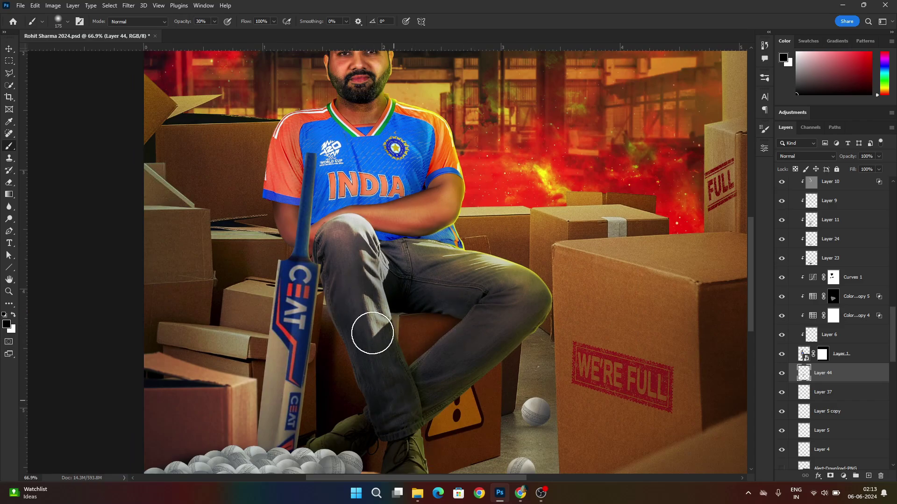
pyautogui.press('[')
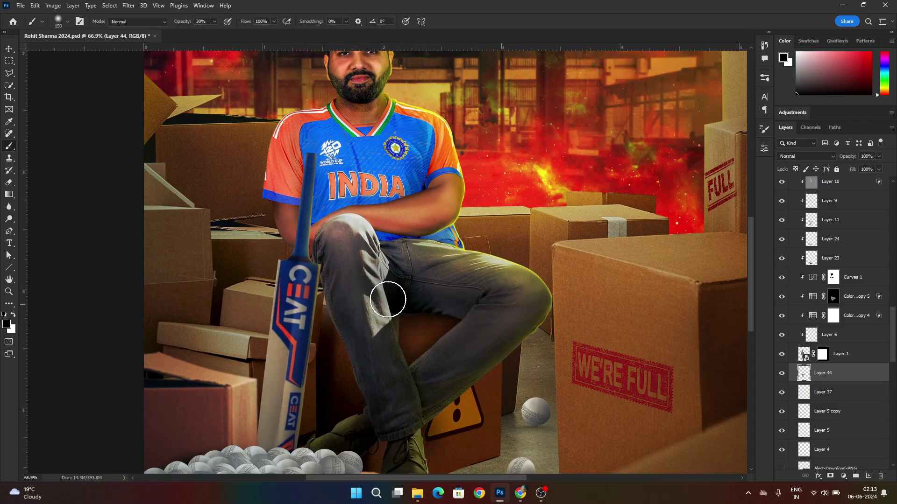
pyautogui.scroll(-2, 459, 325)
pyautogui.scroll(2, 458, 324)
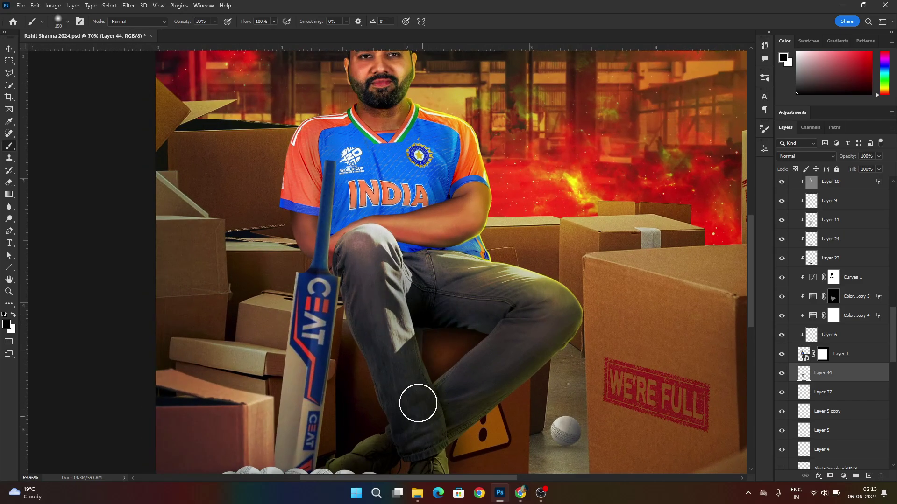
# Step: Erase excess shadow around the legs at 50% eraser opacity and compare the image with Layer 44 hidden and shown
pyautogui.press('e')
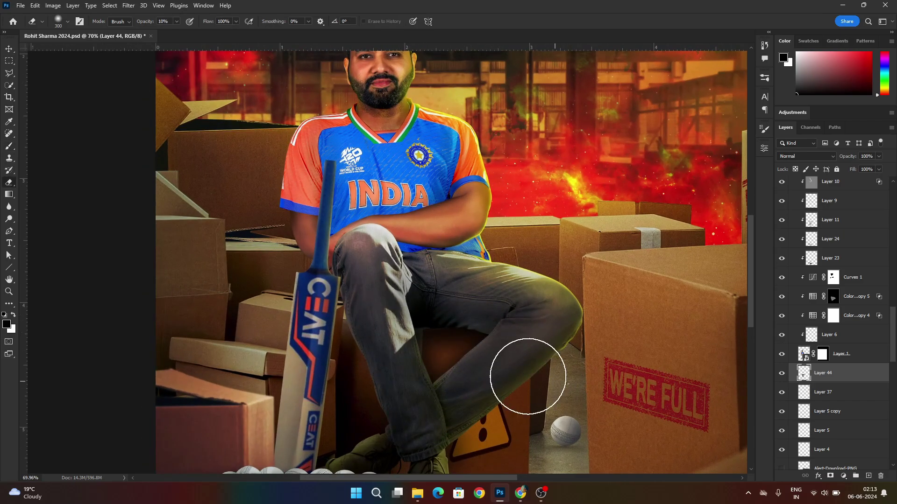
pyautogui.press('5')
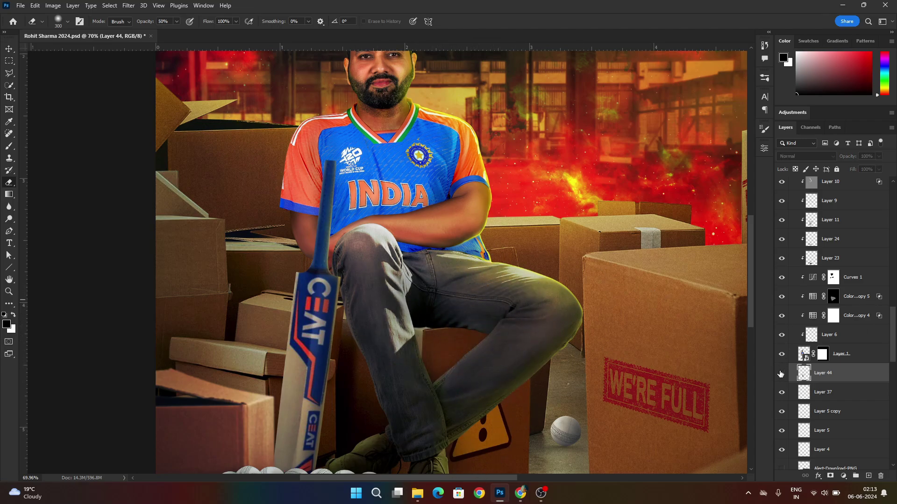
pyautogui.click(781, 373)
# Step: Darken the box's top edge right under the thigh with a small black brush of 40 to 70 px at 50% opacity
pyautogui.press('b')
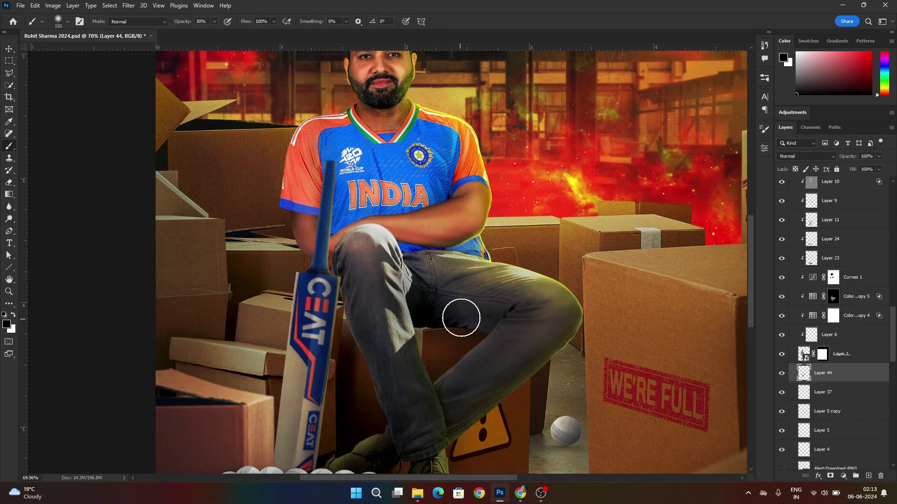
pyautogui.moveTo(451, 314); pyautogui.dragTo(553, 324)
pyautogui.press('[')
pyautogui.press('[')
pyautogui.press('[')
pyautogui.press('[')
pyautogui.press('[')
pyautogui.press('[')
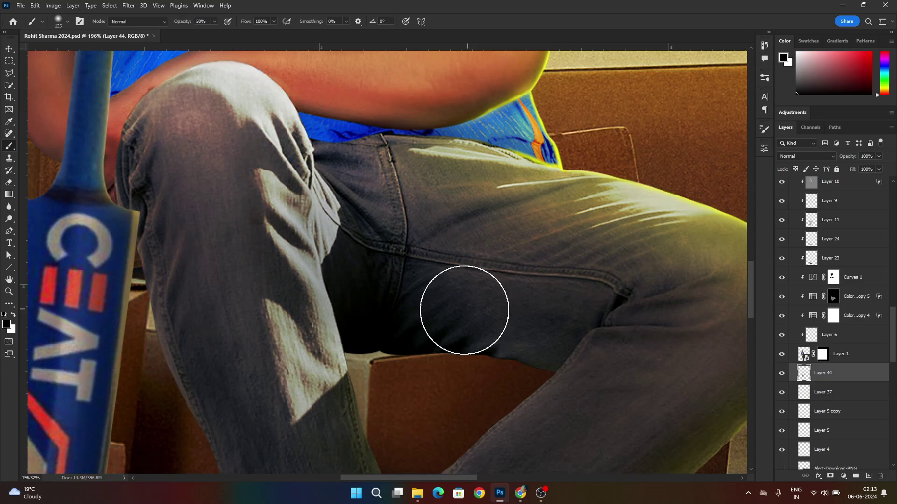
pyautogui.press('5')
pyautogui.press('[')
pyautogui.press('[')
pyautogui.press('[')
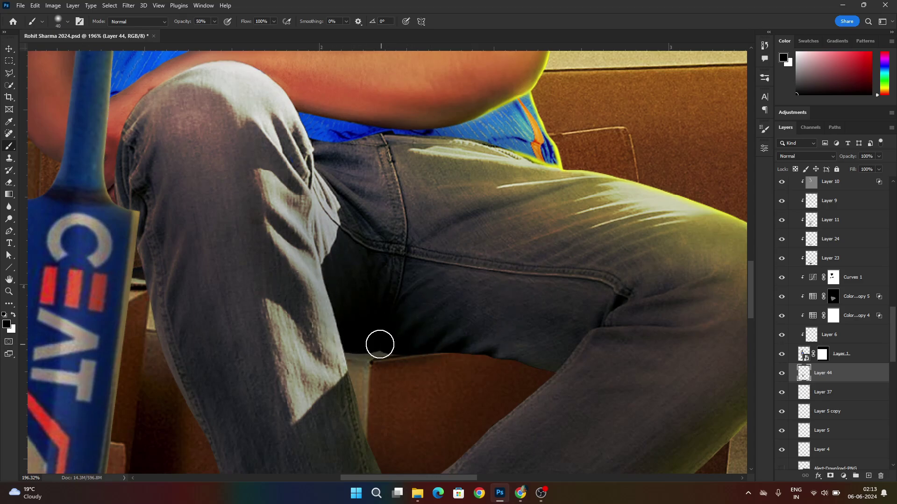
pyautogui.press(']')
pyautogui.press(']')
pyautogui.press(']')
pyautogui.press(']')
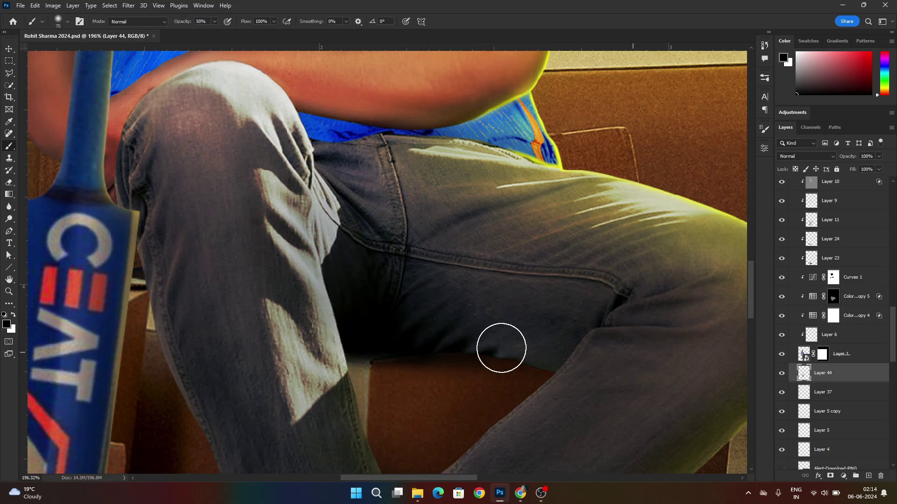
# Step: Blend the shadow further down the box between the legs with a 150 px brush at 30% opacity
pyautogui.press('3')
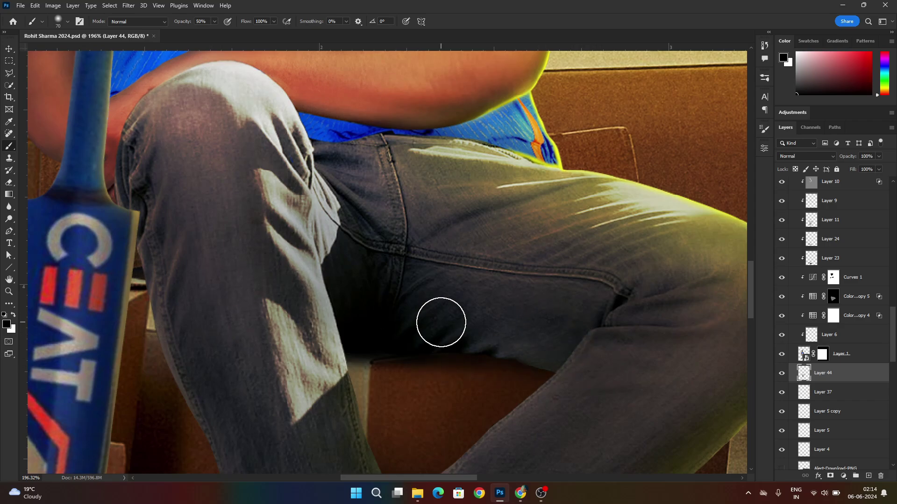
pyautogui.press(']')
pyautogui.press(']')
pyautogui.press(']')
pyautogui.press(']')
pyautogui.press(']')
pyautogui.click(432, 351)
pyautogui.click(389, 392)
pyautogui.scroll(-5, 422, 299)
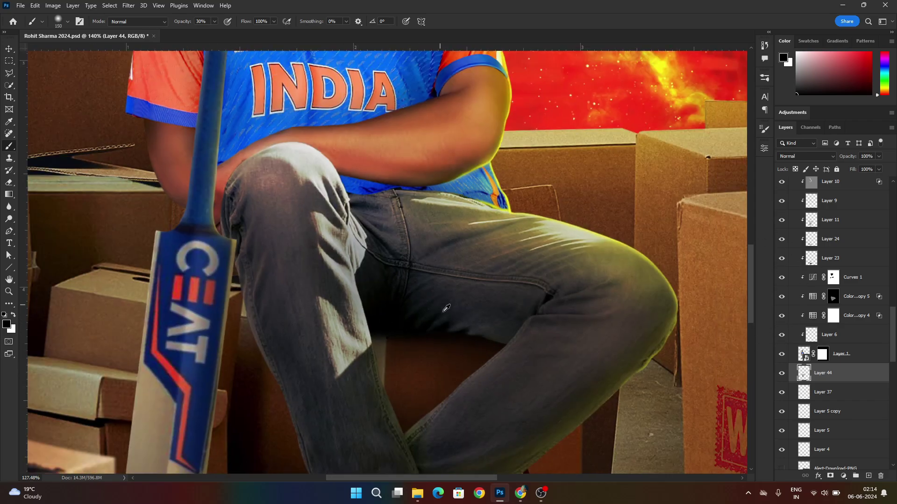
pyautogui.scroll(-2, 390, 410)
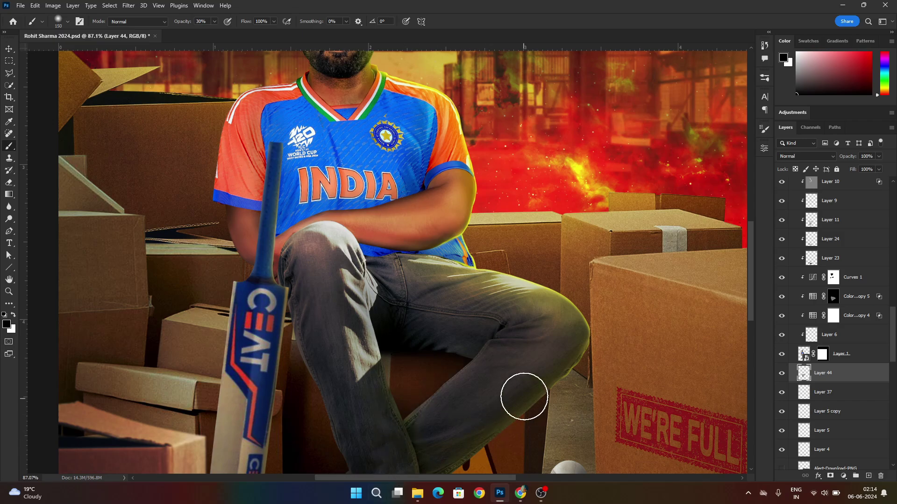
pyautogui.scroll(-3, 401, 311)
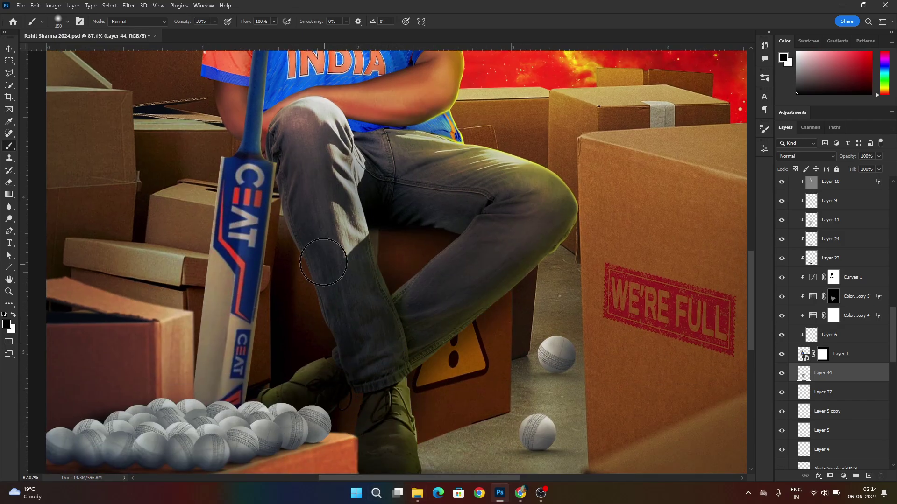
pyautogui.scroll(-1, 438, 386)
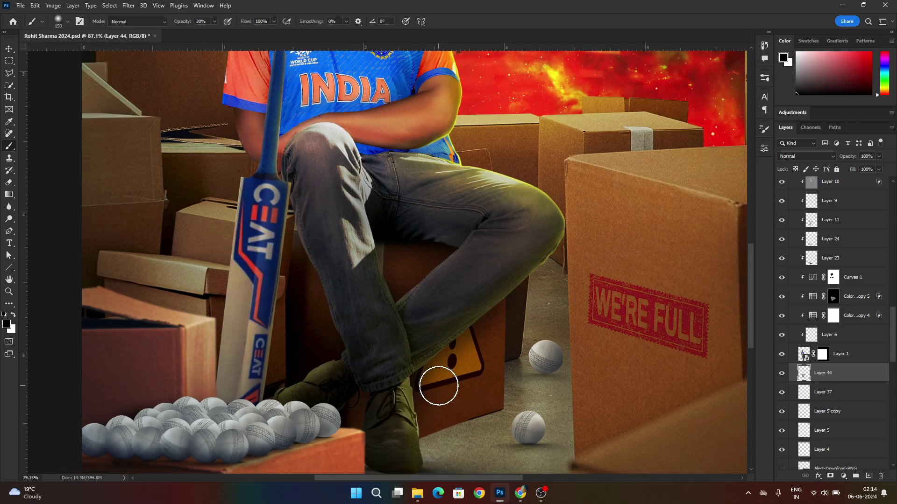
# Step: Compare the image with and without Layer 44's shadow and set the layer's opacity to 80%
pyautogui.scroll(-3, 438, 386)
pyautogui.click(783, 375)
pyautogui.click(782, 376)
pyautogui.click(782, 376)
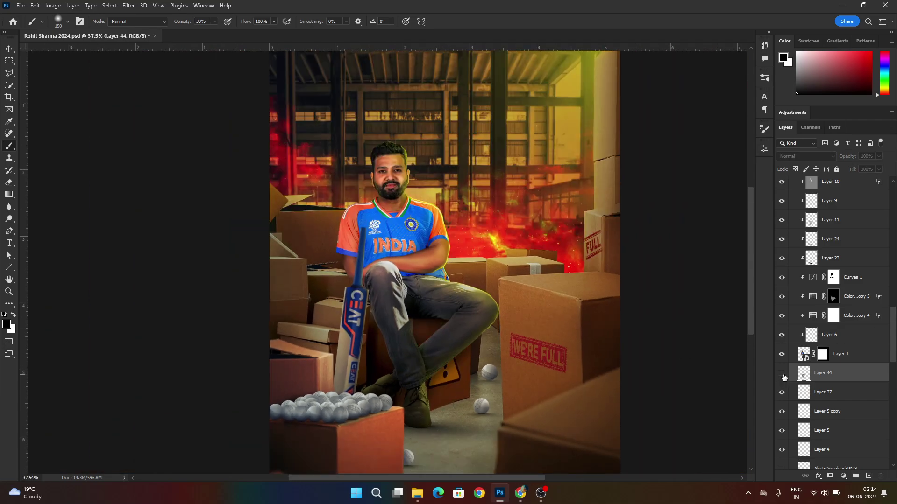
pyautogui.click(783, 375)
pyautogui.click(782, 373)
pyautogui.click(782, 373)
pyautogui.click(782, 374)
pyautogui.click(782, 373)
pyautogui.scroll(-1, 314, 309)
pyautogui.scroll(-1, 289, 265)
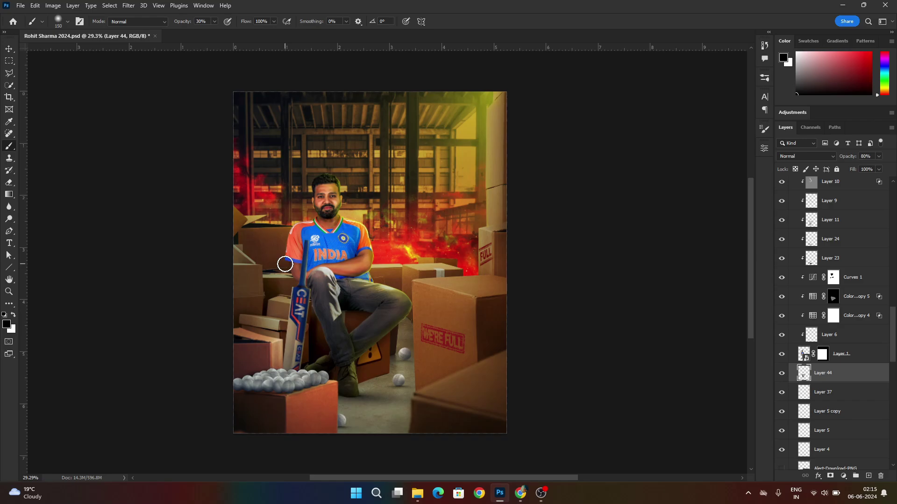
# Step: Compare the whole image with Layer 44's shadow hidden and shown
pyautogui.click(781, 374)
pyautogui.click(781, 373)
pyautogui.click(781, 373)
pyautogui.click(781, 374)
pyautogui.scroll(-4, 394, 384)
pyautogui.scroll(2, 358, 284)
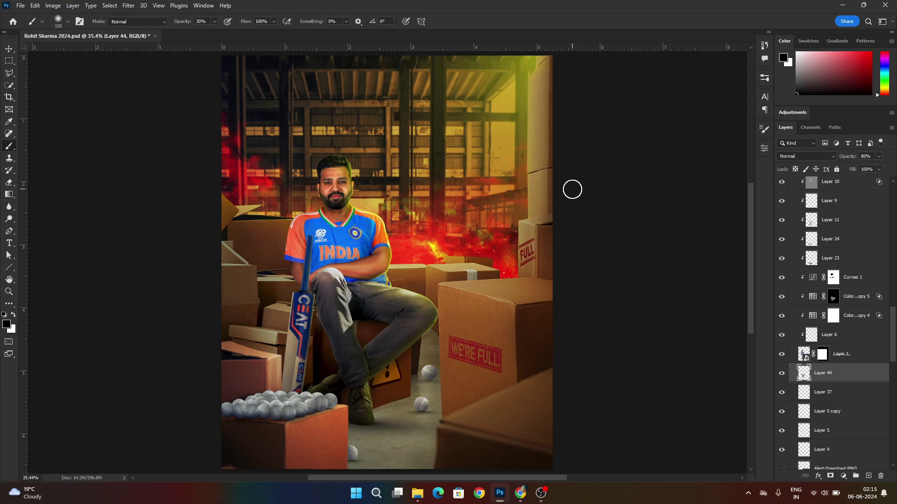
# Step: Add a new clipped layer directly above the warehouse boxes photo and sample bright yellow from the nebula as the brush color
pyautogui.scroll(-5, 836, 411)
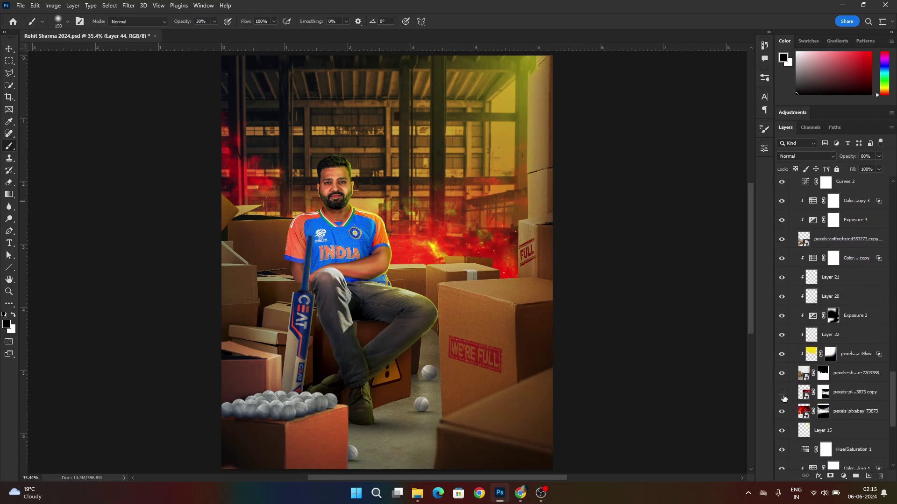
pyautogui.click(782, 394)
pyautogui.click(782, 393)
pyautogui.click(781, 373)
pyautogui.click(781, 374)
pyautogui.click(846, 375)
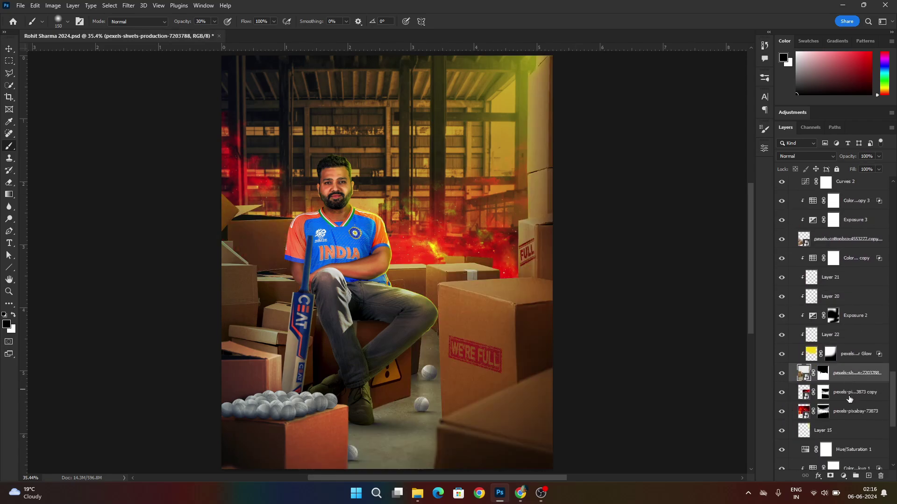
pyautogui.click(868, 475)
pyautogui.keyDown('alt'); pyautogui.click(432, 248); pyautogui.keyUp('alt')
# Step: Paint a thin yellow rim light along the top edge of the pointed box flap with a 10 px brush at 100% opacity
pyautogui.scroll(10, 255, 210)
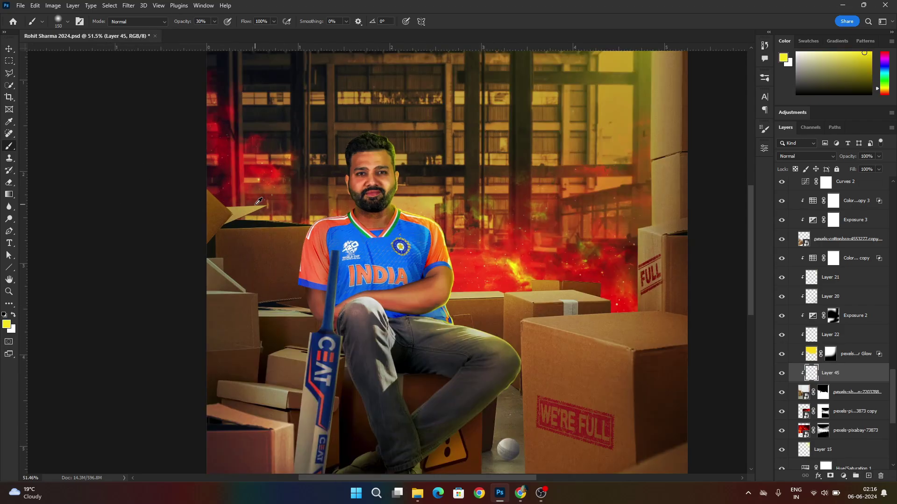
pyautogui.press('[')
pyautogui.press('[')
pyautogui.press('[')
pyautogui.press('[')
pyautogui.press('[')
pyautogui.press('[')
pyautogui.press('[')
pyautogui.press('[')
pyautogui.press('[')
pyautogui.press('[')
pyautogui.press('[')
pyautogui.press('[')
pyautogui.press('[')
pyautogui.press('[')
pyautogui.press('[')
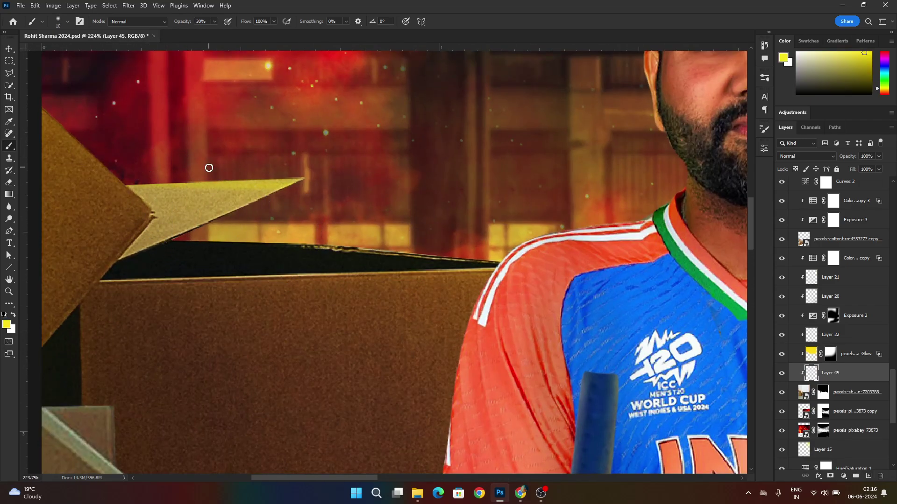
pyautogui.keyDown('shift'); pyautogui.click(126, 184); pyautogui.keyUp('shift')
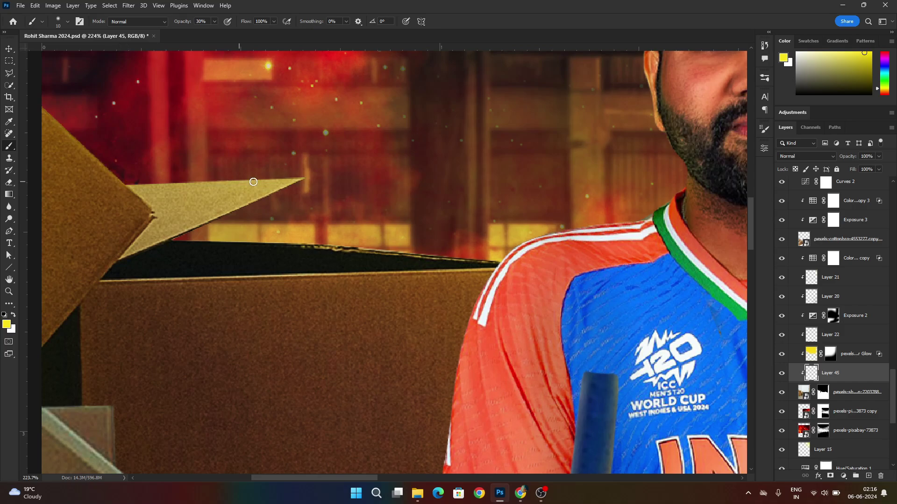
pyautogui.keyDown('shift'); pyautogui.click(309, 177); pyautogui.keyUp('shift')
pyautogui.click(62, 21)
pyautogui.click(461, 4)
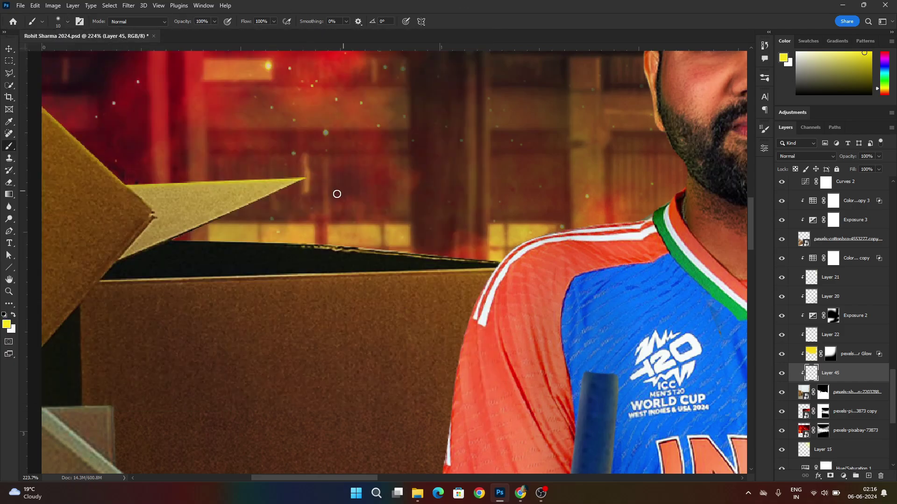
# Step: Paint a yellow rim along the open box's back edge beside the shoulder and soften its spill with a small eraser at 50% opacity
pyautogui.click(174, 240)
pyautogui.keyDown('shift'); pyautogui.click(319, 241); pyautogui.keyUp('shift')
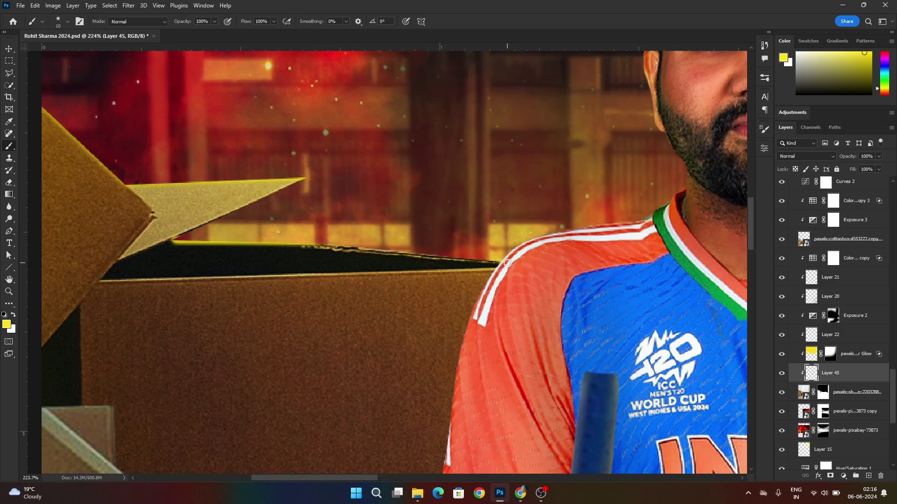
pyautogui.keyDown('shift'); pyautogui.click(499, 264); pyautogui.keyUp('shift')
pyautogui.press('e')
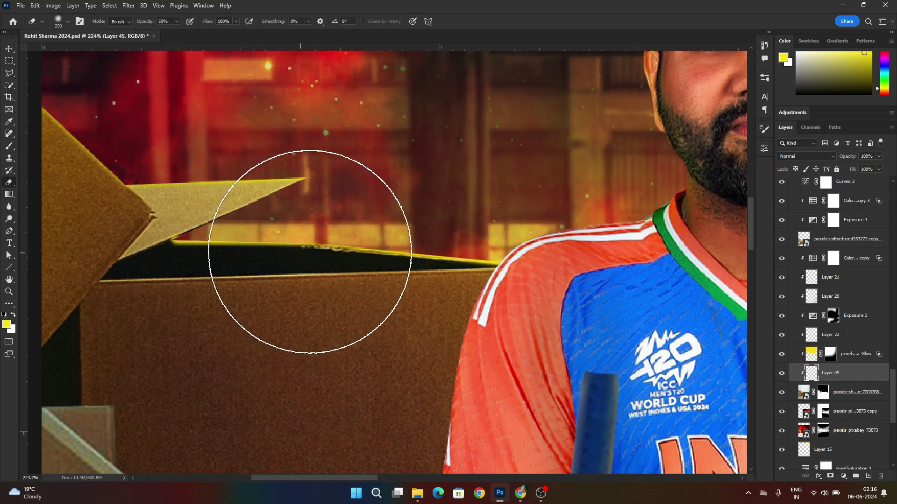
pyautogui.keyDown('shift'); pyautogui.click(167, 245); pyautogui.keyUp('shift')
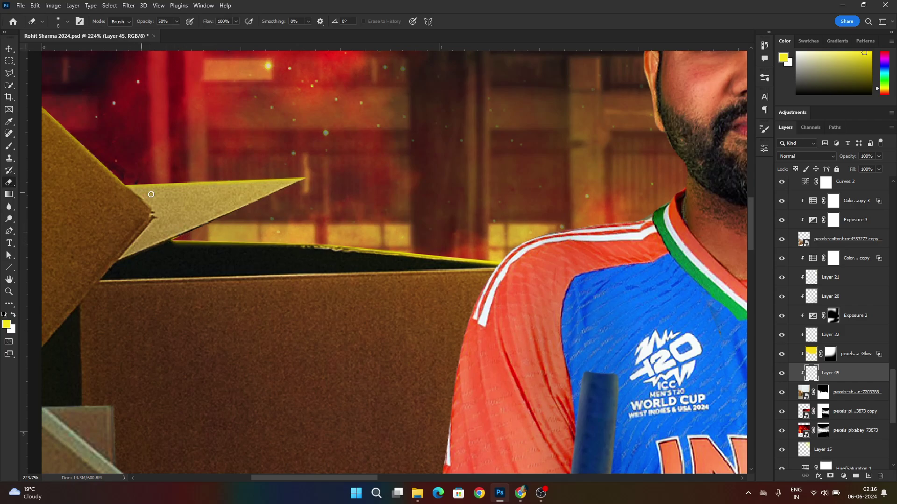
pyautogui.moveTo(410, 261); pyautogui.dragTo(300, 245)
pyautogui.keyDown('shift'); pyautogui.click(388, 248); pyautogui.keyUp('shift')
pyautogui.scroll(-10, 383, 251)
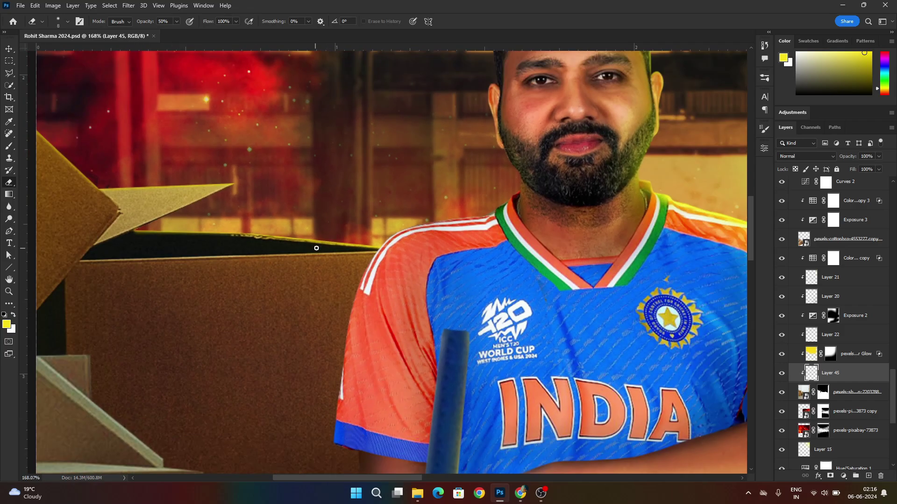
pyautogui.scroll(8, 607, 367)
pyautogui.press('b')
pyautogui.press(']')
pyautogui.press(']')
pyautogui.press(']')
pyautogui.press(']')
pyautogui.press(']')
pyautogui.press(']')
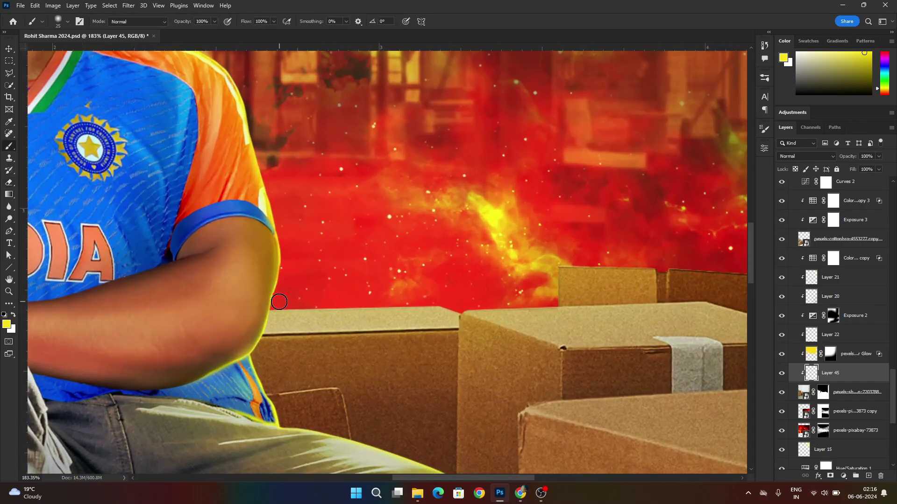
pyautogui.click(276, 303)
pyautogui.keyDown('shift'); pyautogui.click(441, 295); pyautogui.keyUp('shift')
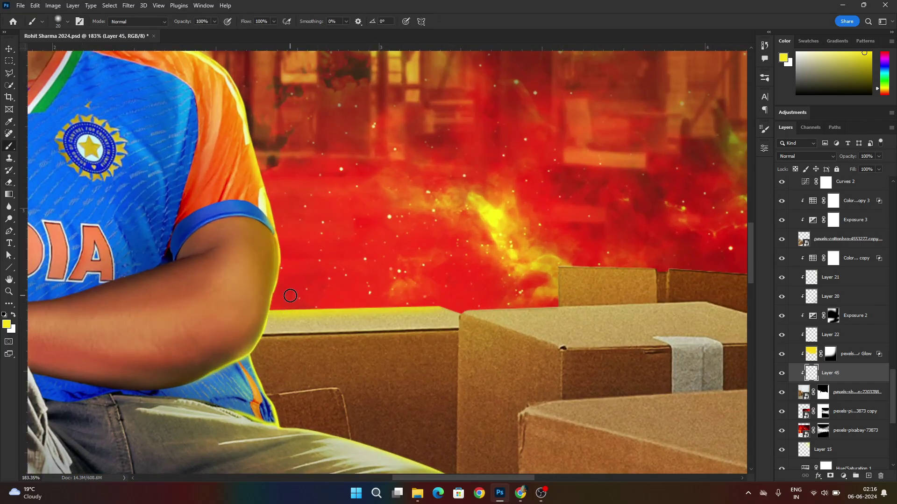
pyautogui.hotkey('ctrl', 'z')
# Step: Paint 10 px yellow rims along the top edges of the boxes beside the elbow and down the vertical edges of the taped box and flap
pyautogui.press('[')
pyautogui.press('[')
pyautogui.press('[')
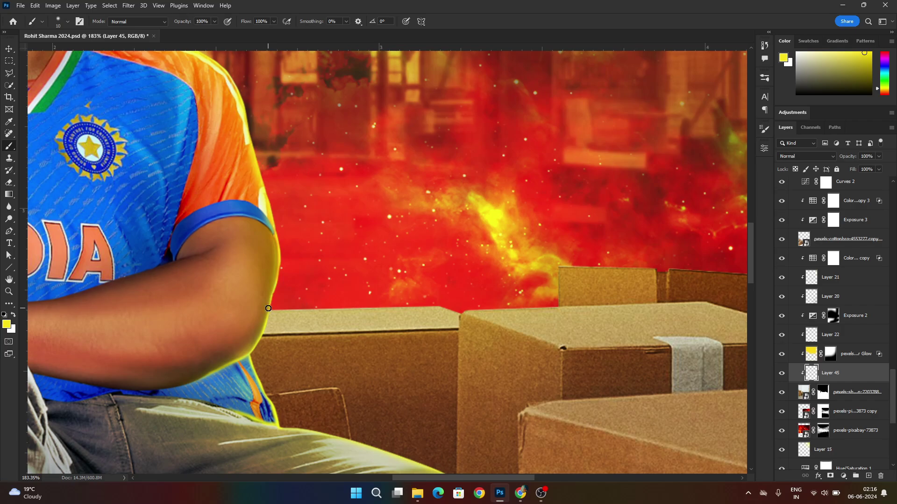
pyautogui.keyDown('shift'); pyautogui.click(438, 304); pyautogui.keyUp('shift')
pyautogui.keyDown('shift'); pyautogui.click(462, 314); pyautogui.keyUp('shift')
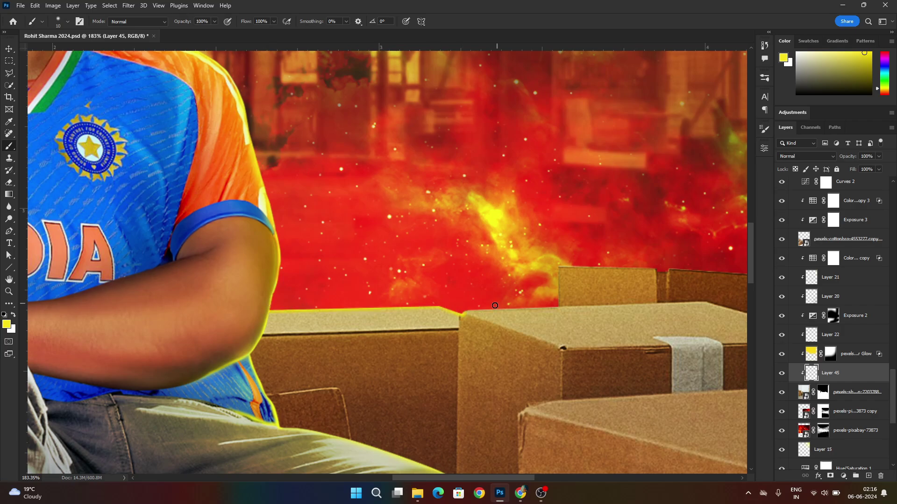
pyautogui.keyDown('shift'); pyautogui.click(559, 304); pyautogui.keyUp('shift')
pyautogui.keyDown('shift'); pyautogui.click(559, 265); pyautogui.keyUp('shift')
pyautogui.keyDown('shift'); pyautogui.click(455, 444); pyautogui.keyUp('shift')
# Step: Erase the excess yellow along the taped box's vertical edge and the flap's side edge, raising the eraser opacity to 100%
pyautogui.press('e')
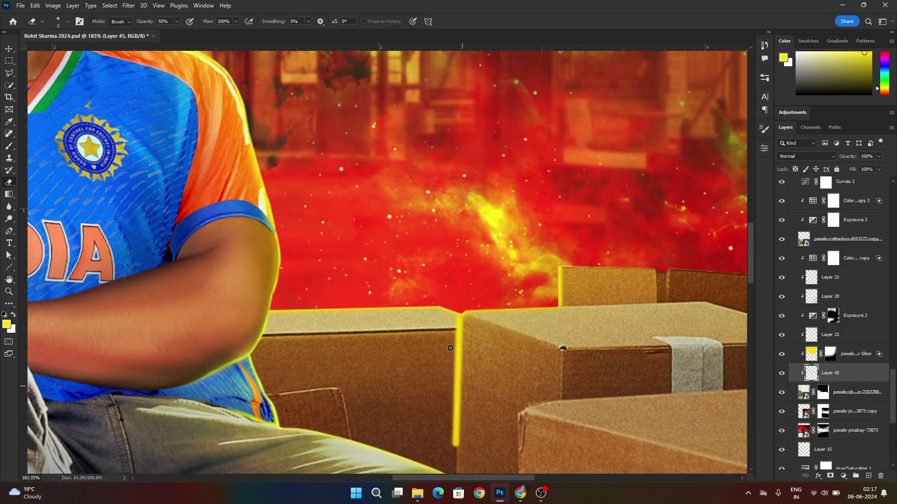
pyautogui.moveTo(455, 449); pyautogui.dragTo(457, 329)
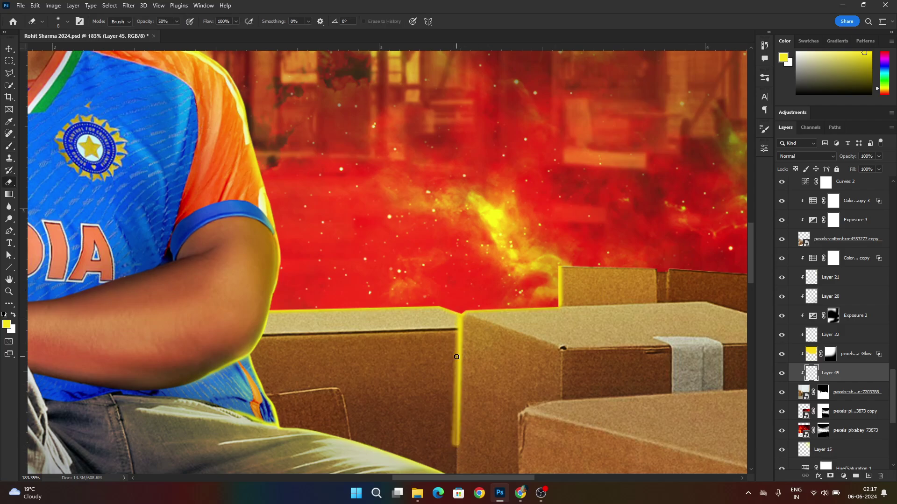
pyautogui.keyDown('shift'); pyautogui.click(456, 440); pyautogui.keyUp('shift')
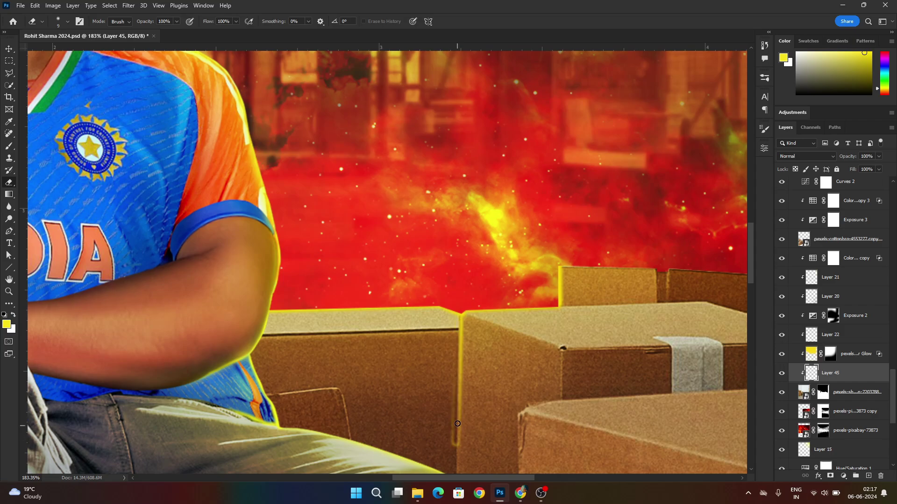
pyautogui.hotkey('ctrl', 'z')
pyautogui.keyDown('shift'); pyautogui.click(460, 439); pyautogui.keyUp('shift')
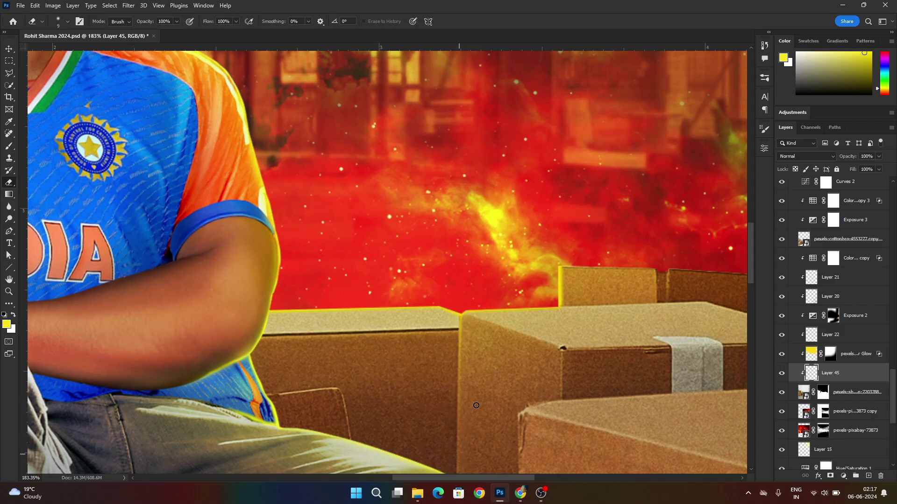
pyautogui.keyDown('shift'); pyautogui.click(564, 318); pyautogui.keyUp('shift')
pyautogui.keyDown('shift'); pyautogui.click(563, 266); pyautogui.keyUp('shift')
# Step: Paint a yellow rim along the top edge of the lighter back box flap
pyautogui.press('b')
pyautogui.keyDown('shift'); pyautogui.click(654, 267); pyautogui.keyUp('shift')
pyautogui.moveTo(639, 265)
pyautogui.mouseDown()
pyautogui.moveTo(552, 251)
pyautogui.moveTo(365, 282)
pyautogui.mouseUp()
pyautogui.scroll(4, 365, 282)
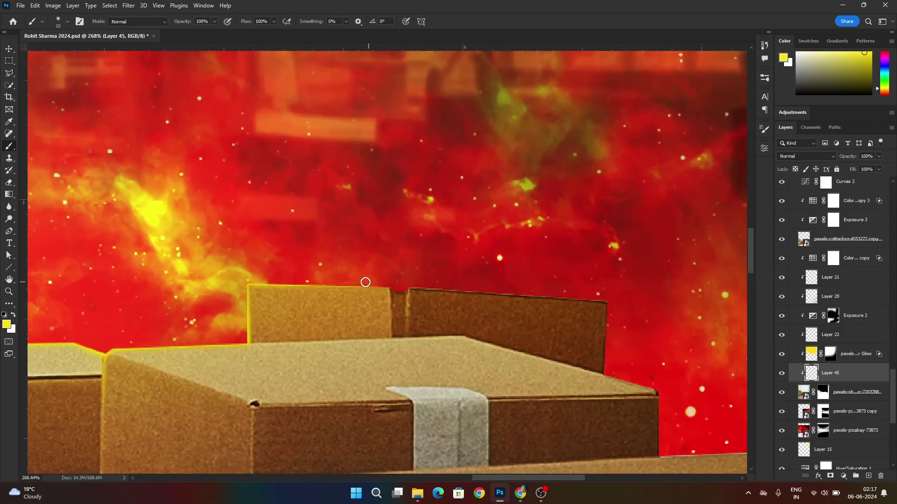
pyautogui.keyDown('alt'); pyautogui.click(256, 285); pyautogui.keyUp('alt')
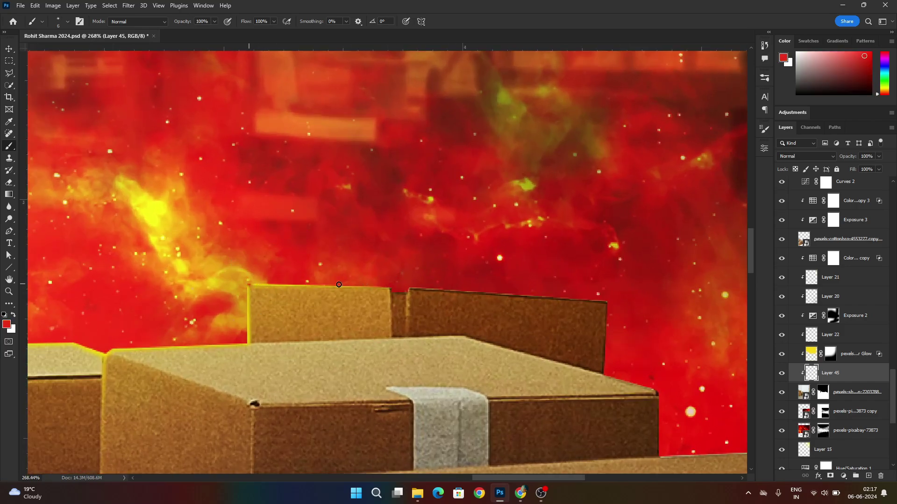
pyautogui.keyDown('shift'); pyautogui.click(391, 285); pyautogui.keyUp('shift')
pyautogui.hotkey('ctrl', 'z')
# Step: Sample golden yellow from the flap's rim and paint thin rims along the top and outer side of the darker back flap
pyautogui.keyDown('alt'); pyautogui.click(247, 283); pyautogui.keyUp('alt')
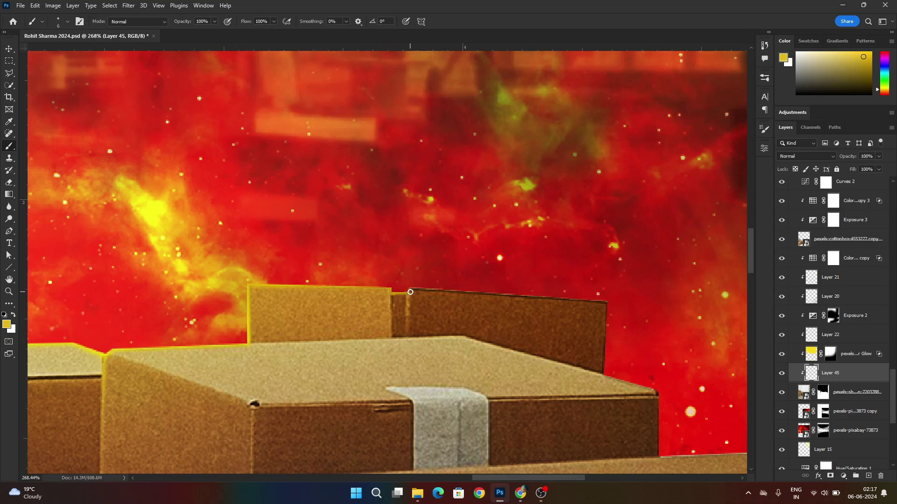
pyautogui.keyDown('shift'); pyautogui.click(607, 302); pyautogui.keyUp('shift')
pyautogui.keyDown('shift'); pyautogui.click(606, 372); pyautogui.keyUp('shift')
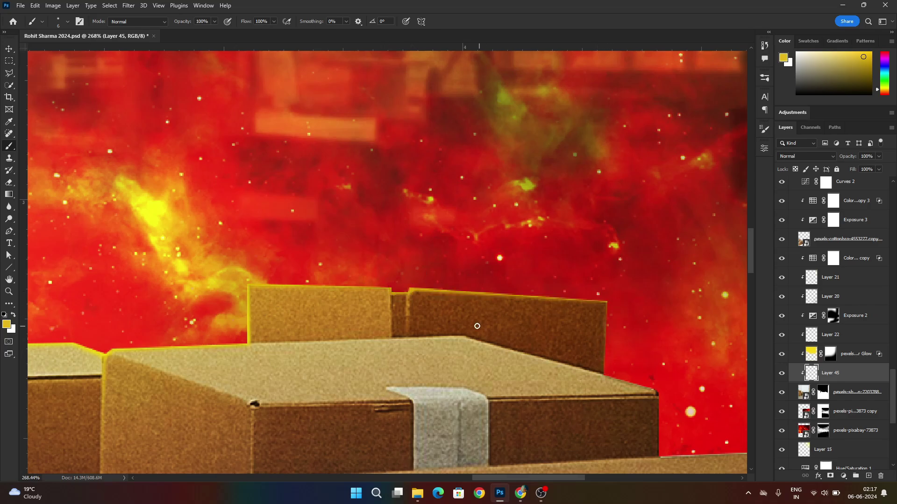
pyautogui.keyDown('shift'); pyautogui.click(657, 395); pyautogui.keyUp('shift')
pyautogui.press('e')
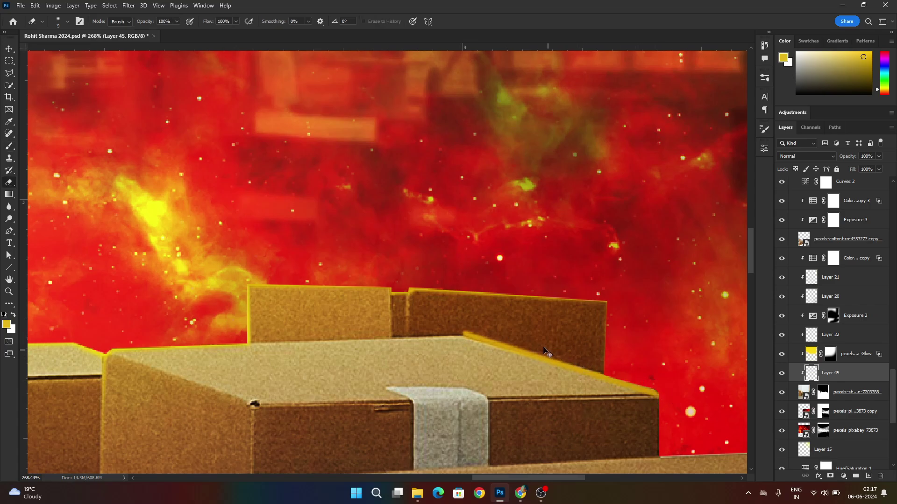
pyautogui.hotkey('ctrl', 'z')
# Step: Paint a golden rim along the slanted back edge of the taped box's top and erase its spill over the dark flap
pyautogui.press('b')
pyautogui.keyDown('shift'); pyautogui.click(653, 392); pyautogui.keyUp('shift')
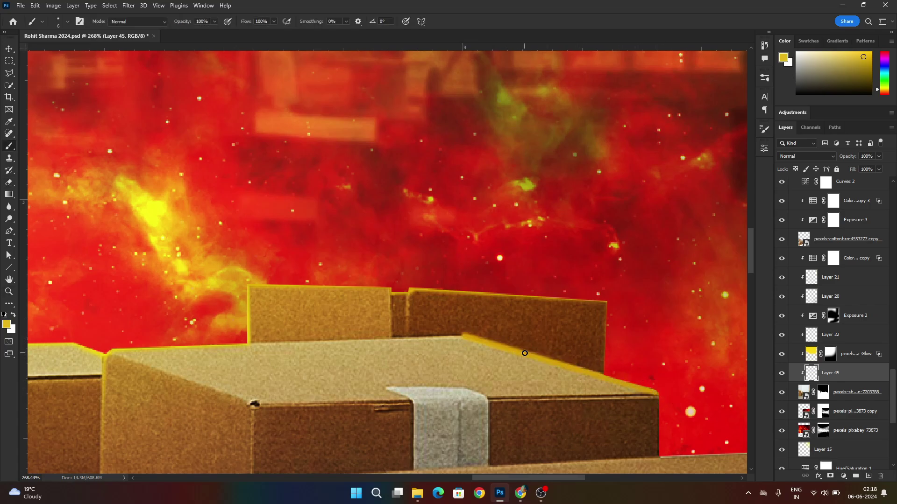
pyautogui.scroll(4, 520, 346)
pyautogui.press('e')
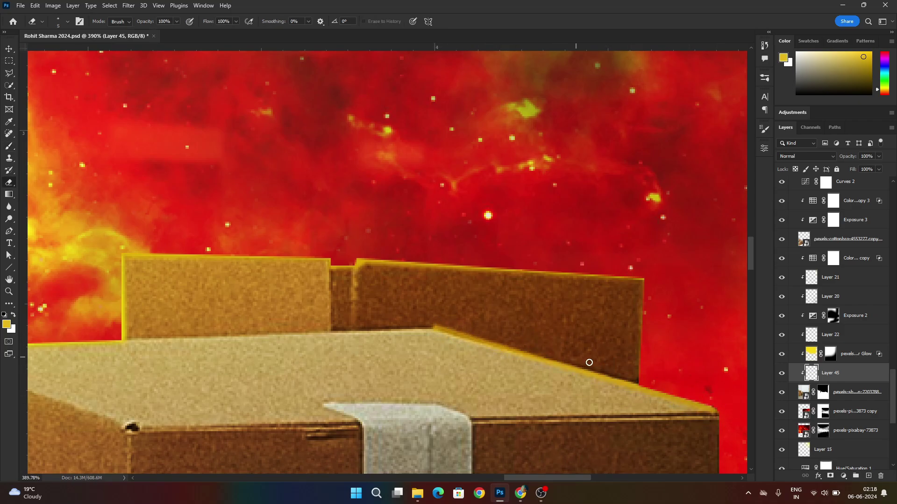
pyautogui.scroll(-10, 623, 374)
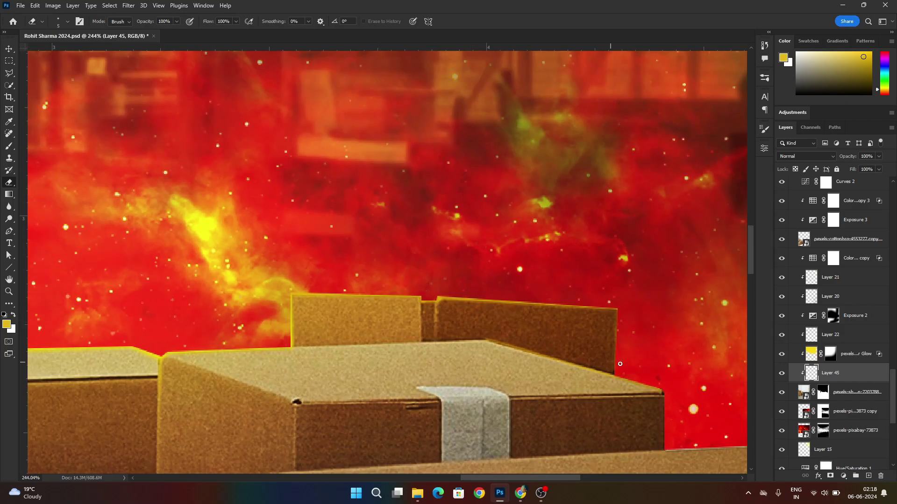
# Step: Paint thin golden rims down the taped box's outer side and along the foreground box's back edge up to the FULL box
pyautogui.scroll(12, 676, 398)
pyautogui.press('b')
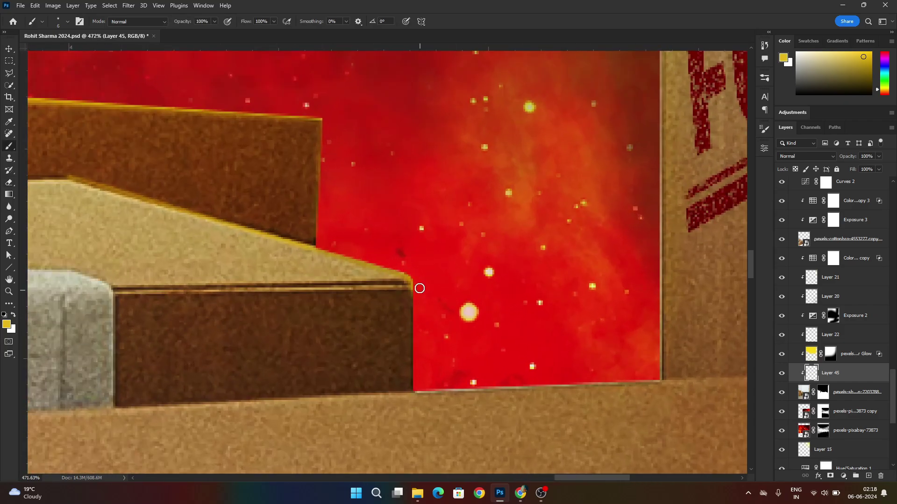
pyautogui.keyDown('shift'); pyautogui.click(412, 393); pyautogui.keyUp('shift')
pyautogui.click(311, 395)
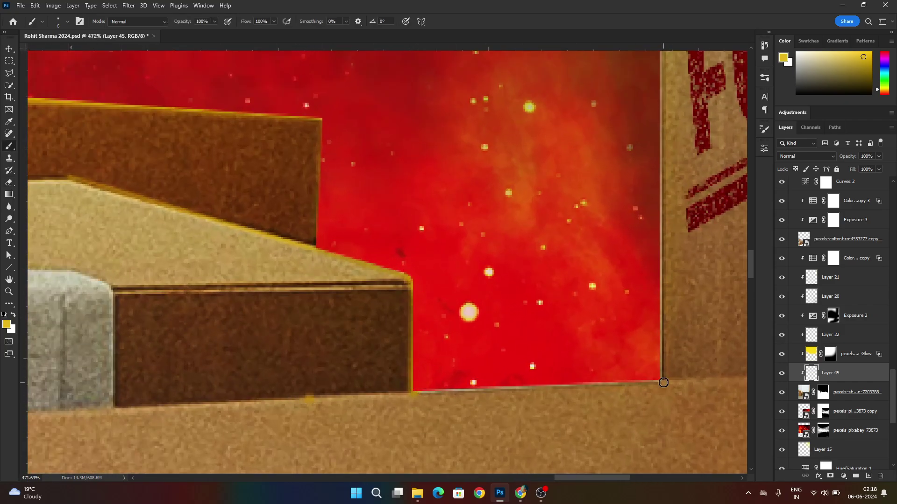
pyautogui.keyDown('shift'); pyautogui.click(663, 381); pyautogui.keyUp('shift')
# Step: Erase the golden spill where the foreground box's rim overlaps the base of the taped box
pyautogui.press('e')
pyautogui.keyDown('shift'); pyautogui.click(314, 406); pyautogui.keyUp('shift')
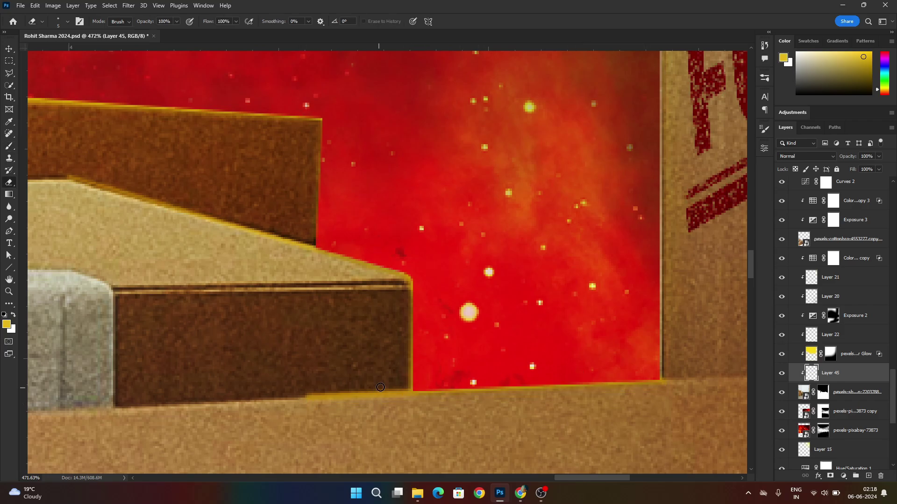
pyautogui.click(400, 388)
pyautogui.keyDown('shift'); pyautogui.click(235, 400); pyautogui.keyUp('shift')
# Step: Paint a thin golden rim up the outer side of the FULL box and along its slanted back top edge, trimming the excess
pyautogui.scroll(-10, 529, 377)
pyautogui.scroll(3, 607, 307)
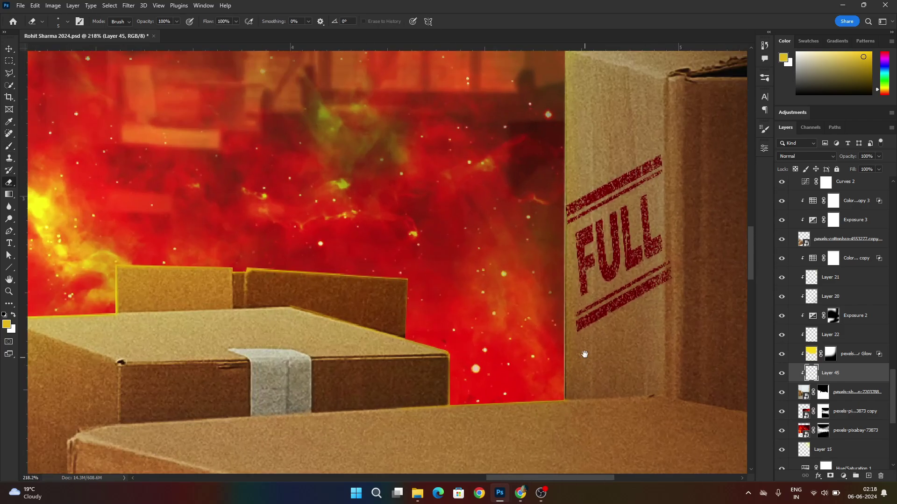
pyautogui.moveTo(584, 355); pyautogui.dragTo(516, 362)
pyautogui.scroll(1, 516, 362)
pyautogui.press('b')
pyautogui.scroll(-5, 492, 250)
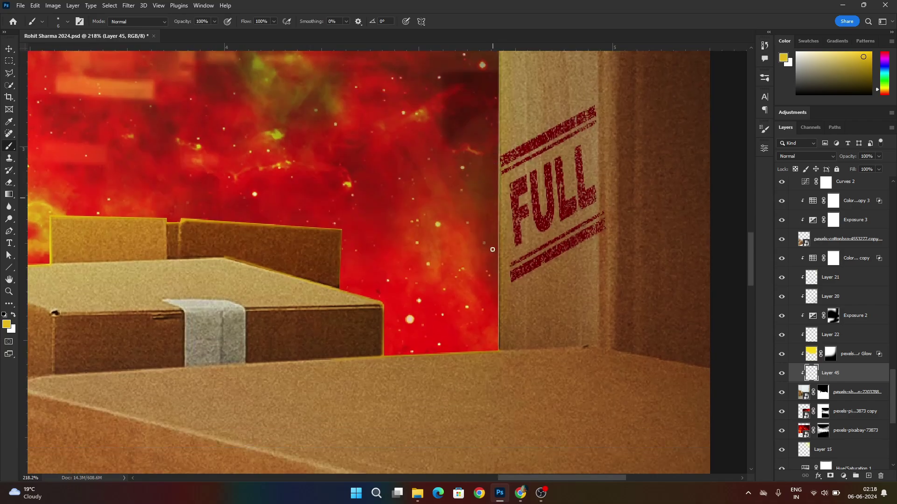
pyautogui.scroll(-5, 523, 264)
pyautogui.scroll(6, 532, 220)
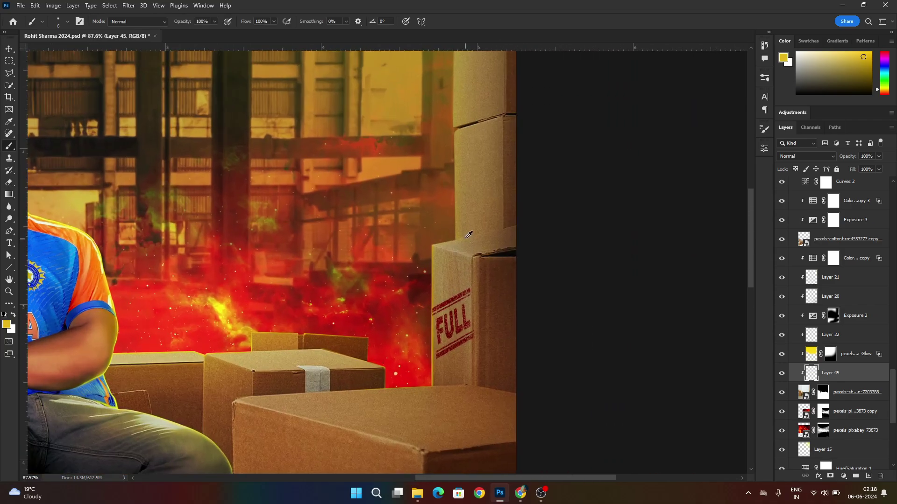
pyautogui.scroll(1, 531, 221)
pyautogui.keyDown('shift'); pyautogui.click(381, 260); pyautogui.keyUp('shift')
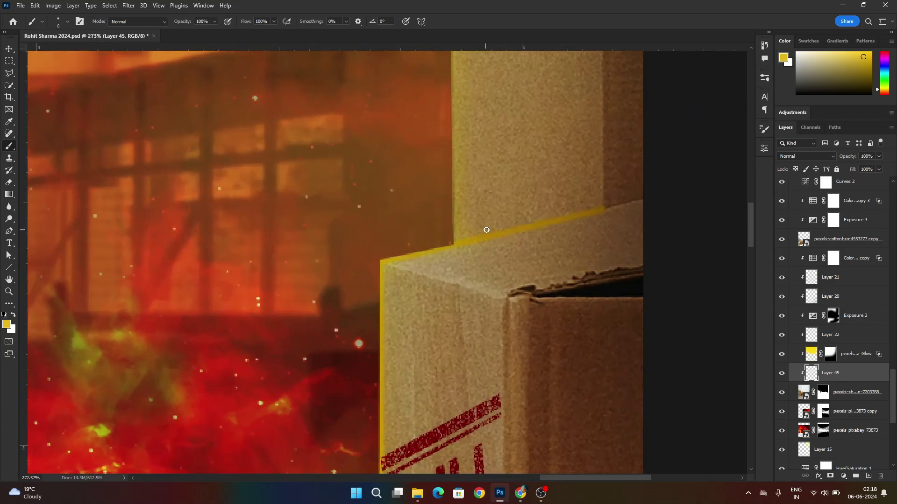
pyautogui.press('e')
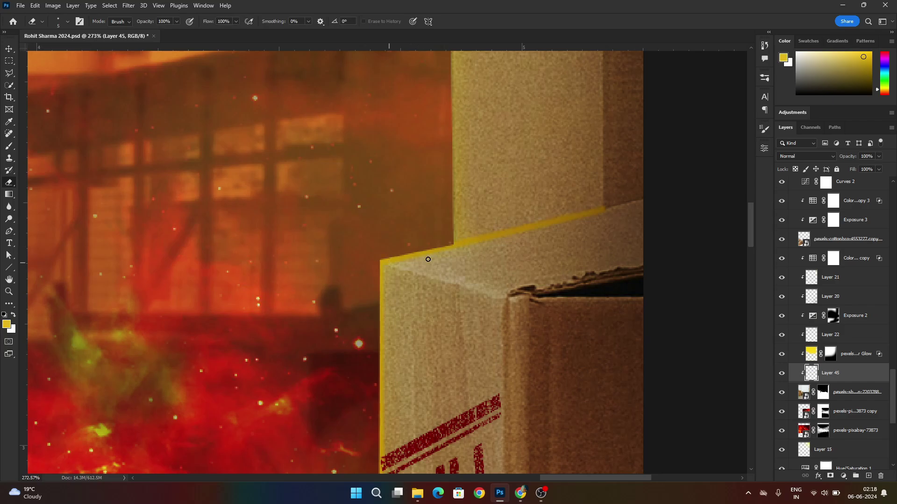
pyautogui.scroll(-5, 584, 221)
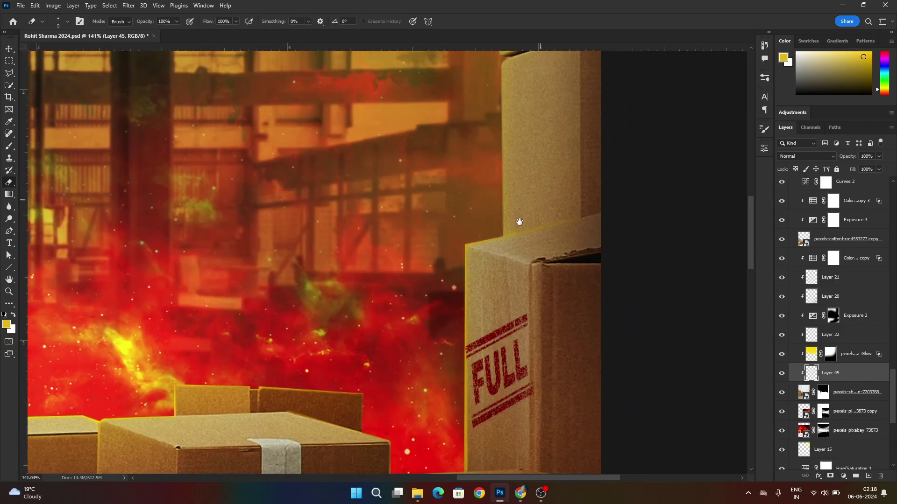
# Step: Paint a golden rim along the outer side and rounded upper corner of the box stacked directly on the FULL box
pyautogui.scroll(4, 388, 266)
pyautogui.press('b')
pyautogui.scroll(5, 386, 263)
pyautogui.moveTo(386, 244)
pyautogui.mouseDown()
pyautogui.moveTo(377, 248)
pyautogui.moveTo(370, 304)
pyautogui.mouseUp()
pyautogui.moveTo(388, 306); pyautogui.dragTo(424, 170)
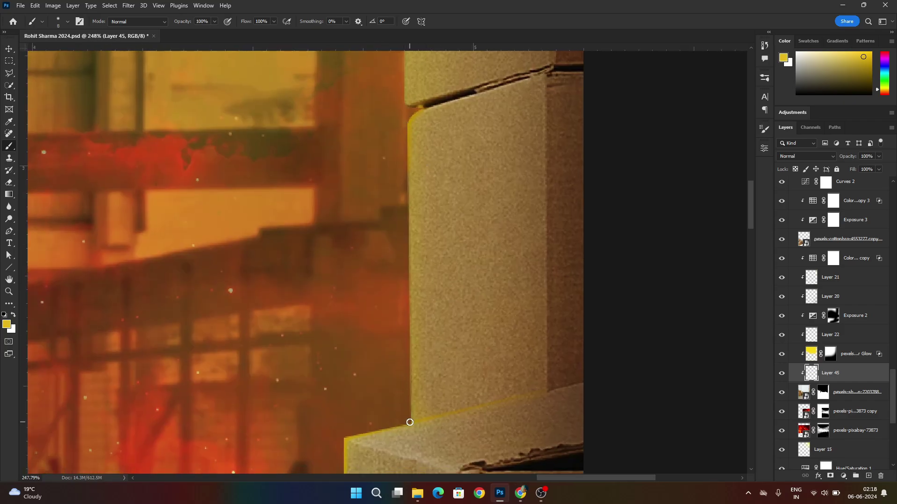
# Step: Paint a golden rim up the outer side of the topmost stacked box as far as its slanted upper corner
pyautogui.scroll(-5, 410, 422)
pyautogui.scroll(3, 385, 81)
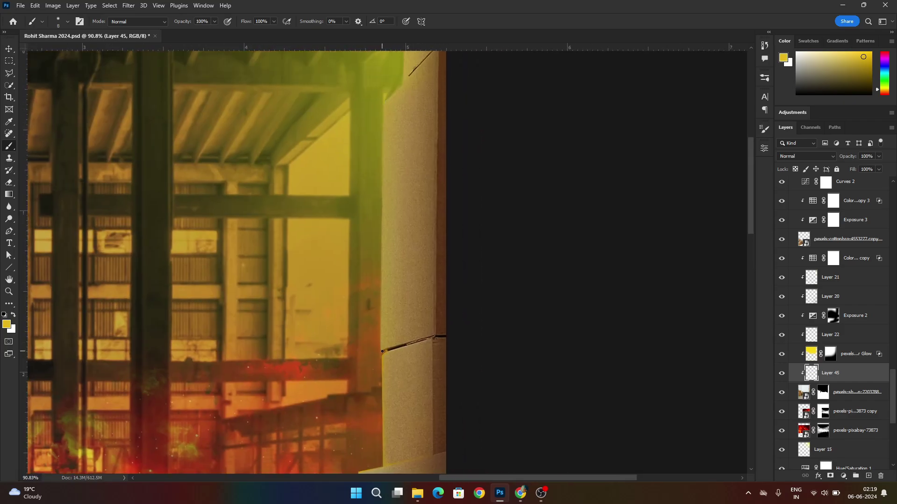
pyautogui.scroll(-5, 441, 240)
pyautogui.scroll(6, 419, 202)
pyautogui.keyDown('shift'); pyautogui.click(356, 210); pyautogui.keyUp('shift')
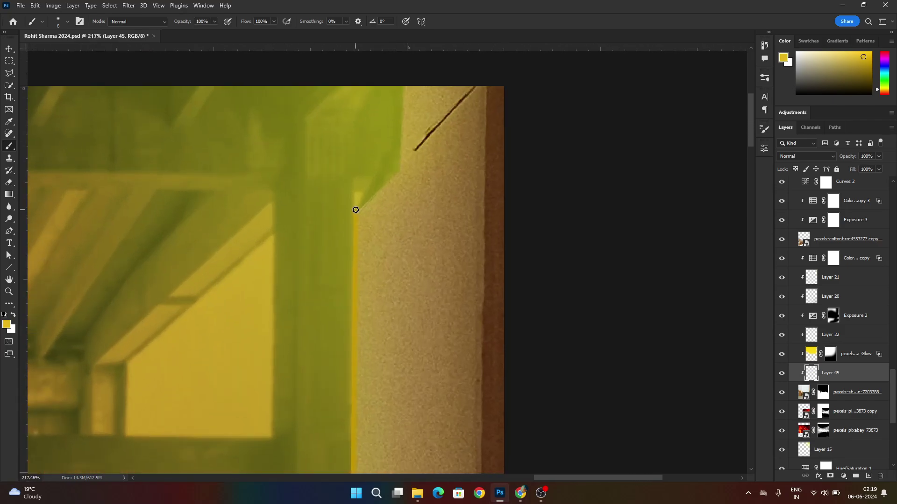
pyautogui.scroll(5, 404, 86)
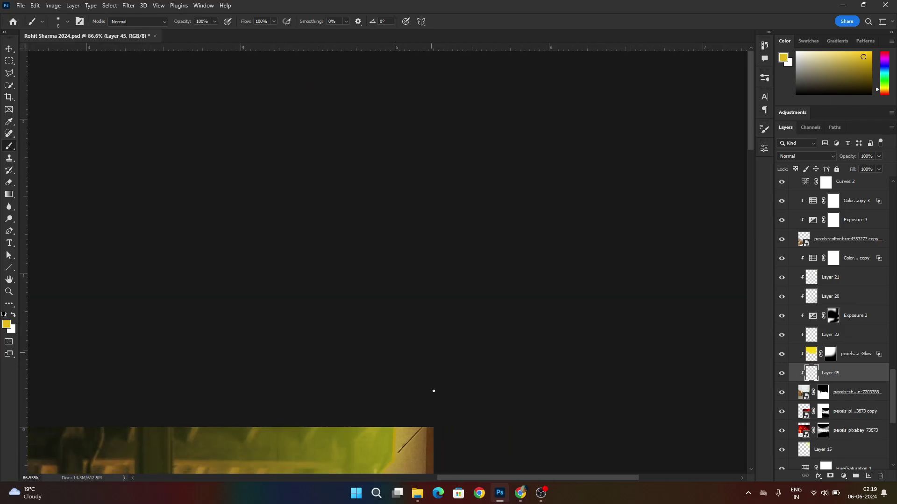
# Step: Paint golden rims along the back top edge of the taped box and its front top edge beside the tape
pyautogui.scroll(-6, 575, 137)
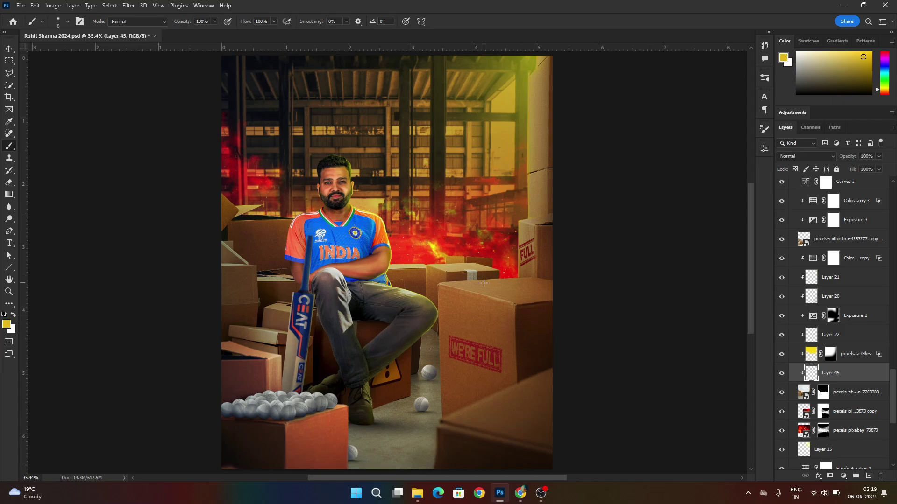
pyautogui.scroll(3, 469, 250)
pyautogui.scroll(6, 468, 250)
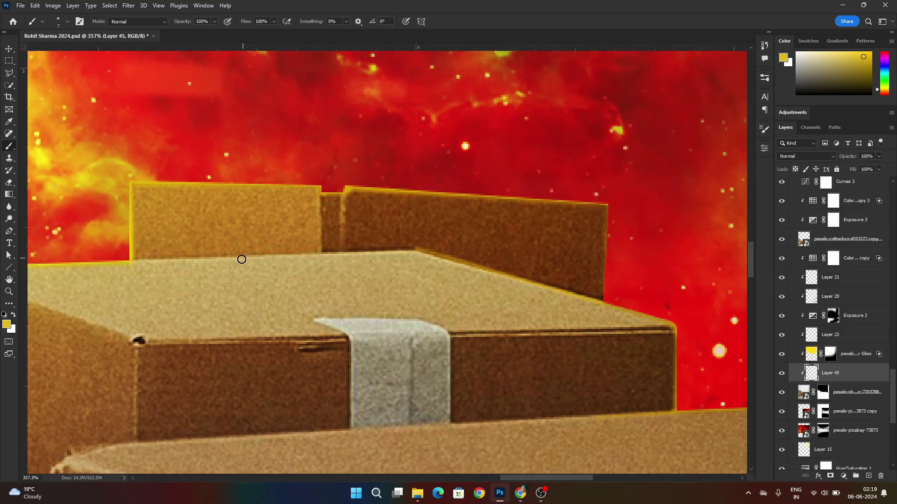
pyautogui.moveTo(342, 261); pyautogui.dragTo(439, 249)
pyautogui.keyDown('shift'); pyautogui.click(47, 259); pyautogui.keyUp('shift')
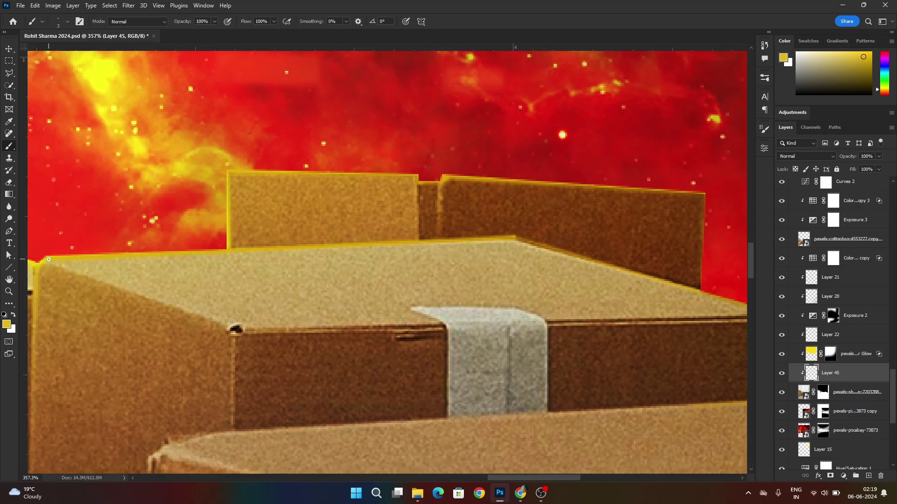
pyautogui.moveTo(552, 276)
pyautogui.mouseDown()
pyautogui.moveTo(435, 230)
pyautogui.moveTo(320, 211)
pyautogui.mouseUp()
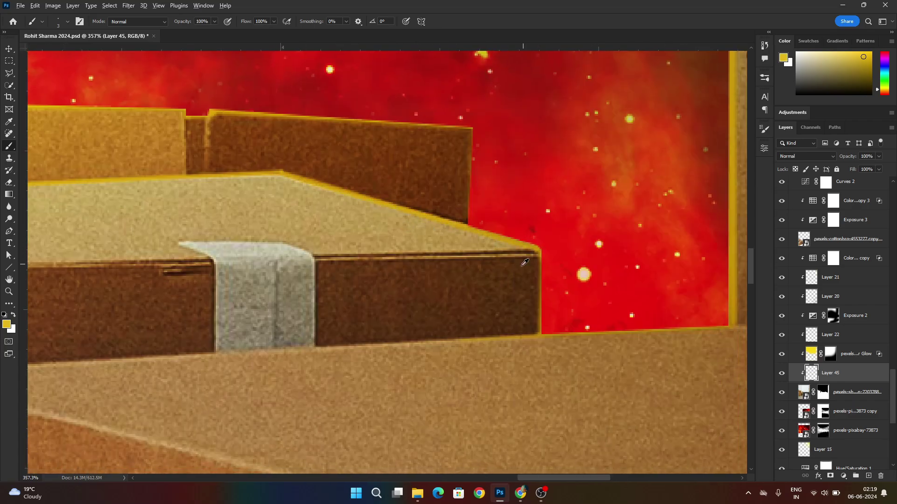
pyautogui.scroll(-3, 532, 252)
pyautogui.scroll(-4, 385, 256)
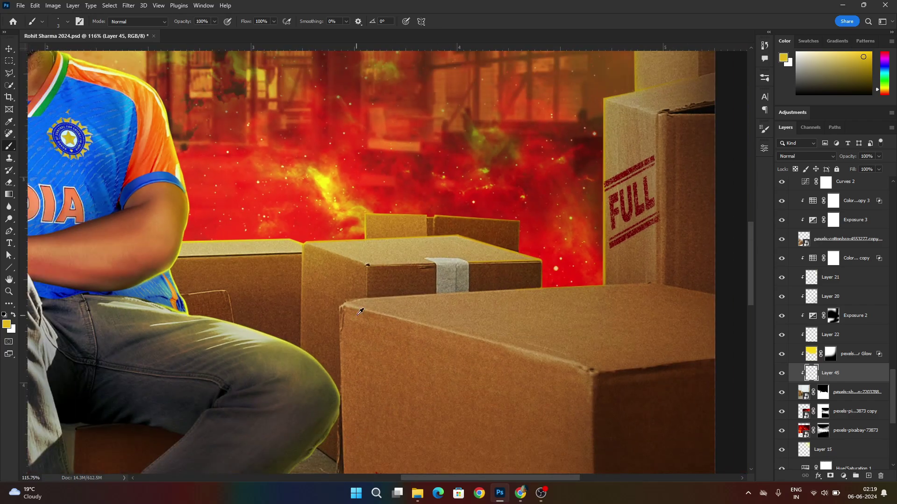
# Step: Paint a golden rim along the WE'RE FULL box's back top edge, around its corner and down the side beside the knee
pyautogui.scroll(5, 333, 310)
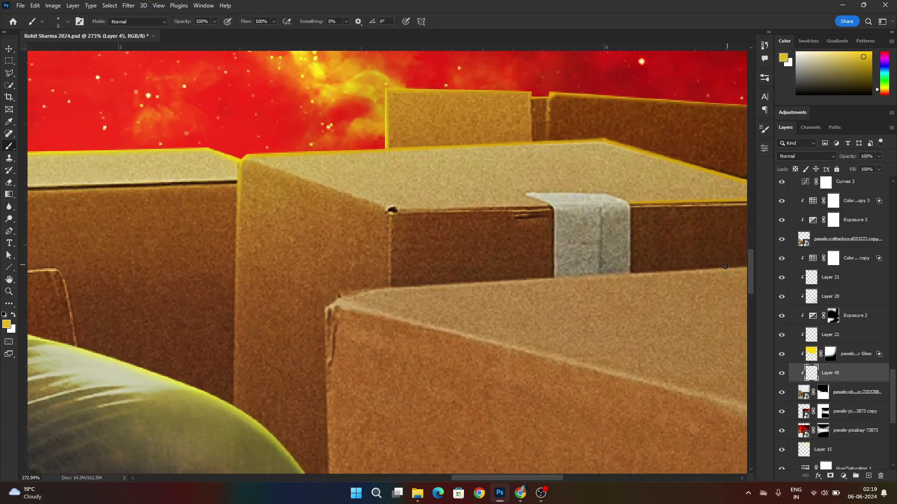
pyautogui.moveTo(385, 290)
pyautogui.mouseDown()
pyautogui.moveTo(324, 331)
pyautogui.moveTo(339, 446)
pyautogui.mouseUp()
pyautogui.scroll(-4, 340, 447)
pyautogui.hscroll(-1, 339, 446)
pyautogui.moveTo(364, 400); pyautogui.dragTo(363, 248)
# Step: Erase the golden spill inside the WE'RE FULL box's side rim so that only a thin line follows the edge
pyautogui.press('e')
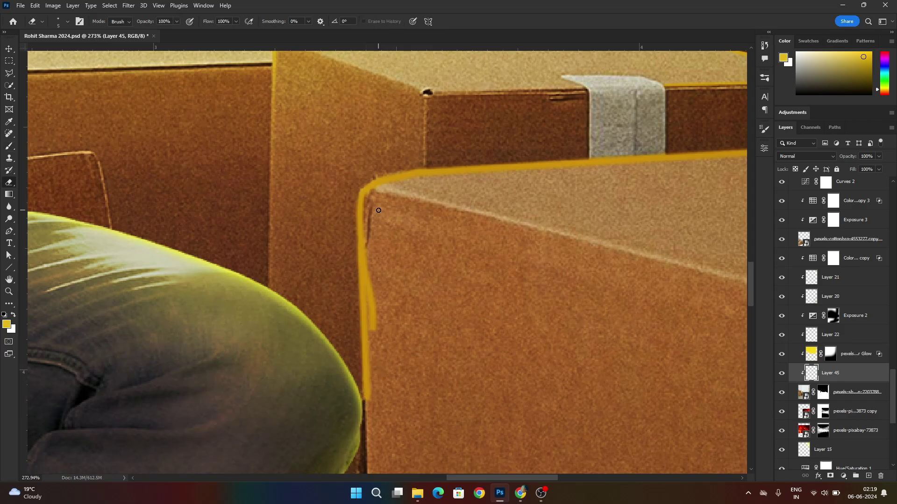
pyautogui.moveTo(368, 372)
pyautogui.mouseDown()
pyautogui.moveTo(381, 278)
pyautogui.moveTo(385, 391)
pyautogui.moveTo(374, 331)
pyautogui.mouseUp()
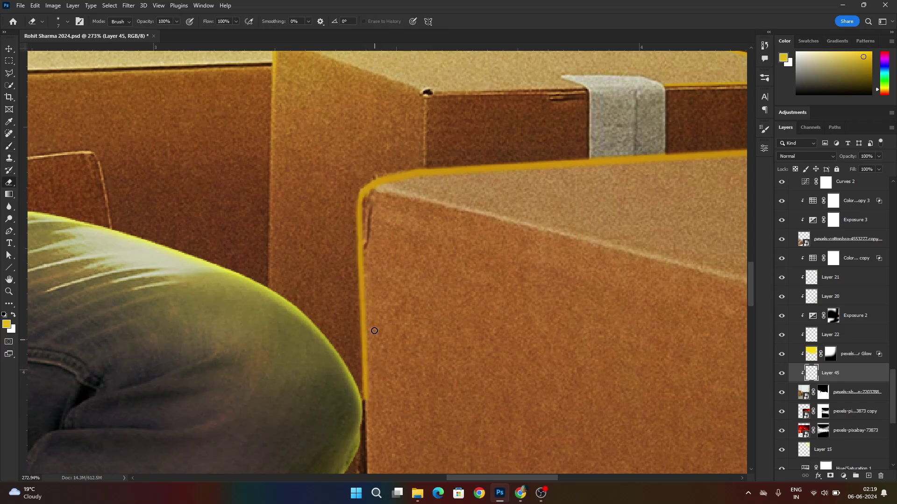
pyautogui.keyDown('shift'); pyautogui.click(369, 404); pyautogui.keyUp('shift')
pyautogui.moveTo(387, 214); pyautogui.dragTo(330, 334)
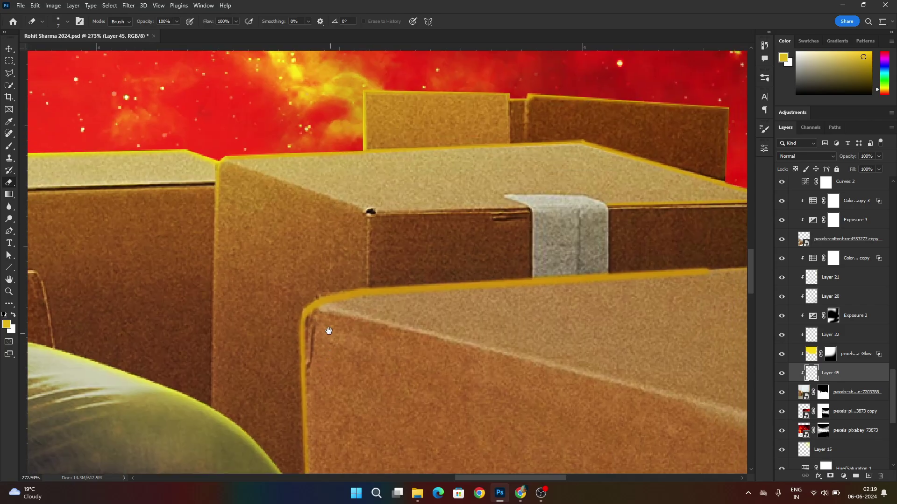
pyautogui.moveTo(721, 275); pyautogui.dragTo(445, 268)
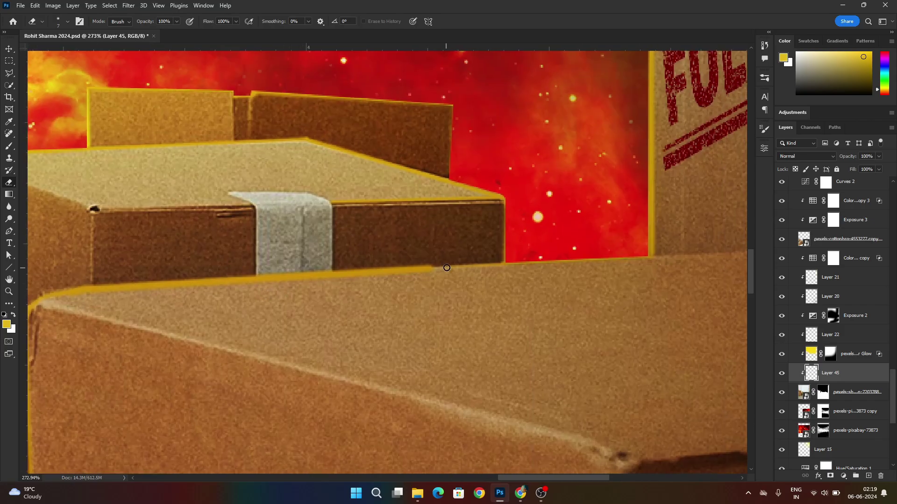
# Step: Compare the whole composite with and without the painted rim light on Layer 45
pyautogui.scroll(-12, 438, 268)
pyautogui.scroll(3, 554, 308)
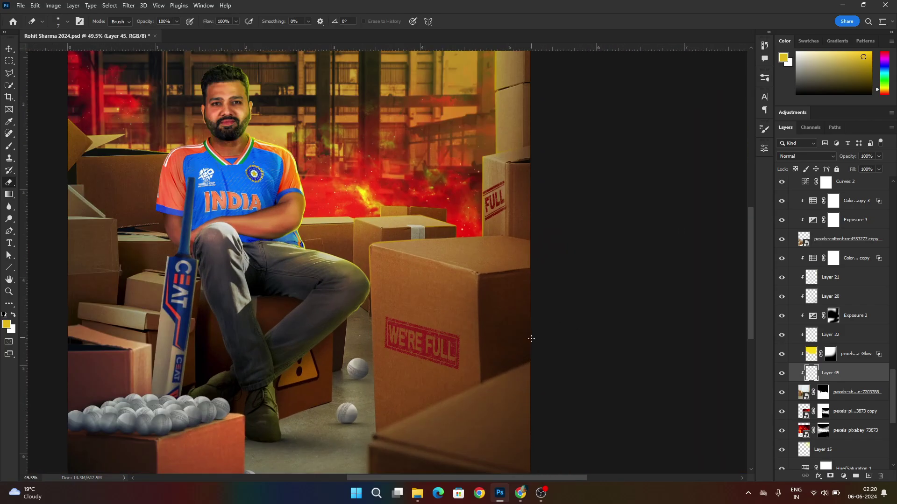
pyautogui.scroll(-2, 608, 350)
pyautogui.click(782, 374)
pyautogui.click(781, 373)
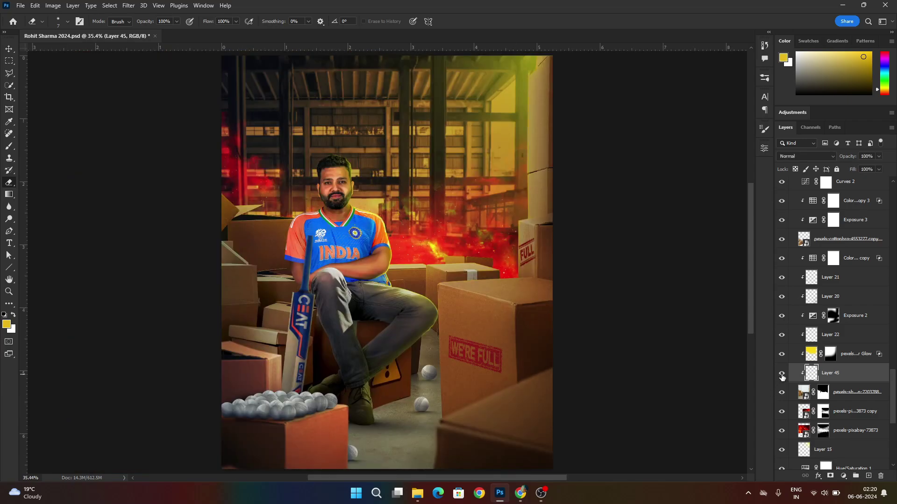
pyautogui.click(782, 374)
pyautogui.click(782, 374)
pyautogui.click(781, 374)
pyautogui.click(782, 373)
pyautogui.click(782, 375)
pyautogui.click(782, 376)
# Step: Adjust the midtones of the Color Balance layer above Hue/Saturation 1 to green +12 and yellow -42, and compare its effect on the background
pyautogui.scroll(-1, 495, 191)
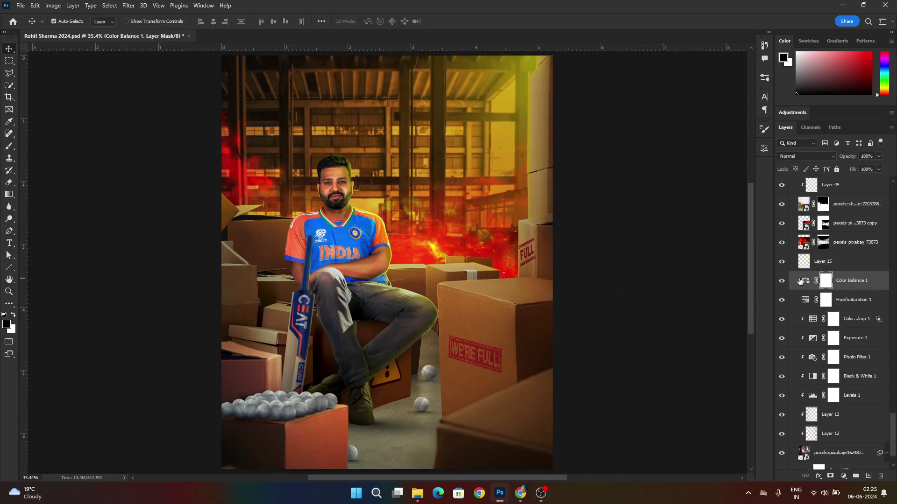
pyautogui.click(764, 148)
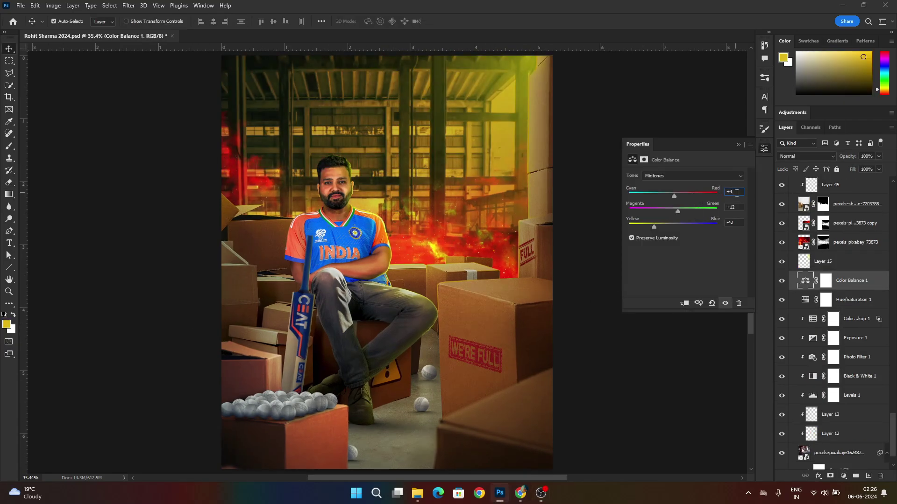
pyautogui.click(782, 280)
pyautogui.click(782, 280)
pyautogui.click(739, 144)
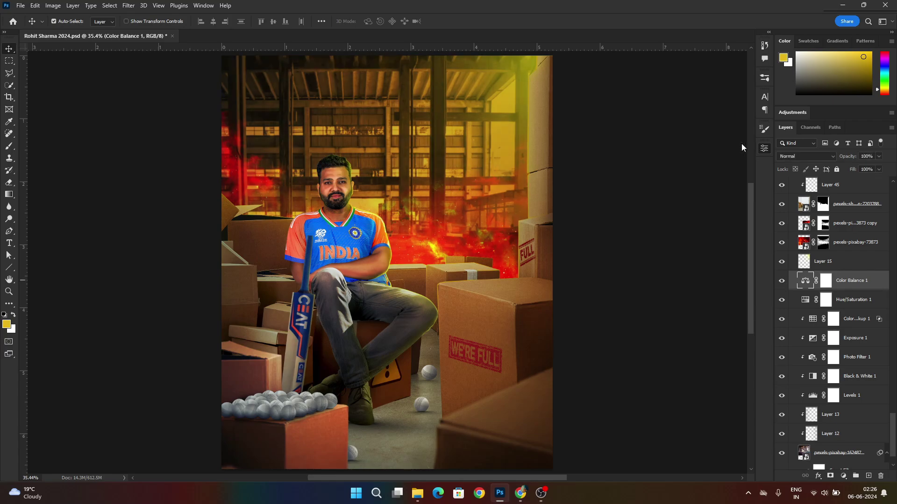
# Step: Stamp all visible layers into a new smart object layer above Layer 43 and open it in the Camera Raw filter
pyautogui.moveTo(892, 423); pyautogui.dragTo(895, 205)
pyautogui.hotkey('ctrl', 'shift', 'alt', 'e')
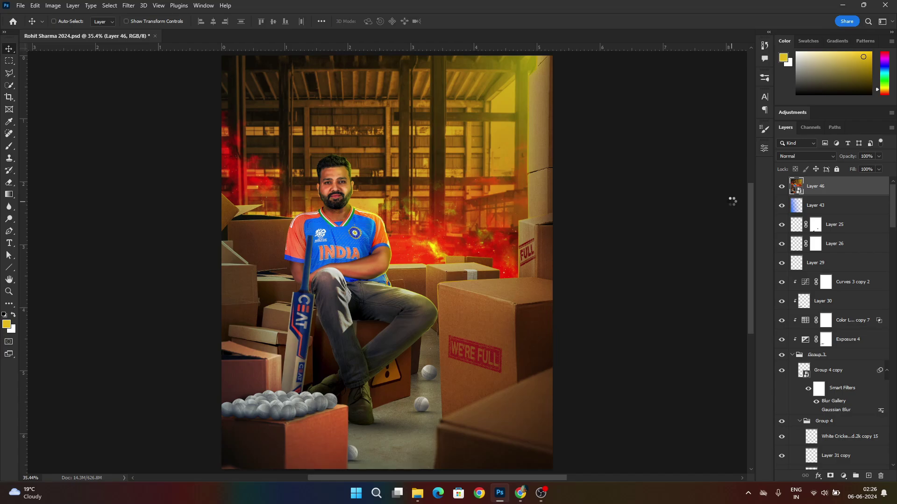
pyautogui.click(630, 141)
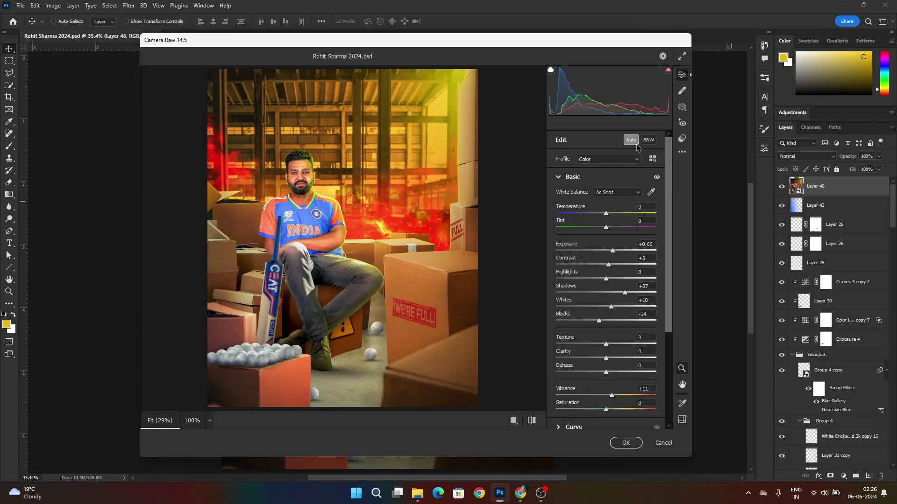
pyautogui.click(636, 145)
pyautogui.click(617, 265)
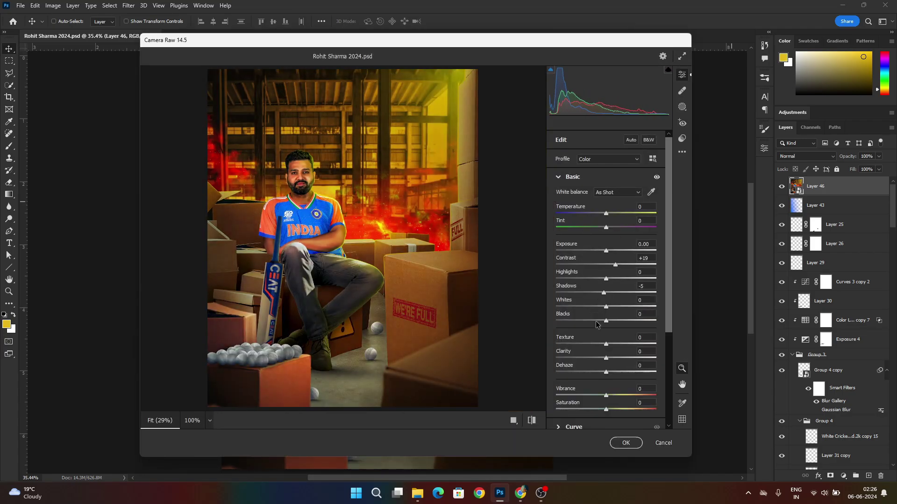
pyautogui.hotkey('ctrl', 'z')
# Step: Set Texture to +12 and Clarity to +29 in Camera Raw, checking the effect on the cricketer up close
pyautogui.moveTo(295, 189); pyautogui.dragTo(334, 228)
pyautogui.moveTo(605, 345)
pyautogui.mouseDown()
pyautogui.moveTo(633, 346)
pyautogui.moveTo(612, 345)
pyautogui.mouseUp()
pyautogui.moveTo(606, 359)
pyautogui.mouseDown()
pyautogui.moveTo(621, 359)
pyautogui.moveTo(588, 373)
pyautogui.moveTo(610, 372)
pyautogui.mouseUp()
pyautogui.click(425, 276)
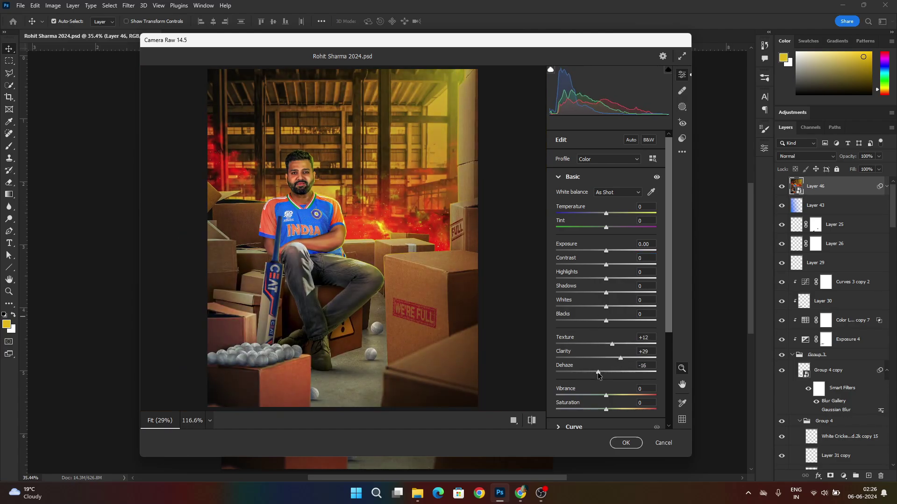
# Step: Set Contrast to -3, Highlights -22, Shadows +21, Whites +20, Blacks -31 and Dehaze -30 in Camera Raw
pyautogui.moveTo(607, 321); pyautogui.dragTo(592, 321)
pyautogui.moveTo(603, 372); pyautogui.dragTo(596, 372)
pyautogui.moveTo(606, 307); pyautogui.dragTo(590, 321)
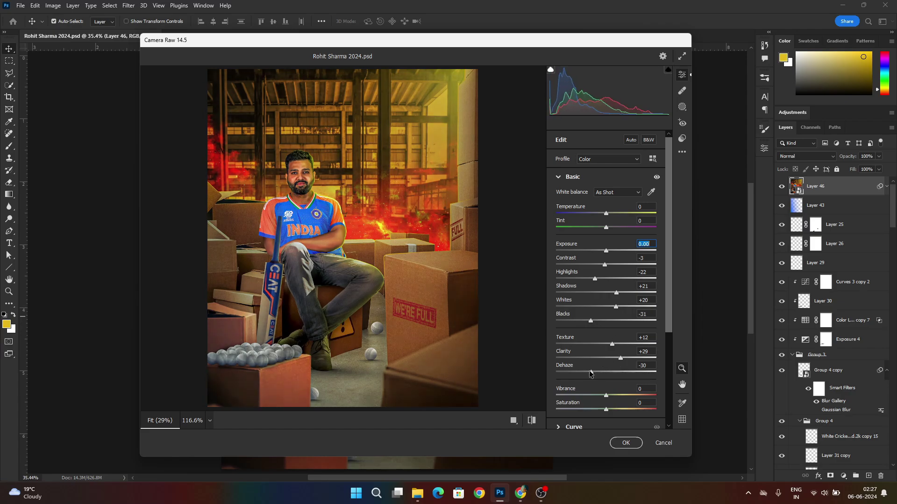
# Step: Compare the Camera Raw grade before and after, raise its noise reduction and sharpening, and apply the filter
pyautogui.click(532, 420)
pyautogui.click(532, 420)
pyautogui.moveTo(304, 171); pyautogui.dragTo(362, 191)
pyautogui.scroll(-3, 584, 306)
pyautogui.click(574, 307)
pyautogui.moveTo(556, 255); pyautogui.dragTo(592, 237)
pyautogui.press('Return')
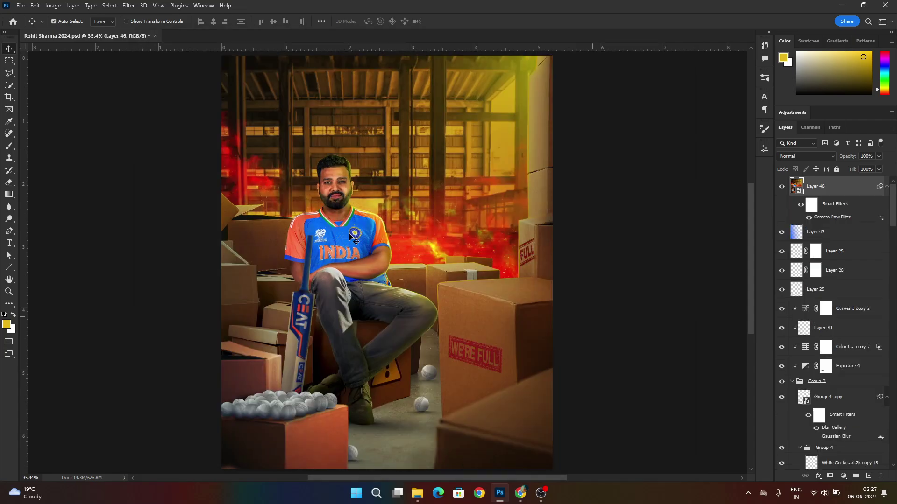
# Step: Run Camera Raw on the merged layer again and browse its presets to give the image a warmer, redder grade
pyautogui.hotkey('ctrl', '0')
pyautogui.scroll(1, 489, 224)
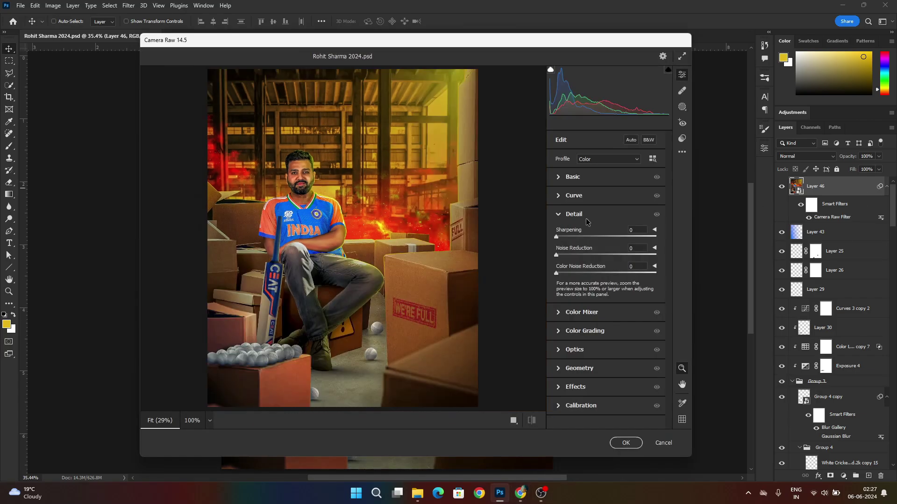
pyautogui.click(682, 138)
pyautogui.scroll(-15, 597, 280)
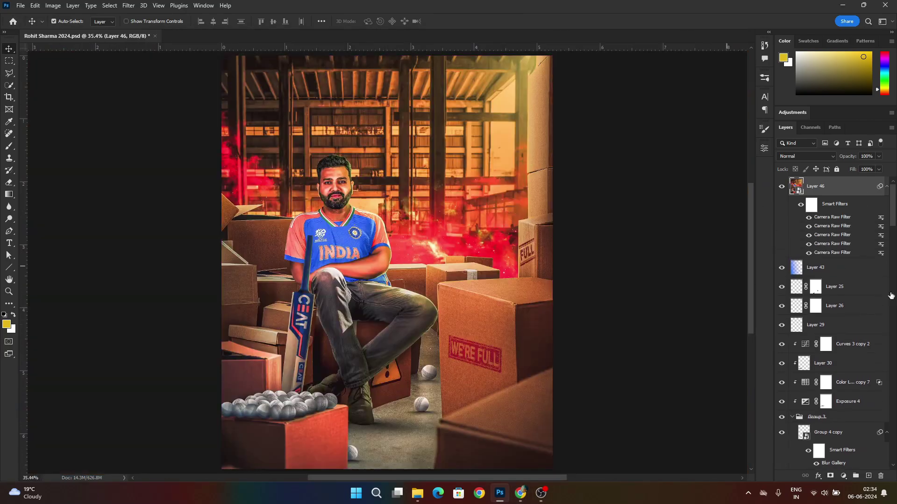
# Step: Add a Color Lookup adjustment above the merged layer, load a 3D LUT with a strong red grade, and inspect the face
pyautogui.click(844, 475)
pyautogui.click(831, 438)
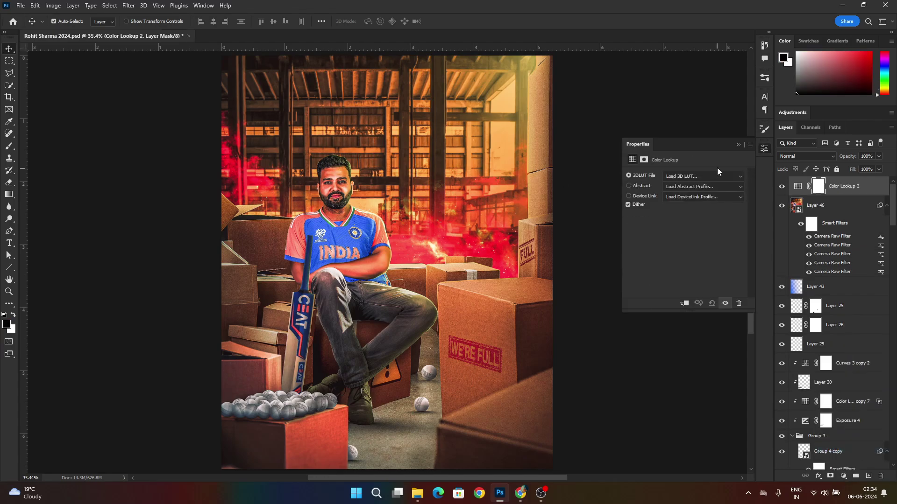
pyautogui.click(715, 176)
pyautogui.click(707, 220)
pyautogui.click(740, 144)
pyautogui.scroll(10, 335, 180)
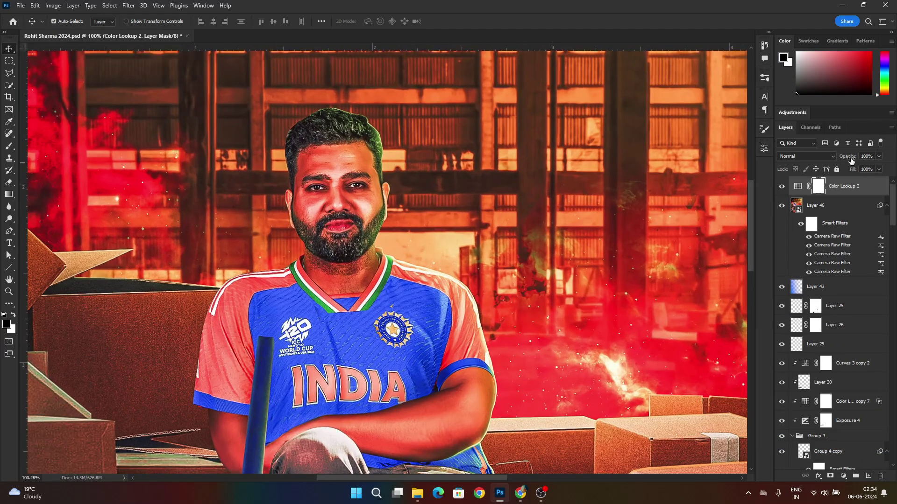
# Step: Set the Color Lookup adjustment's opacity to 50% and compare the image with and without the merged layer
pyautogui.write('50')
pyautogui.press('Return')
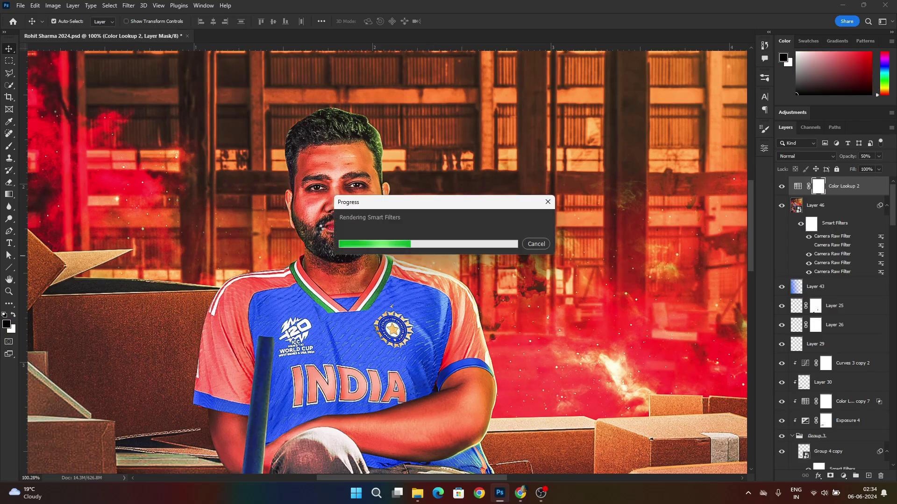
pyautogui.hotkey('ctrl', '0')
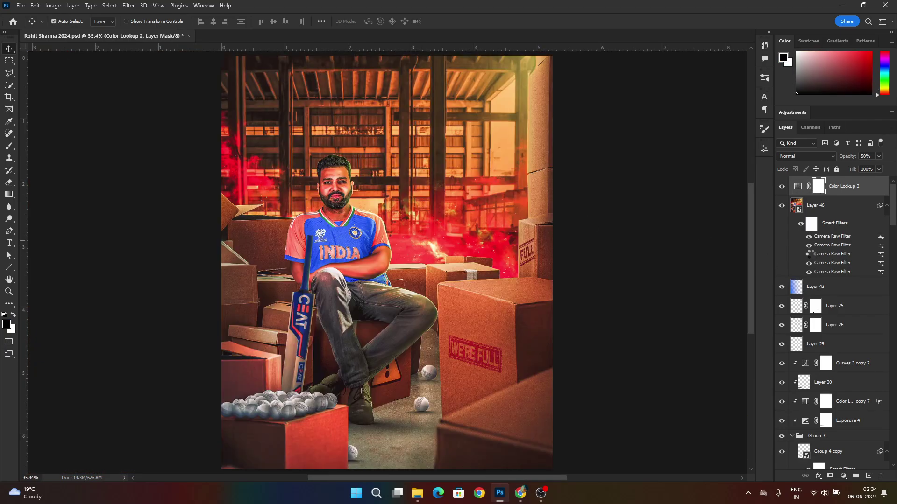
pyautogui.click(780, 207)
# Step: Paint black at 50% brush opacity over the hair on the merged layer's smart filter mask to soften the Camera Raw effect
pyautogui.scroll(6, 340, 156)
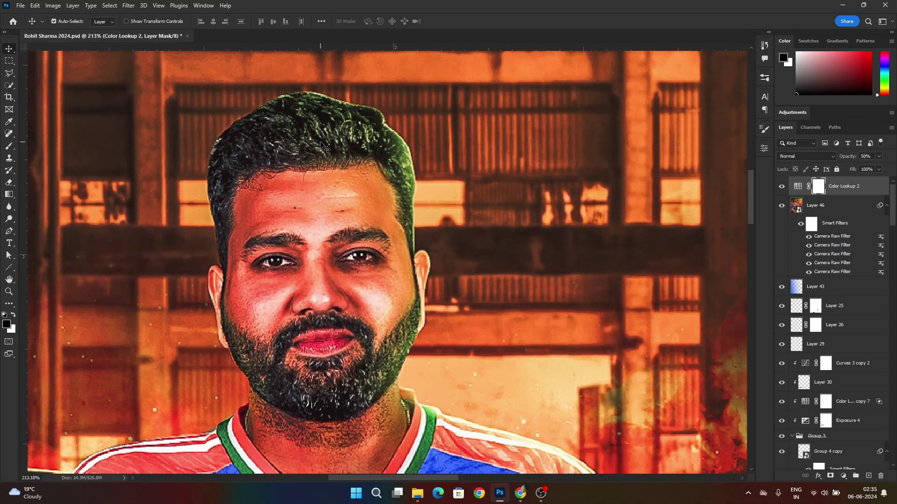
pyautogui.click(811, 224)
pyautogui.press('b')
pyautogui.press(']')
pyautogui.press(']')
pyautogui.press(']')
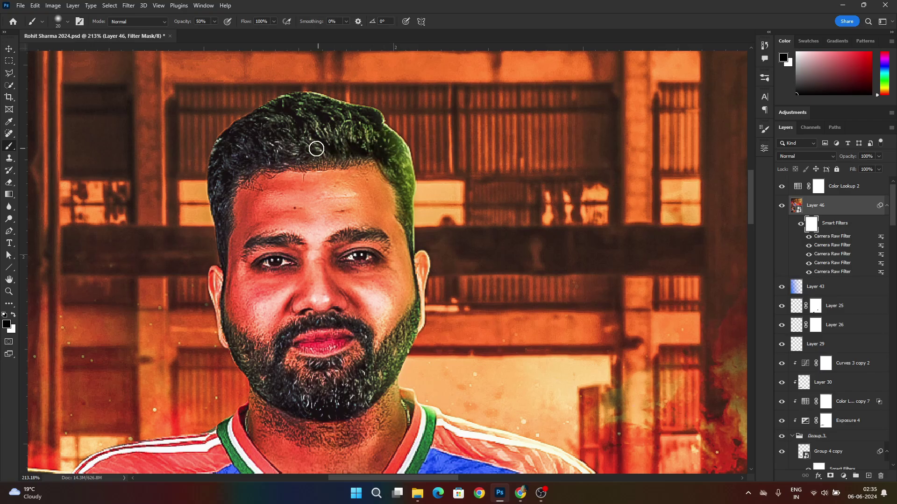
pyautogui.press(']')
pyautogui.press(']')
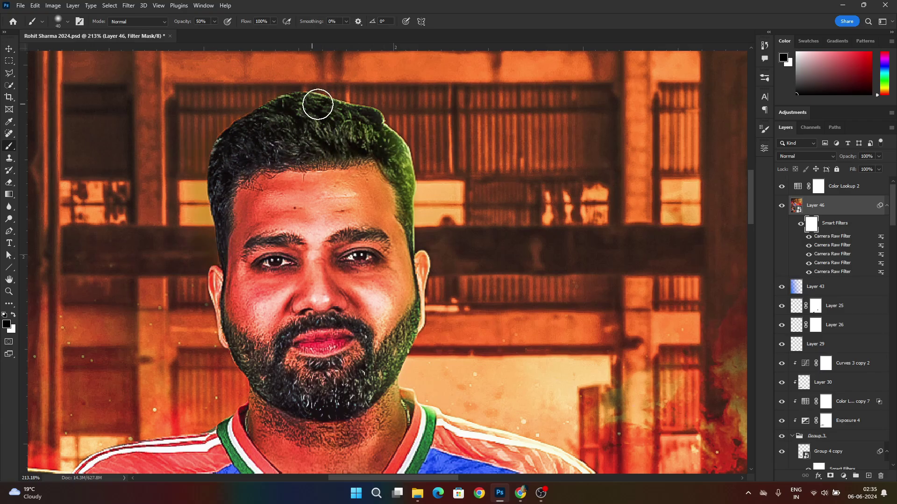
pyautogui.press('x')
pyautogui.scroll(3, 211, 235)
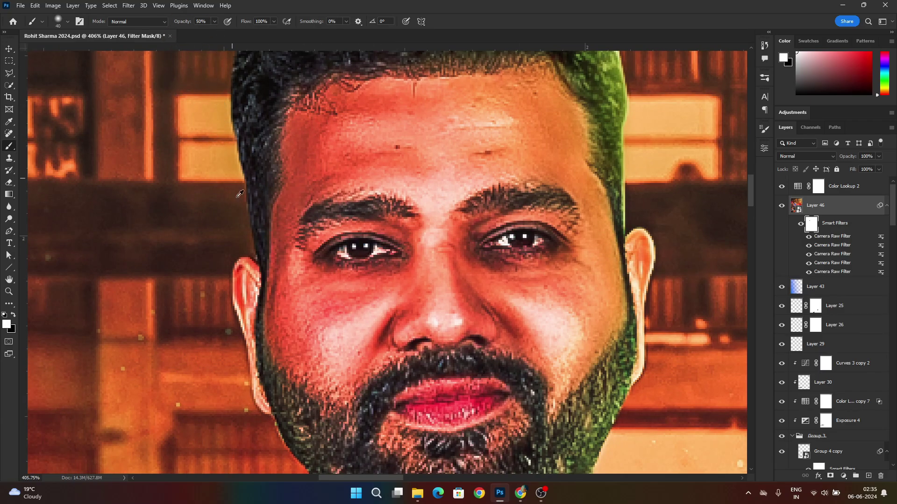
# Step: Paint black over the beard on the smart filter mask with a smaller brush, and compare the image with and without the merged layer
pyautogui.moveTo(240, 194); pyautogui.dragTo(127, 61)
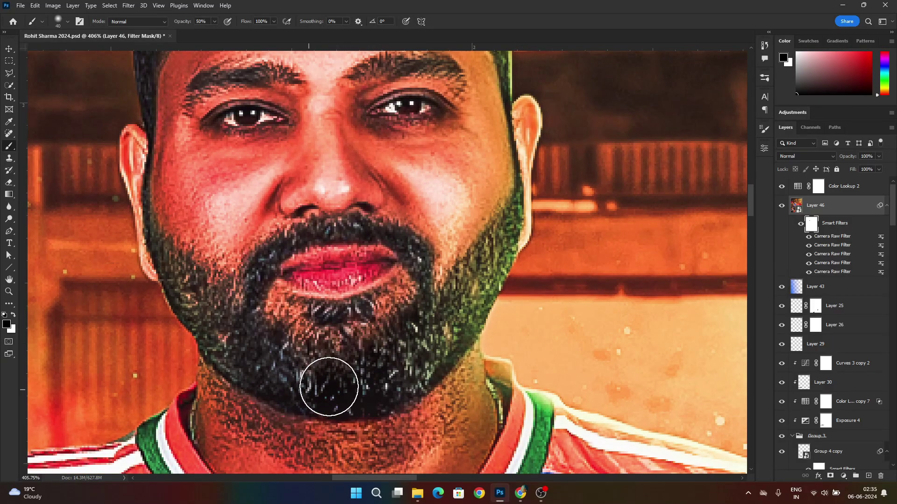
pyautogui.press('x')
pyautogui.press('0')
pyautogui.press('[')
pyautogui.press('[')
pyautogui.press('[')
pyautogui.press('[')
pyautogui.press('[')
pyautogui.press('[')
pyautogui.moveTo(505, 67)
pyautogui.mouseDown()
pyautogui.moveTo(517, 216)
pyautogui.moveTo(412, 351)
pyautogui.moveTo(467, 328)
pyautogui.moveTo(377, 389)
pyautogui.mouseUp()
pyautogui.press(']')
pyautogui.press(']')
pyautogui.press(']')
pyautogui.press('5')
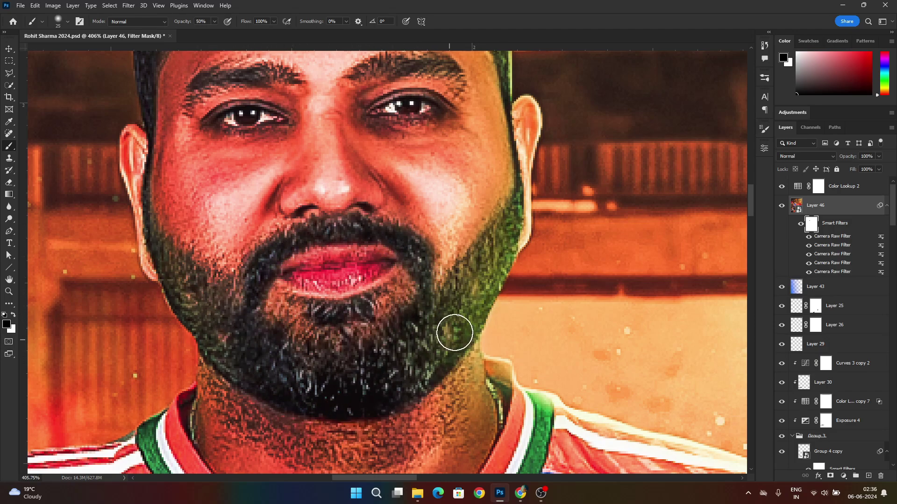
pyautogui.hotkey('ctrl', '0')
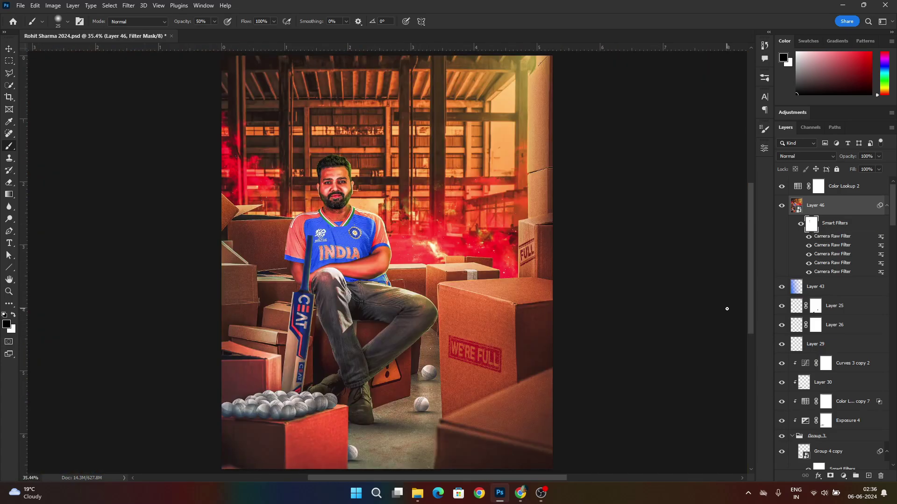
pyautogui.click(782, 208)
pyautogui.scroll(-10, 781, 304)
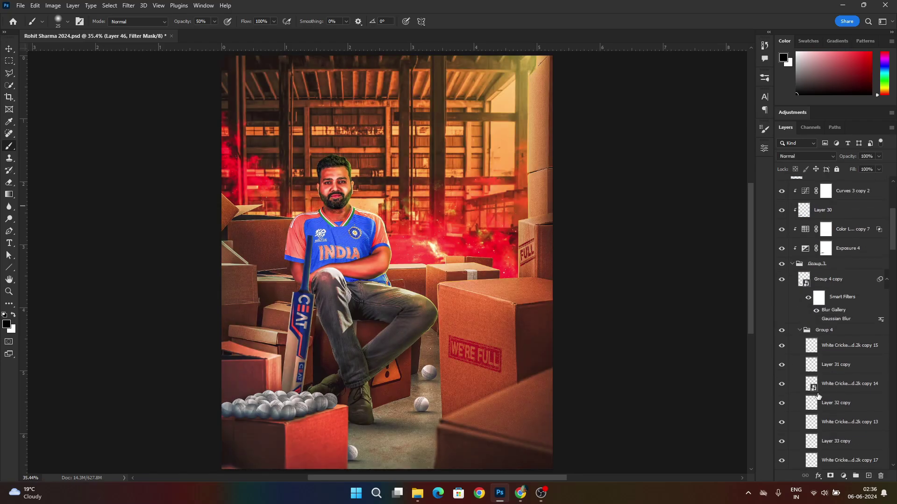
pyautogui.scroll(-10, 779, 402)
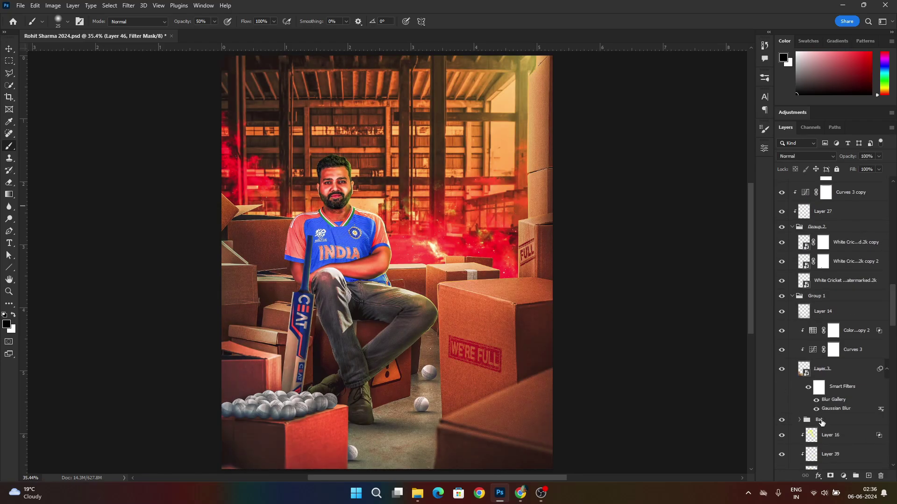
pyautogui.click(797, 143)
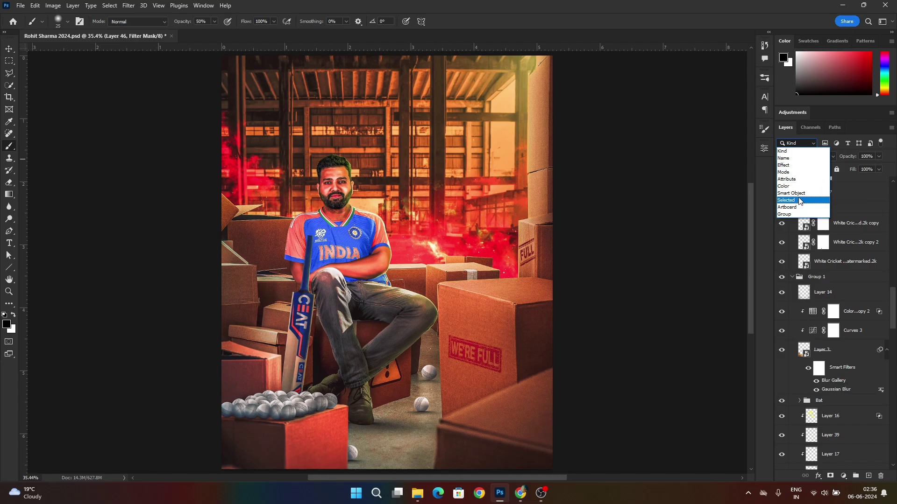
pyautogui.click(785, 185)
pyautogui.scroll(10, 869, 287)
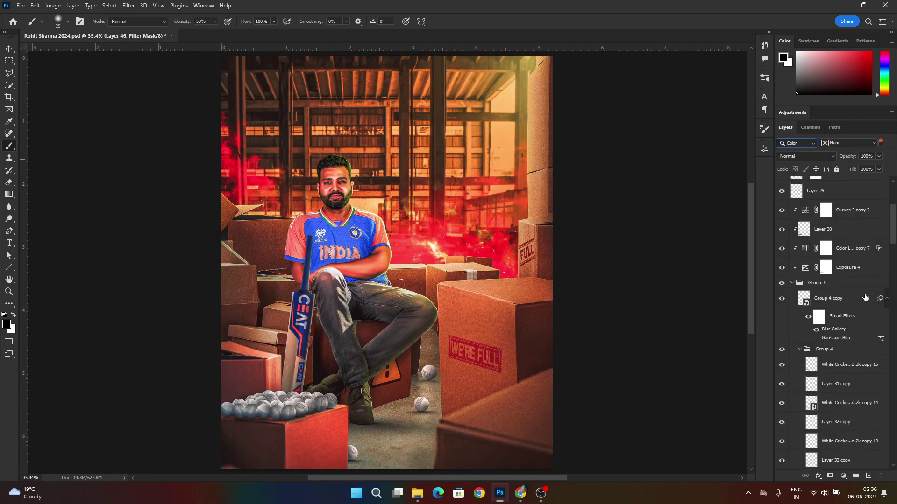
pyautogui.click(833, 144)
pyautogui.click(853, 145)
pyautogui.click(800, 143)
pyautogui.click(796, 152)
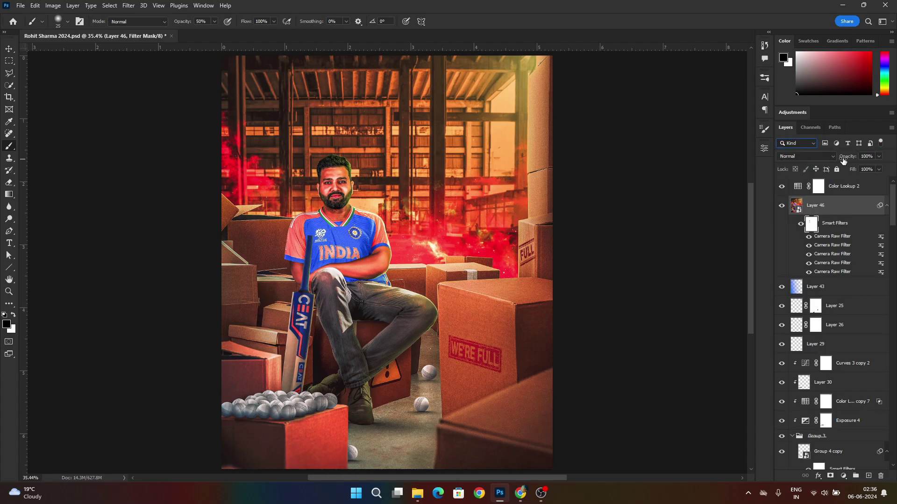
# Step: Hide the blue gradient Layer 43, and duplicate Layer 14 from Group 1, placing the copy directly above the merged Layer 46
pyautogui.scroll(-1, 798, 293)
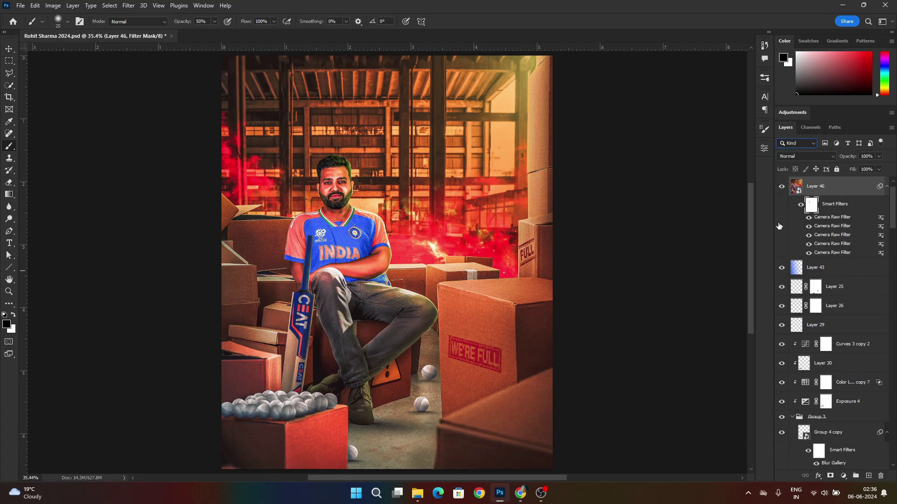
pyautogui.click(782, 186)
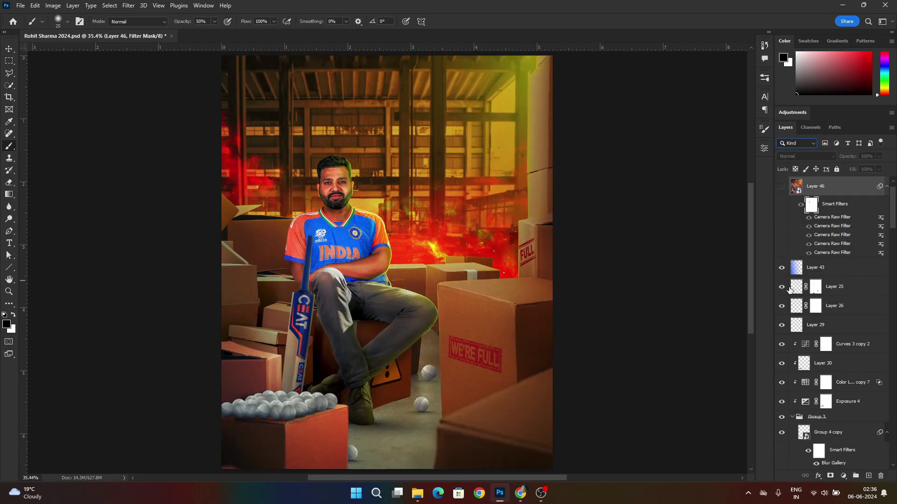
pyautogui.click(547, 129)
pyautogui.press('Return')
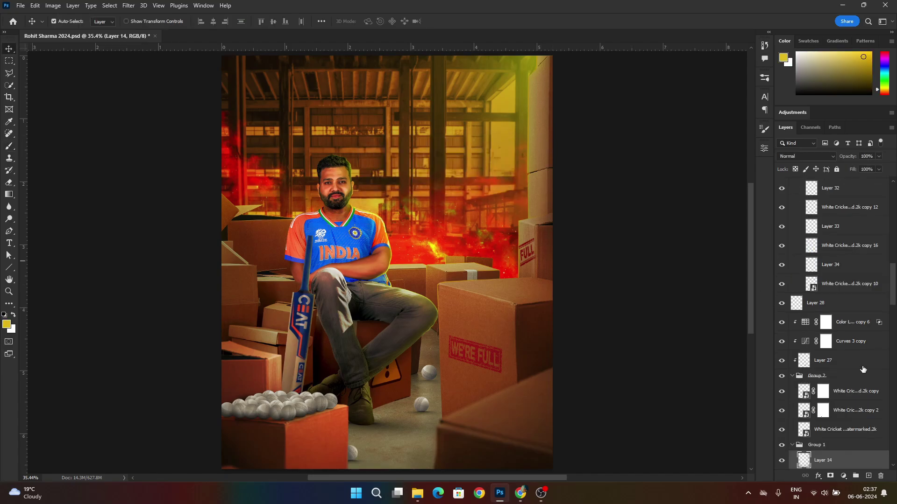
pyautogui.click(783, 461)
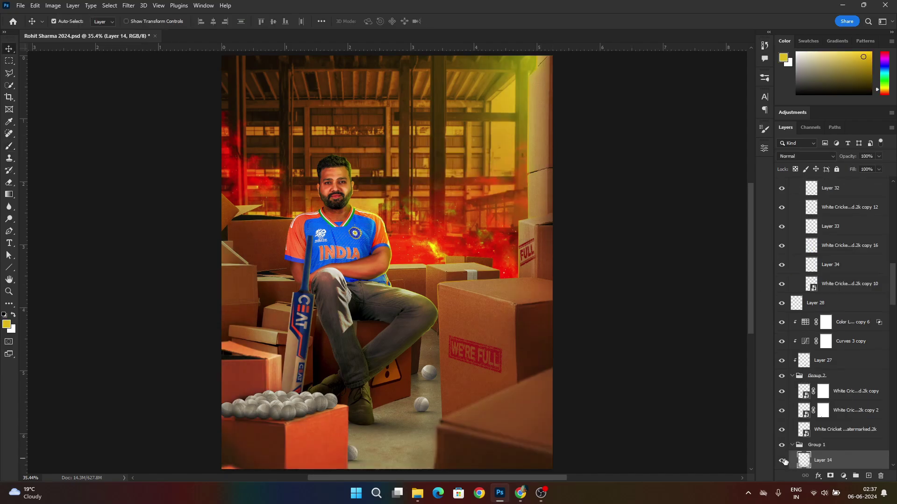
pyautogui.hotkey('ctrl', 'j')
pyautogui.moveTo(855, 470); pyautogui.dragTo(824, 220)
pyautogui.scroll(-1, 408, 301)
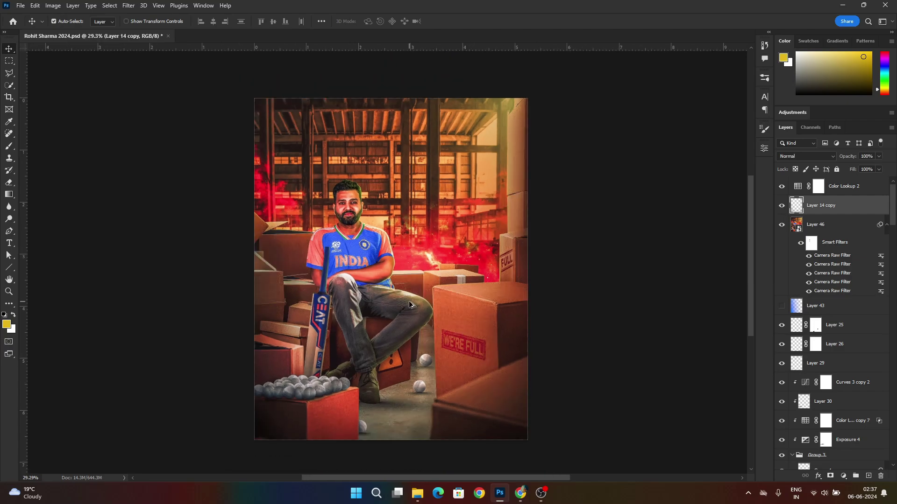
pyautogui.scroll(1, 408, 301)
# Step: Apply another Camera Raw filter to the merged Layer 46 with Grain 15 and Vignetting -54
pyautogui.click(801, 246)
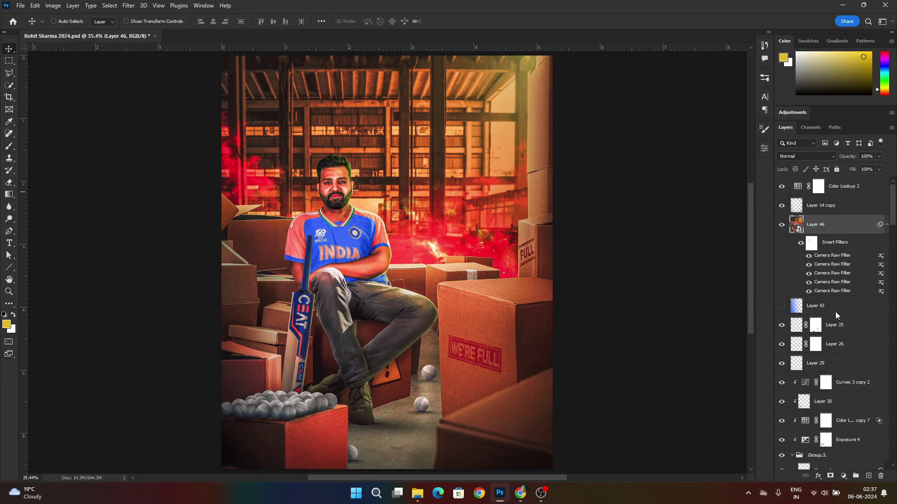
pyautogui.hotkey('ctrl', 'shift', 'a')
pyautogui.click(561, 388)
pyautogui.moveTo(606, 348); pyautogui.dragTo(572, 331)
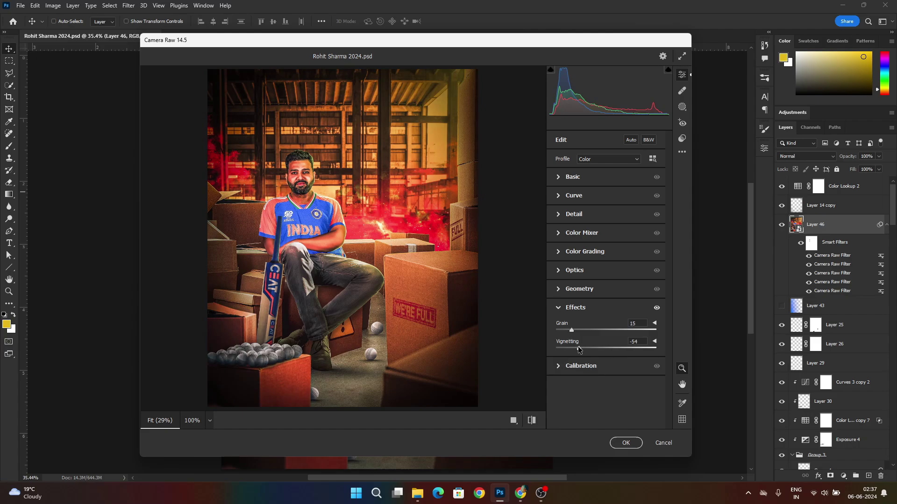
pyautogui.click(626, 443)
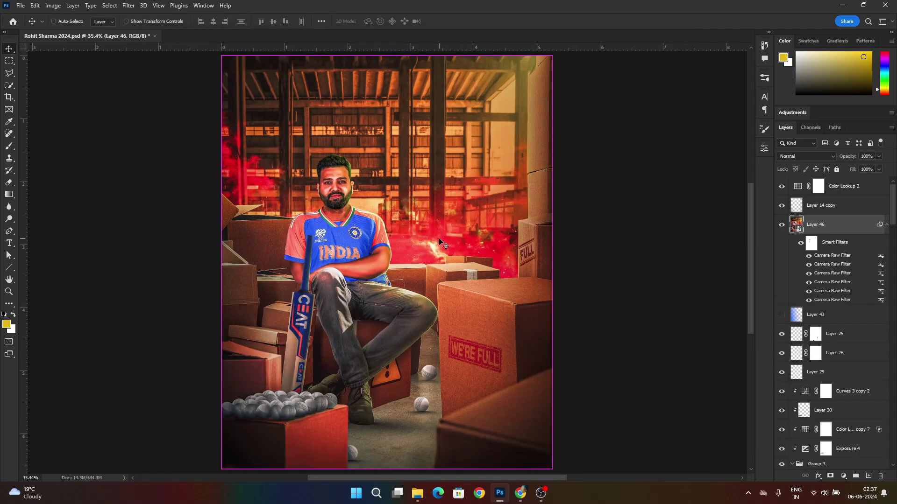
pyautogui.scroll(-1, 327, 286)
pyautogui.scroll(1, 596, 310)
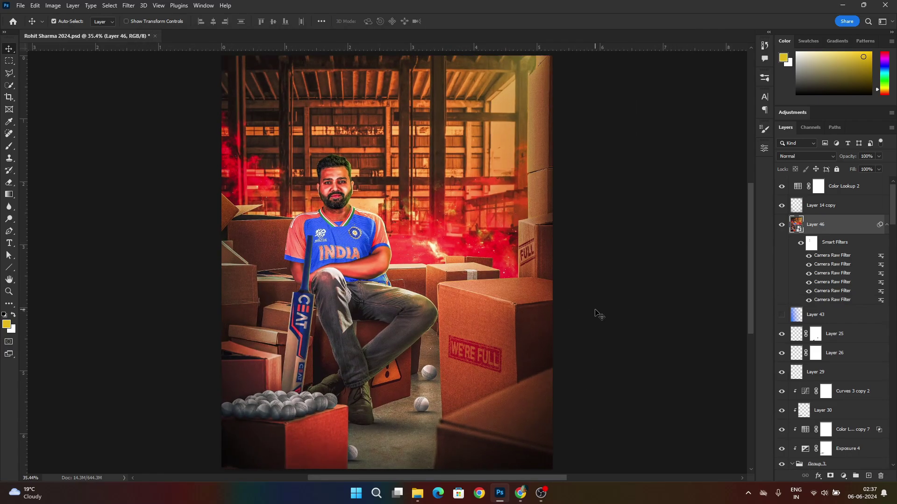